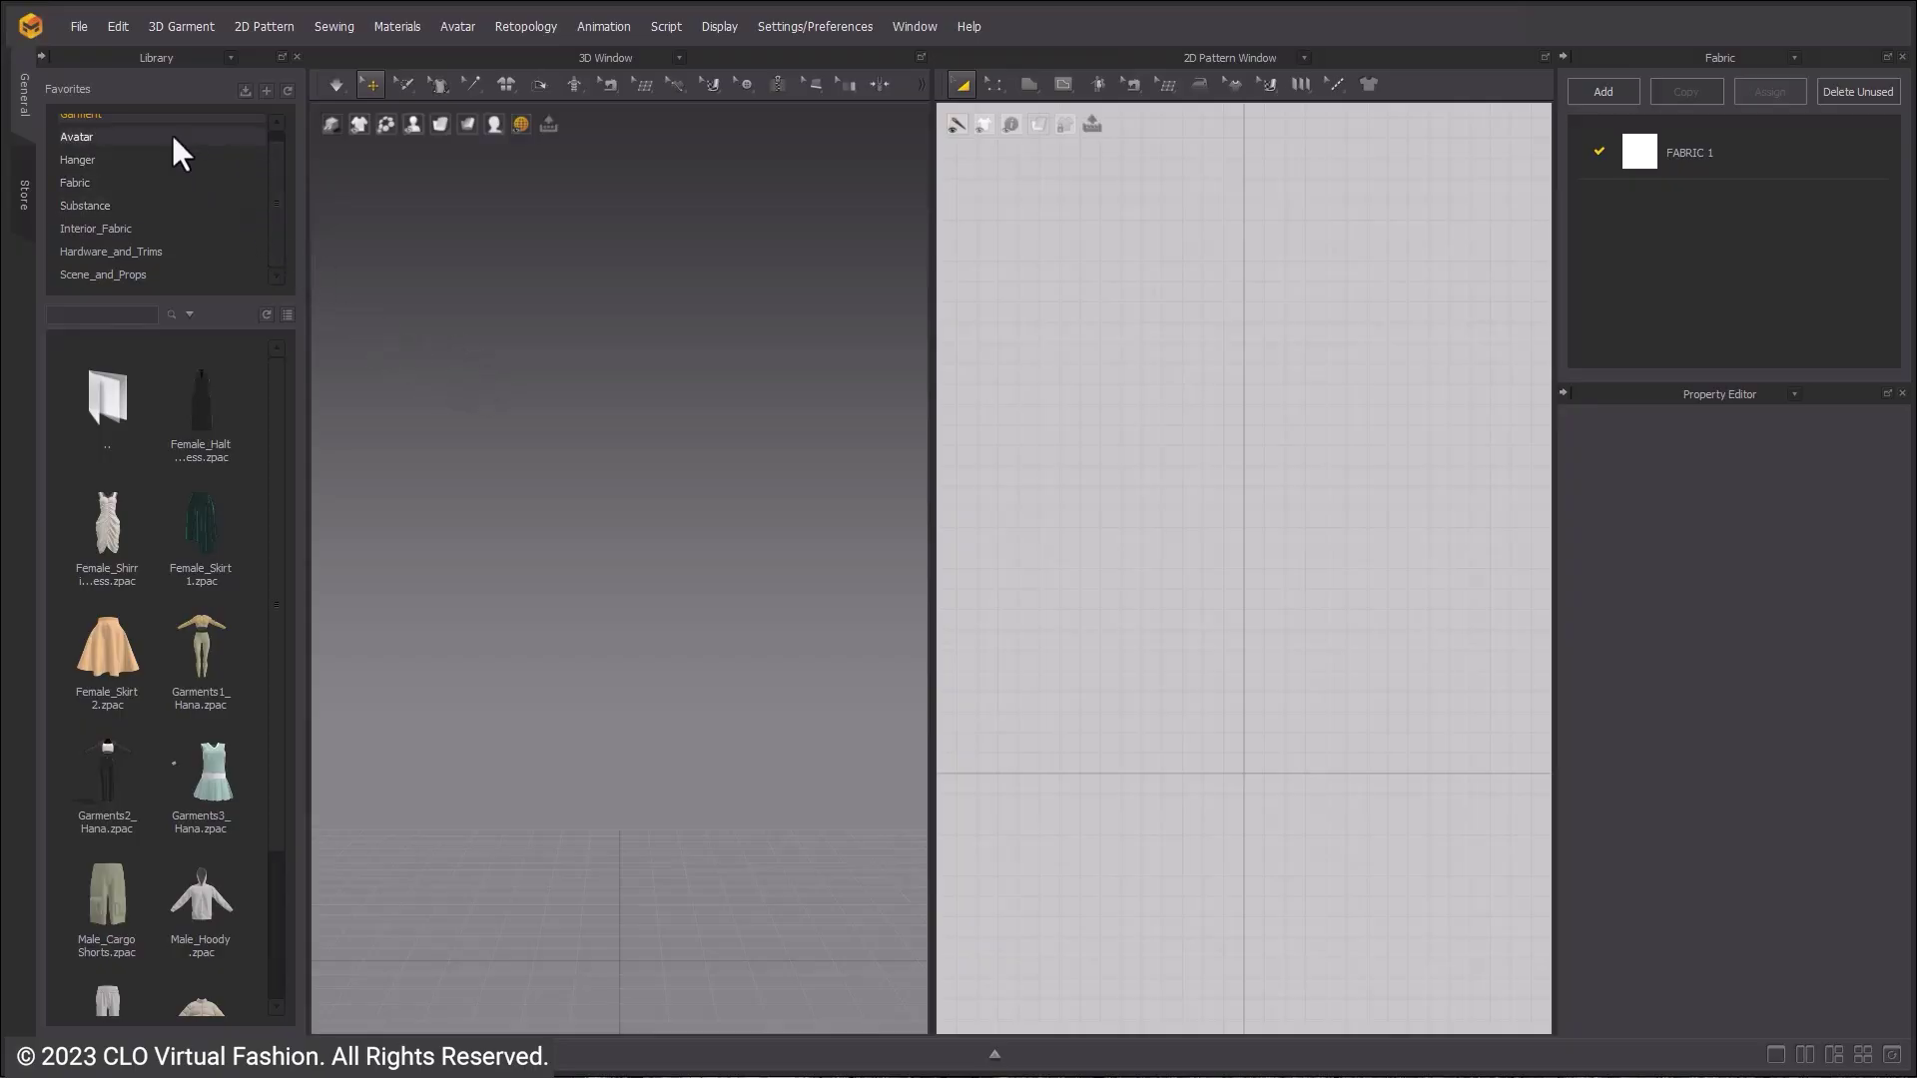
- Import the lounge chair OBJ into the scene, using load type Add, object type Avatar and the default mm scale
click(80, 24)
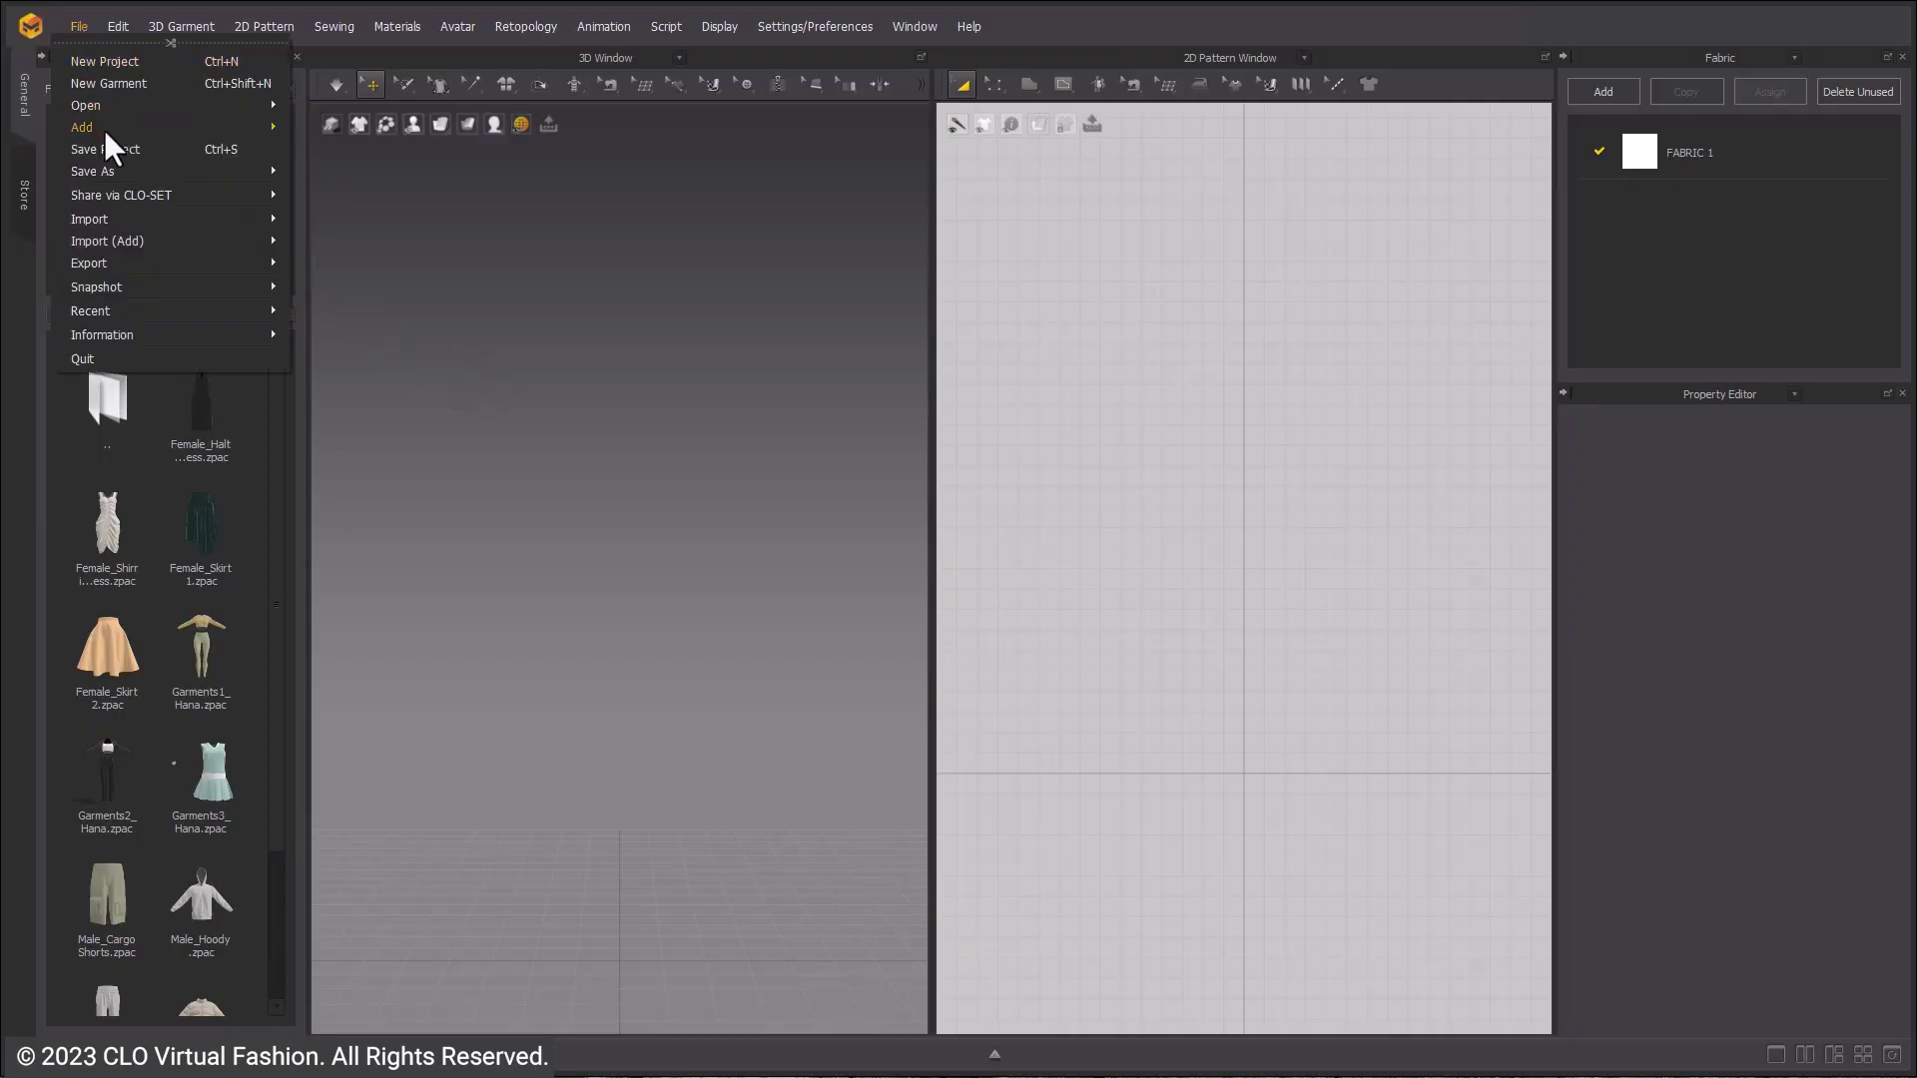
mouse_move(117, 127)
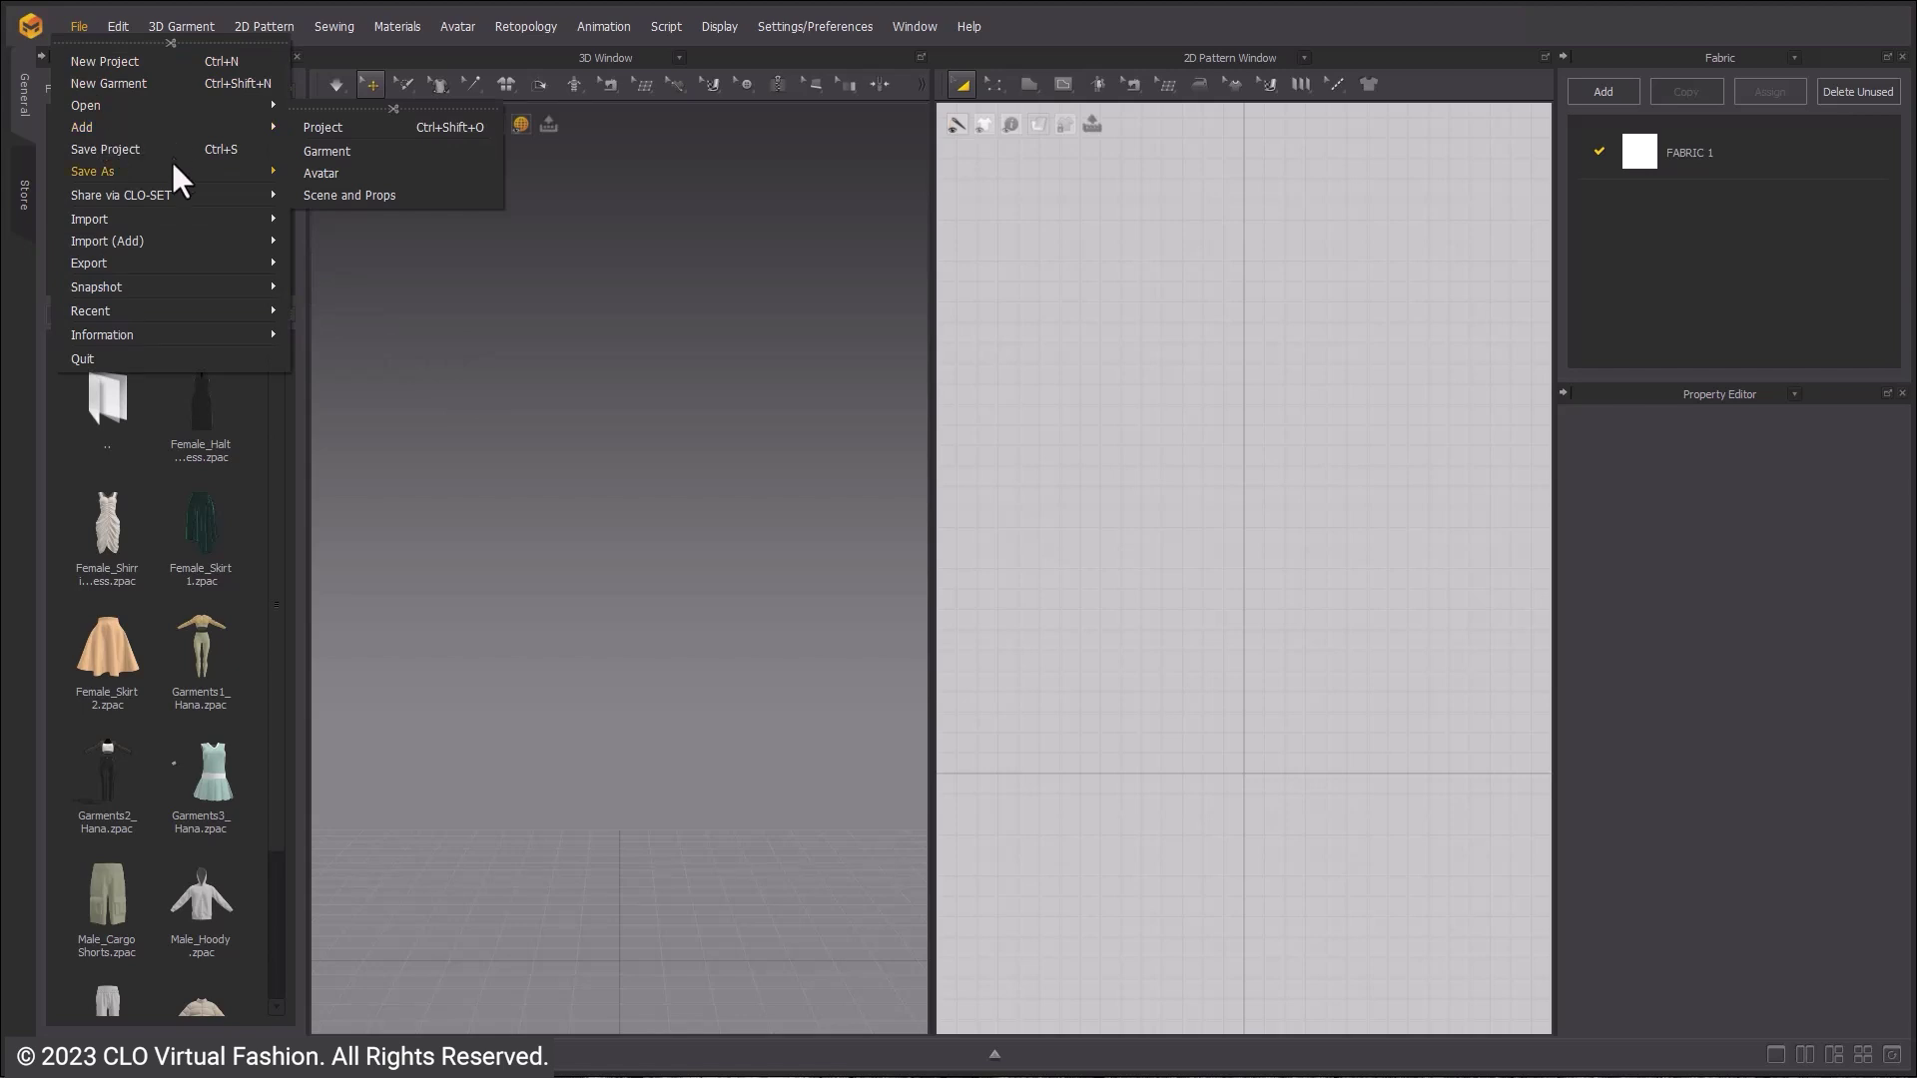
mouse_move(184, 237)
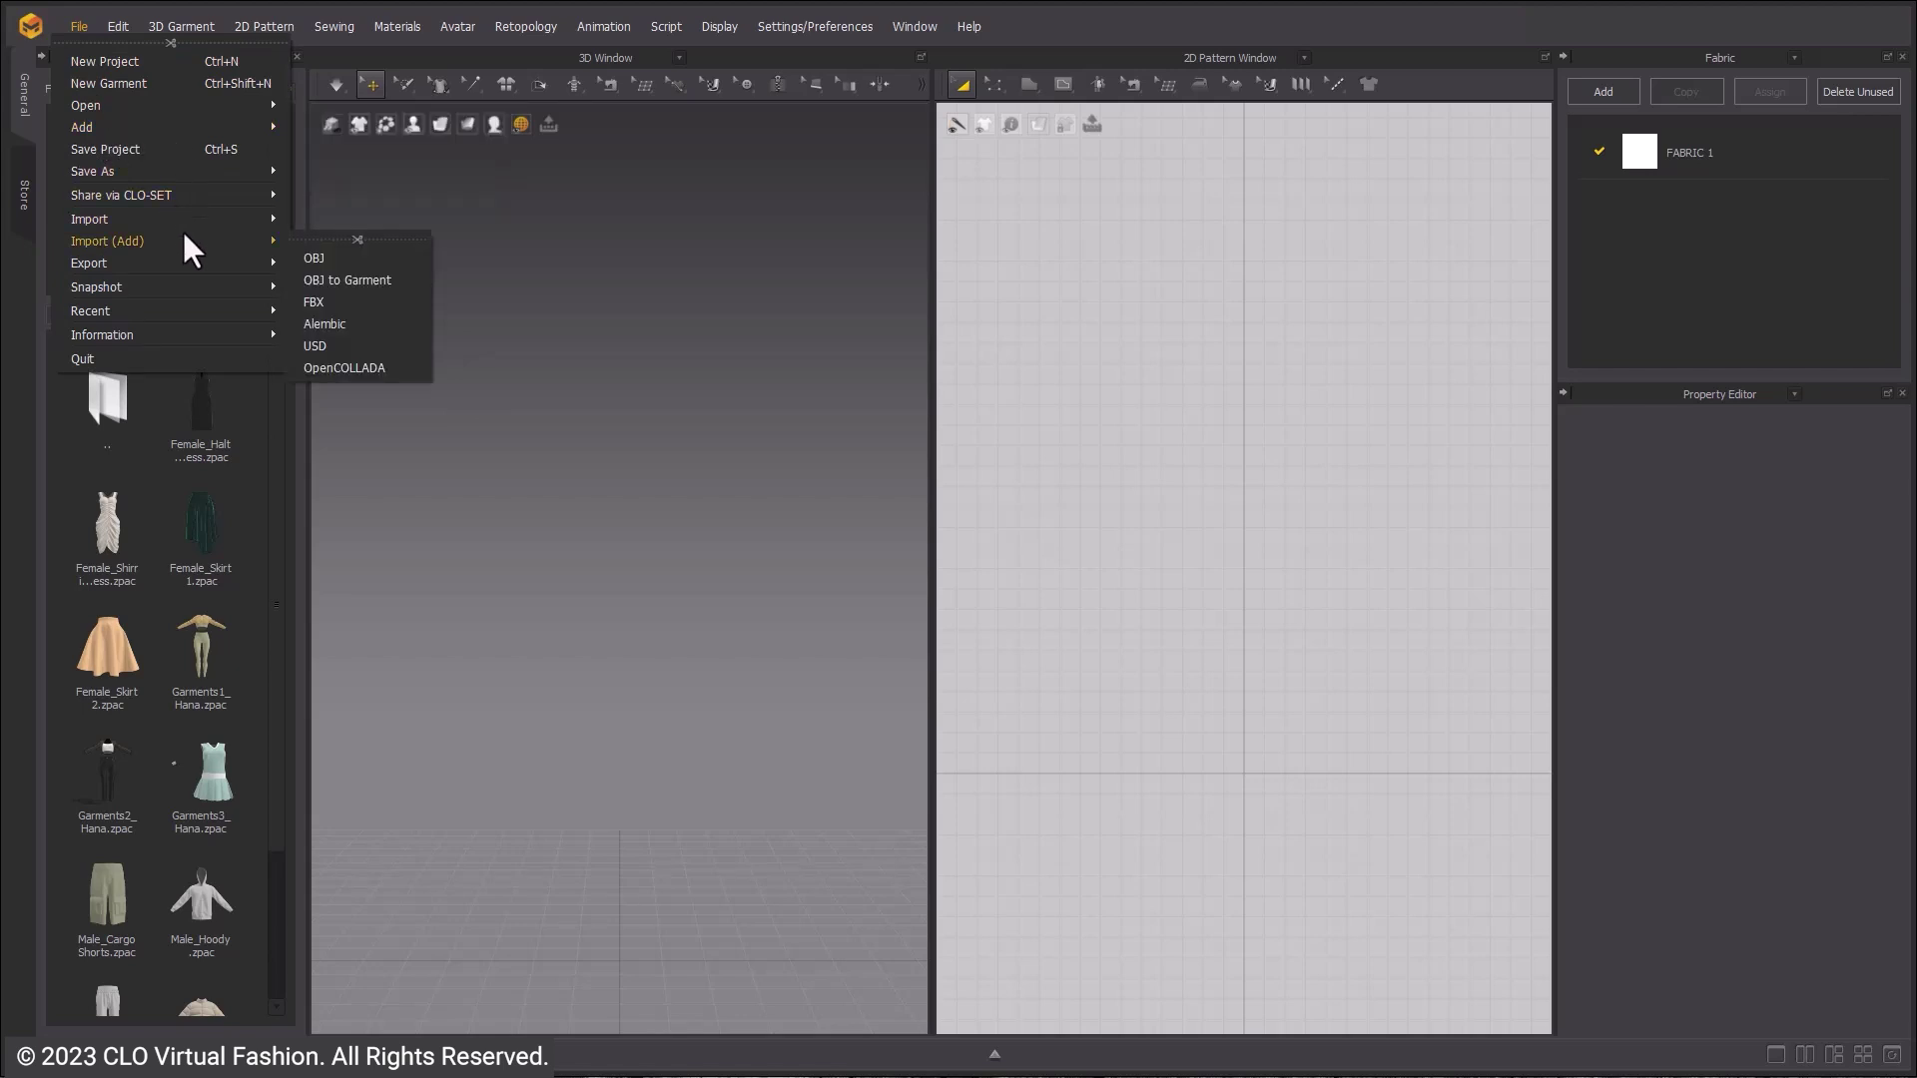
click(328, 259)
click(769, 506)
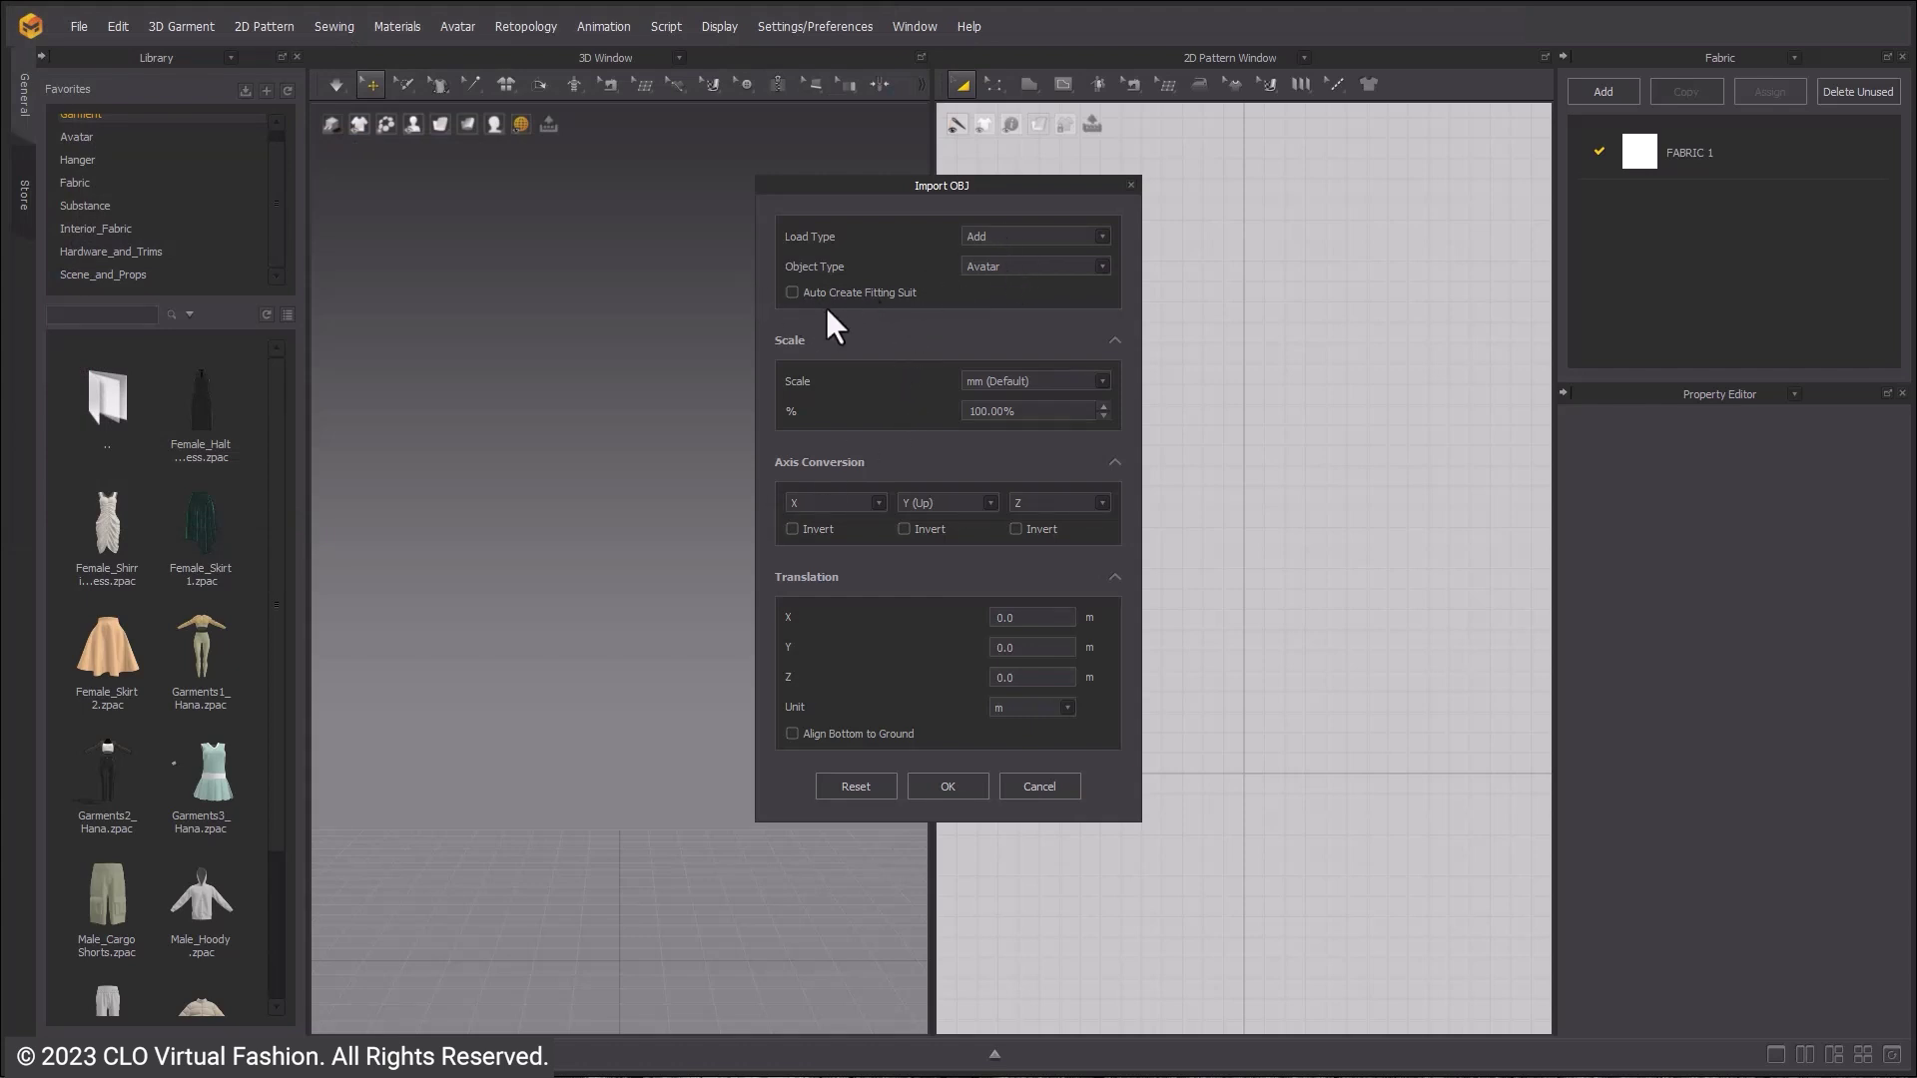
click(960, 782)
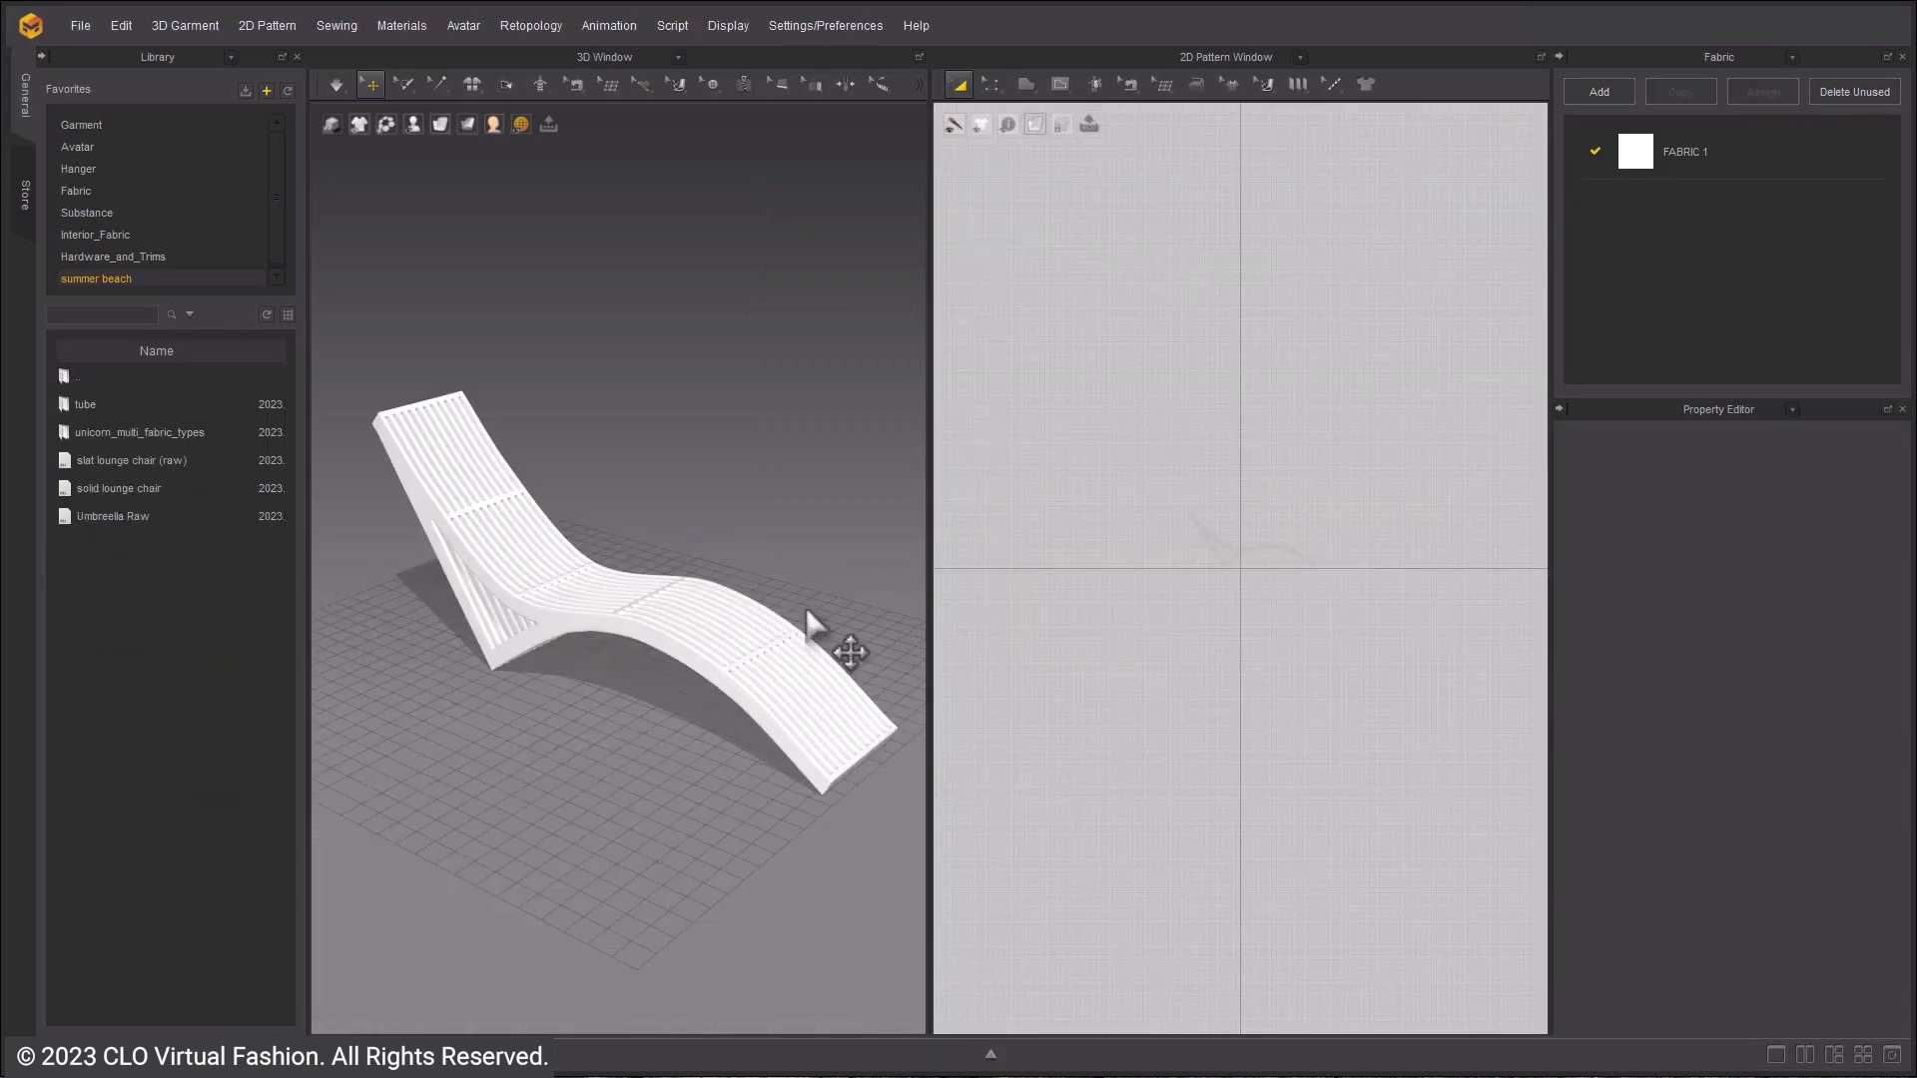
- Close the library to enlarge the workspace and inspect the slatted lounge chair from several angles
right_drag(811, 619, 740, 636)
scroll(629, 690, up, 5)
scroll(729, 619, down, 5)
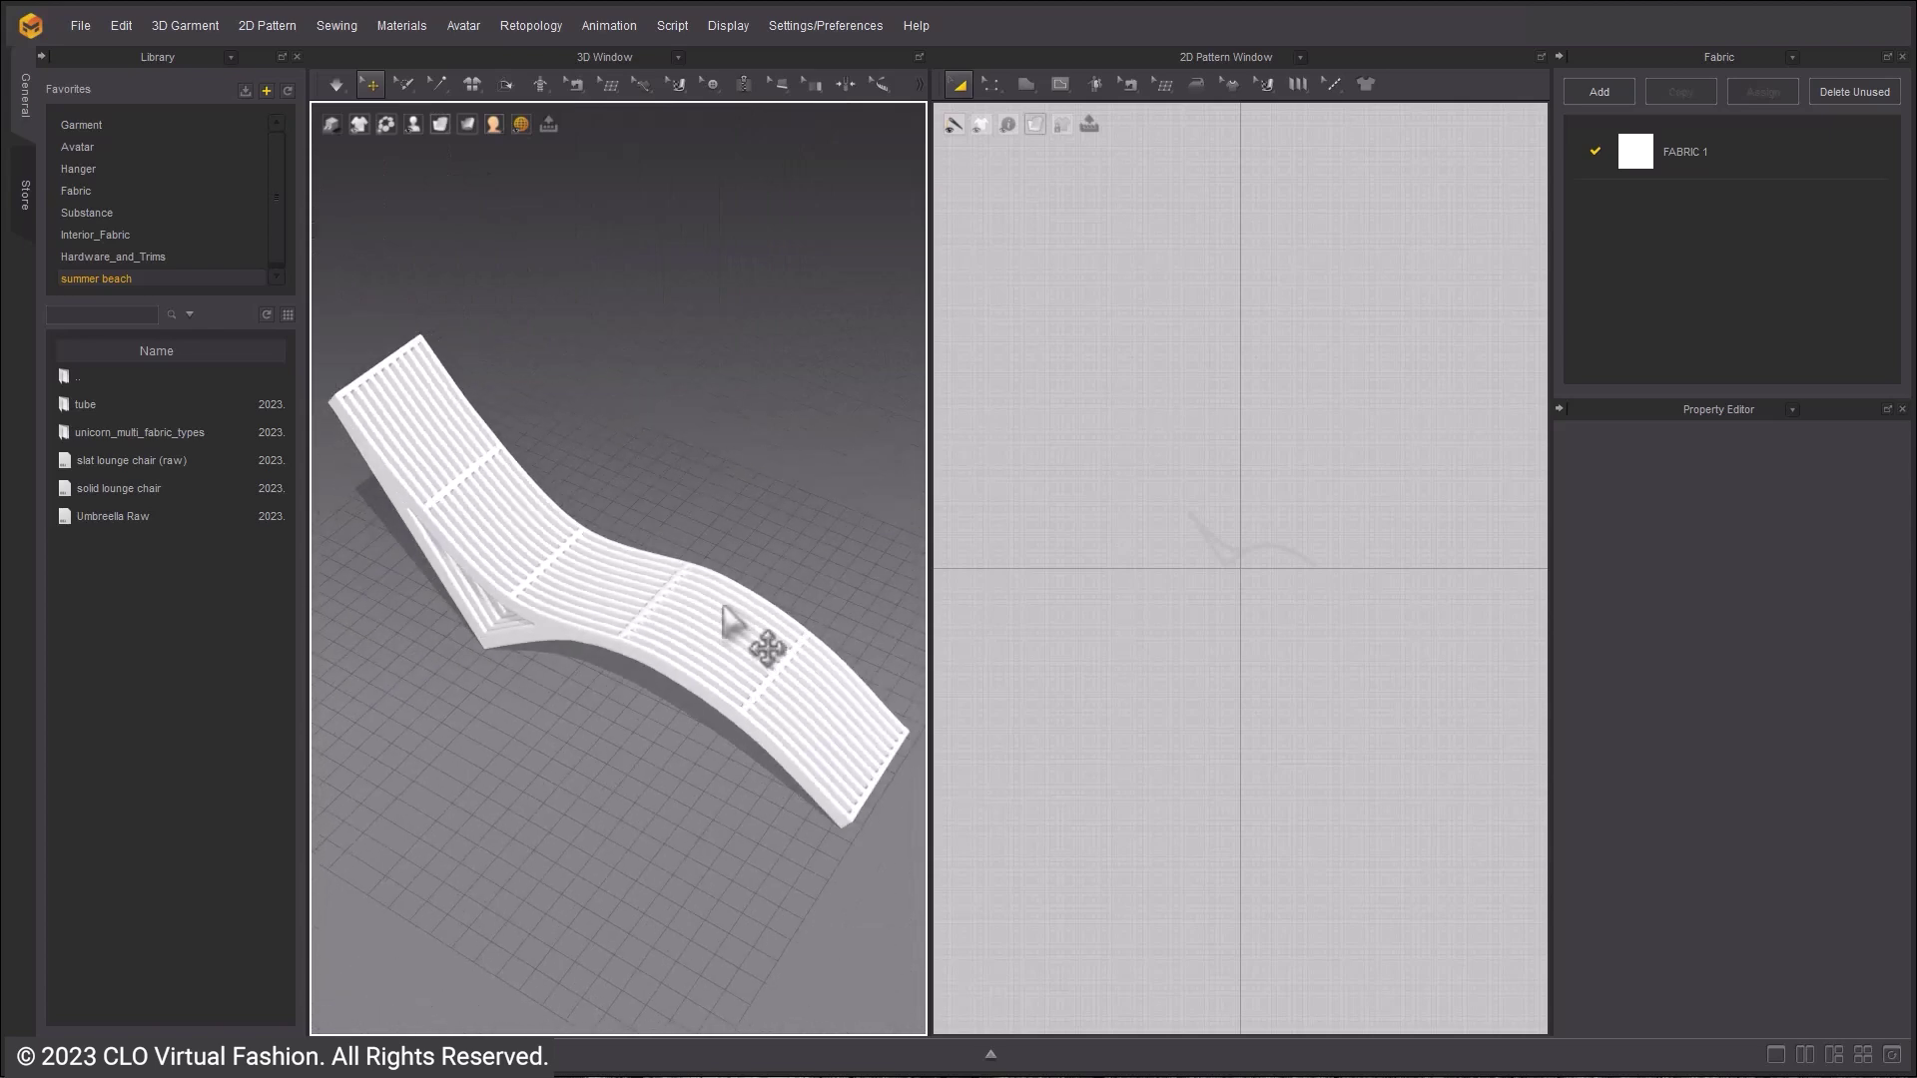
click(297, 57)
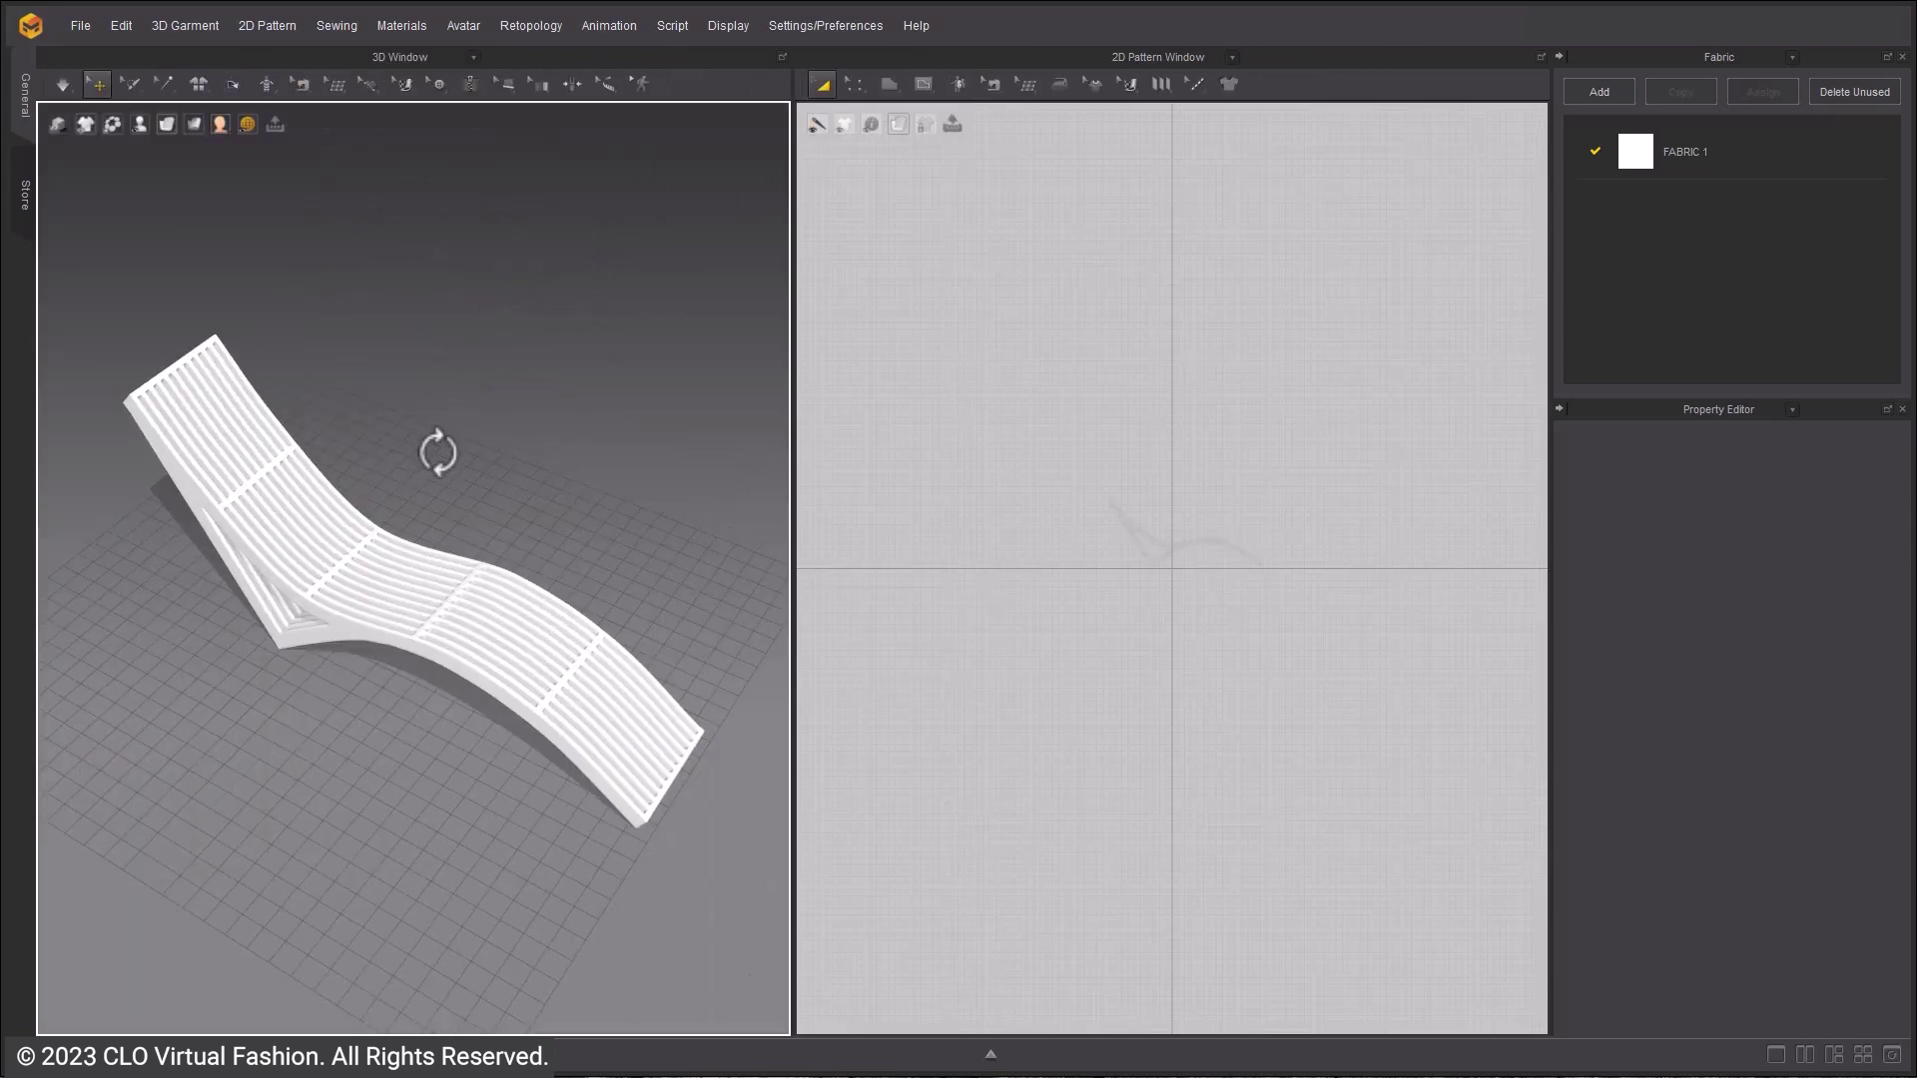
mouse_move(440, 450)
right_down()
mouse_move(393, 484)
mouse_move(411, 452)
right_up()
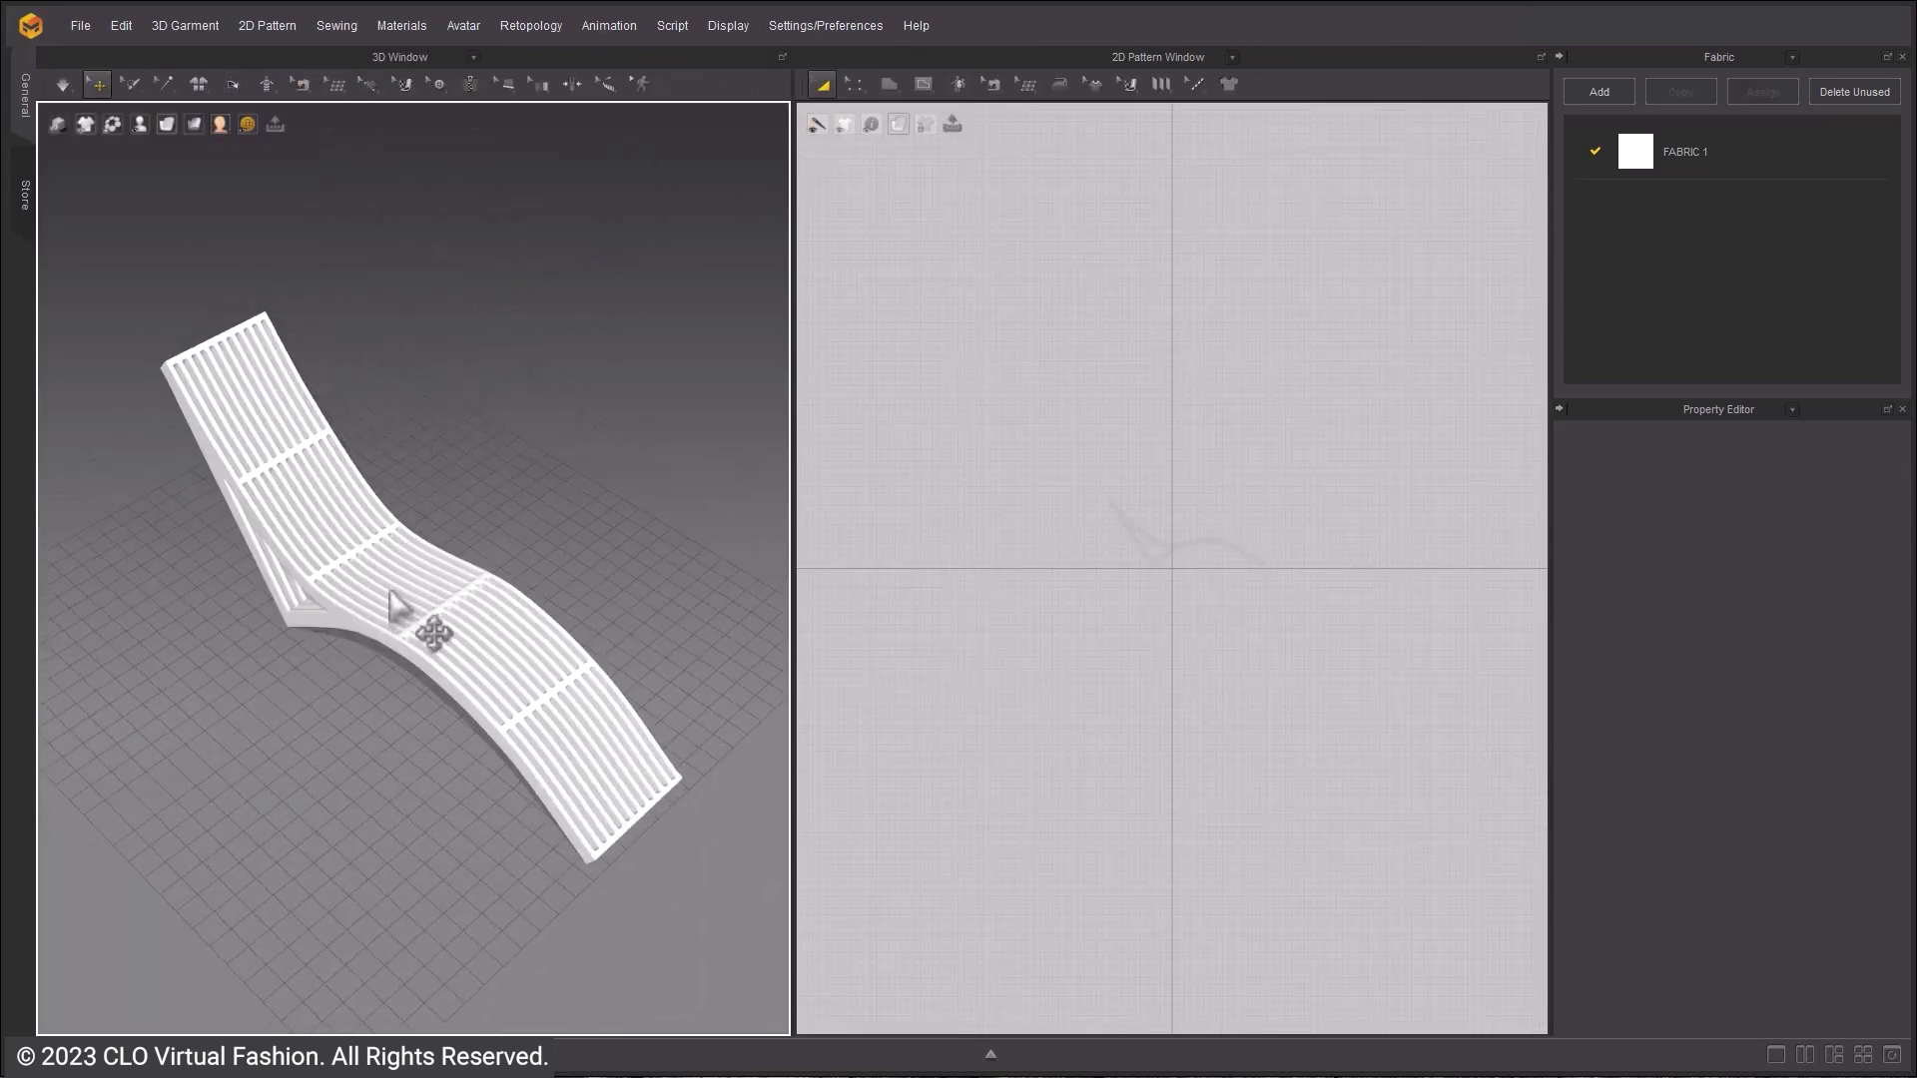
right_drag(392, 598, 423, 569)
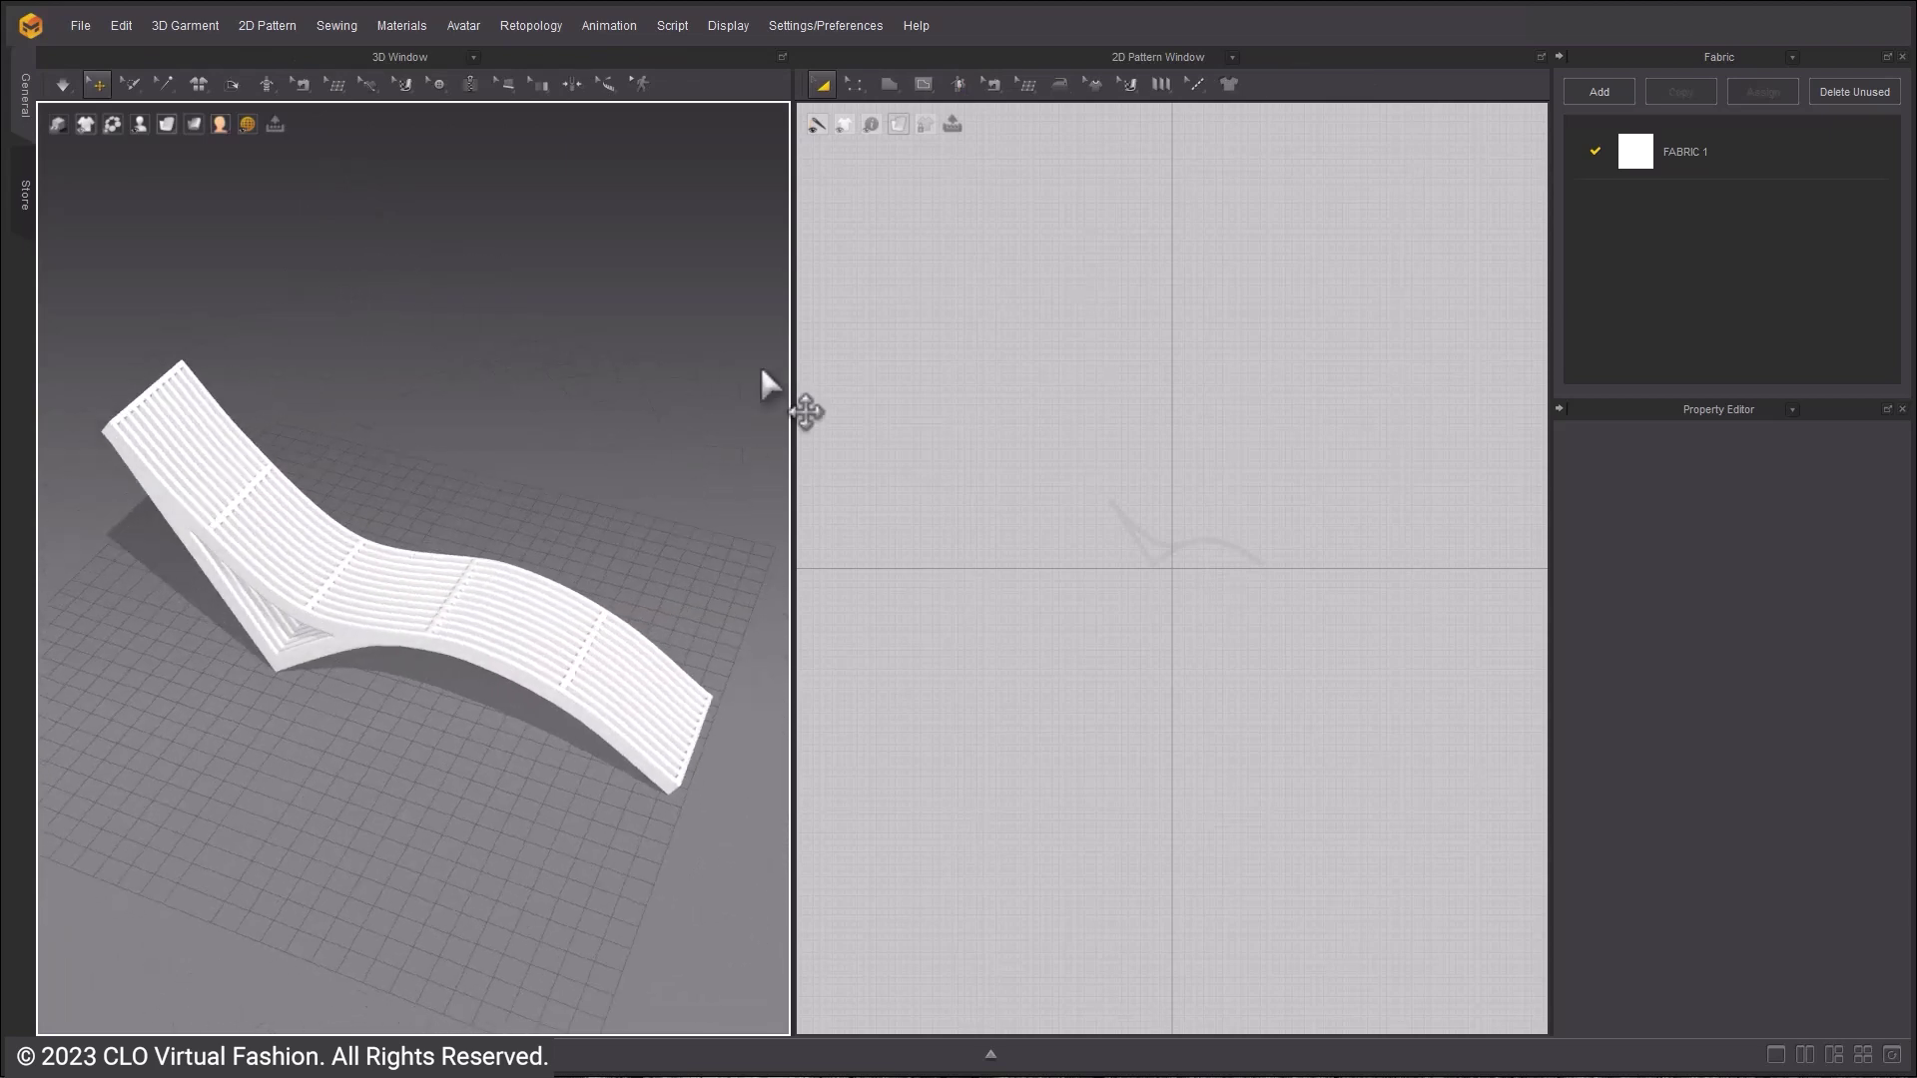
- Detach the Pattern Shape palette and draw a rectangle pattern about 334 mm wide above the chair's silhouette
click(890, 84)
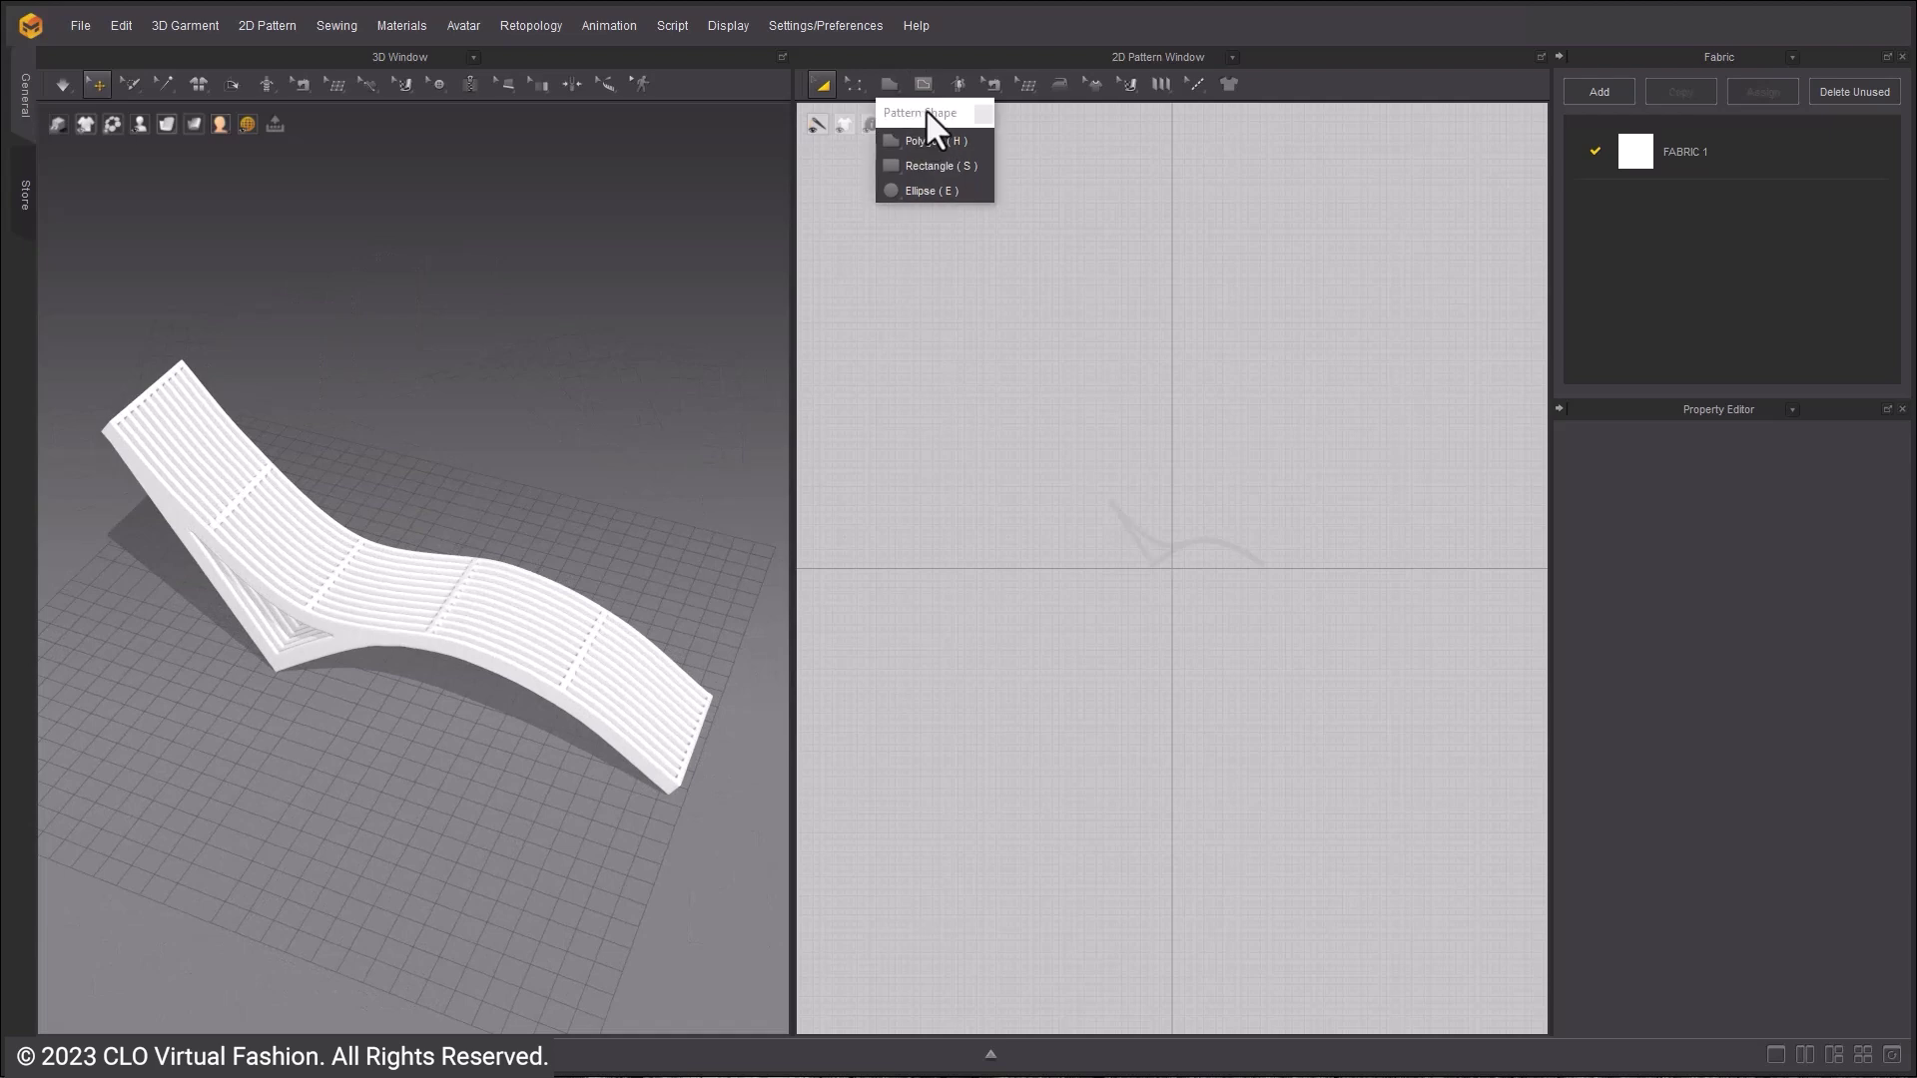
drag(926, 111, 1458, 123)
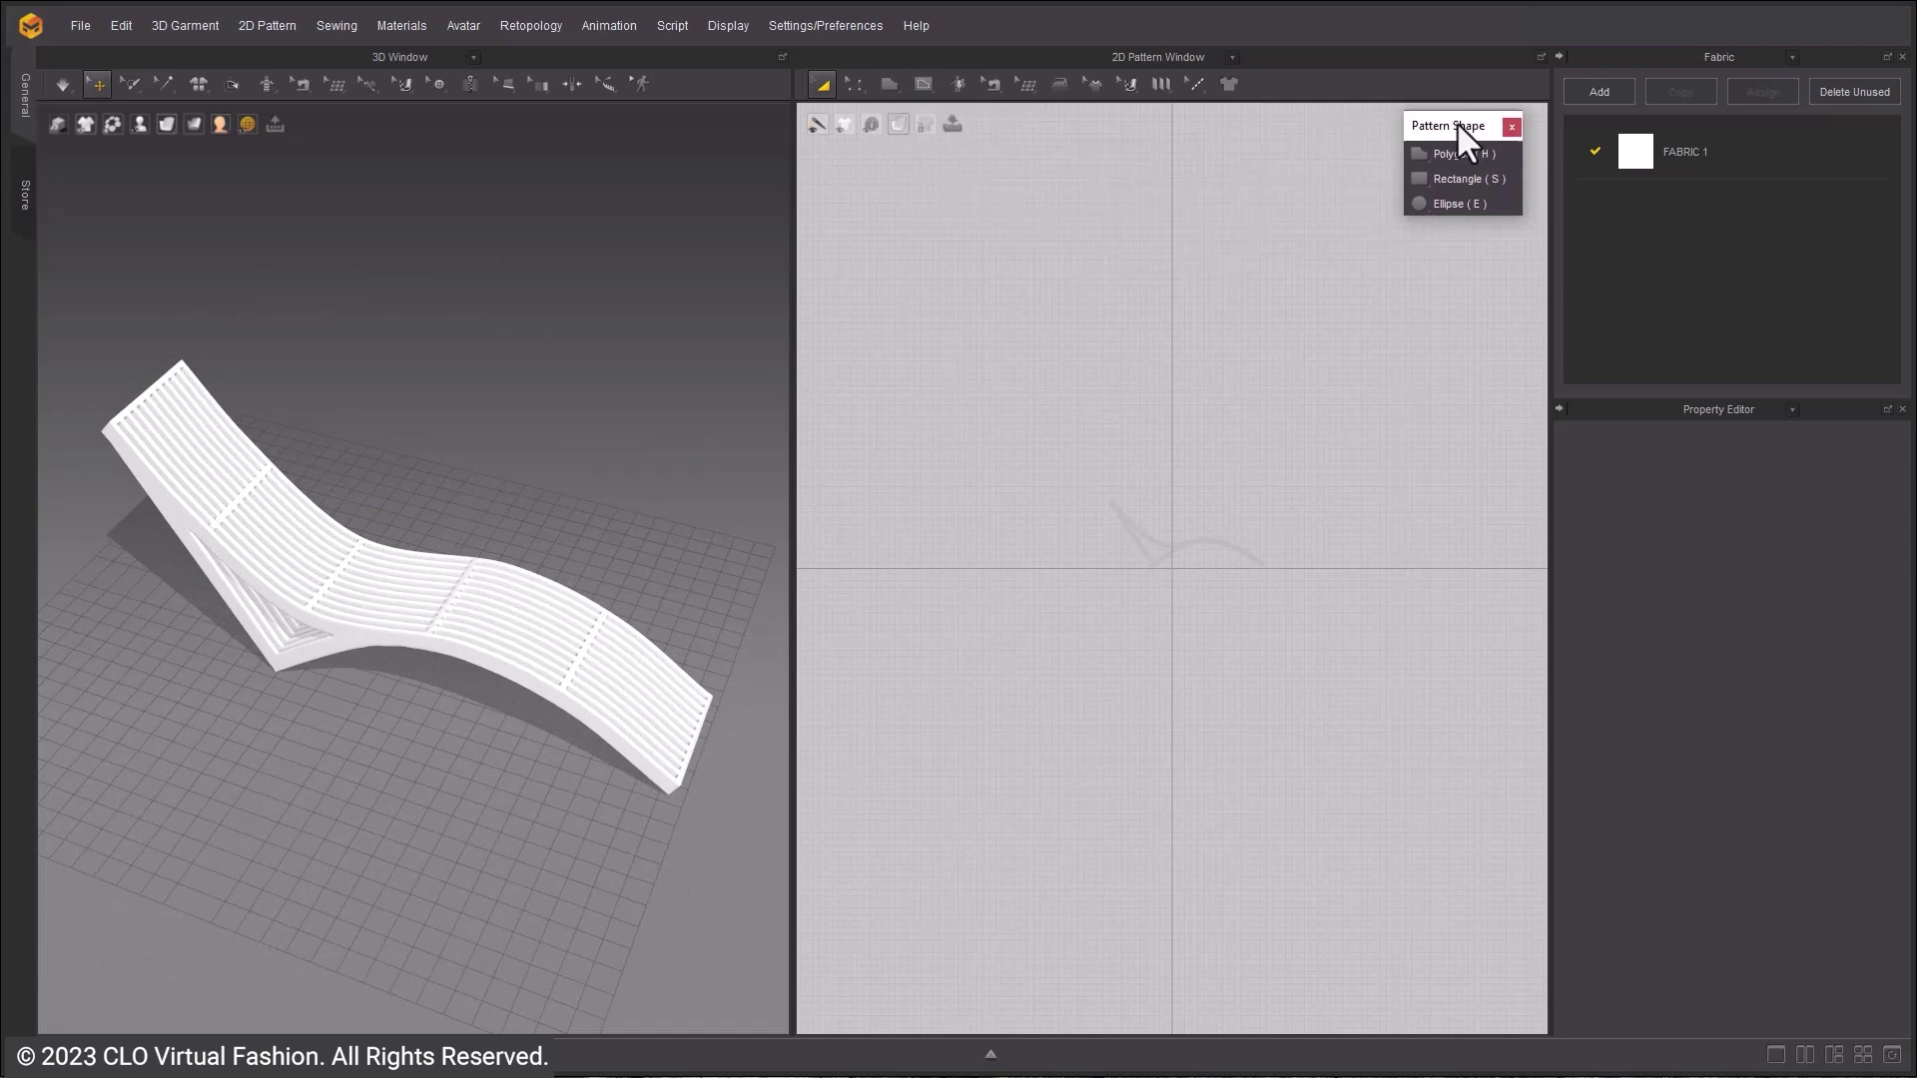
click(1453, 178)
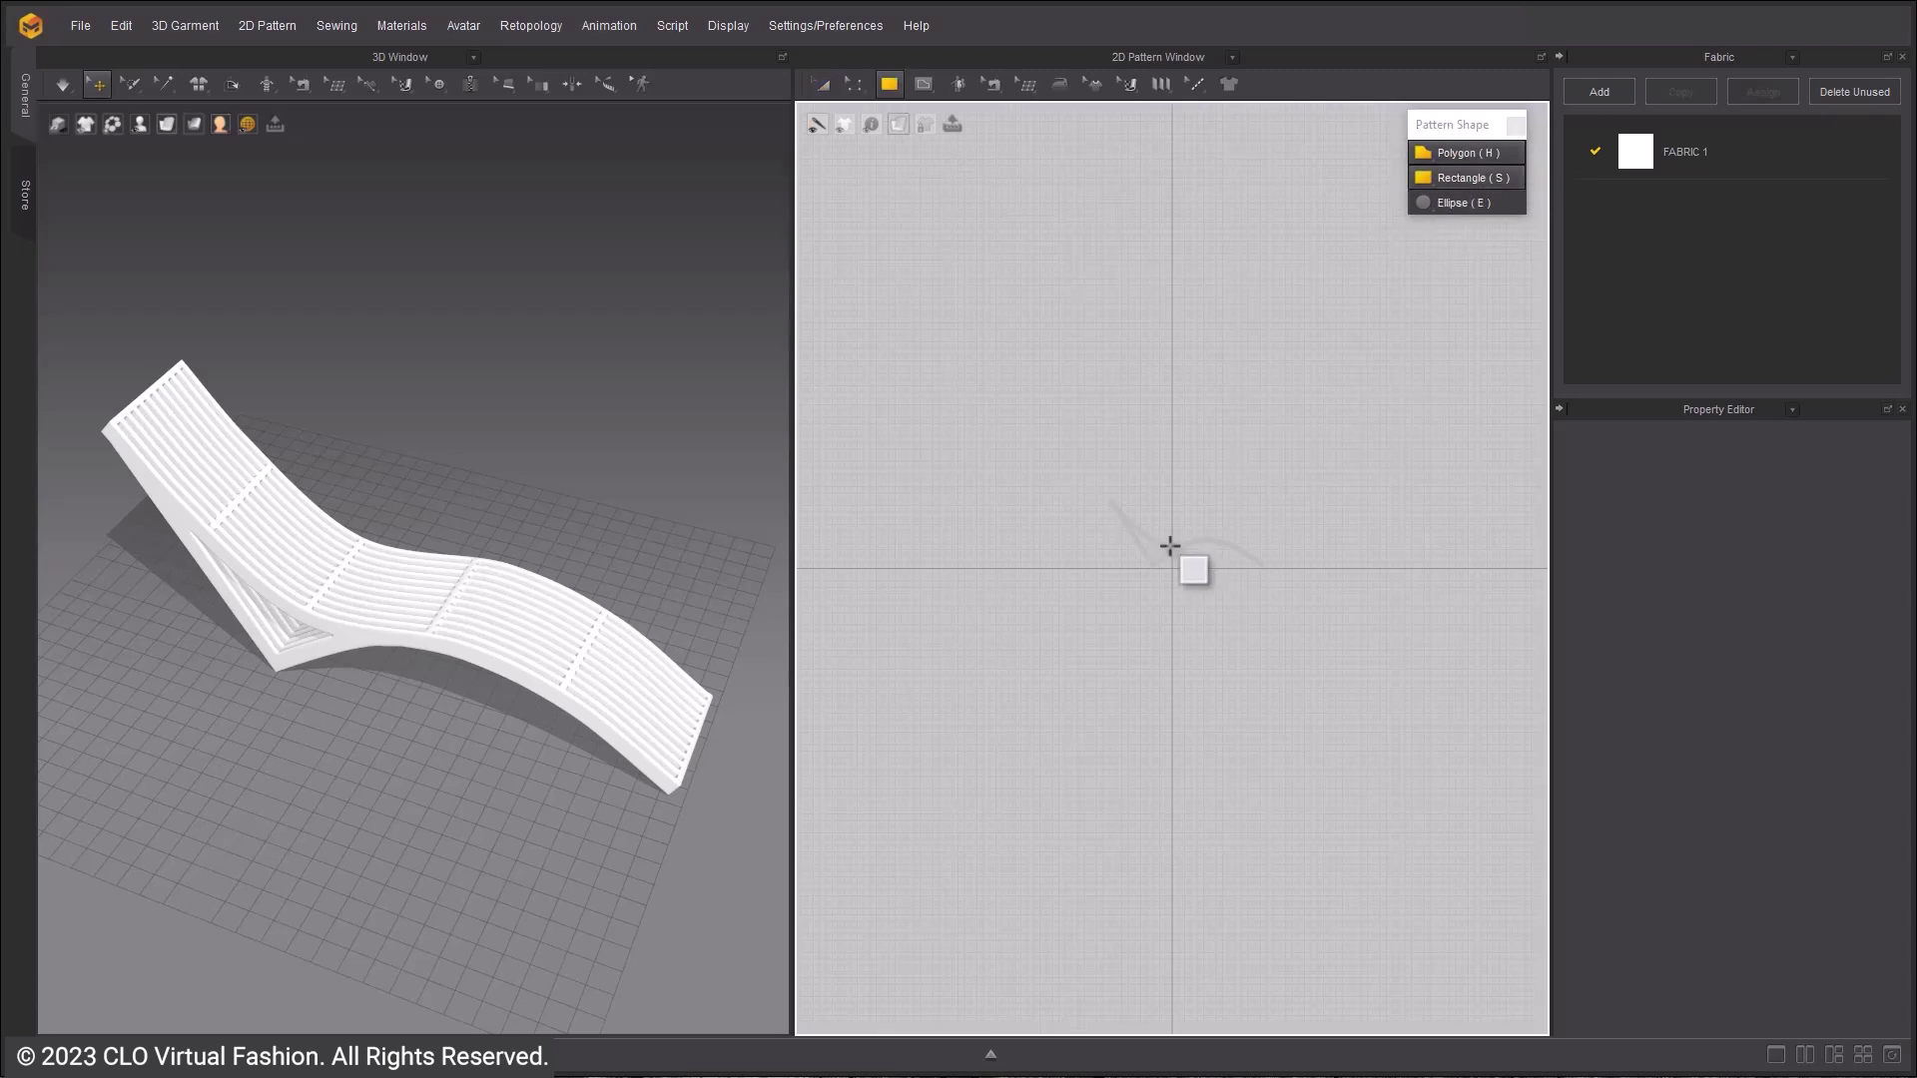
scroll(1169, 546, up, 2)
drag(1095, 447, 1166, 569)
- Rotate the rectangle pattern in 3D until it lies flat across the chair and shift it over the seat
right_drag(369, 594, 408, 547)
scroll(374, 540, up, 3)
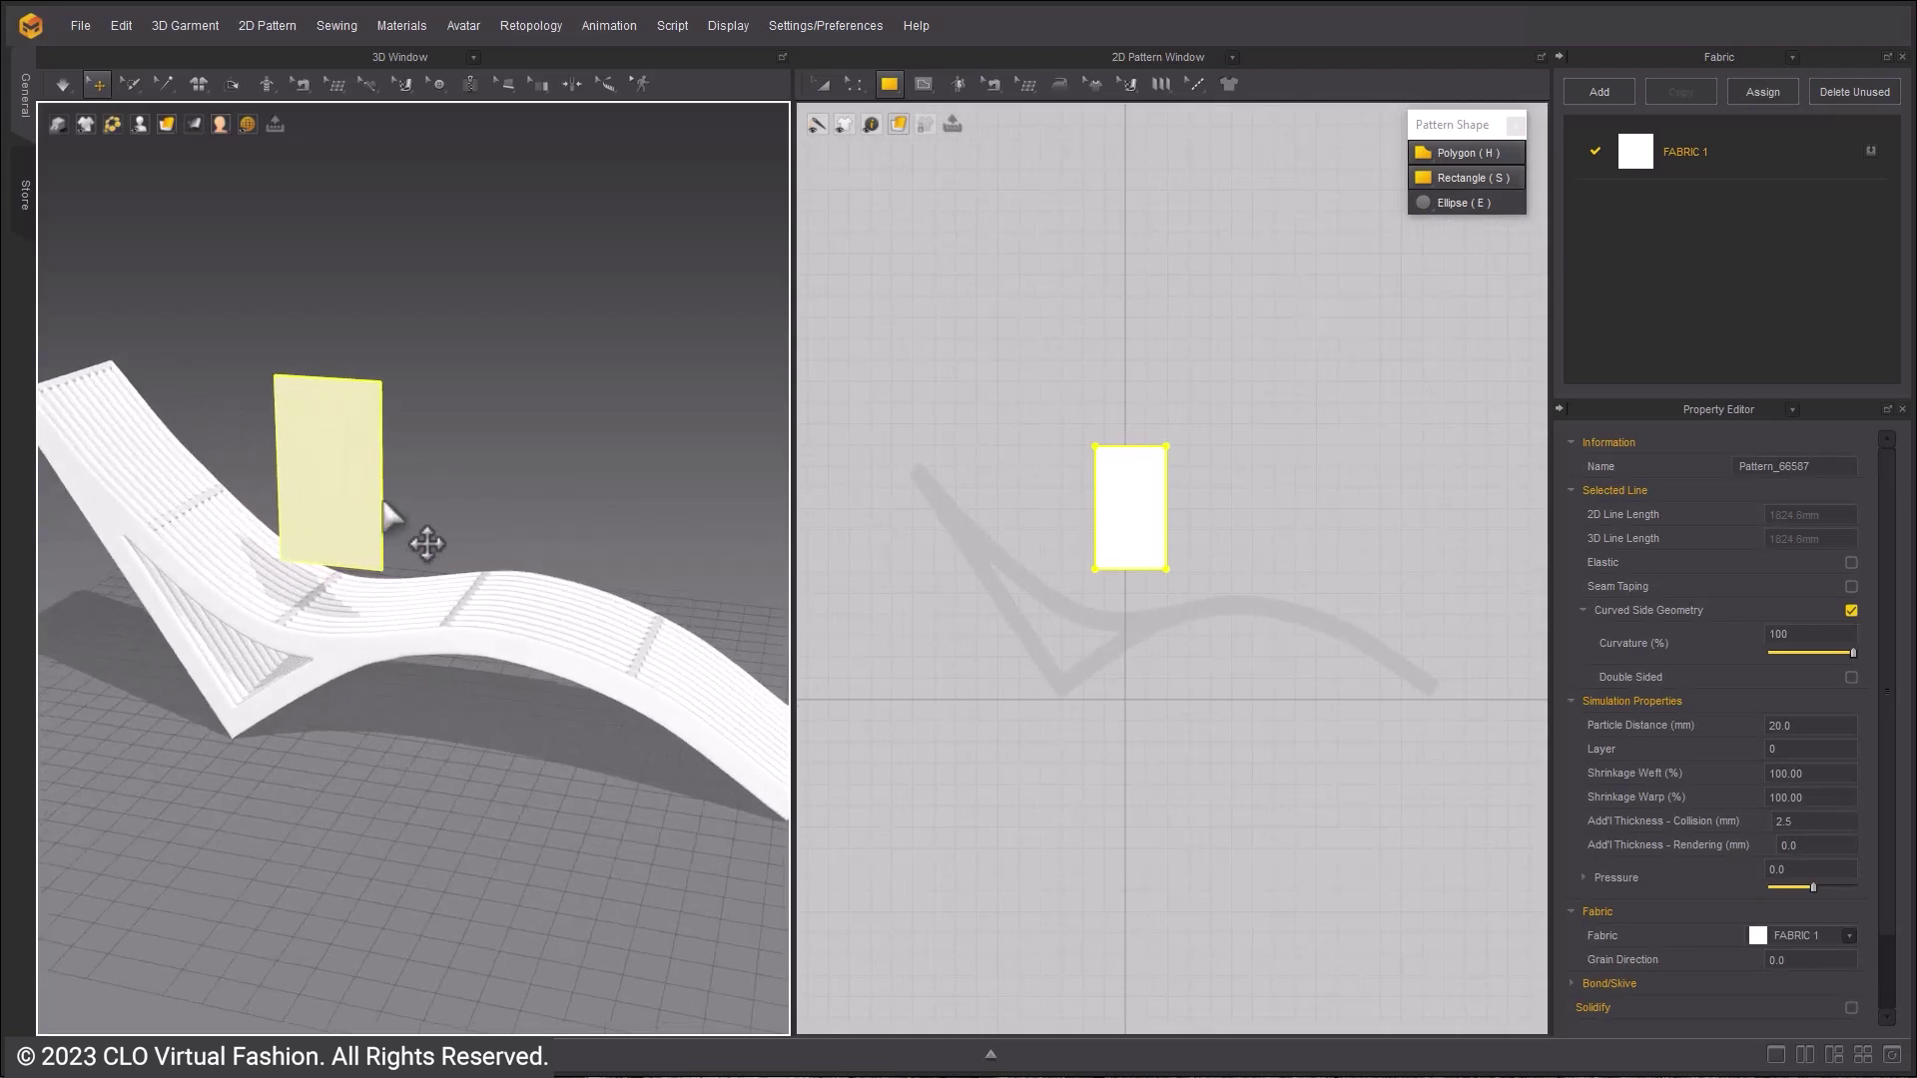
click(328, 505)
right_drag(417, 481, 267, 498)
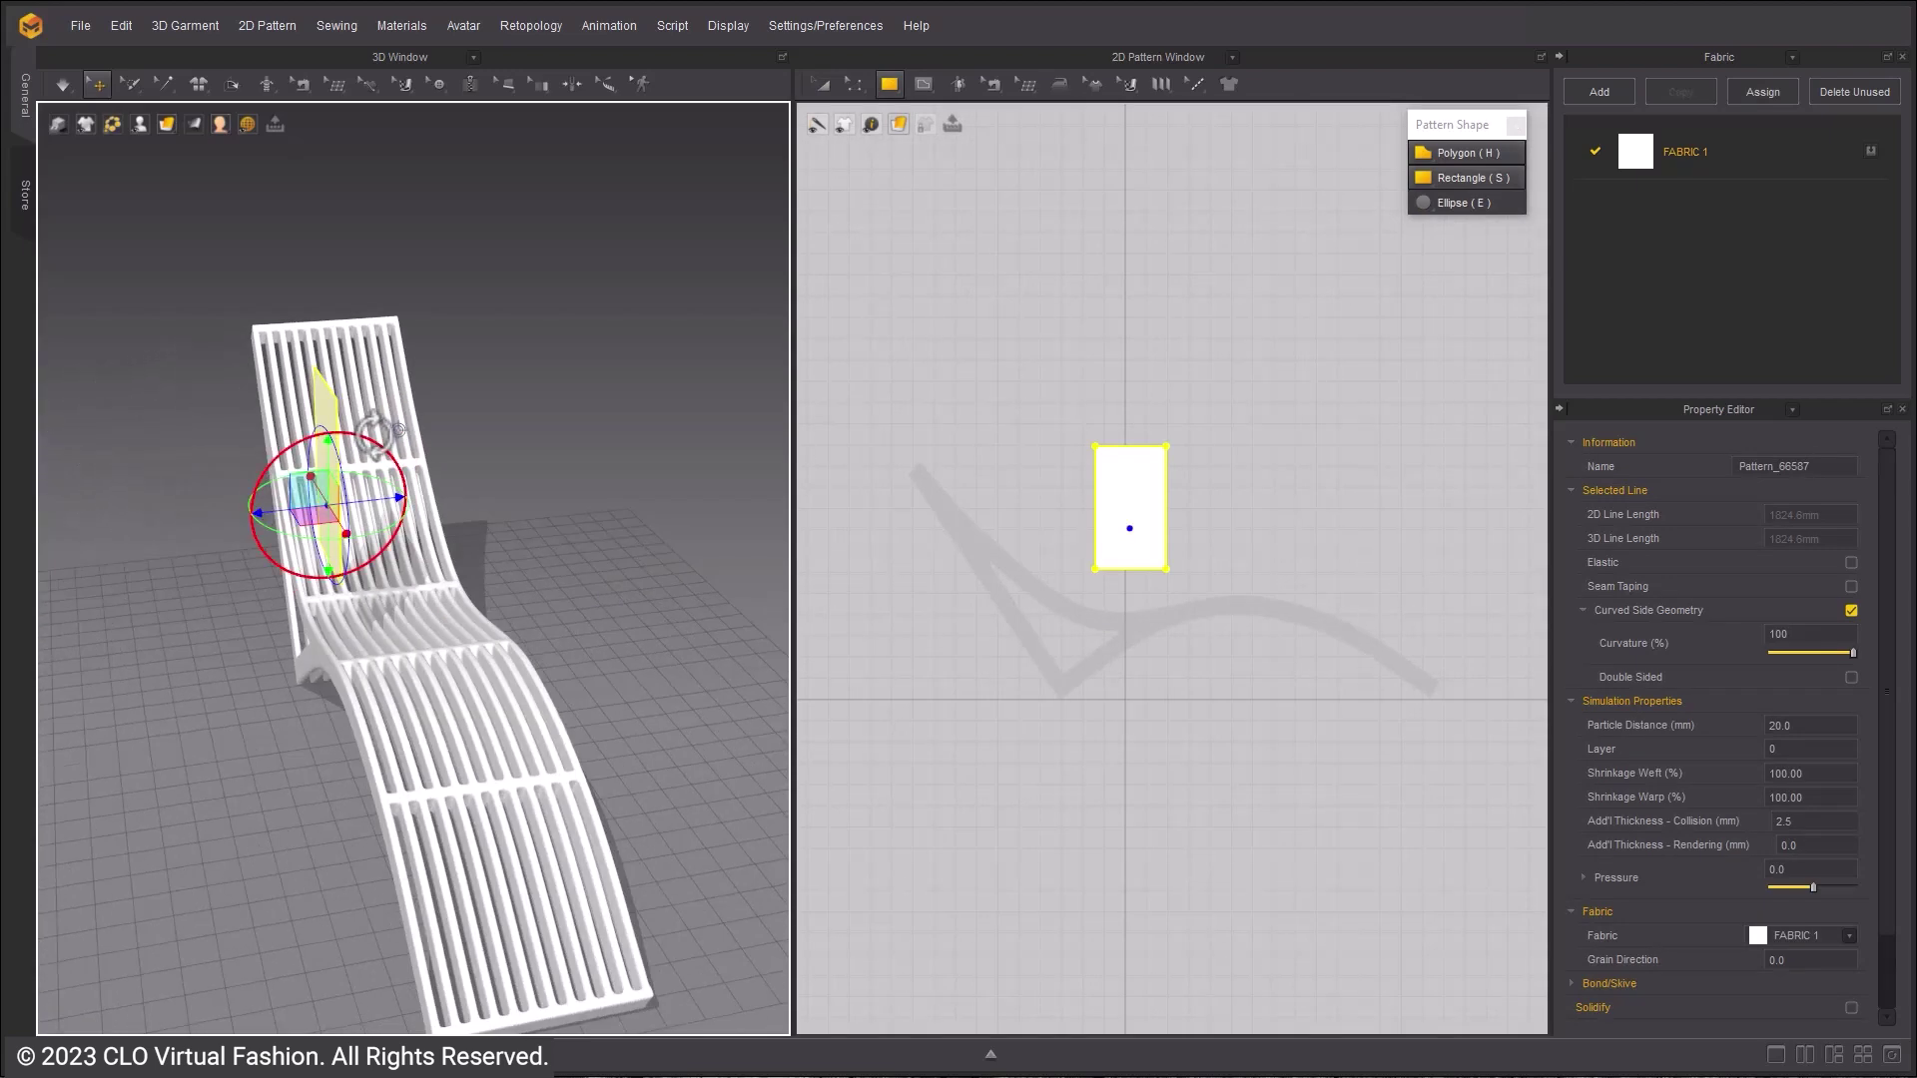
drag(382, 432, 497, 598)
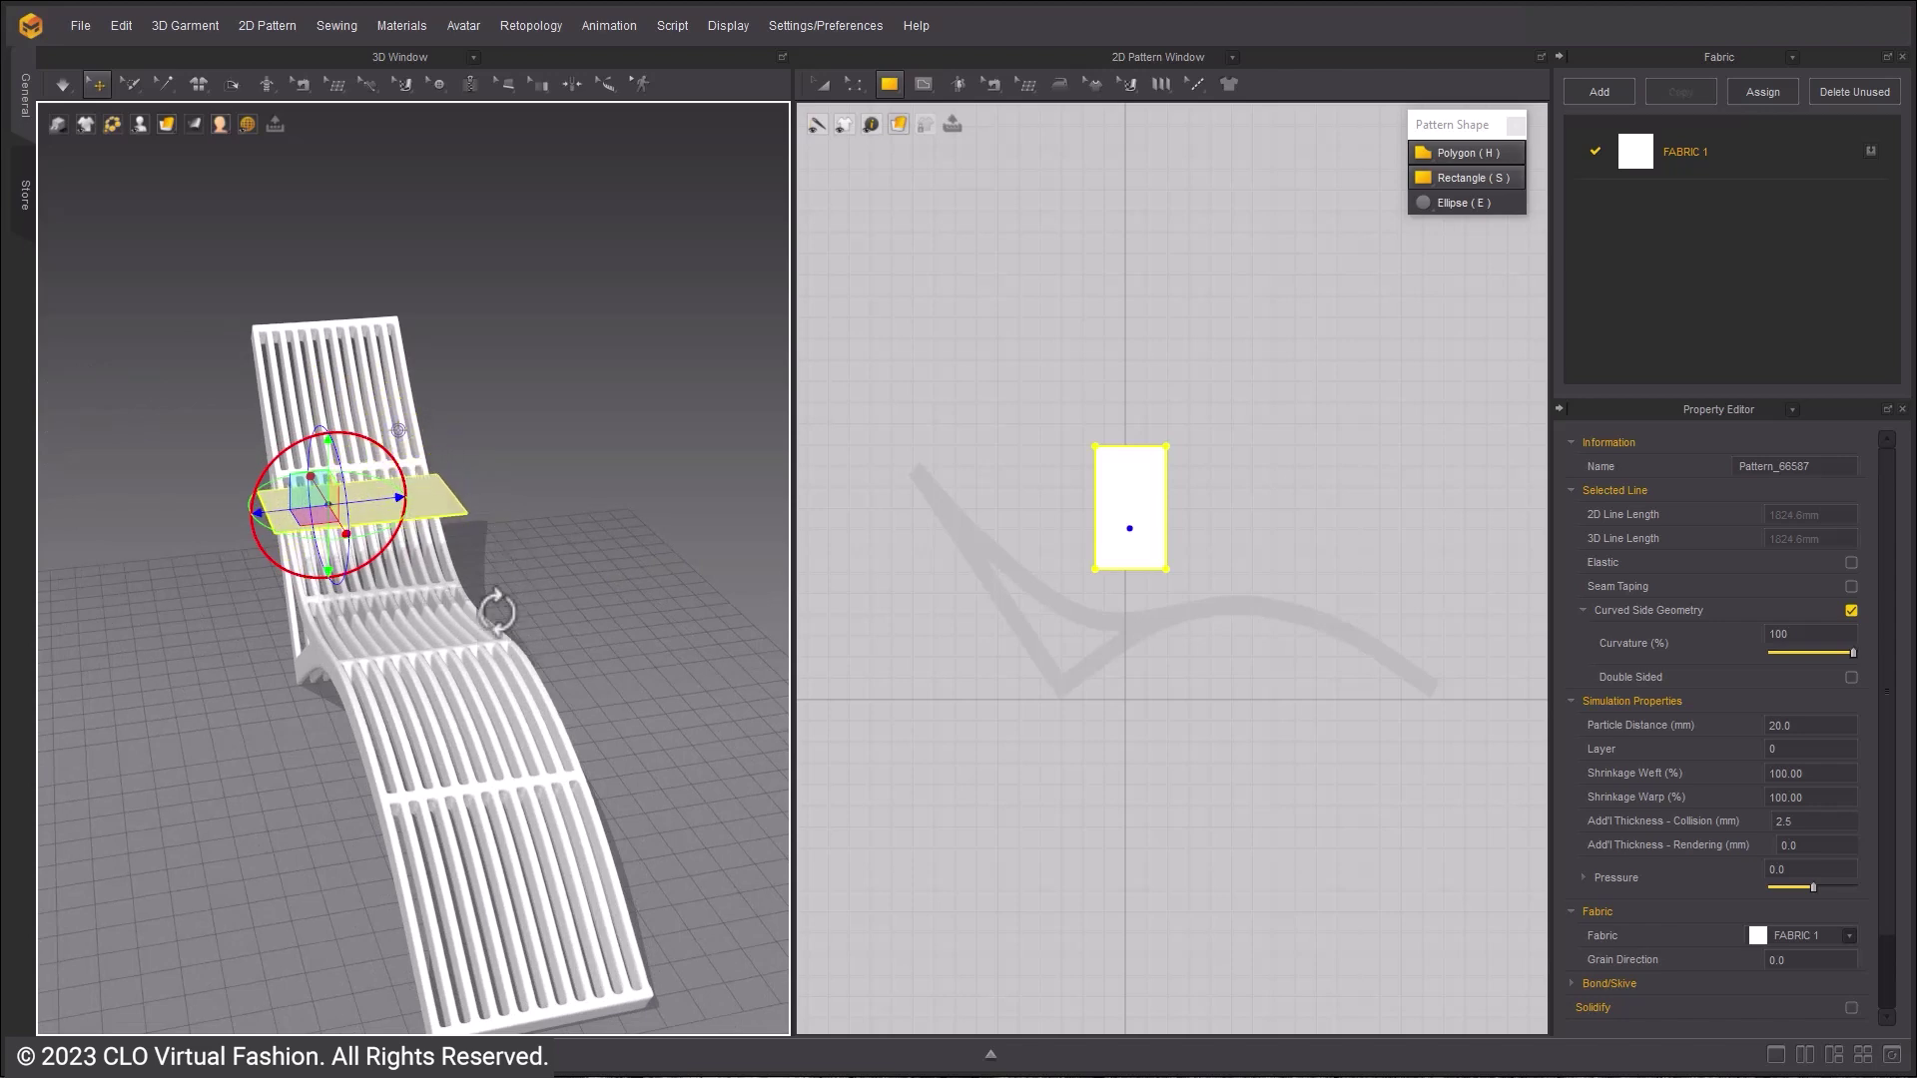
right_drag(507, 599, 445, 644)
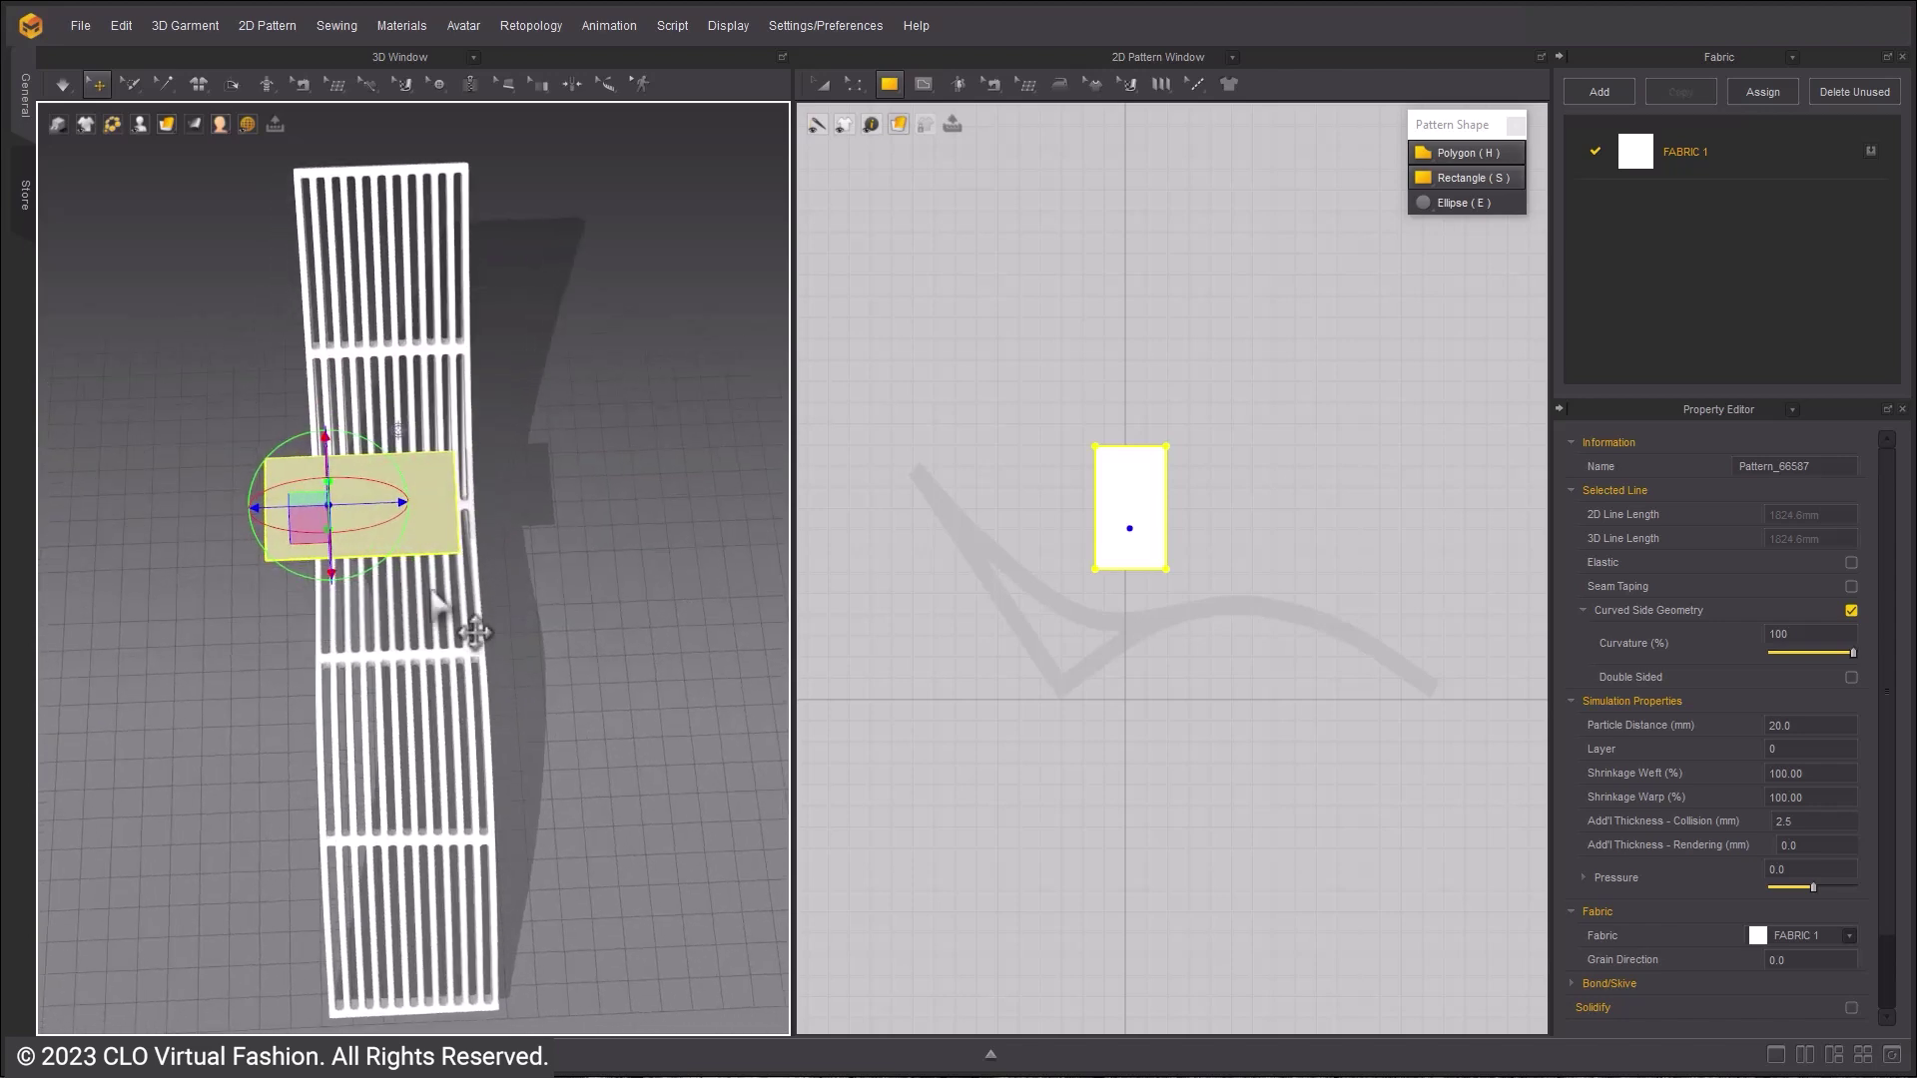
drag(420, 543, 462, 573)
right_drag(462, 572, 544, 556)
drag(536, 561, 544, 564)
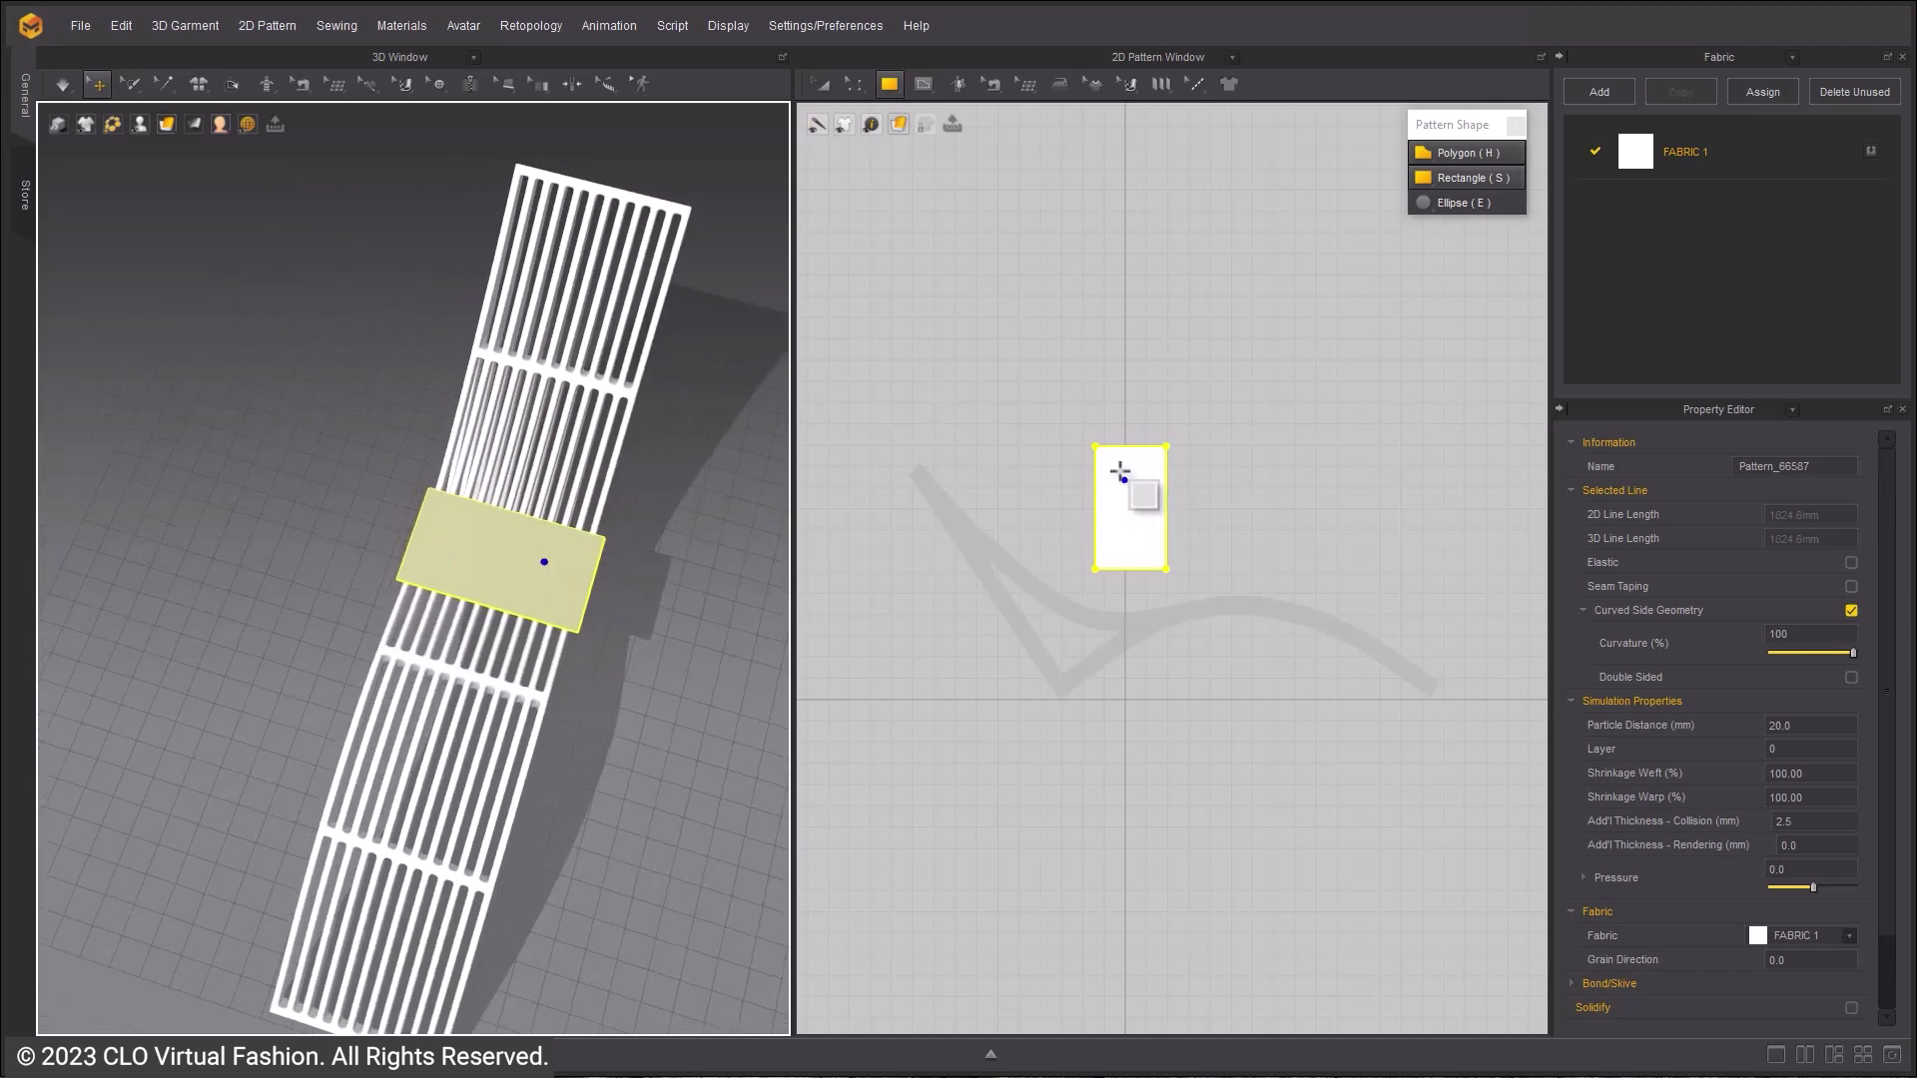
- Shorten the rectangle pattern to about 536 mm long and check its fit above the chair seat
click(822, 84)
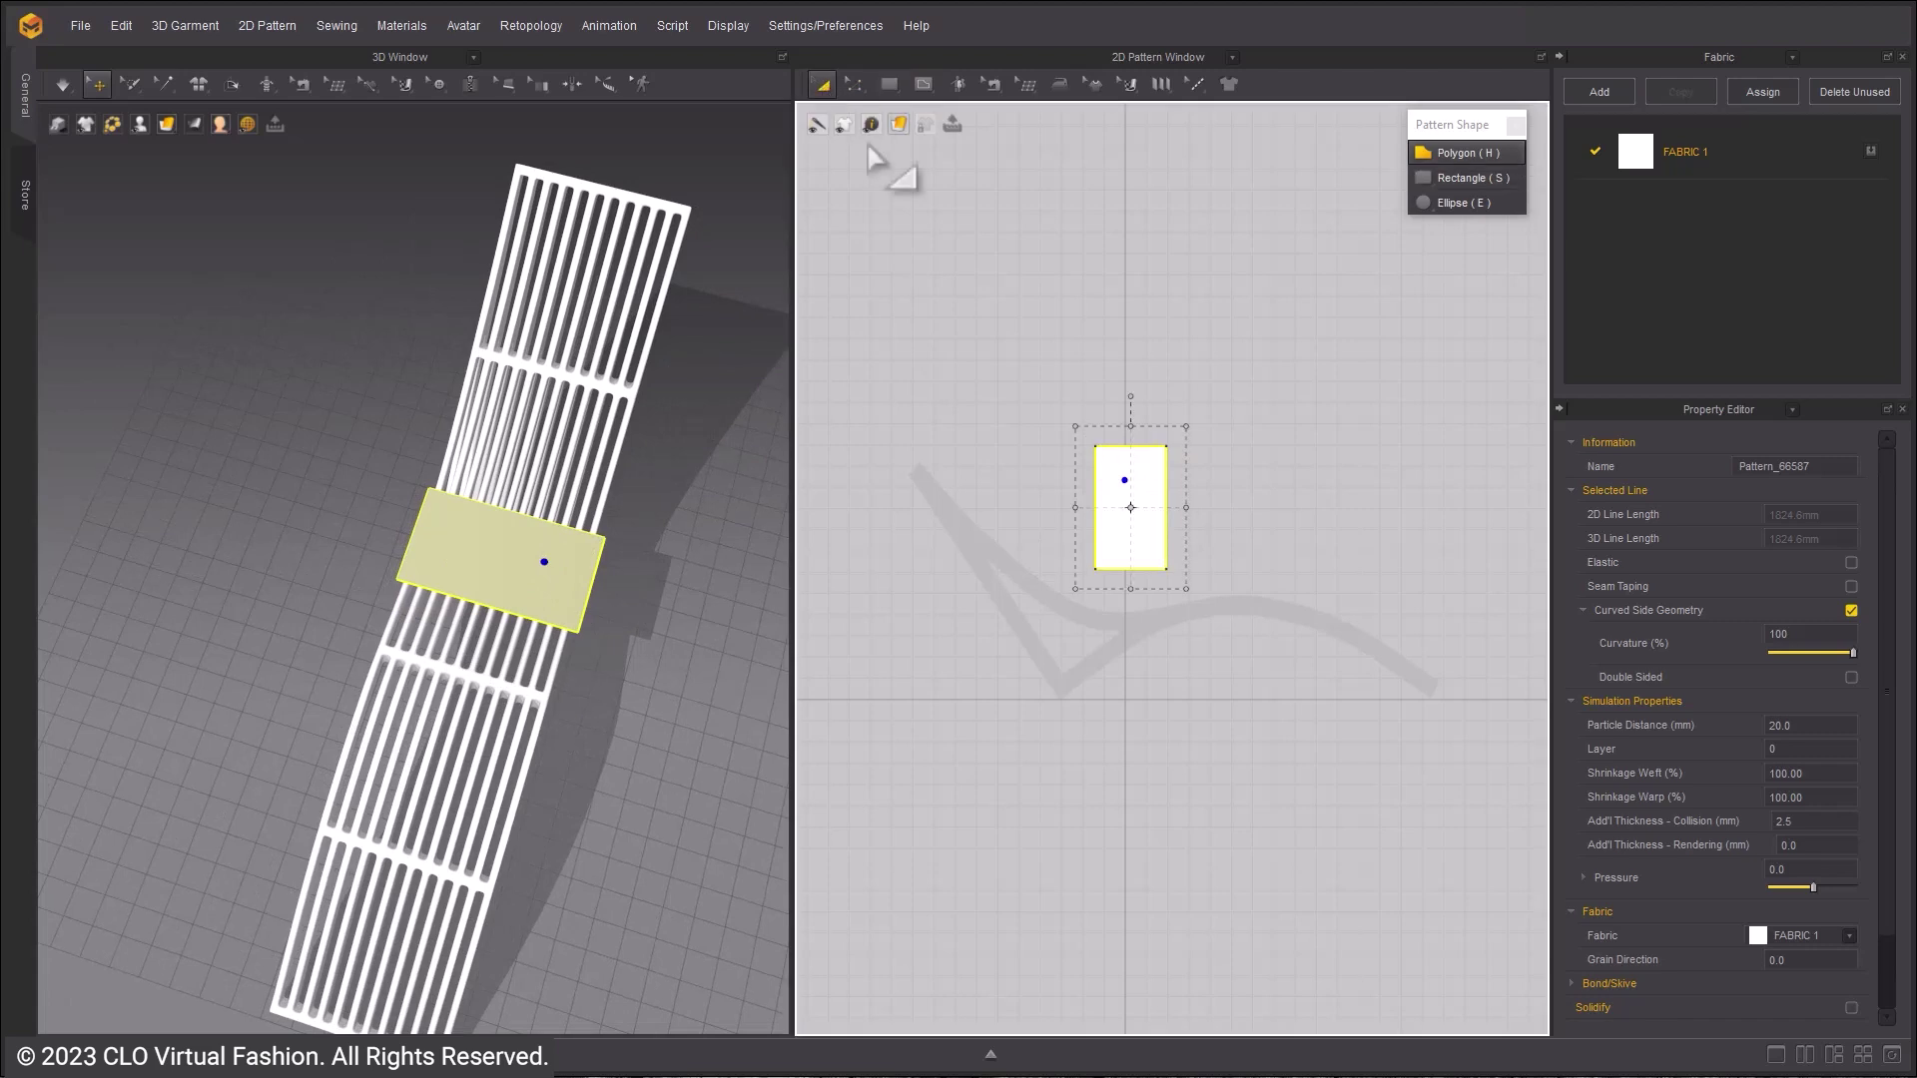
drag(1130, 432, 1130, 440)
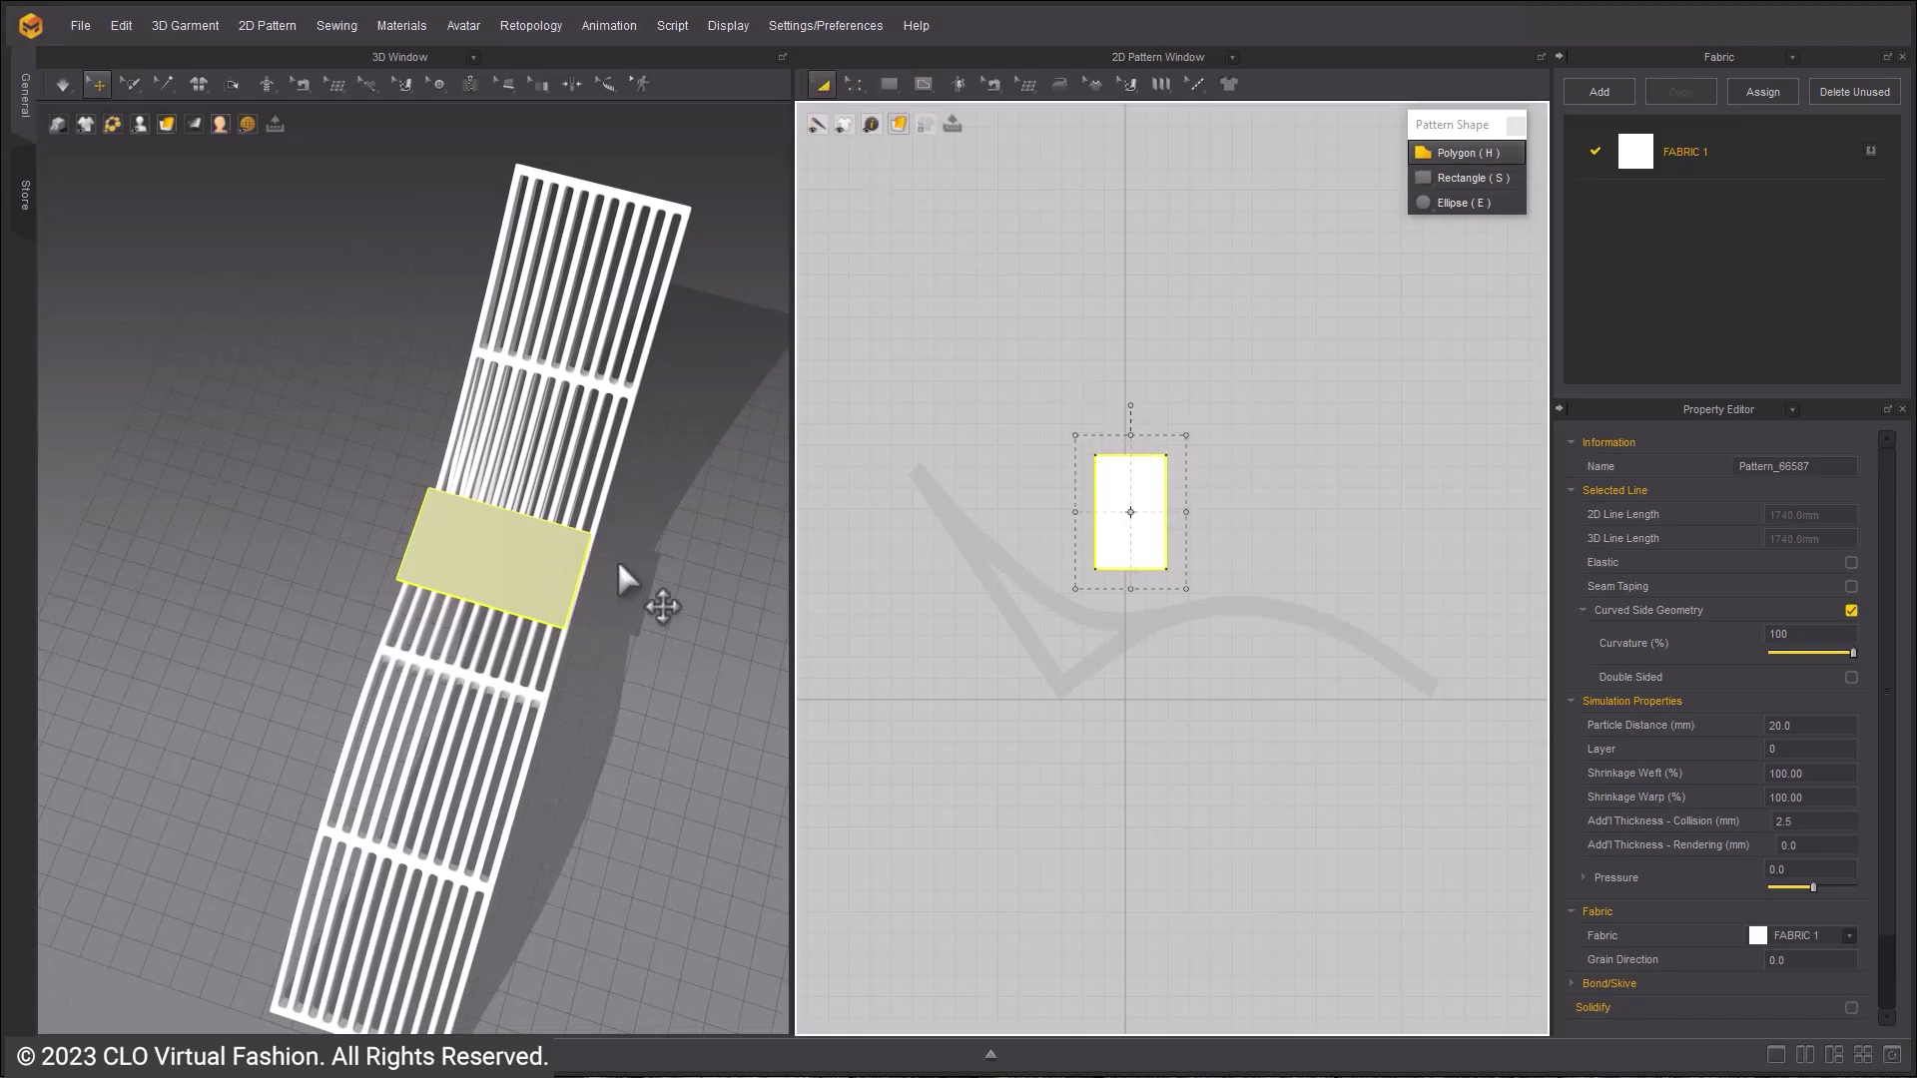
click(495, 580)
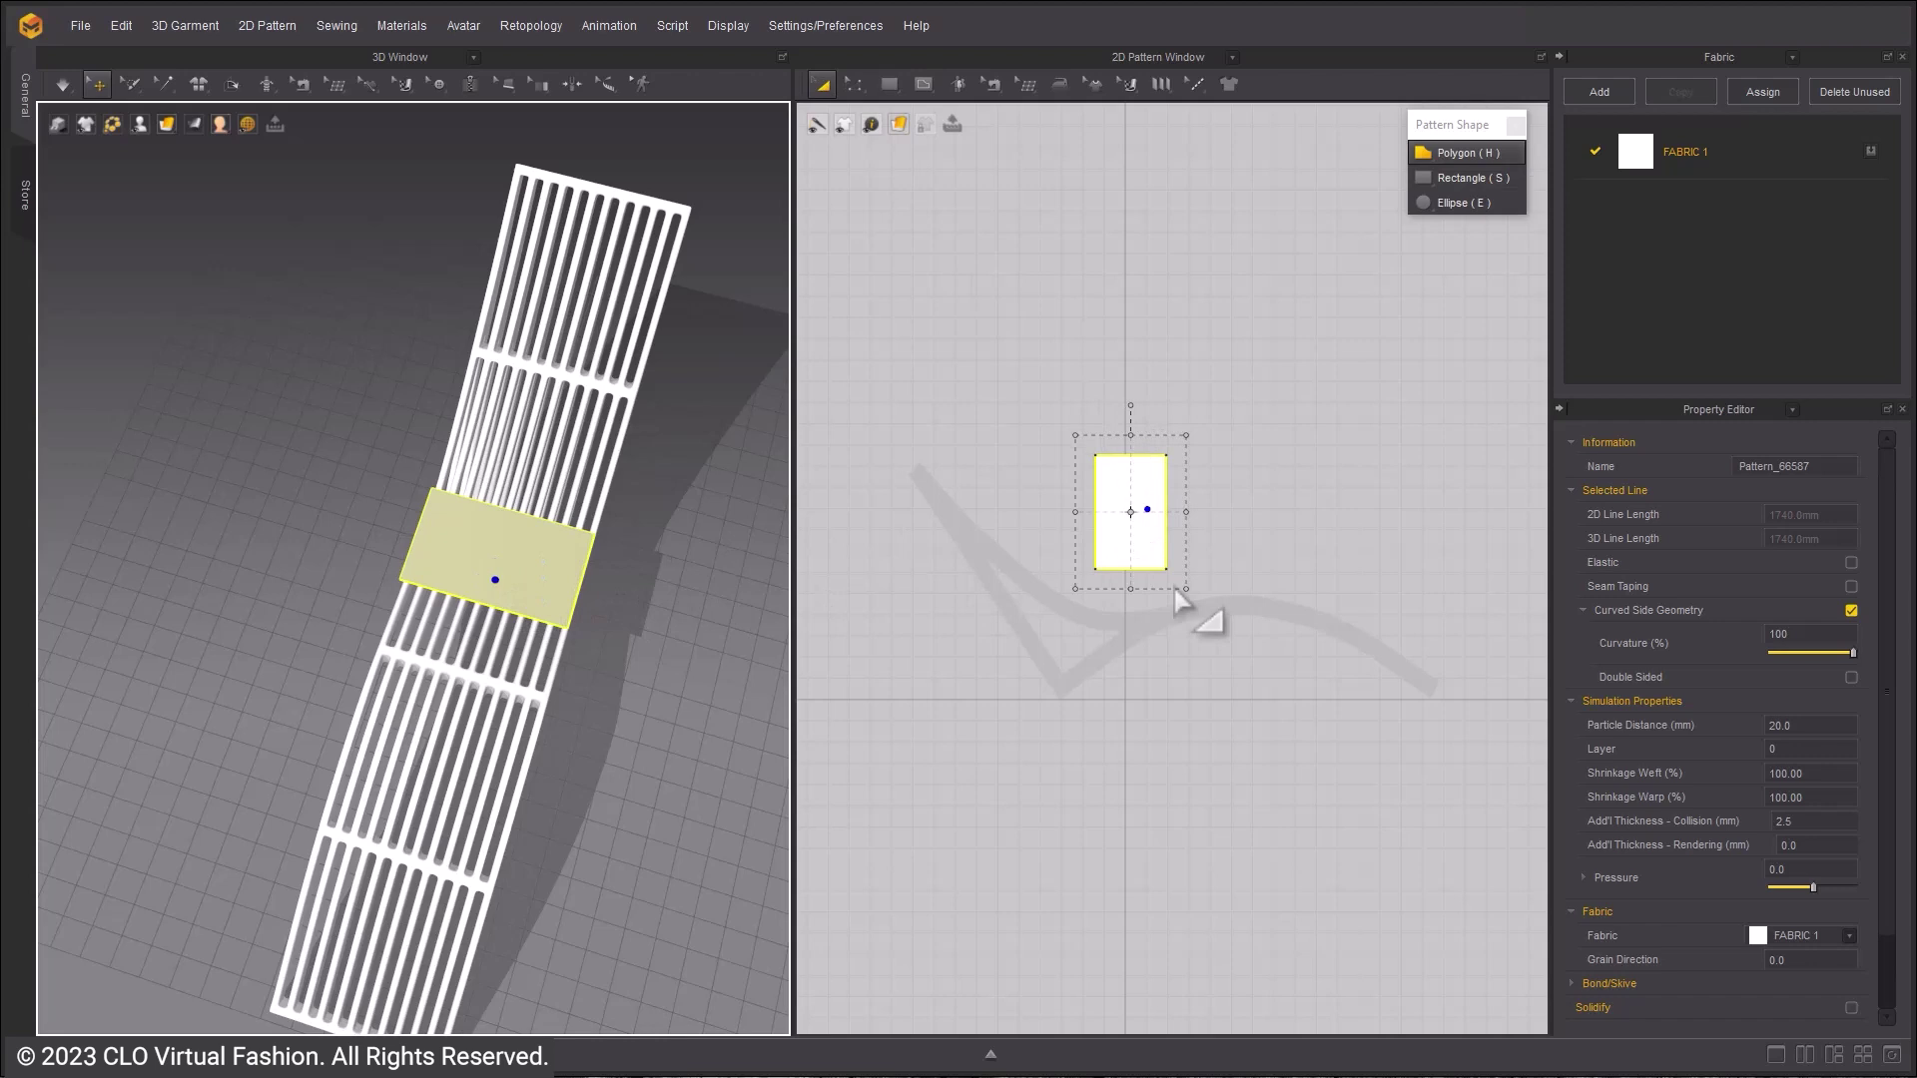
right_drag(505, 577, 633, 606)
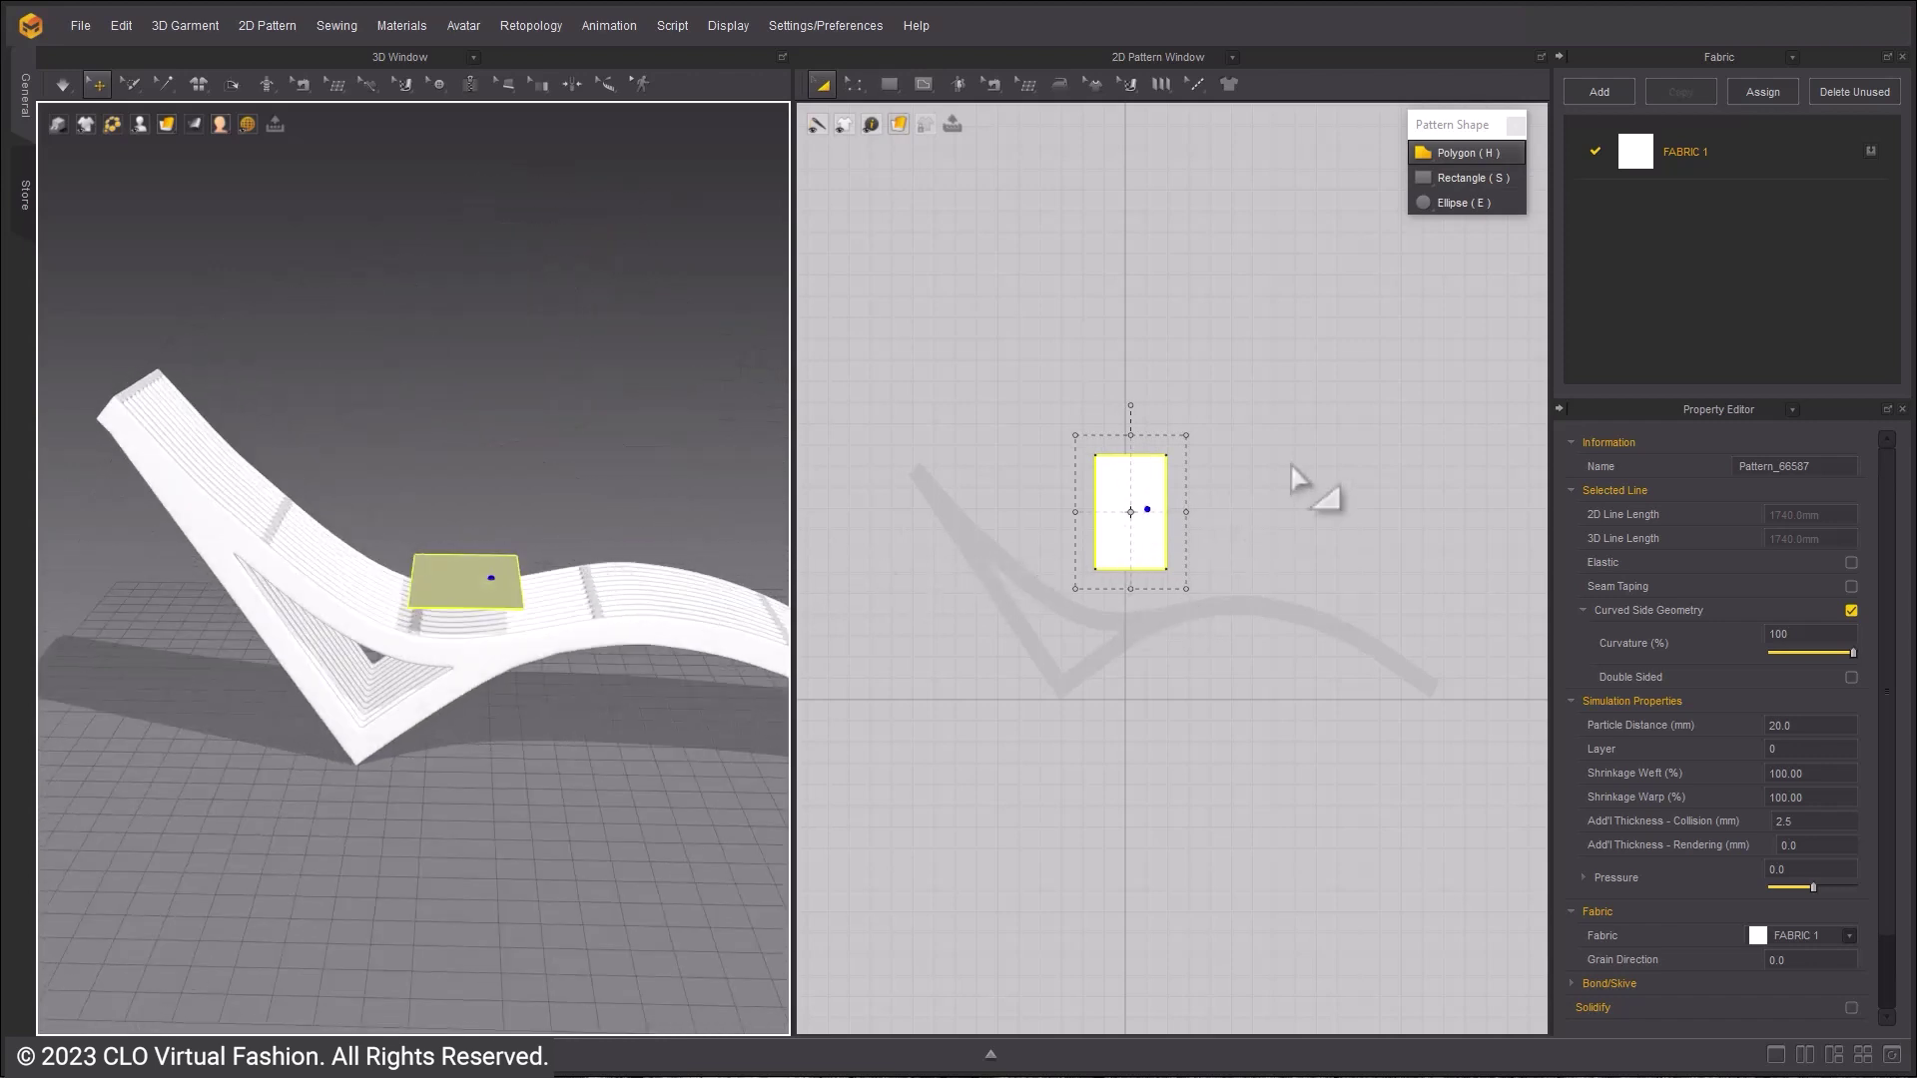
- Select all four edges of the rectangle and open Offset Pattern Outline, keeping the pattern preview in view
scroll(1138, 506, up, 5)
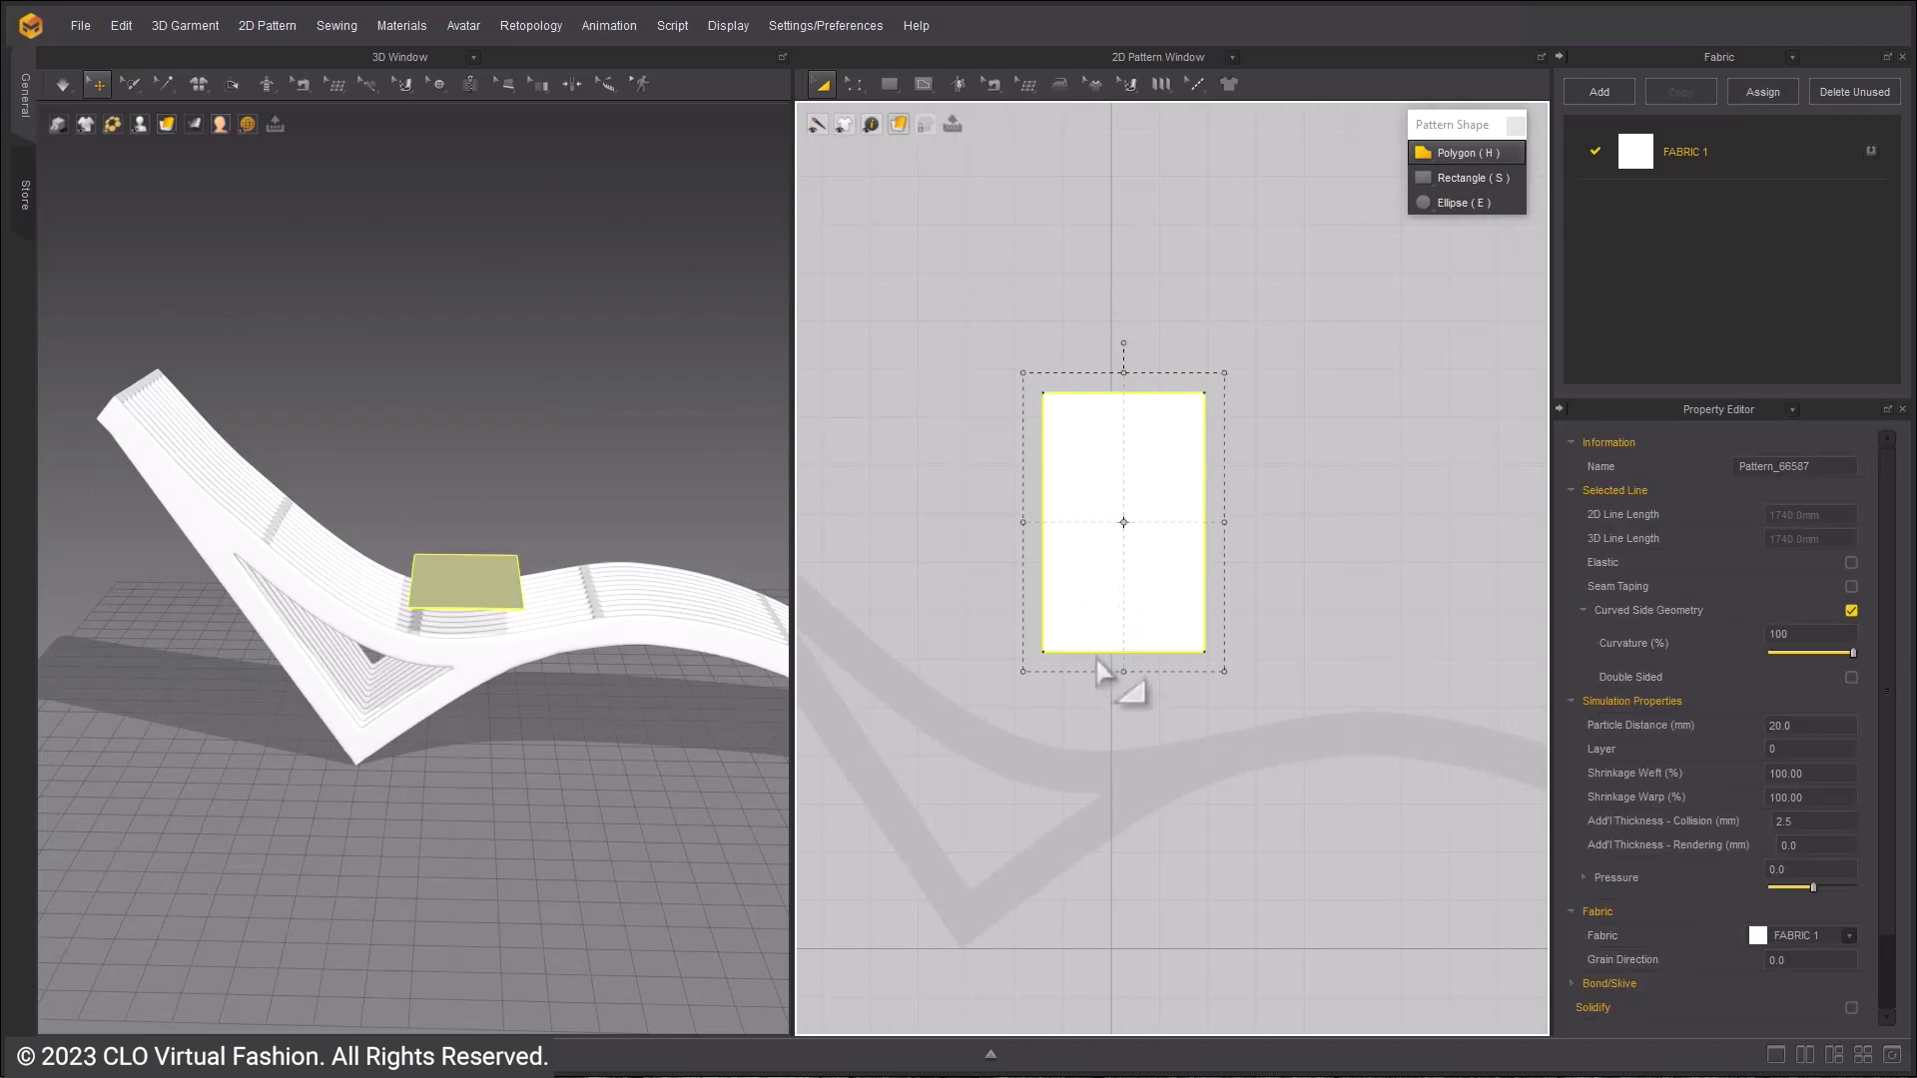
click(988, 519)
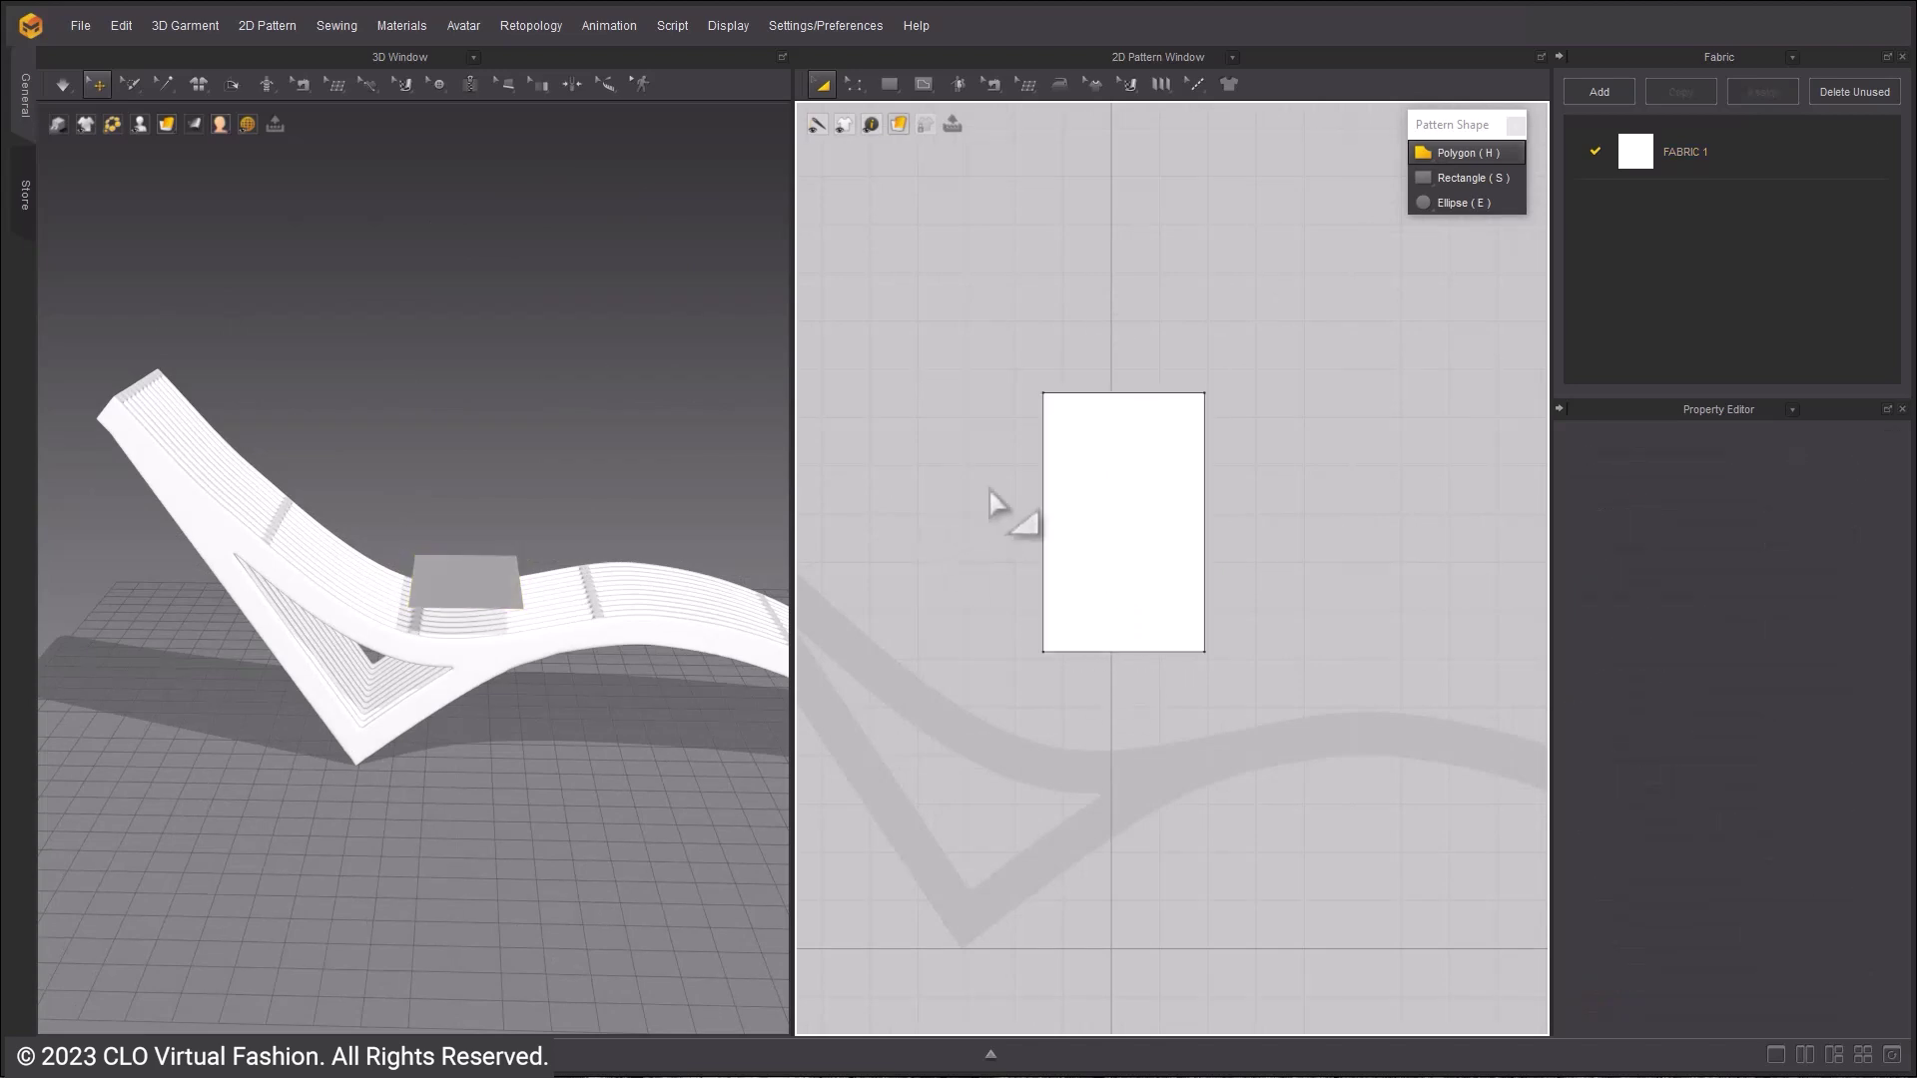
click(1141, 393)
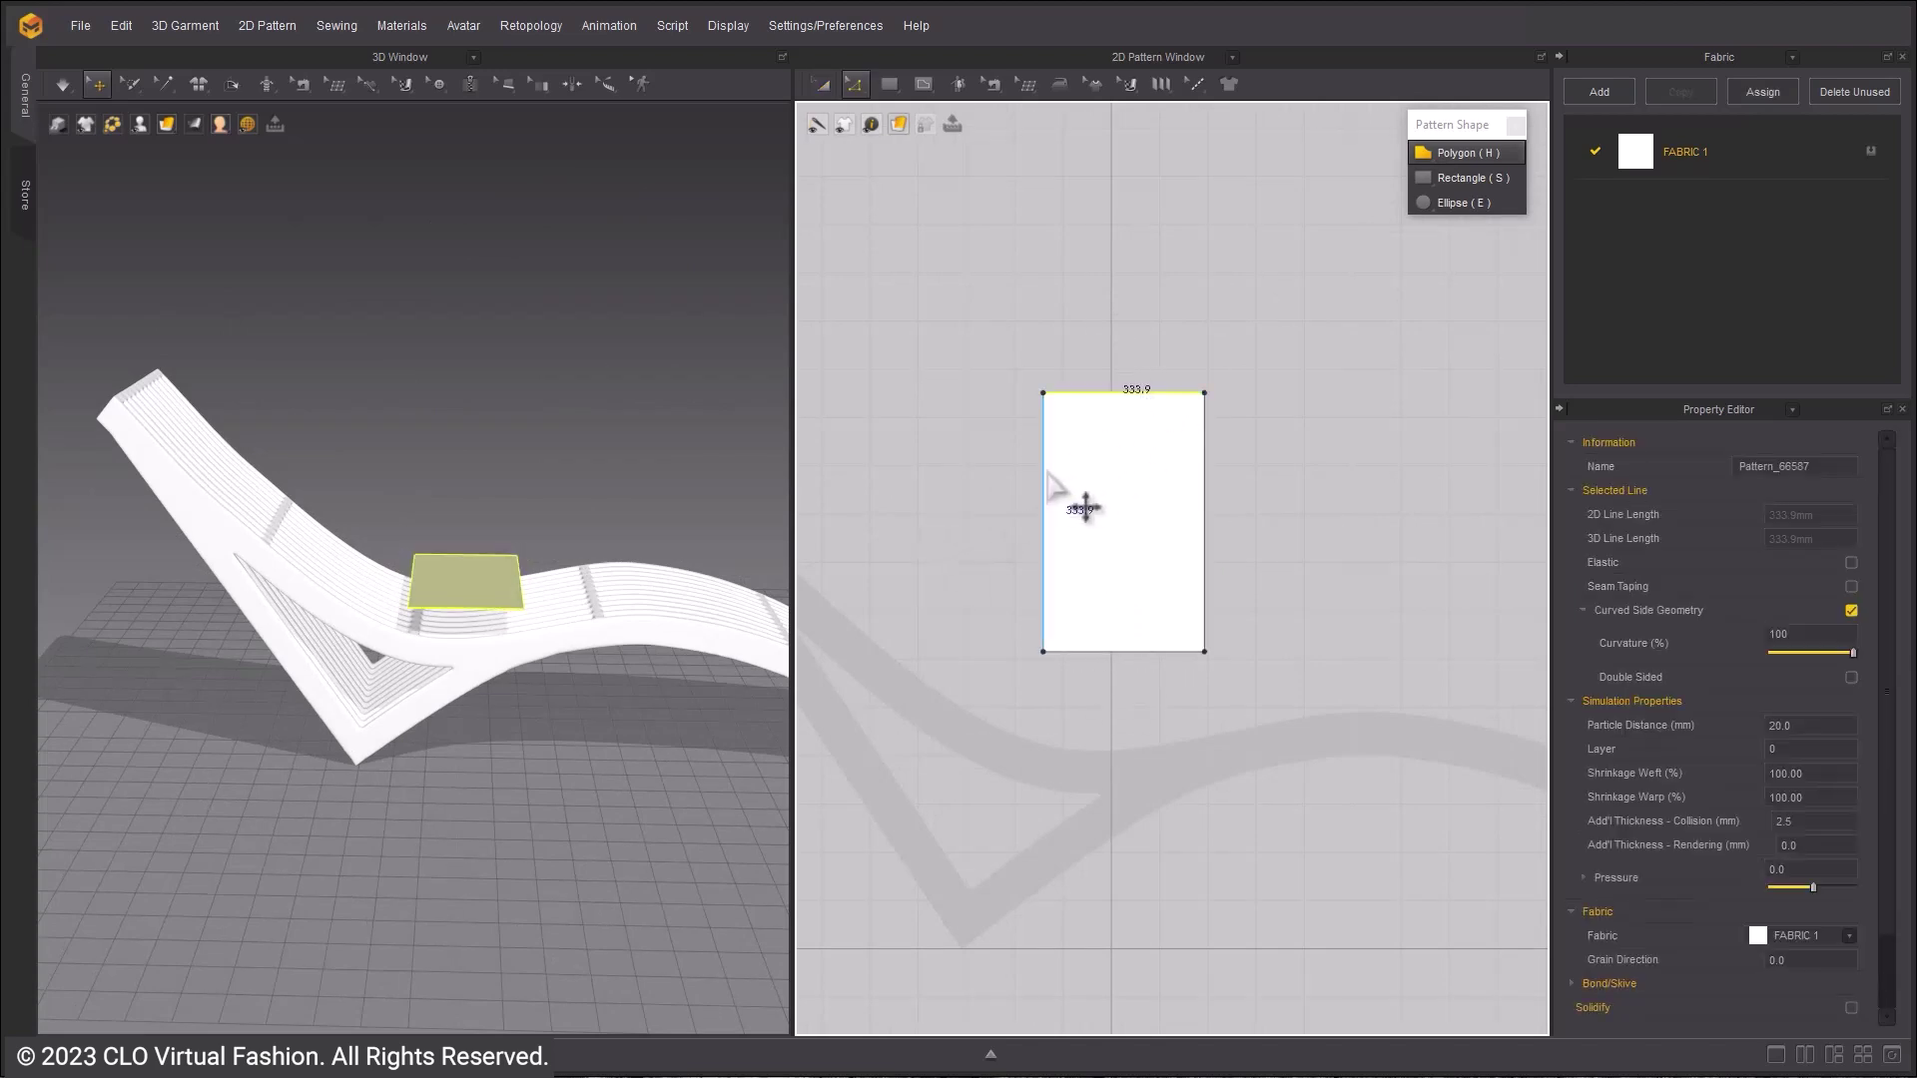
shift+click(1166, 654)
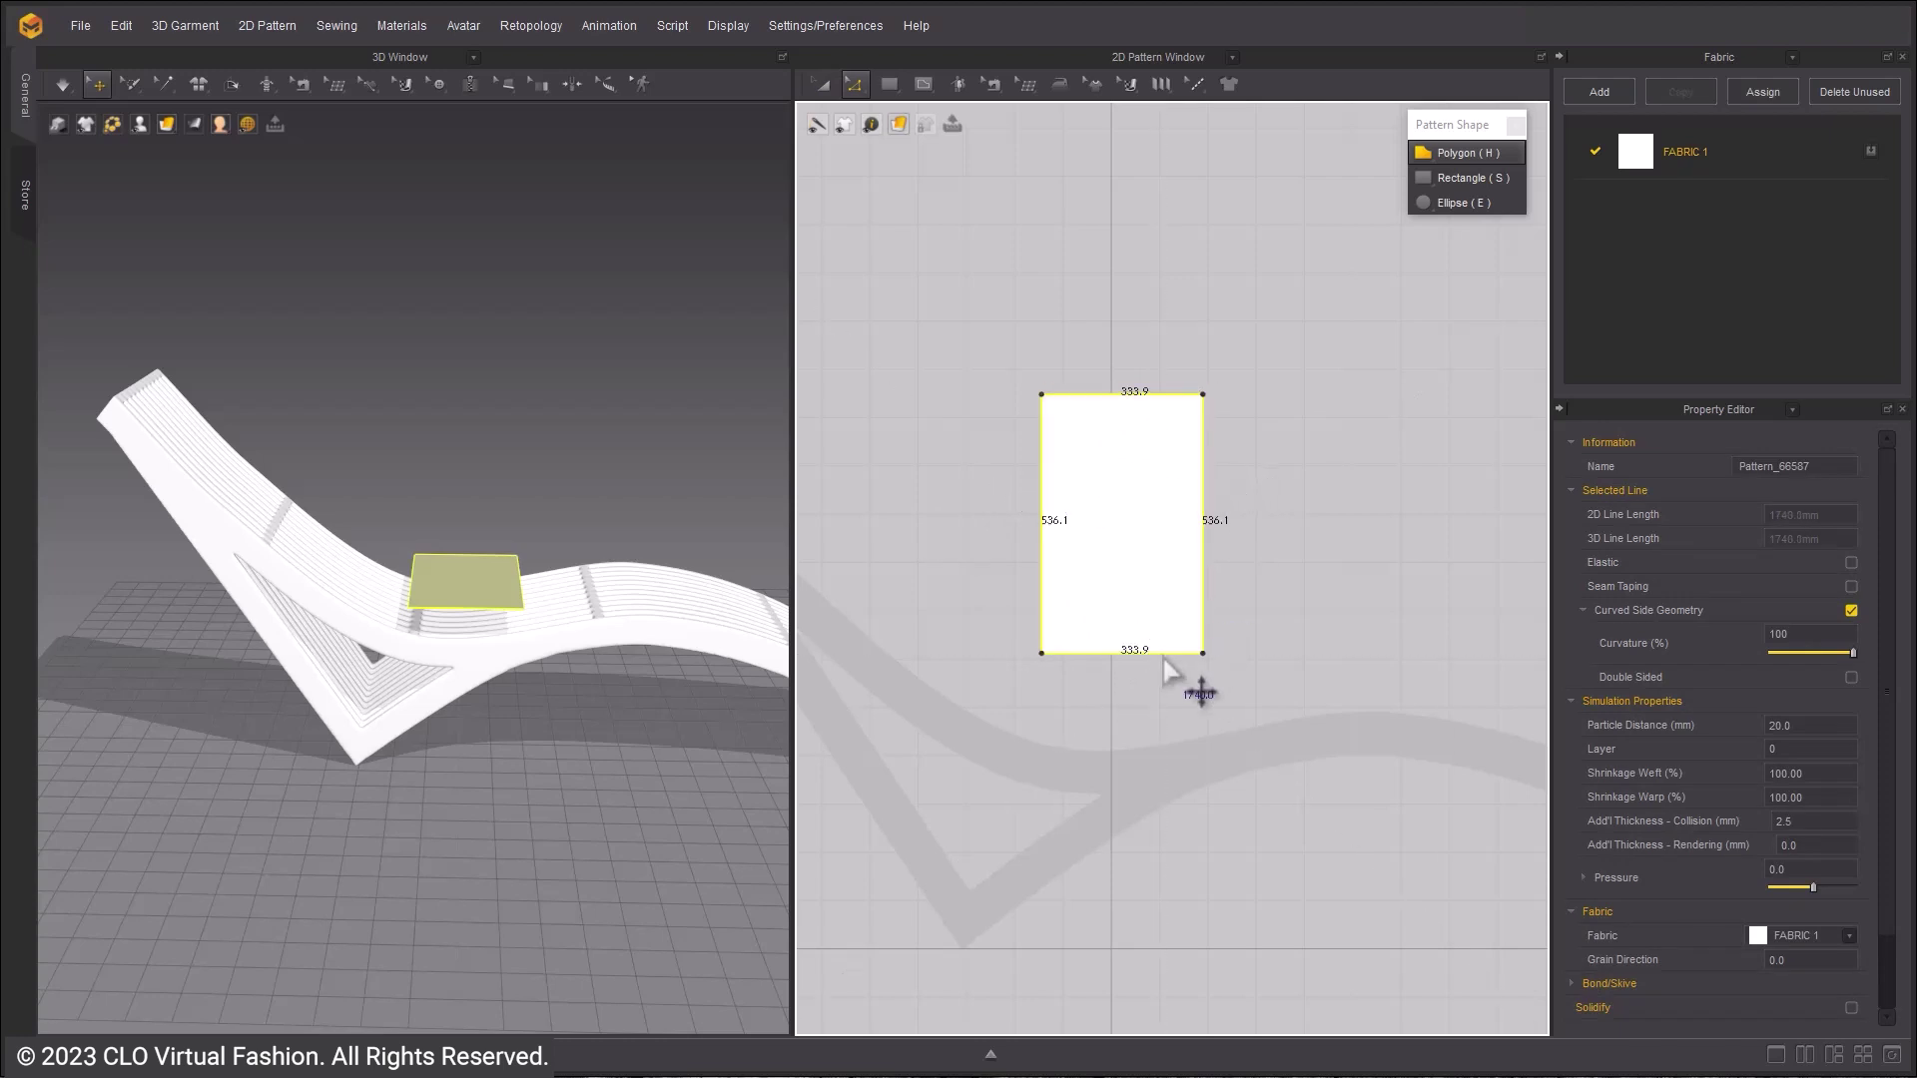
right_click(1163, 656)
click(1306, 793)
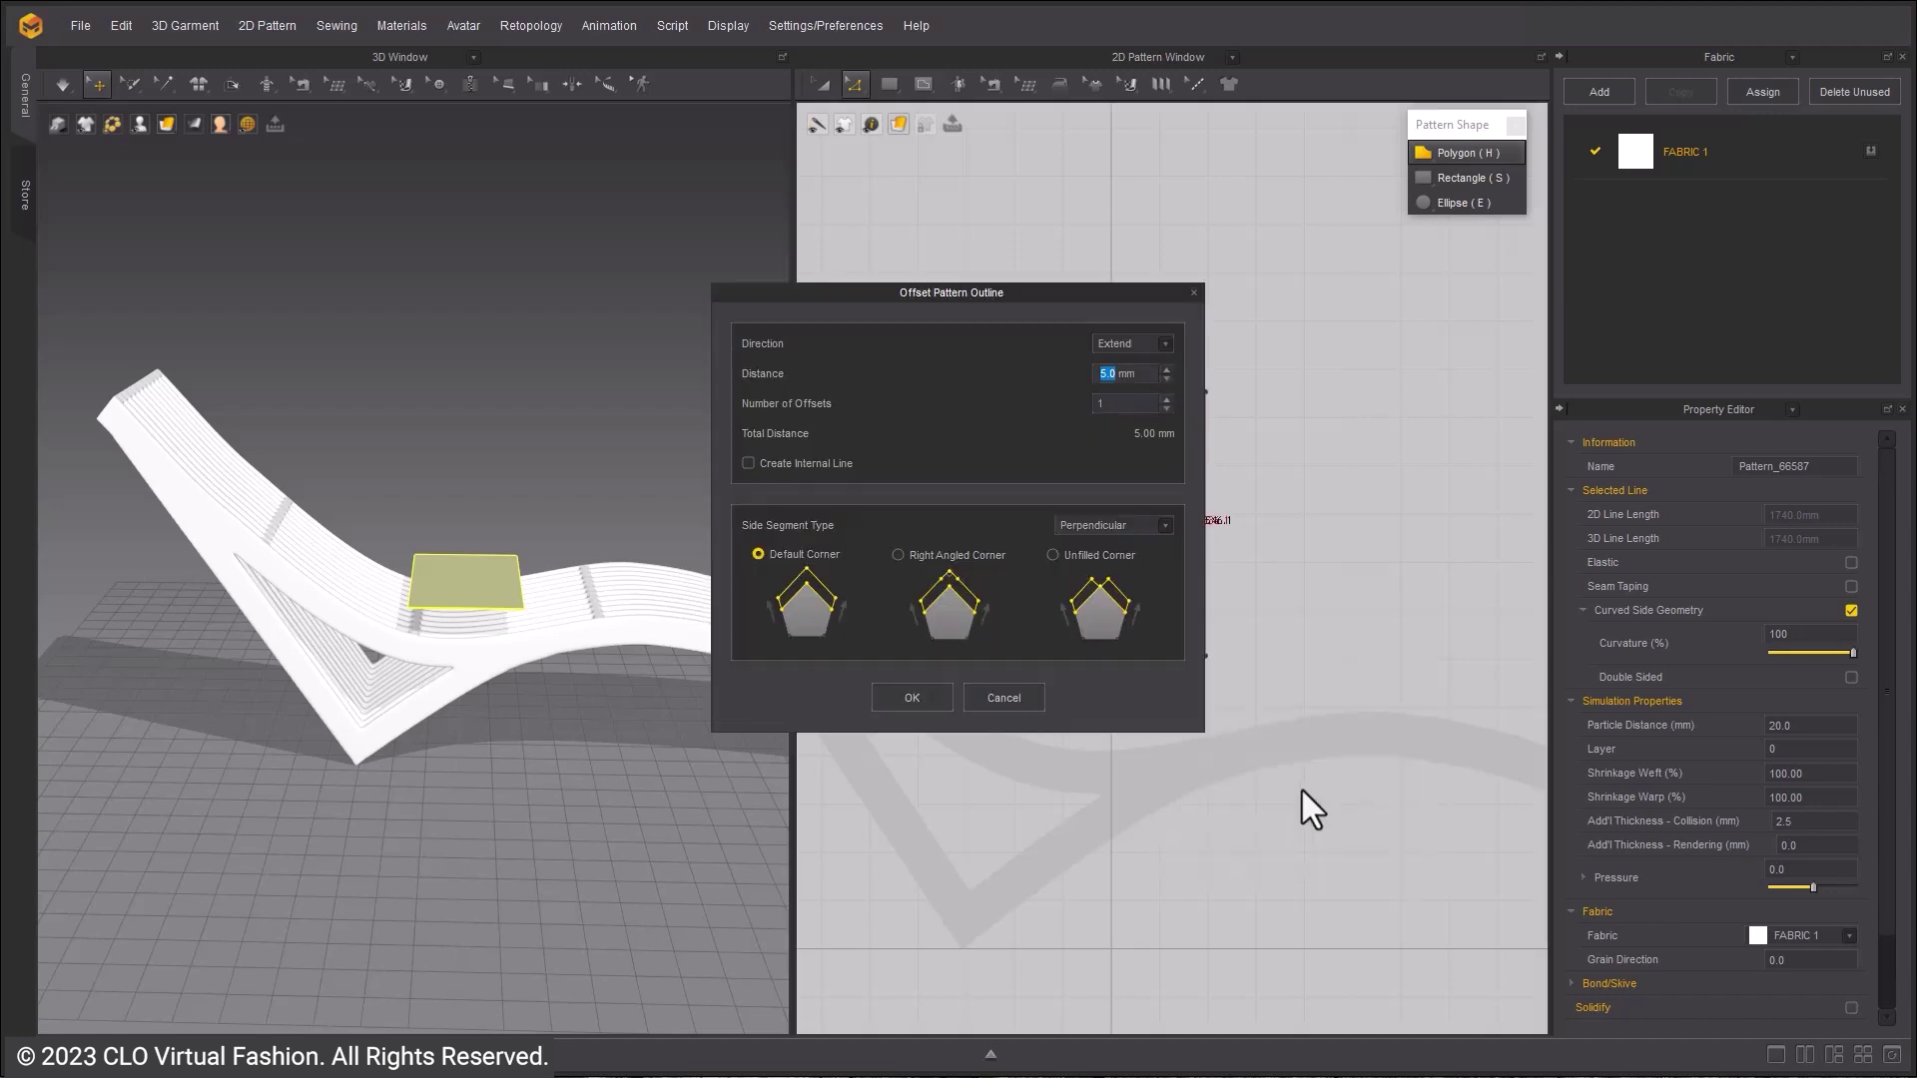
drag(1021, 295, 756, 280)
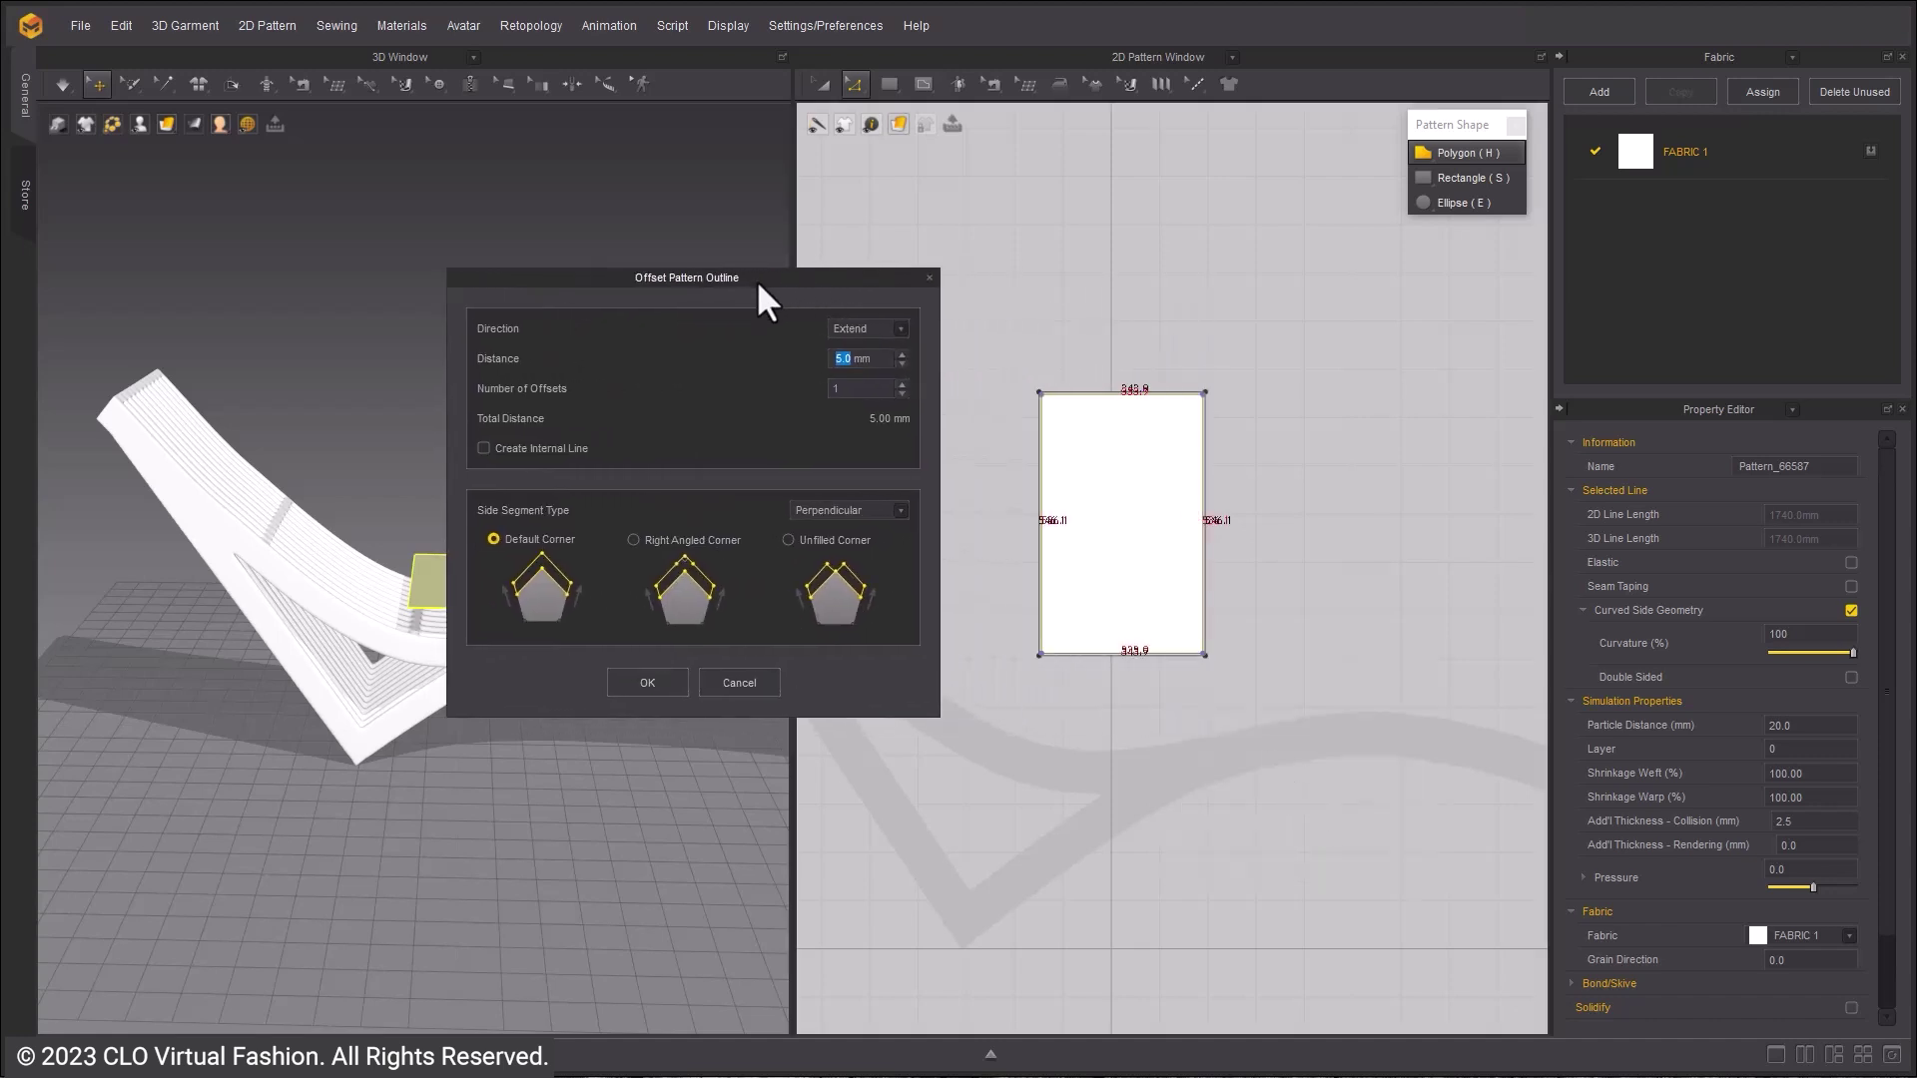
- Choose Unfilled Corner for the extended outline offset and set its distance to 30 mm
click(817, 539)
click(902, 354)
click(901, 355)
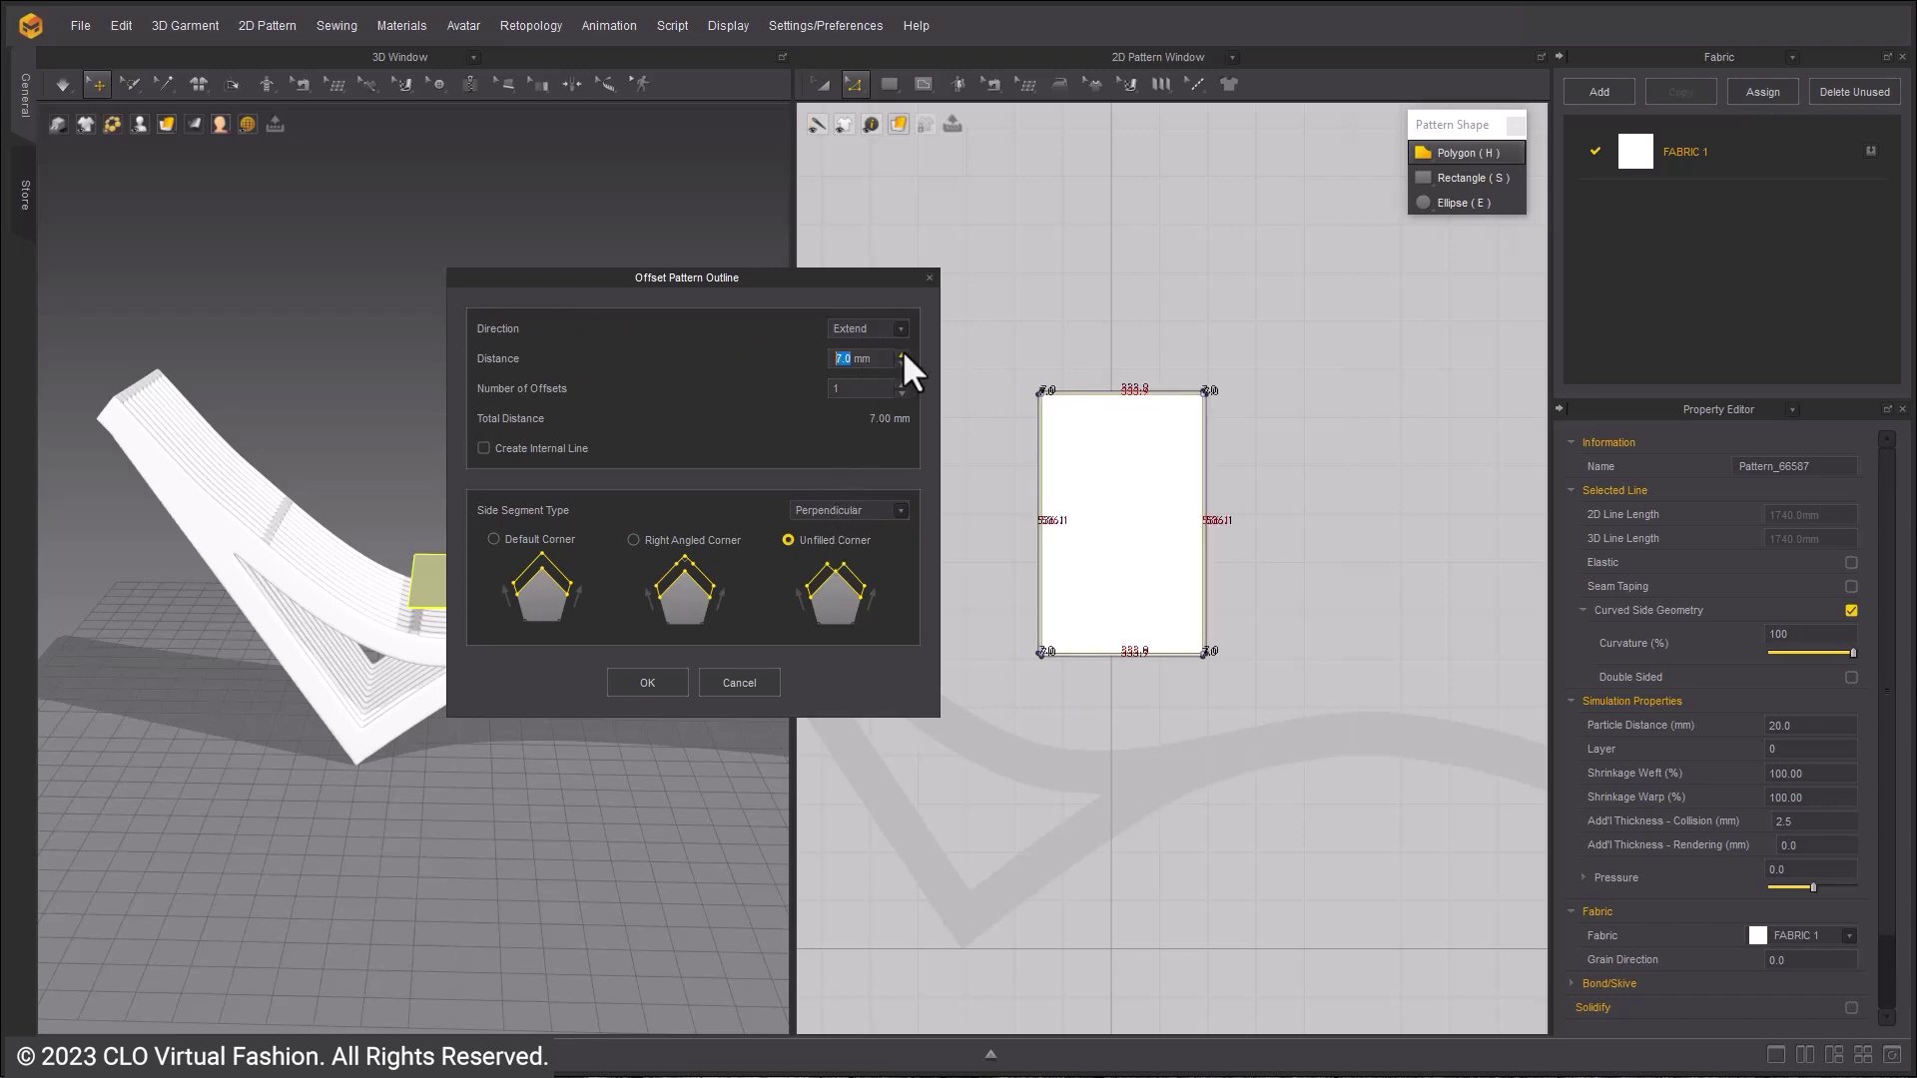
click(901, 355)
click(902, 355)
click(901, 355)
click(901, 354)
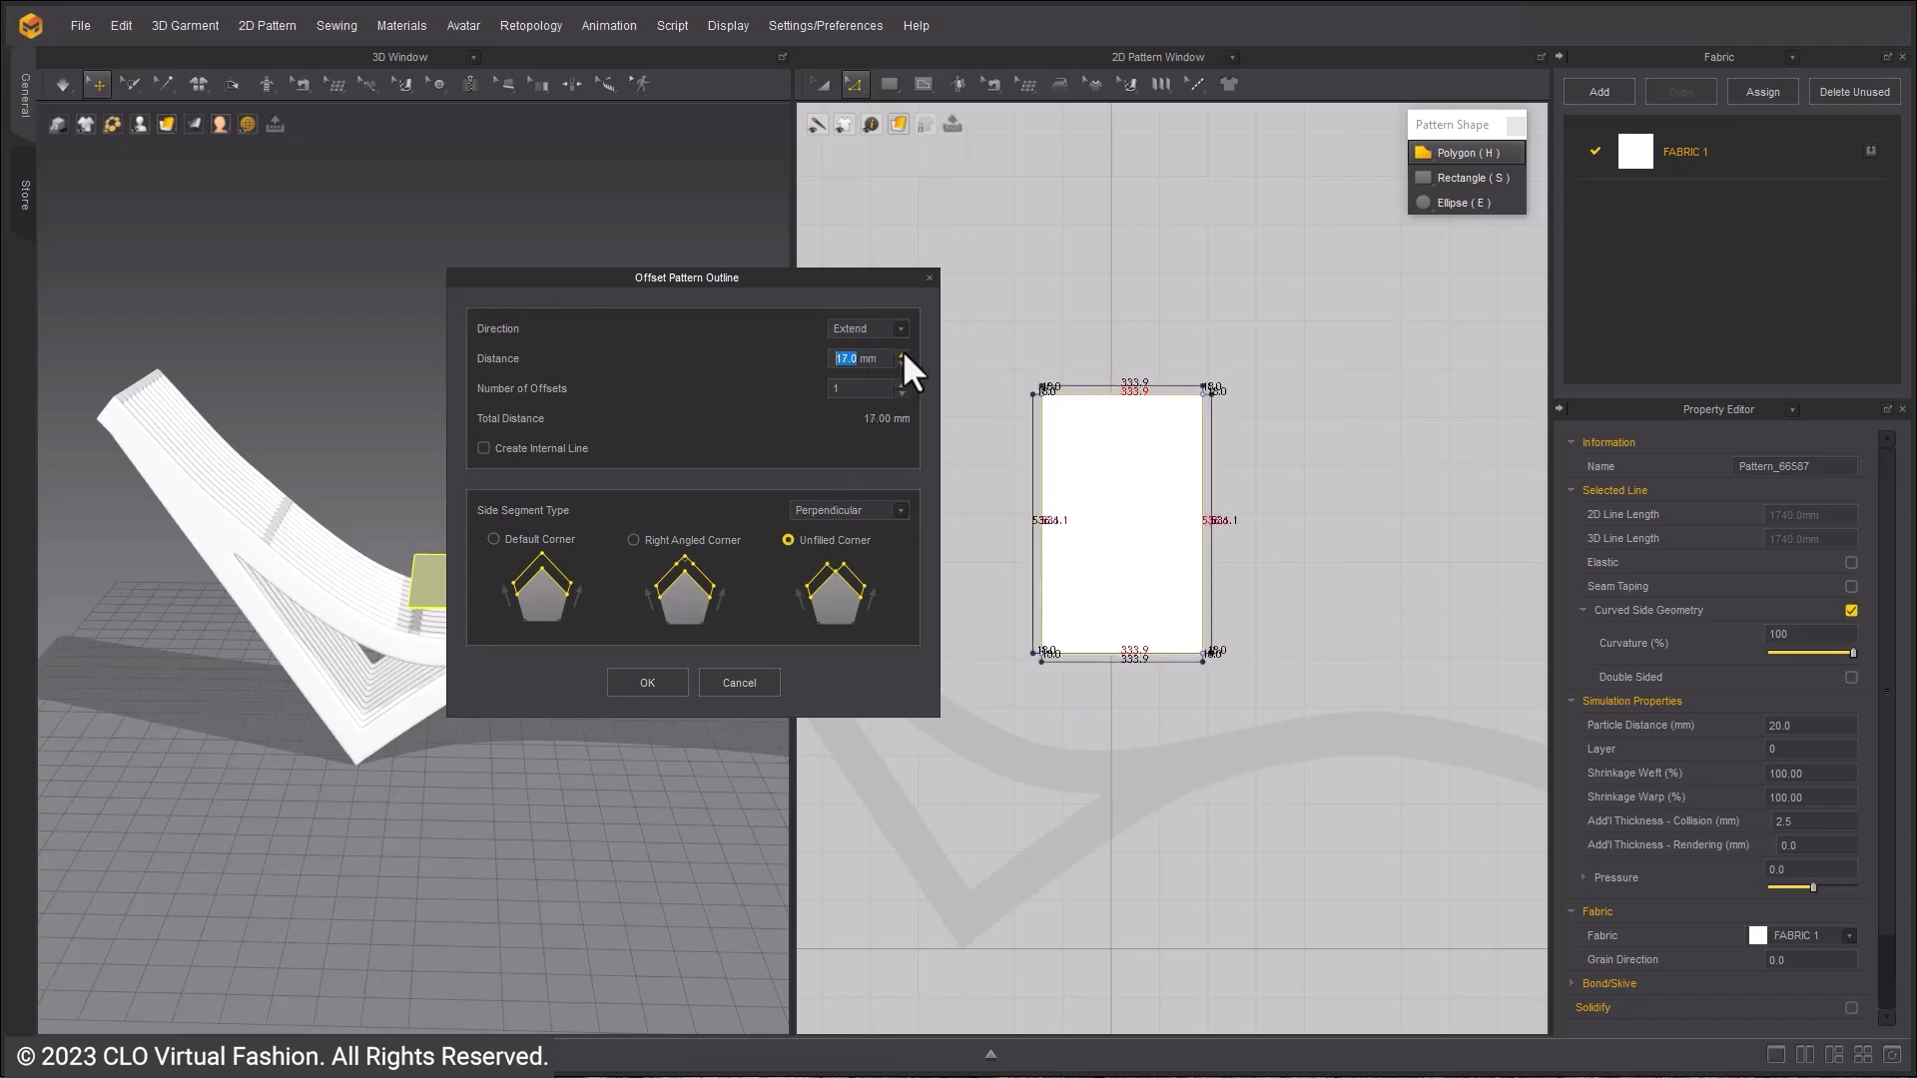
click(903, 354)
click(902, 353)
click(903, 353)
click(903, 354)
click(903, 353)
click(903, 354)
click(902, 353)
click(903, 353)
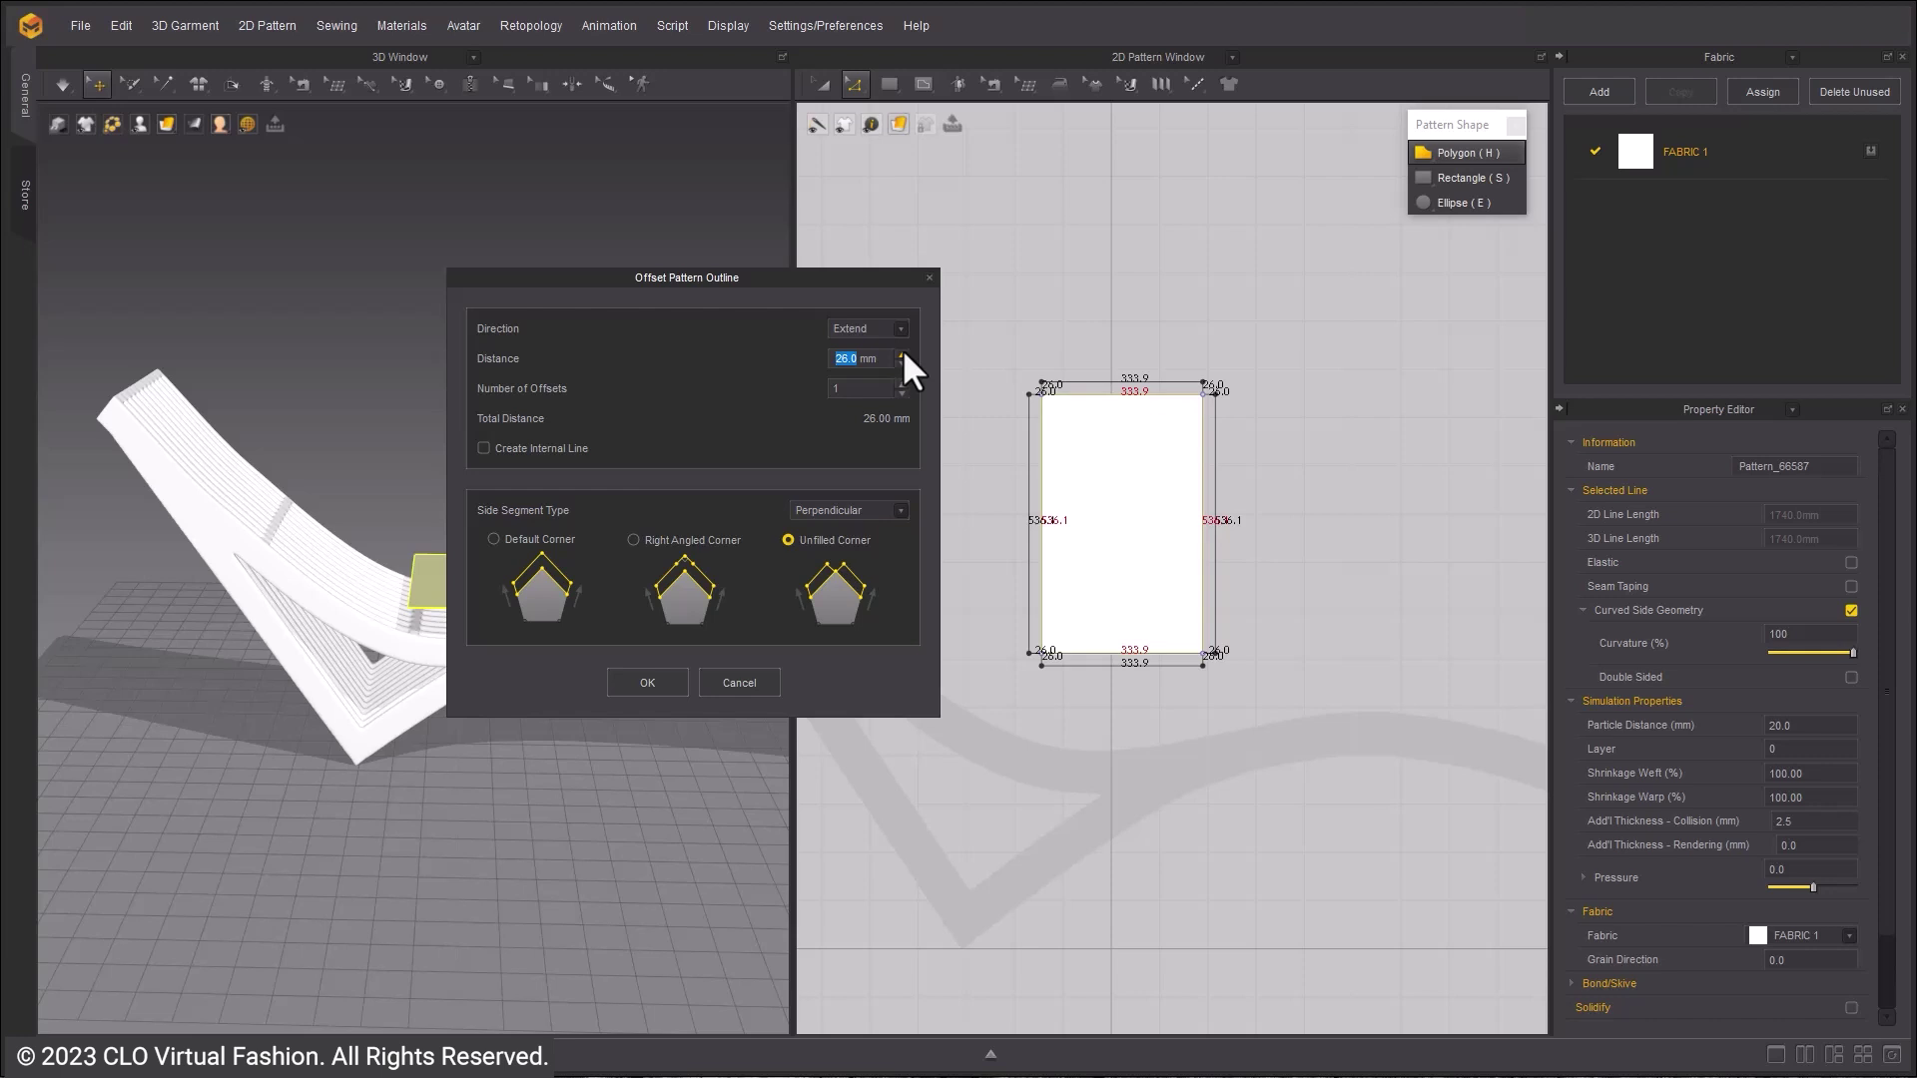
text(30)
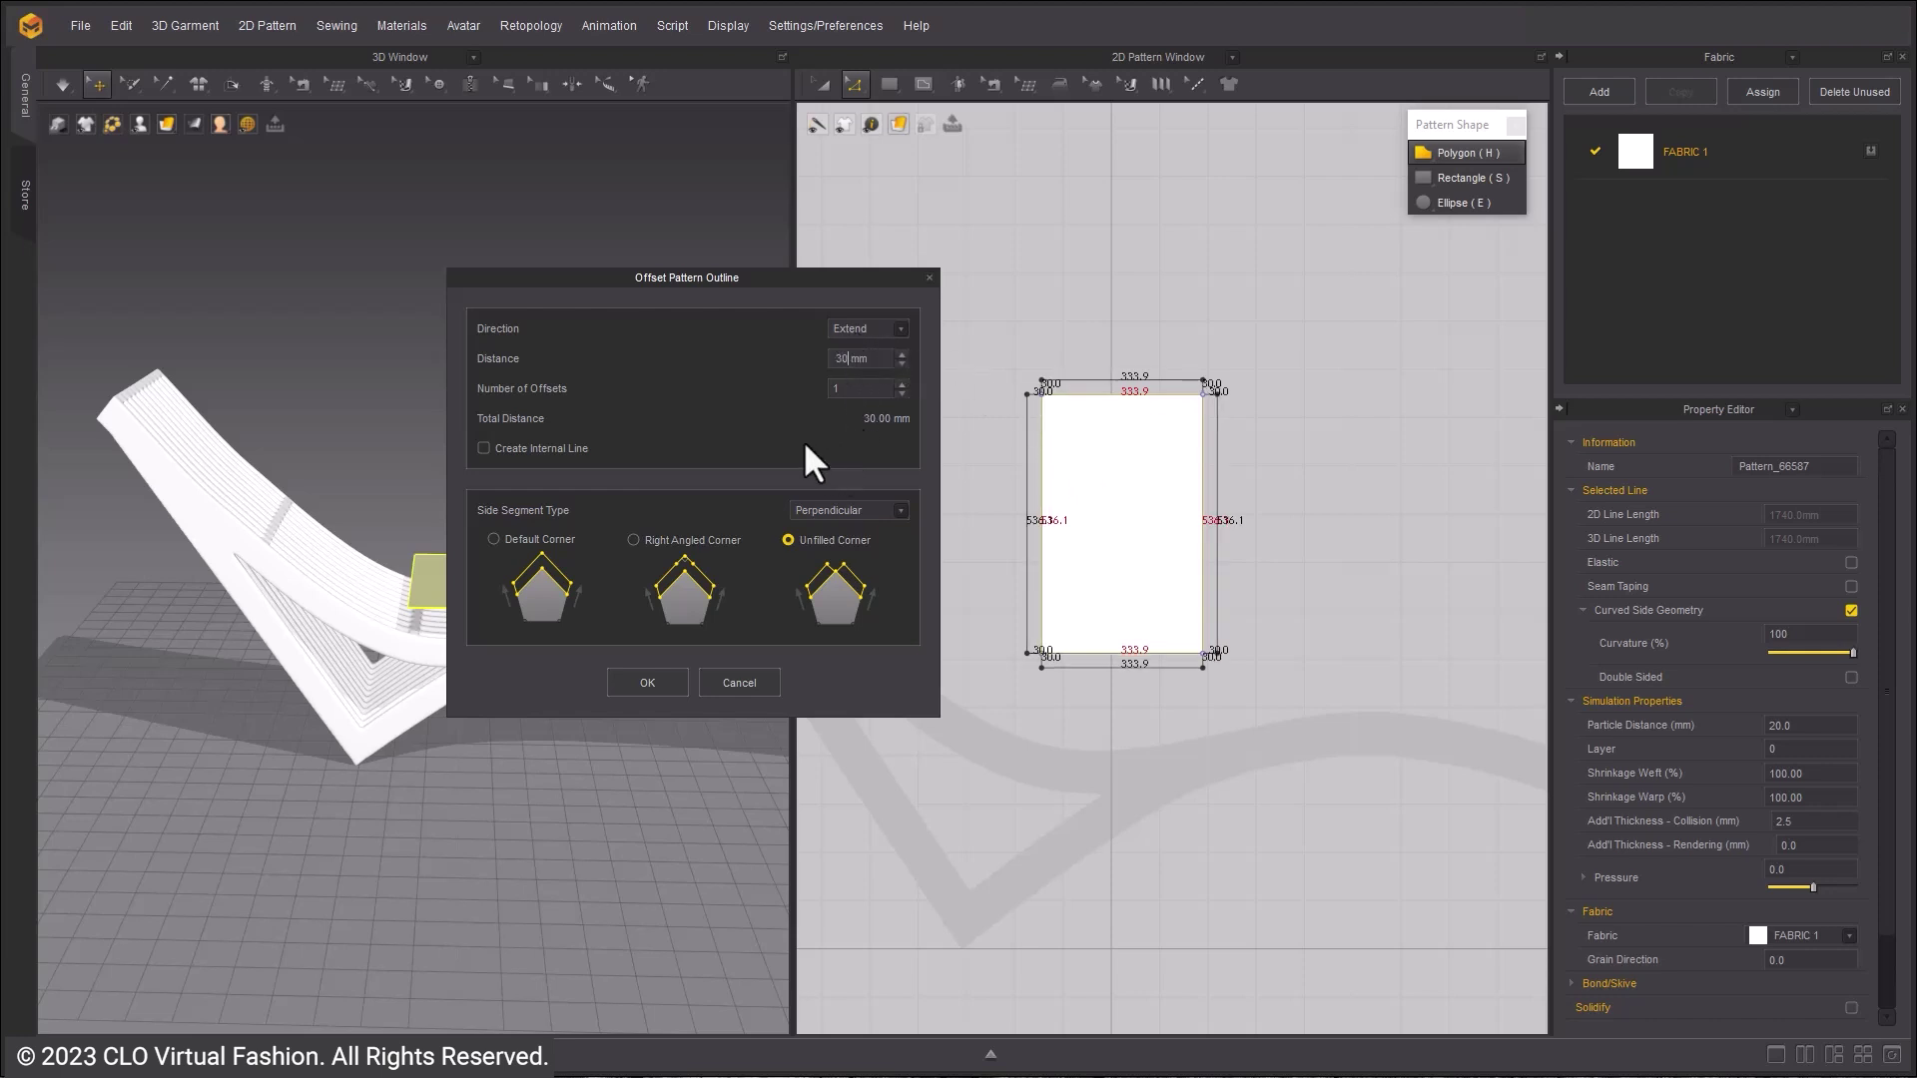
- Enable Create Internal Line, set the offset distance to 40 mm and apply the outline offset to the pattern
click(485, 447)
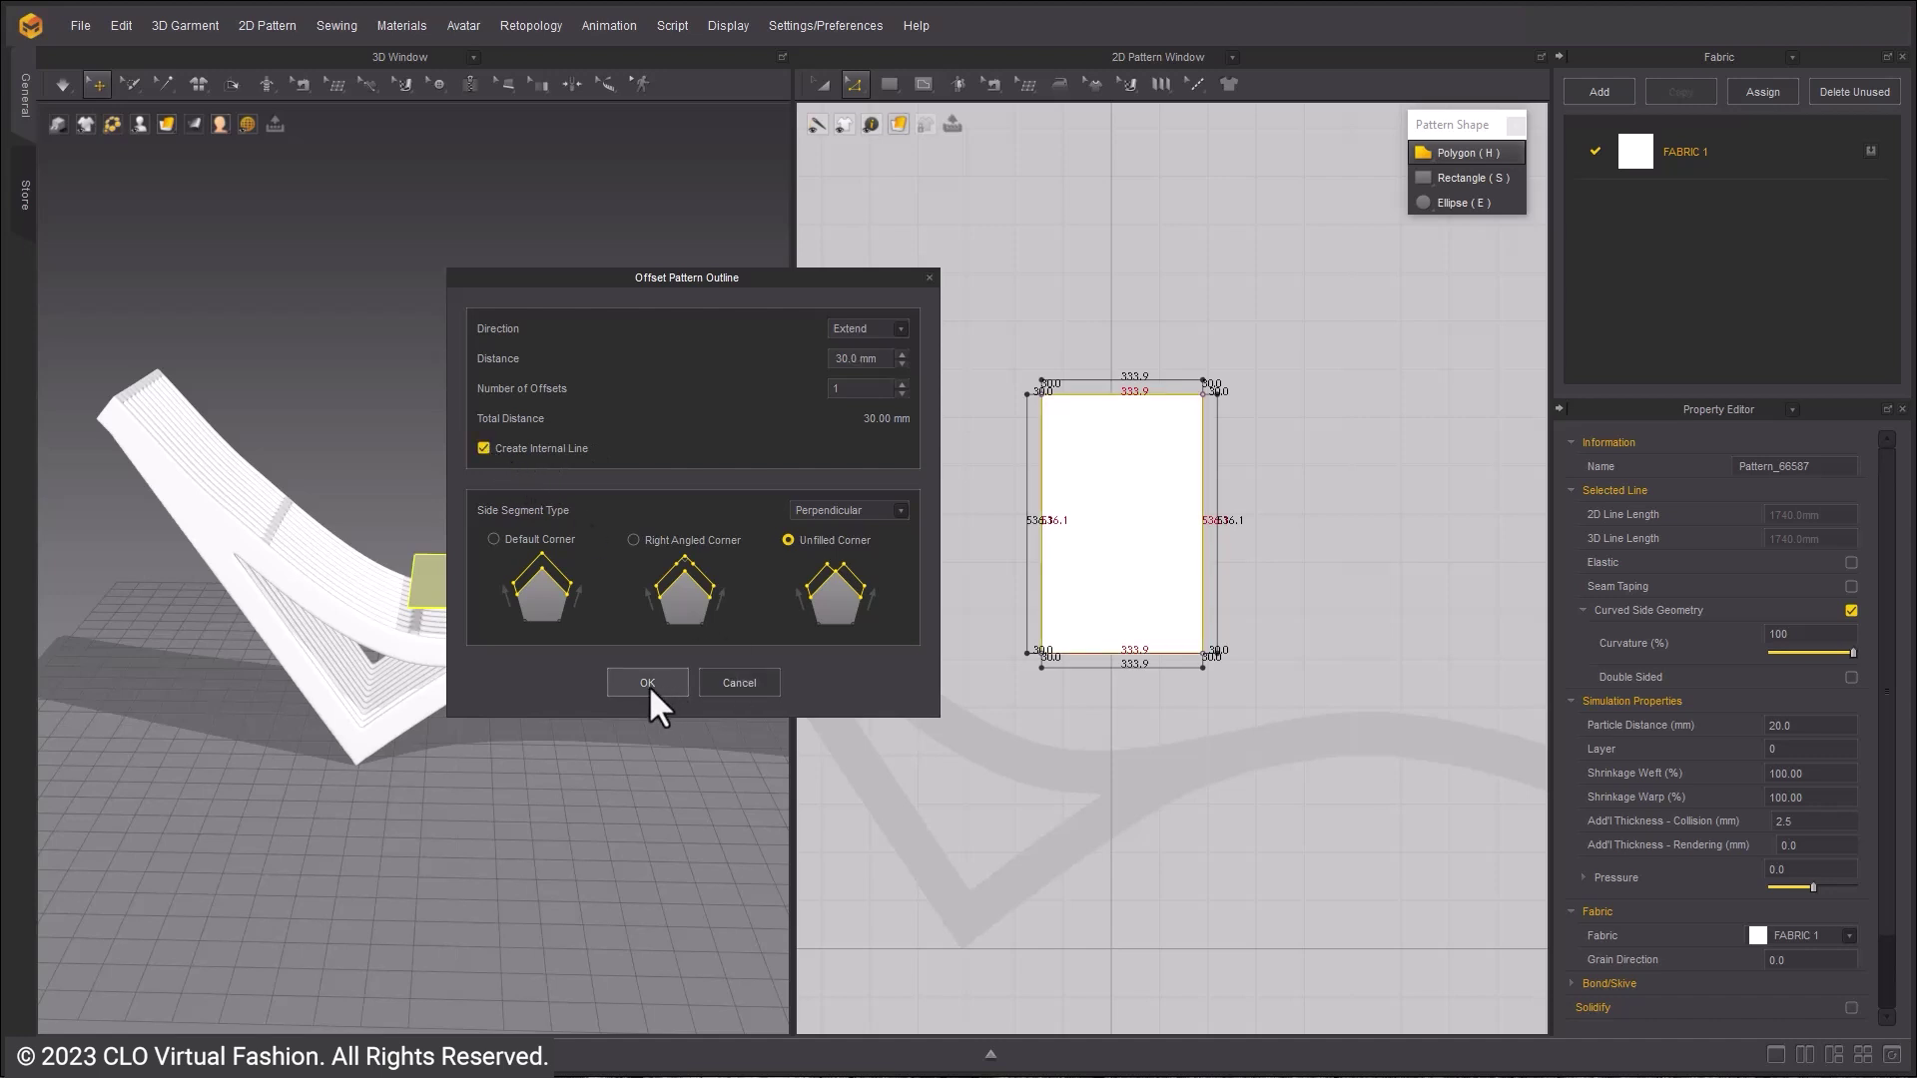
click(906, 351)
scroll(906, 355, up, 2)
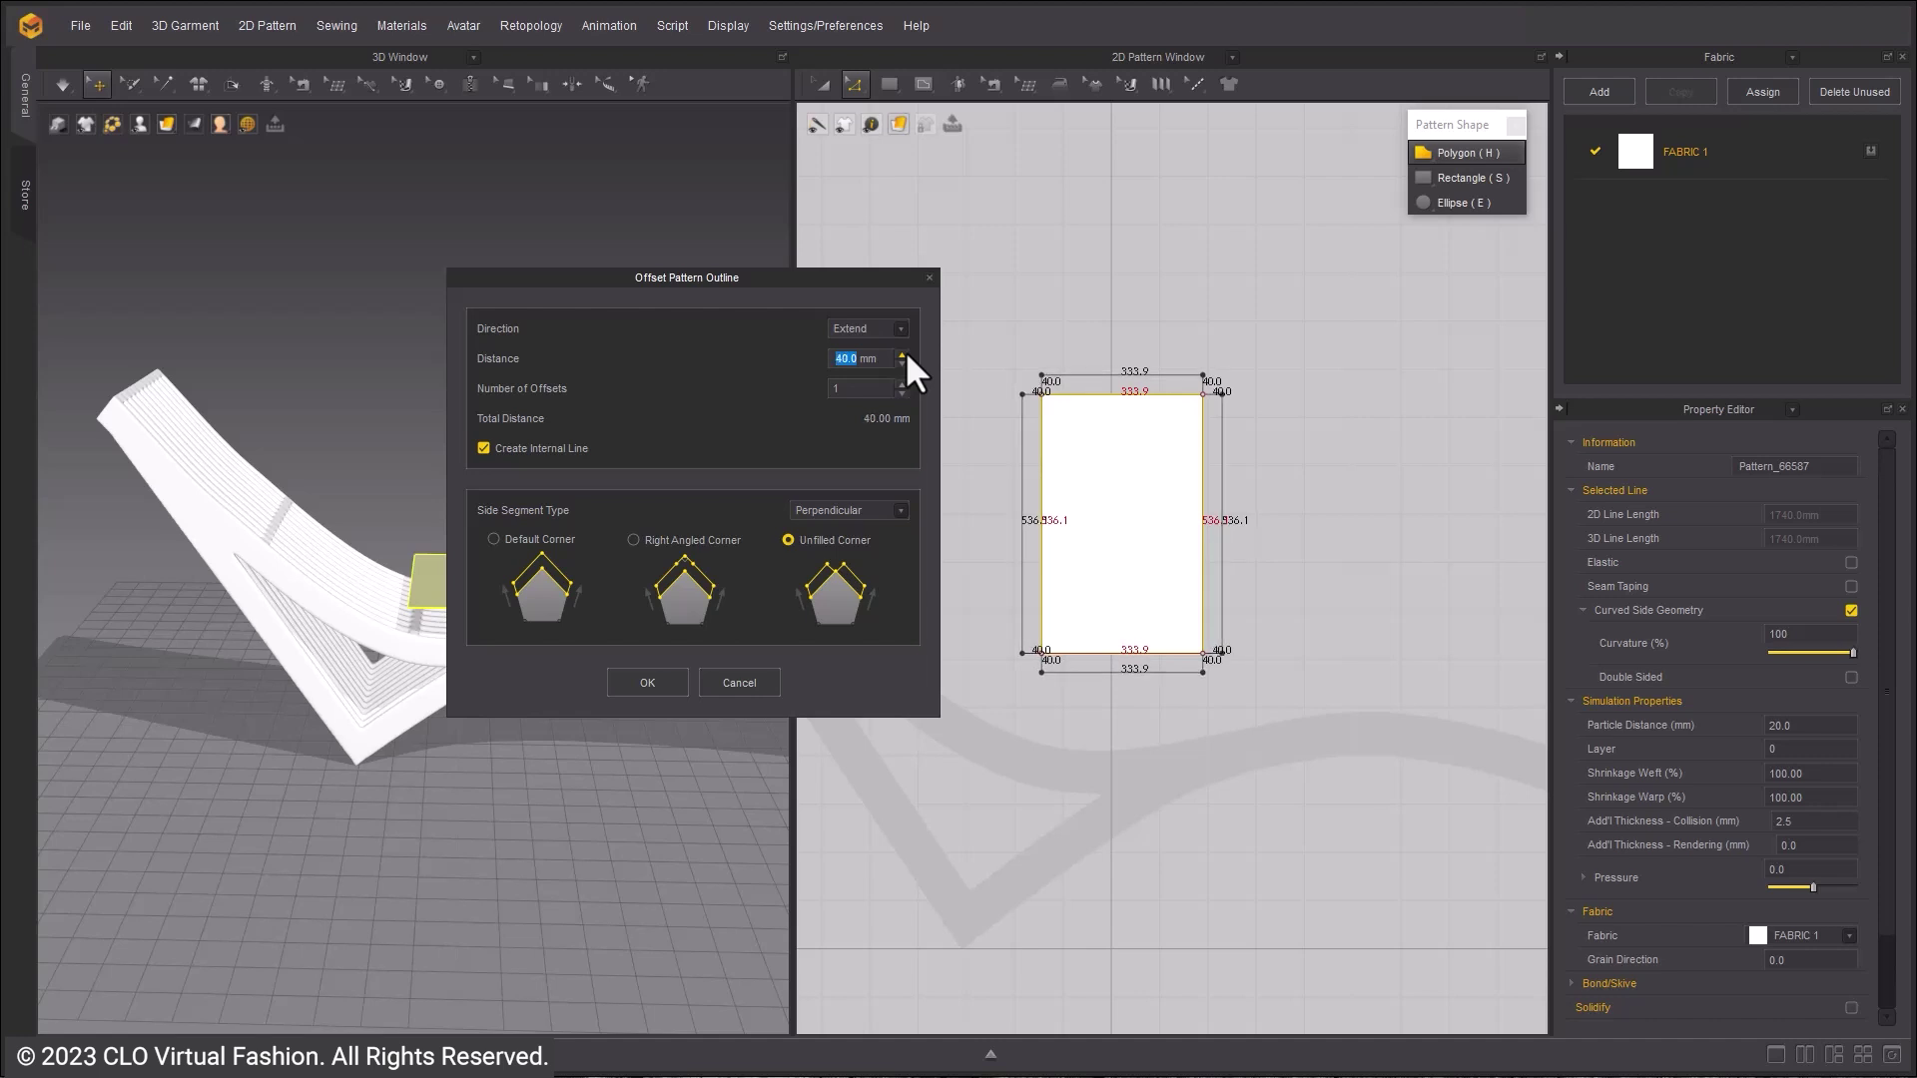
click(647, 683)
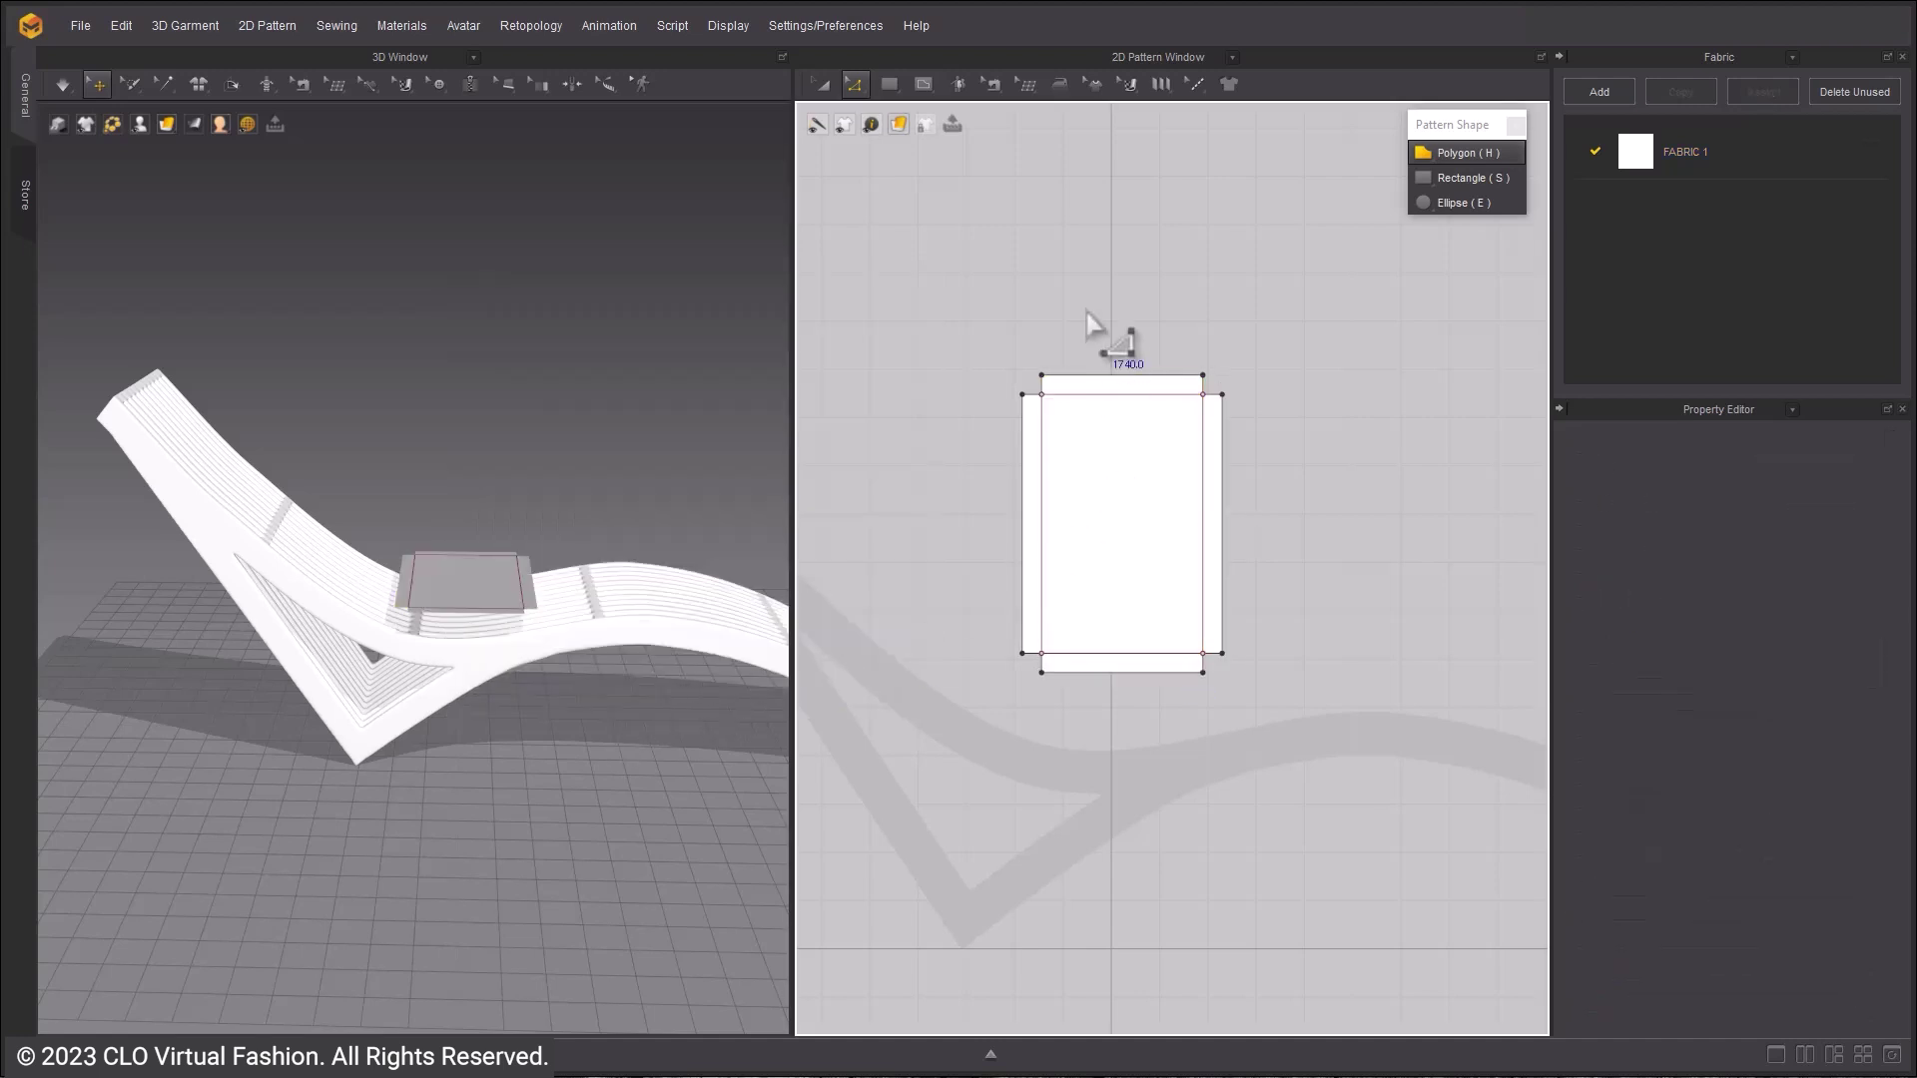
key(a)
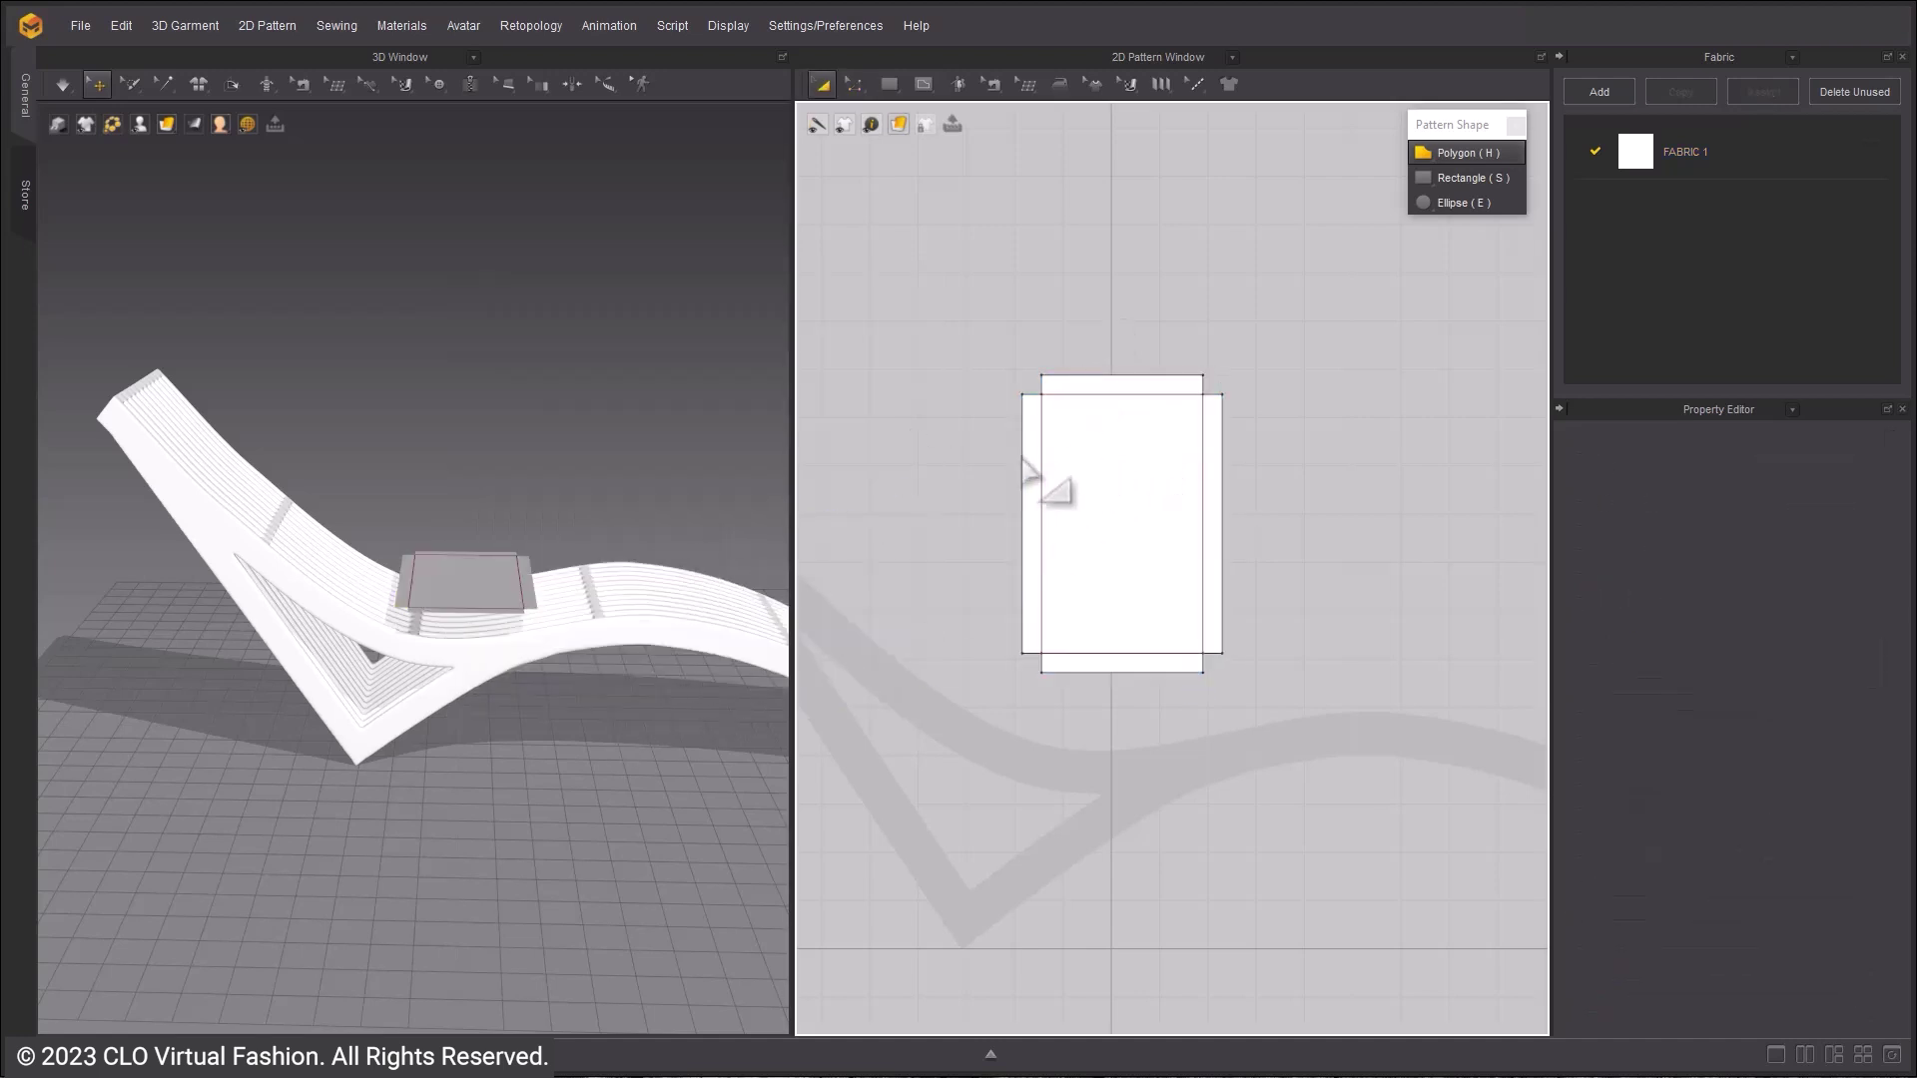
- Duplicate the flapped cushion pattern above the original in the 2D layout and lower the copy to just above it in 3D
click(1108, 477)
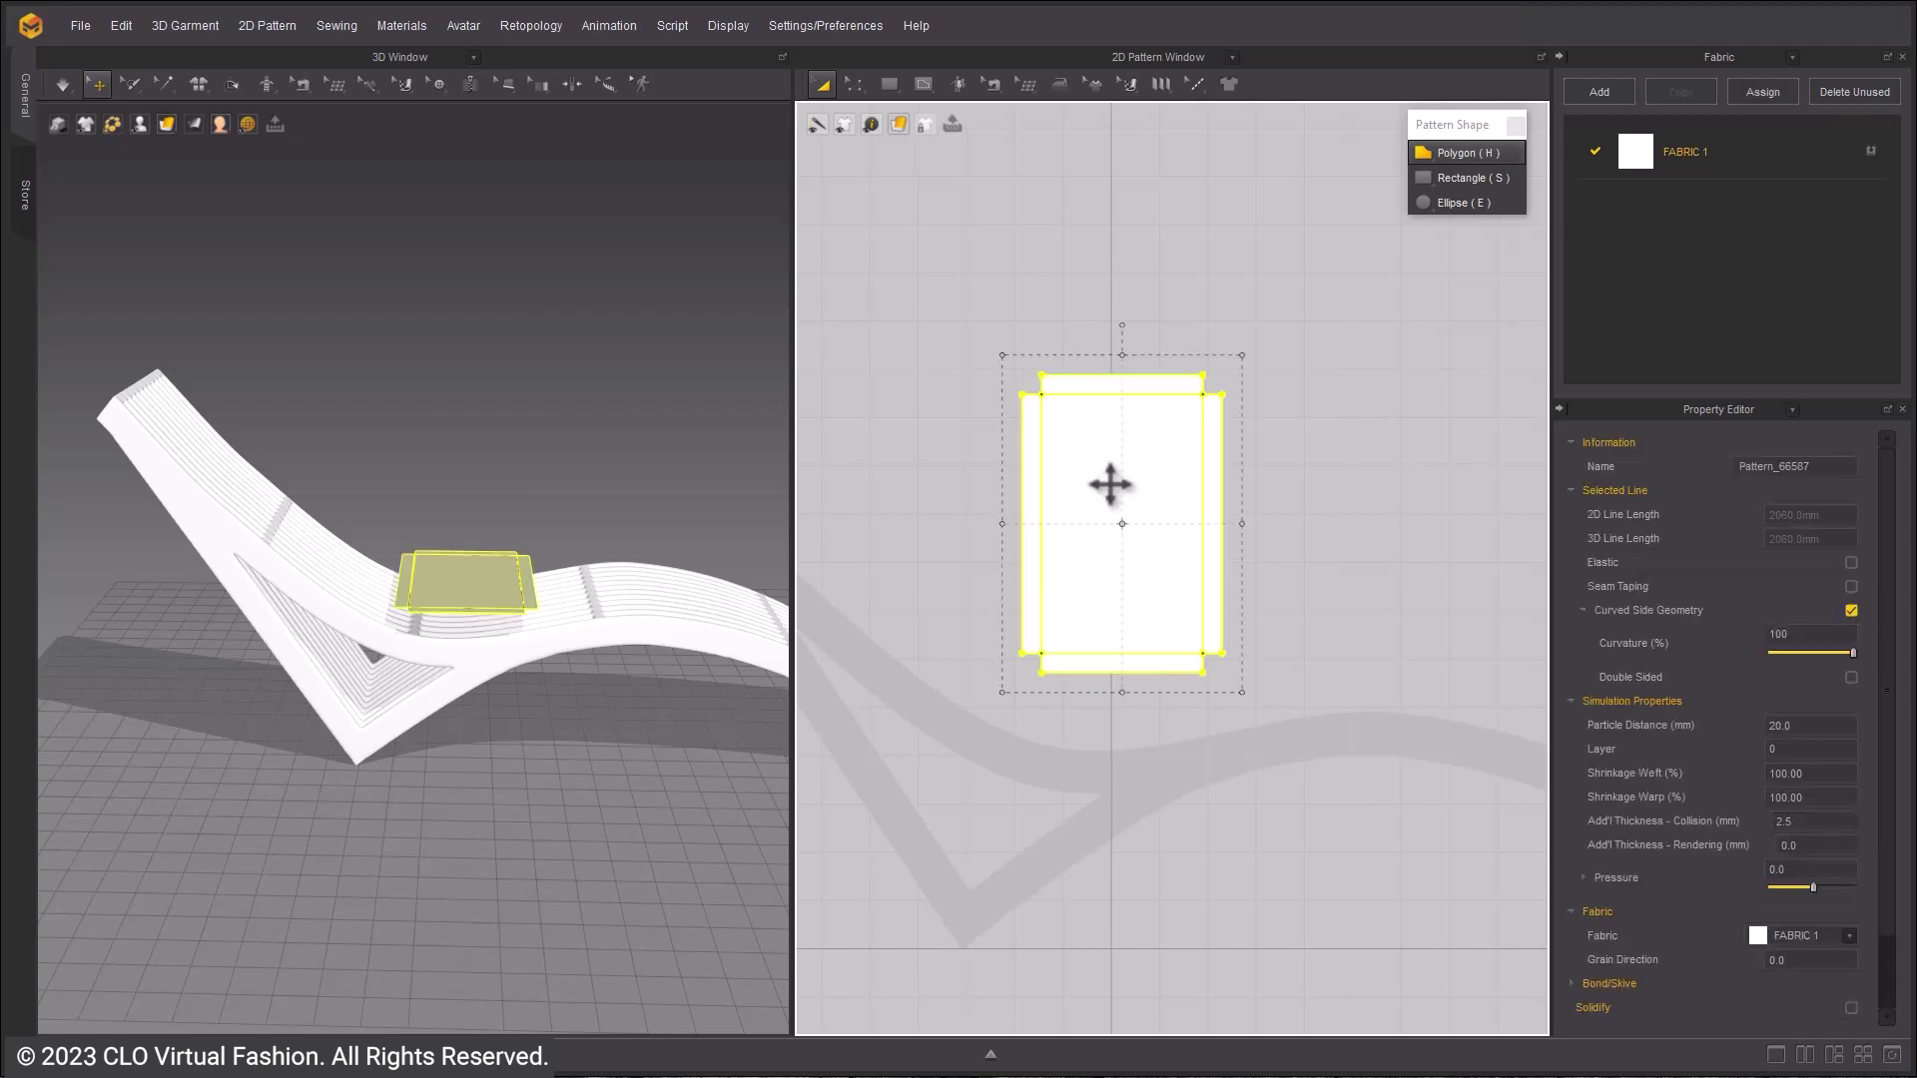
drag(1110, 485, 1089, 284)
click(1074, 265)
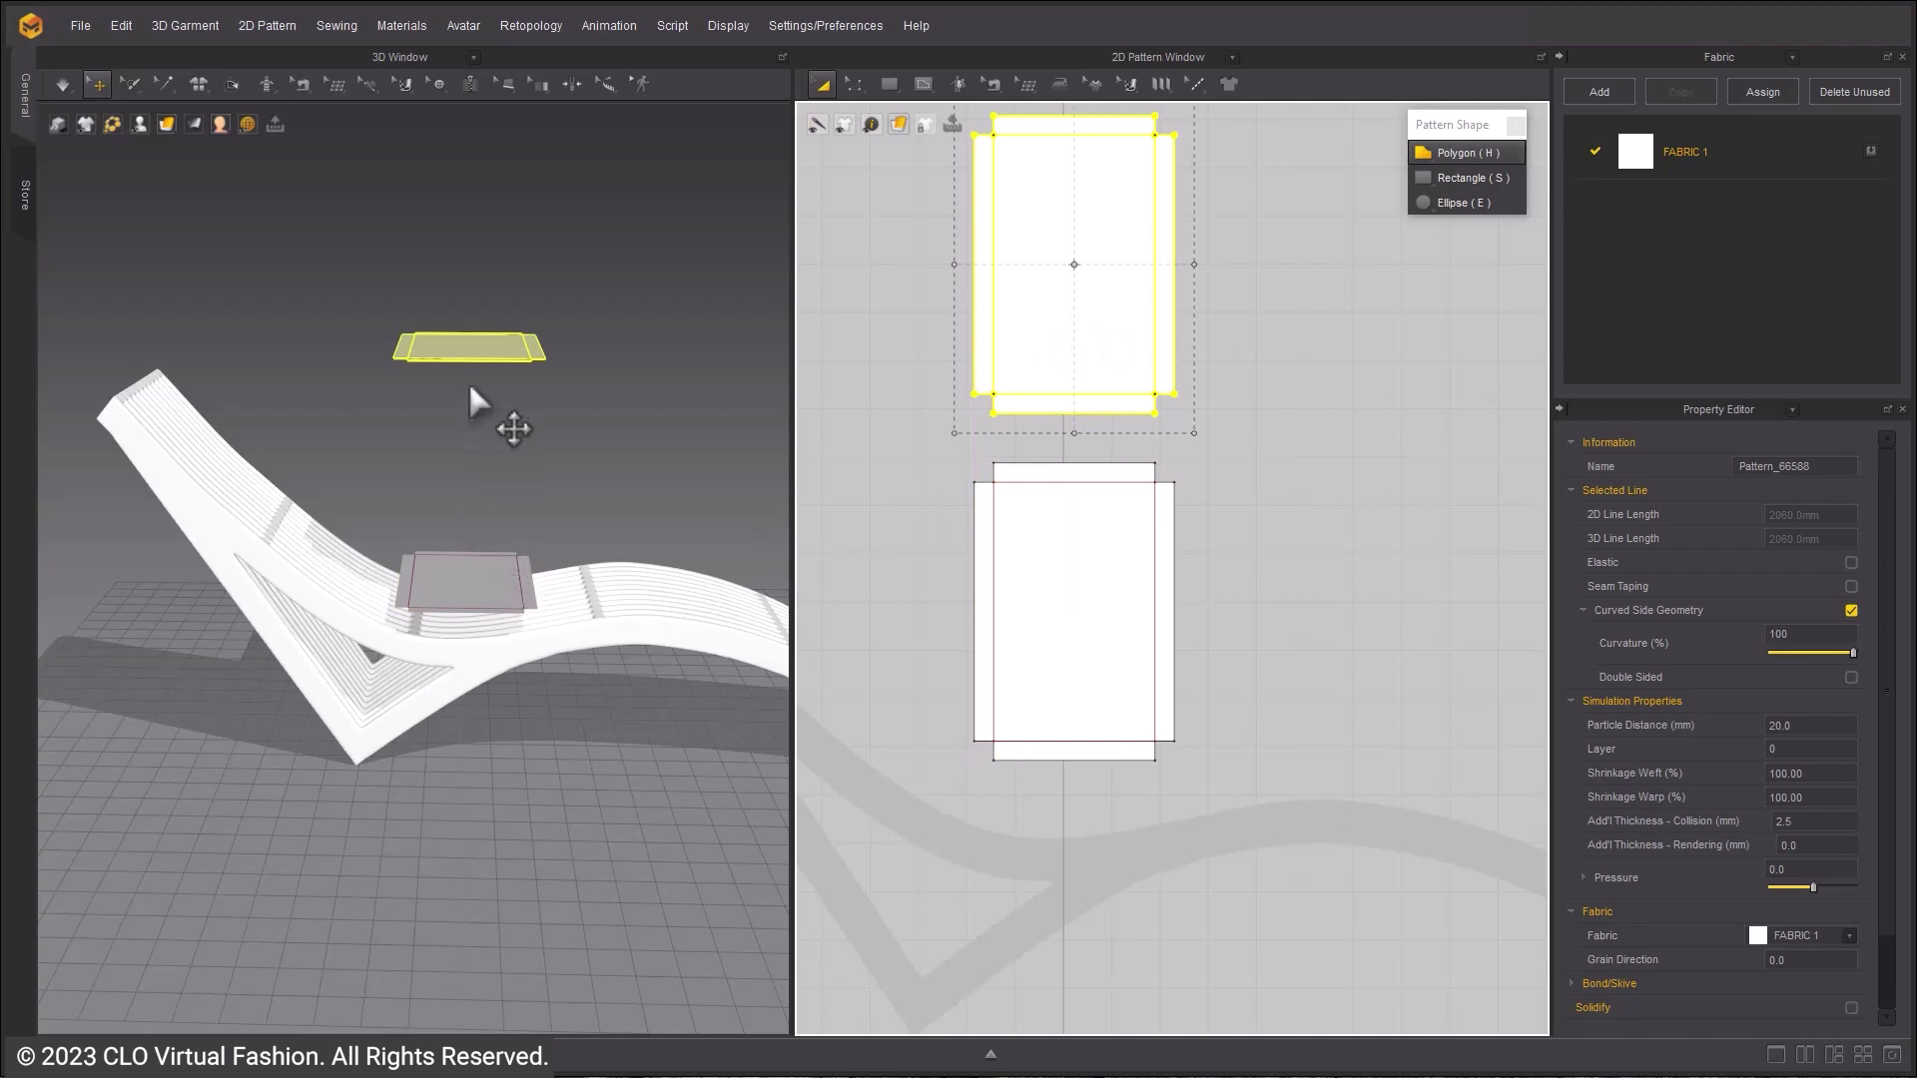
drag(469, 355, 468, 544)
- Flip the lower cushion panel in the 3D view so that its outer face points down towards the seat
right_drag(493, 591, 439, 662)
right_click(509, 623)
click(589, 296)
click(469, 574)
click(956, 514)
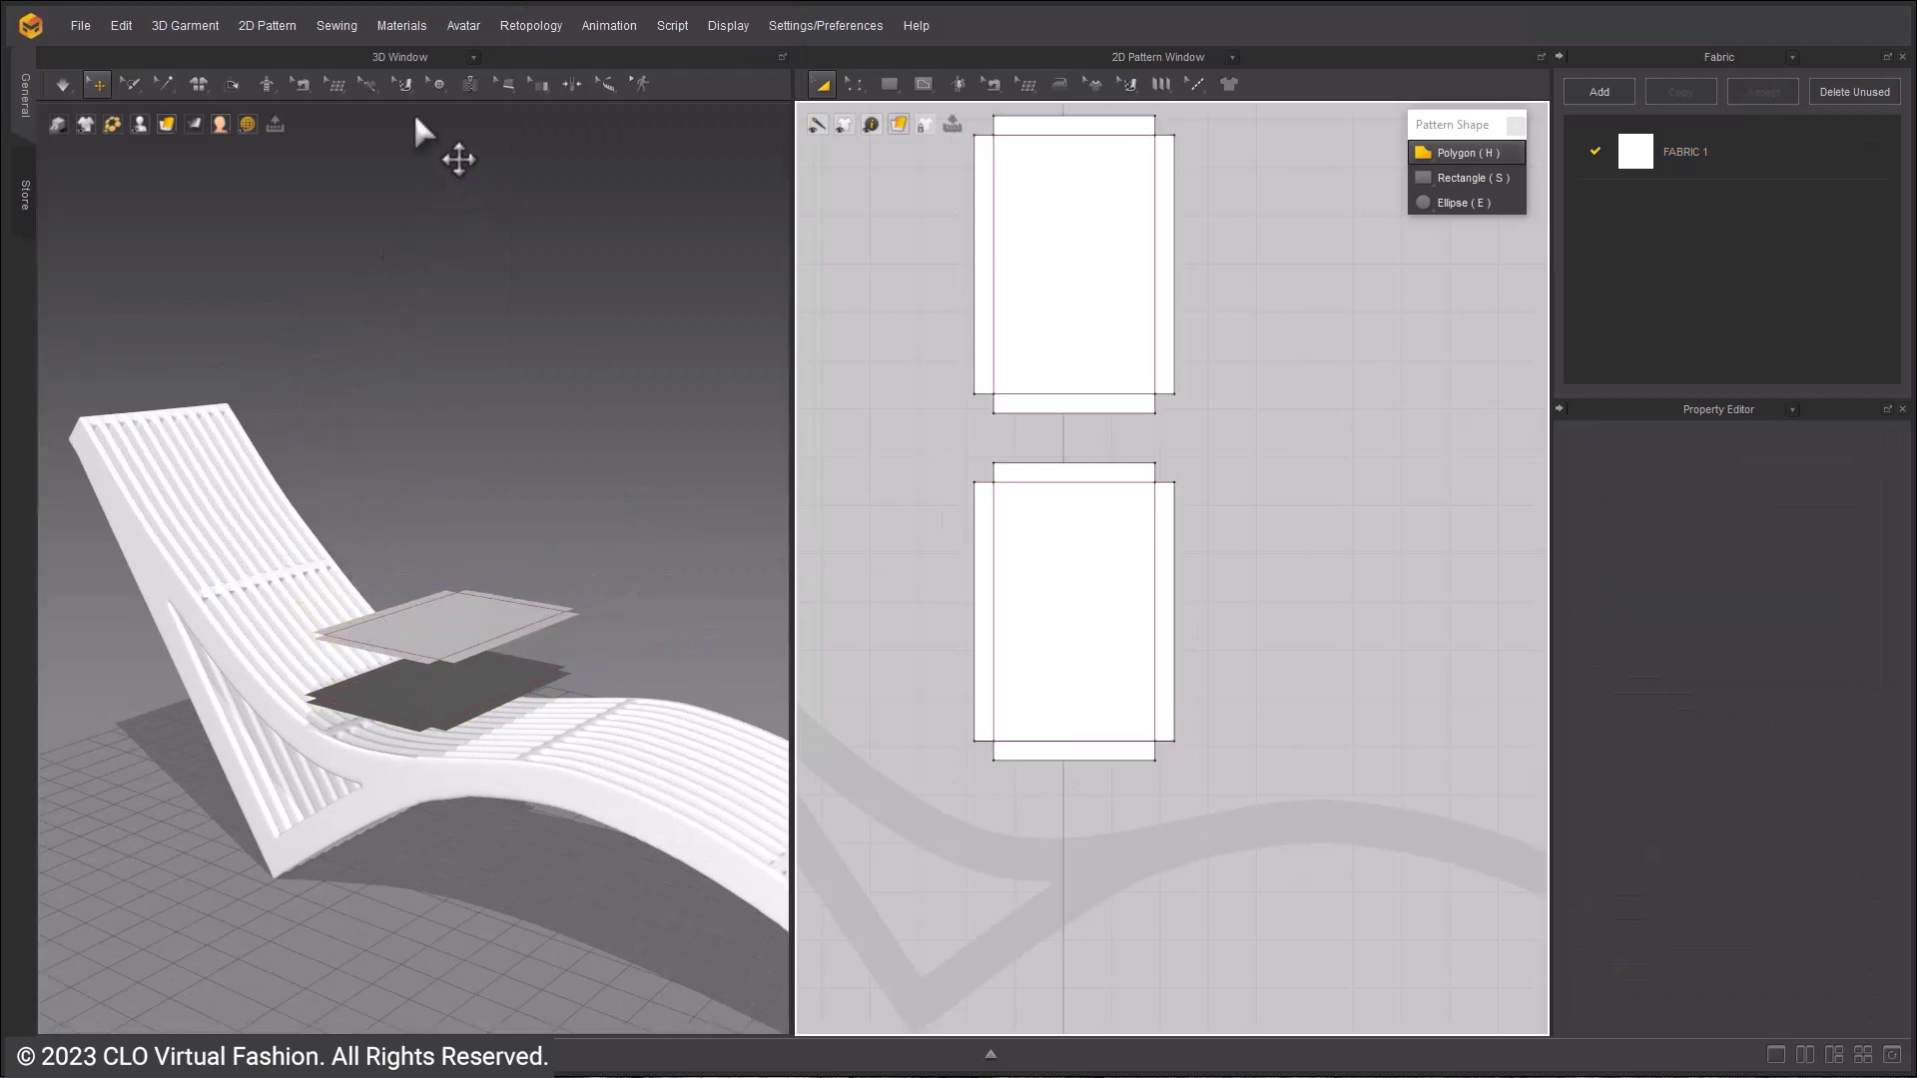
- Detach the Sewing tool palettes in both the 3D and 2D windows and close the Pattern Shape palette
click(303, 83)
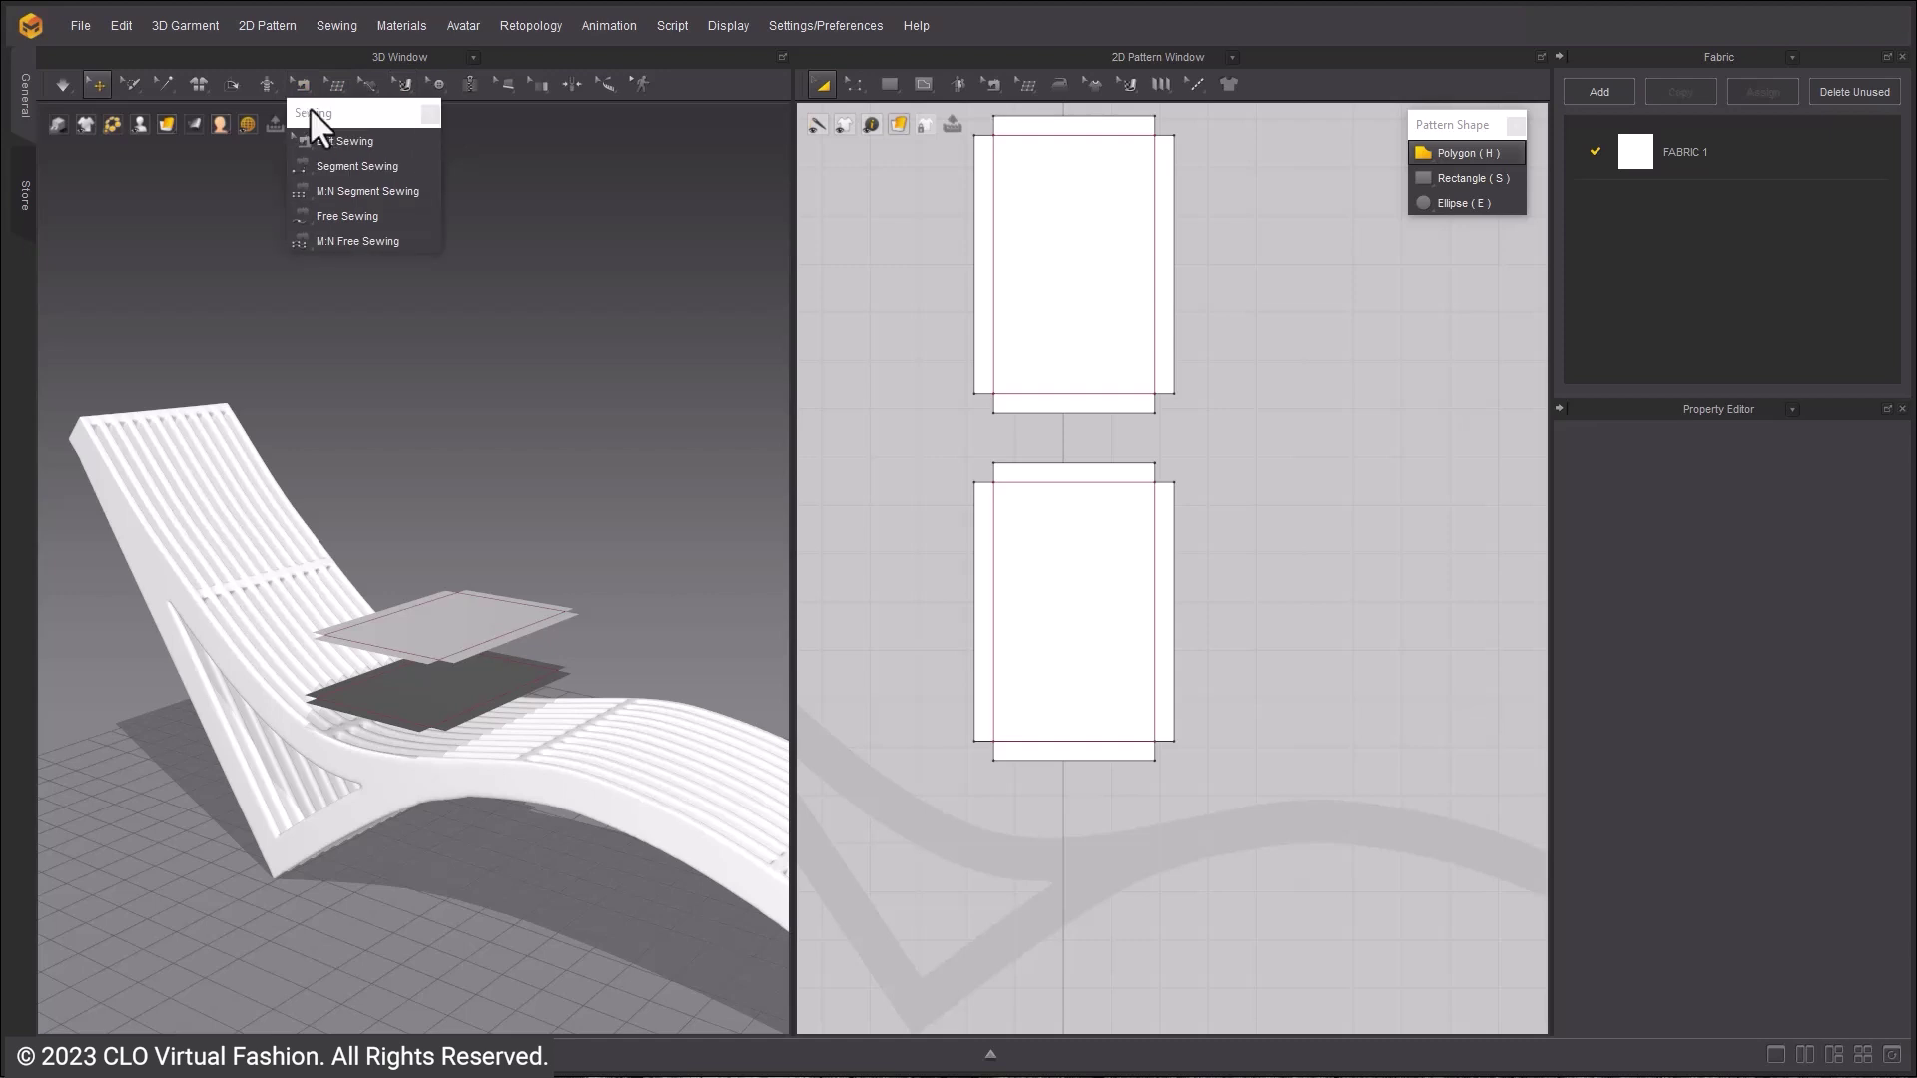
drag(309, 106, 603, 140)
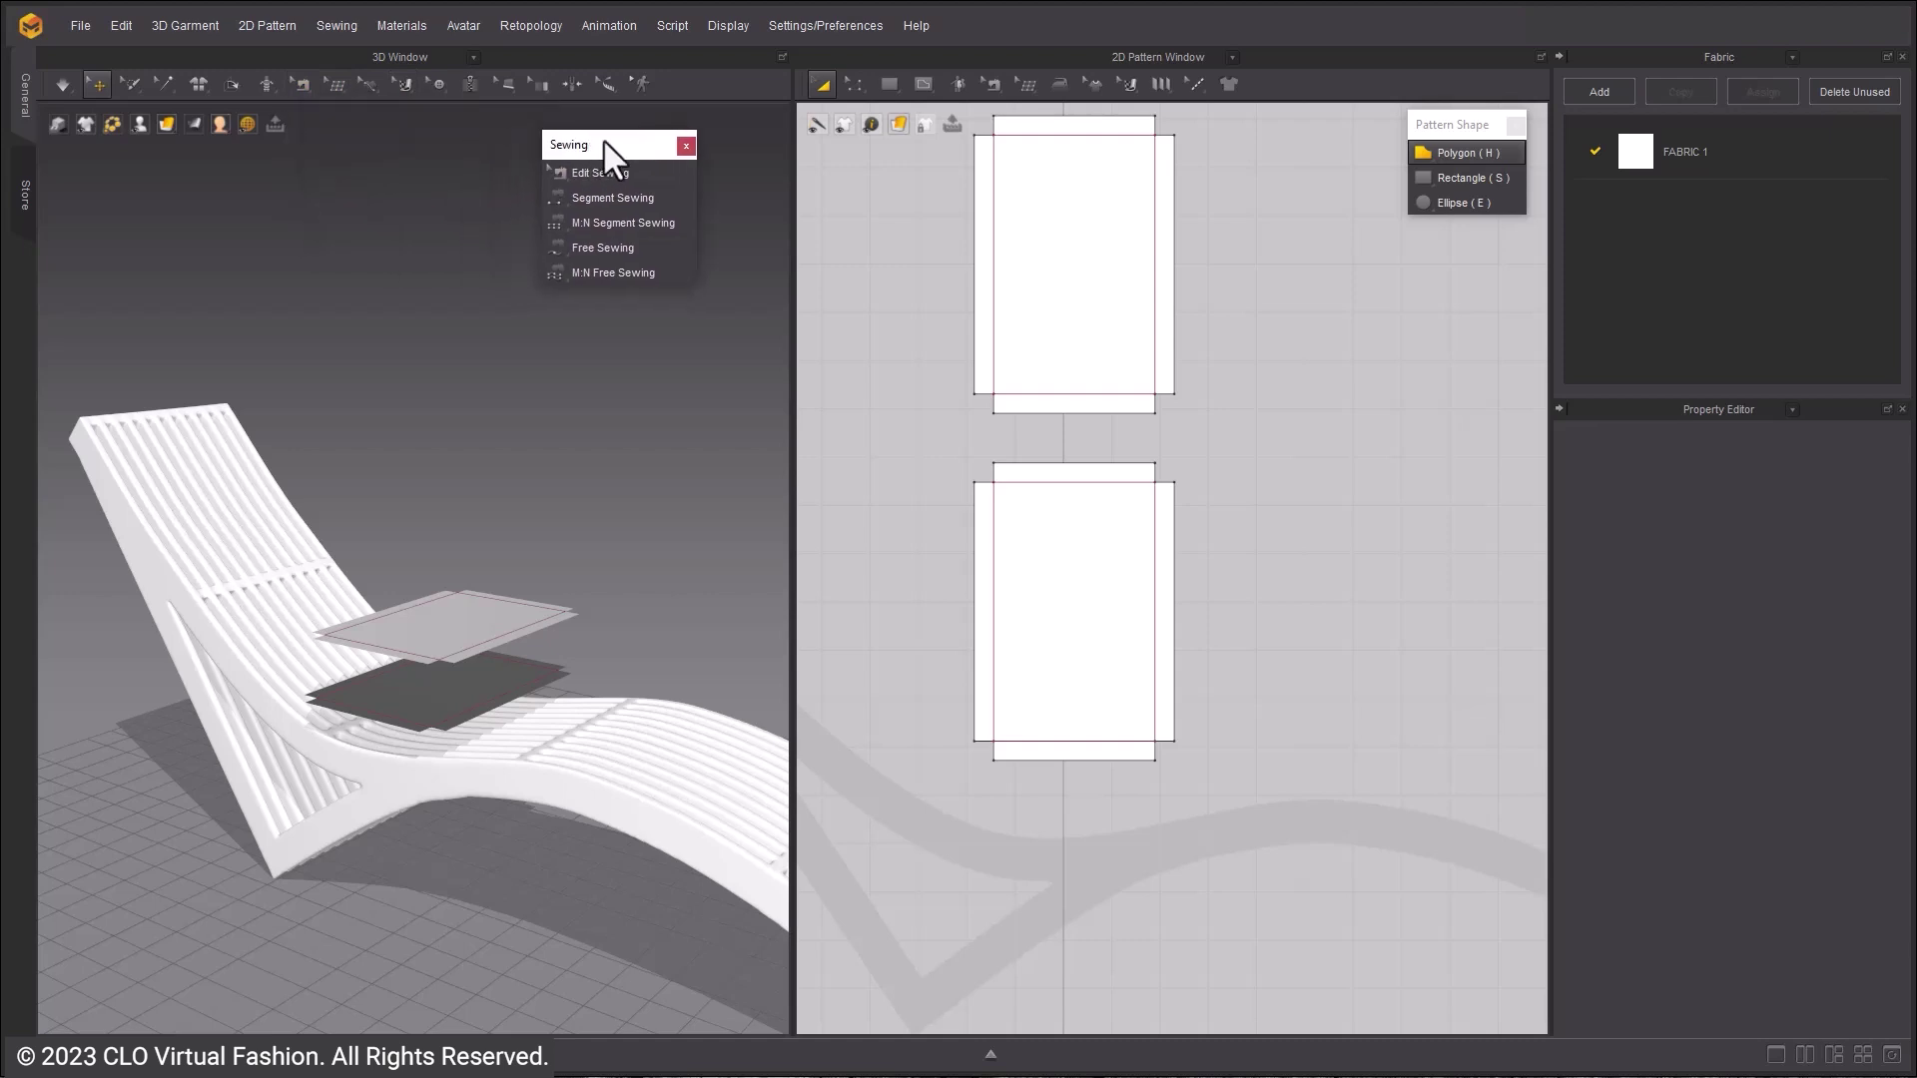
click(992, 85)
click(1517, 126)
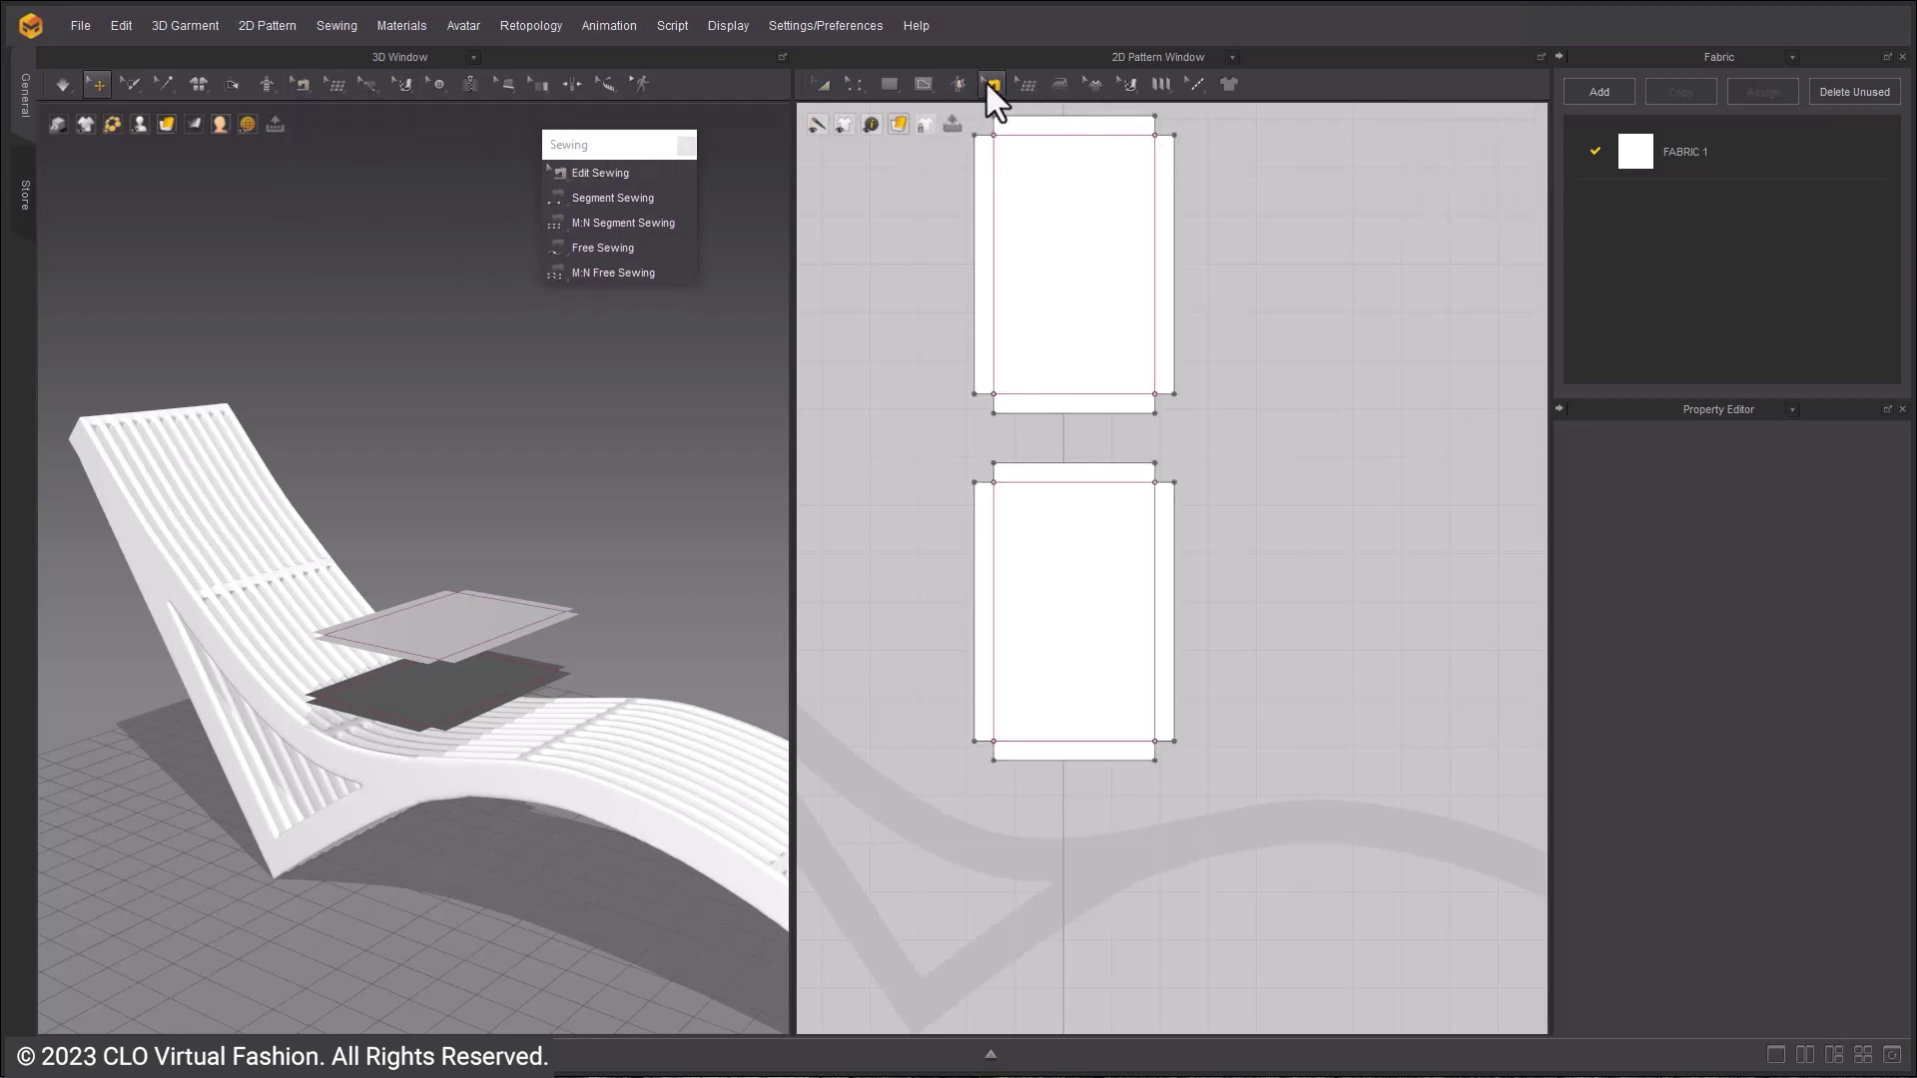
click(992, 88)
drag(1030, 110, 1430, 133)
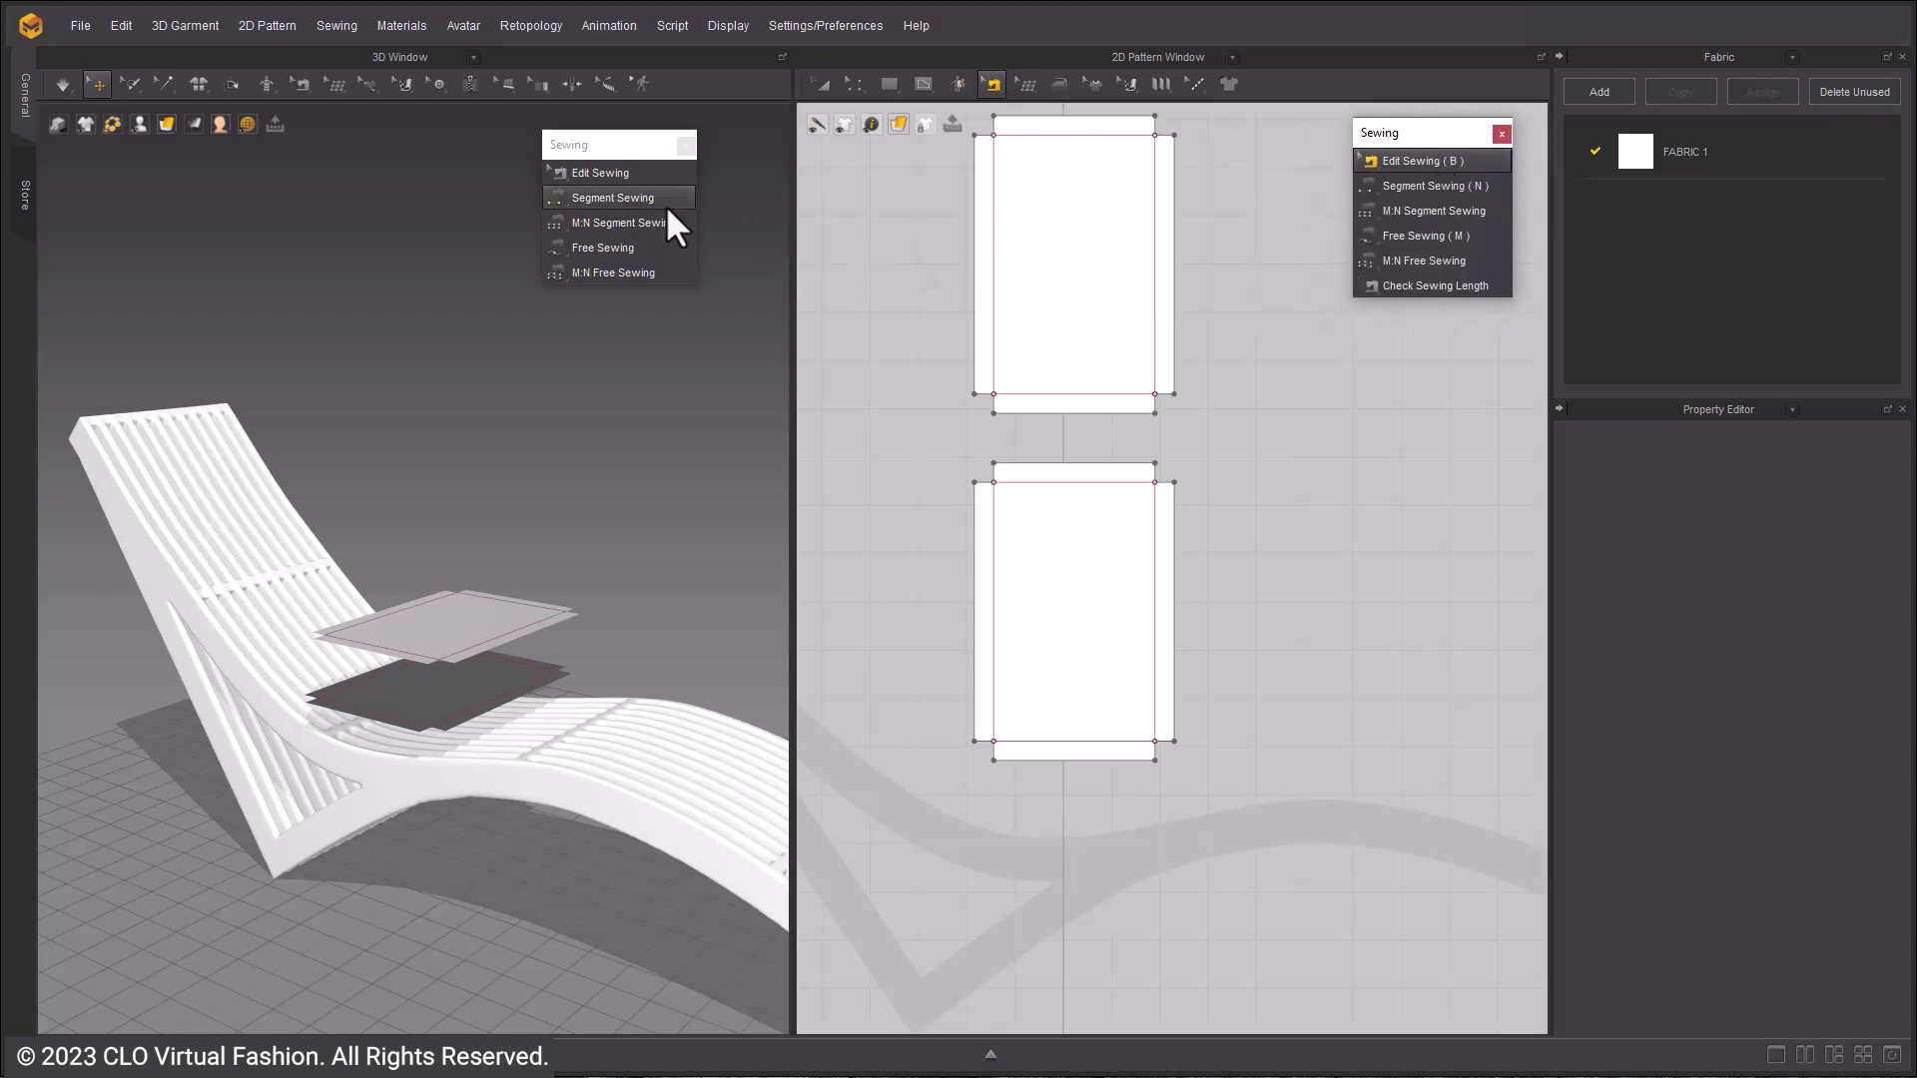
- Use Segment Sewing to join one long flap edge and the adjacent short flap edge of the upper panel to the lower panel
click(643, 195)
click(545, 631)
click(542, 701)
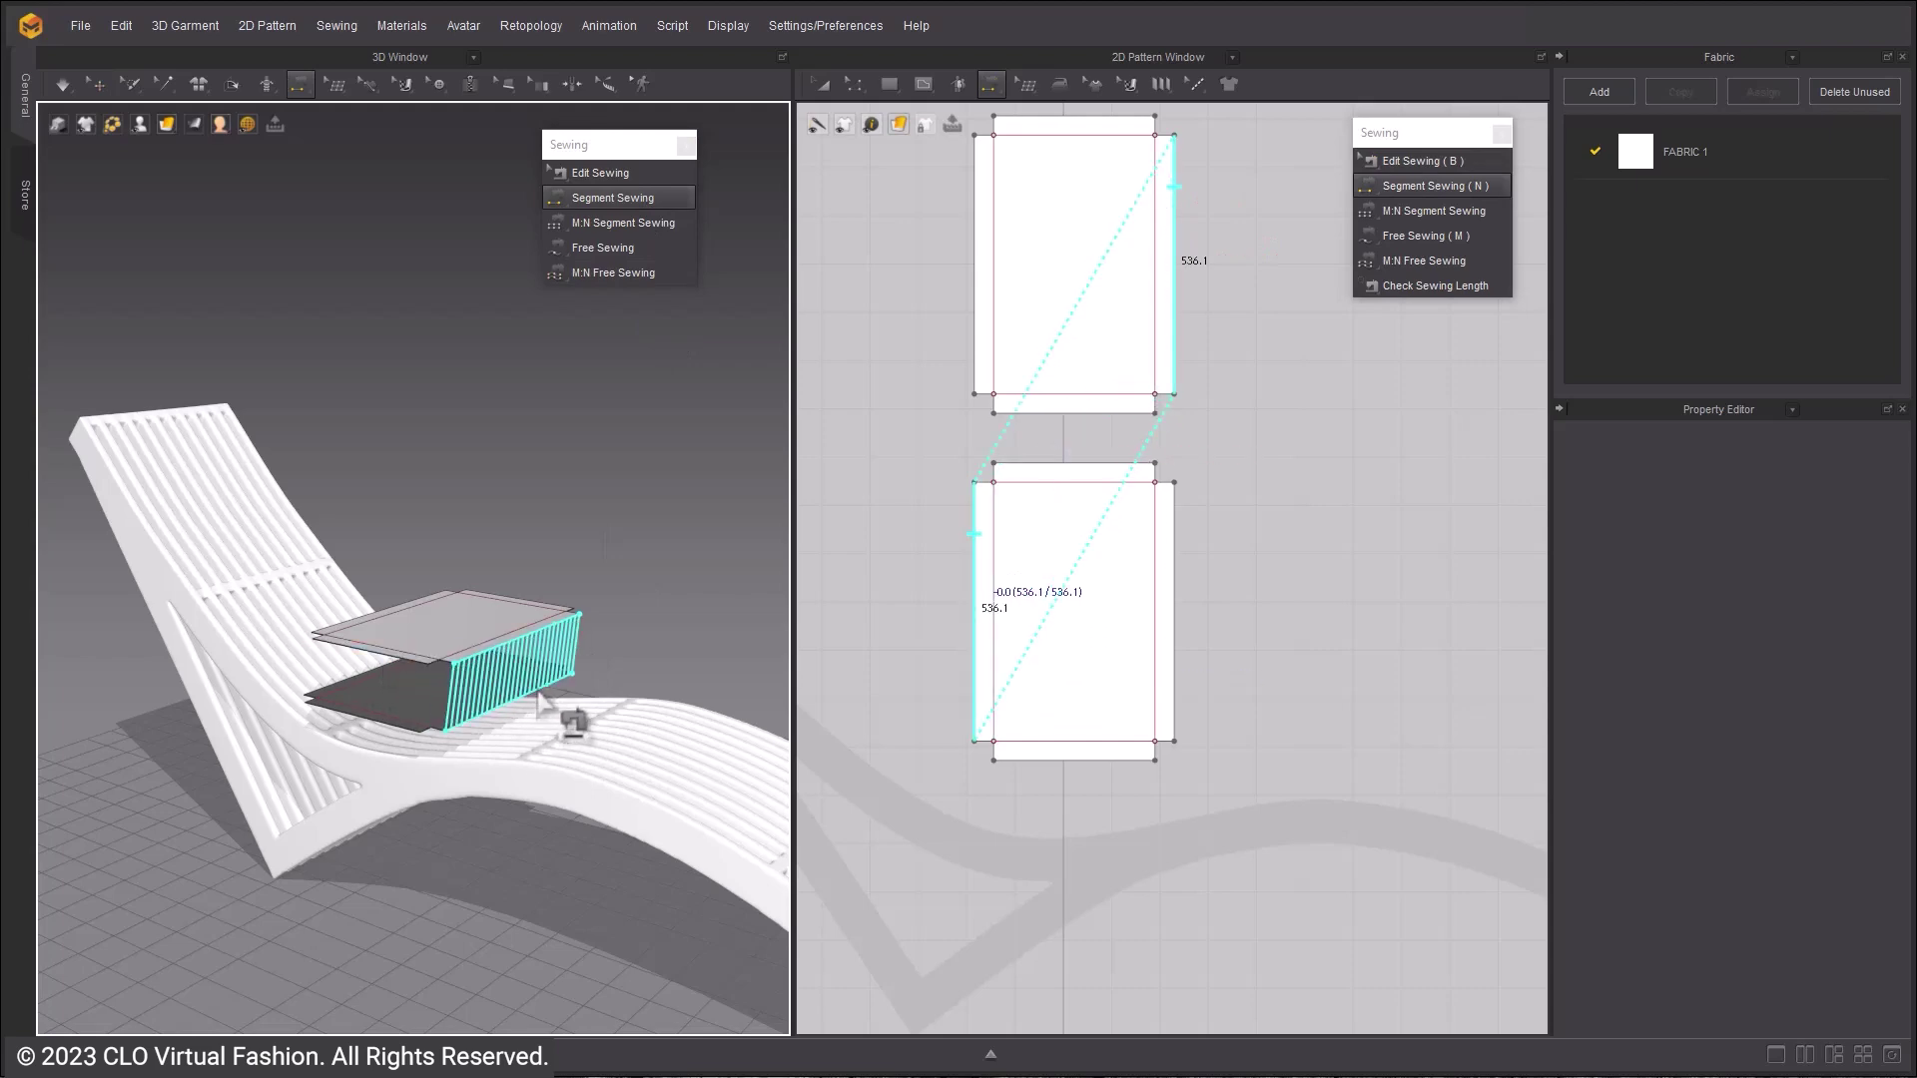
click(384, 651)
click(388, 724)
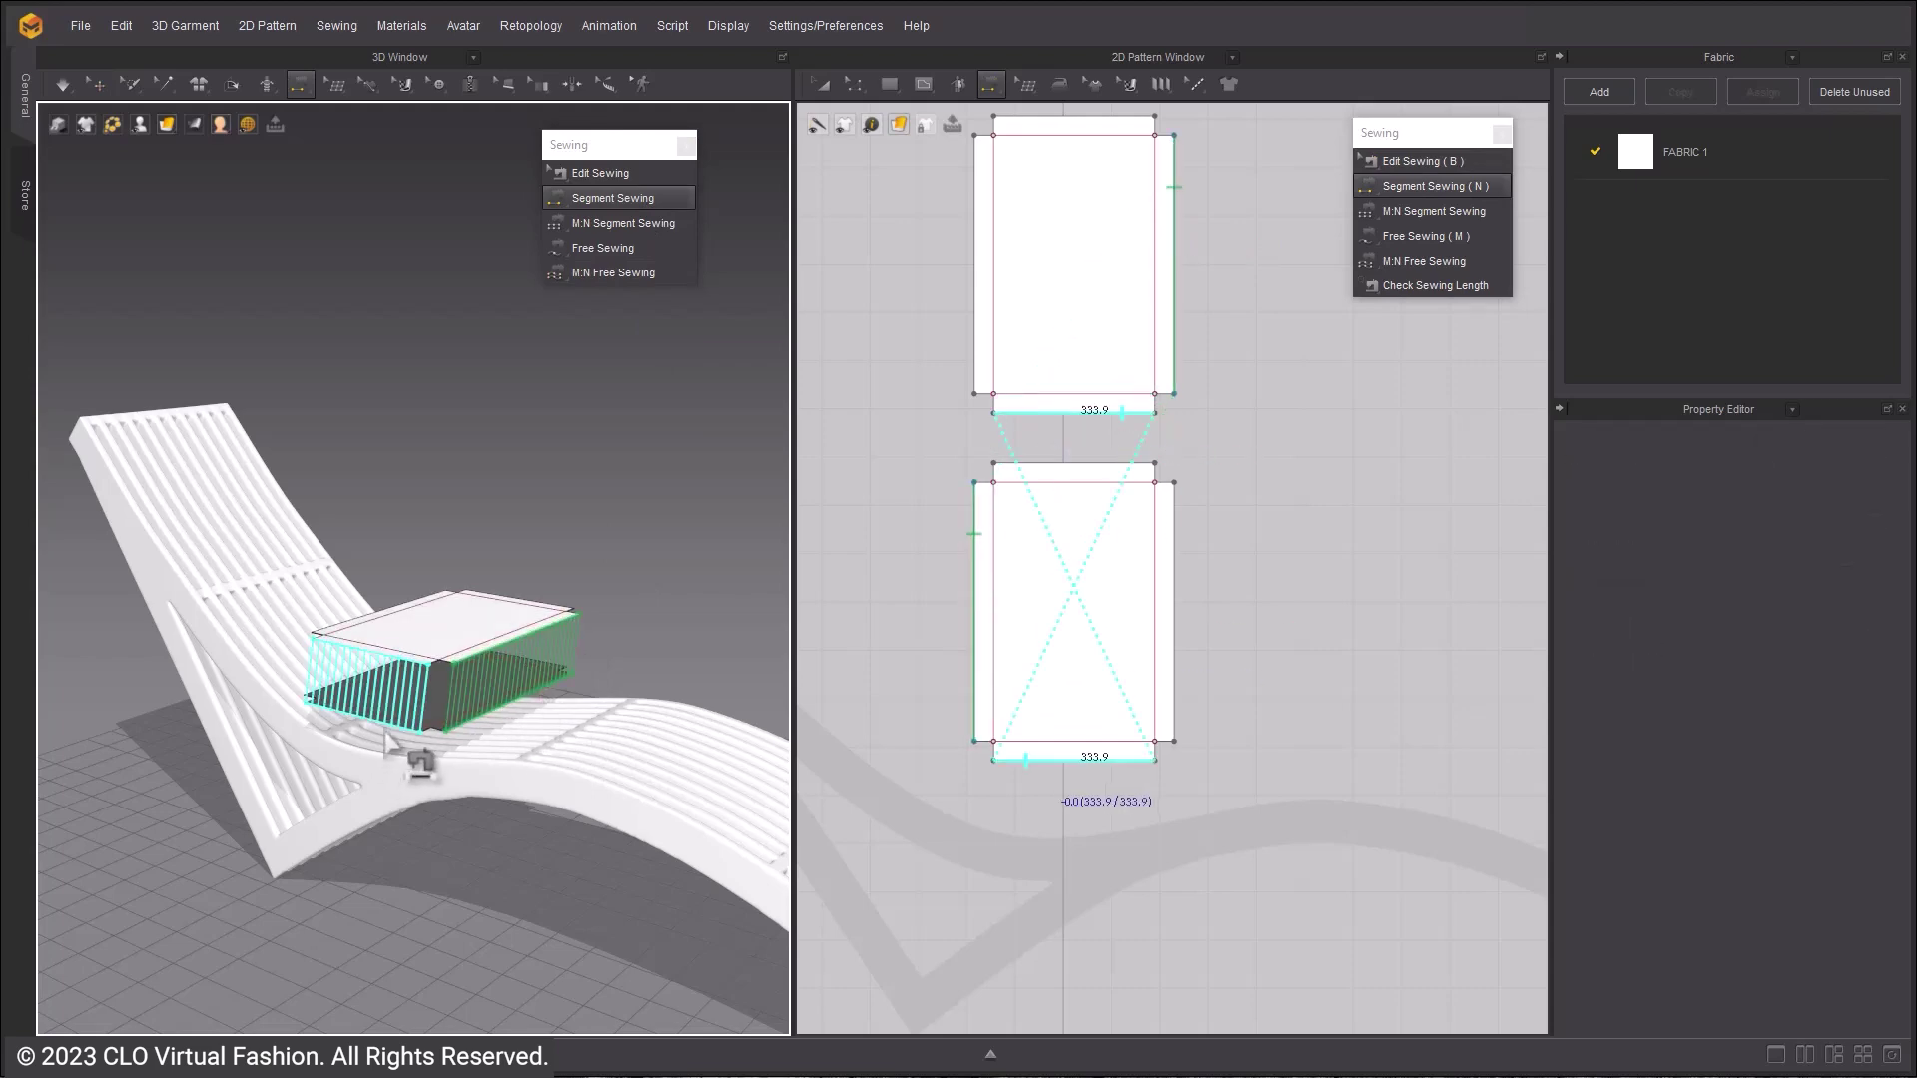
click(388, 735)
- Sew the remaining long and short flap edges of the upper panel to the matching edges of the lower panel
right_drag(390, 734, 534, 787)
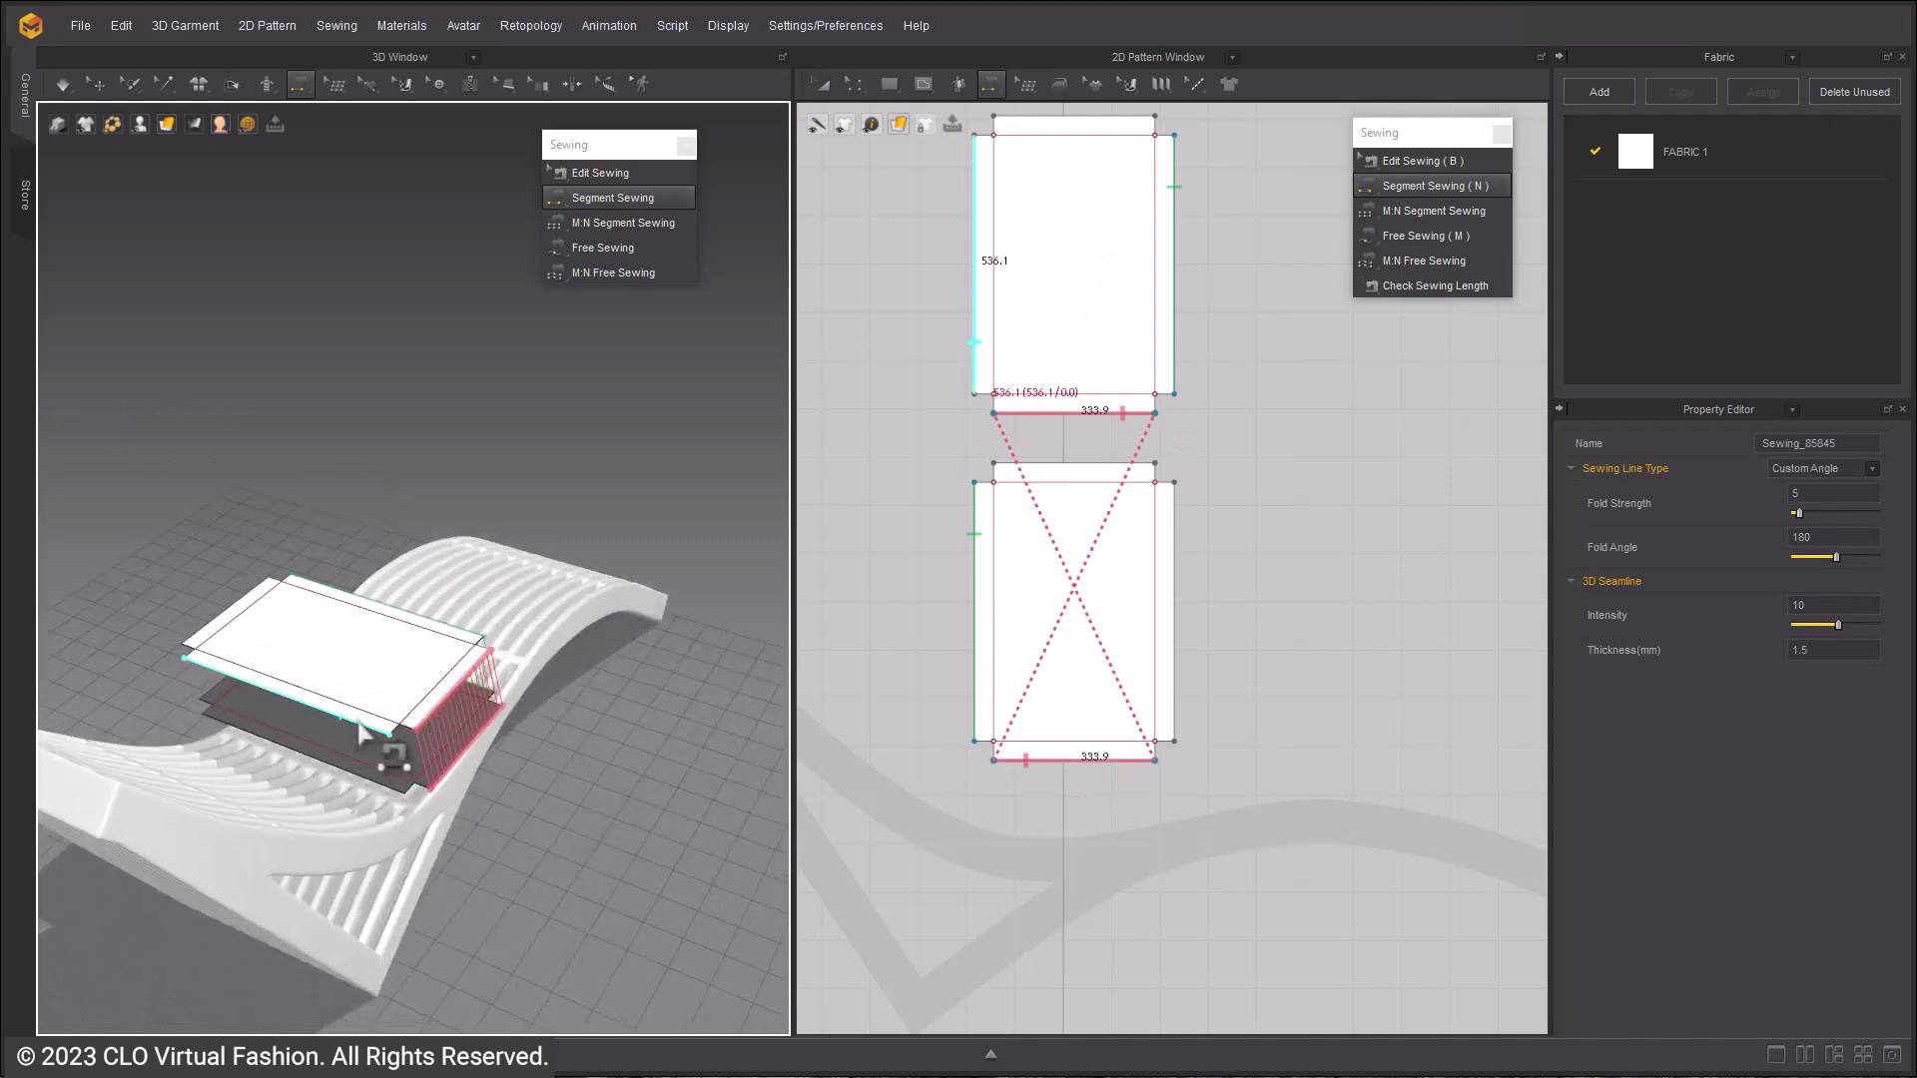
click(360, 734)
click(387, 790)
right_drag(387, 790, 506, 771)
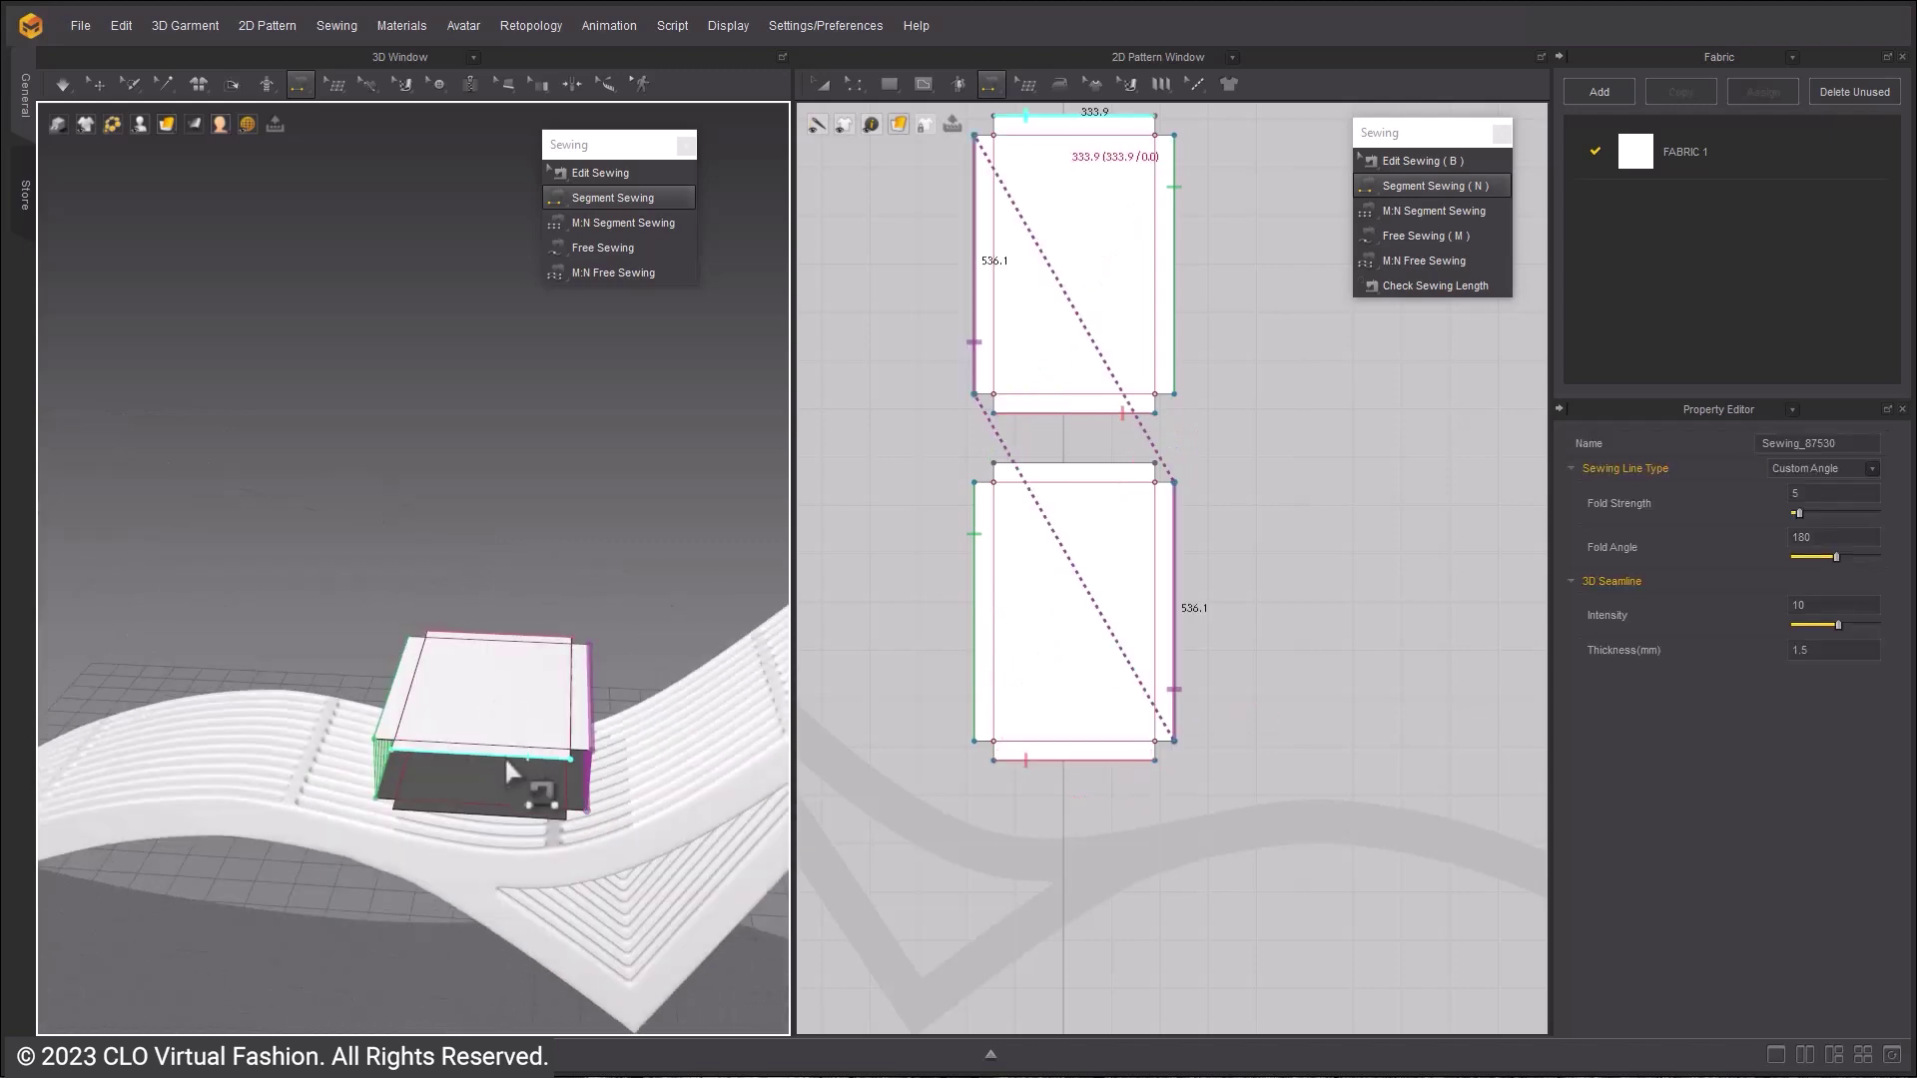
click(507, 762)
click(548, 837)
- Sew the two 40 mm edges of each left corner notch where the two patterns face each other in the 2D layout
right_drag(663, 697, 749, 685)
right_drag(638, 517, 467, 675)
scroll(467, 678, up, 5)
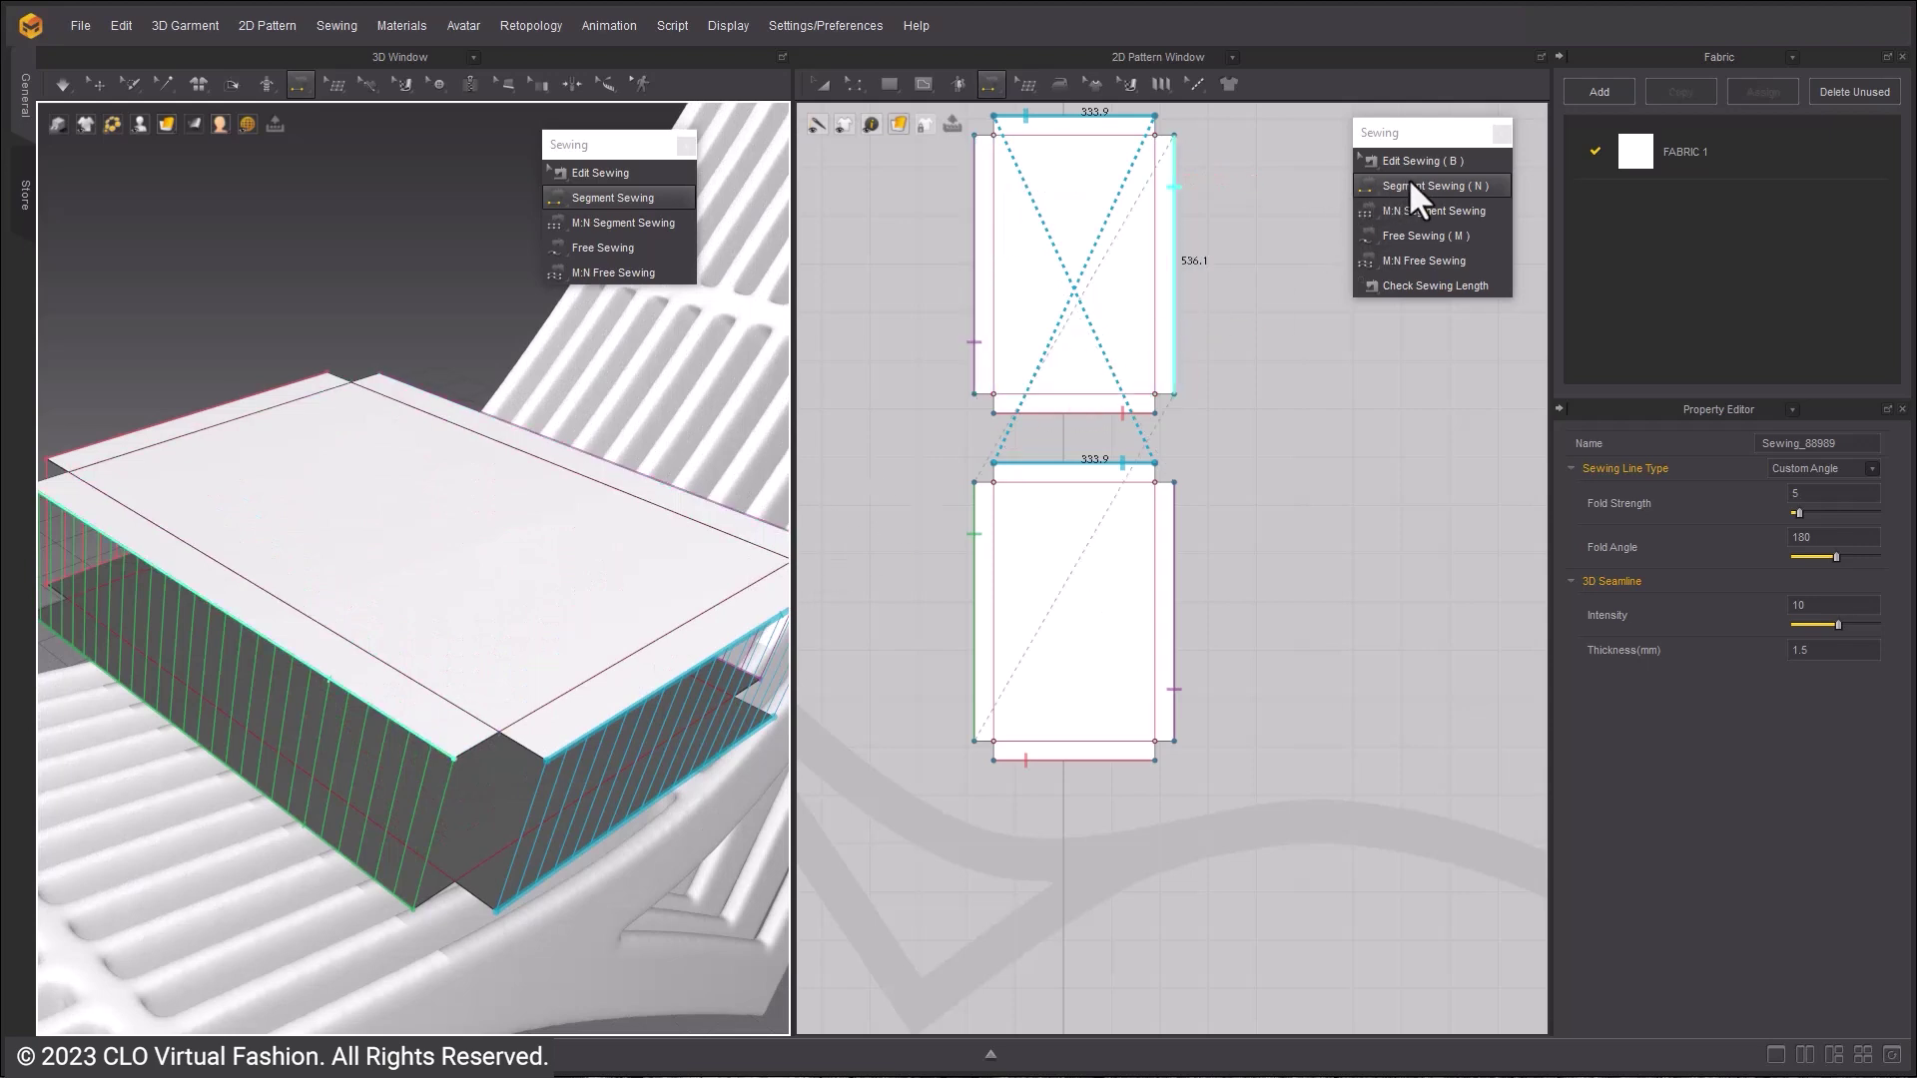
click(1409, 179)
scroll(1000, 420, up, 5)
click(971, 365)
click(984, 405)
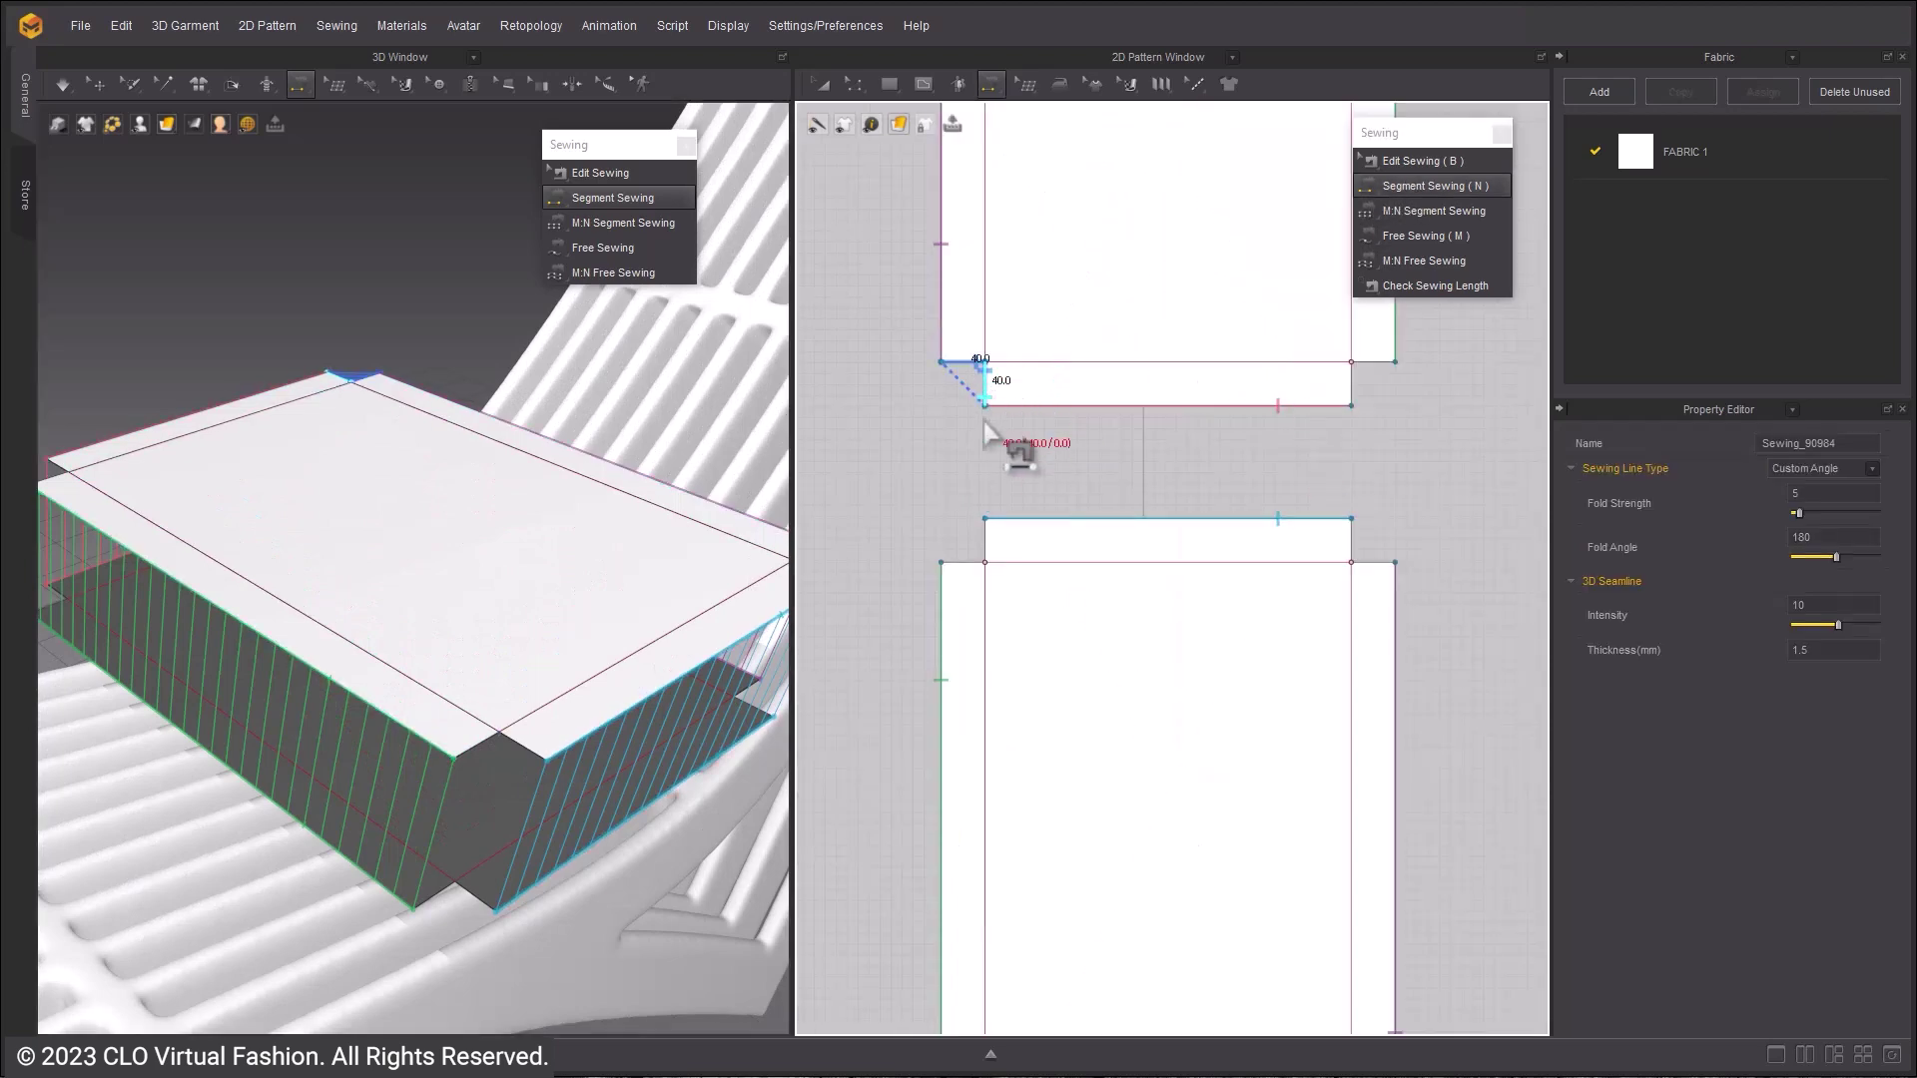
click(985, 544)
click(963, 562)
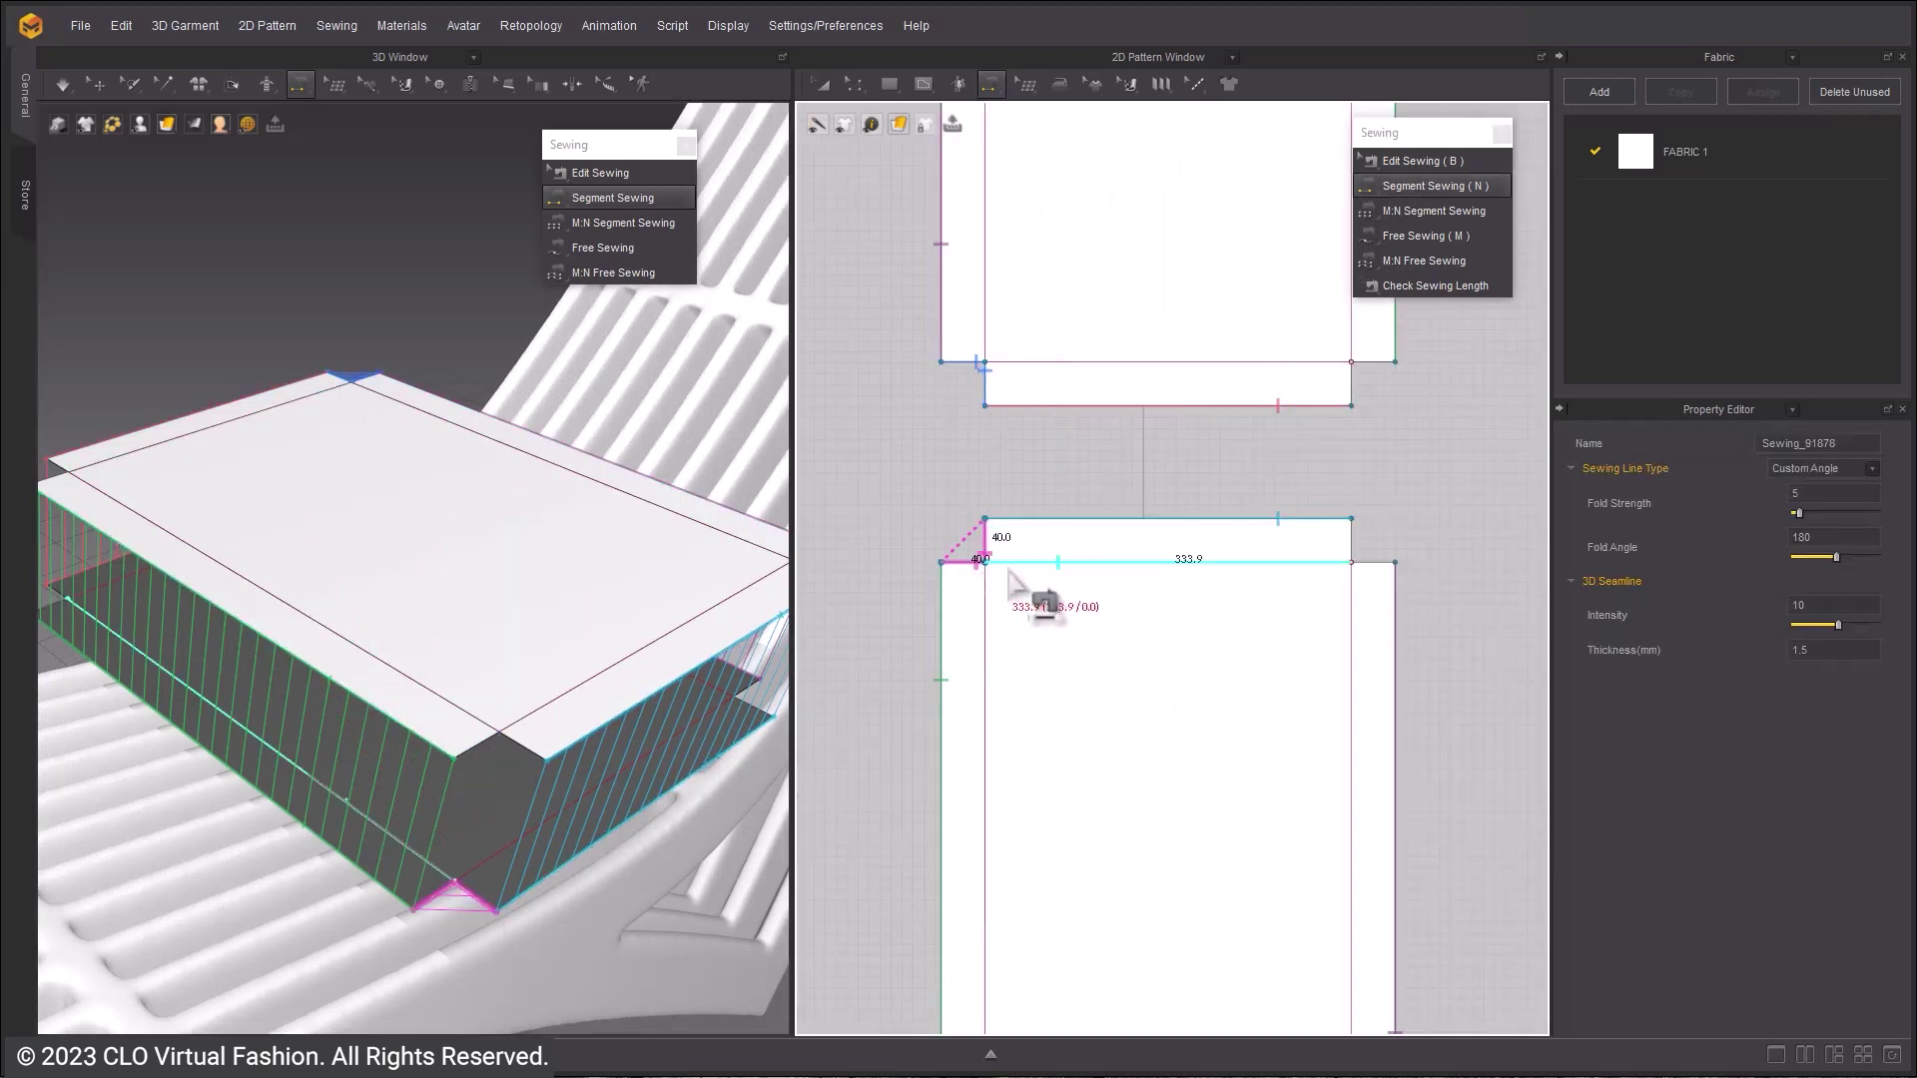
- Sew the two right corner notches where the two patterns face each other in the 2D layout
click(1353, 551)
click(1370, 563)
click(1370, 362)
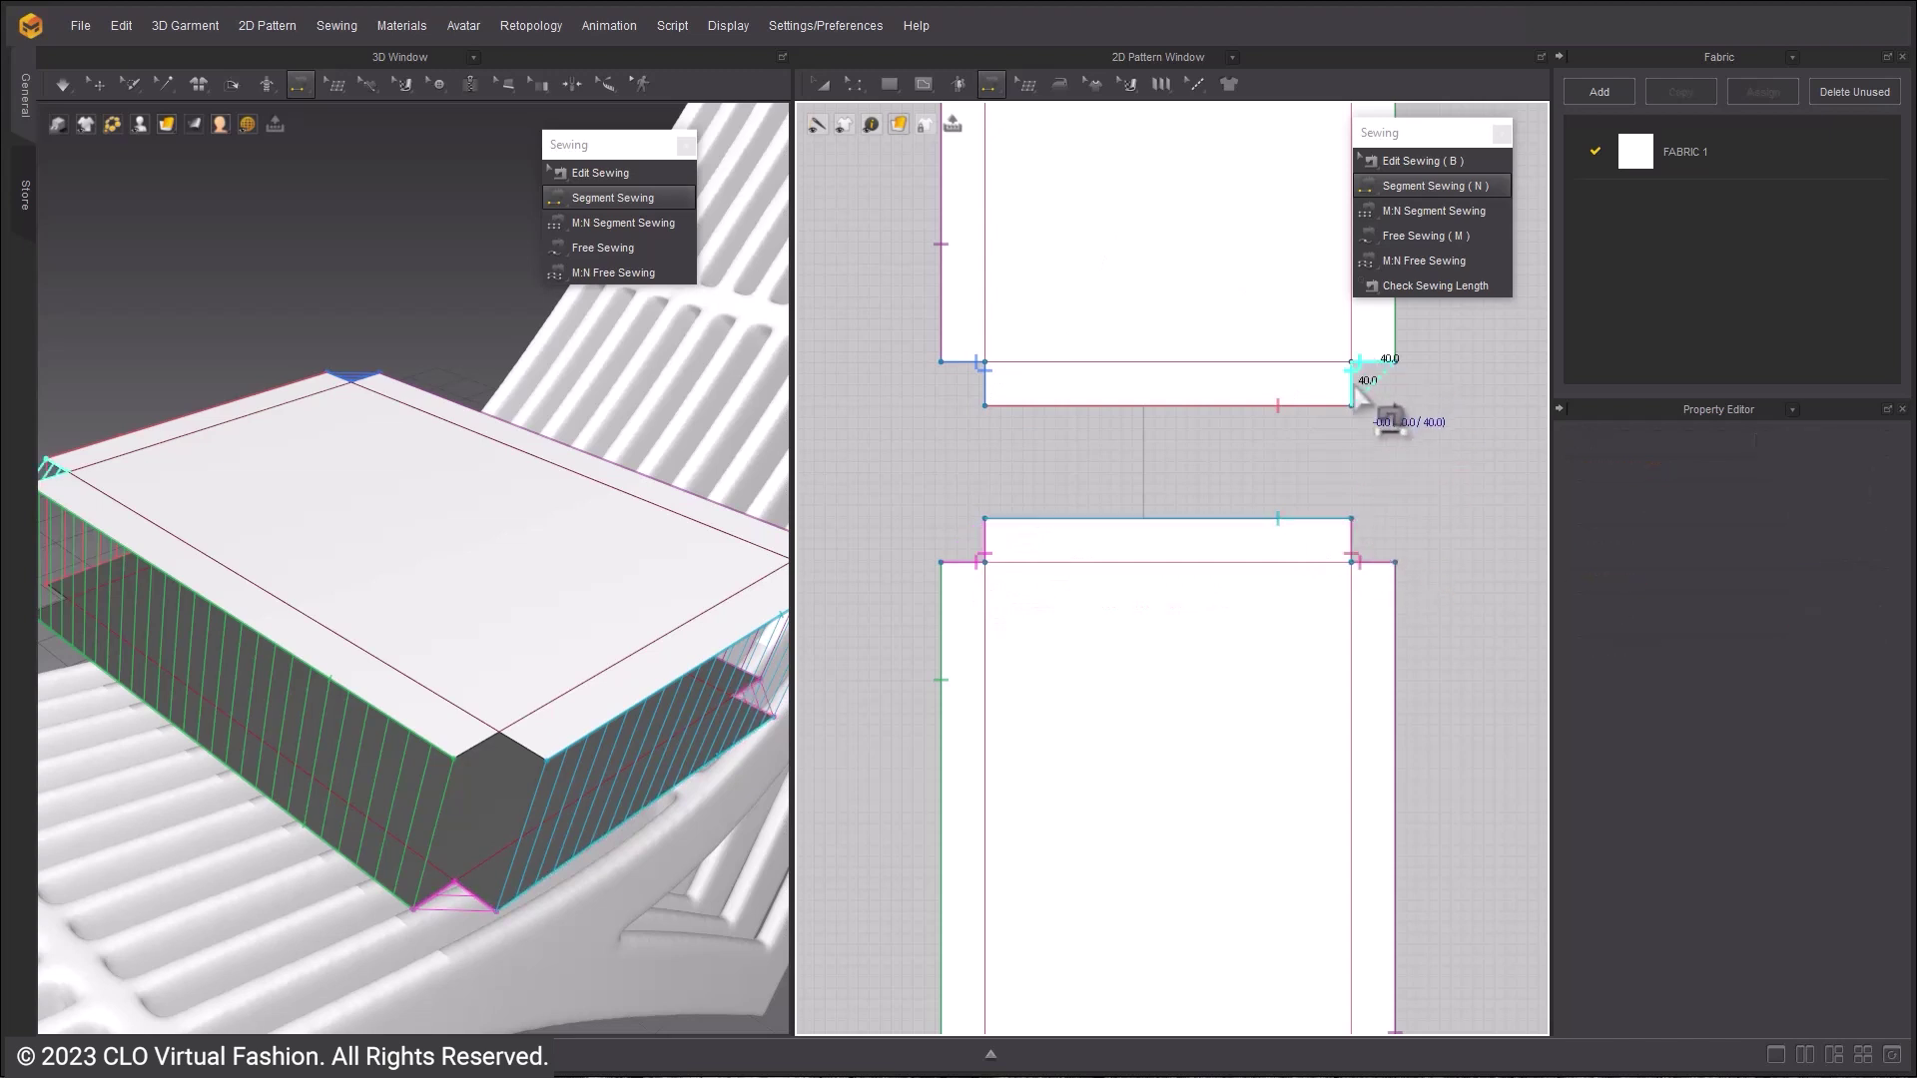
click(1353, 387)
- Sew the notch edges together at both upper corners of the upper pattern in the 2D layout
scroll(1297, 394, down, 1)
middle_drag(1298, 394, 1068, 889)
scroll(1155, 429, up, 3)
click(1091, 429)
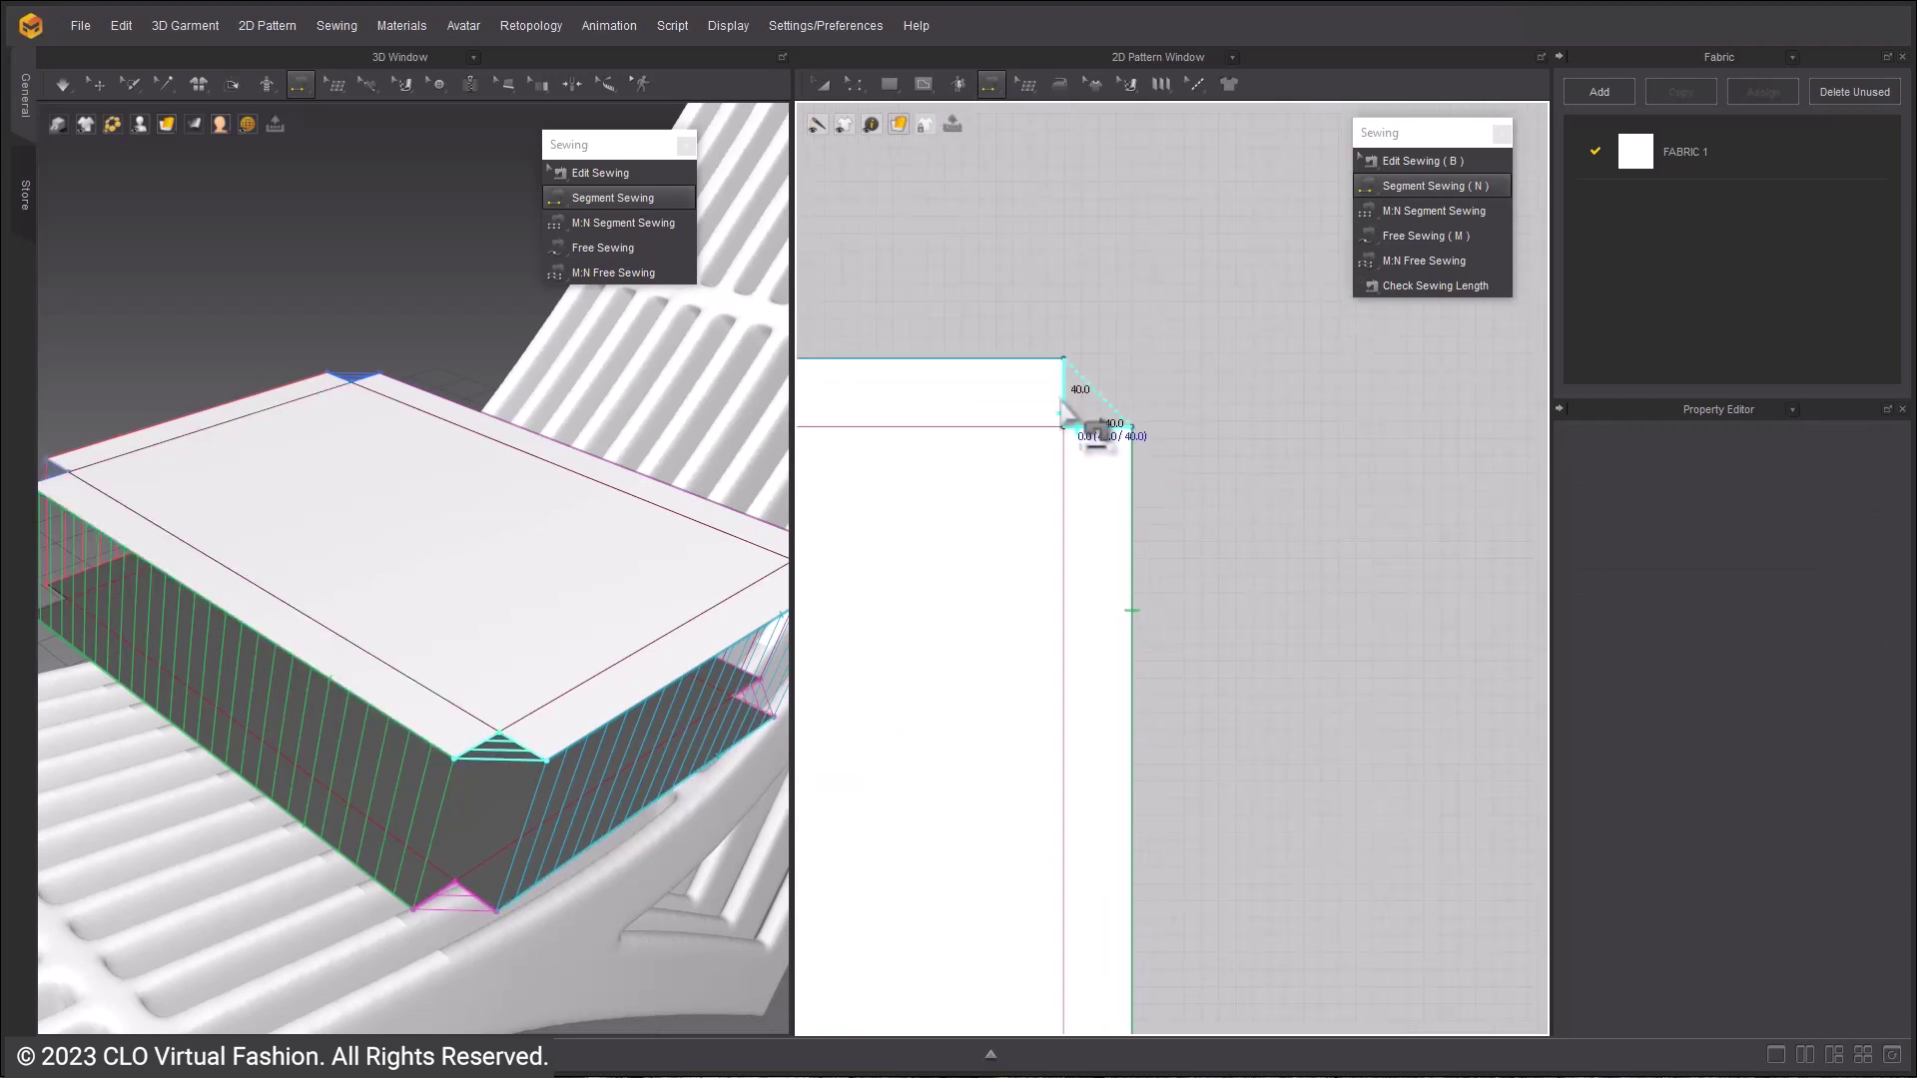
click(1063, 403)
middle_drag(1068, 443, 1445, 464)
click(850, 449)
click(867, 431)
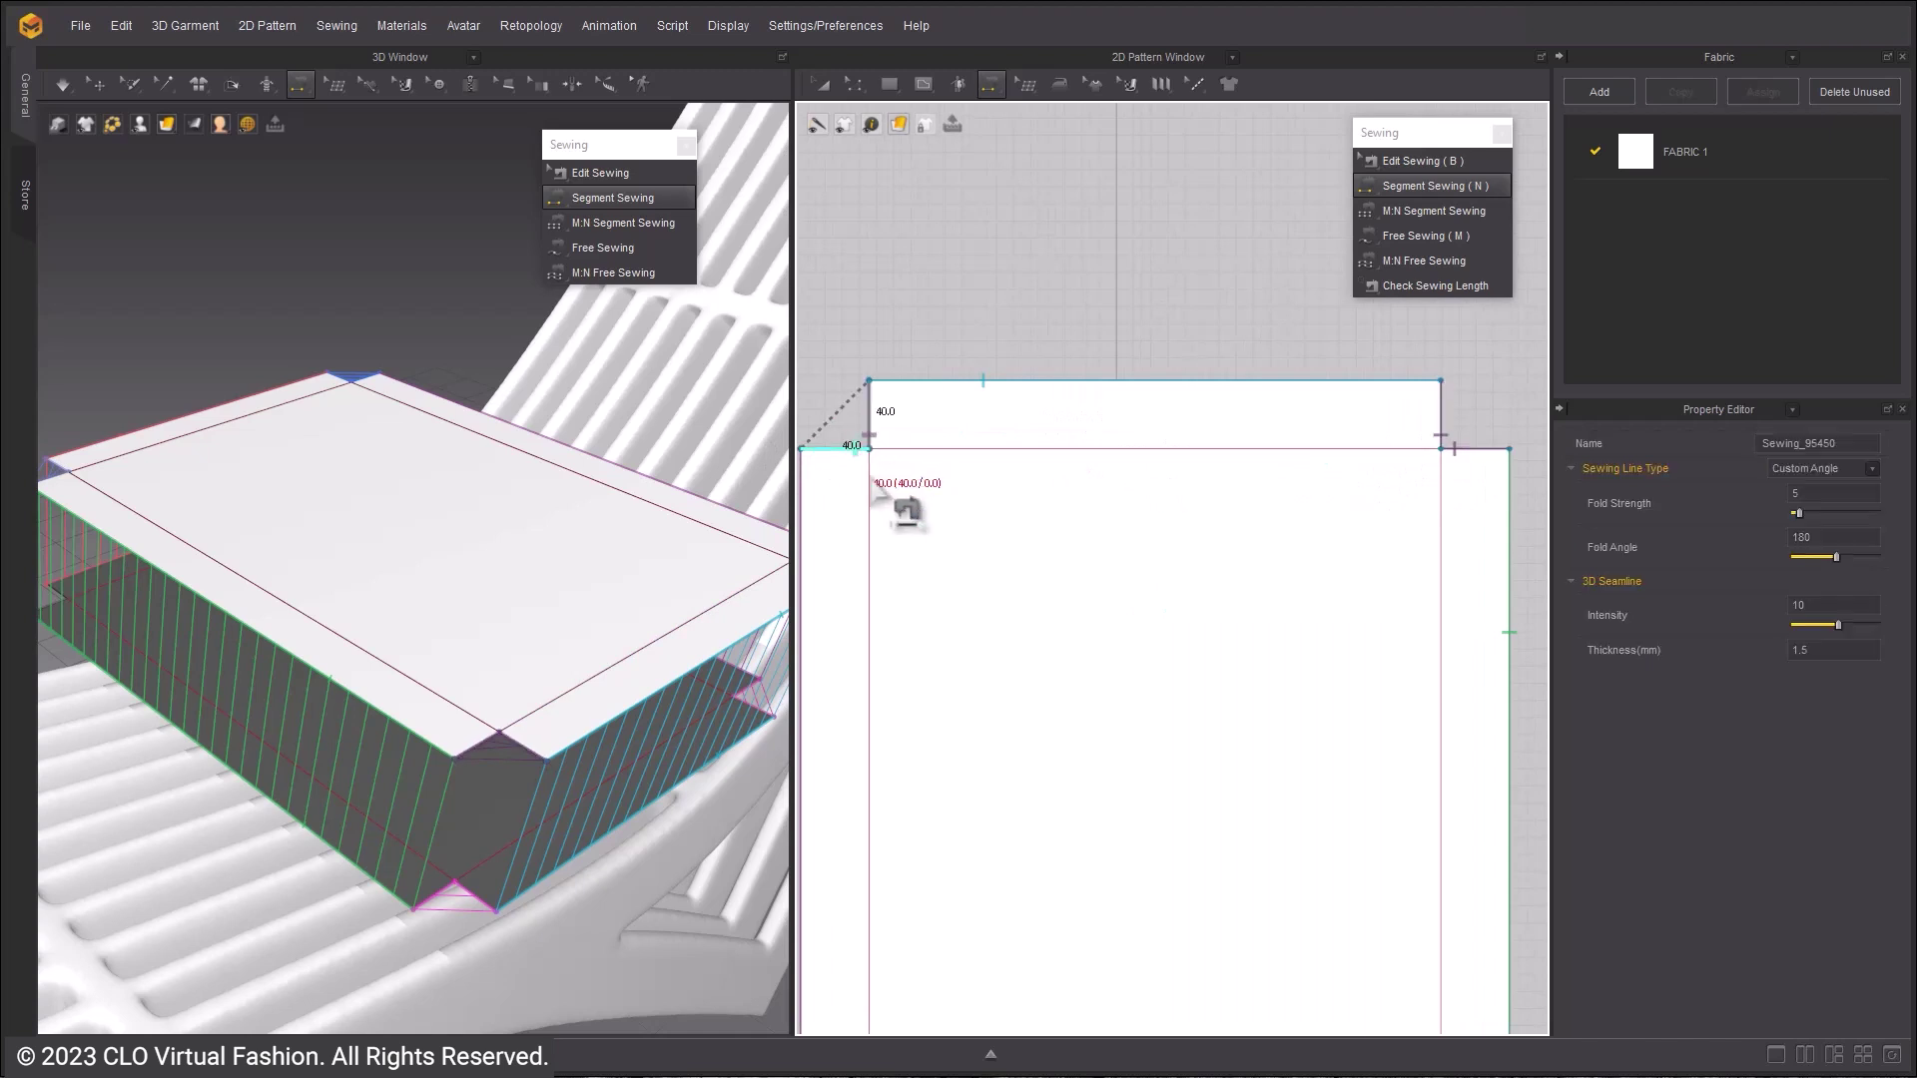
- Sew the notch edges together at both lower corners of the lower pattern in the 2D layout
scroll(988, 694, down, 3)
middle_drag(988, 693, 975, 290)
scroll(973, 689, up, 1)
scroll(1009, 848, down, 3)
middle_drag(1008, 849, 1070, 405)
middle_drag(983, 1003, 993, 901)
scroll(994, 901, up, 3)
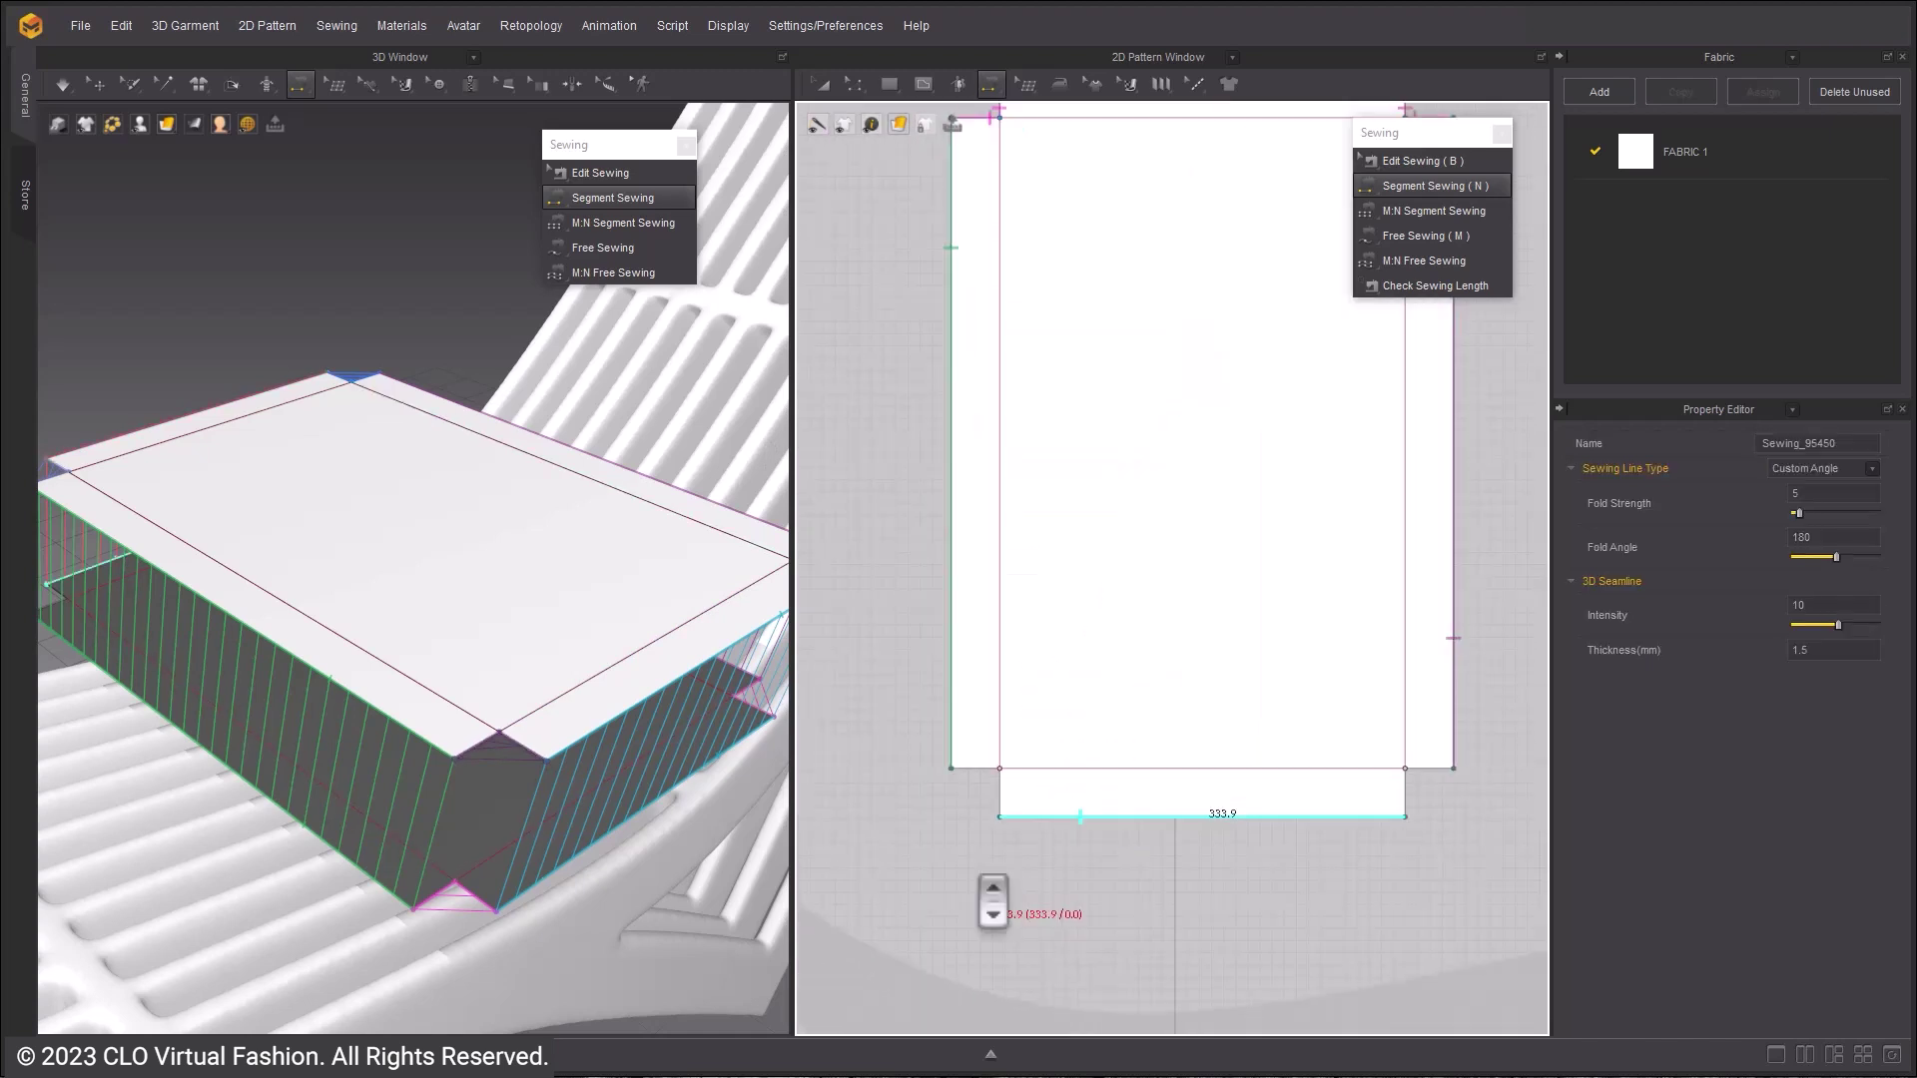
click(1000, 794)
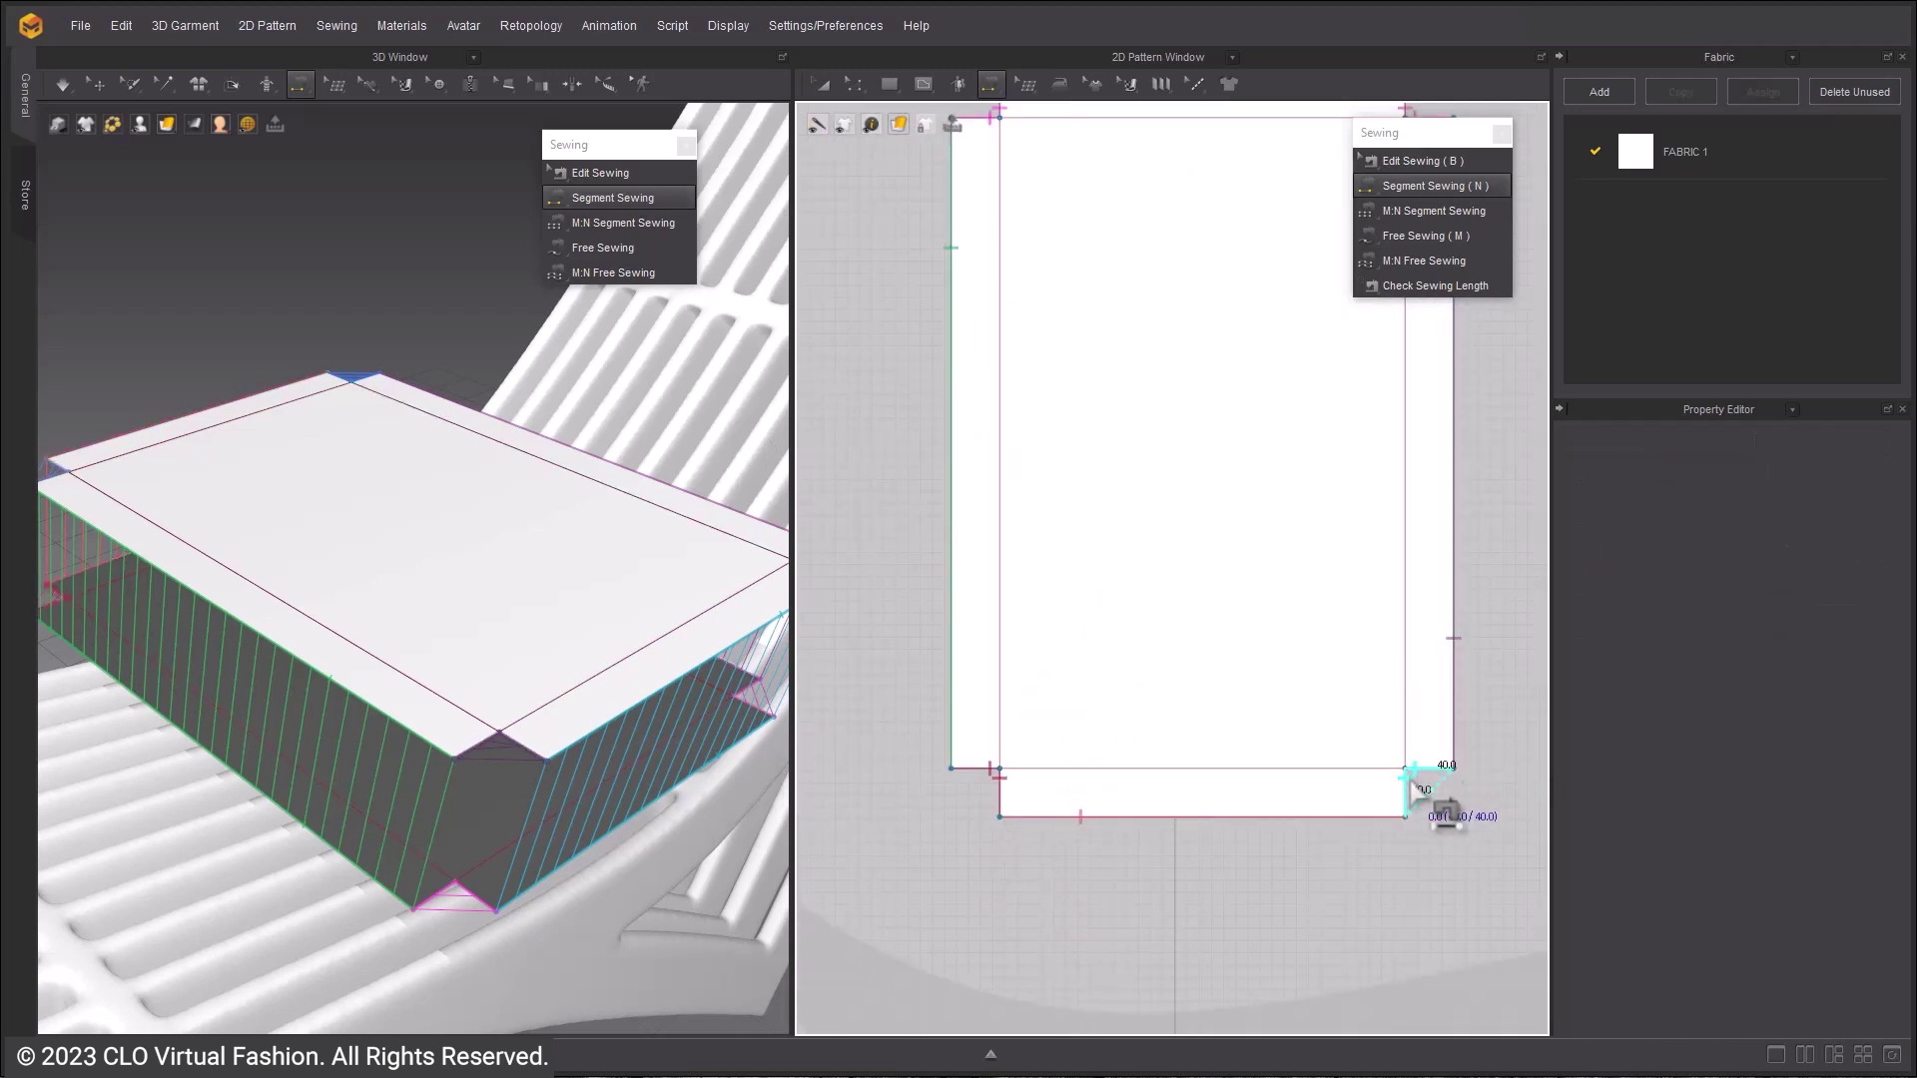
click(1418, 788)
- Check the seams around the cushion and close both floating Sewing palettes
right_drag(718, 770, 492, 728)
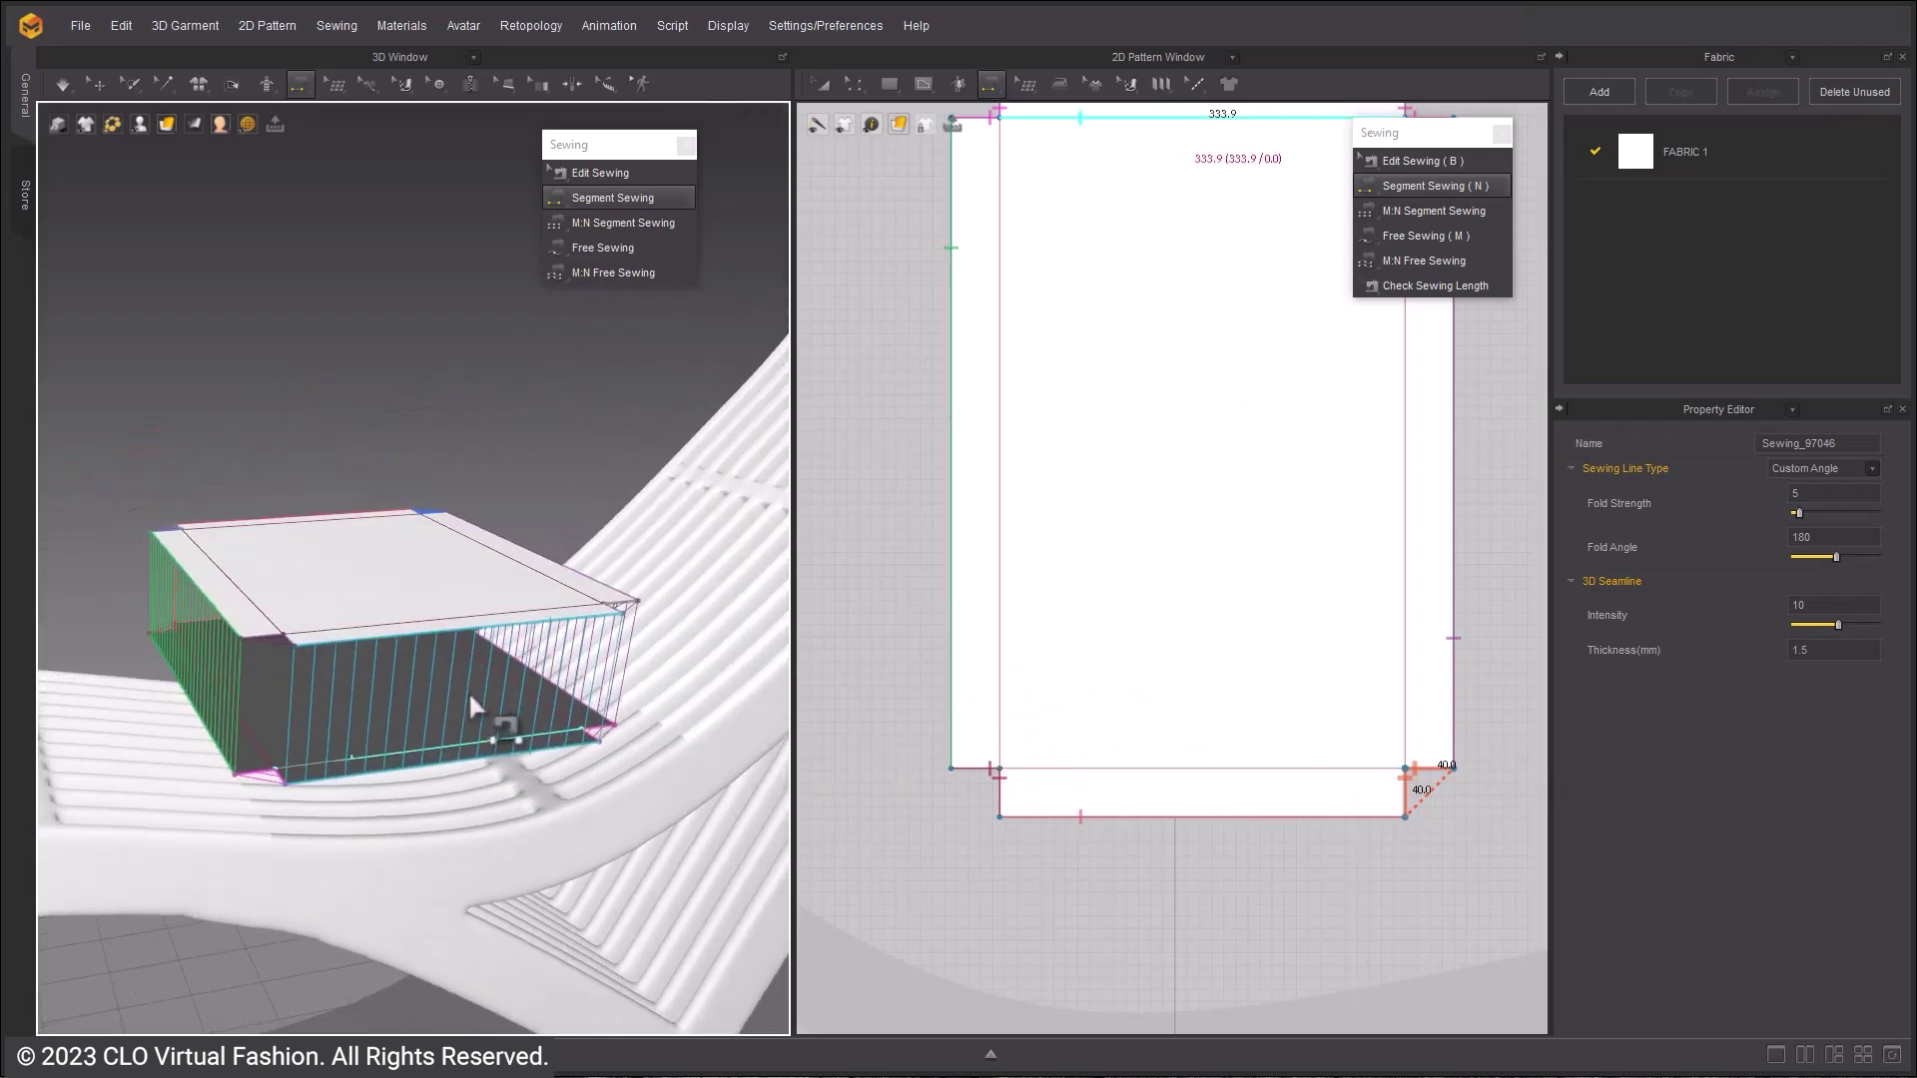
click(687, 146)
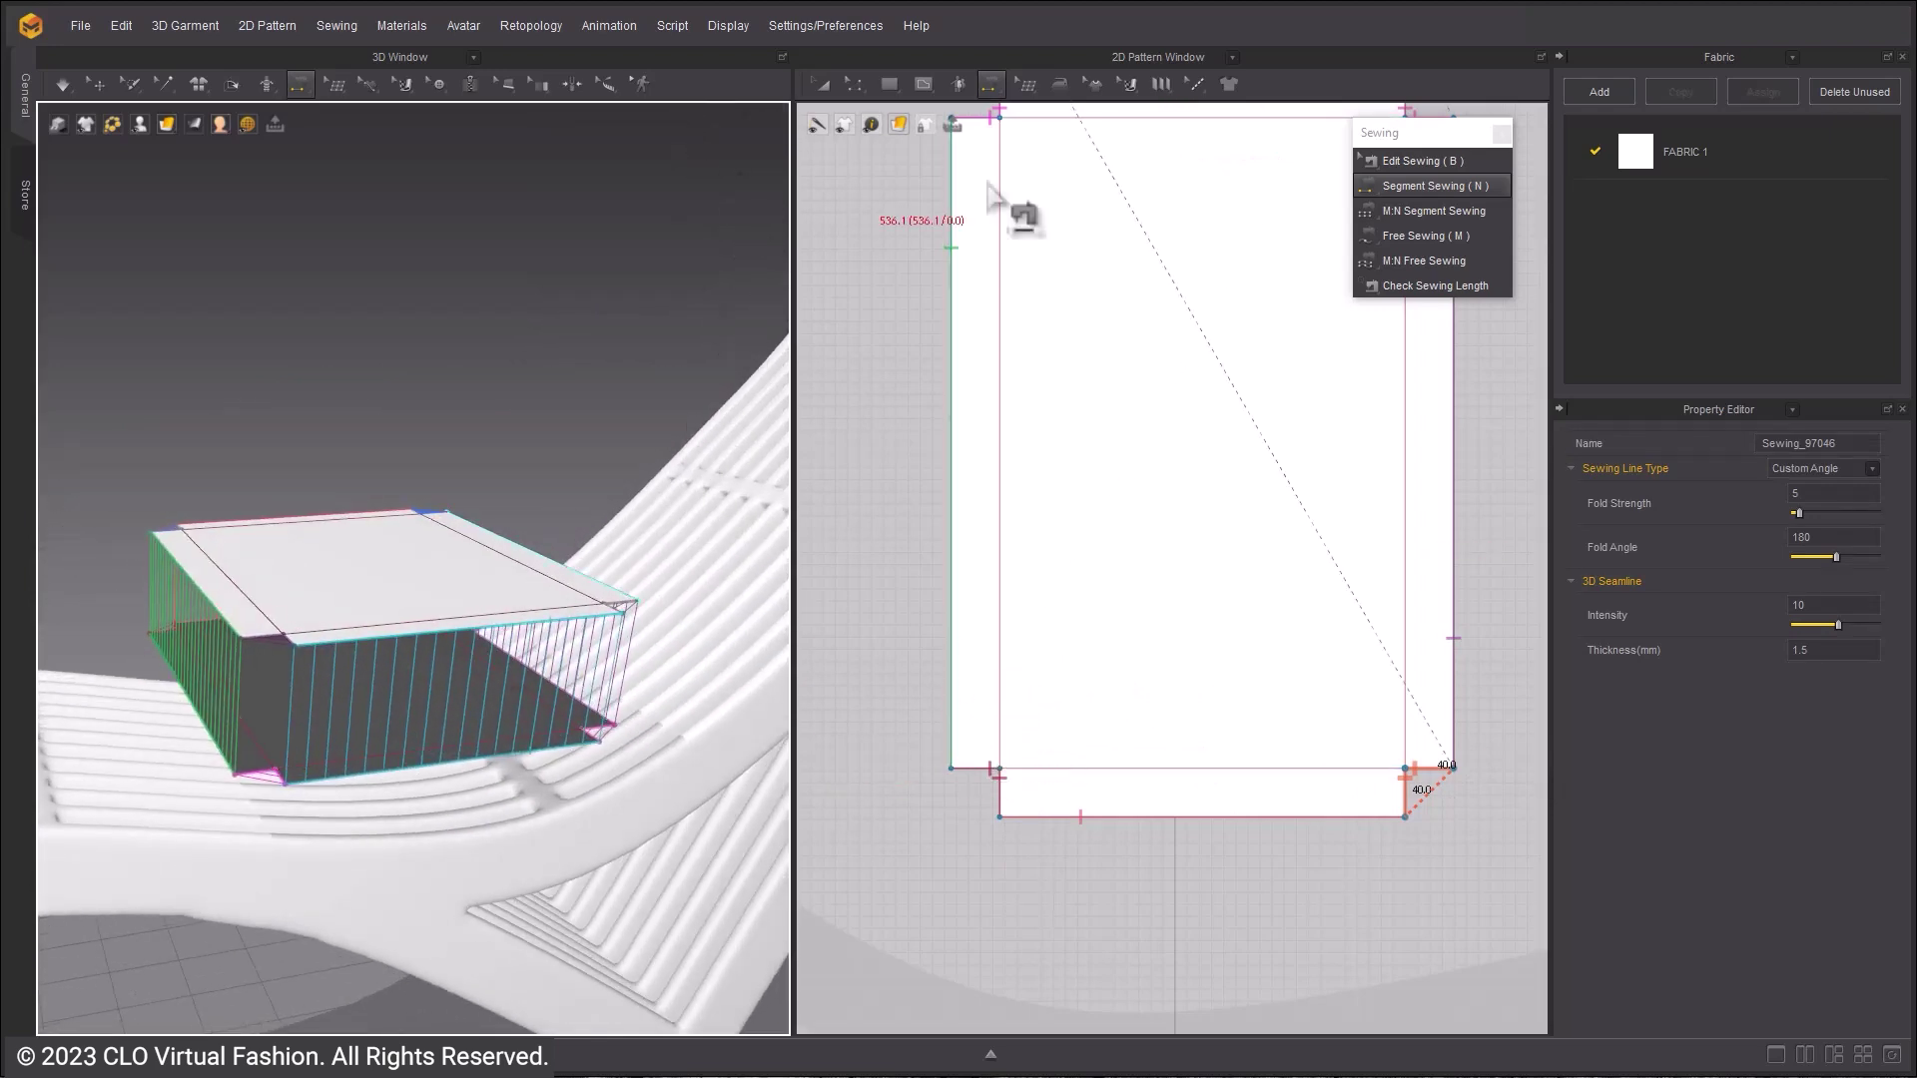
click(1501, 133)
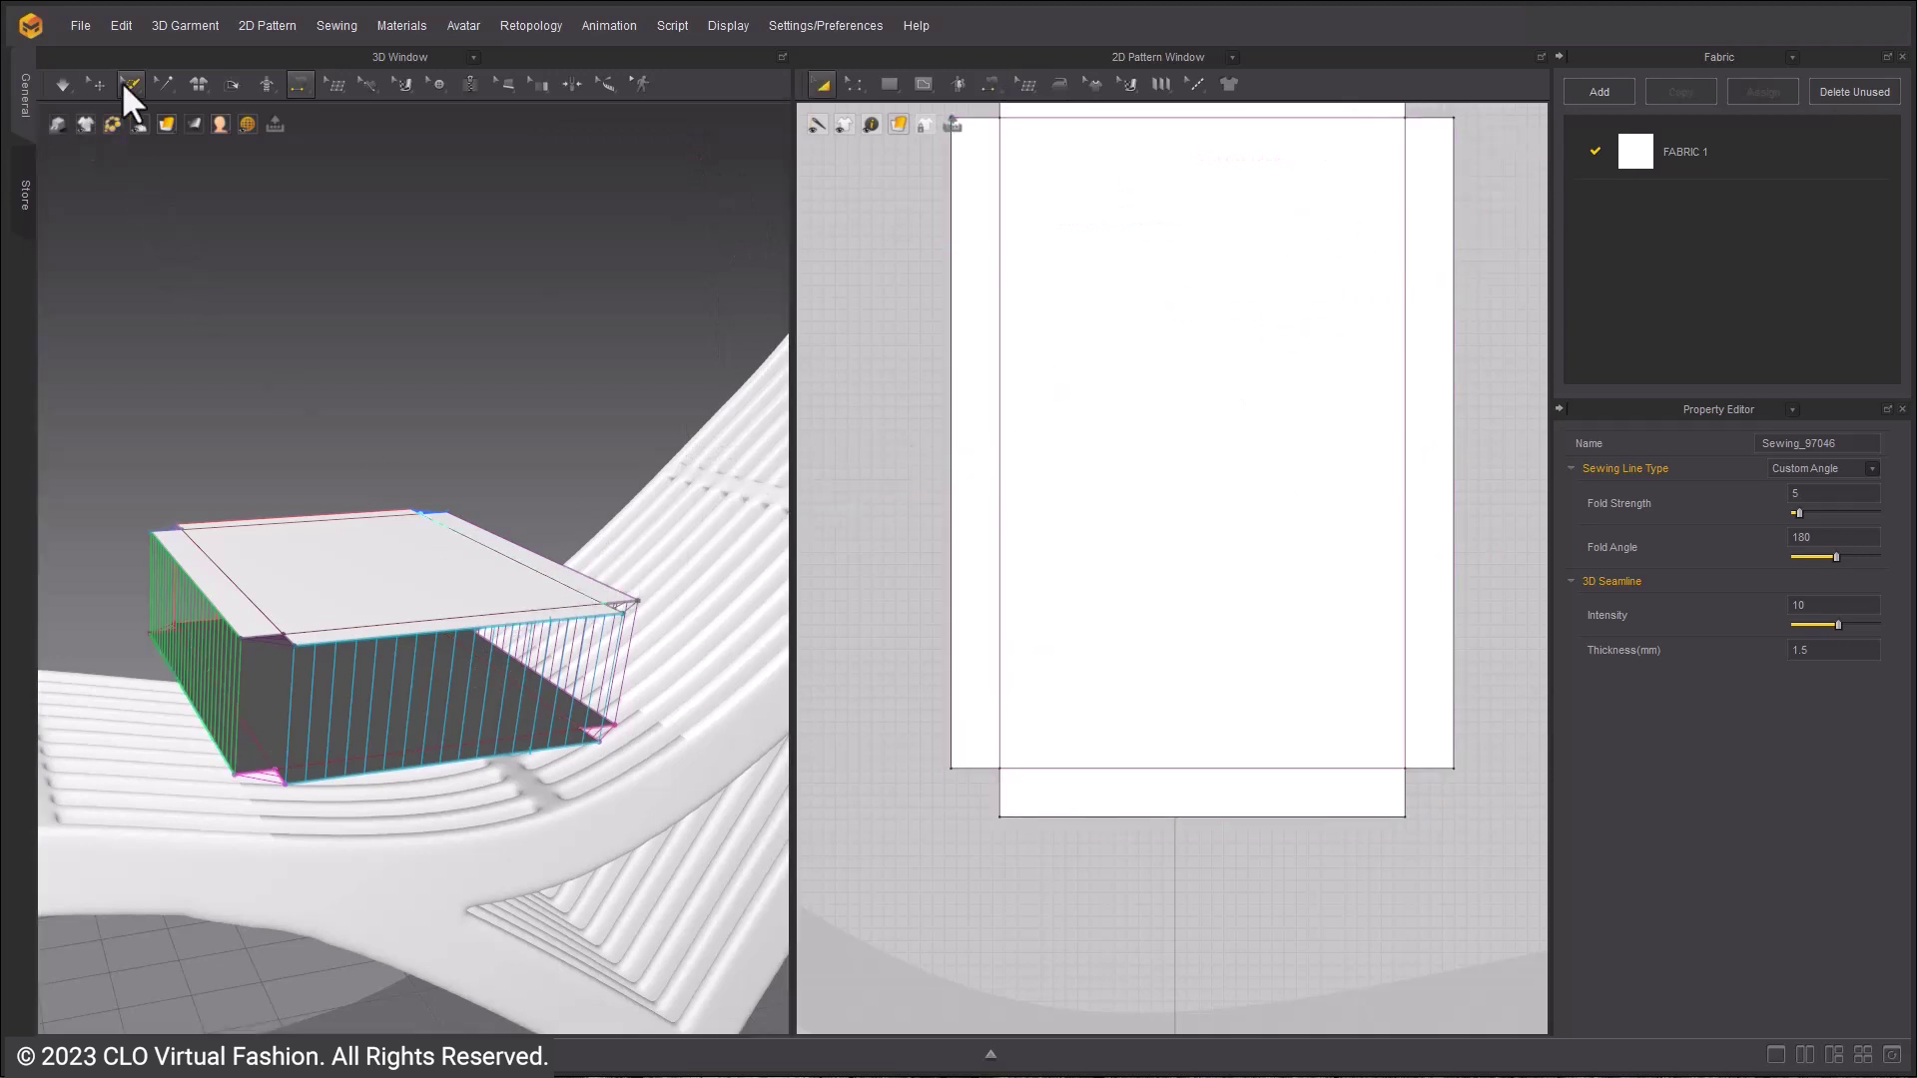
- Select both cushion panels in the 3D view and set their pressure to 5
key(q)
click(359, 617)
shift+click(273, 721)
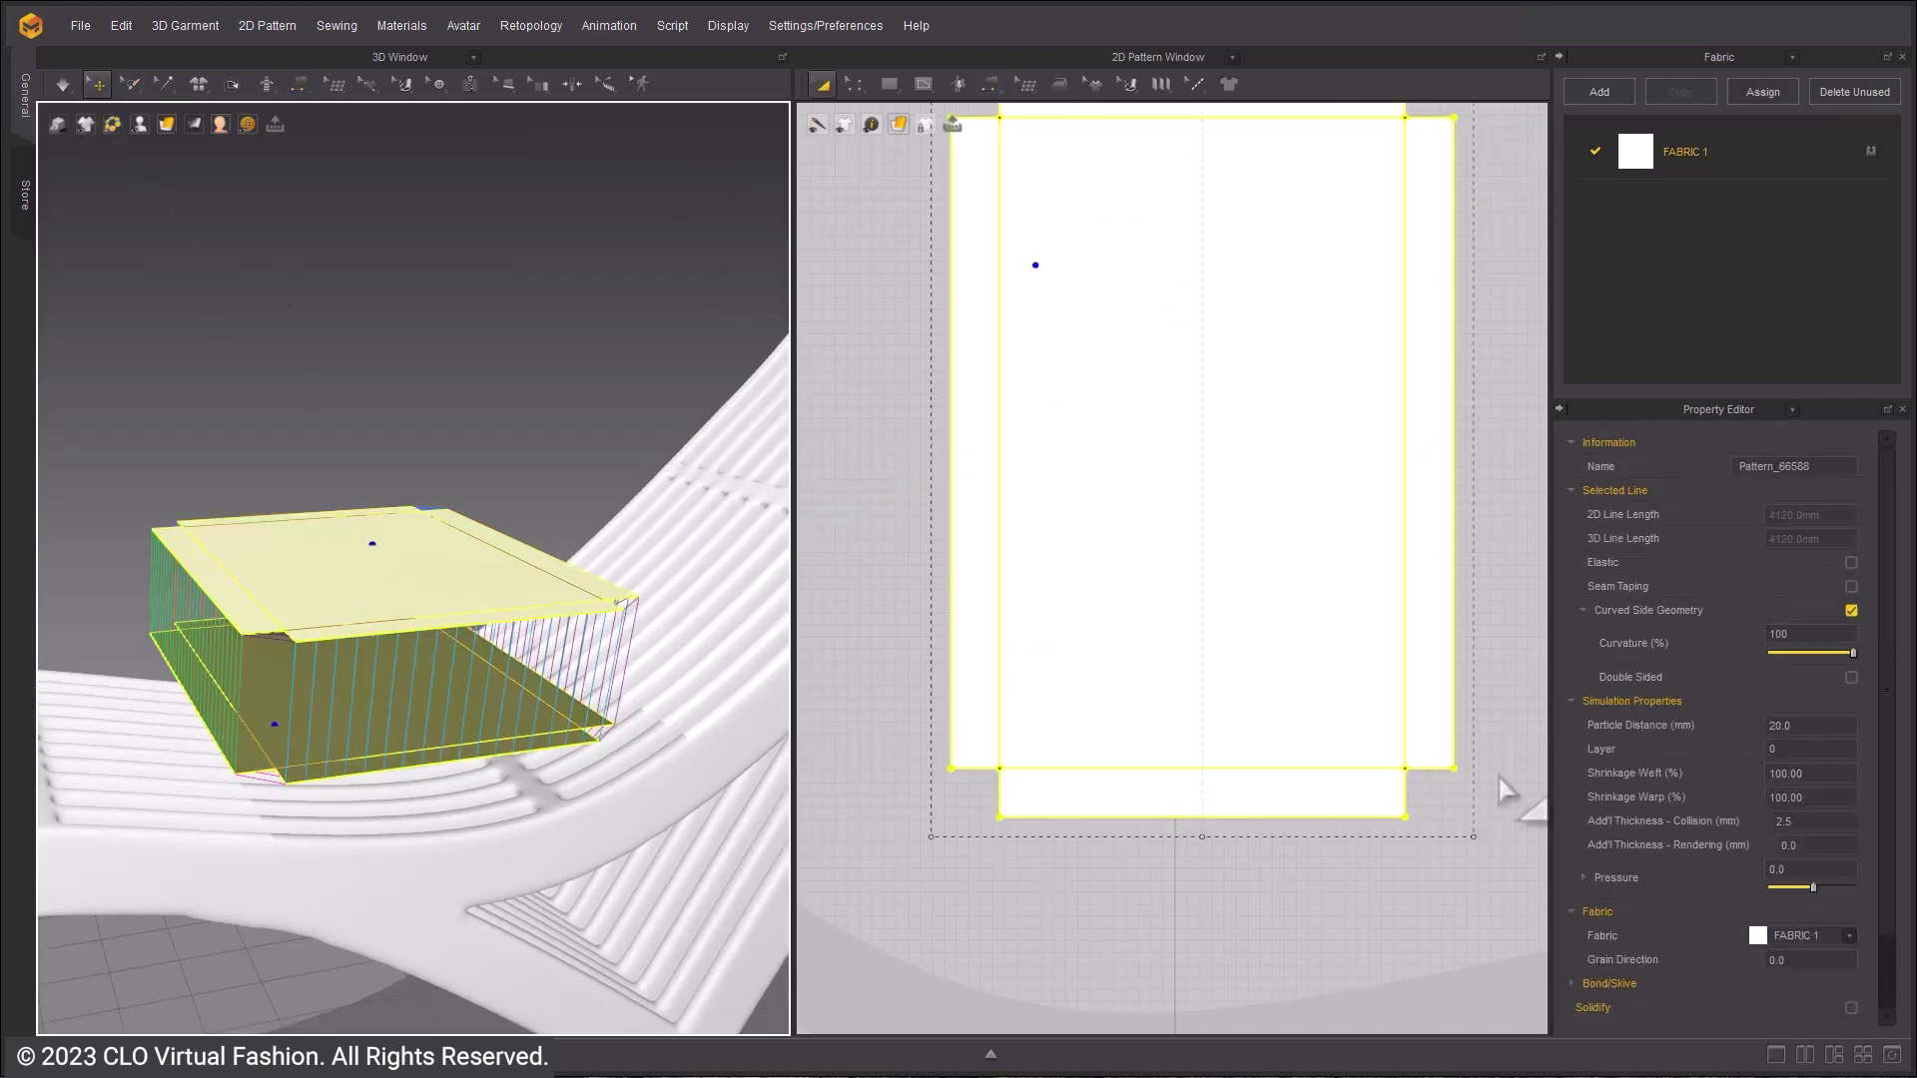
click(1807, 871)
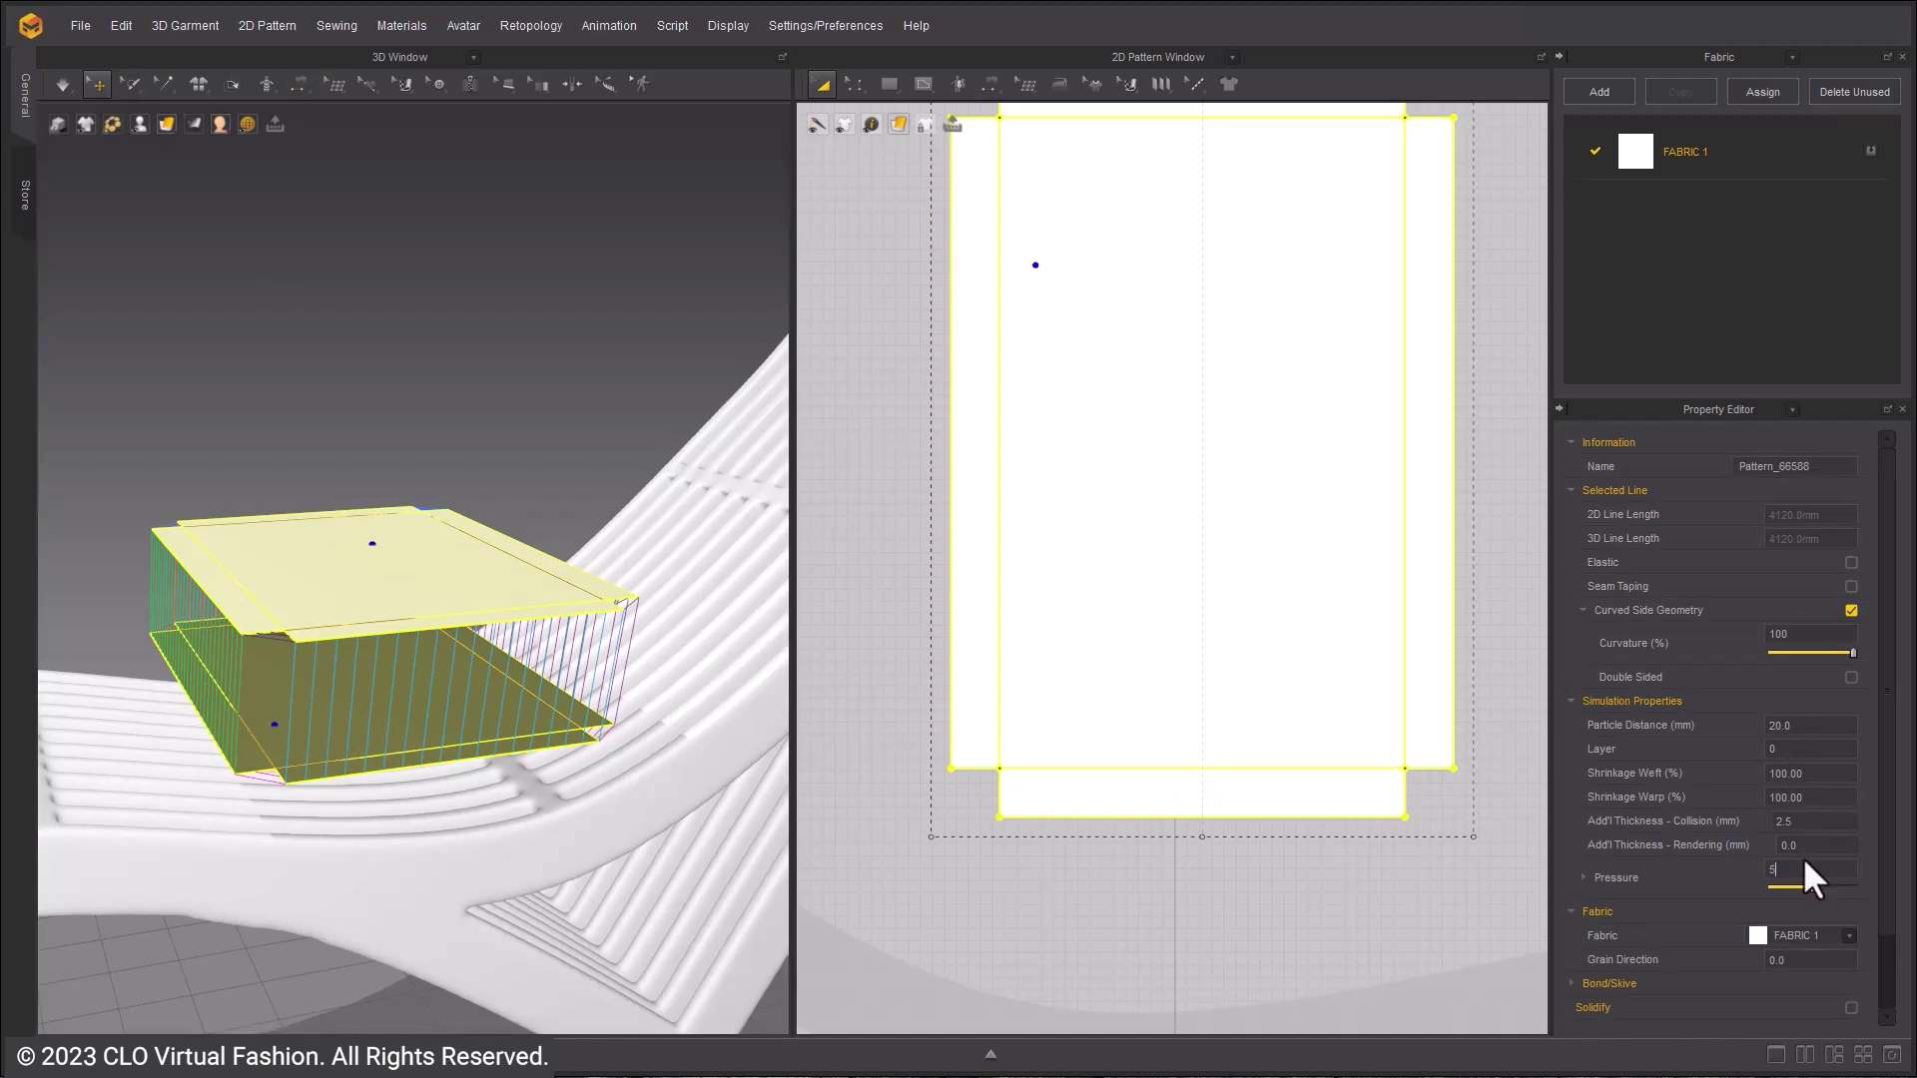
click(747, 455)
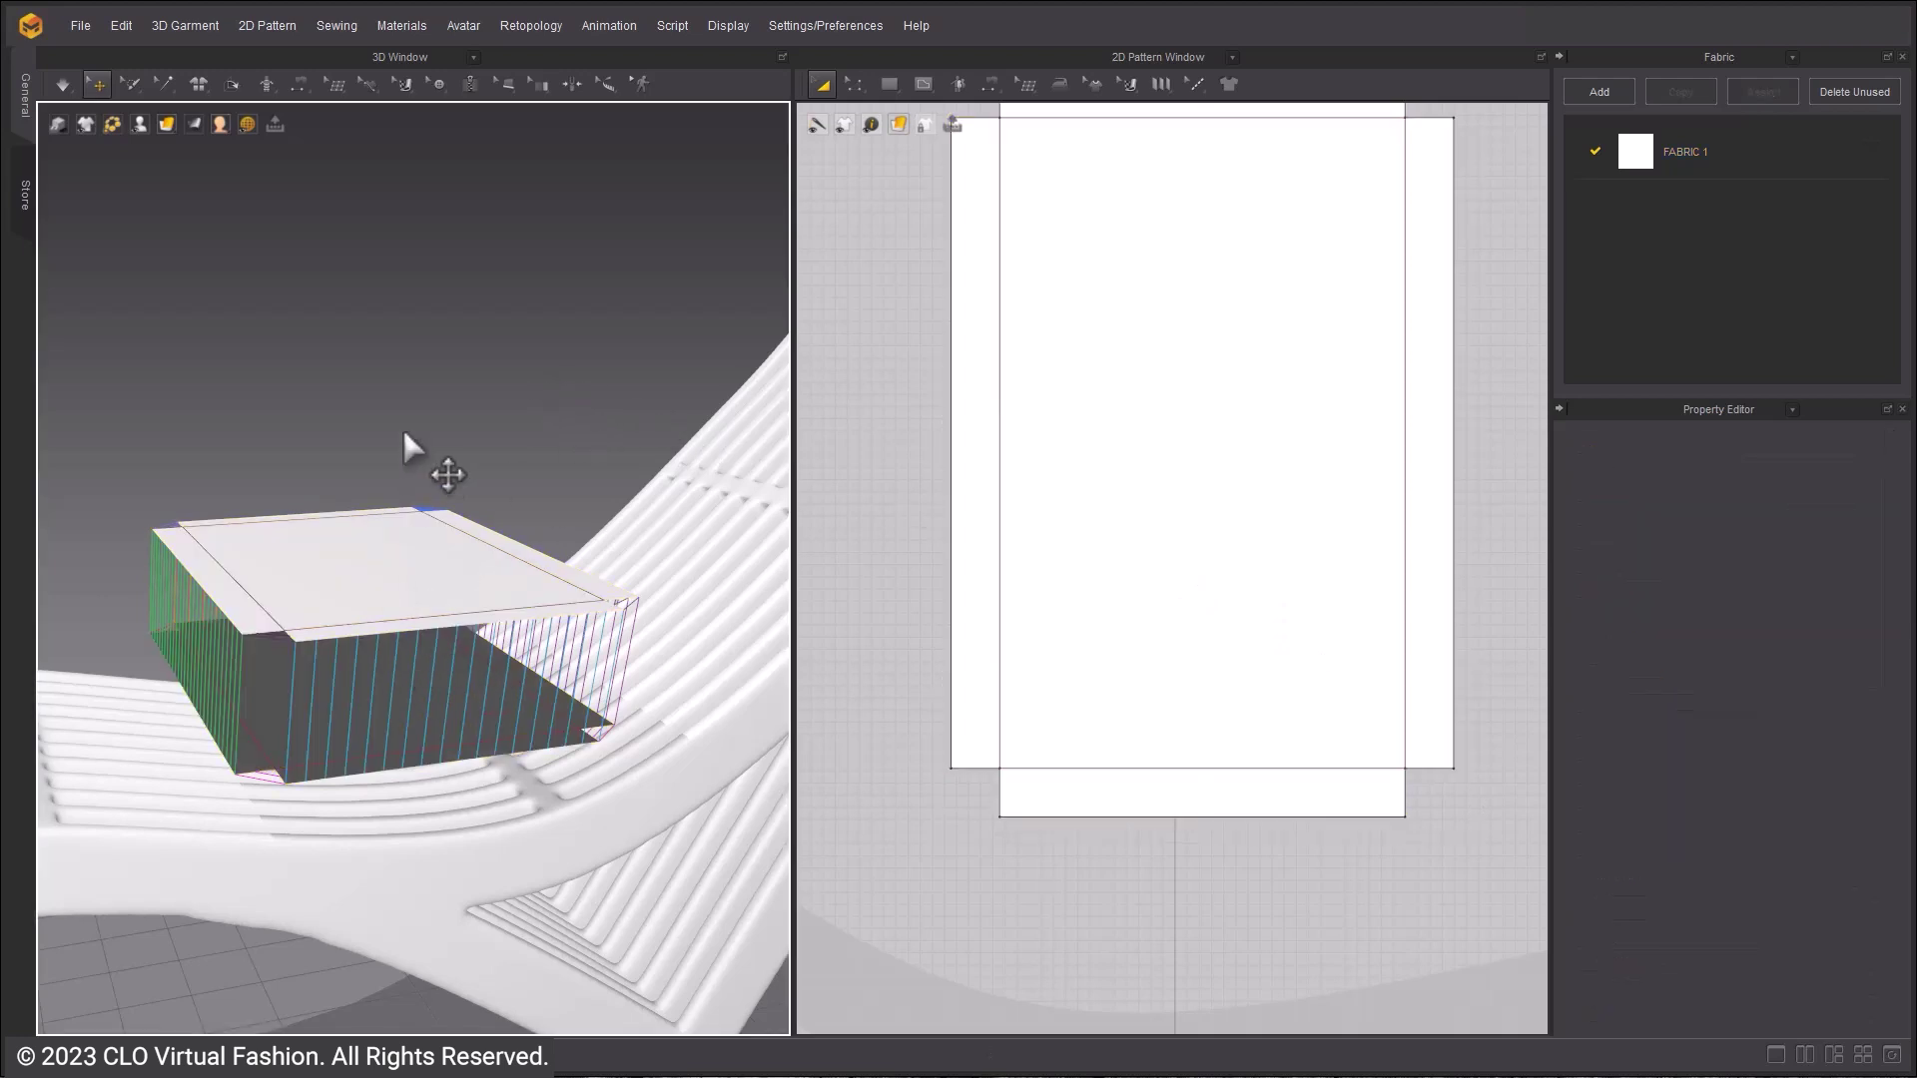
- Run the simulation to inflate the cushion on the chair seat and inspect its shape from the side
key(space)
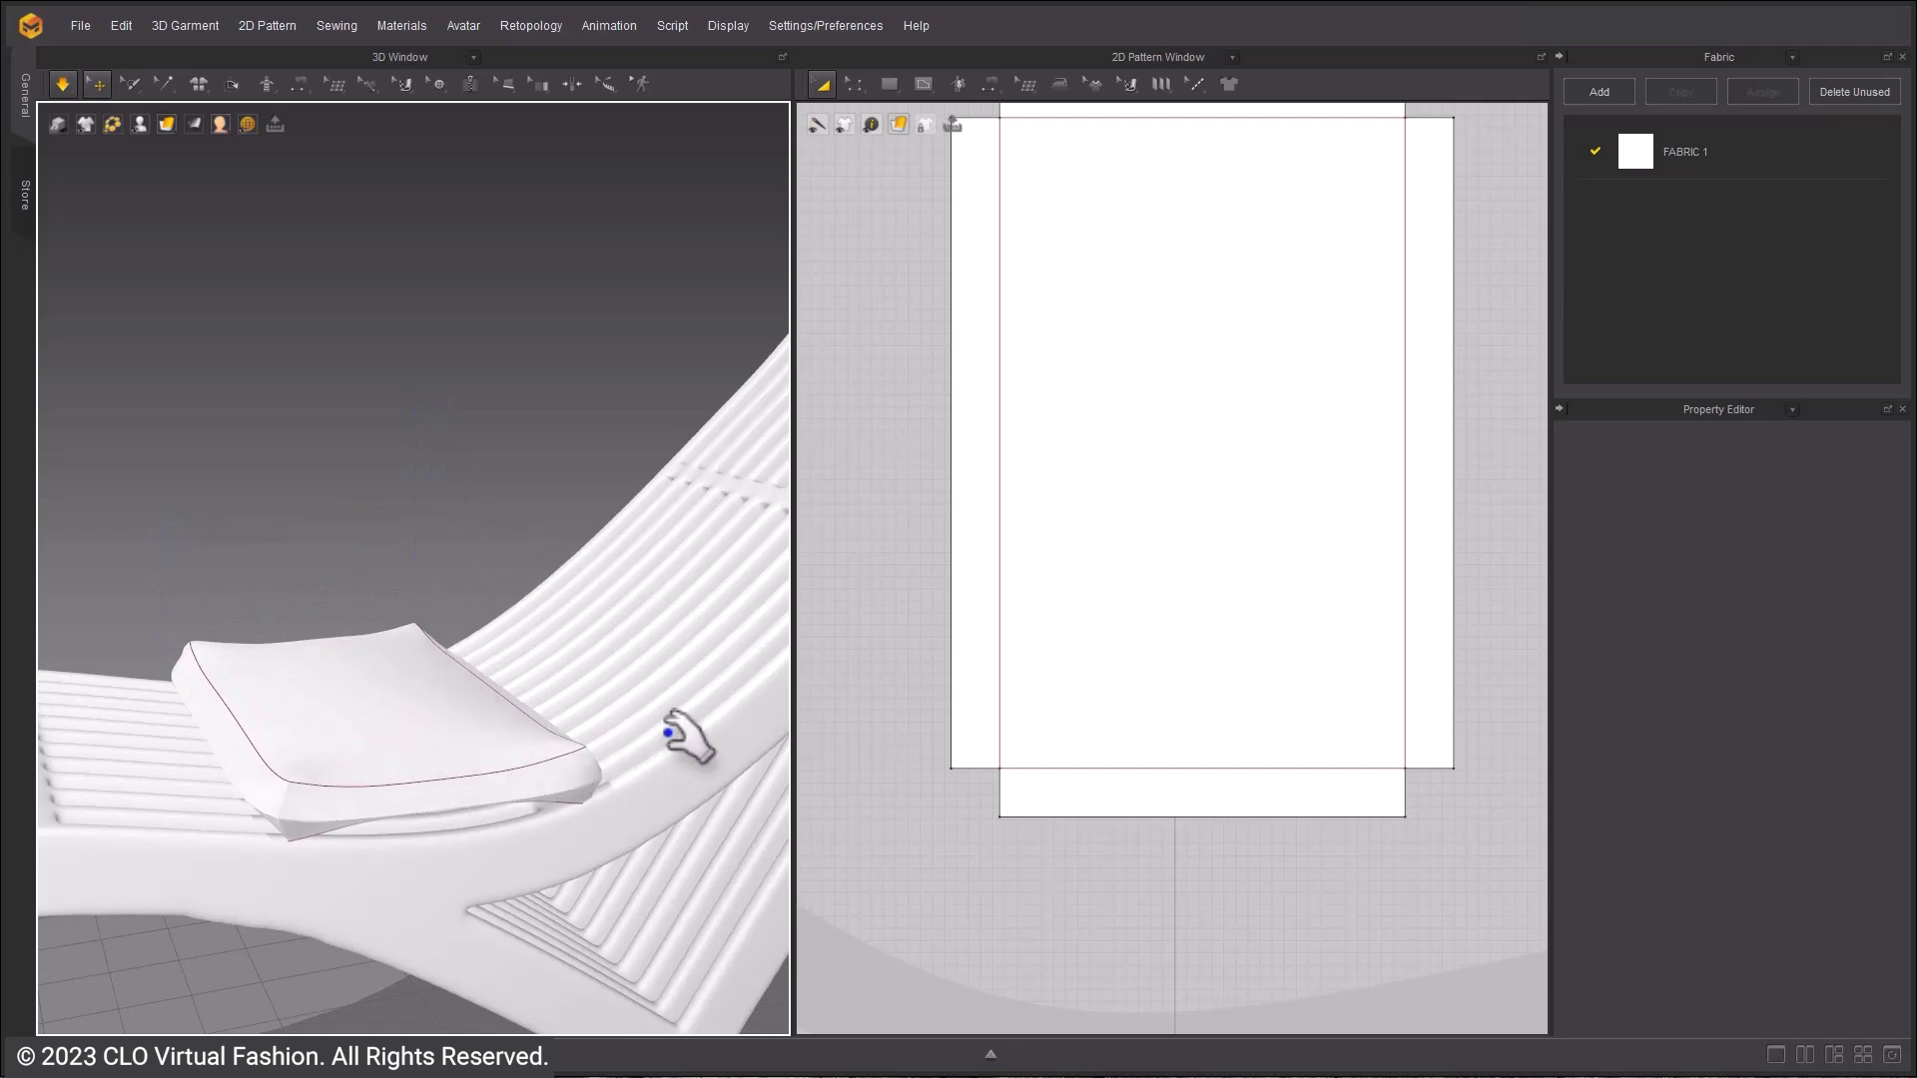
key(space)
scroll(984, 709, down, 3)
key(space)
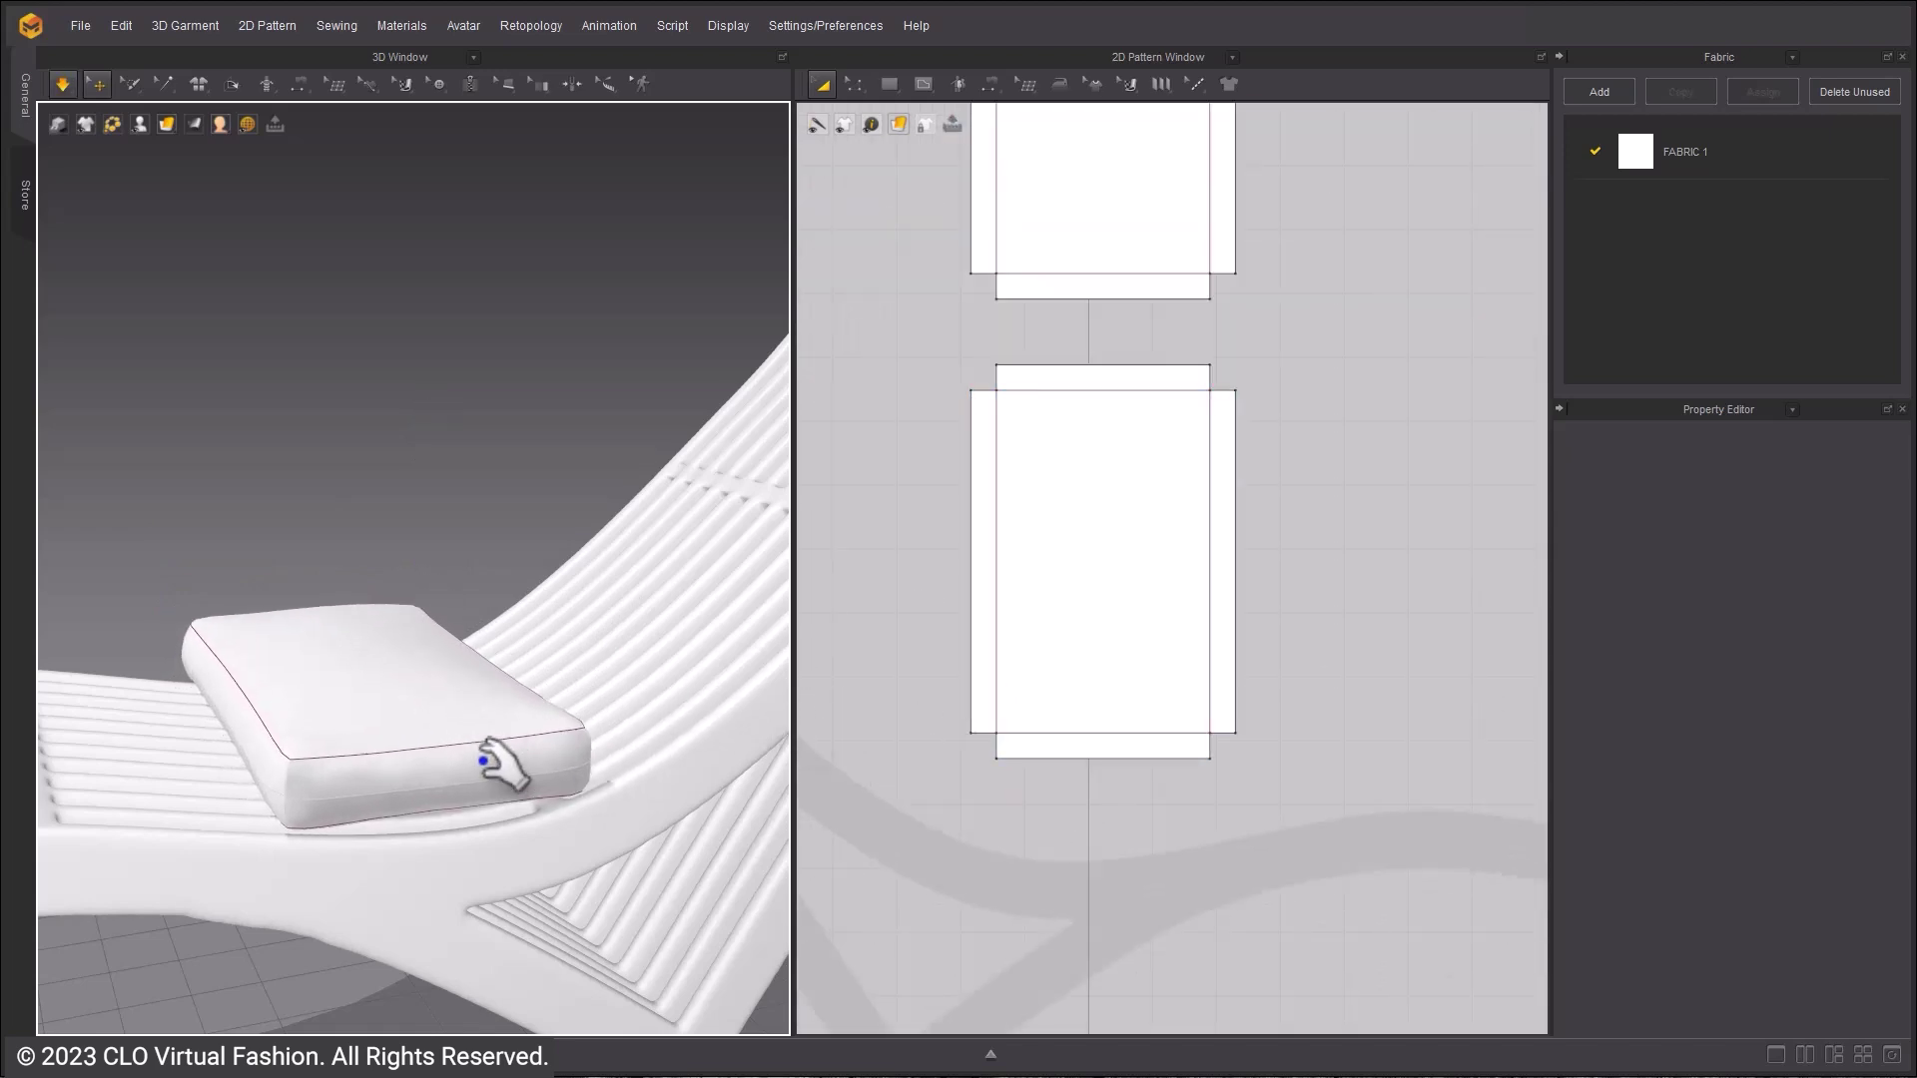
right_drag(505, 769, 530, 702)
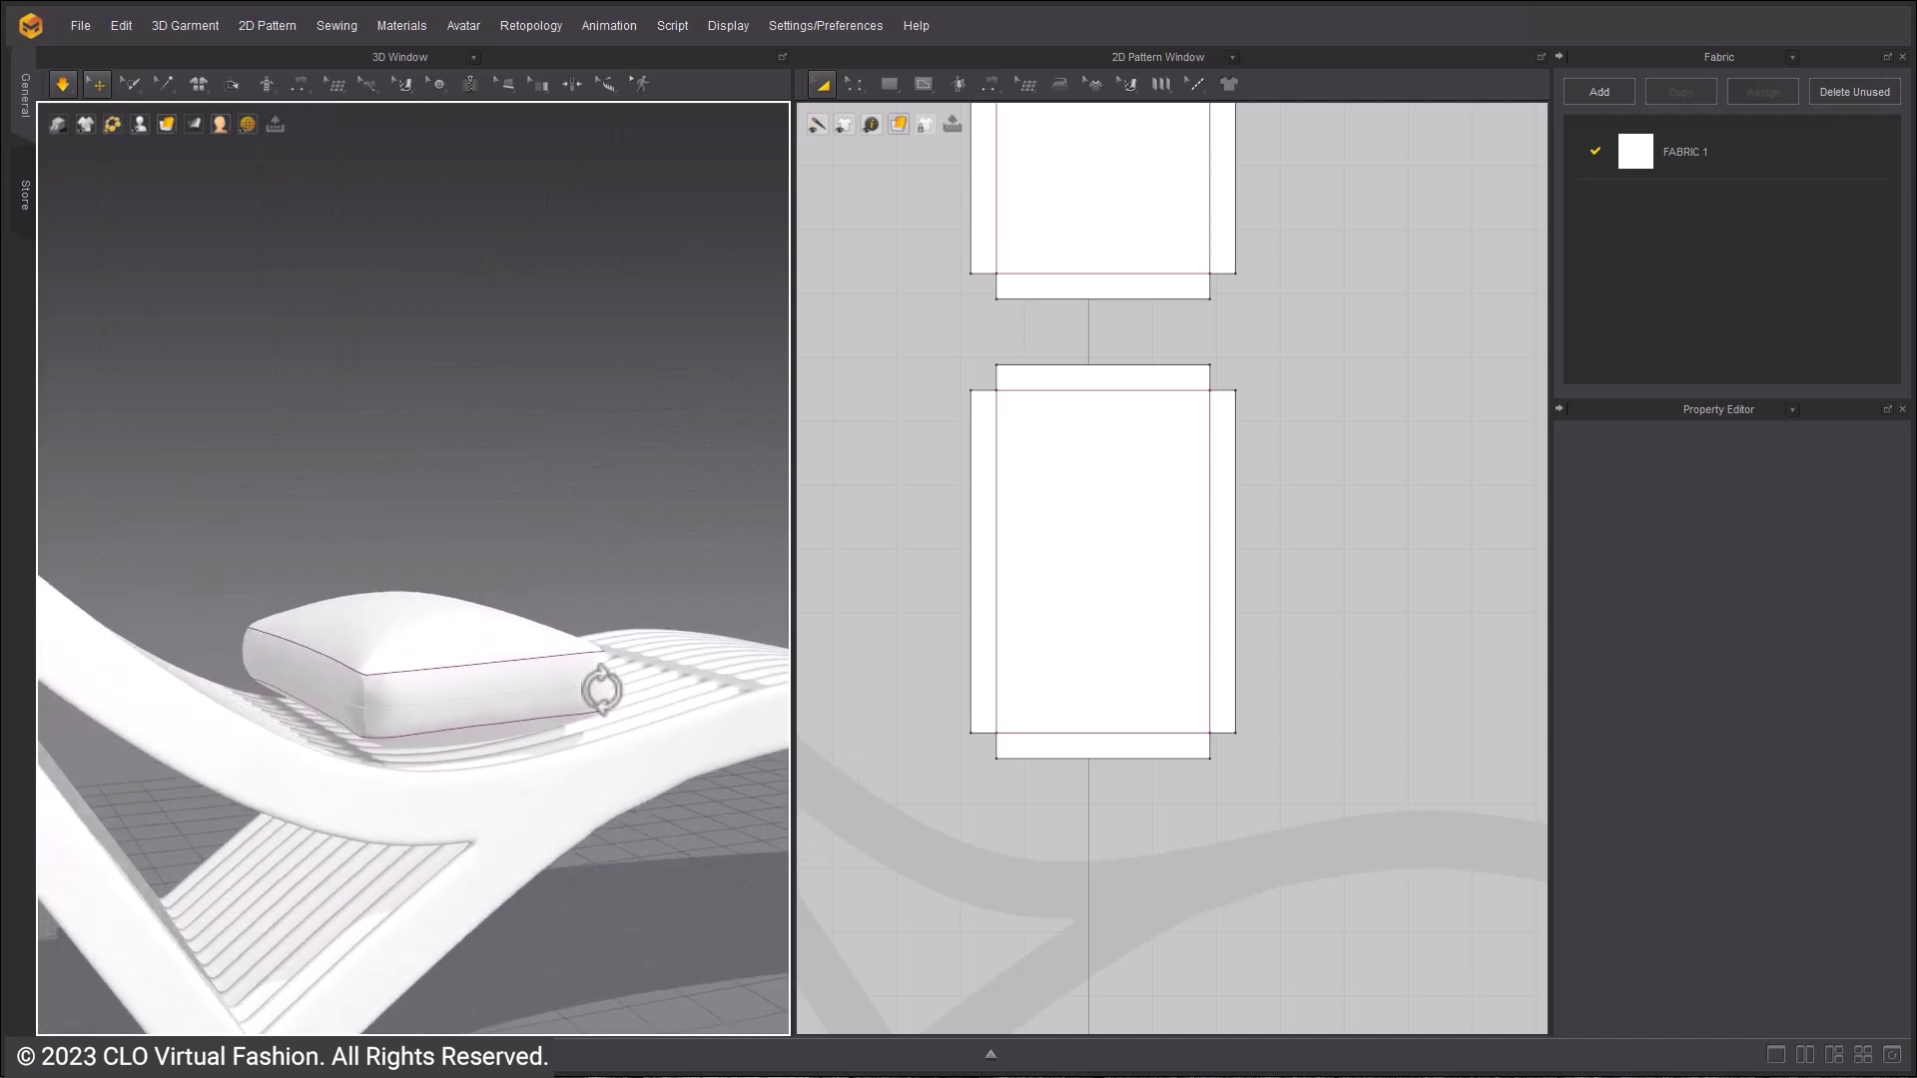
right_drag(601, 689, 548, 676)
- Lock all pattern outlines in the 2D layout so that only internal lines can be selected
click(505, 646)
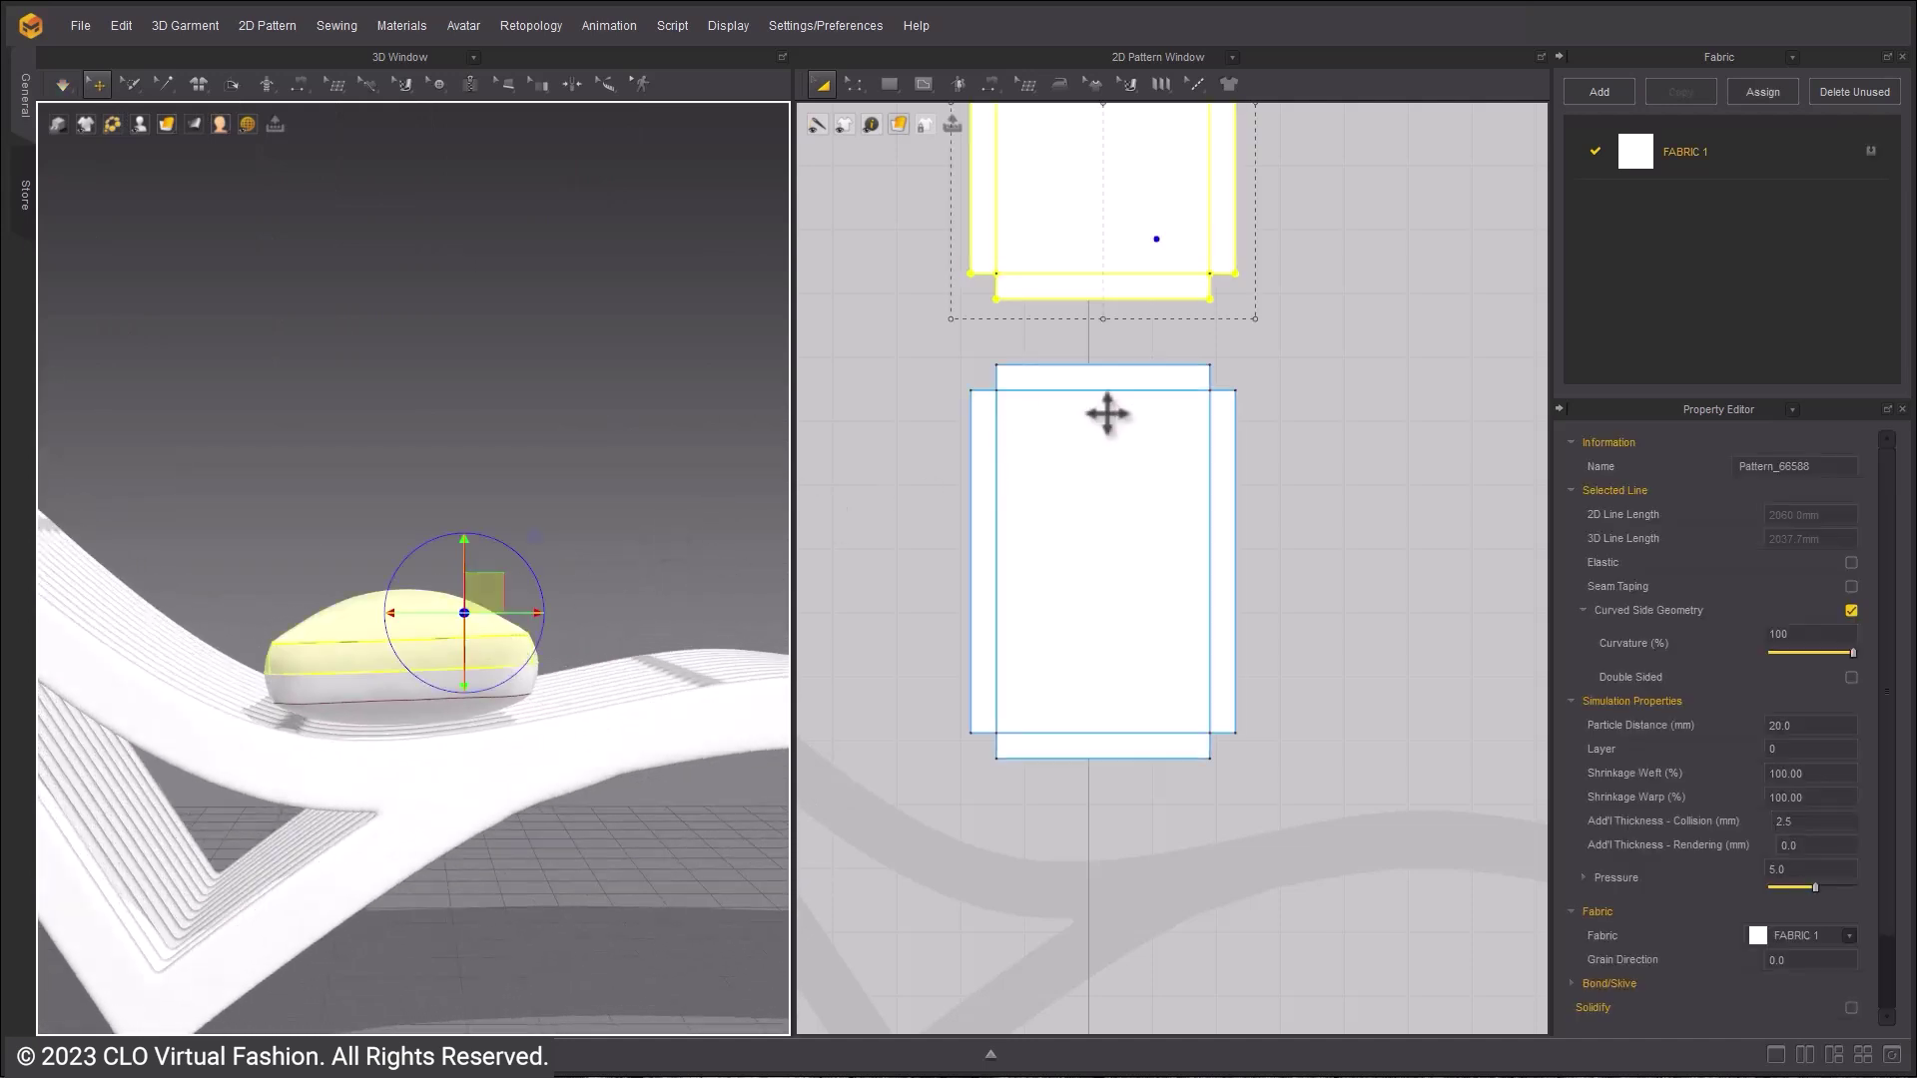
key(z)
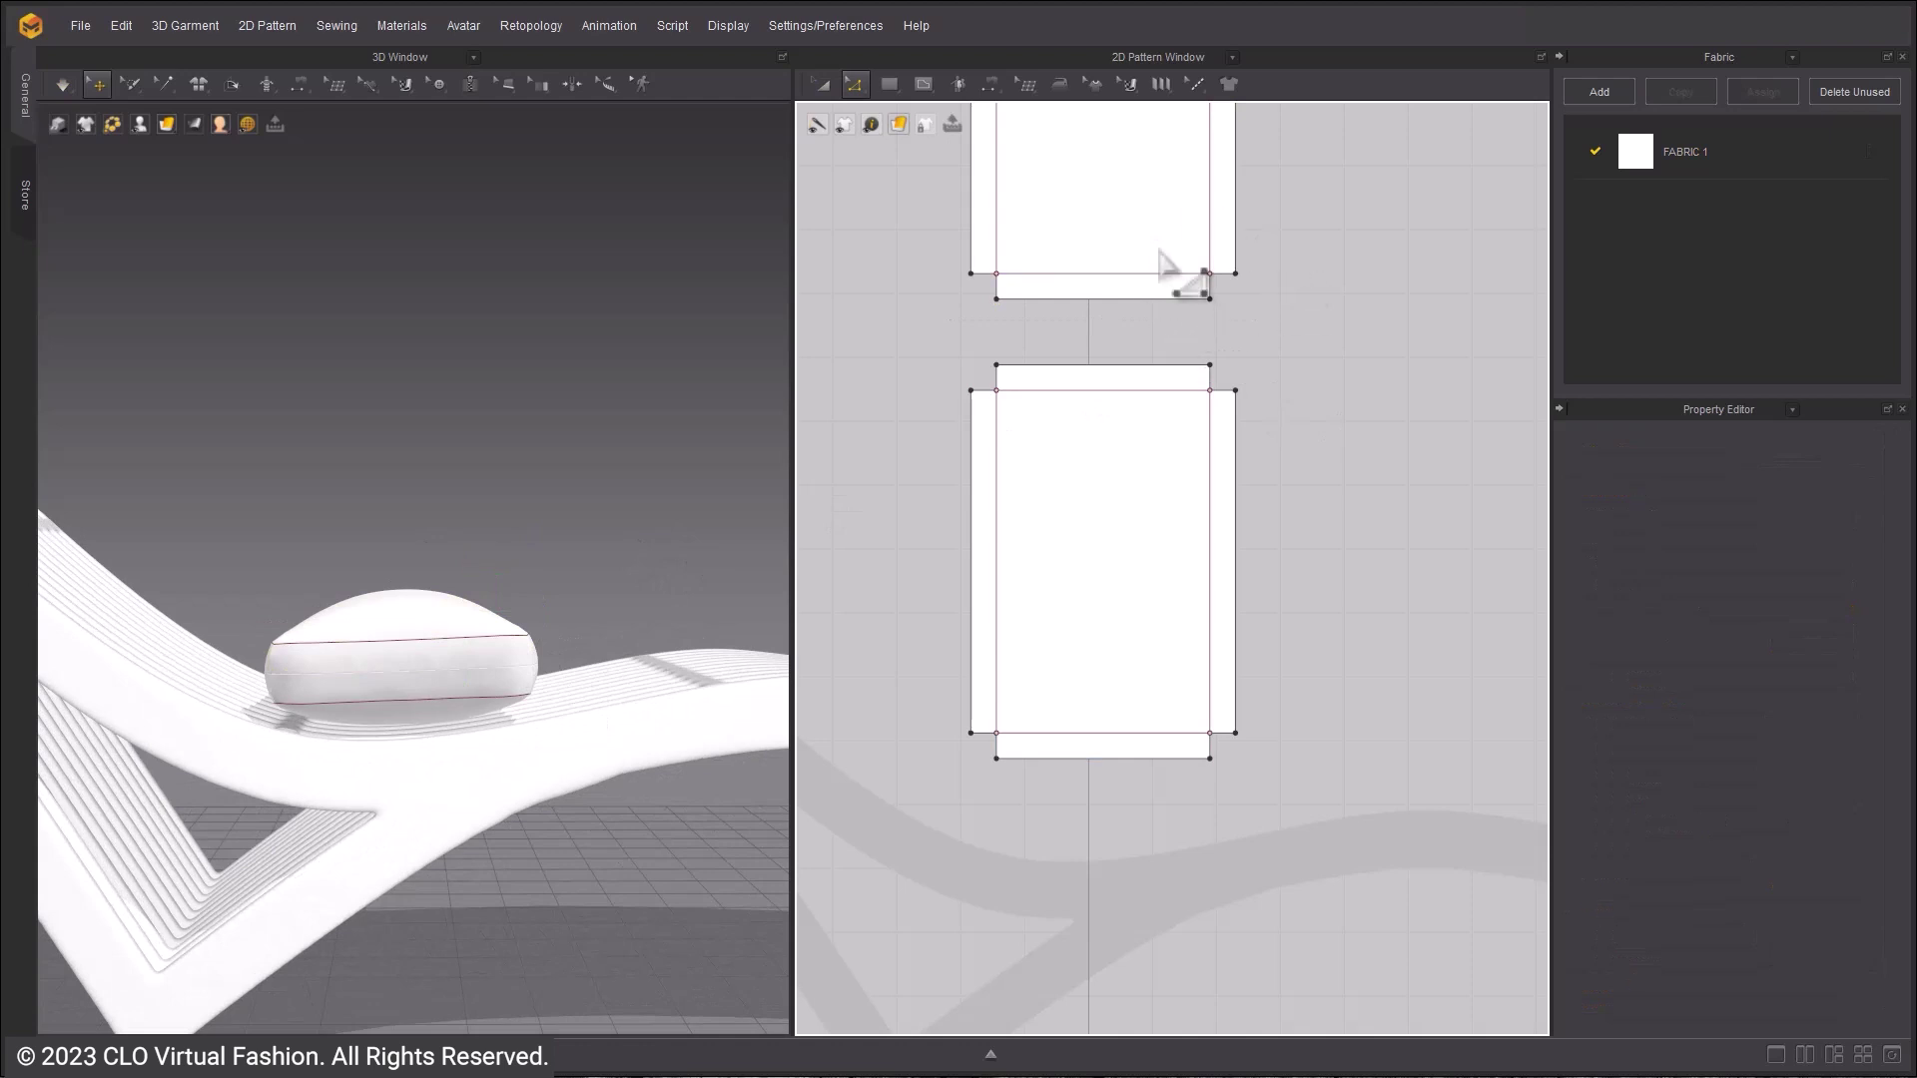
scroll(1185, 536, down, 3)
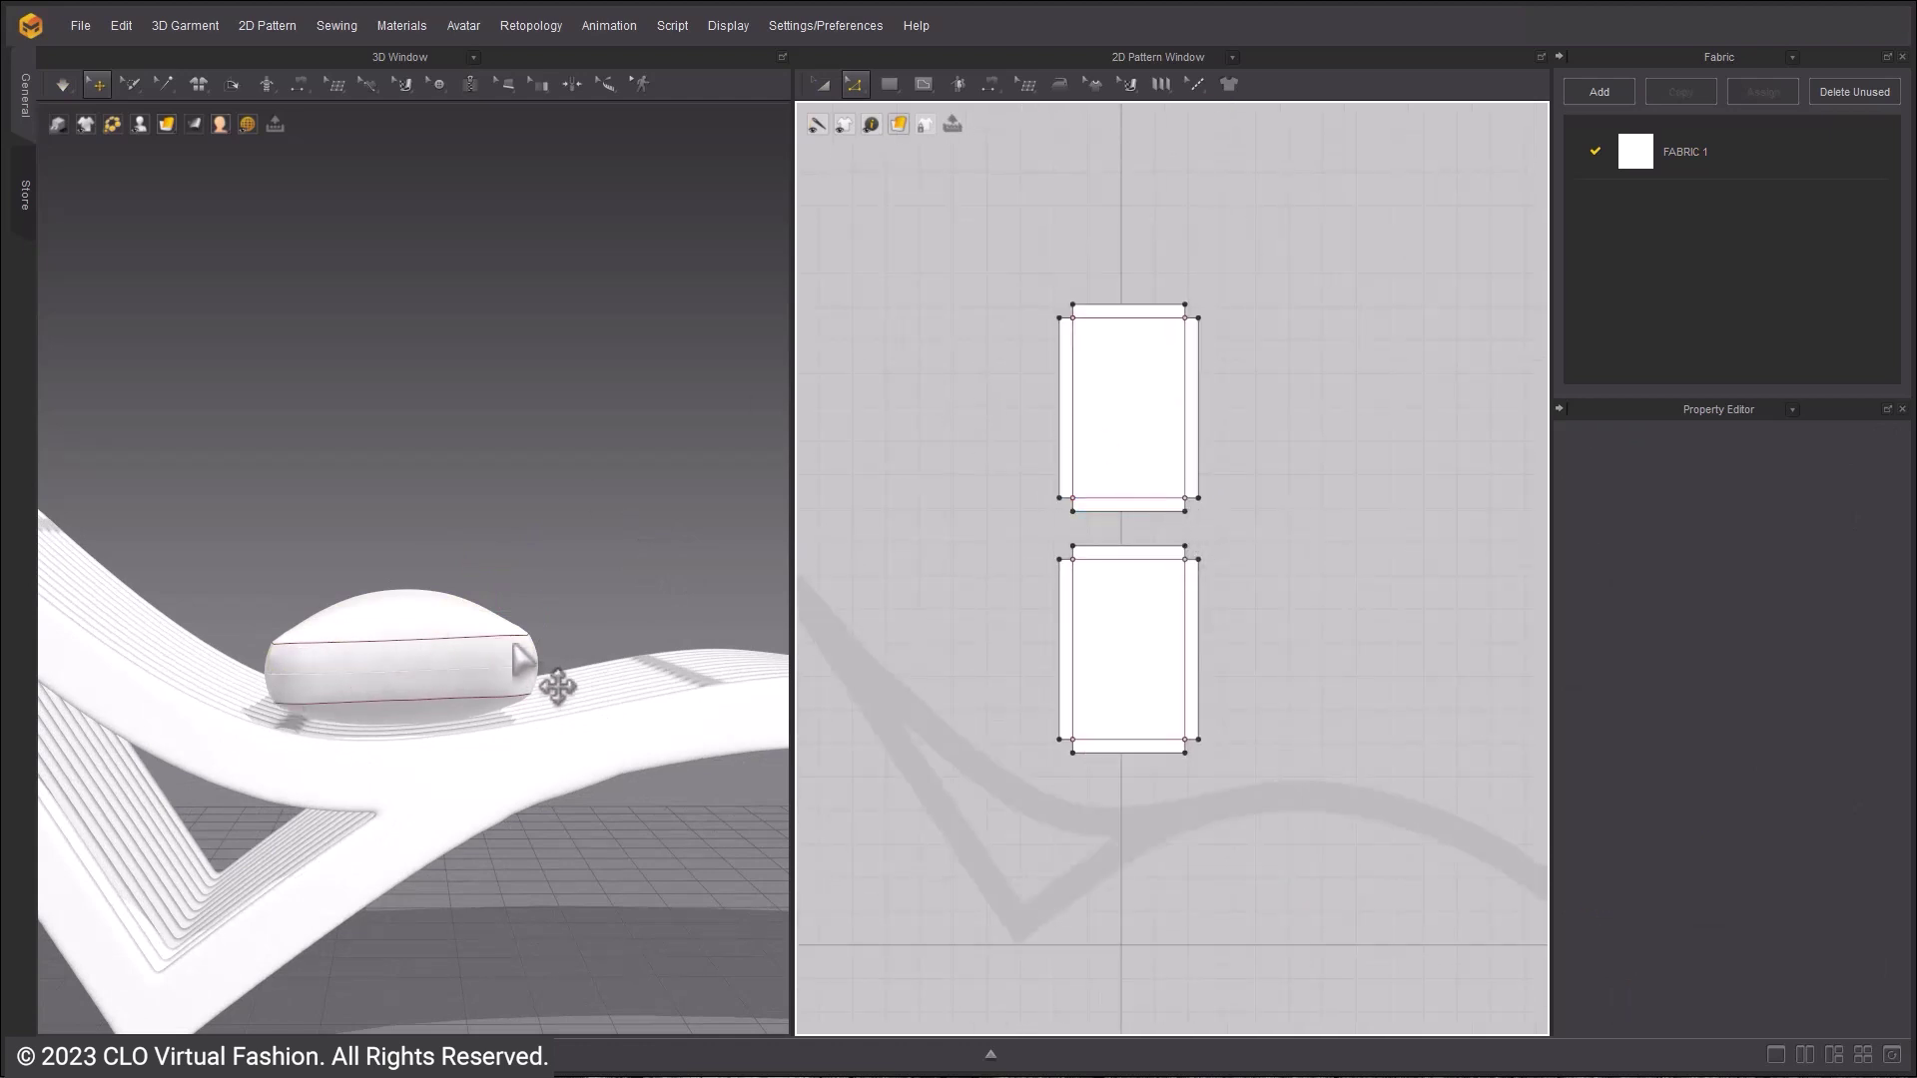
right_click(1240, 424)
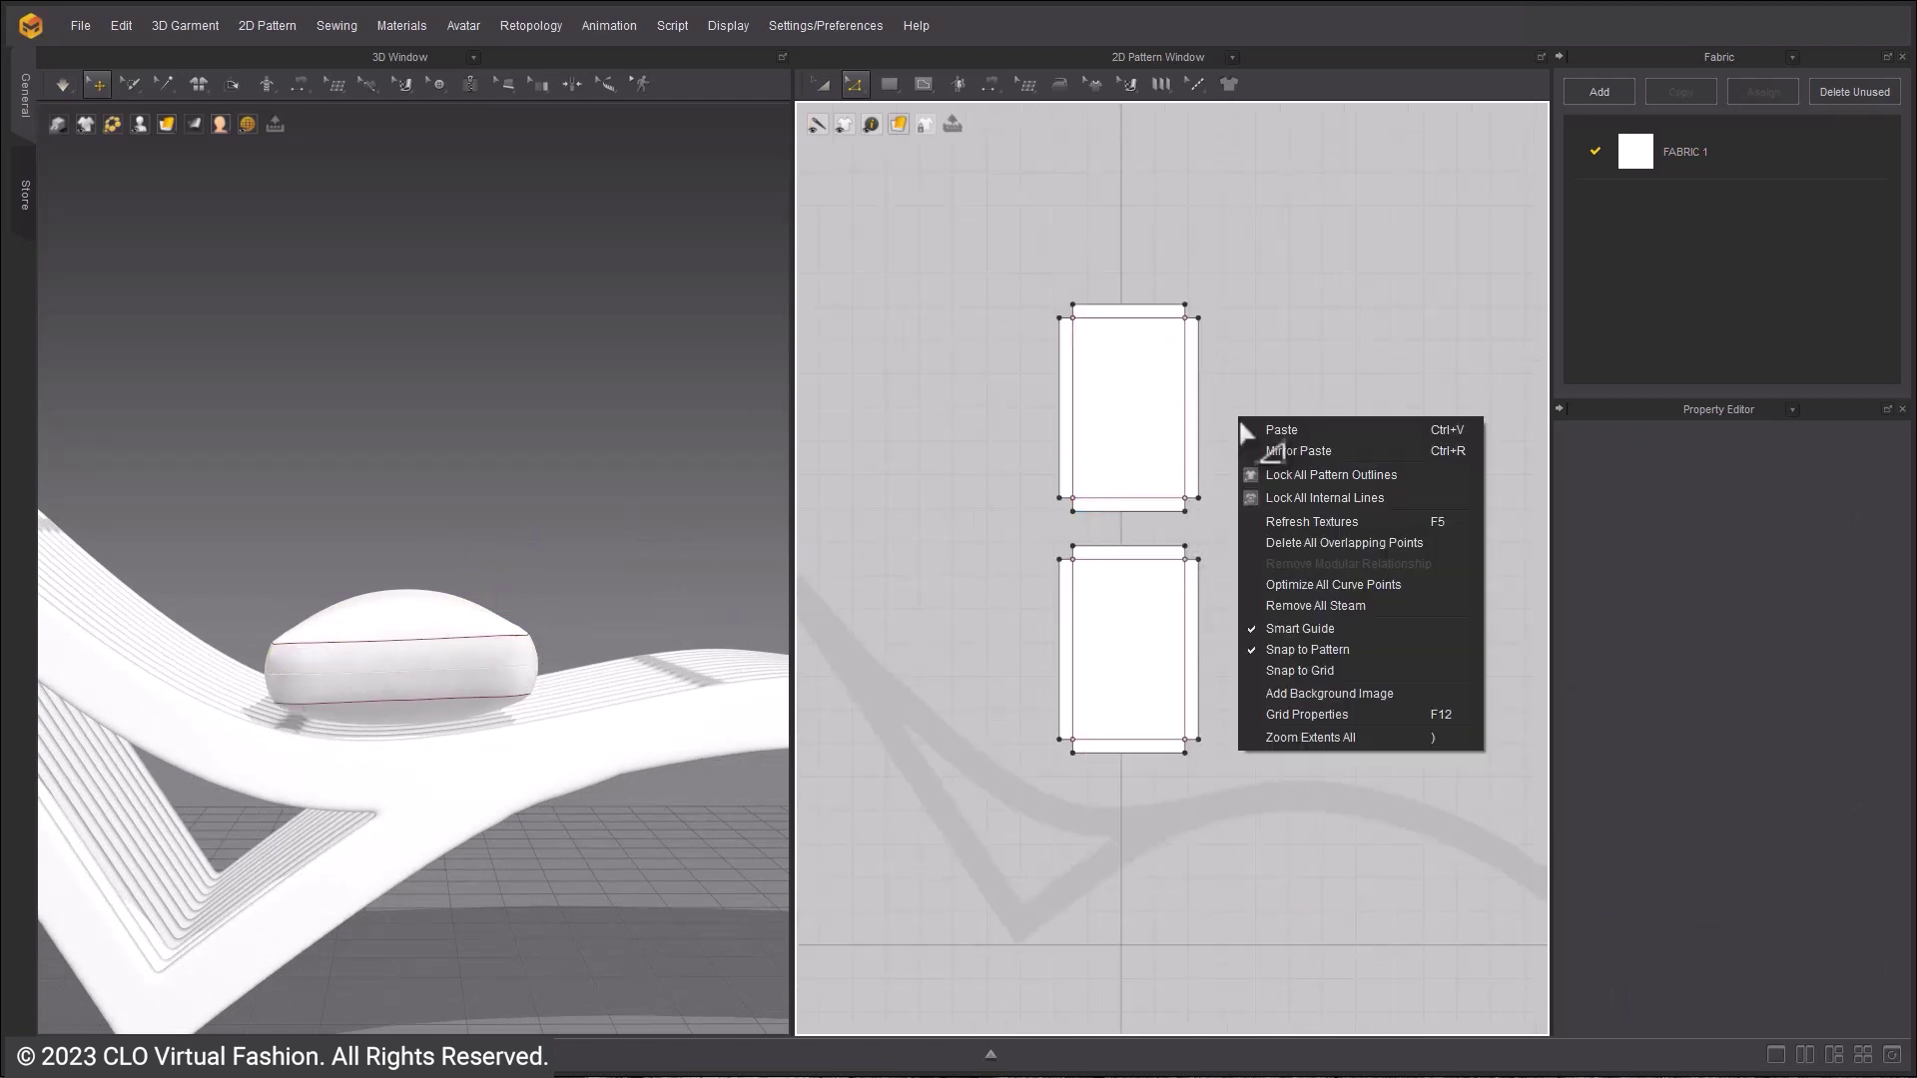
click(1332, 473)
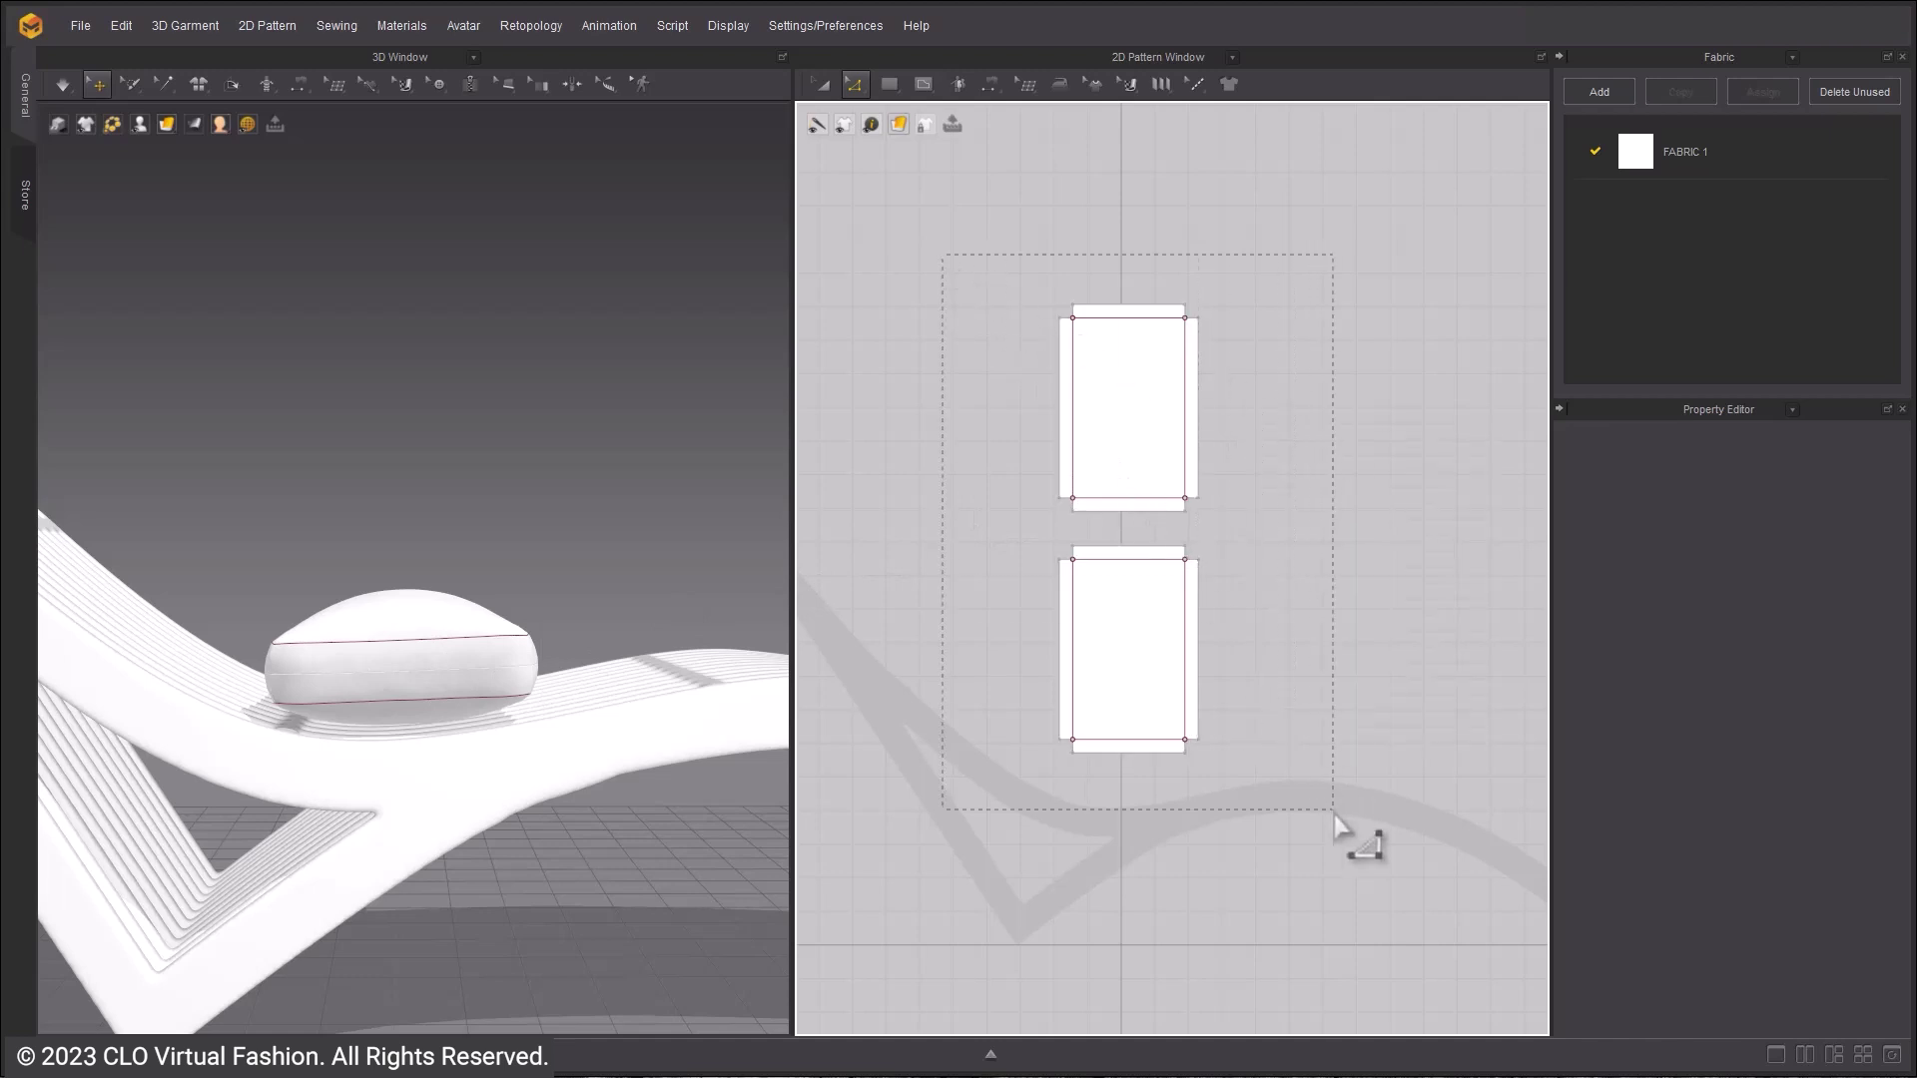
- Select the internal lines of both cushion patterns and lower their fold angle to crease the cushion edges
drag(1432, 807, 1438, 811)
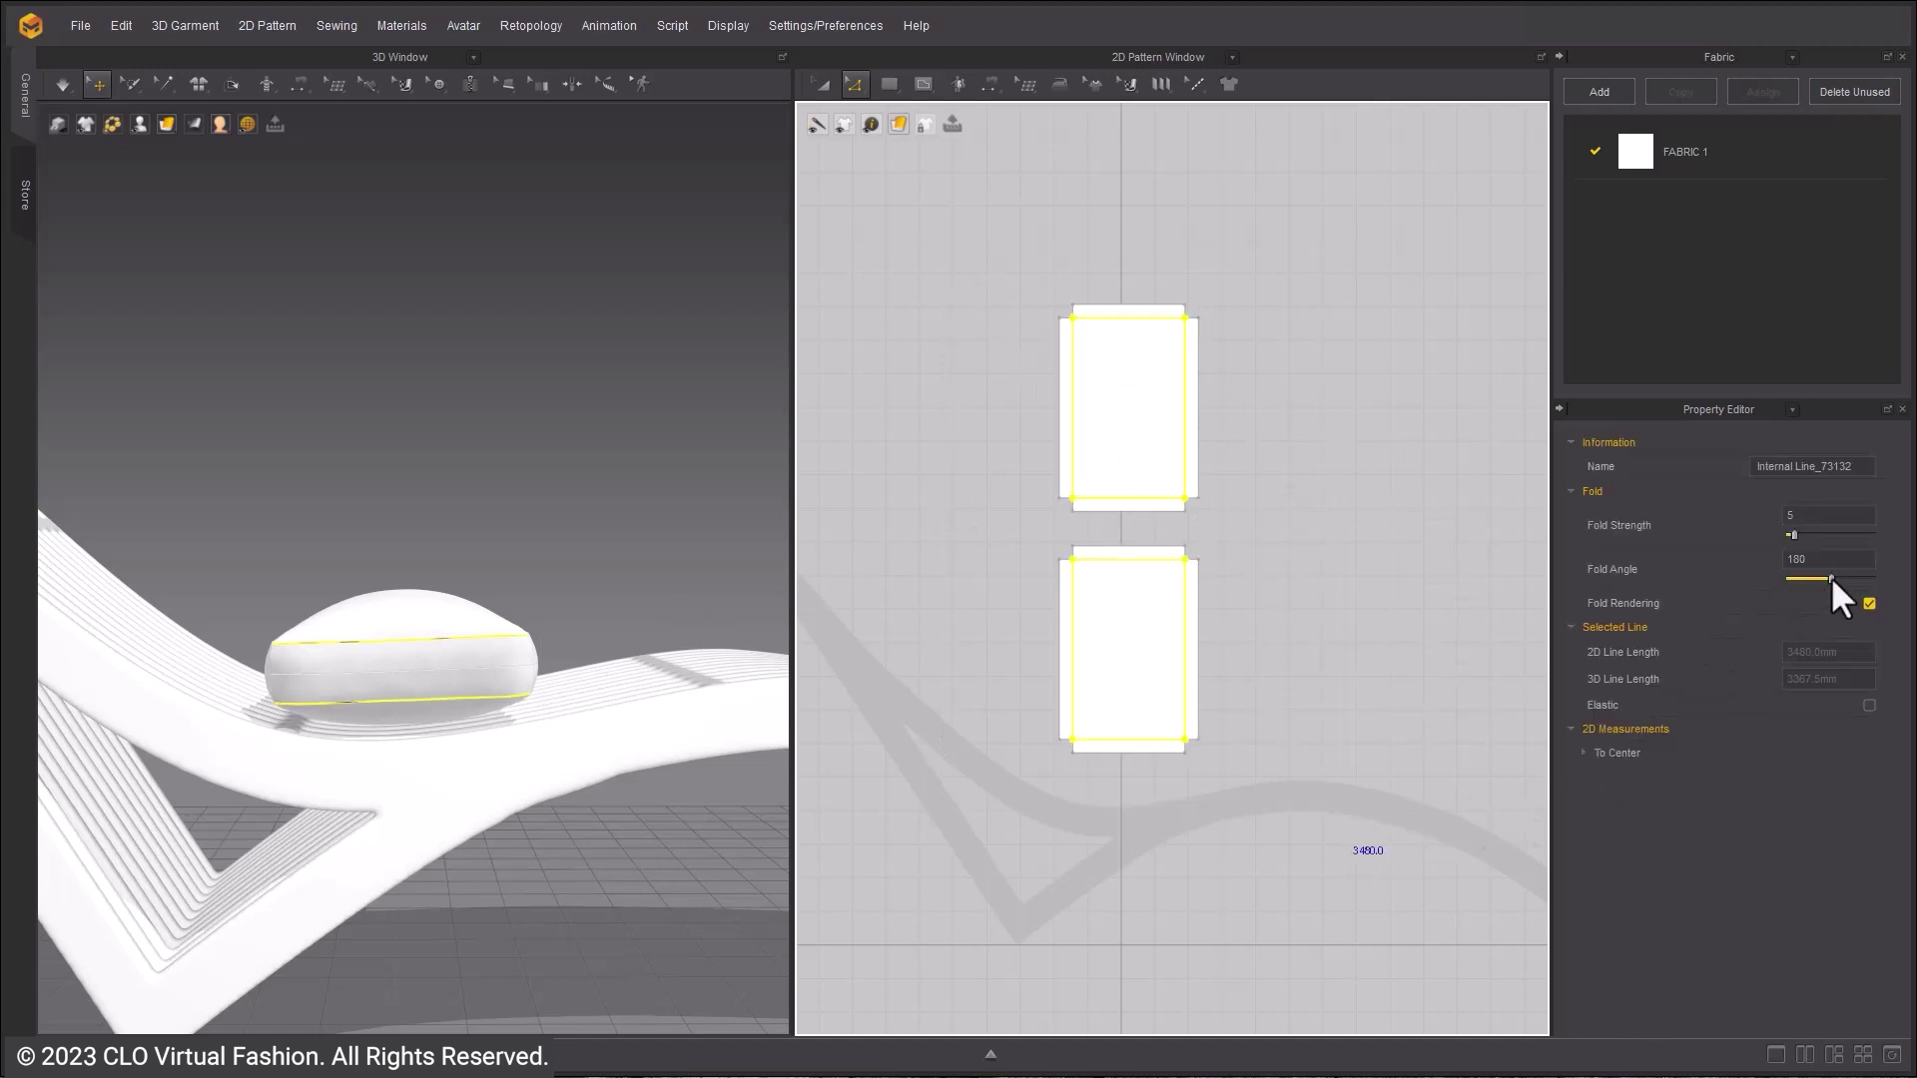
drag(1831, 578, 1820, 577)
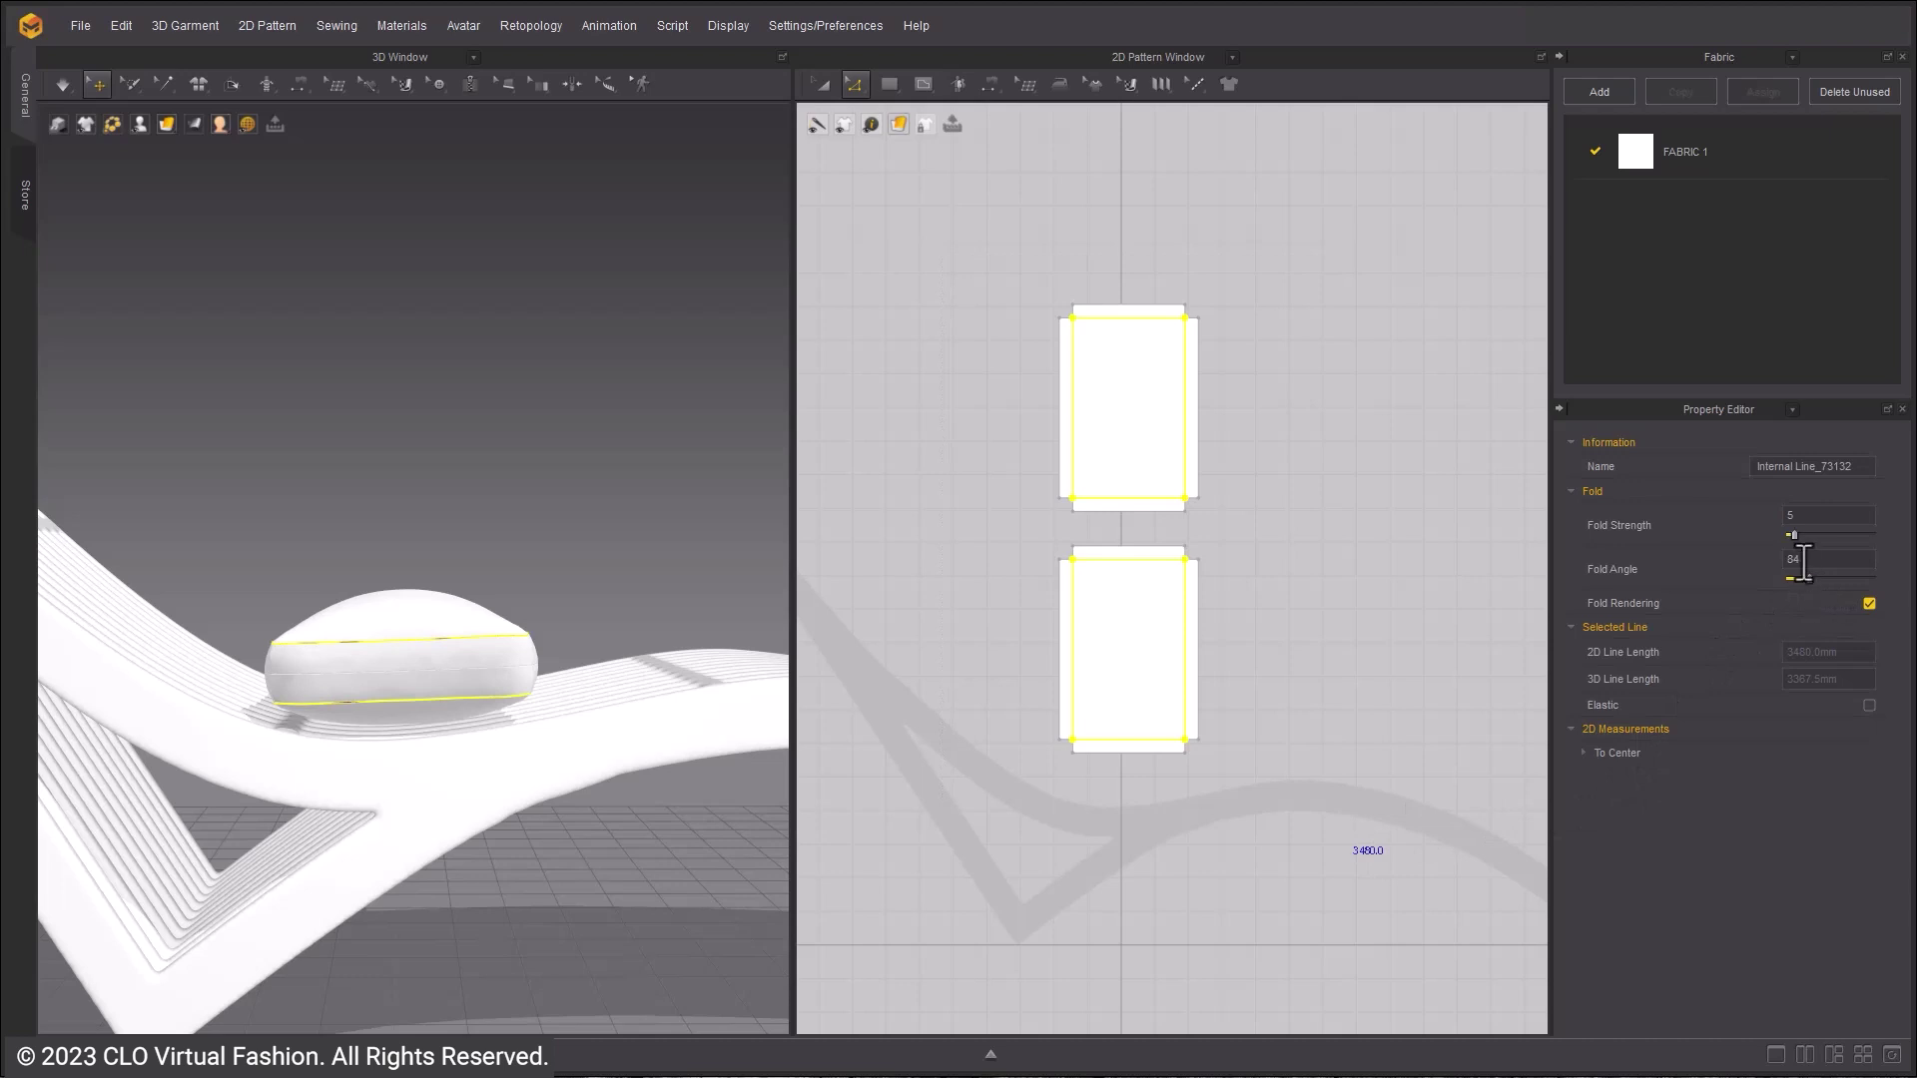
double_click(1796, 559)
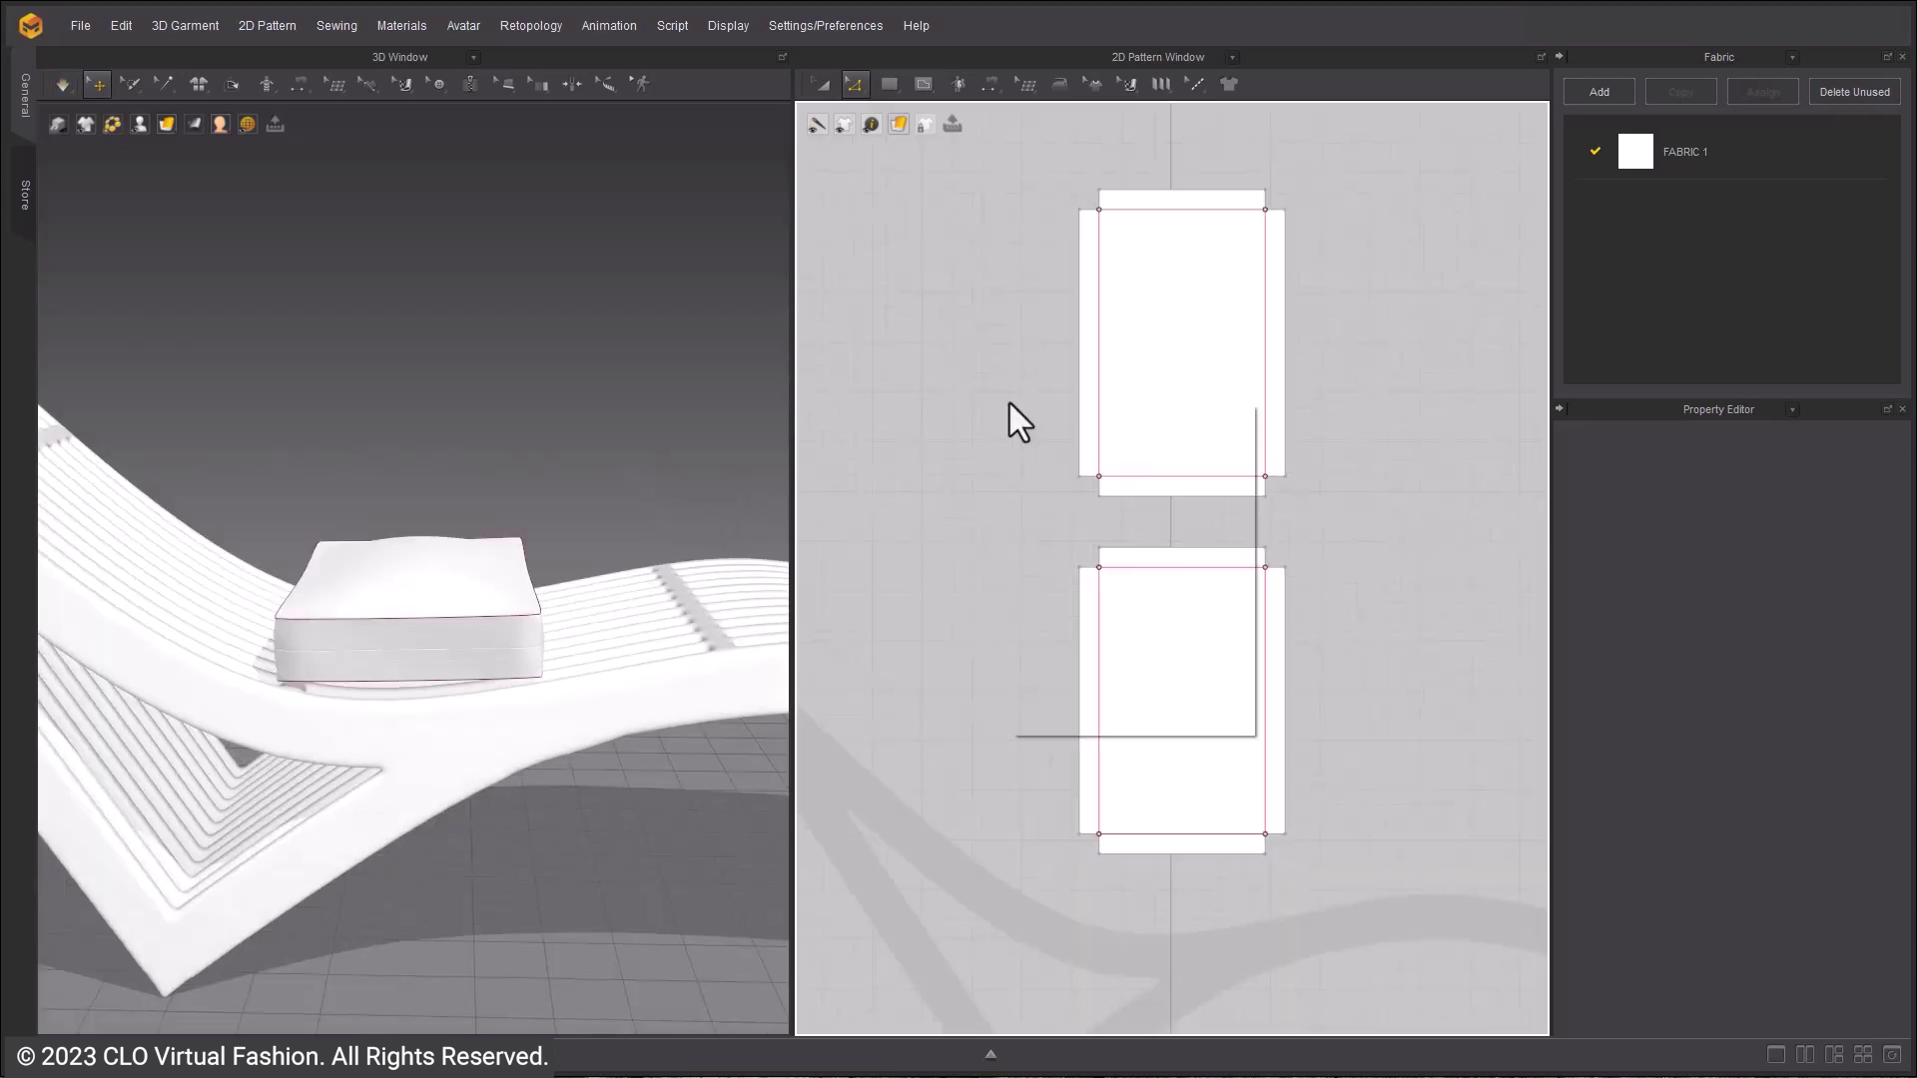
- Draw a narrow rectangular strip about 335 mm wide along the upper pattern's top edge and move it slightly above the pattern
click(1123, 436)
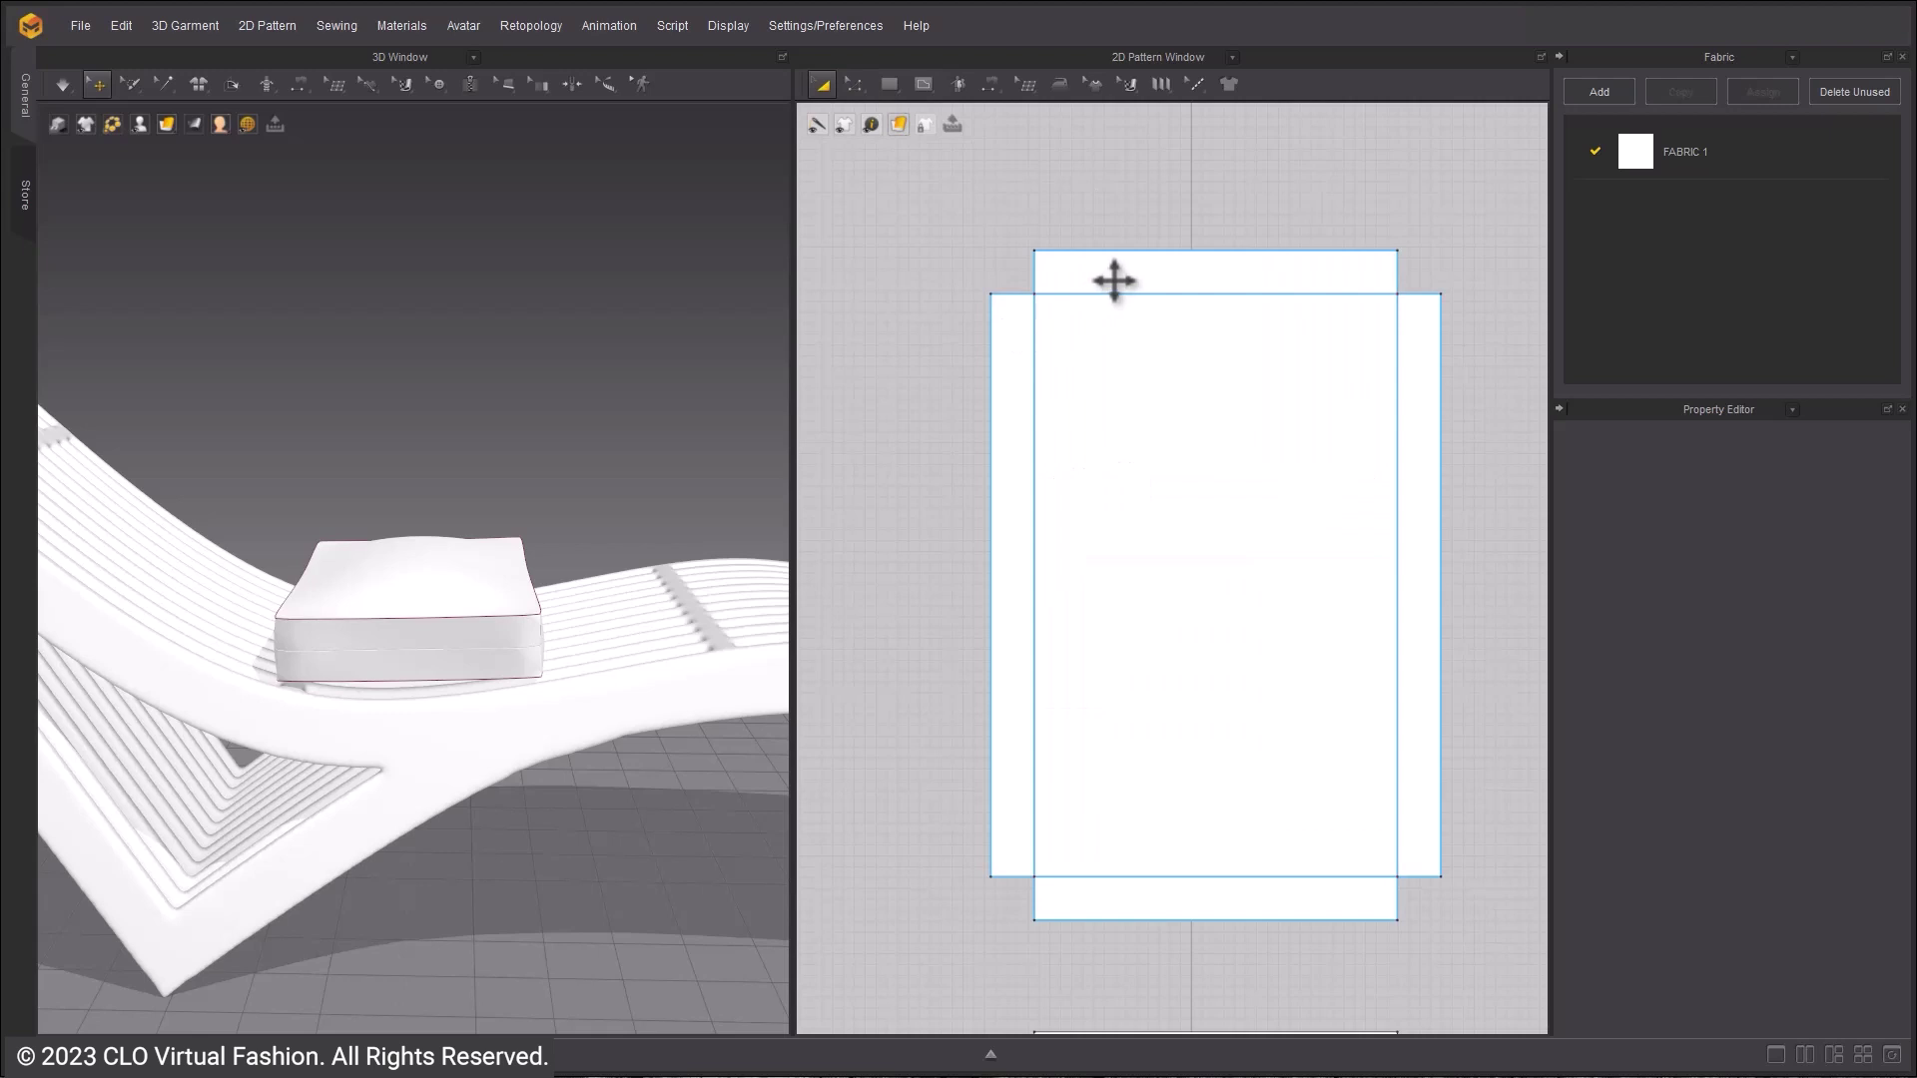
click(889, 84)
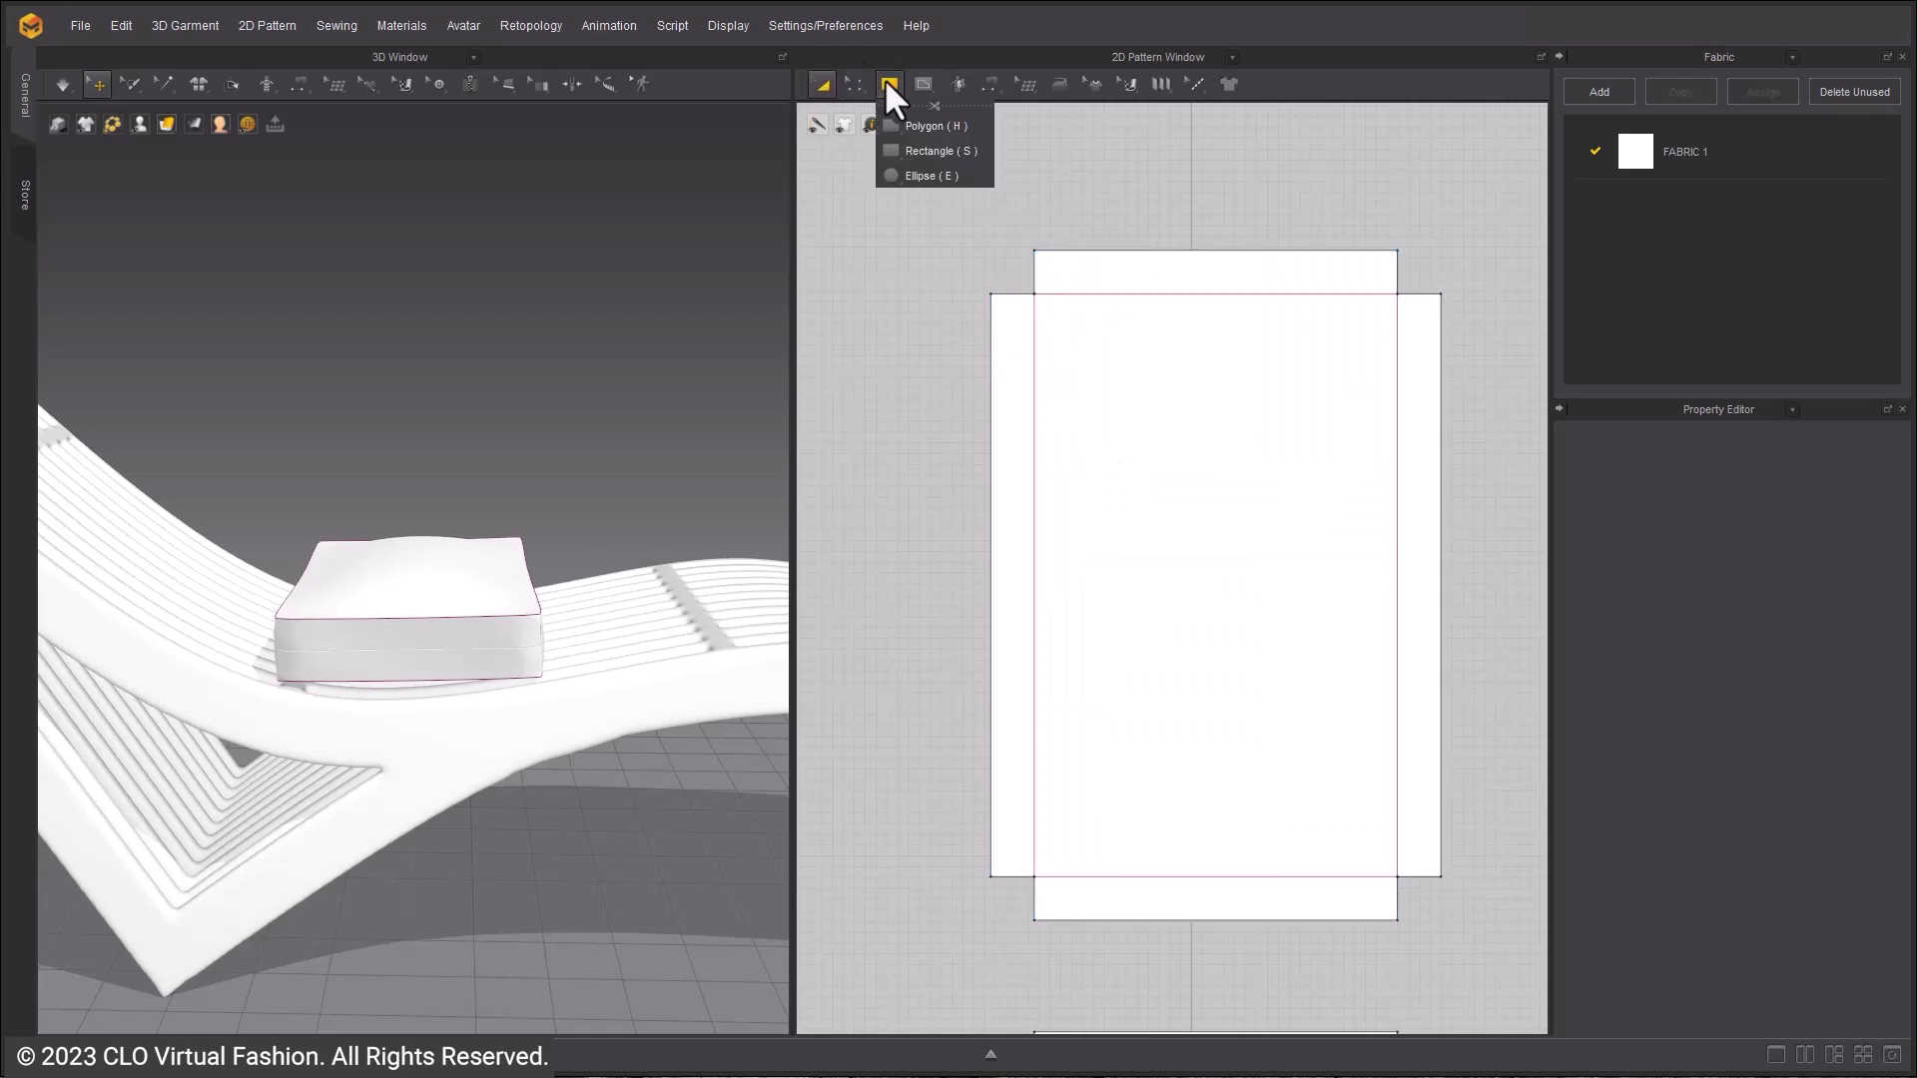
click(923, 120)
drag(1033, 250, 1399, 219)
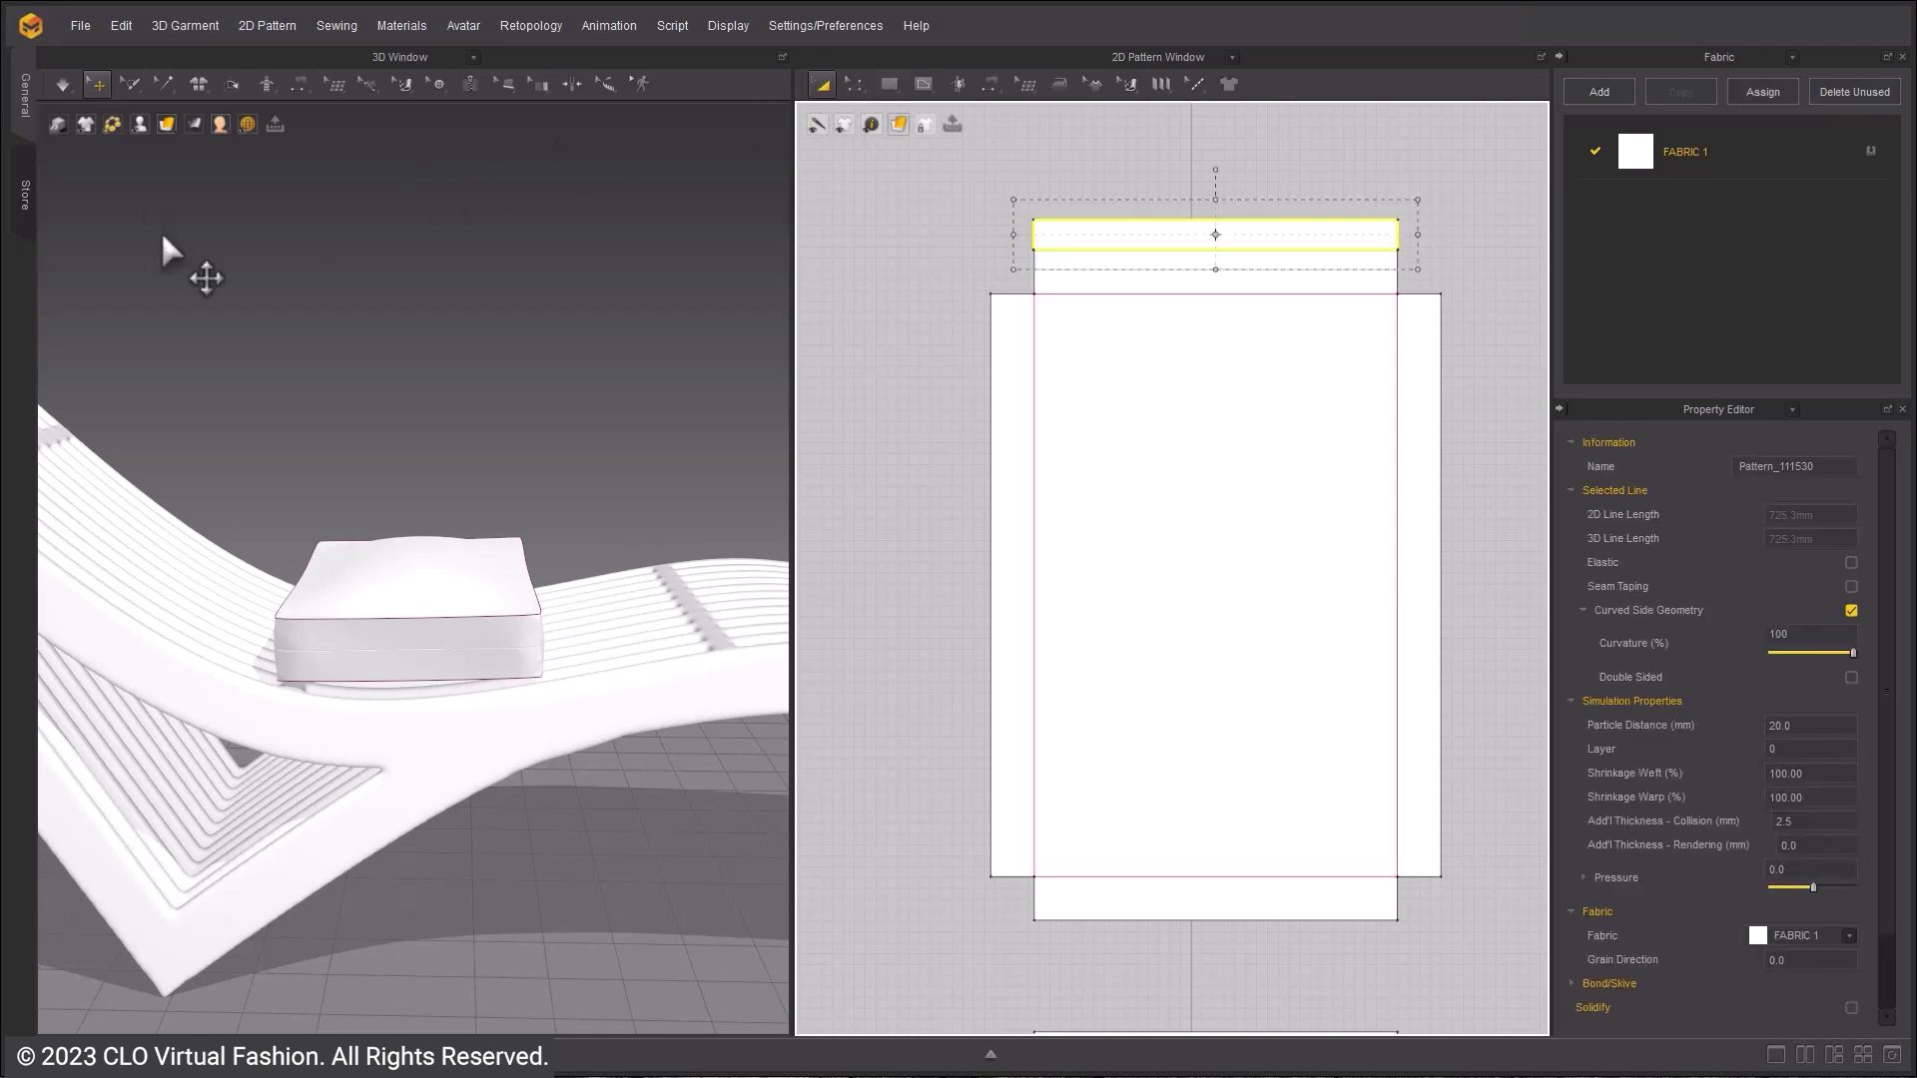
drag(1176, 223, 1173, 201)
- Sew the strip's lower edge to the top edge of the upper pattern with Segment Sewing
click(990, 85)
click(1044, 150)
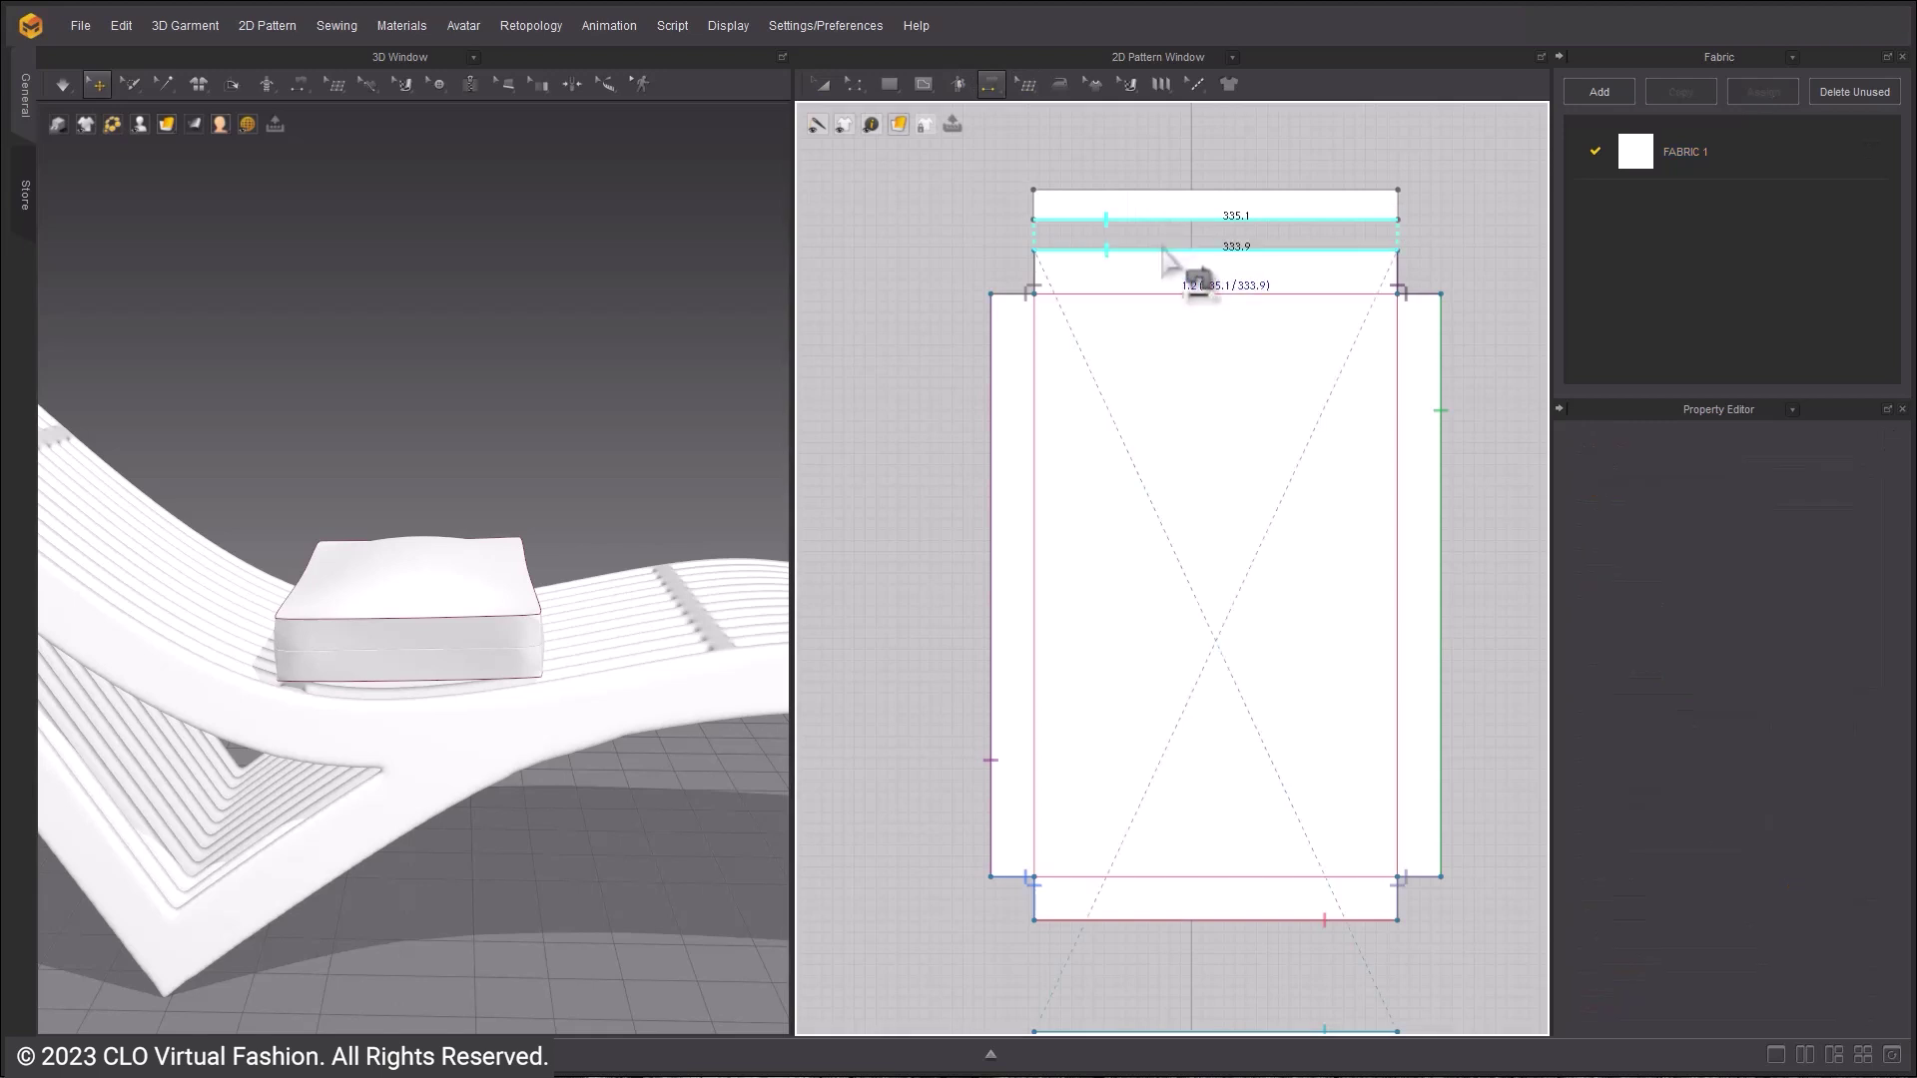
click(1166, 252)
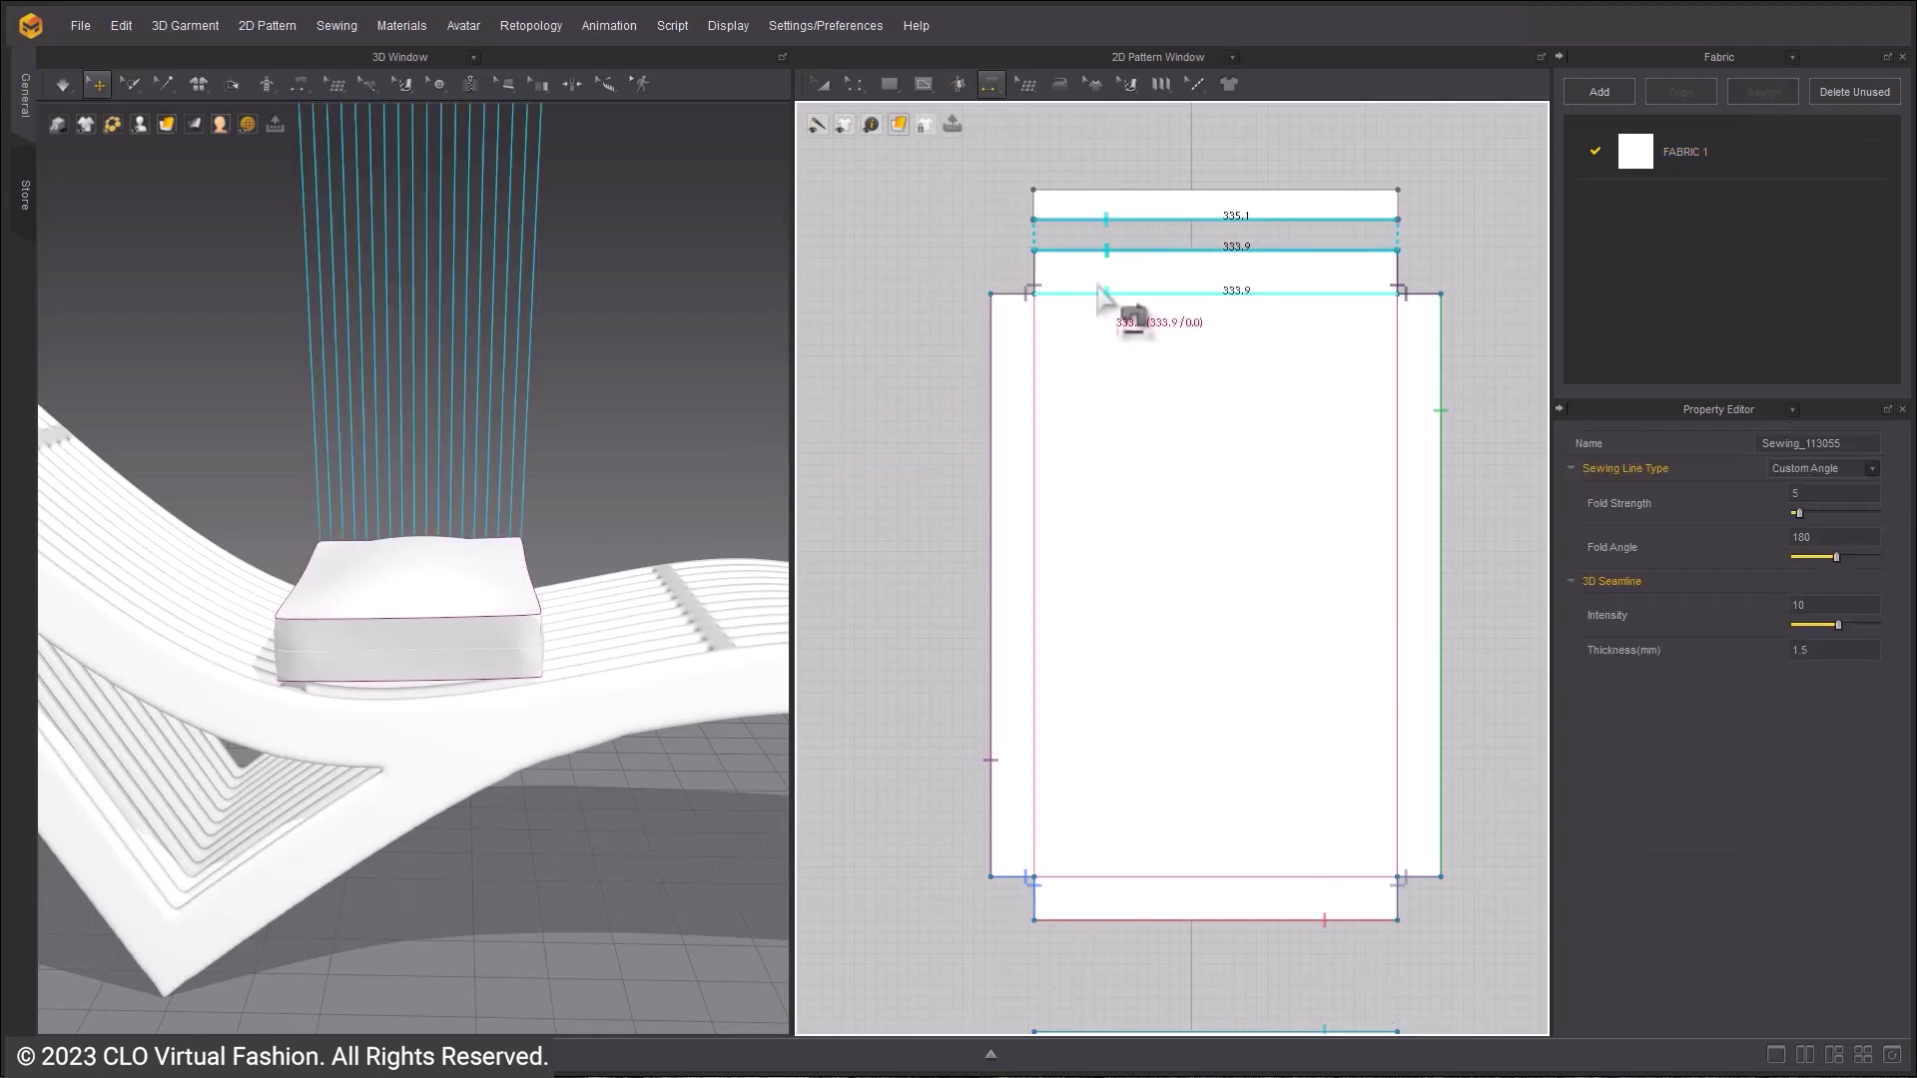
- Copy the narrow strip and paste the copy just below the bottom flap of the upper pattern
key(a)
click(1140, 200)
right_click(1141, 197)
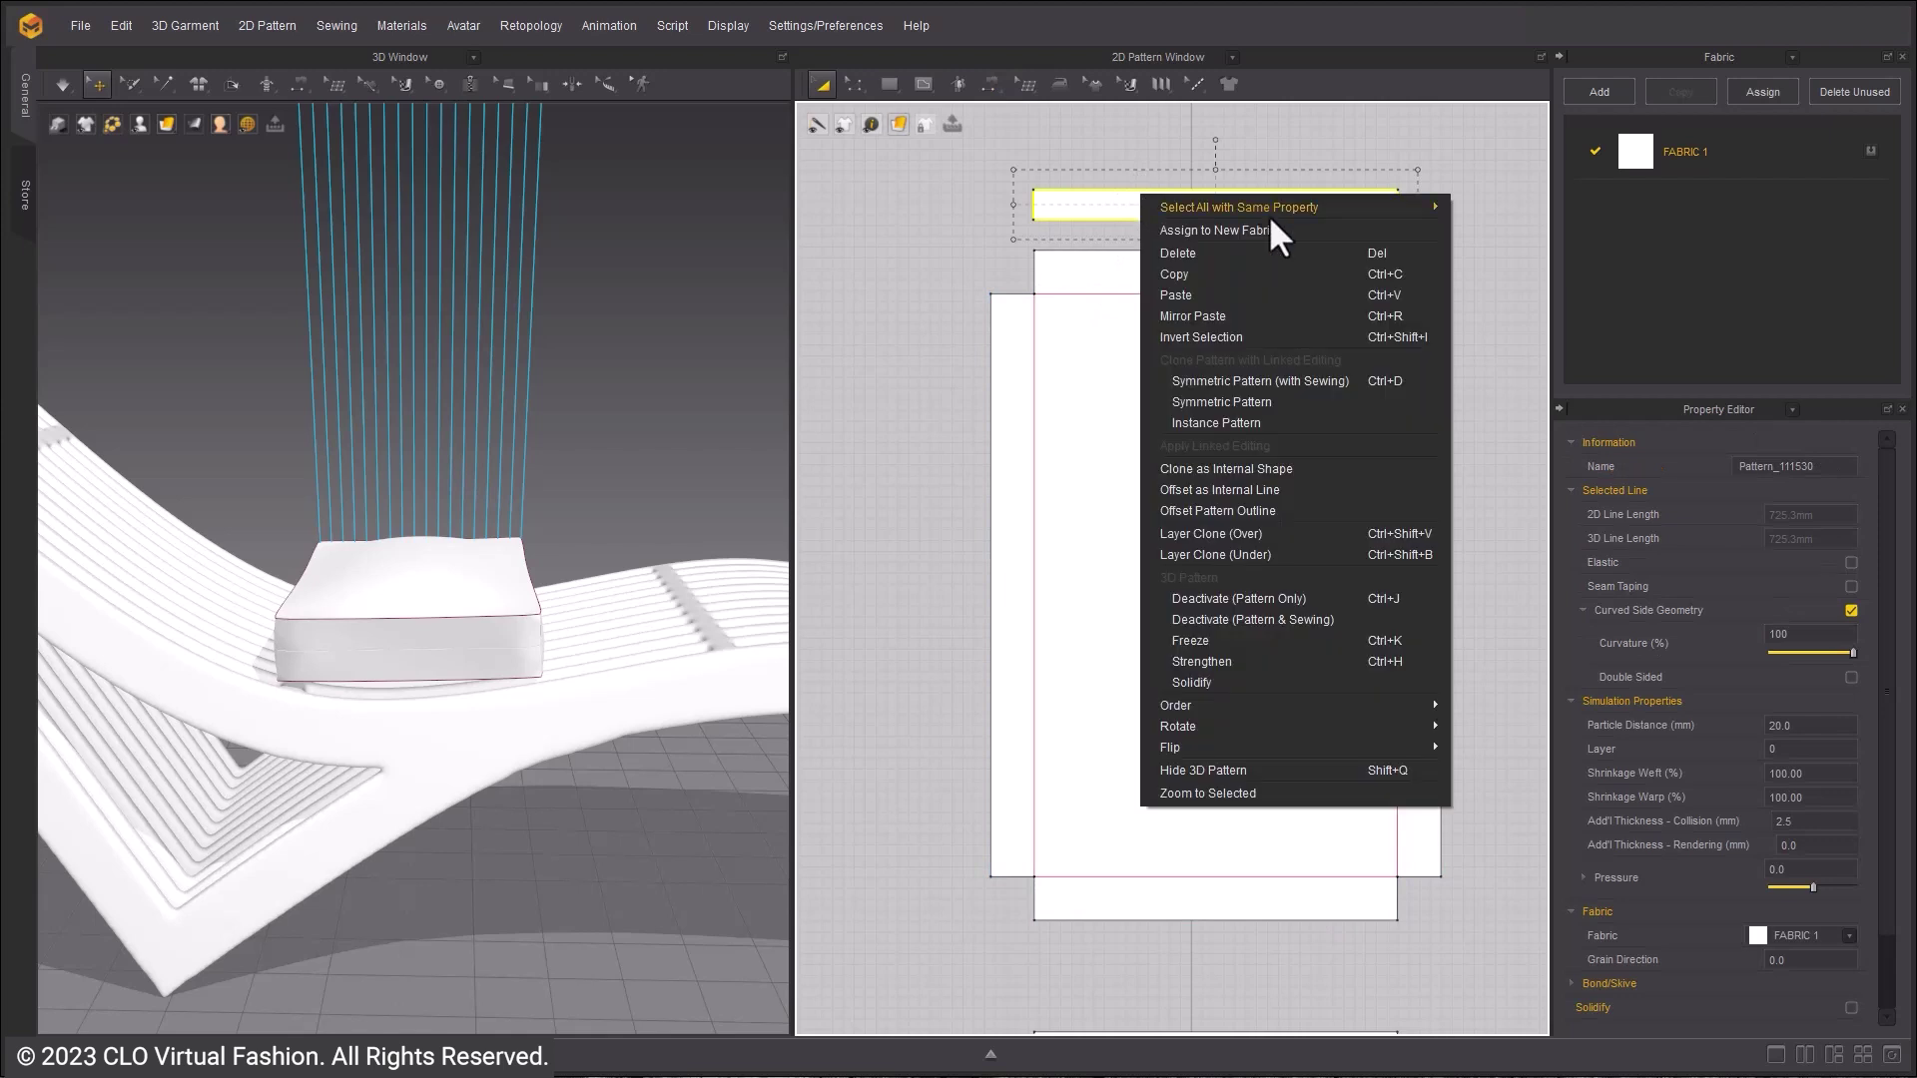
click(1270, 287)
right_click(1163, 993)
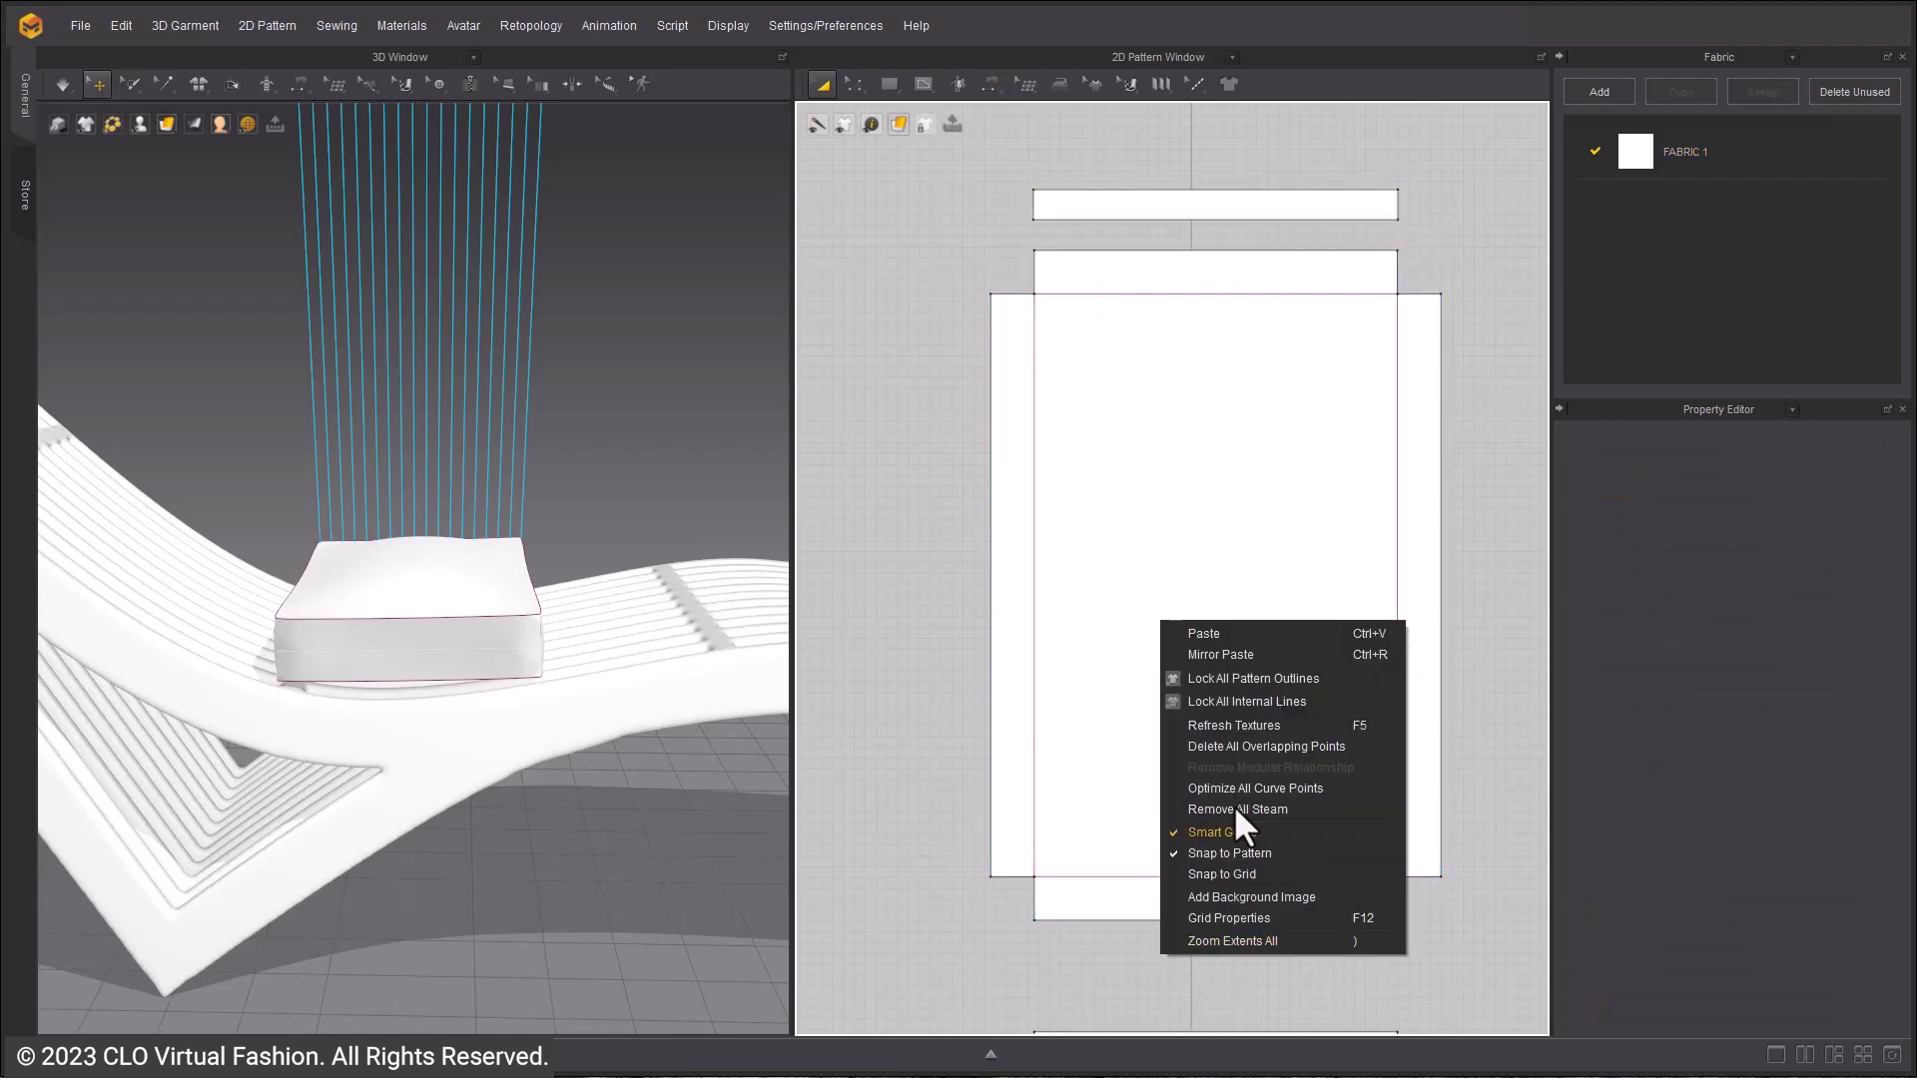
click(1277, 639)
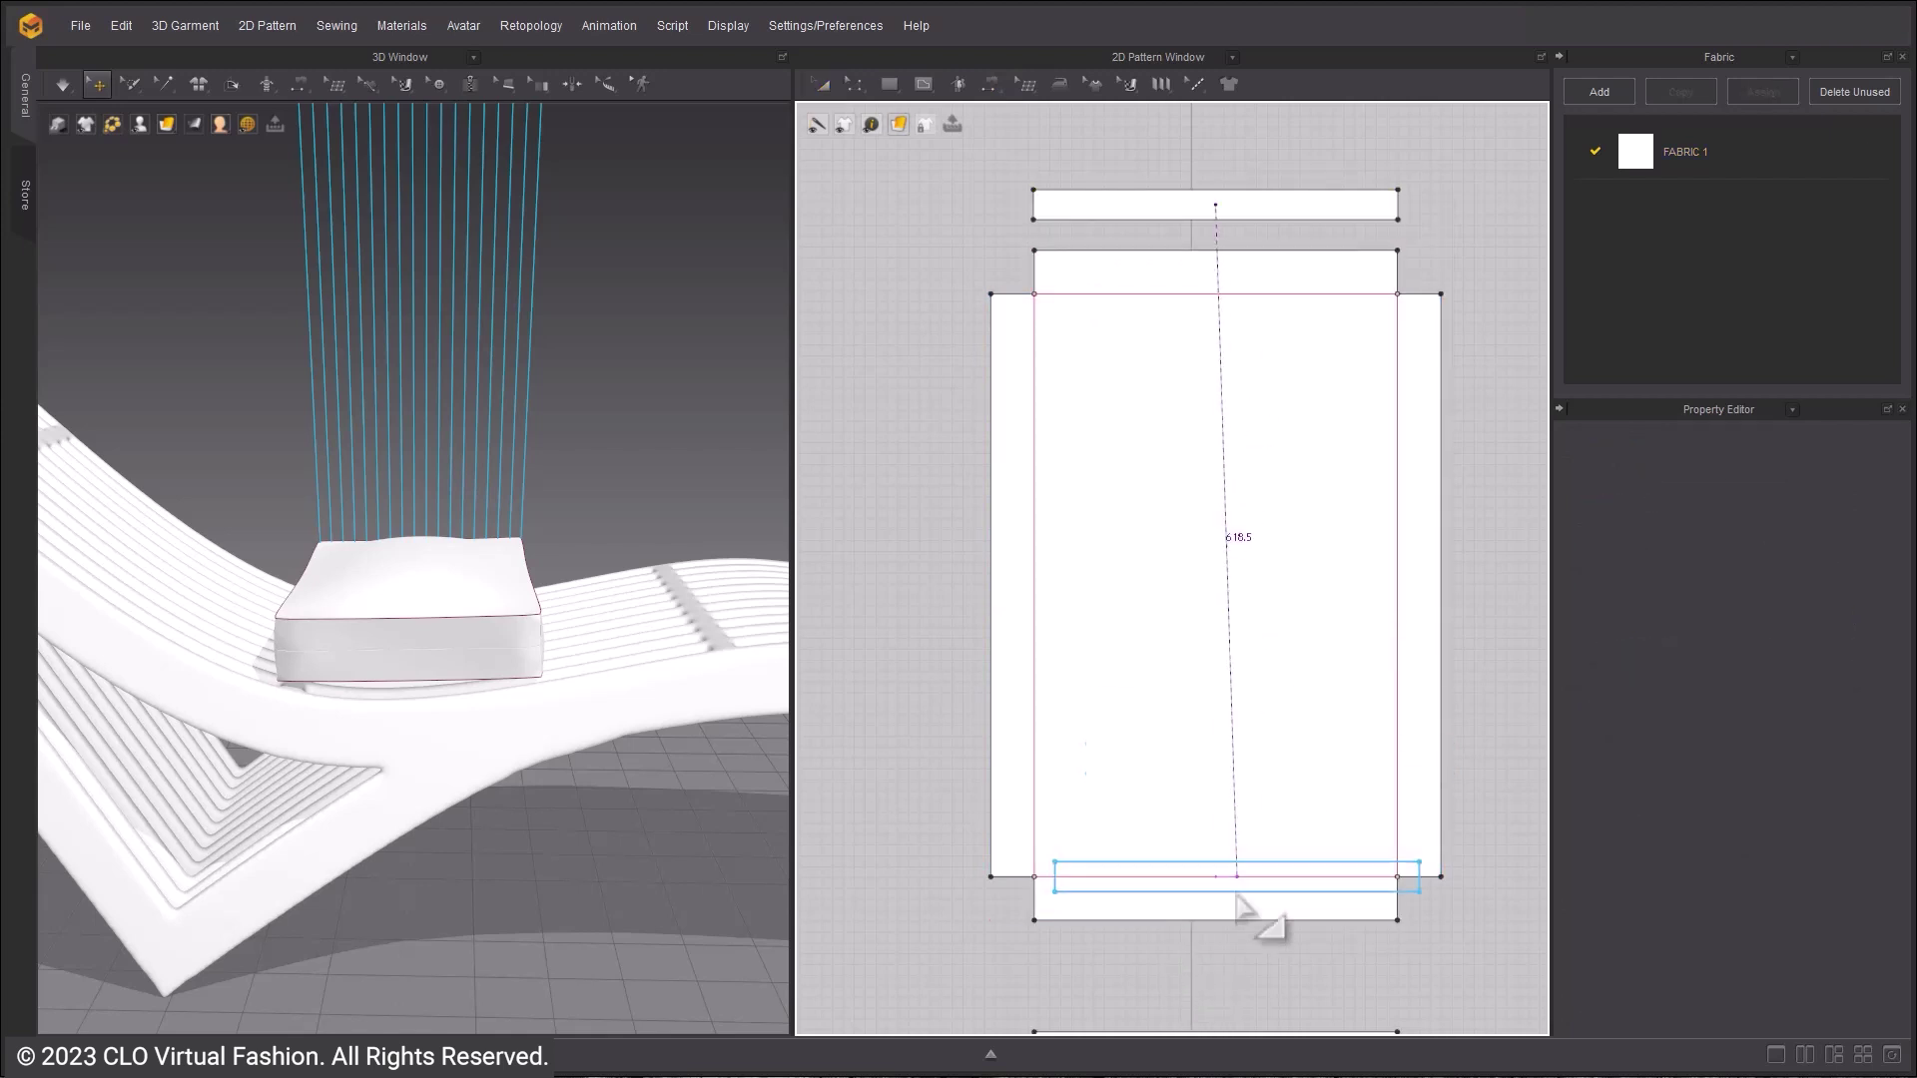
click(1219, 984)
- Sew the bottom edge of the upper pattern to the upper edge of the pasted strip
click(994, 88)
click(1019, 147)
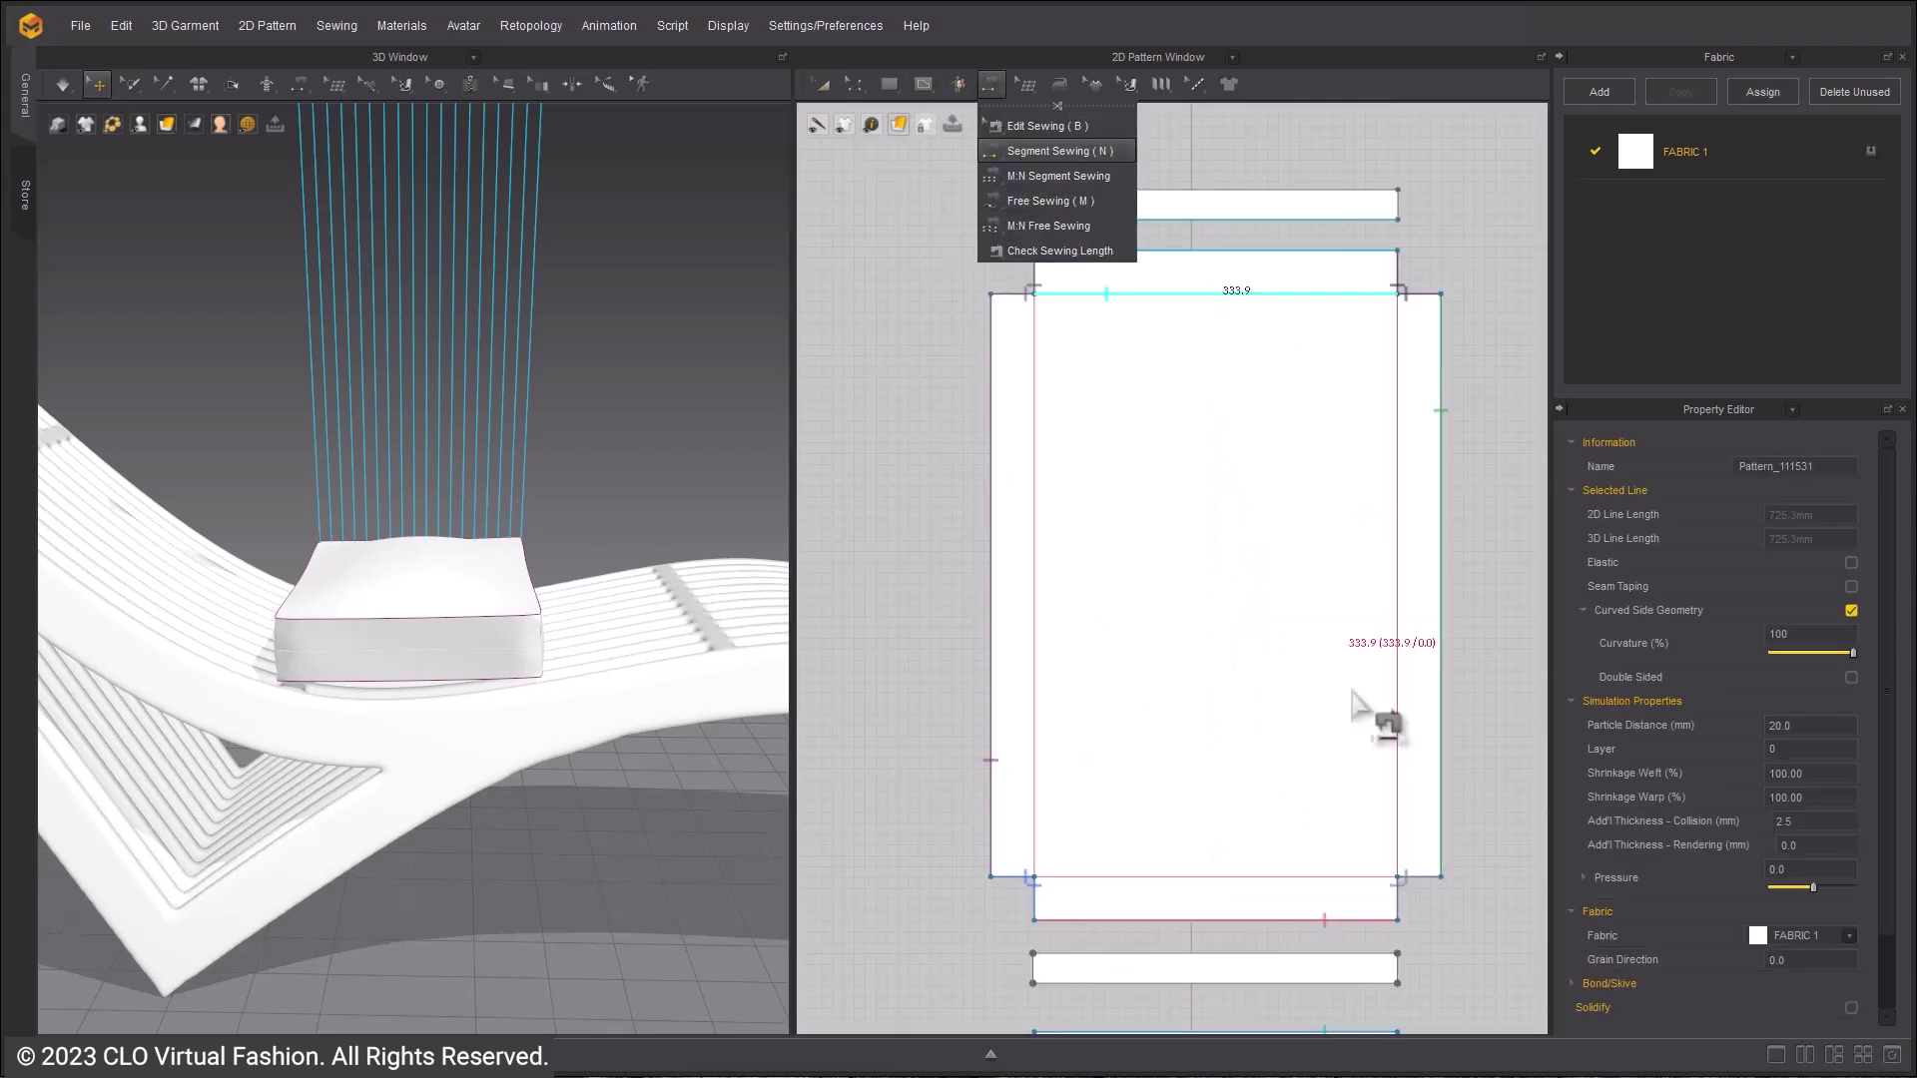
click(1329, 925)
click(1328, 954)
click(990, 689)
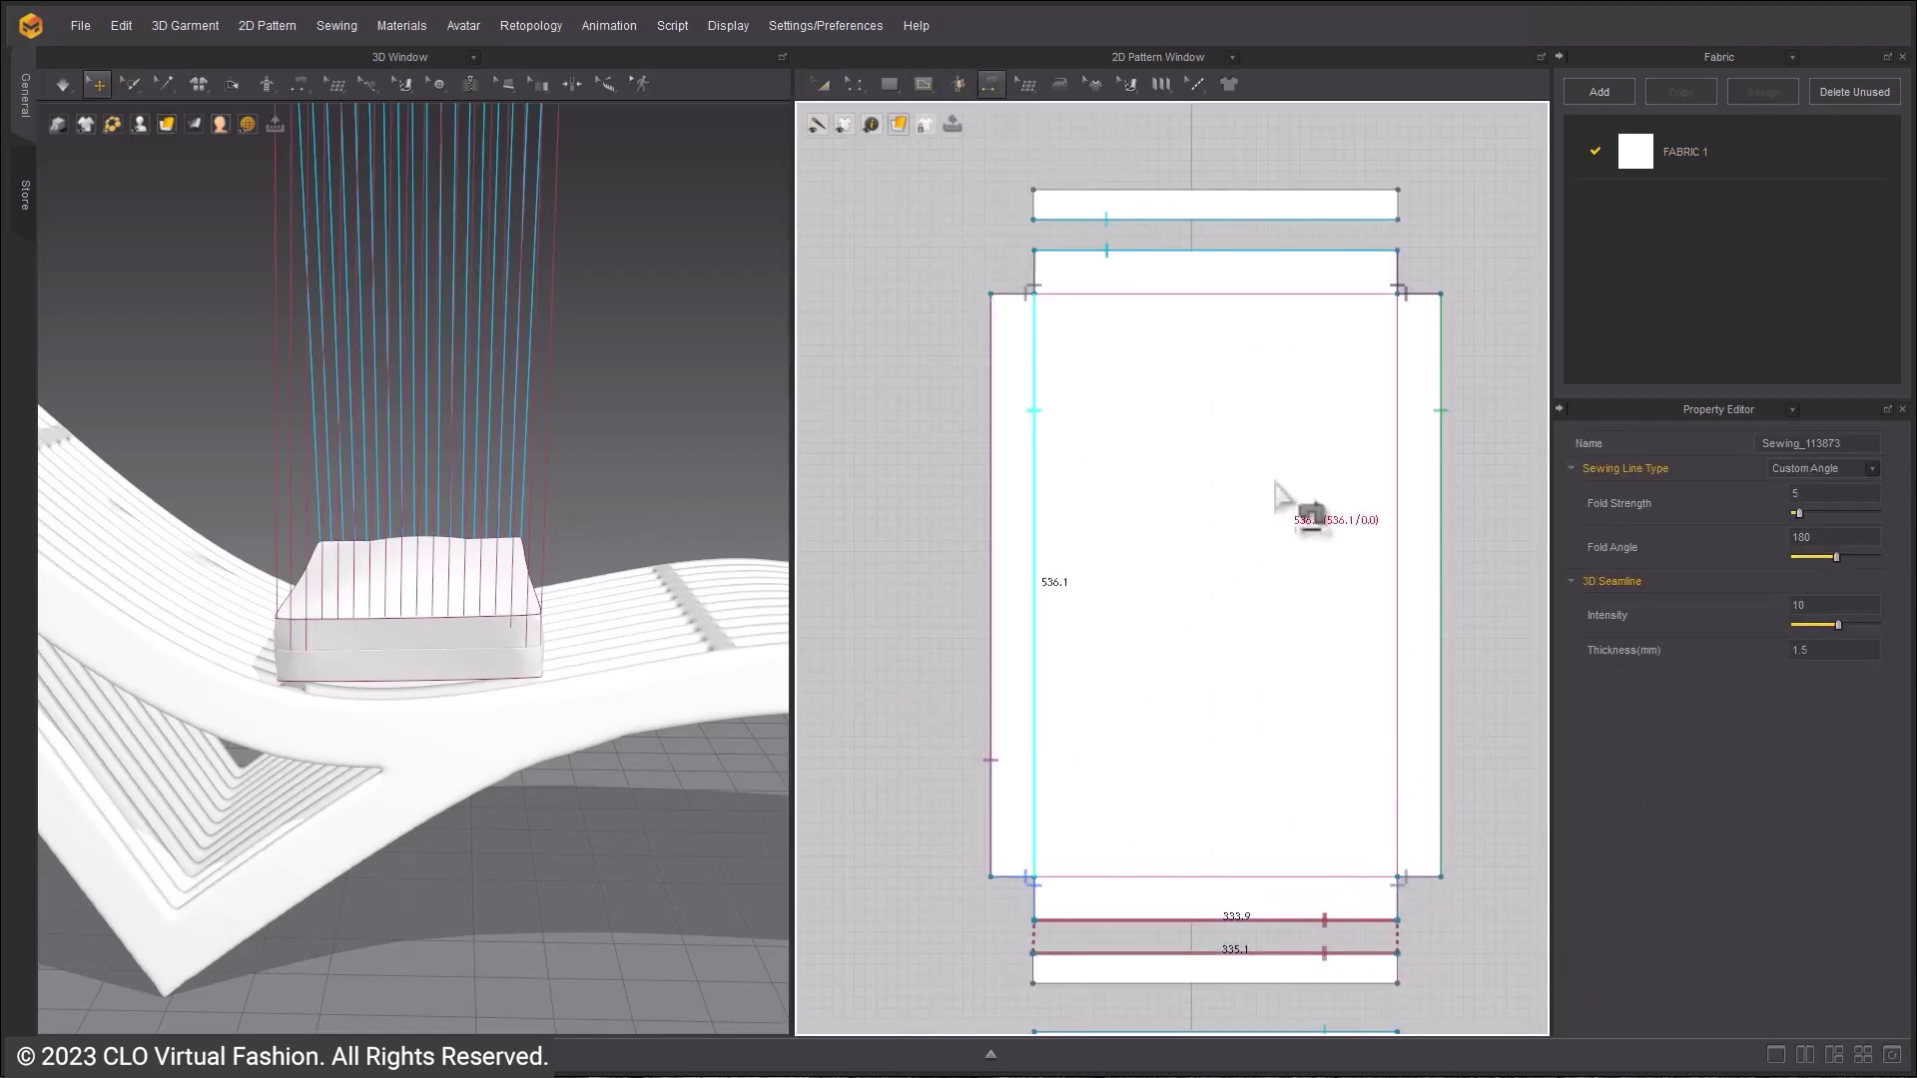
- Select both narrow strips in the 3D view and attach them to the cushion with Superimpose (Side)
right_drag(613, 381, 367, 504)
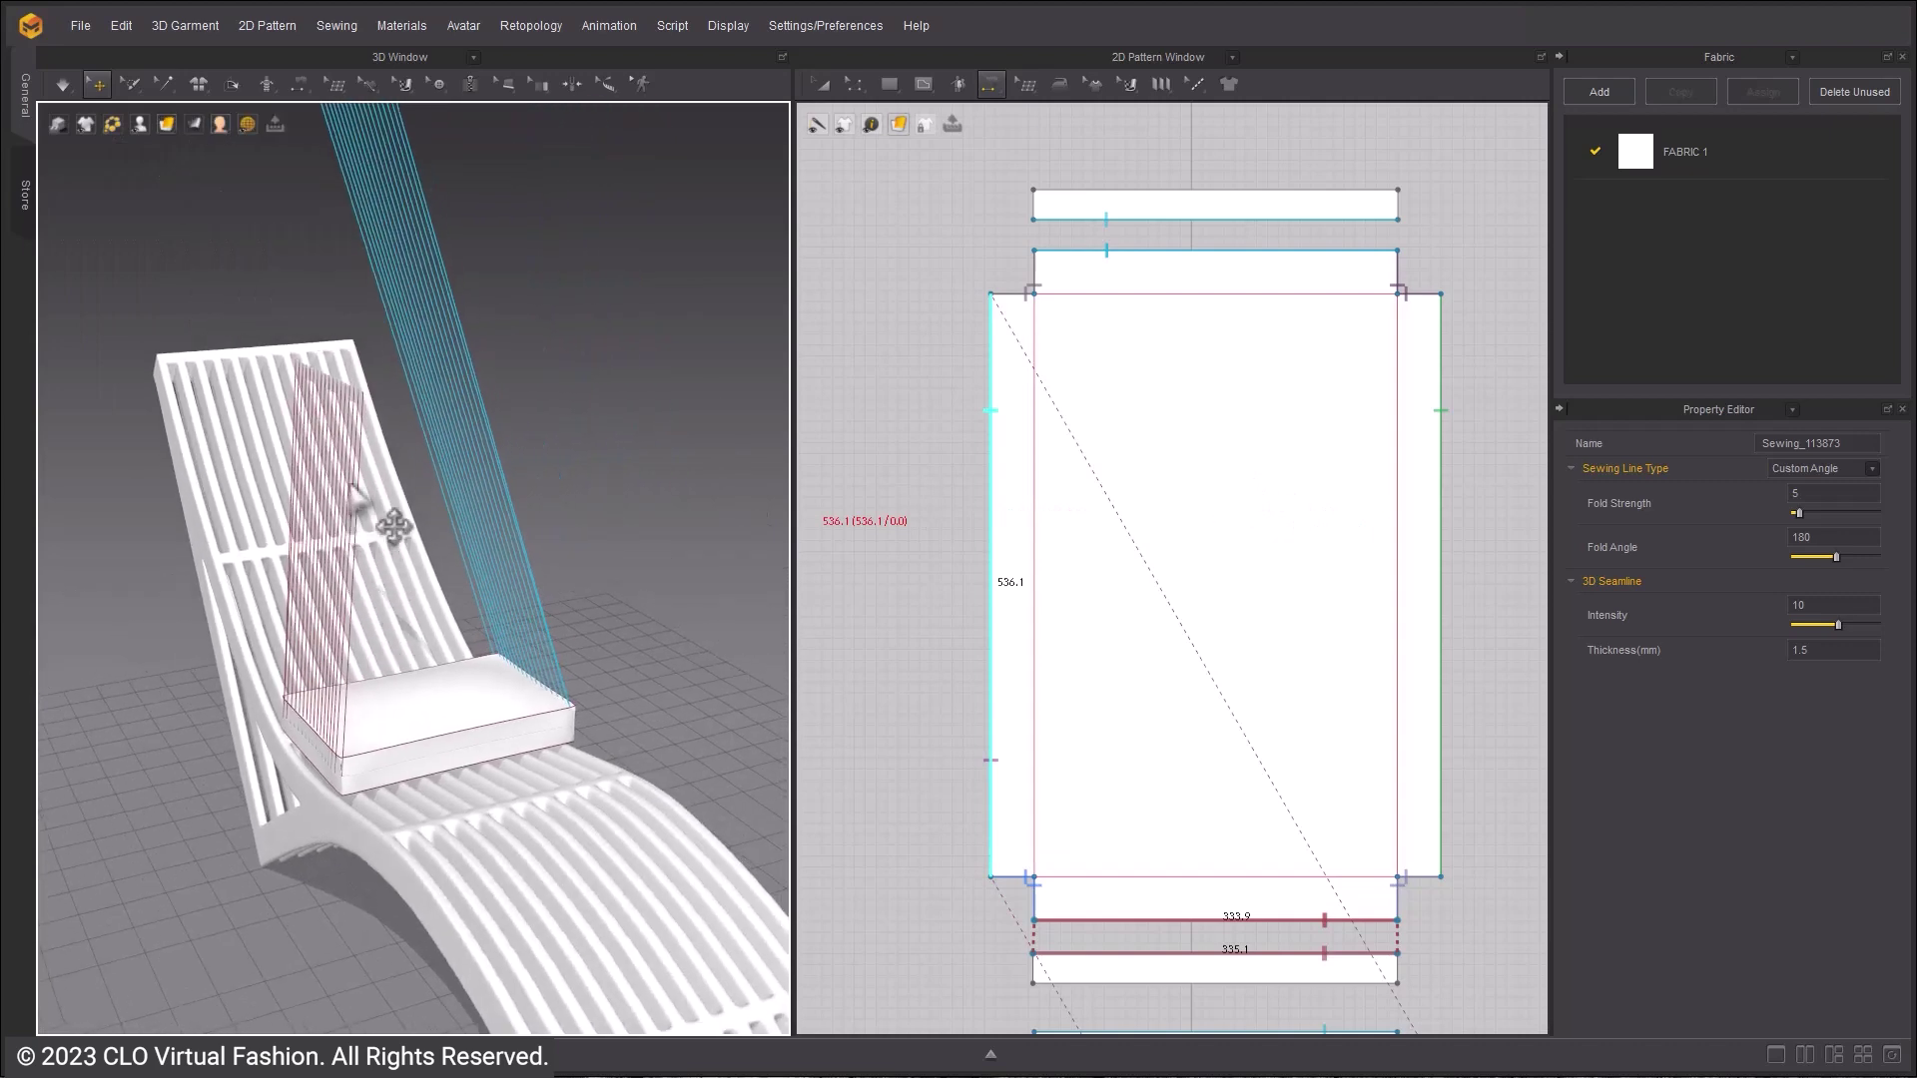
right_drag(286, 291, 348, 508)
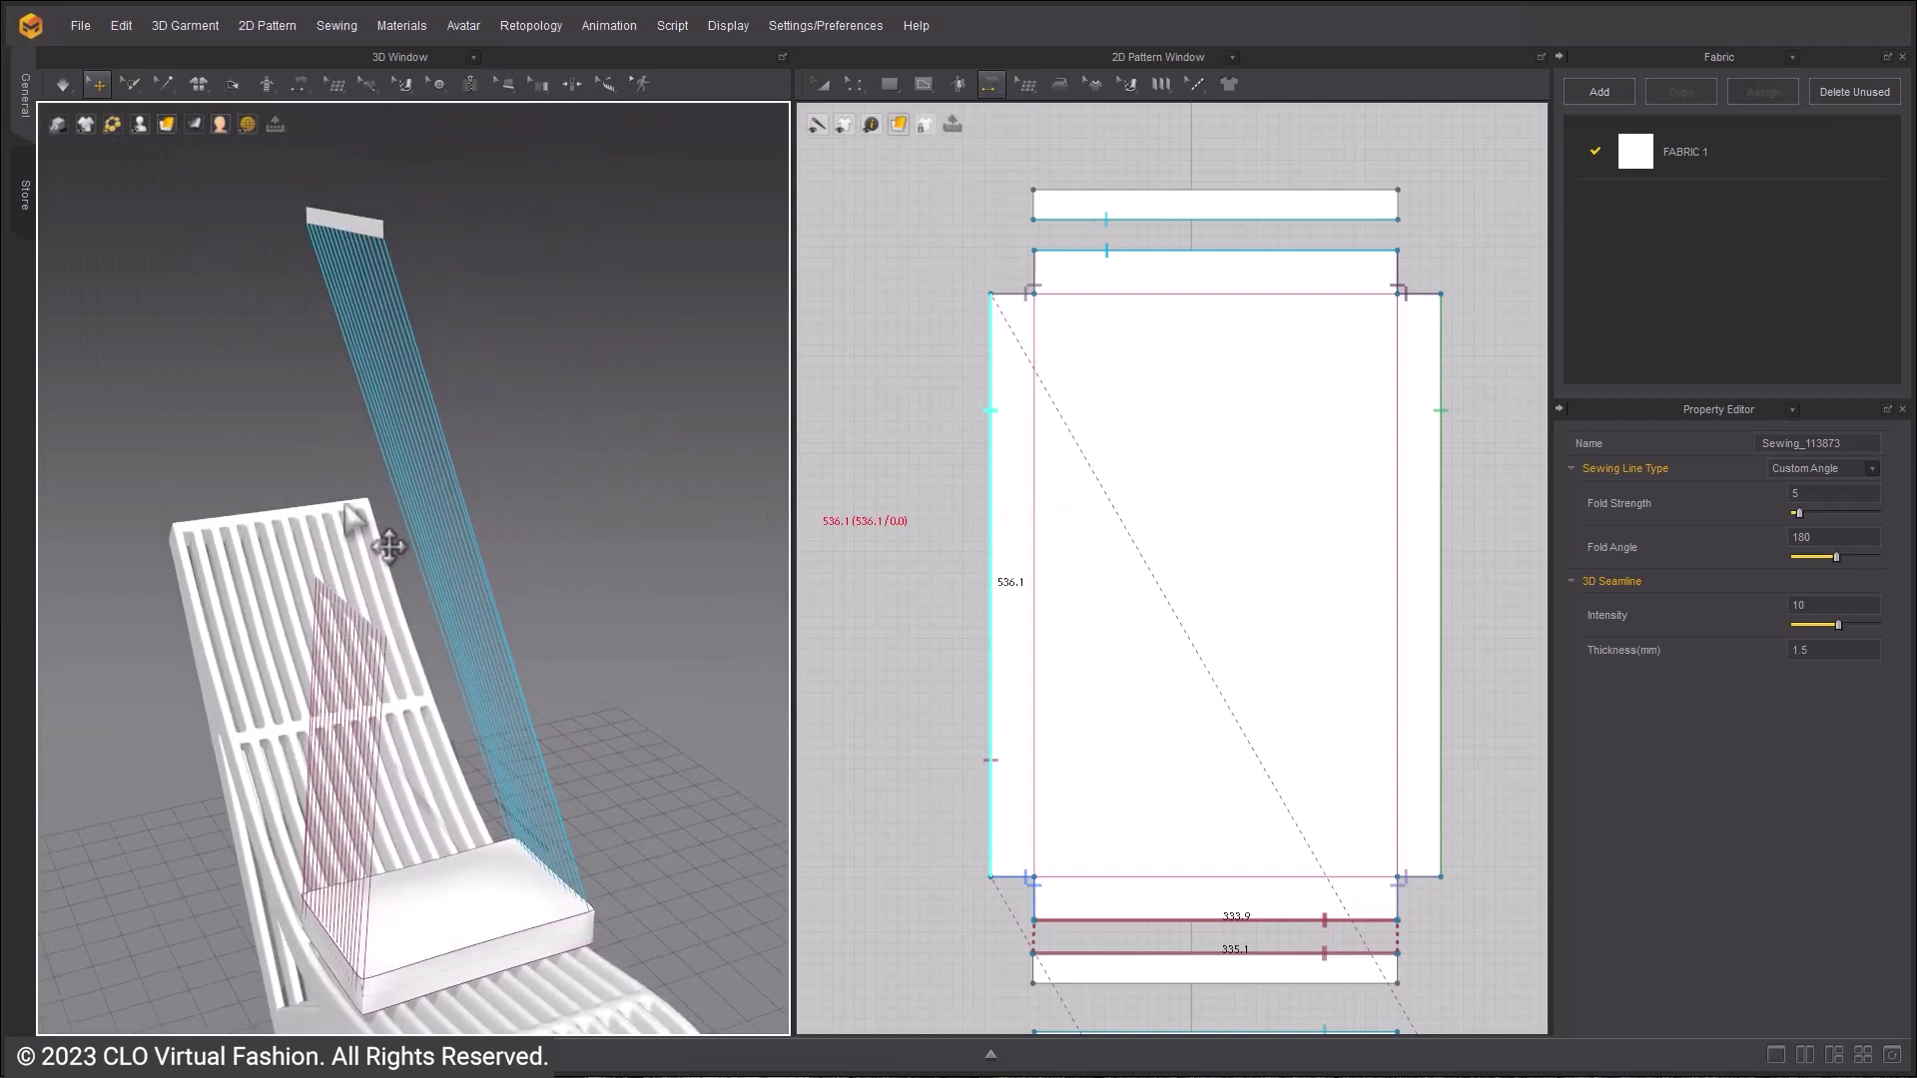
click(366, 228)
shift+click(381, 635)
right_click(390, 661)
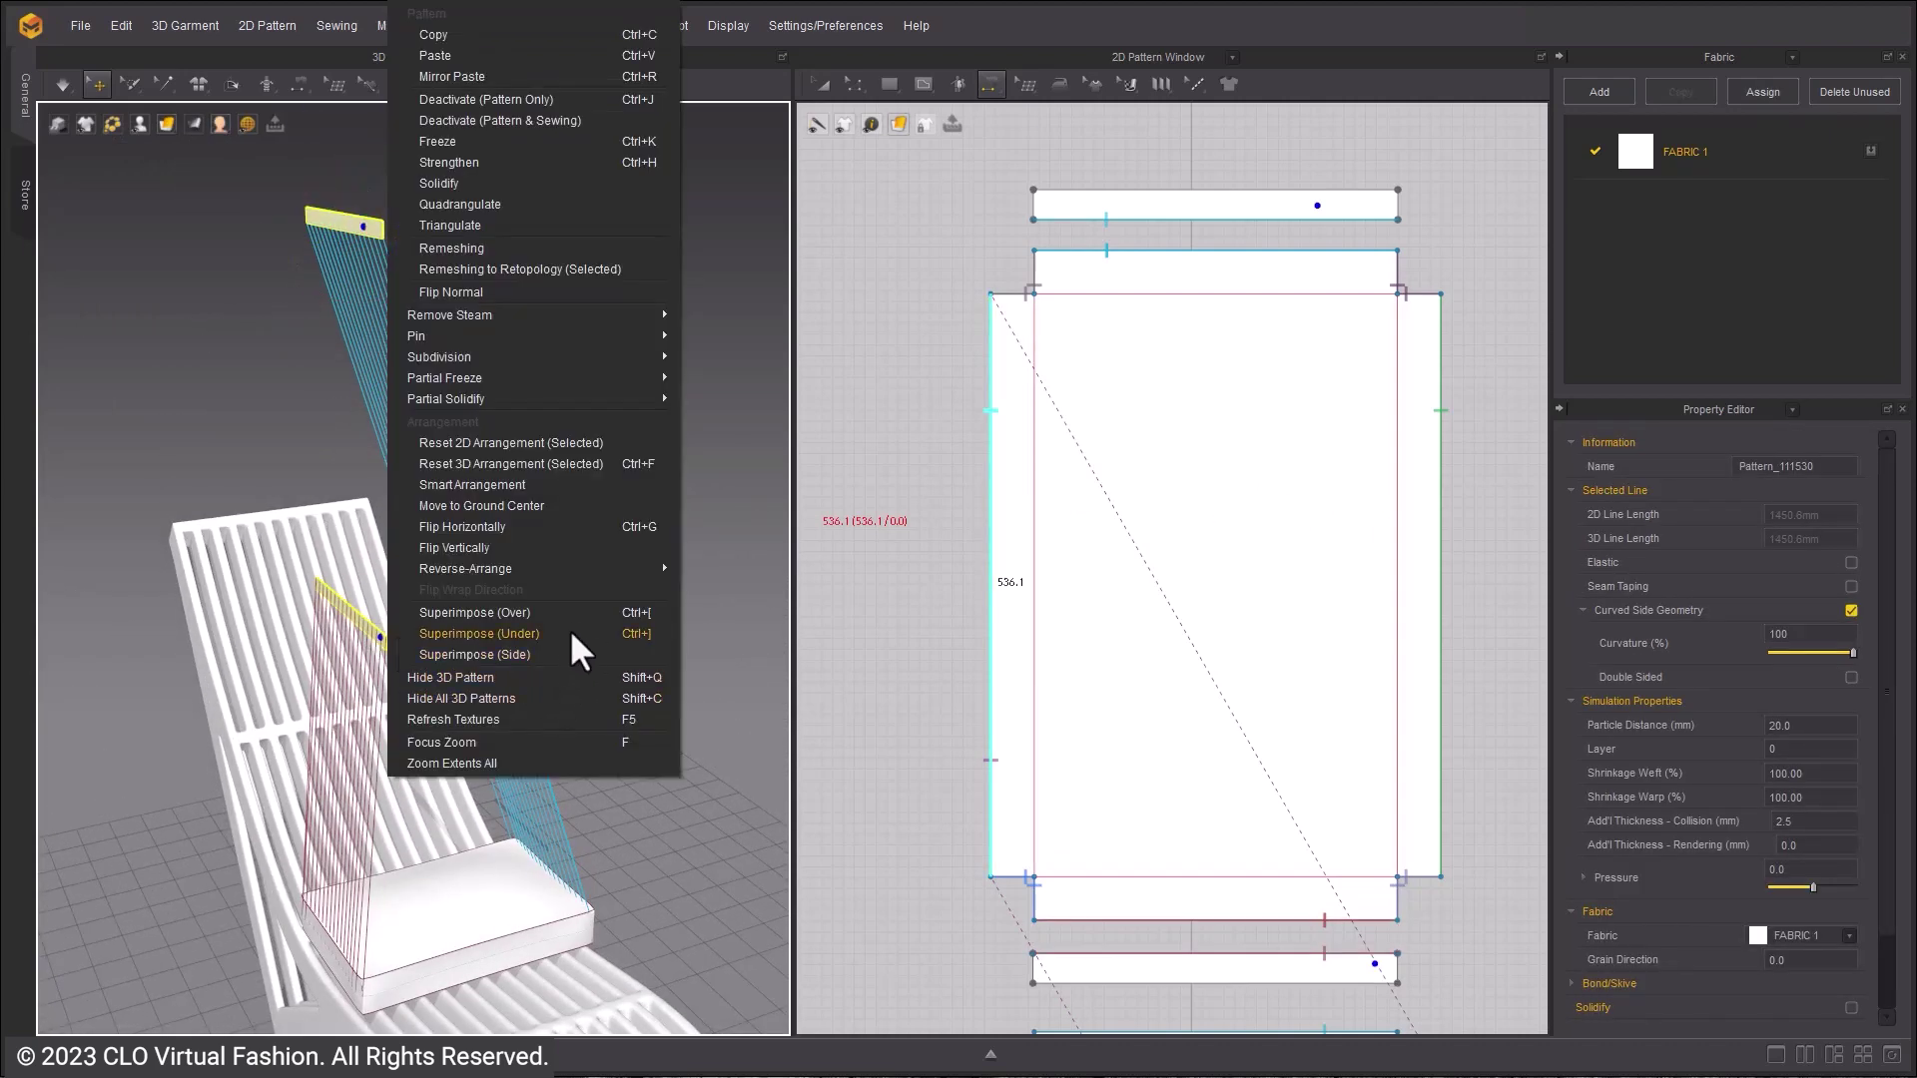
click(573, 654)
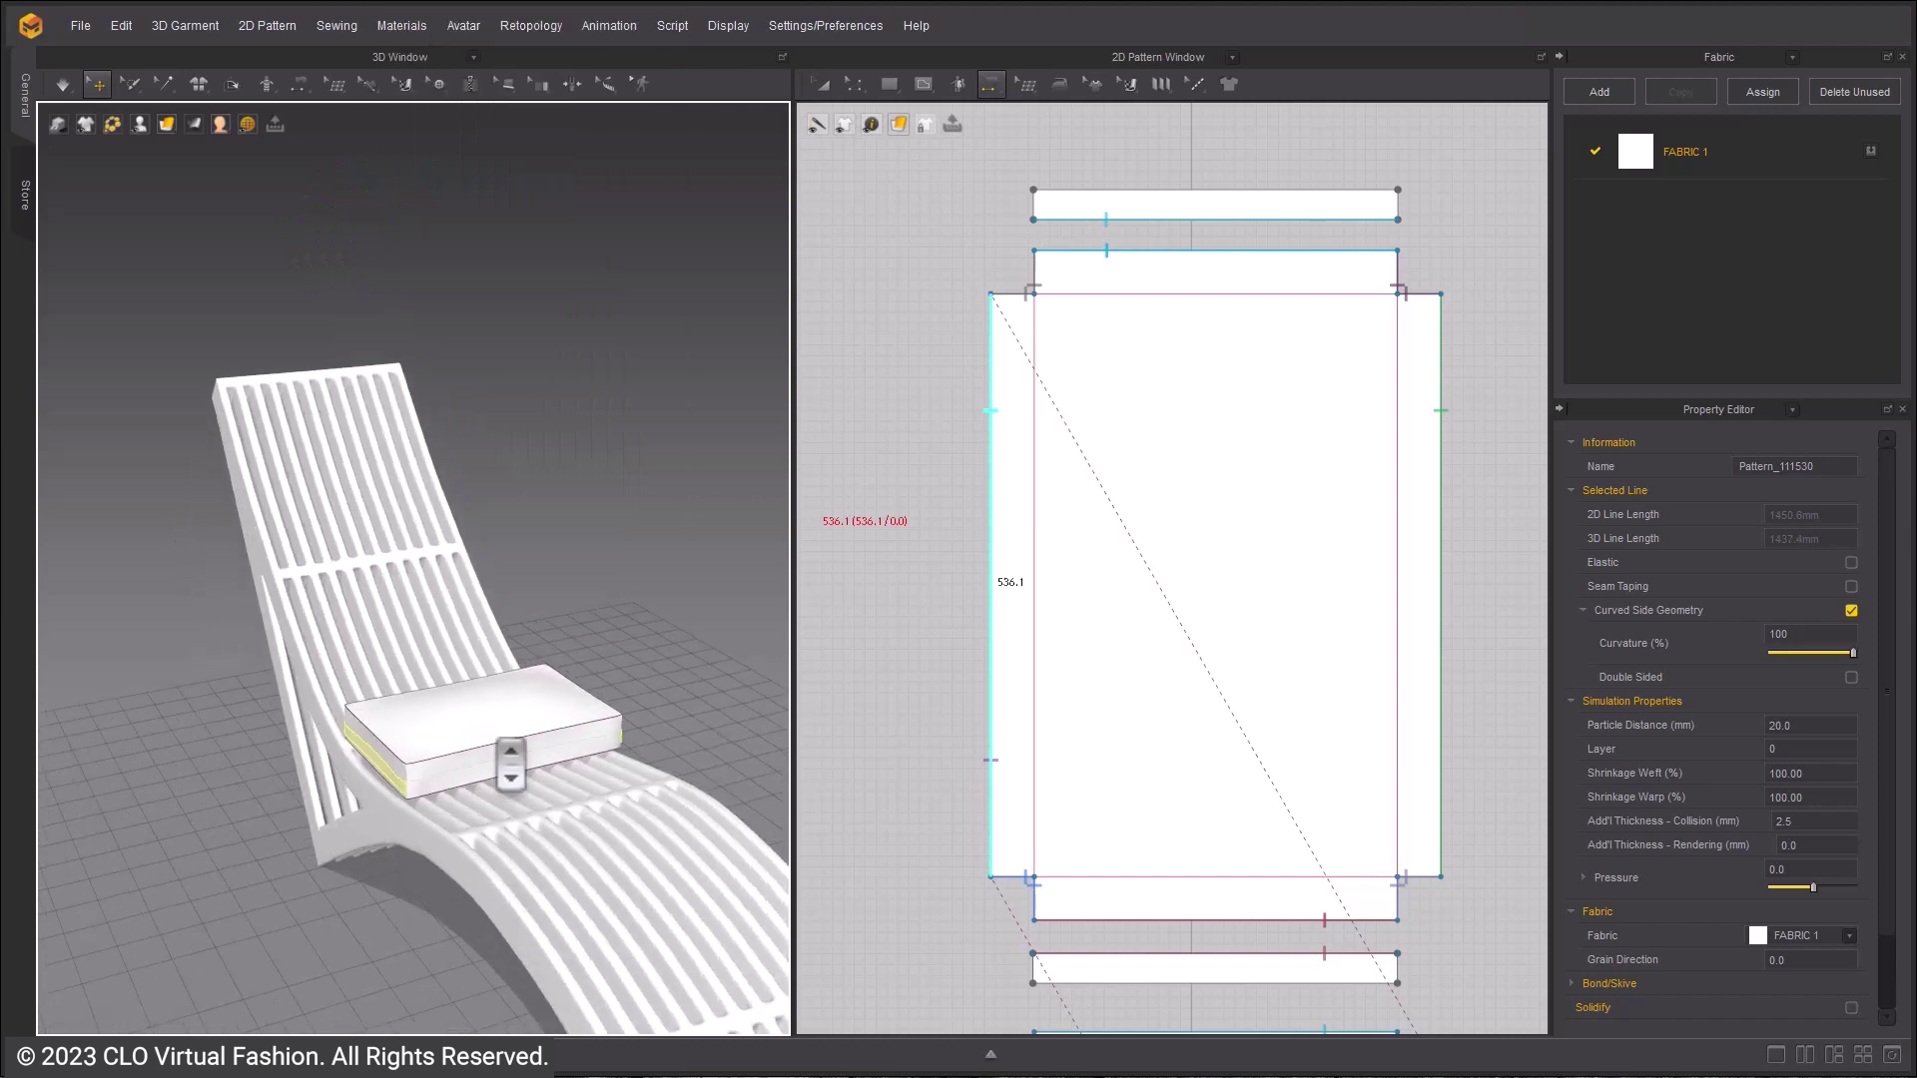
scroll(511, 765, up, 5)
click(345, 883)
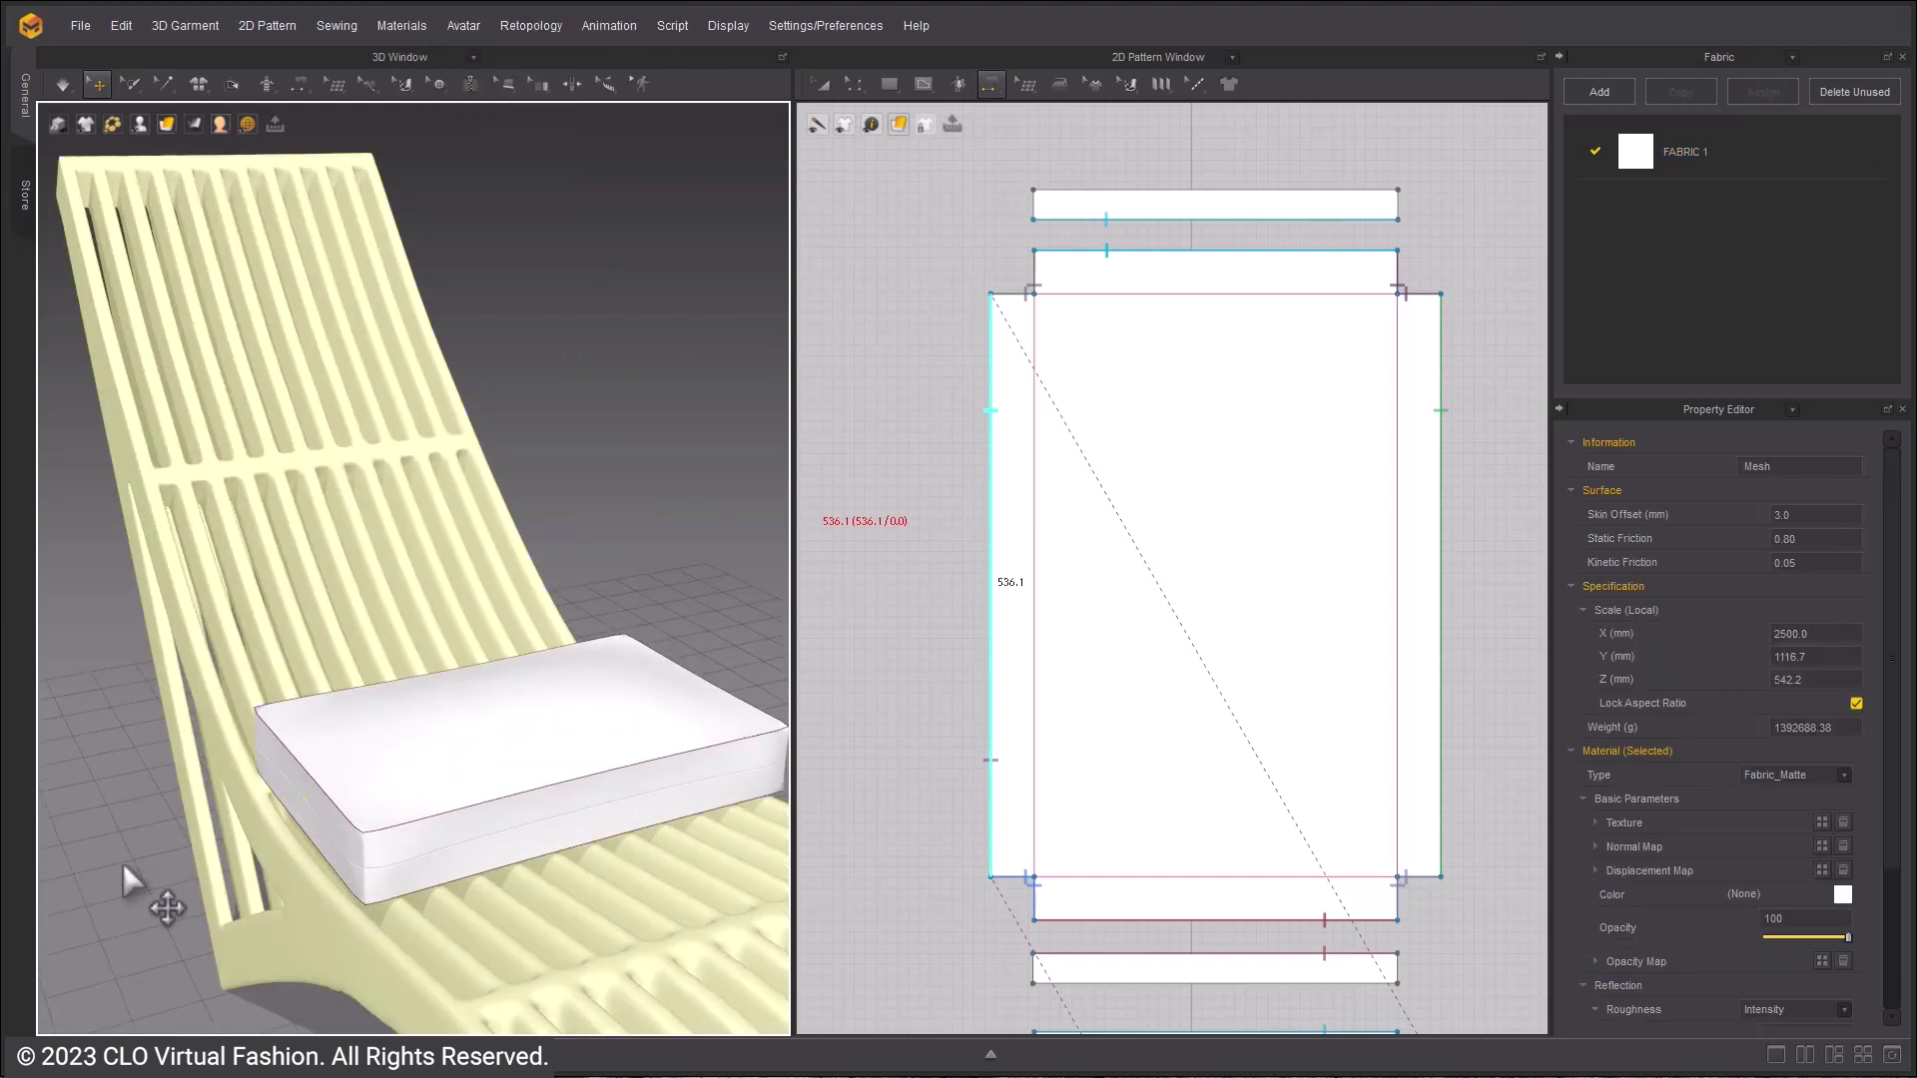
click(343, 876)
key(ctrl+z)
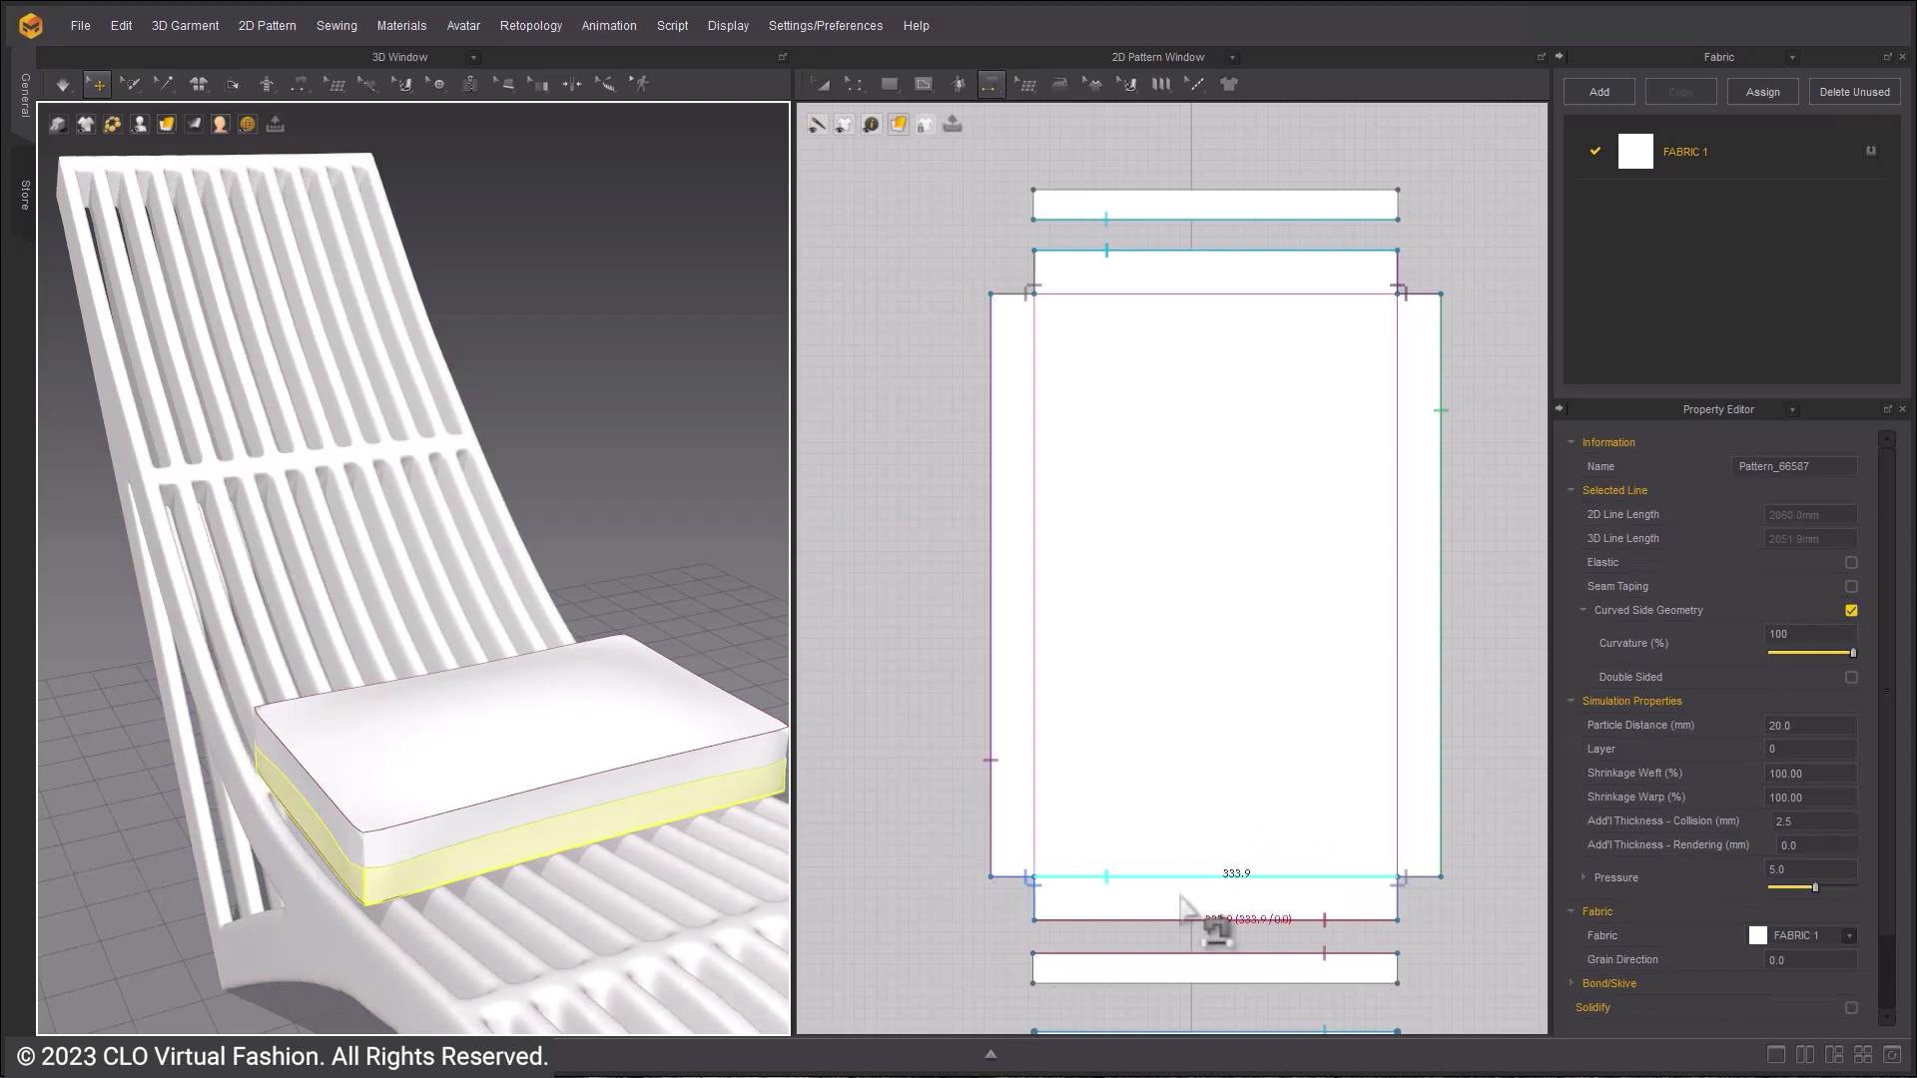
click(1032, 949)
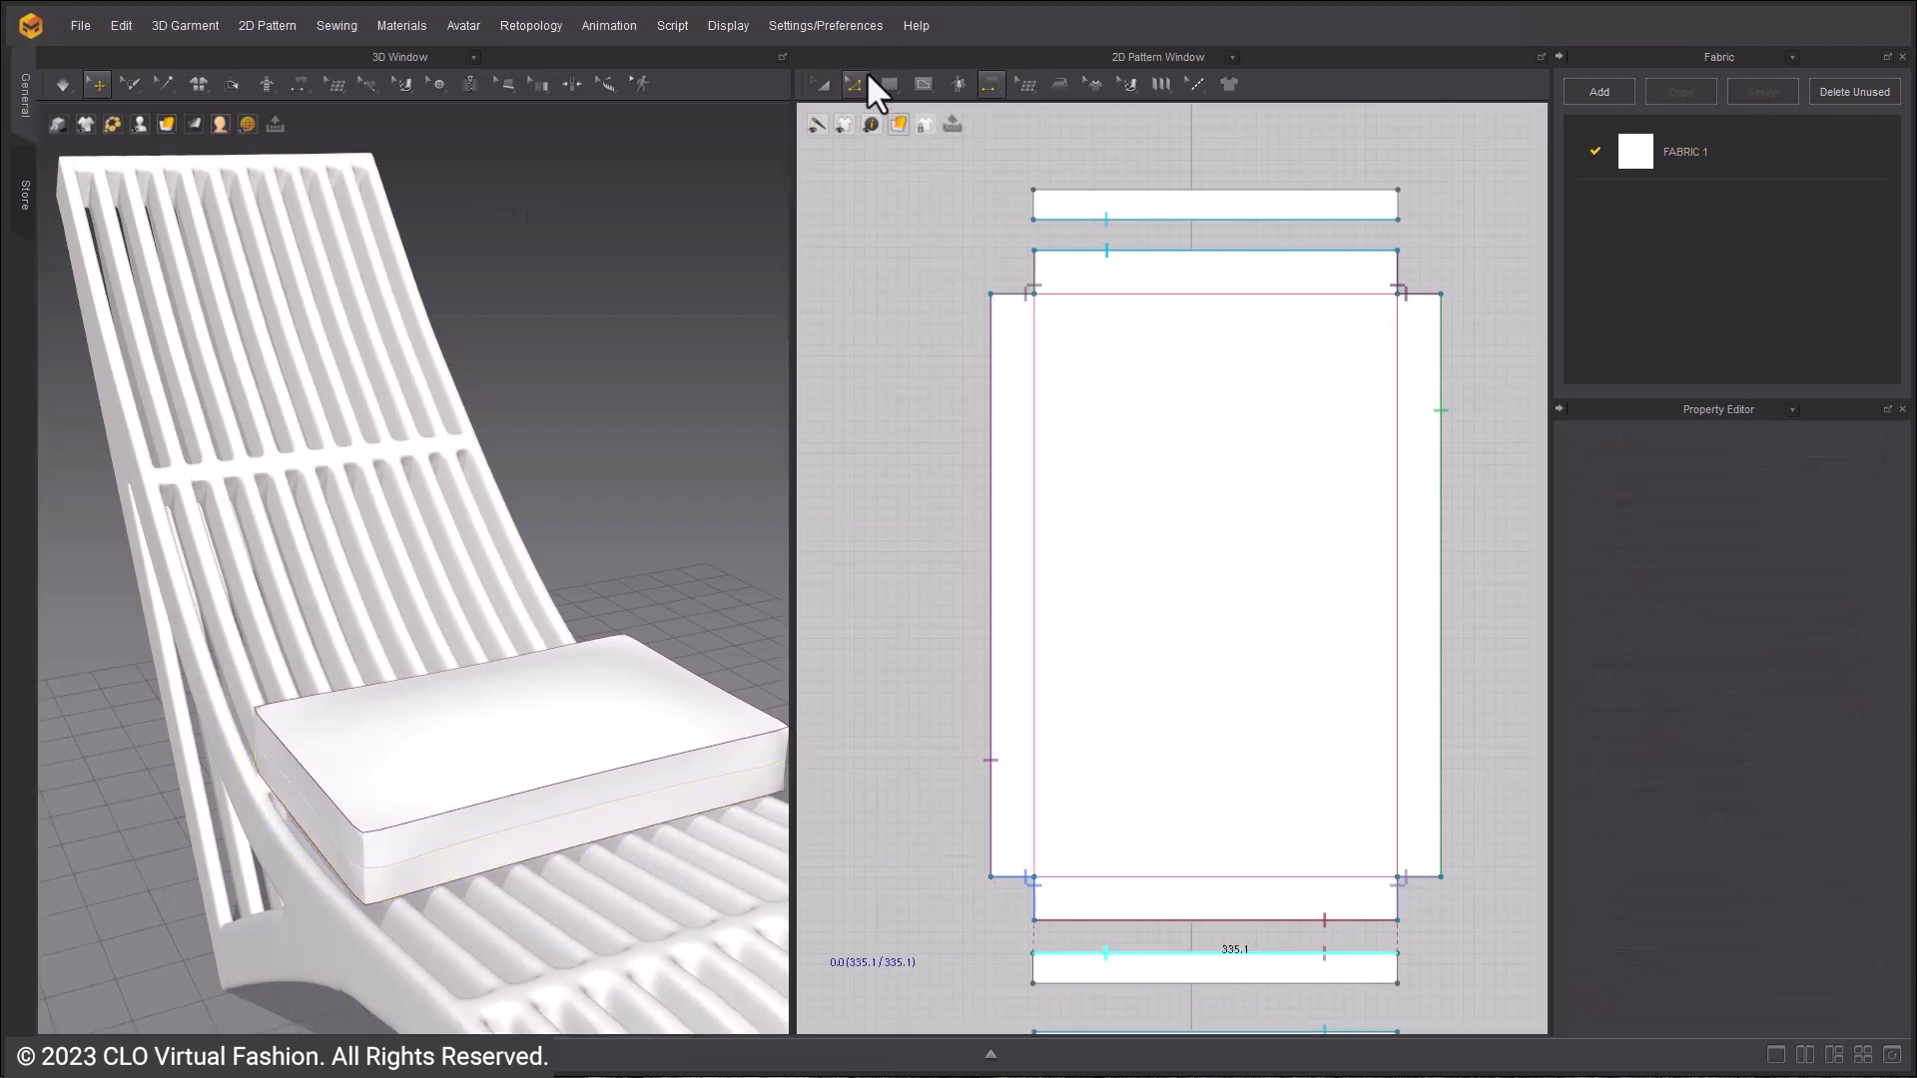
- Hide the lower cushion panel in the 3D view and move both strips outward from the cushion's ends
click(417, 928)
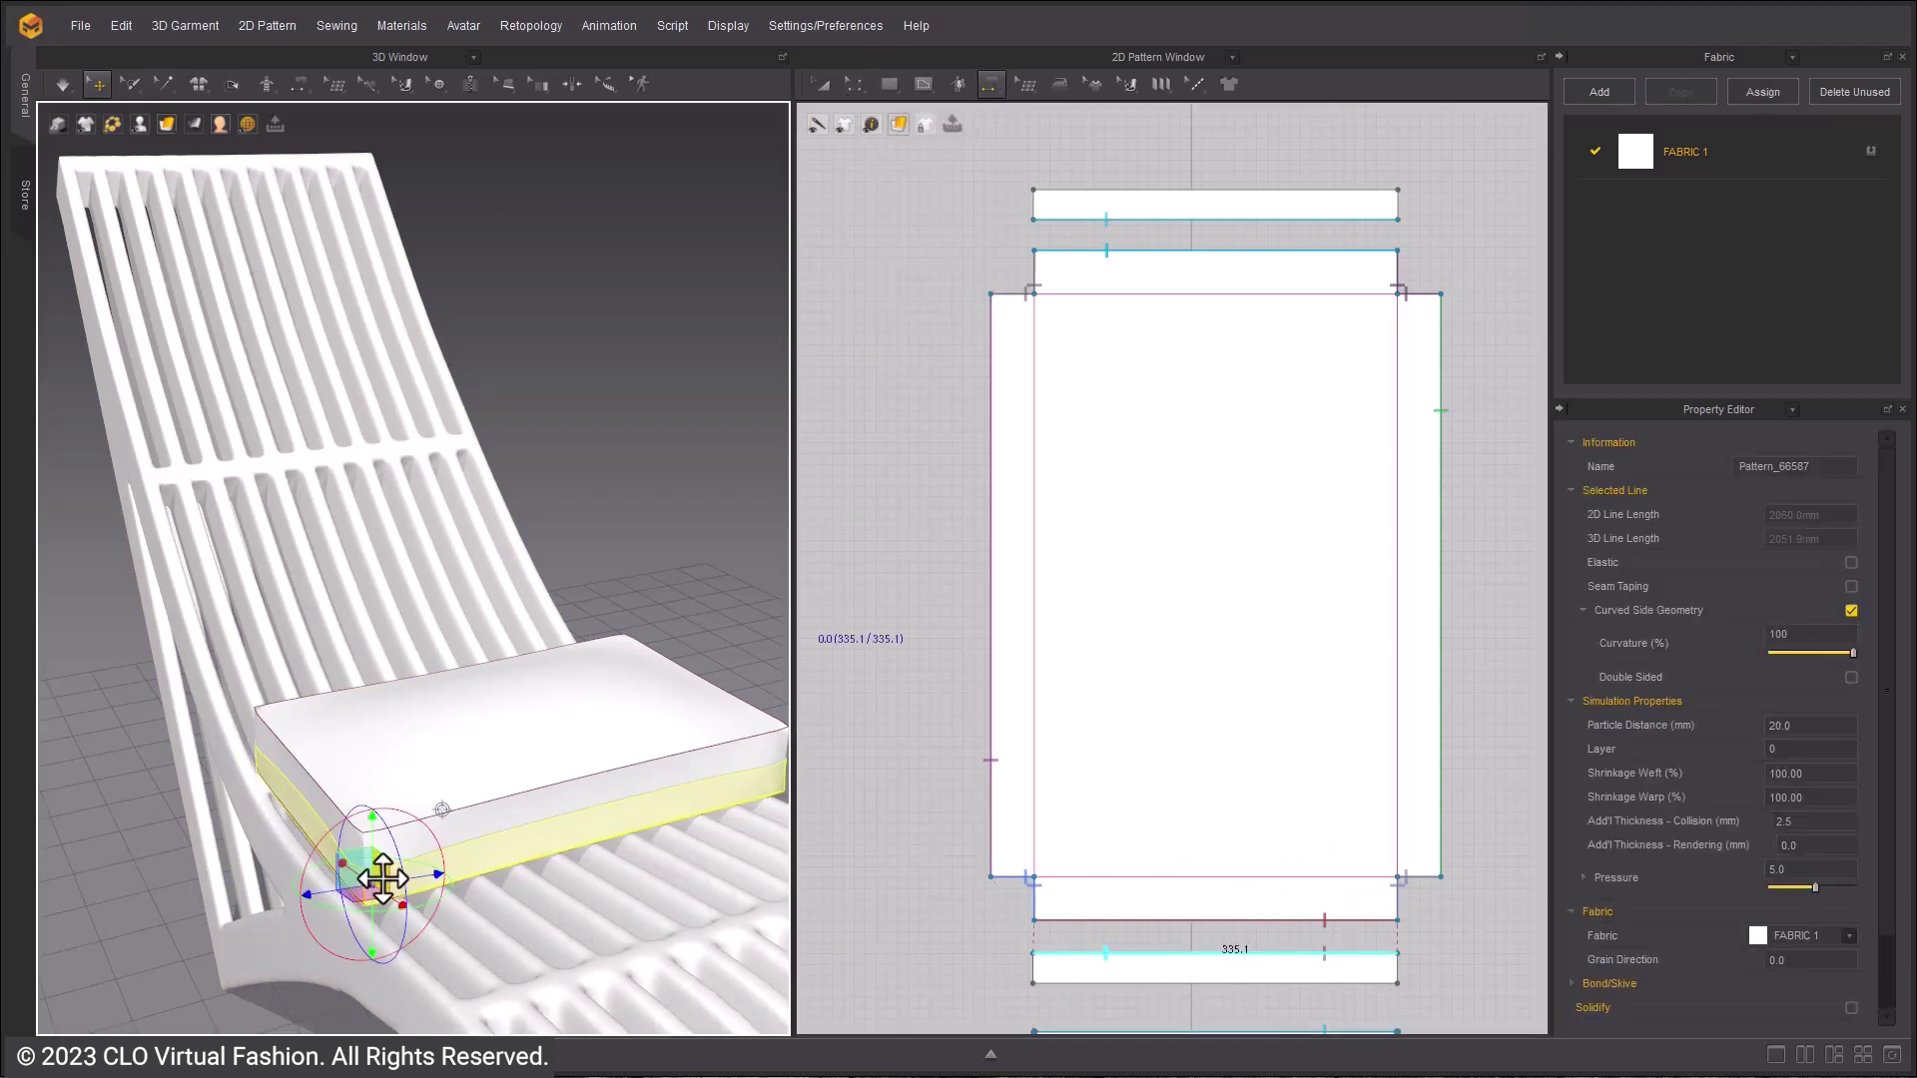
drag(390, 879, 454, 711)
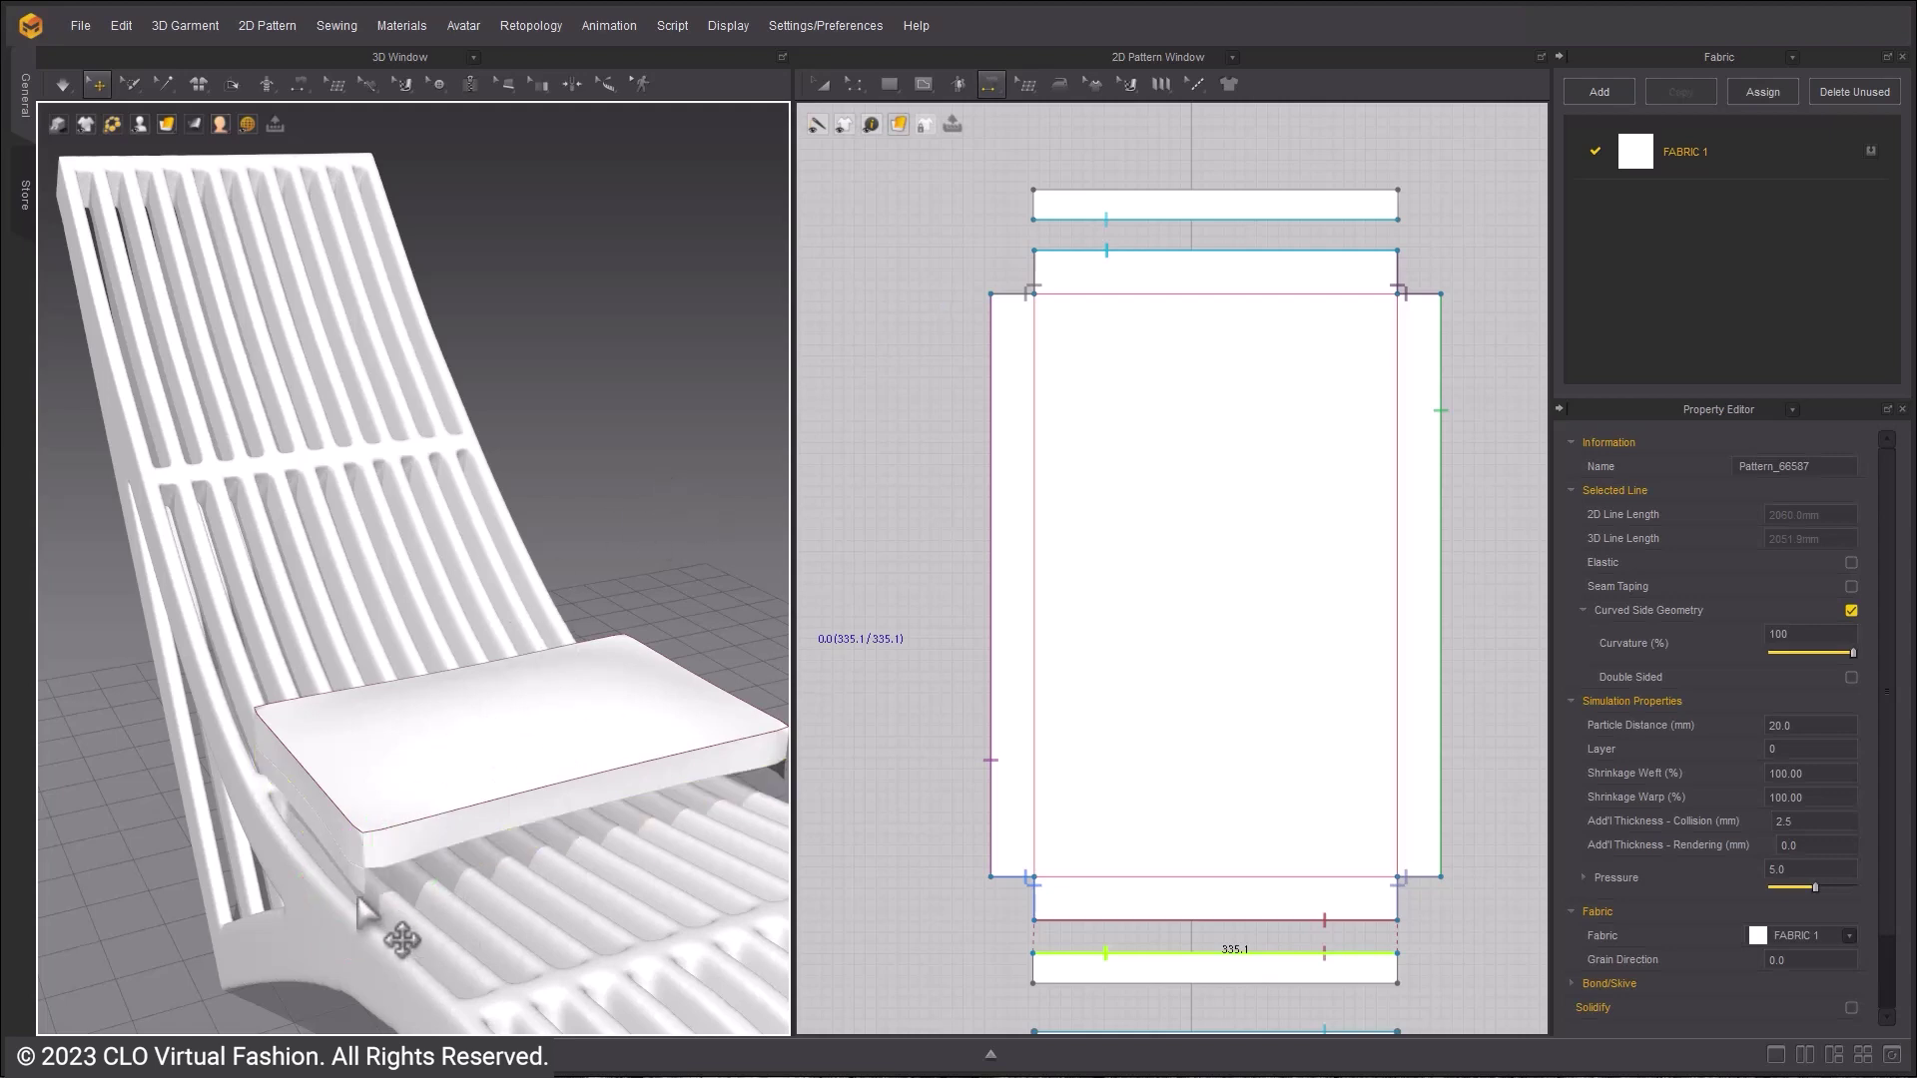
click(394, 913)
right_drag(653, 808, 418, 800)
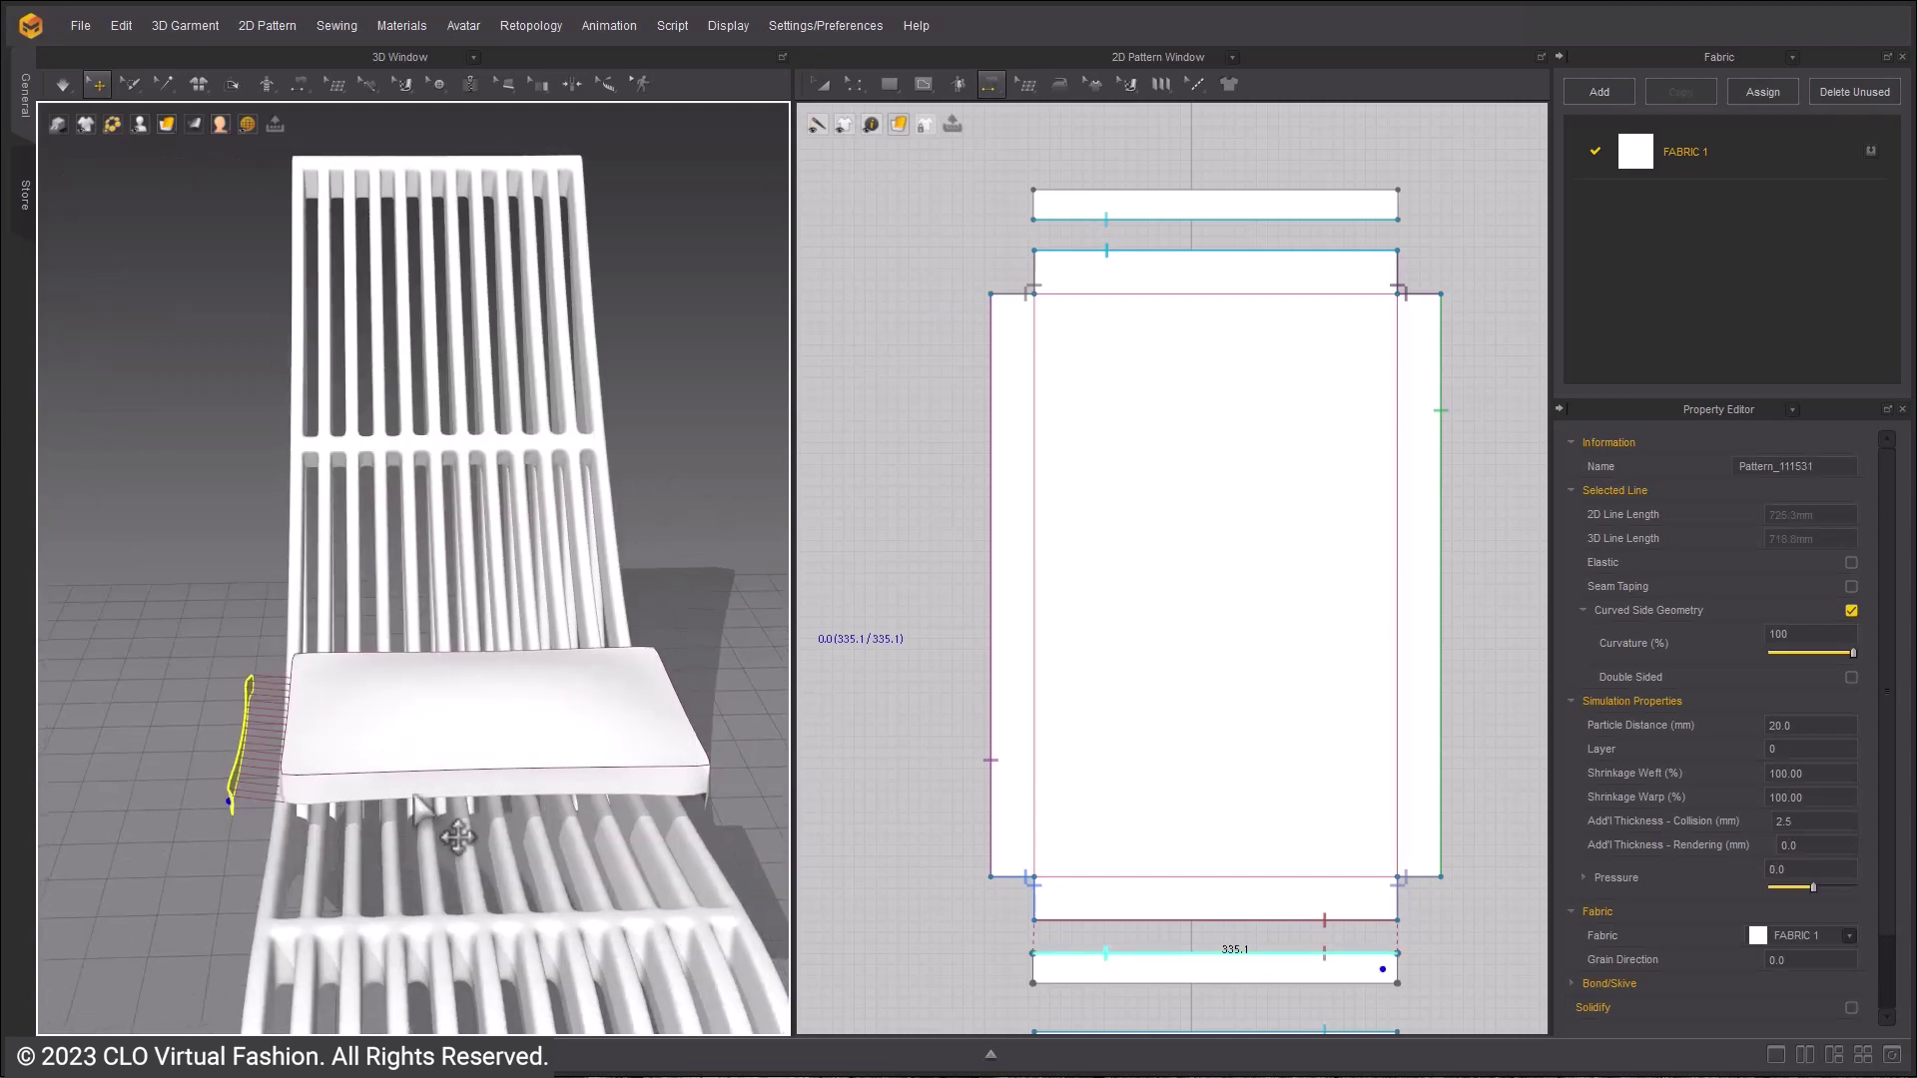
click(711, 793)
- Show the complete cushion again and start the simulation to draw the strips onto its ends
key(ctrl+a)
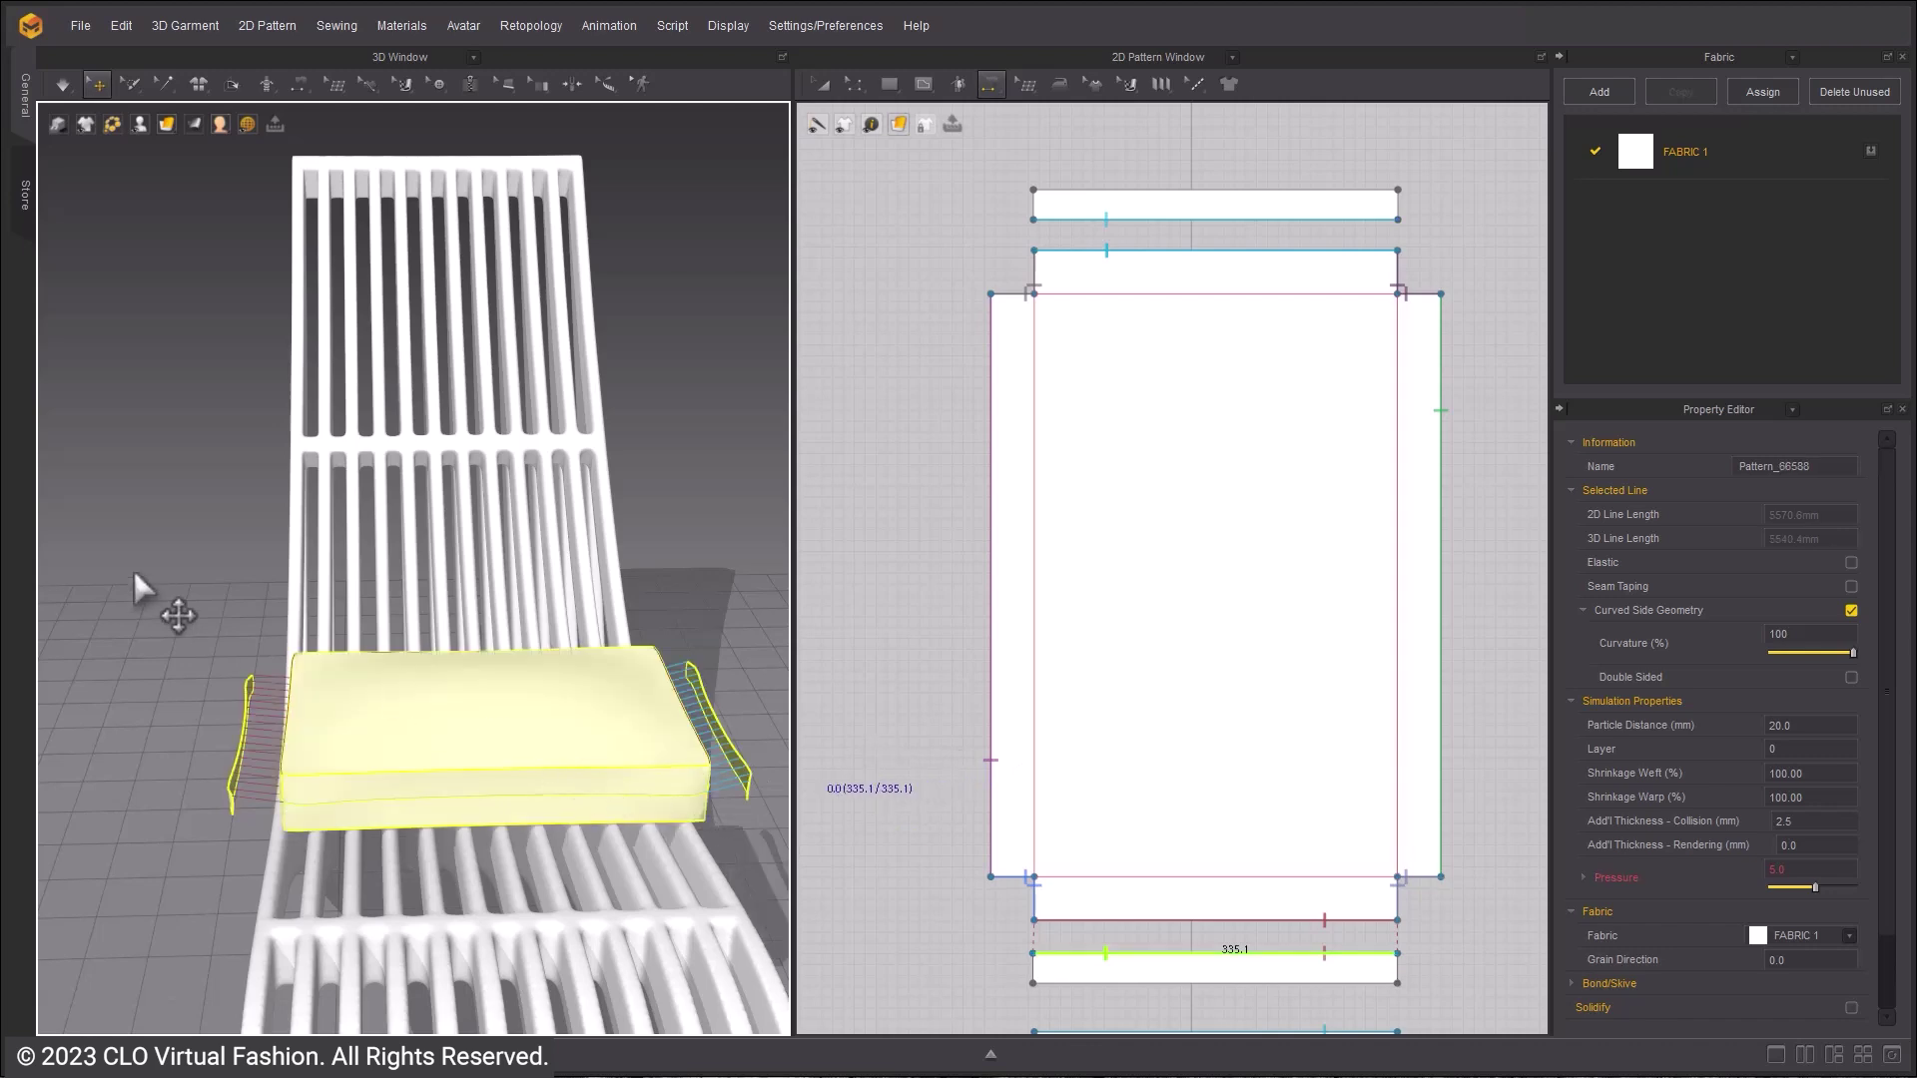
click(205, 767)
key(space)
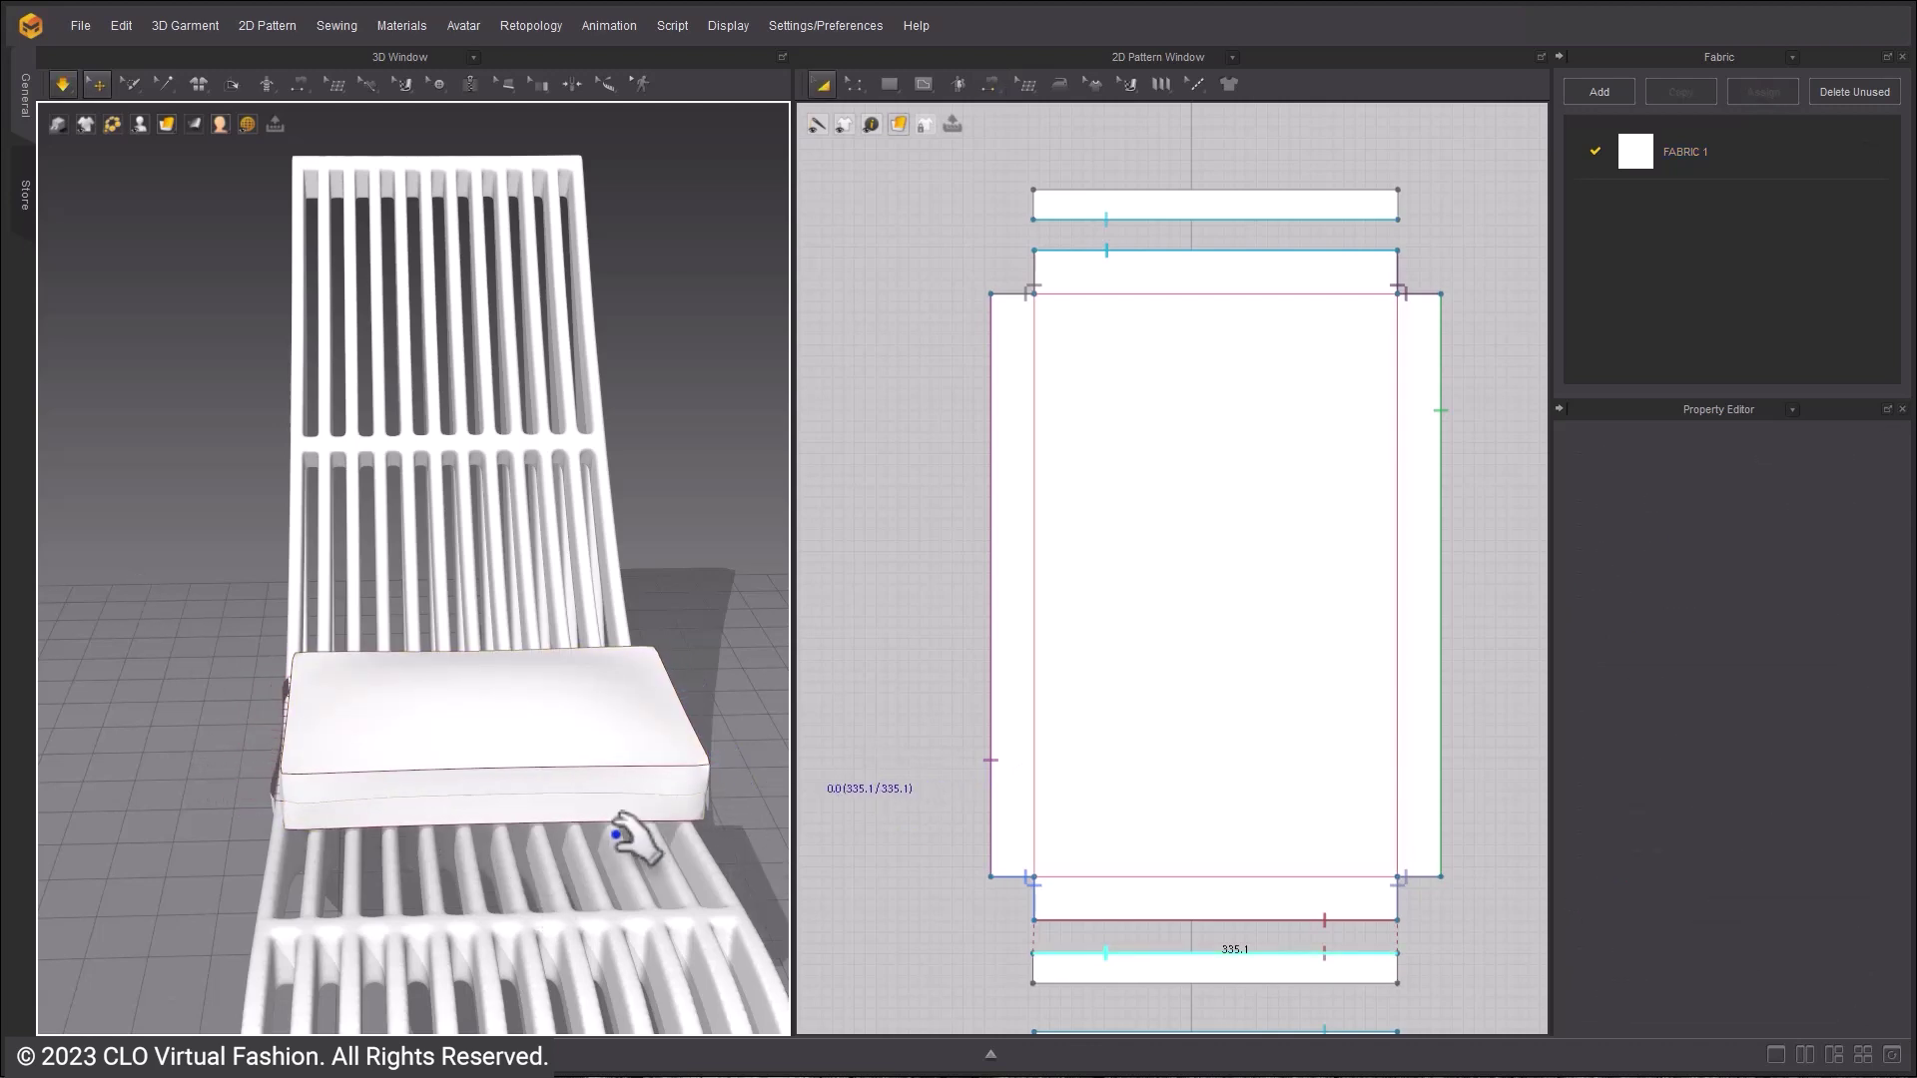
- Pull the strip into place on the cushion's end during the simulation and stop the simulation
right_drag(490, 833, 586, 812)
click(279, 898)
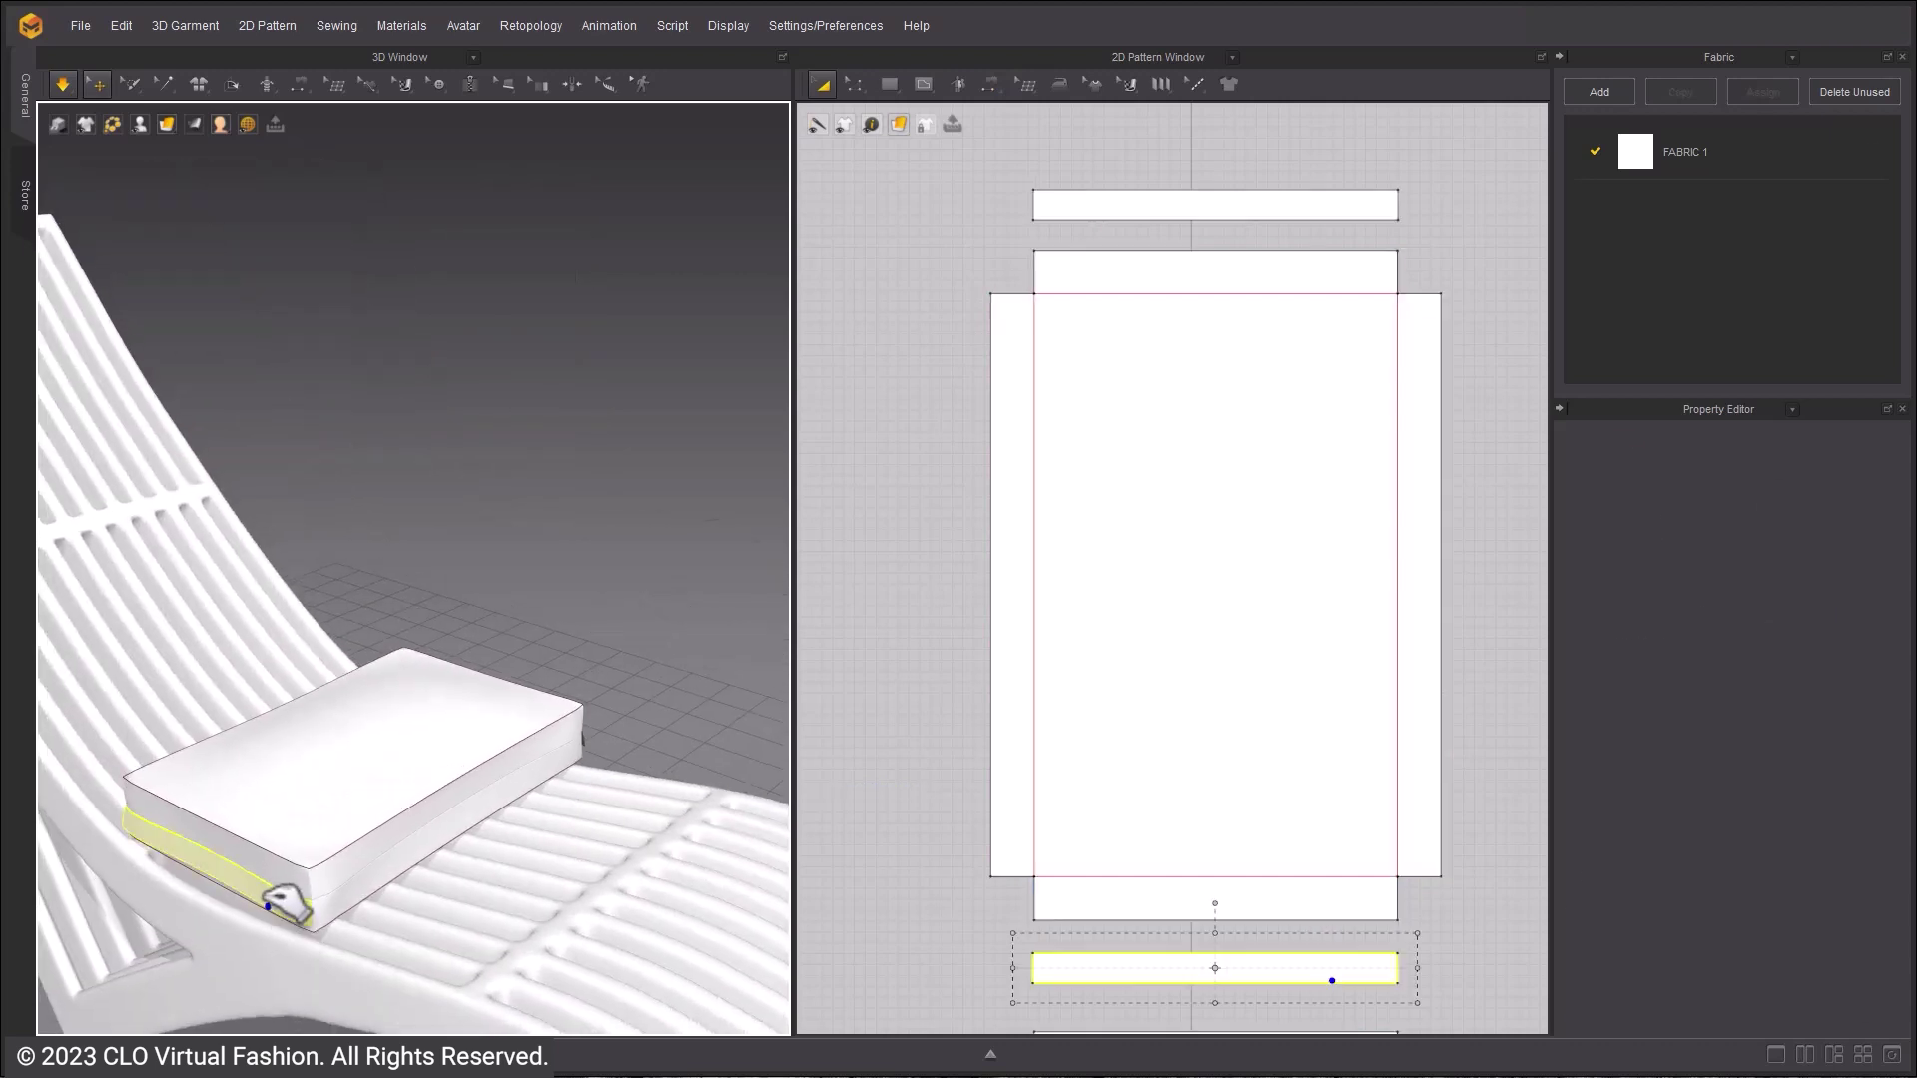
drag(268, 910, 271, 913)
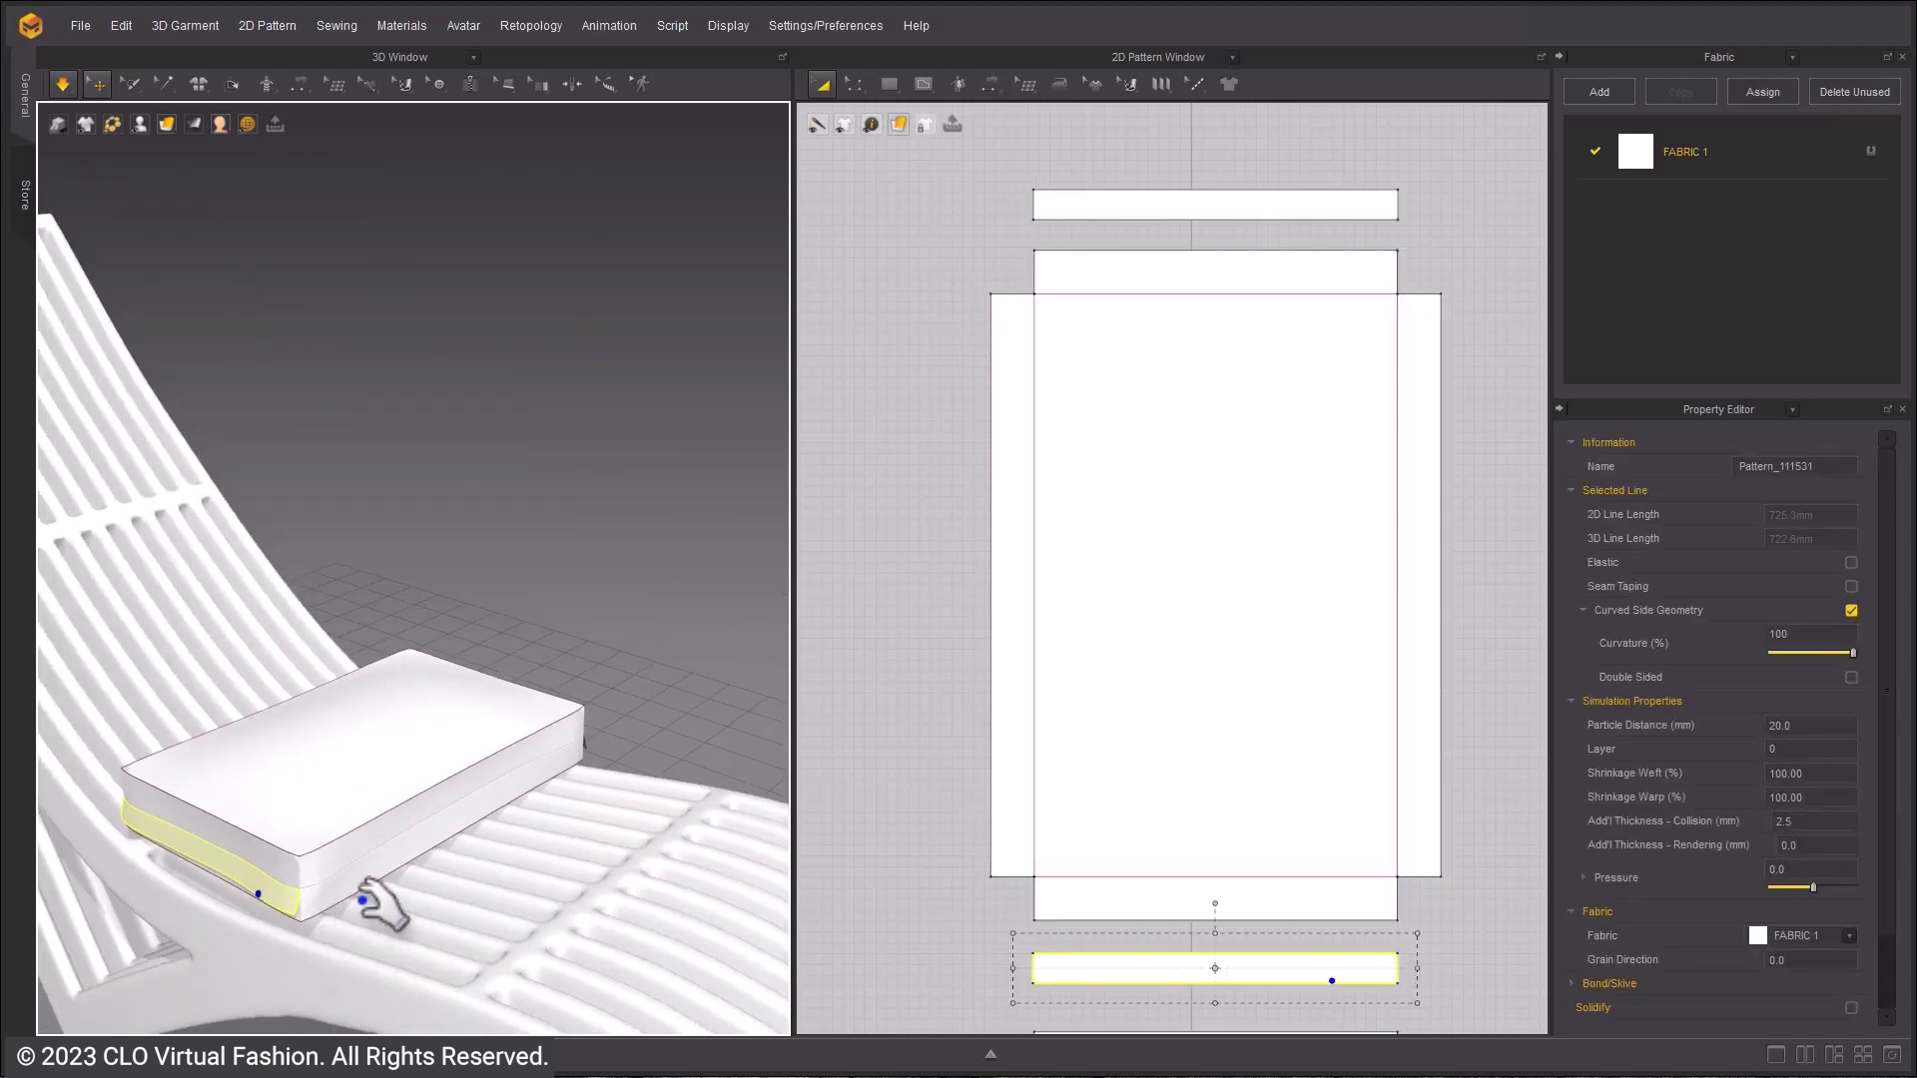
right_drag(312, 892, 407, 901)
key(space)
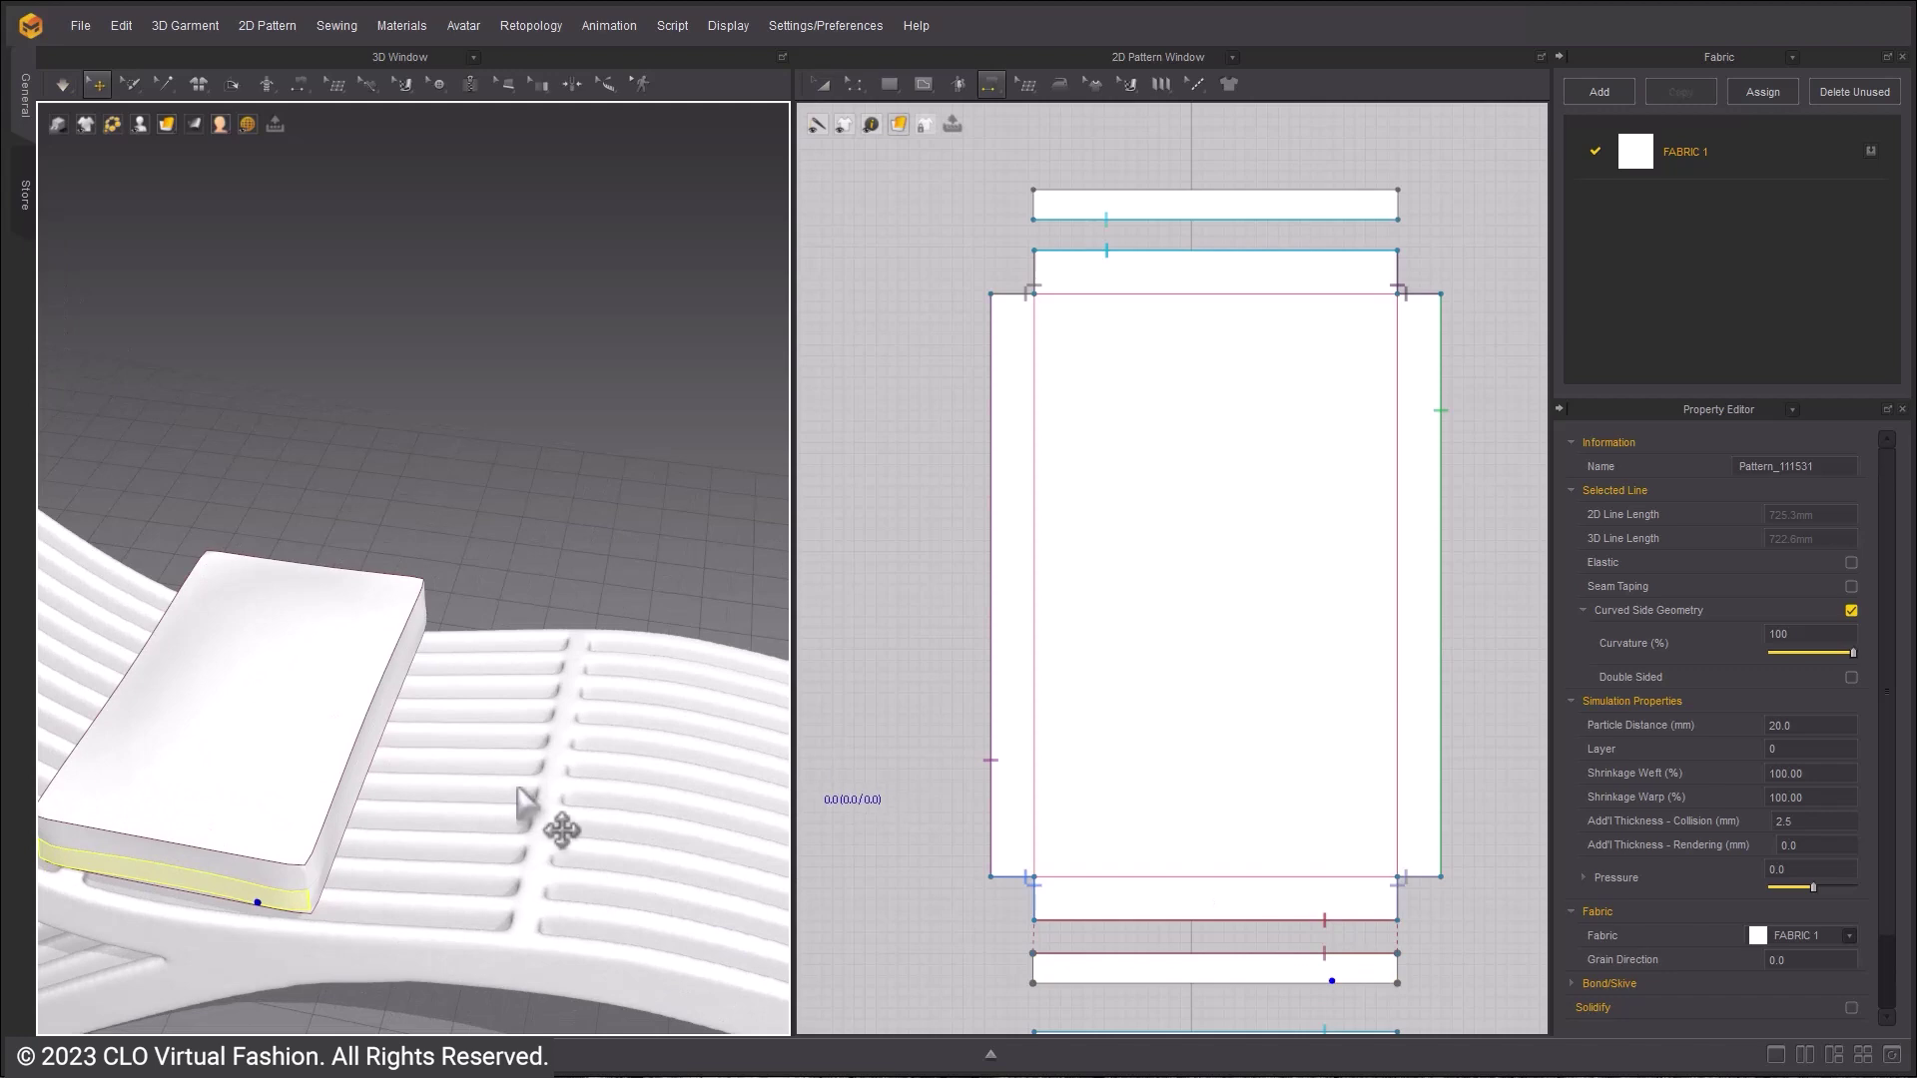
- Check the sewing line type of the seams joining both end strips to the cushion, and run the simulation
right_drag(516, 786, 465, 799)
scroll(465, 799, down, 3)
middle_drag(465, 799, 547, 796)
right_drag(547, 796, 479, 828)
key(b)
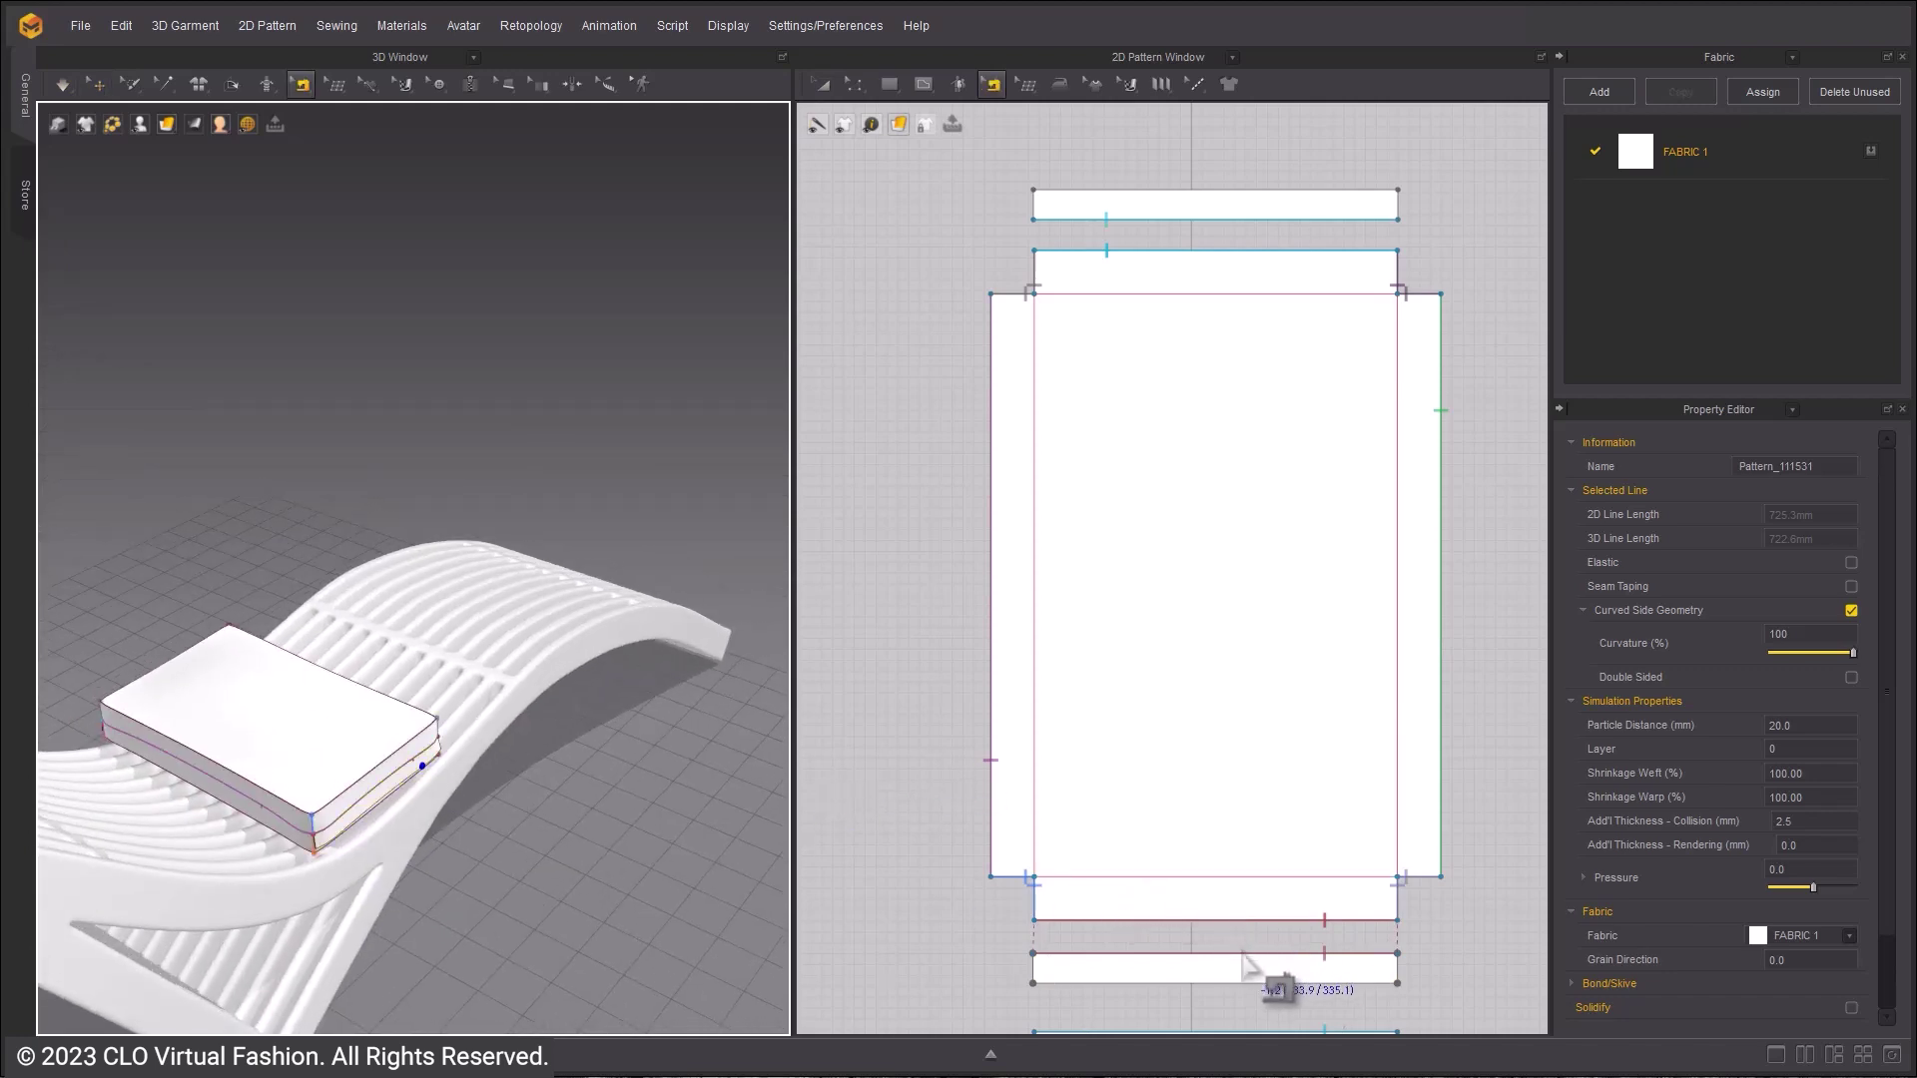
click(1242, 952)
shift+click(1298, 222)
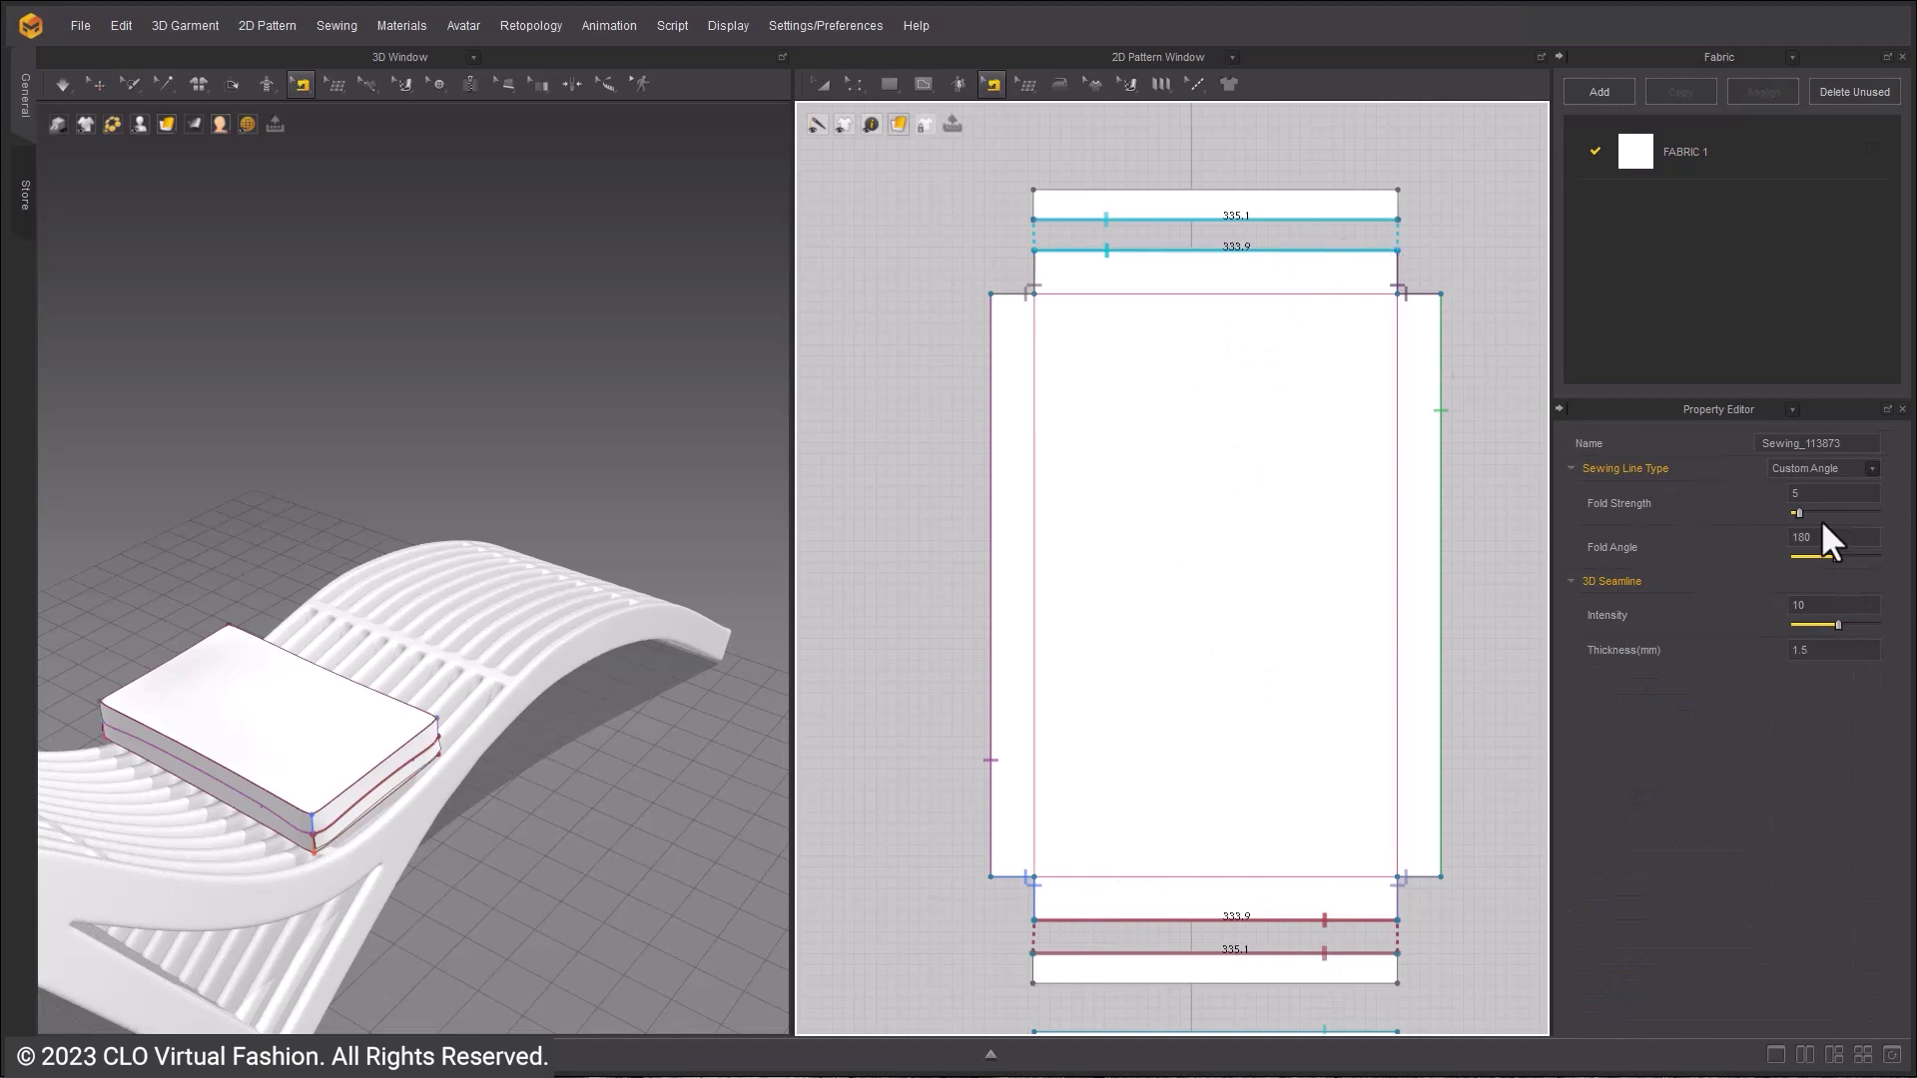
click(1871, 469)
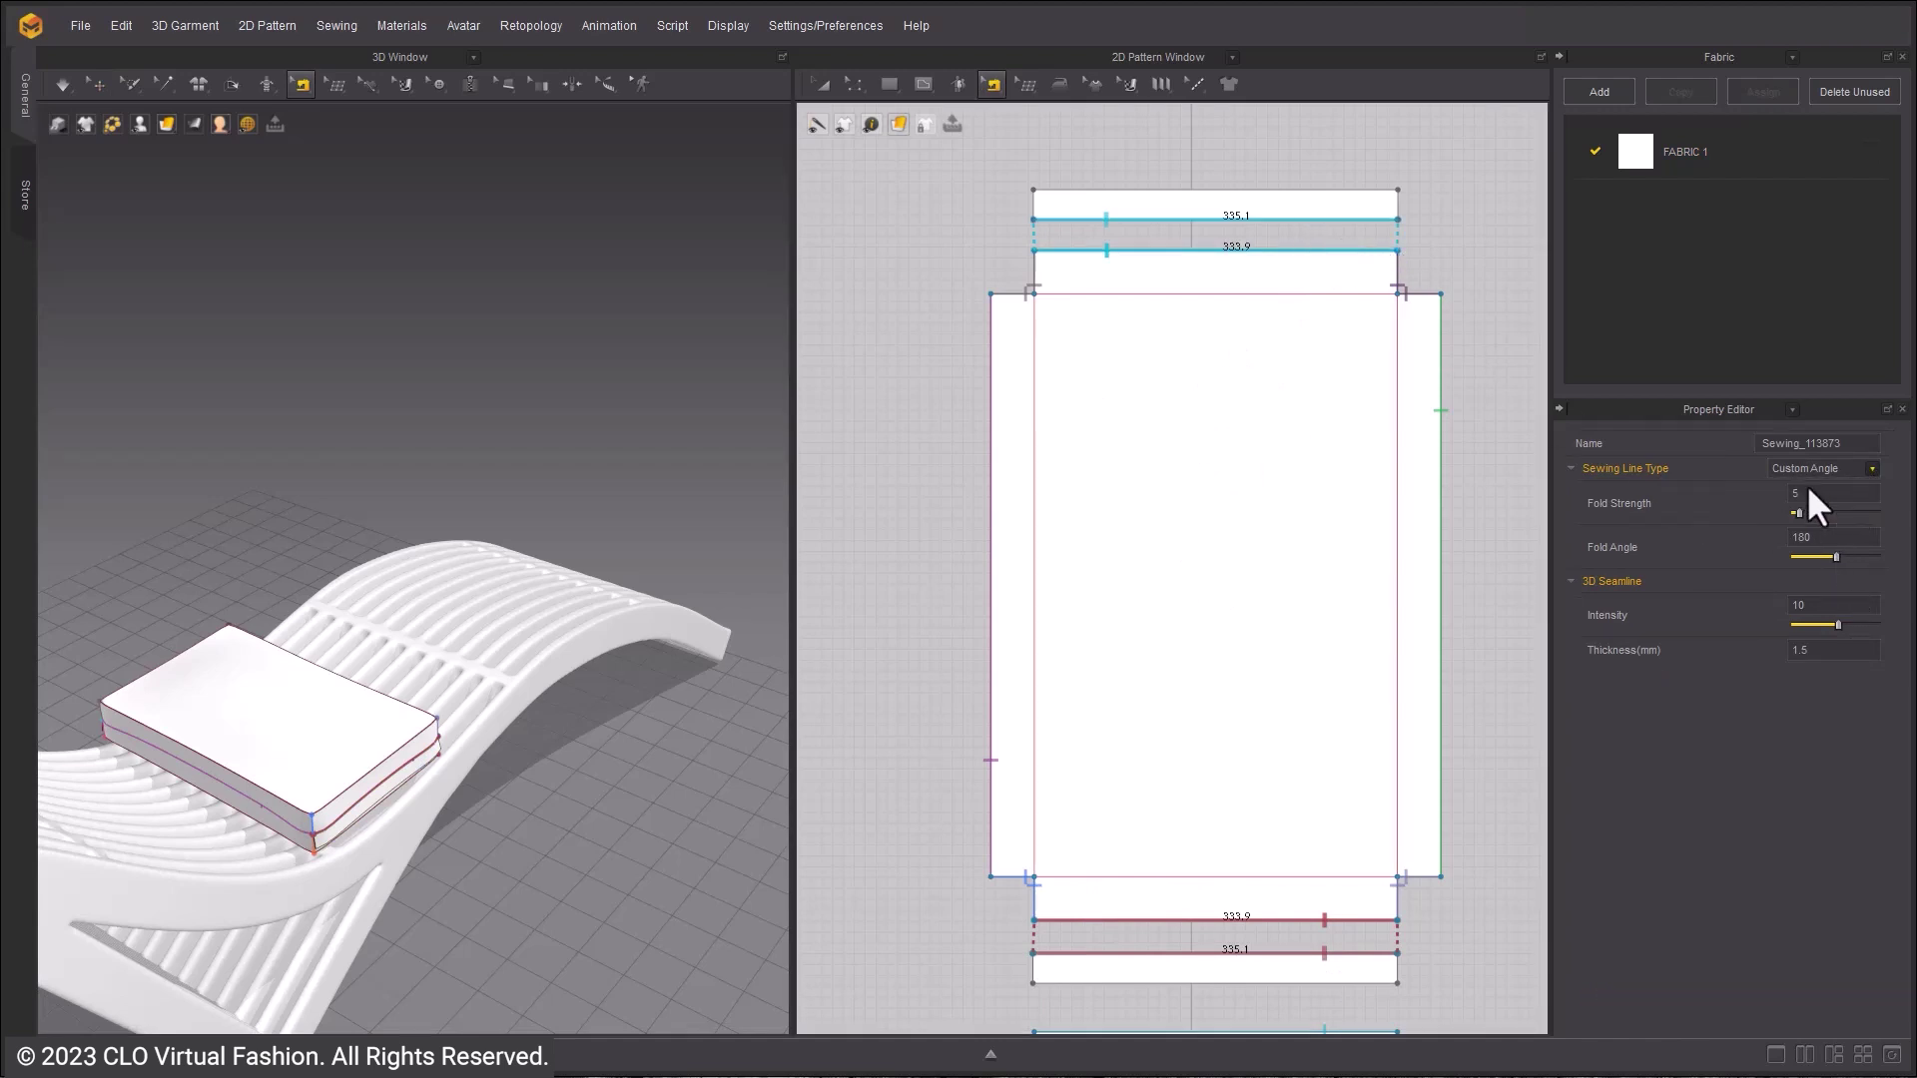
click(652, 433)
key(space)
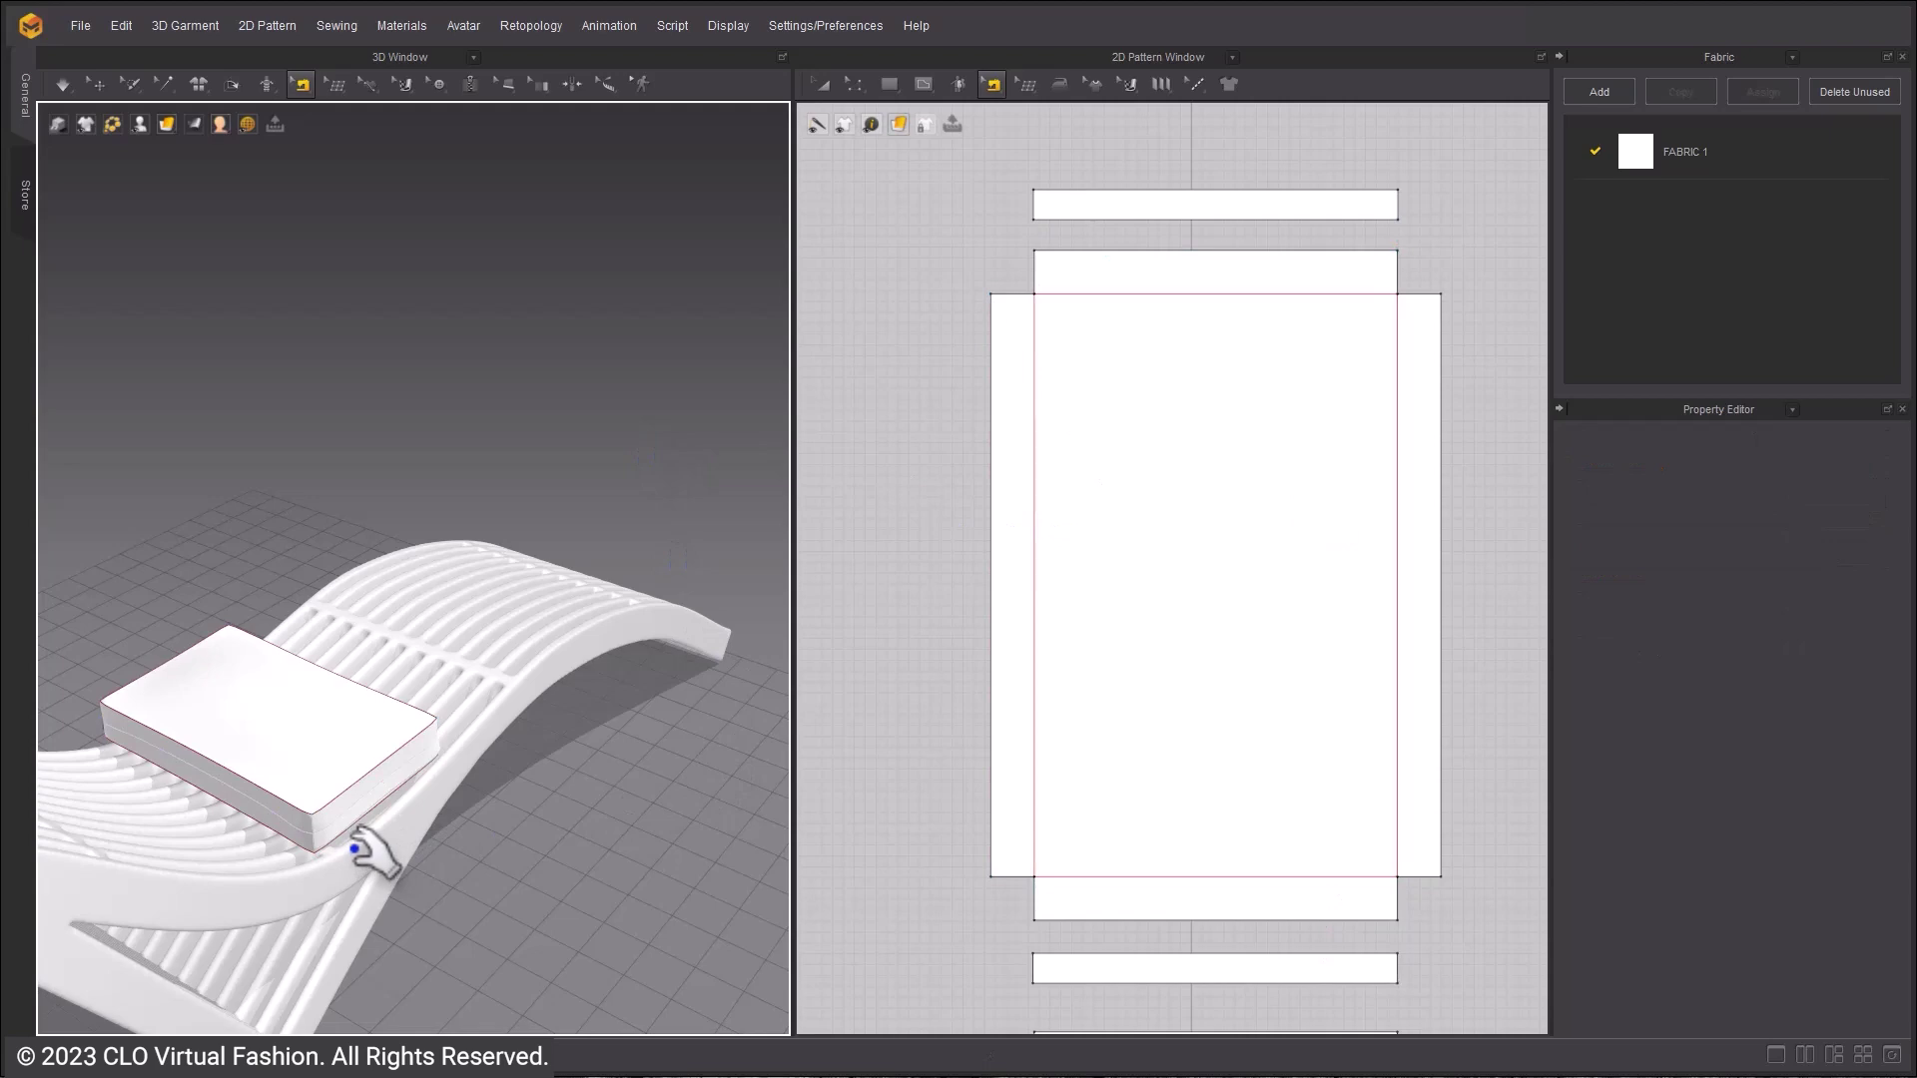
- Set the fold angle of the seam joining the upper strip to the cushion to 227 and restart the simulation
right_drag(370, 821, 96, 836)
click(379, 764)
click(868, 477)
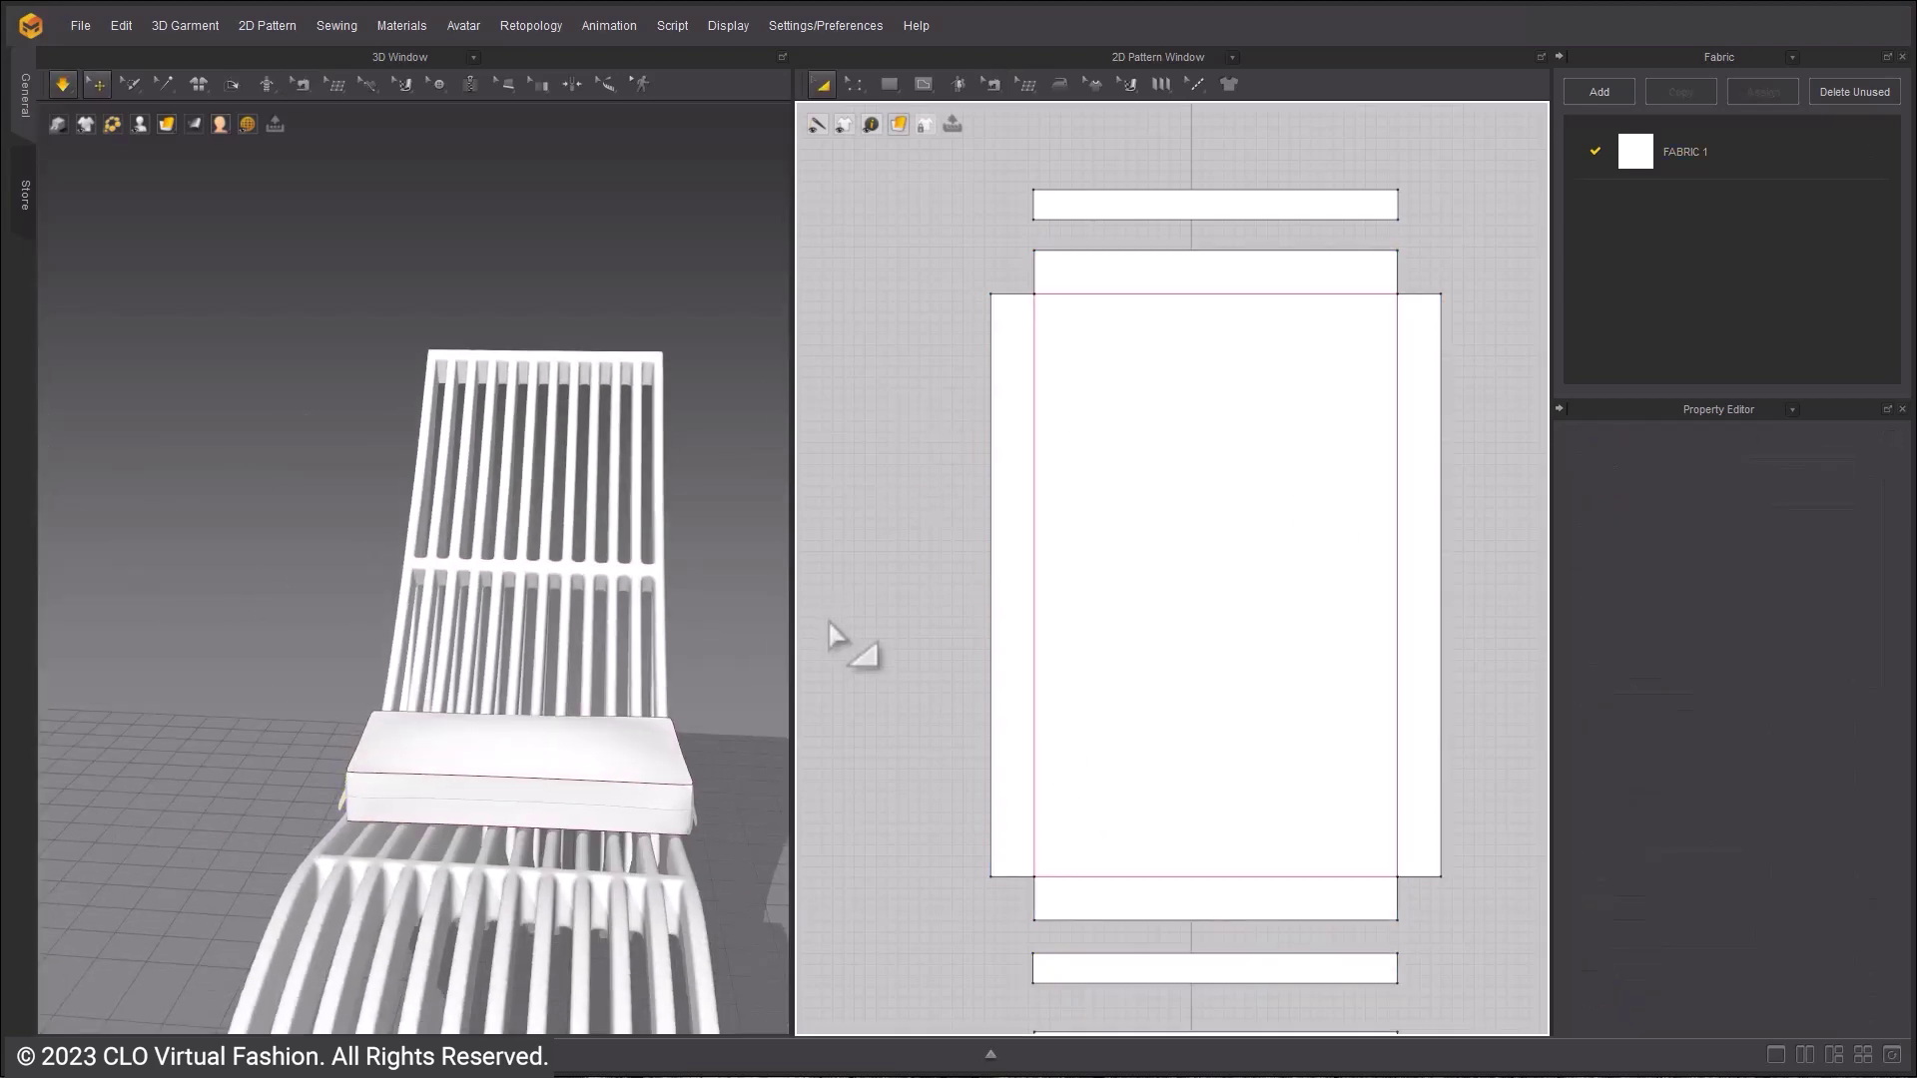
key(b)
click(1260, 252)
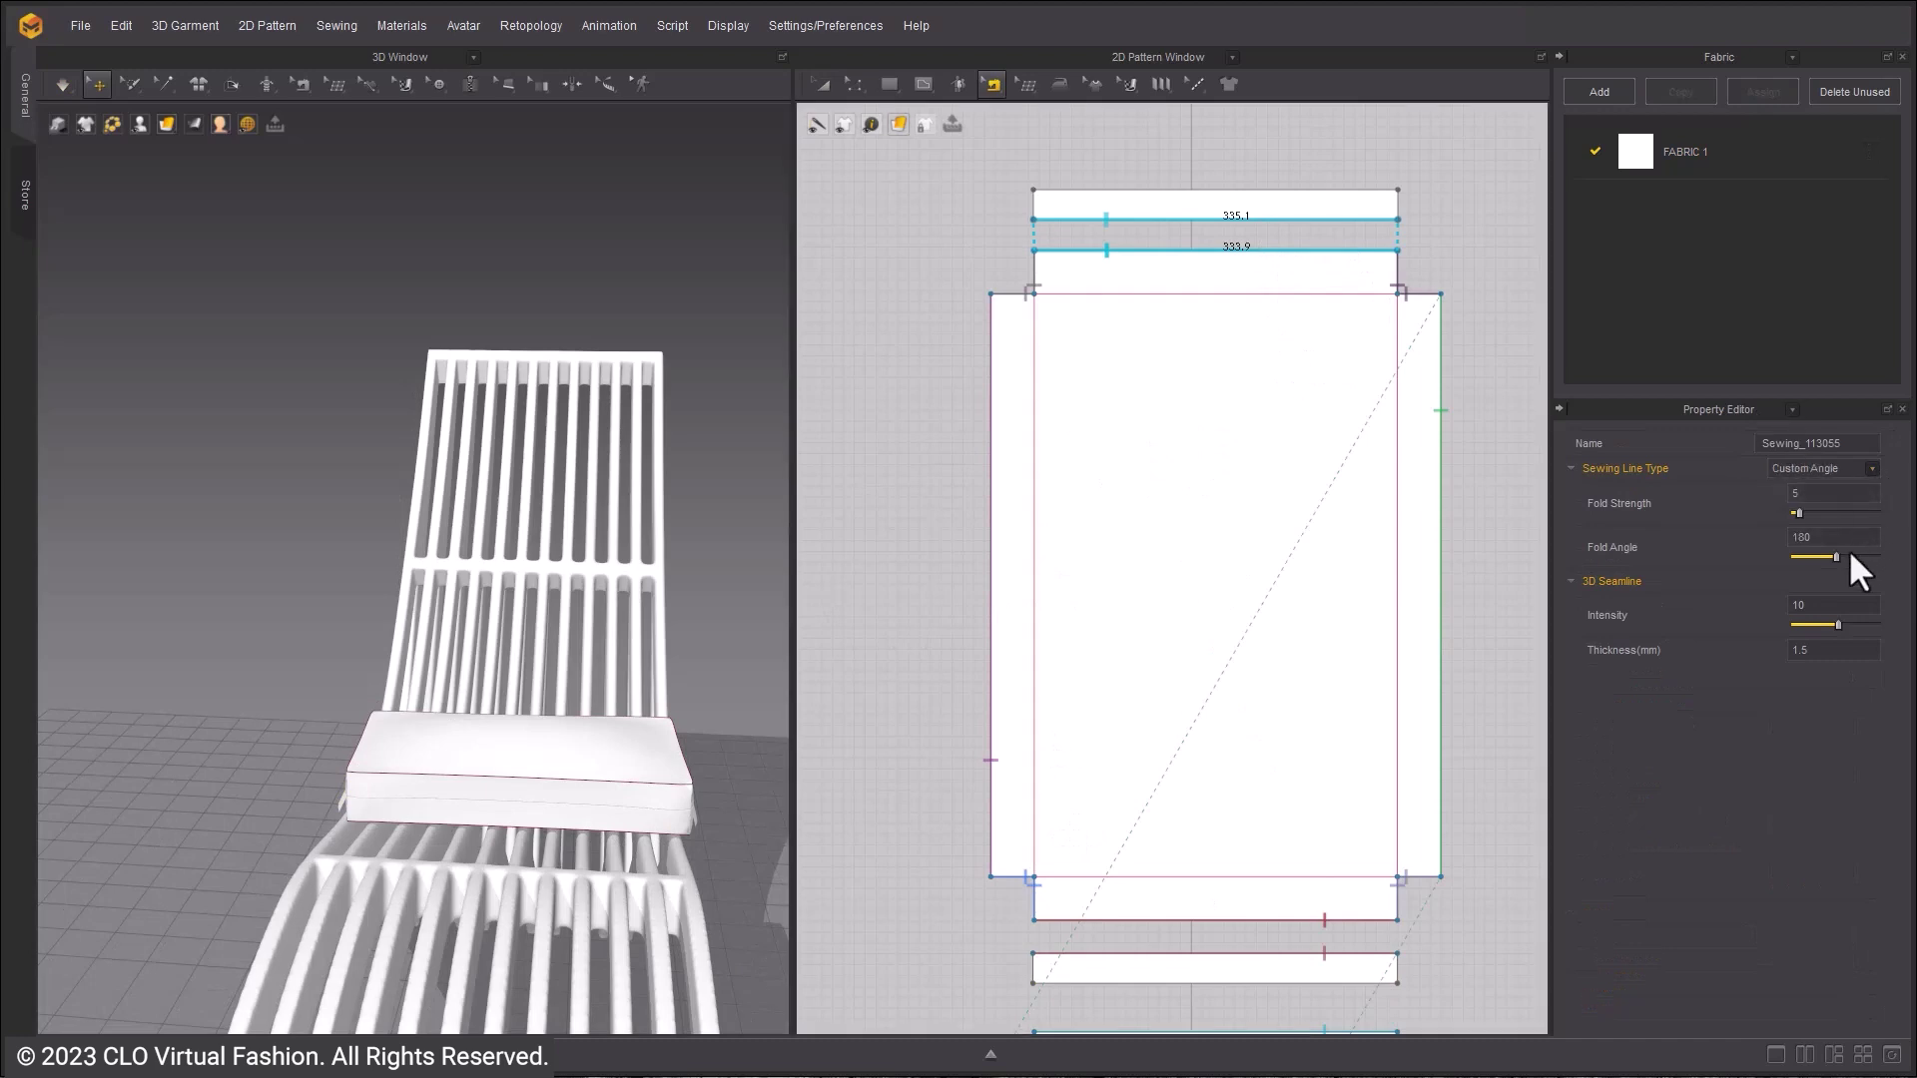
right_drag(733, 671, 504, 697)
click(1835, 556)
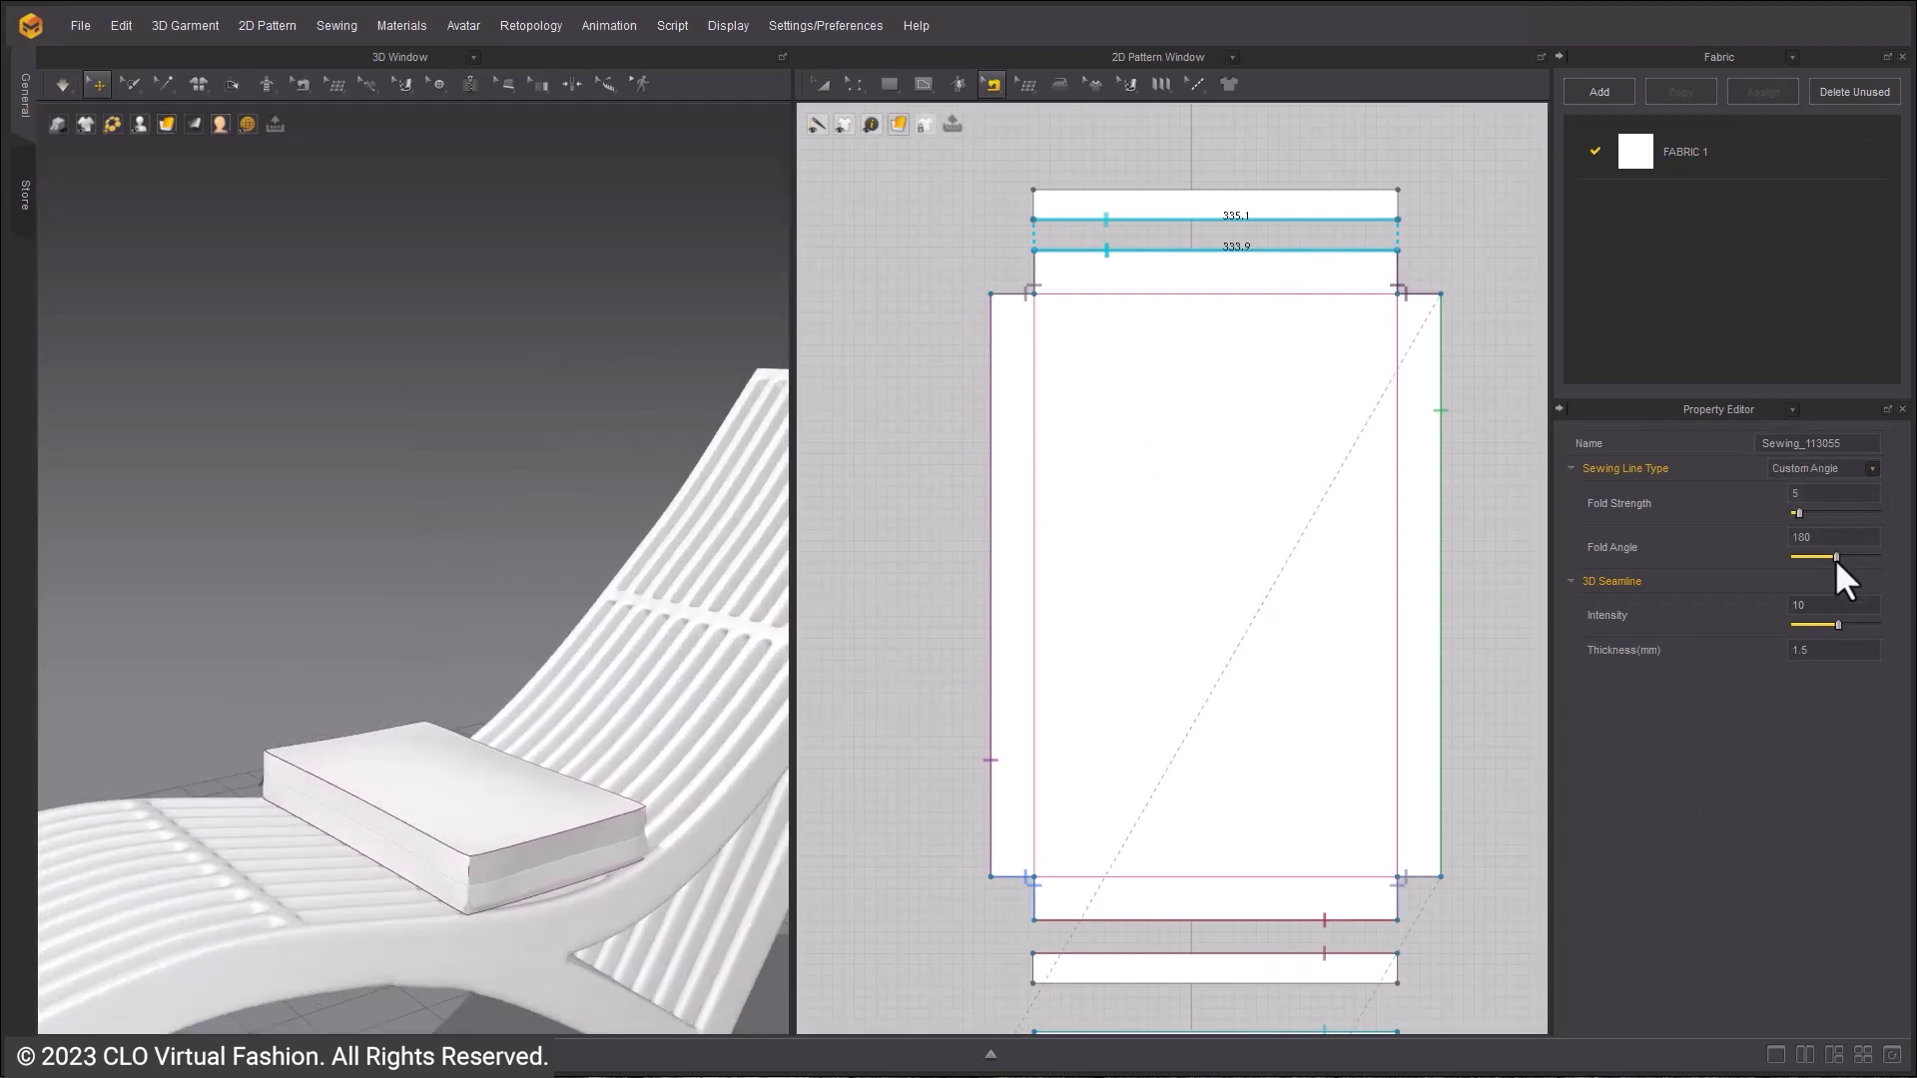
key(space)
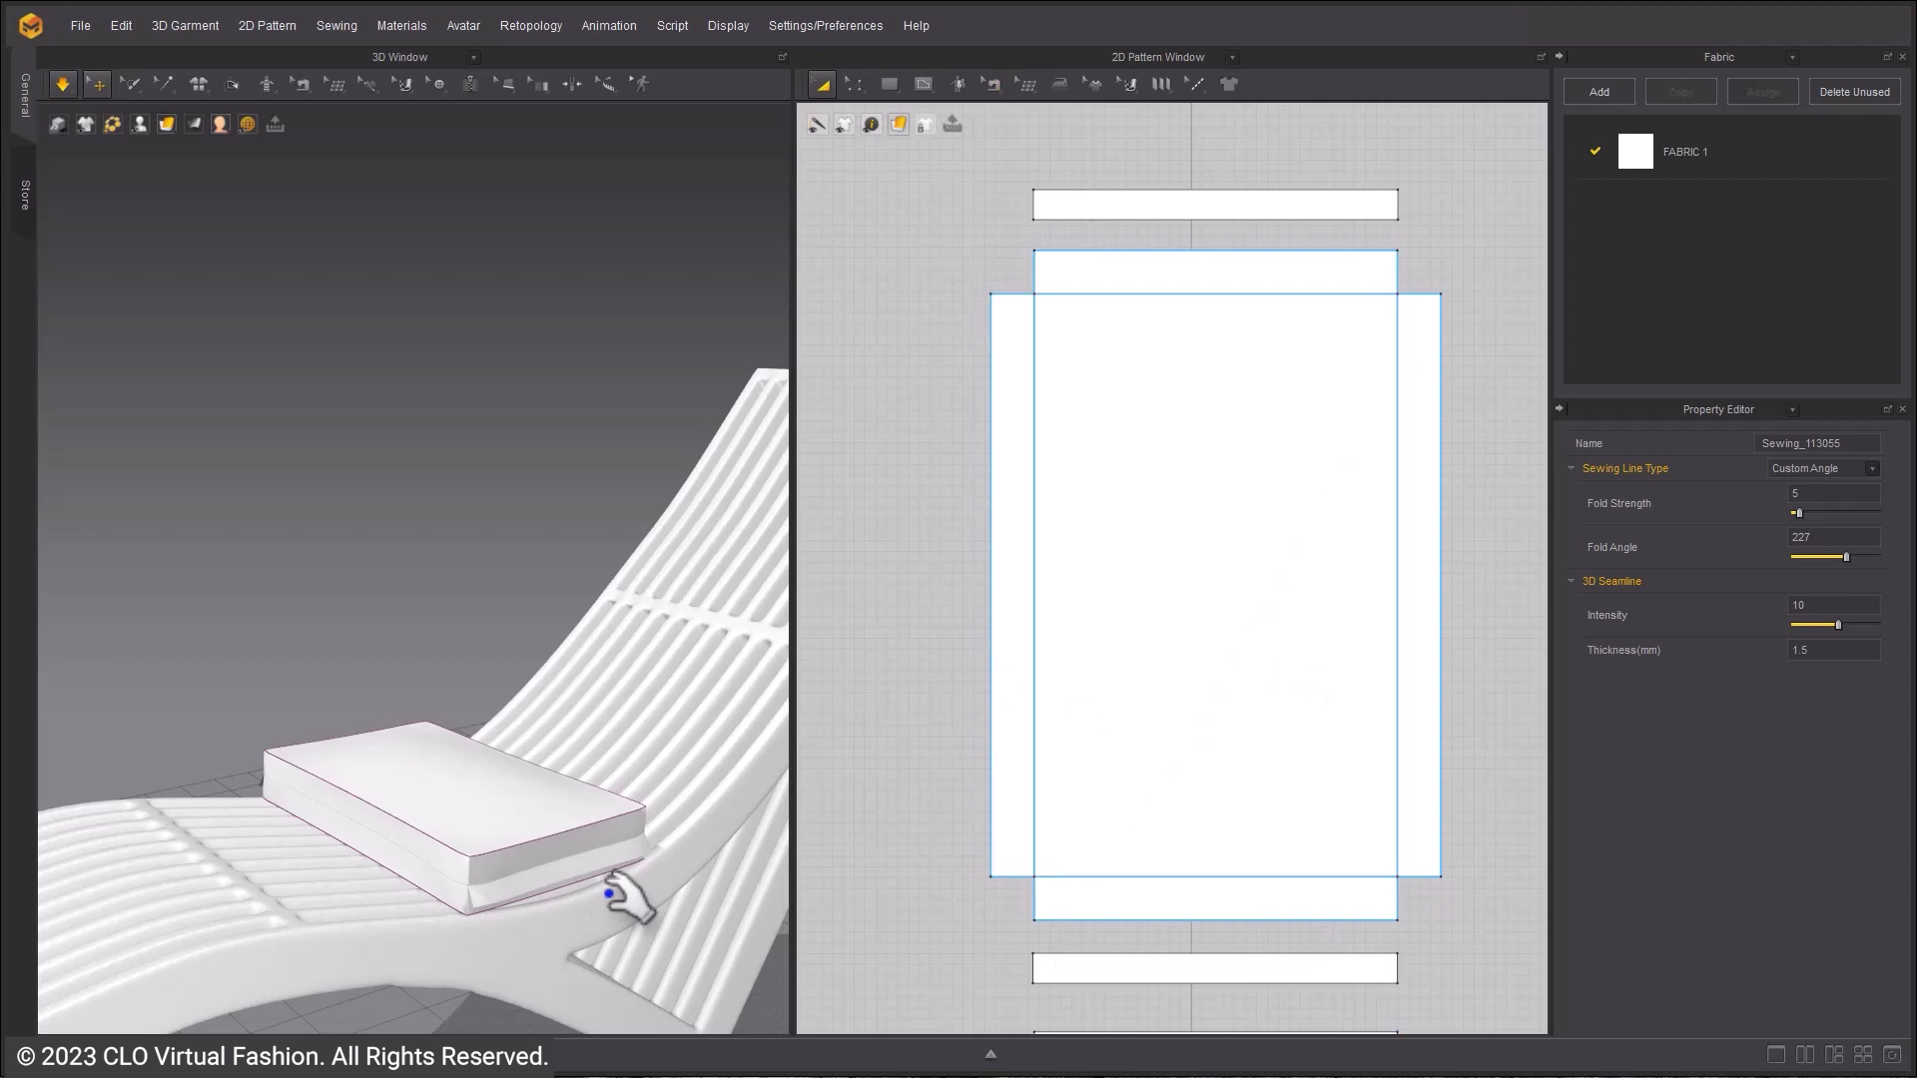
- Set the fold angle of the seam joining the lower strip to 258 and simulate the cushion
right_drag(620, 889, 743, 1008)
key(n)
click(1076, 953)
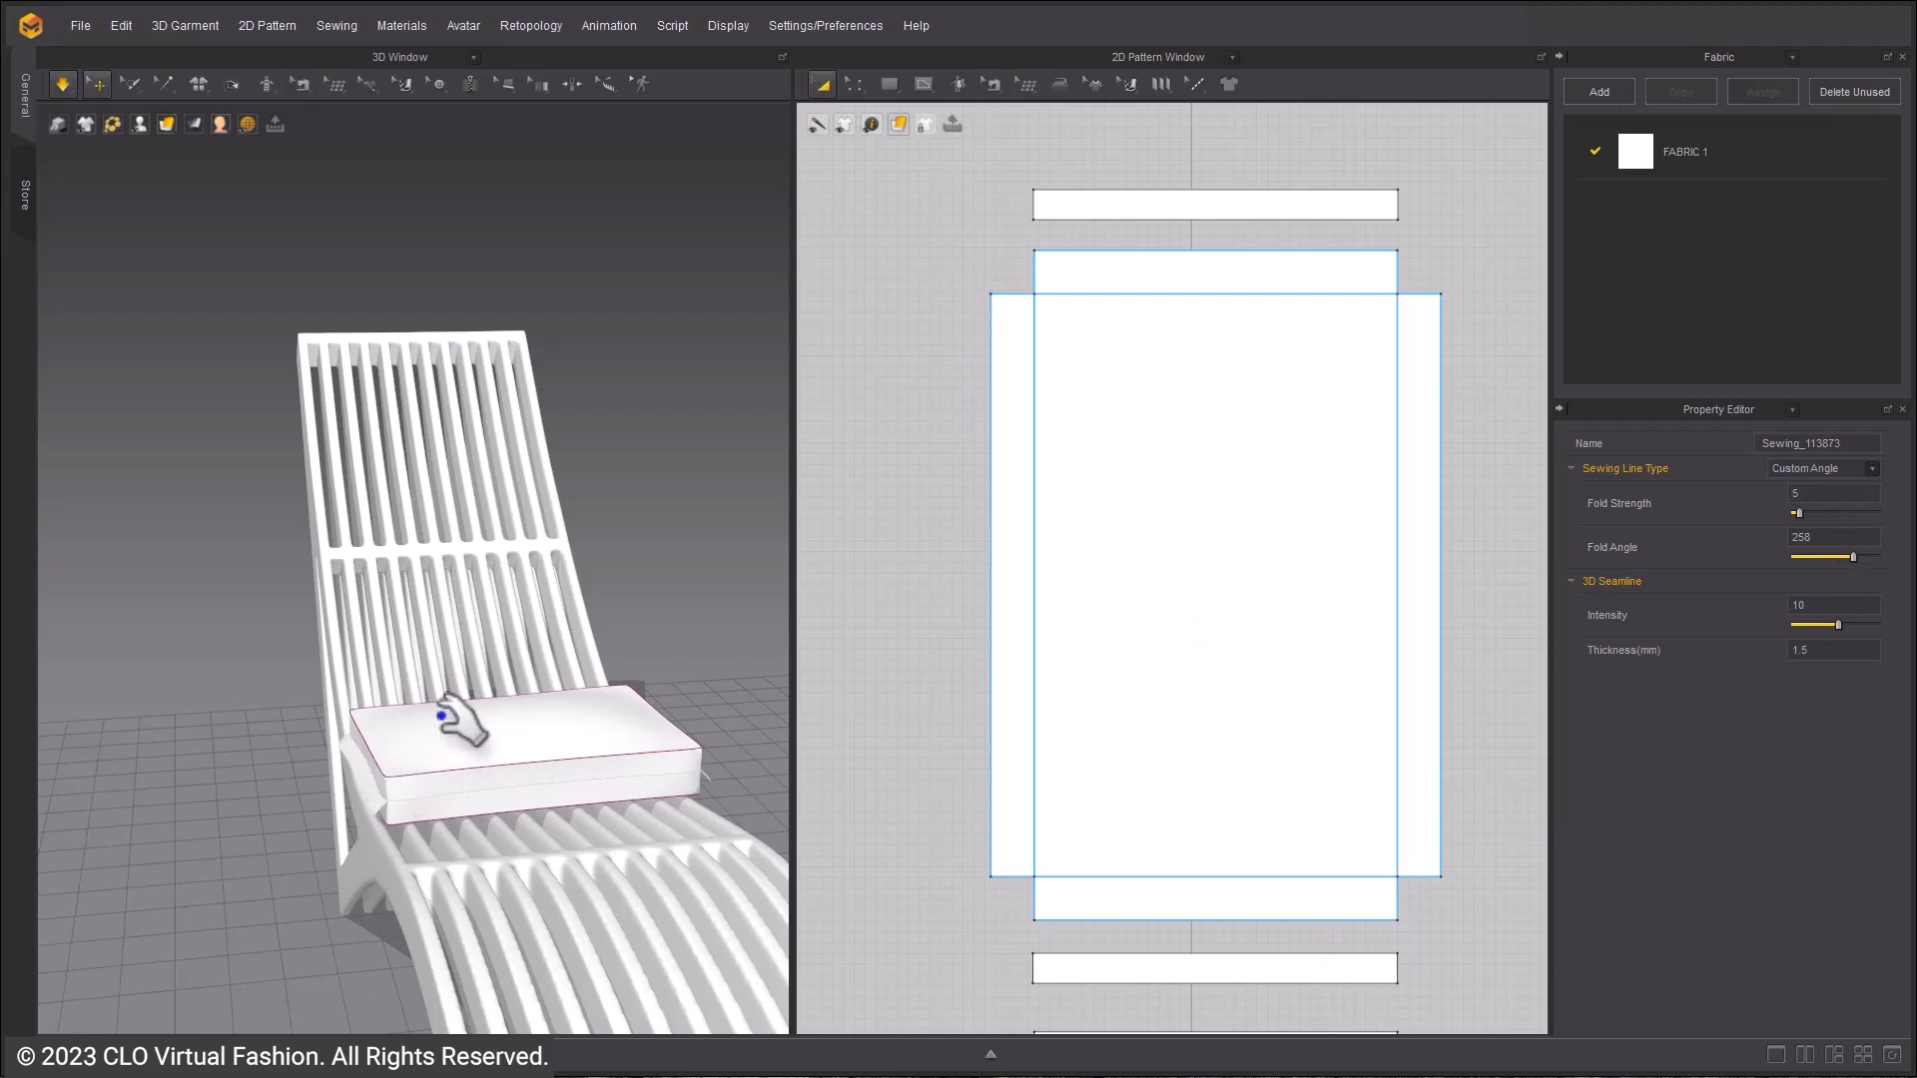
right_drag(462, 763, 419, 704)
key(n)
key(a)
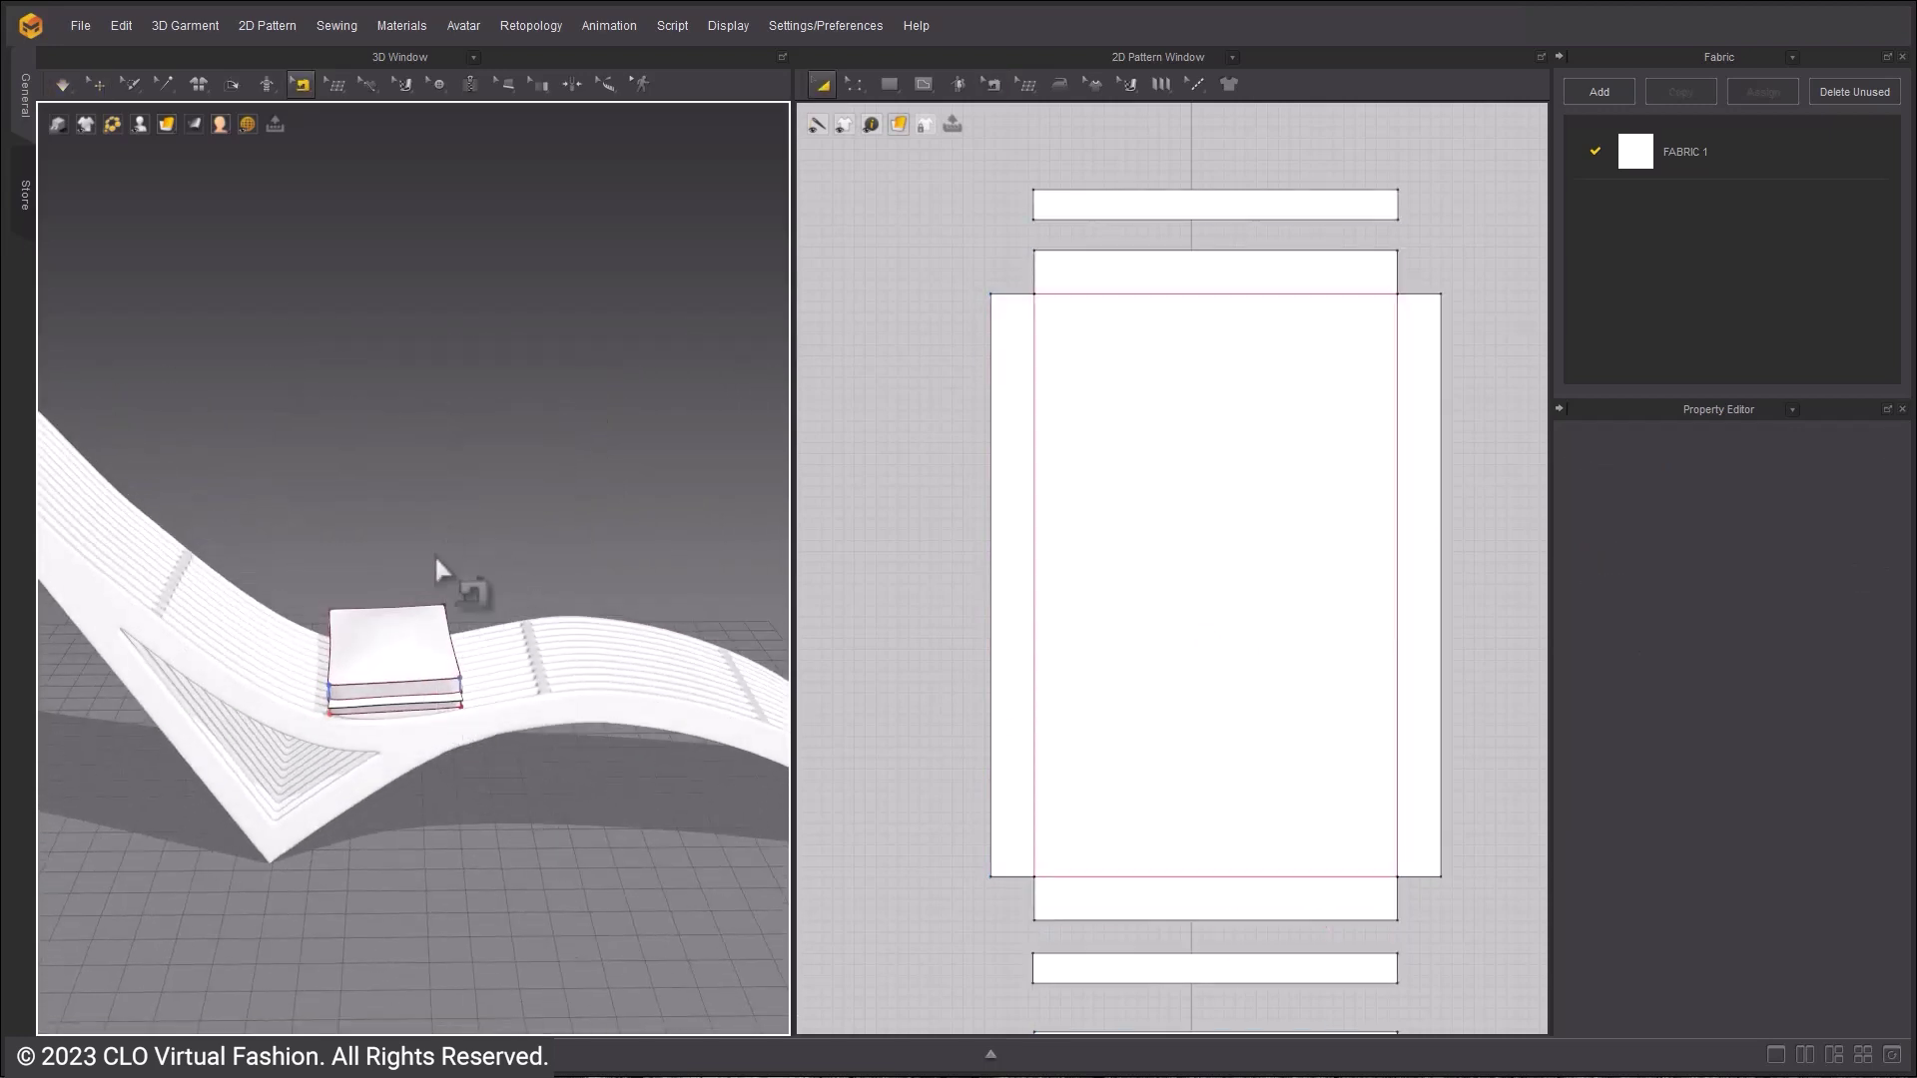
- Try to apply Instance Pattern linked editing to all of the cushion's patterns
scroll(1001, 519, down, 5)
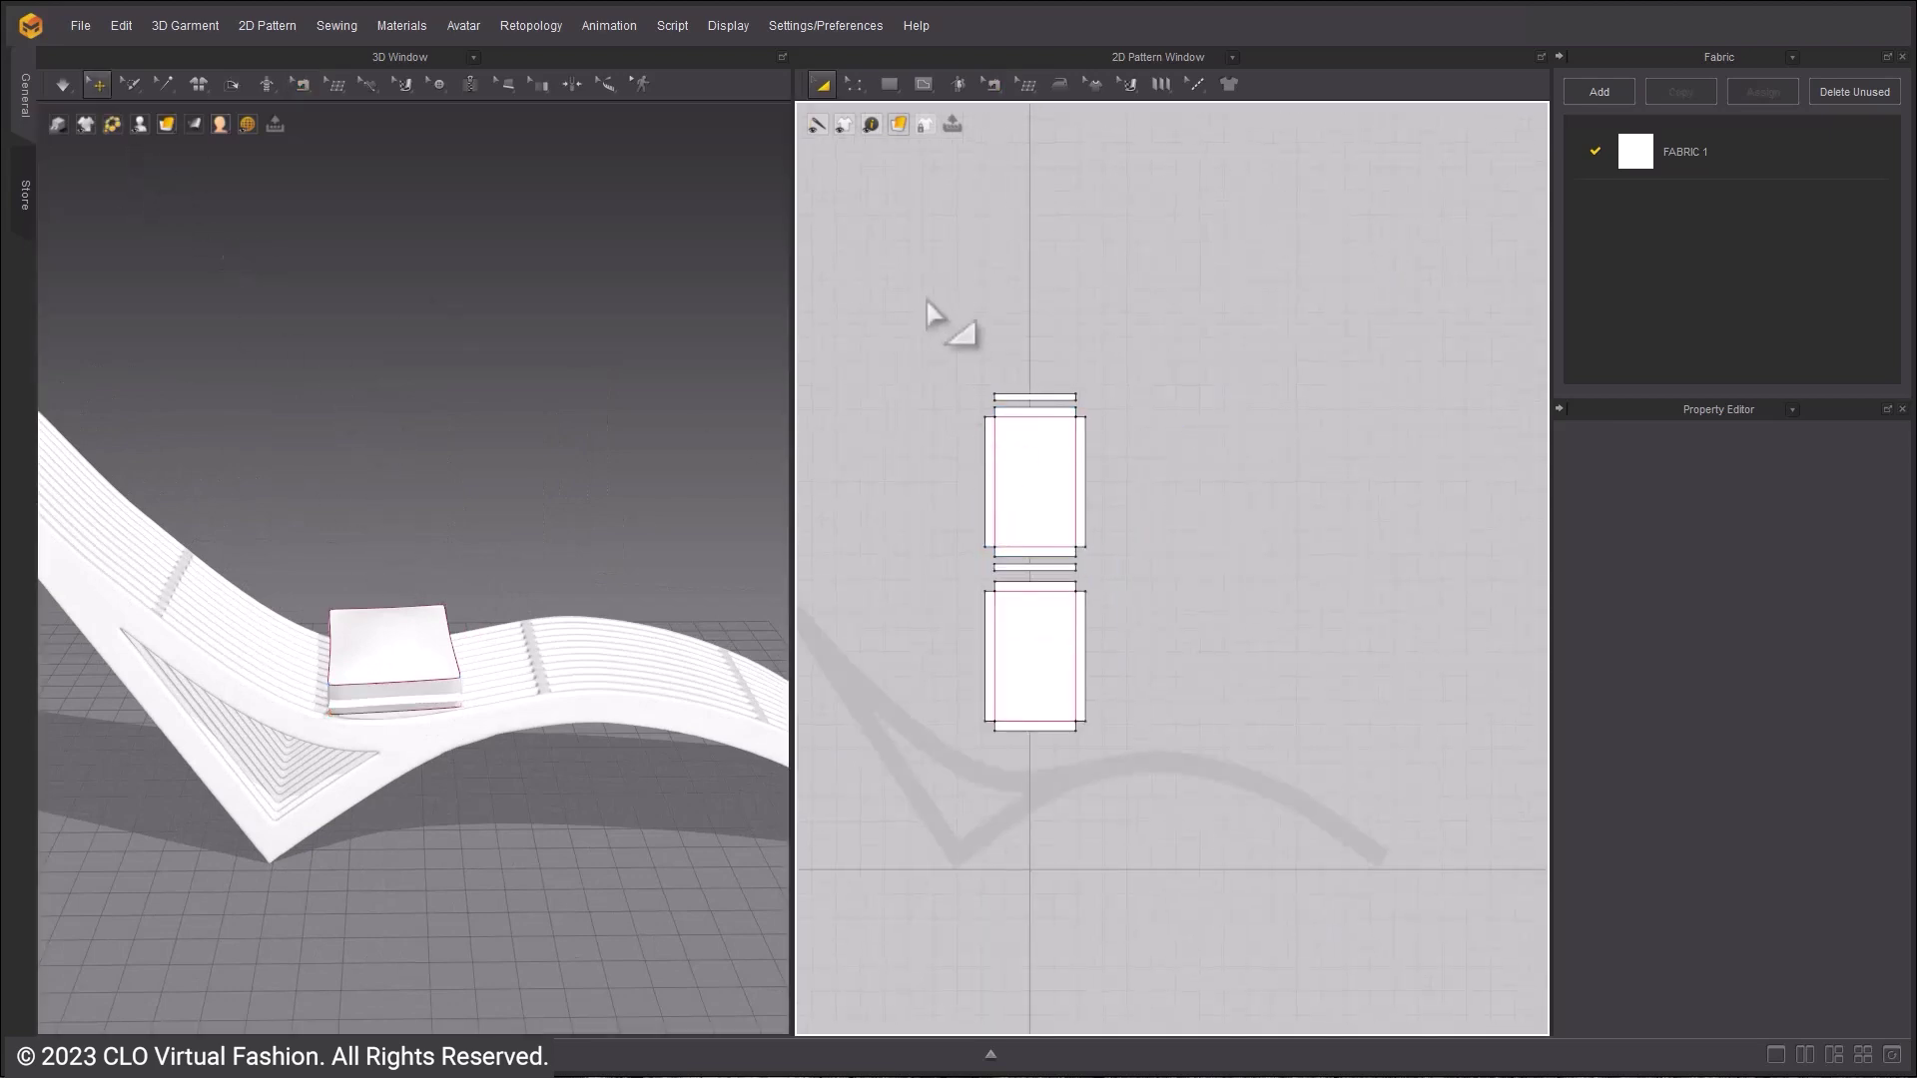
drag(1155, 768, 1158, 773)
right_click(1028, 521)
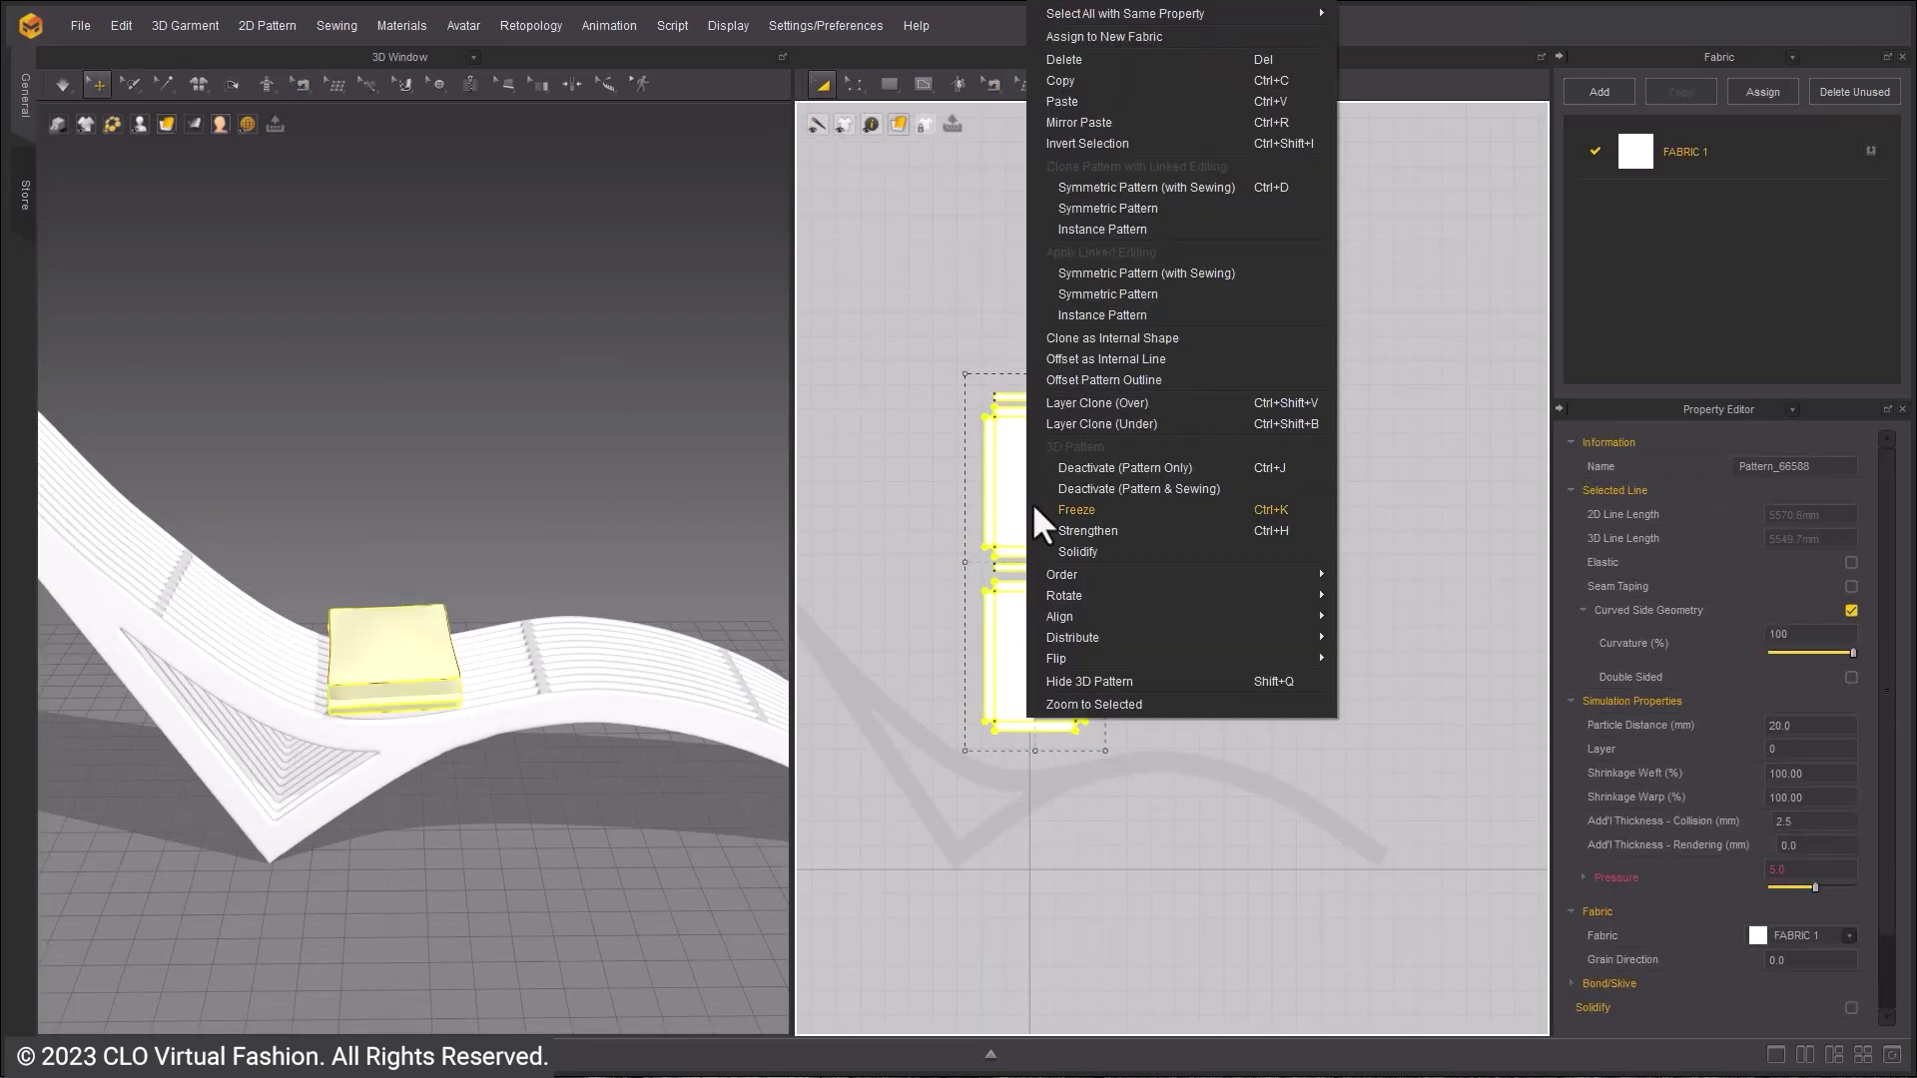
click(1230, 312)
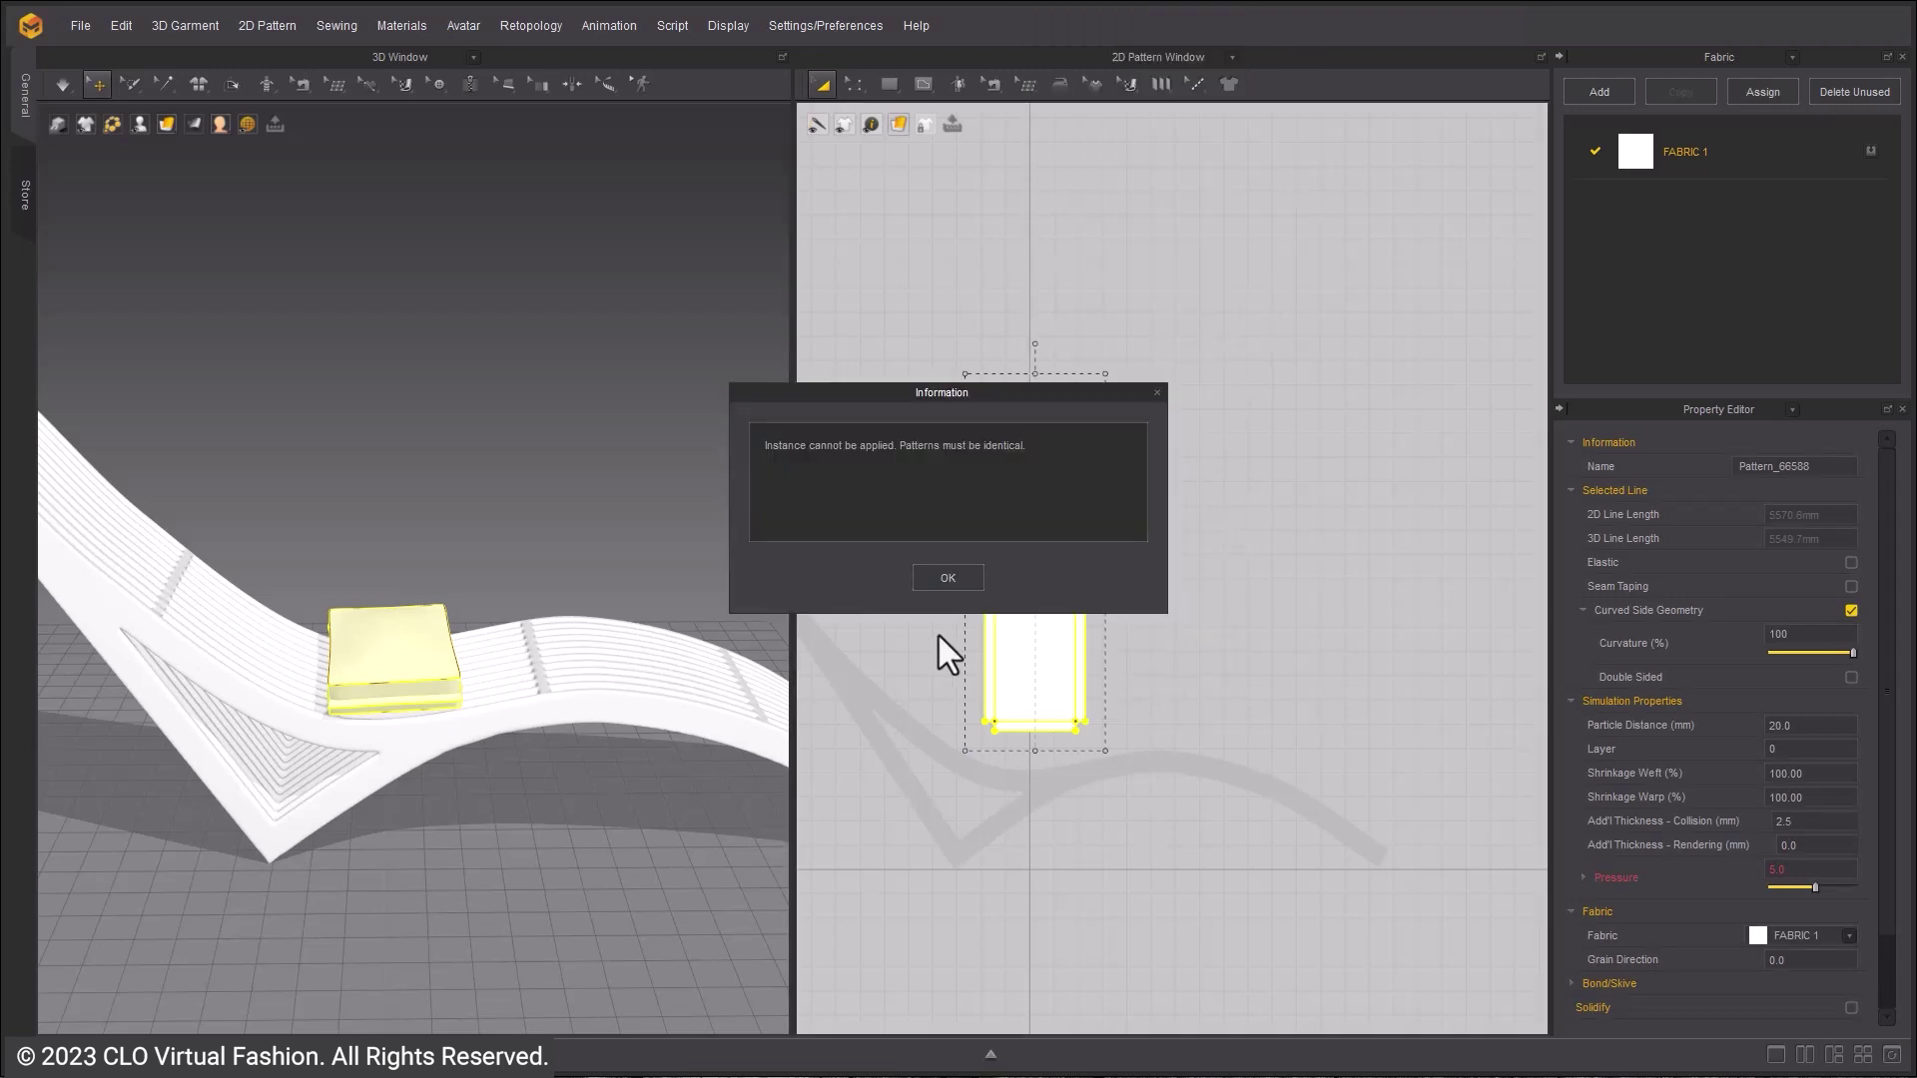
click(968, 575)
- Clone the whole cushion as six linked instance patterns in a row, spaced 647.4 mm apart
right_click(1039, 636)
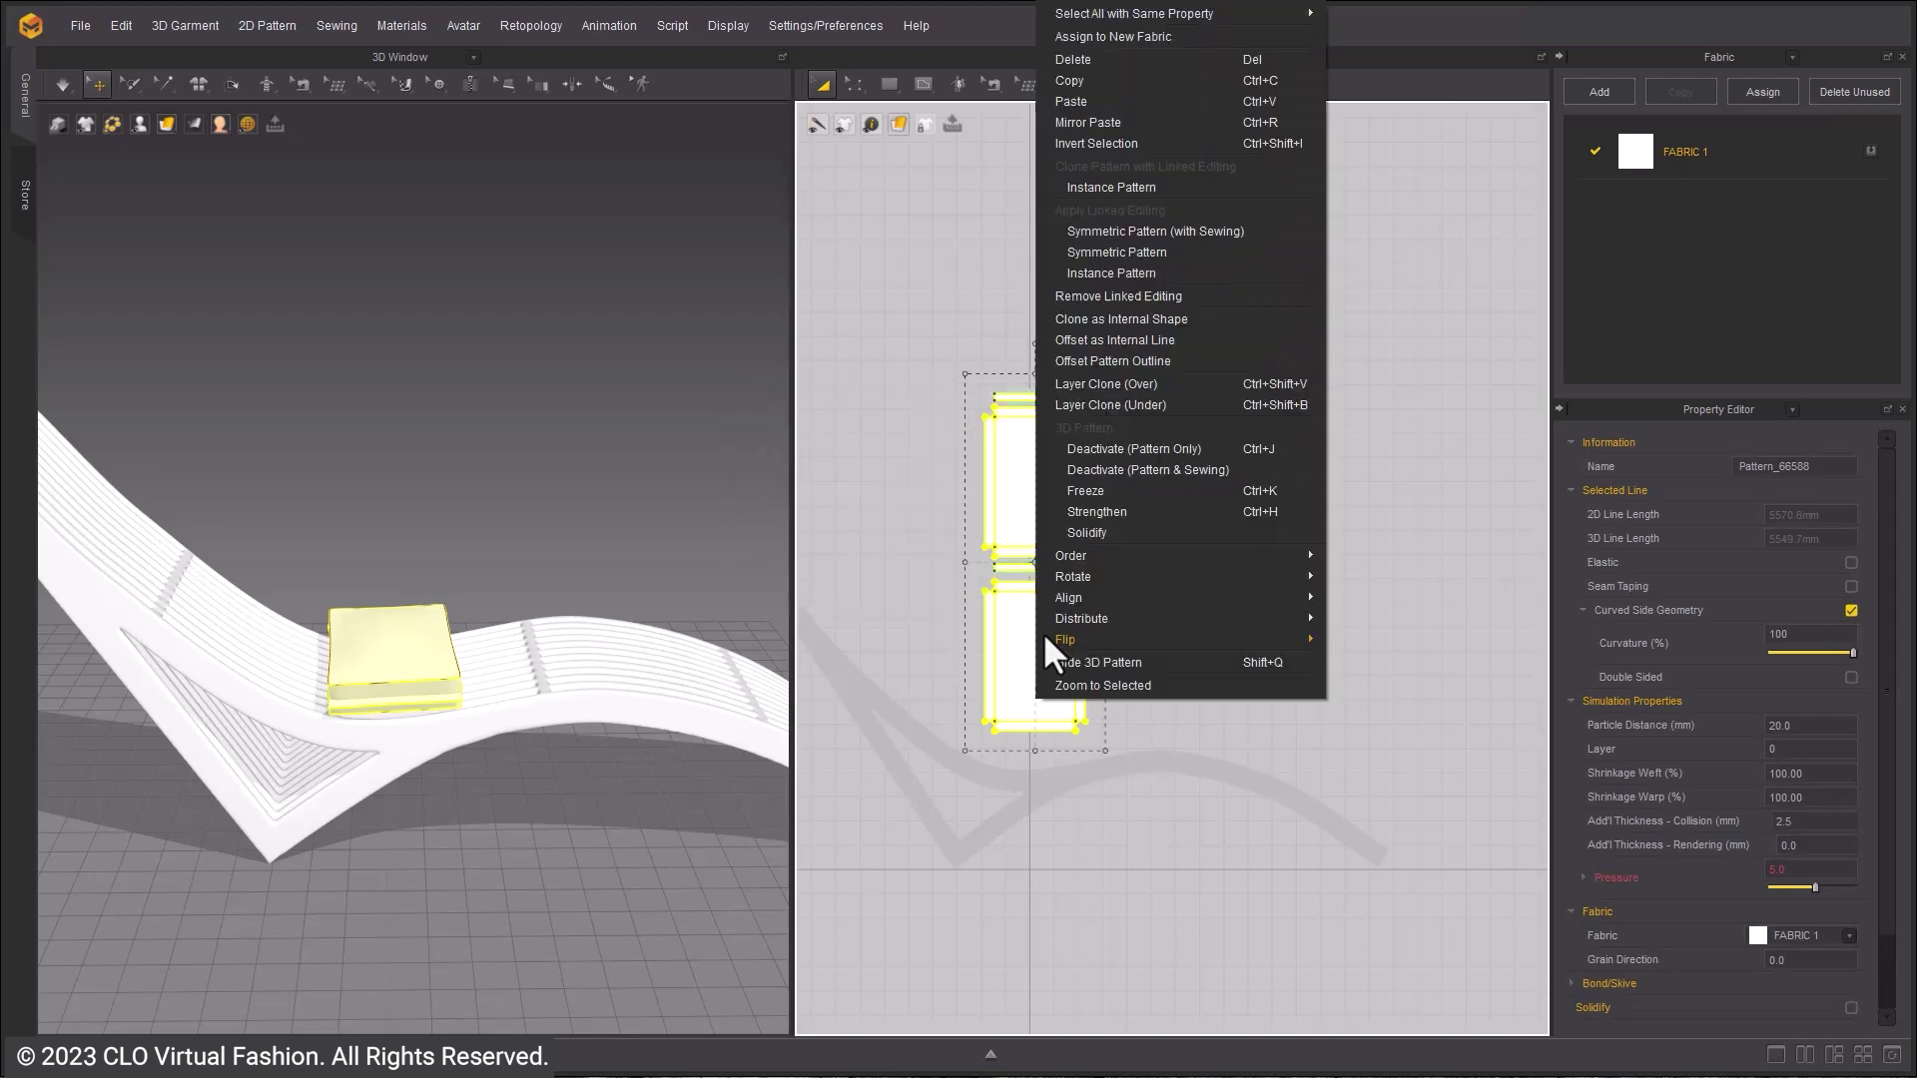
click(1178, 187)
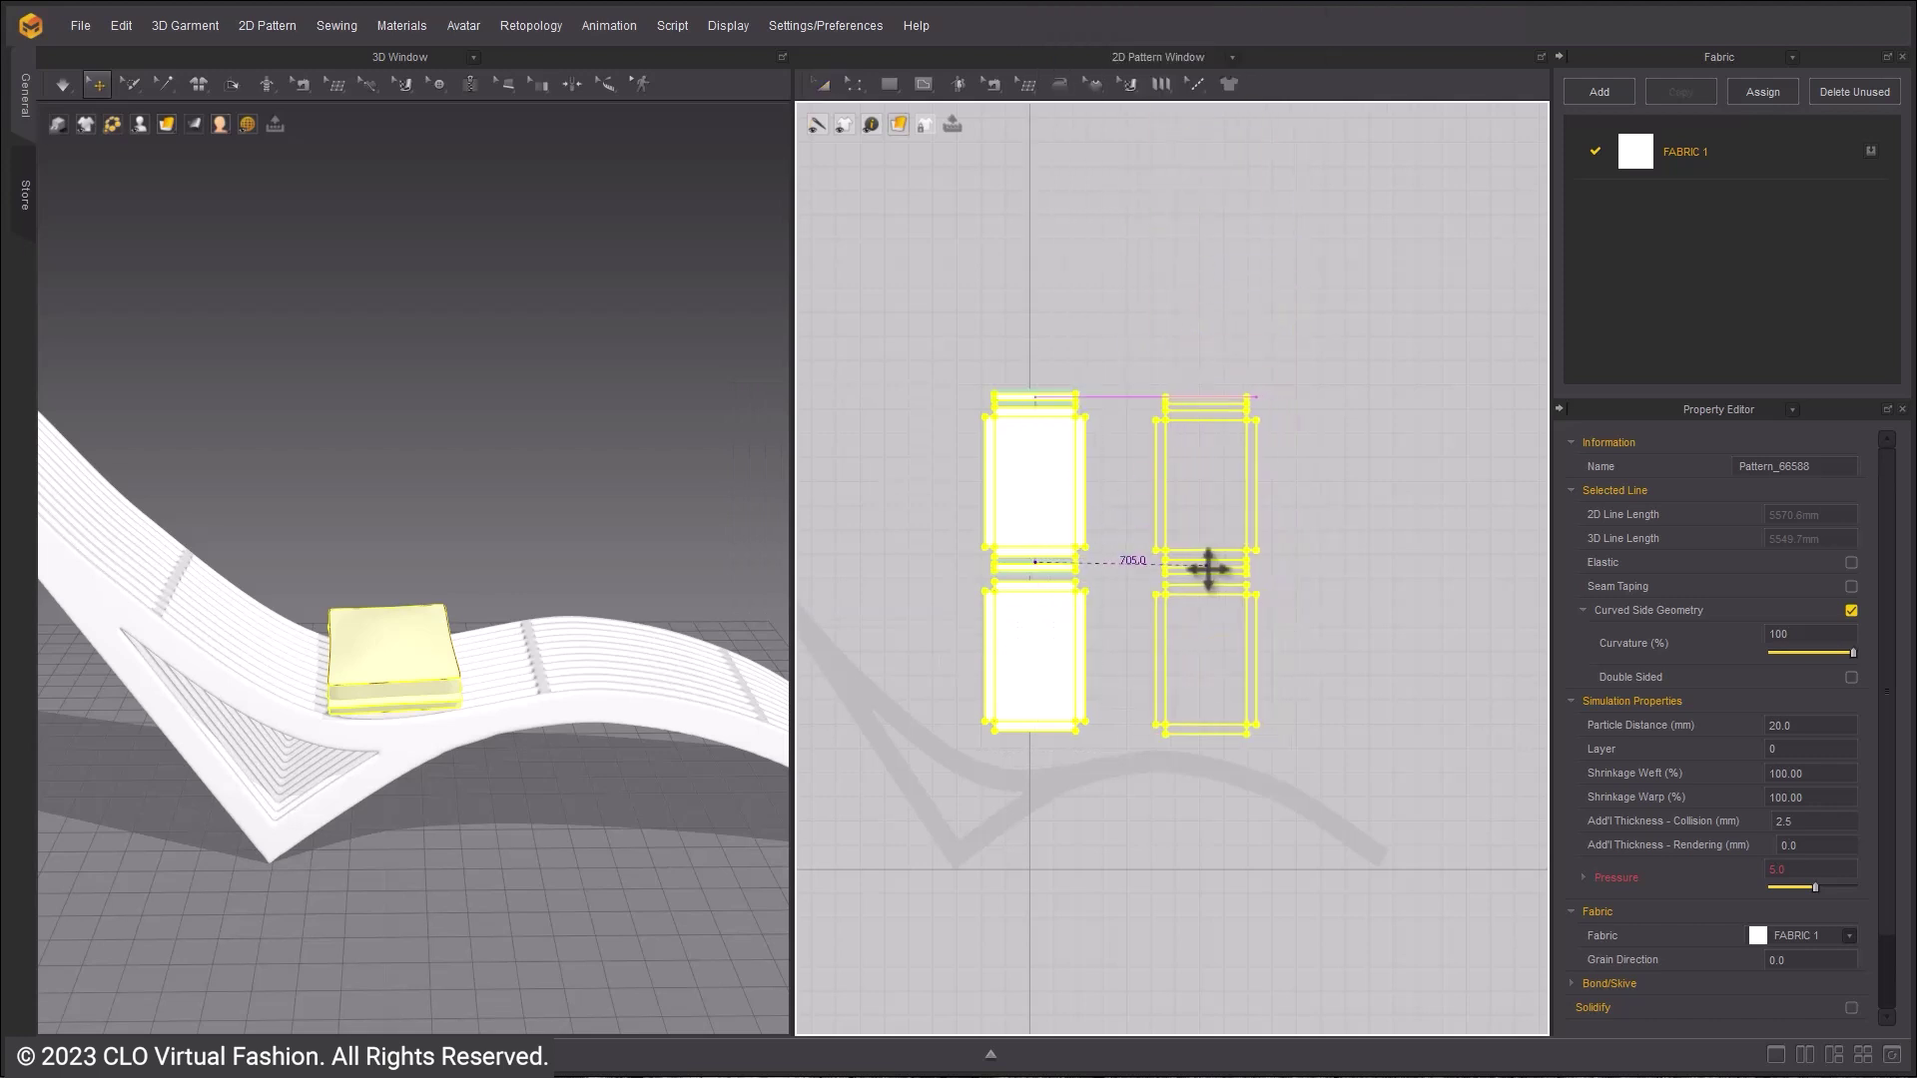
right_click(1194, 567)
click(1045, 491)
click(1044, 492)
click(1044, 491)
click(1044, 491)
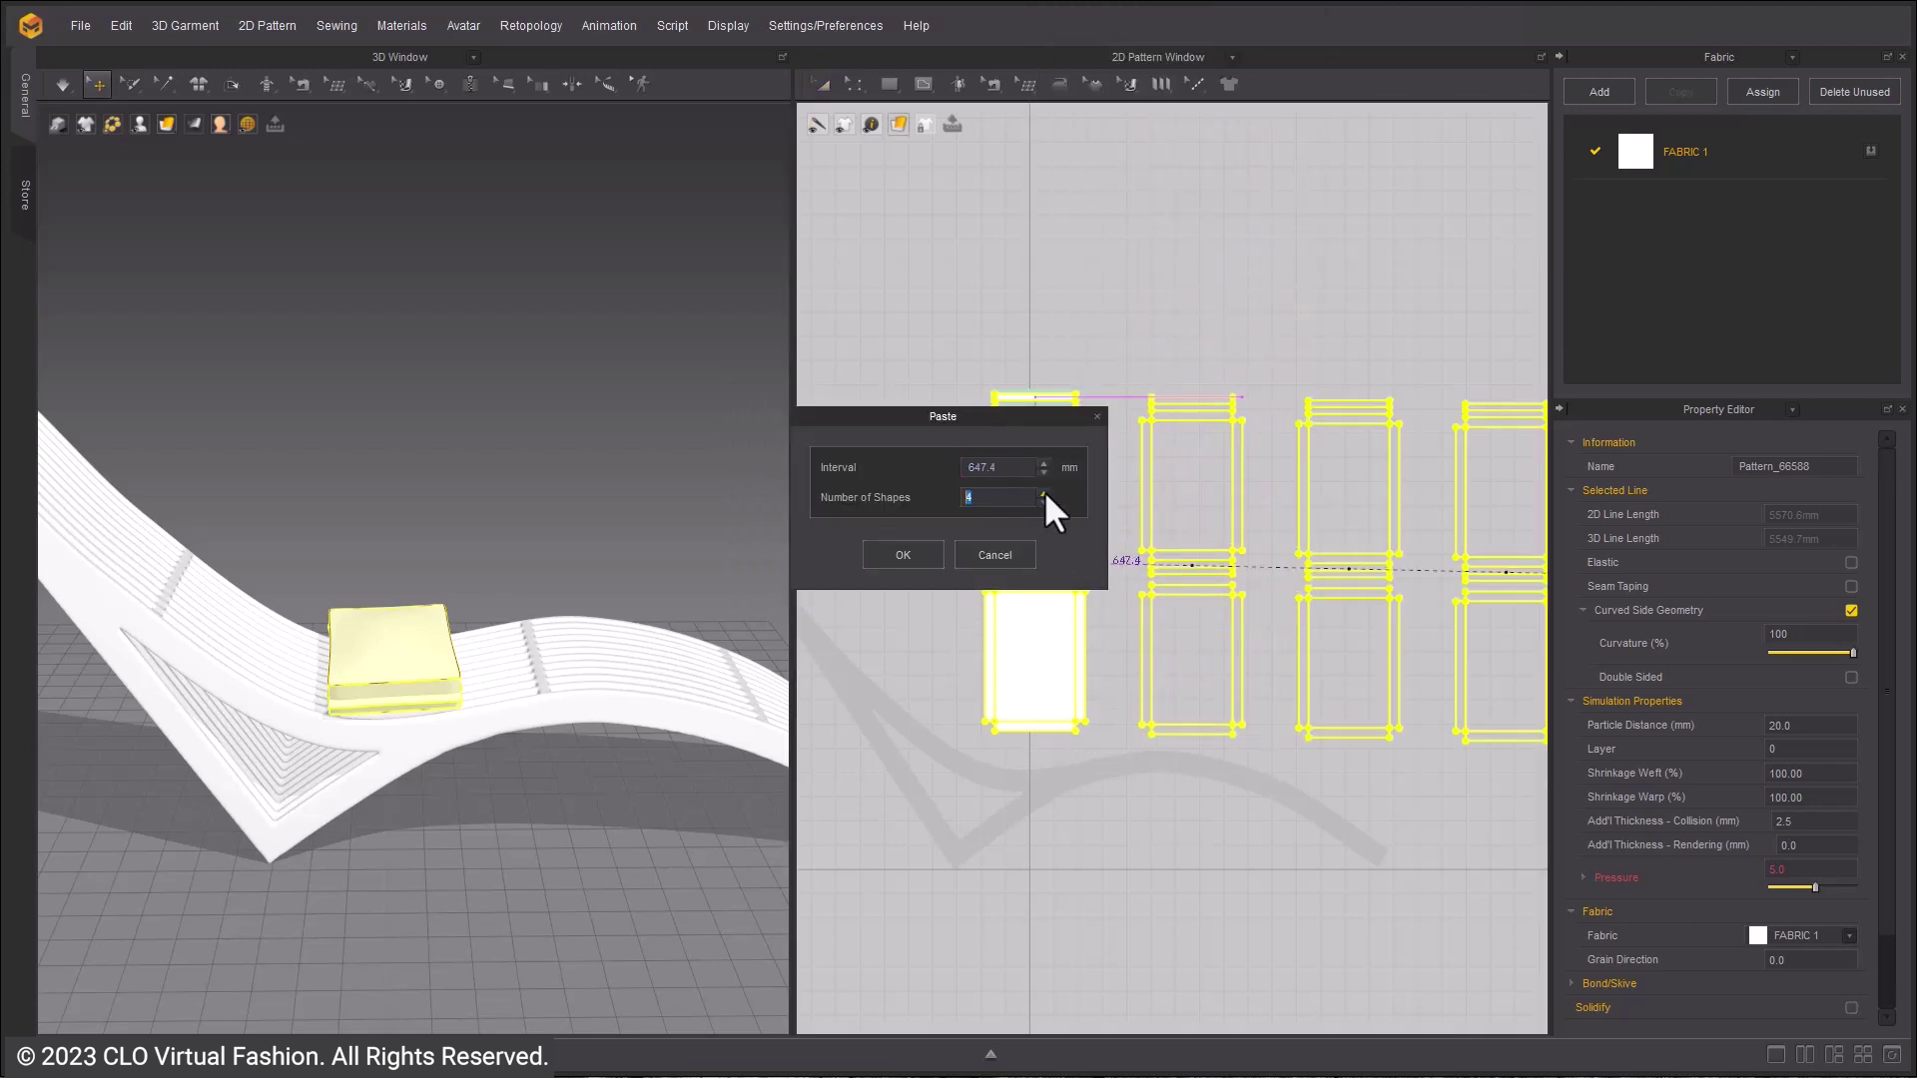
click(918, 555)
- Select the six cloned cushions and move them upward and closer to the backrest in the 3D view
right_drag(650, 753, 502, 641)
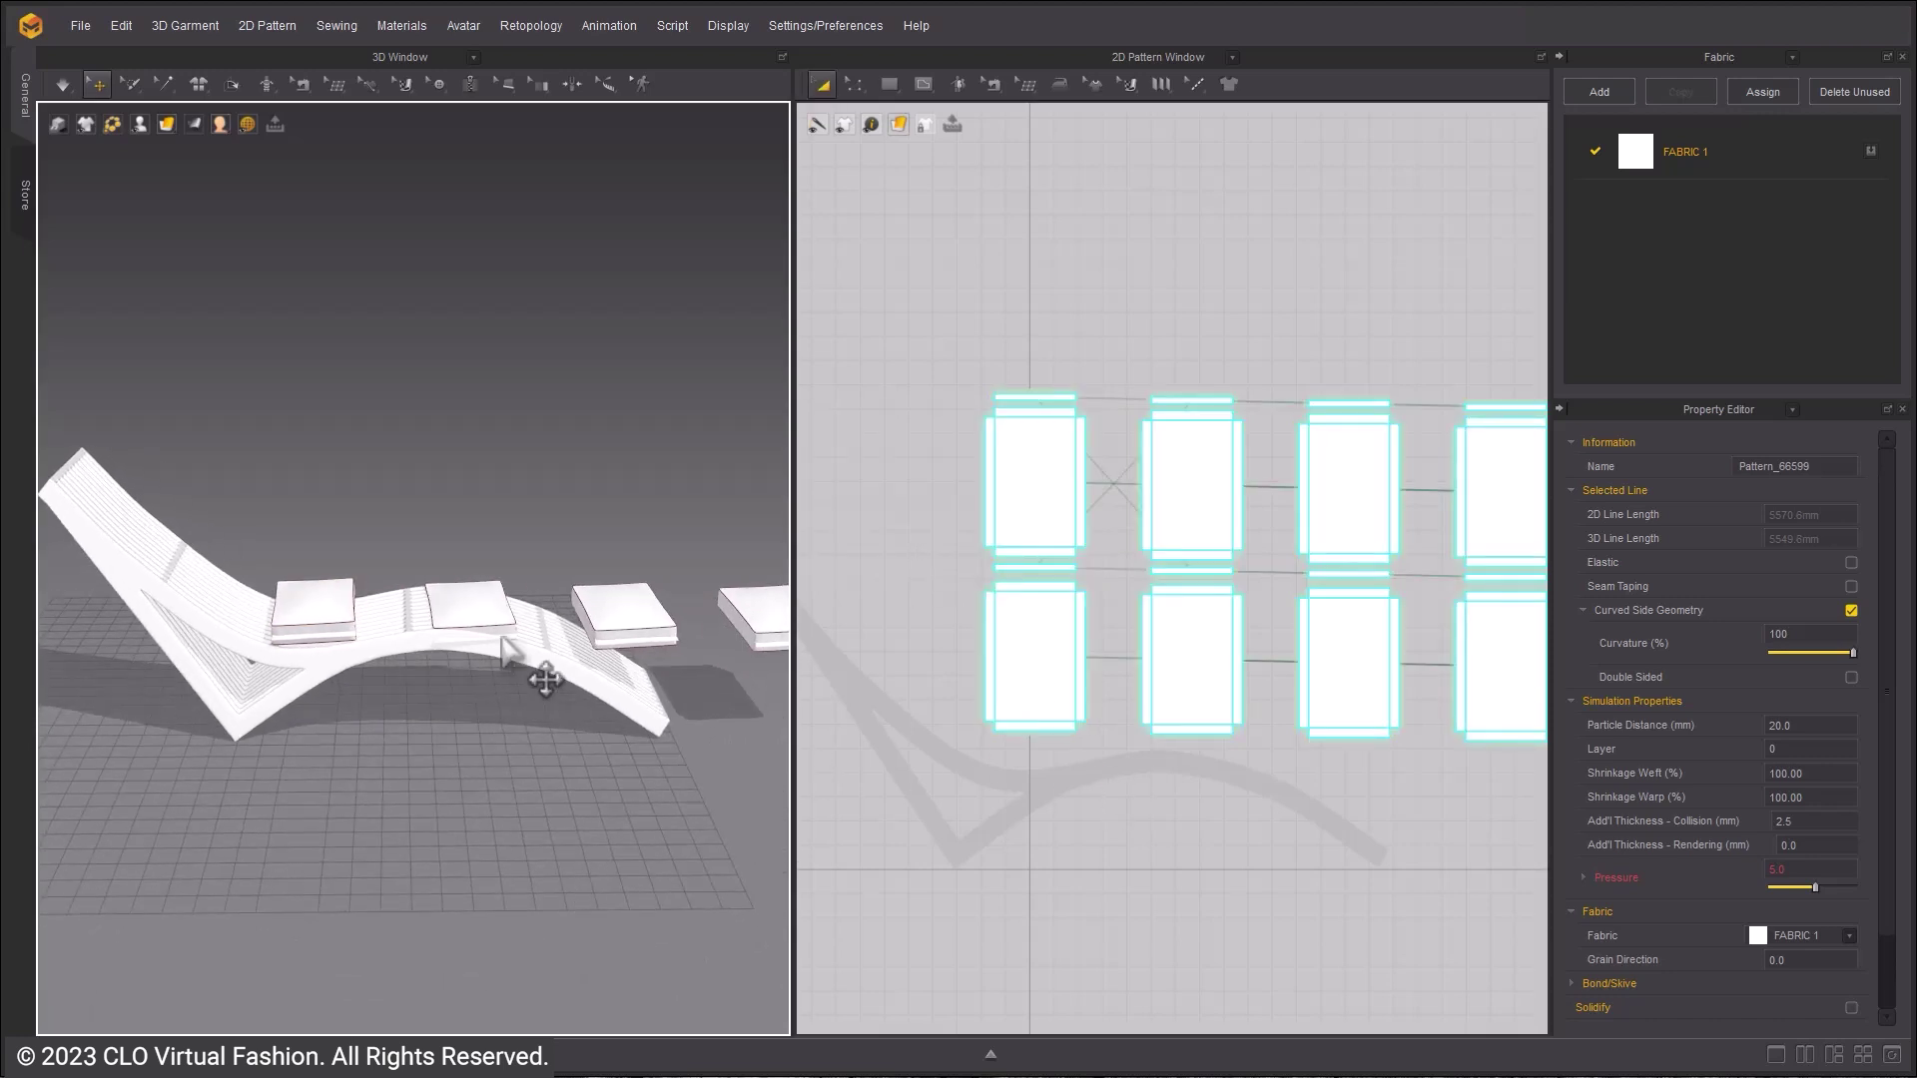
scroll(1076, 645, down, 5)
click(1470, 774)
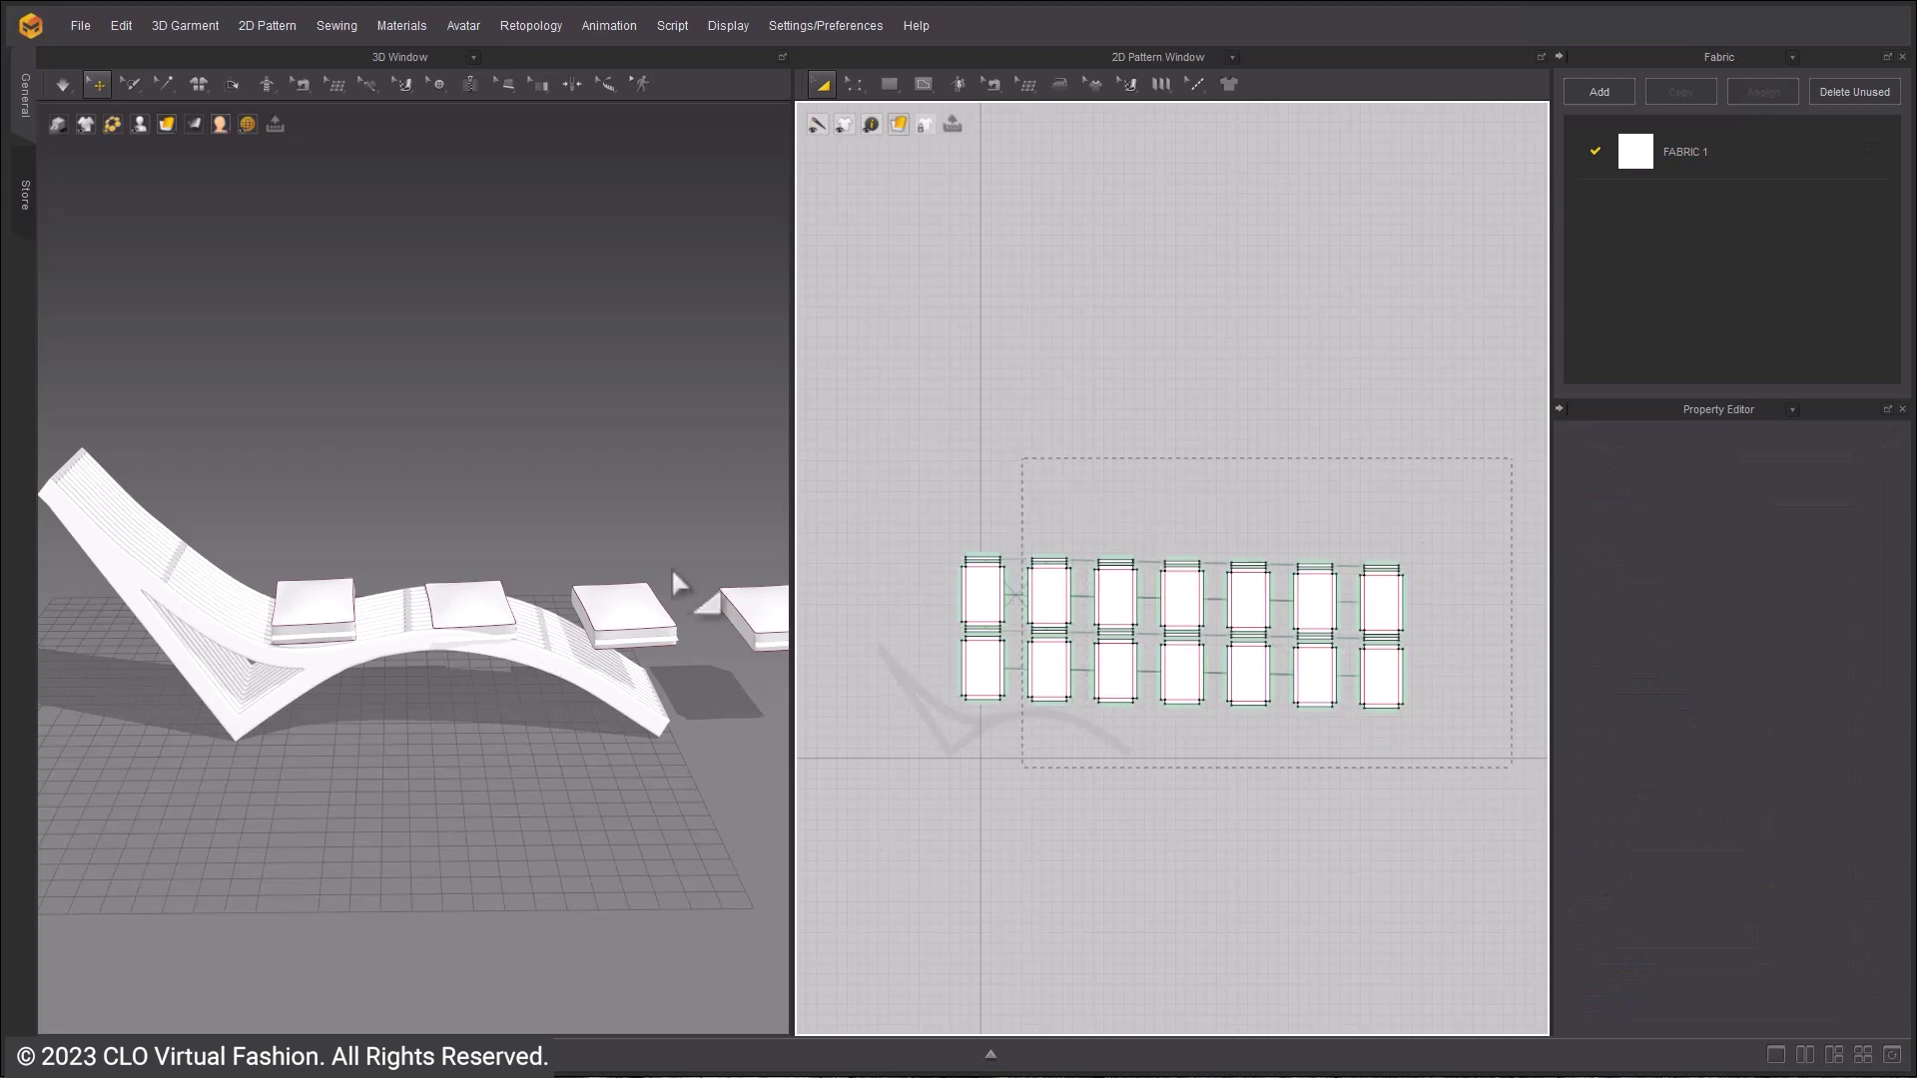
drag(1511, 768, 1023, 458)
drag(477, 591, 425, 546)
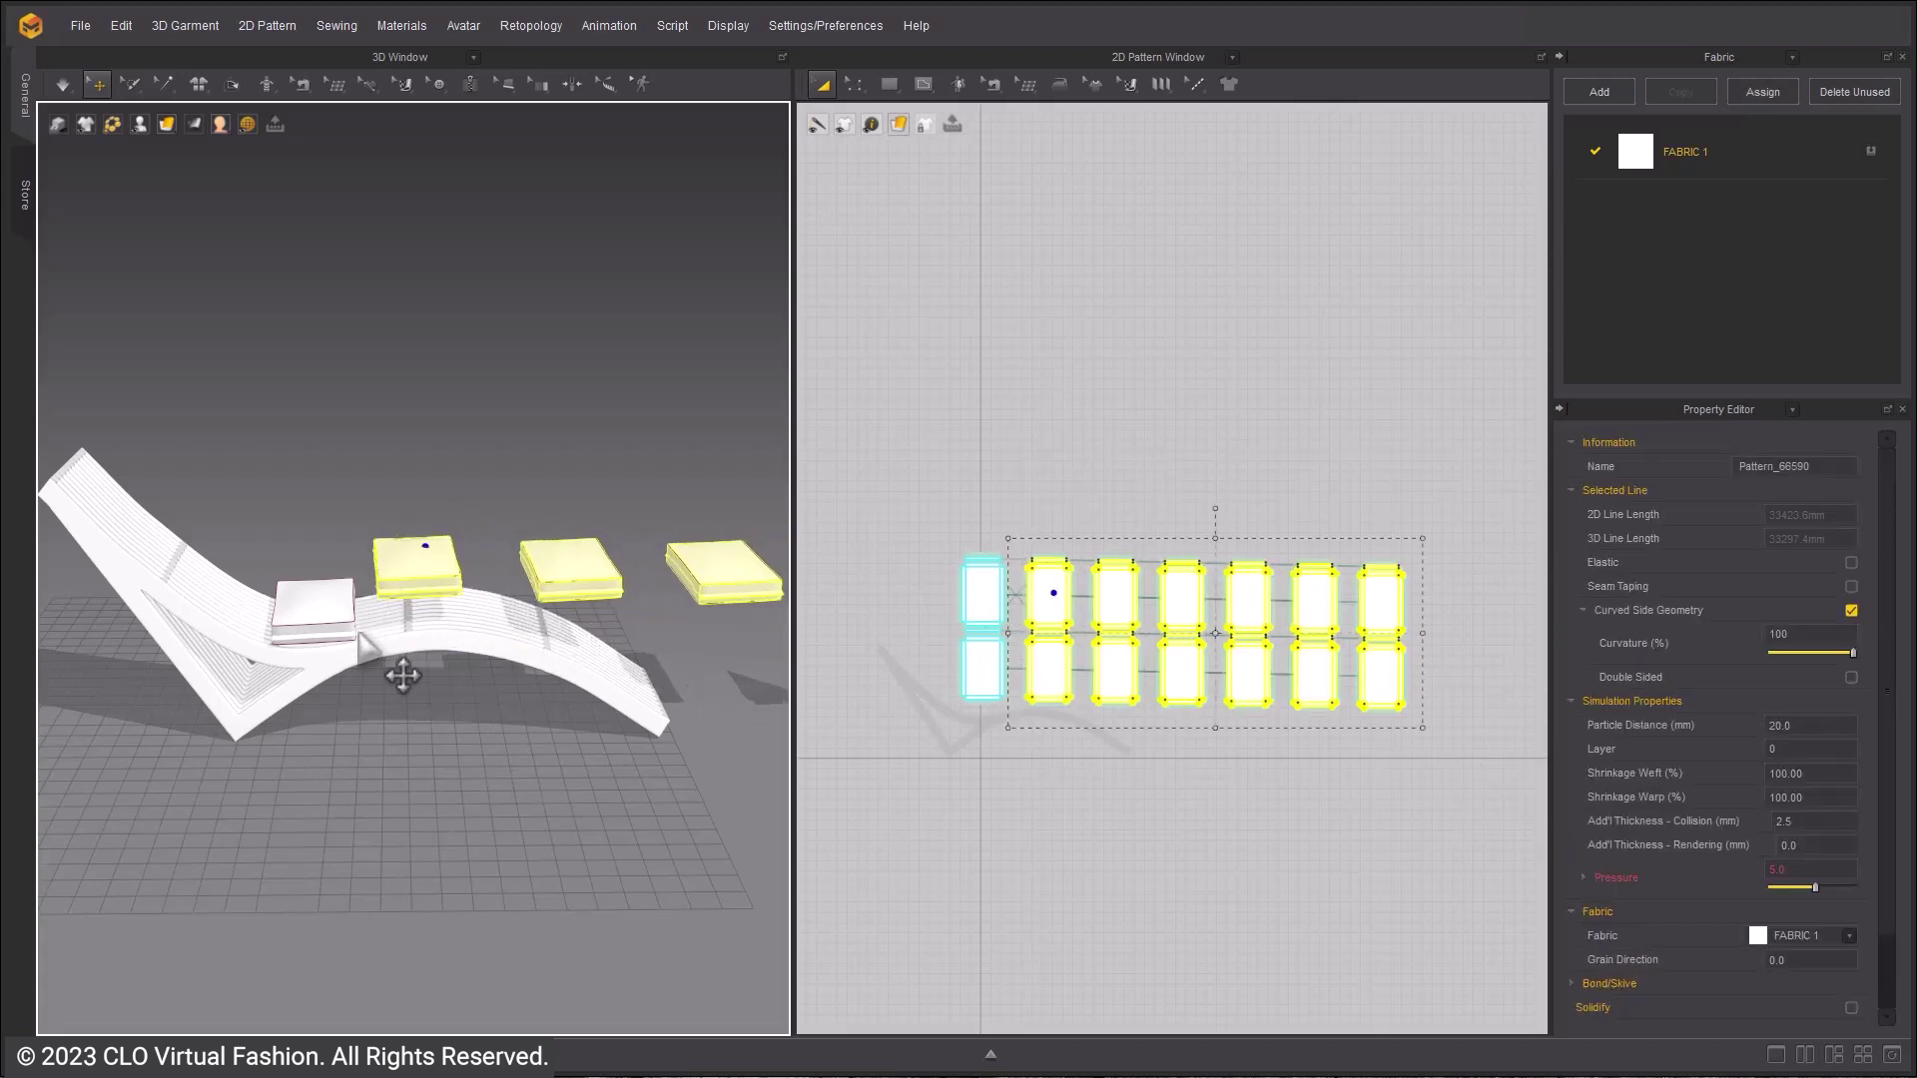
- Move the original cushion onto the backrest's upper end and rotate it to match the slope
drag(927, 521, 1039, 756)
drag(450, 654, 204, 487)
right_drag(204, 487, 505, 655)
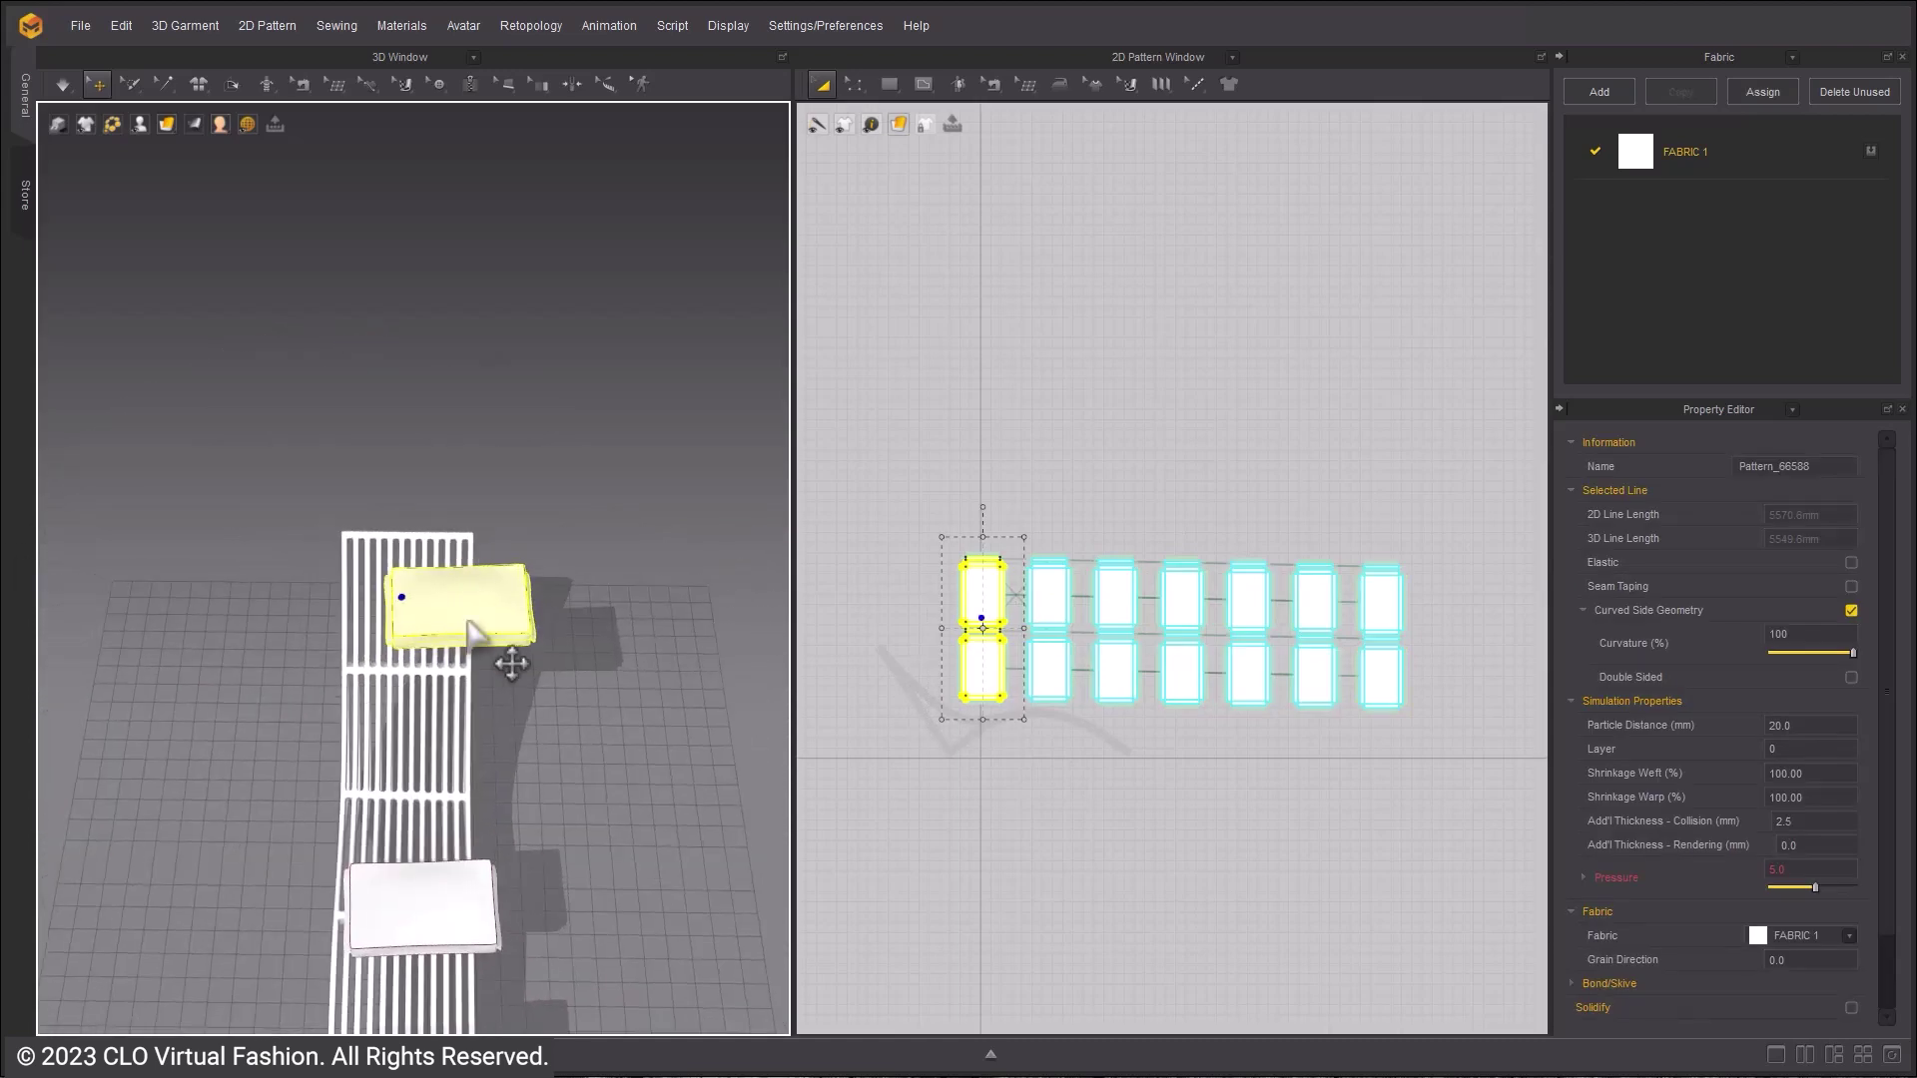
right_drag(406, 565, 603, 669)
click(587, 646)
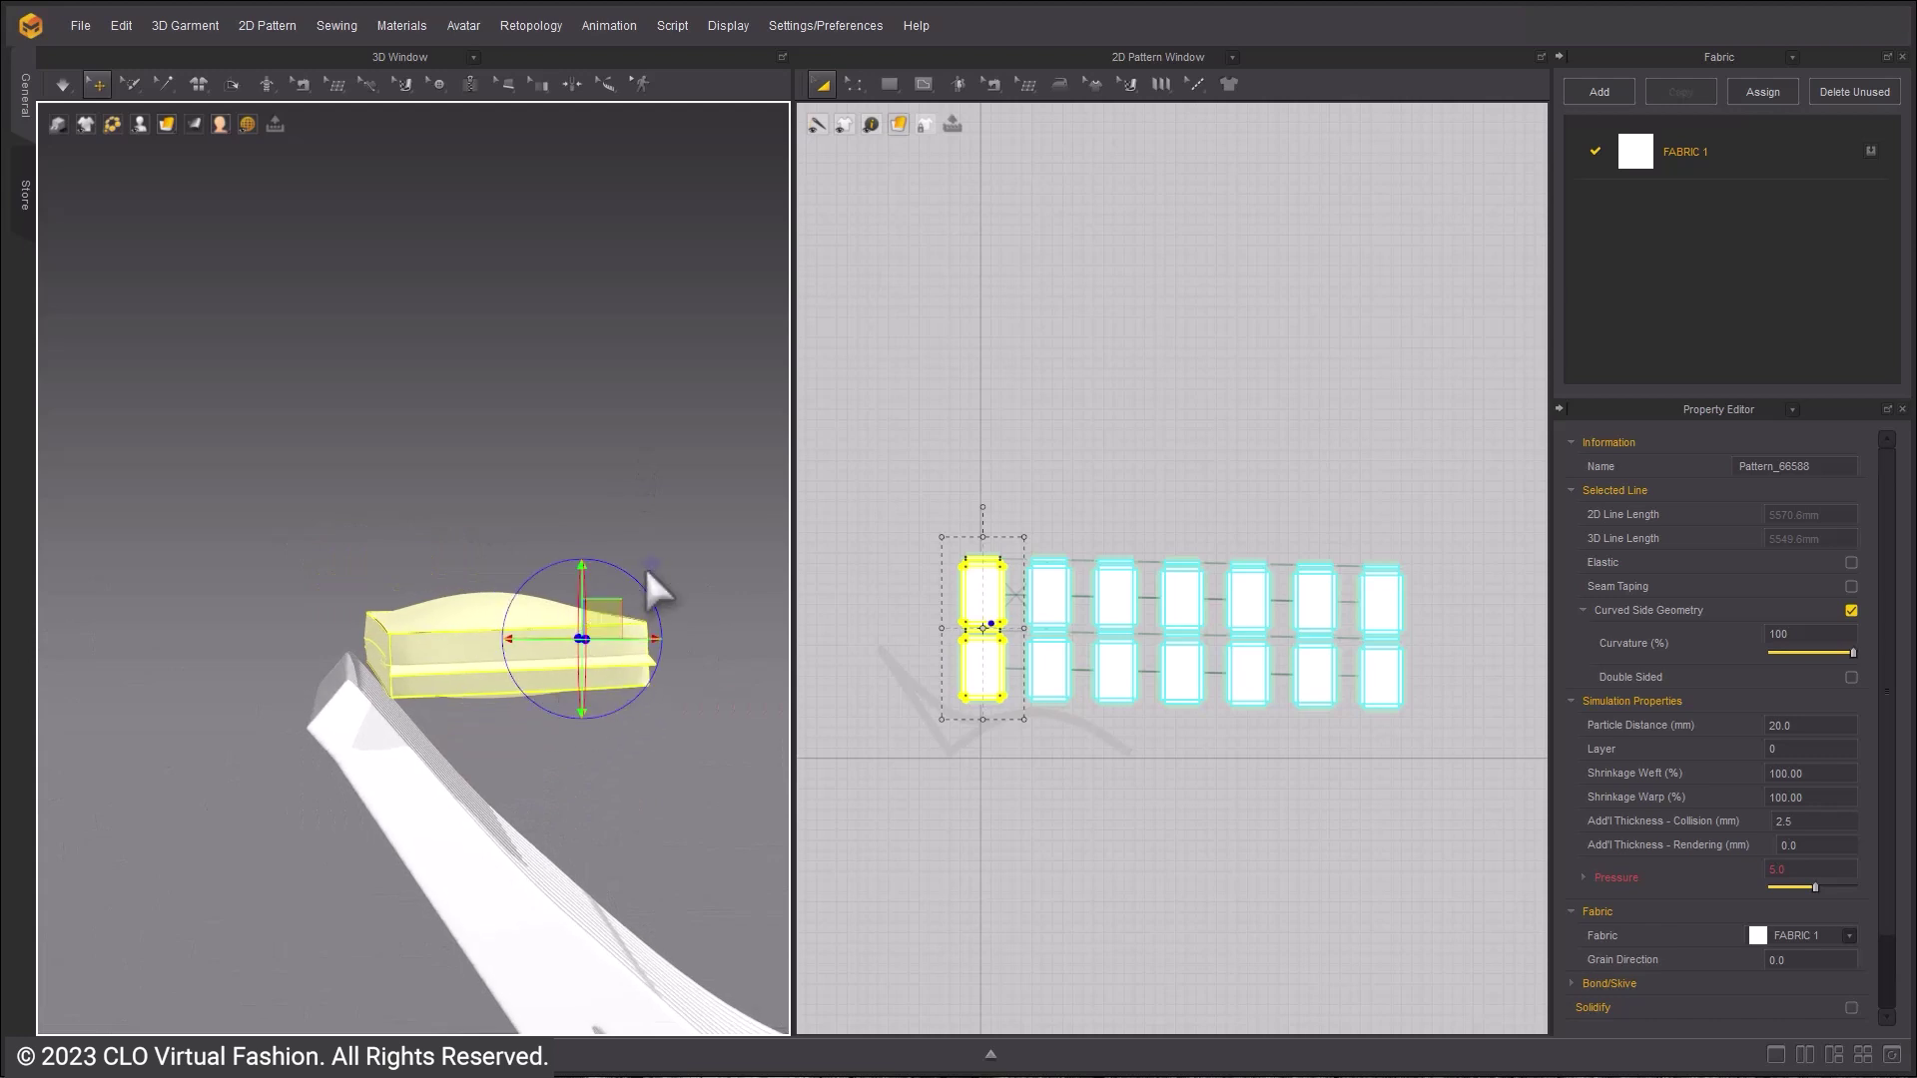
drag(625, 579, 662, 619)
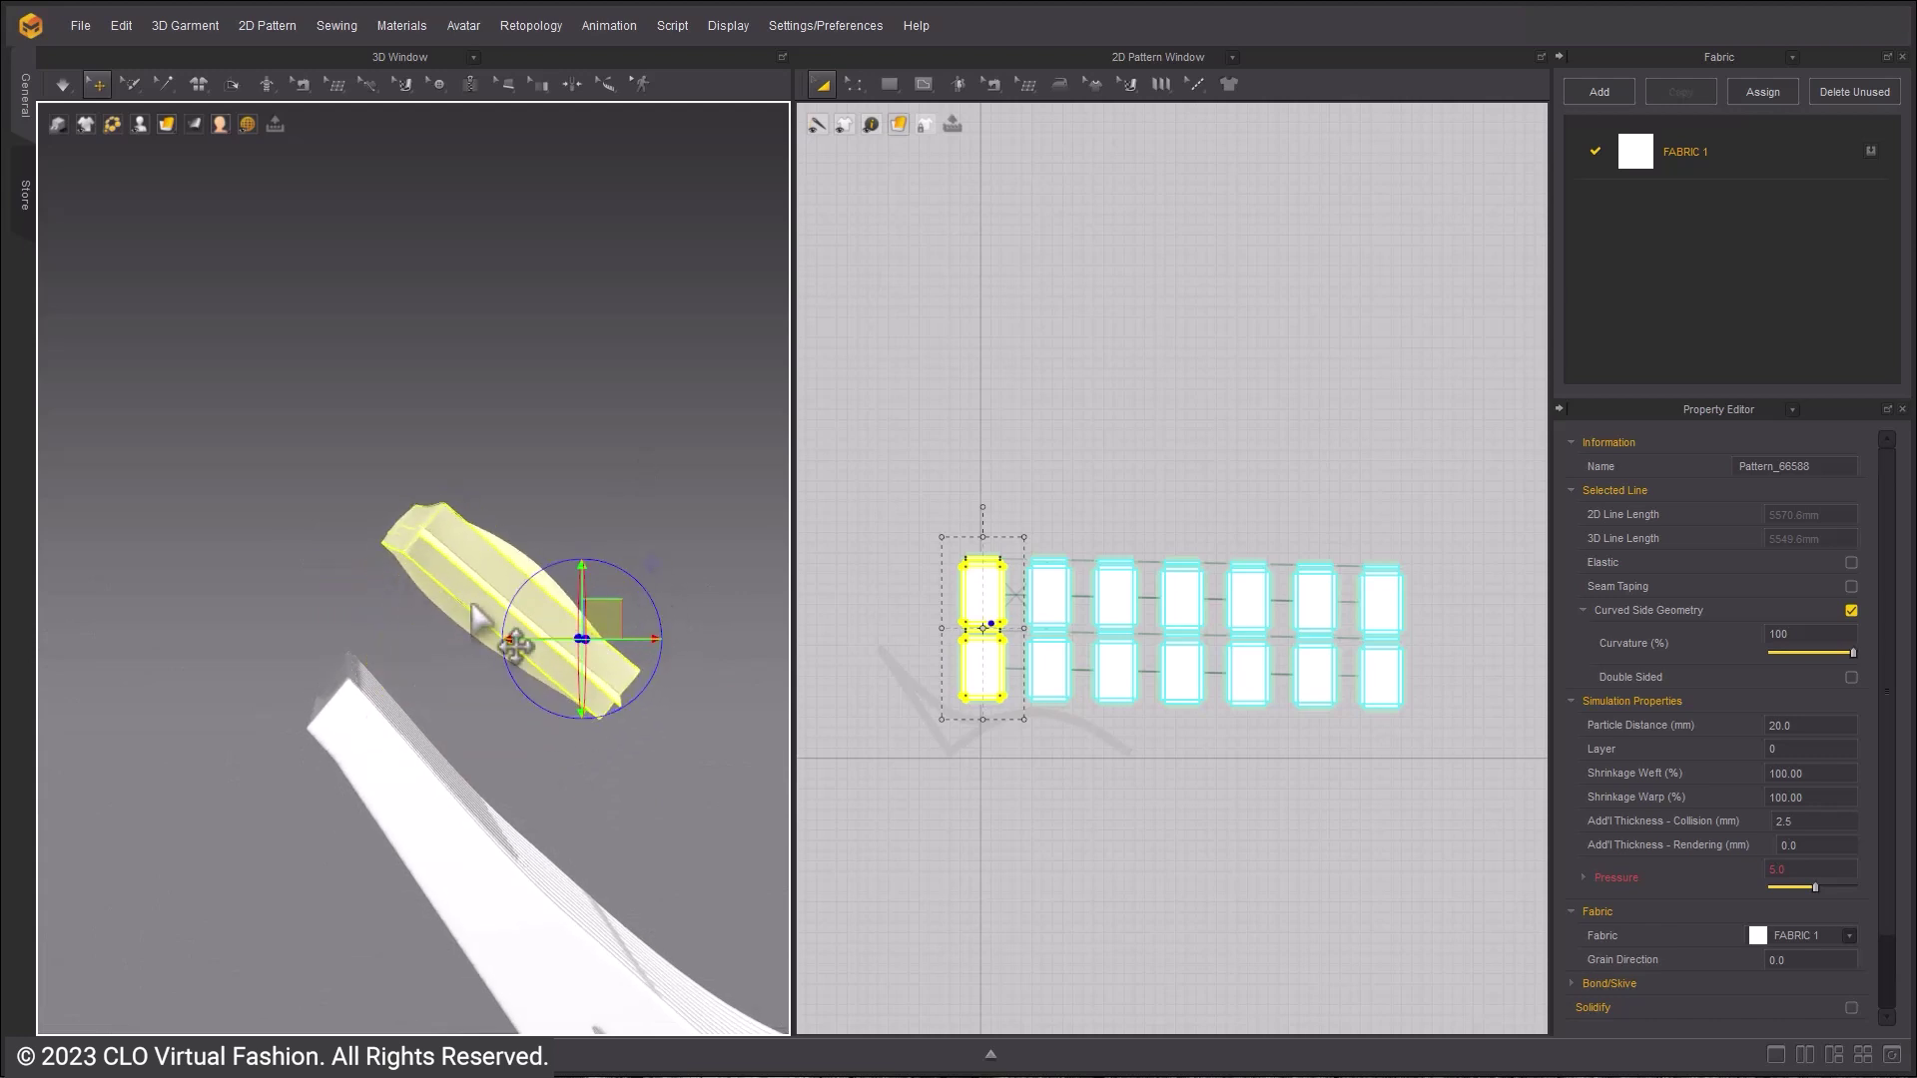
drag(476, 603, 440, 715)
- Pin the original cushion at three points along its lower edge at the backrest's upper end
right_drag(473, 703, 537, 788)
scroll(369, 758, up, 4)
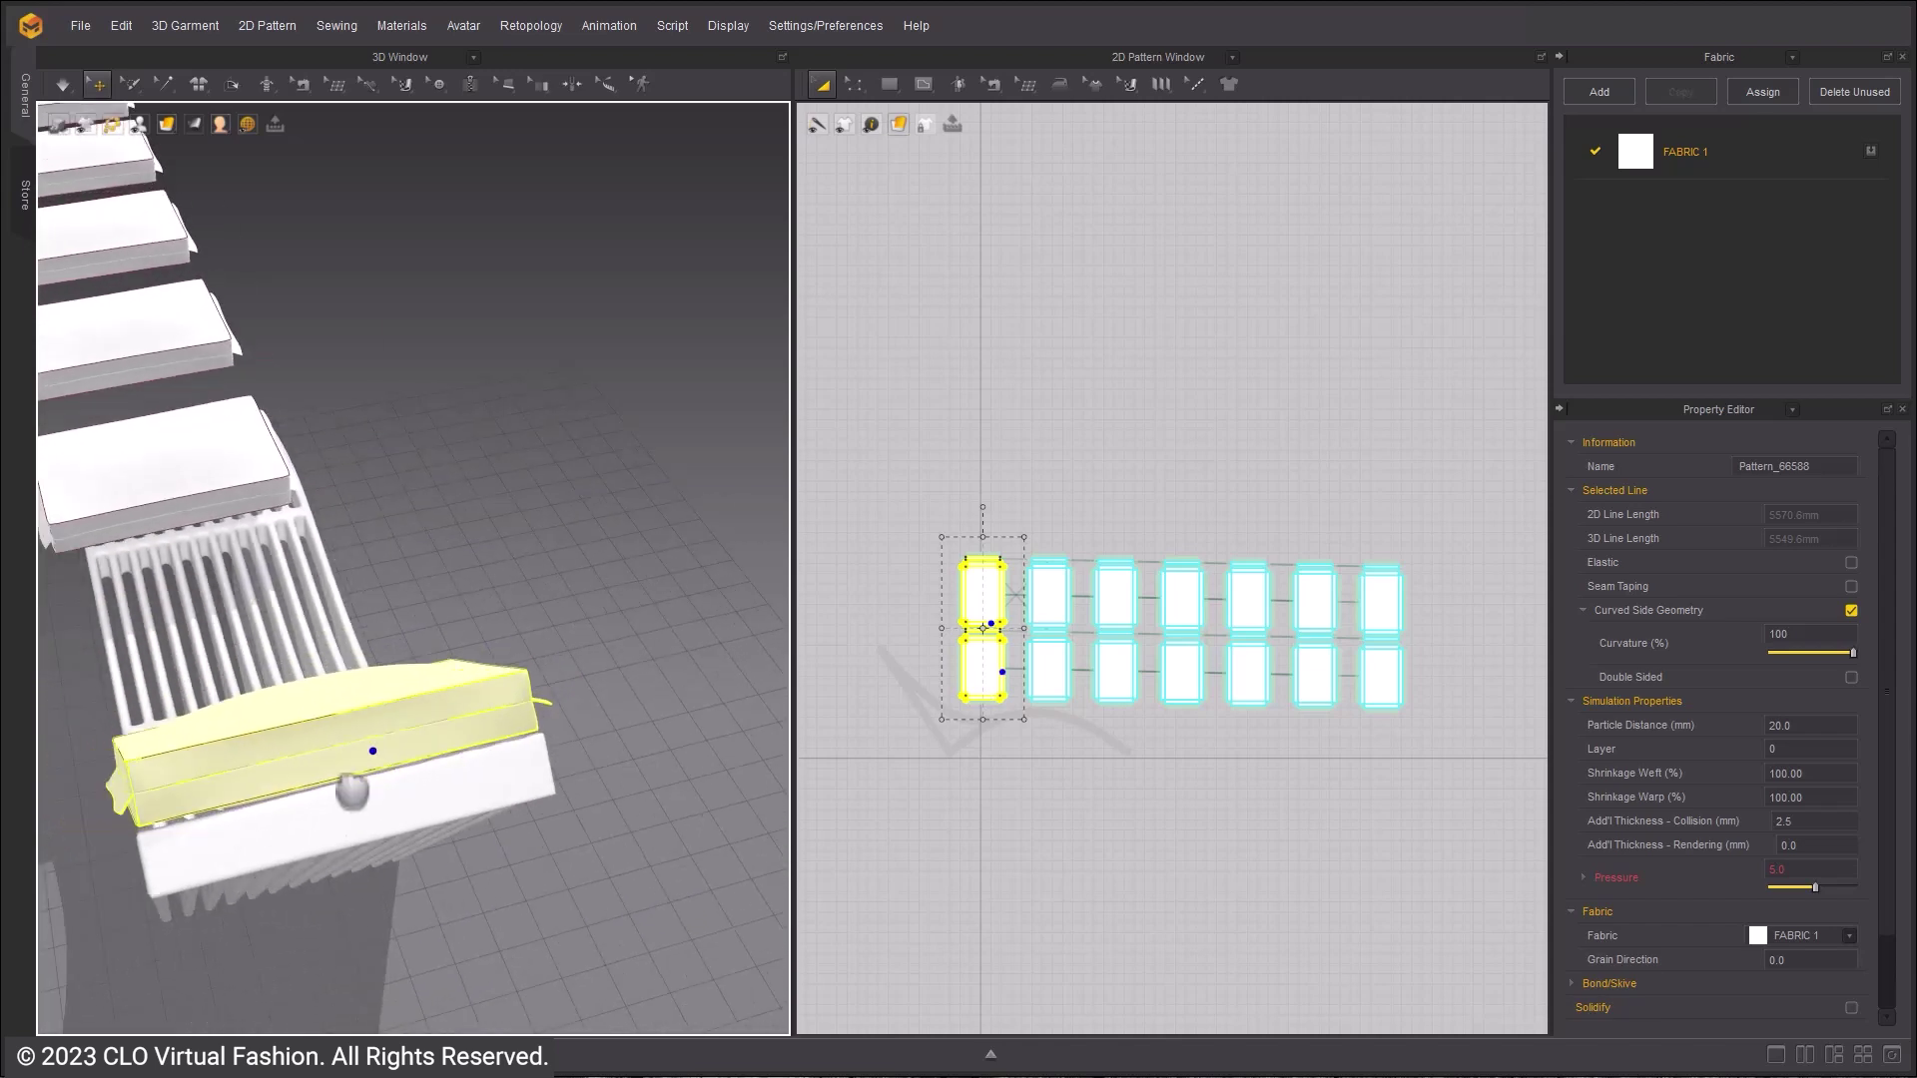
scroll(391, 863, up, 1)
click(411, 662)
right_drag(413, 813, 184, 737)
click(149, 673)
click(461, 603)
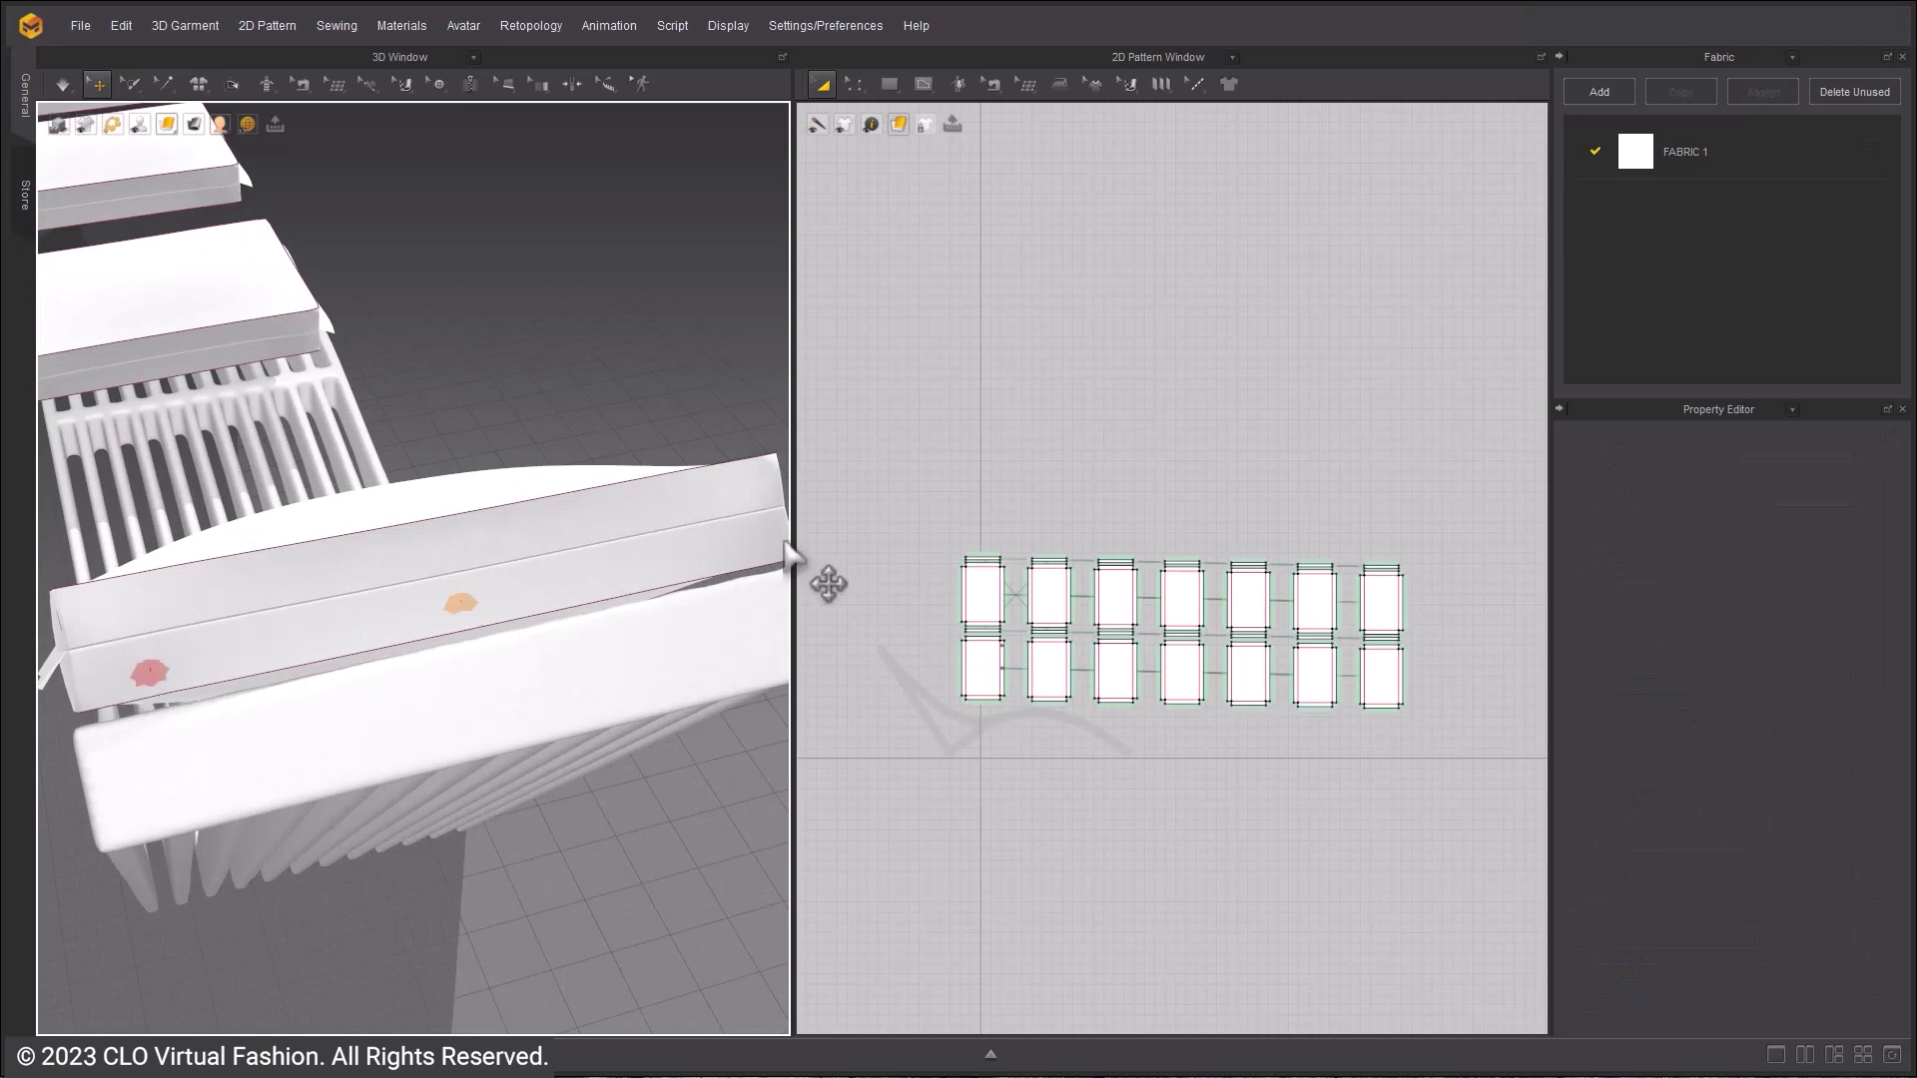
click(758, 540)
- Select the six cloned cushions again and shift them upward and toward the backrest in the 3D view
right_drag(741, 567, 299, 539)
middle_drag(299, 539, 262, 539)
scroll(669, 603, down, 4)
middle_drag(654, 599, 474, 569)
scroll(879, 584, down, 5)
scroll(485, 571, down, 3)
drag(1019, 467, 1084, 611)
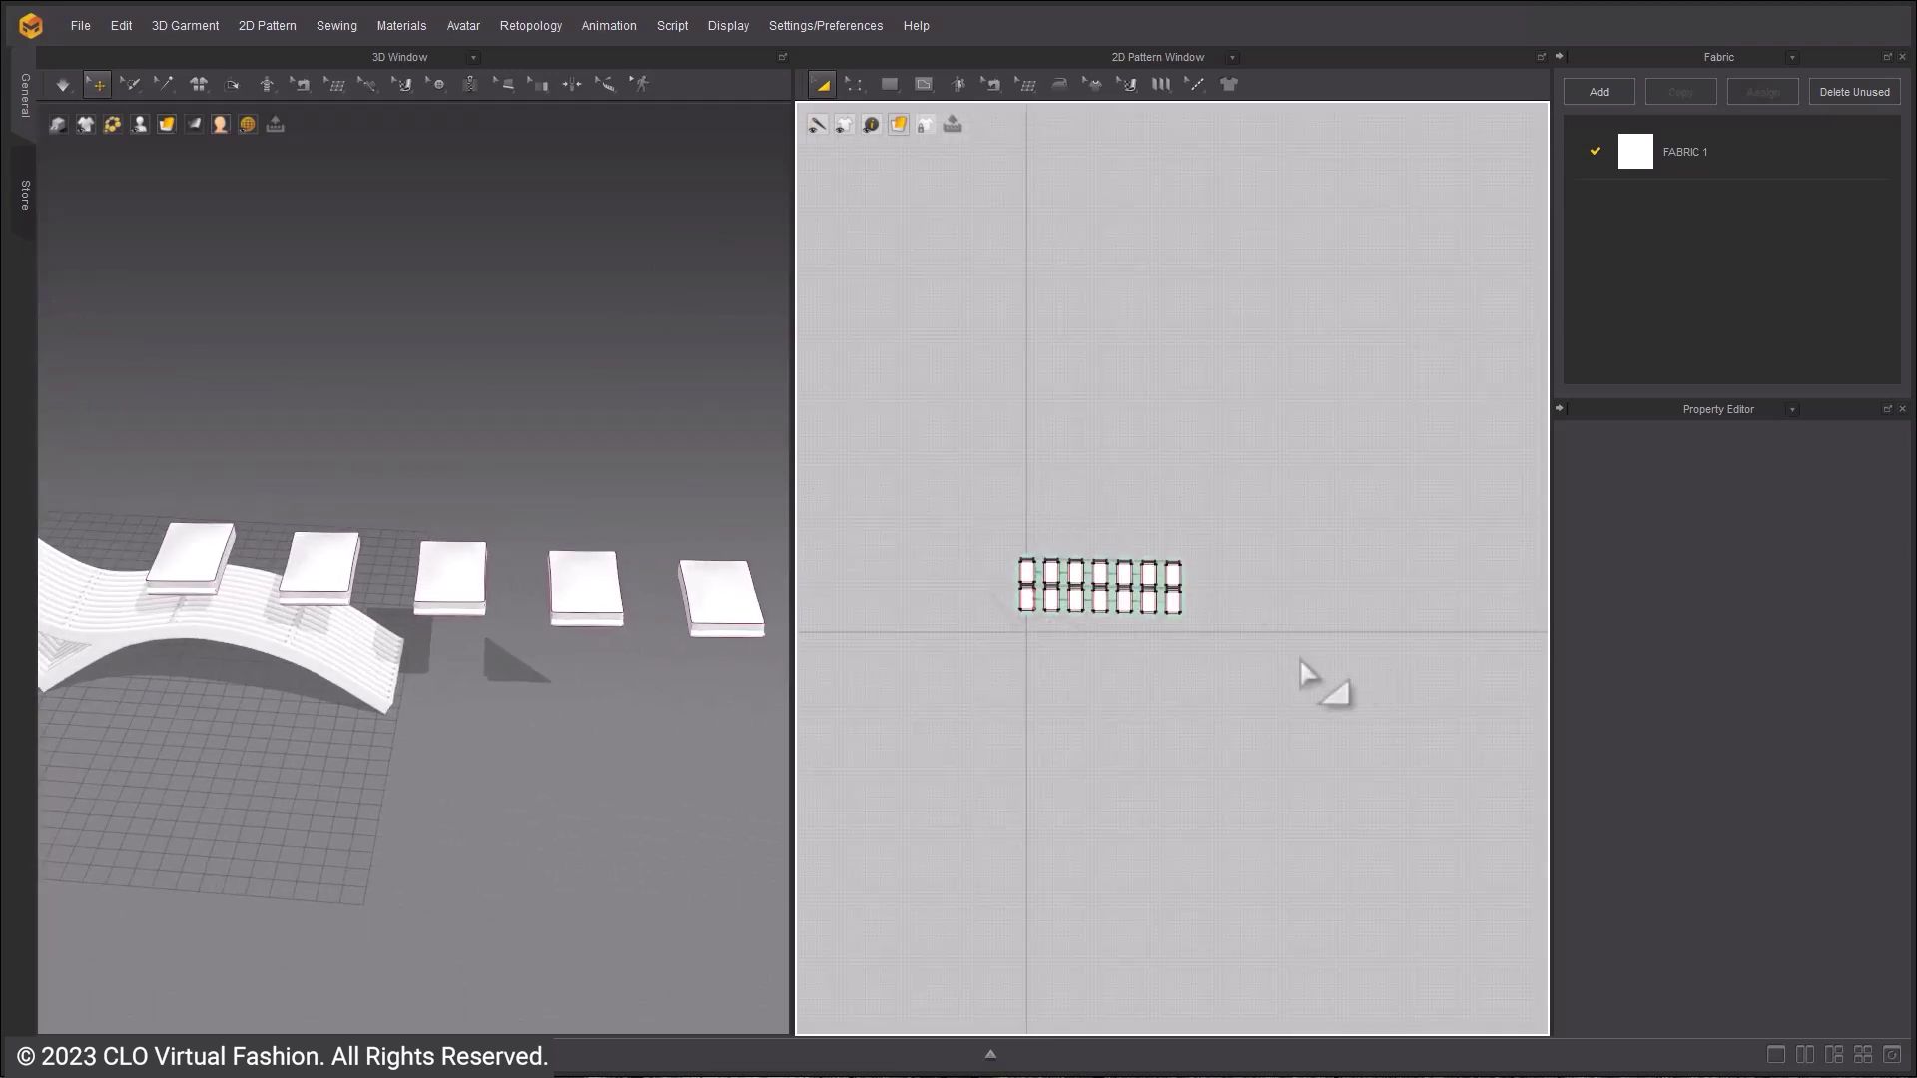
drag(1043, 521, 1041, 517)
click(932, 736)
scroll(1158, 649, up, 5)
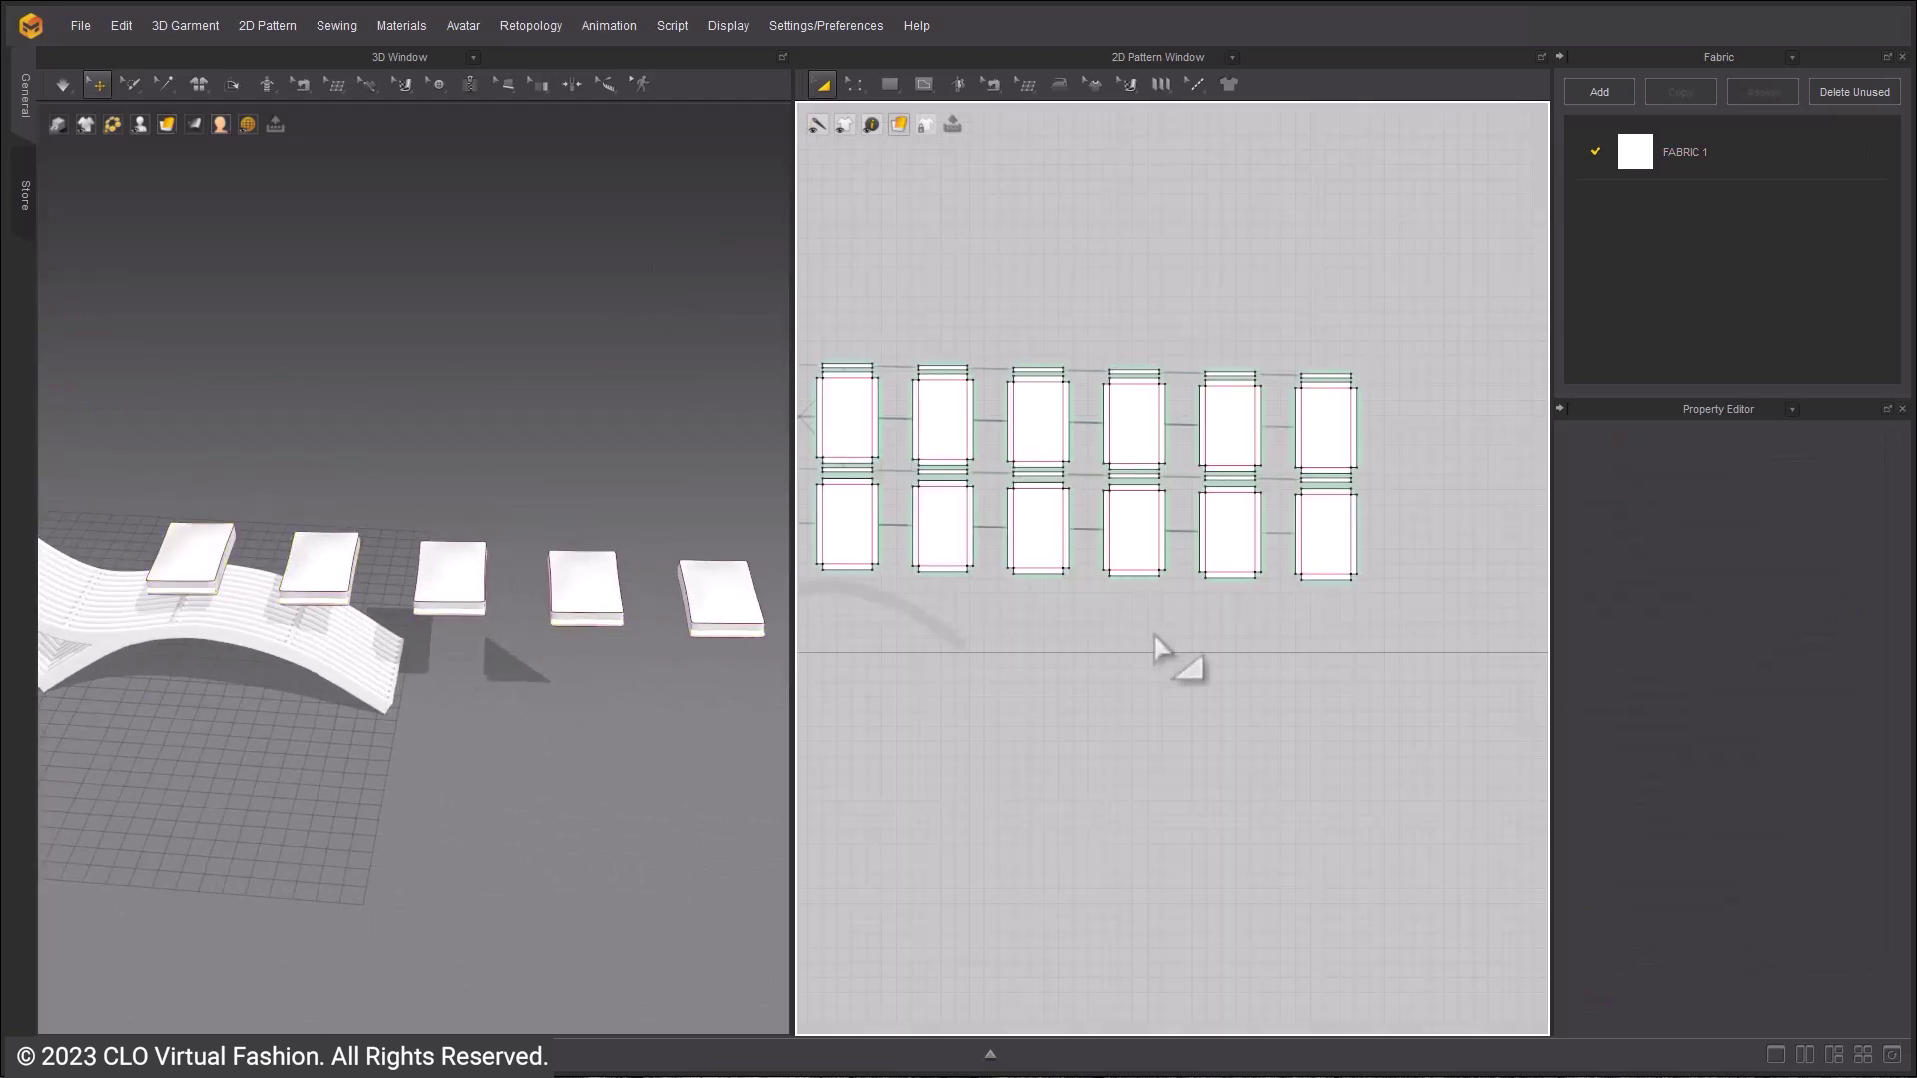
drag(774, 325, 788, 297)
click(1380, 627)
middle_drag(925, 414, 1149, 378)
drag(432, 594, 313, 558)
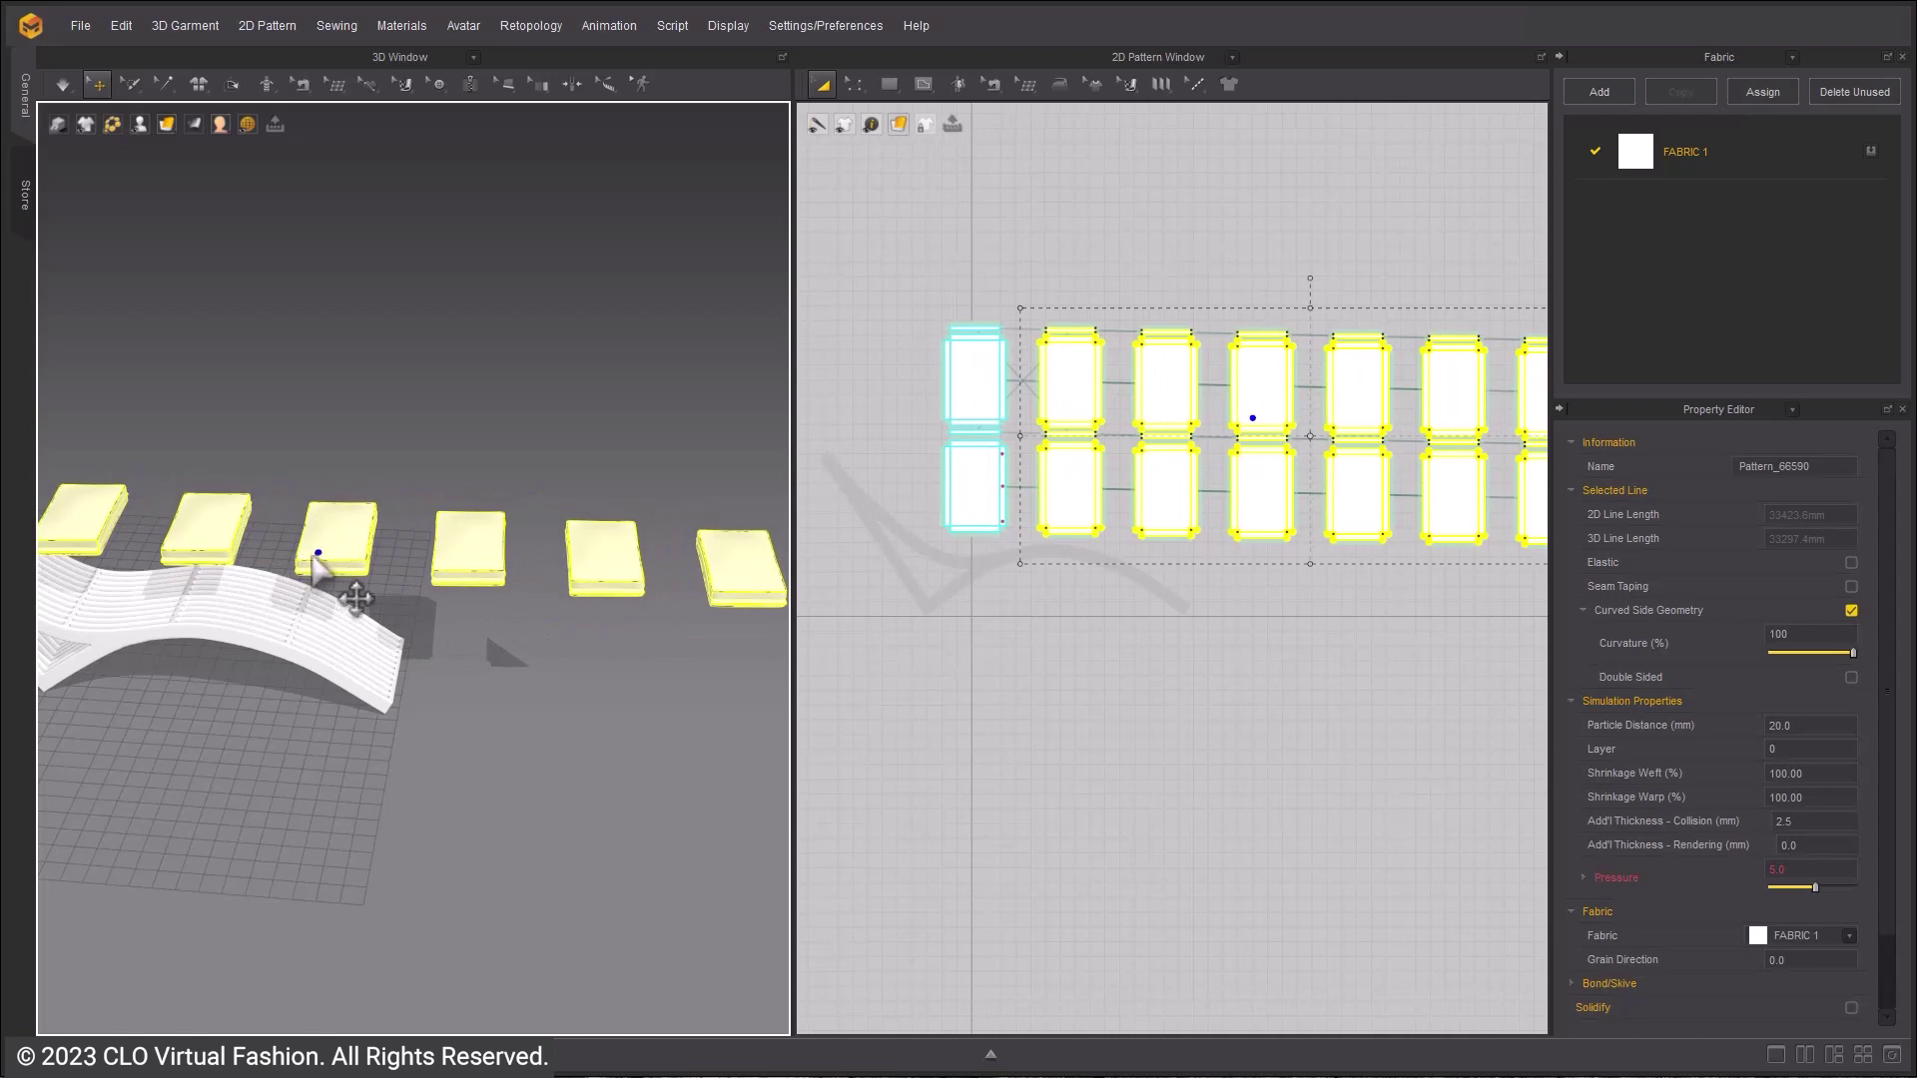
- Raise the six cloned cushions further above the lounge chair
scroll(314, 558, up, 1)
middle_drag(314, 558, 474, 596)
right_drag(584, 566, 628, 521)
middle_drag(629, 521, 307, 612)
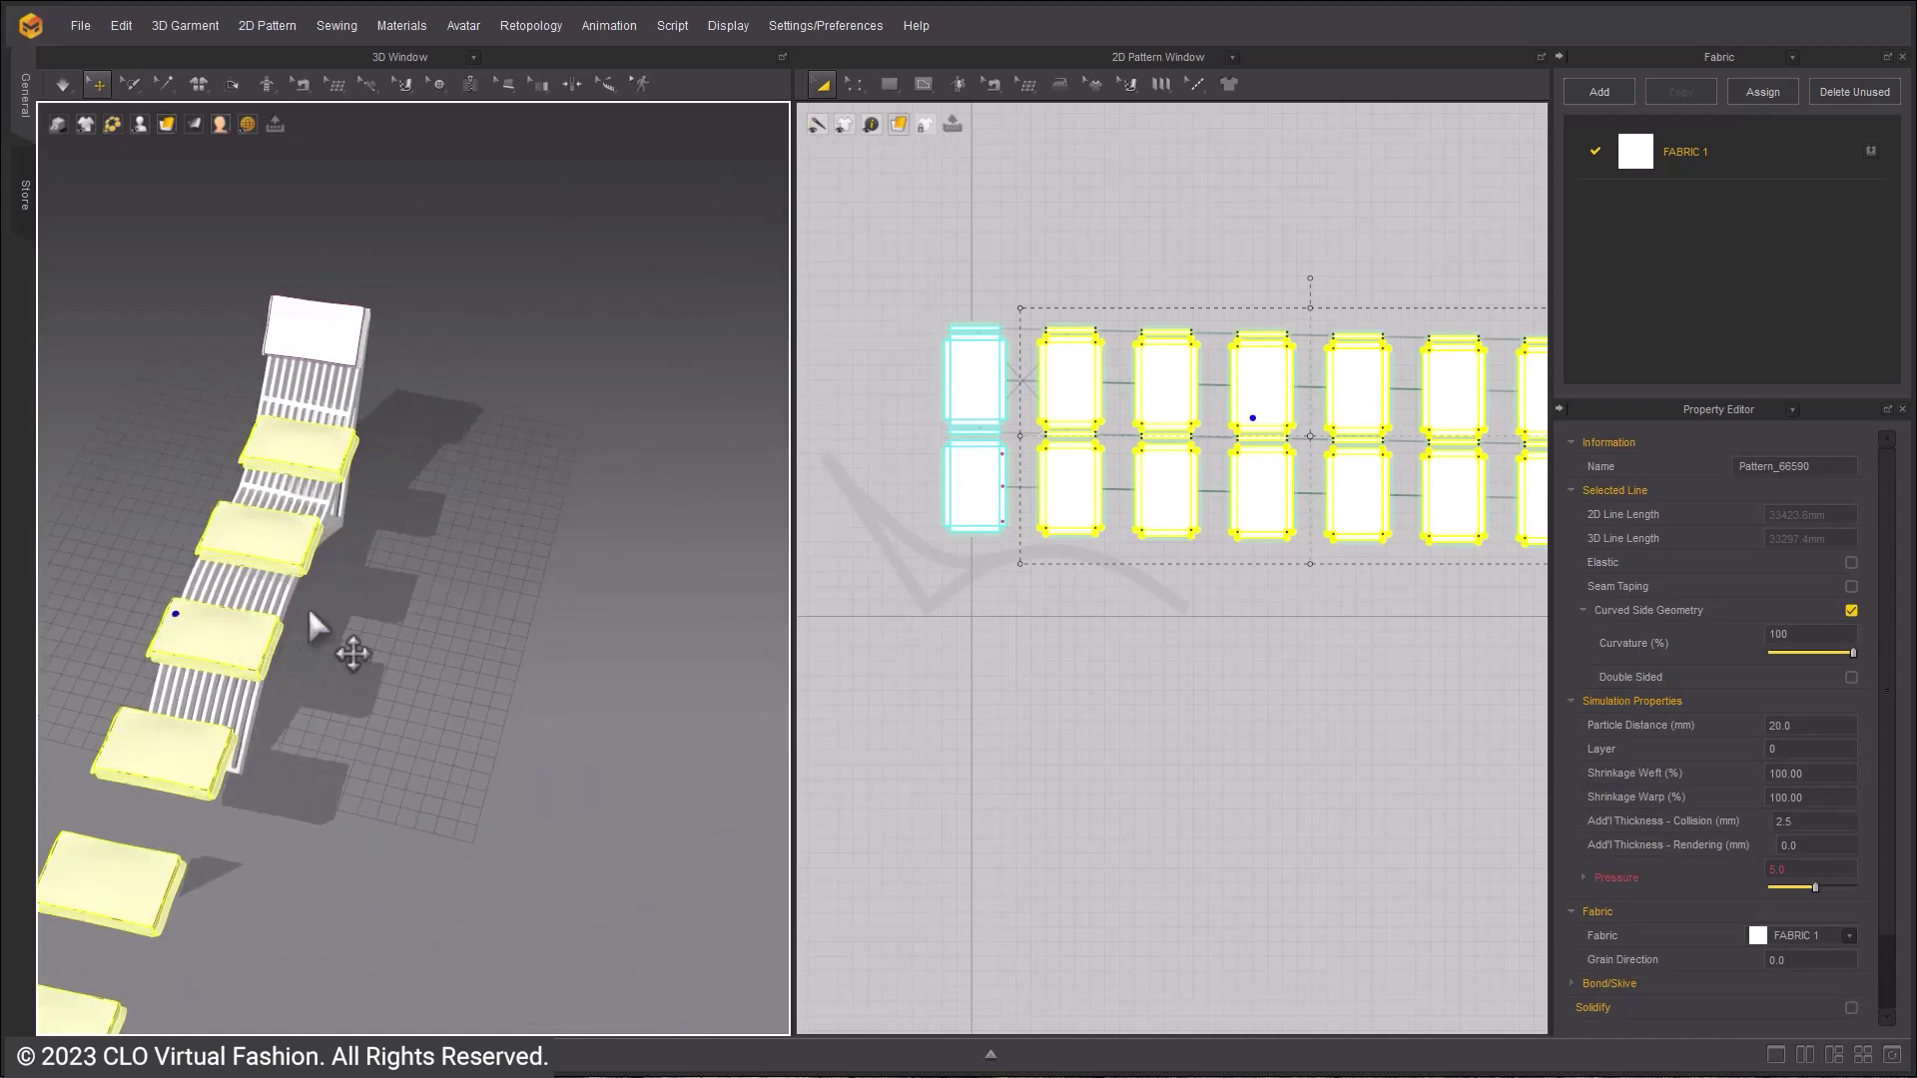
drag(261, 524, 261, 484)
right_drag(256, 488, 343, 578)
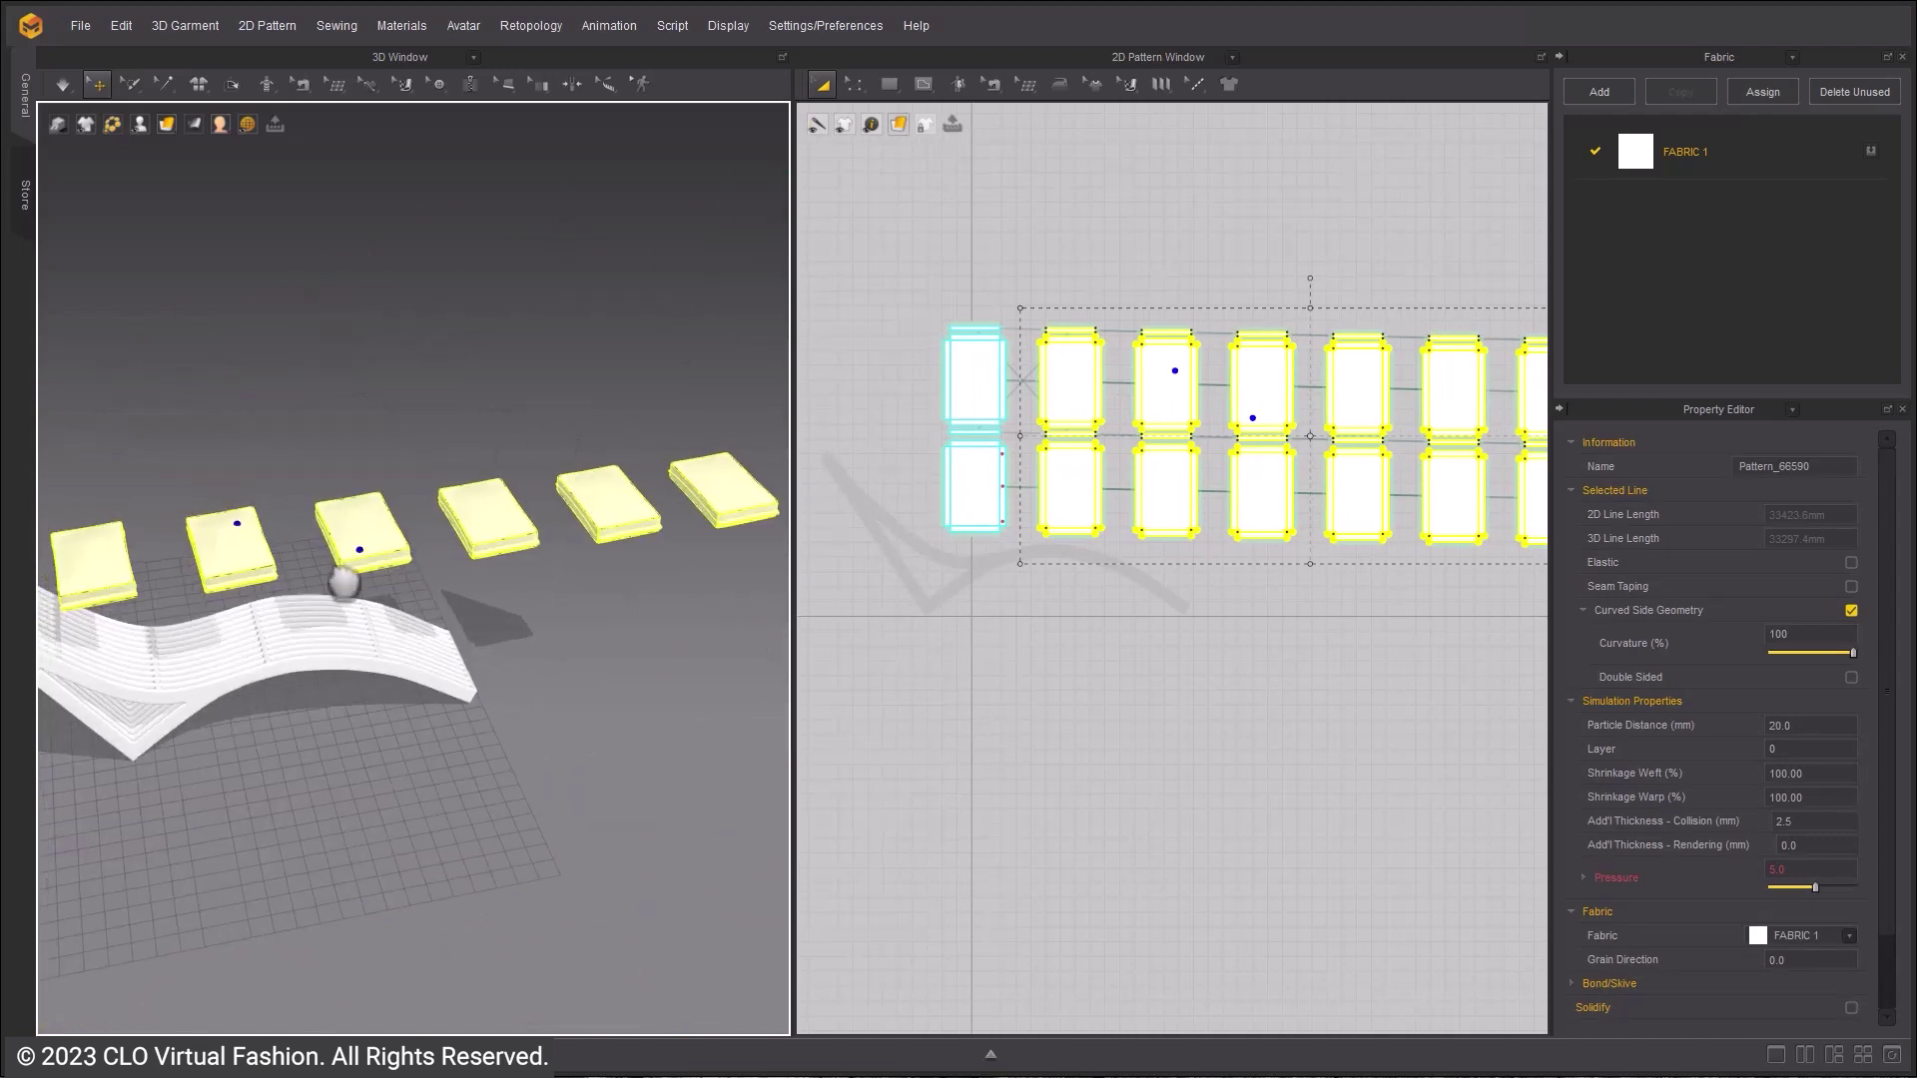
- Sew the adjoining side edges of the first and second cushions' upper-row panels together with Segment Sewing
middle_drag(342, 578, 416, 639)
scroll(417, 639, up, 4)
scroll(479, 649, up, 3)
click(1099, 632)
scroll(1022, 432, up, 5)
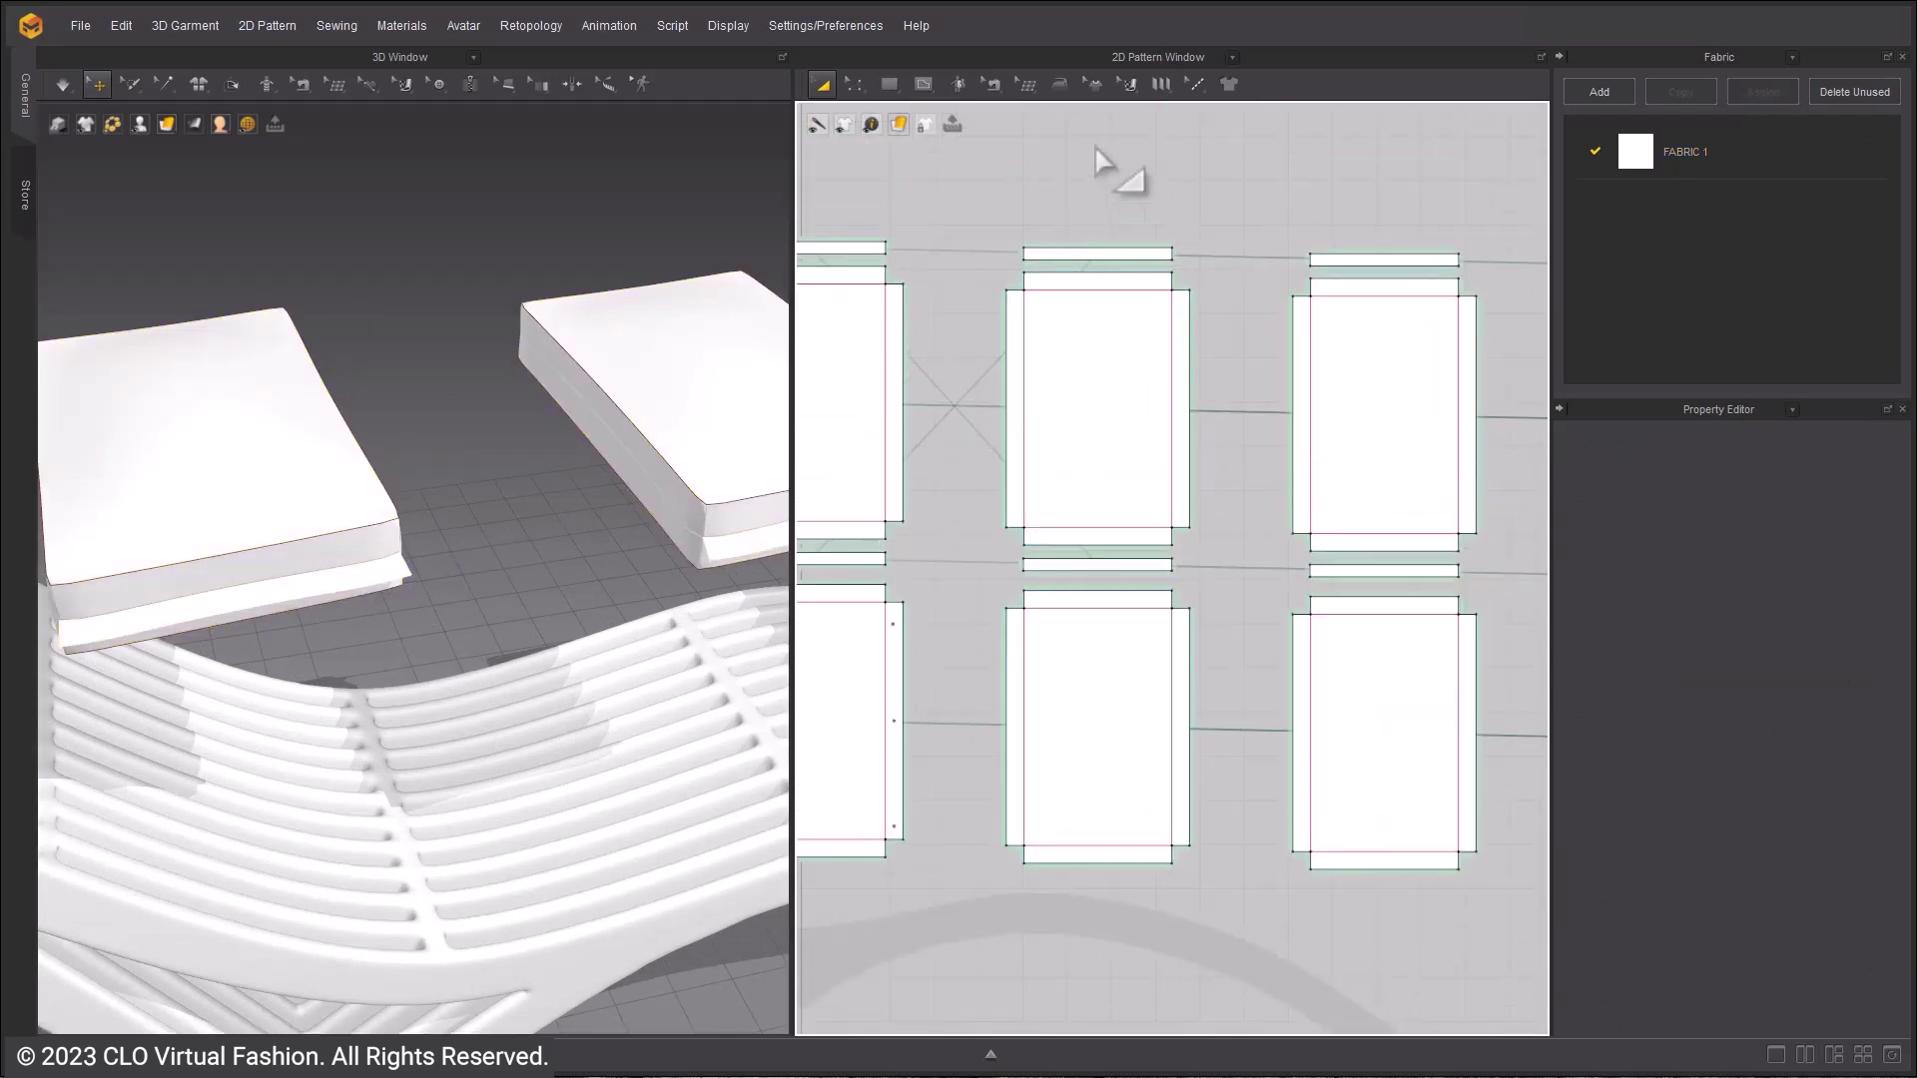
click(988, 86)
click(1028, 133)
click(1012, 403)
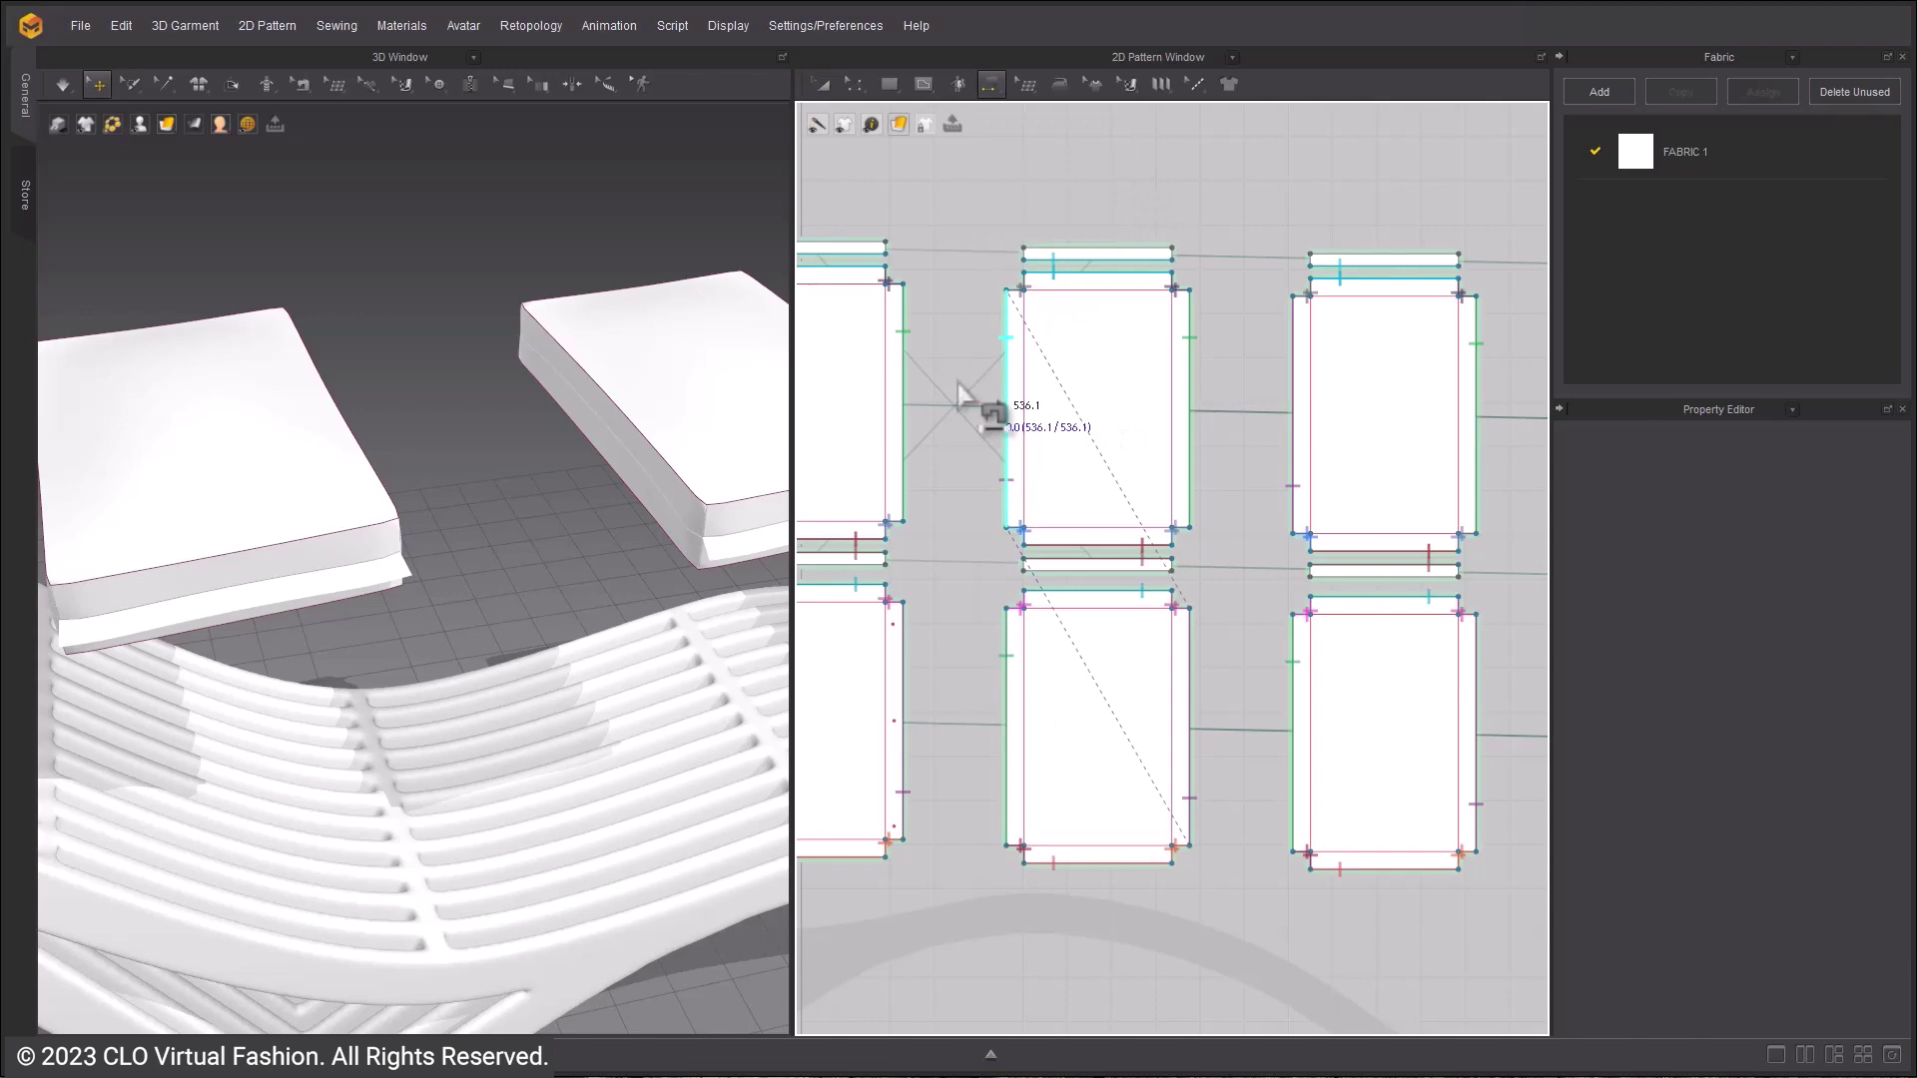
click(903, 404)
scroll(539, 555, down, 10)
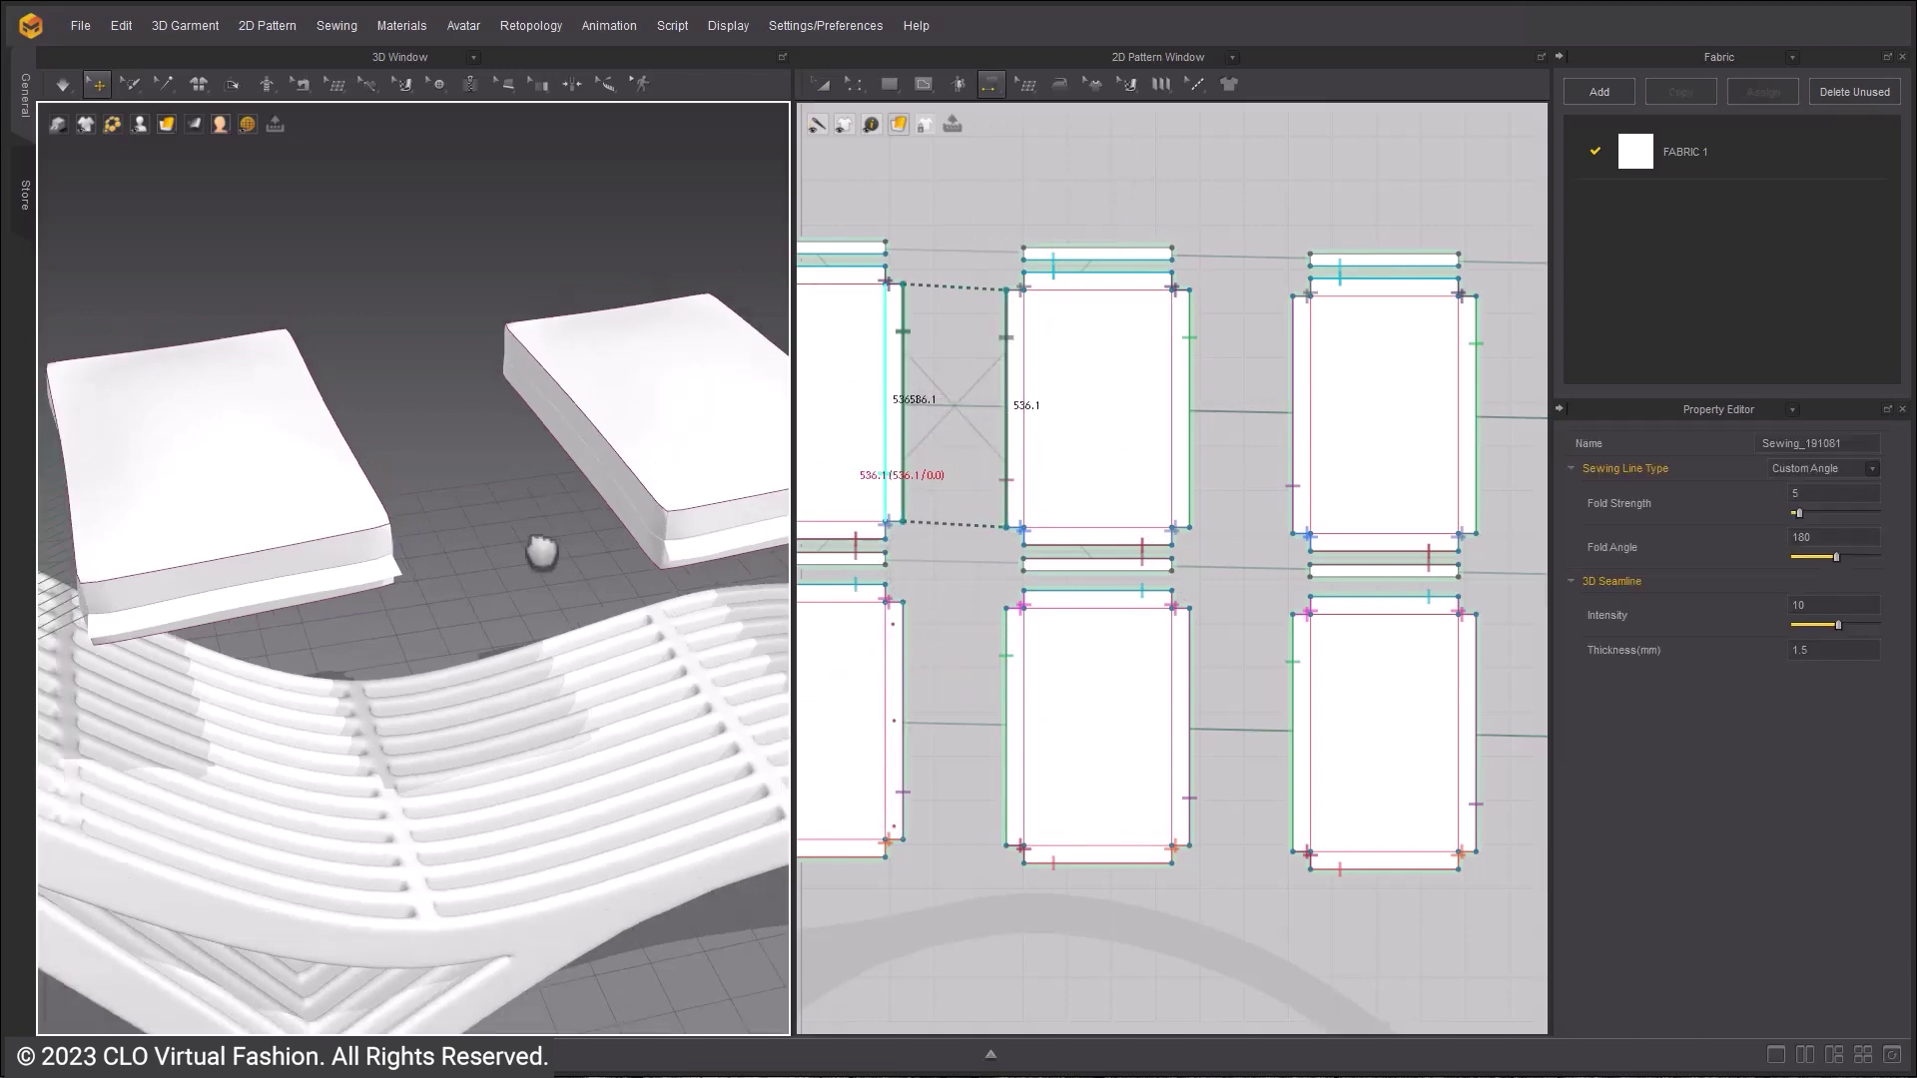
- Sew the adjoining side edges of the second and third cushions' upper-row panels together
mouse_move(412, 587)
right_down()
mouse_move(300, 552)
mouse_move(395, 554)
right_up()
scroll(303, 543, up, 5)
middle_drag(384, 549, 519, 599)
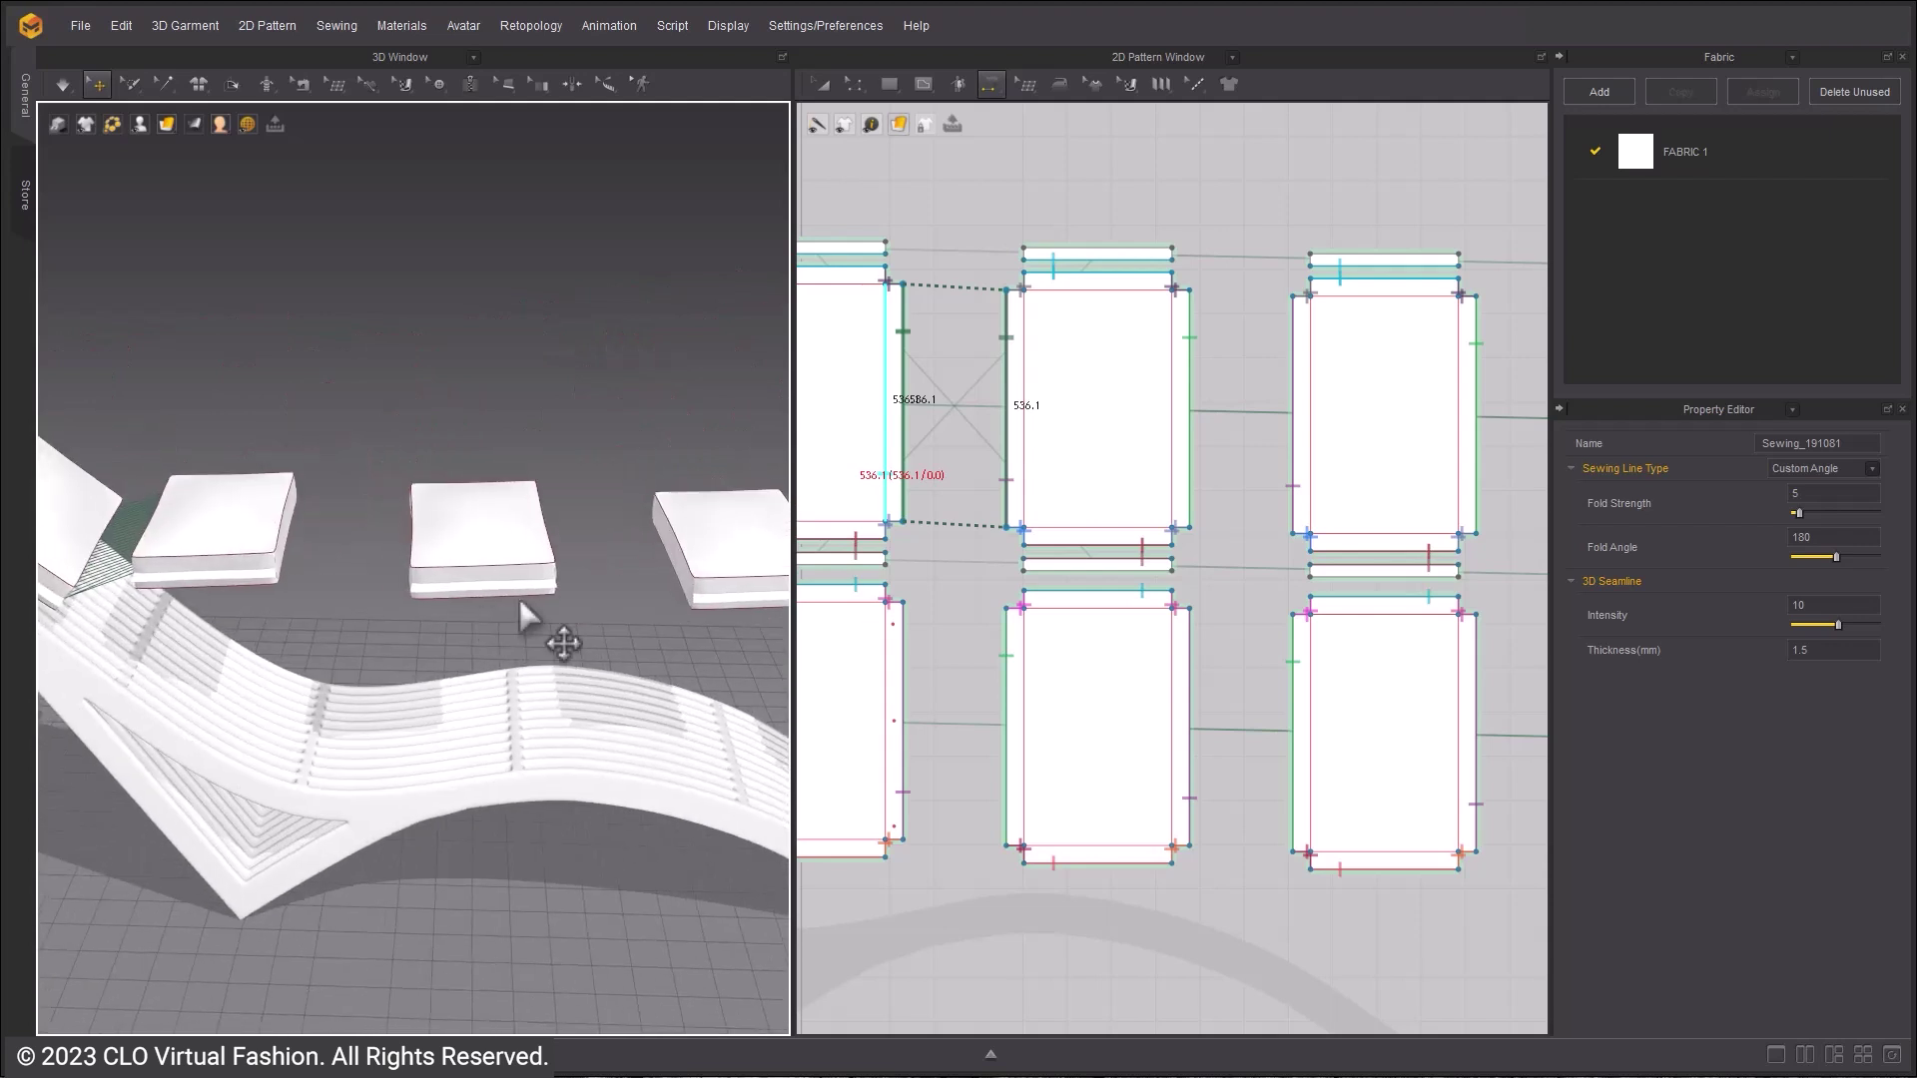
click(1295, 388)
click(1189, 391)
- Sew the adjoining side edges of the upper-row panels for the third and fourth, and the fourth and fifth cushions
scroll(963, 412, down, 3)
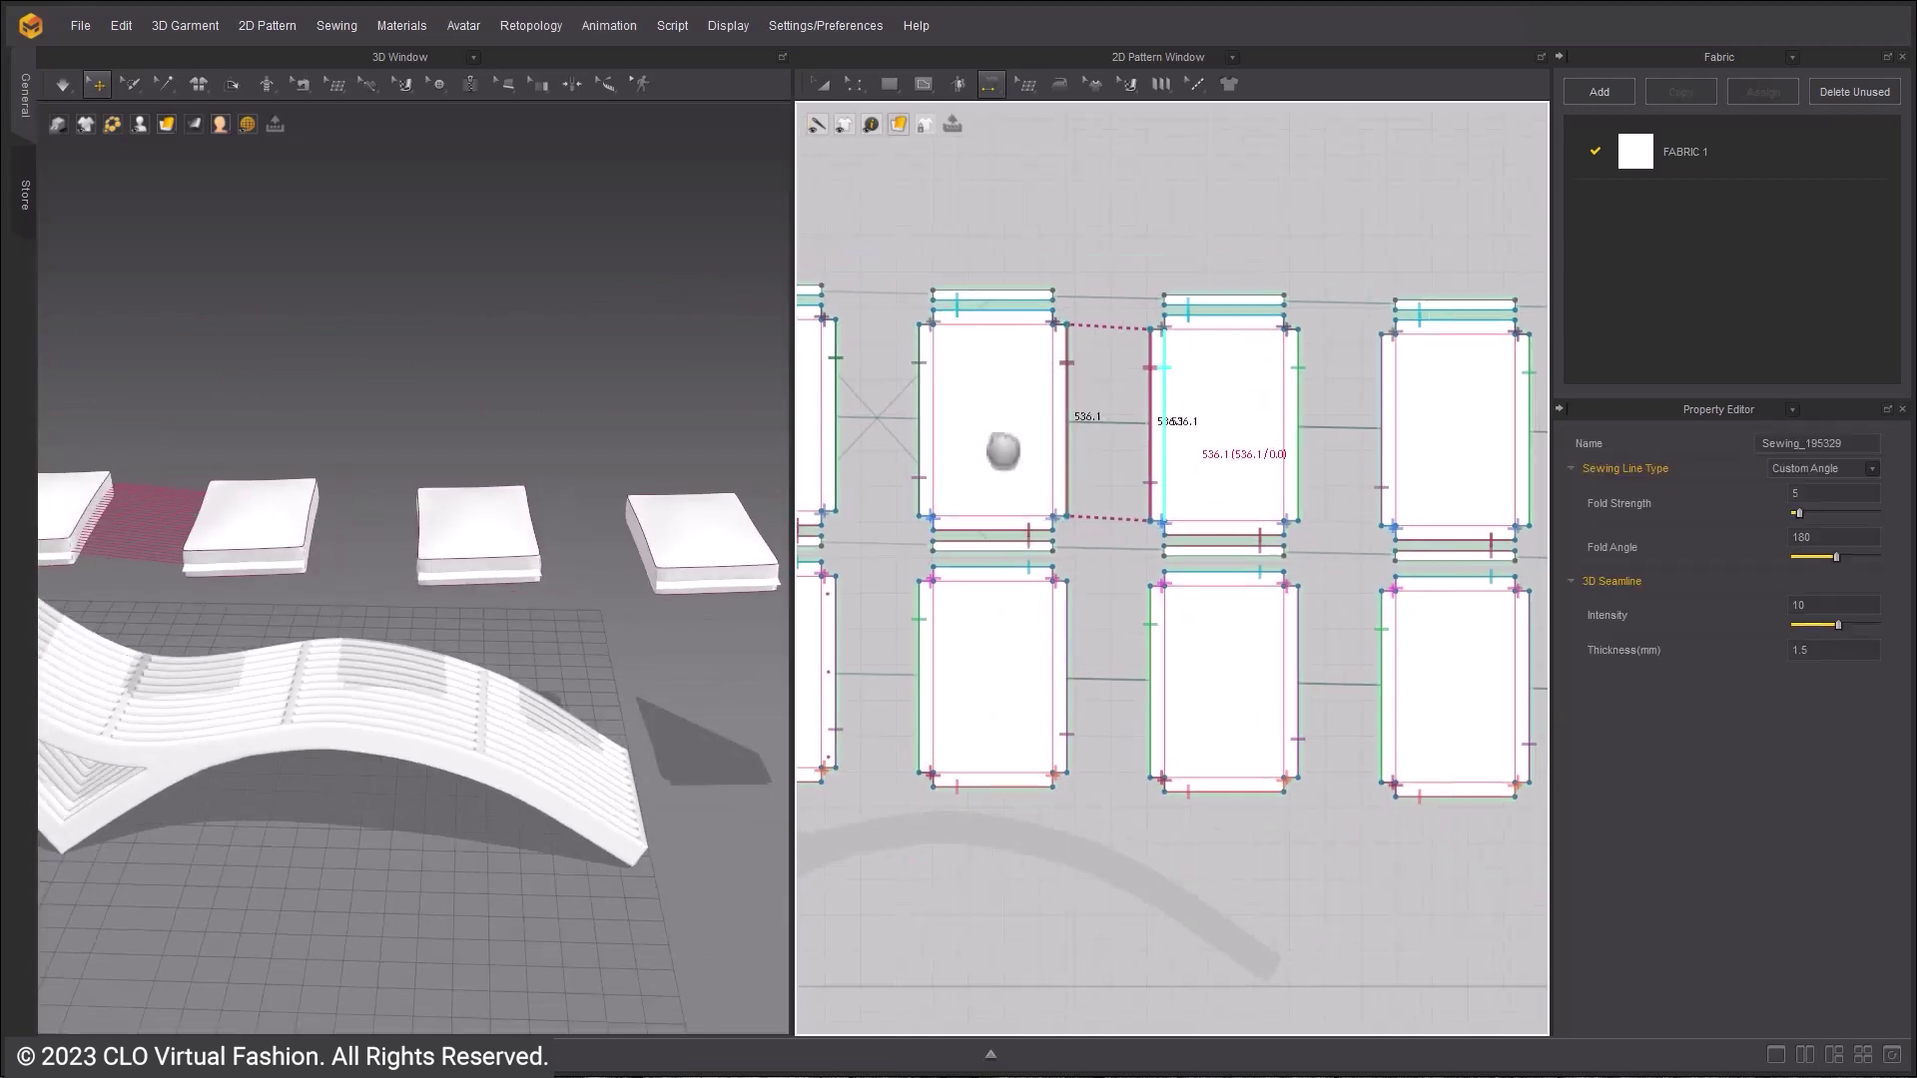
click(1110, 405)
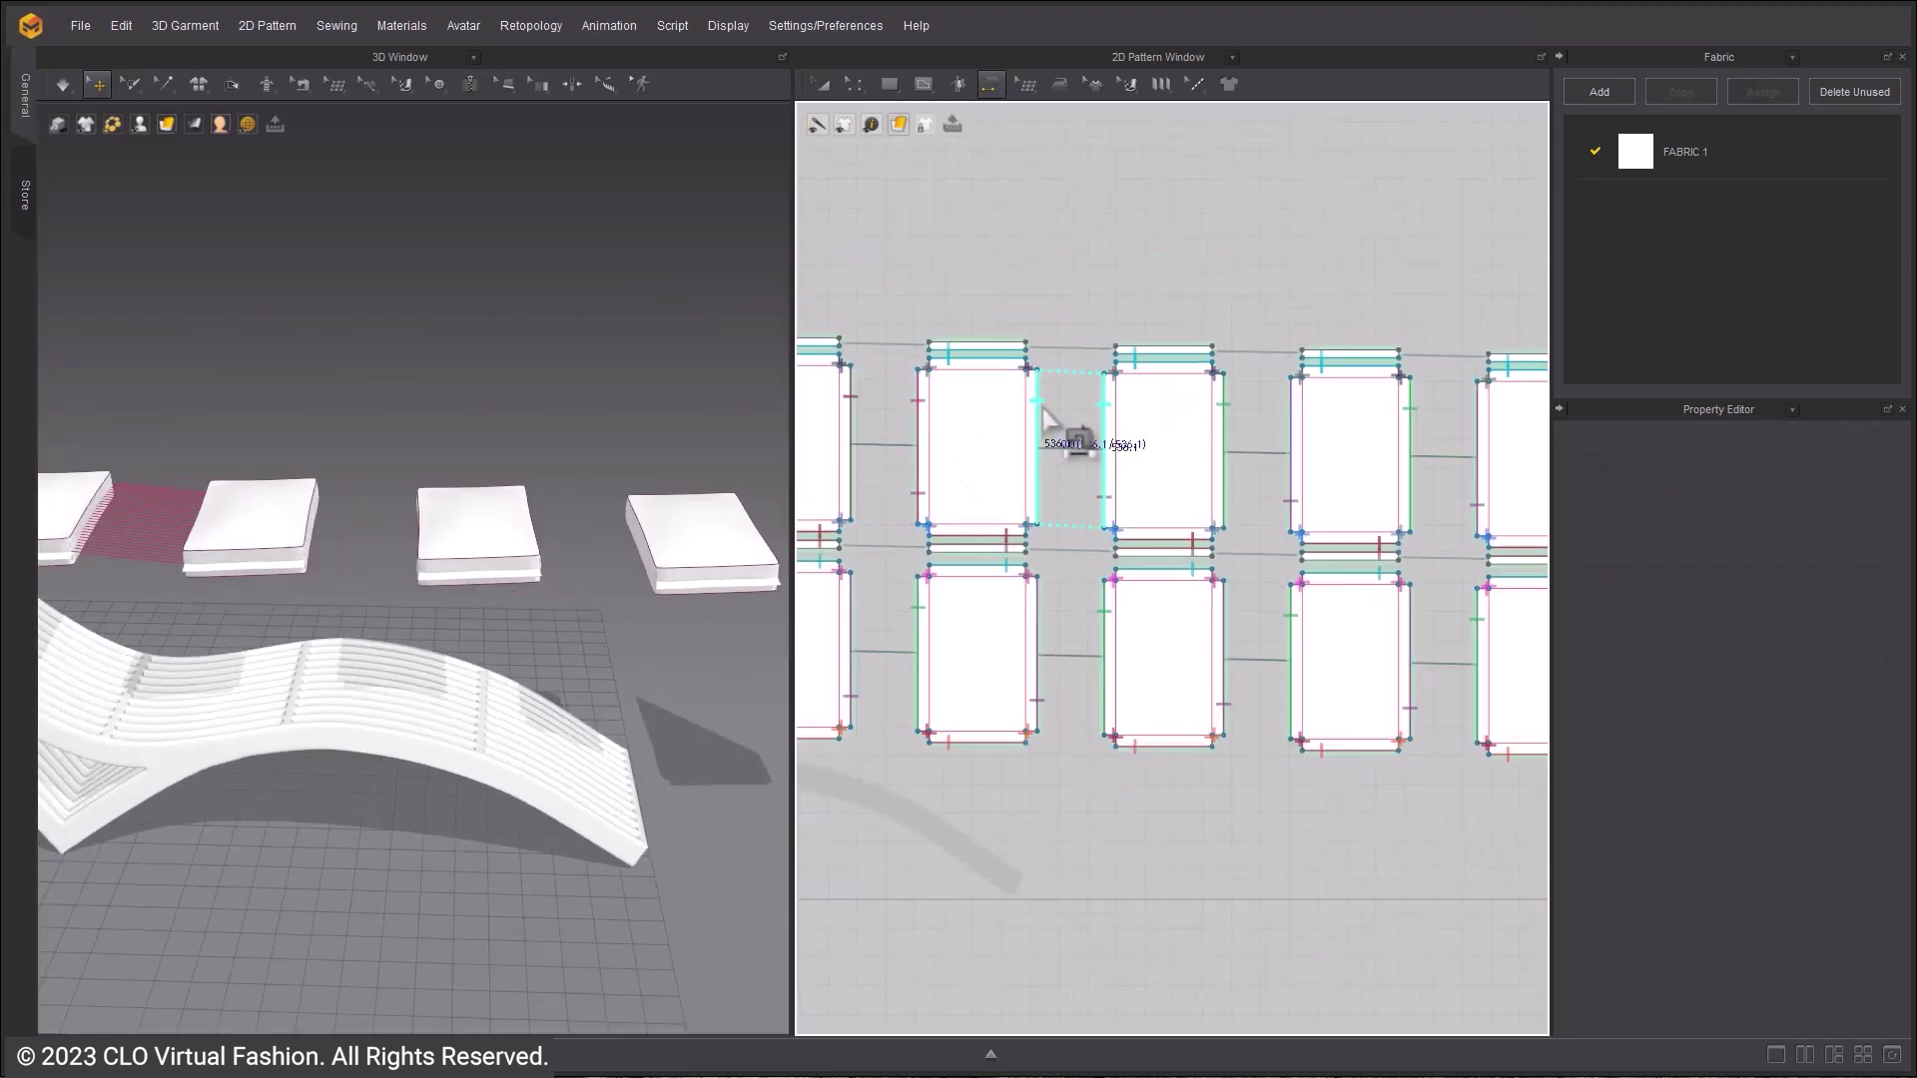
click(1037, 414)
click(1293, 439)
click(1225, 440)
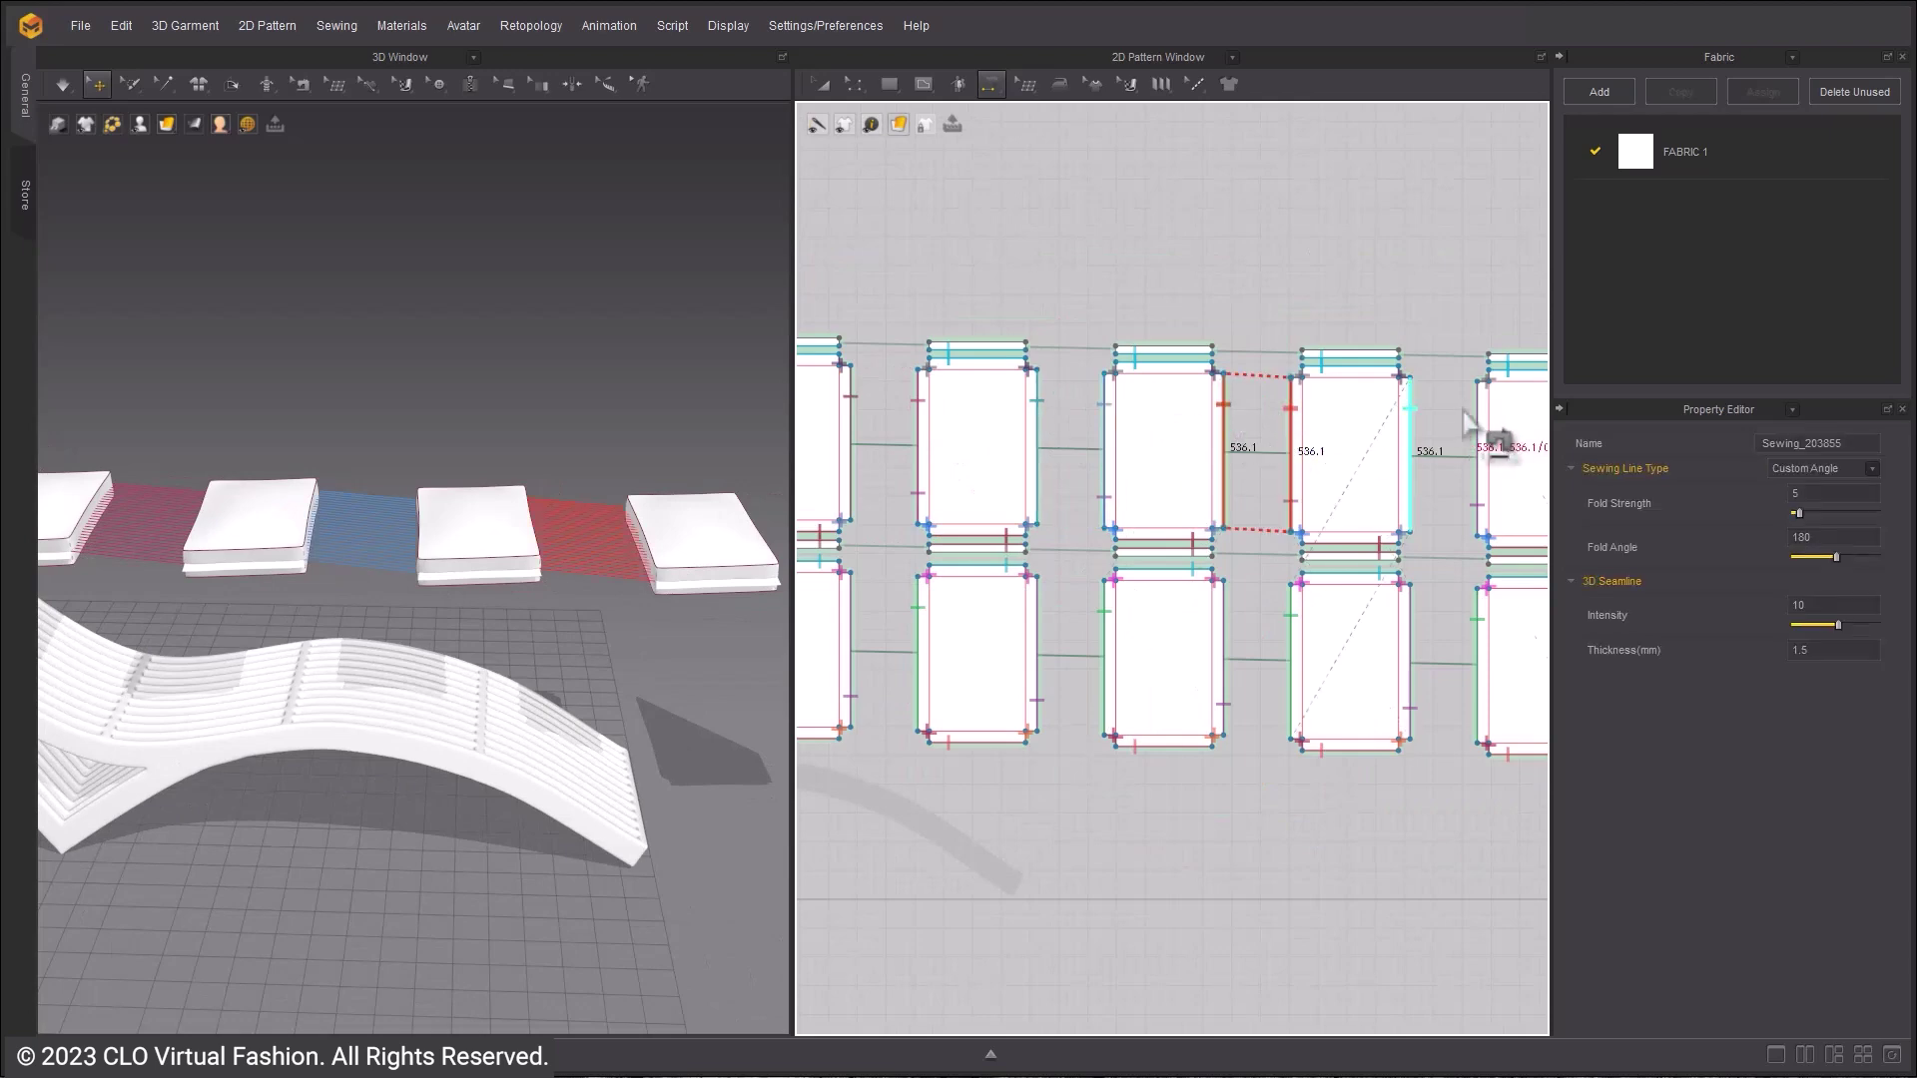
- Sew the adjoining side edges of the upper-row panels for the fifth and sixth, and the sixth and seventh cushions
click(1410, 413)
scroll(1248, 451, down, 3)
middle_drag(1247, 451, 839, 499)
click(1118, 479)
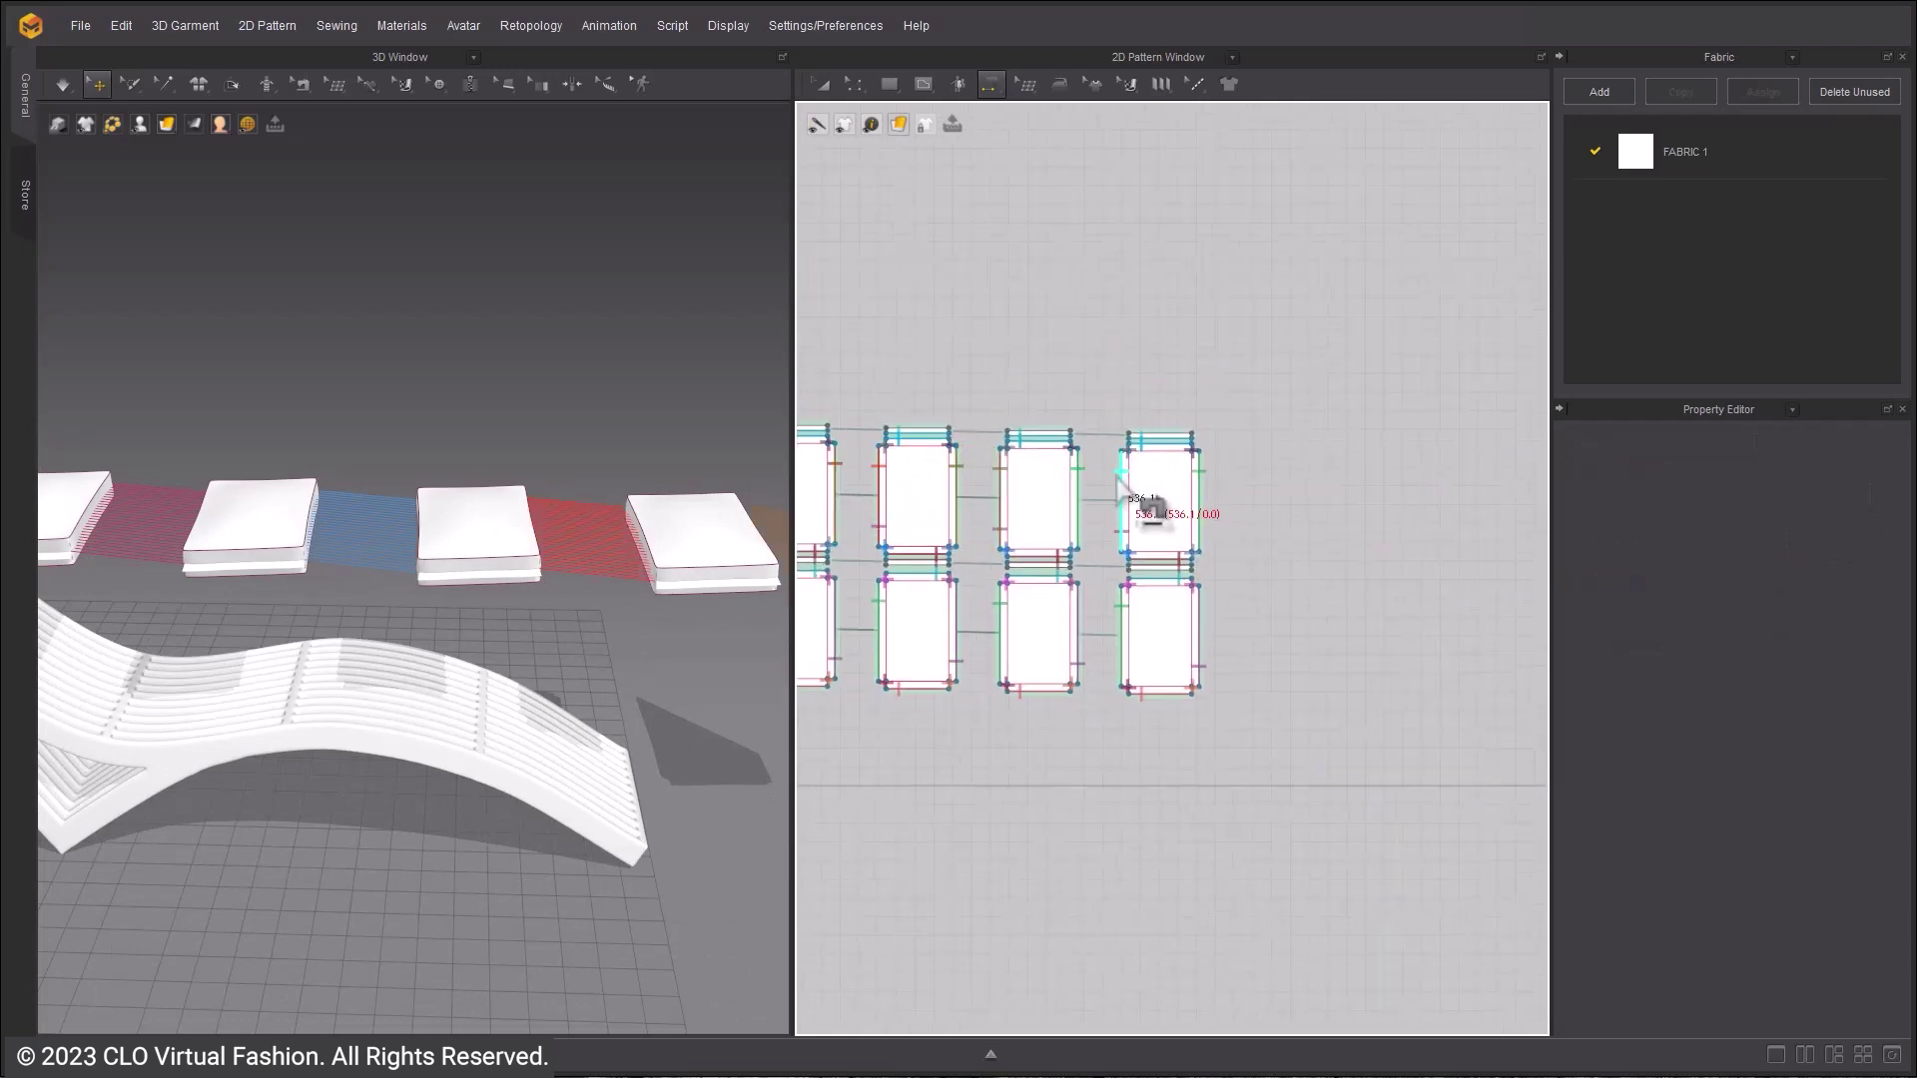
click(1121, 477)
click(1077, 499)
- Run the simulation to drape the seven sewn cushions onto the lounge chair, and check the seams up close
right_drag(663, 646, 470, 743)
scroll(470, 742, down, 3)
key(space)
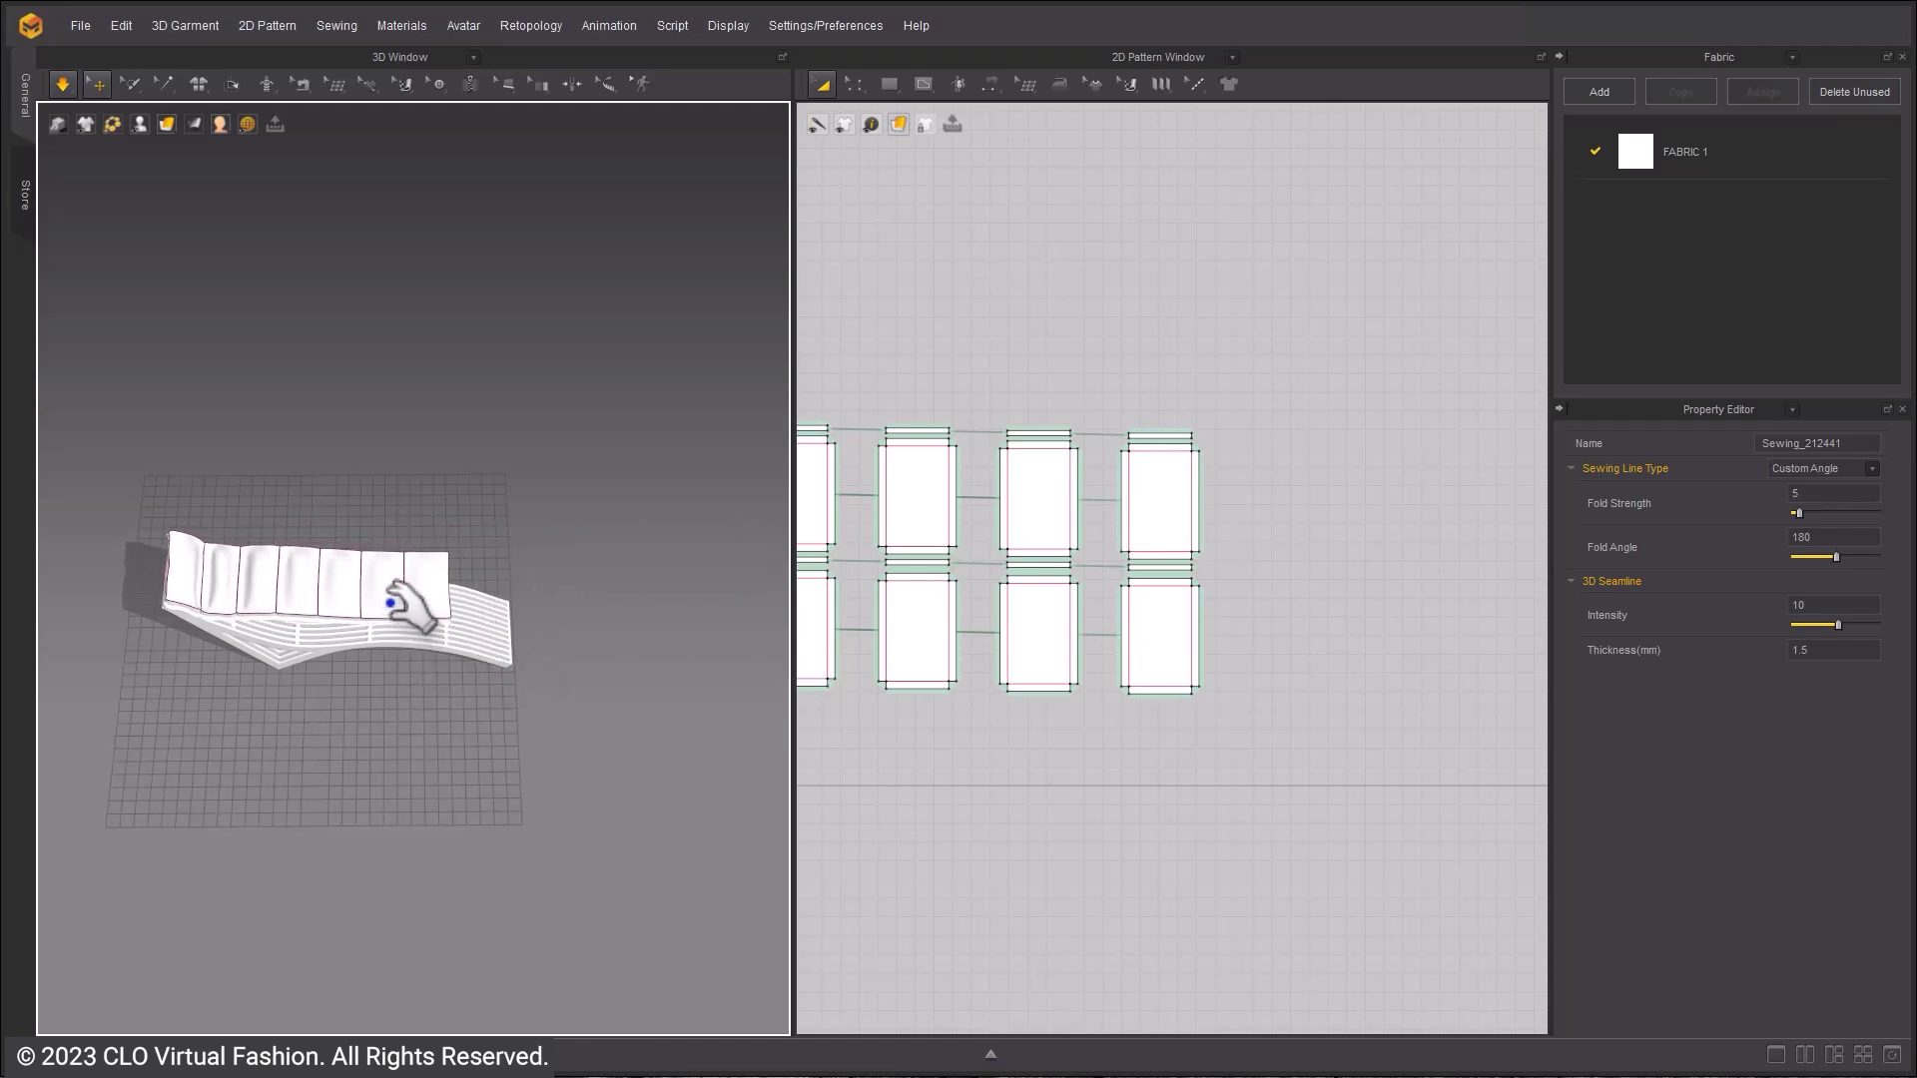
right_drag(390, 603, 406, 574)
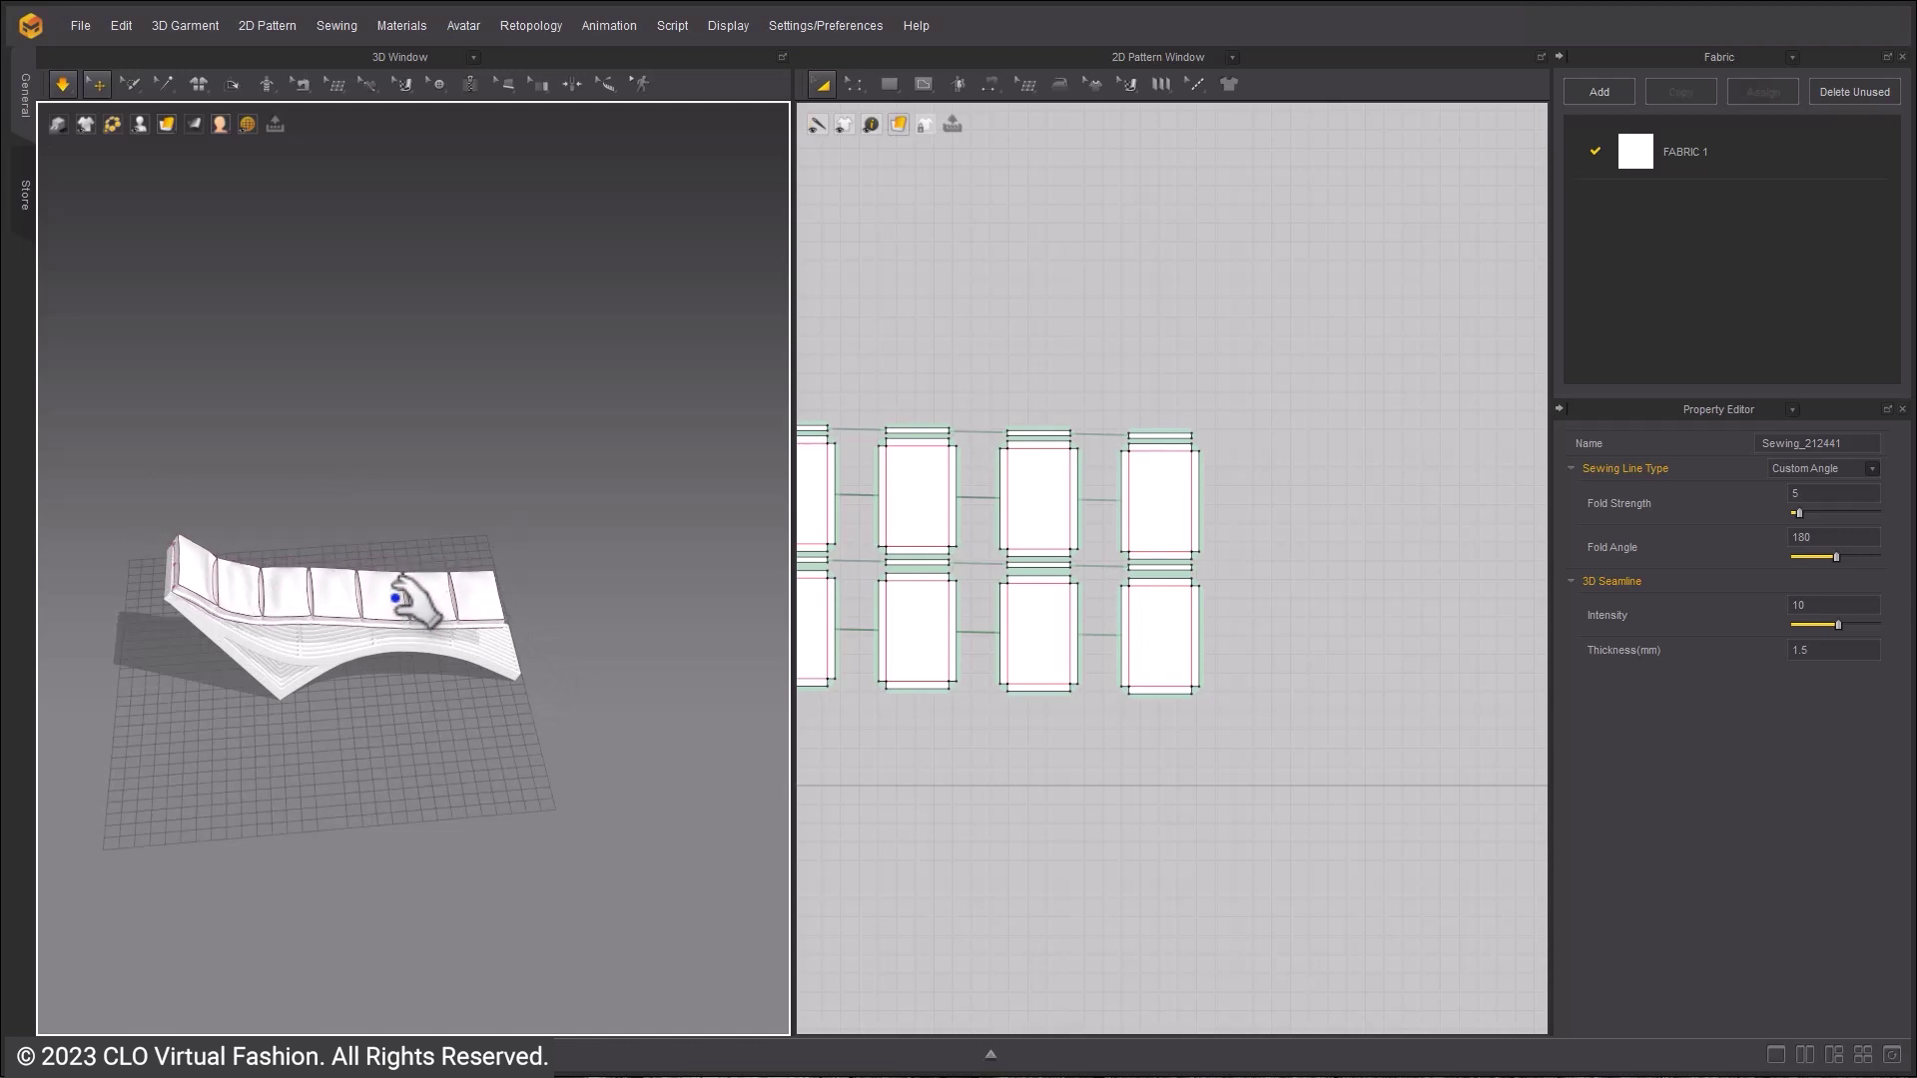
click(317, 616)
scroll(535, 634, up, 10)
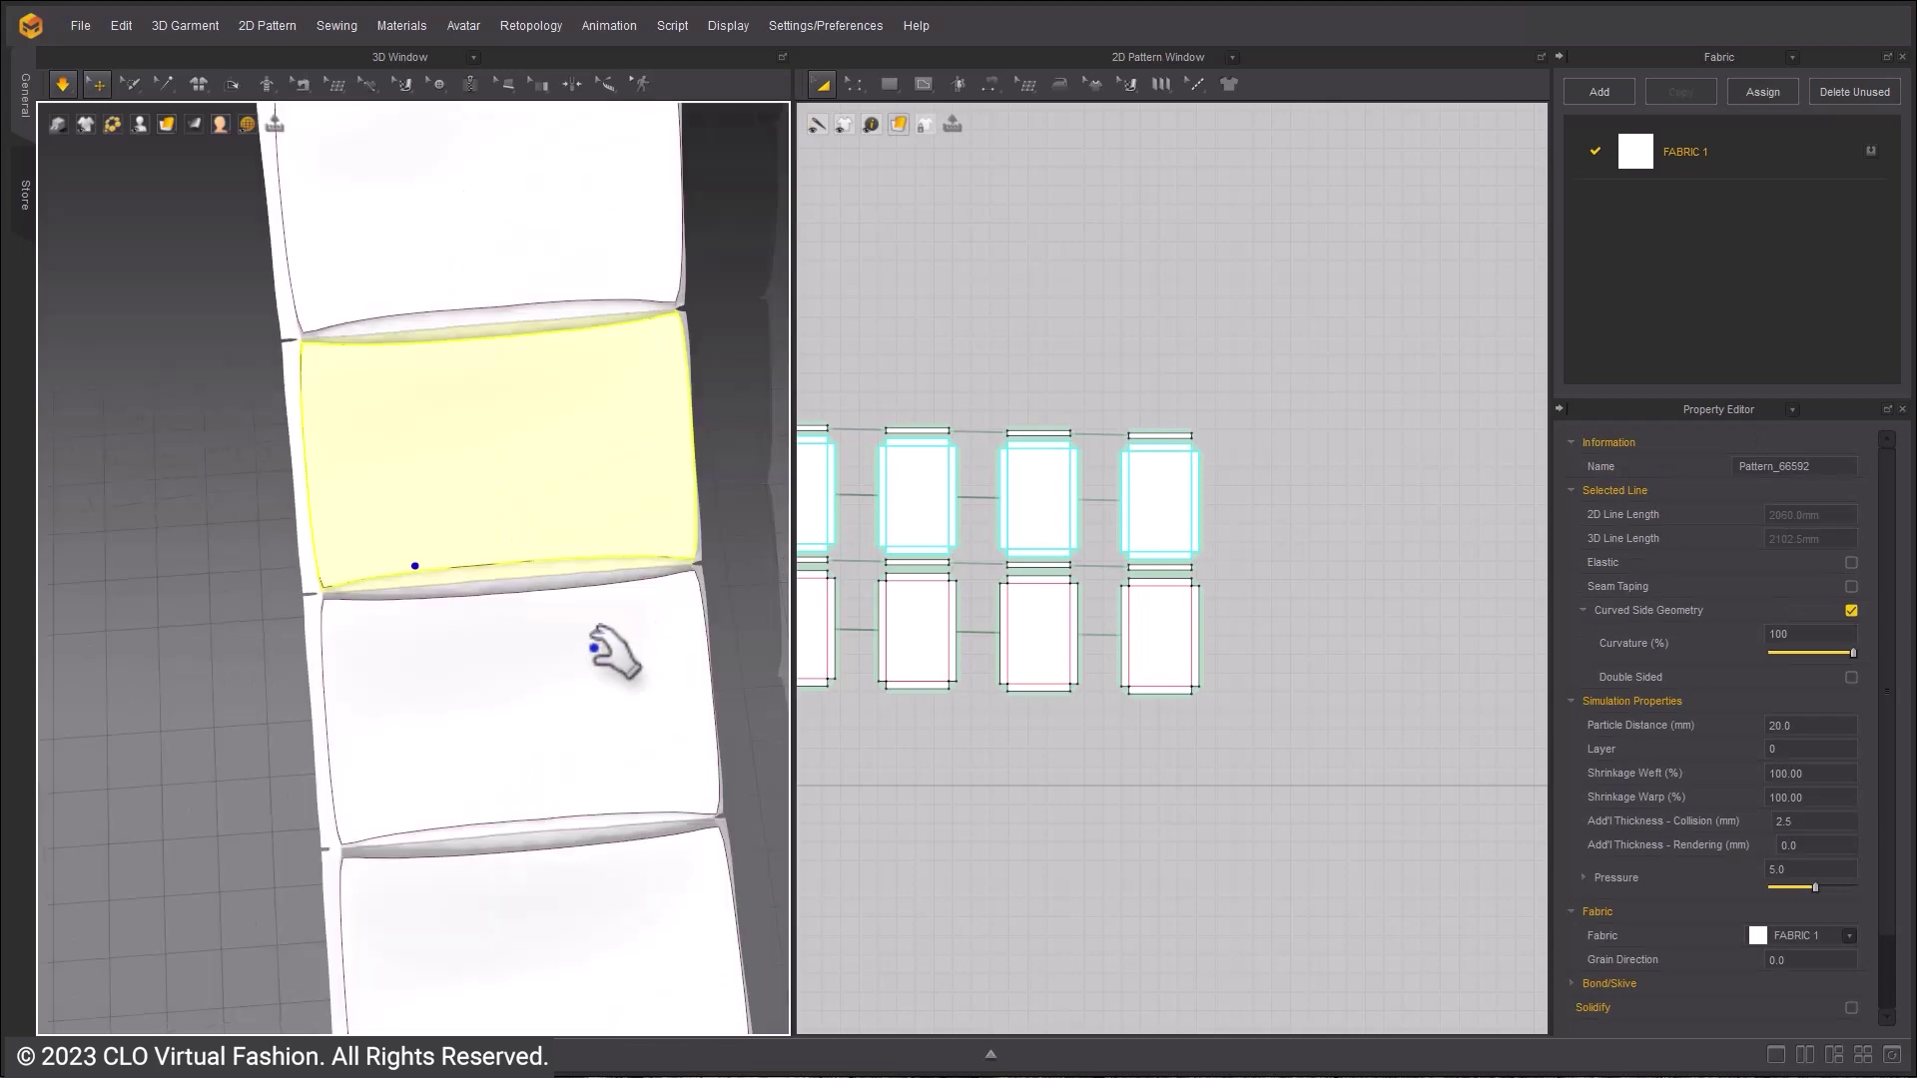
right_drag(607, 649, 391, 594)
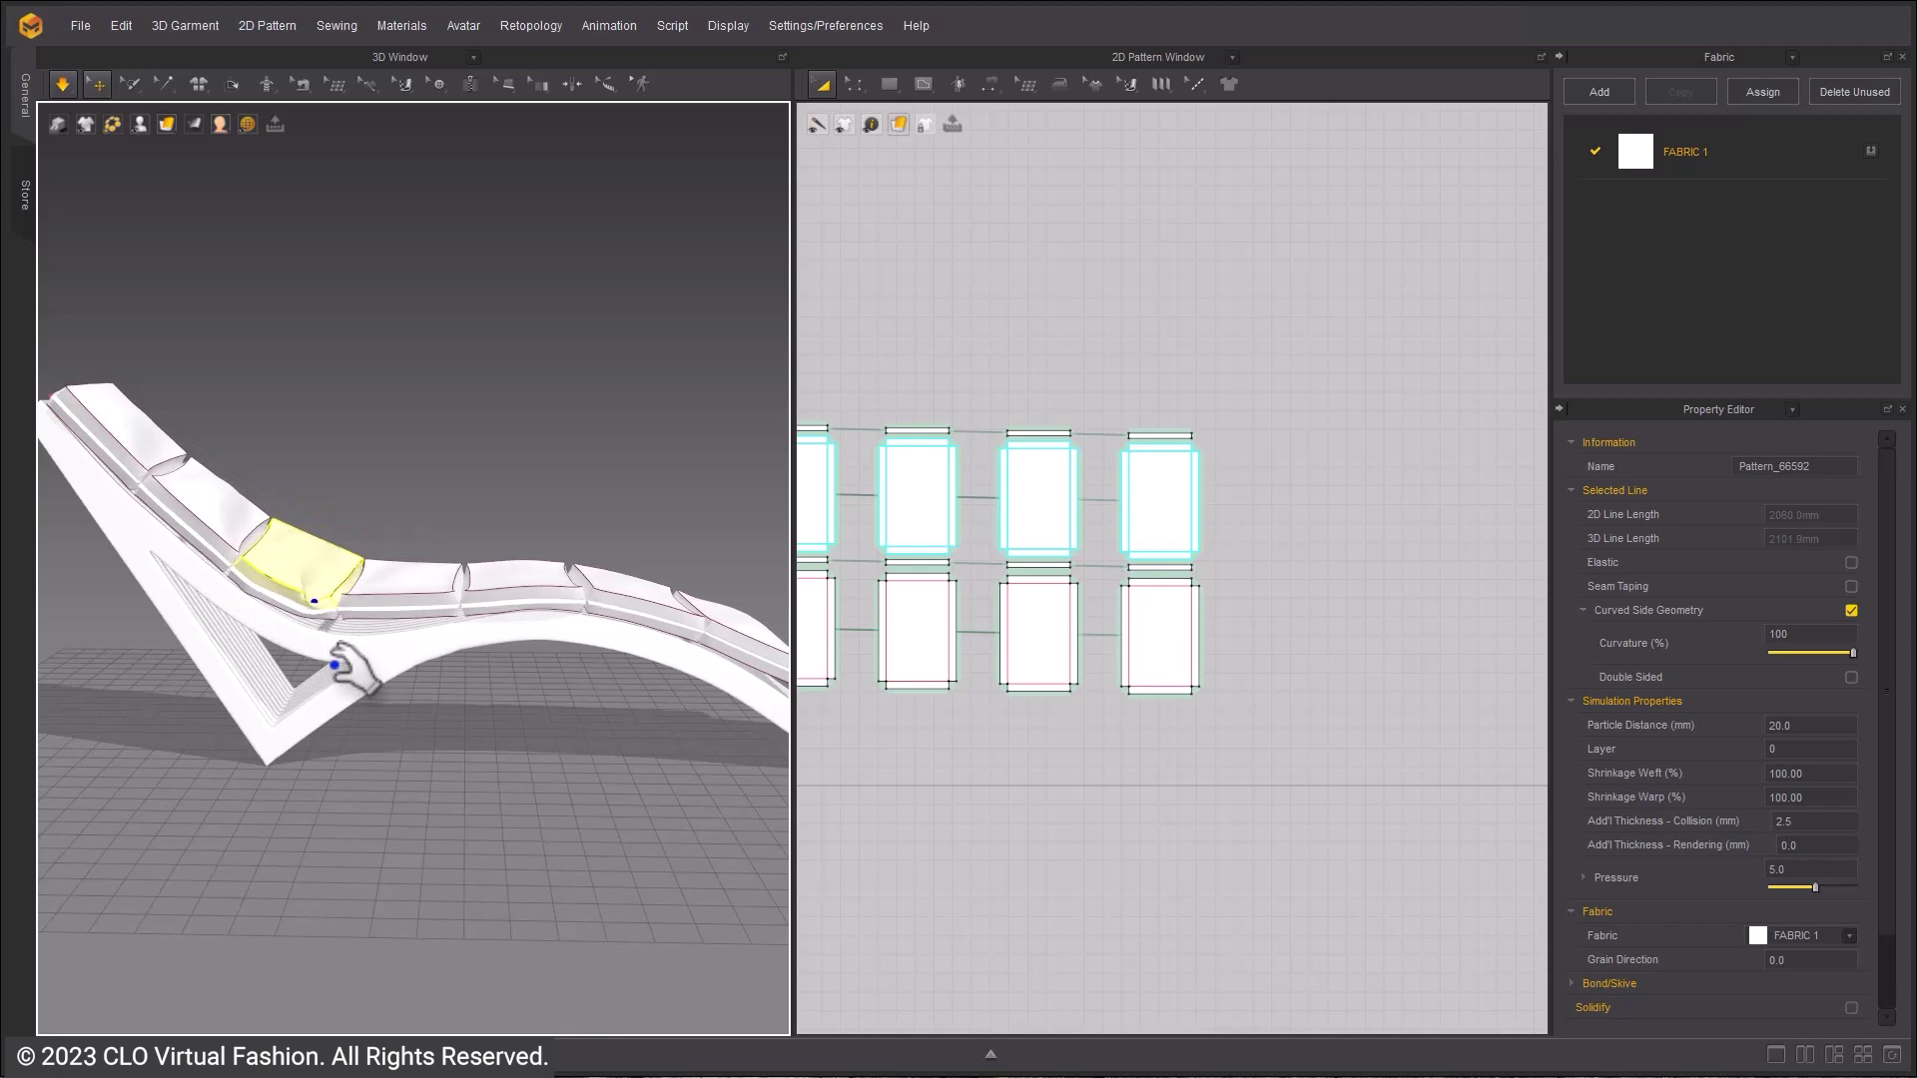
- Select all cushion patterns, strengthen them, and pull the cushion row slightly toward the backrest while simulating
key(ctrl+a)
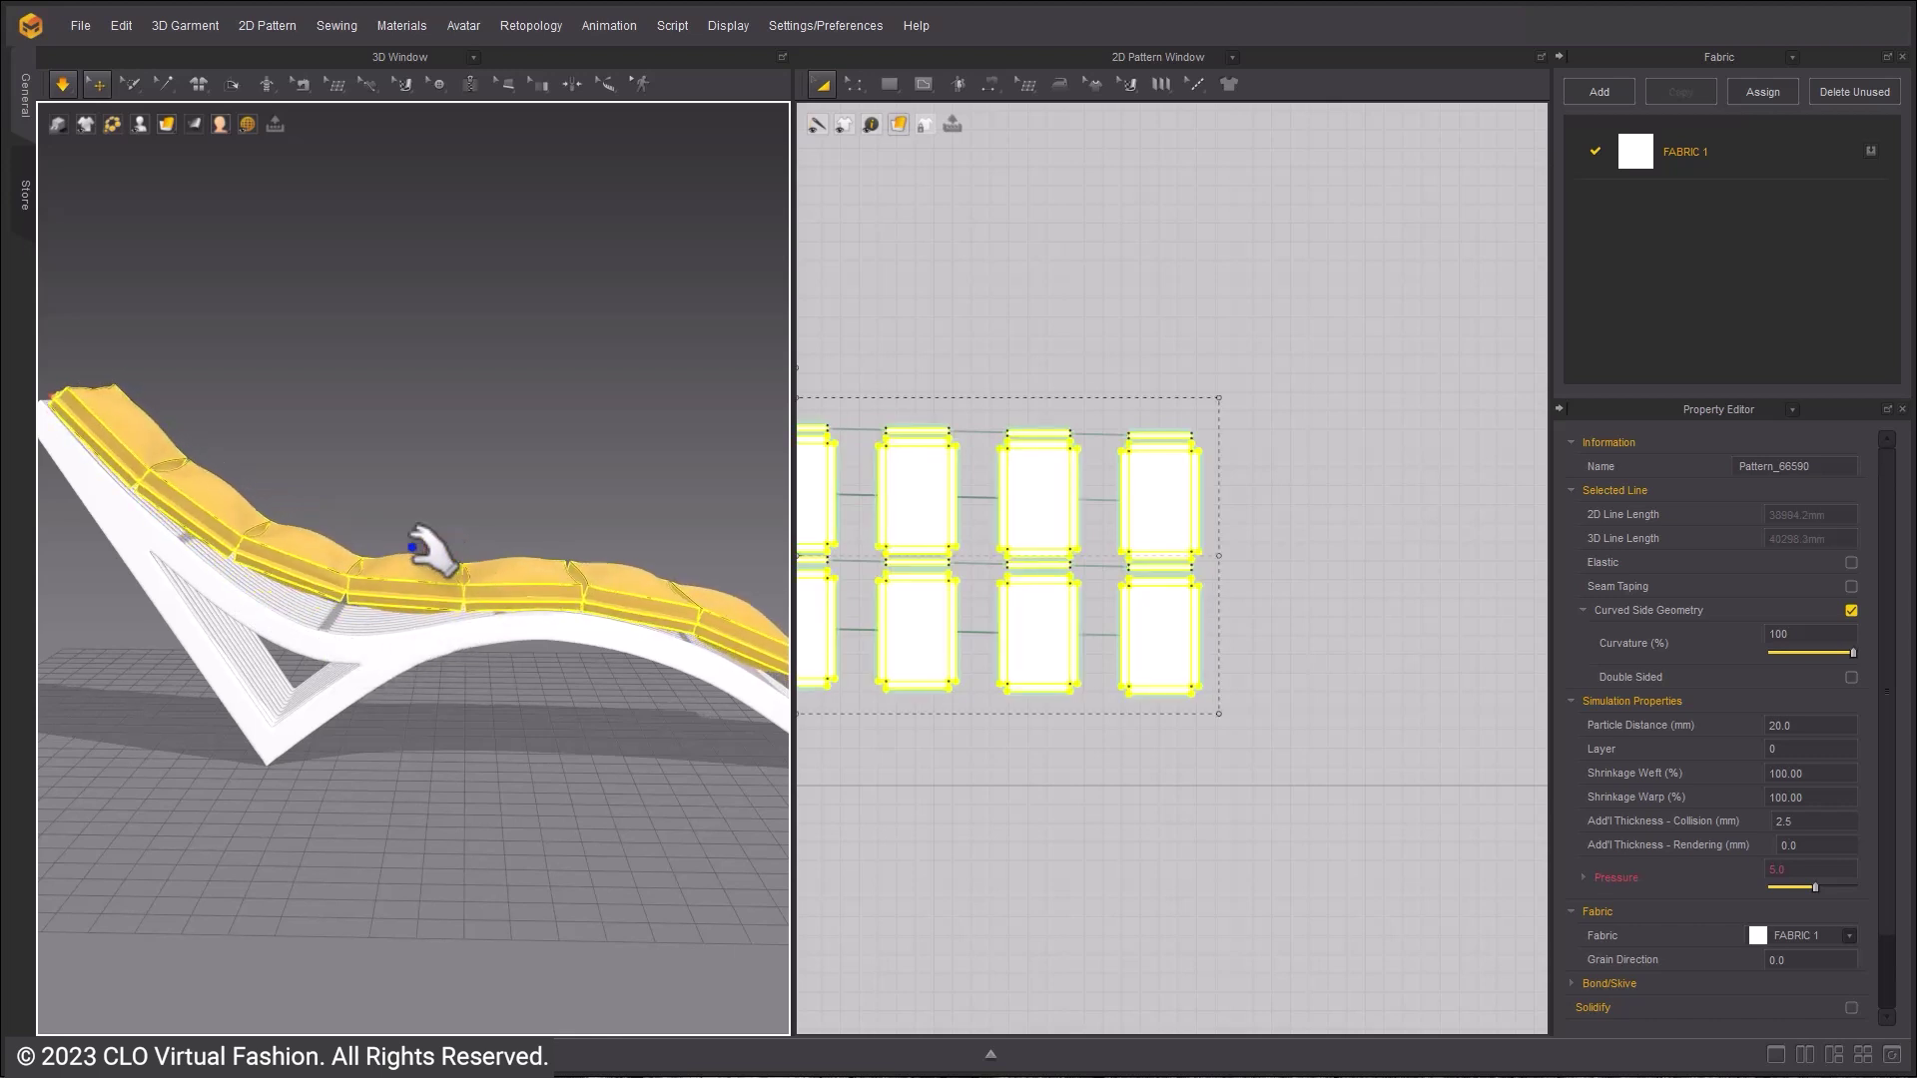
mouse_move(425, 549)
right_down()
mouse_move(535, 505)
mouse_move(432, 488)
mouse_move(432, 556)
right_up()
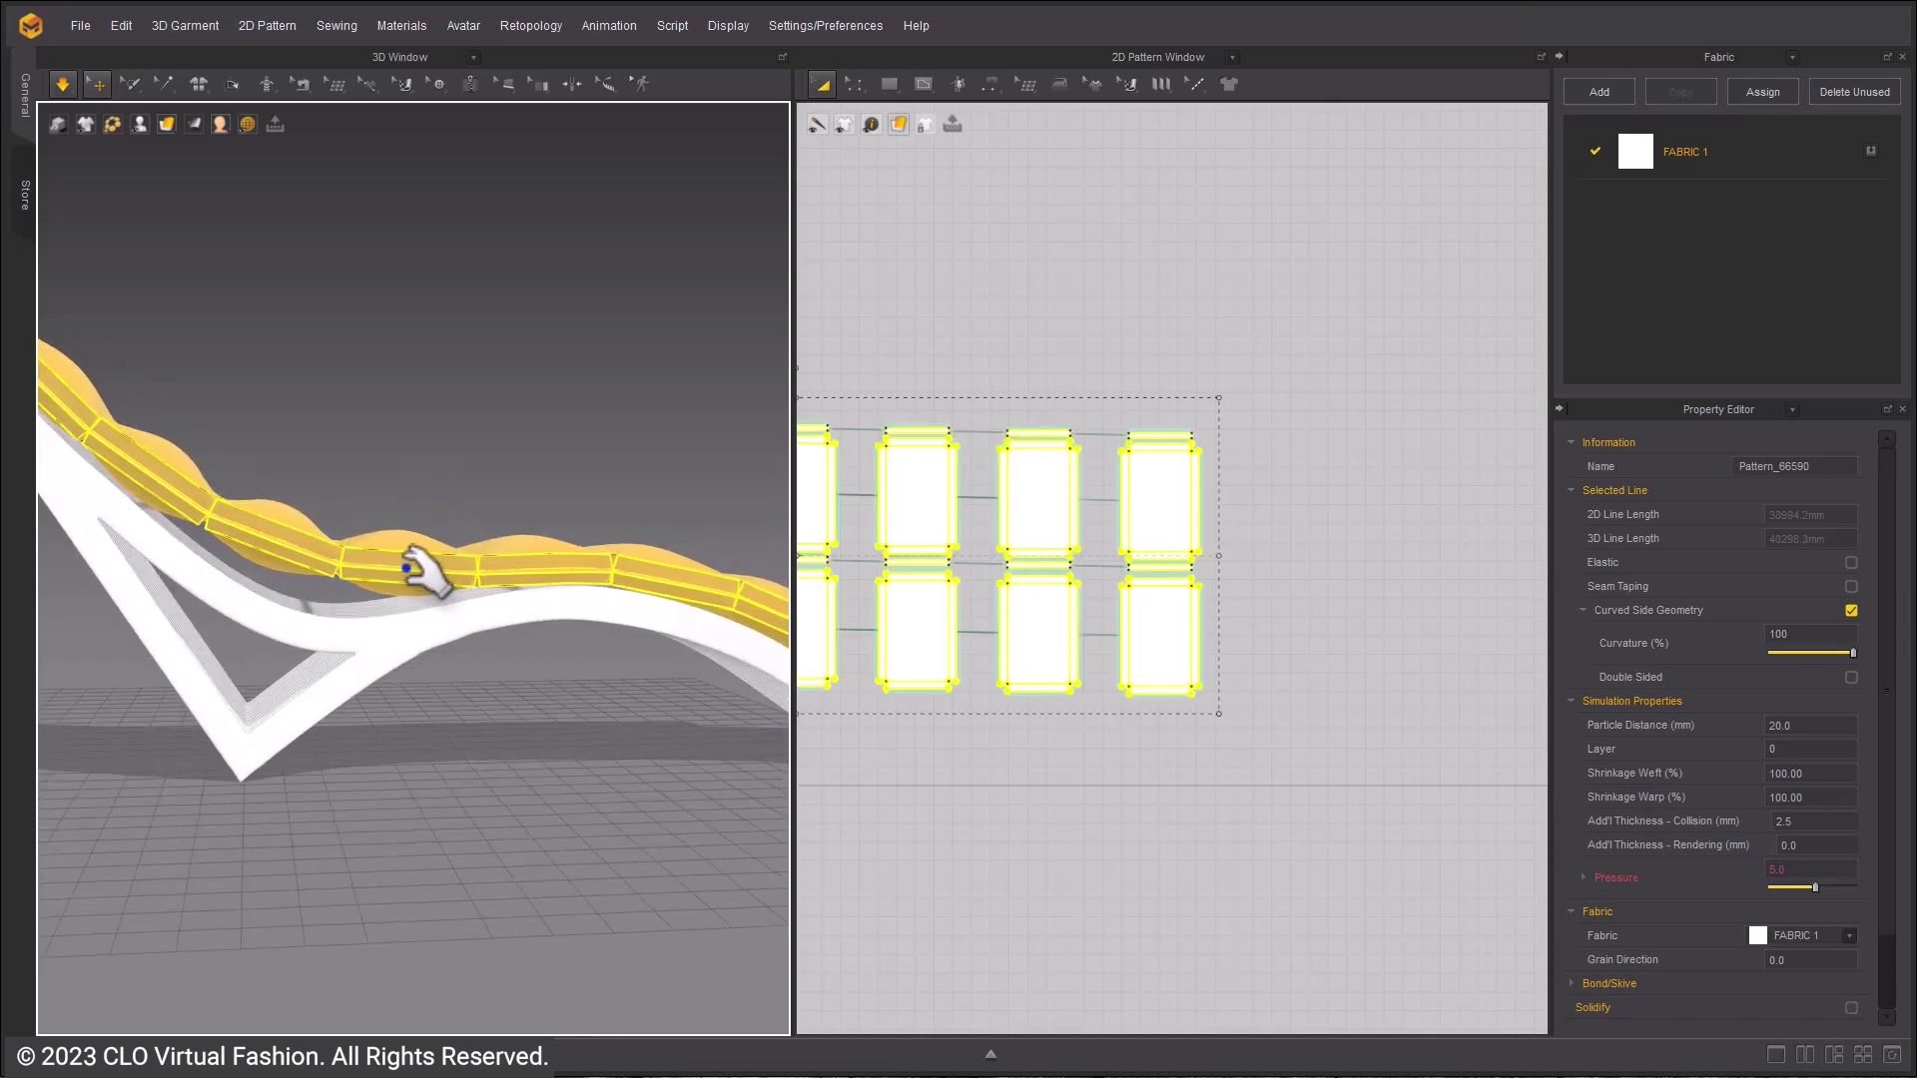
drag(406, 567, 360, 571)
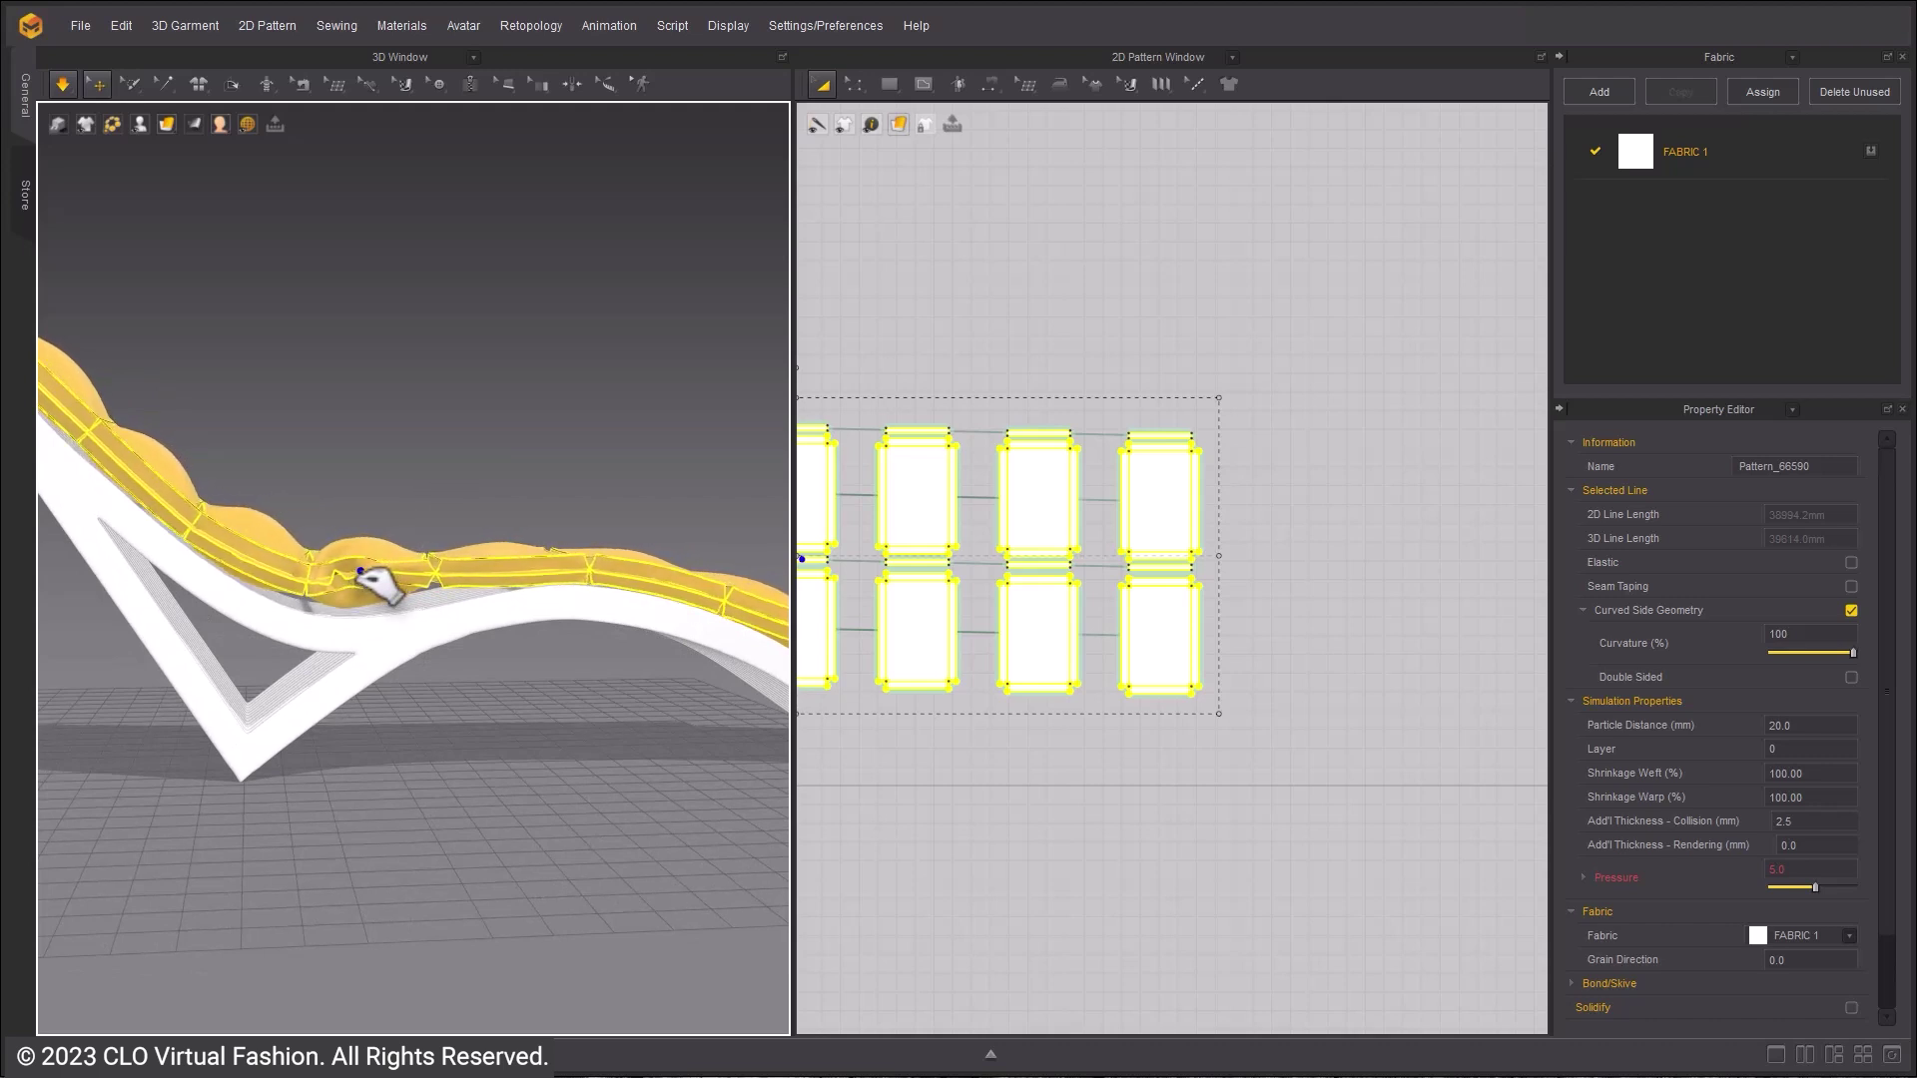
right_drag(469, 639, 409, 695)
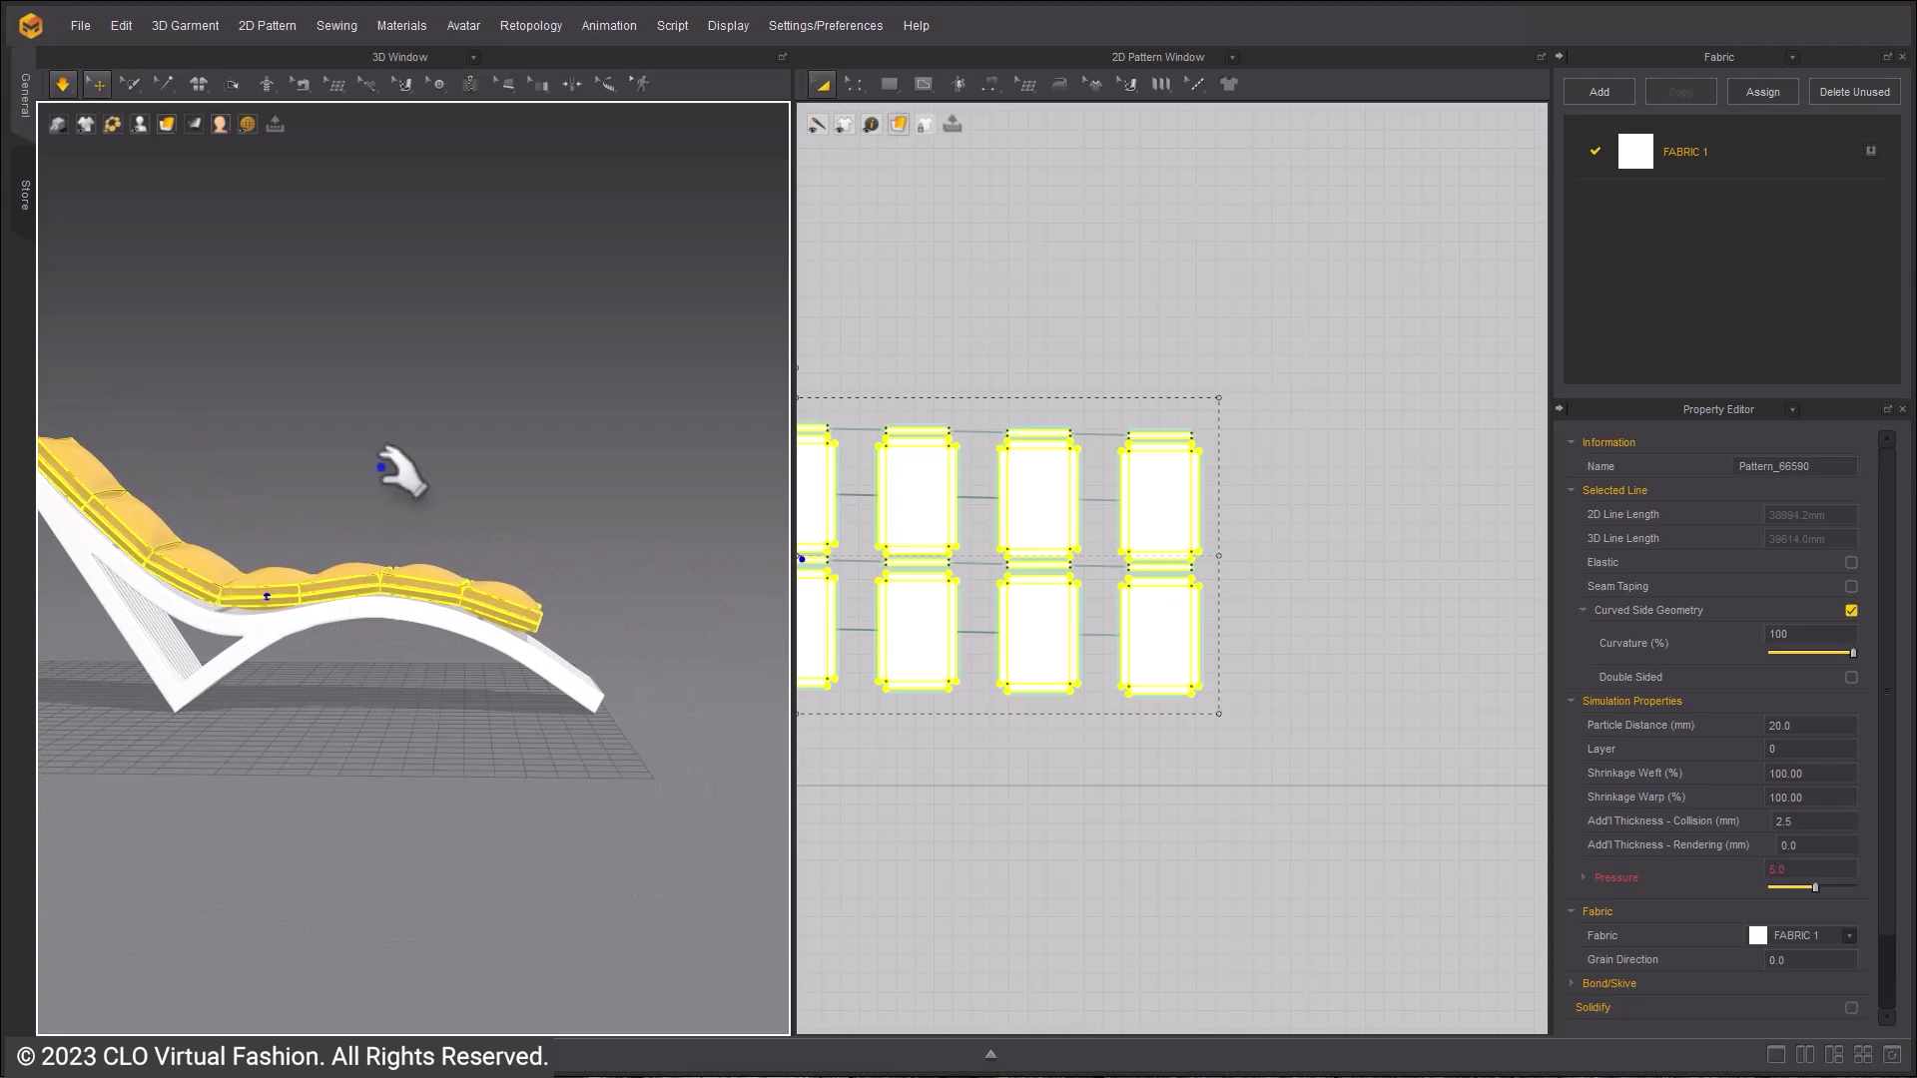
click(354, 626)
- Stop the simulation, remove the strengthening from all cushion patterns and simulate again
scroll(435, 619, up, 6)
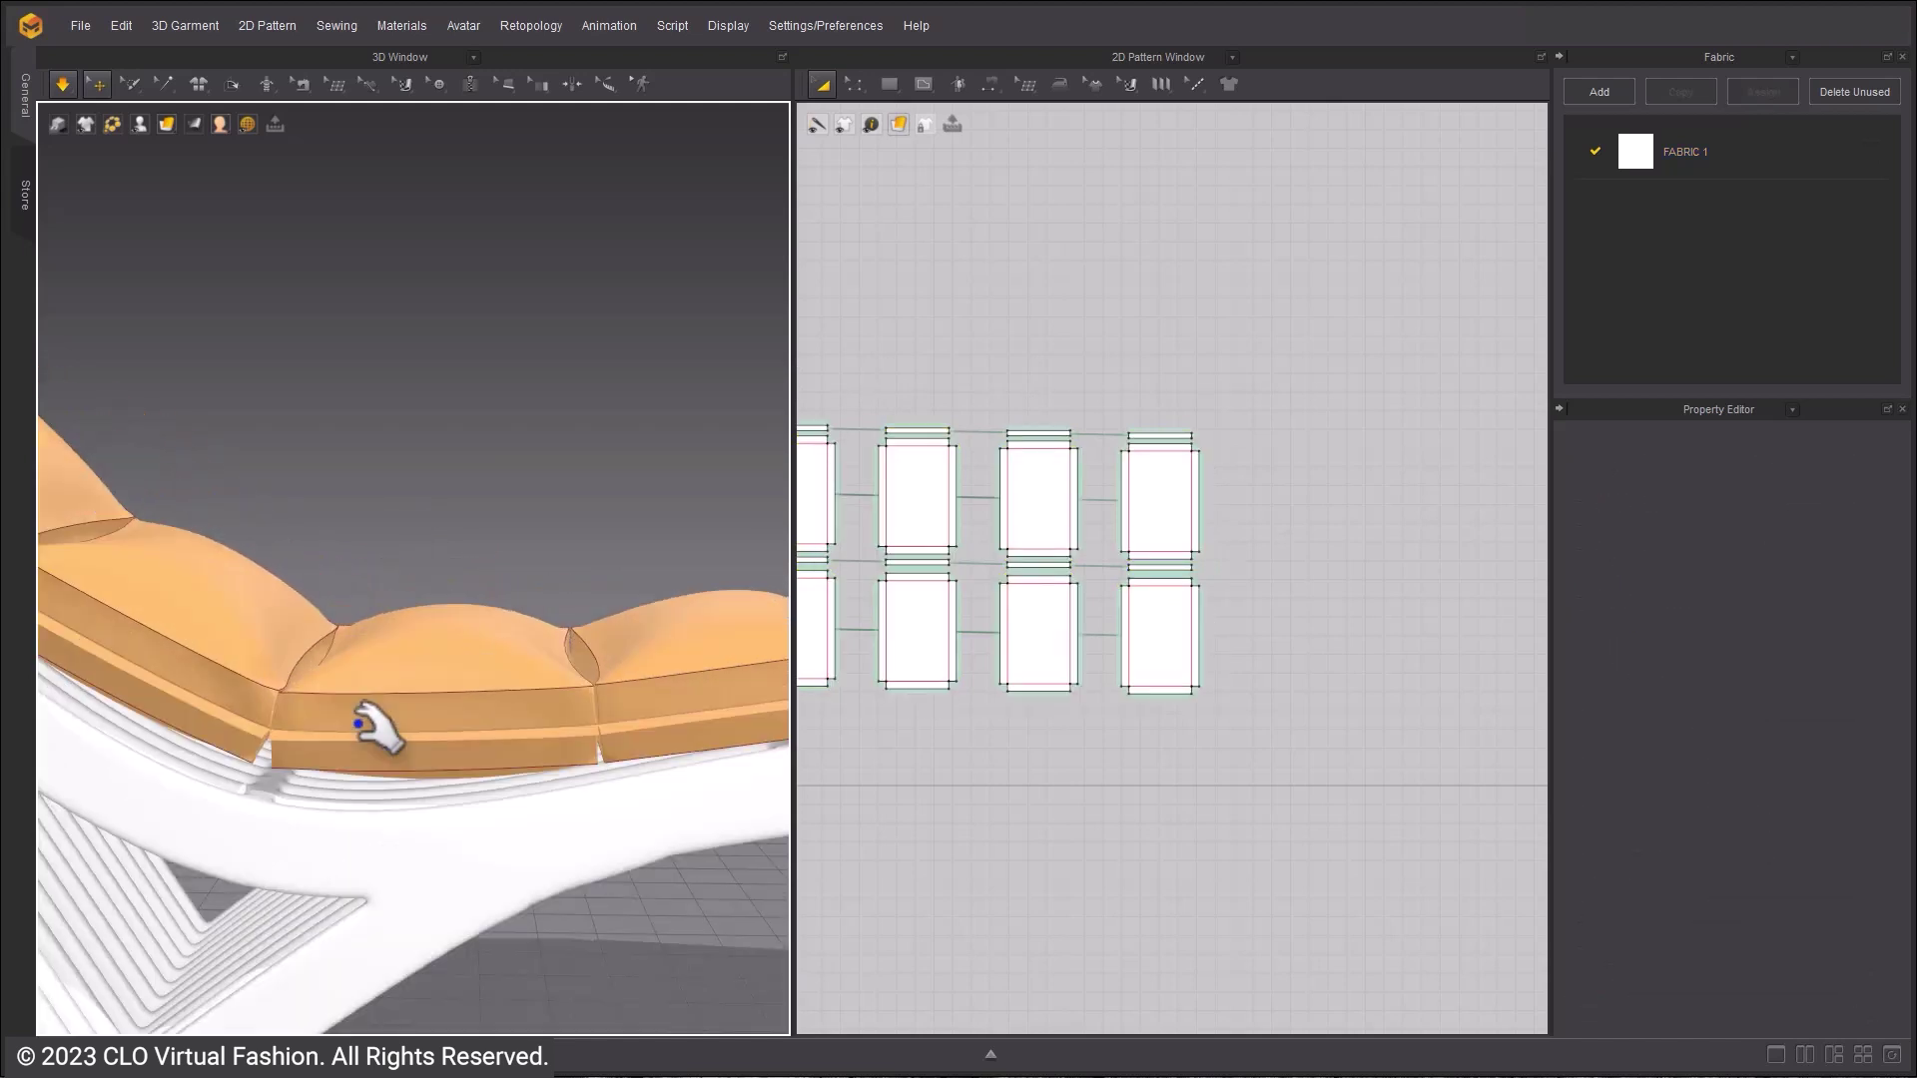
key(space)
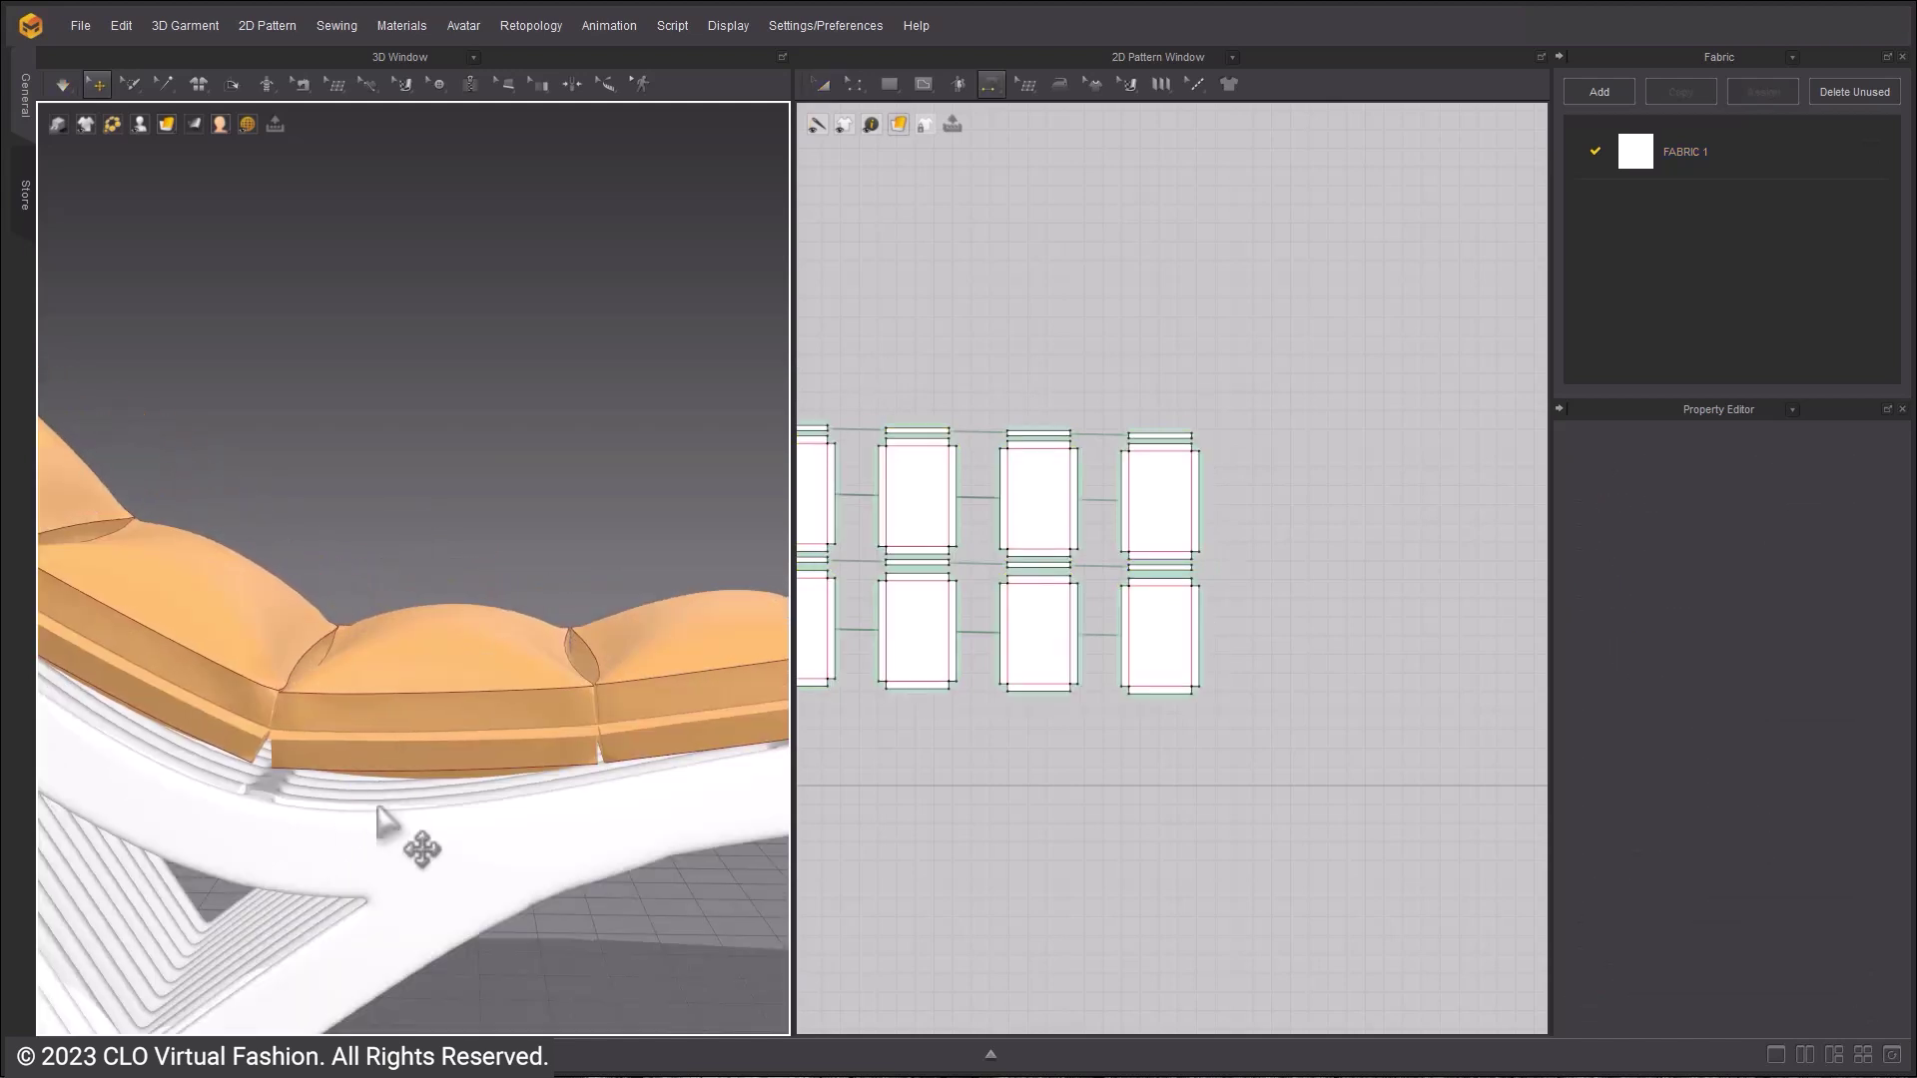
click(365, 749)
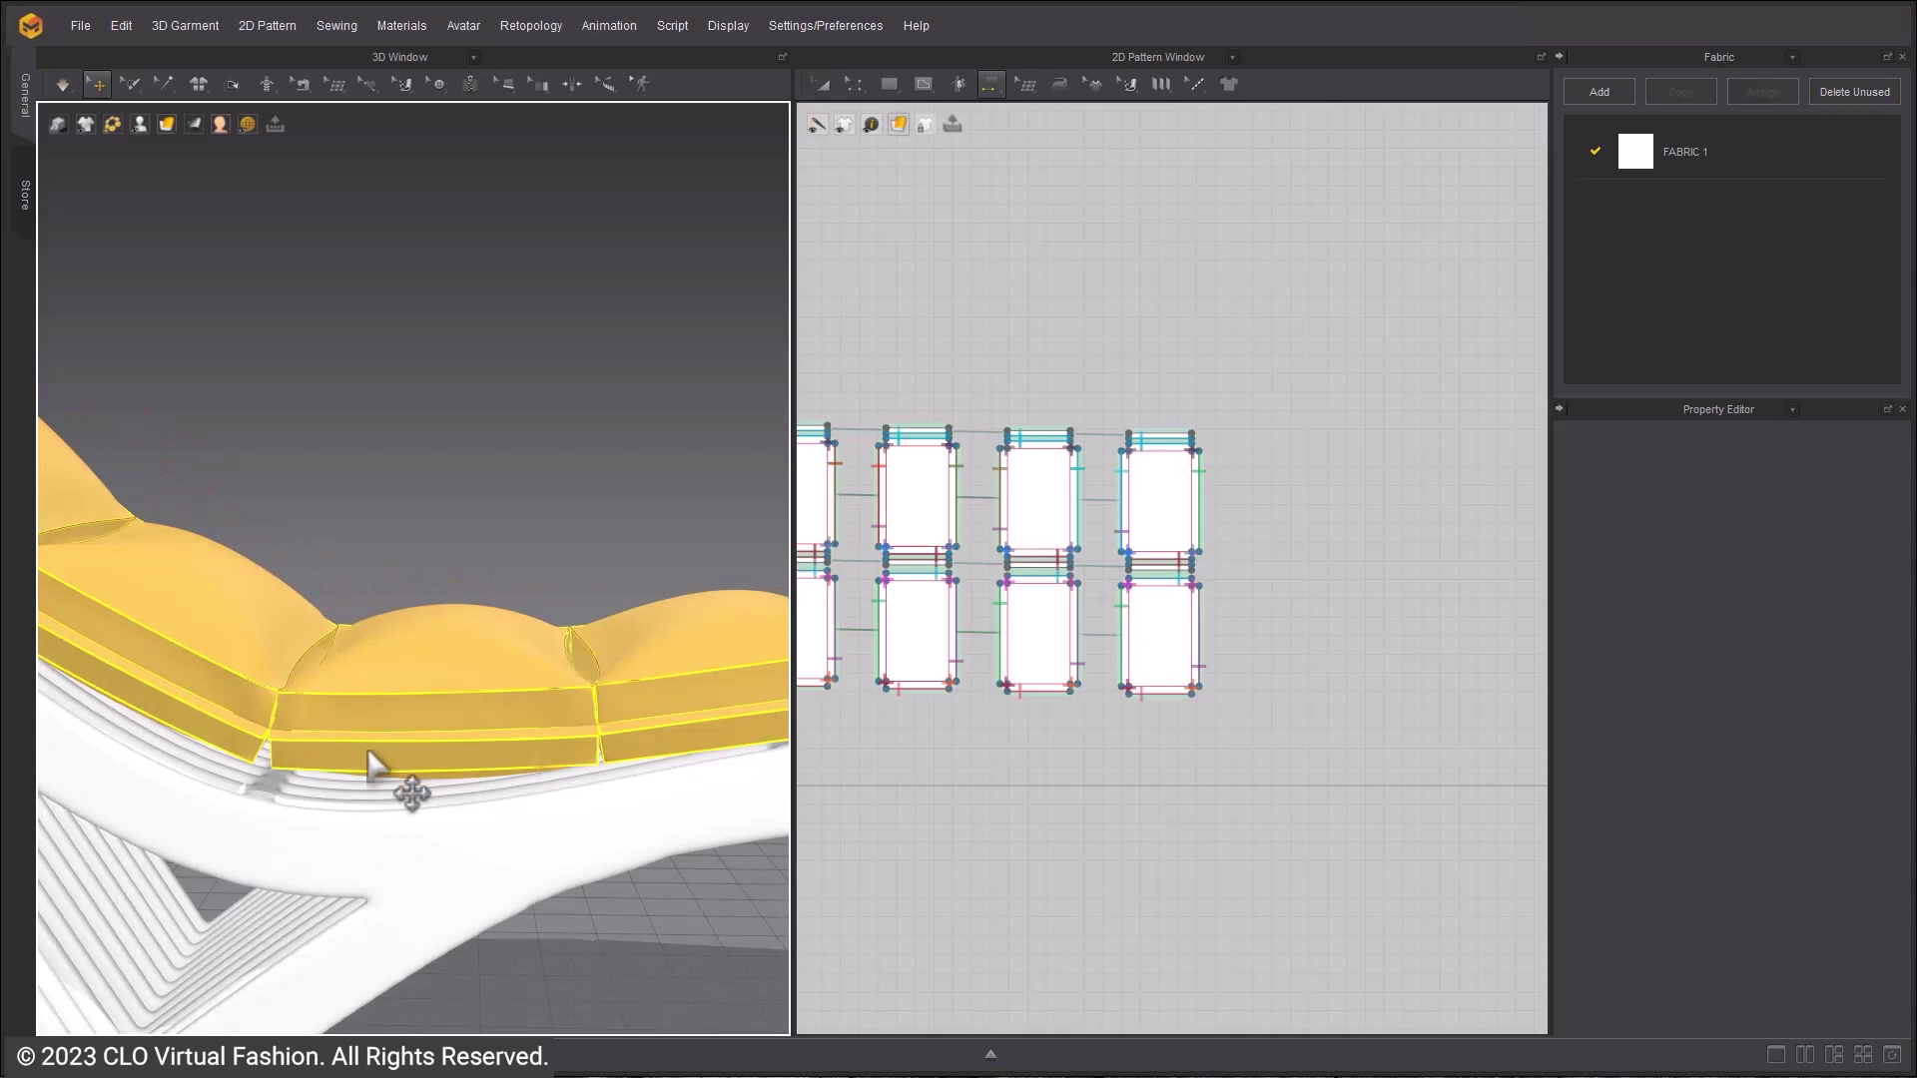
click(417, 588)
key(space)
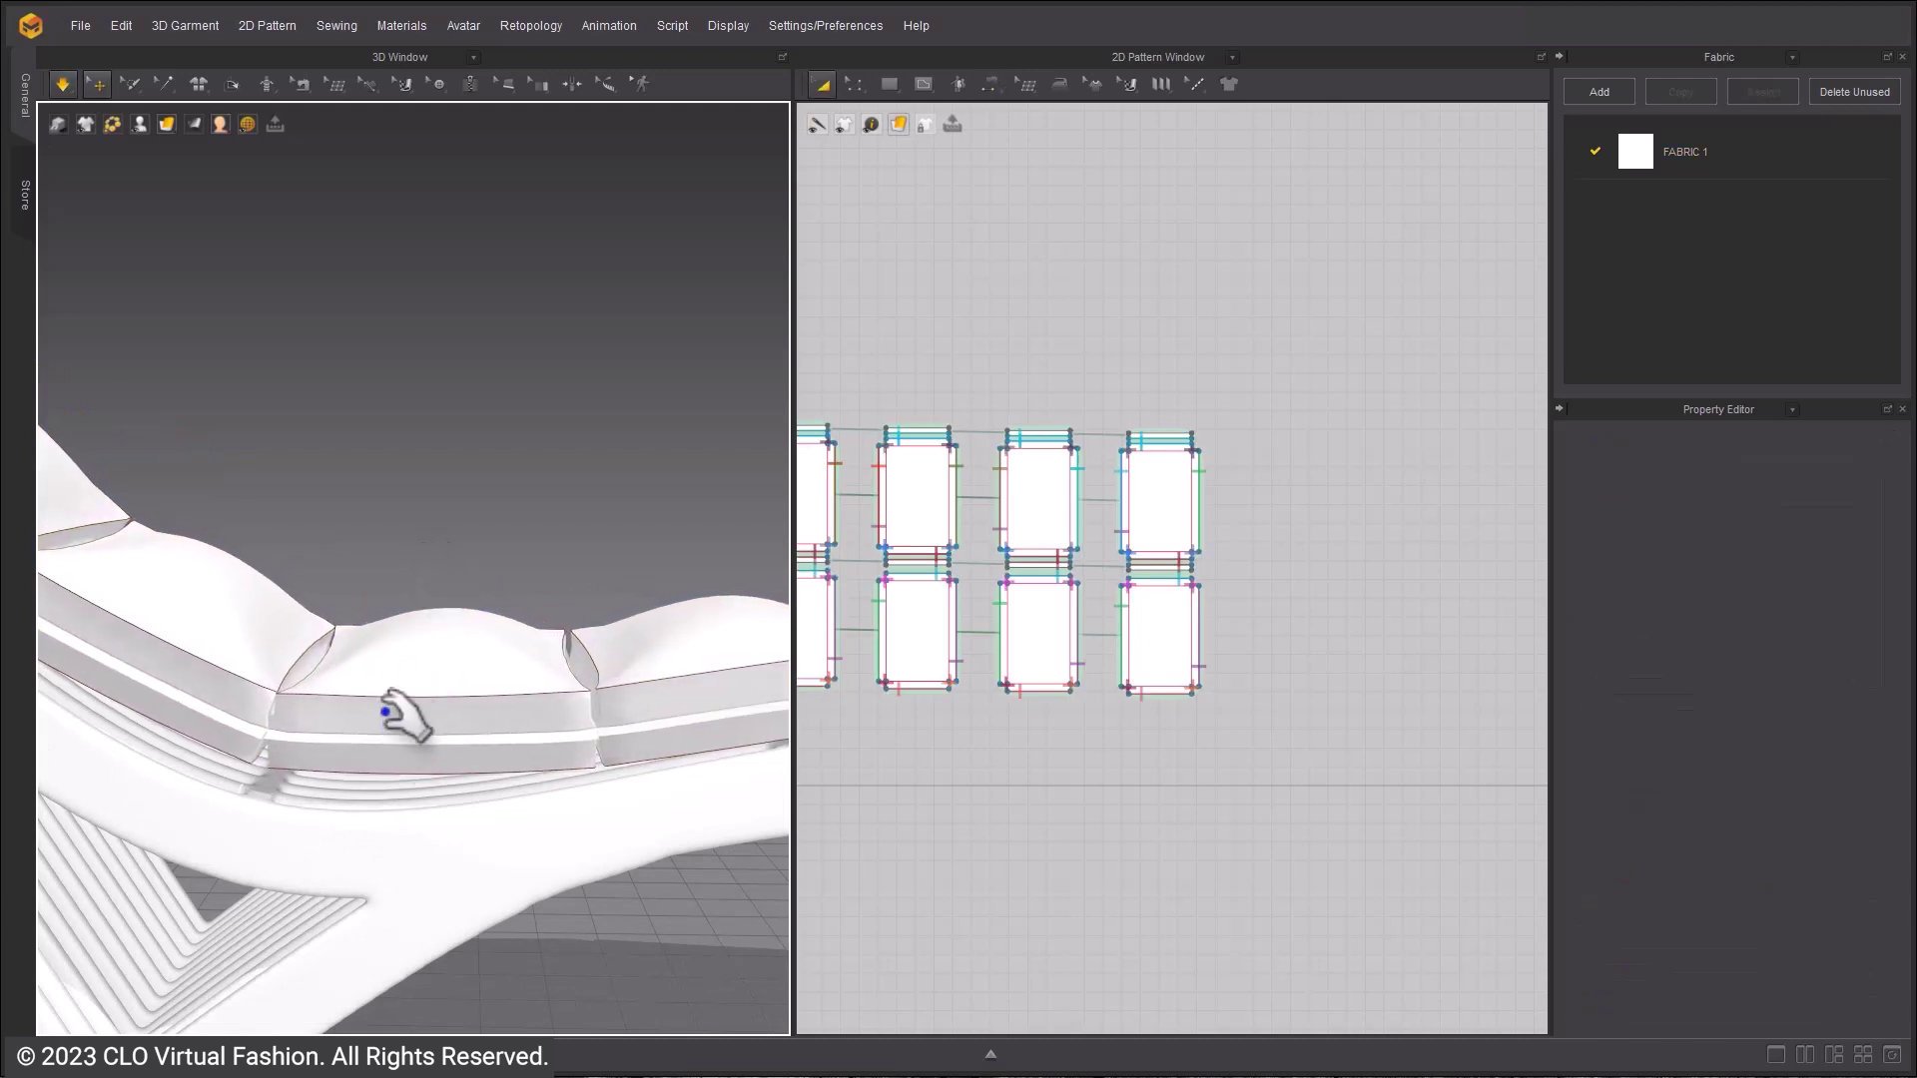
- Use Tack on Avatar to attach one lower corner of the fourth cushion to the chair frame at the bend
right_drag(394, 712, 280, 519)
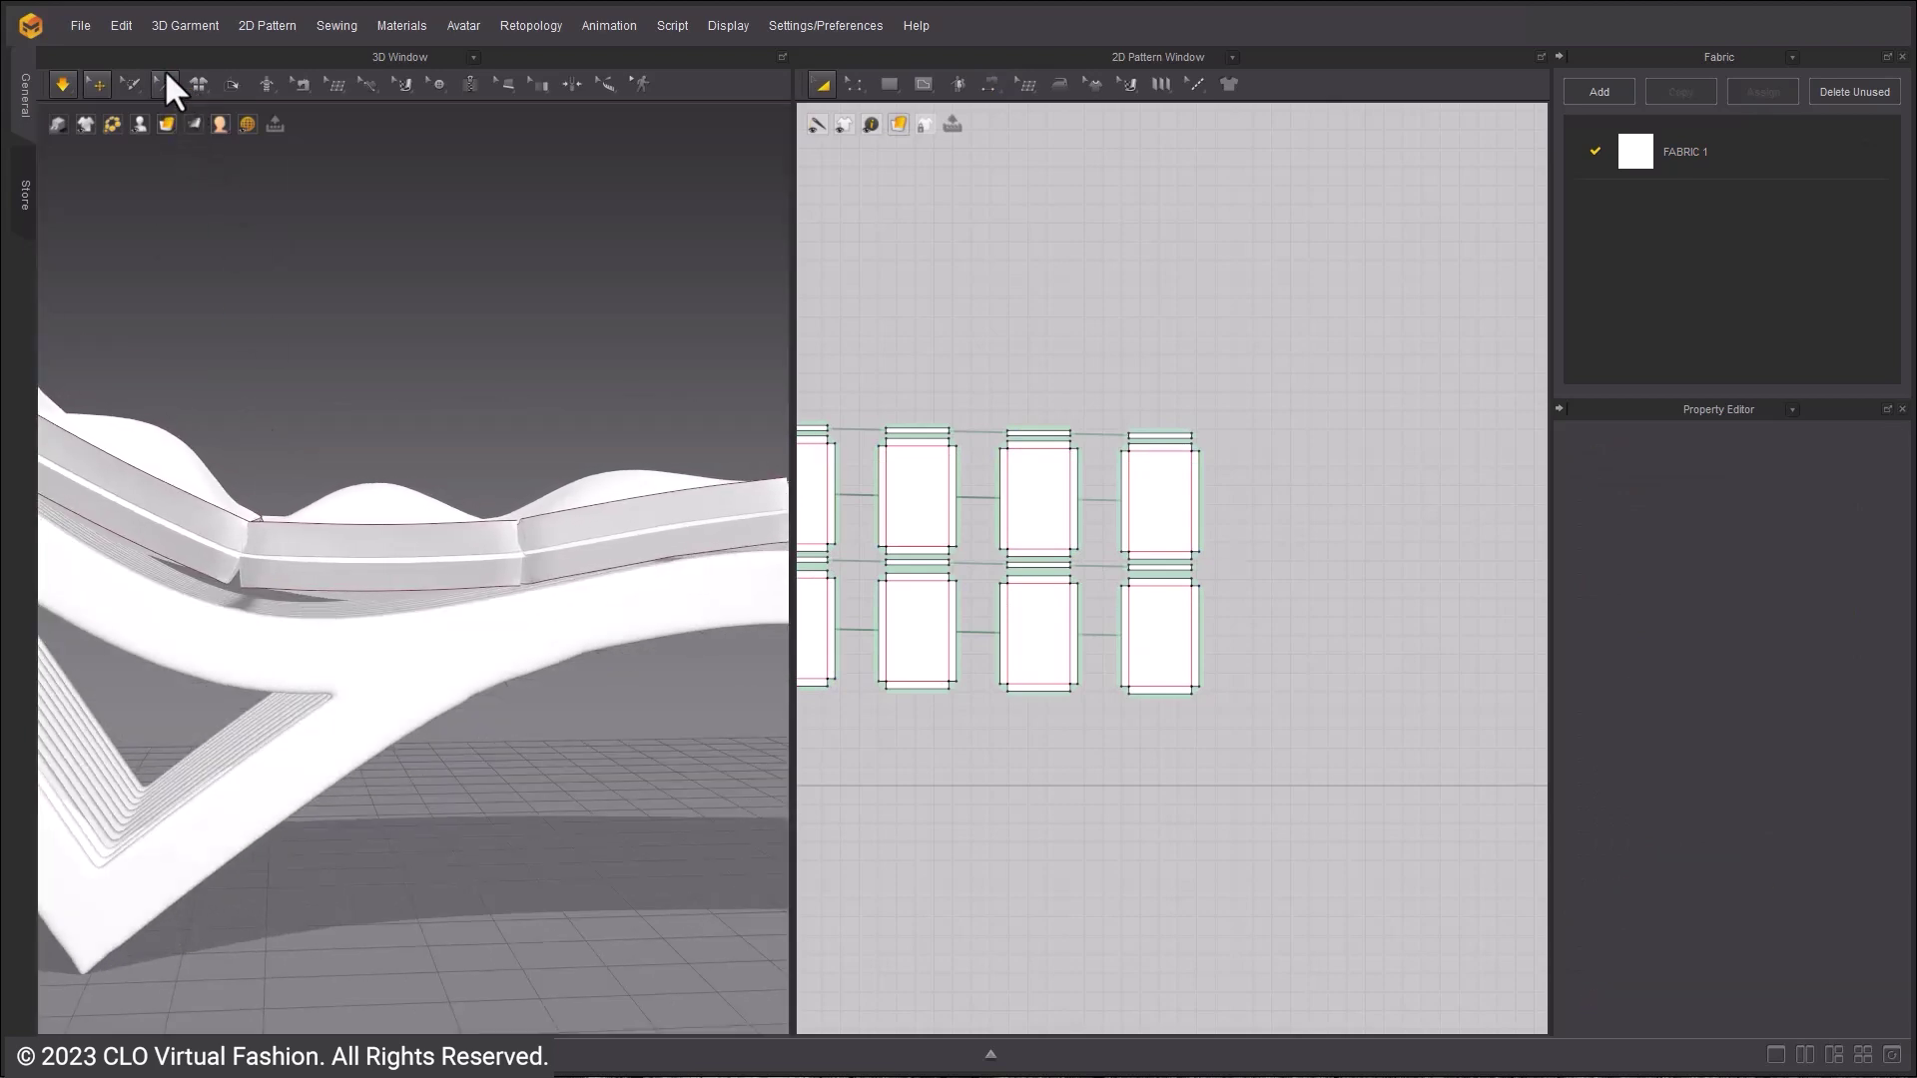
click(167, 80)
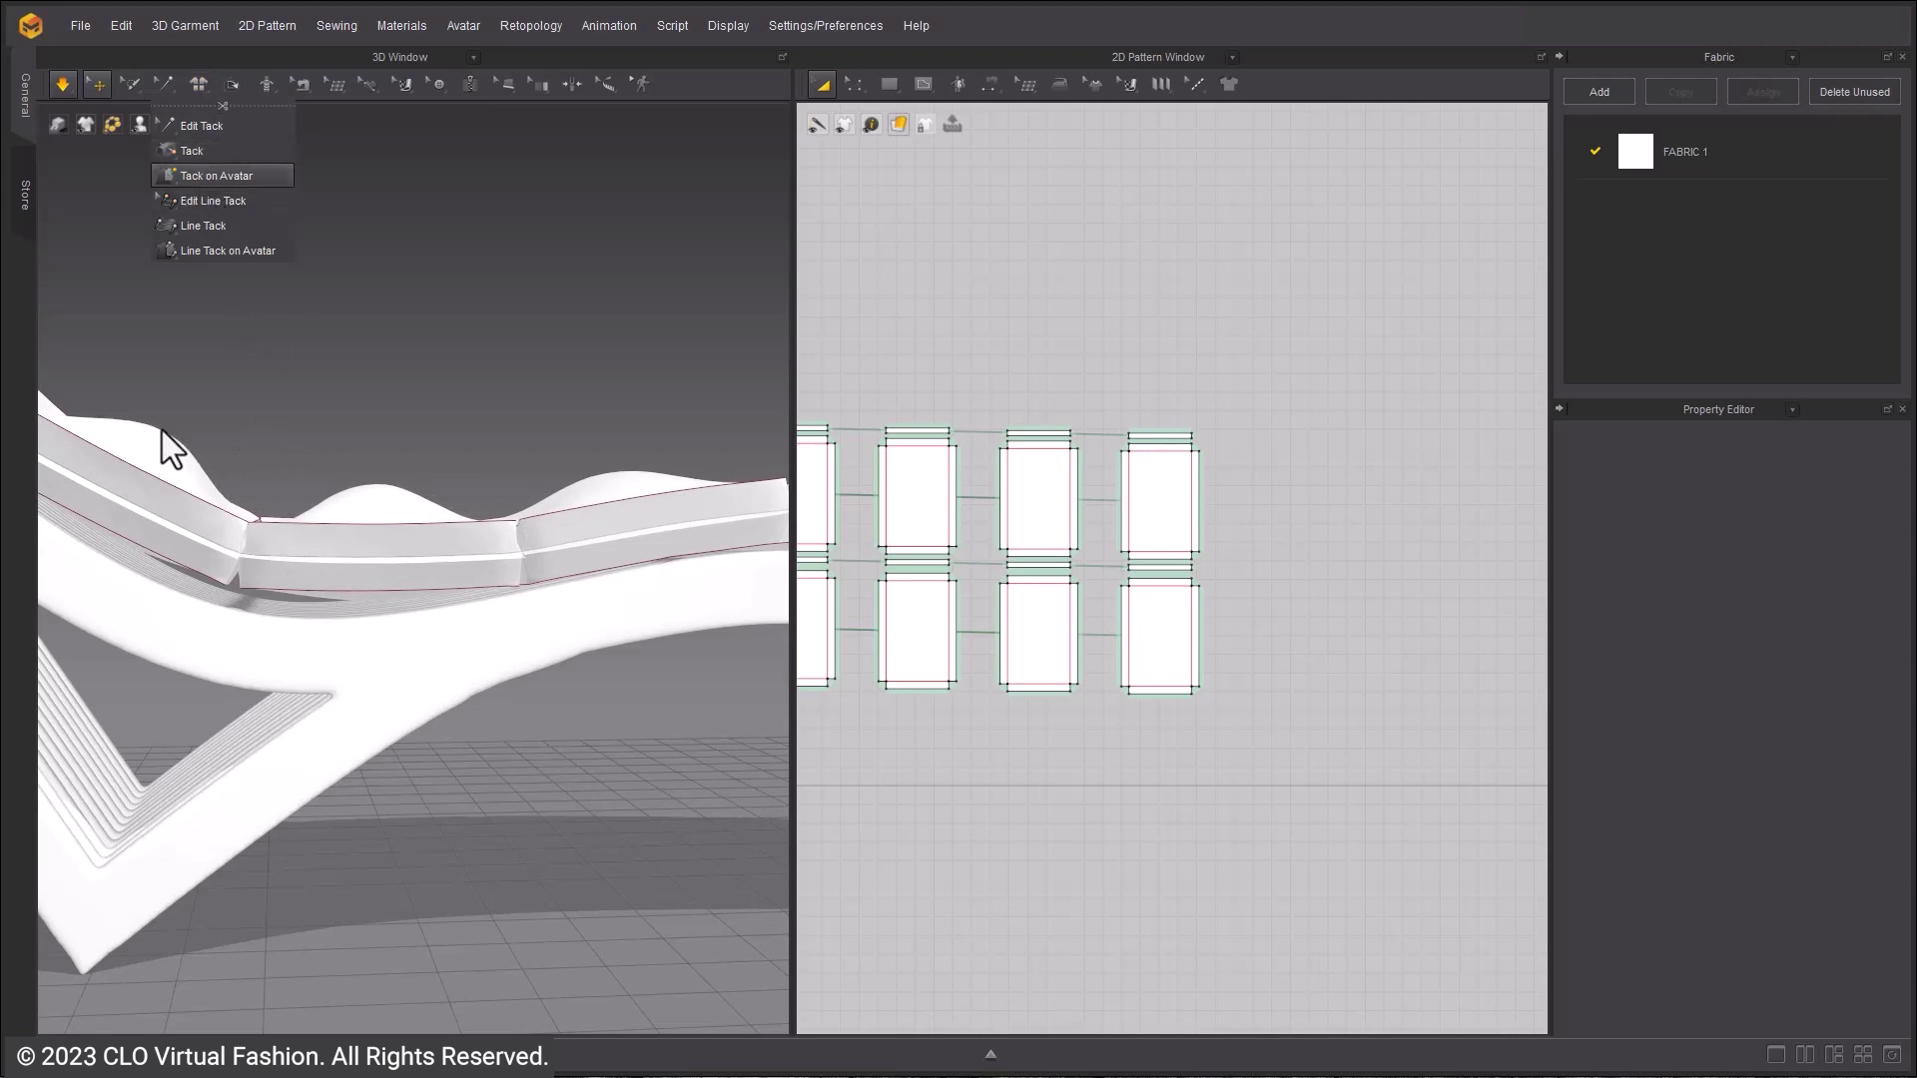
click(200, 184)
scroll(217, 593, up, 3)
middle_drag(216, 593, 360, 539)
scroll(300, 561, up, 3)
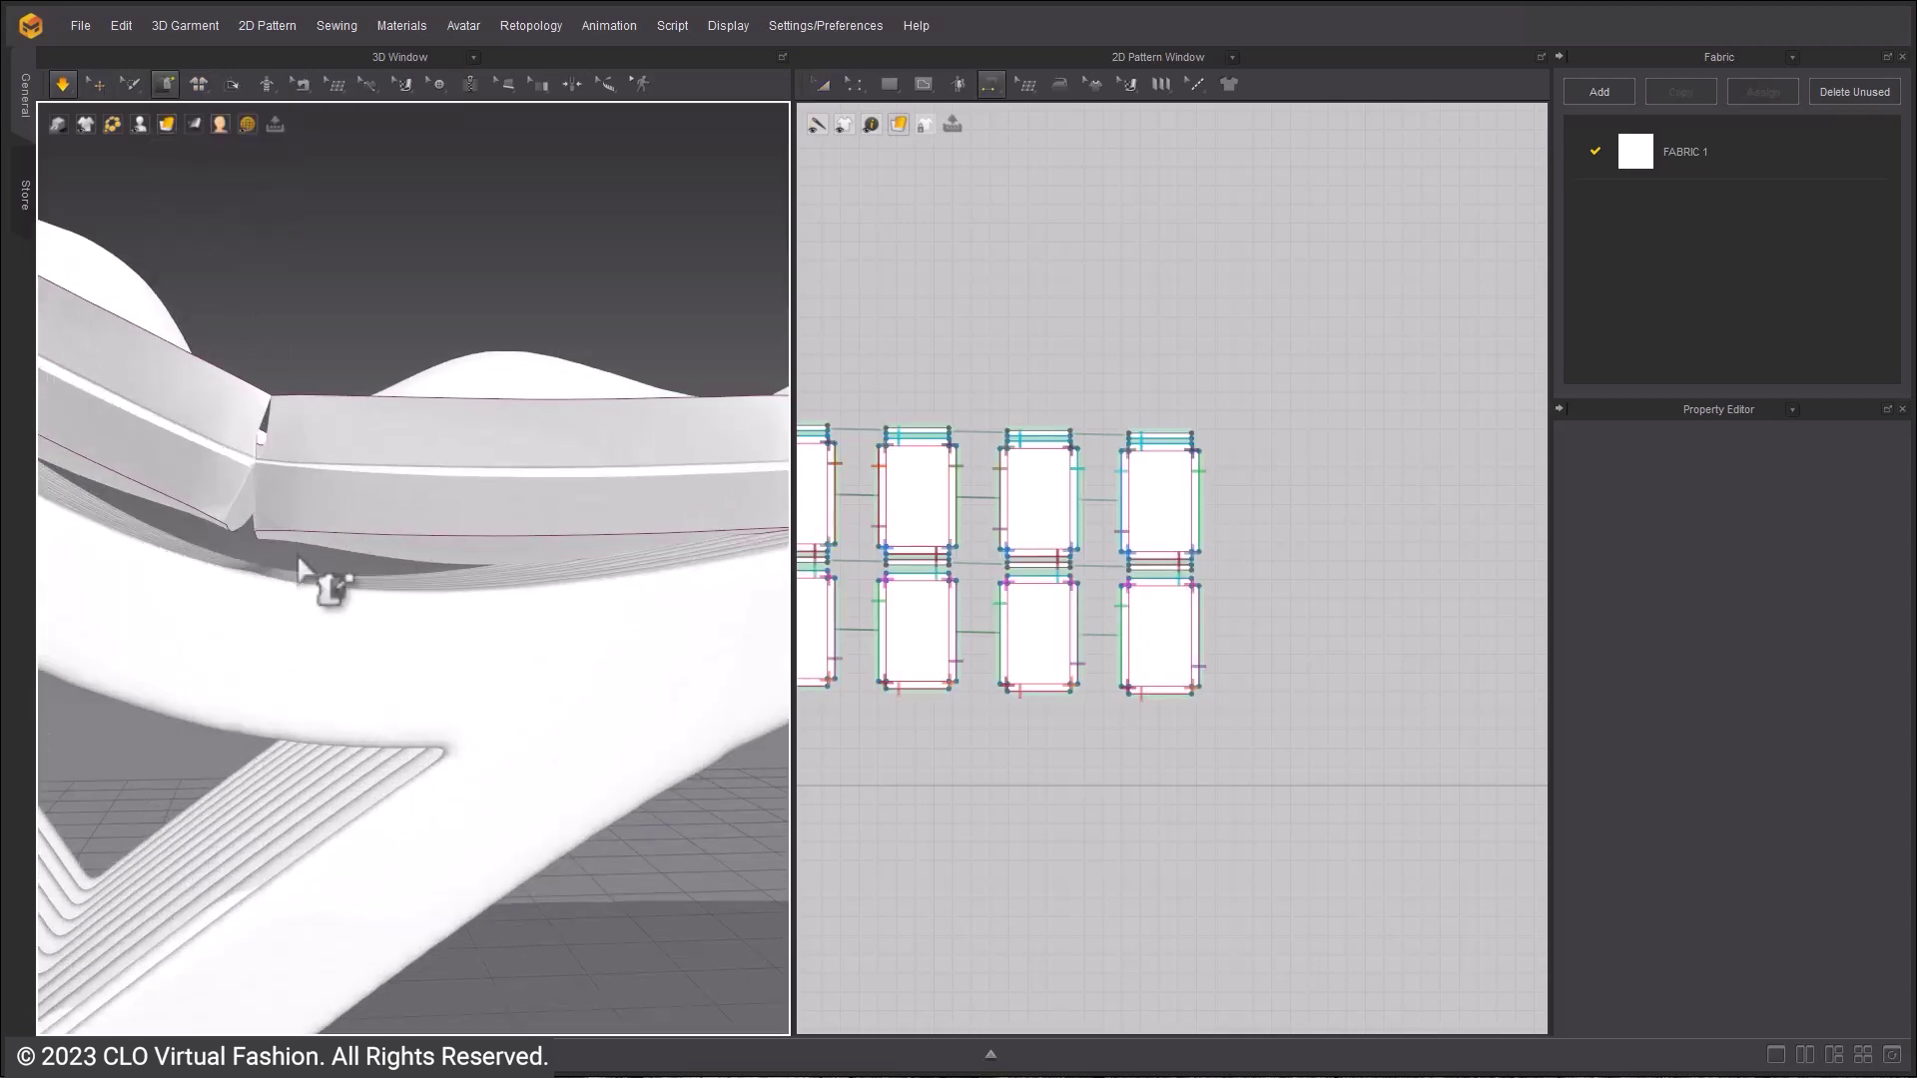
mouse_move(299, 564)
right_down()
mouse_move(299, 522)
mouse_move(277, 554)
right_up()
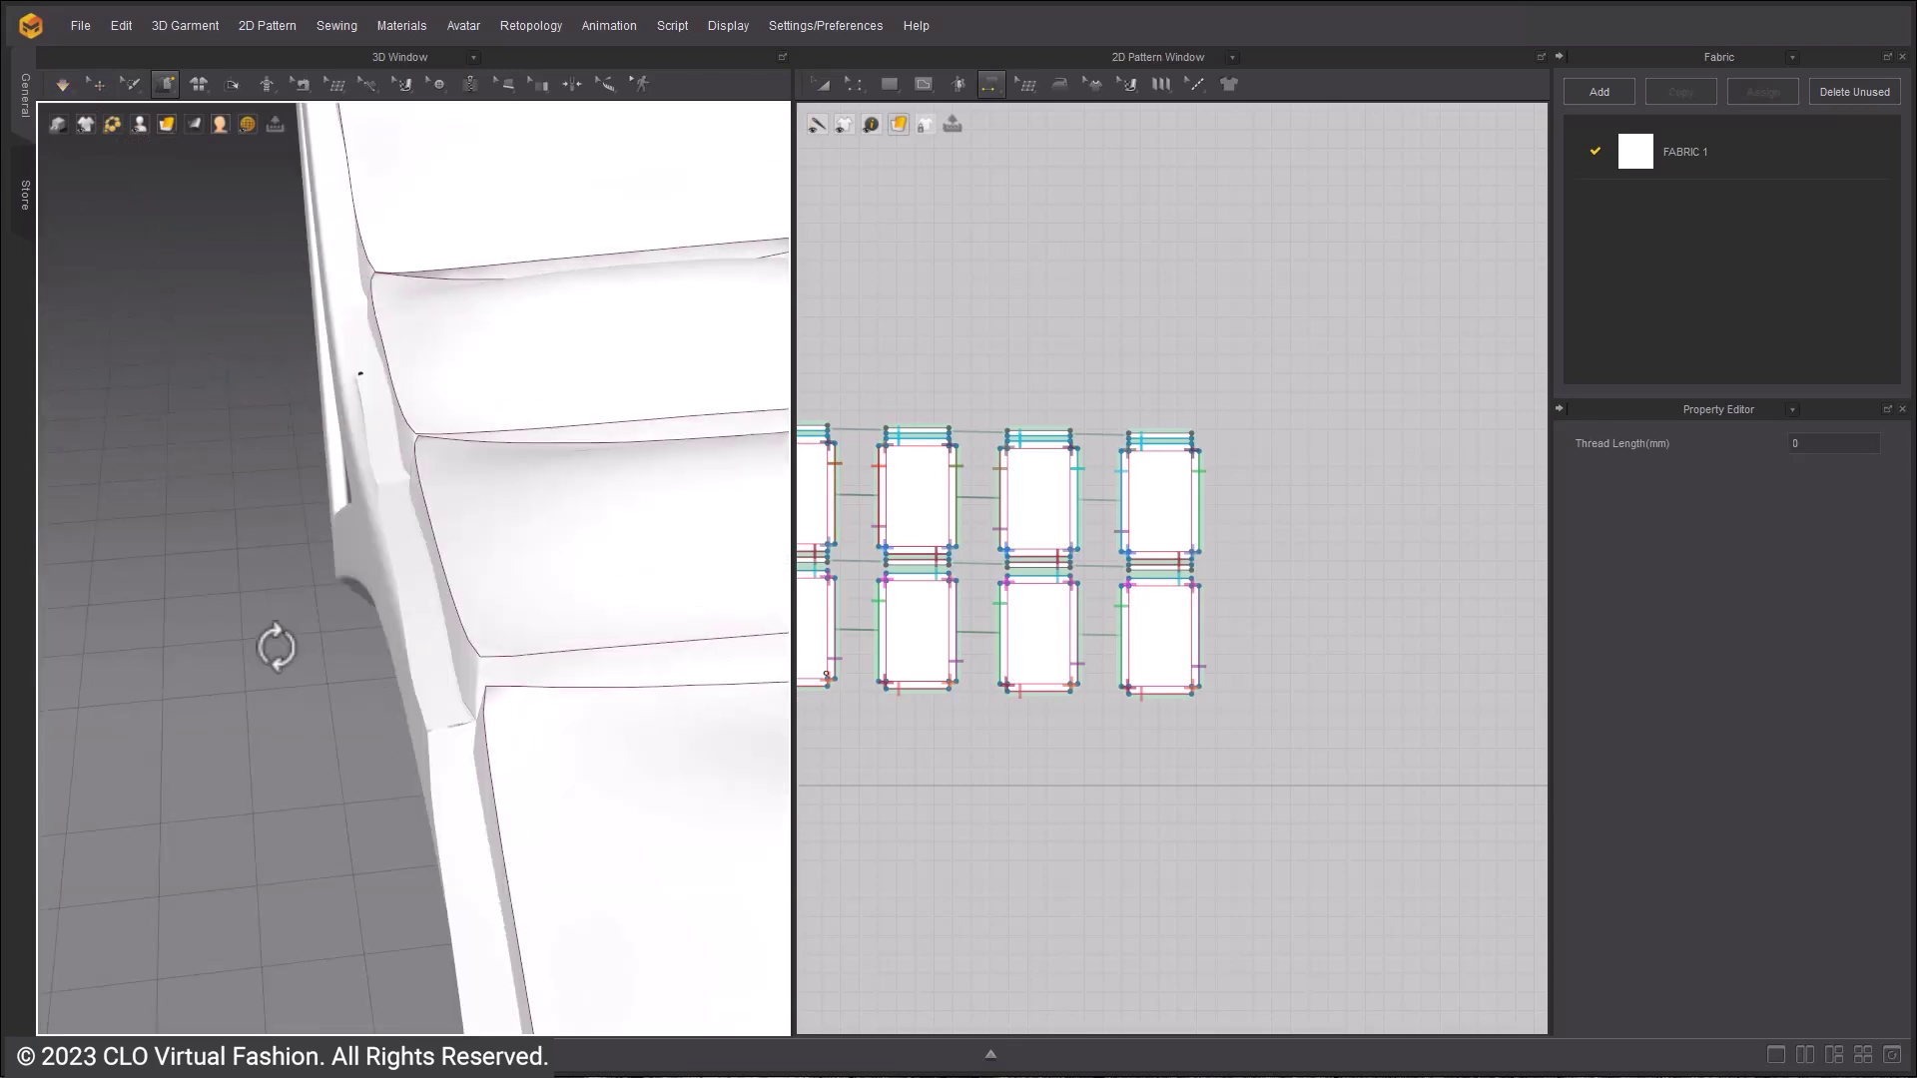
- Tack the fourth cushion's opposite lower corner to the chair frame, and simulate briefly to pull the cushions down
right_drag(279, 646, 535, 573)
middle_drag(535, 573, 187, 639)
right_drag(187, 639, 448, 686)
click(428, 590)
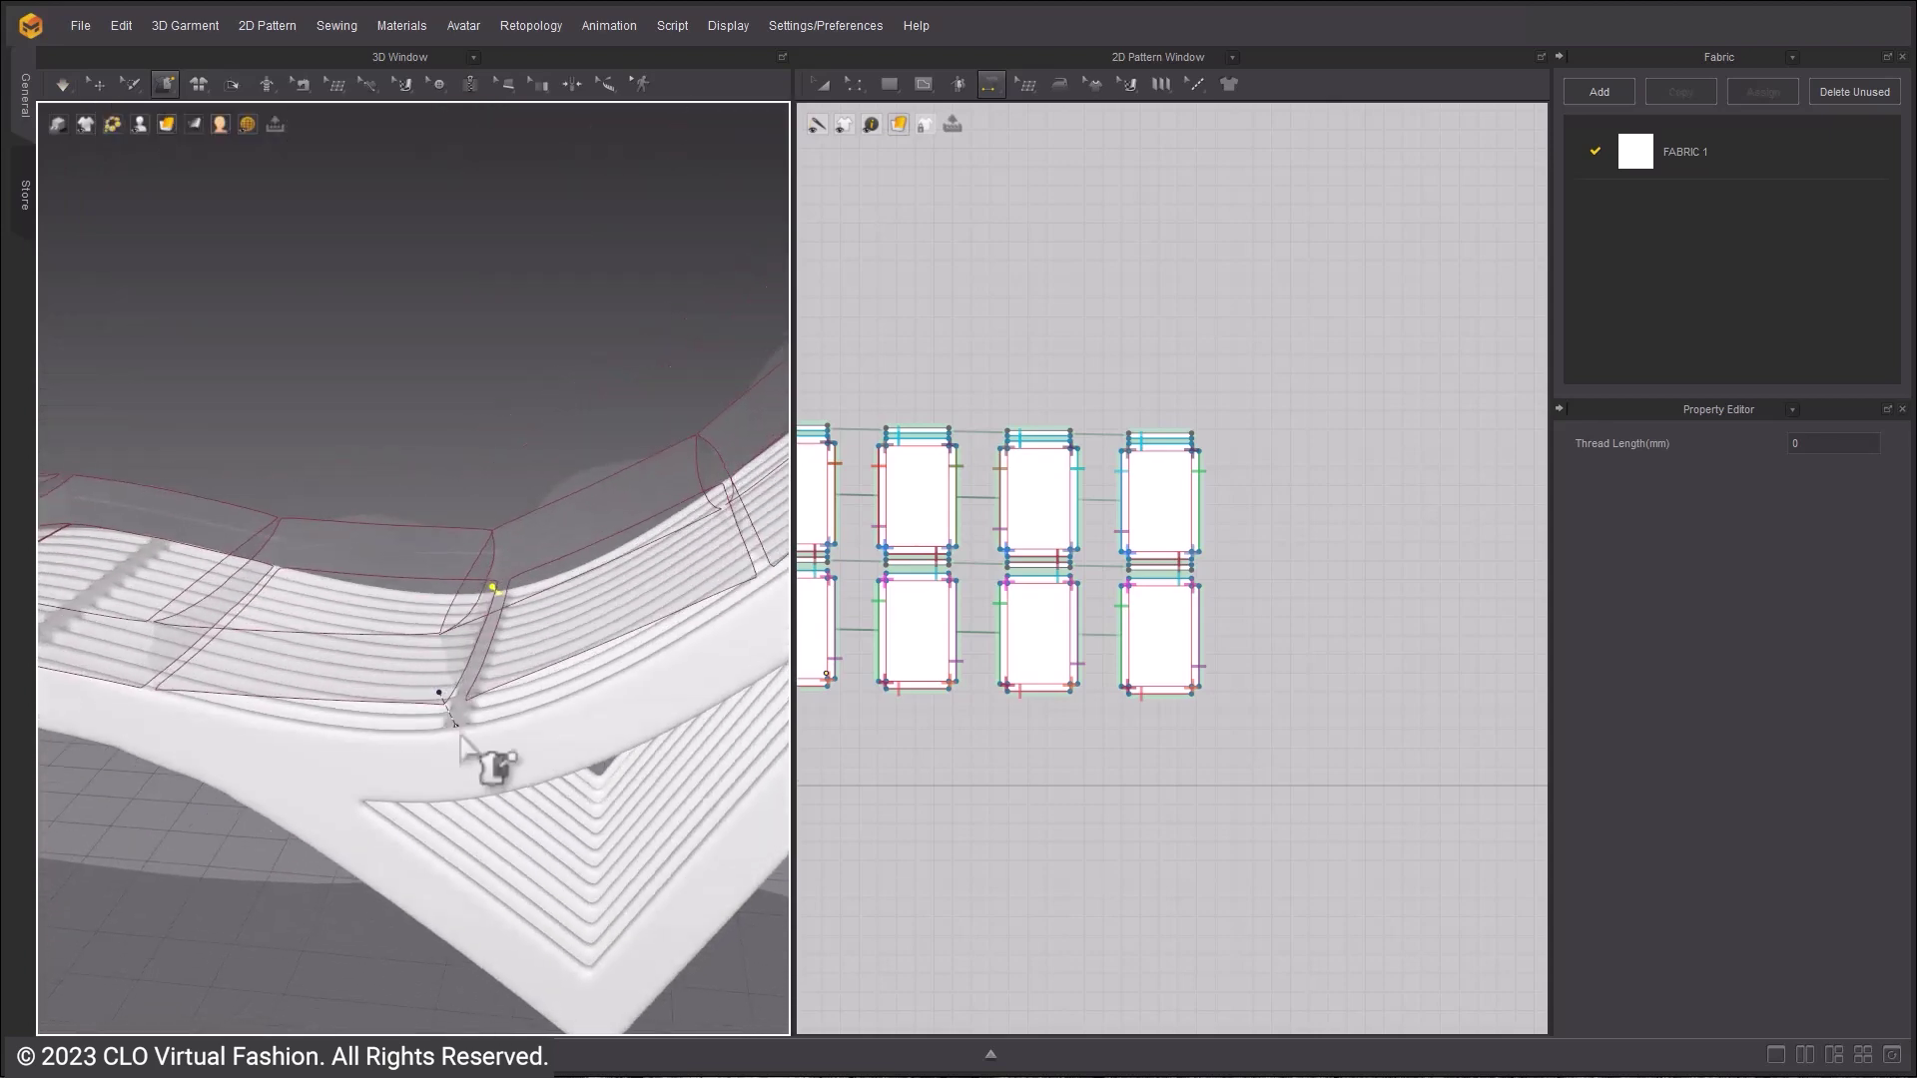
click(367, 798)
right_drag(373, 797, 396, 789)
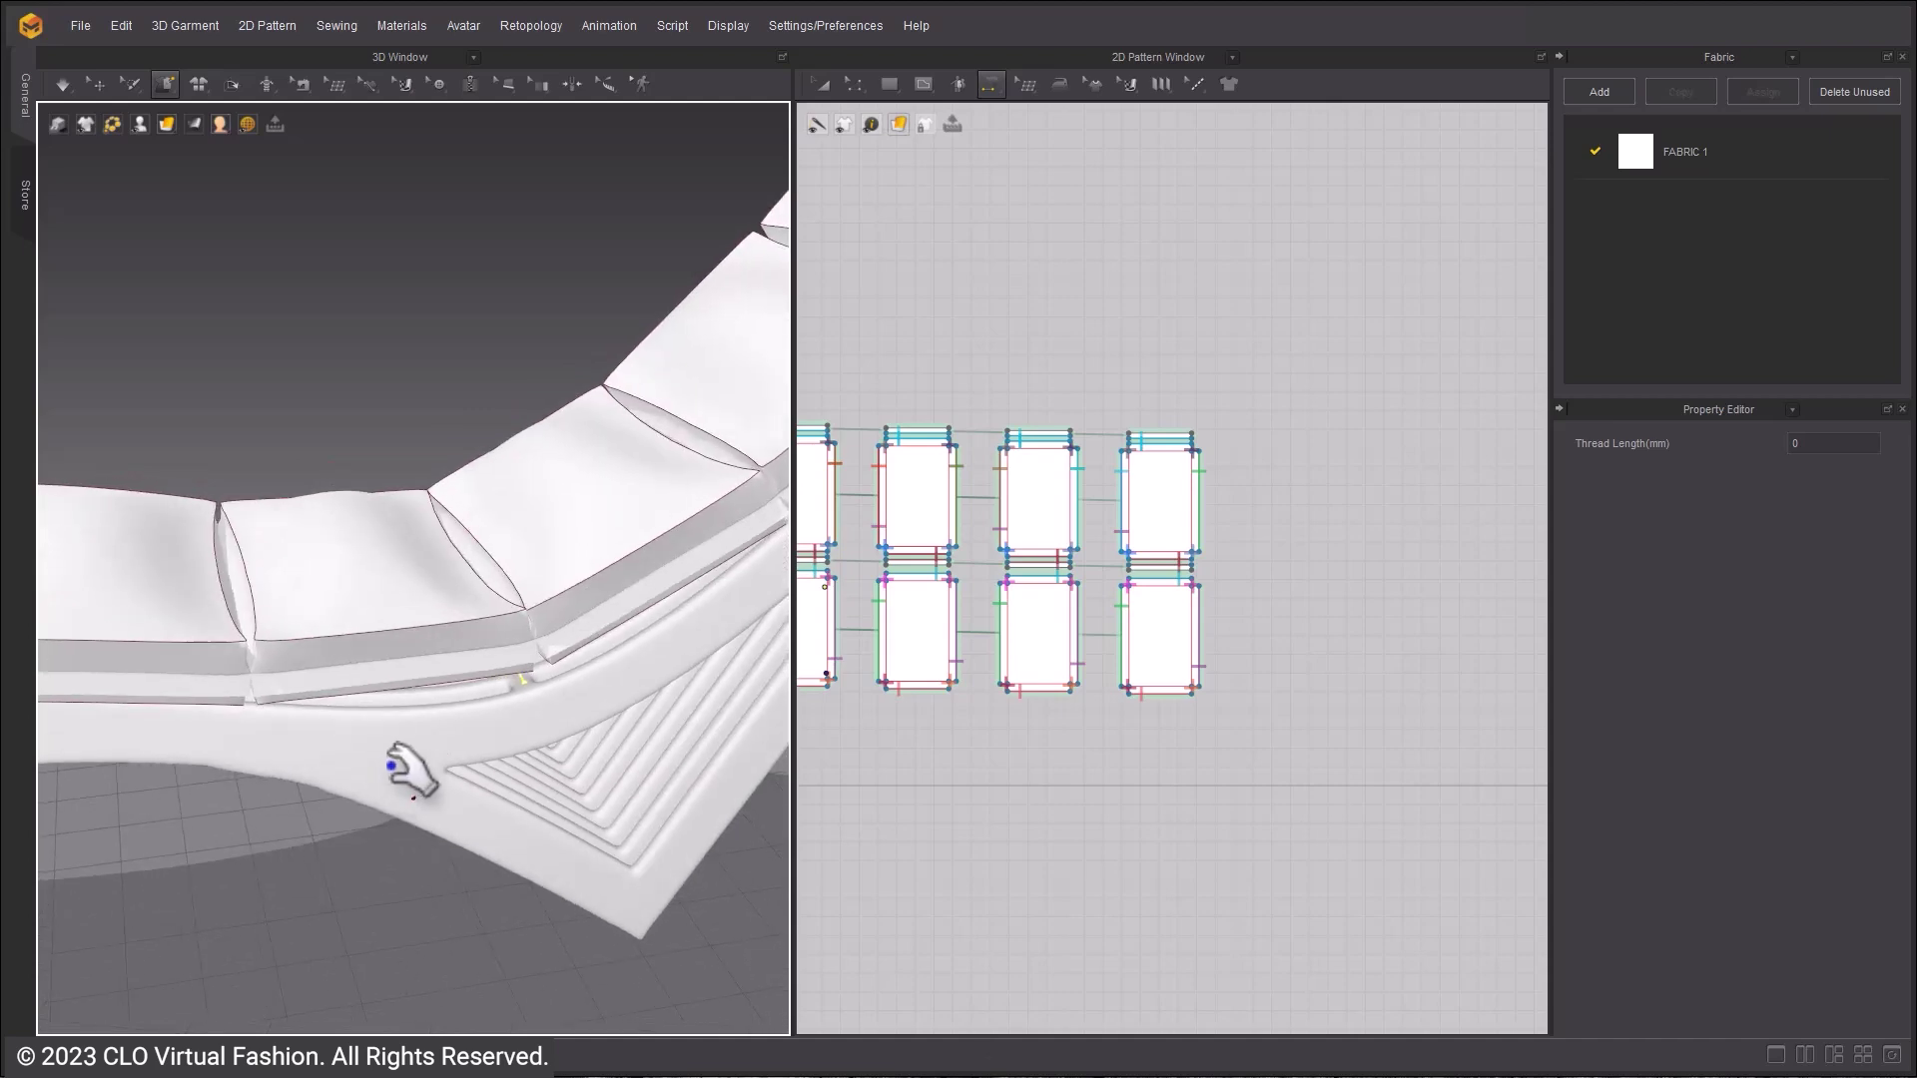
key(space)
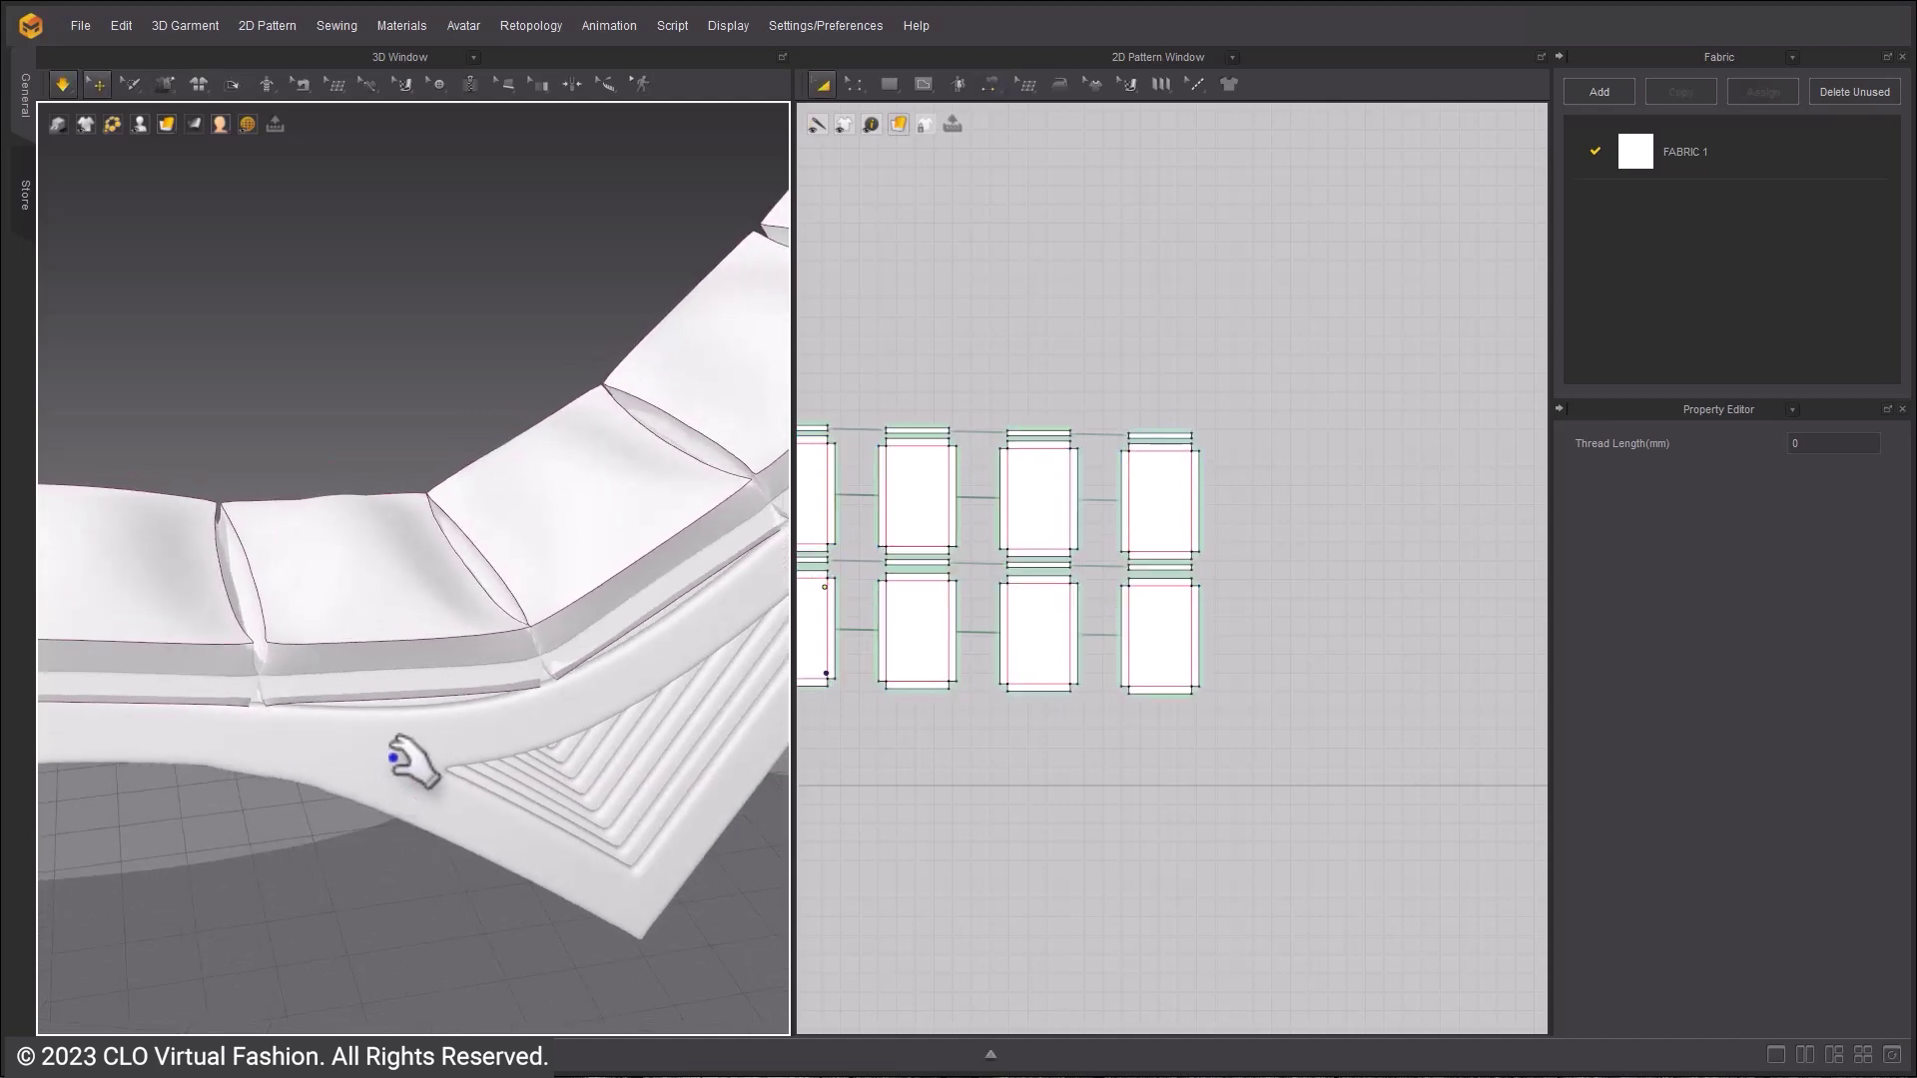
key(space)
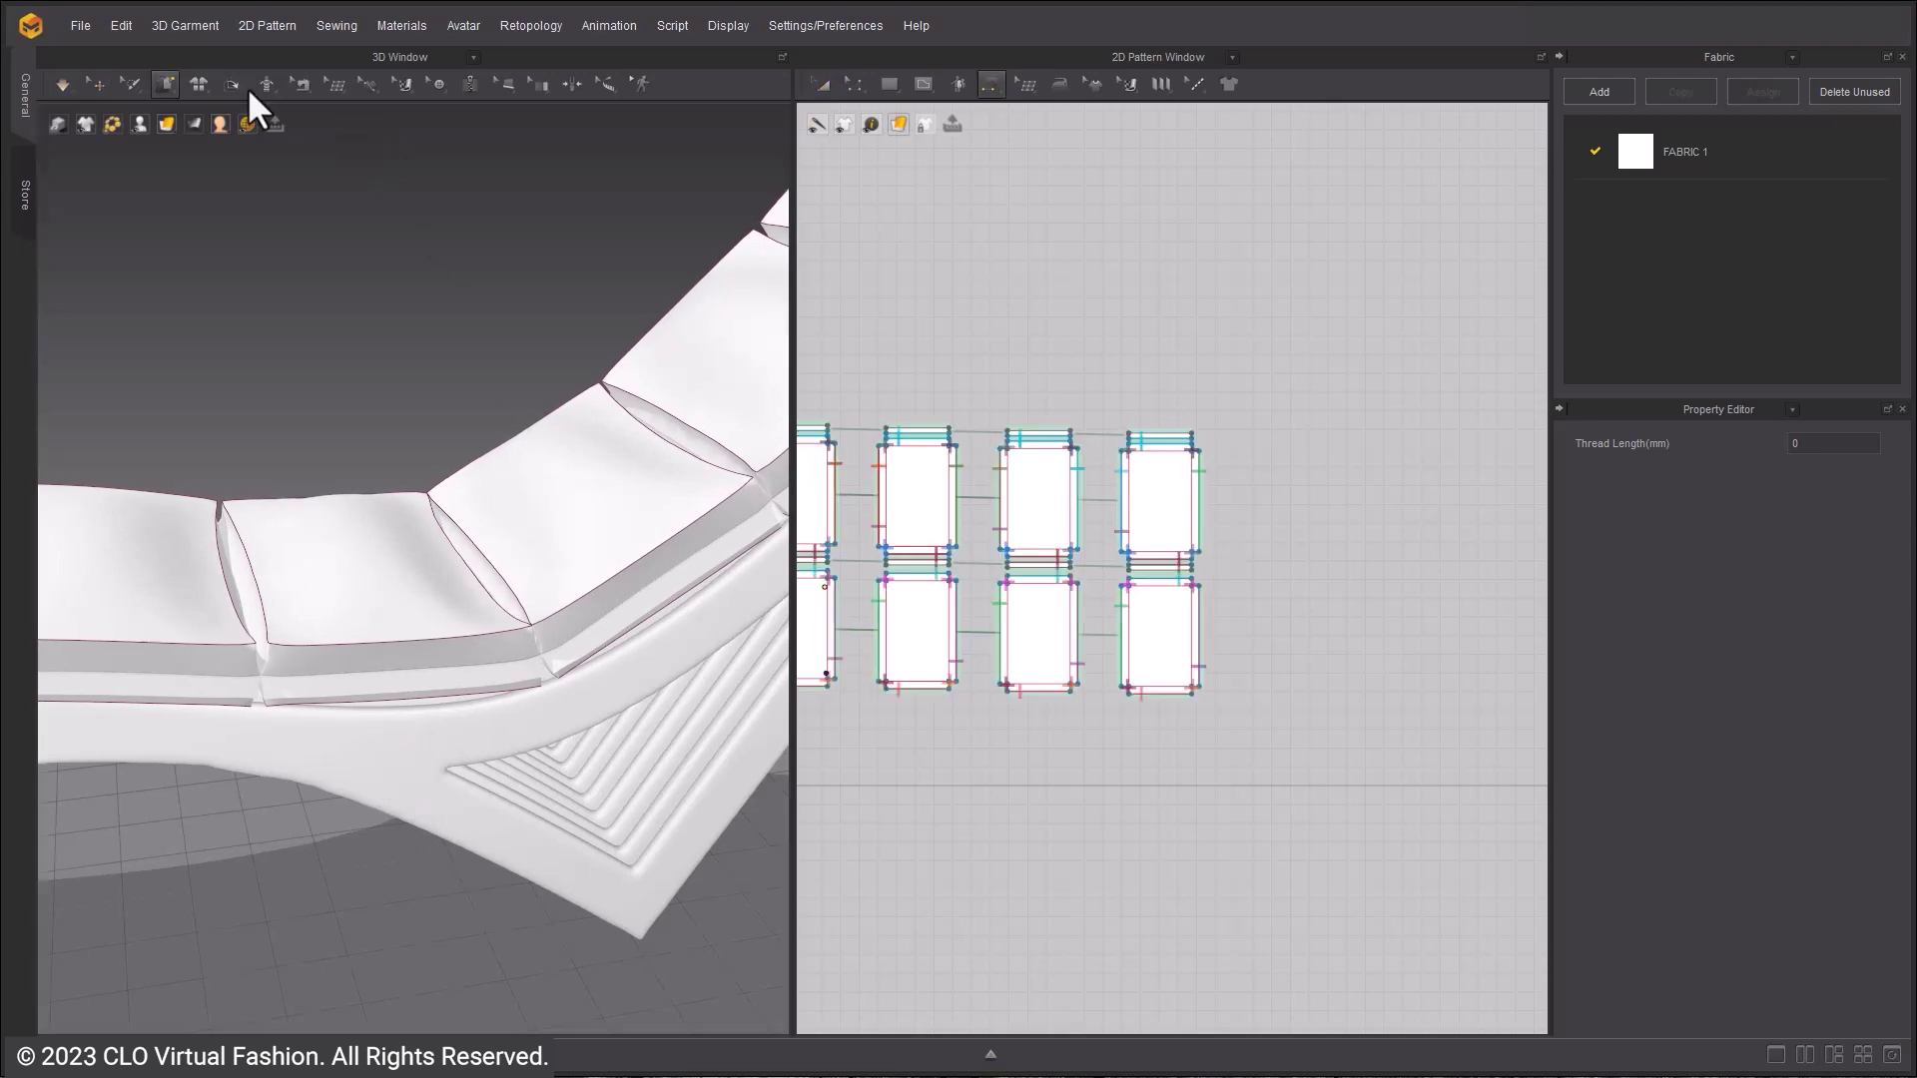
- Select both tacks on the fourth cushion with Edit Tack and set their thread length to 5 mm
click(165, 84)
click(177, 133)
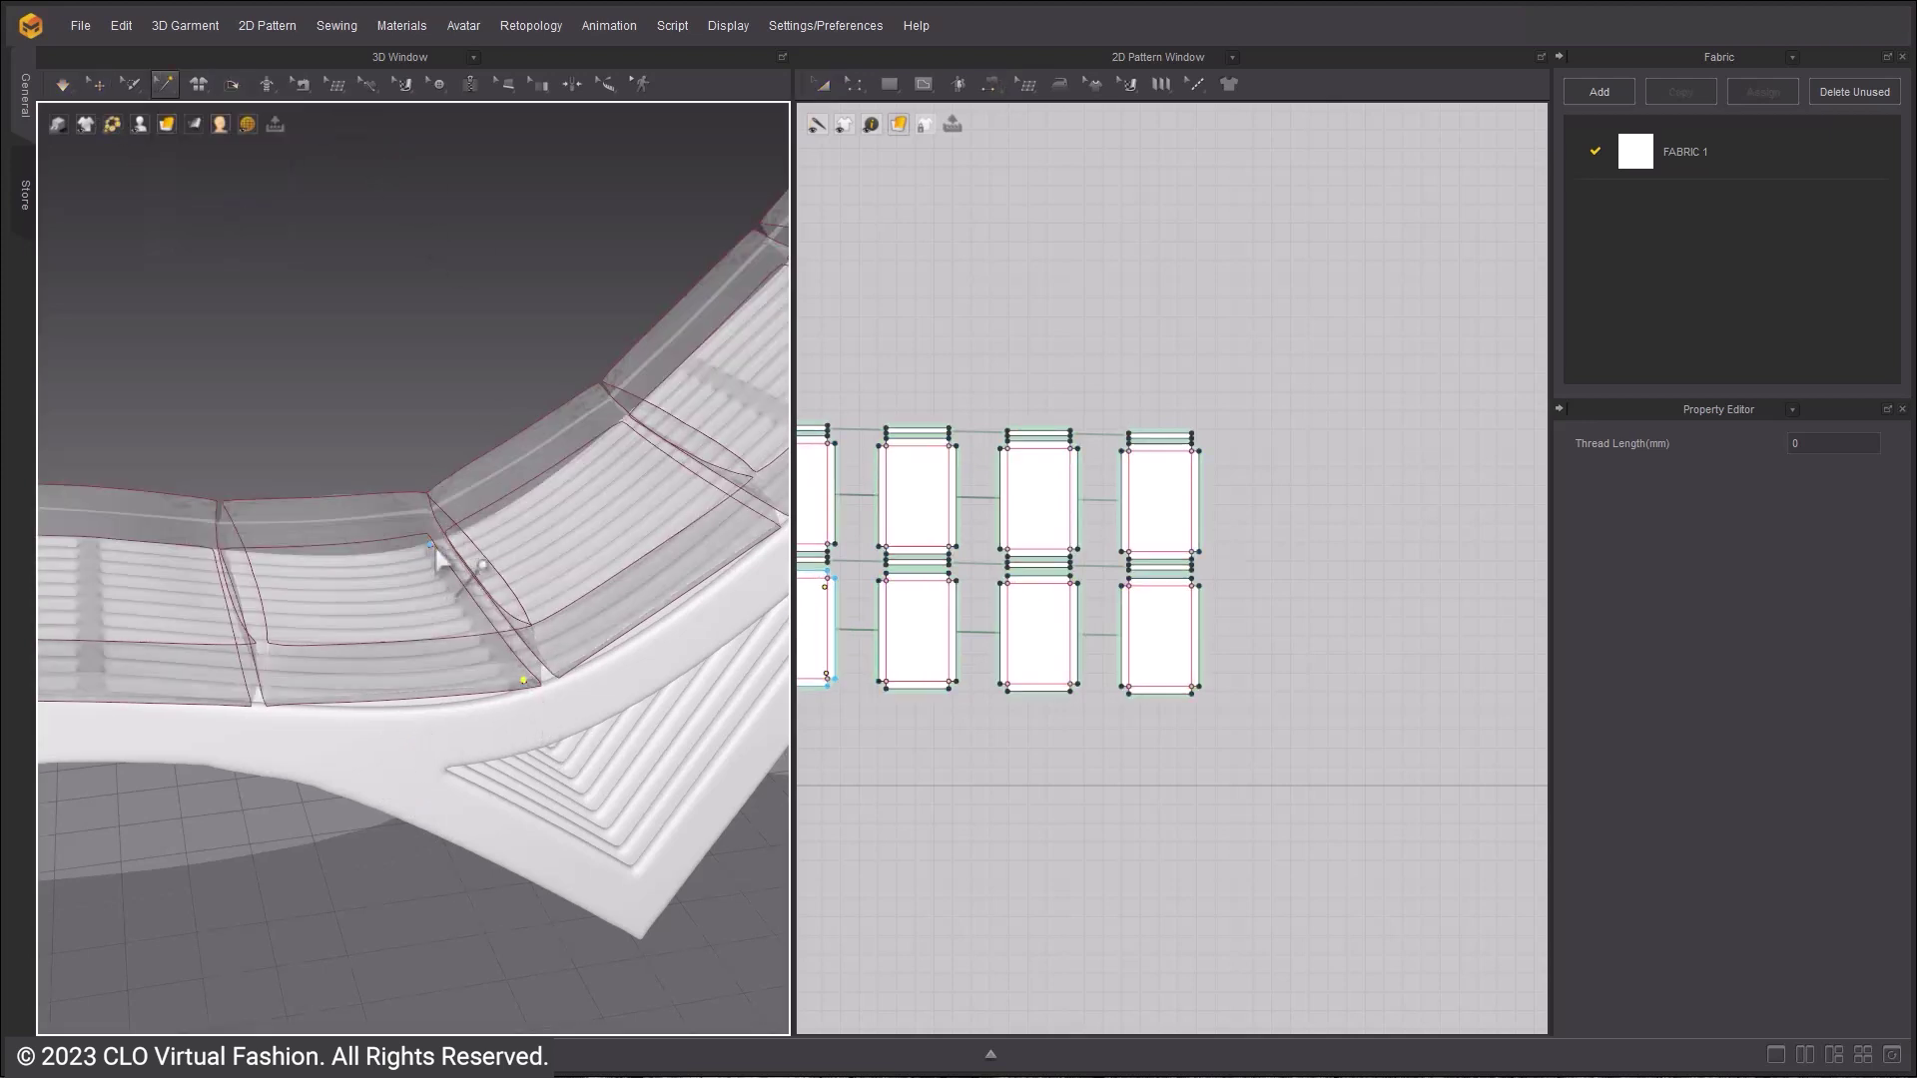
click(1812, 439)
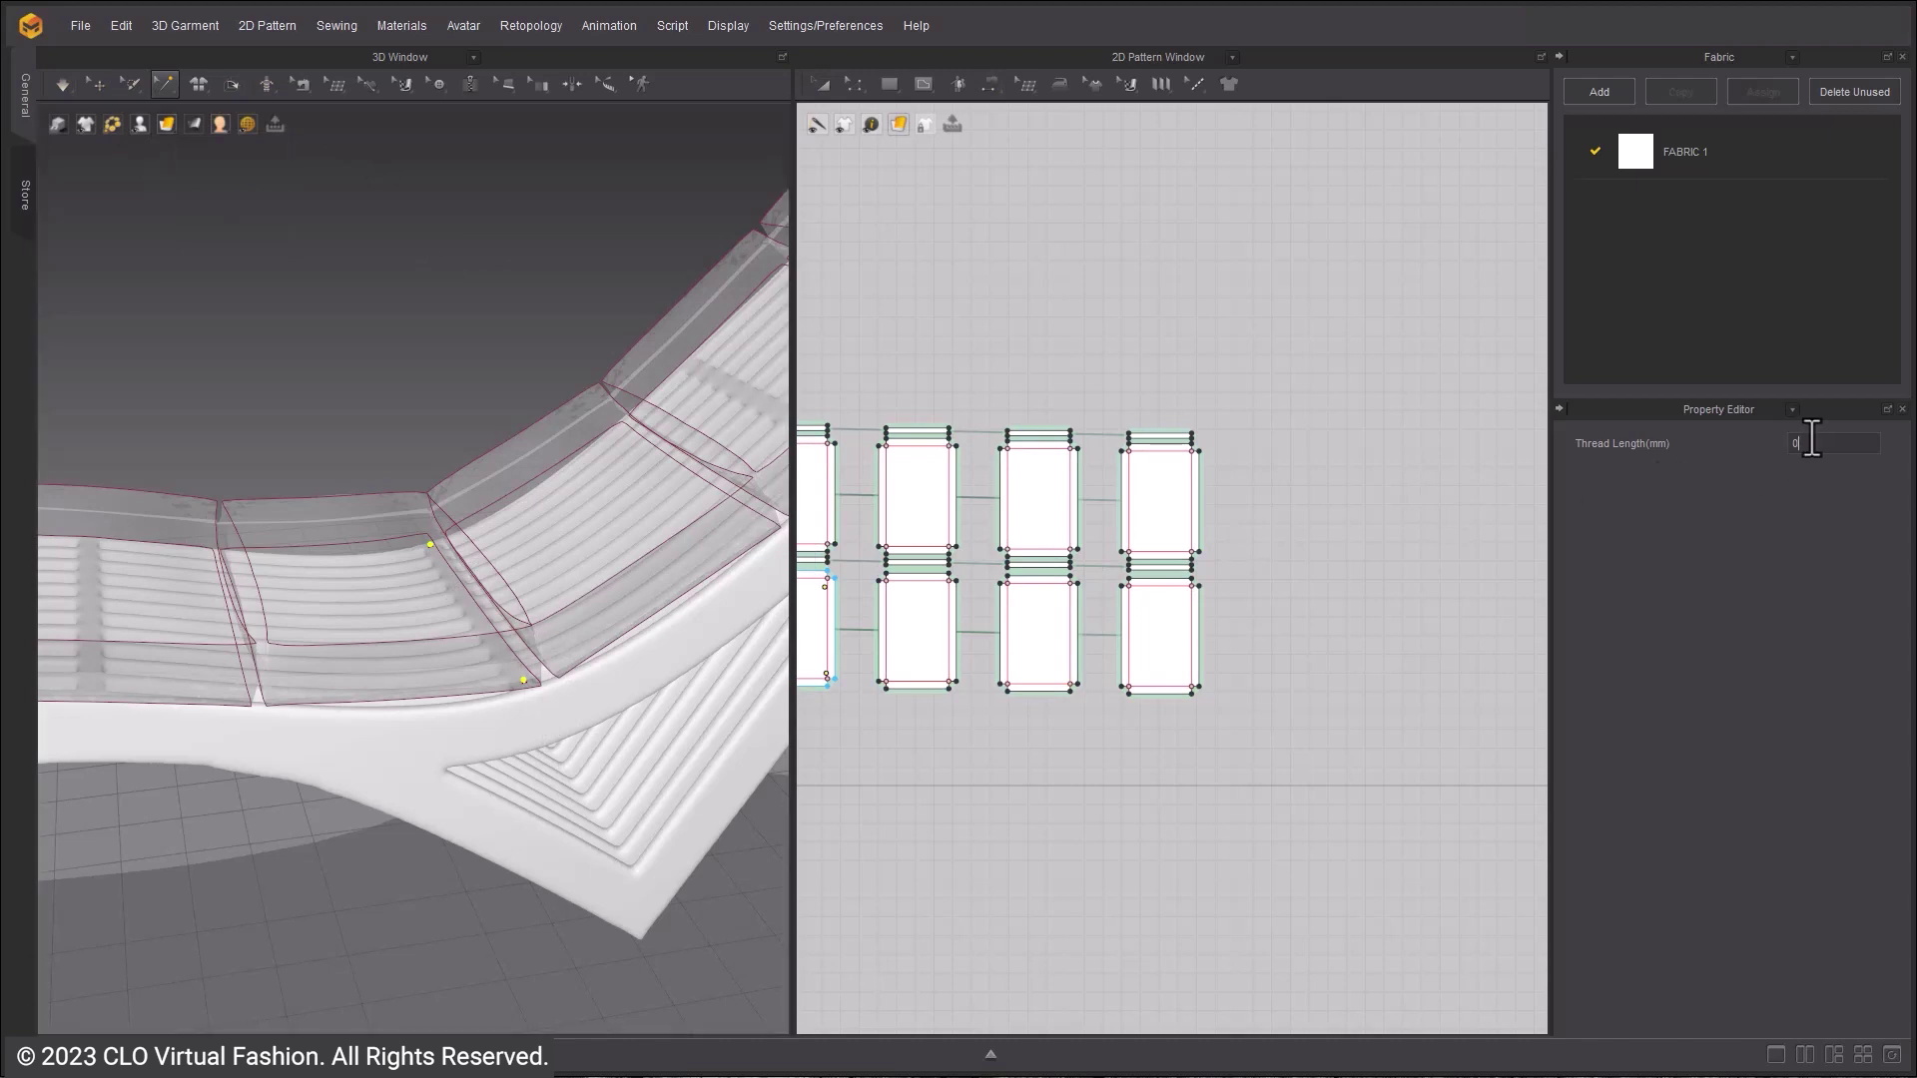
key(Return)
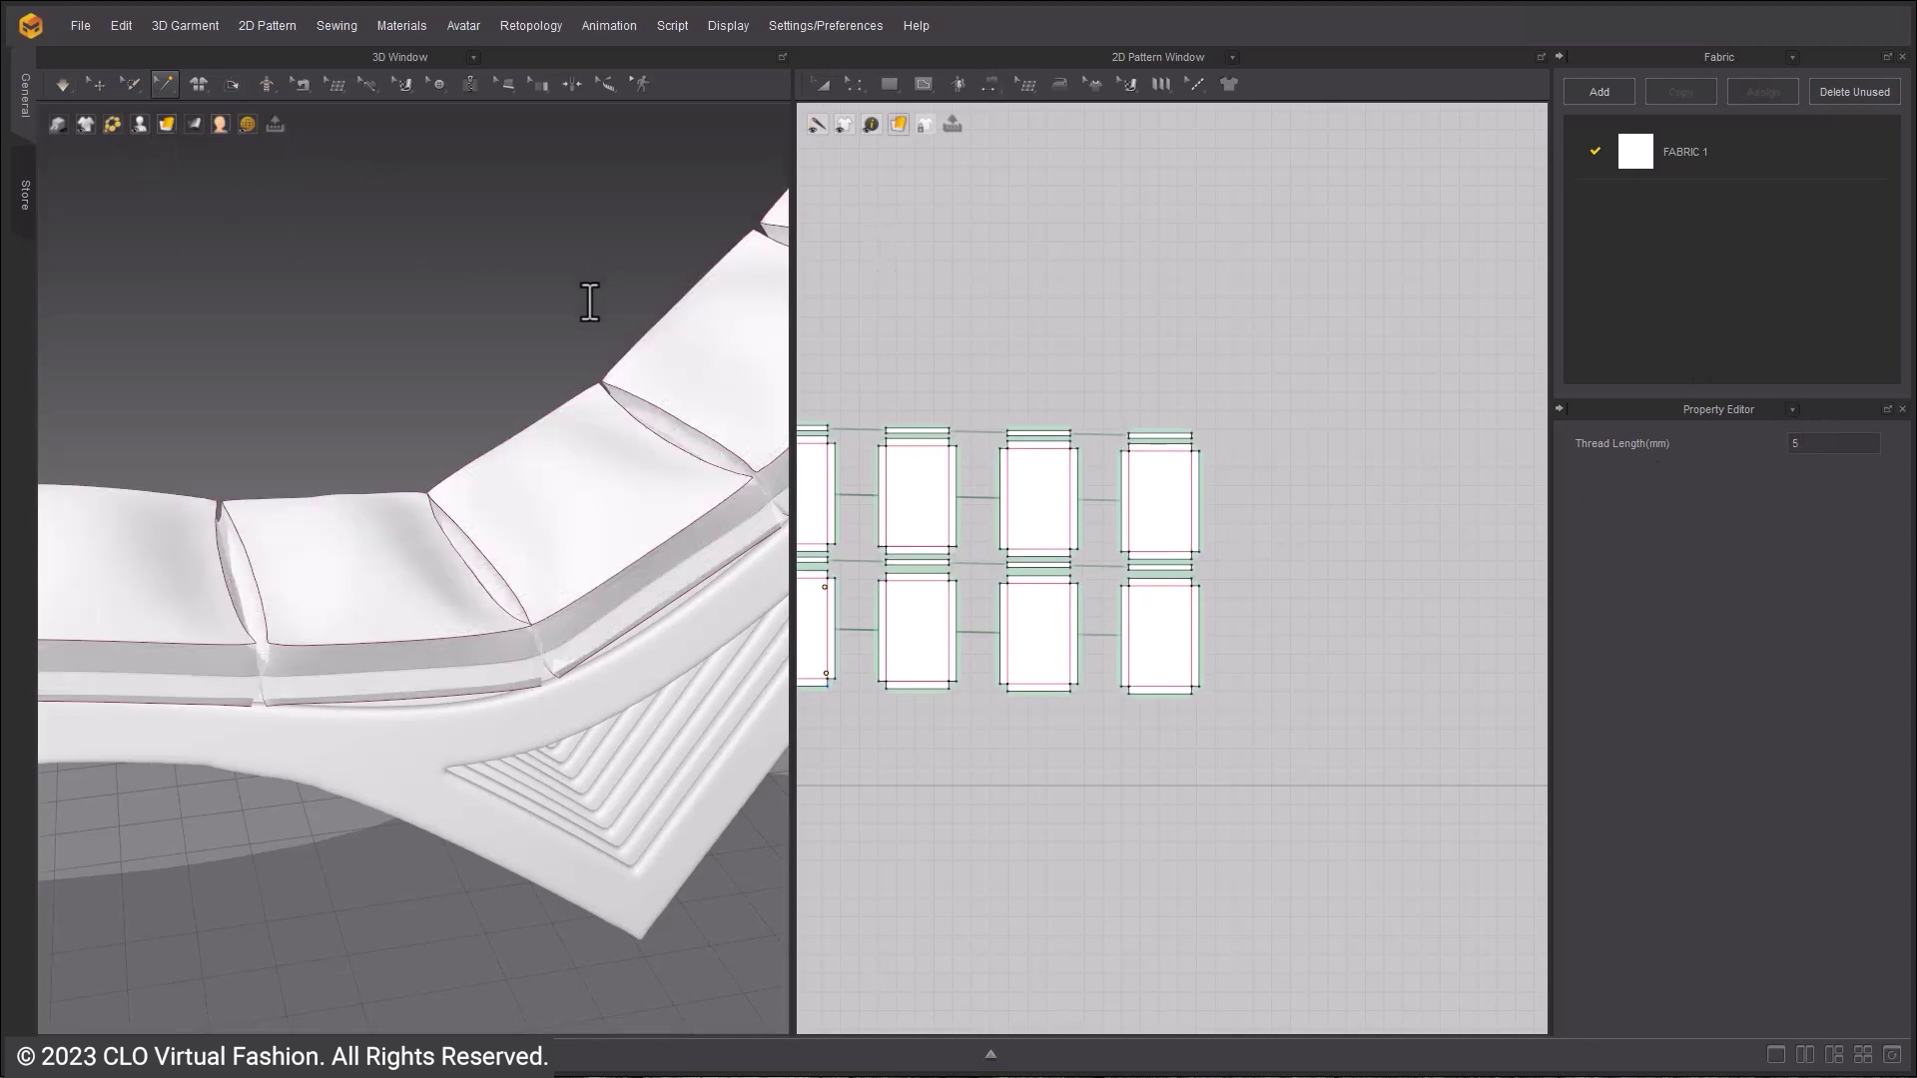
- Clone all of the seventh cushion's panels as linked instances and place them at the foot end of the row
right_drag(429, 380, 454, 554)
right_drag(409, 427, 321, 548)
click(97, 84)
right_drag(193, 394, 429, 618)
key(a)
drag(1344, 806, 1162, 463)
right_click(1162, 463)
click(1290, 190)
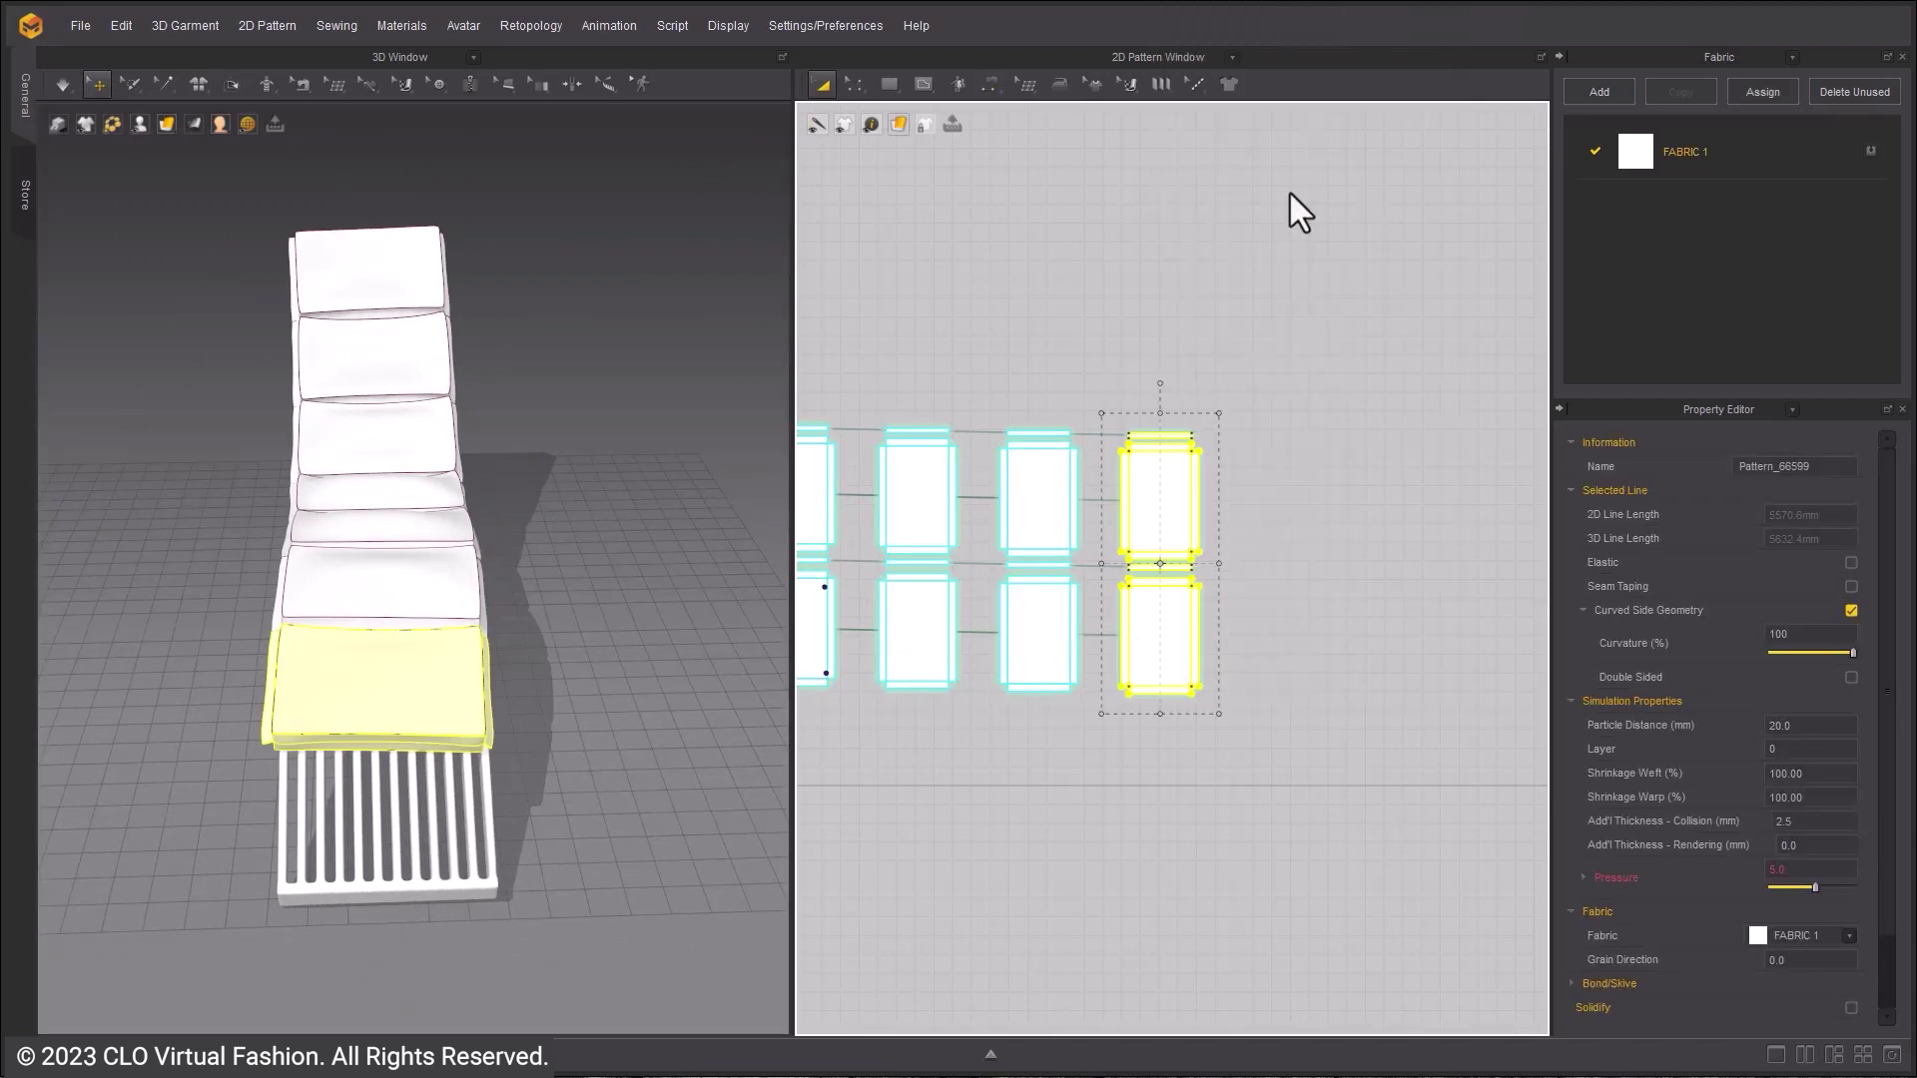
click(1288, 569)
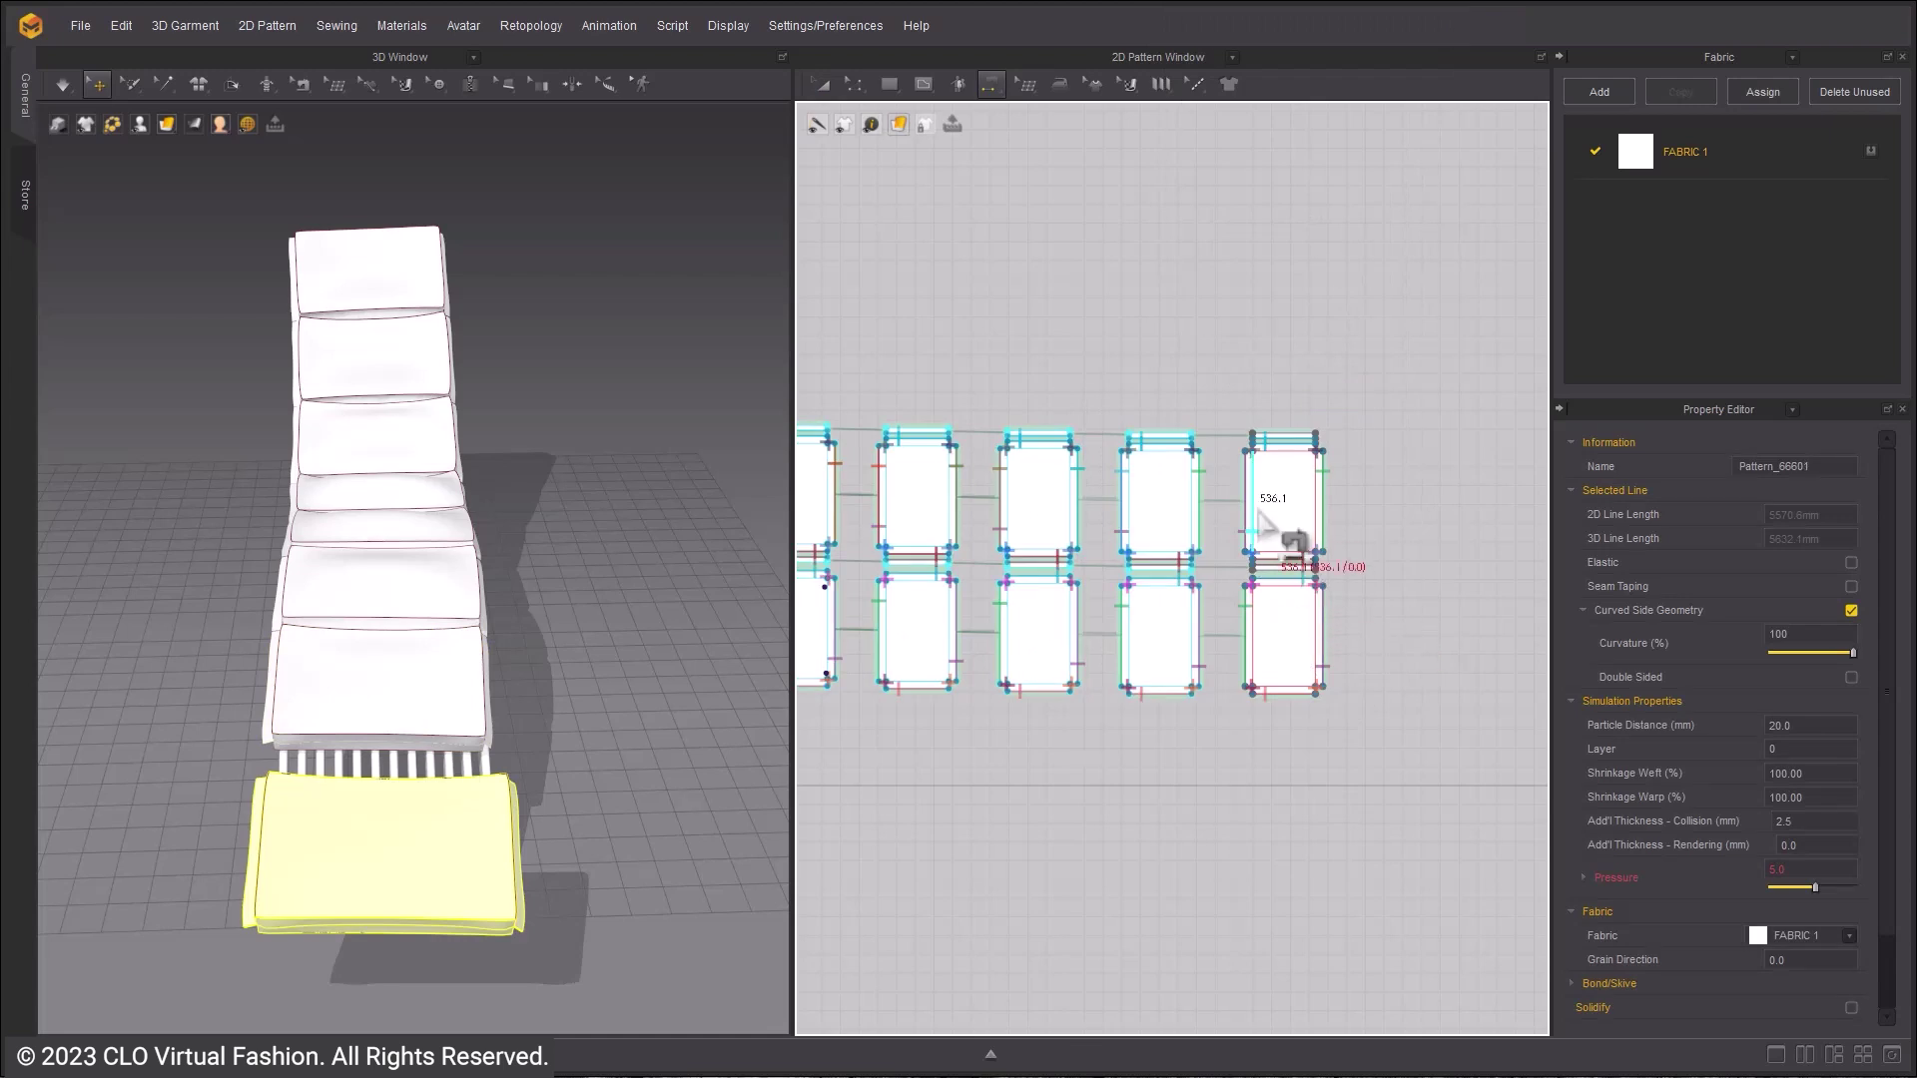
- Sew the adjoining side edges of the seventh and eighth cushions' upper-row panels with Segment Sewing
key(n)
click(1210, 494)
right_drag(451, 851, 548, 770)
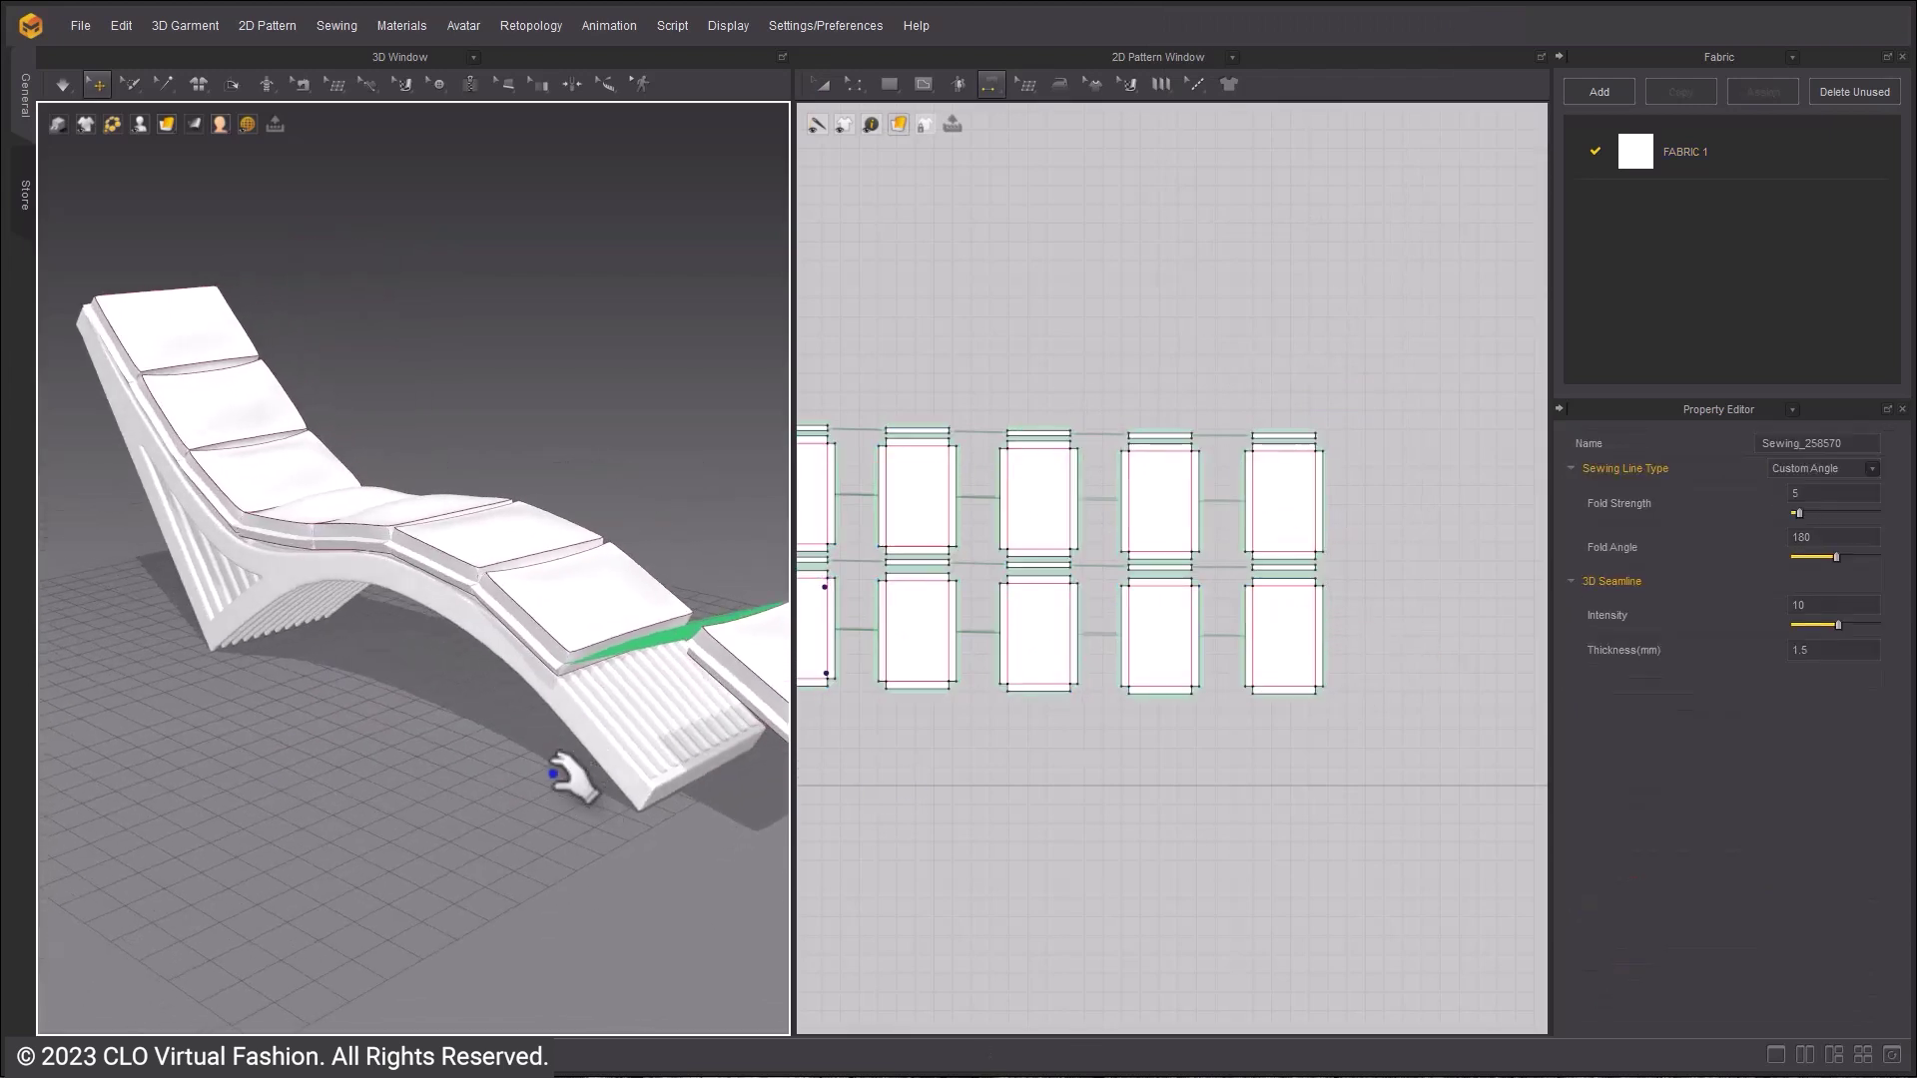
- Simulate the added cushion so it joins the row and settles on the chair's foot end, and inspect the full row
key(space)
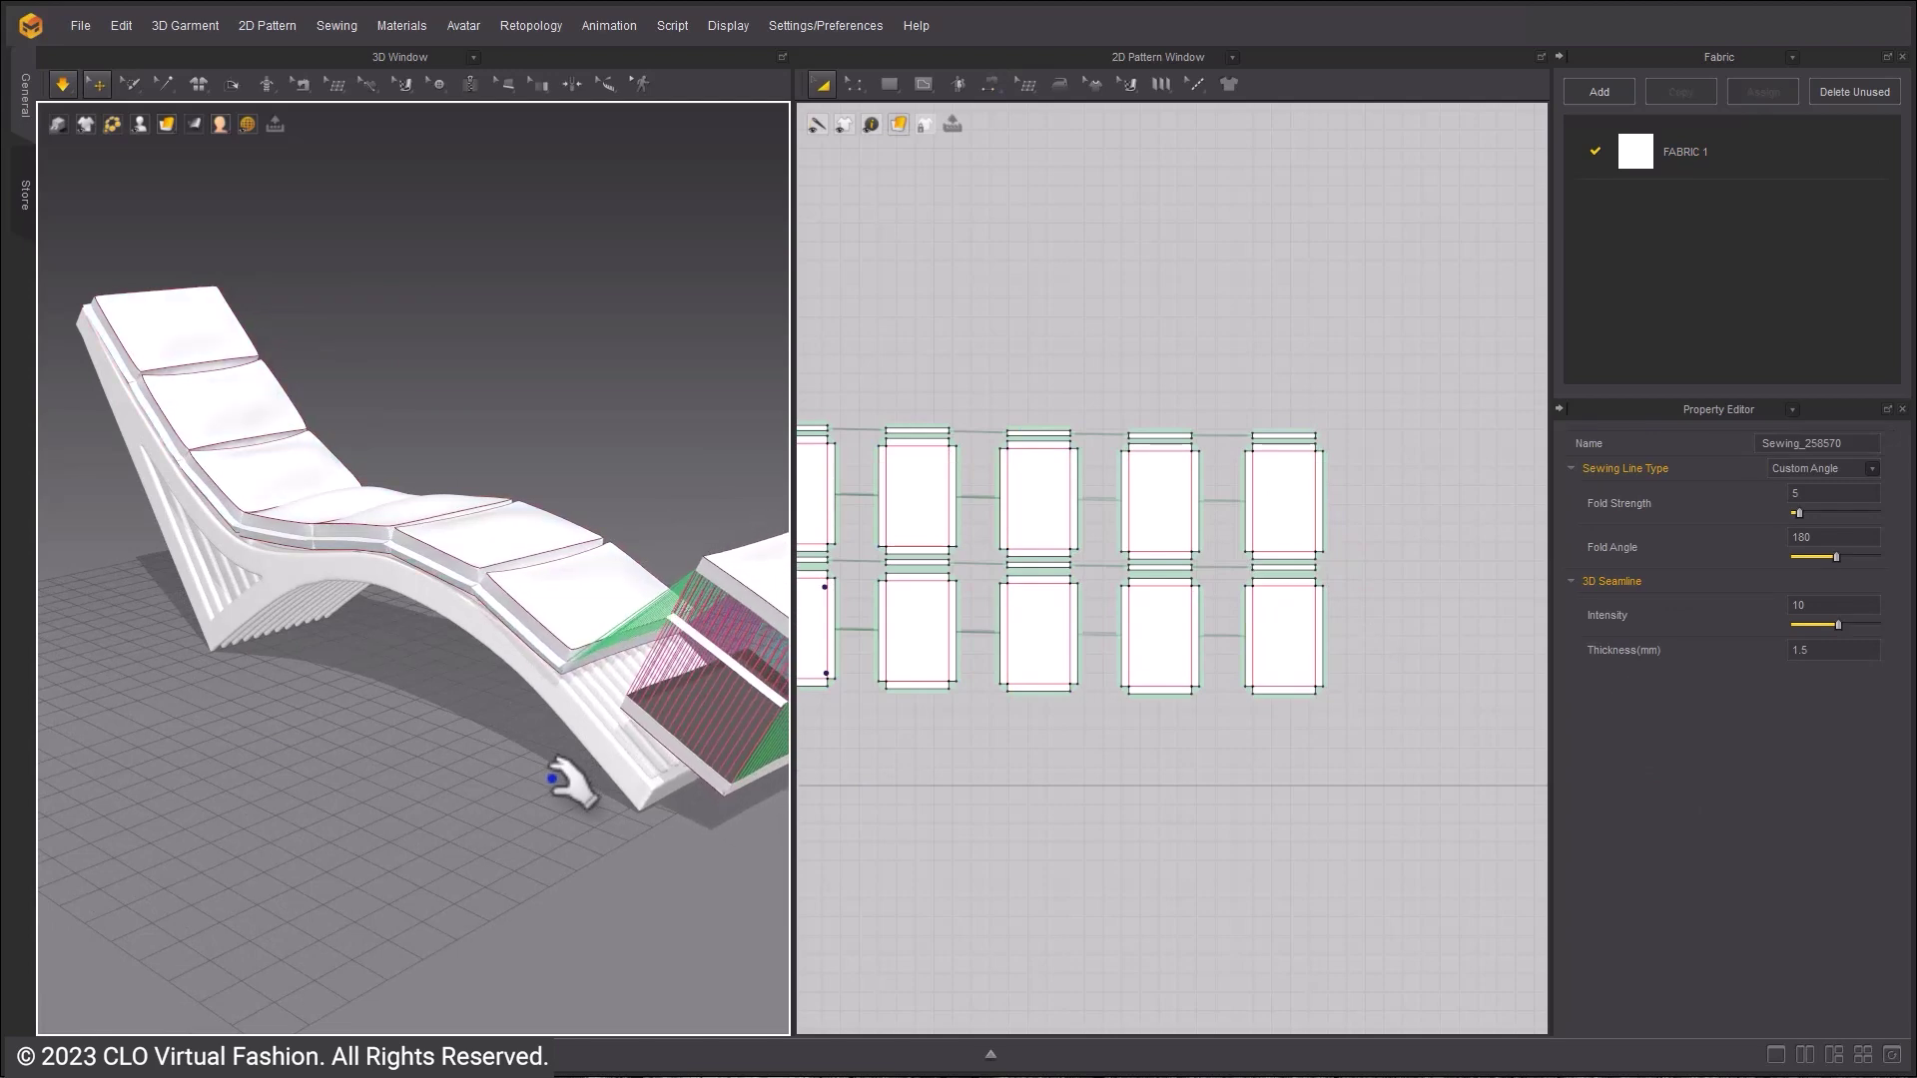
right_drag(539, 761, 408, 779)
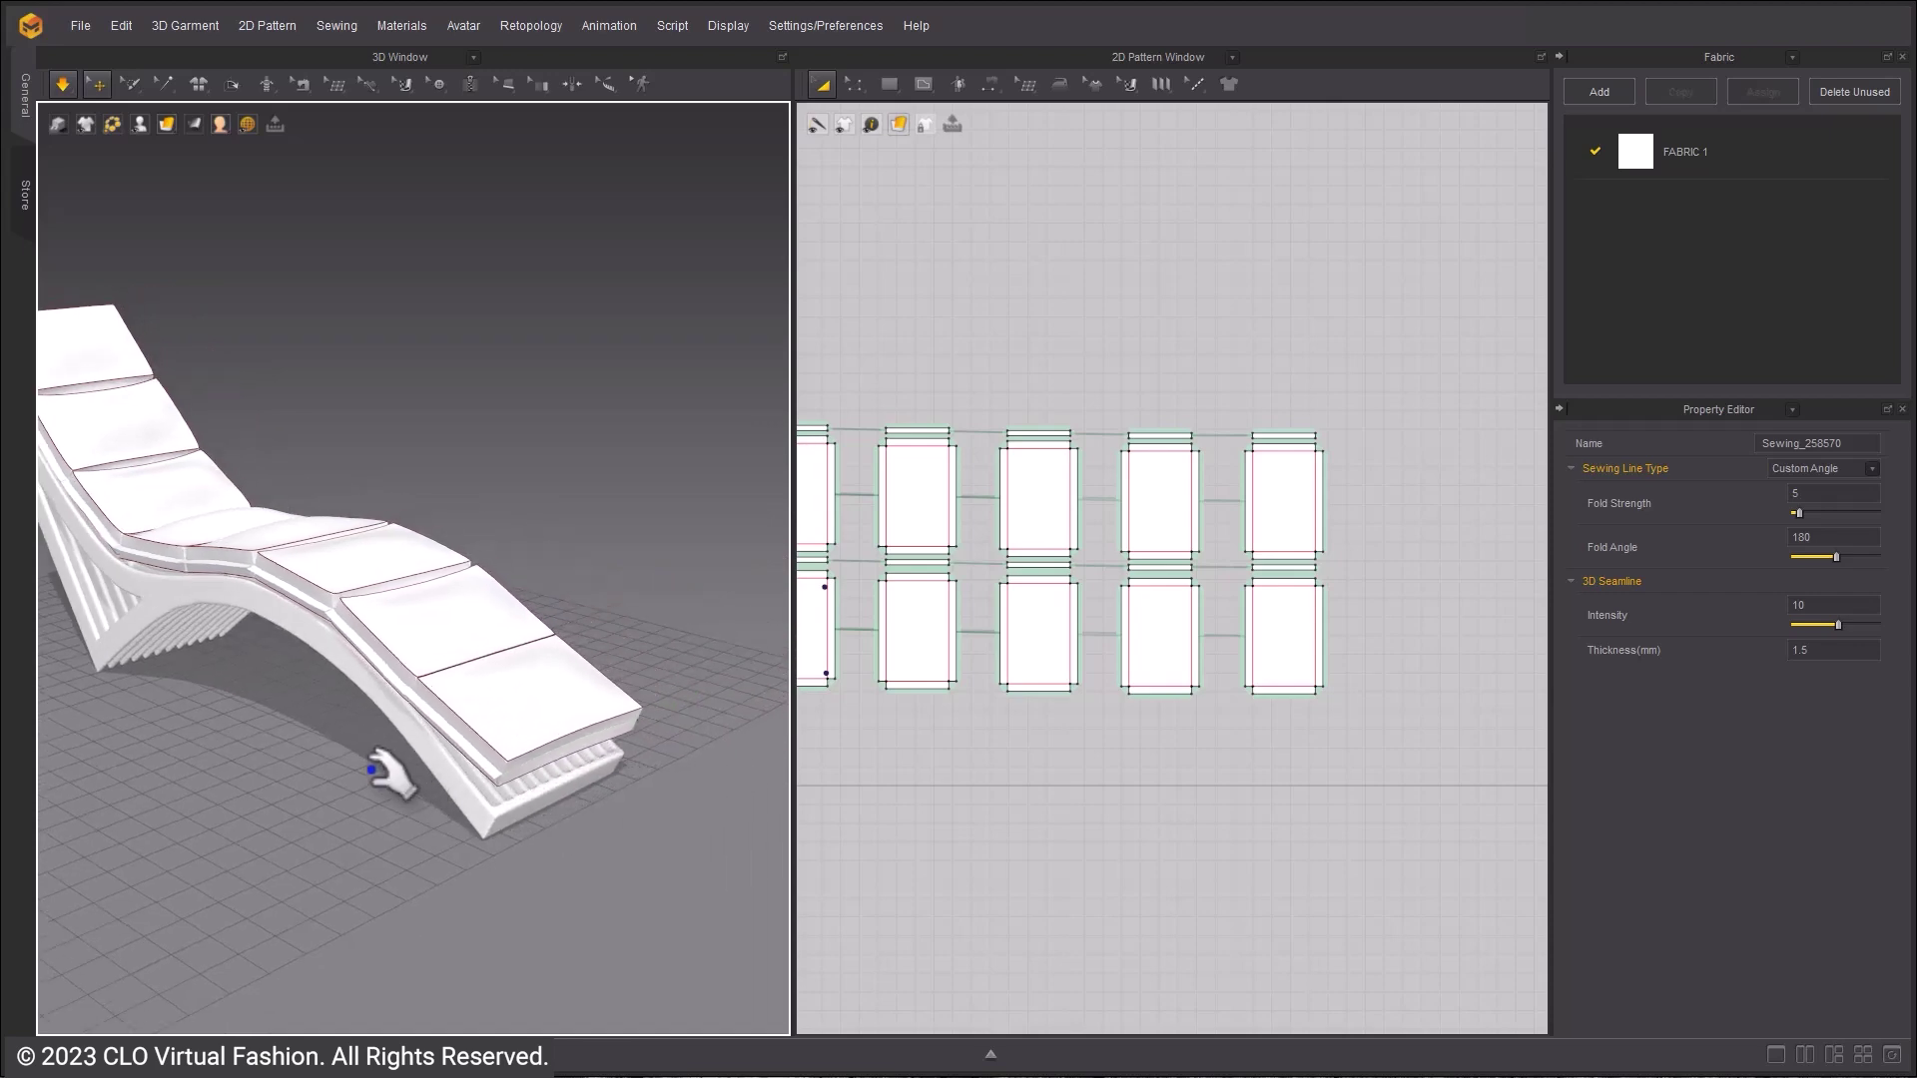
mouse_move(393, 735)
right_down()
mouse_move(399, 783)
mouse_move(349, 764)
mouse_move(320, 702)
mouse_move(180, 684)
mouse_move(214, 663)
mouse_move(372, 728)
right_up()
scroll(385, 761, up, 6)
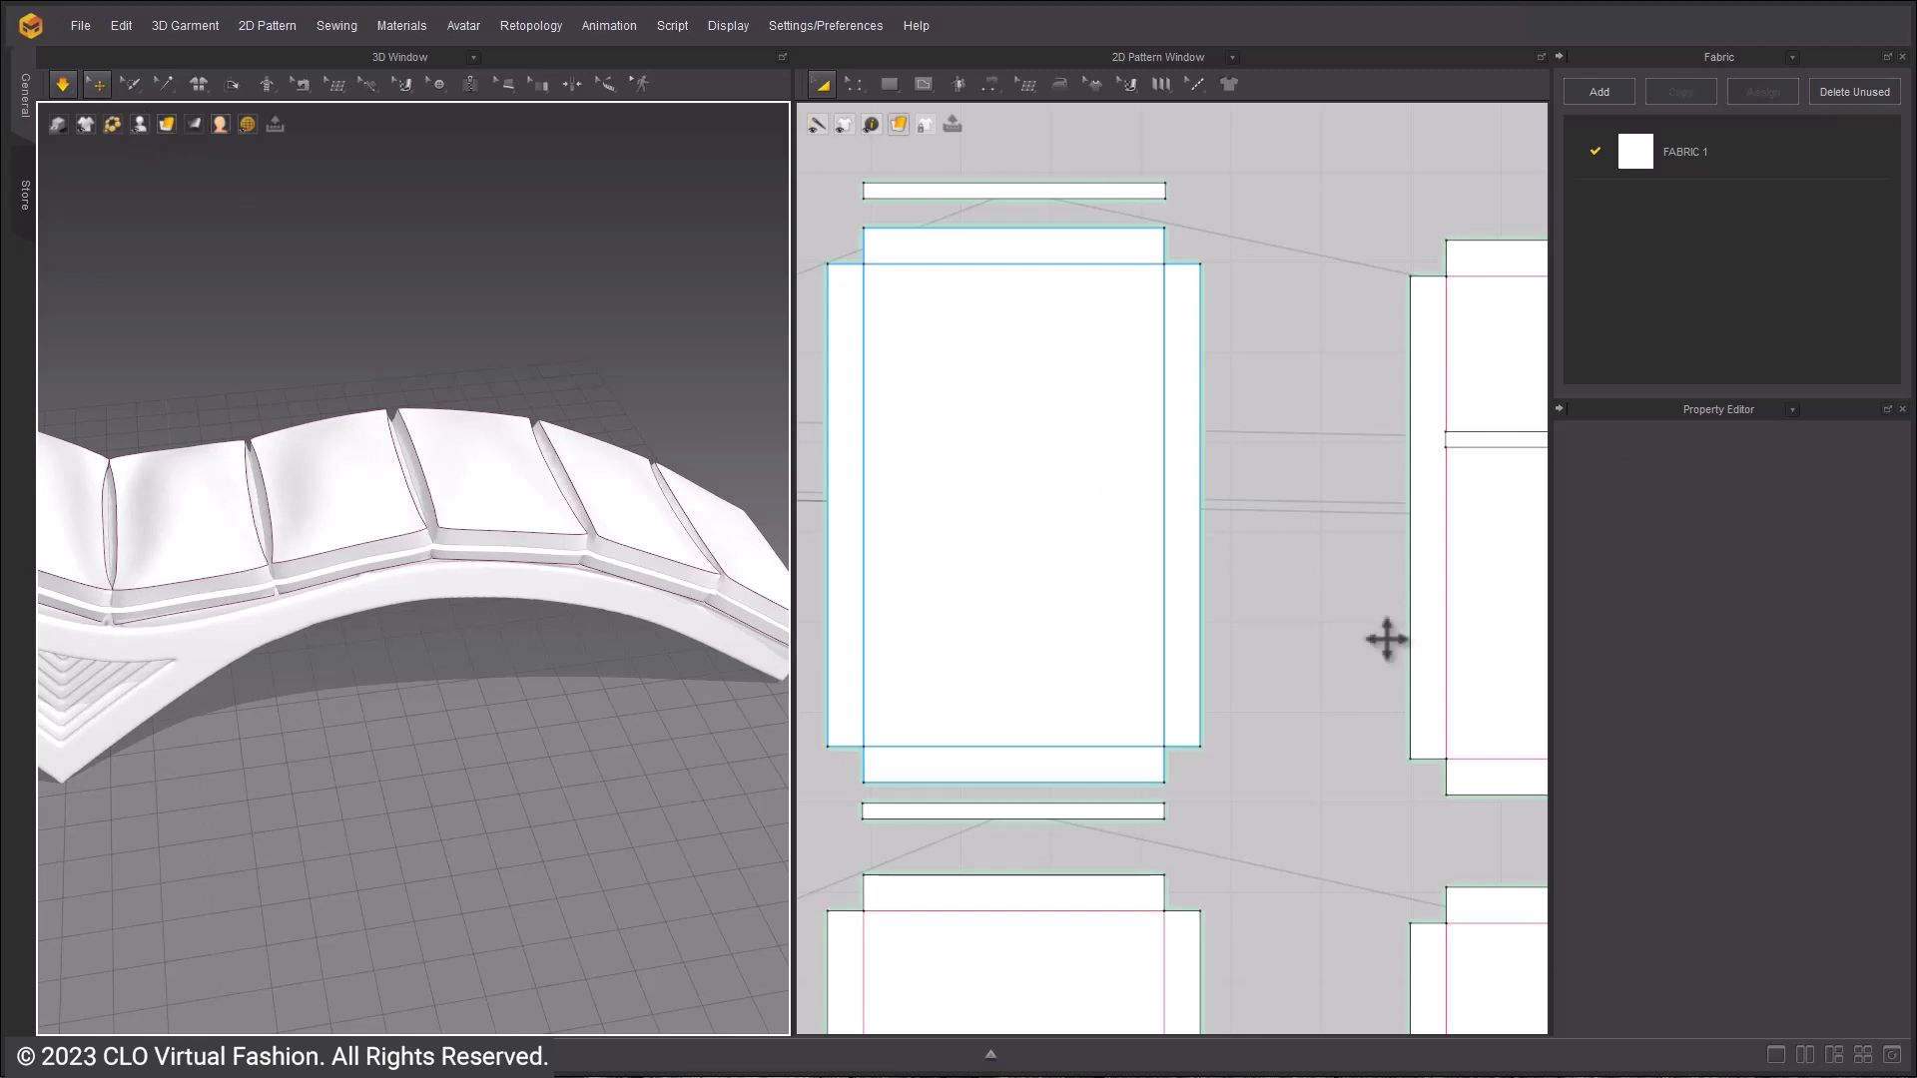
right_drag(359, 614, 662, 868)
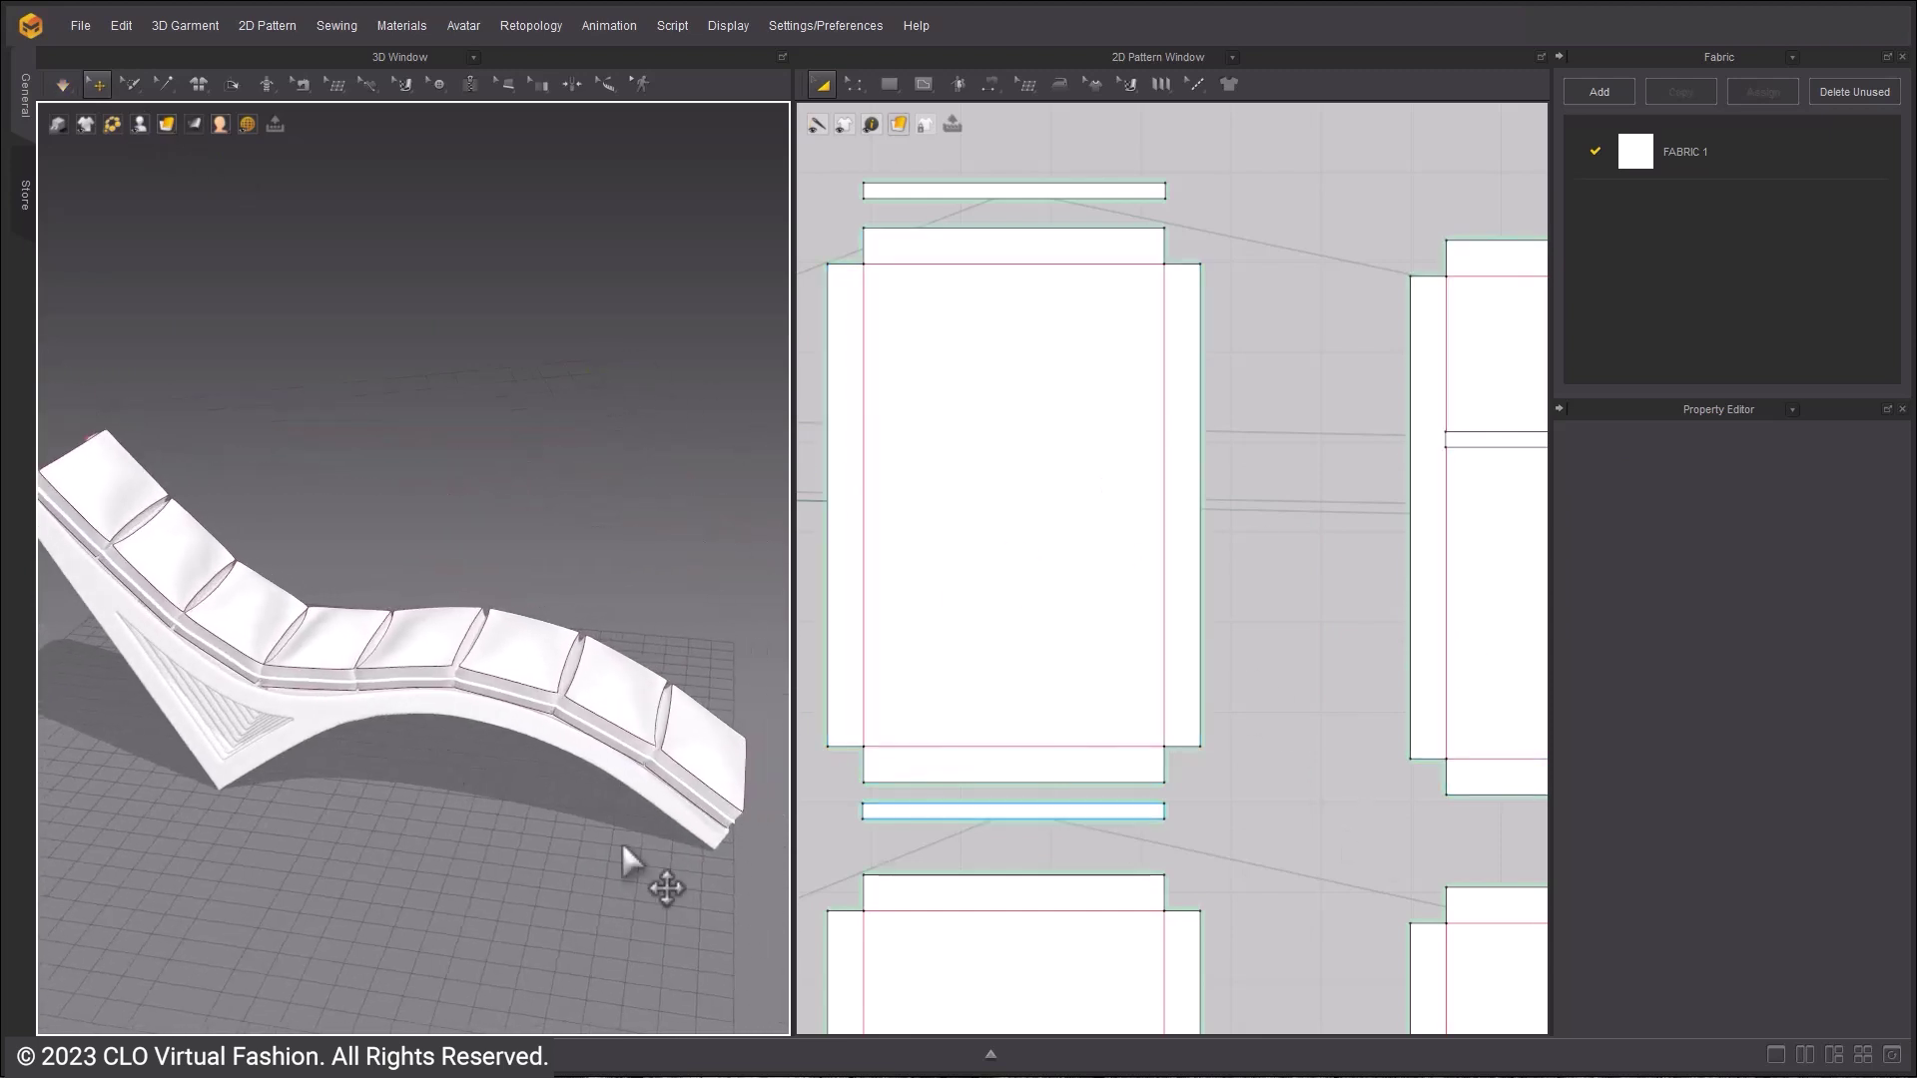
- Replace the garment's existing fabric with Cotton_Canvas from the Fabric library and simulate the cushions with it
click(1890, 1056)
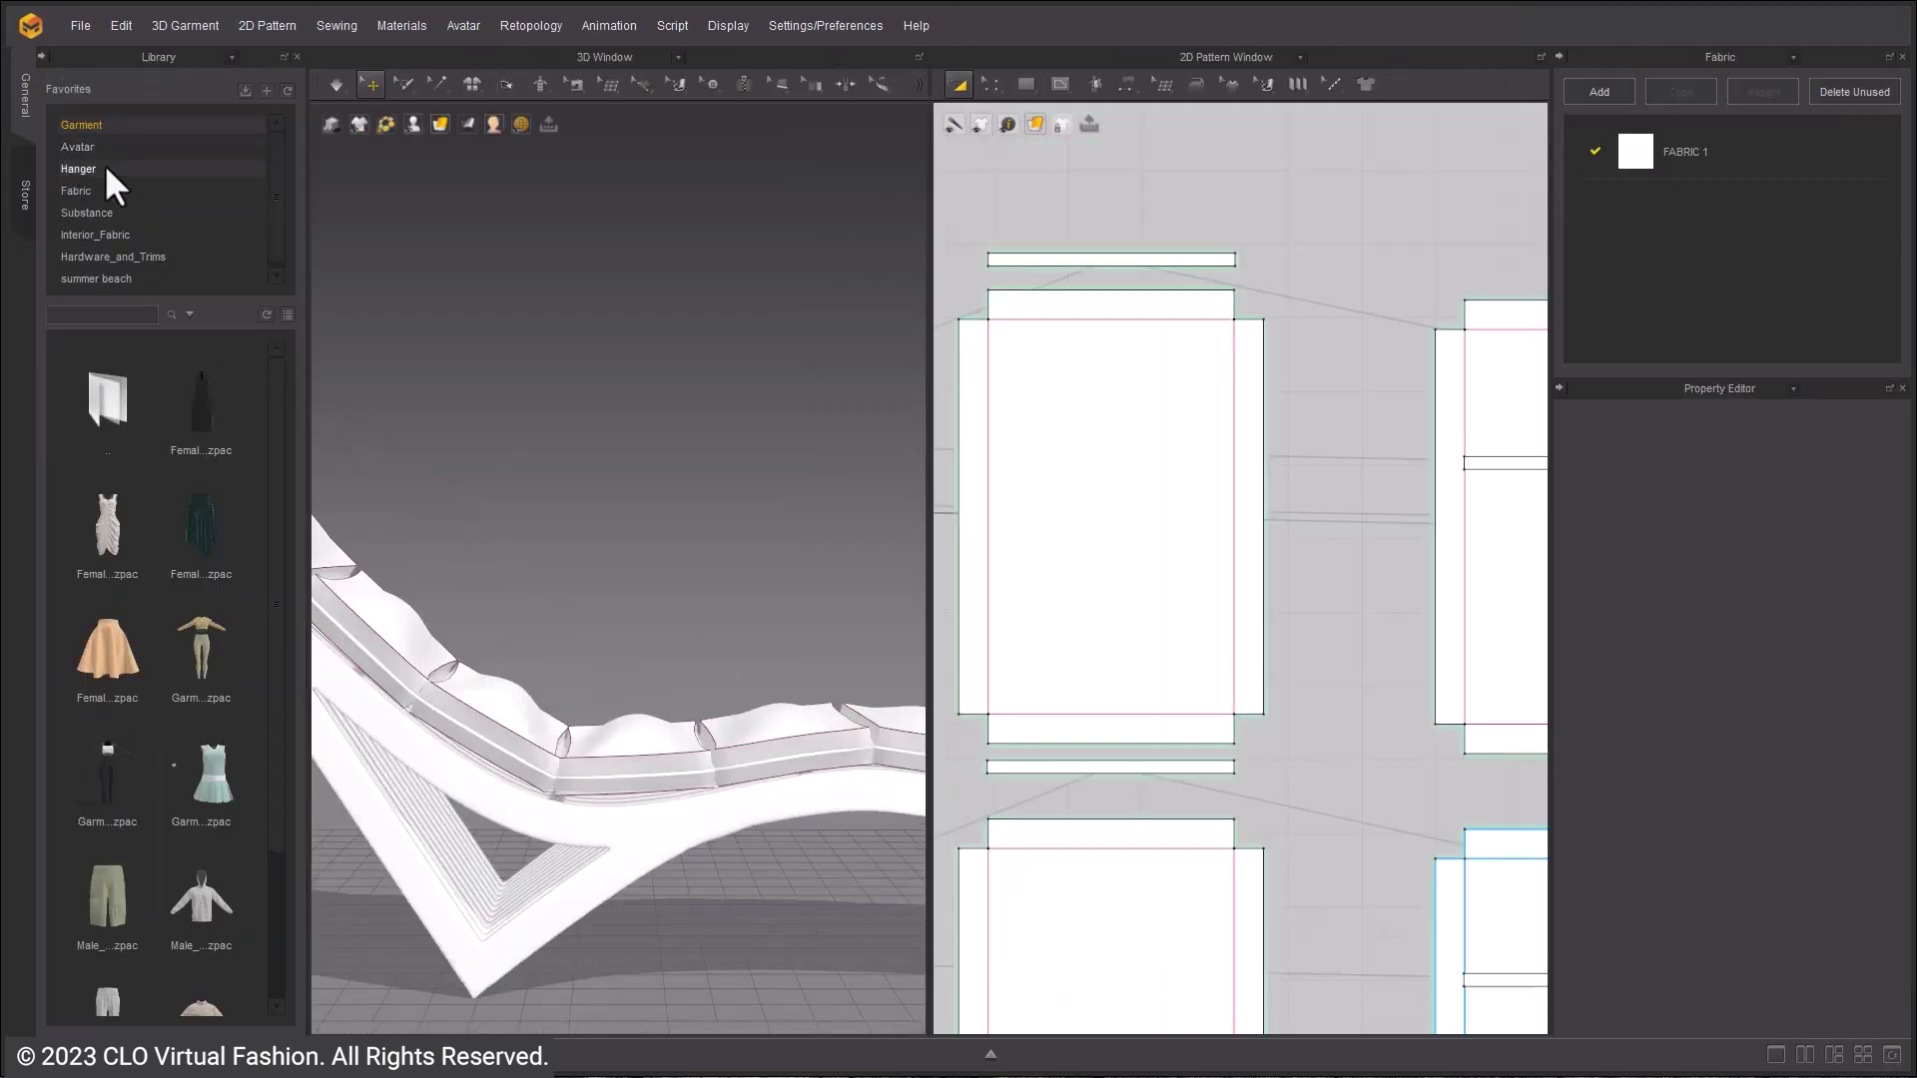
click(104, 192)
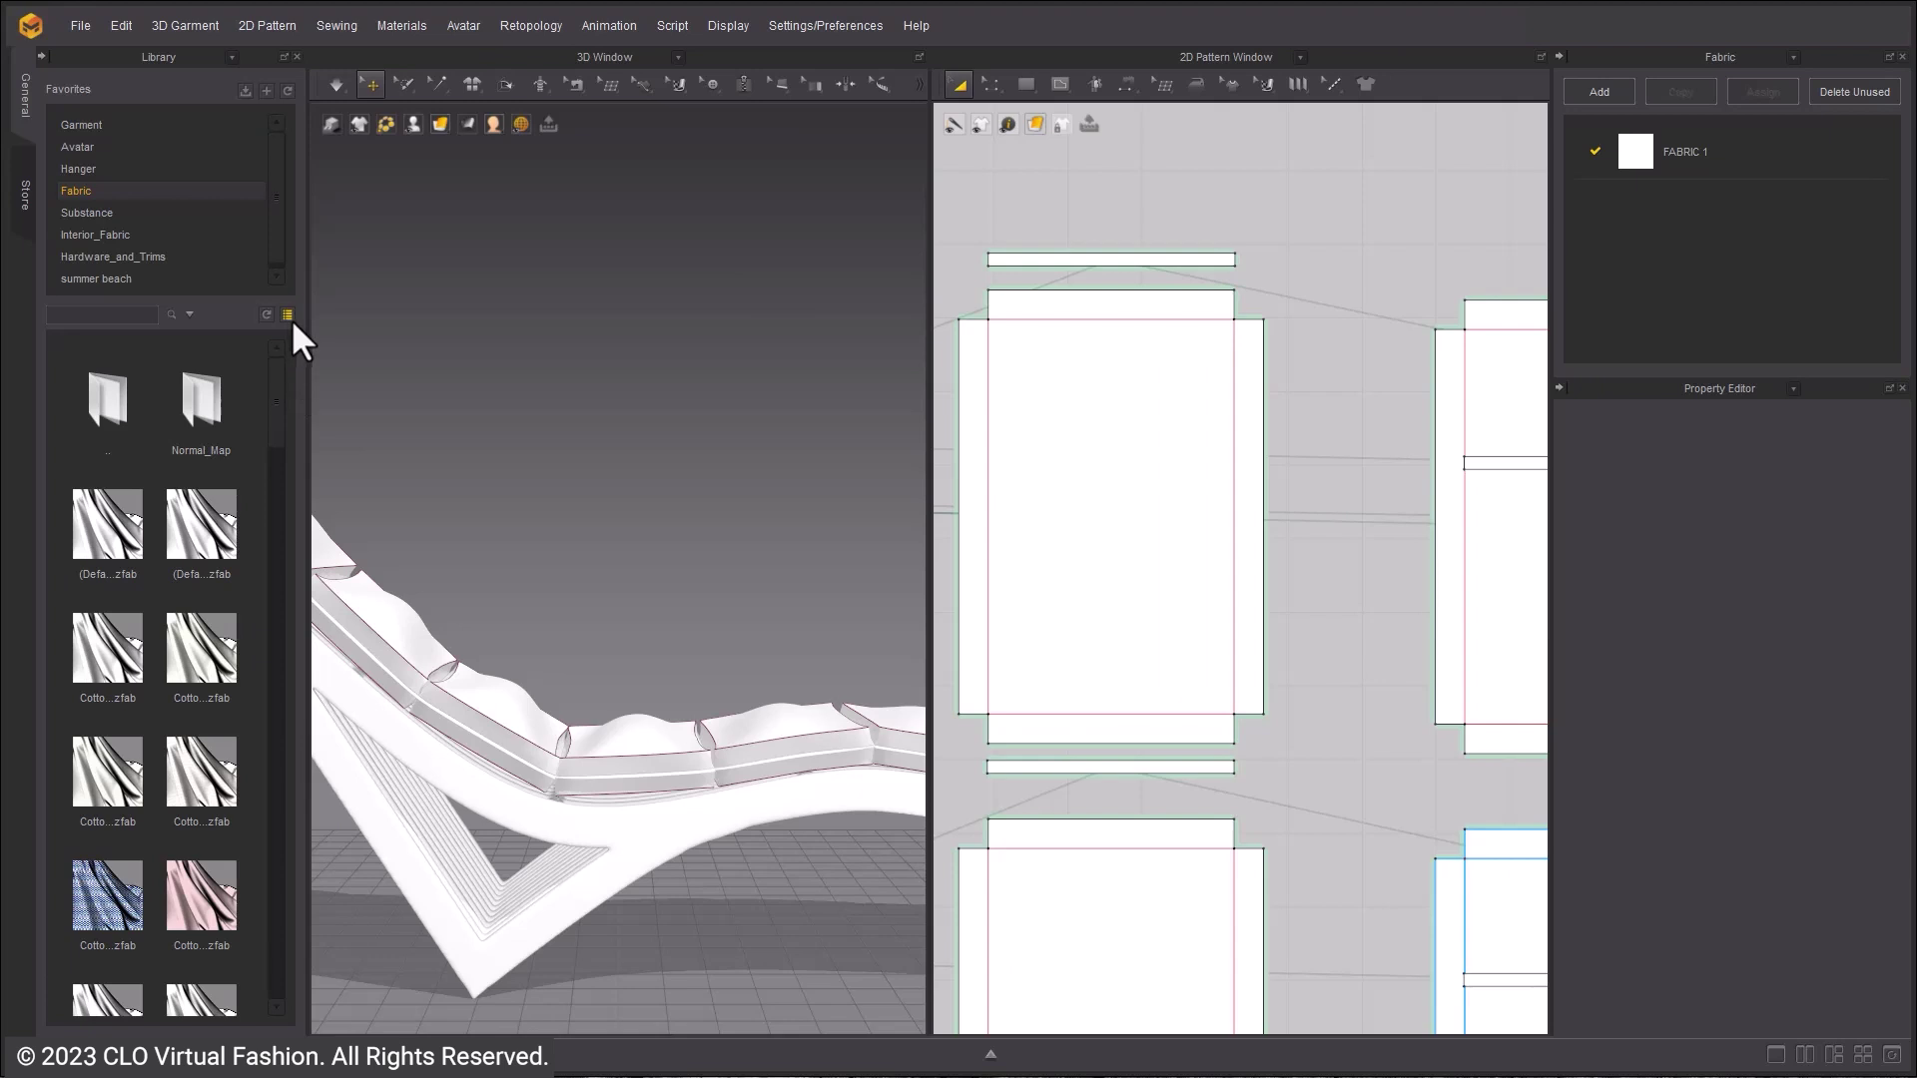
click(288, 316)
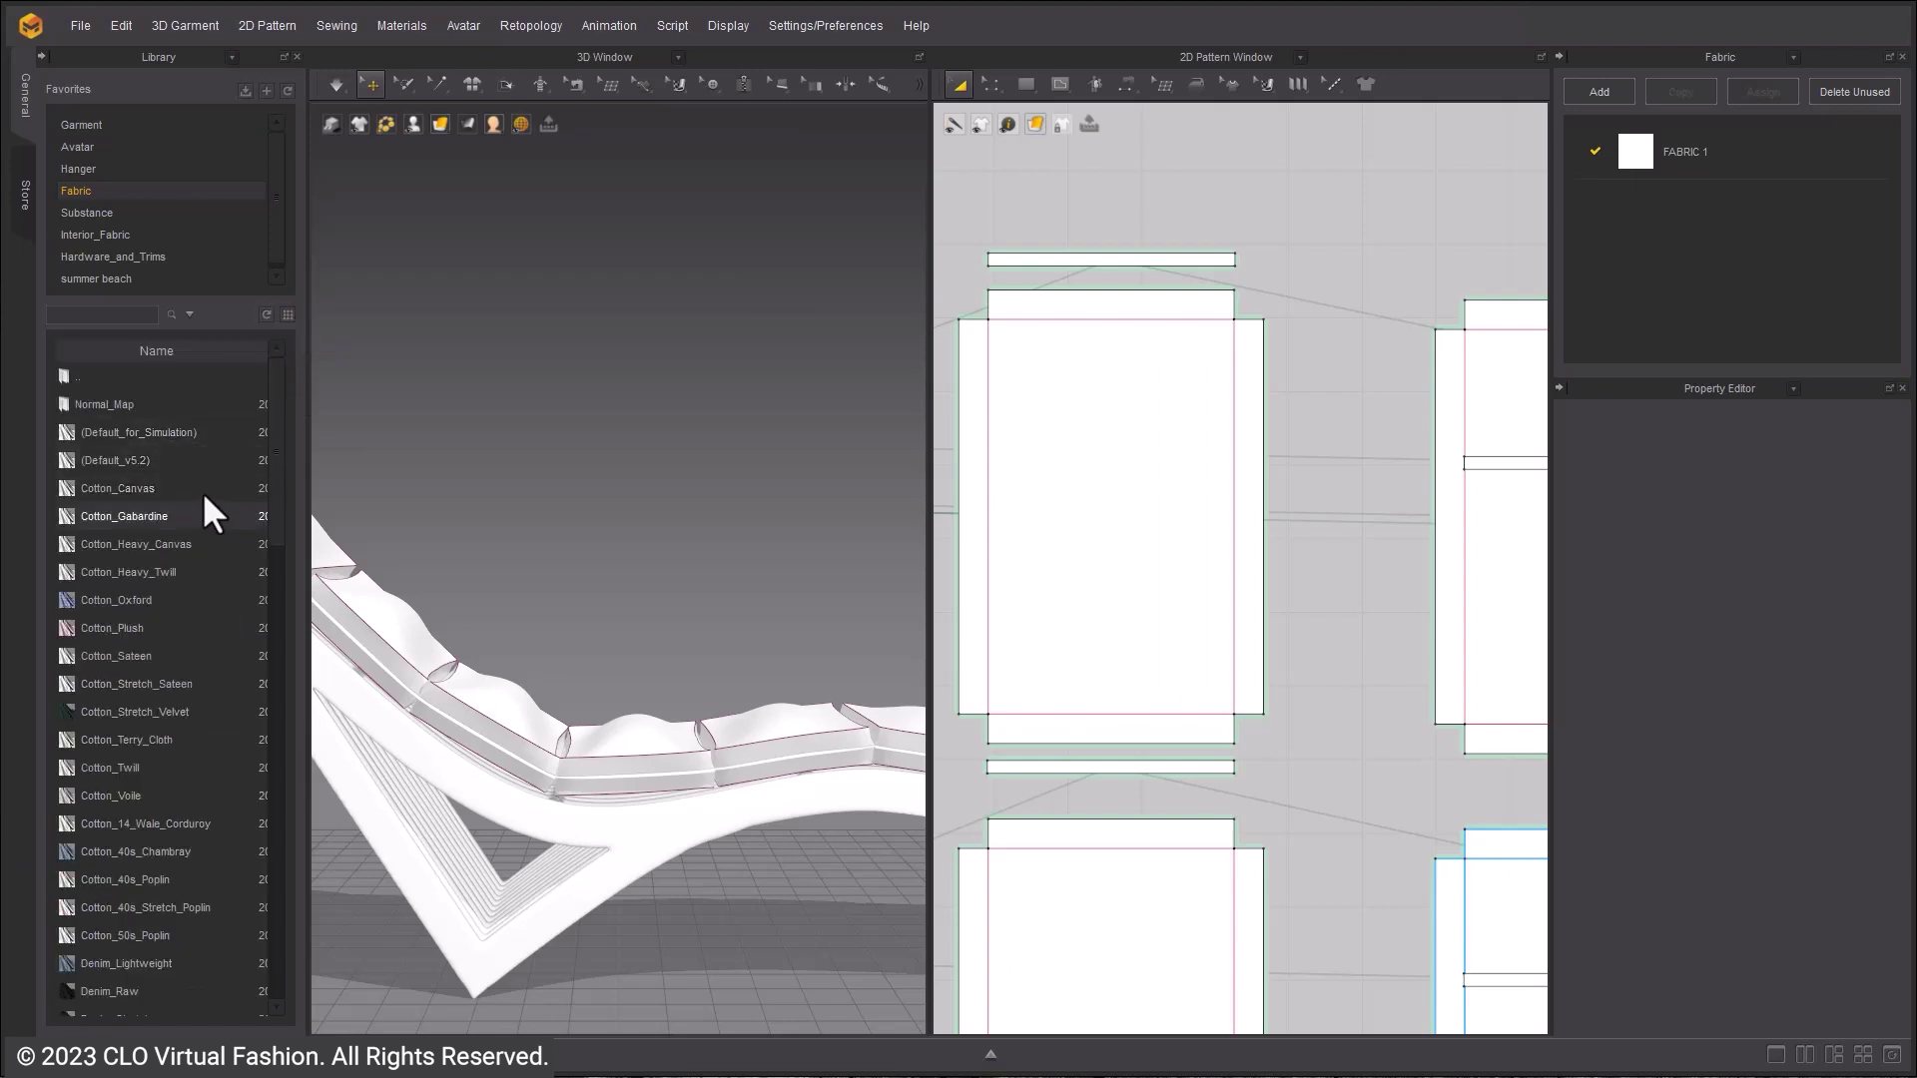
drag(178, 488, 1635, 140)
right_drag(792, 483, 791, 623)
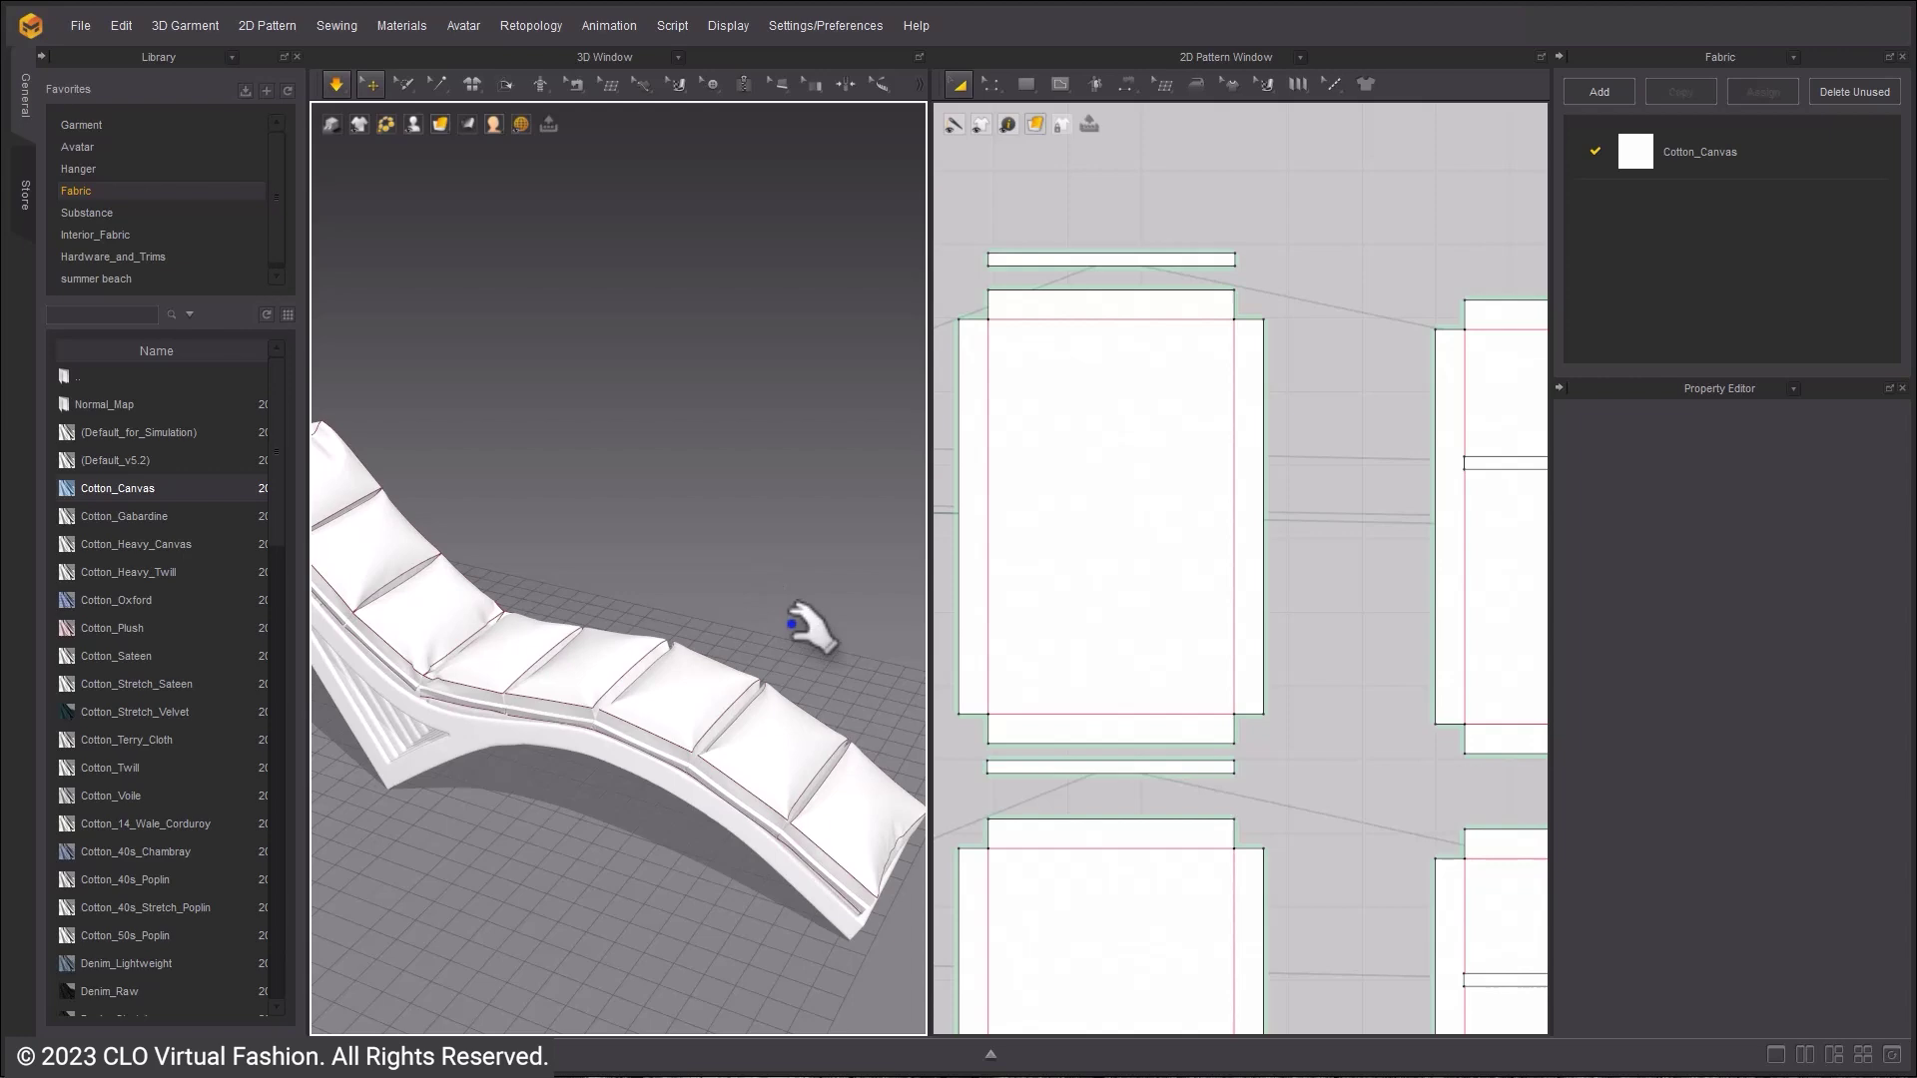
- Examine the draped cushion row from above, from the side and at the chair's foot end
right_drag(868, 548, 694, 563)
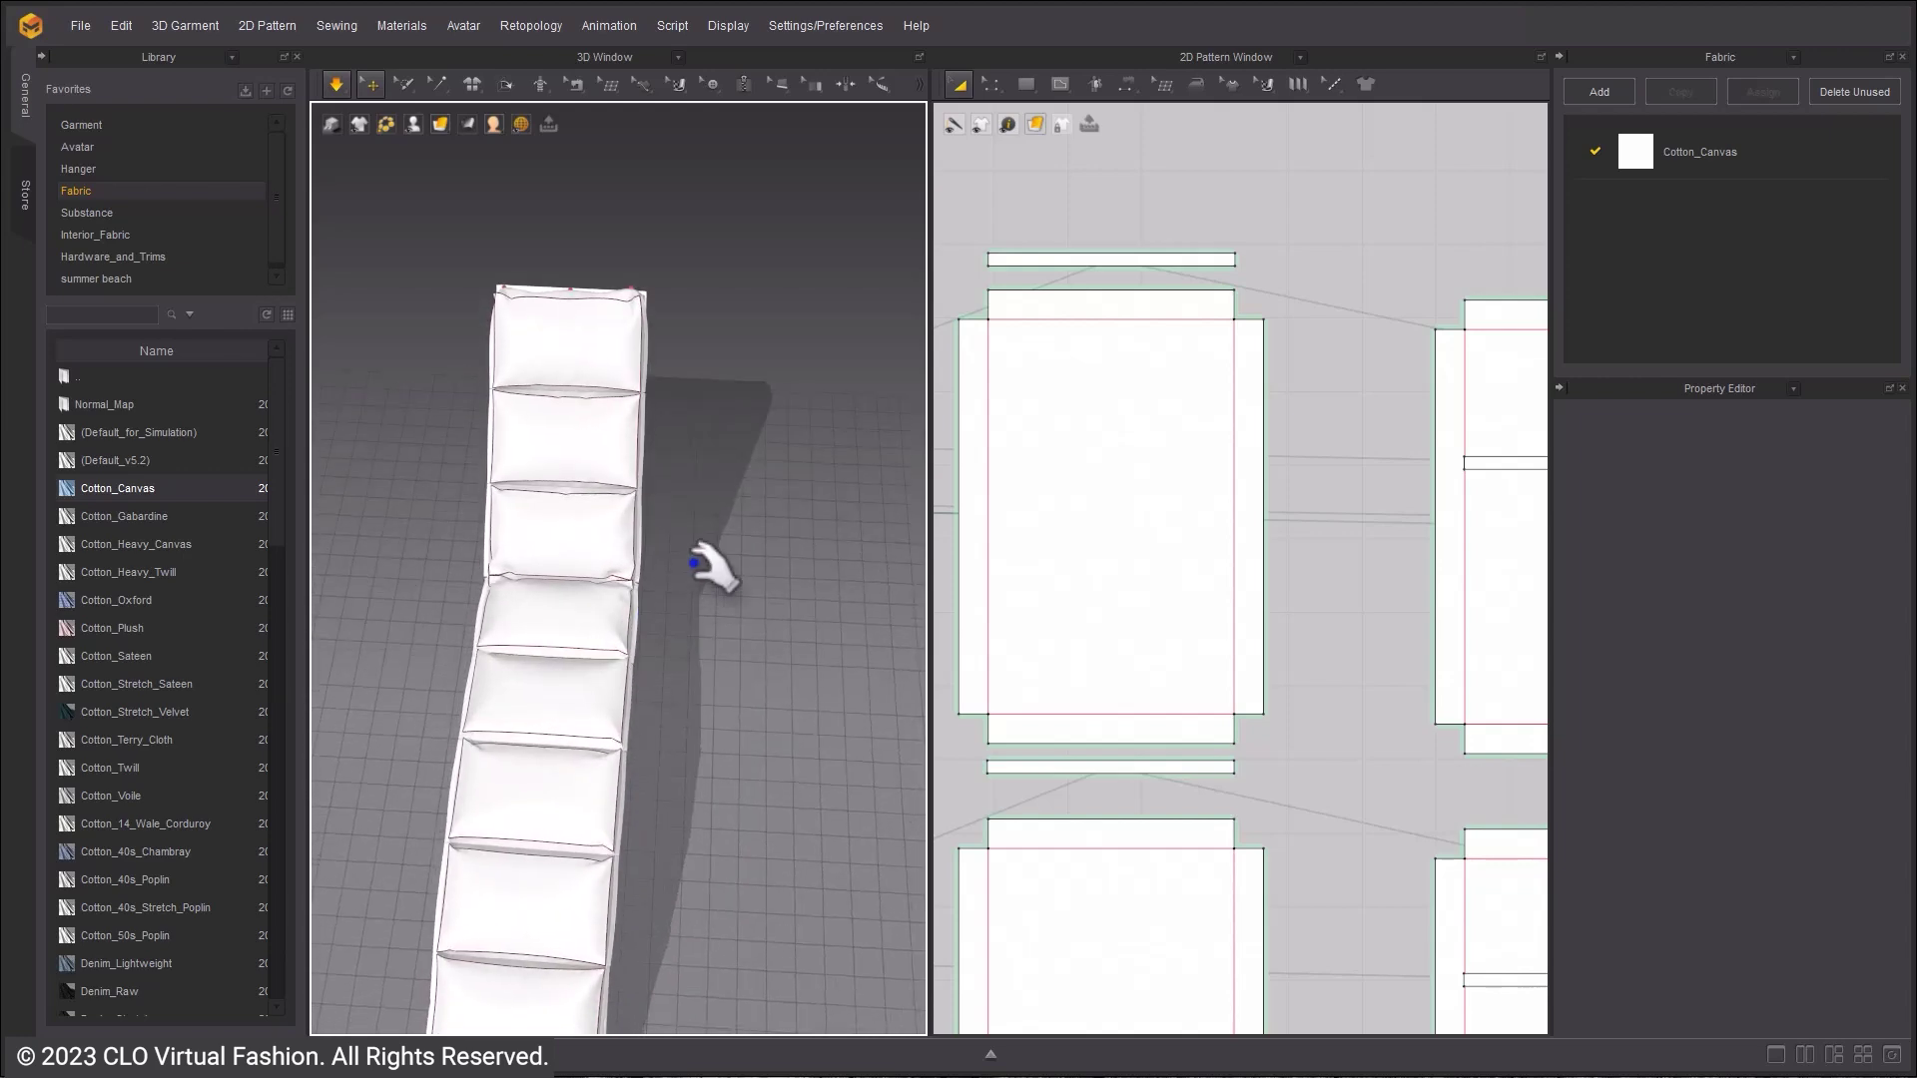
right_drag(480, 744, 291, 718)
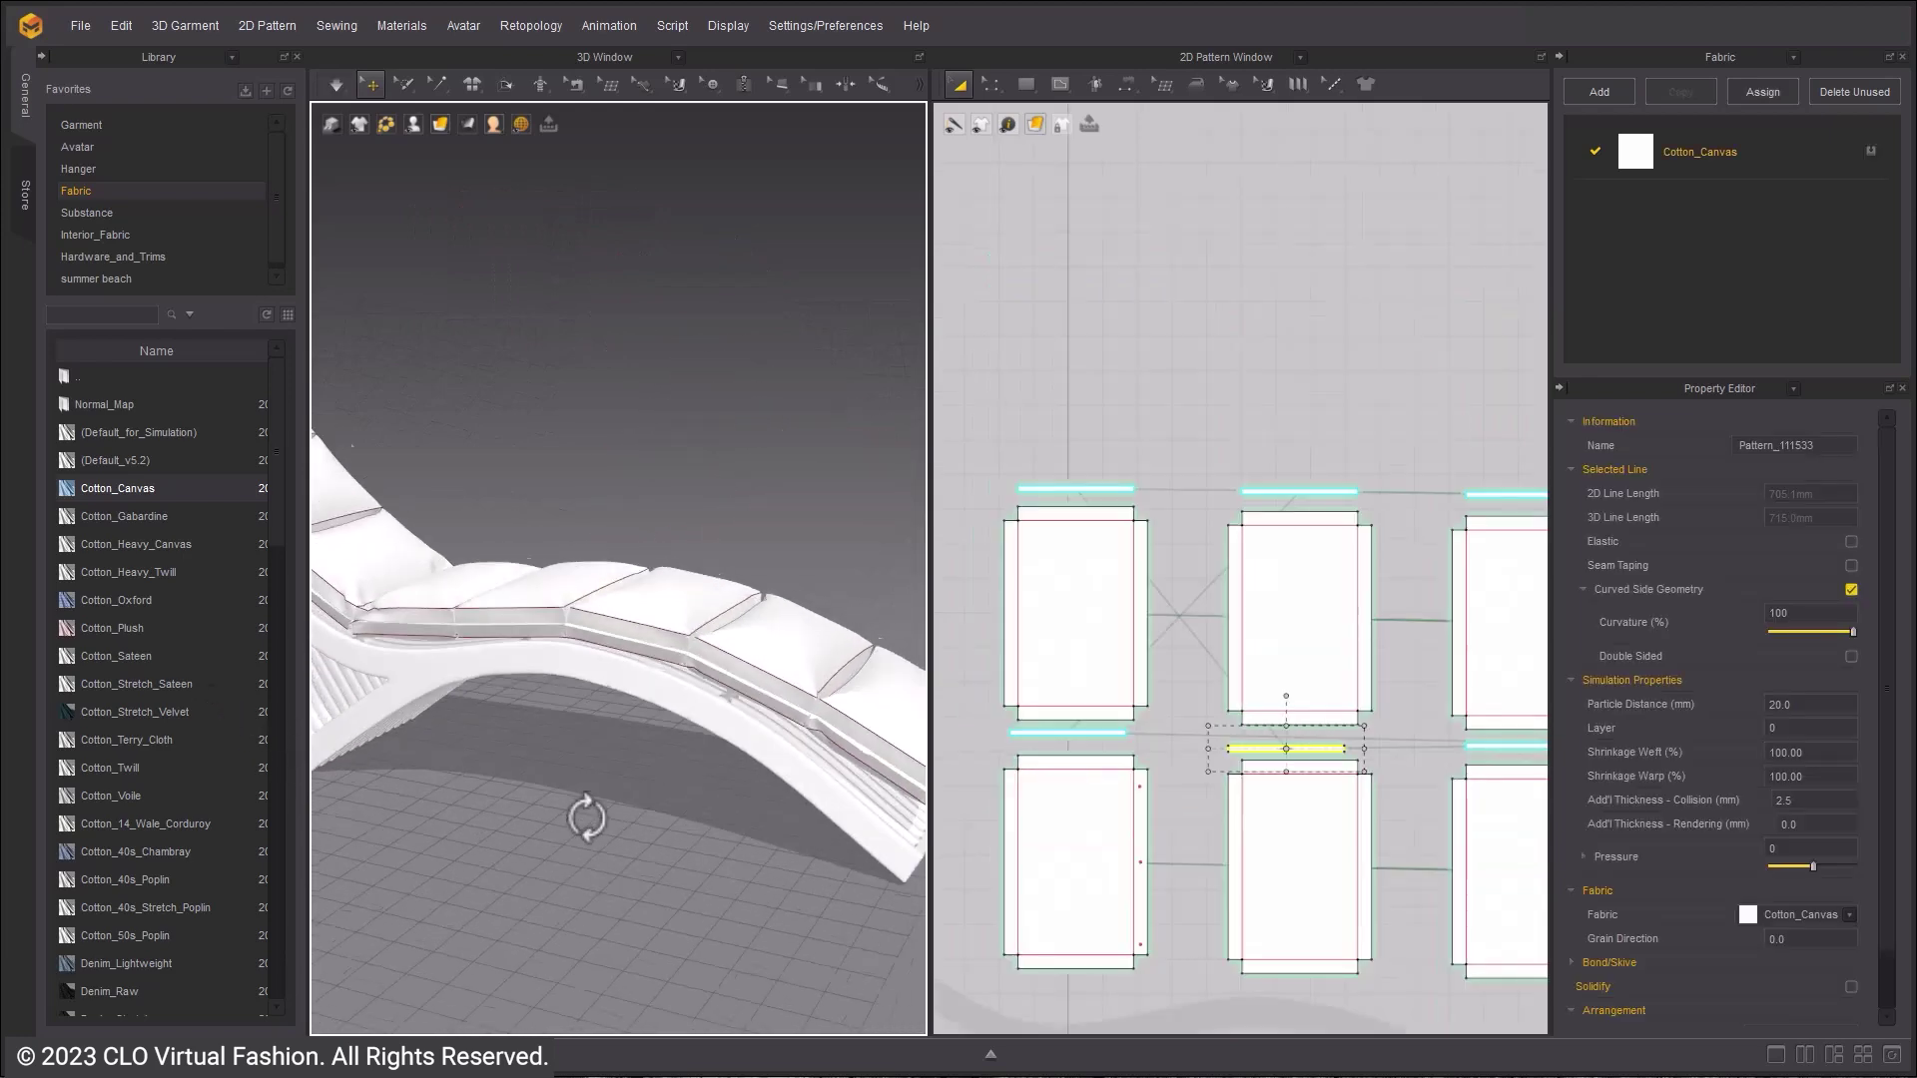
right_drag(587, 818, 718, 912)
middle_drag(662, 781, 653, 855)
right_drag(653, 855, 555, 845)
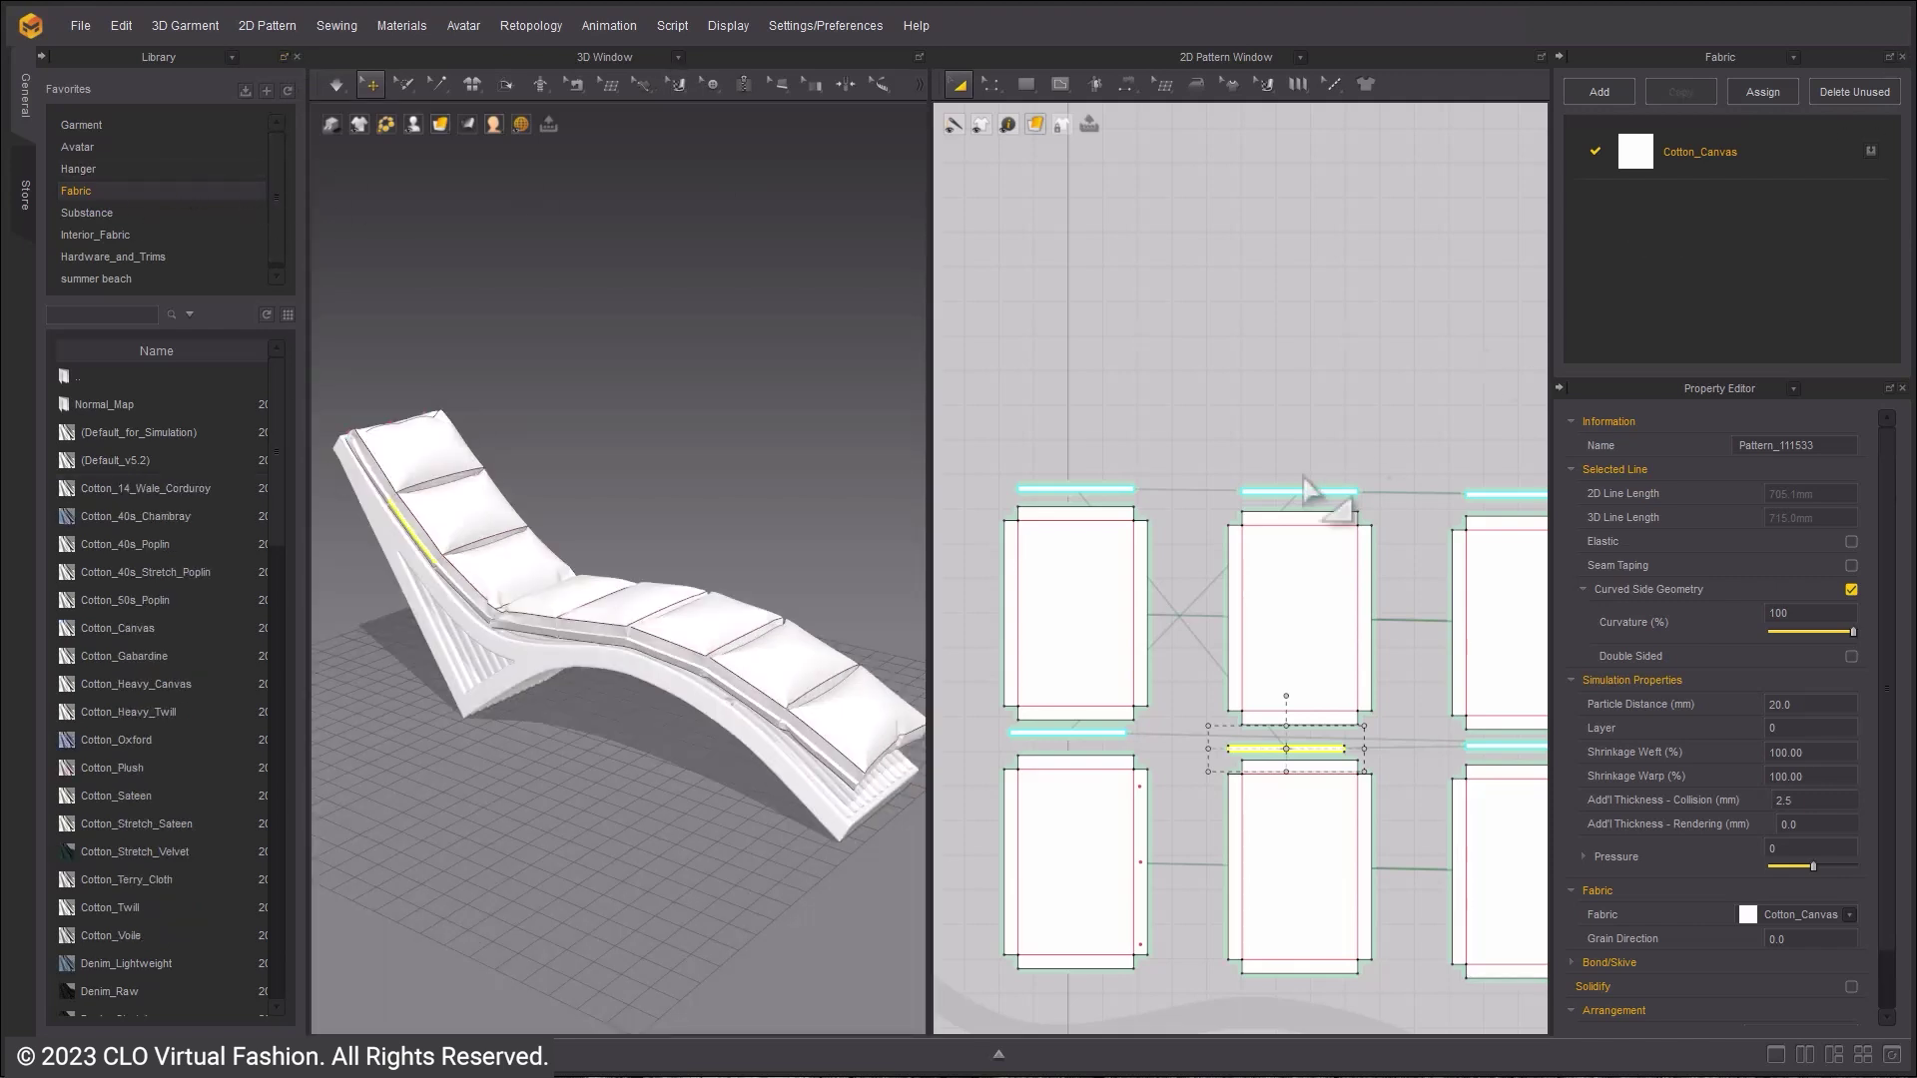
right_drag(705, 715, 616, 629)
scroll(669, 866, up, 2)
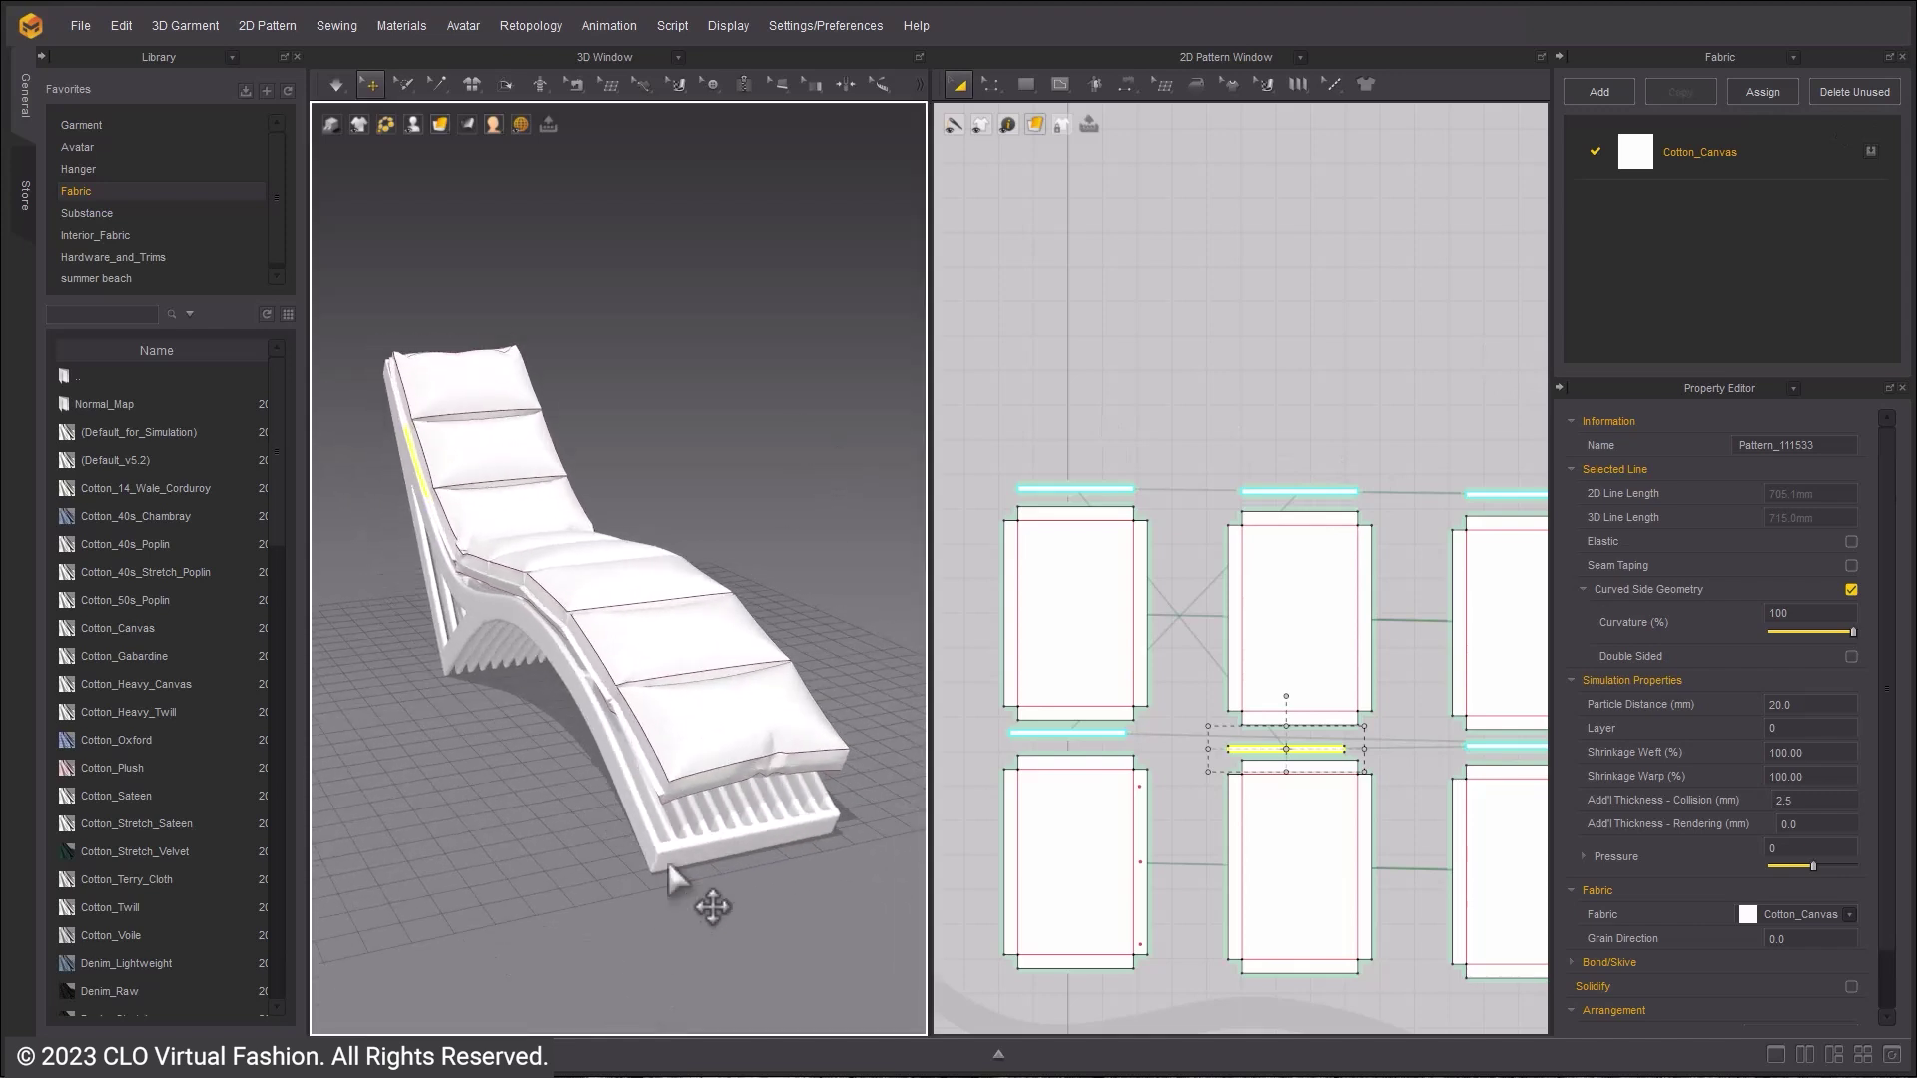
middle_drag(669, 865, 601, 648)
scroll(601, 649, up, 3)
right_drag(609, 664, 494, 315)
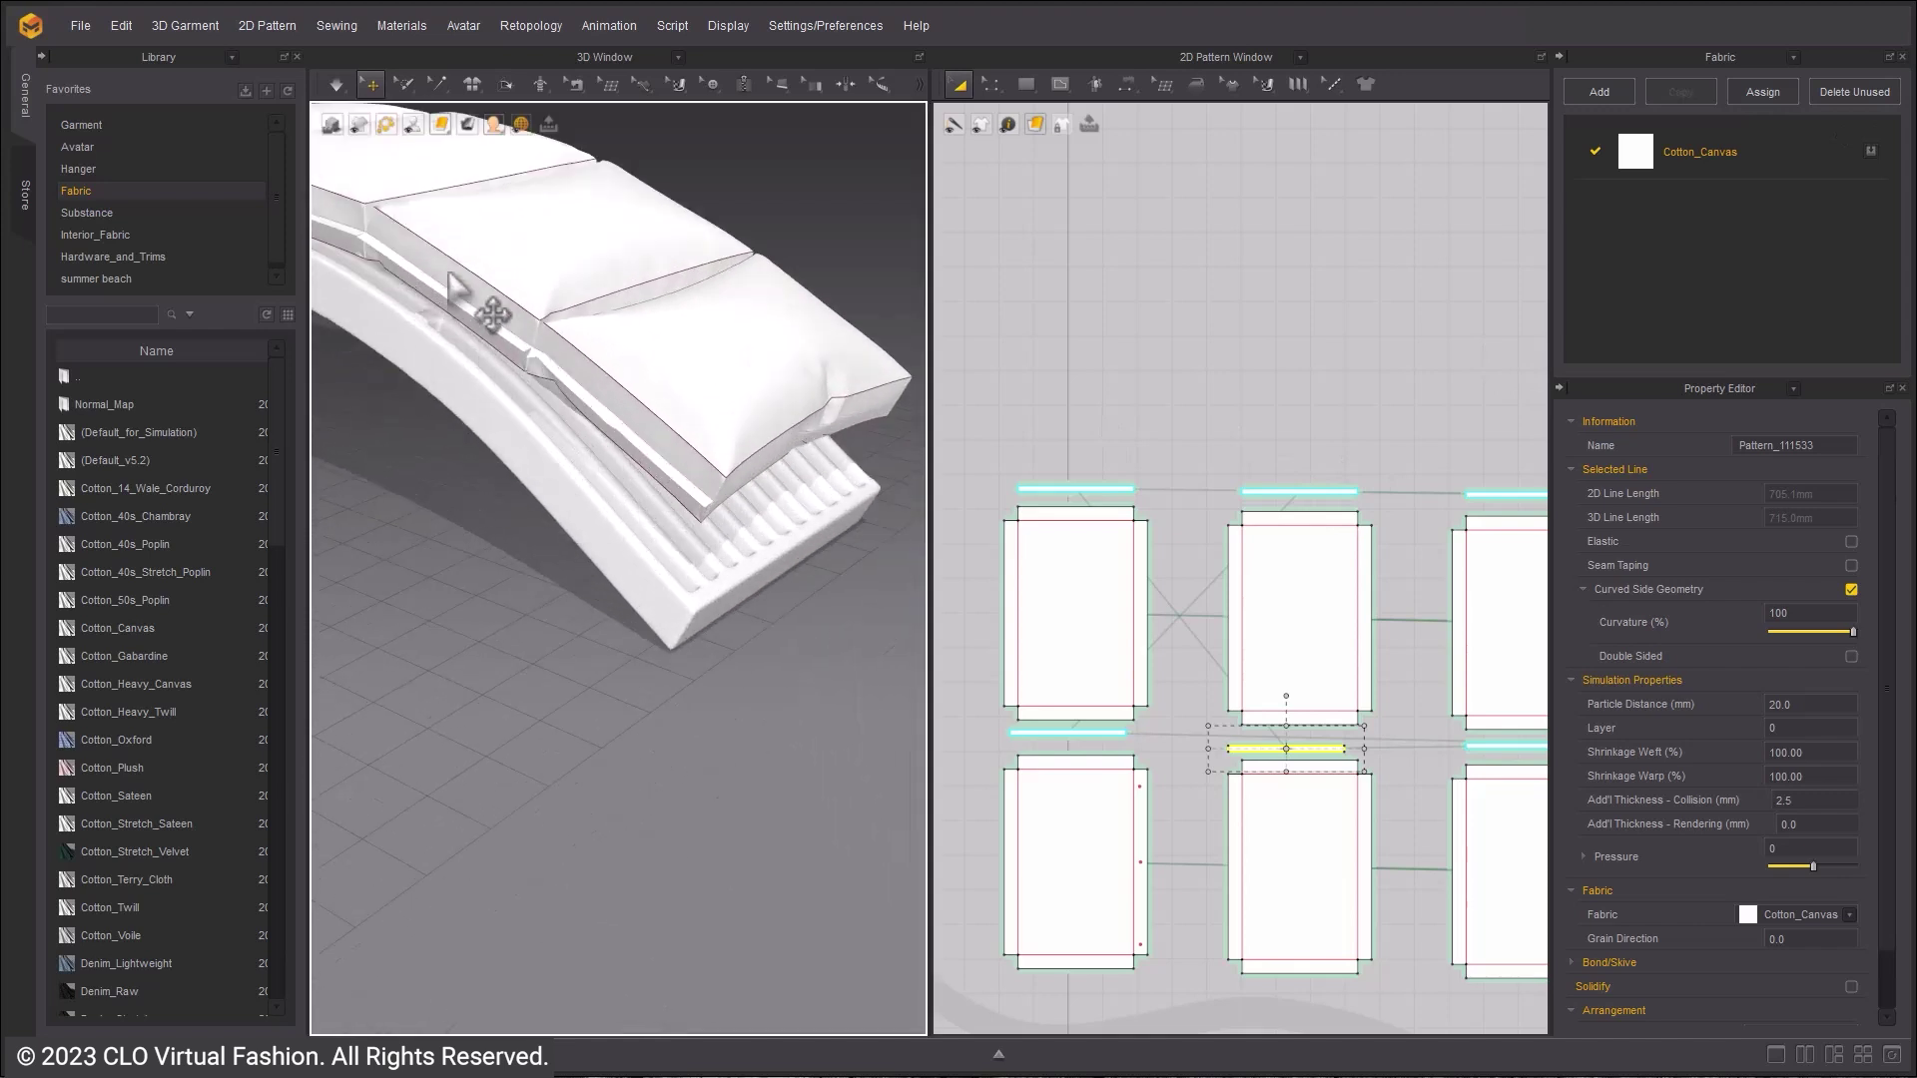
- Tack both lower corners of the foot-end cushion to the corners of the chair frame with Tack on Avatar
click(435, 84)
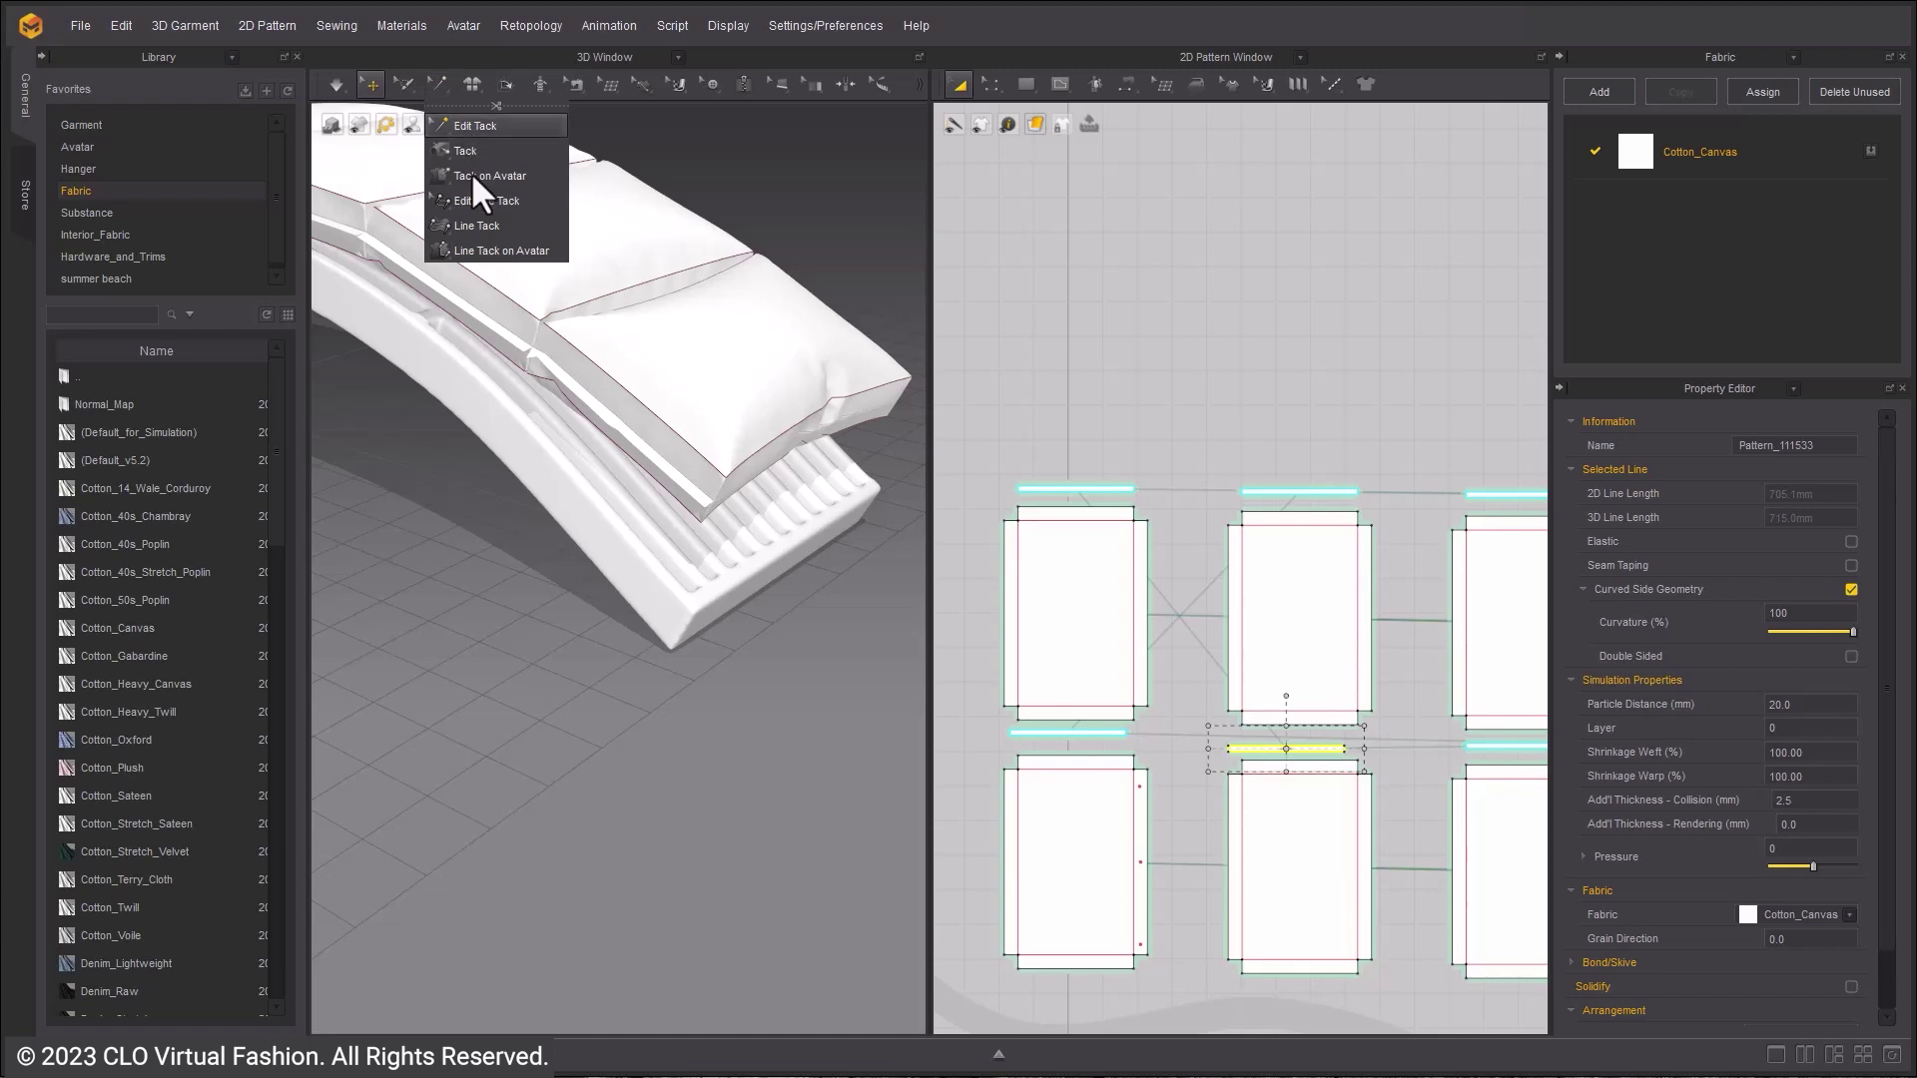
click(475, 178)
right_drag(644, 509, 679, 734)
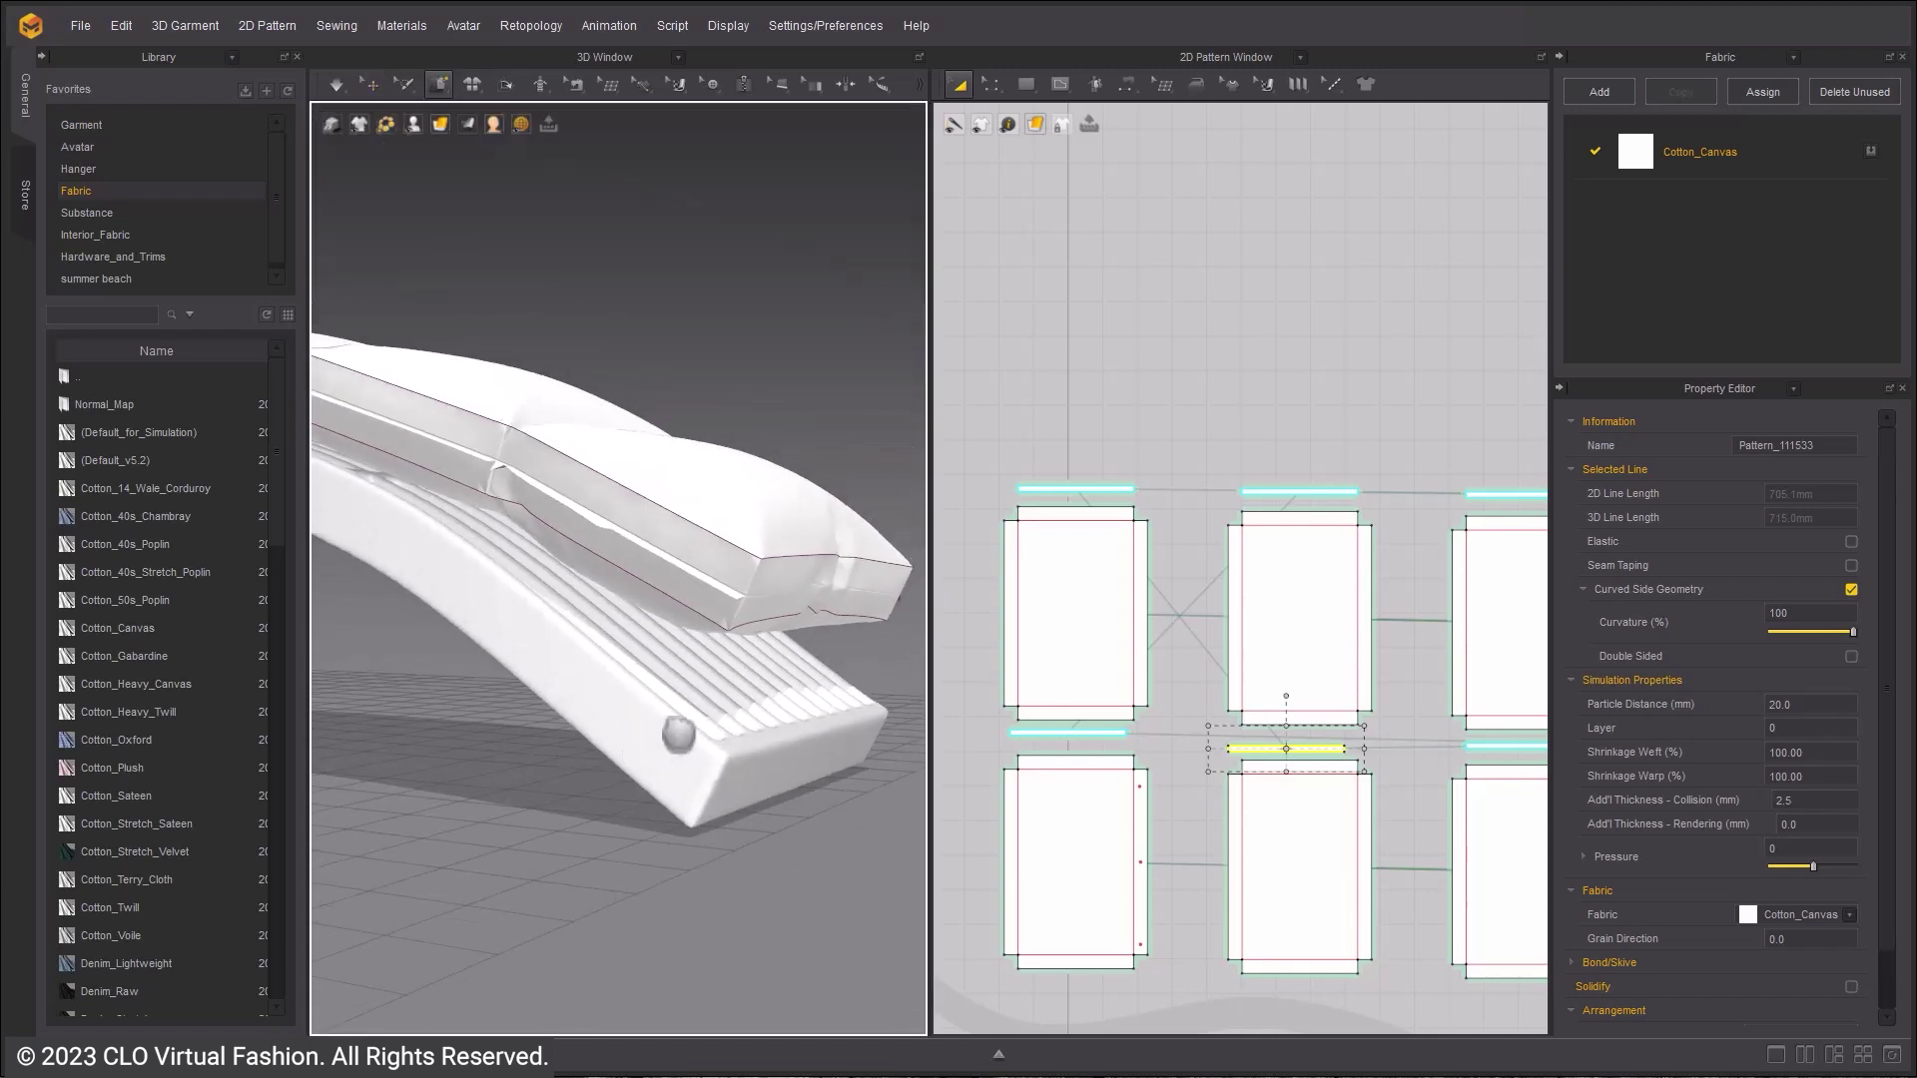
right_drag(734, 624, 478, 646)
click(662, 749)
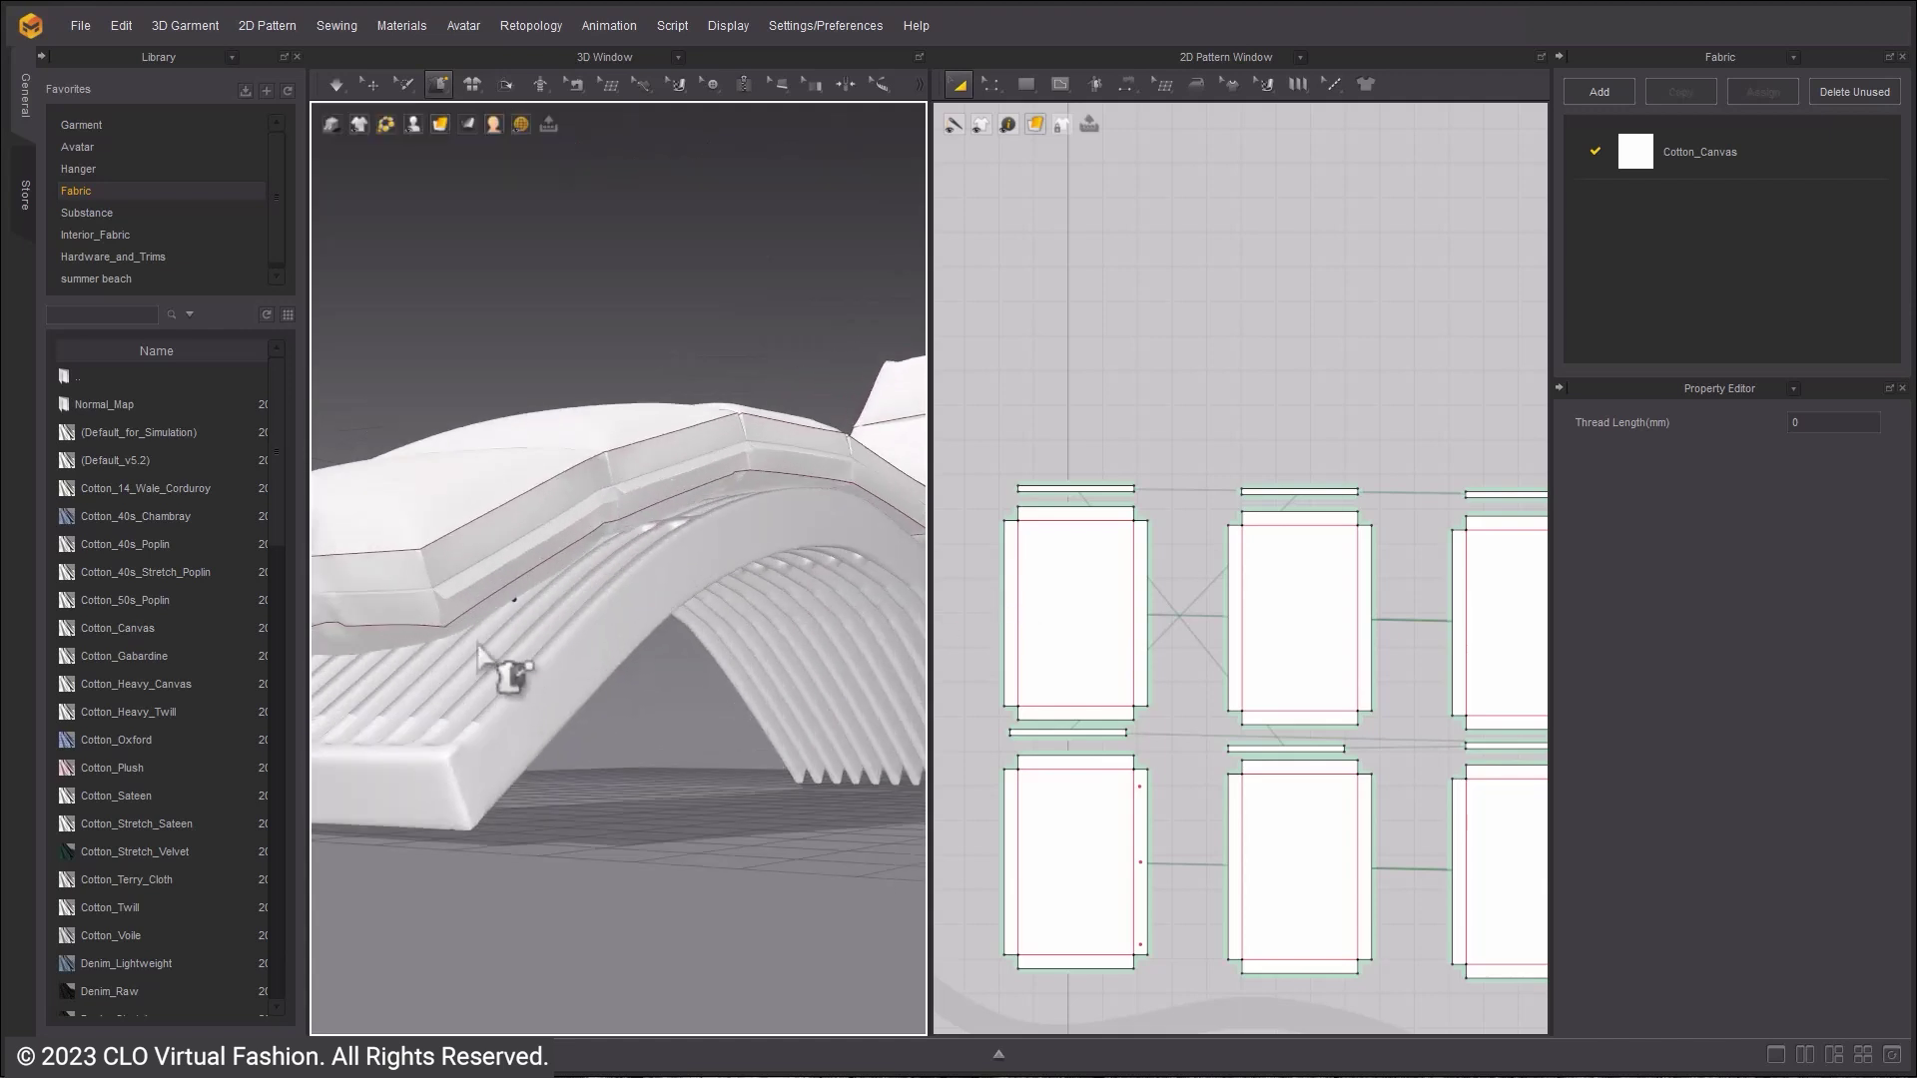
click(444, 633)
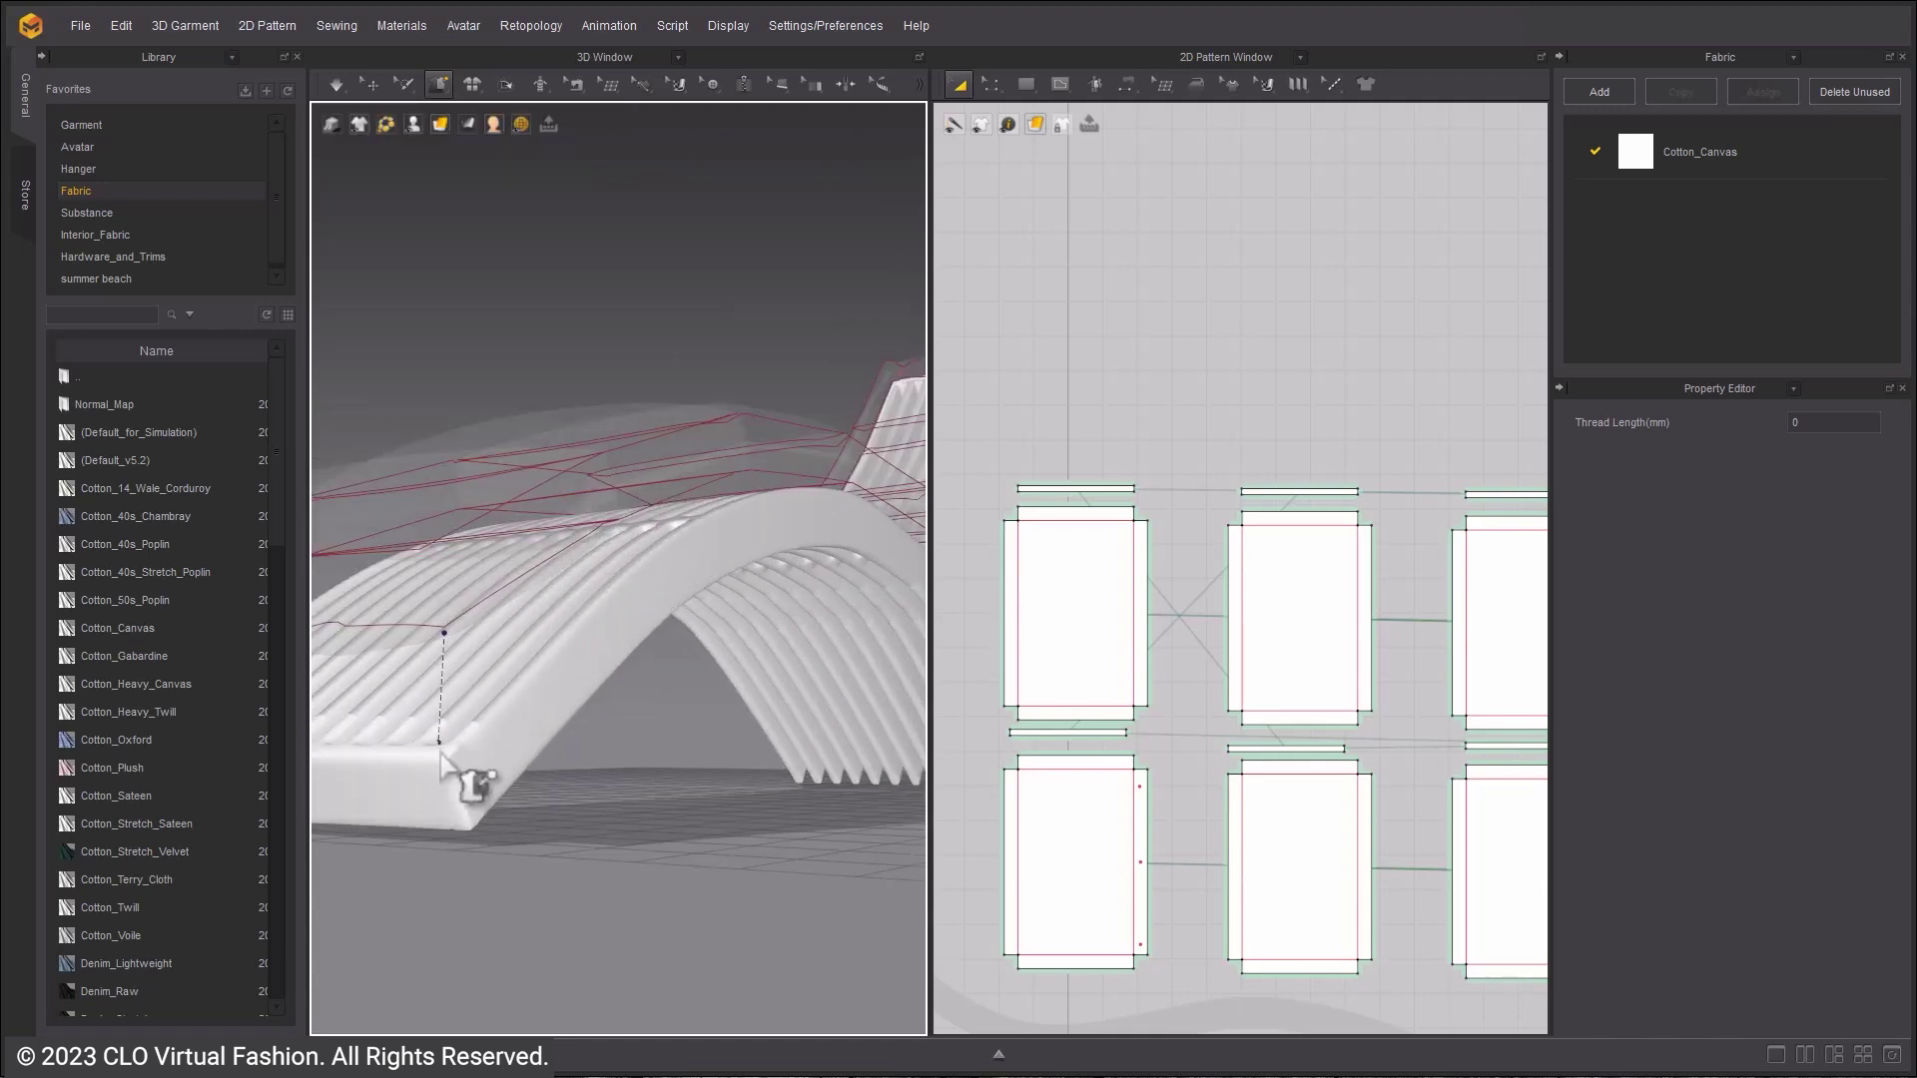
click(443, 755)
- Simulate the tacked cushion so that it is pulled down onto the chair's foot end
right_drag(421, 766, 505, 745)
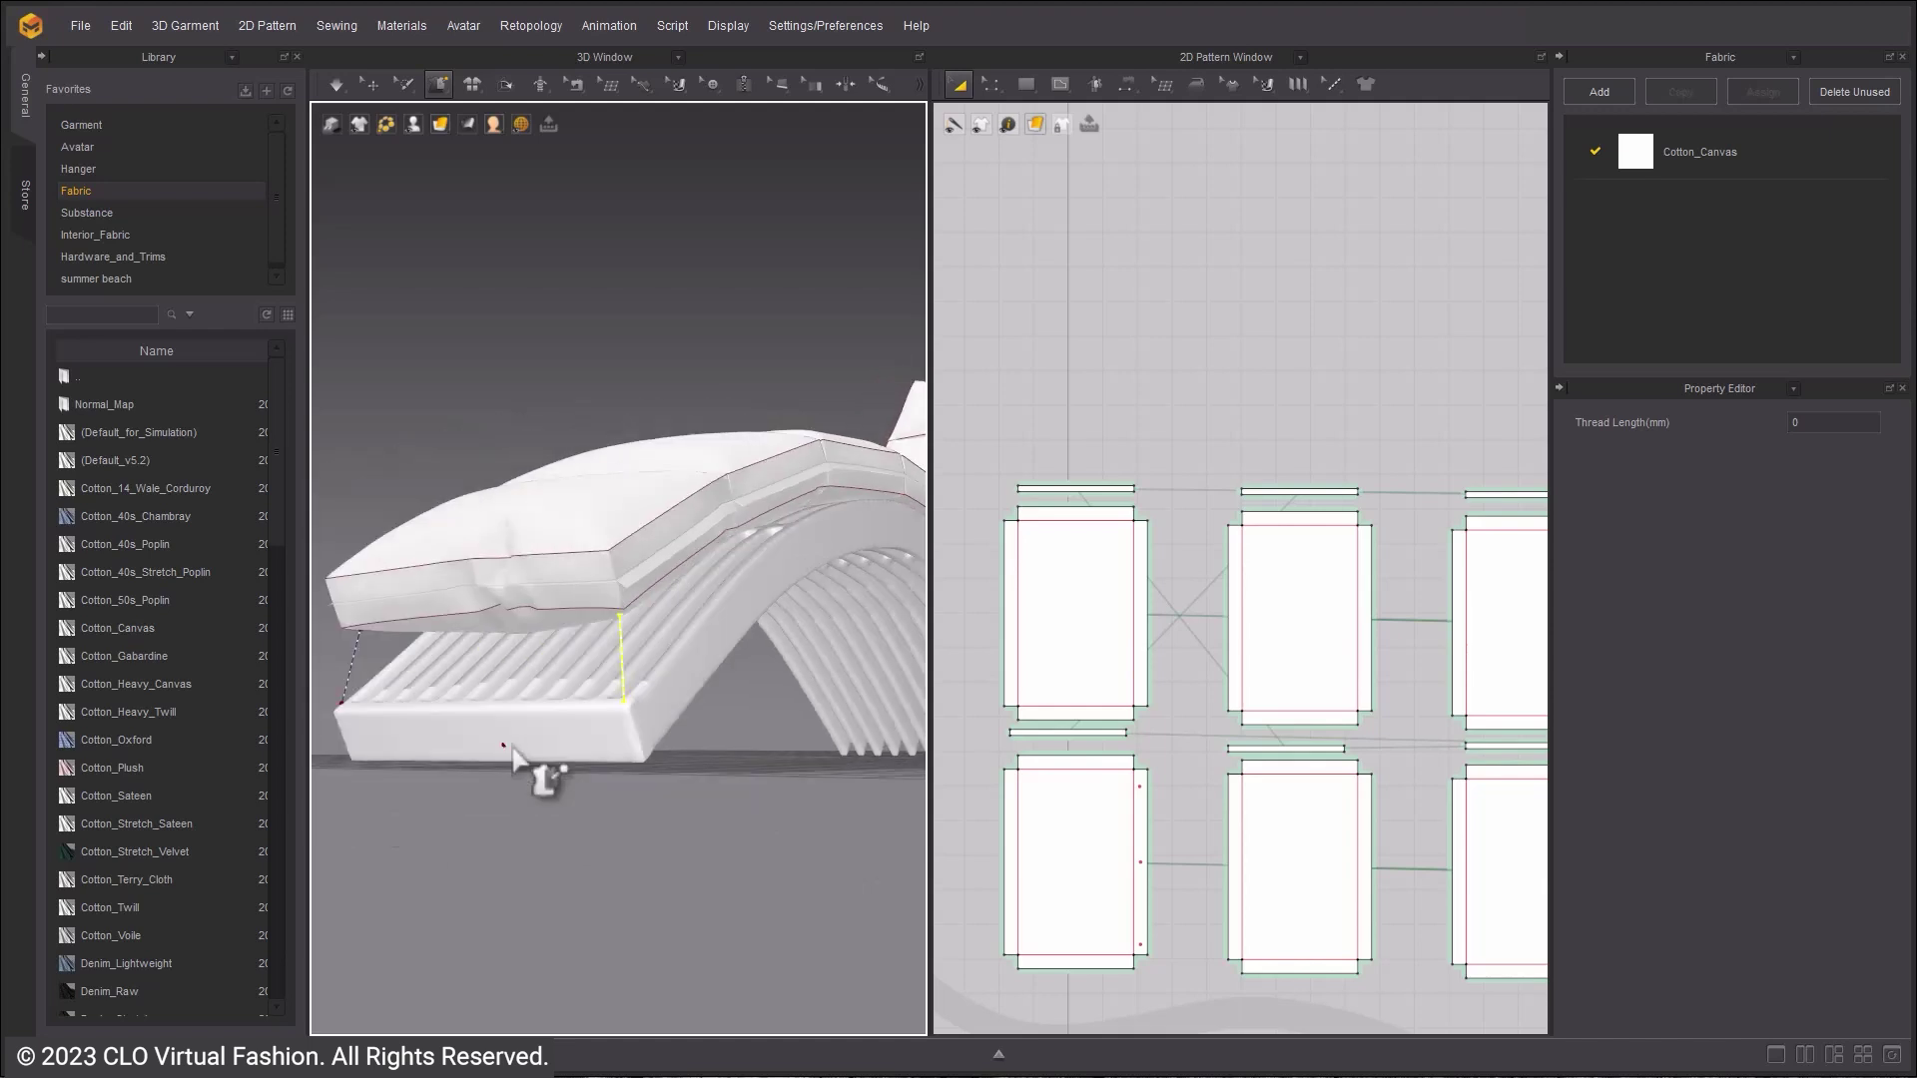
scroll(507, 742, down, 1)
key(space)
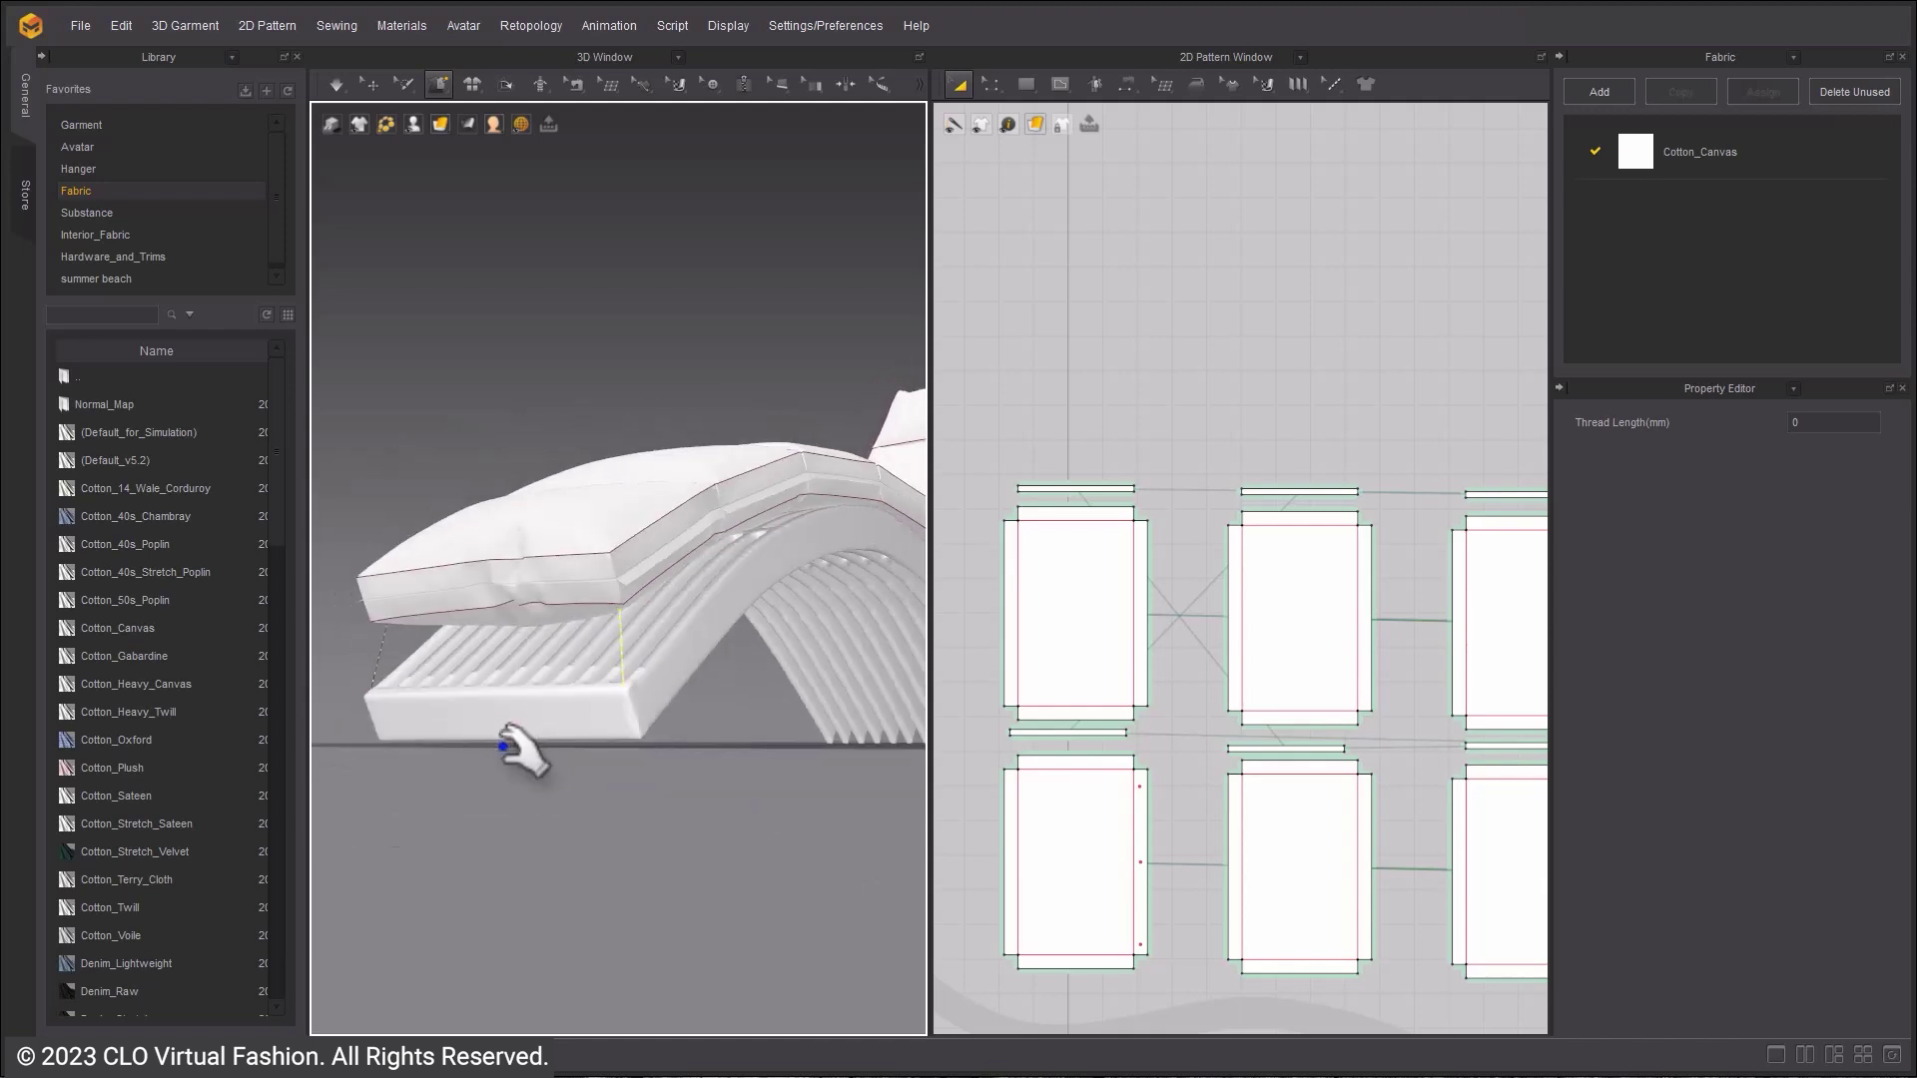
key(space)
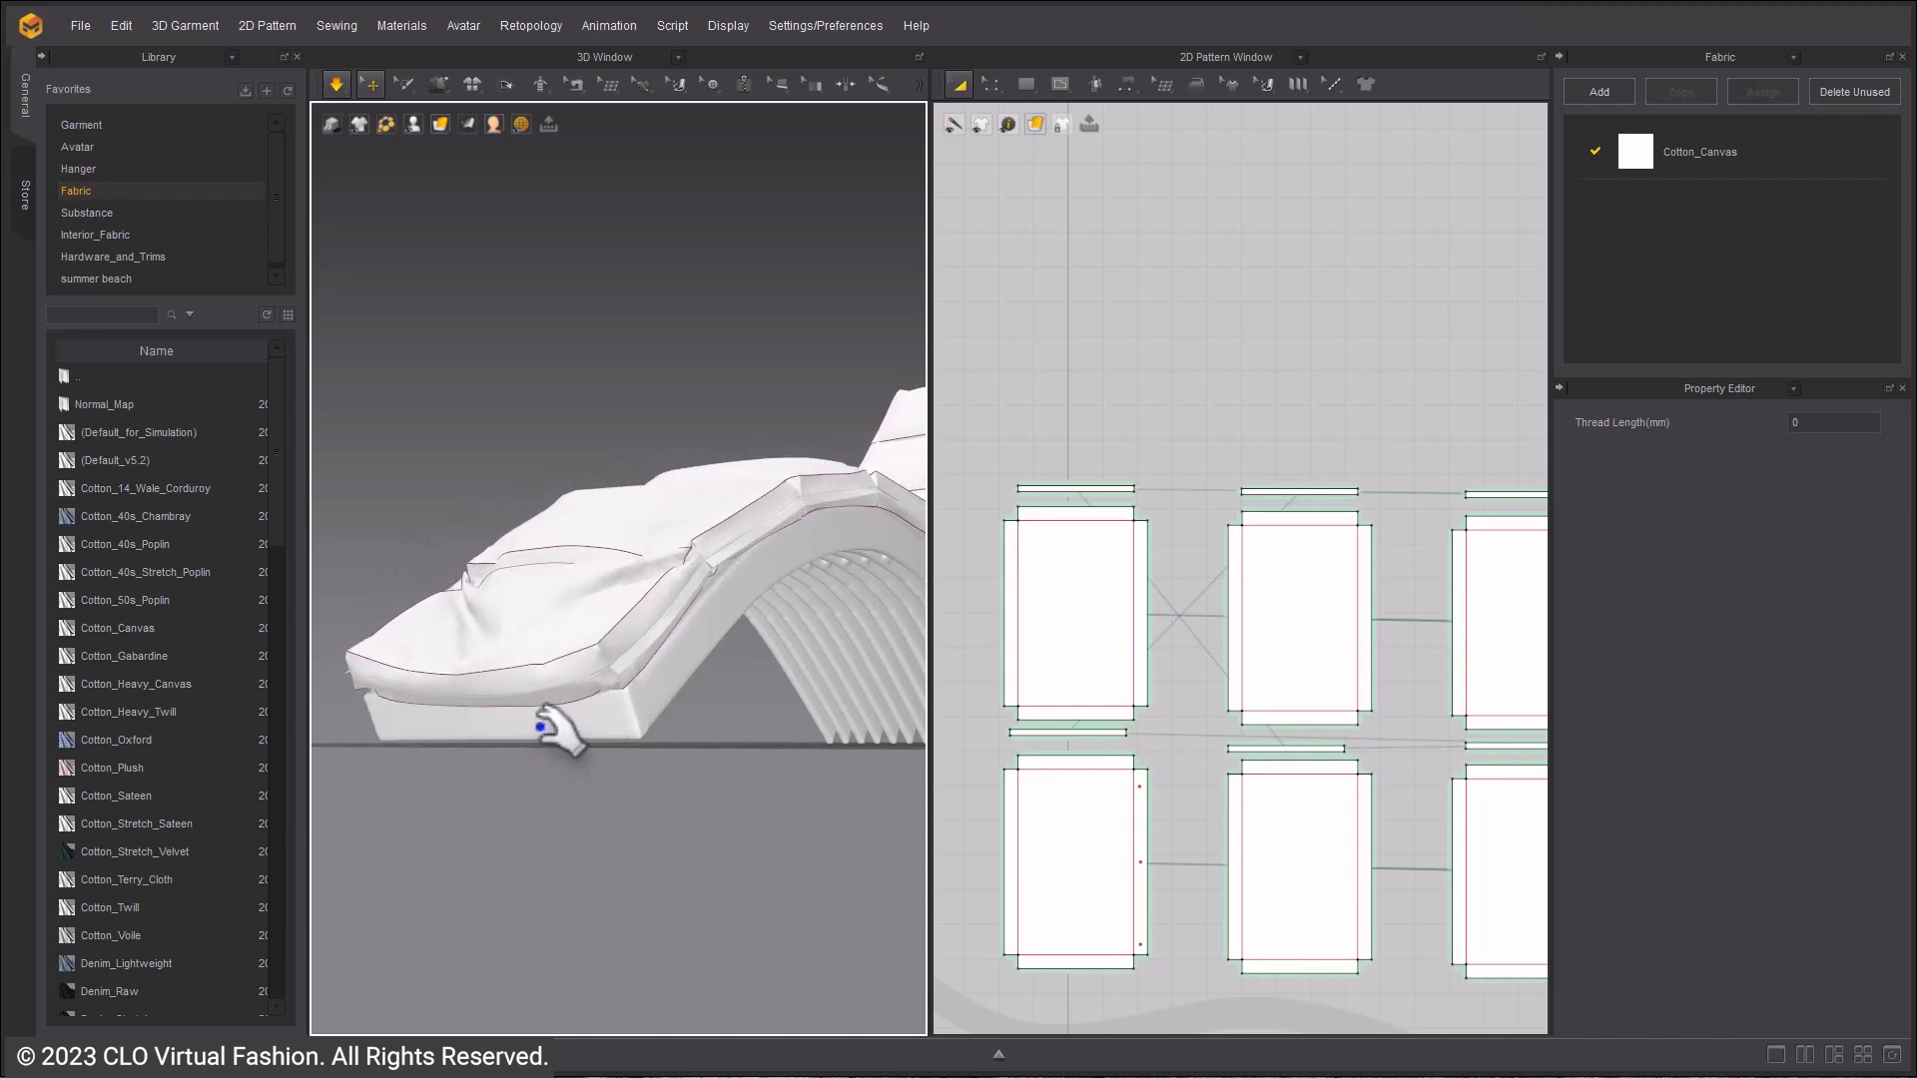
right_drag(544, 733, 837, 697)
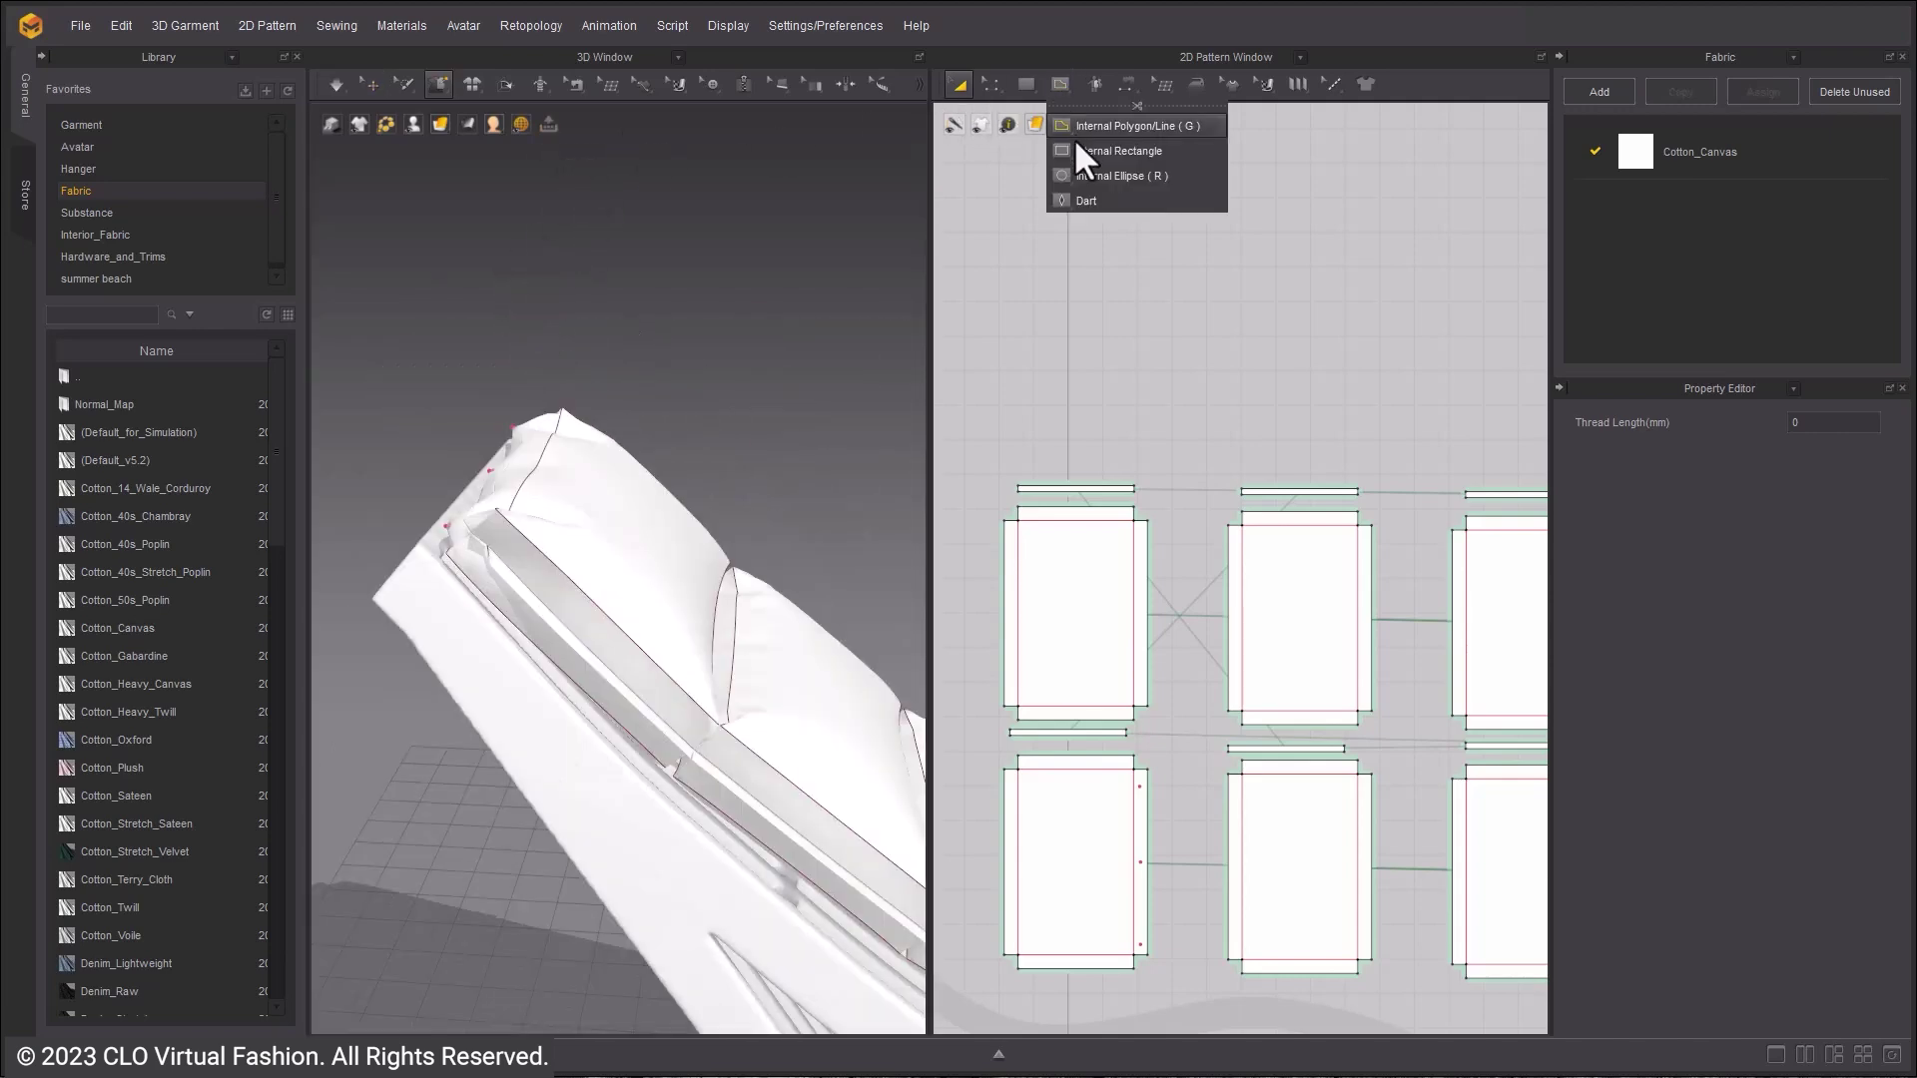
- Draw a long, narrow rectangular strip pattern beside the cushion panels for a strap
mouse_move(1028, 84)
click(1046, 151)
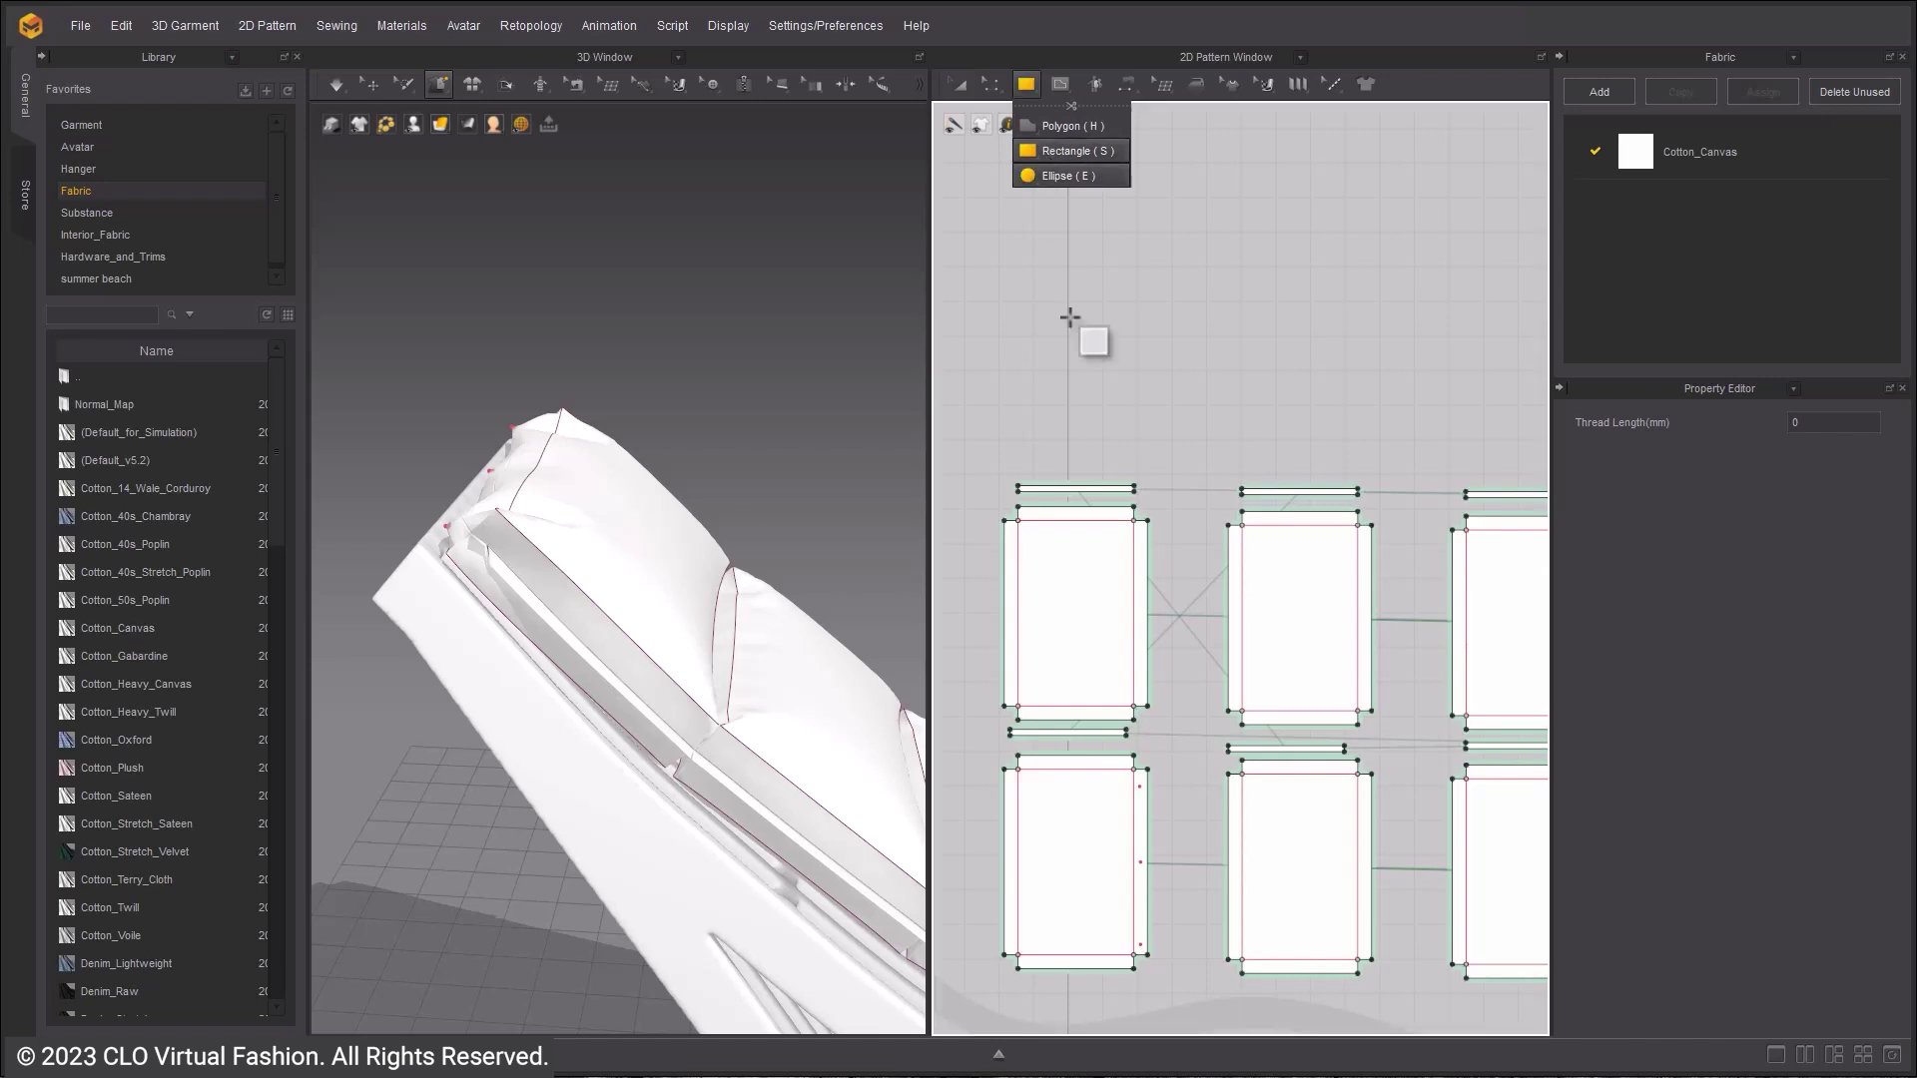
right_drag(722, 611, 923, 517)
middle_drag(955, 546, 1030, 540)
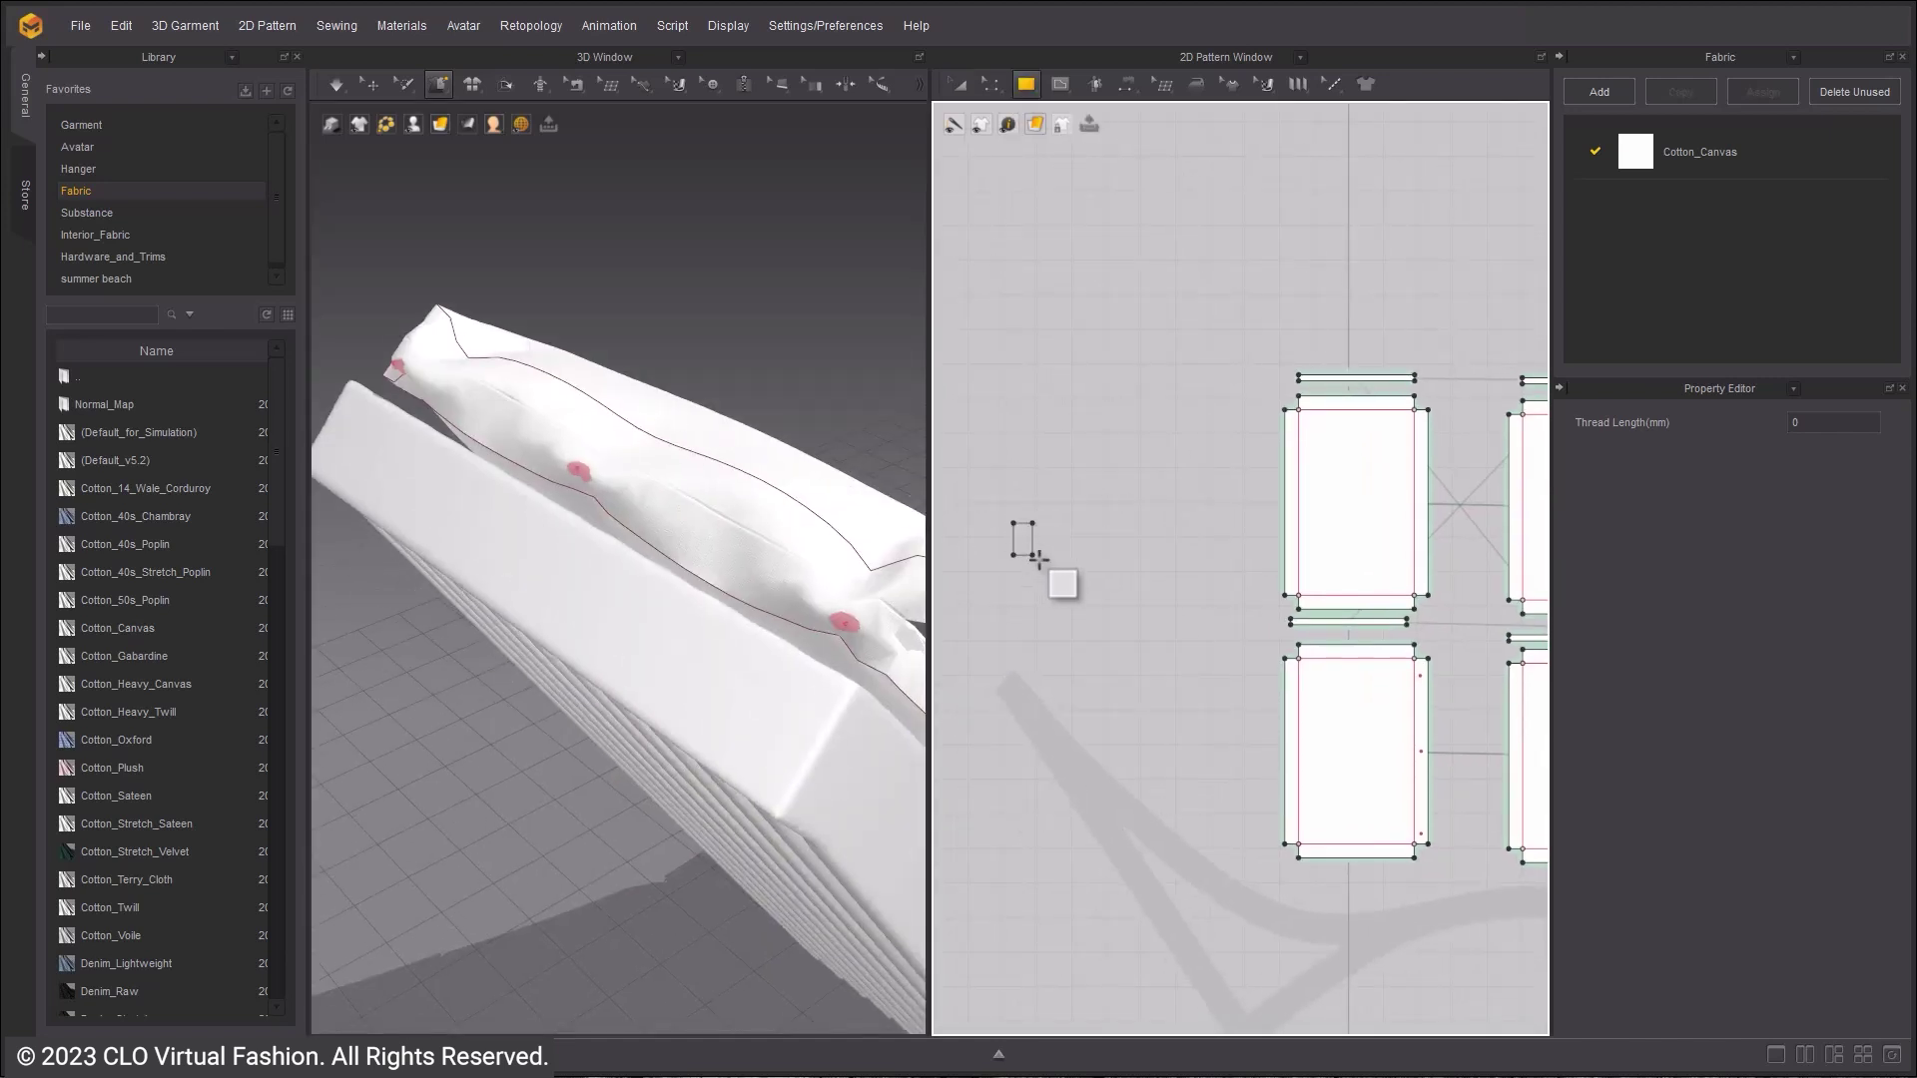
drag(1039, 559, 1166, 538)
- Select all patterns and hide them in the 3D view
click(370, 84)
click(476, 190)
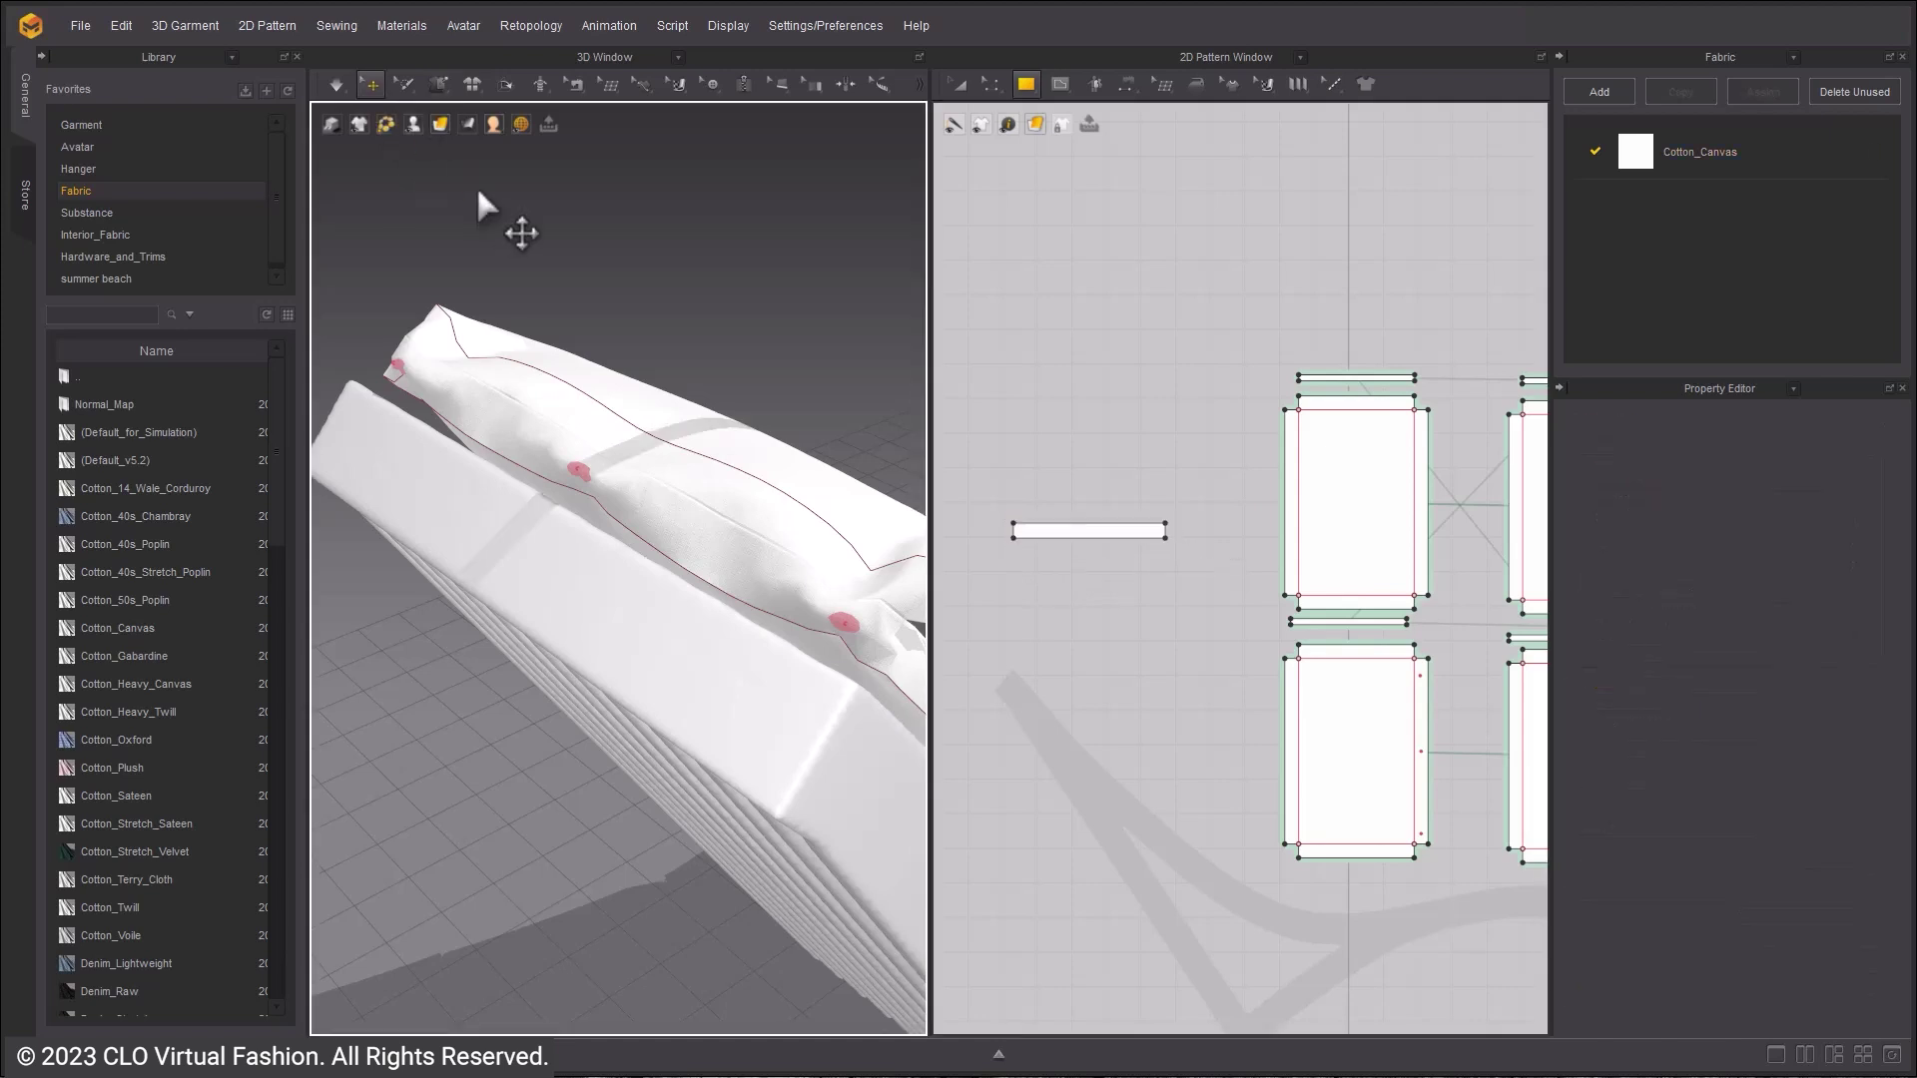
key(ctrl+a)
key(shift+q)
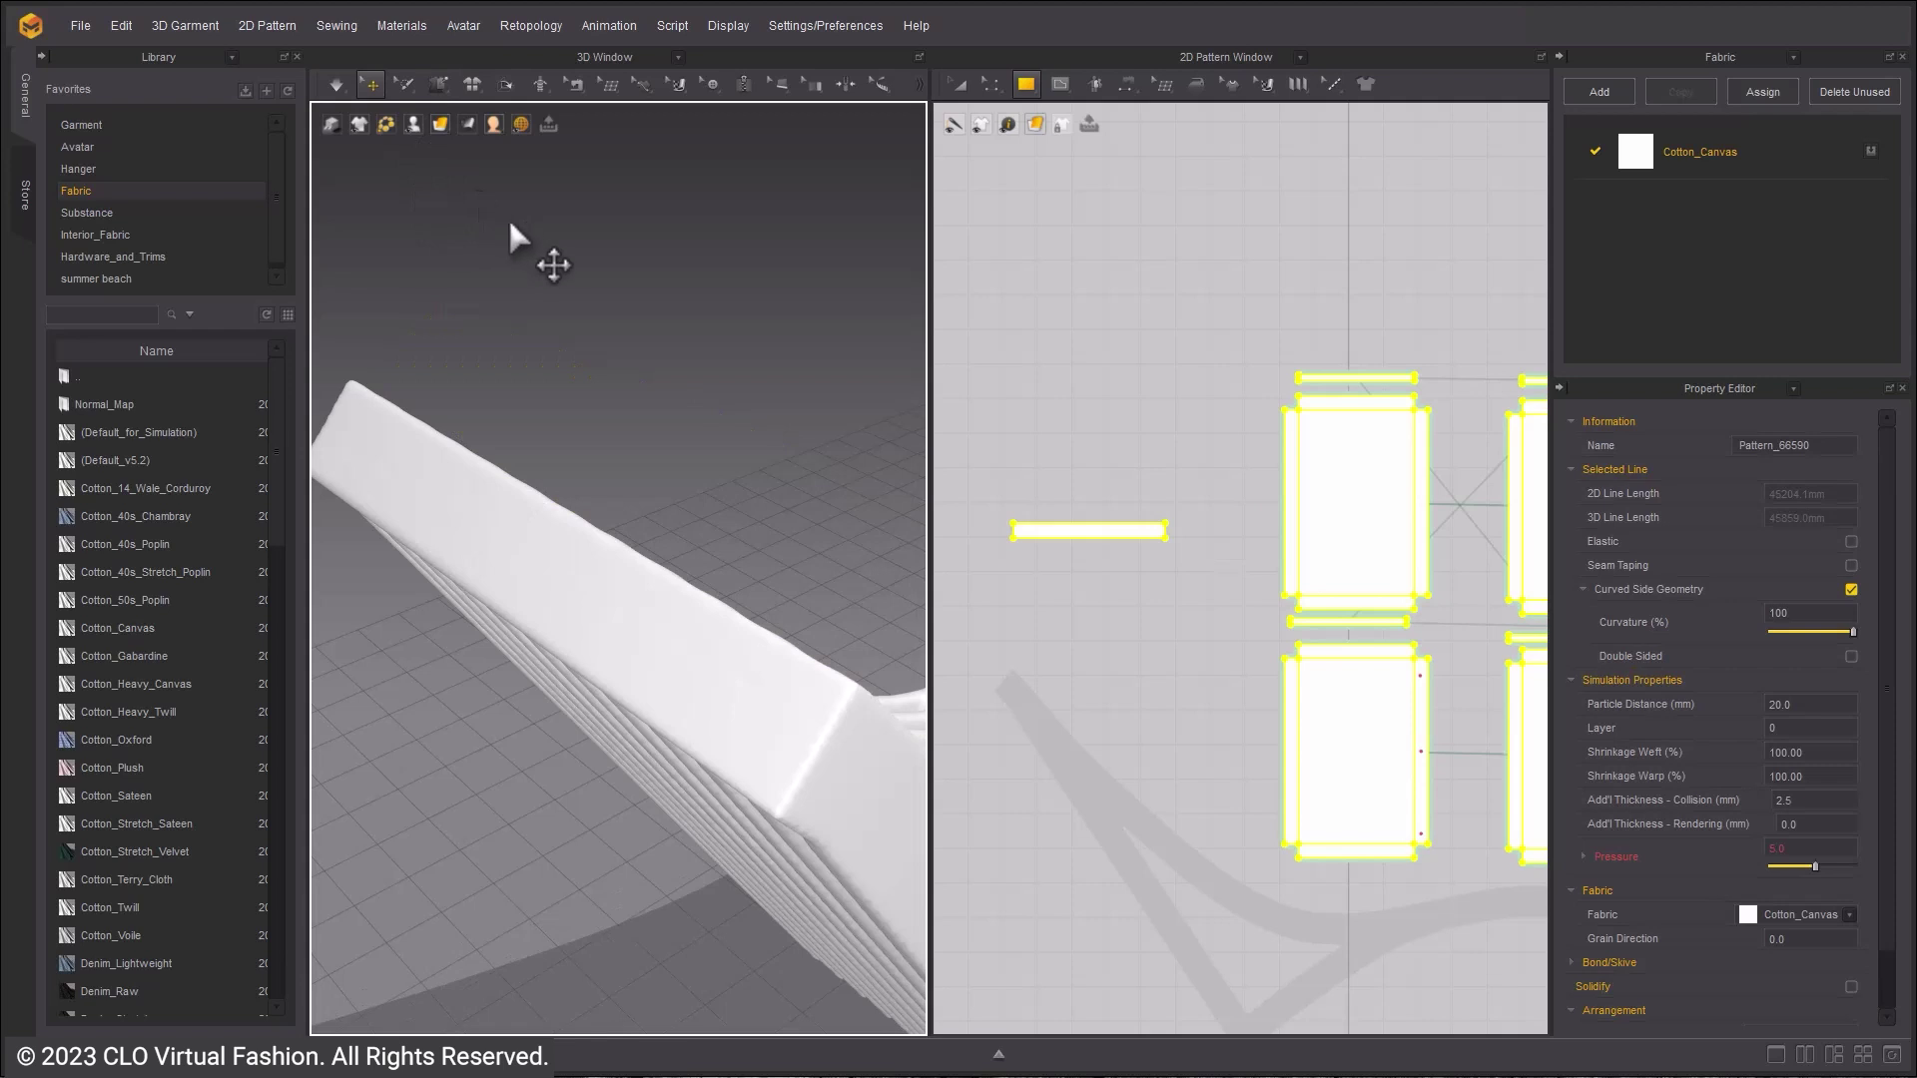
- Select all of the head-end cushion's panels and toggle their 3D visibility
click(1251, 365)
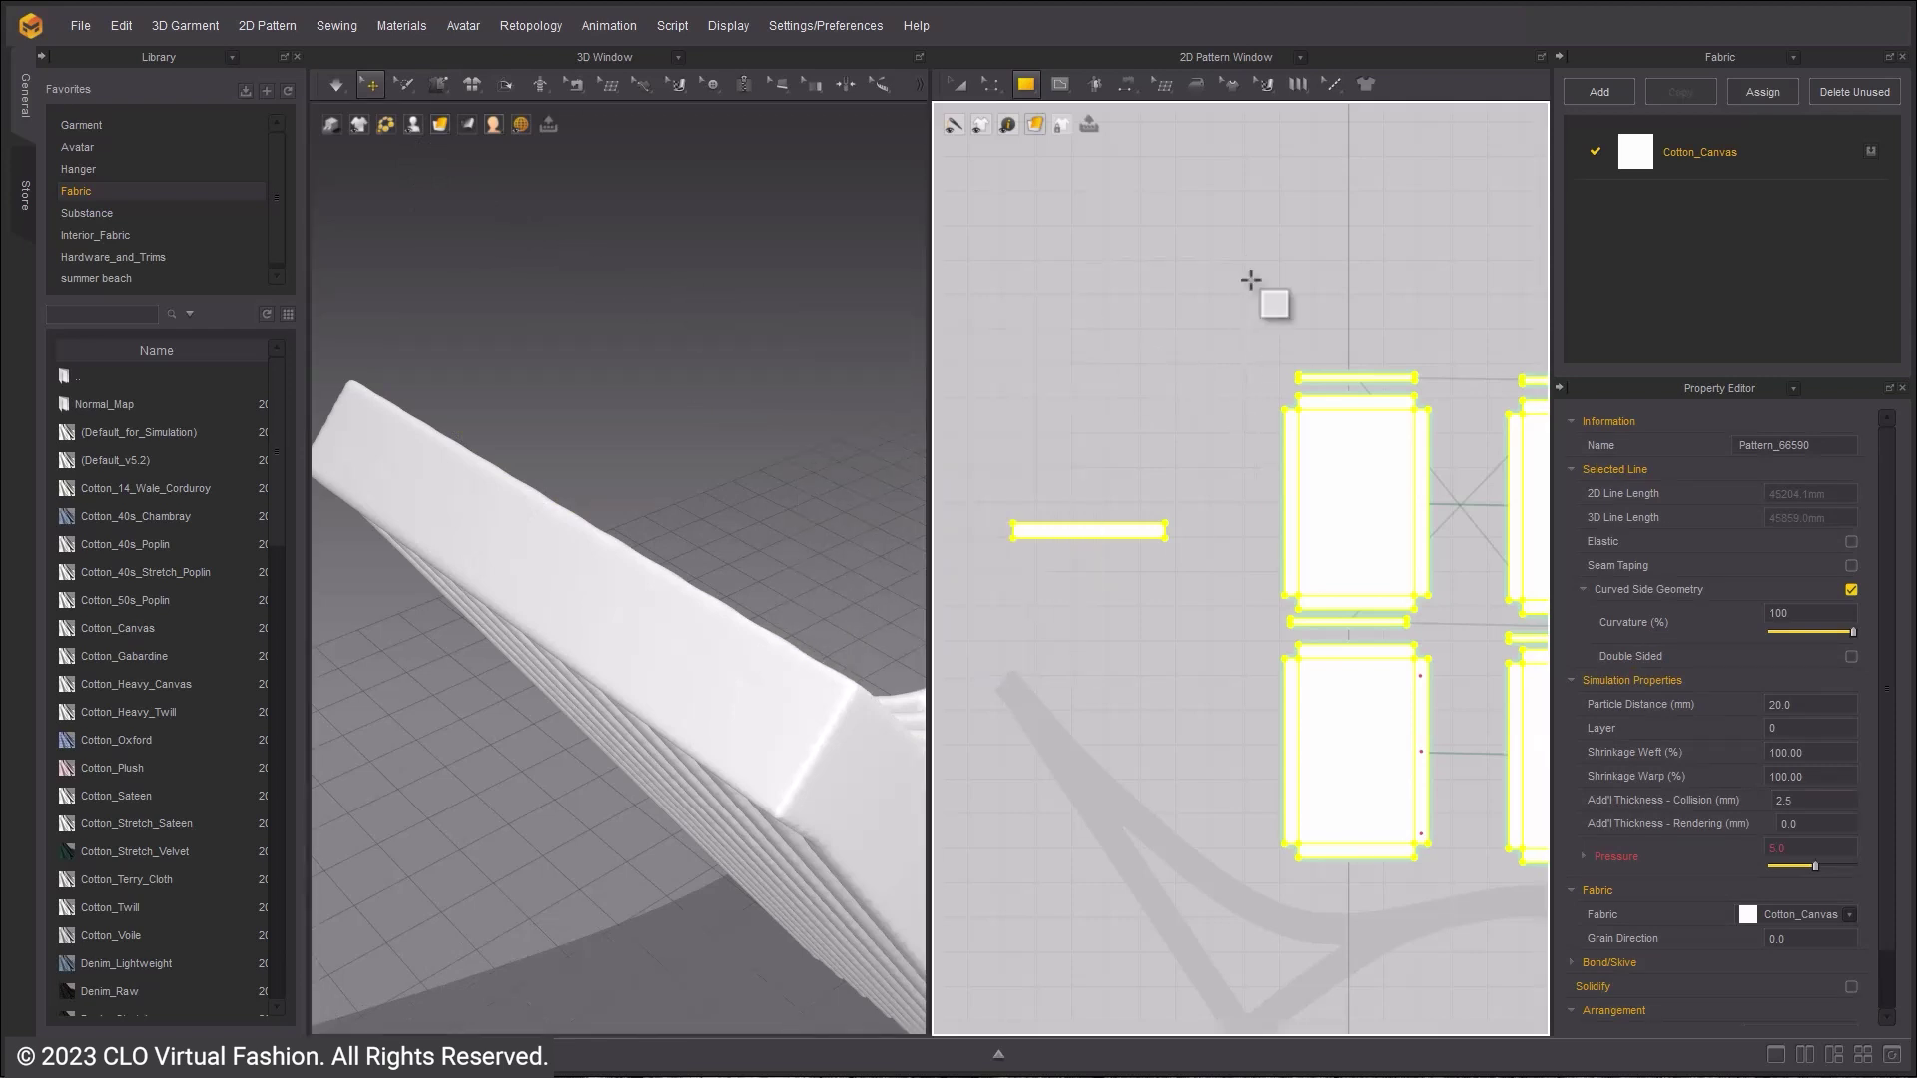
click(957, 86)
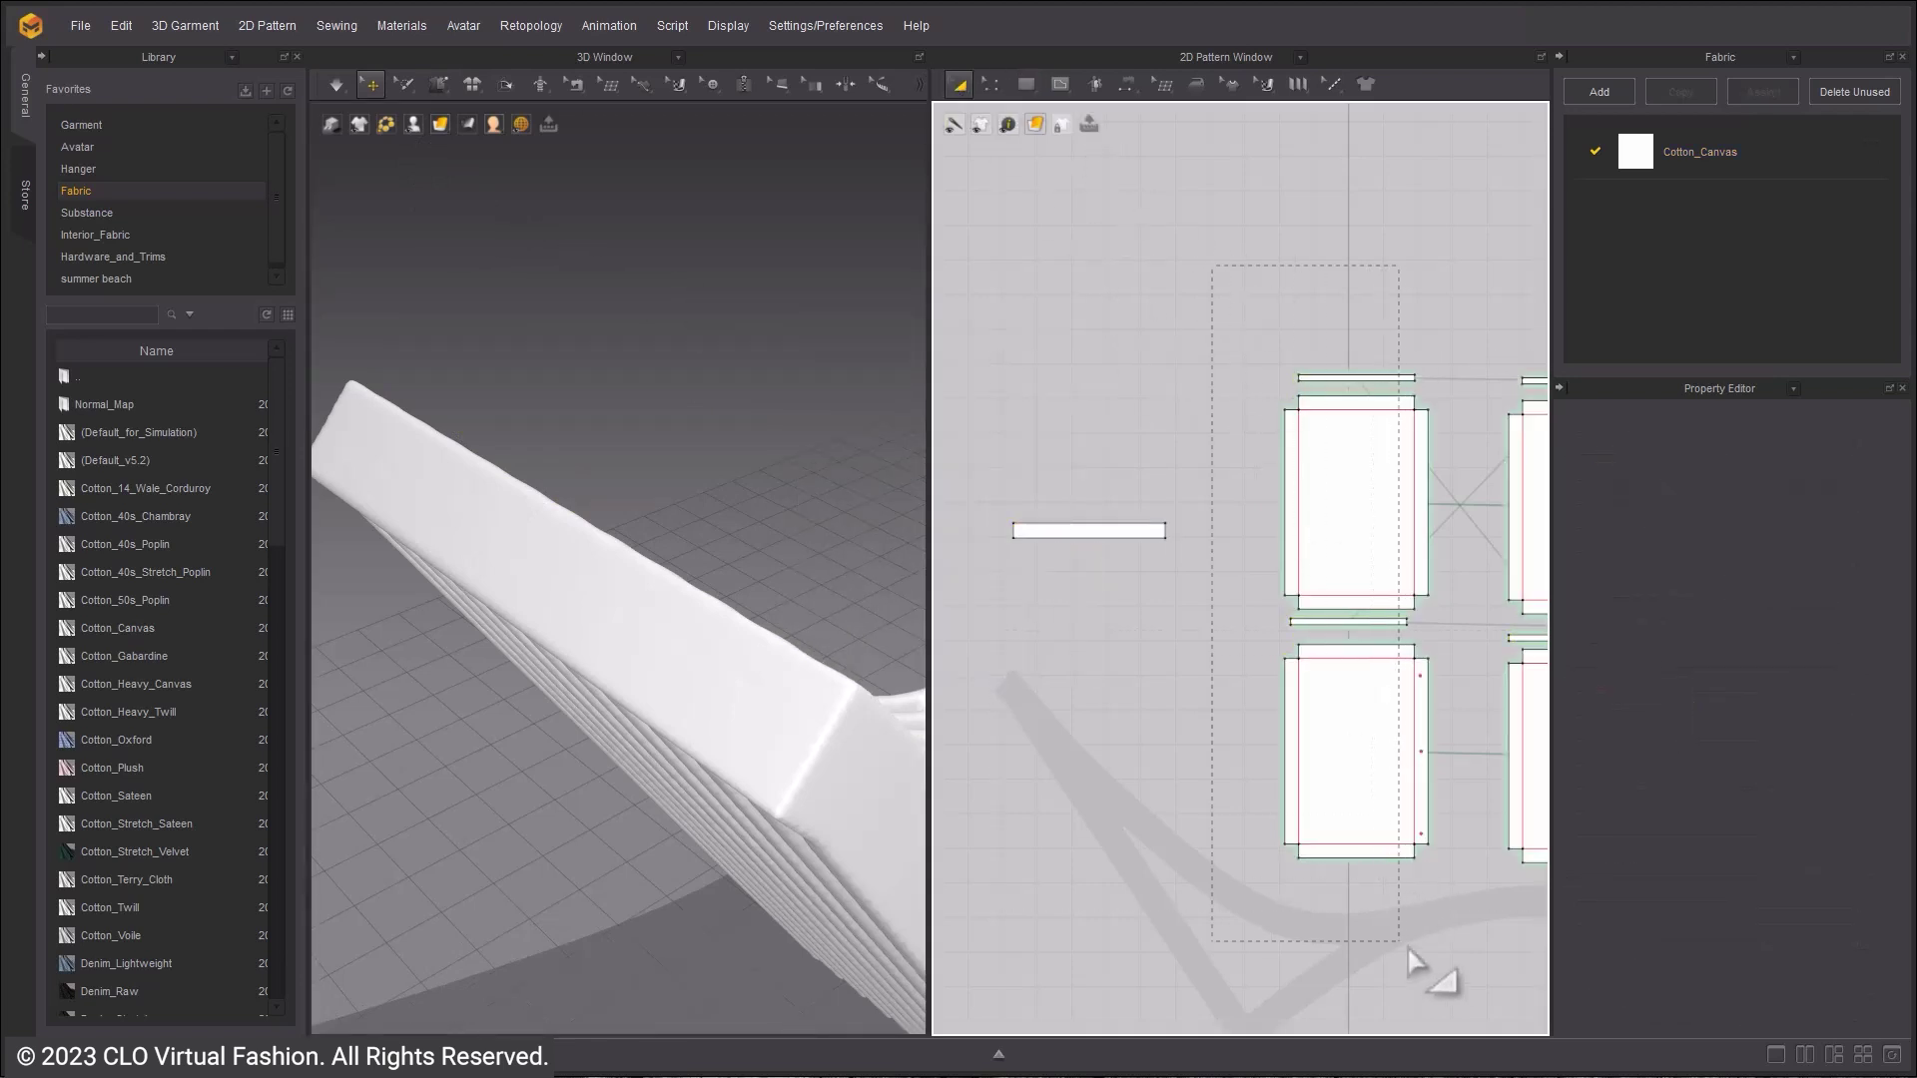
drag(1450, 939, 1451, 939)
key(shift+q)
right_drag(886, 566, 703, 613)
scroll(671, 741, down, 3)
key(shift+q)
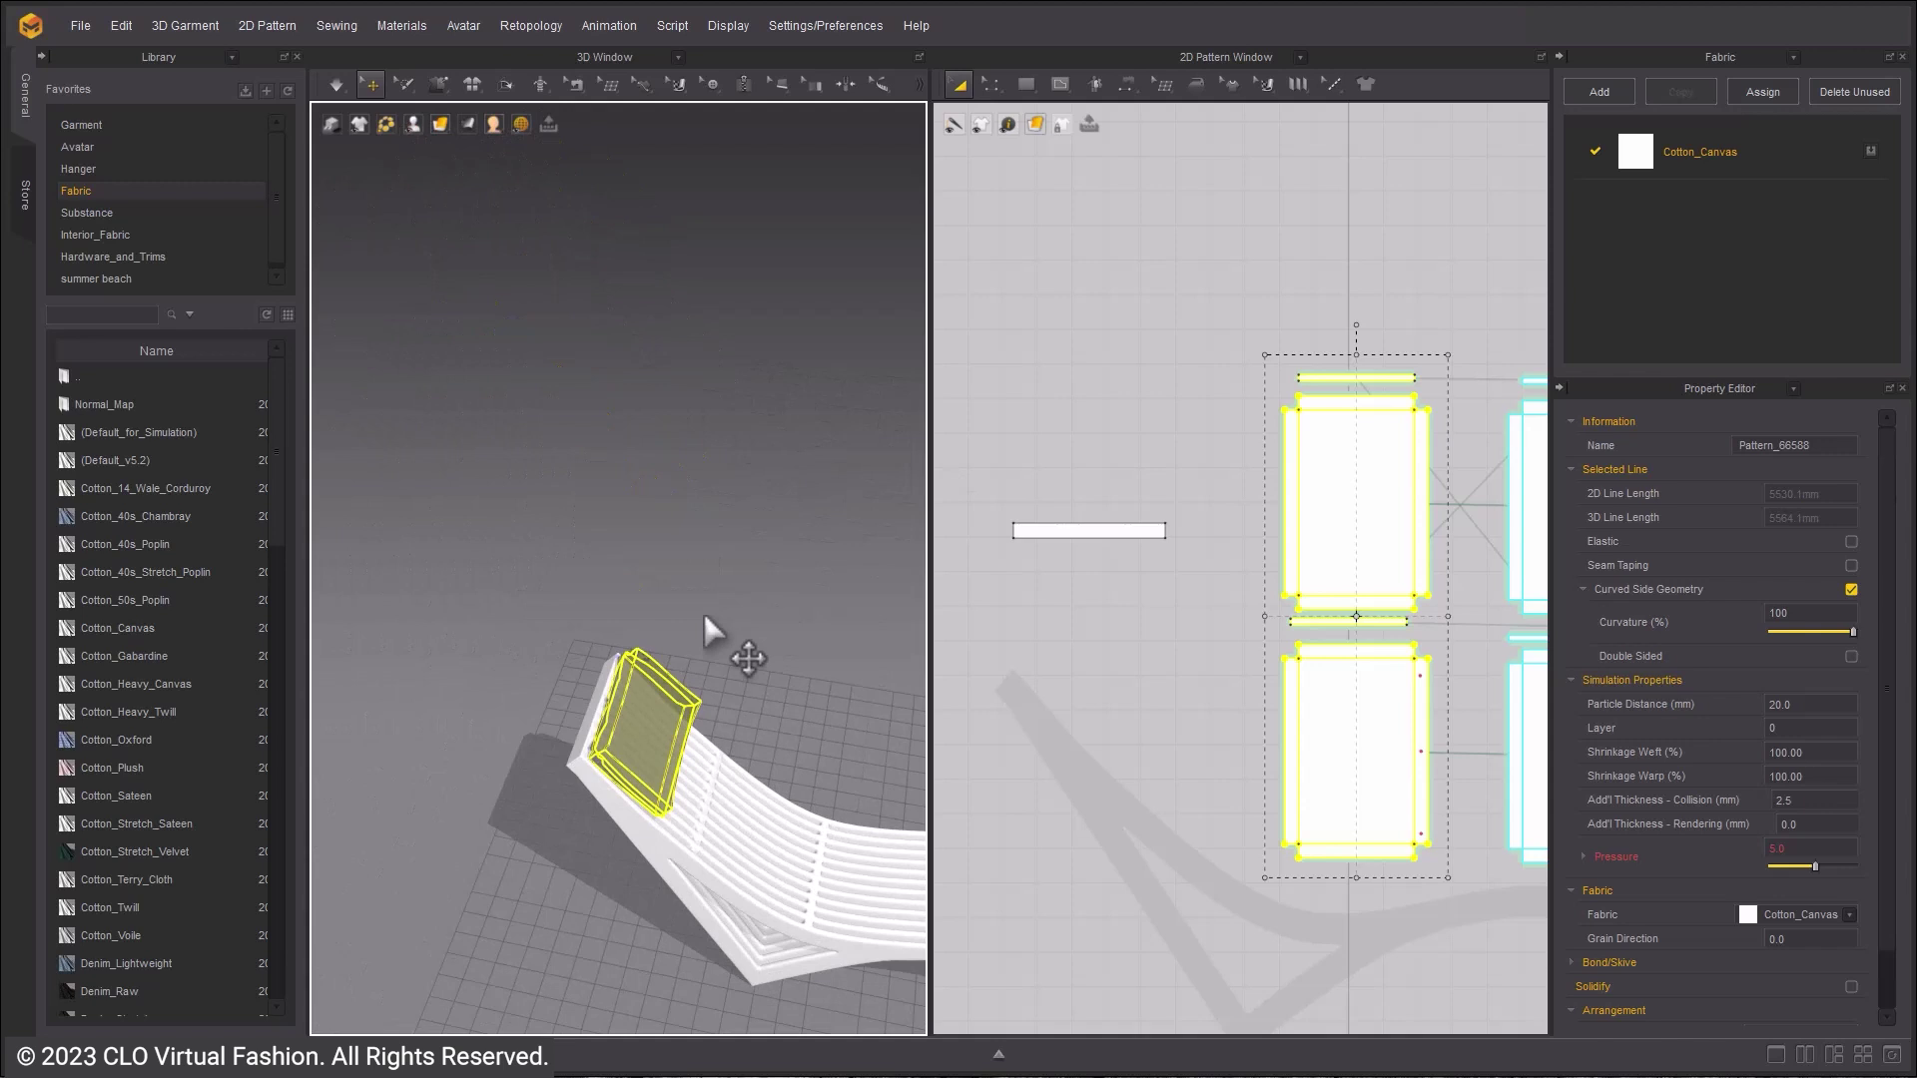
- Select the new strip pattern, focus on it and move it over the chair's head end
click(1156, 528)
key(f)
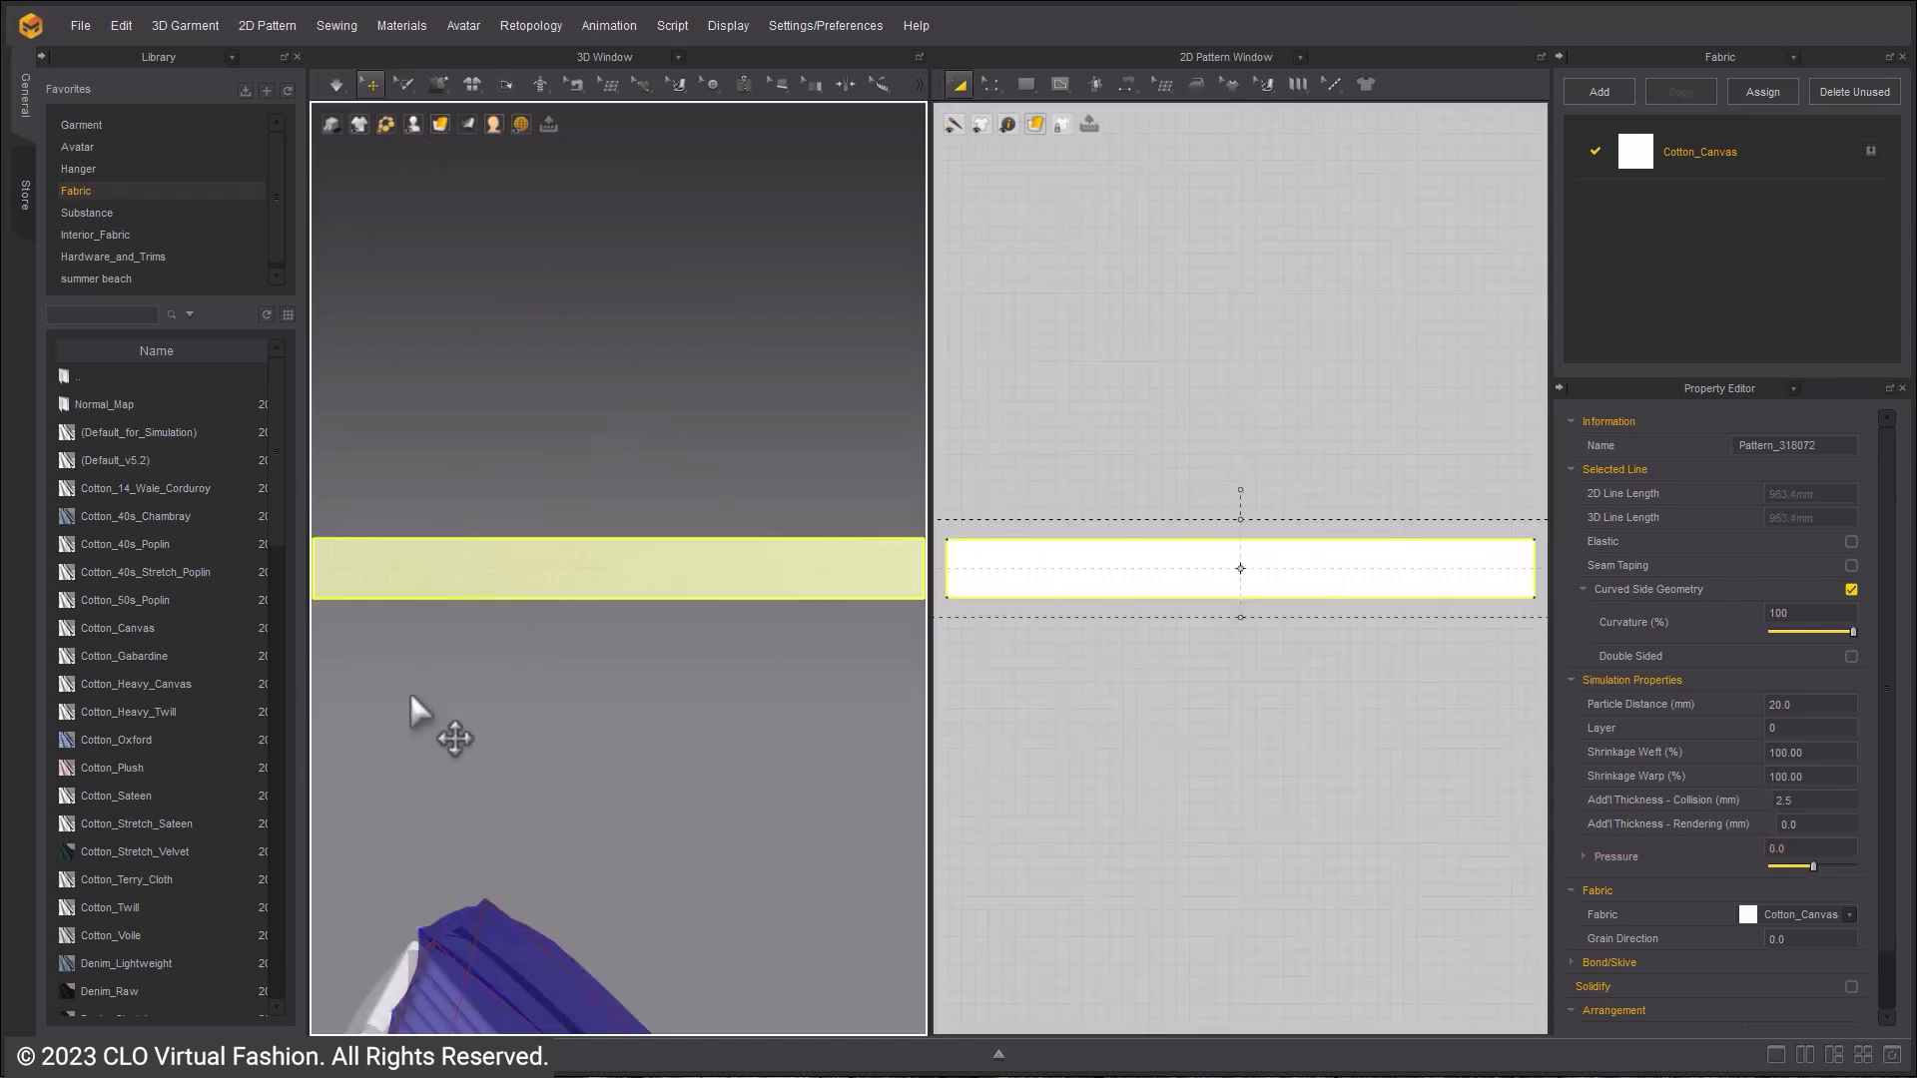
scroll(412, 691, down, 3)
right_drag(535, 619, 774, 504)
drag(682, 402, 643, 712)
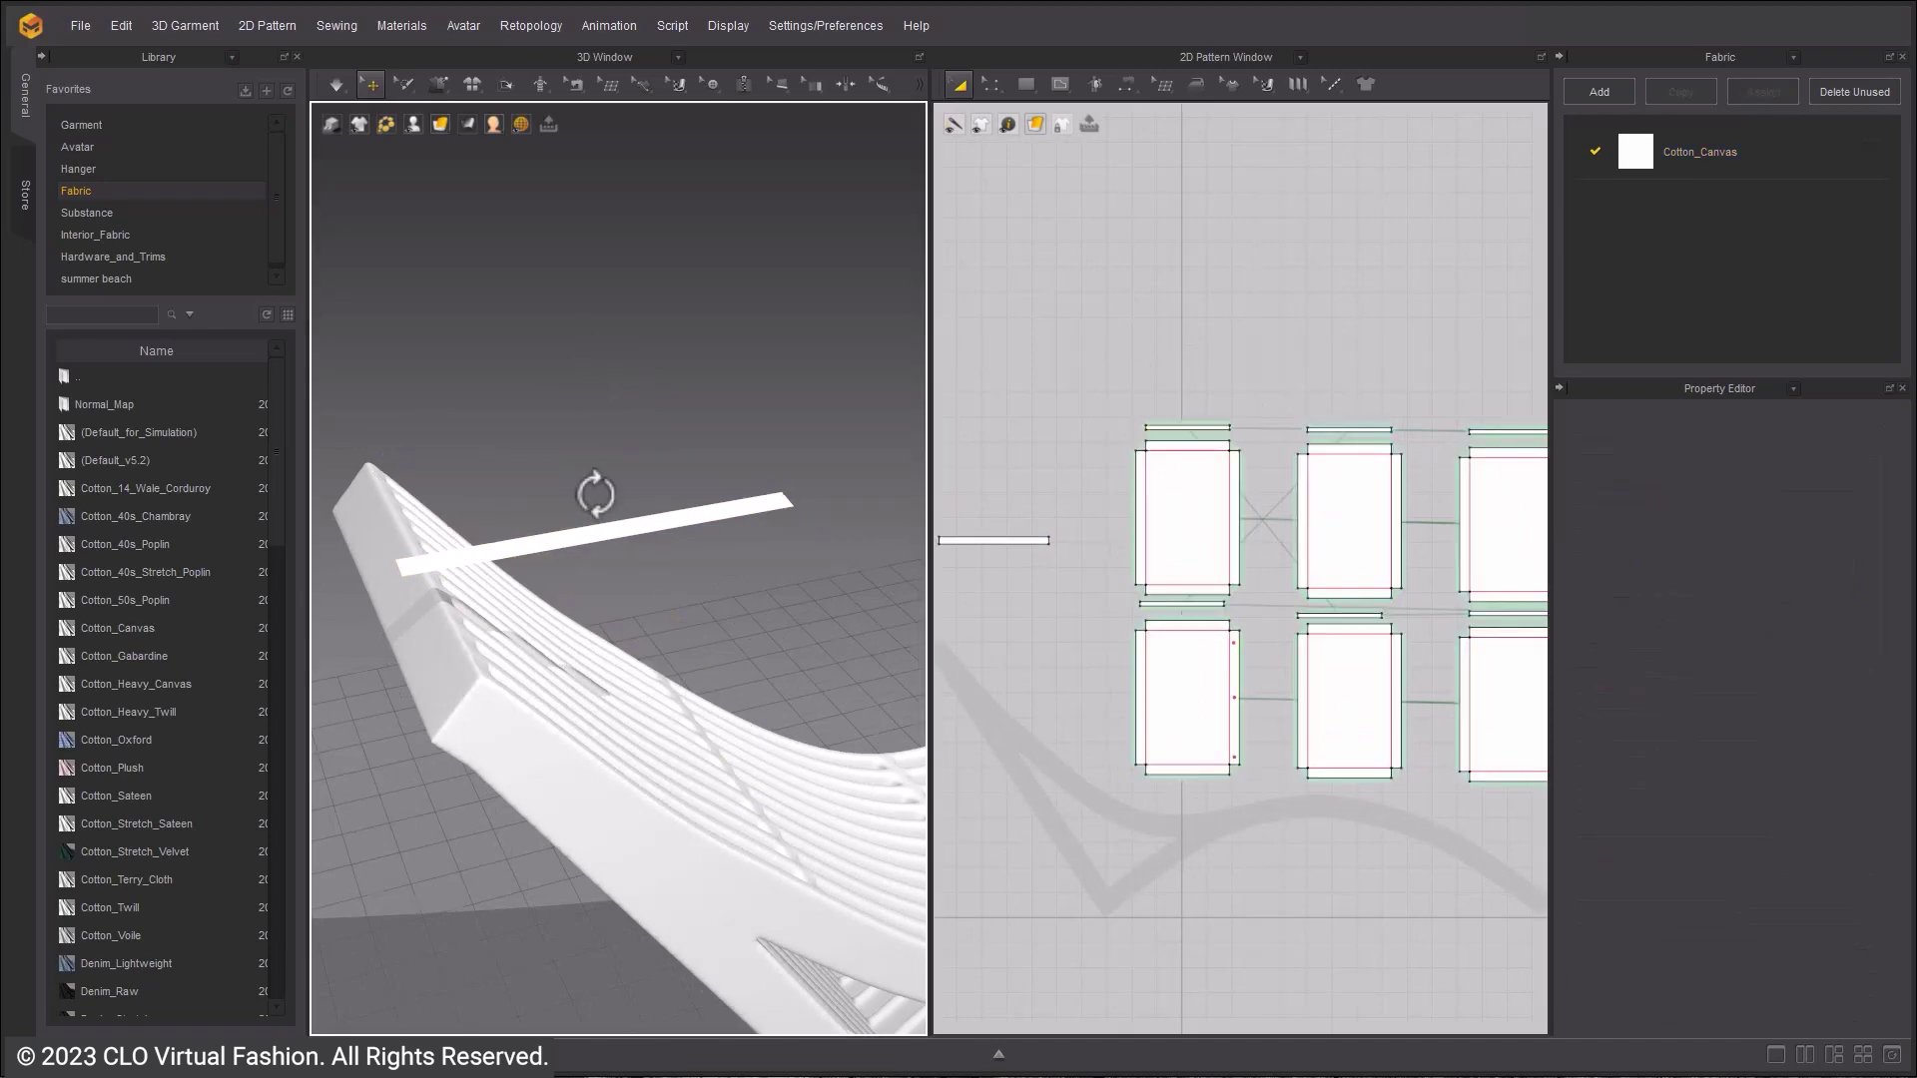
- Set the strip's particle distance to 5 mm and position it across the frame's outer corner
right_drag(596, 494, 519, 884)
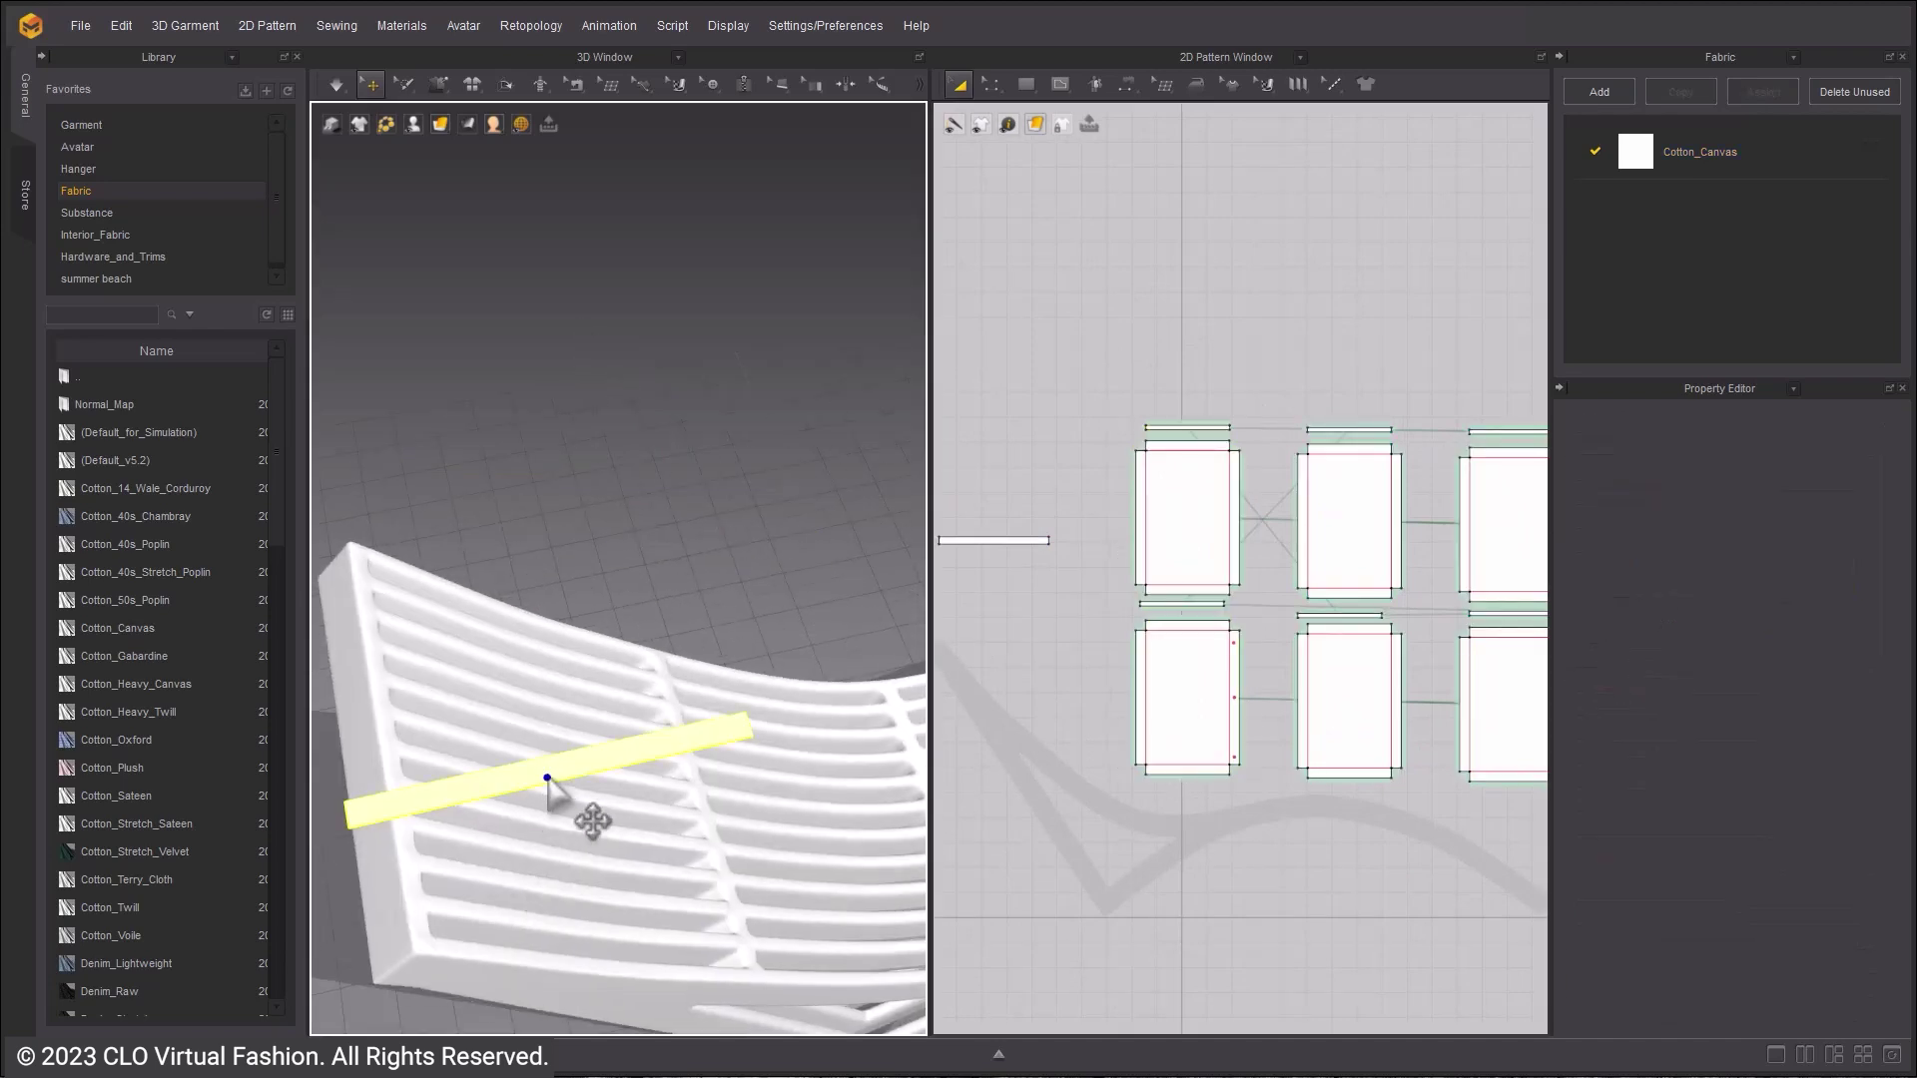
click(548, 776)
right_drag(548, 776, 706, 722)
middle_drag(798, 766, 617, 798)
right_drag(617, 799, 647, 850)
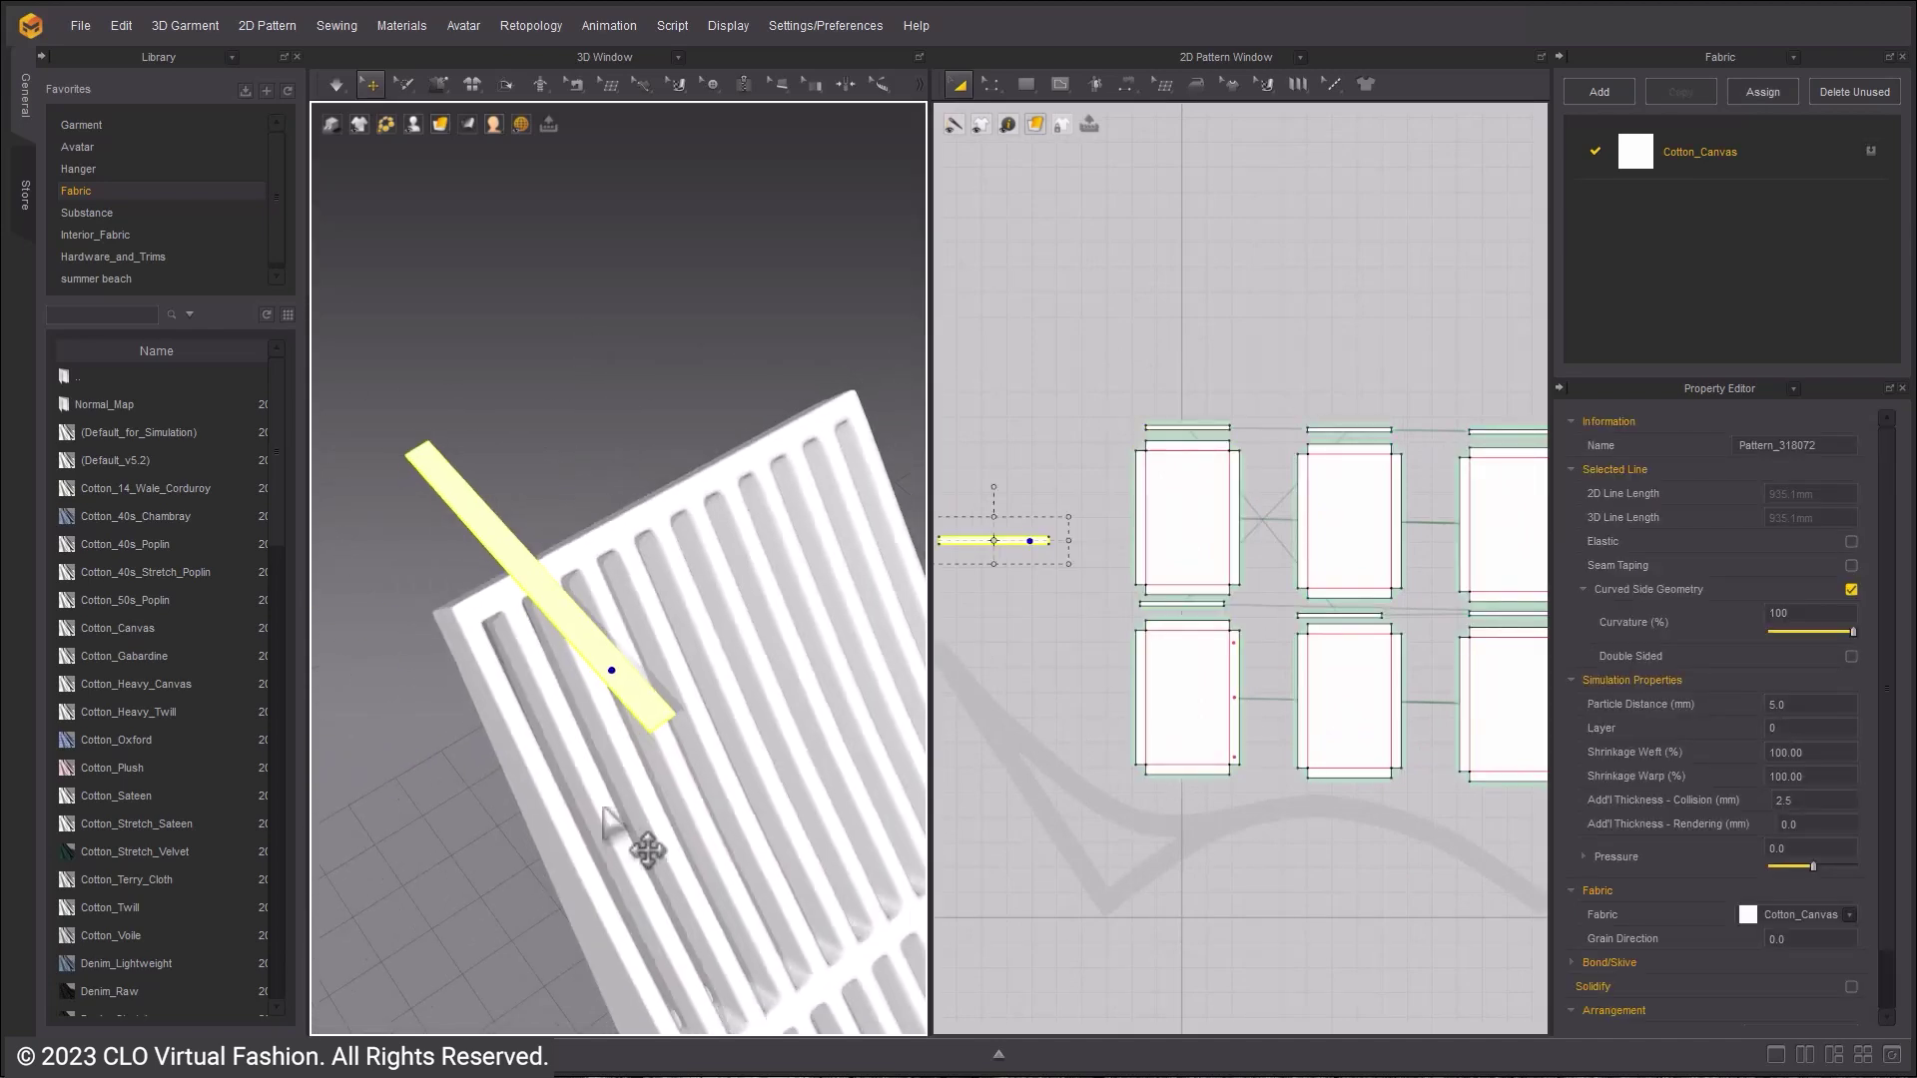
- Simulate the strip, drape it over the side rail at the head end and sew its short ends into a loop
click(627, 846)
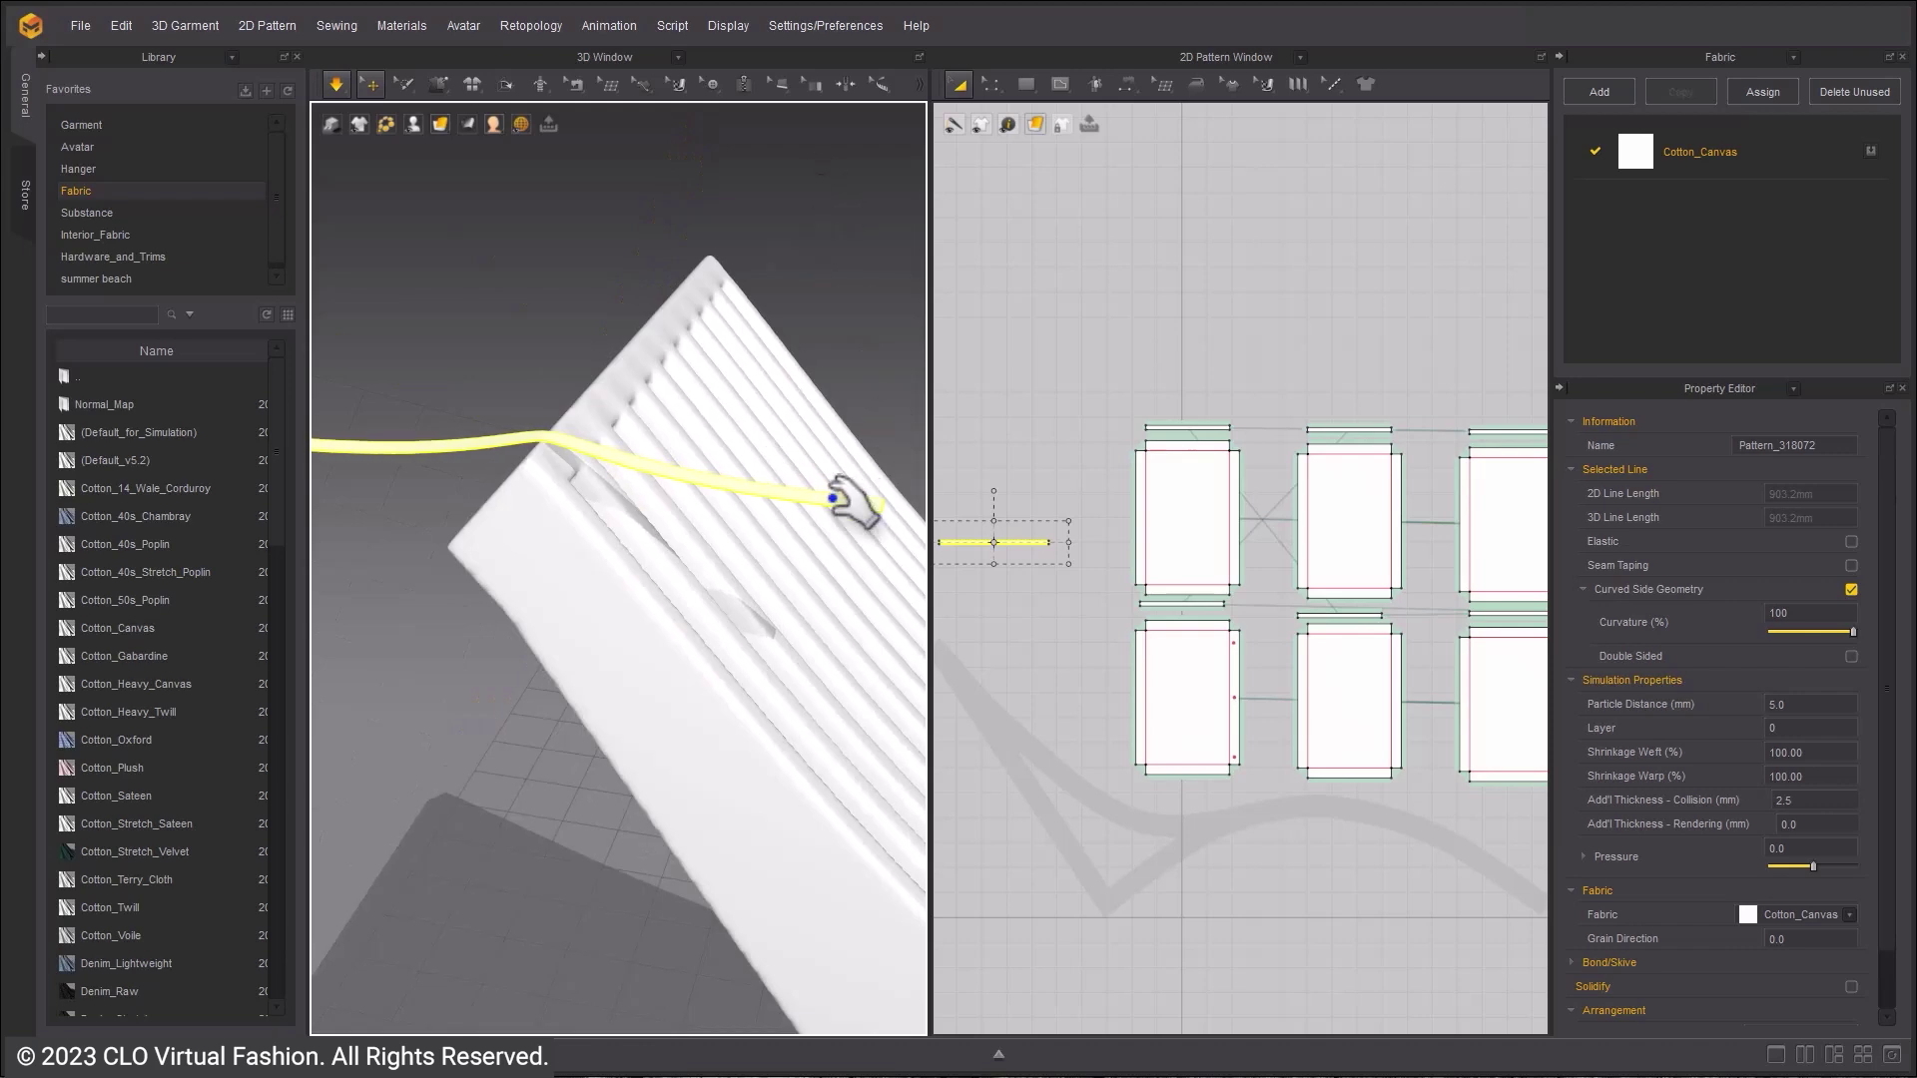
drag(838, 491, 816, 607)
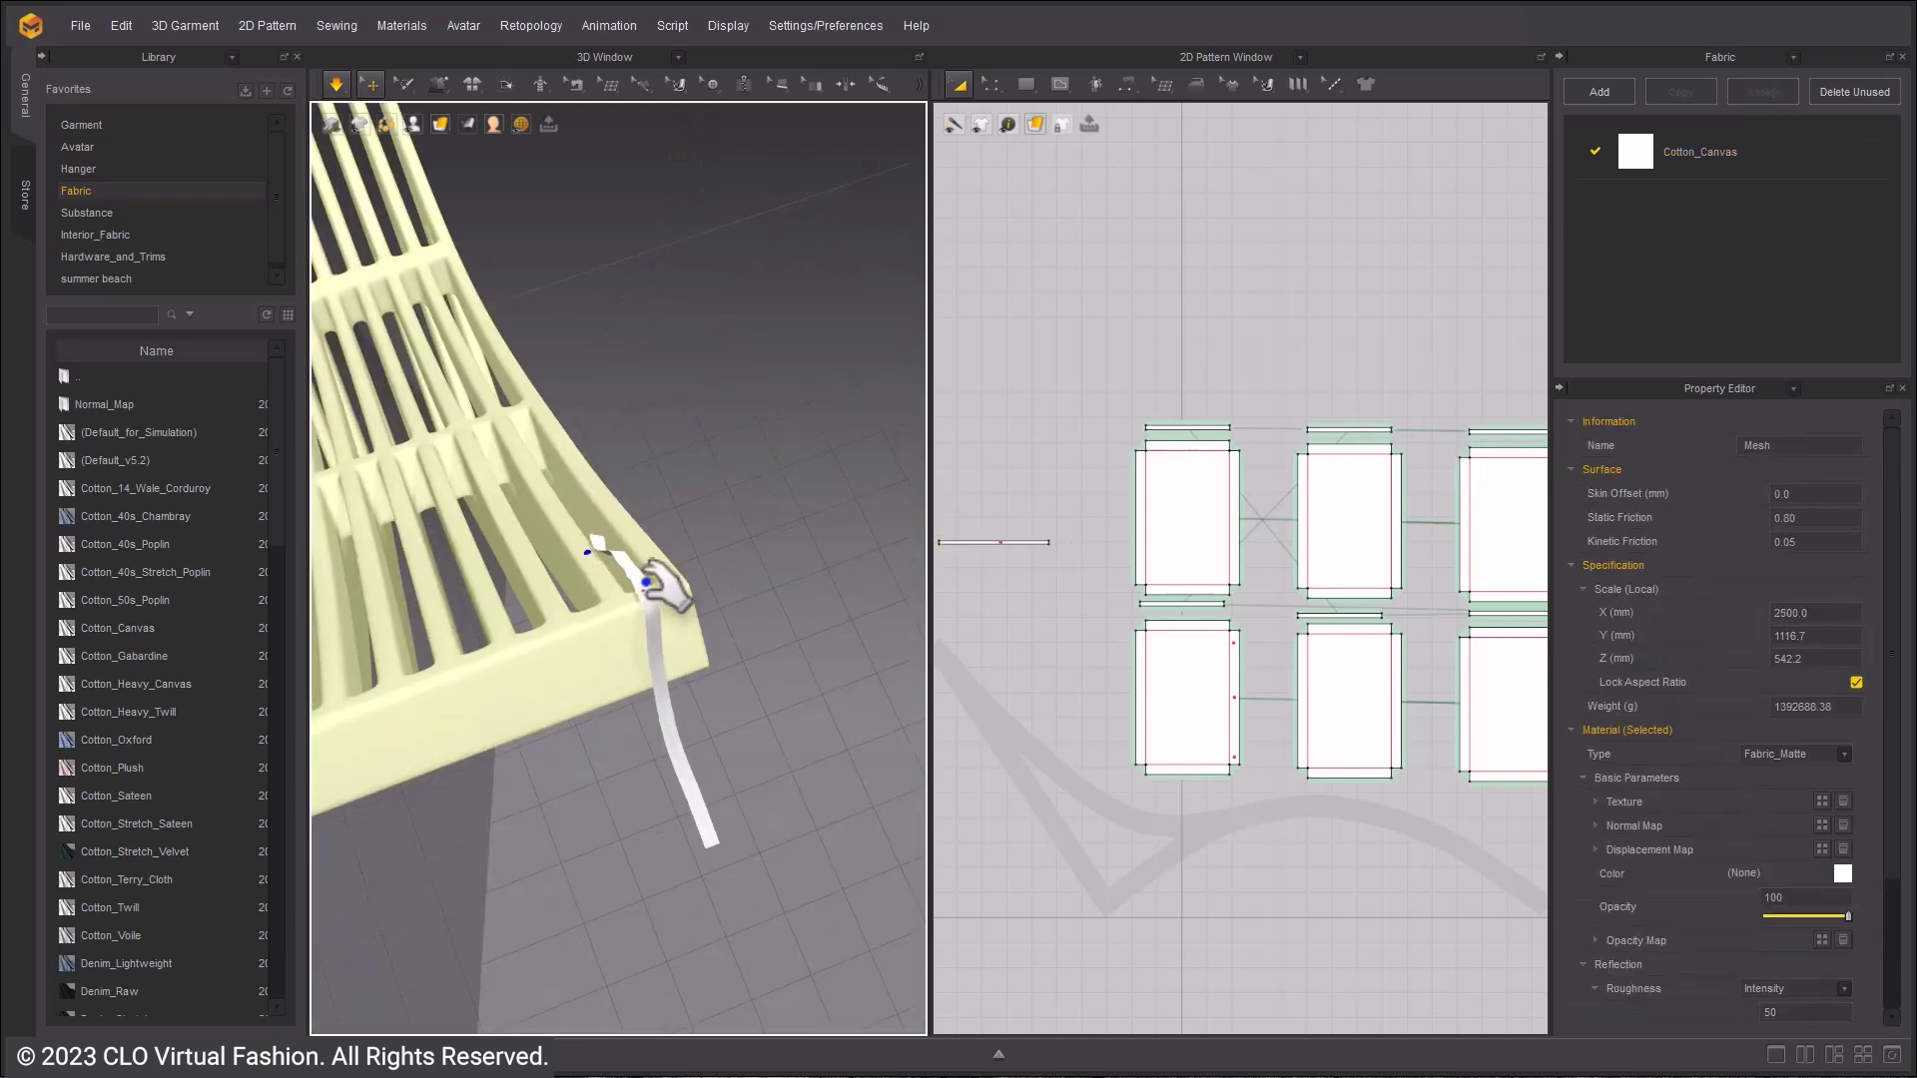
drag(613, 535, 549, 444)
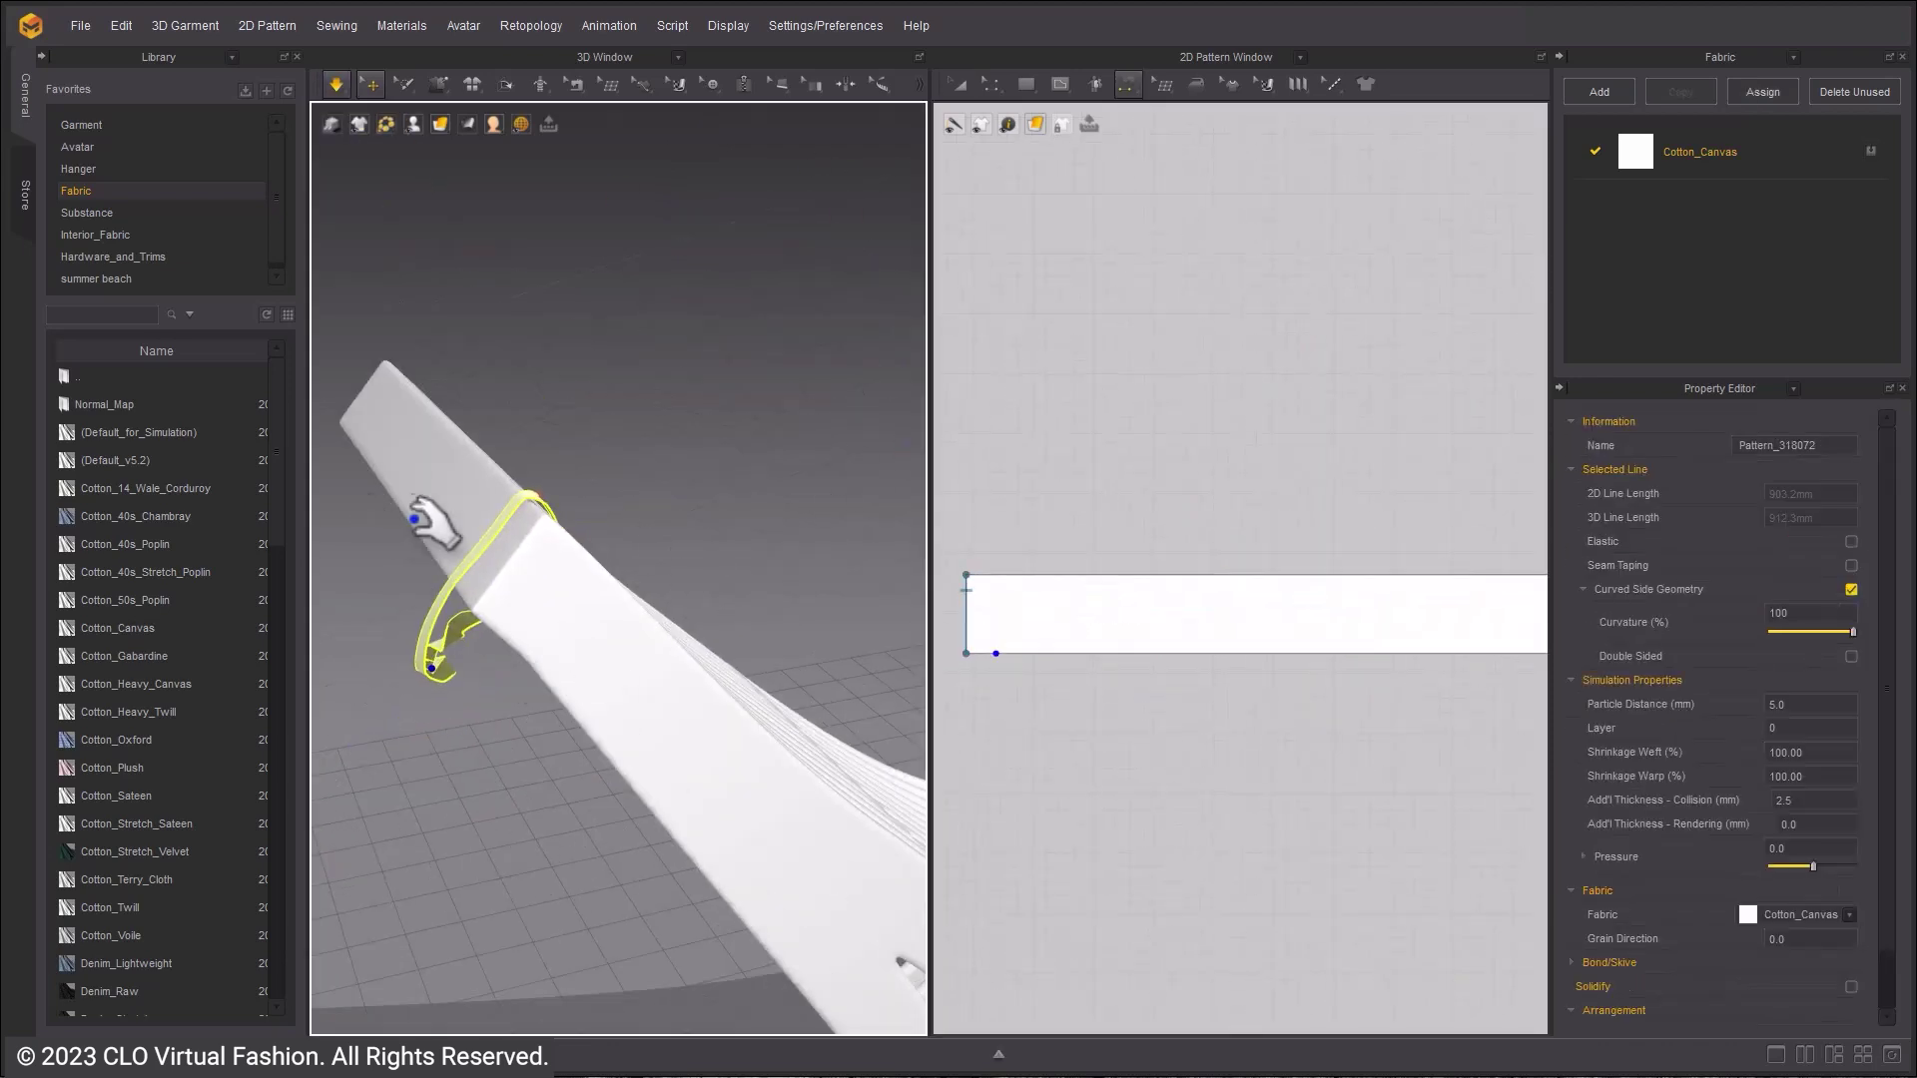
- Pull the sewn strap loop down below the rail and stop the simulation
drag(441, 737, 413, 772)
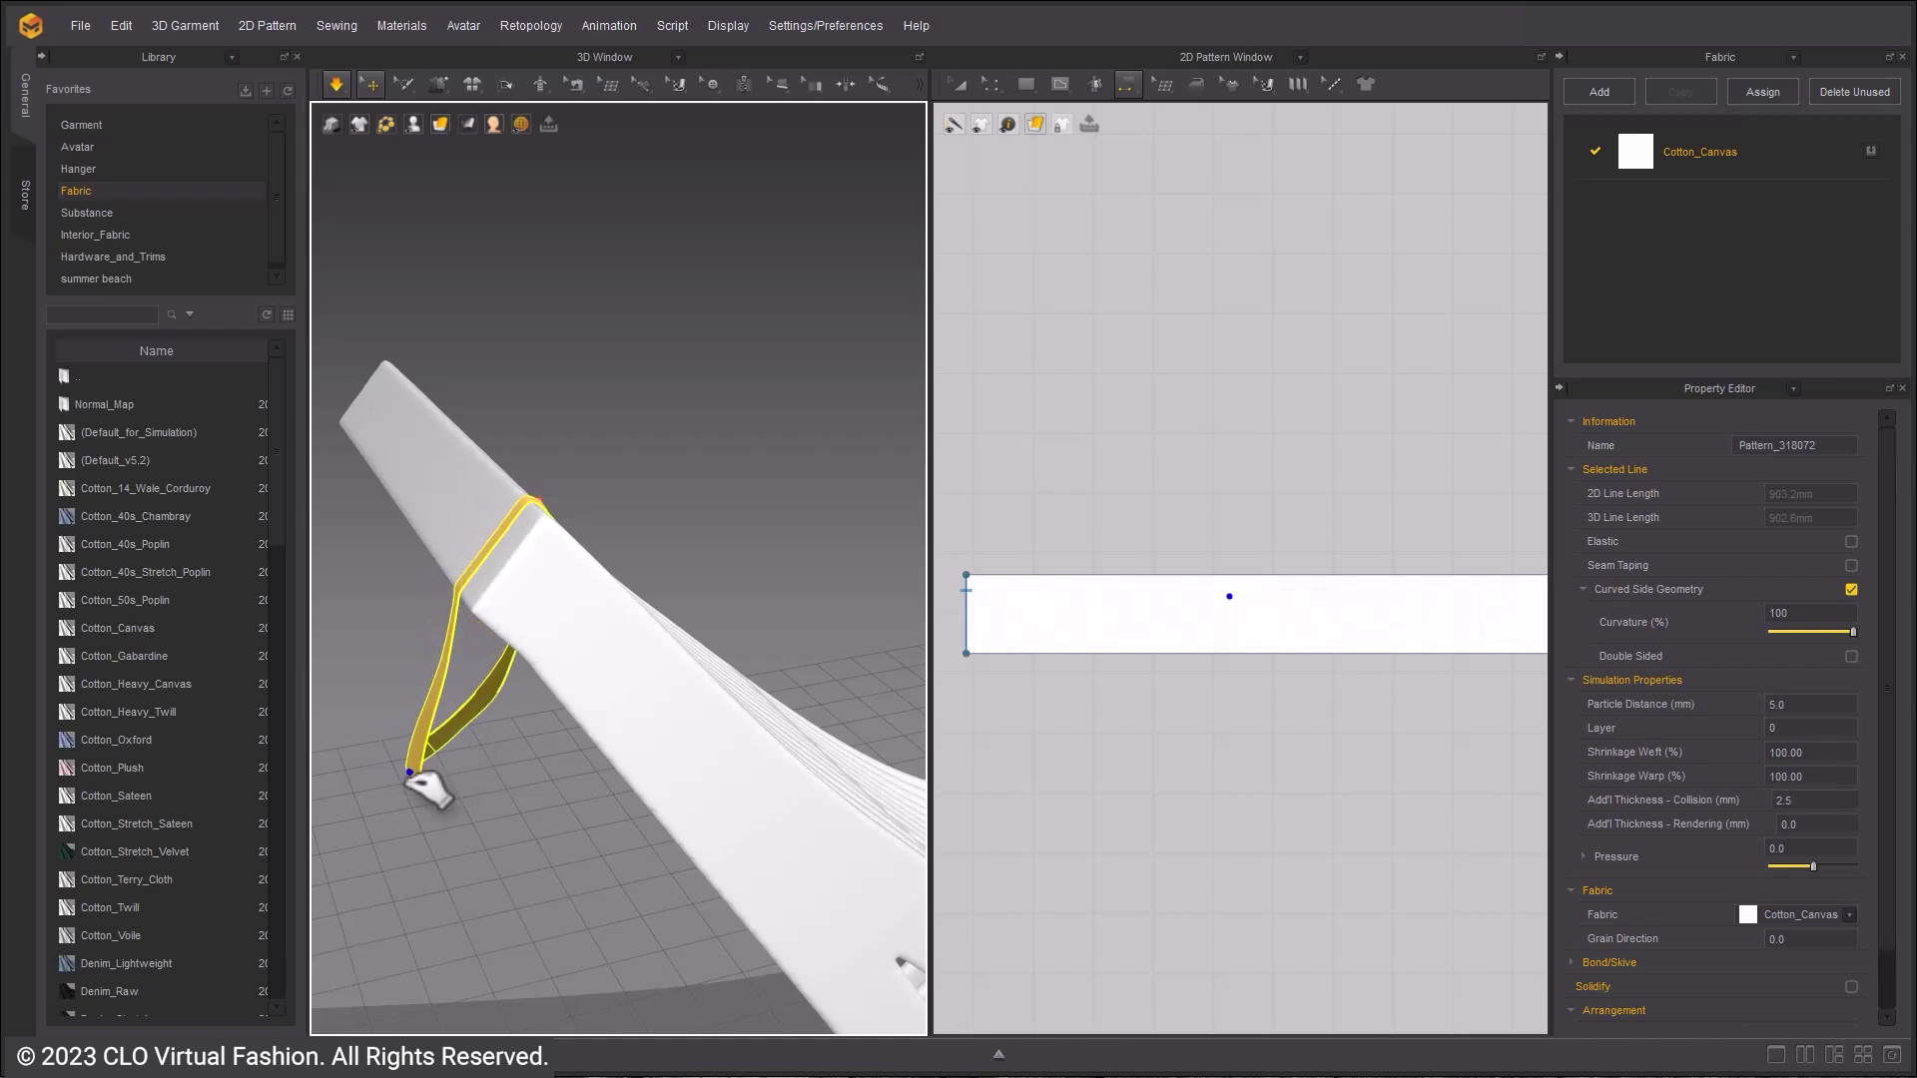
right_drag(536, 739, 791, 599)
key(space)
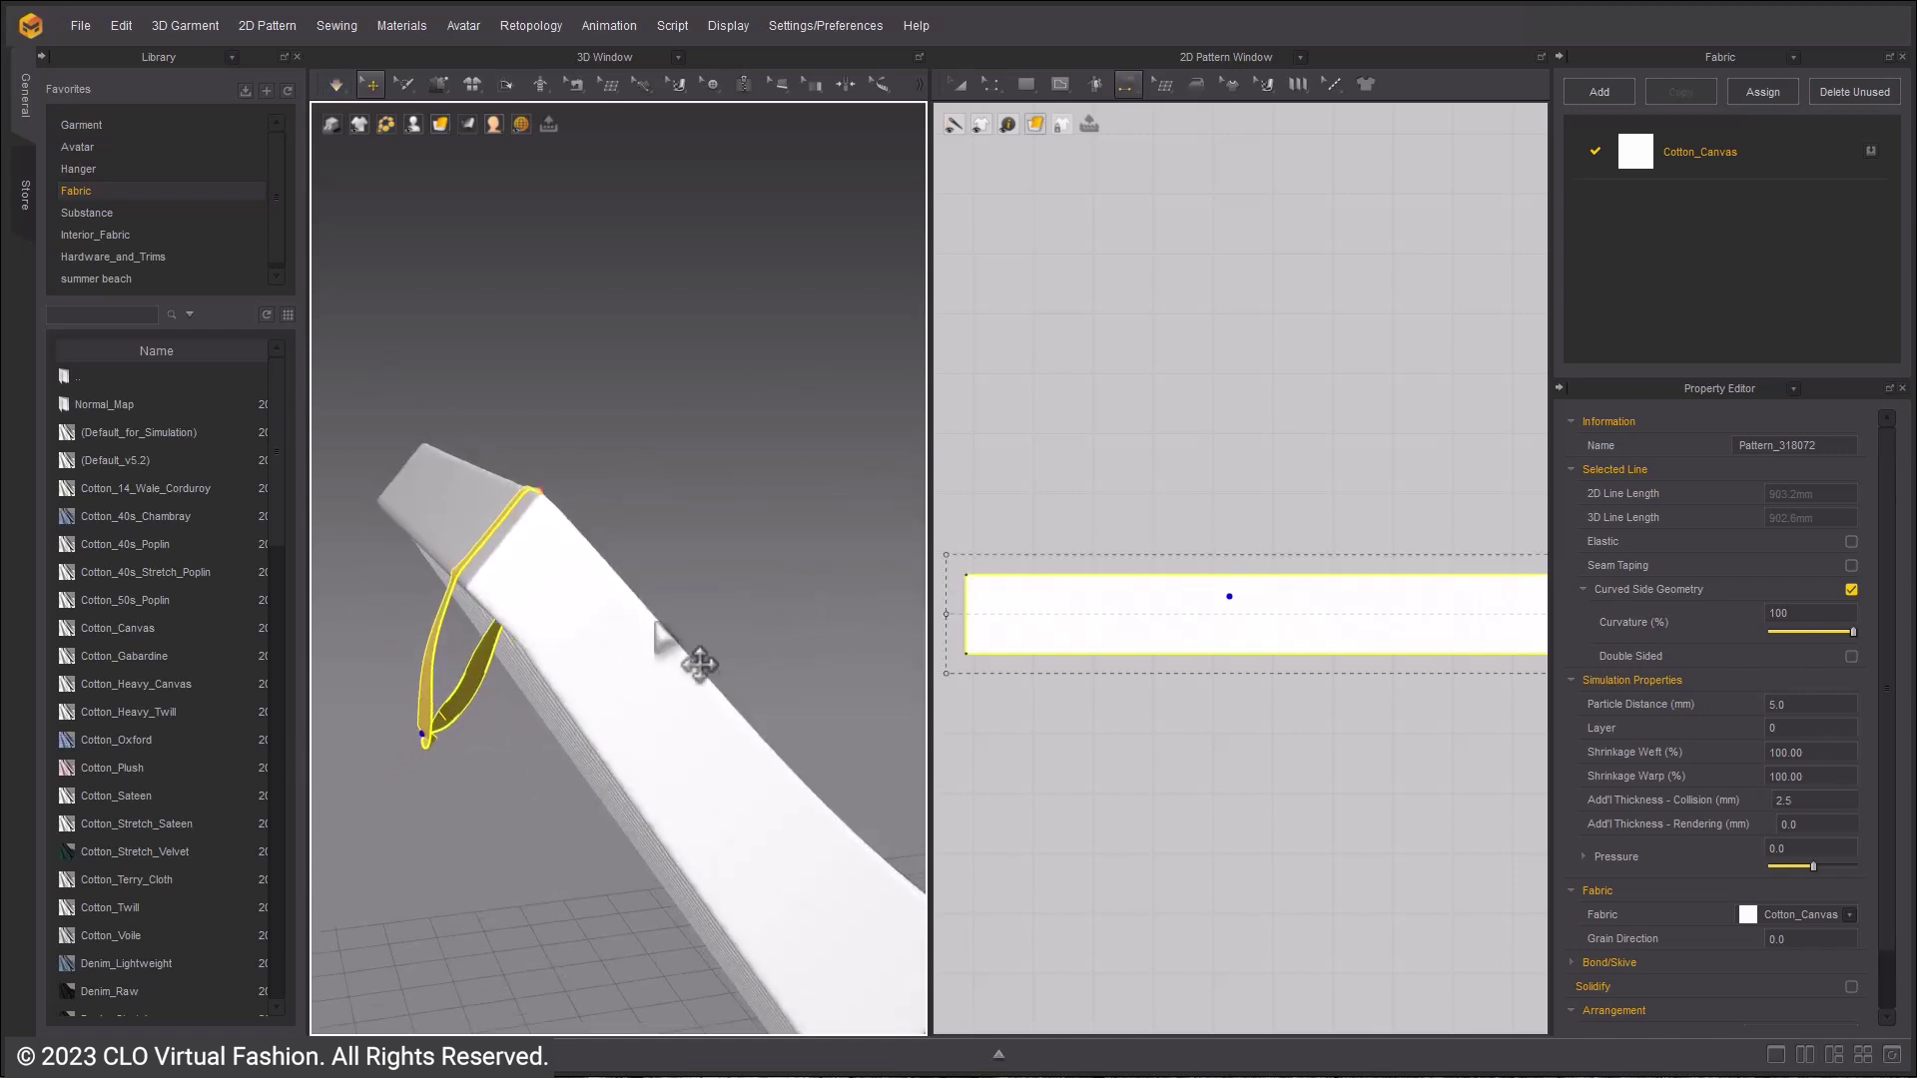
- Duplicate the strap loop and place the copy around the opposite rail at the chair's head end
right_drag(657, 627, 713, 677)
key(a)
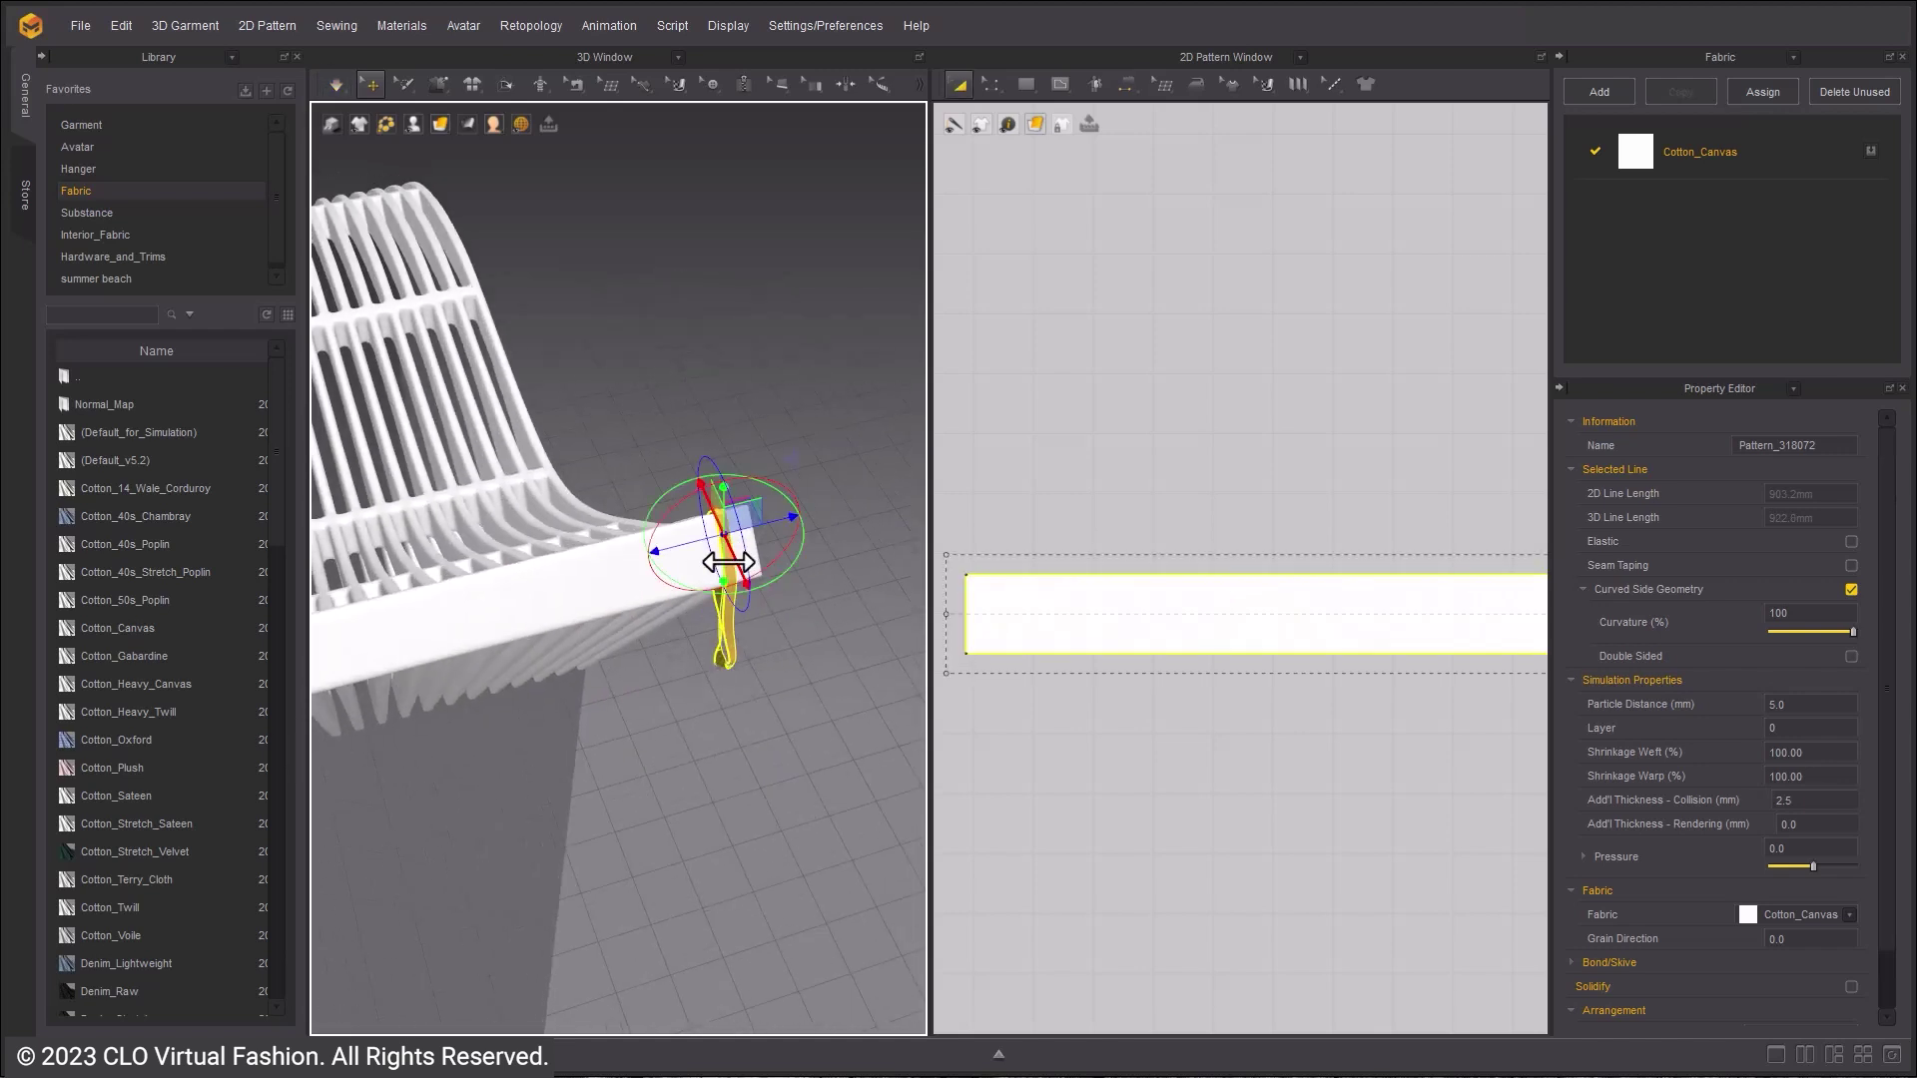
right_drag(727, 562, 570, 679)
right_drag(523, 615, 729, 480)
click(533, 635)
scroll(685, 661, up, 3)
drag(665, 525, 792, 394)
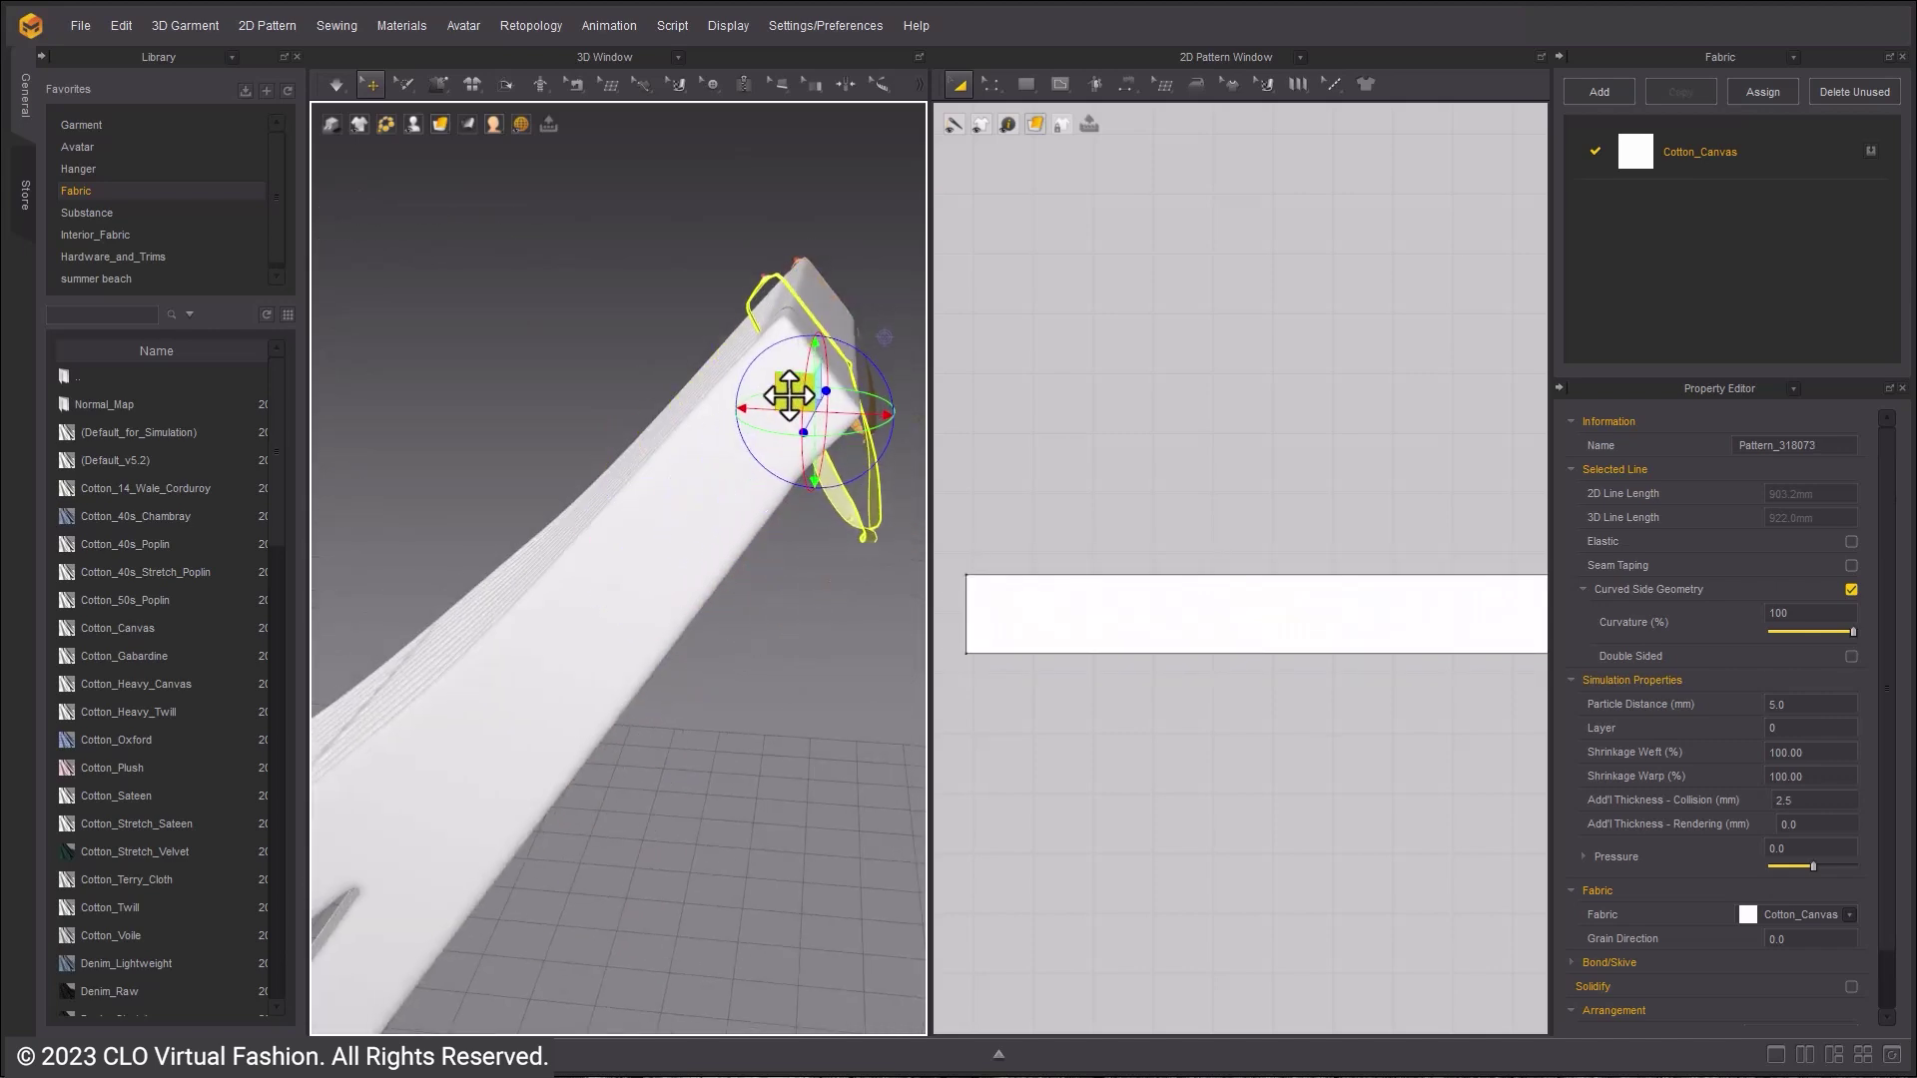
- Adjust the copied strap loop's fit around the opposite head-end rail, then simulate and pull it down below the rail
right_drag(791, 393, 658, 559)
drag(439, 609, 612, 612)
right_drag(612, 611, 611, 723)
drag(548, 642, 492, 589)
right_drag(492, 589, 629, 505)
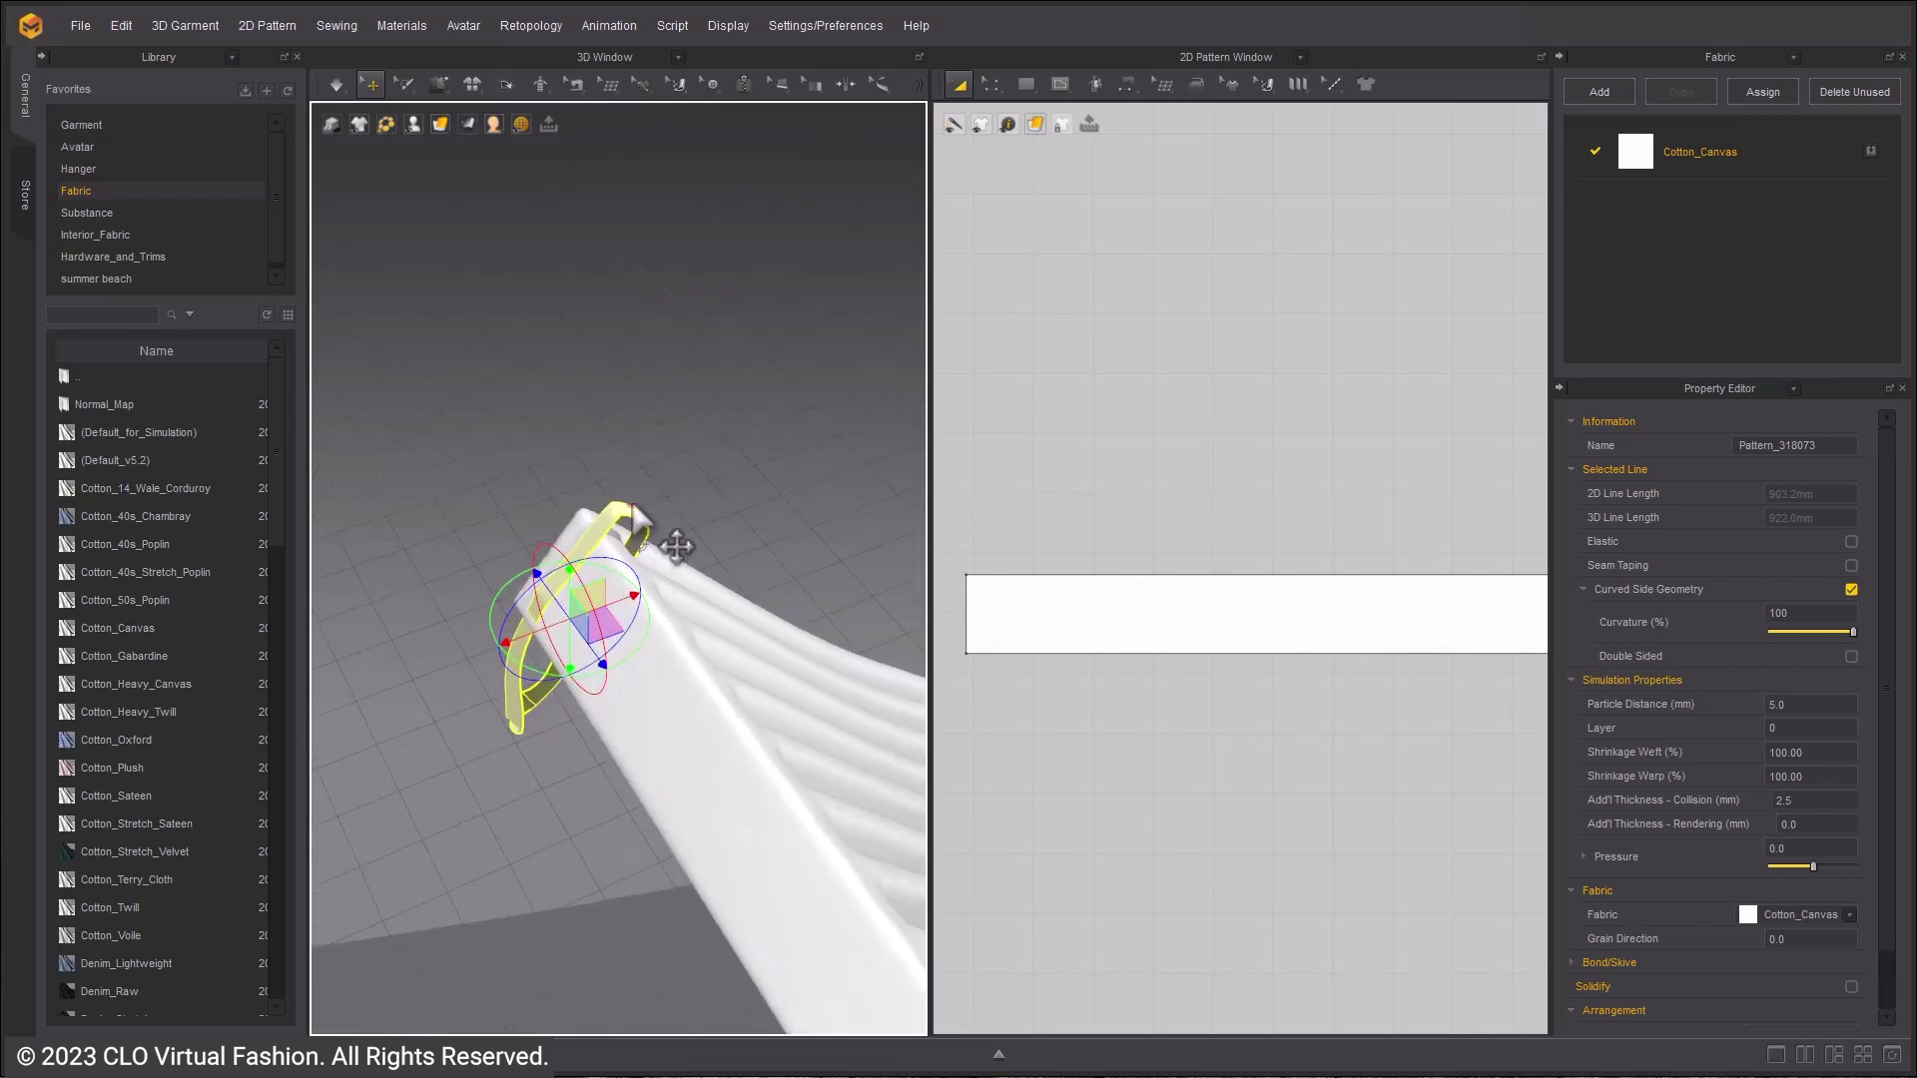
click(687, 489)
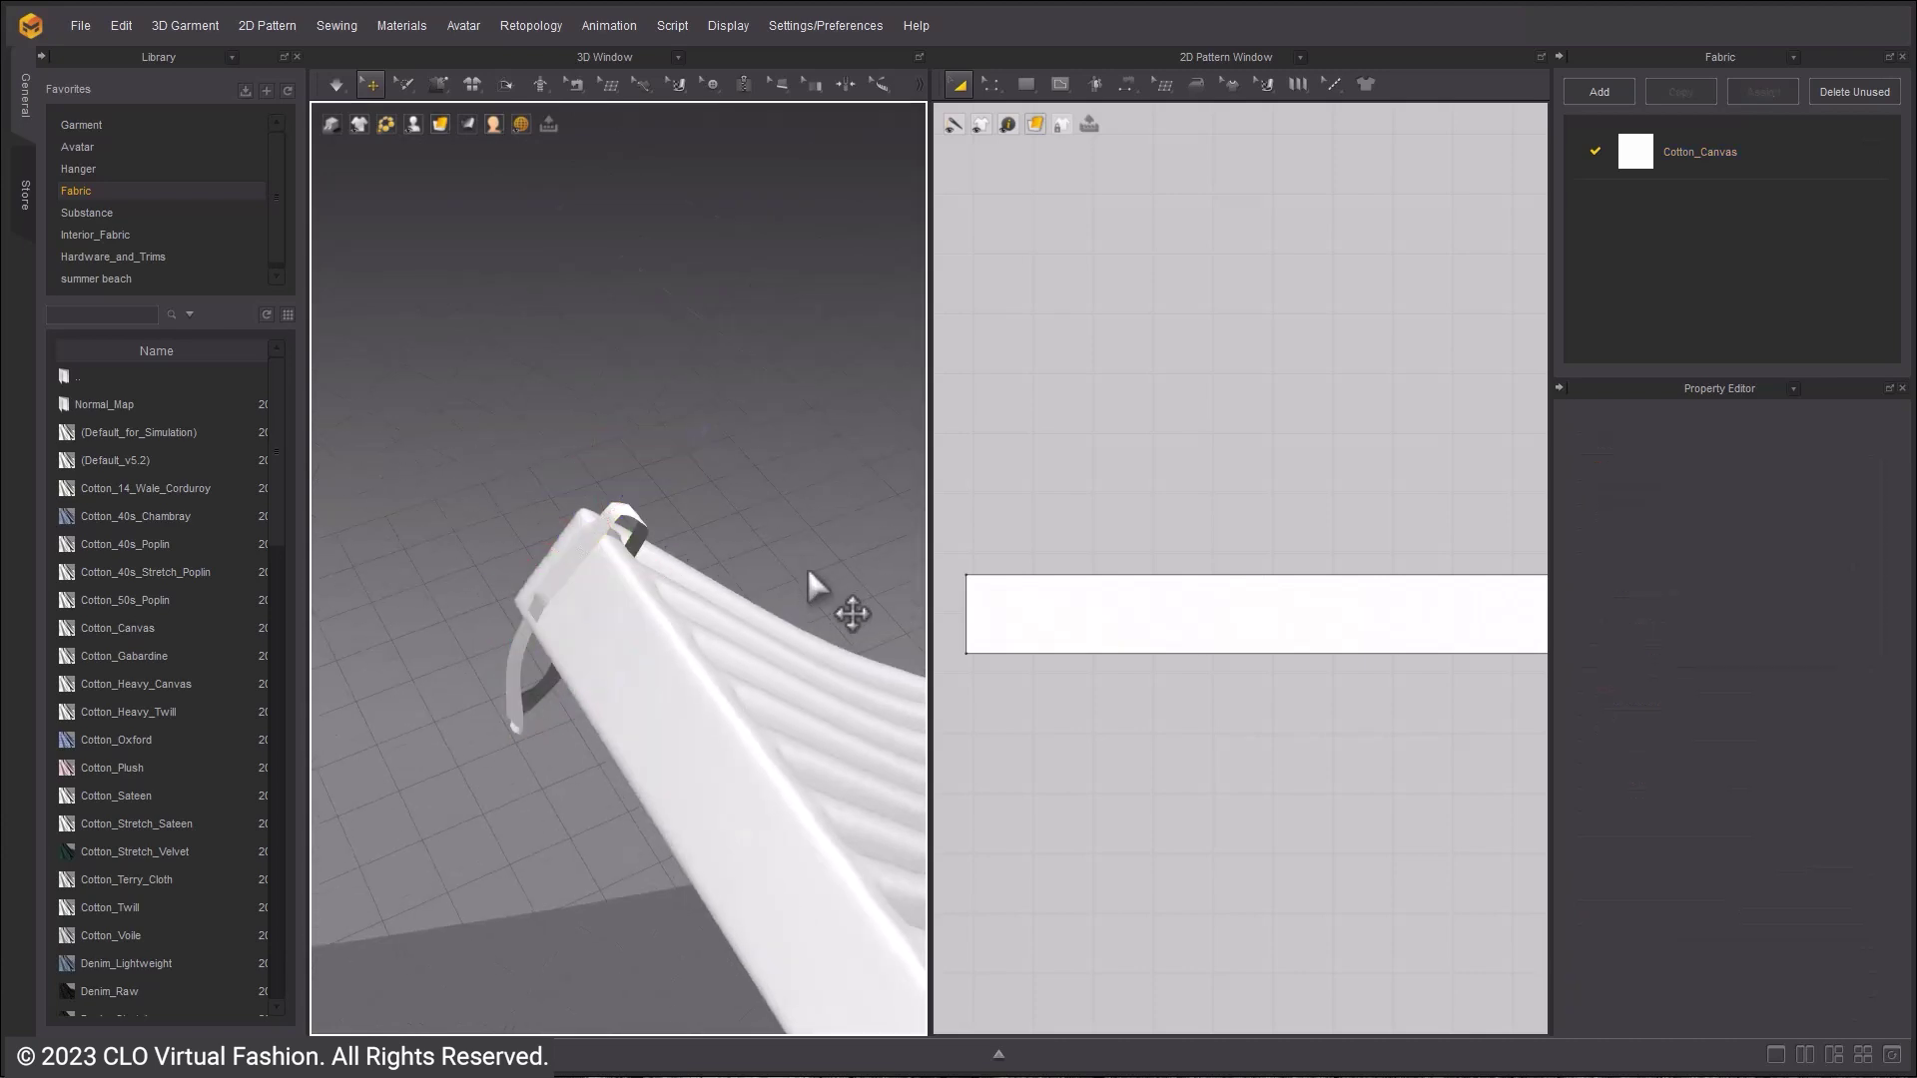
click(524, 704)
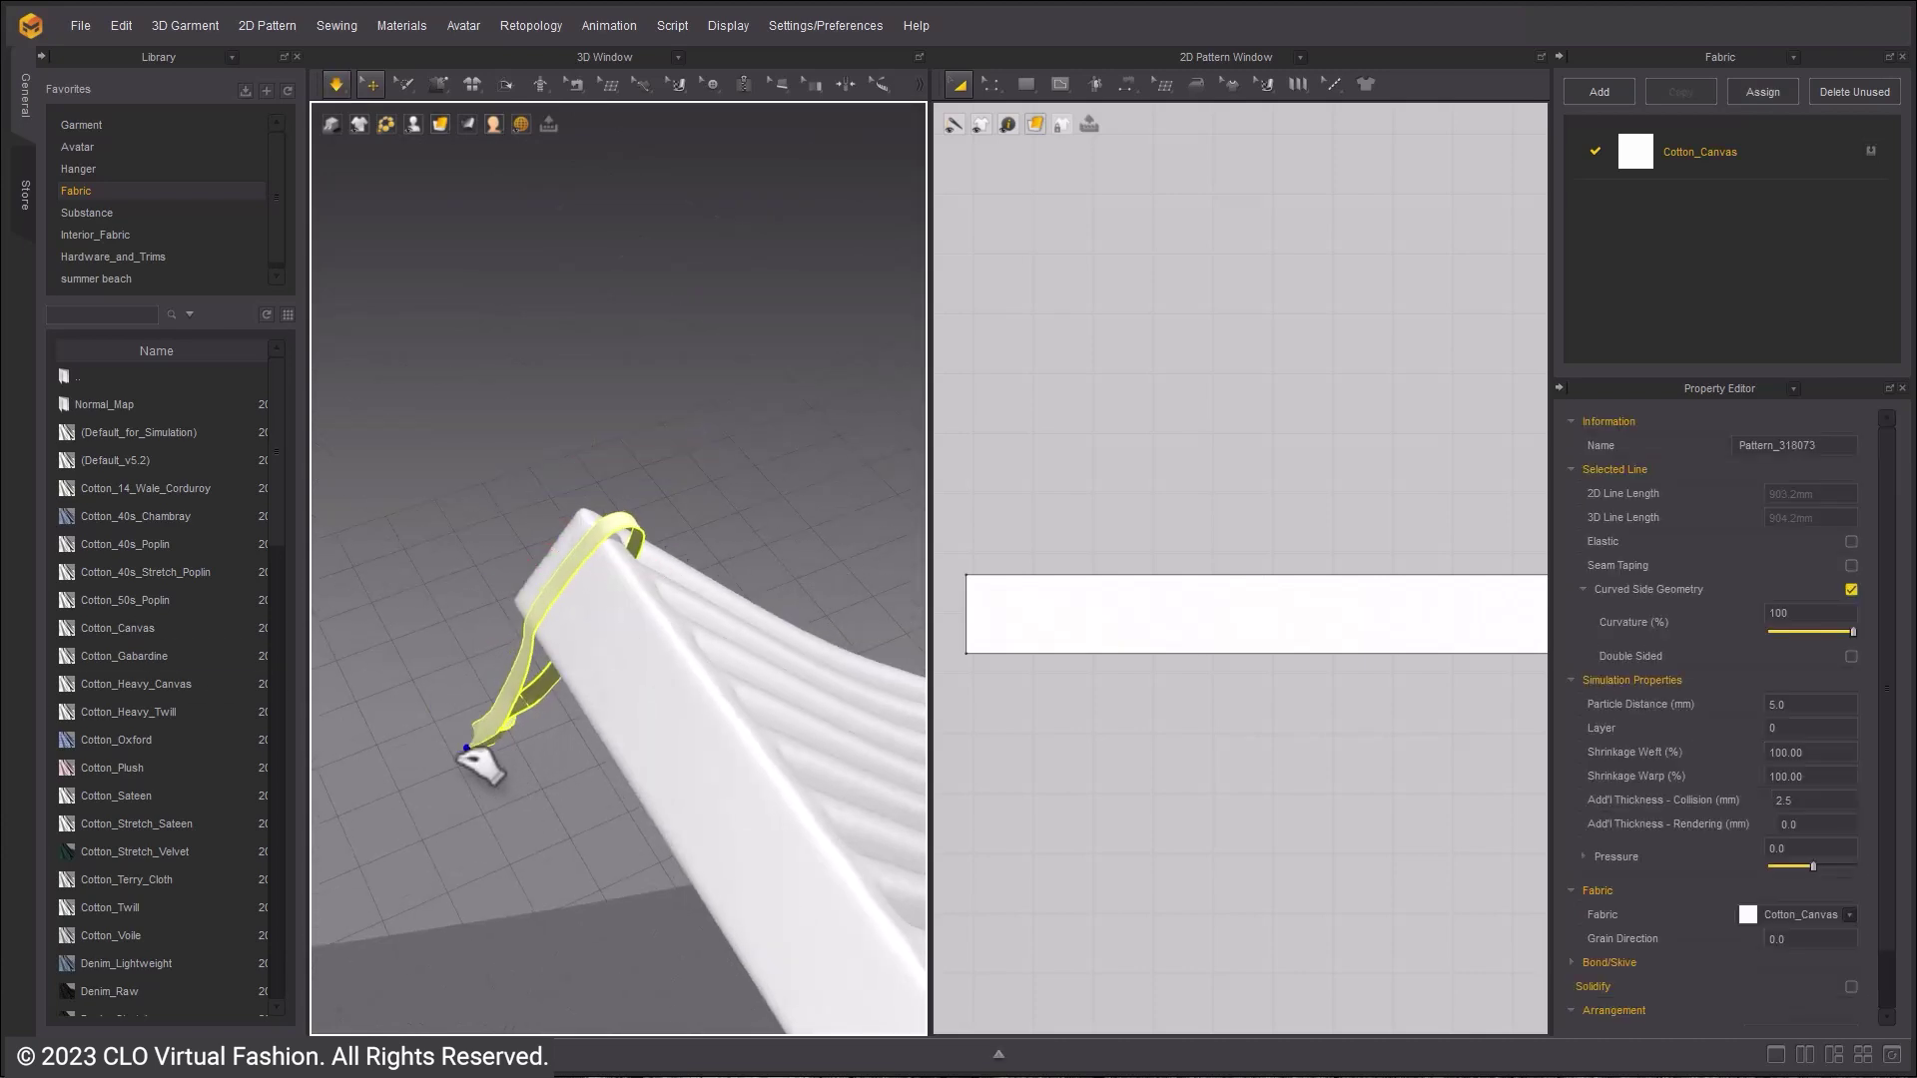
right_drag(487, 756, 714, 694)
- Bring the hidden cushion back into the scene and reactivate its patterns together with the straps
scroll(1361, 554, down, 5)
click(1363, 794)
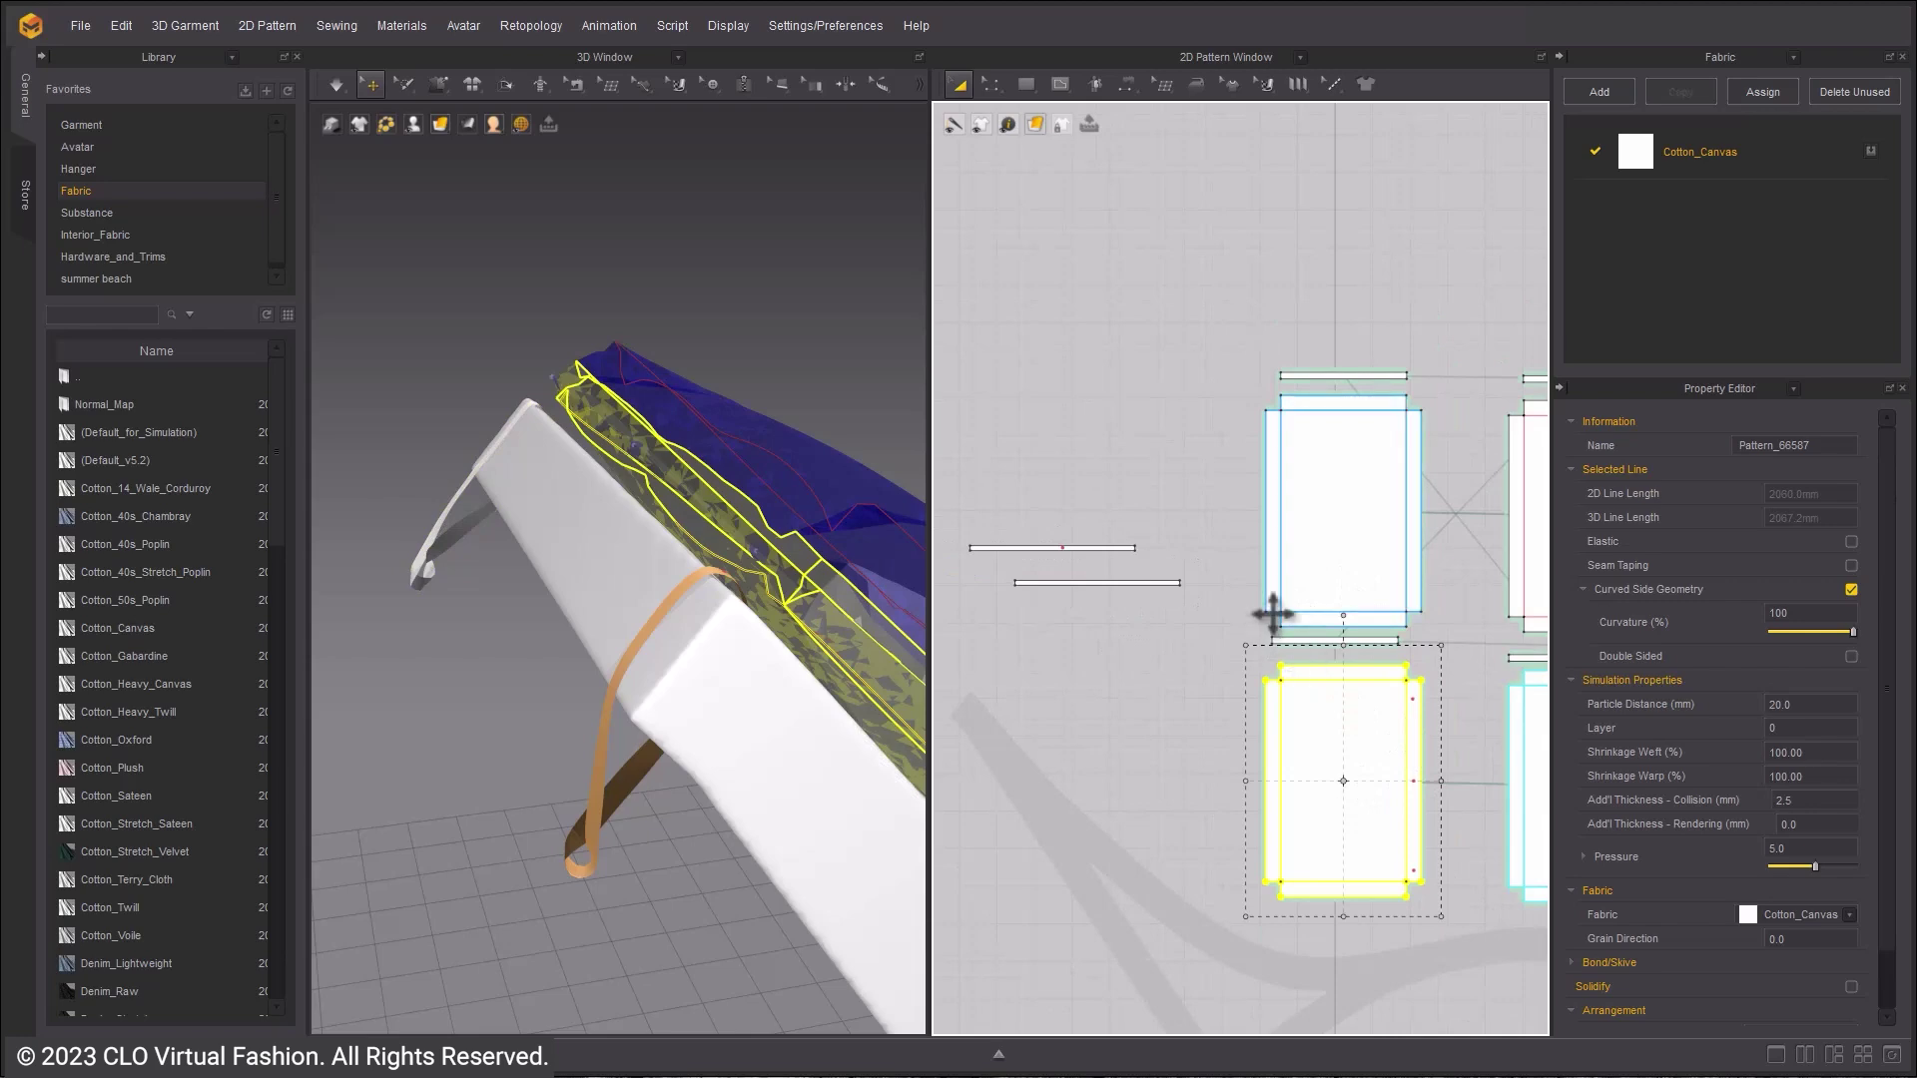
right_drag(825, 605, 553, 649)
click(740, 607)
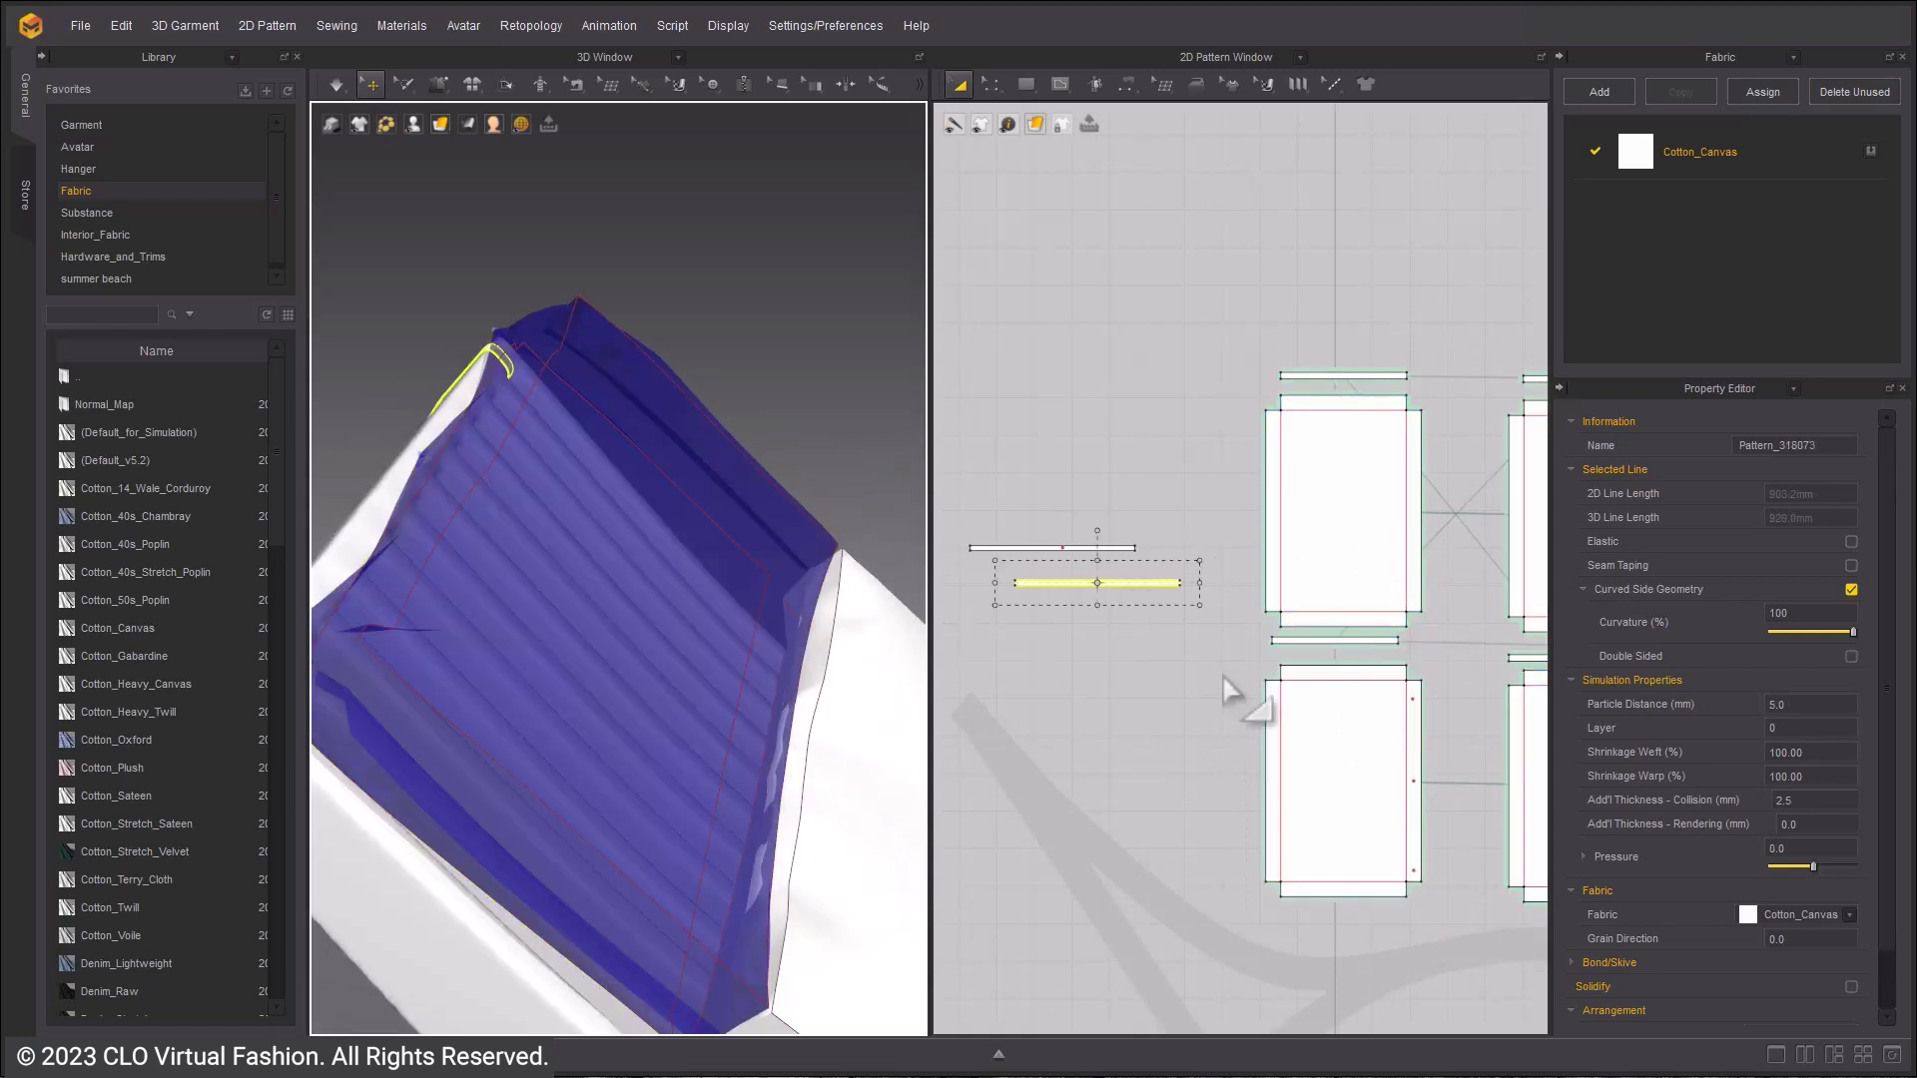
click(1224, 677)
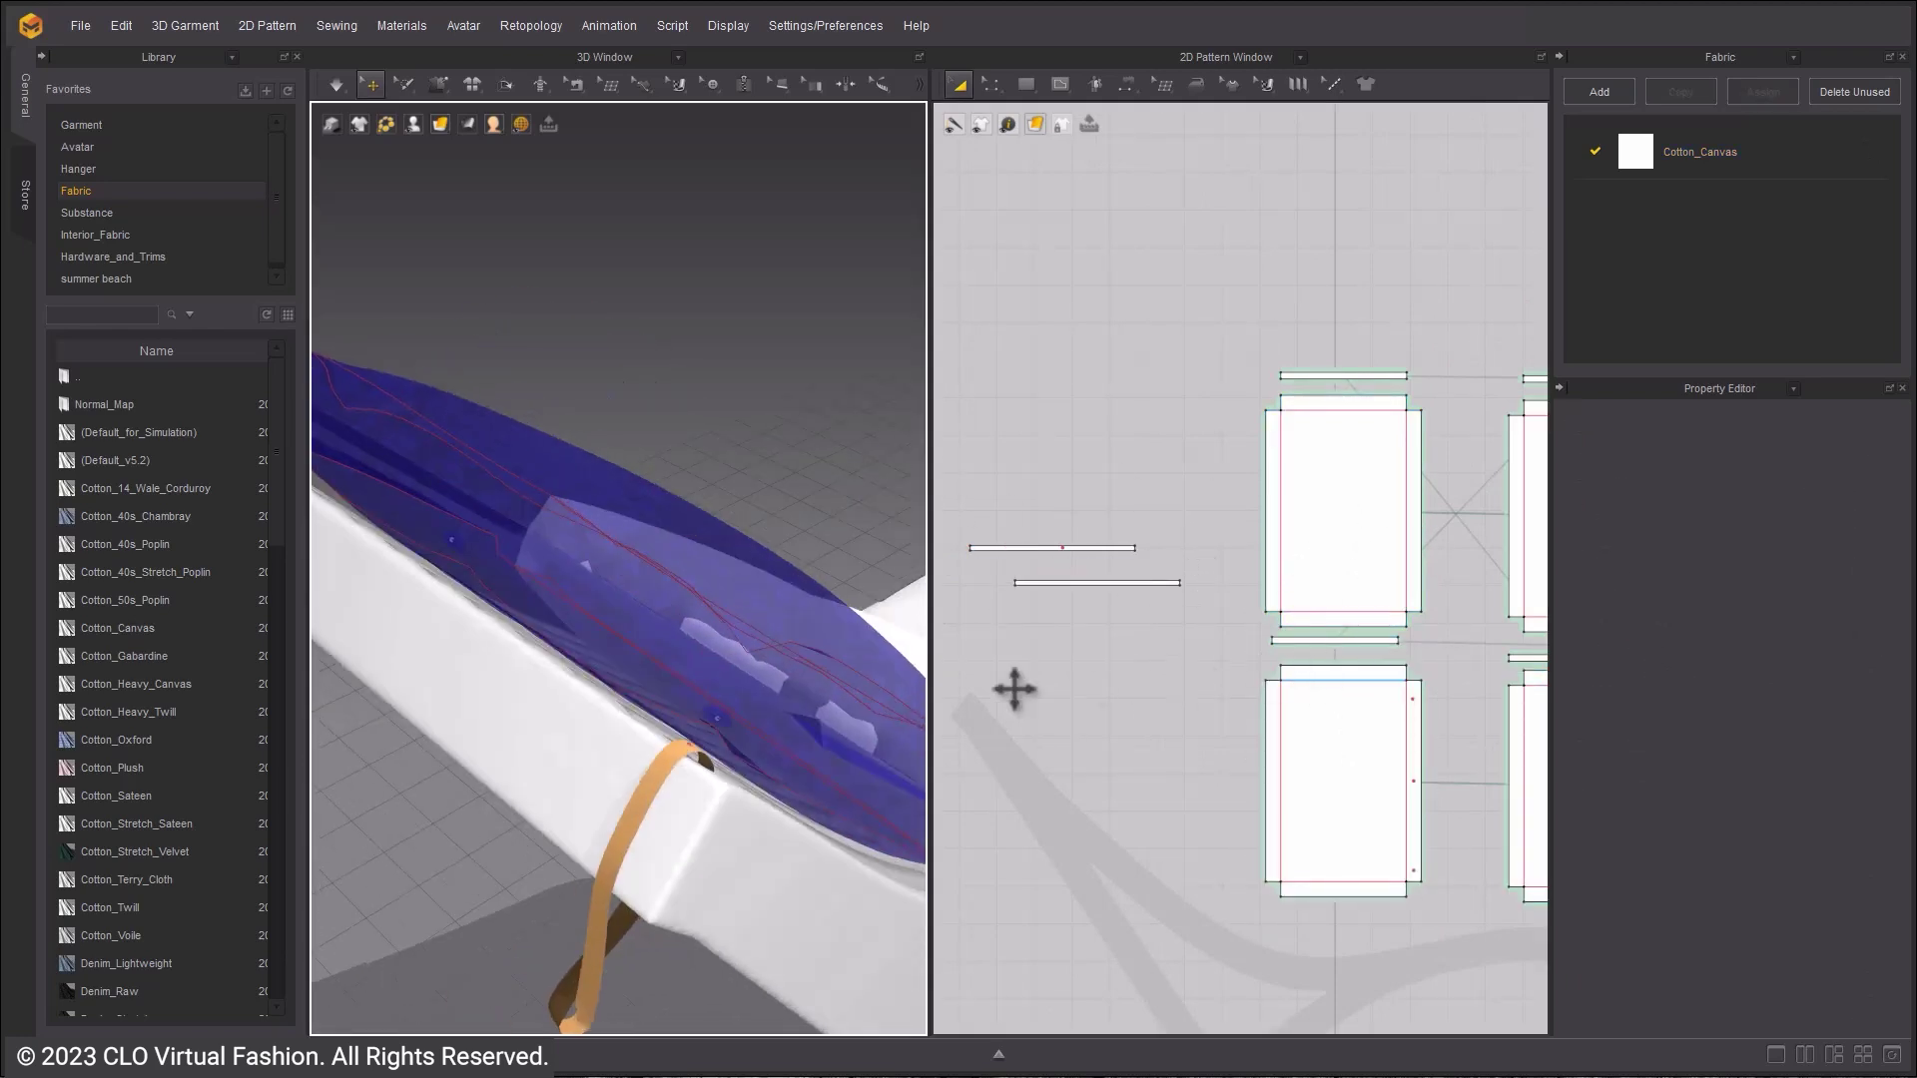
click(561, 630)
scroll(1106, 676, down, 5)
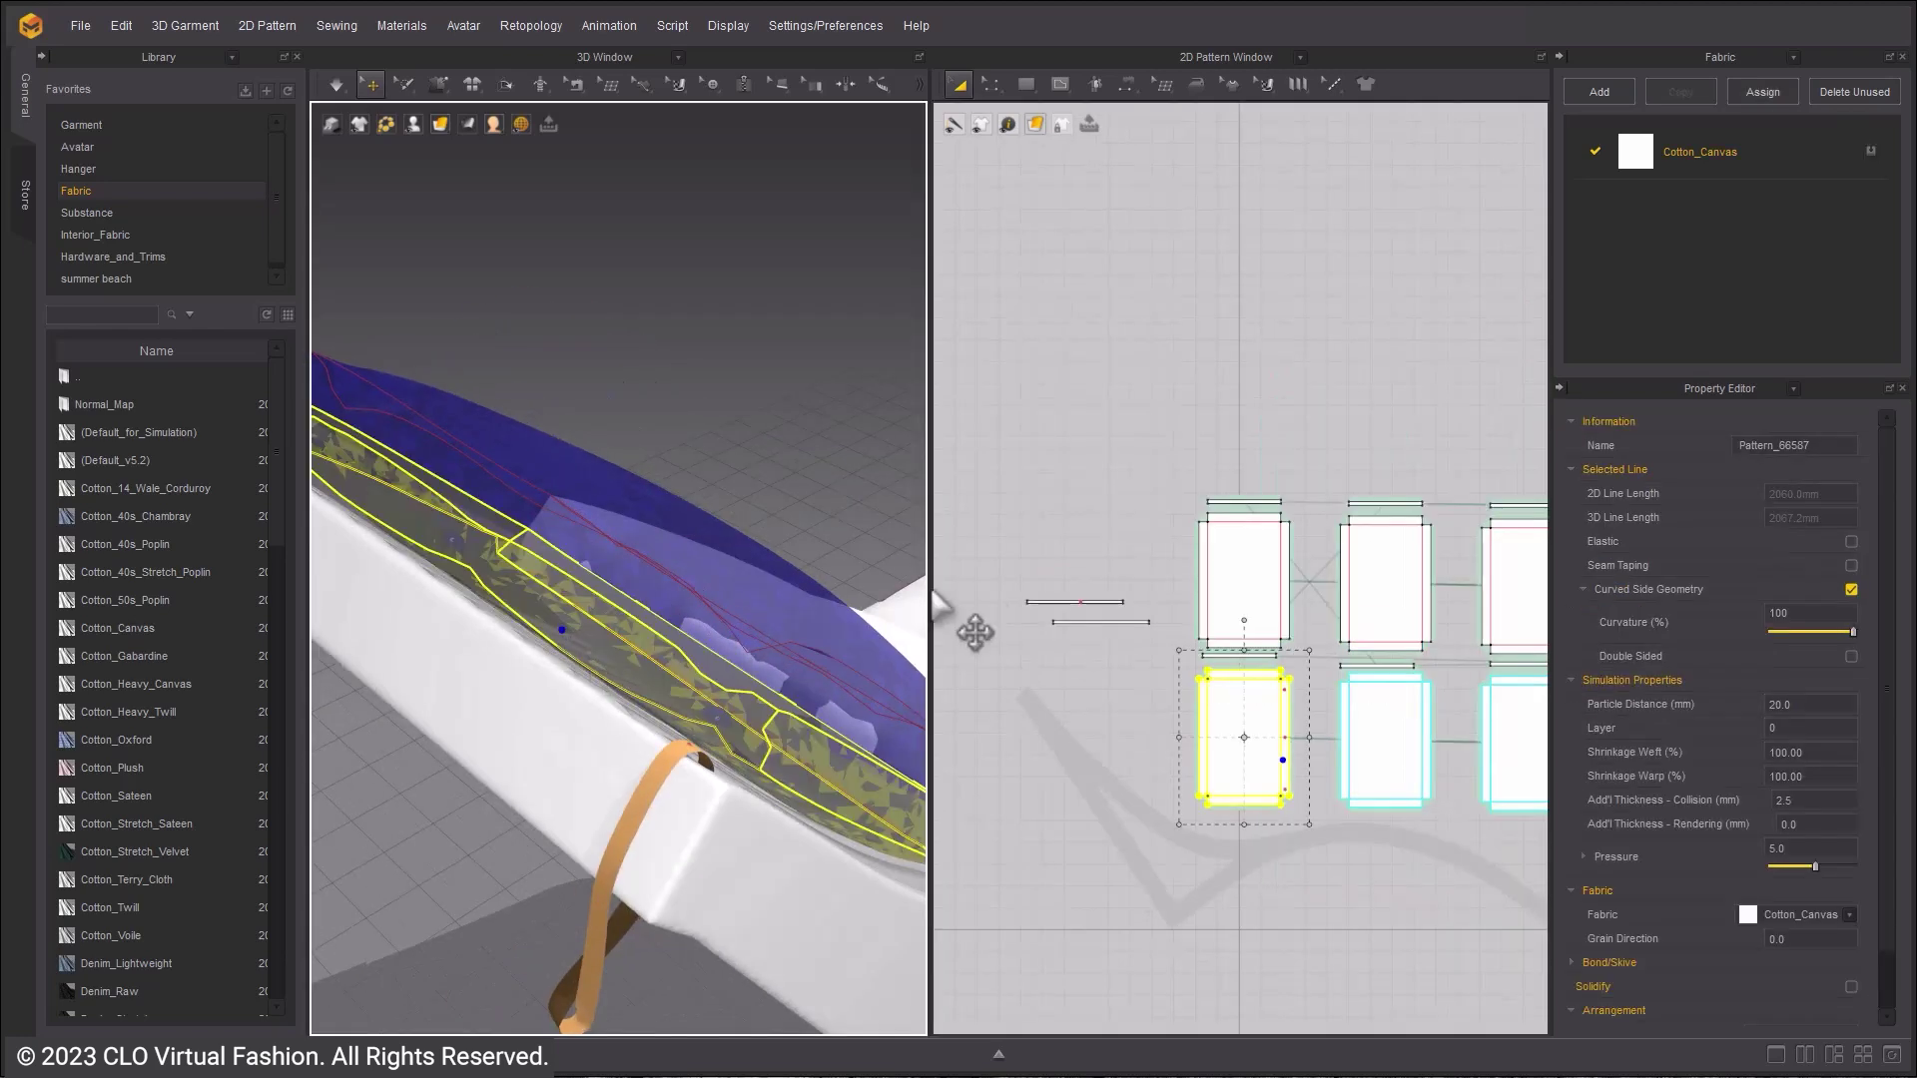
key(ctrl+a)
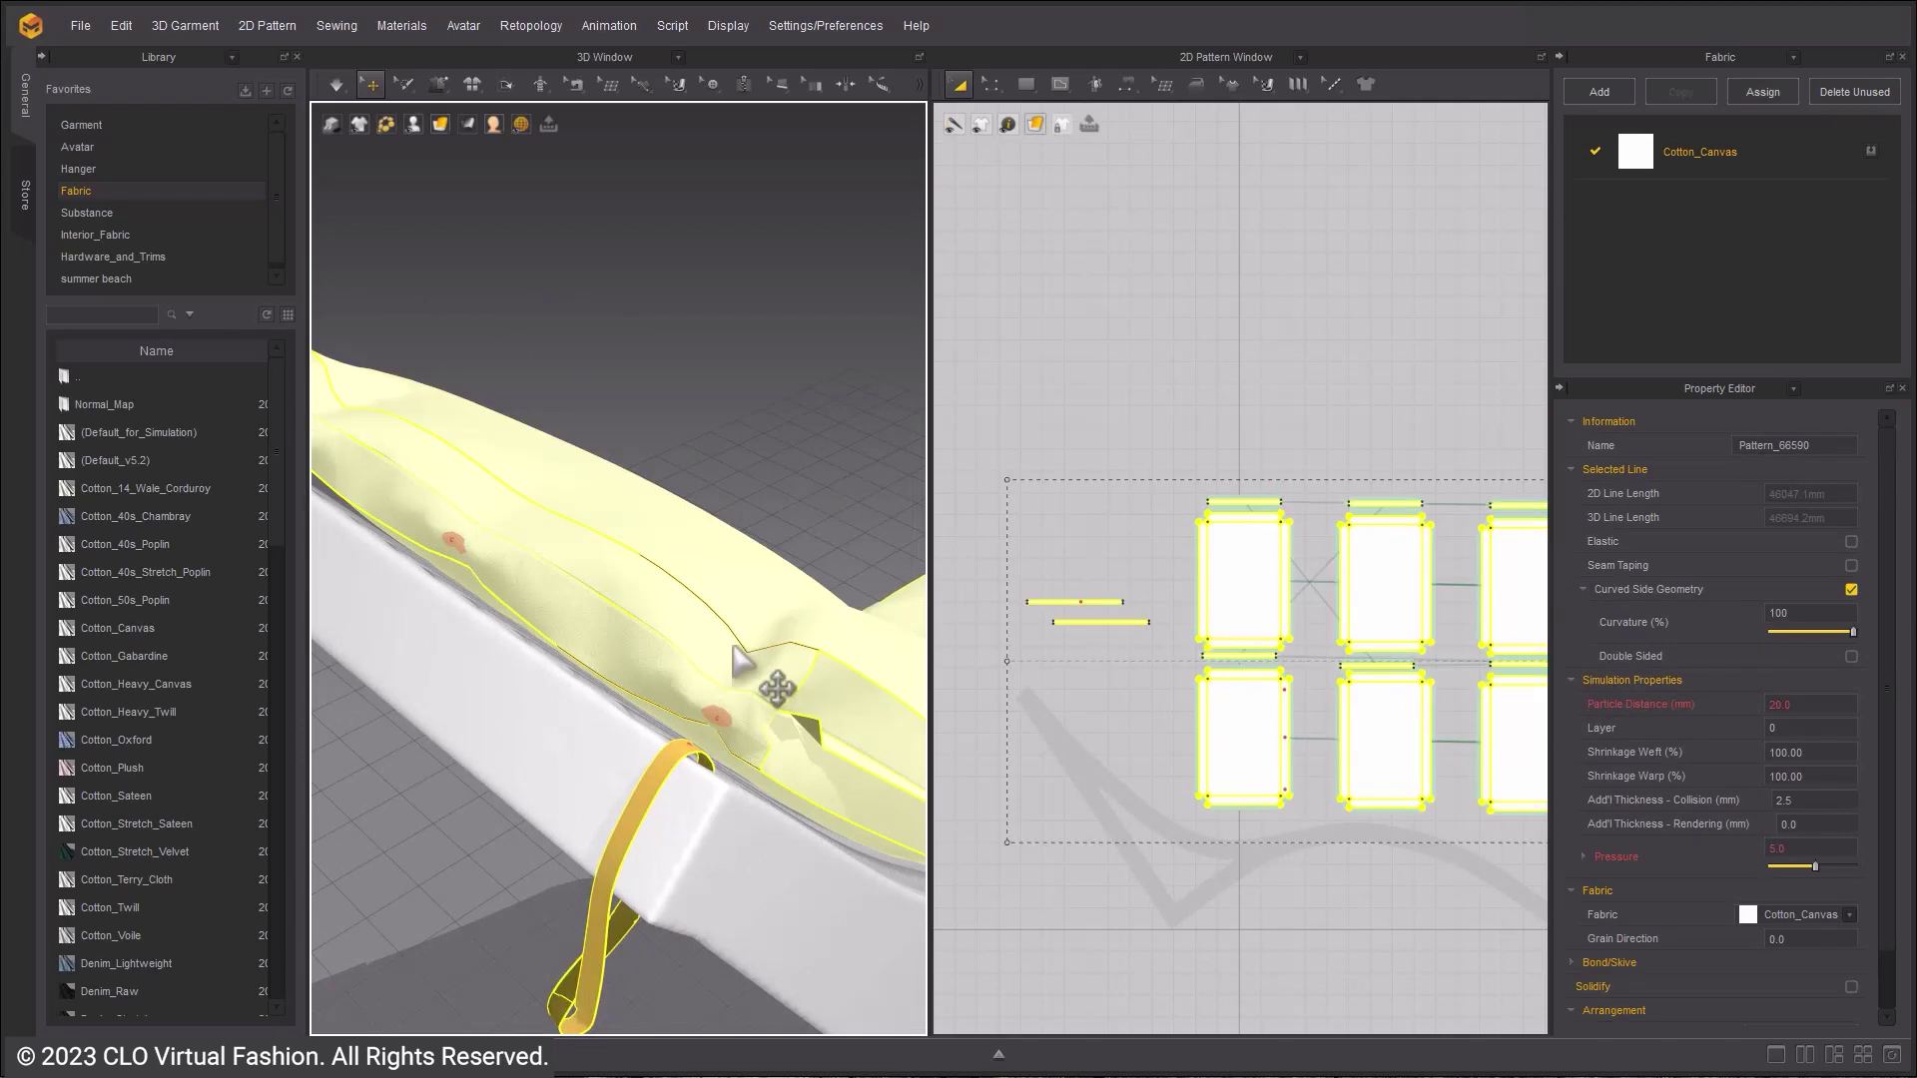
key(ctrl+j)
- Examine the cushion's head-end corner and identify the matching bottom panel and corner in the 2D pattern
click(625, 281)
click(662, 721)
shift+click(638, 811)
right_drag(638, 811, 916, 756)
shift+click(500, 564)
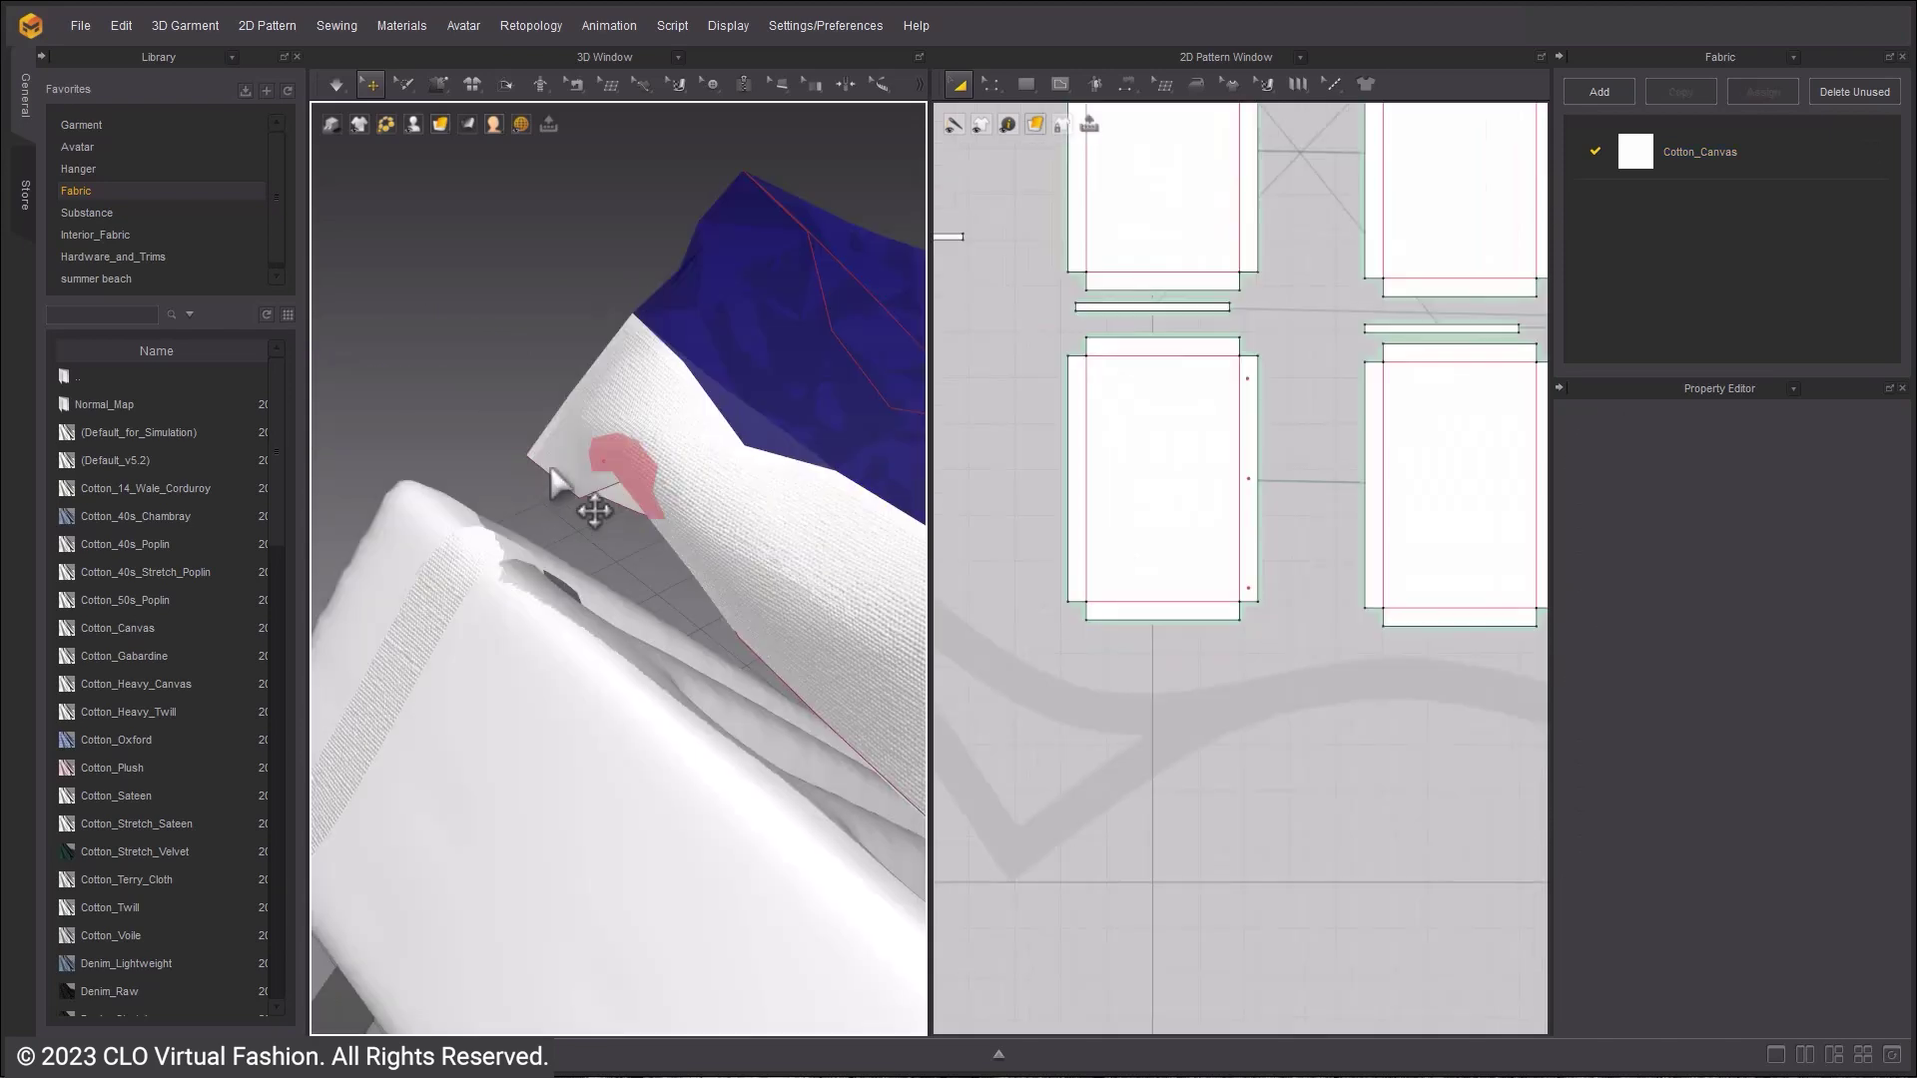
click(555, 471)
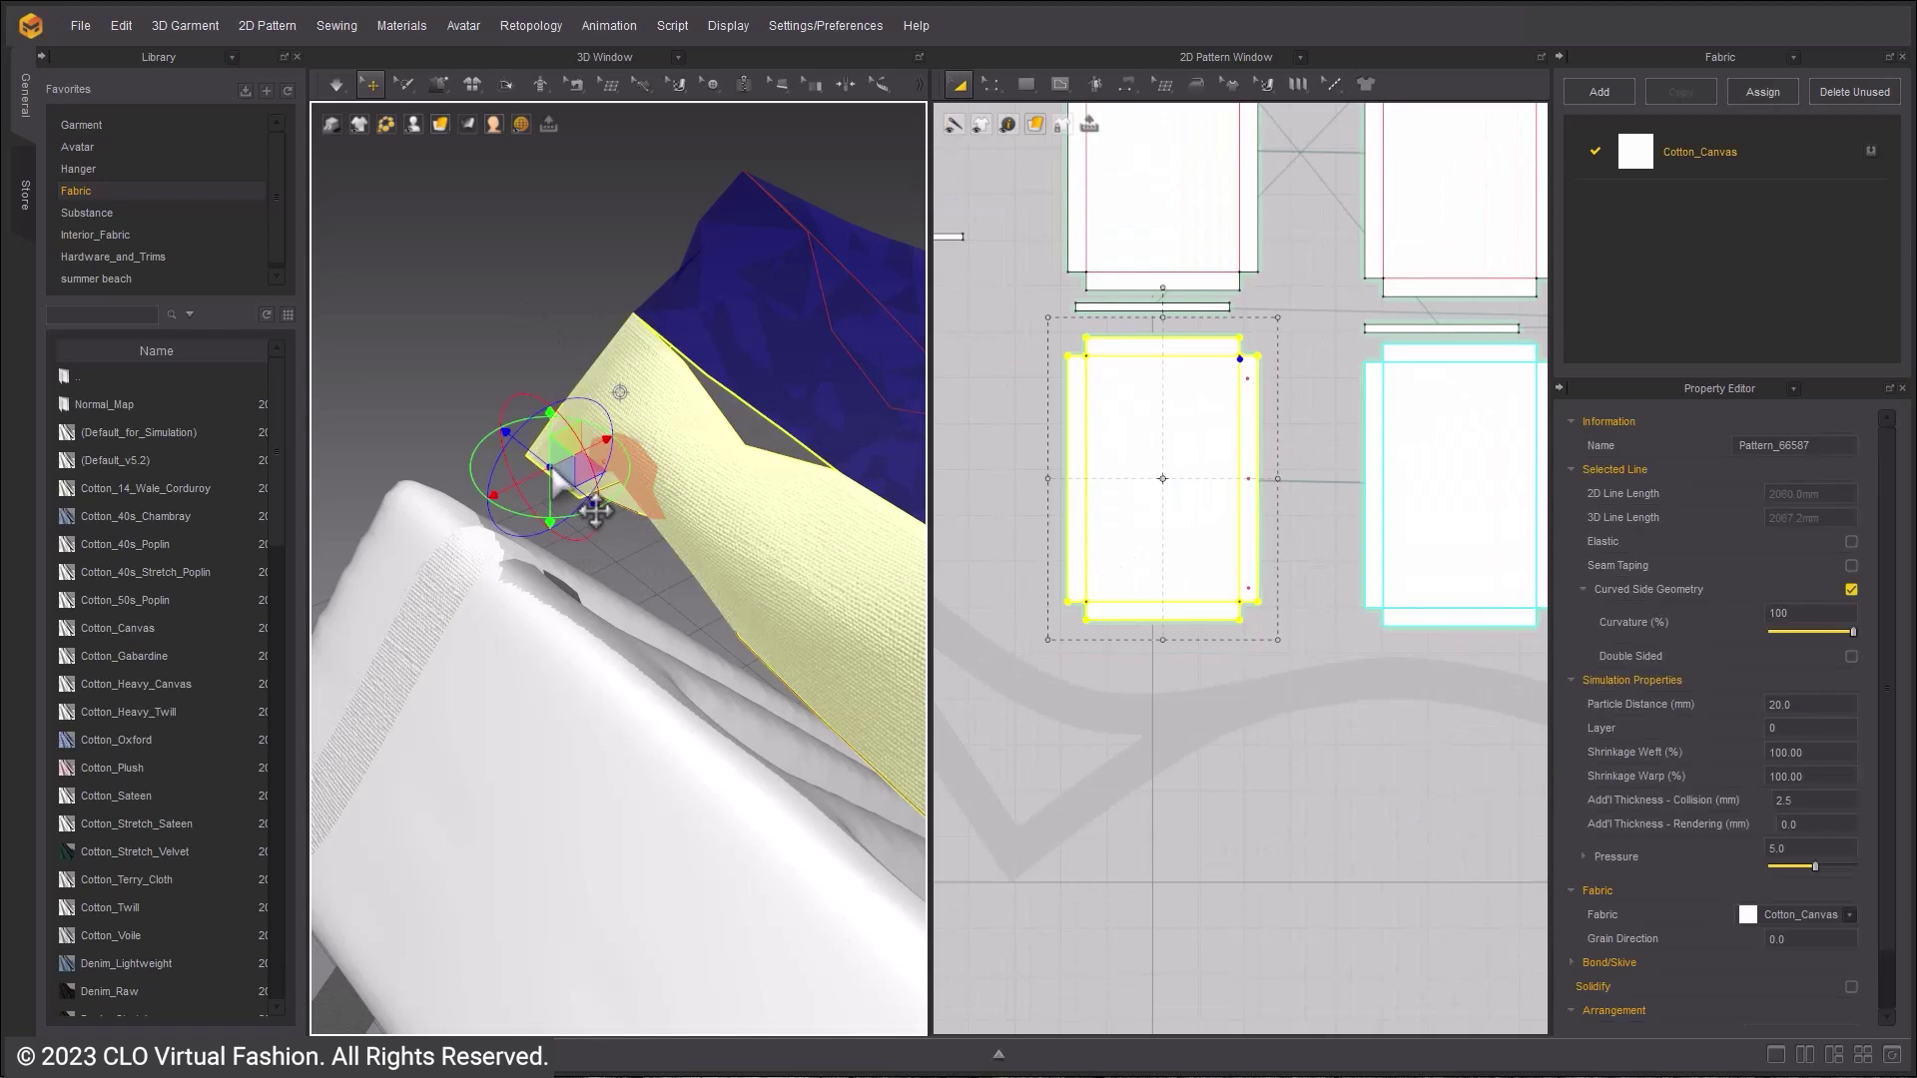
click(1155, 419)
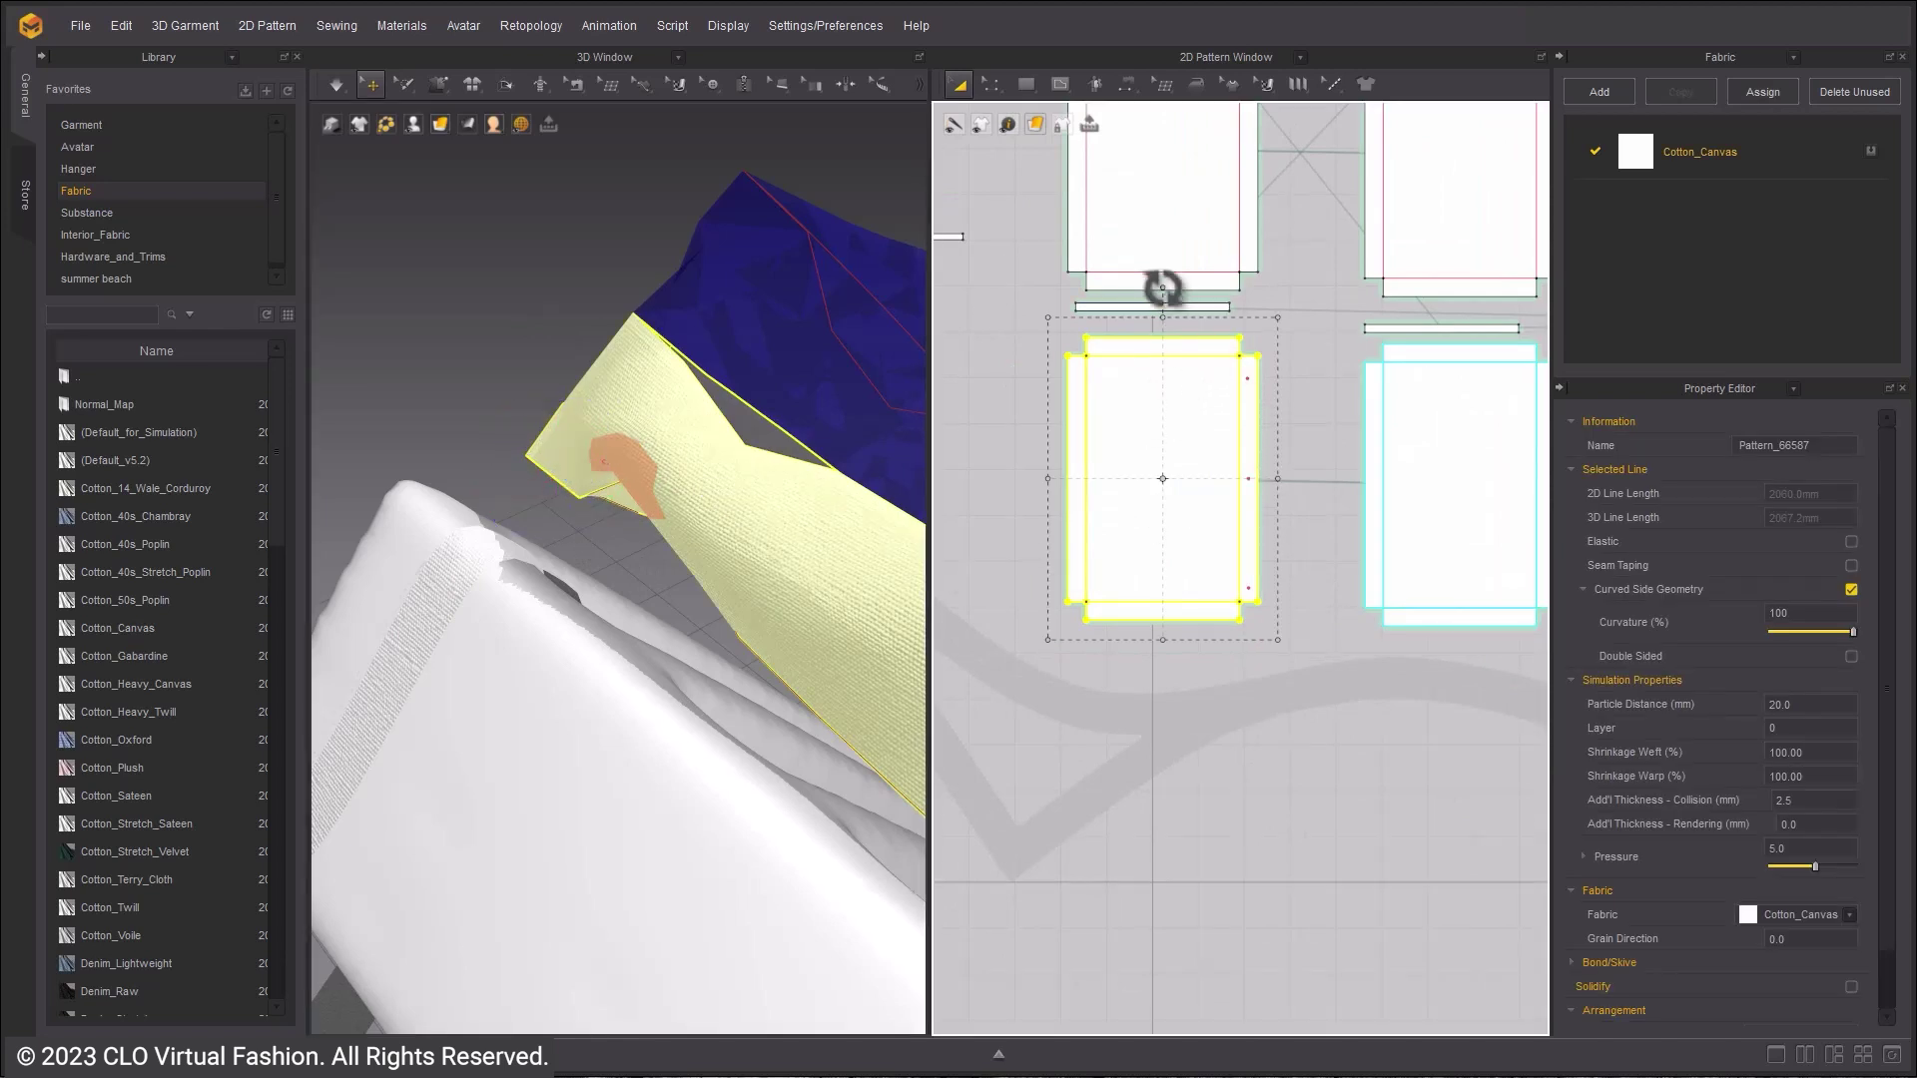
click(1335, 326)
- Draw a 13.1 mm internal line straight across the full width of the upper strap pattern
scroll(1293, 373, up, 5)
click(1060, 85)
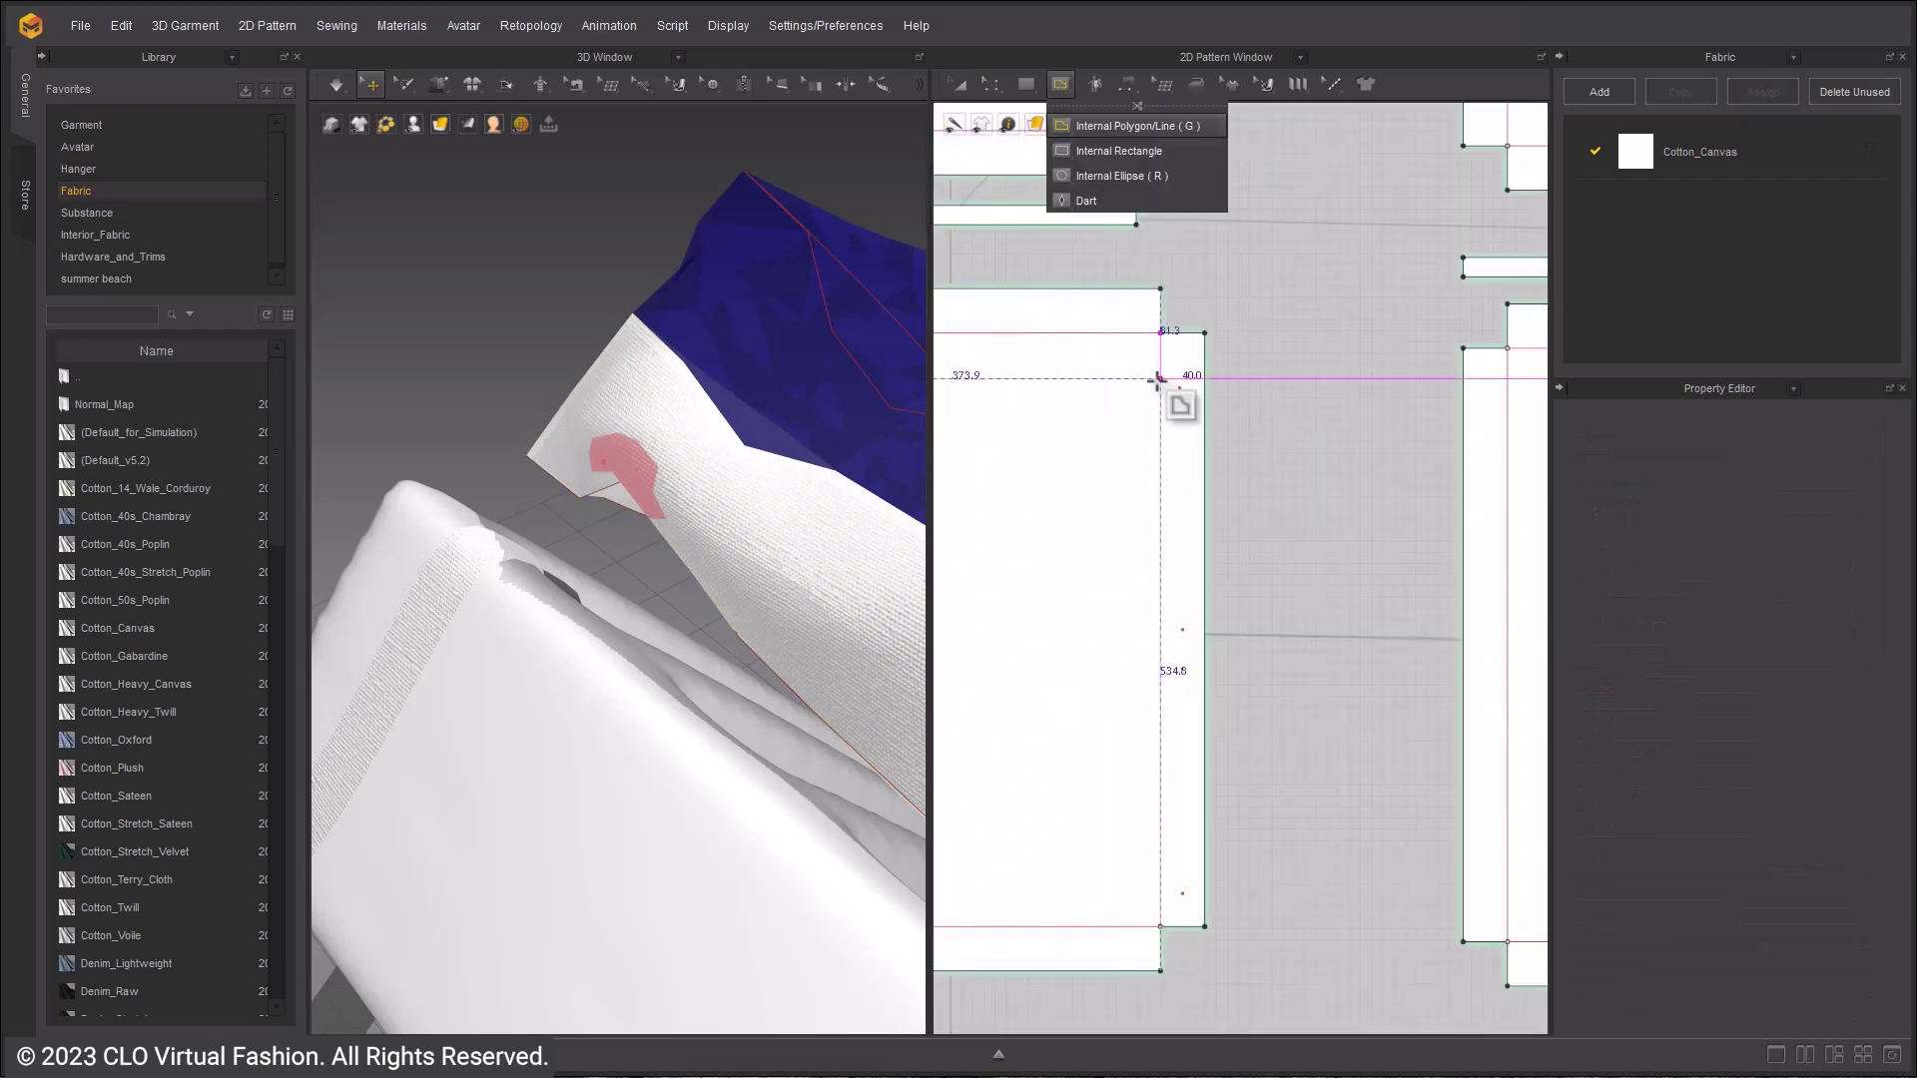
scroll(1116, 397, down, 5)
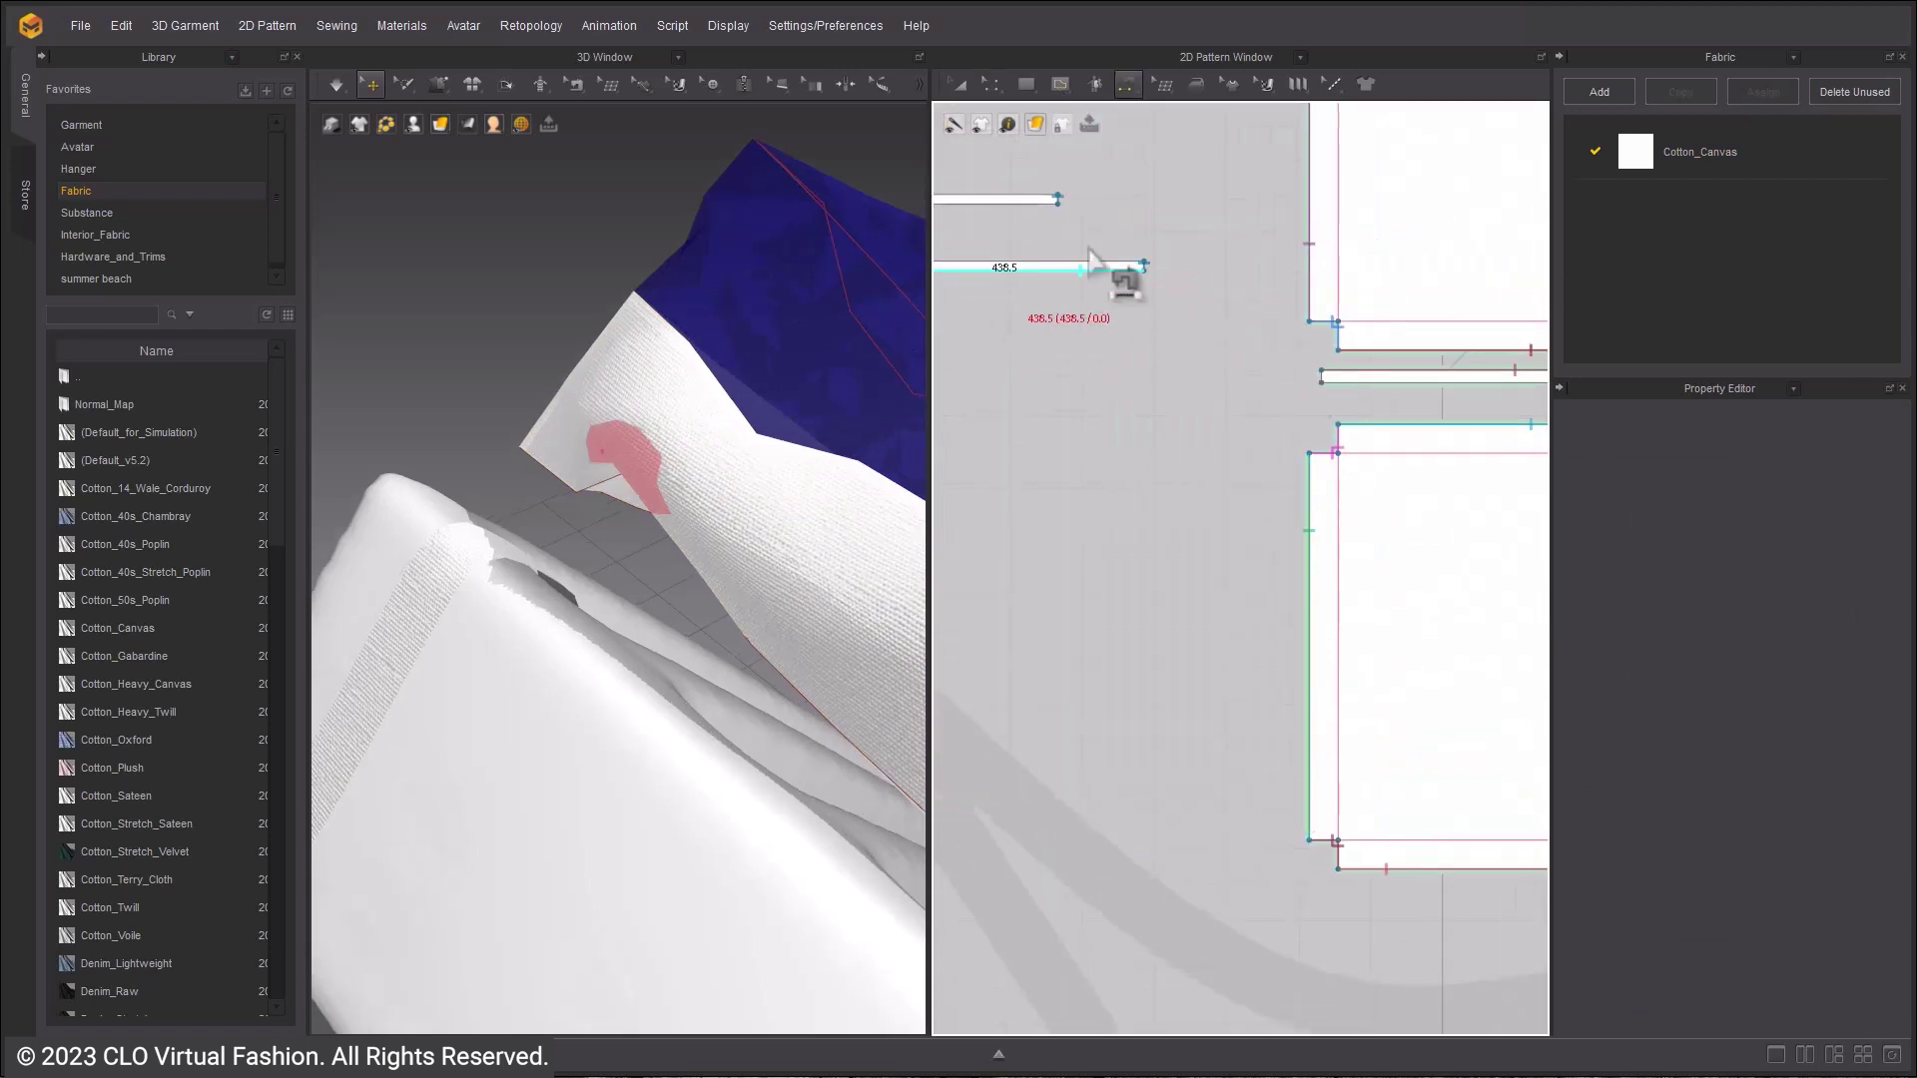
click(1058, 85)
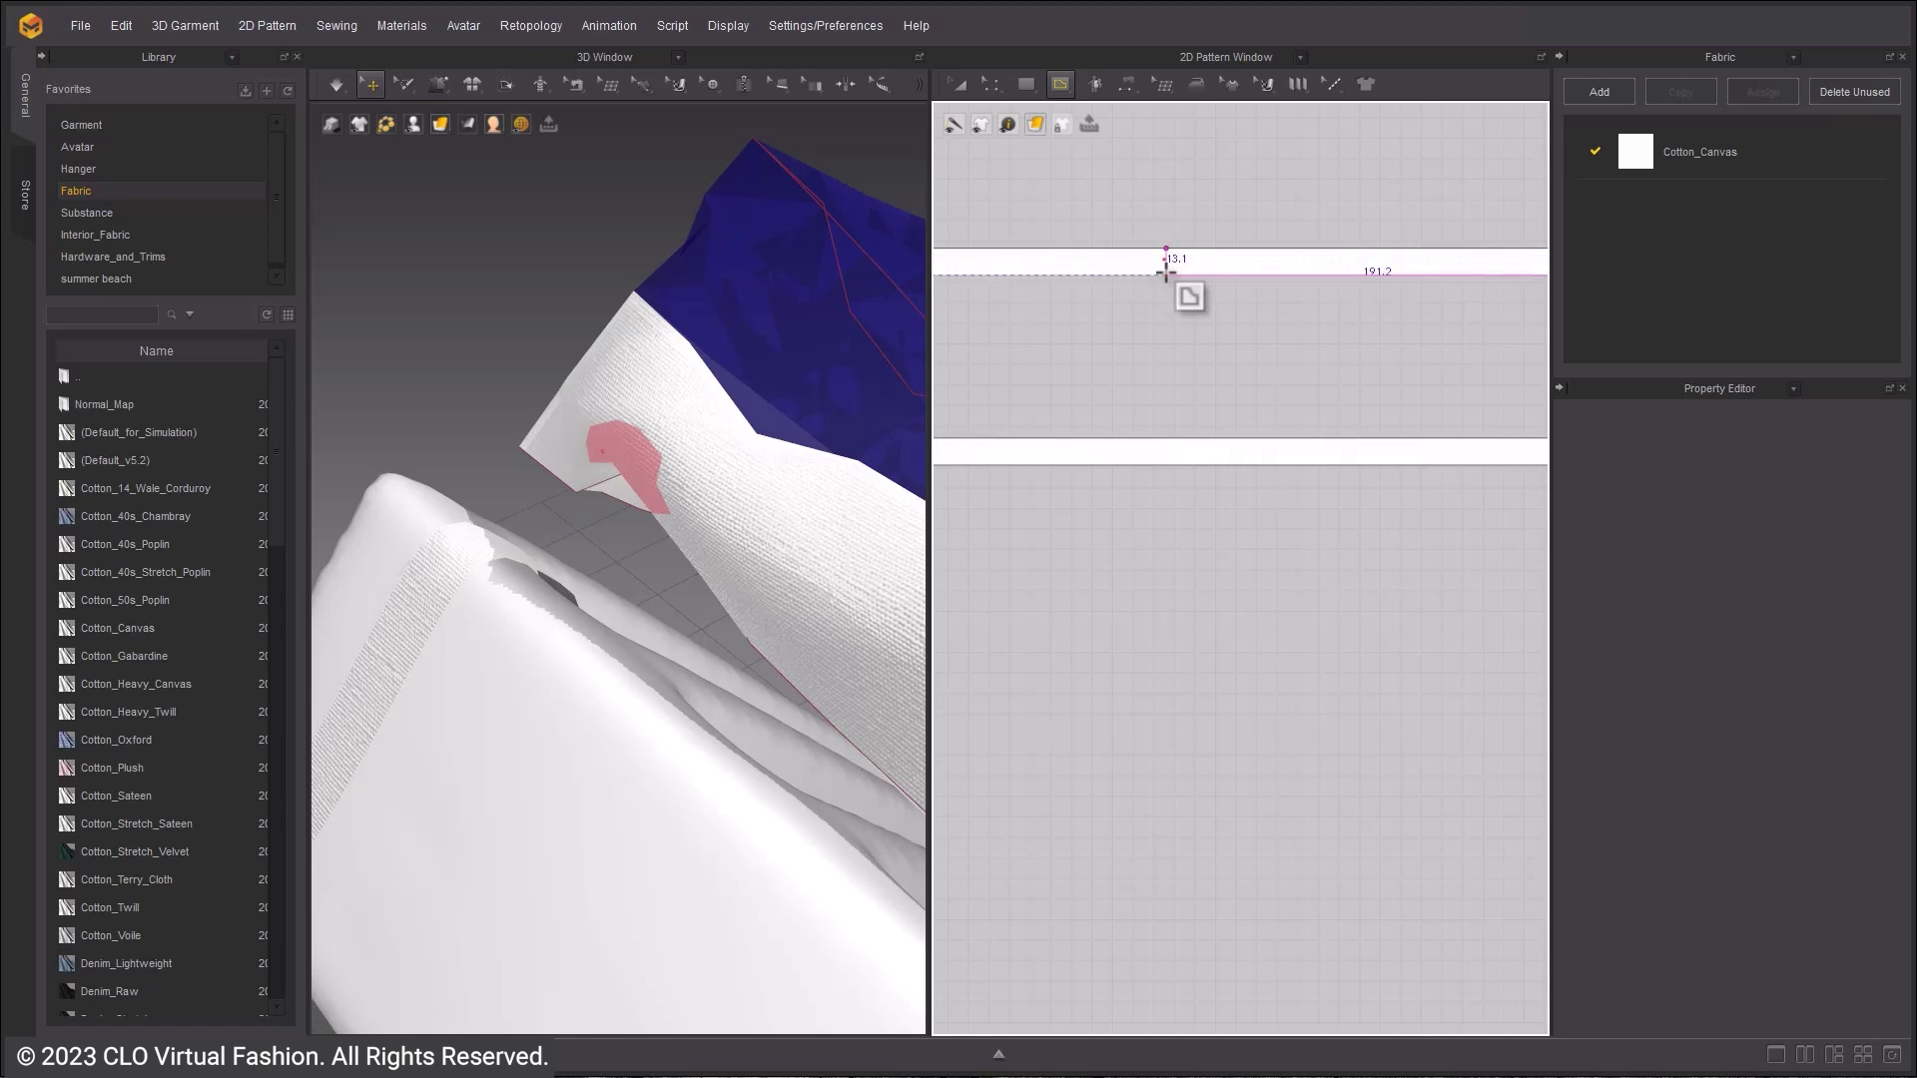
key(Return)
- Draw a matching internal line across the lower strap pattern, vertically aligned with the one on the upper strap
click(1060, 85)
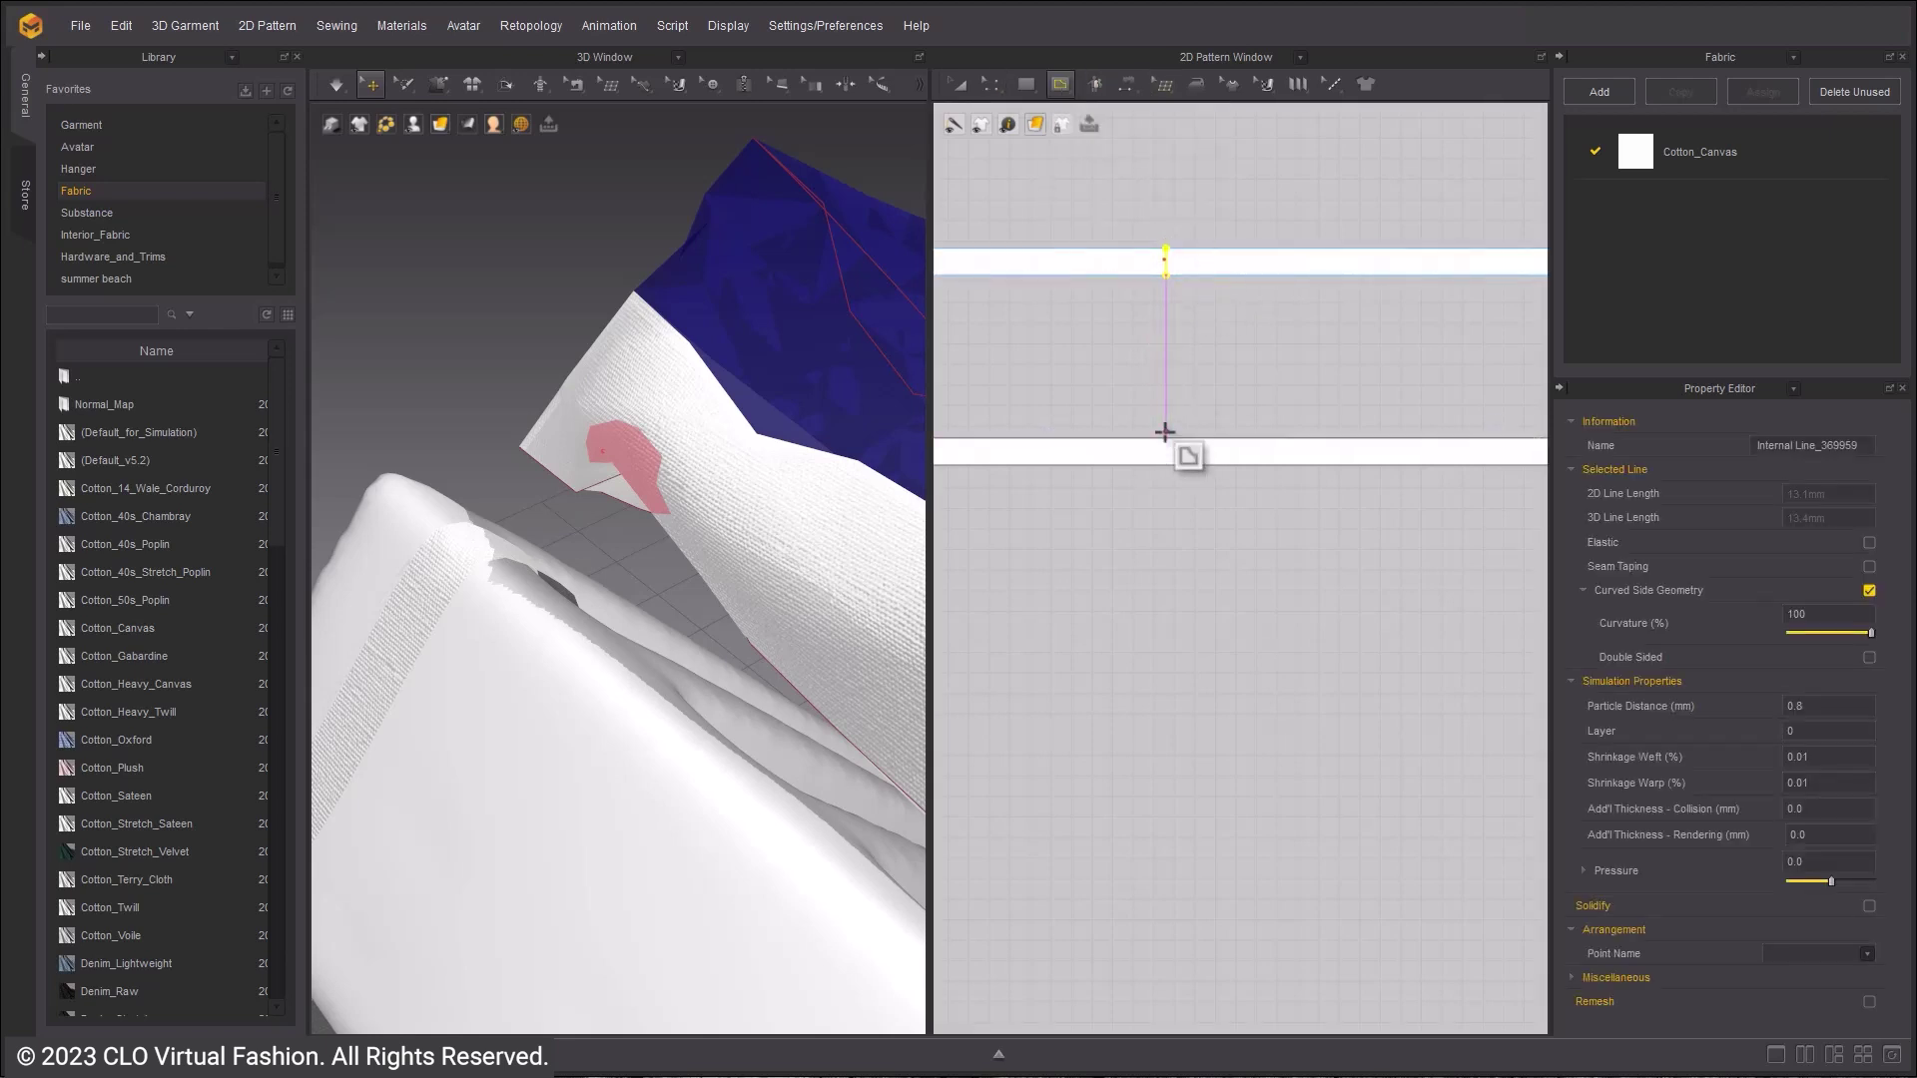
click(1166, 431)
click(948, 577)
click(1060, 85)
click(1092, 129)
click(1166, 437)
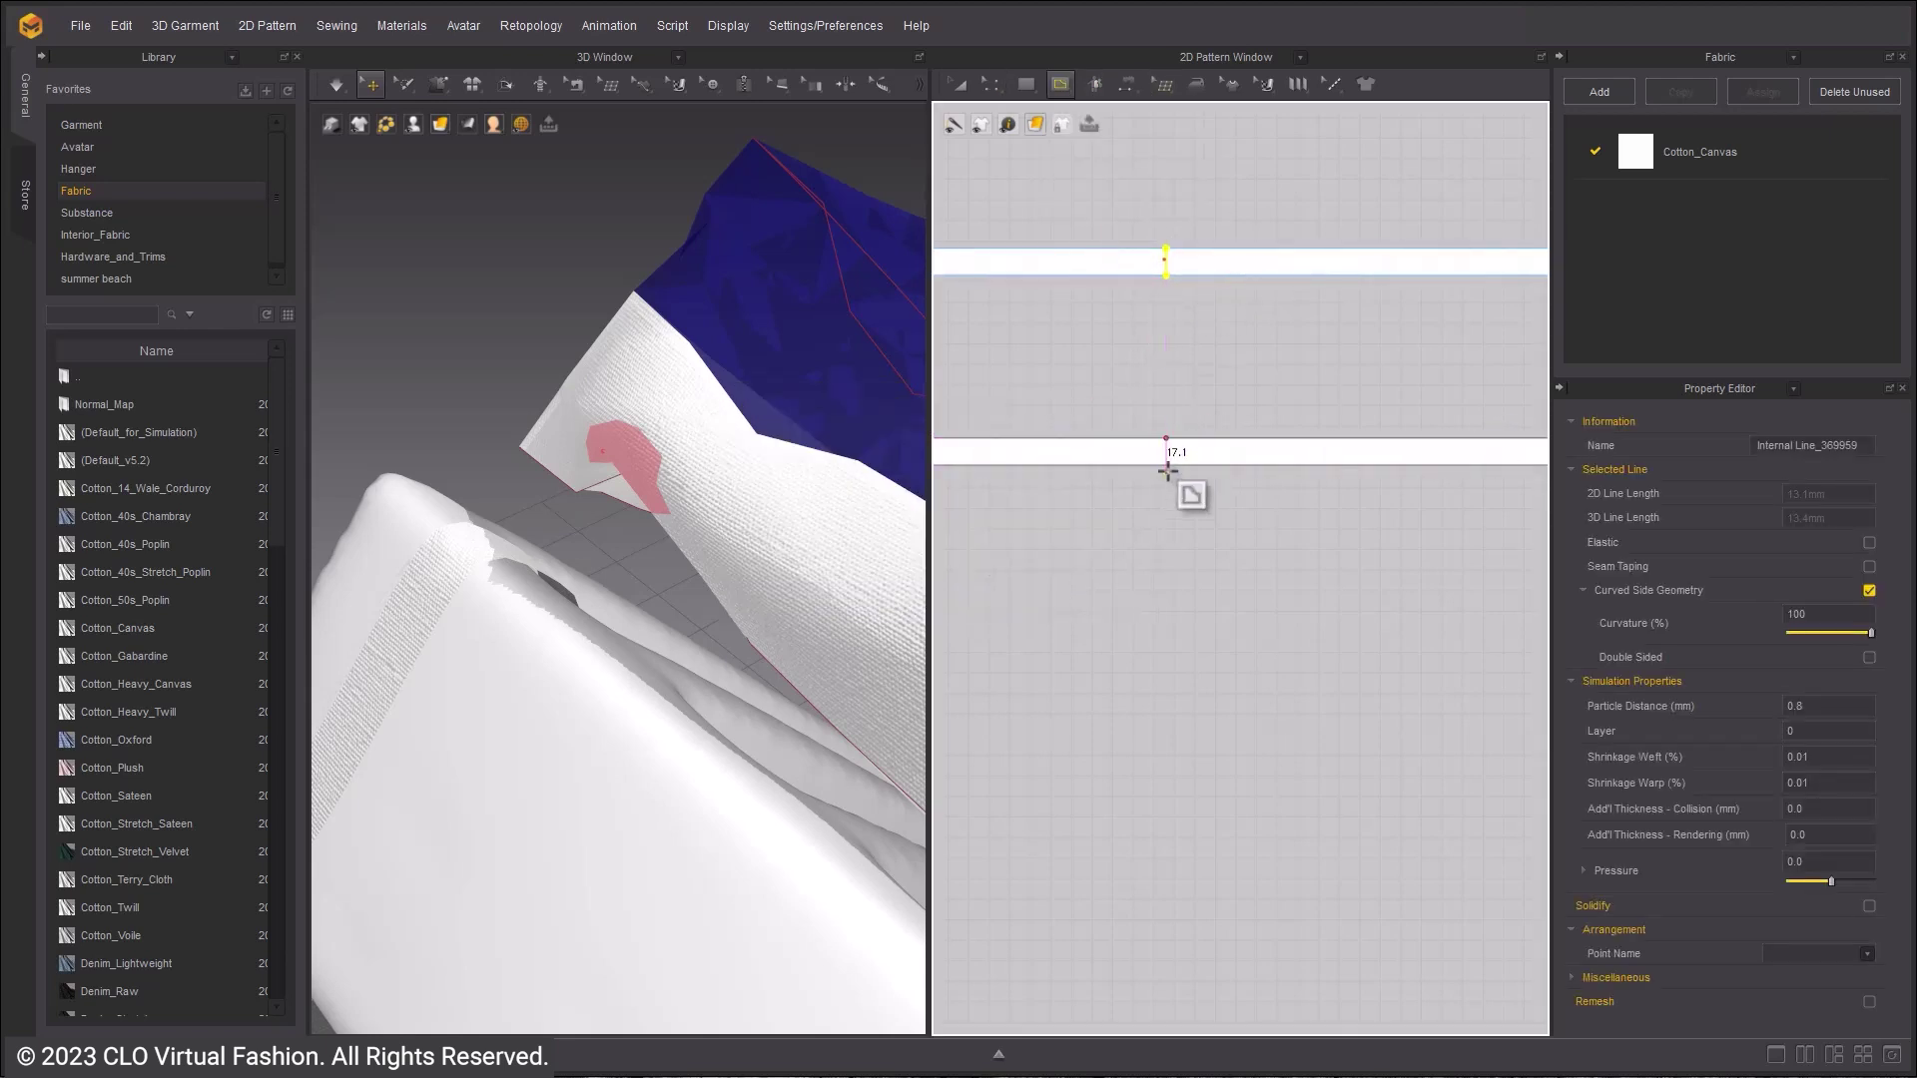
key(Return)
- Free-sew the upper strap's internal line to a 13.1 mm stretch near the upper end of the cushion bottom panel's side fold line
key(m)
click(1166, 249)
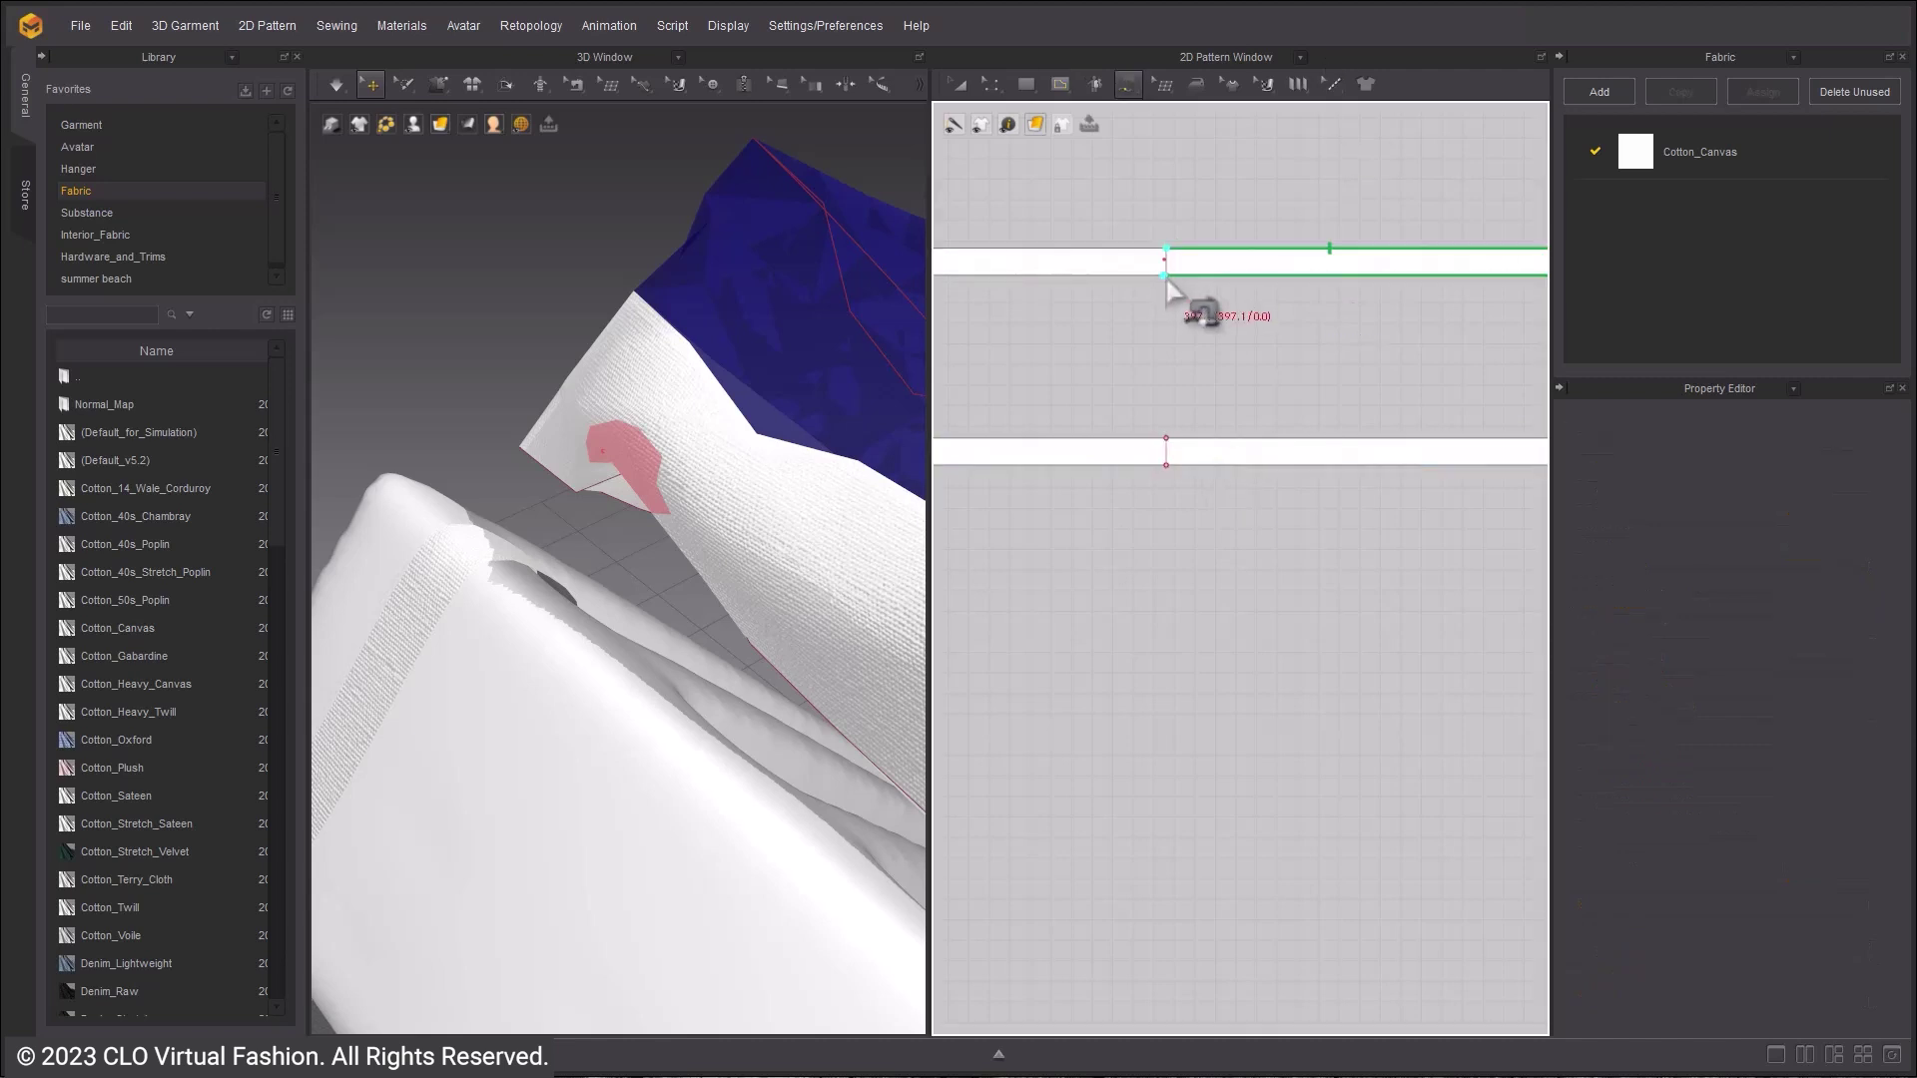
scroll(1173, 255, up, 5)
scroll(1260, 547, down, 5)
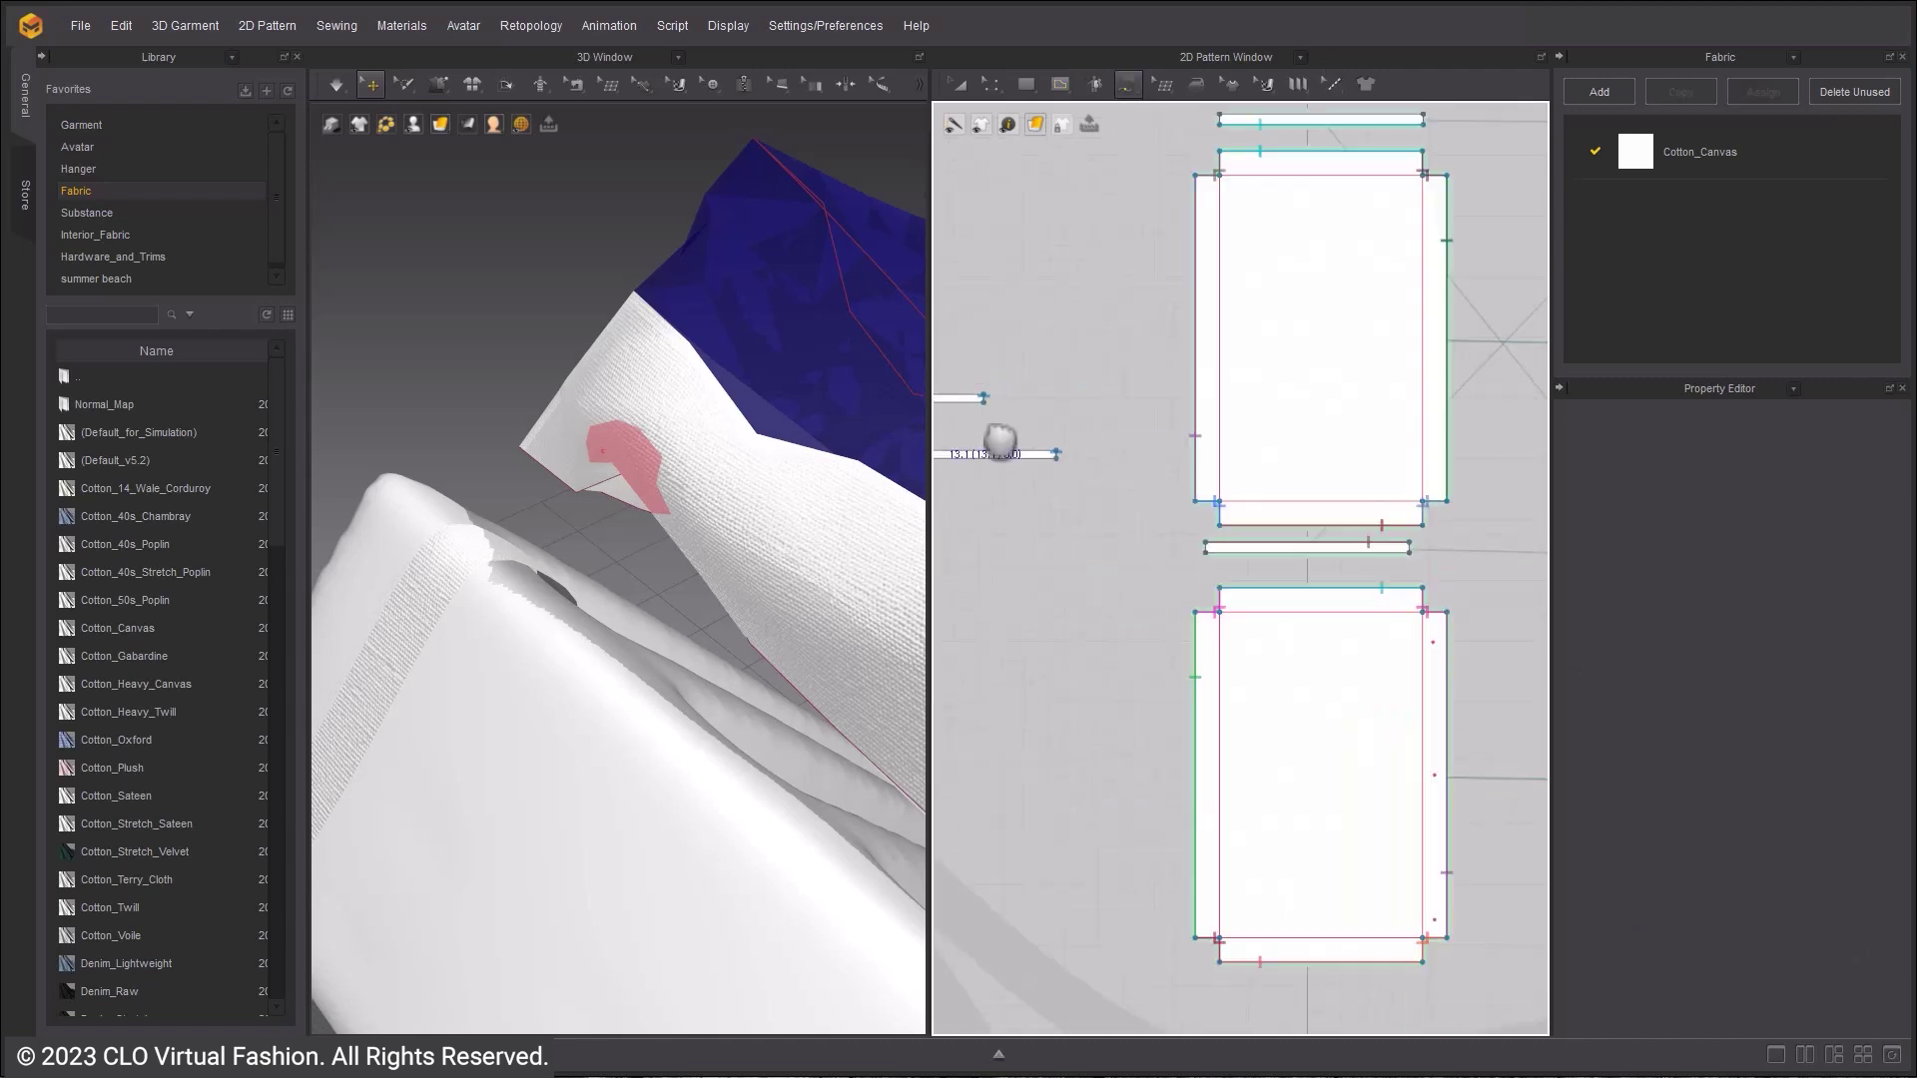
scroll(1439, 467, up, 5)
click(1435, 511)
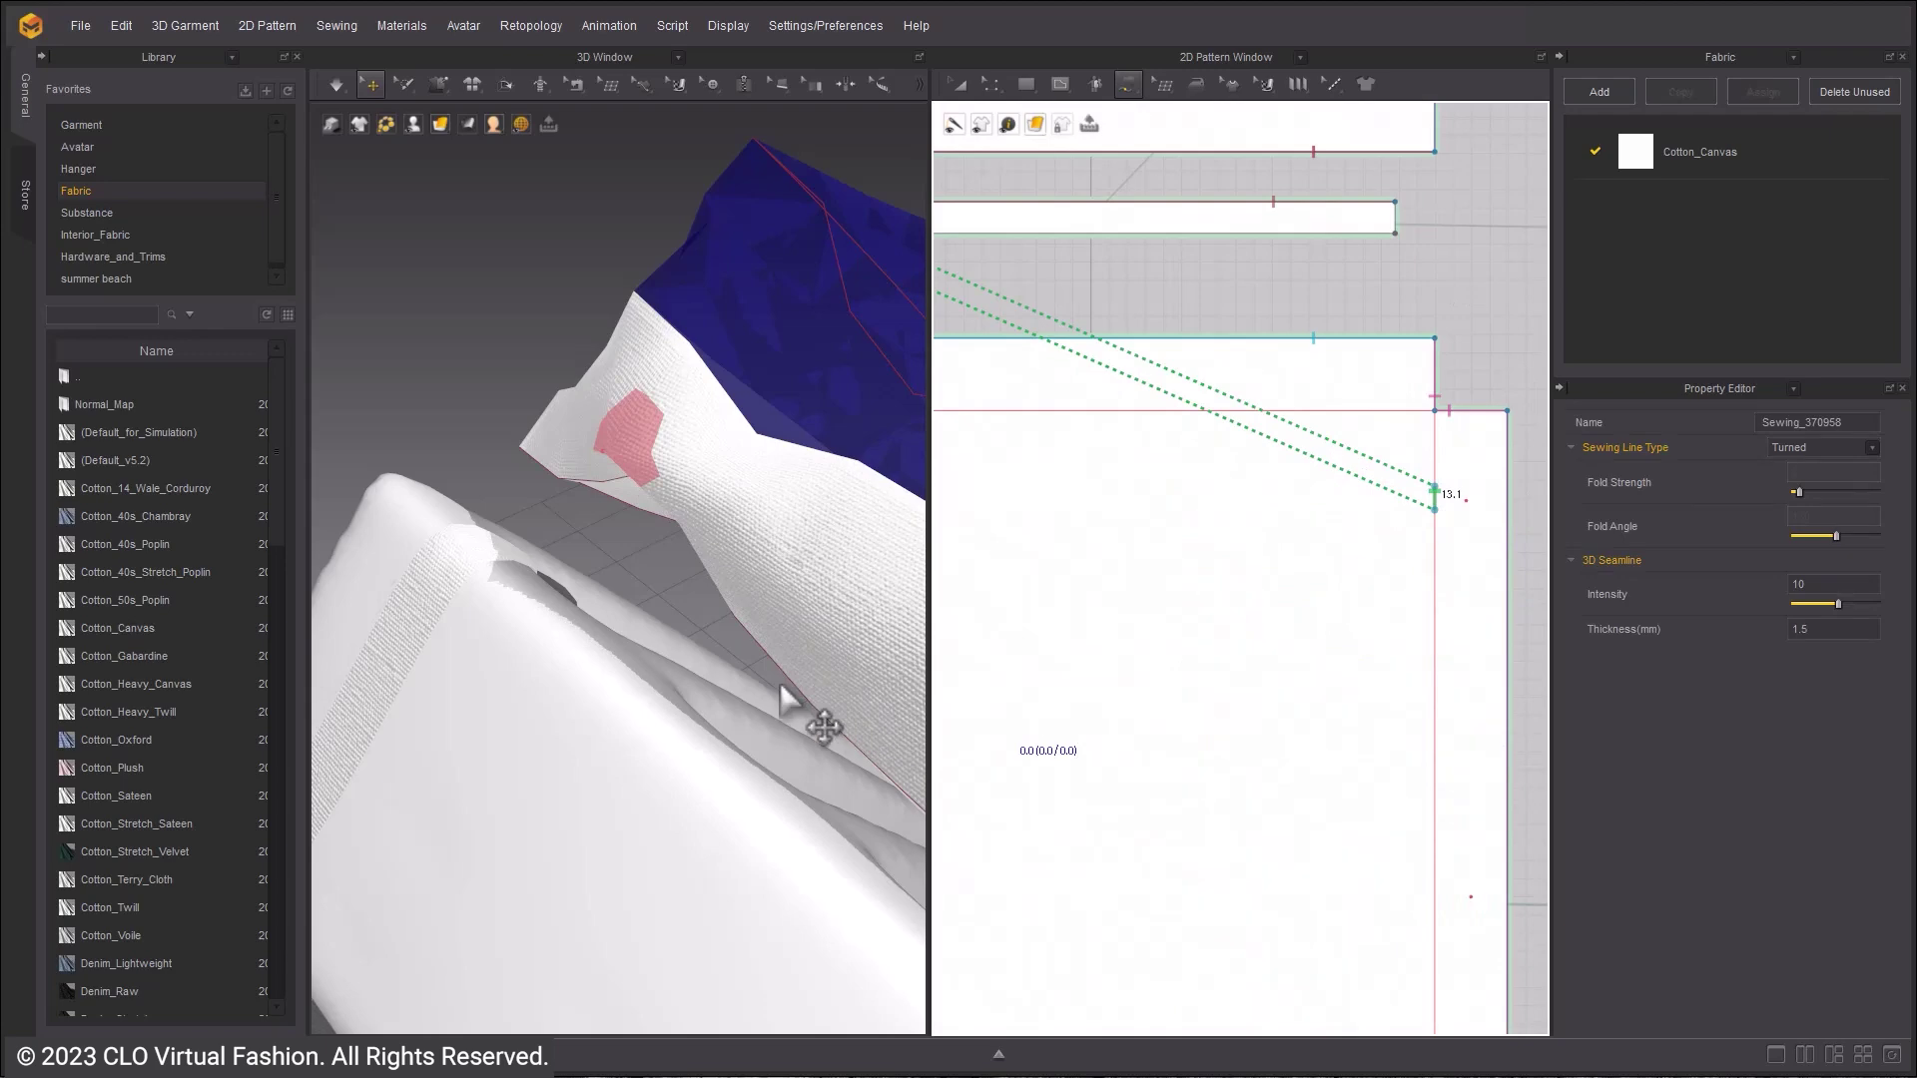
- Move the strap's seam to the lower end of the panel's side fold line and keep it 13.1 mm long
scroll(784, 688, down, 4)
middle_drag(783, 689, 571, 562)
scroll(573, 564, down, 2)
scroll(1387, 591, down, 3)
middle_drag(1387, 591, 1246, 409)
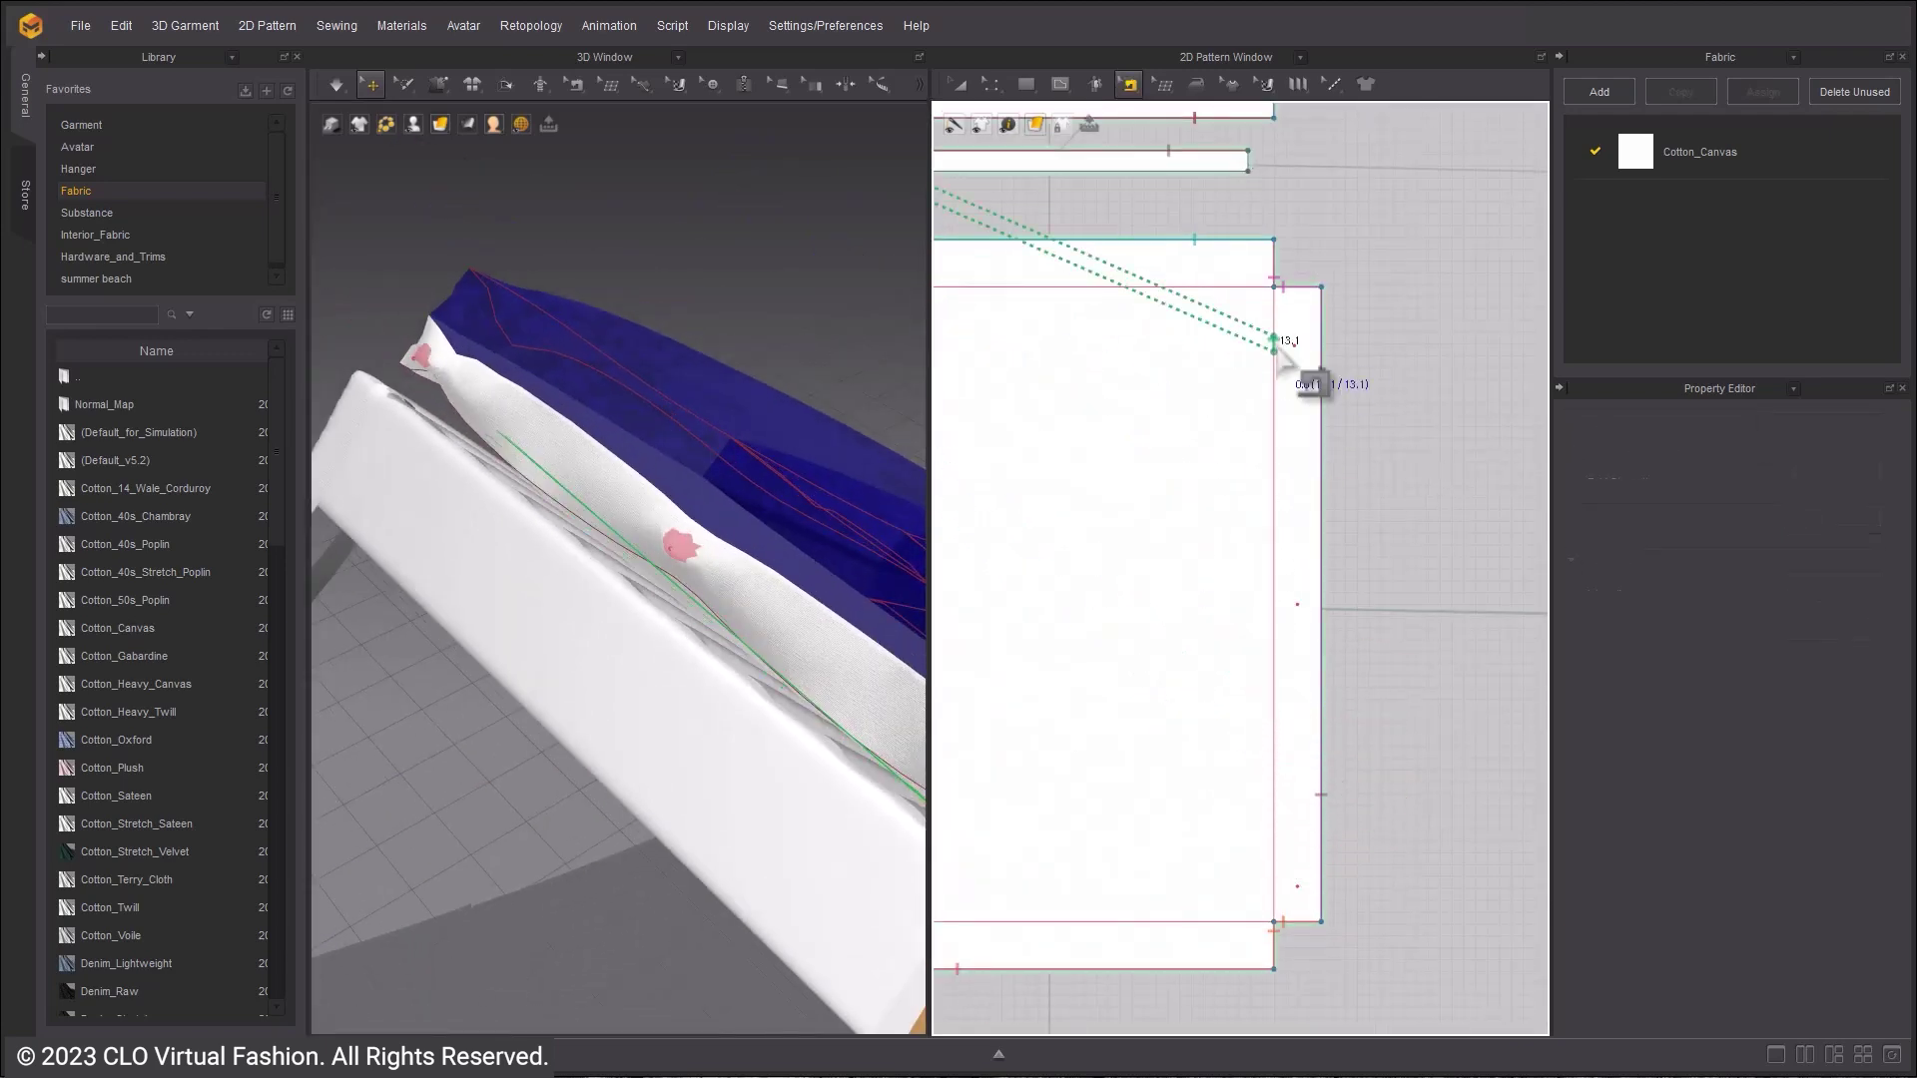
click(1278, 790)
middle_drag(601, 610, 490, 504)
scroll(490, 504, down, 4)
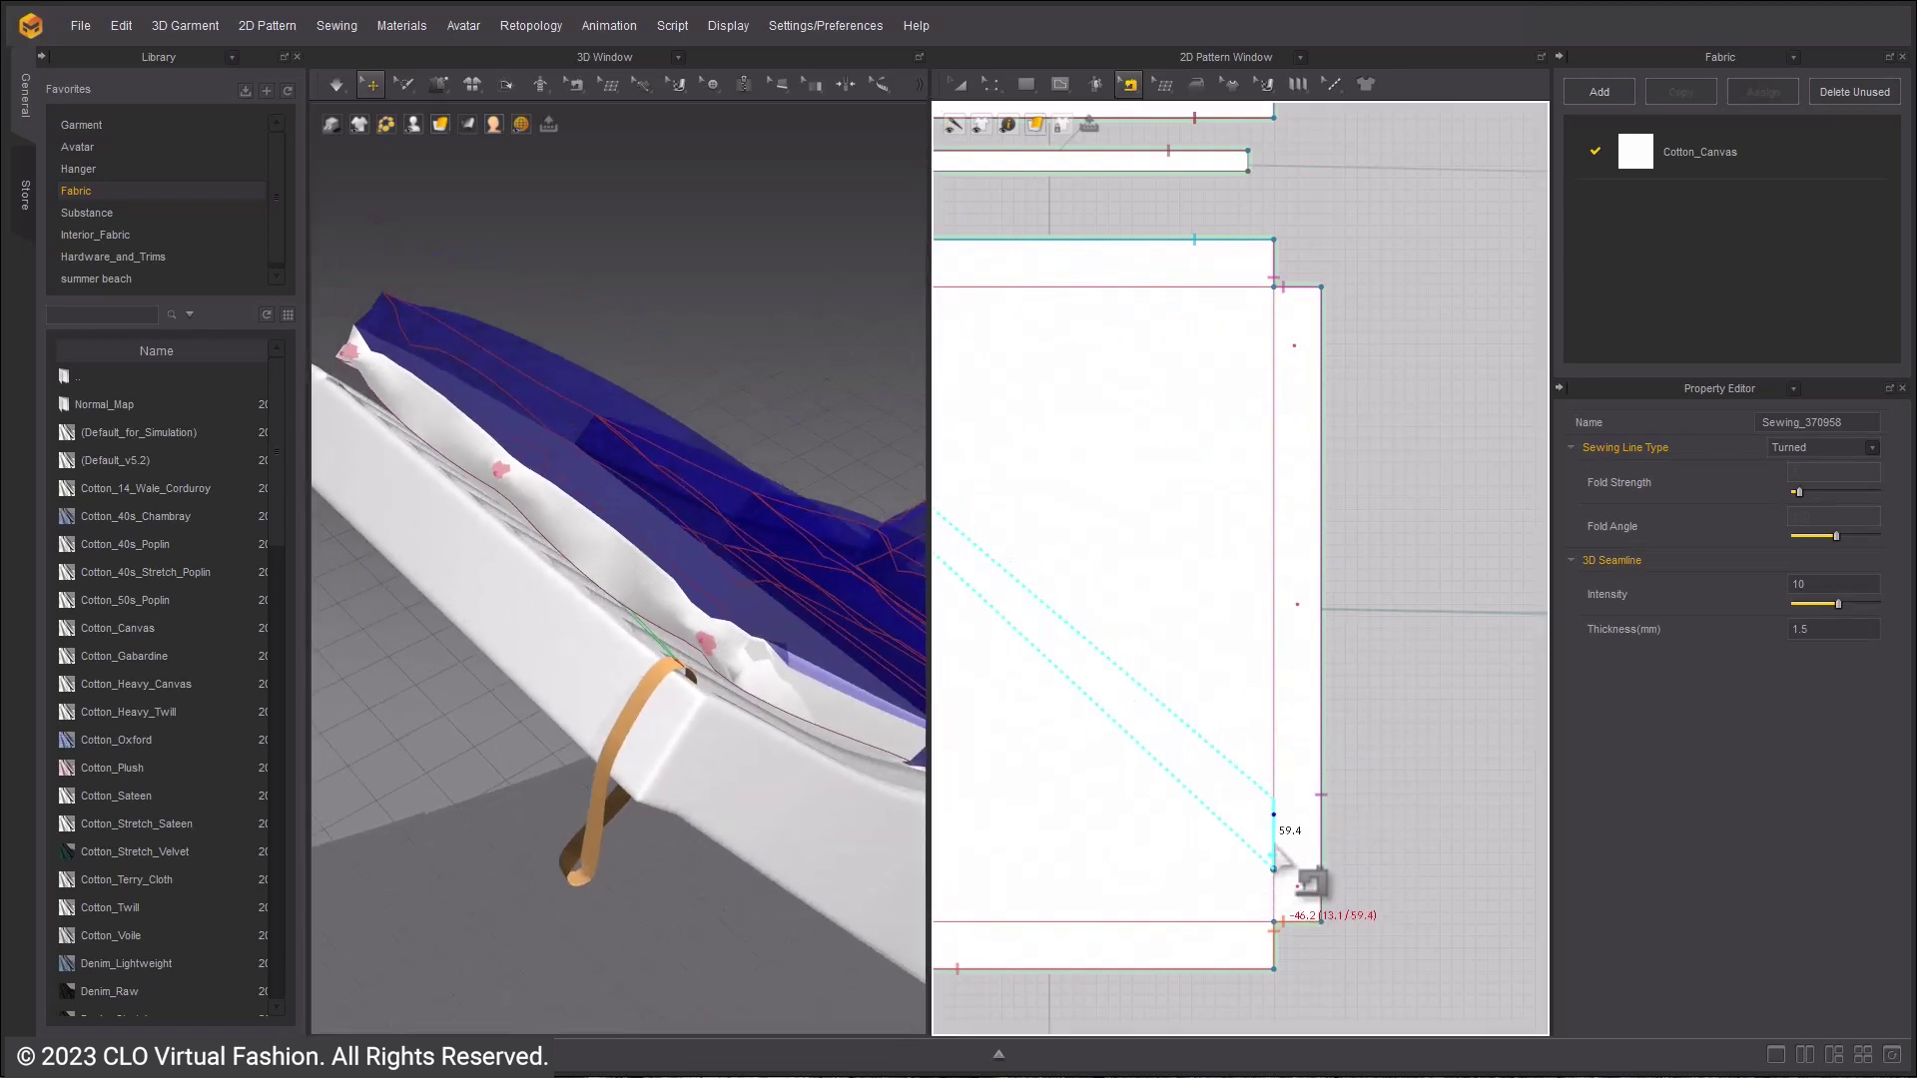
drag(1275, 863, 1281, 890)
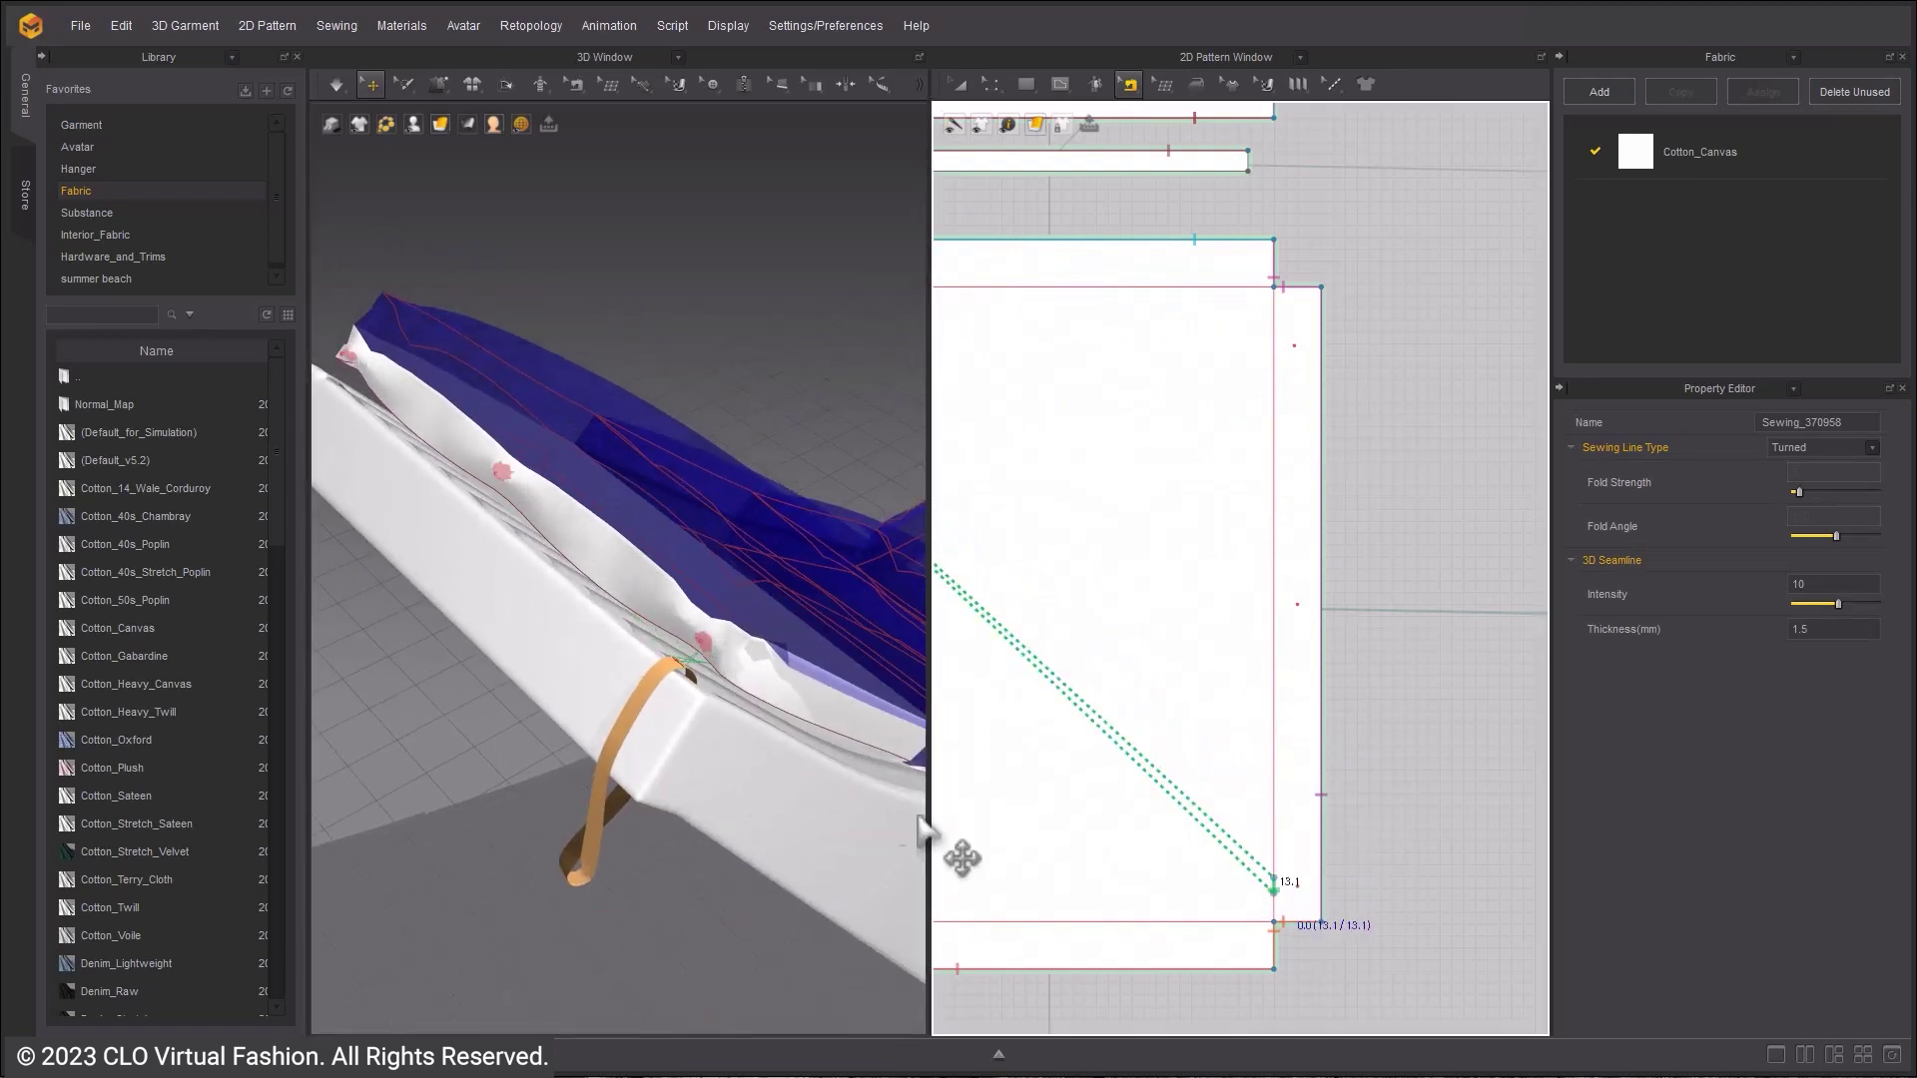
- Reverse the strap seam's direction so its crossed sewing lines run parallel
scroll(698, 684, up, 6)
scroll(1170, 825, up, 2)
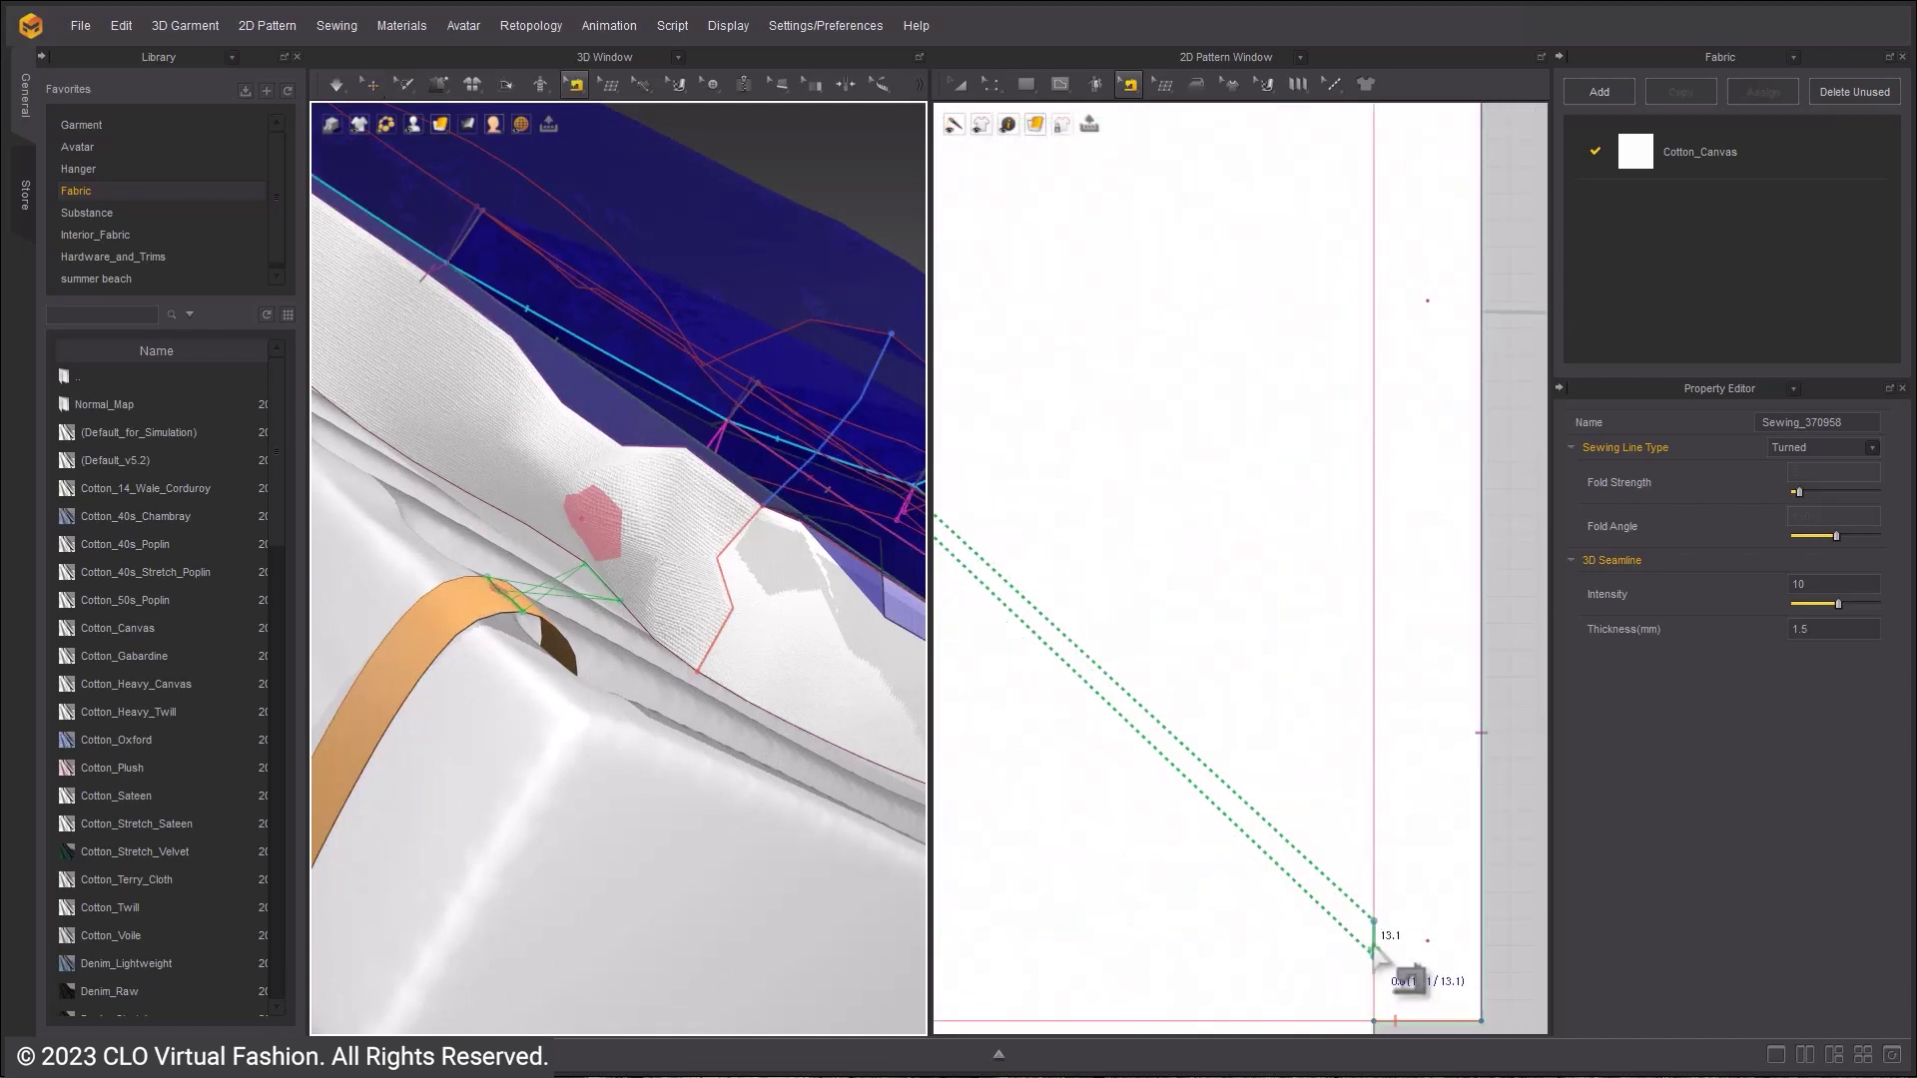
right_click(1373, 946)
click(1463, 774)
- Free-sew the lower strap's internal line to a 13.1 mm stretch at the upper end of the same panel's side fold line
scroll(512, 642, down, 6)
middle_drag(512, 642, 848, 651)
scroll(1203, 619, down, 3)
middle_drag(1193, 400, 1177, 642)
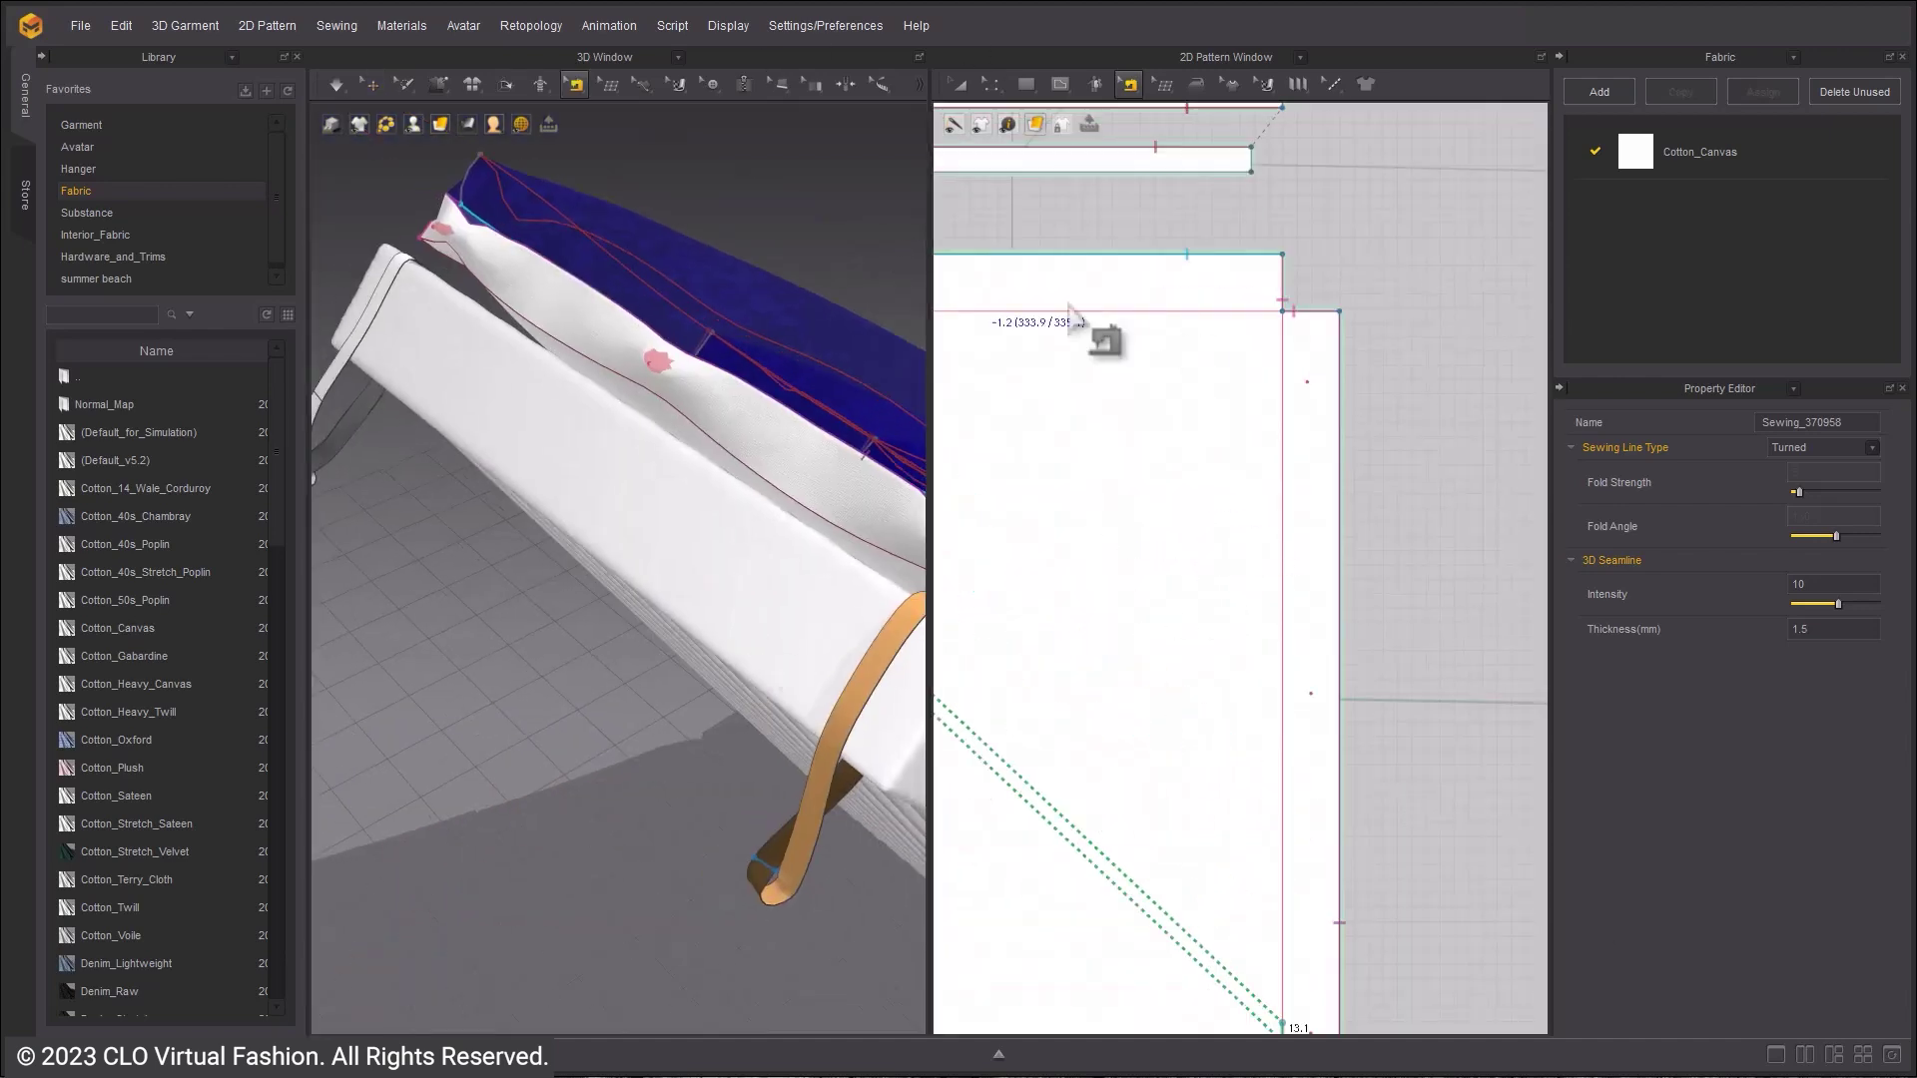
middle_drag(1068, 305, 1397, 399)
scroll(1189, 350, down, 3)
scroll(1146, 216, up, 5)
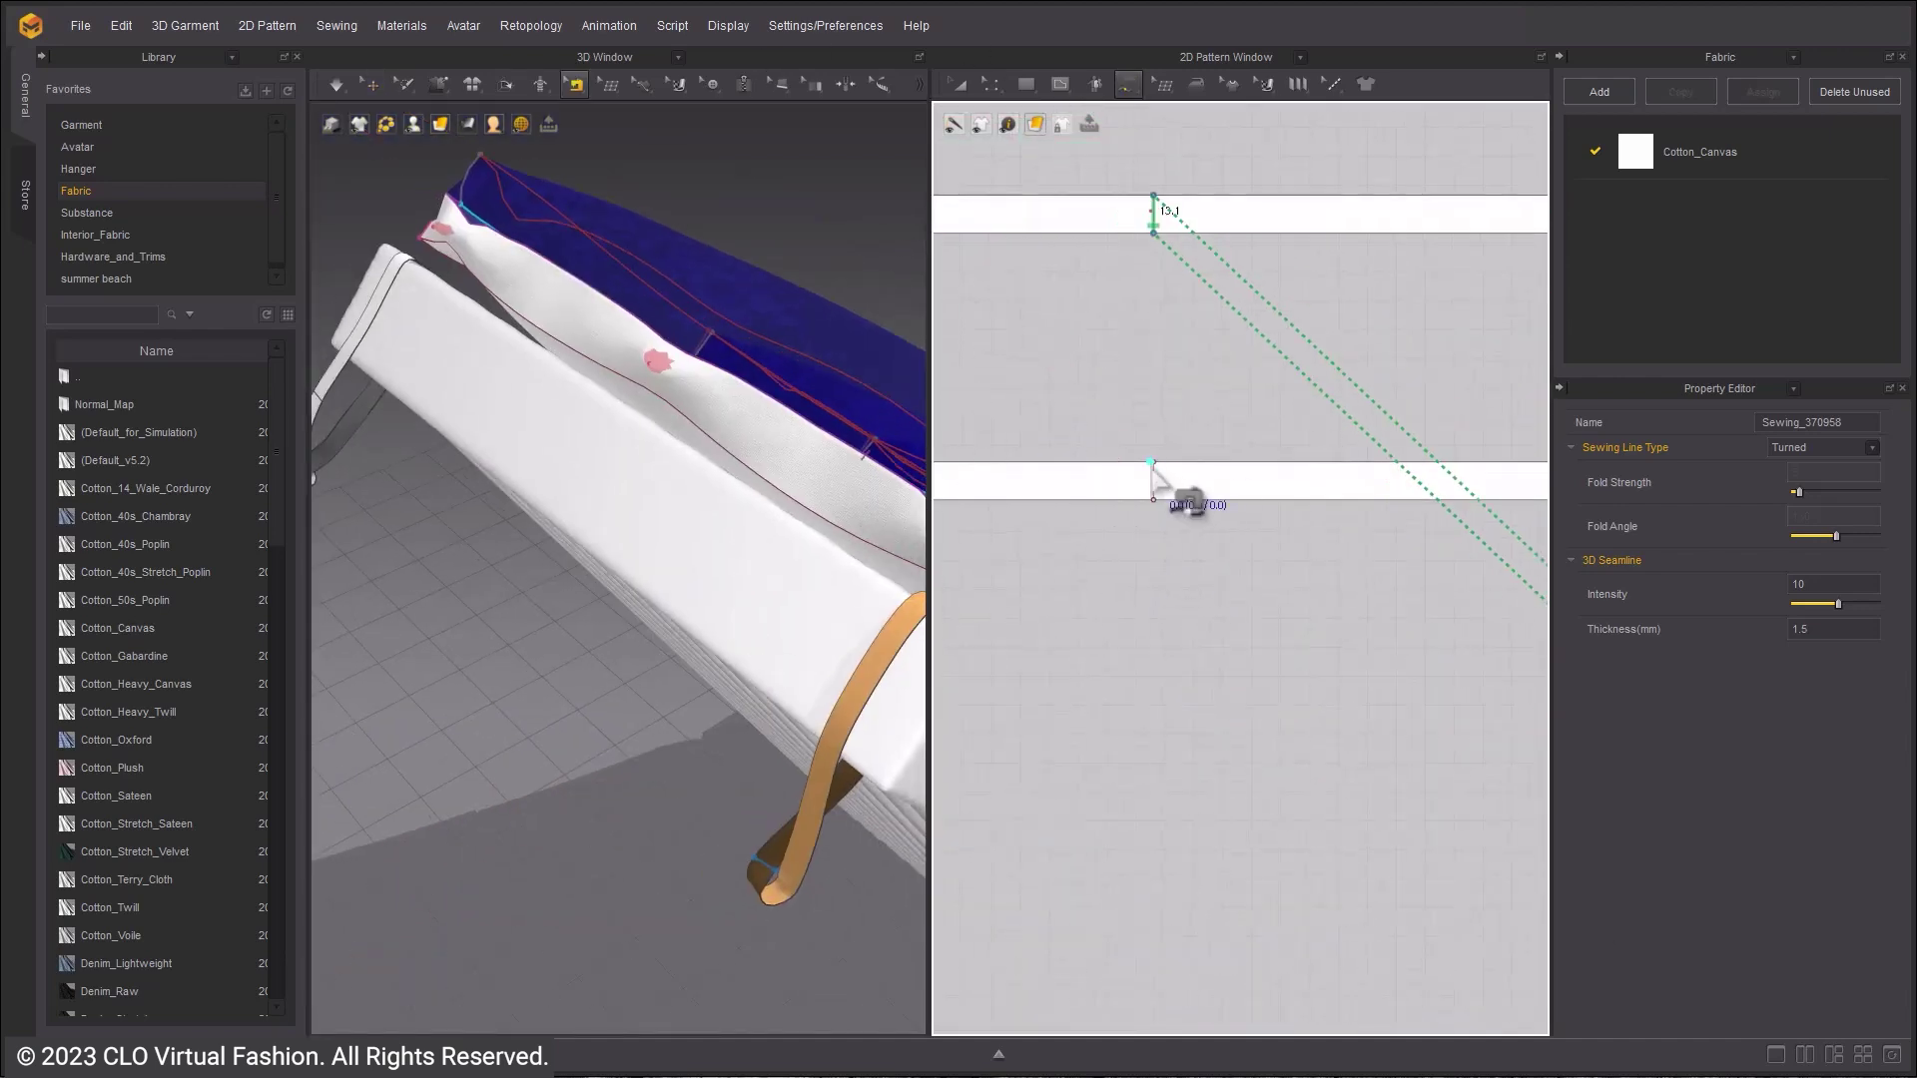
key(Escape)
scroll(1151, 464, up, 3)
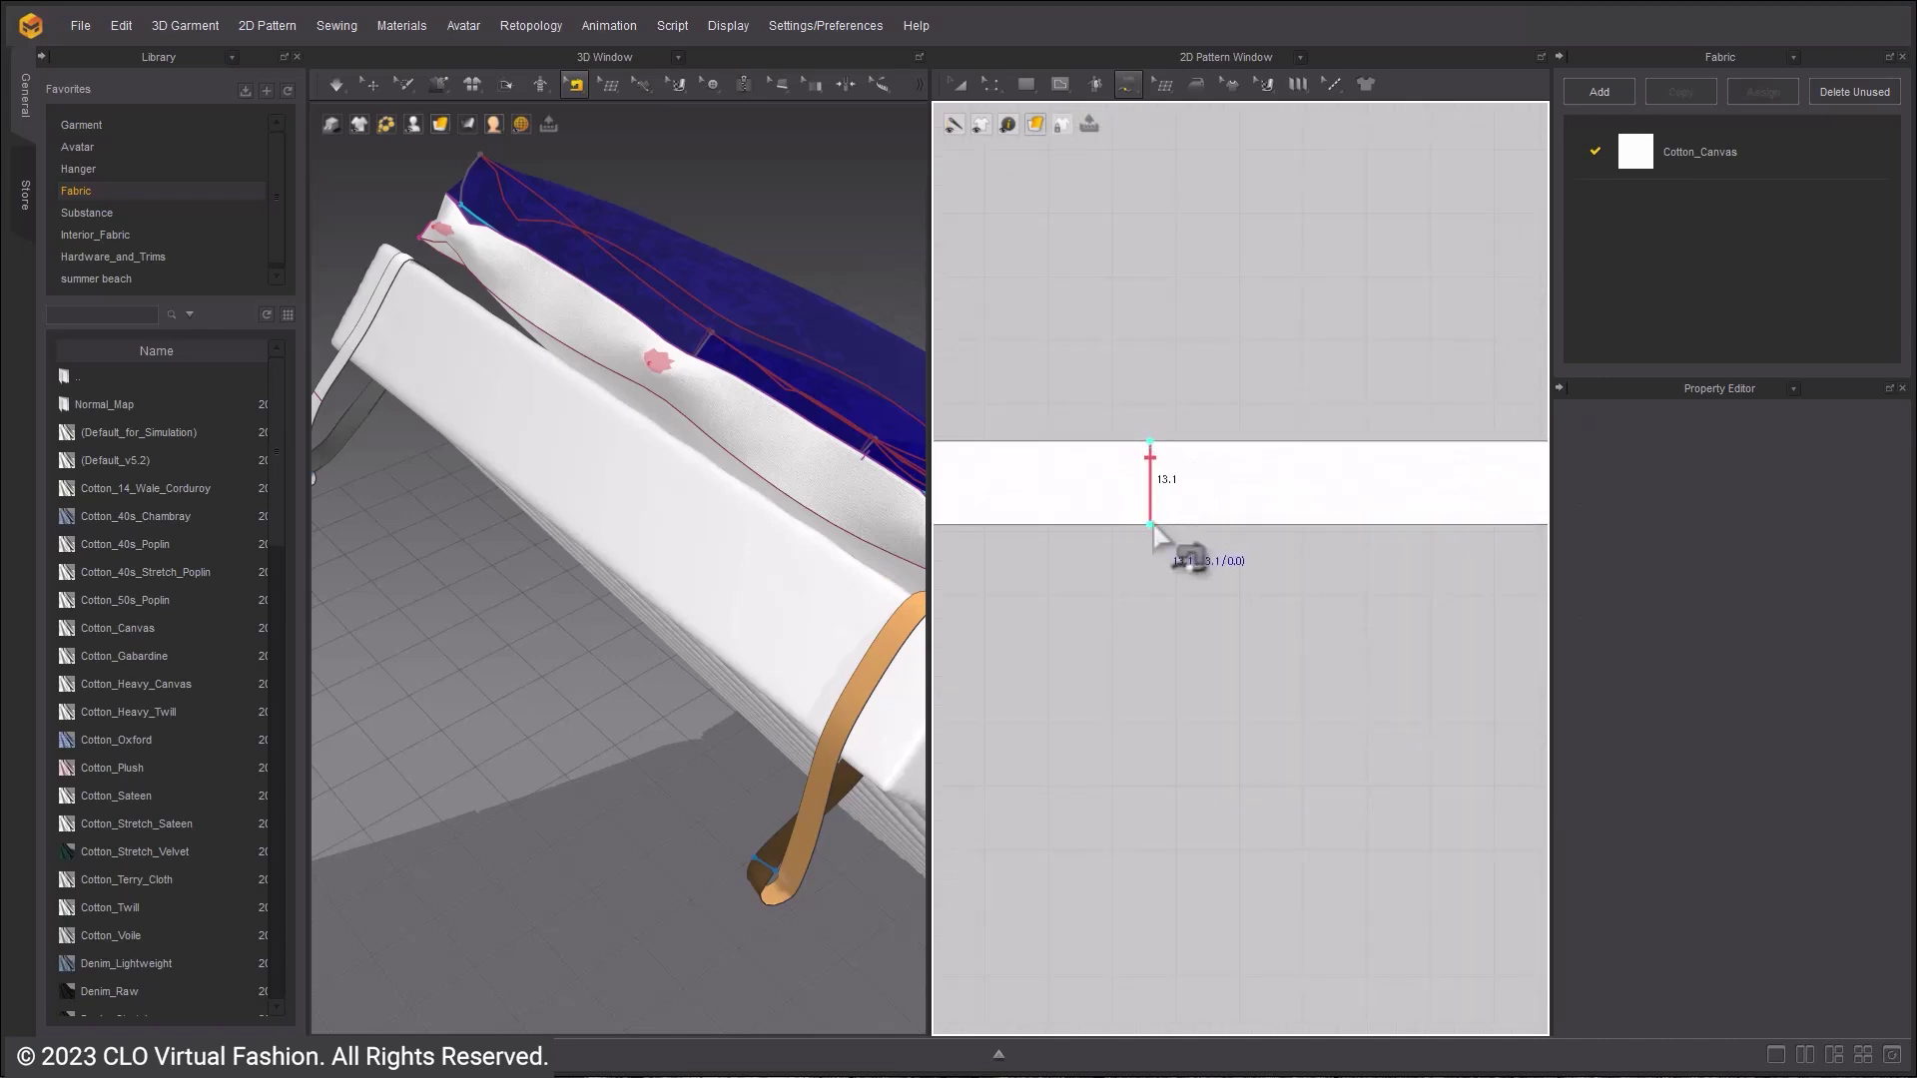
scroll(1152, 526, down, 7)
middle_drag(1280, 509, 998, 429)
scroll(1198, 599, up, 3)
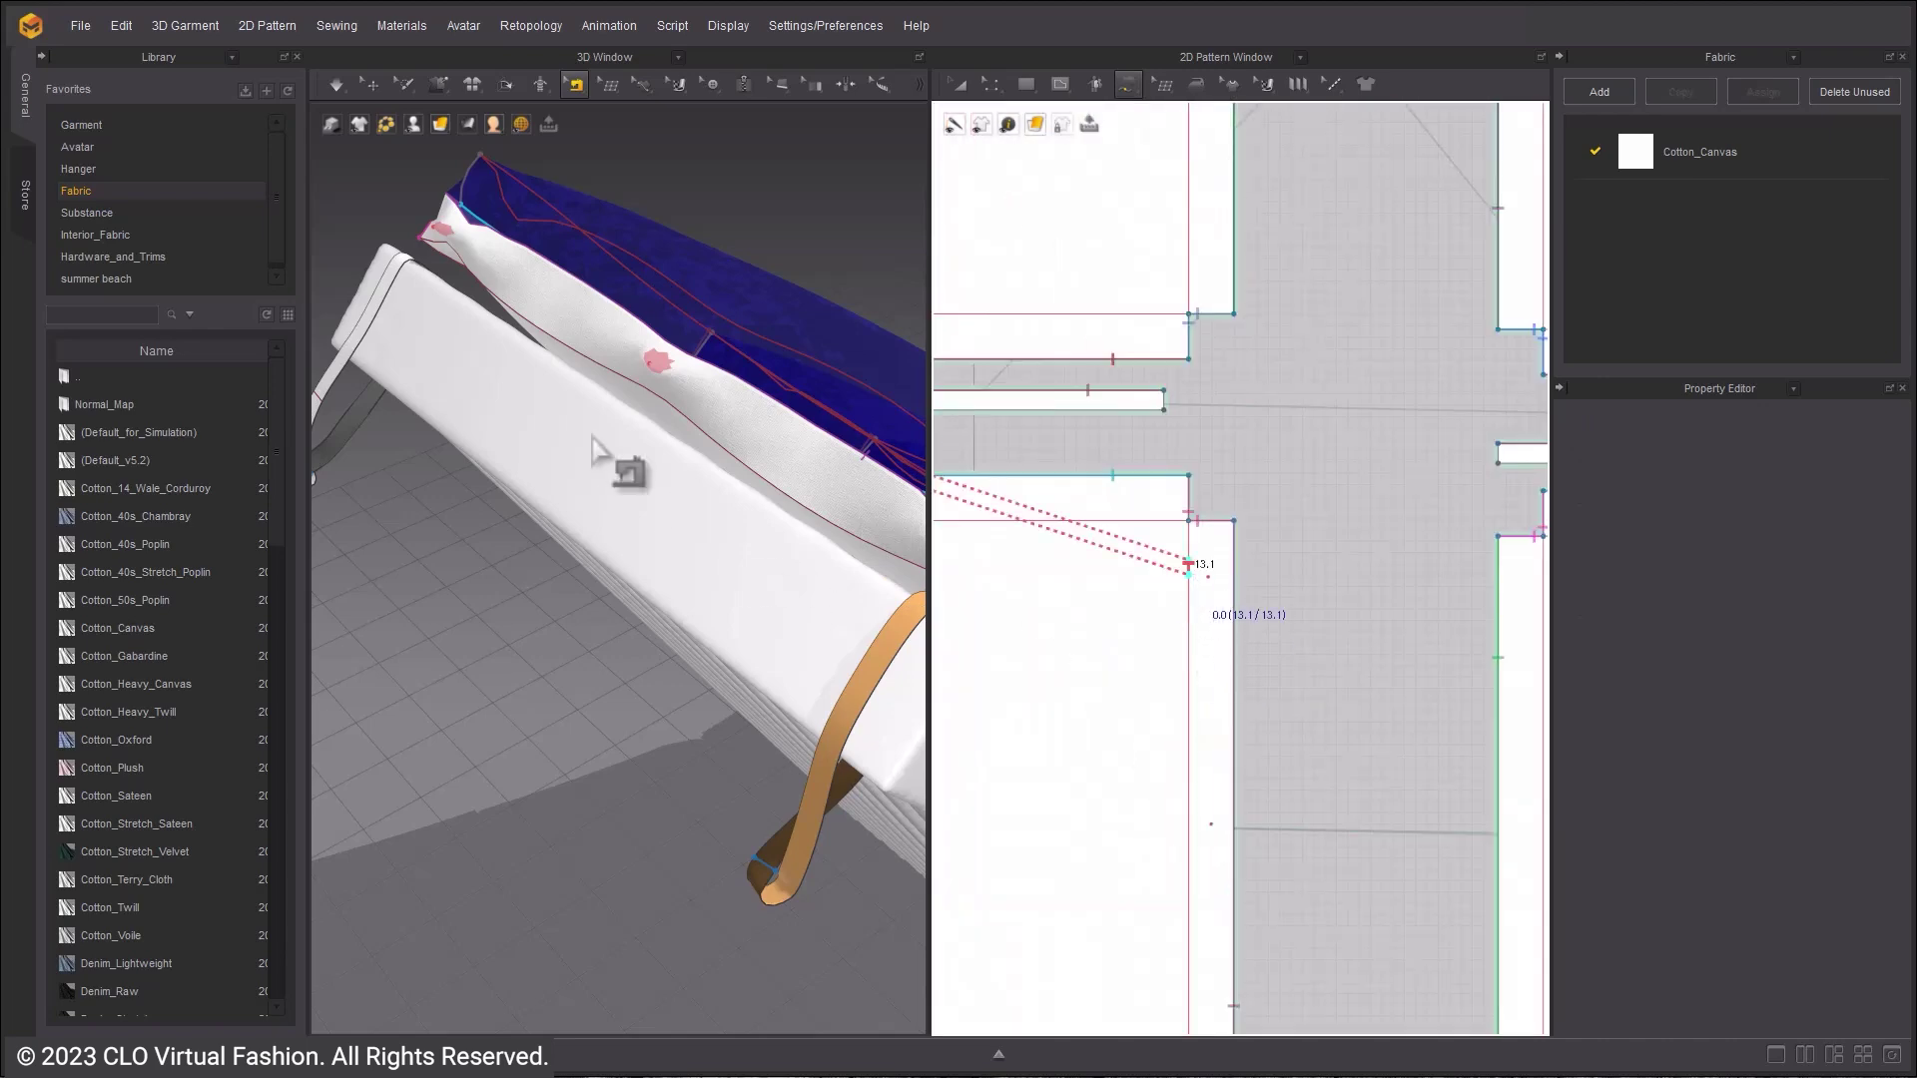
- Shift the lower strap's internal sewing line along the strap toward its far end, nearer the cushion corner
mouse_move(592, 436)
right_down()
mouse_move(515, 486)
mouse_move(530, 534)
mouse_move(580, 533)
mouse_move(554, 387)
mouse_move(619, 439)
right_up()
scroll(524, 494, up, 3)
middle_drag(1096, 482, 1279, 454)
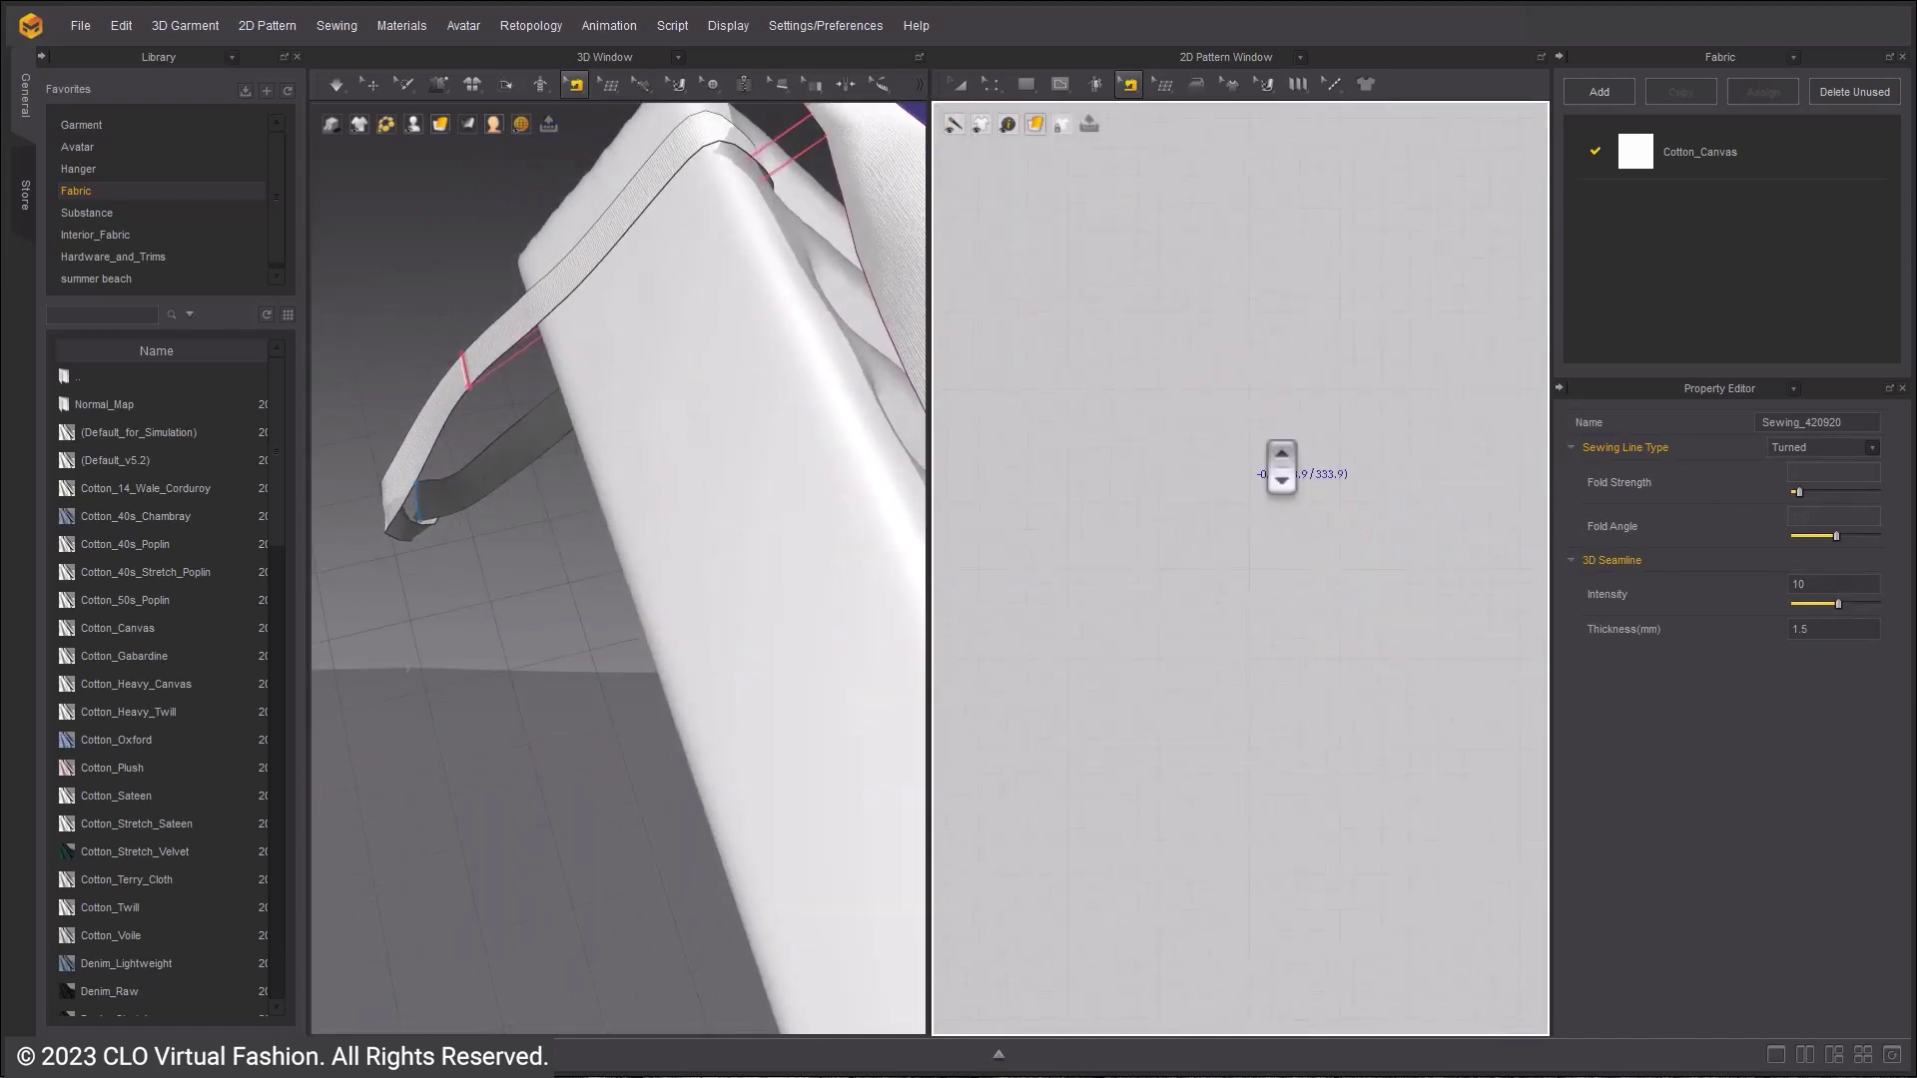
middle_drag(986, 449, 1270, 492)
scroll(1203, 492, up, 2)
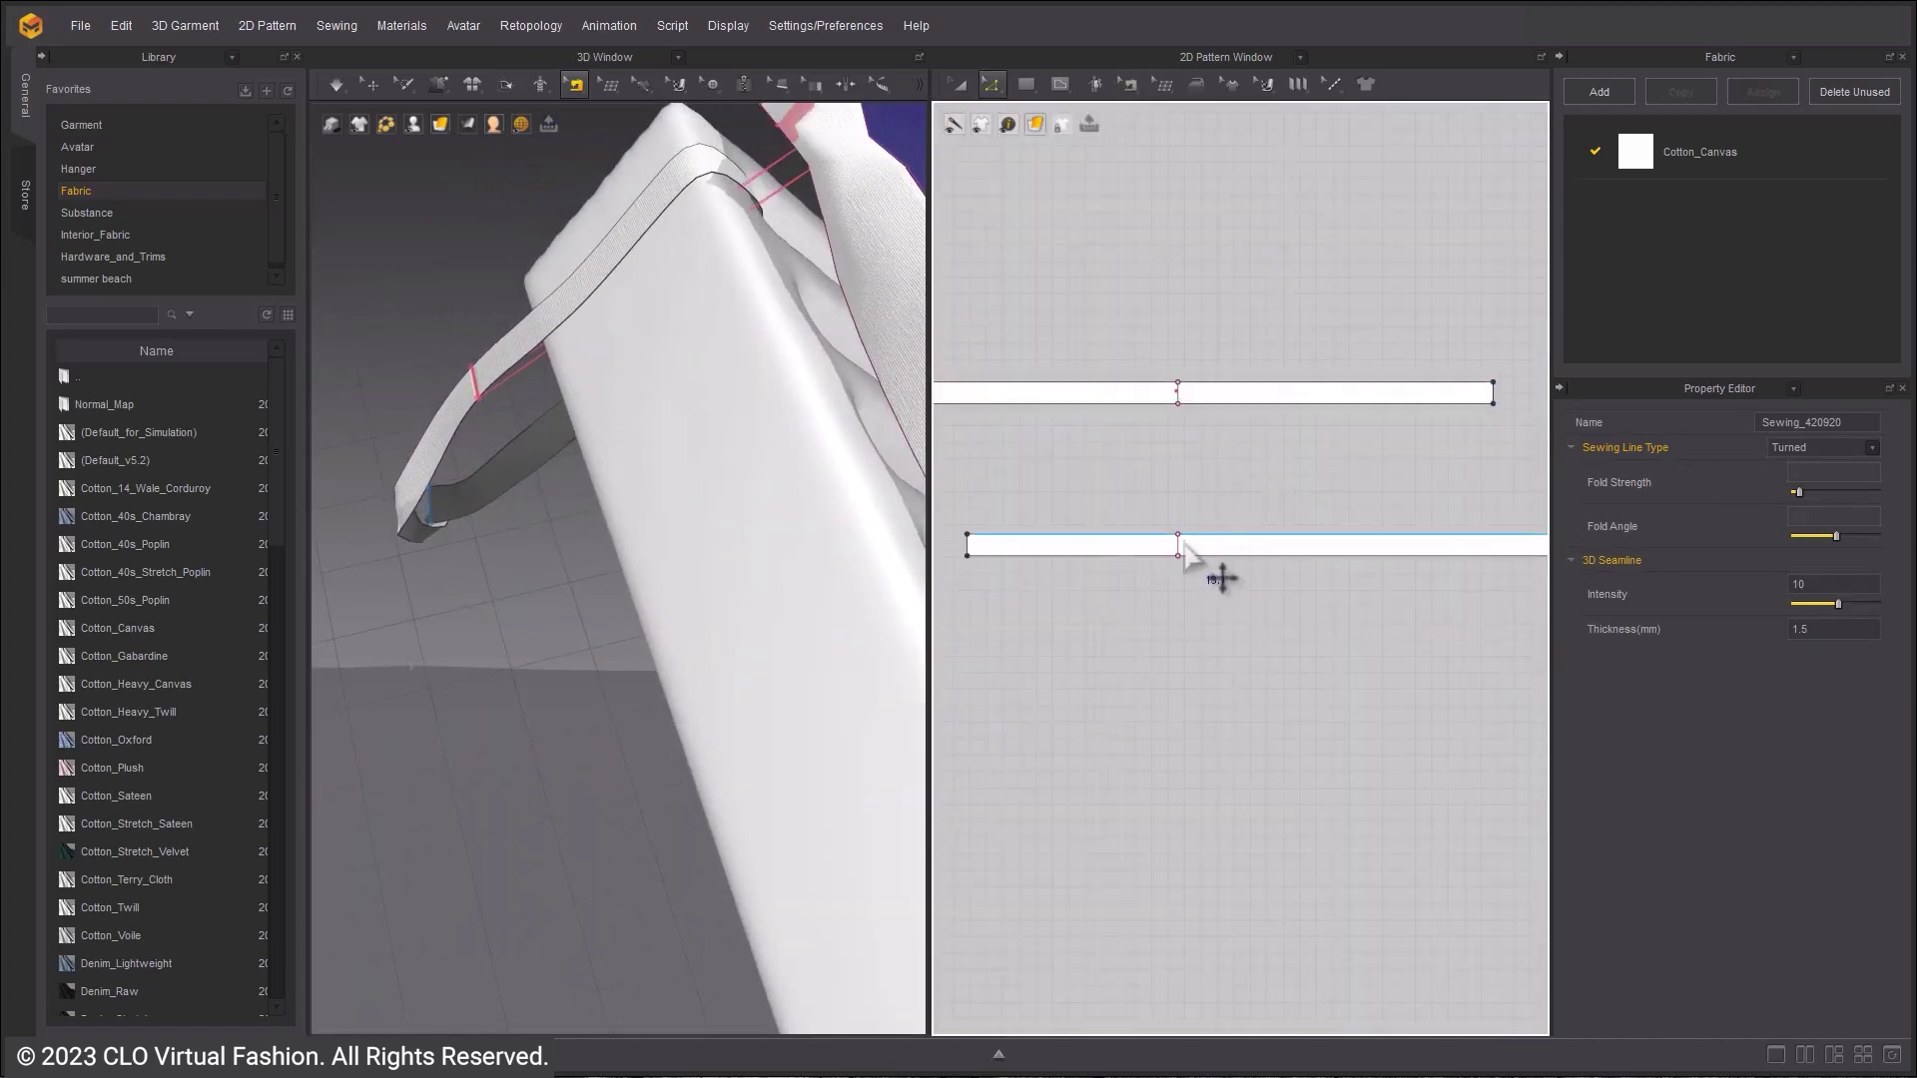
drag(1184, 556, 1449, 559)
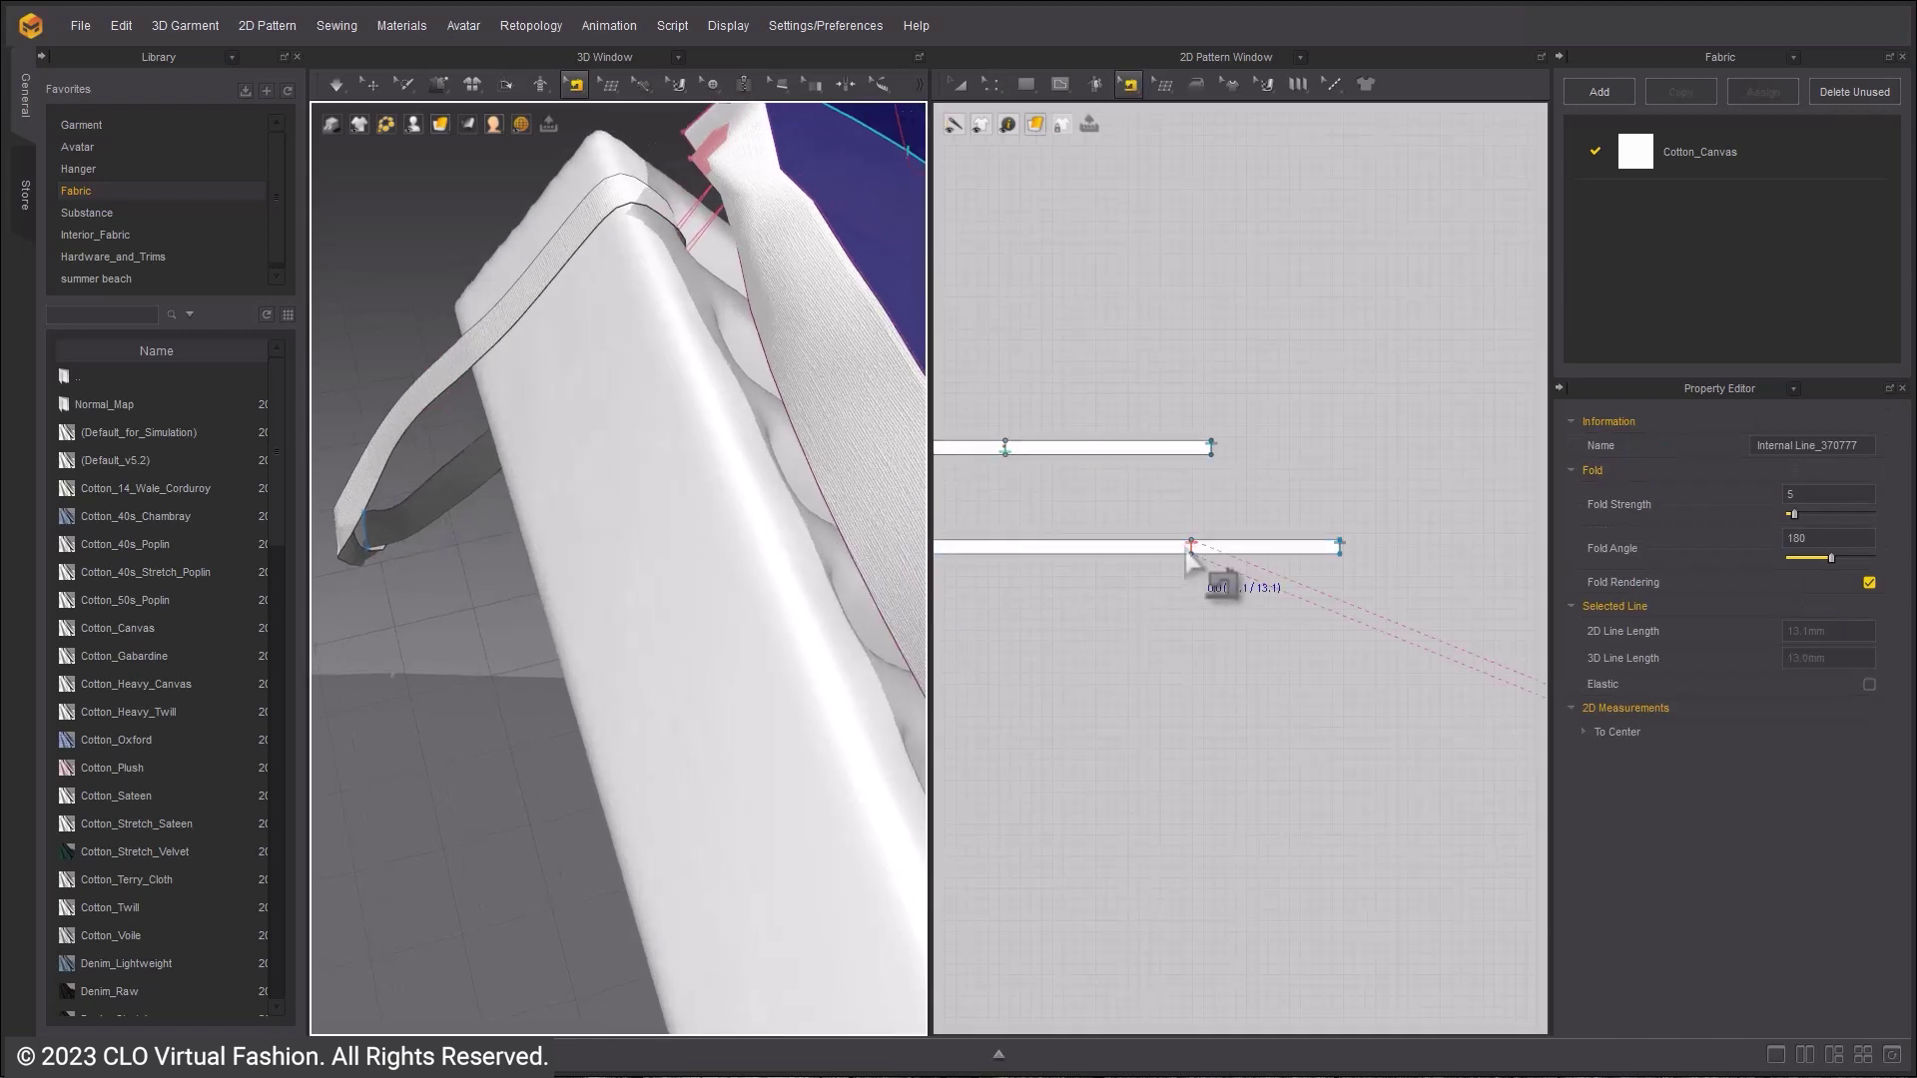
- Simulate the sewn straps to draw them against the cushion's corners, checking both straps on the rail
key(space)
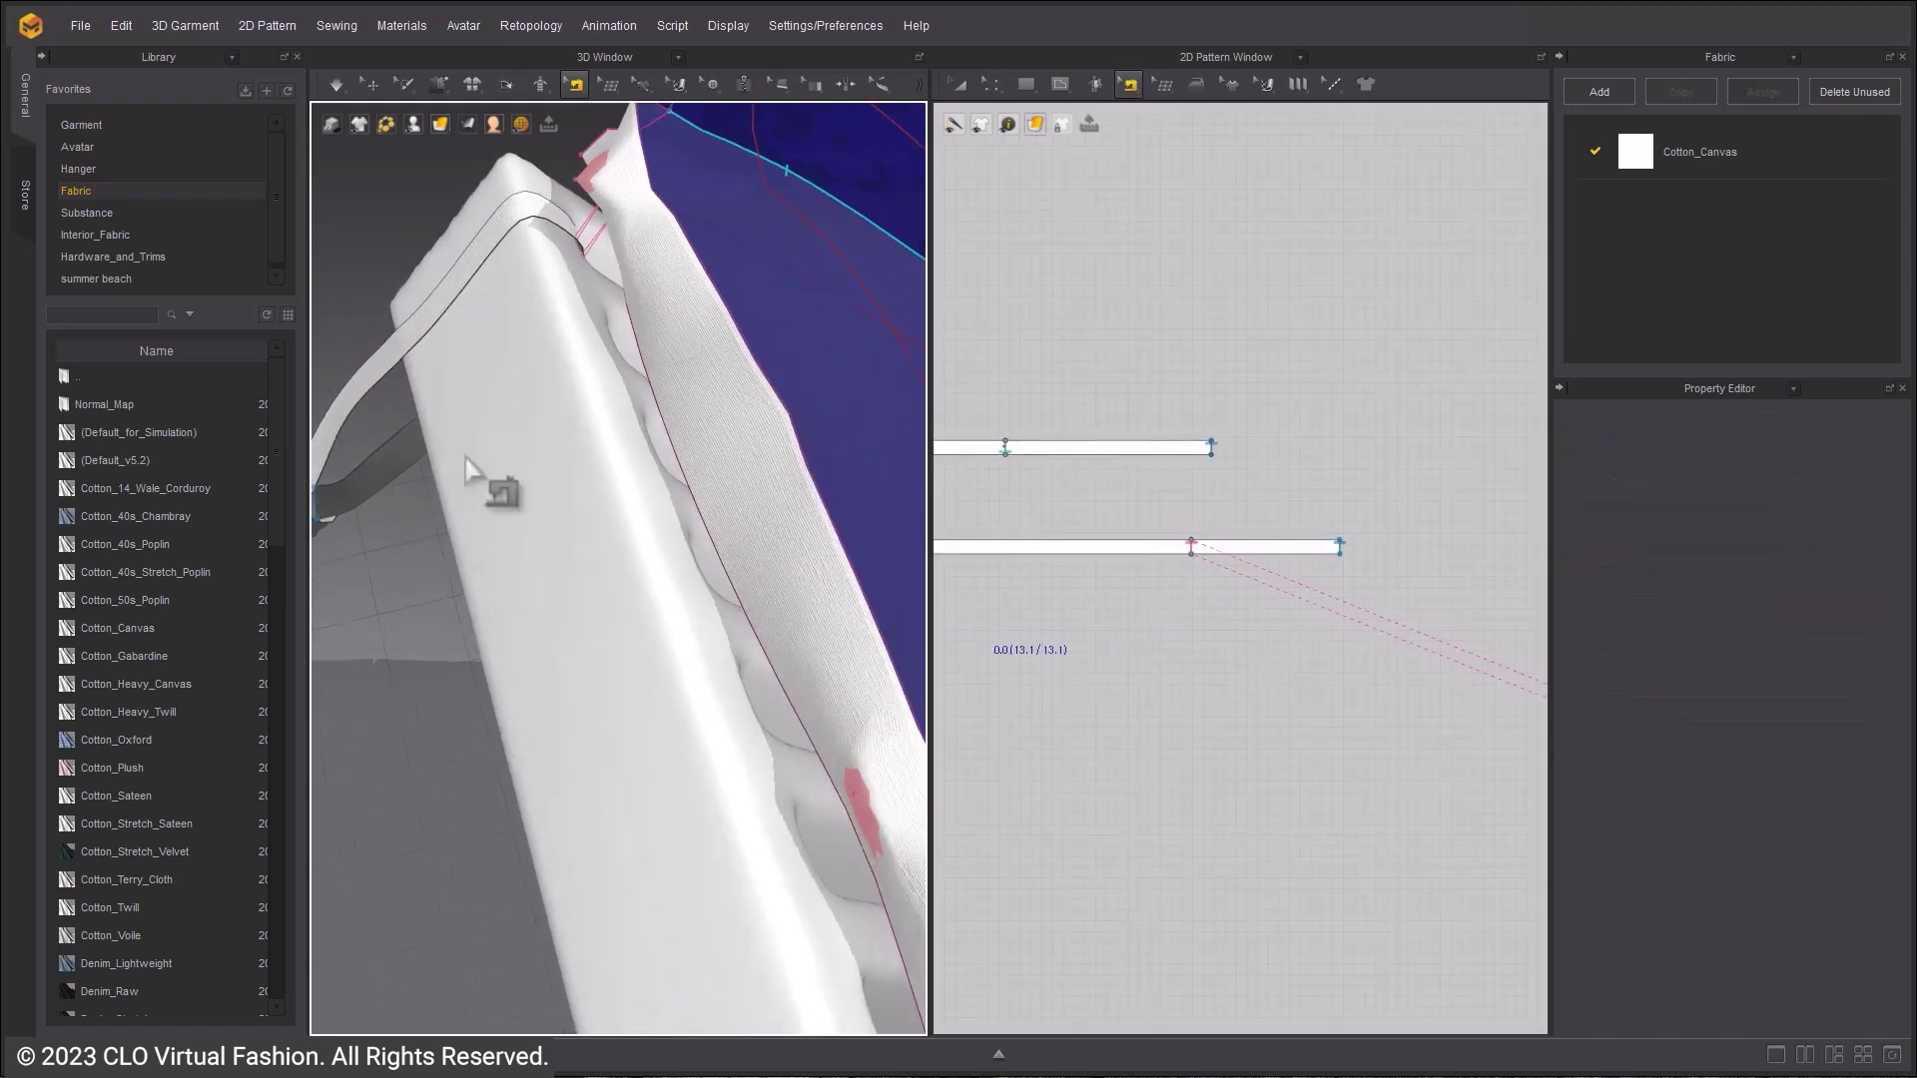
key(n)
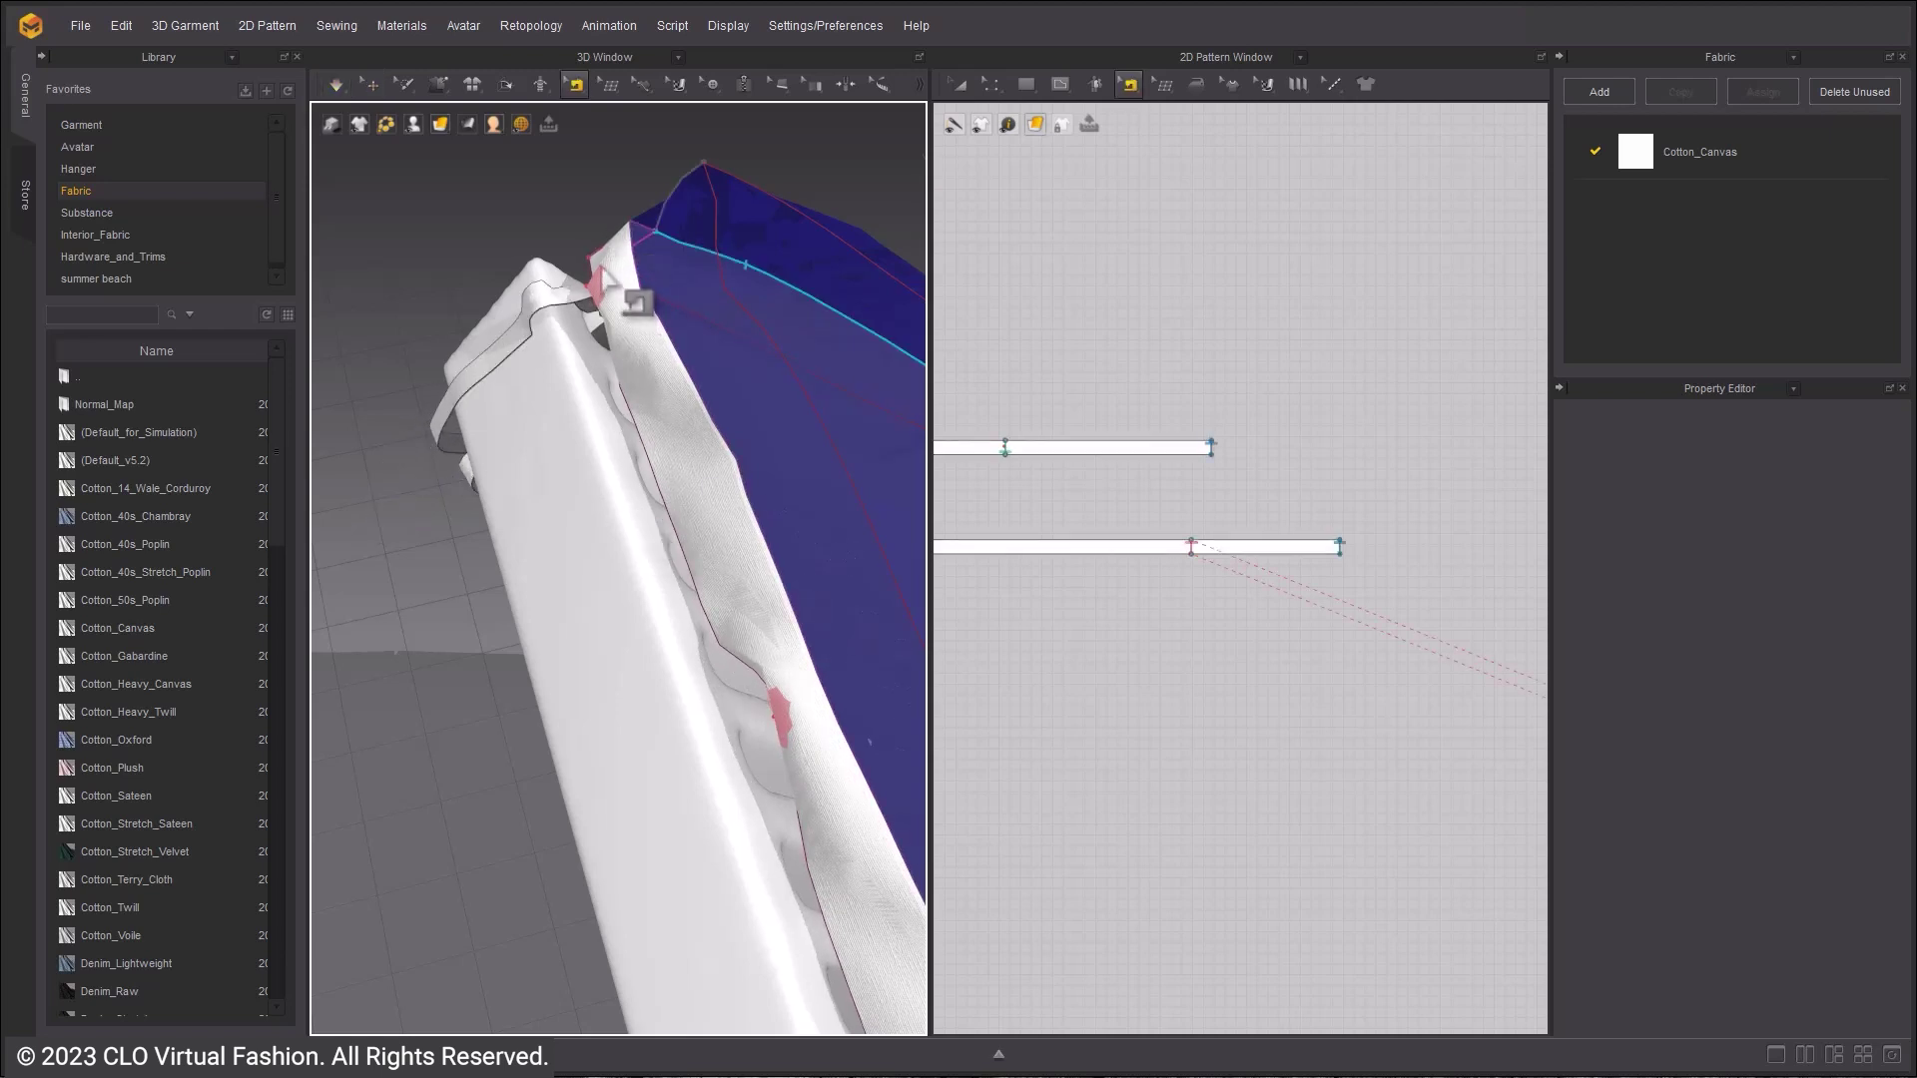
click(371, 84)
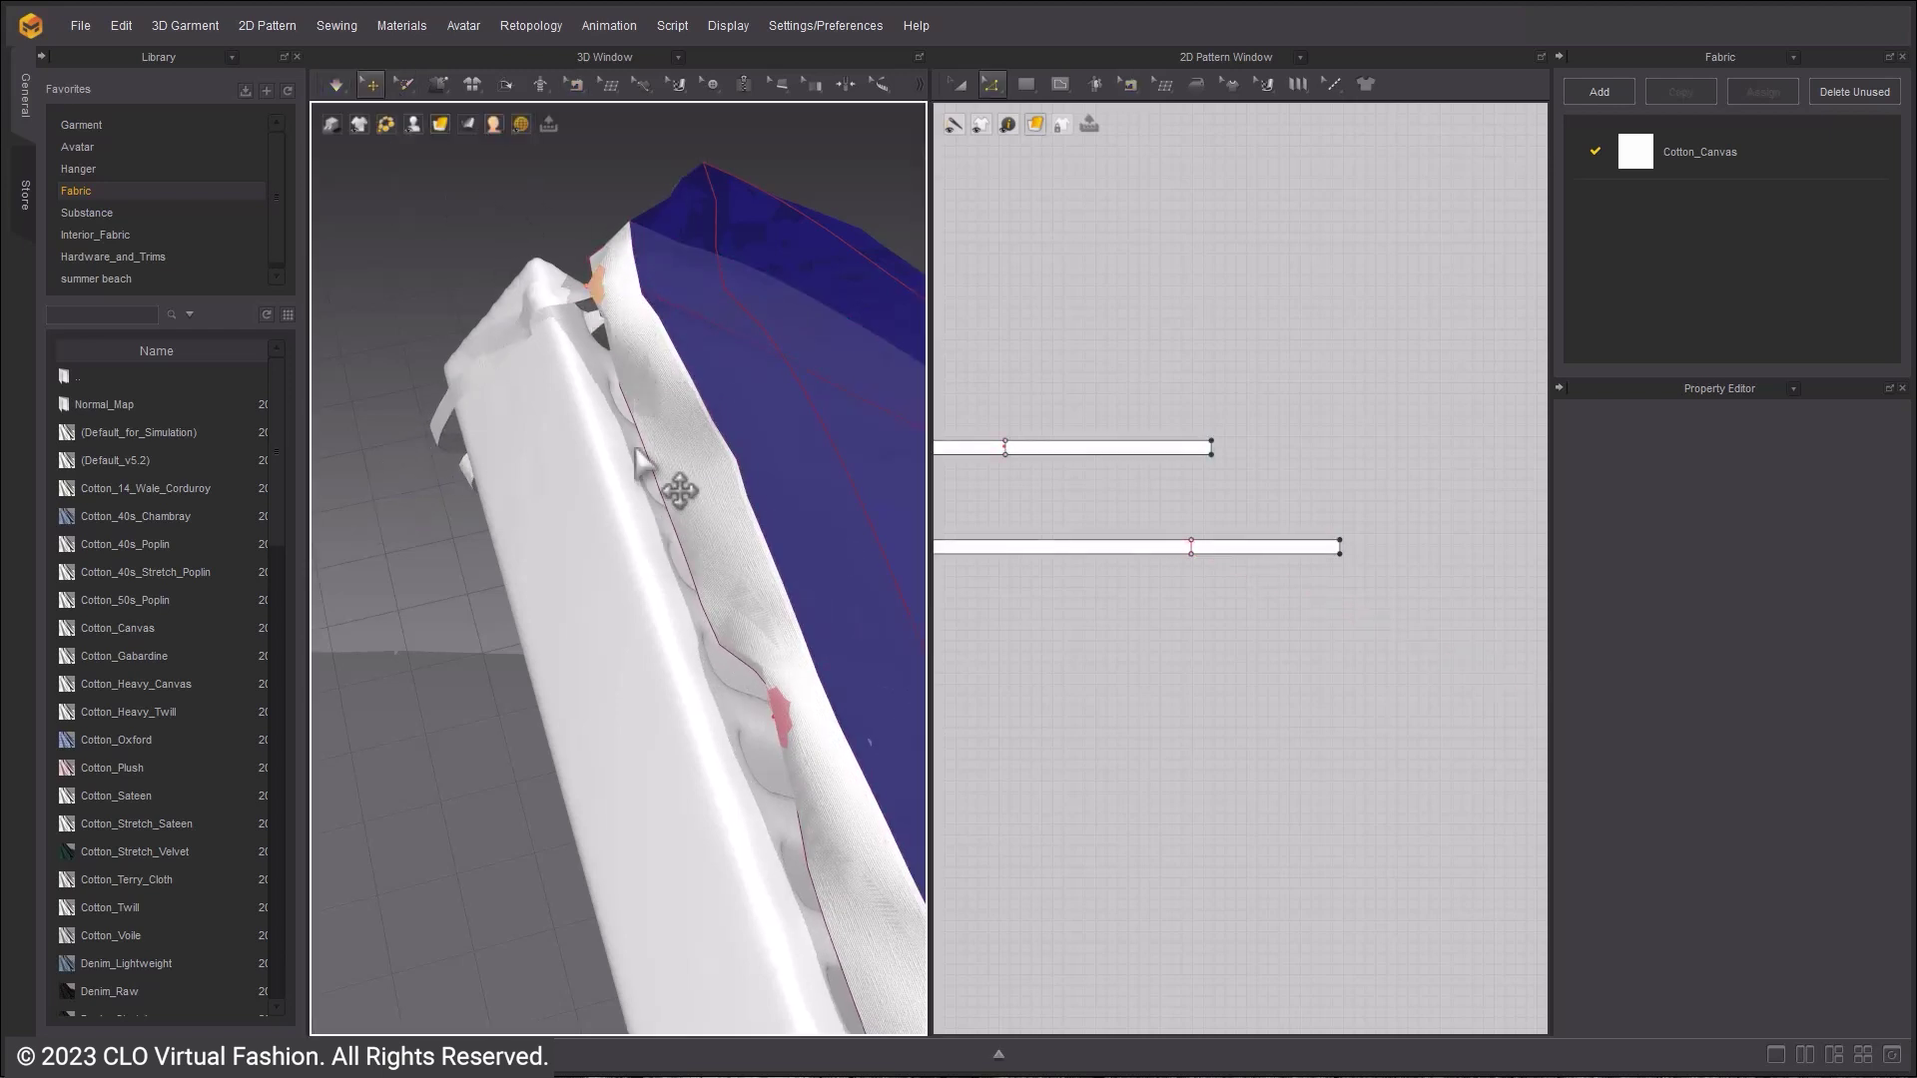
scroll(641, 469, up, 3)
click(634, 485)
middle_drag(619, 561, 455, 285)
drag(681, 770, 671, 769)
scroll(554, 734, down, 1)
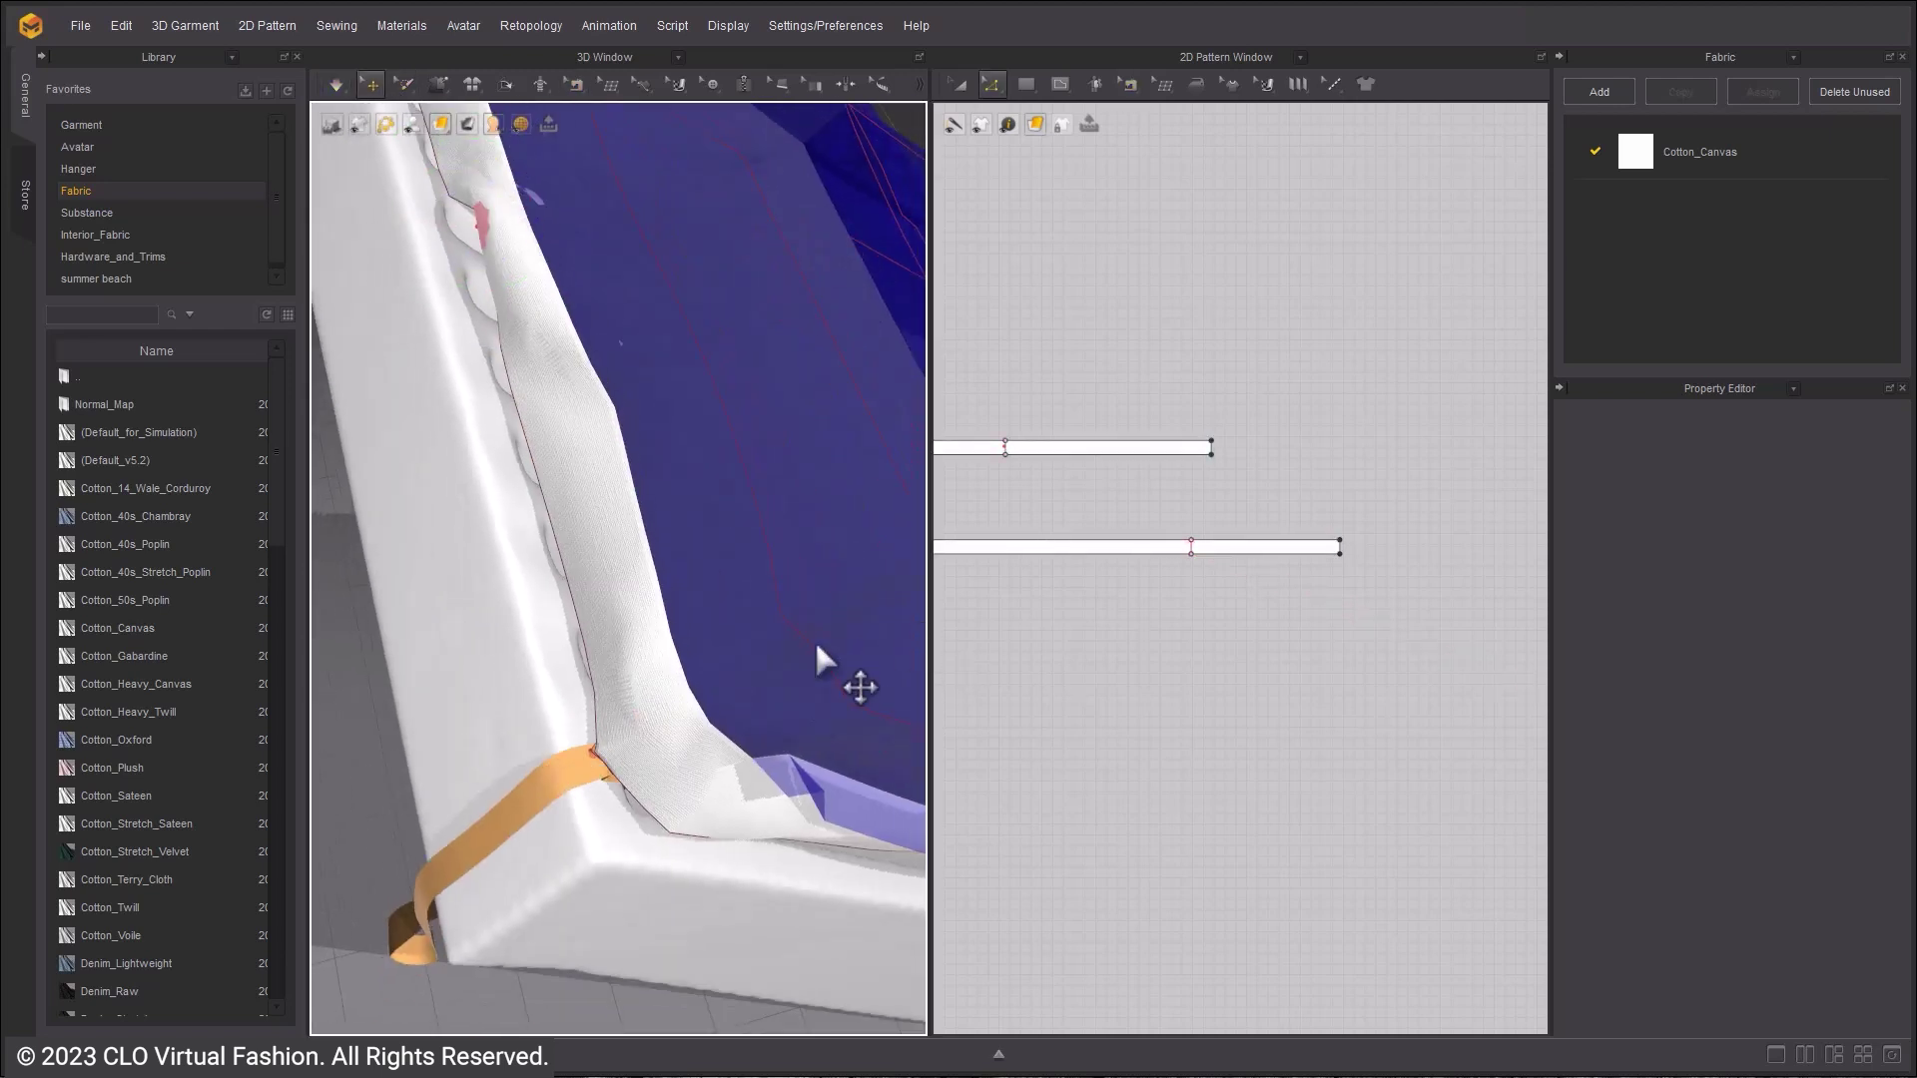
right_drag(476, 699, 616, 596)
middle_drag(616, 596, 636, 745)
key(space)
- Assign the Trim_Hardware fabric from the library to both straps on the chair frame
click(507, 302)
right_drag(519, 439, 599, 688)
scroll(165, 759, down, 20)
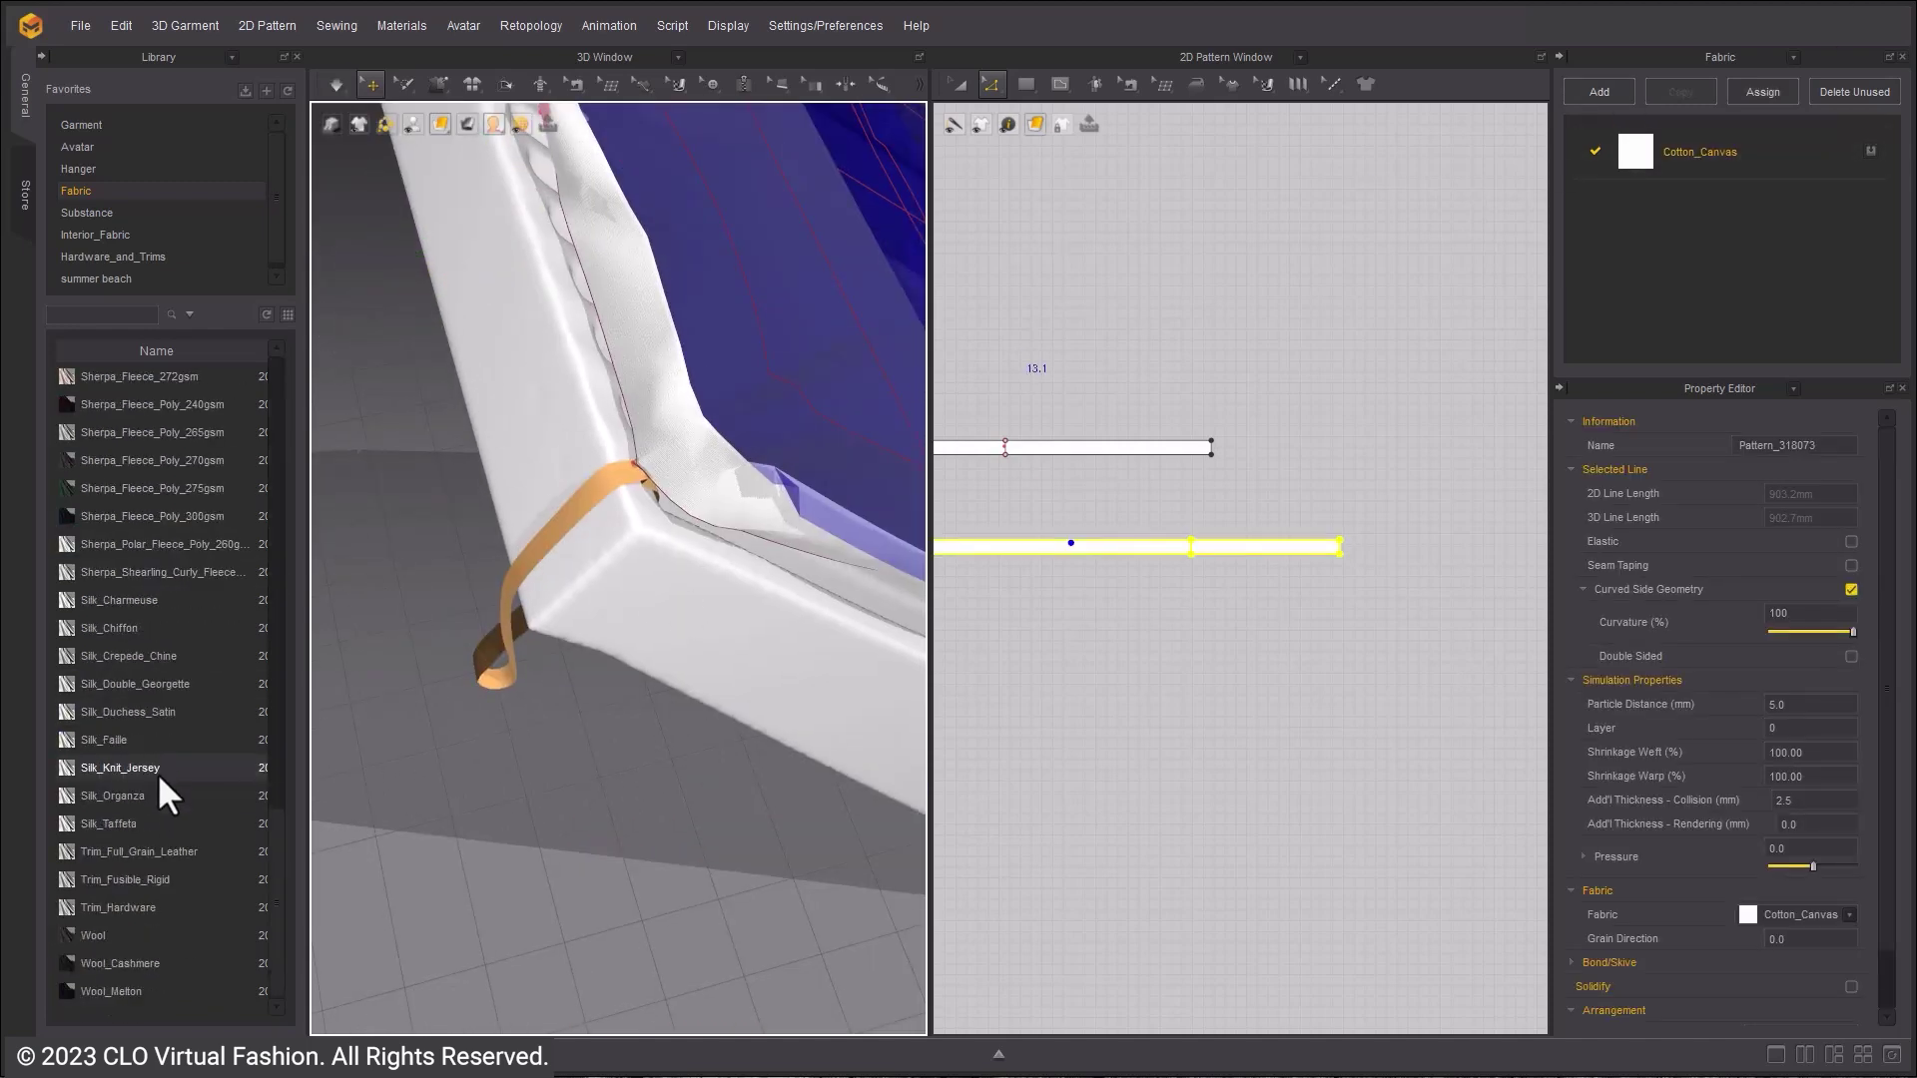
drag(158, 773, 557, 529)
right_drag(557, 529, 486, 457)
scroll(485, 457, up, 1)
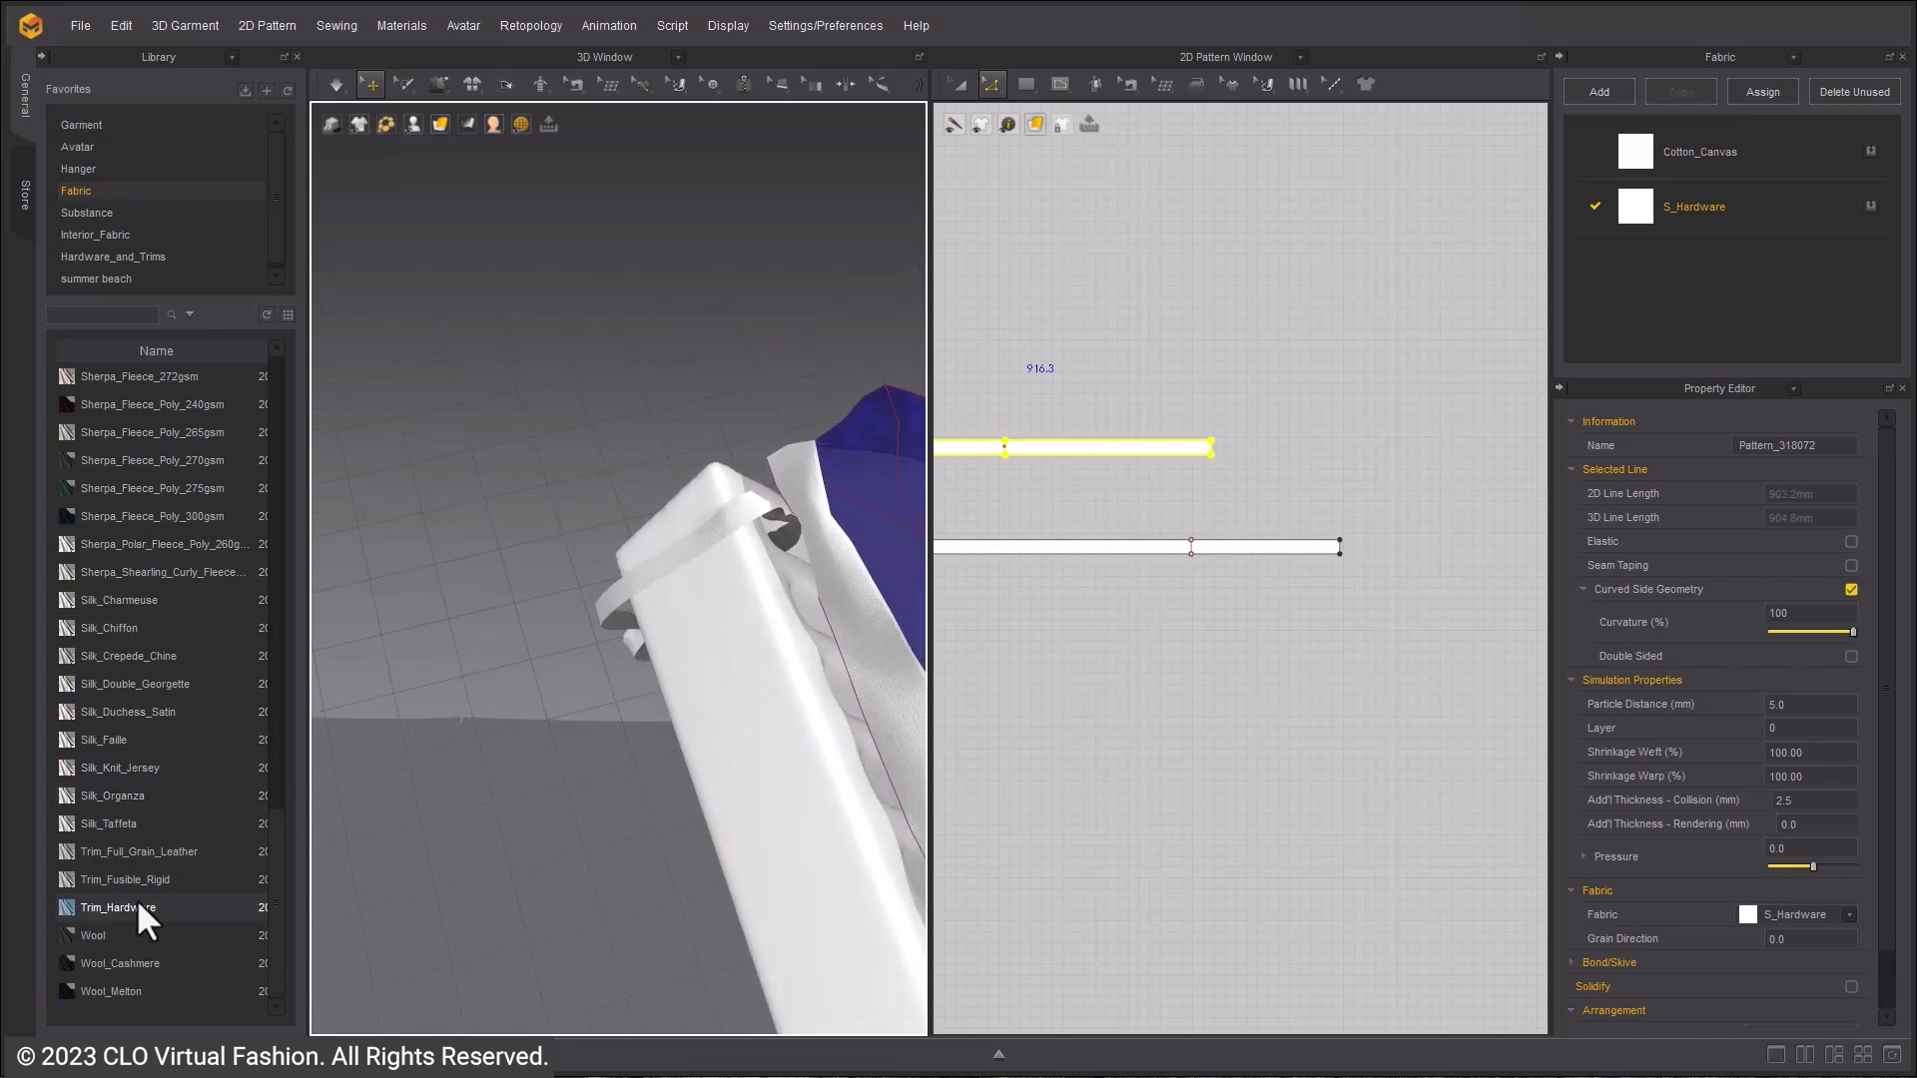
drag(136, 906, 718, 534)
- Try reversing the lower strap's internal-line seam and simulate, pulling the strap loop down below the rail
right_drag(719, 537, 571, 548)
right_drag(639, 495, 649, 501)
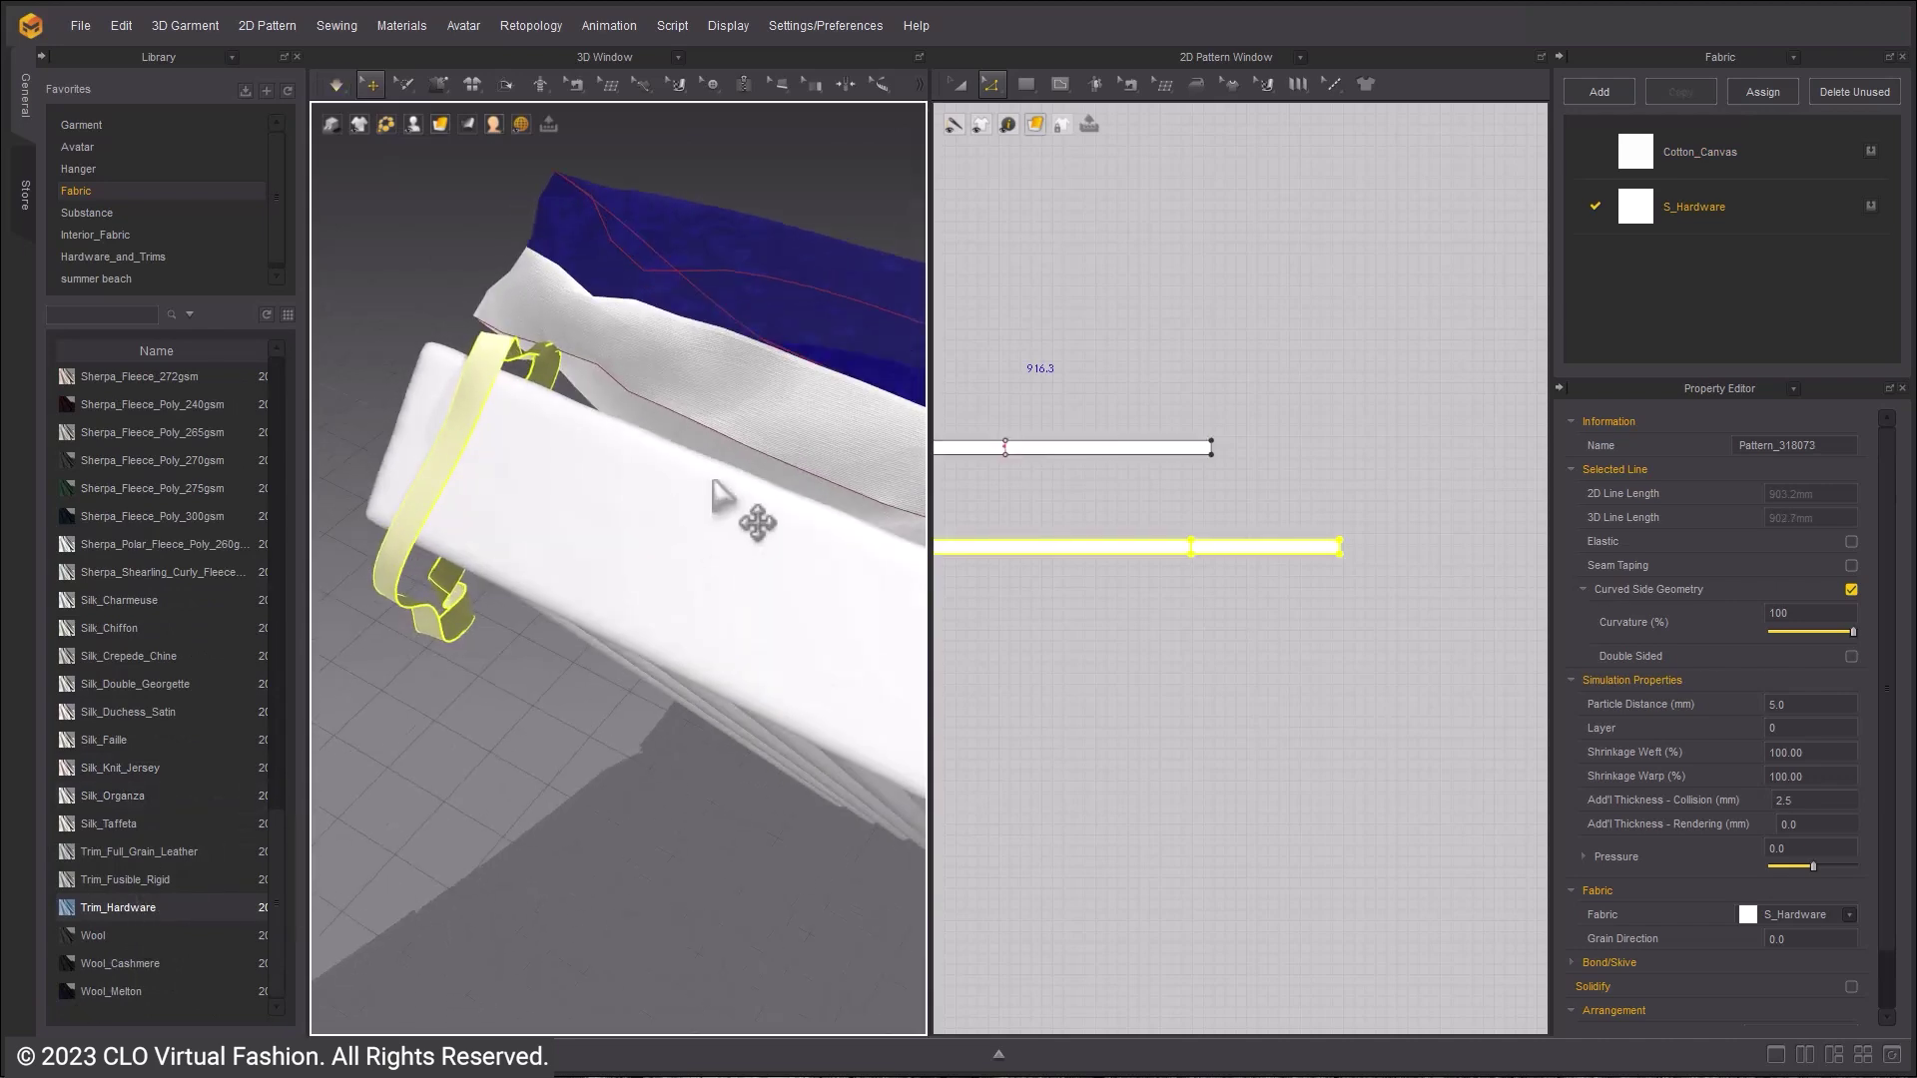
key(b)
scroll(1159, 559, up, 2)
right_click(1202, 551)
click(1270, 593)
key(space)
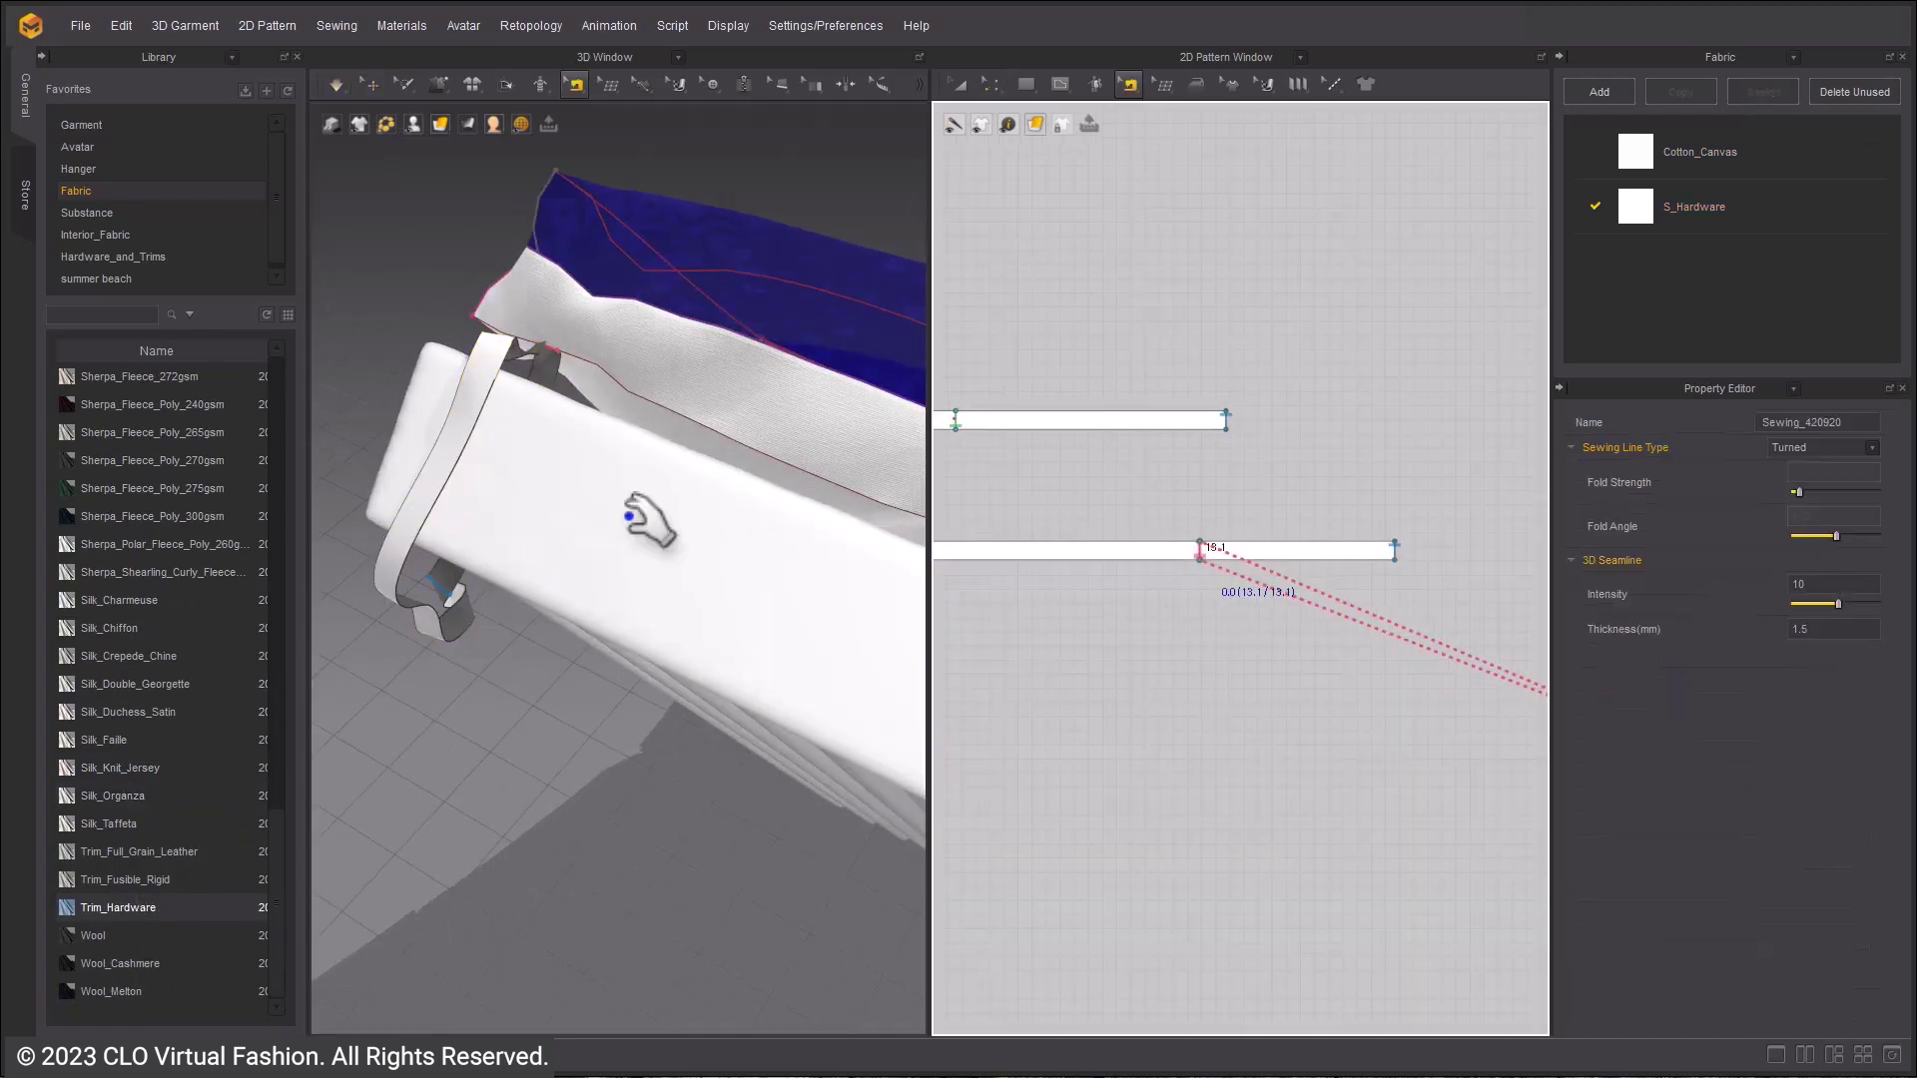
drag(452, 621, 361, 810)
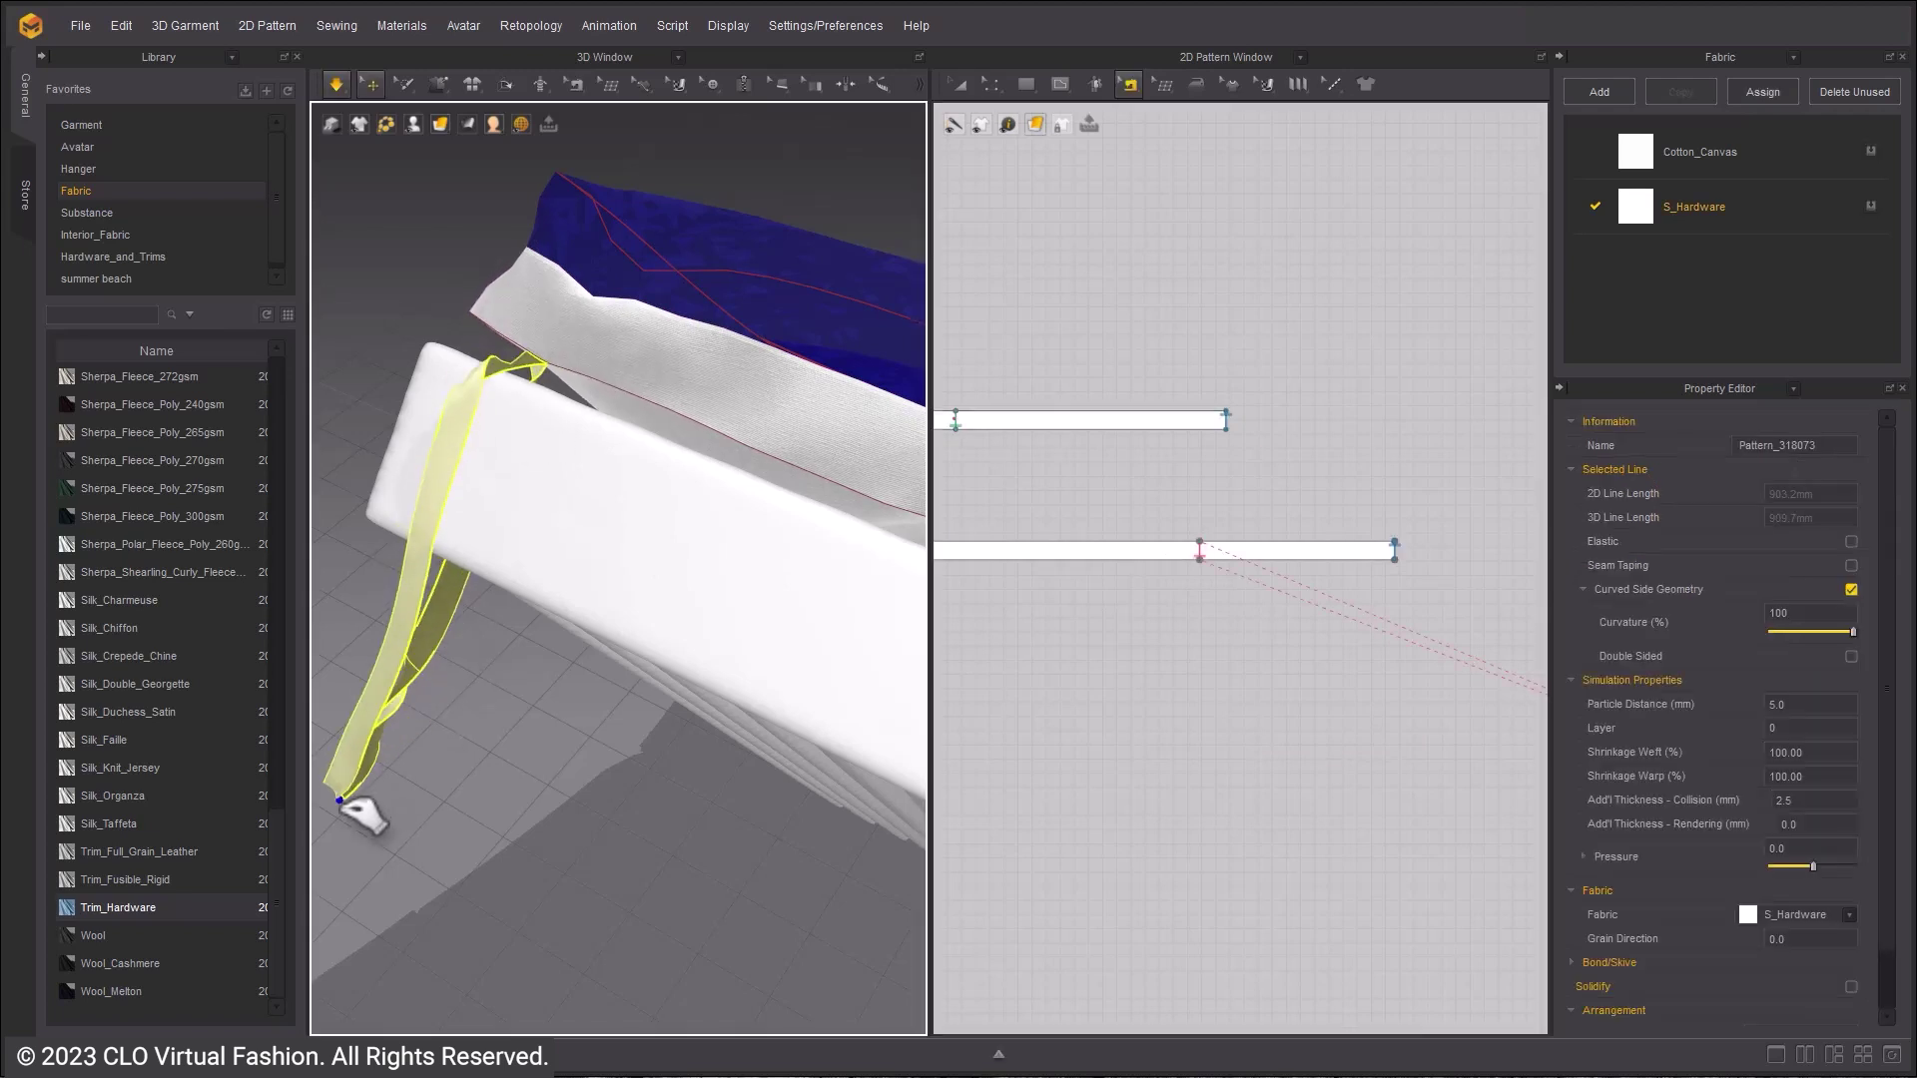
- Reverse the lower strap's seam direction again and simulate, pulling the loop further down to straighten it
key(b)
right_click(1203, 551)
click(1260, 610)
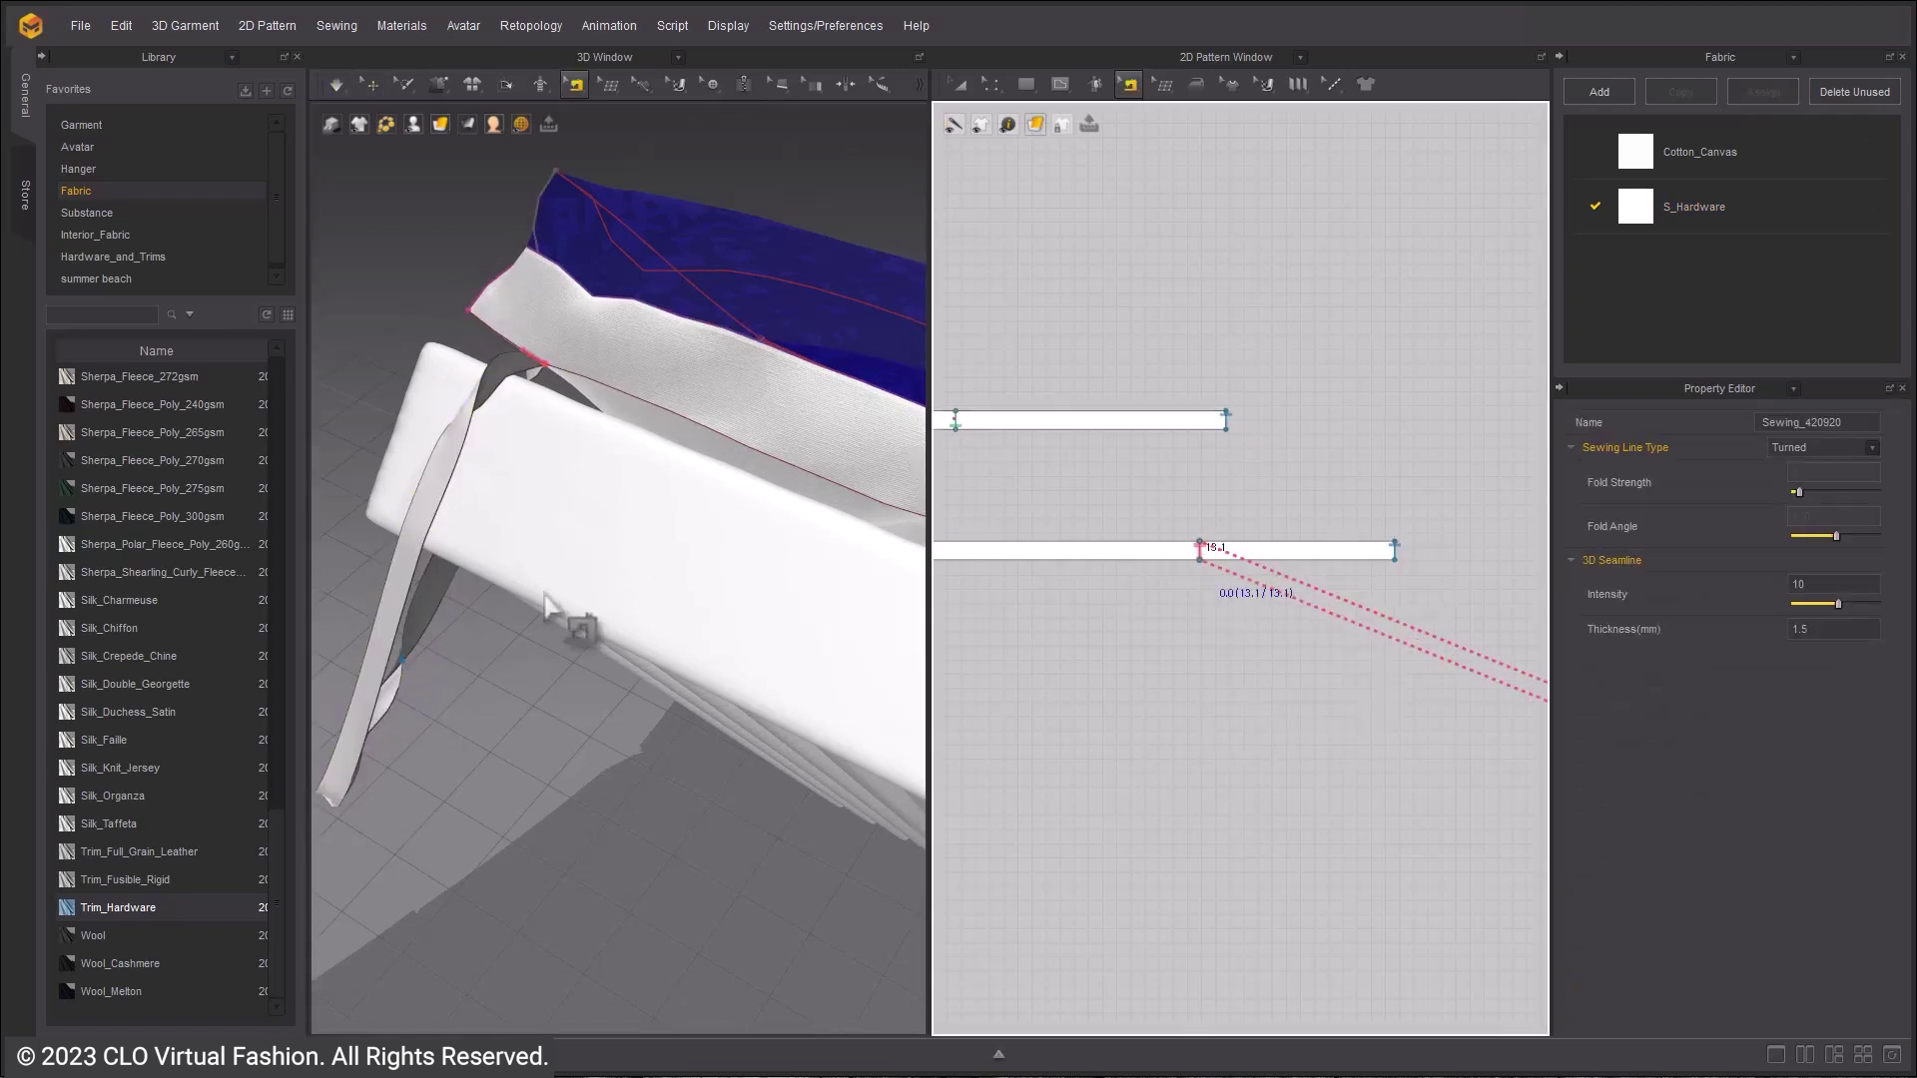
key(space)
drag(356, 741, 314, 908)
- Shorten the lower strap pattern by moving both of its end edges inward toward the internal line
key(b)
key(z)
scroll(1303, 665, down, 2)
scroll(1340, 592, up, 5)
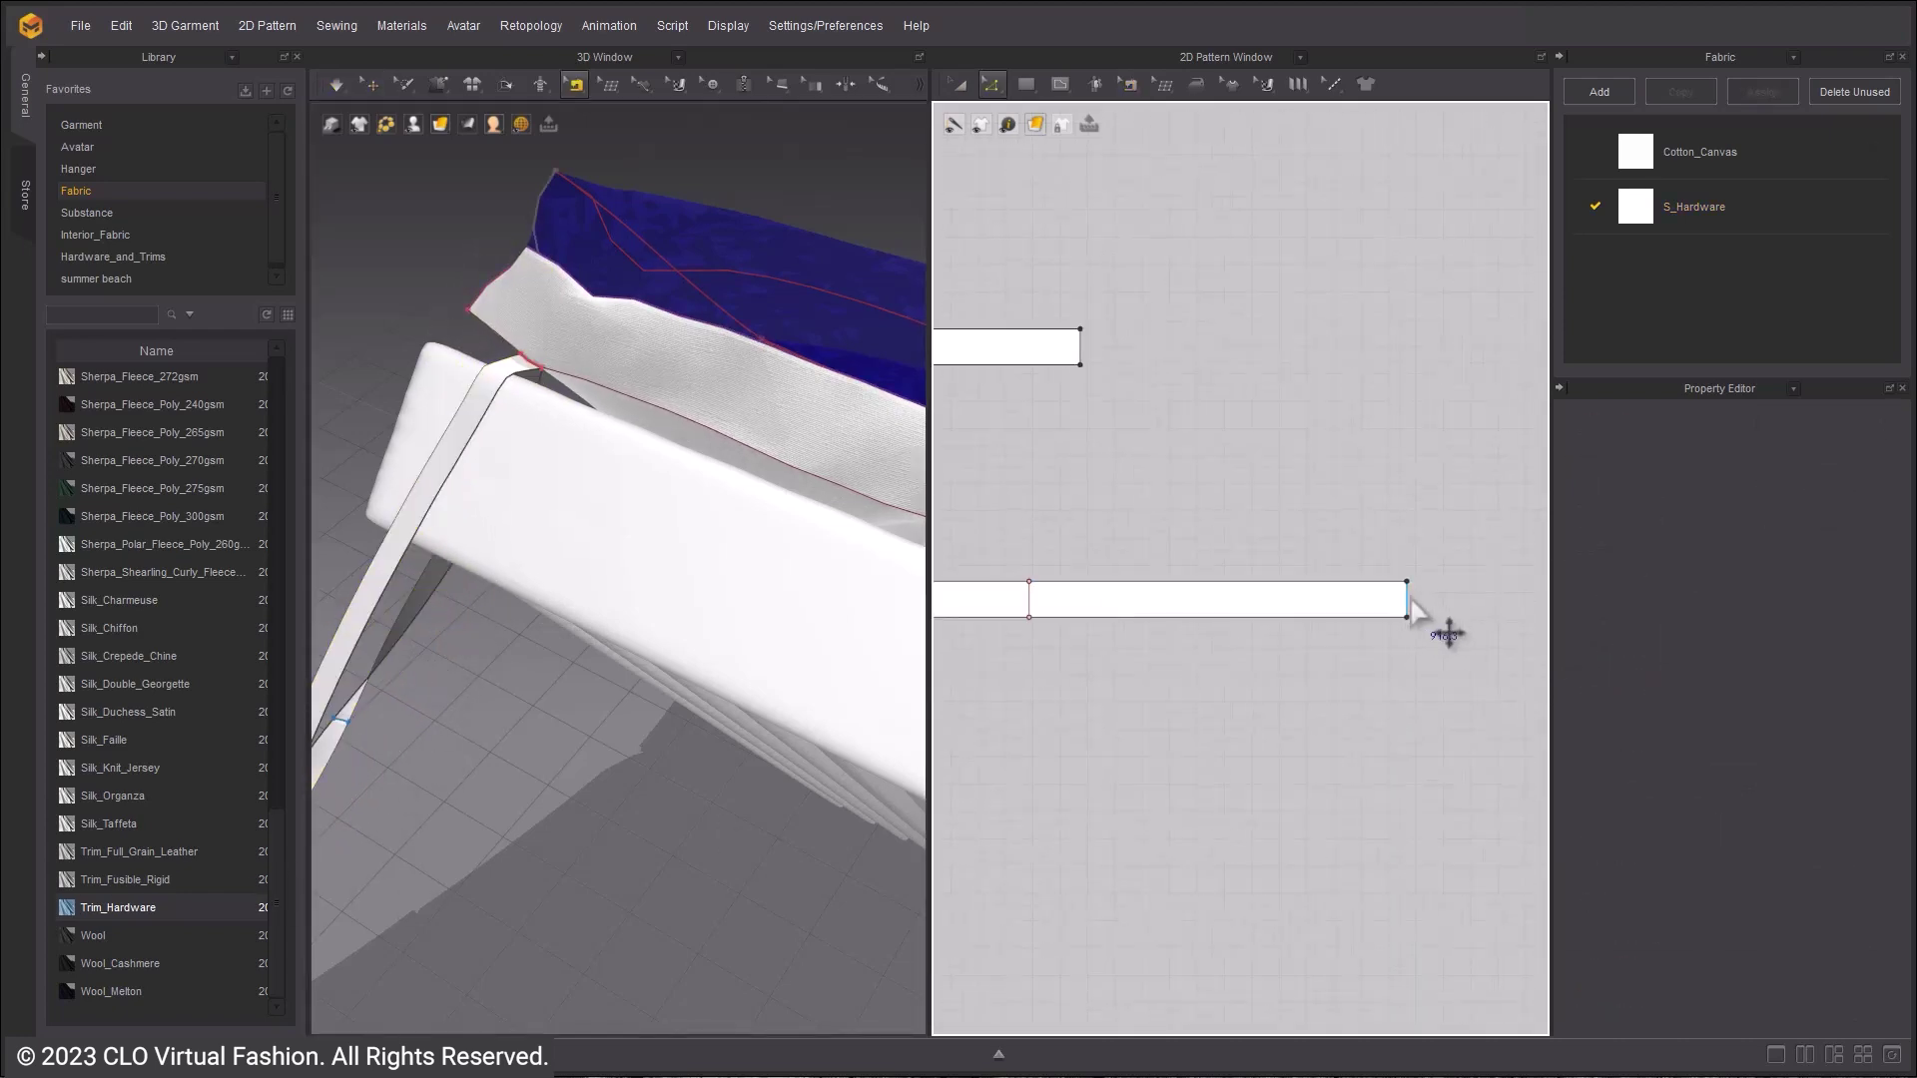
drag(1407, 598, 1227, 600)
scroll(1115, 597, down, 3)
scroll(1116, 599, down, 3)
middle_drag(1116, 599, 1486, 564)
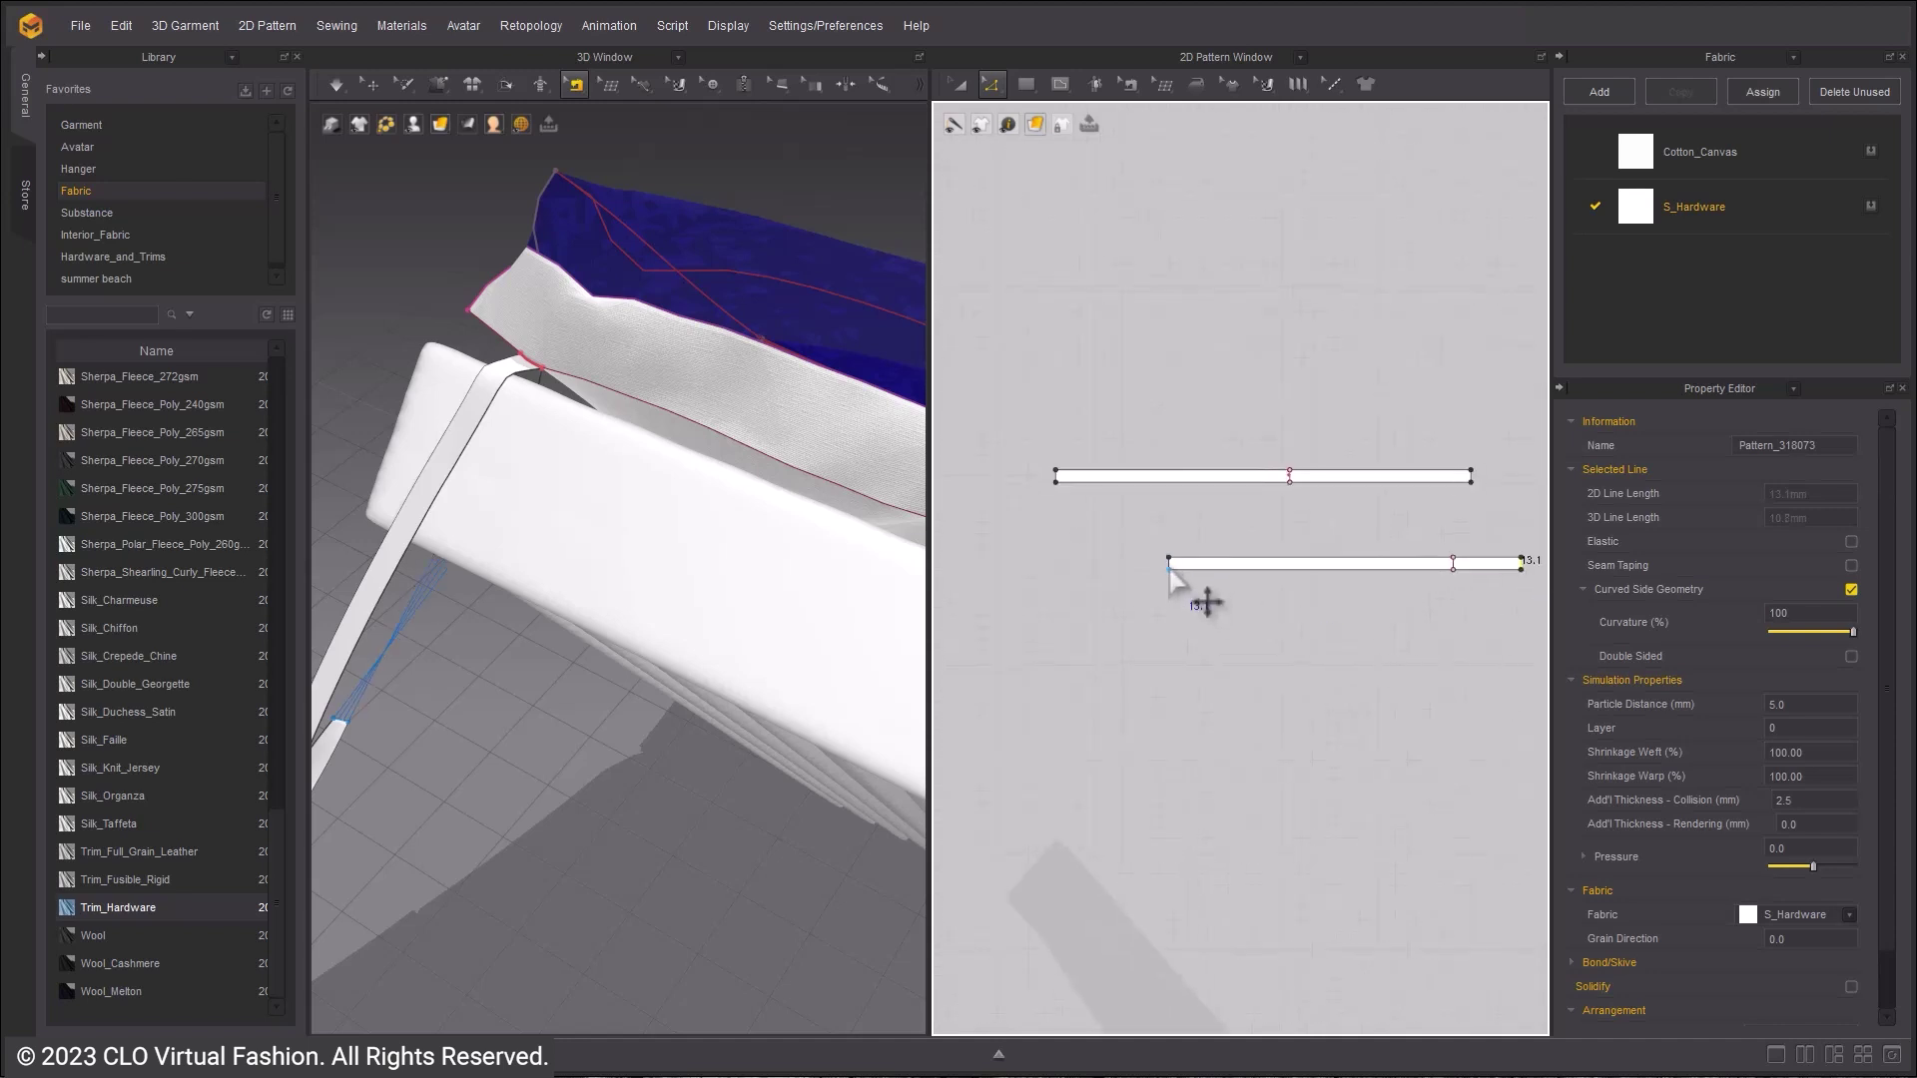
scroll(1168, 568, up, 5)
drag(1169, 566, 1421, 576)
scroll(1474, 581, down, 4)
middle_drag(1474, 581, 1316, 599)
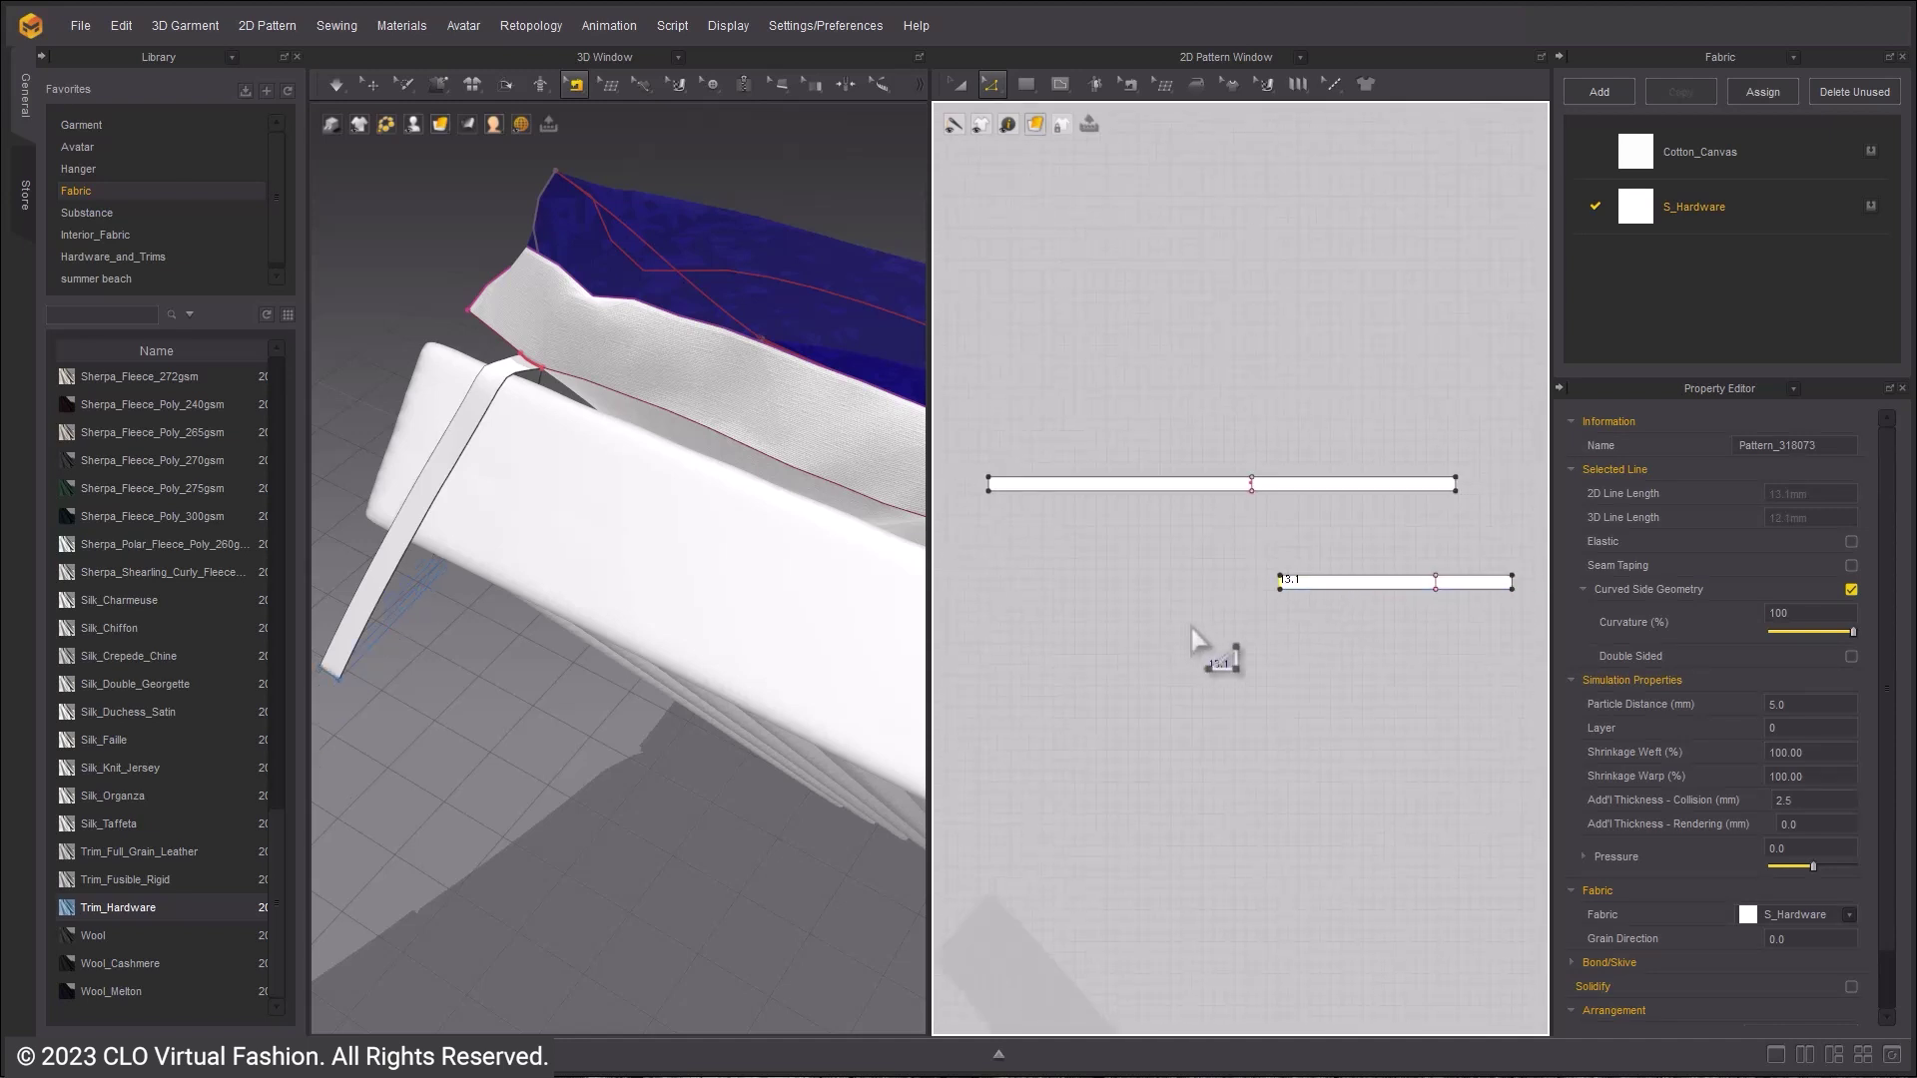
- Move the lower strap's internal line closer to the strap's middle and simulate the strap on the rail
click(1433, 588)
scroll(1430, 614, up, 4)
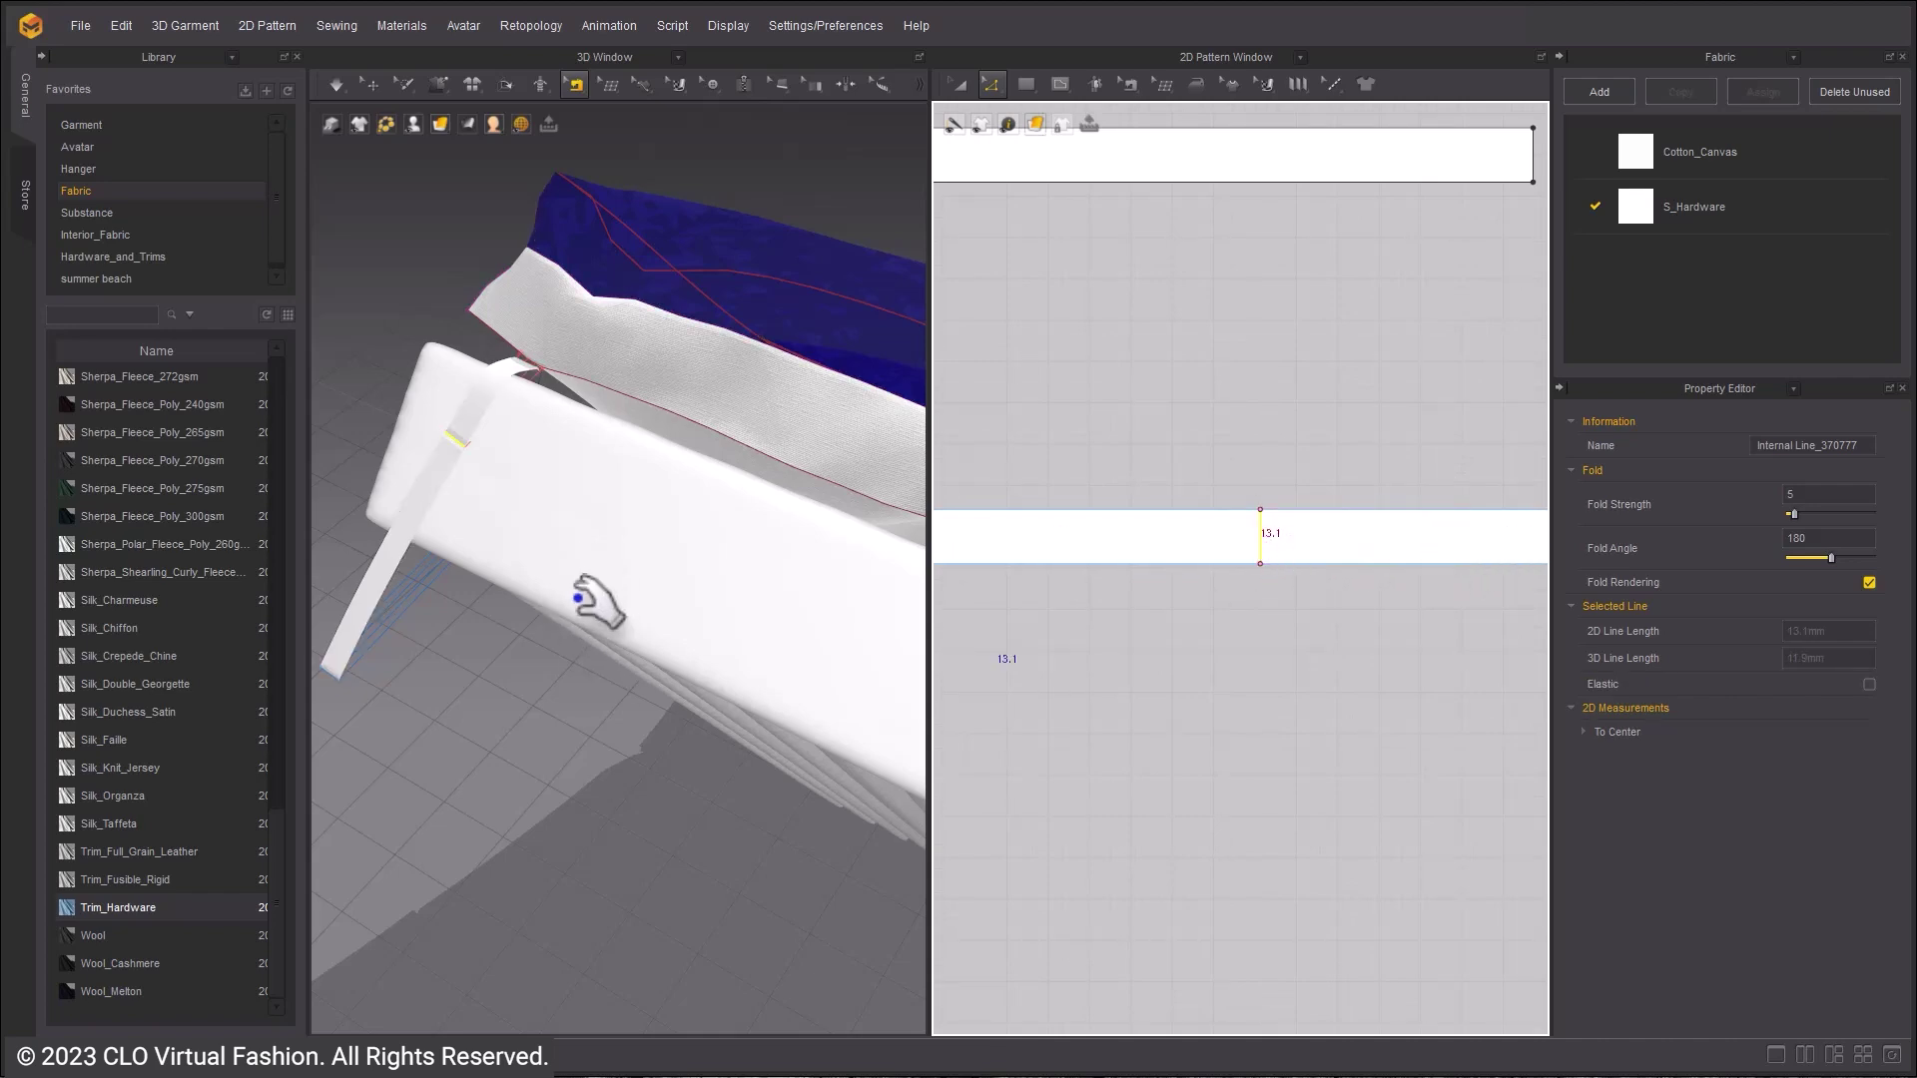
right_drag(530, 428, 496, 599)
click(499, 604)
- Shorten the upper strap pattern by moving both of its end edges inward
right_drag(567, 734, 788, 544)
scroll(1334, 579, down, 3)
scroll(1343, 587, down, 2)
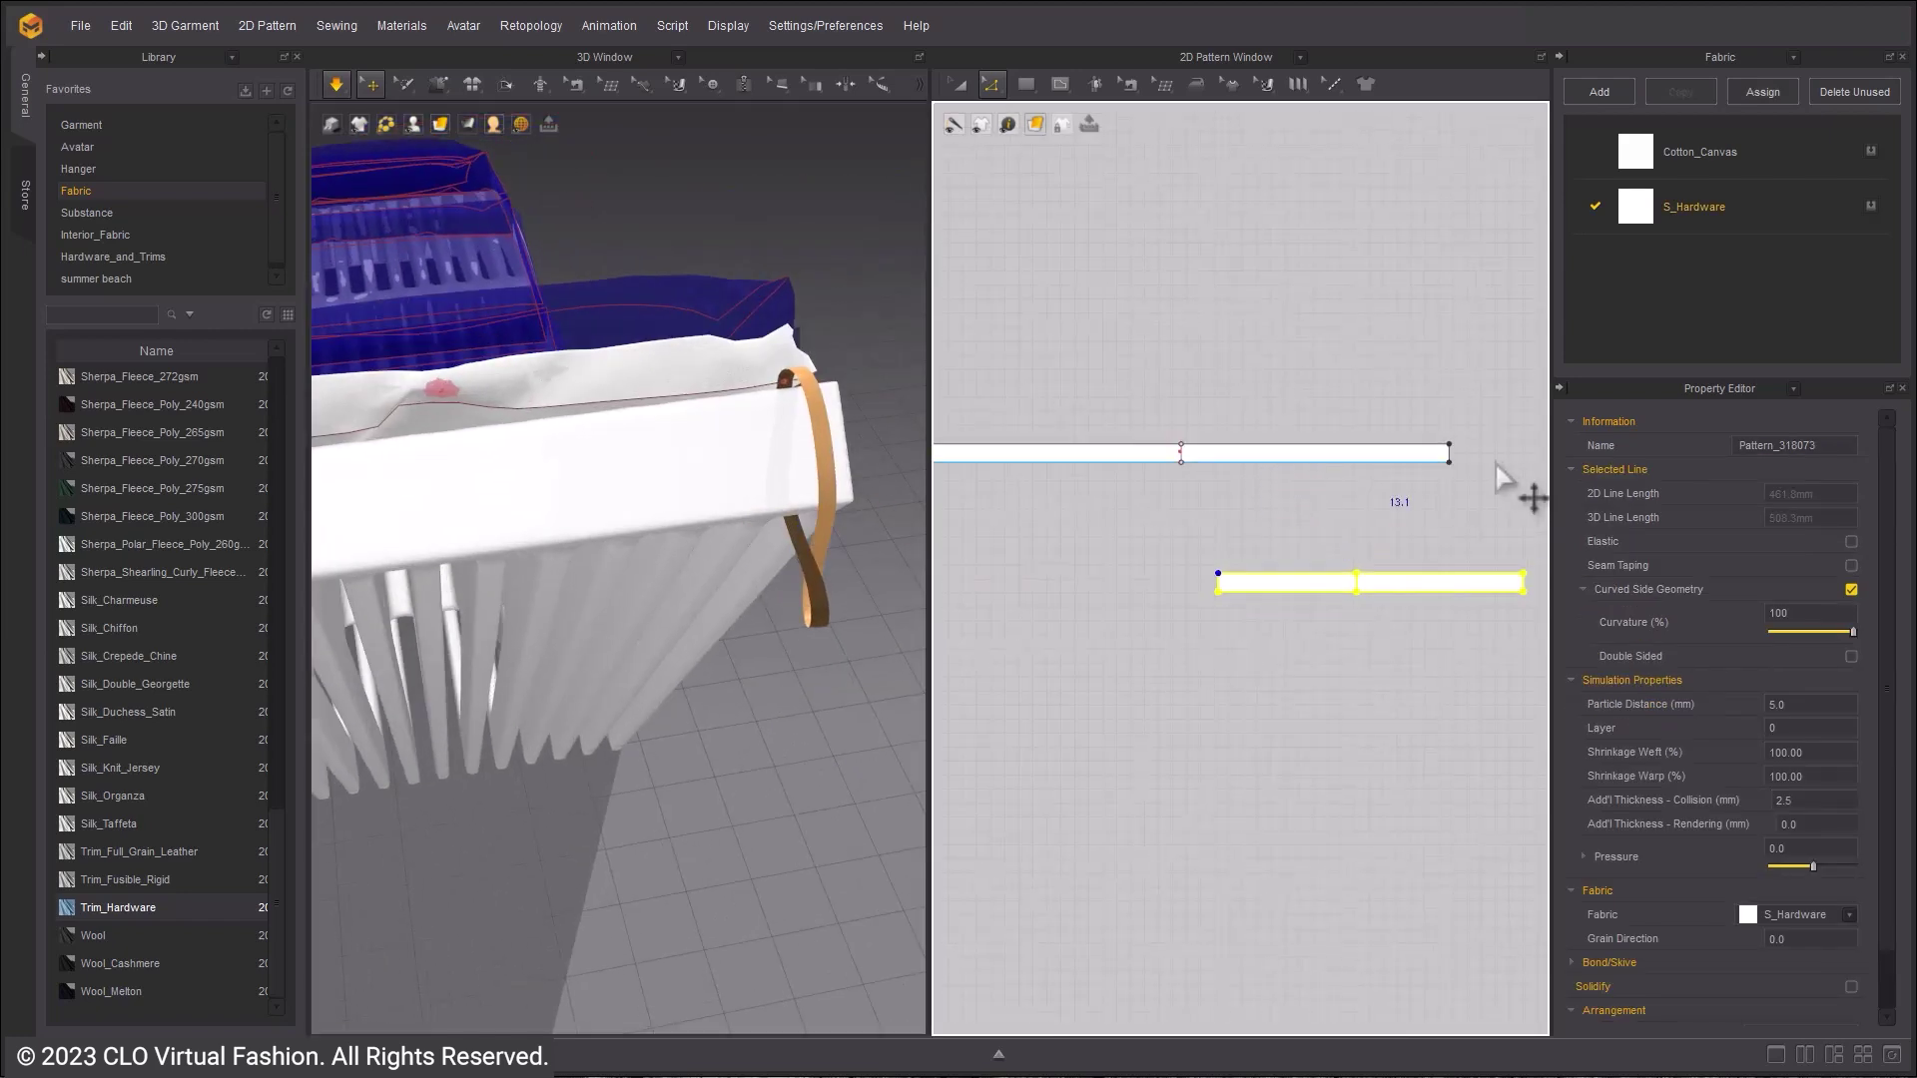
drag(1435, 457, 1316, 471)
scroll(1238, 477, down, 3)
middle_drag(1035, 473, 1267, 481)
scroll(1266, 481, up, 4)
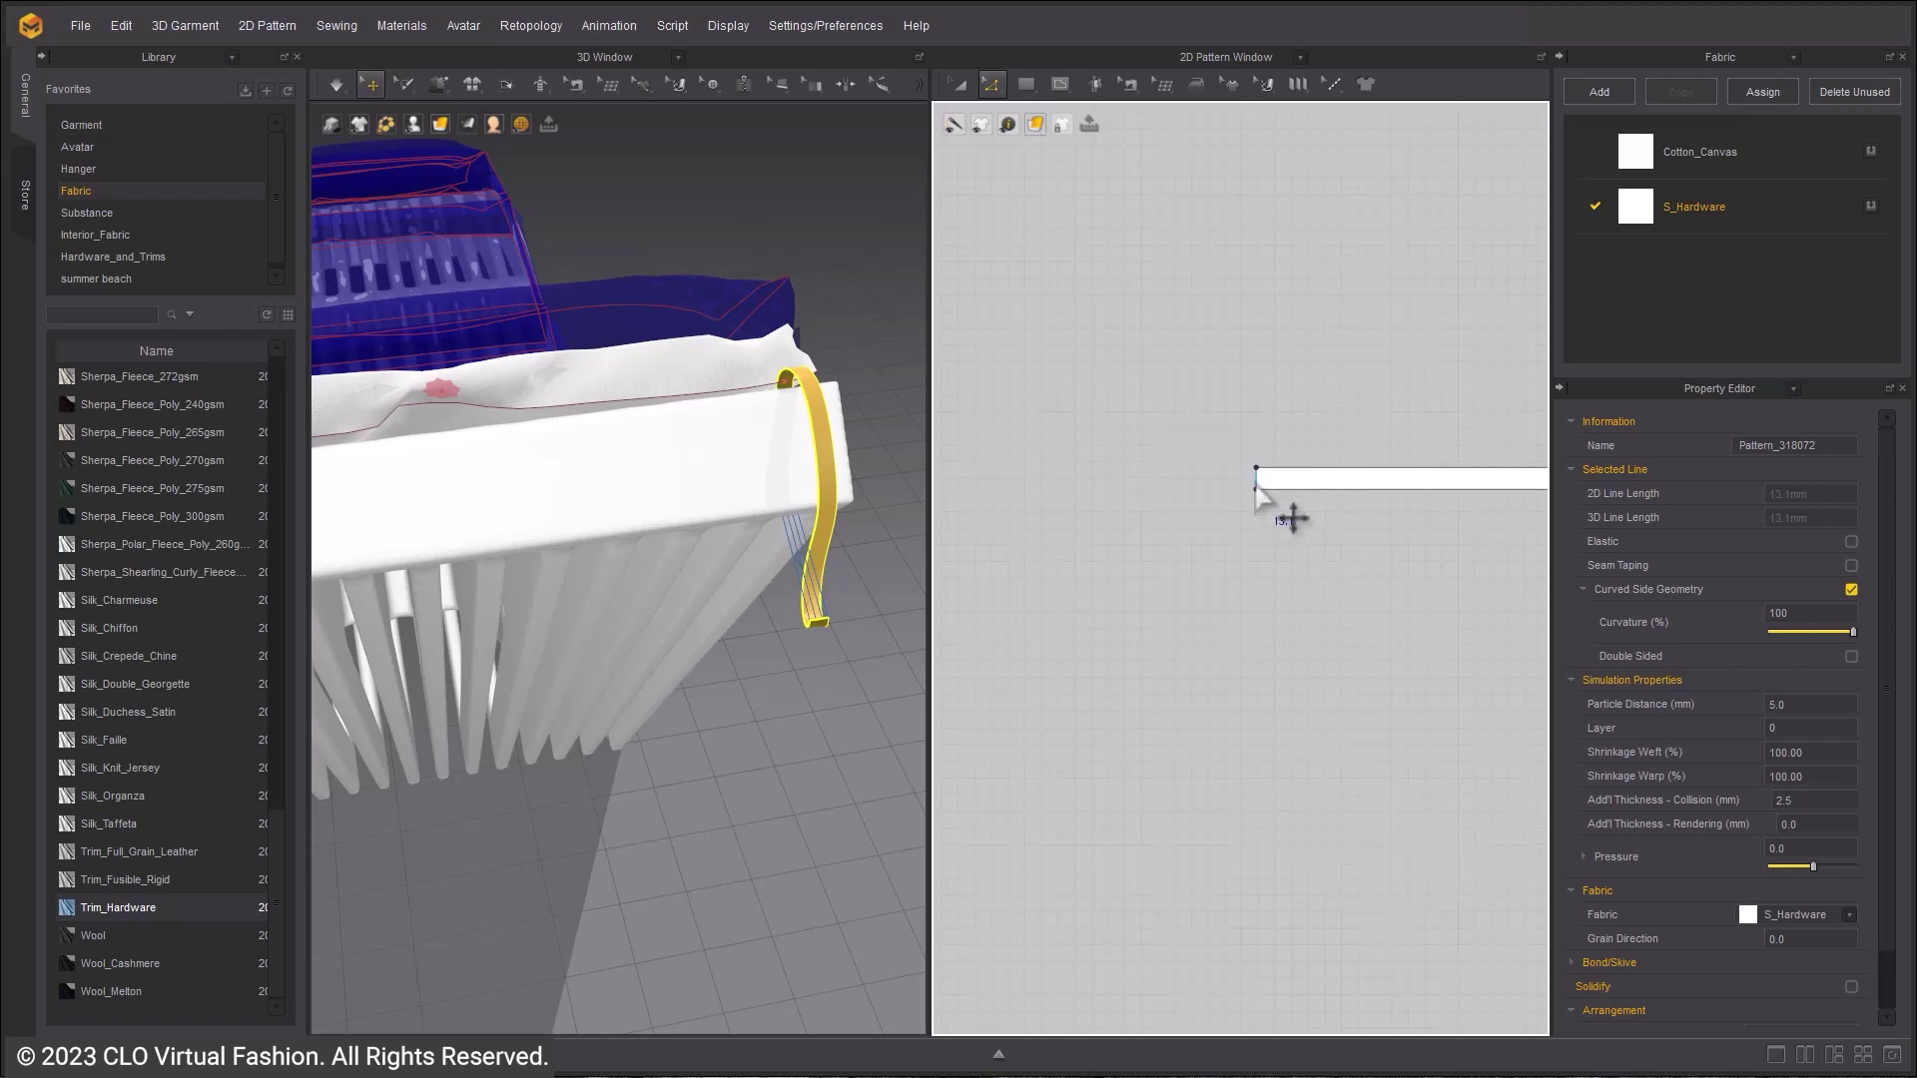
drag(1427, 489, 1428, 489)
- Simulate the shortened upper strap around the frame rail and inspect its fit from several sides
right_drag(793, 569, 707, 559)
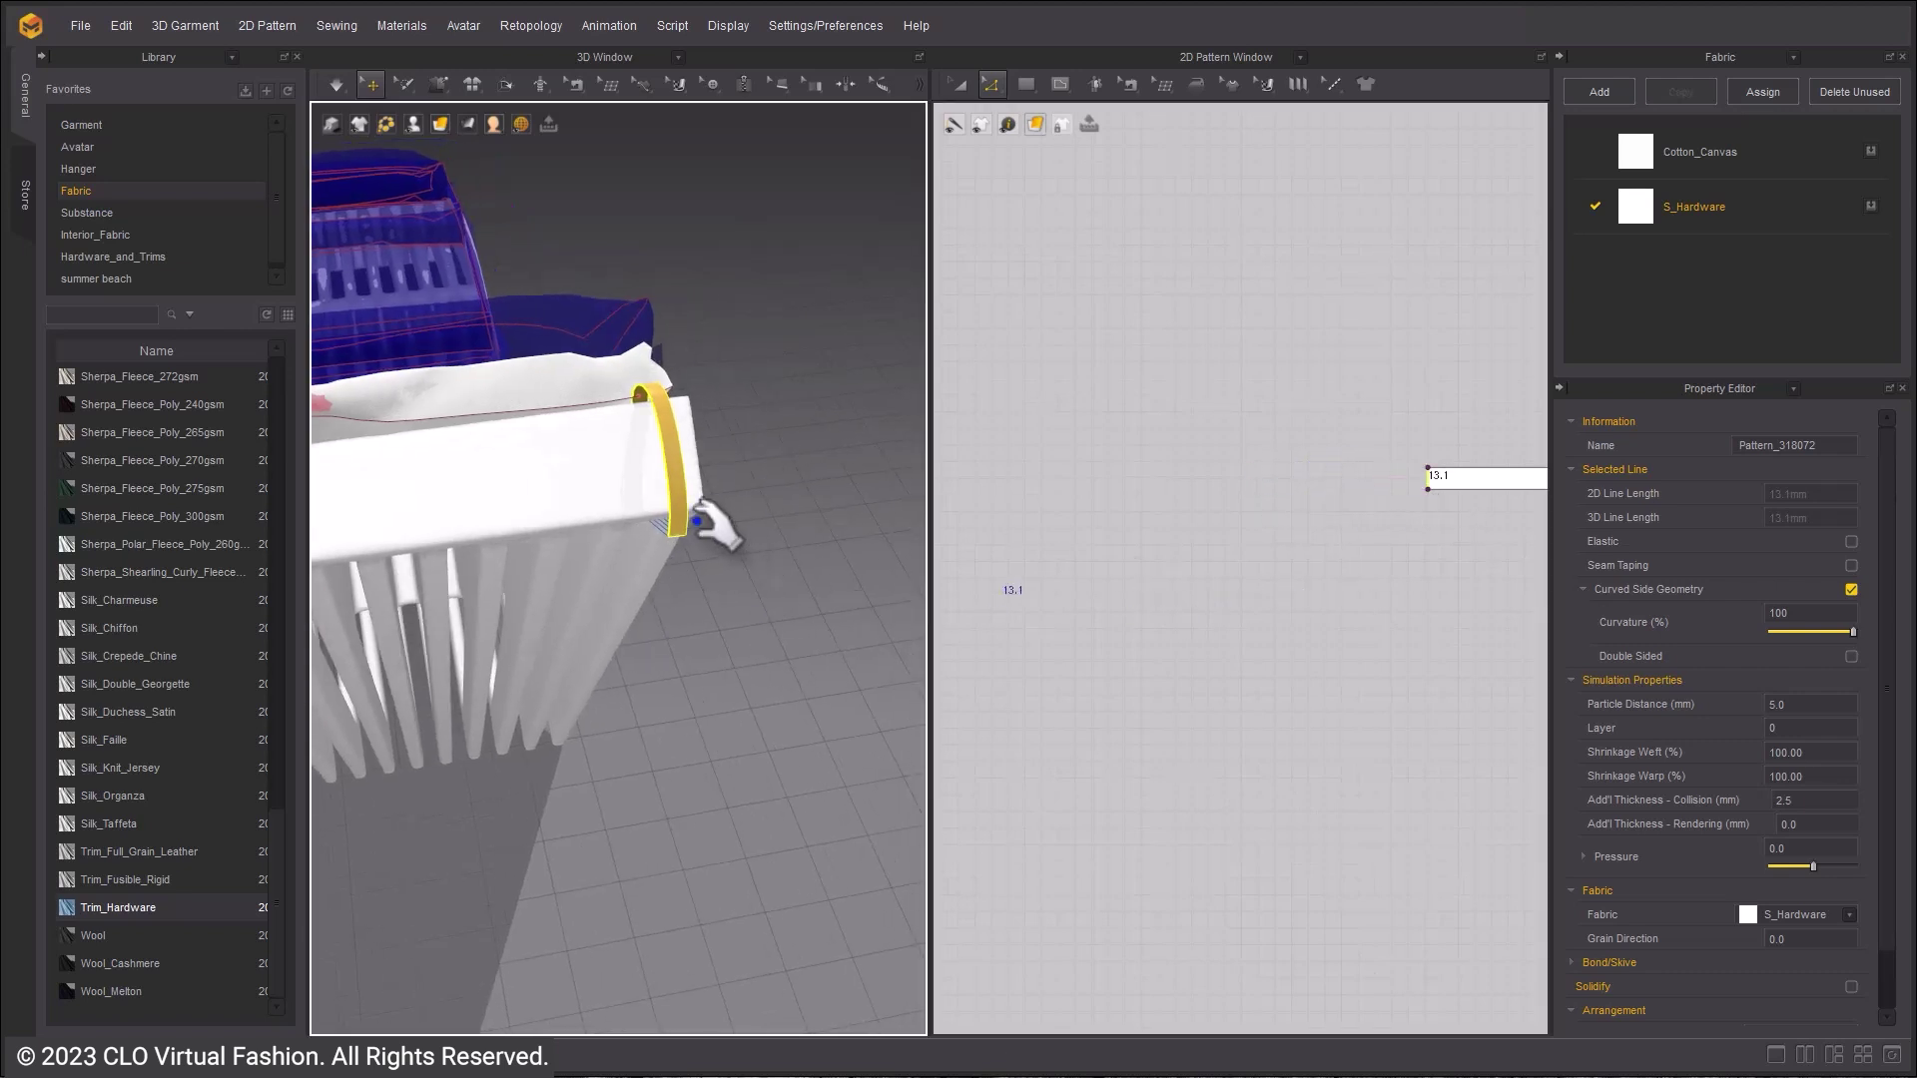
scroll(672, 445, up, 5)
scroll(1284, 514, up, 5)
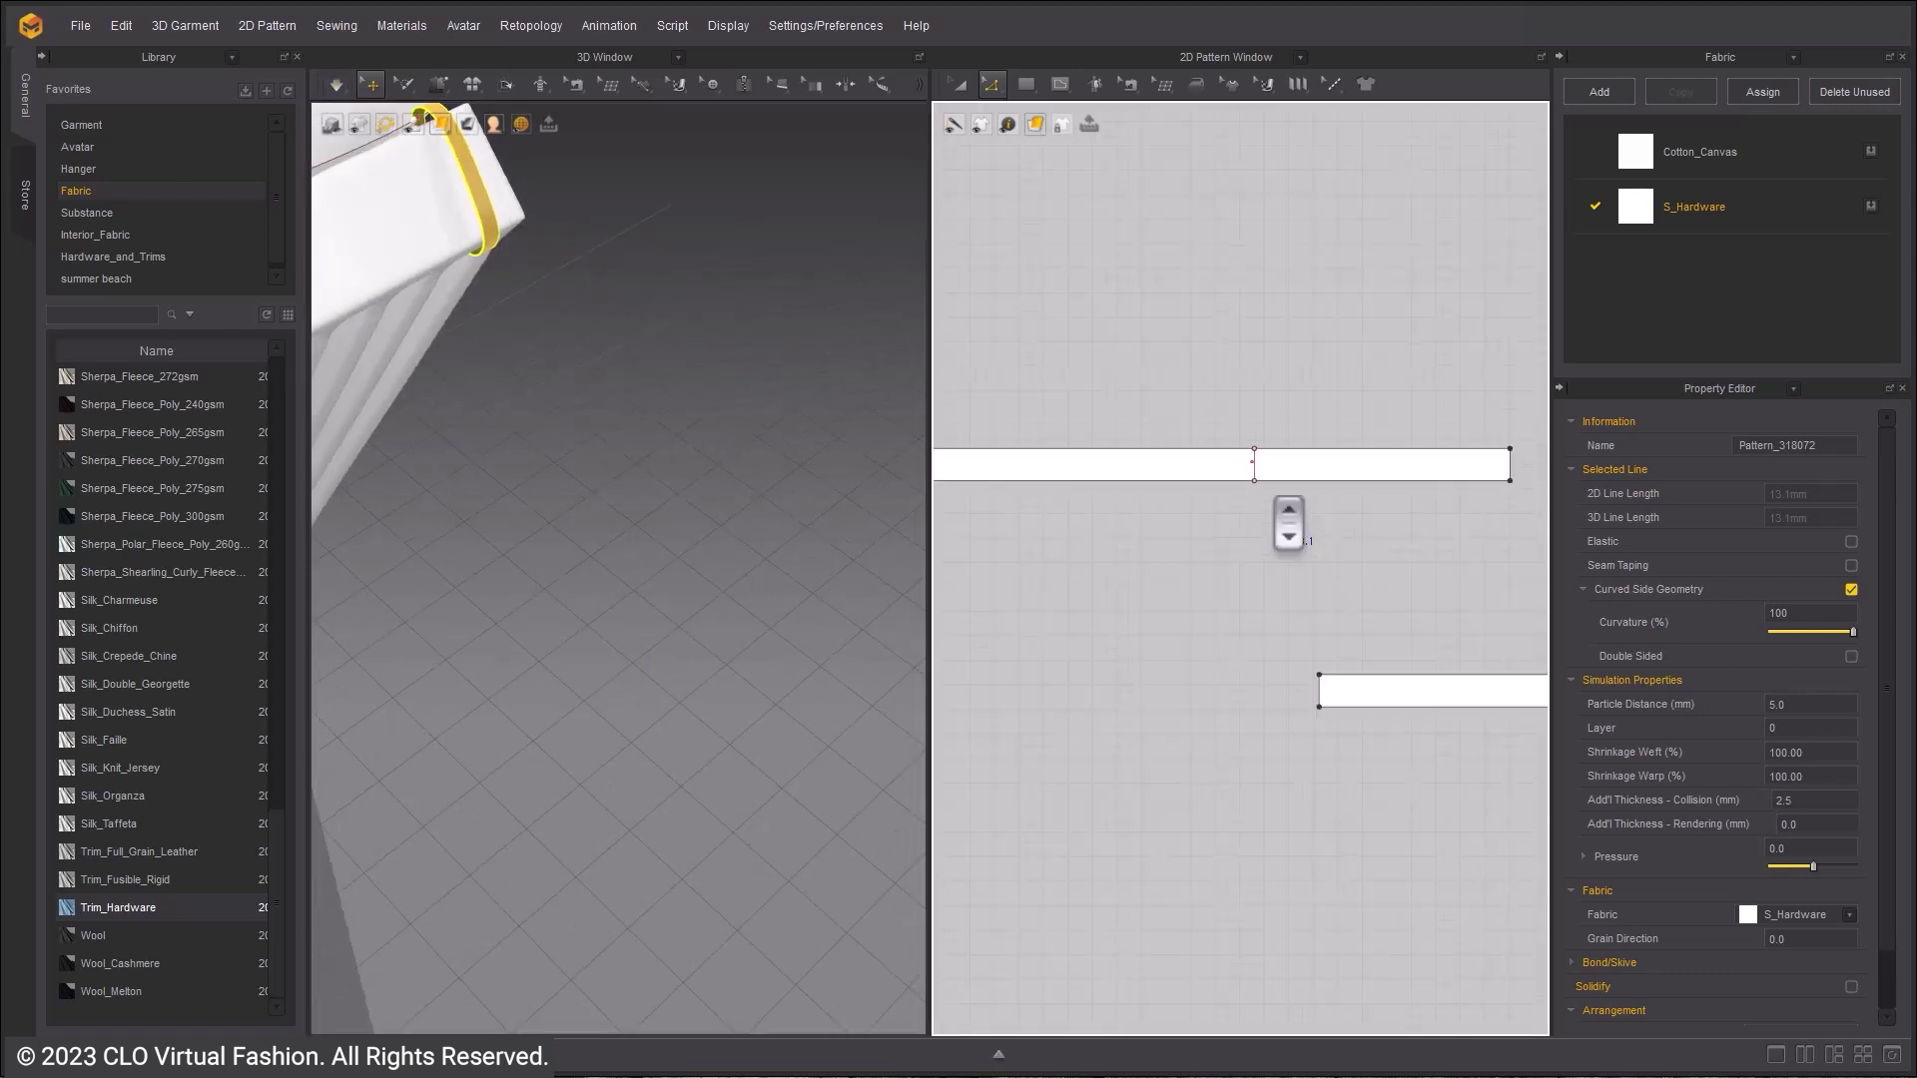
middle_drag(401, 270, 660, 483)
right_drag(624, 331, 642, 321)
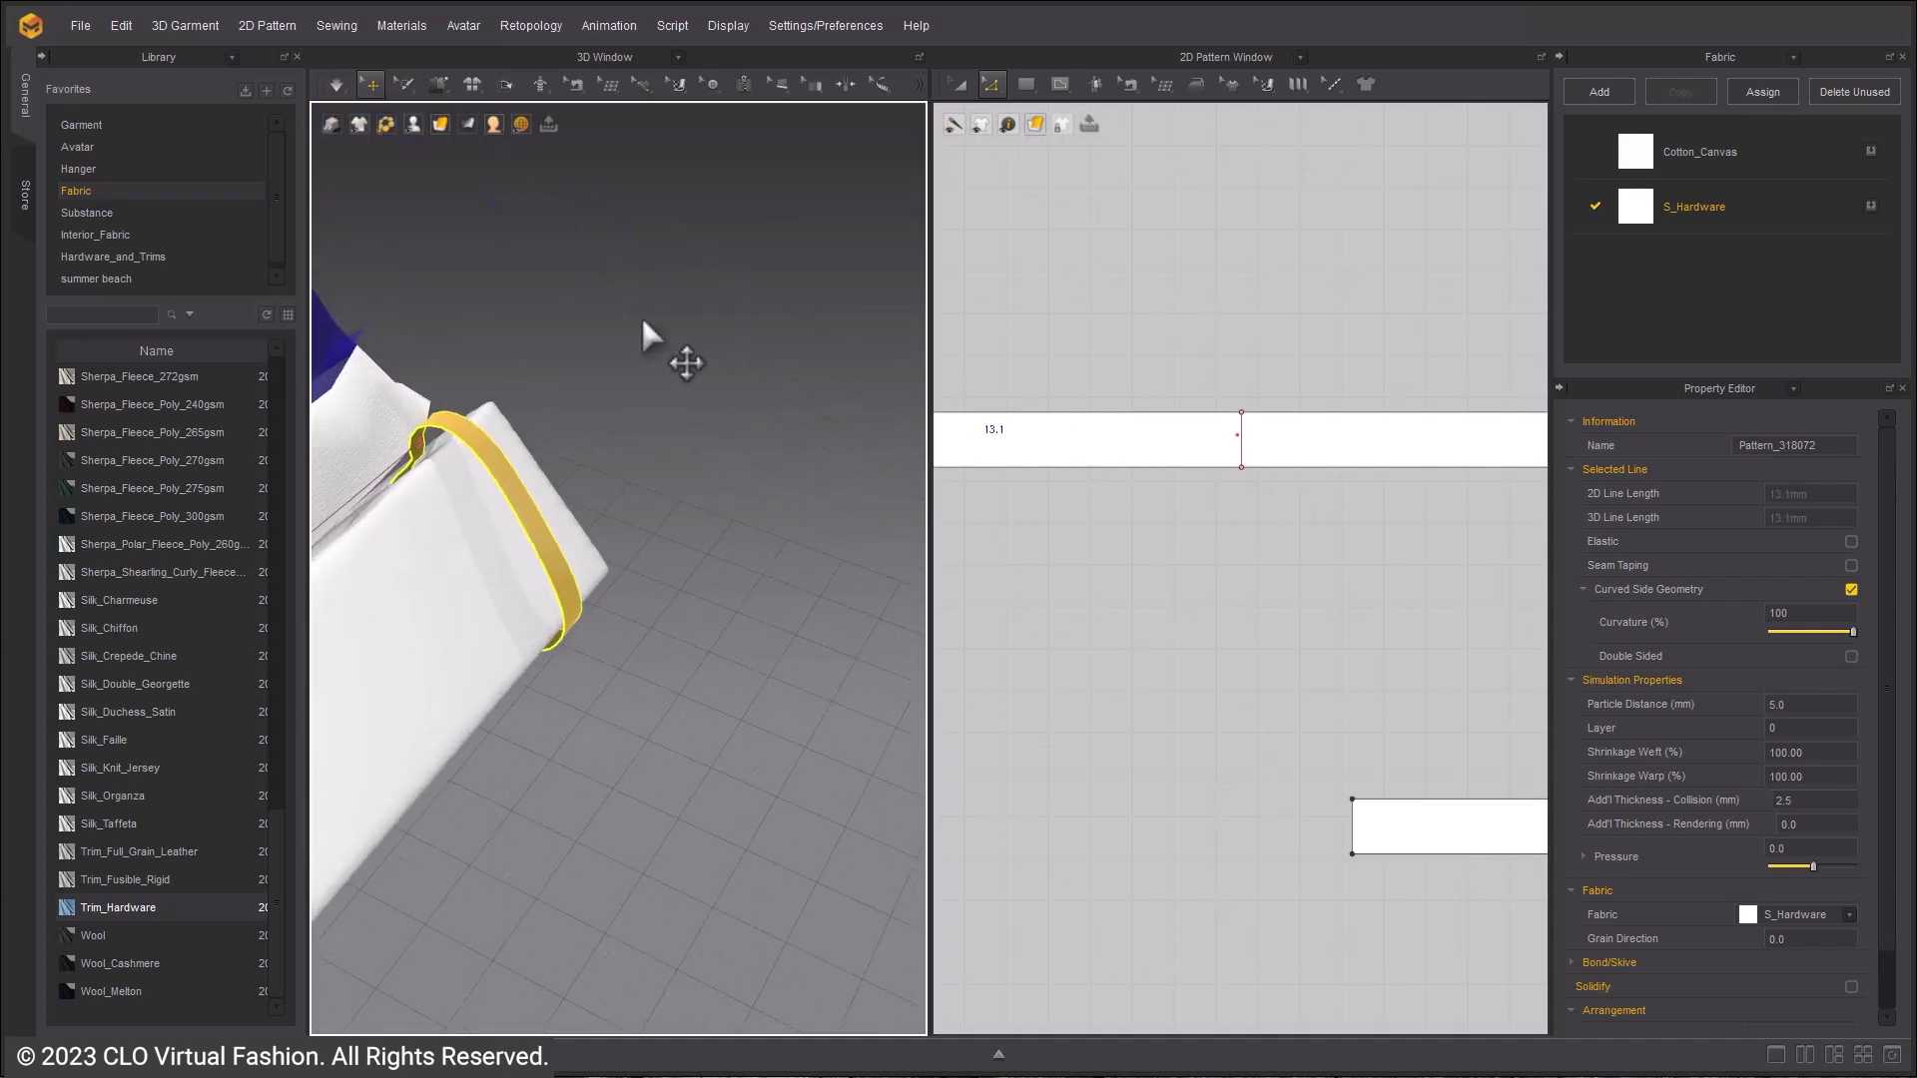
scroll(428, 391, up, 5)
click(446, 380)
right_drag(651, 410, 539, 429)
scroll(522, 511, down, 3)
scroll(1284, 527, down, 6)
key(space)
- Move the upper strap pattern directly above the lower strap pattern for comparison
middle_drag(1398, 597, 1247, 531)
right_drag(1248, 530, 1178, 487)
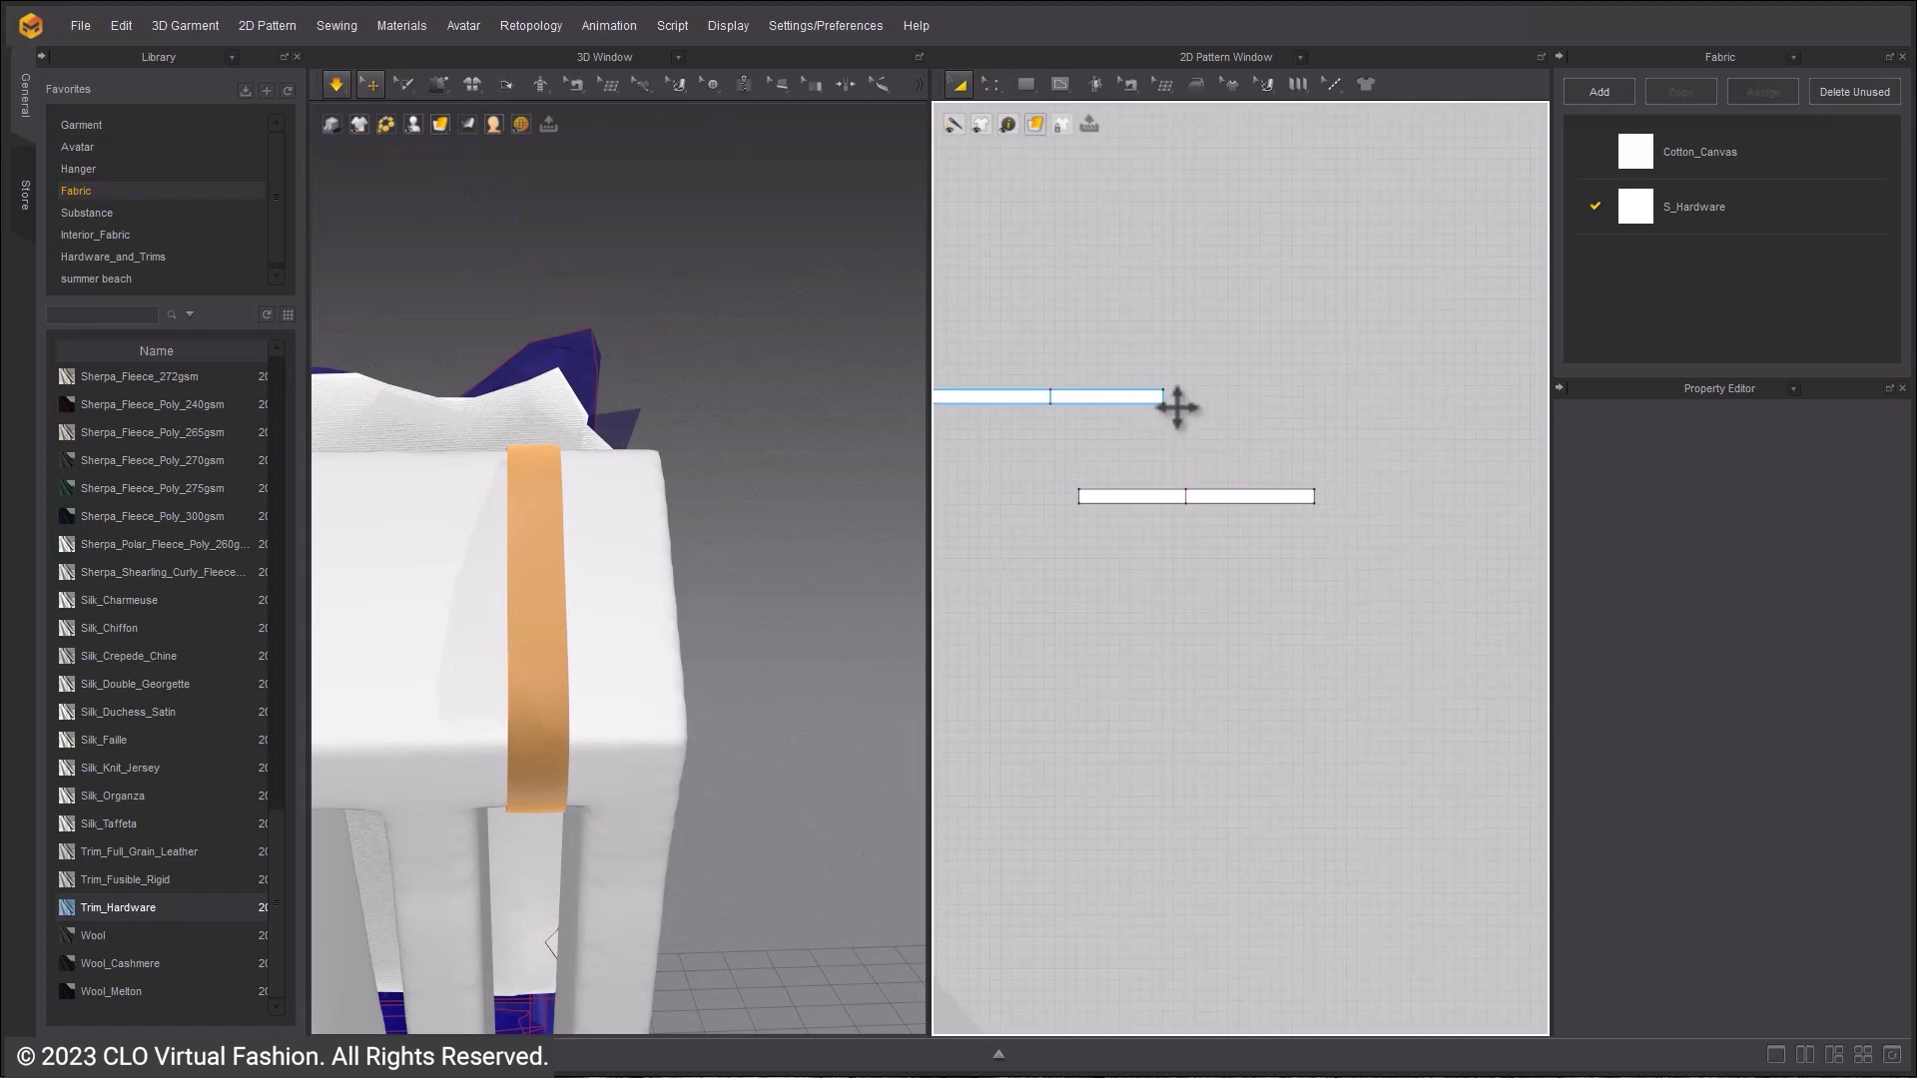
drag(1153, 398, 1278, 468)
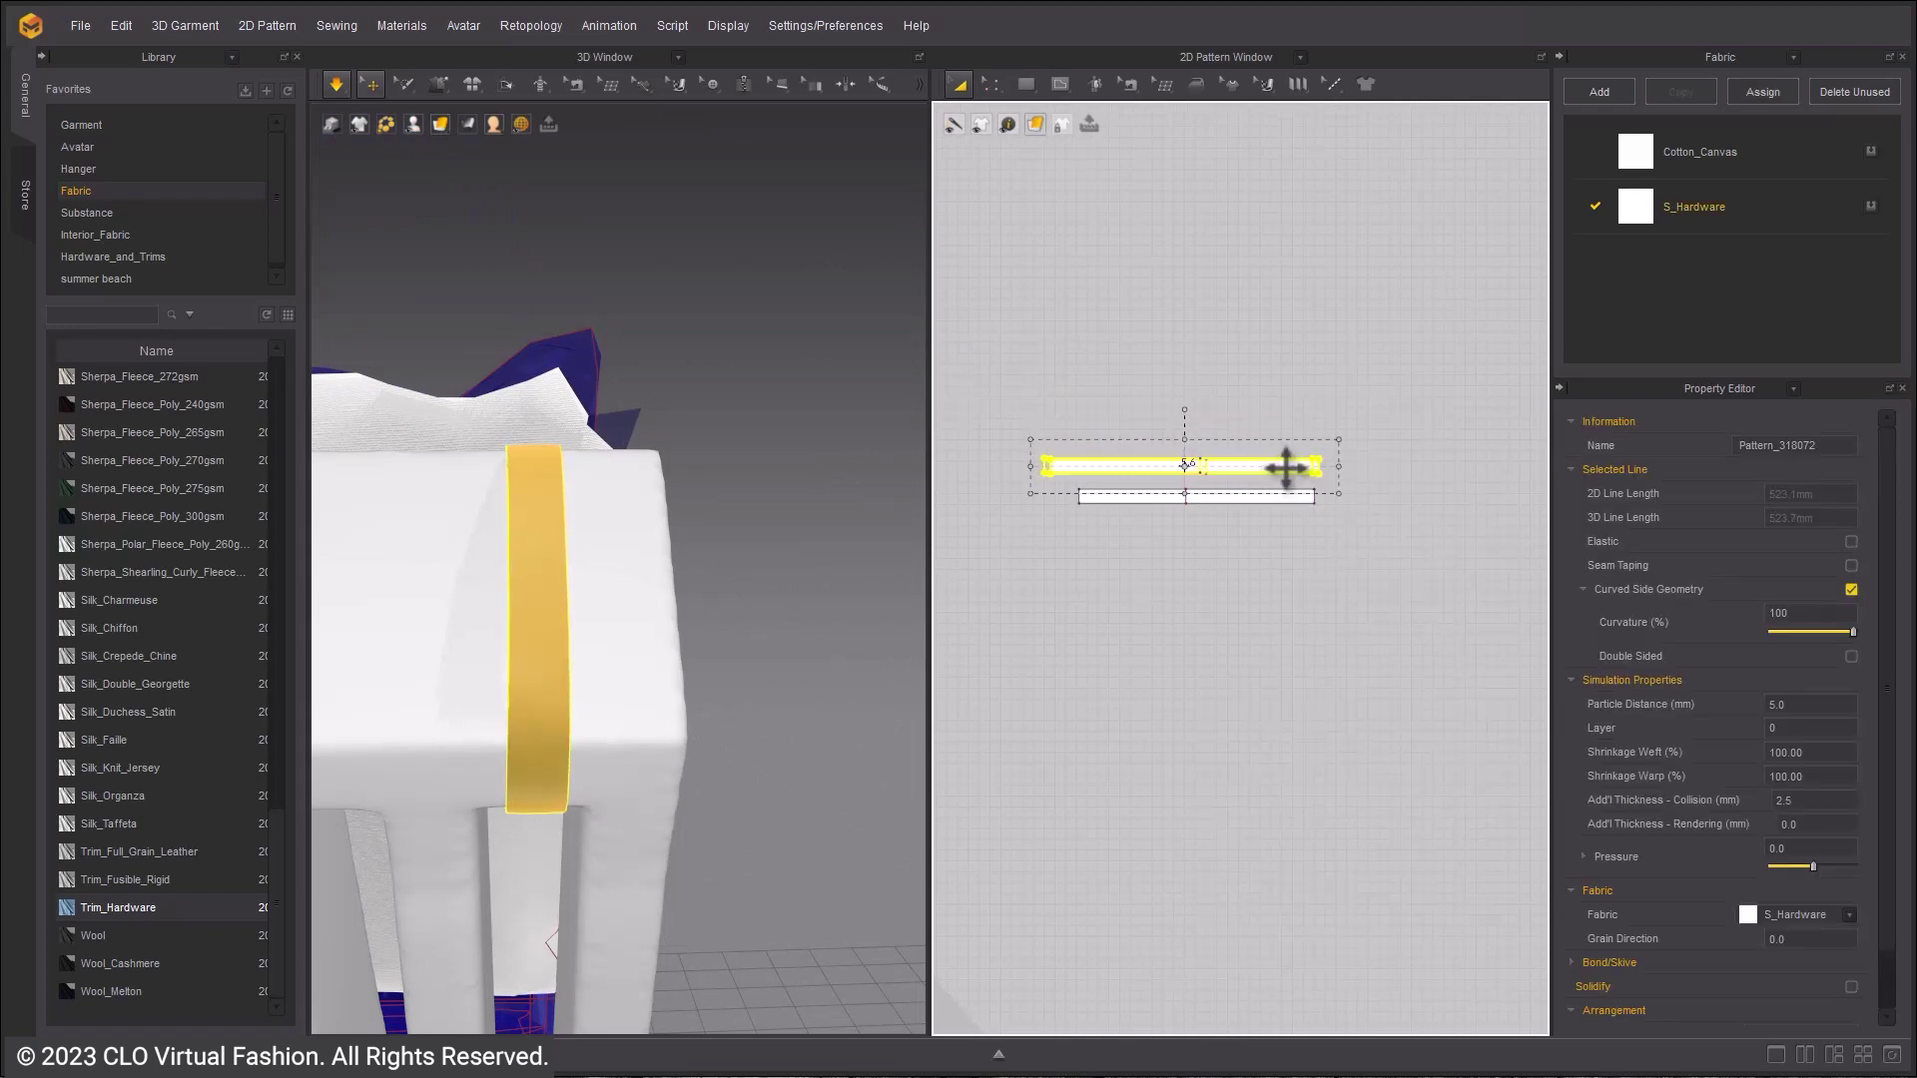
click(1263, 427)
- Shorten the upper strap to match the lower strap's length, and close the Library
scroll(1228, 430, up, 3)
key(z)
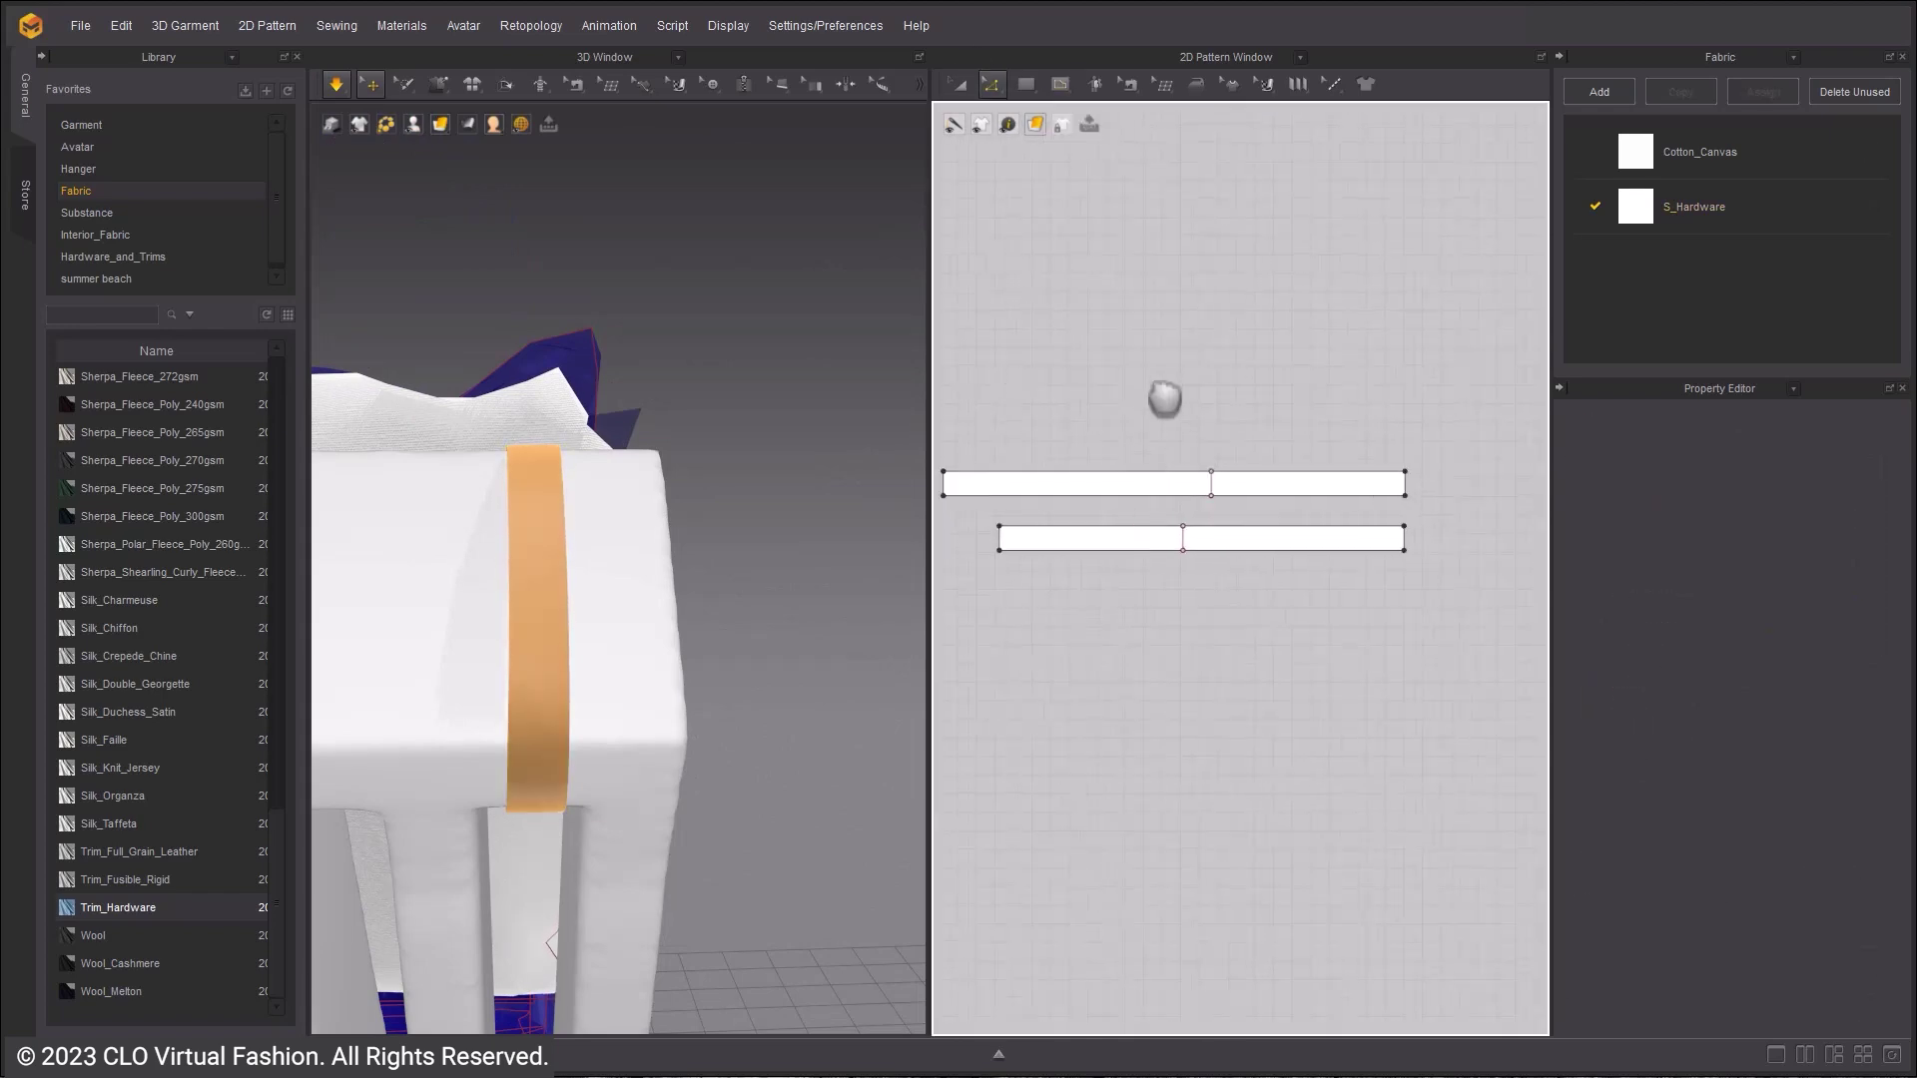
middle_drag(1163, 399, 1222, 385)
drag(1004, 473, 1063, 475)
click(296, 58)
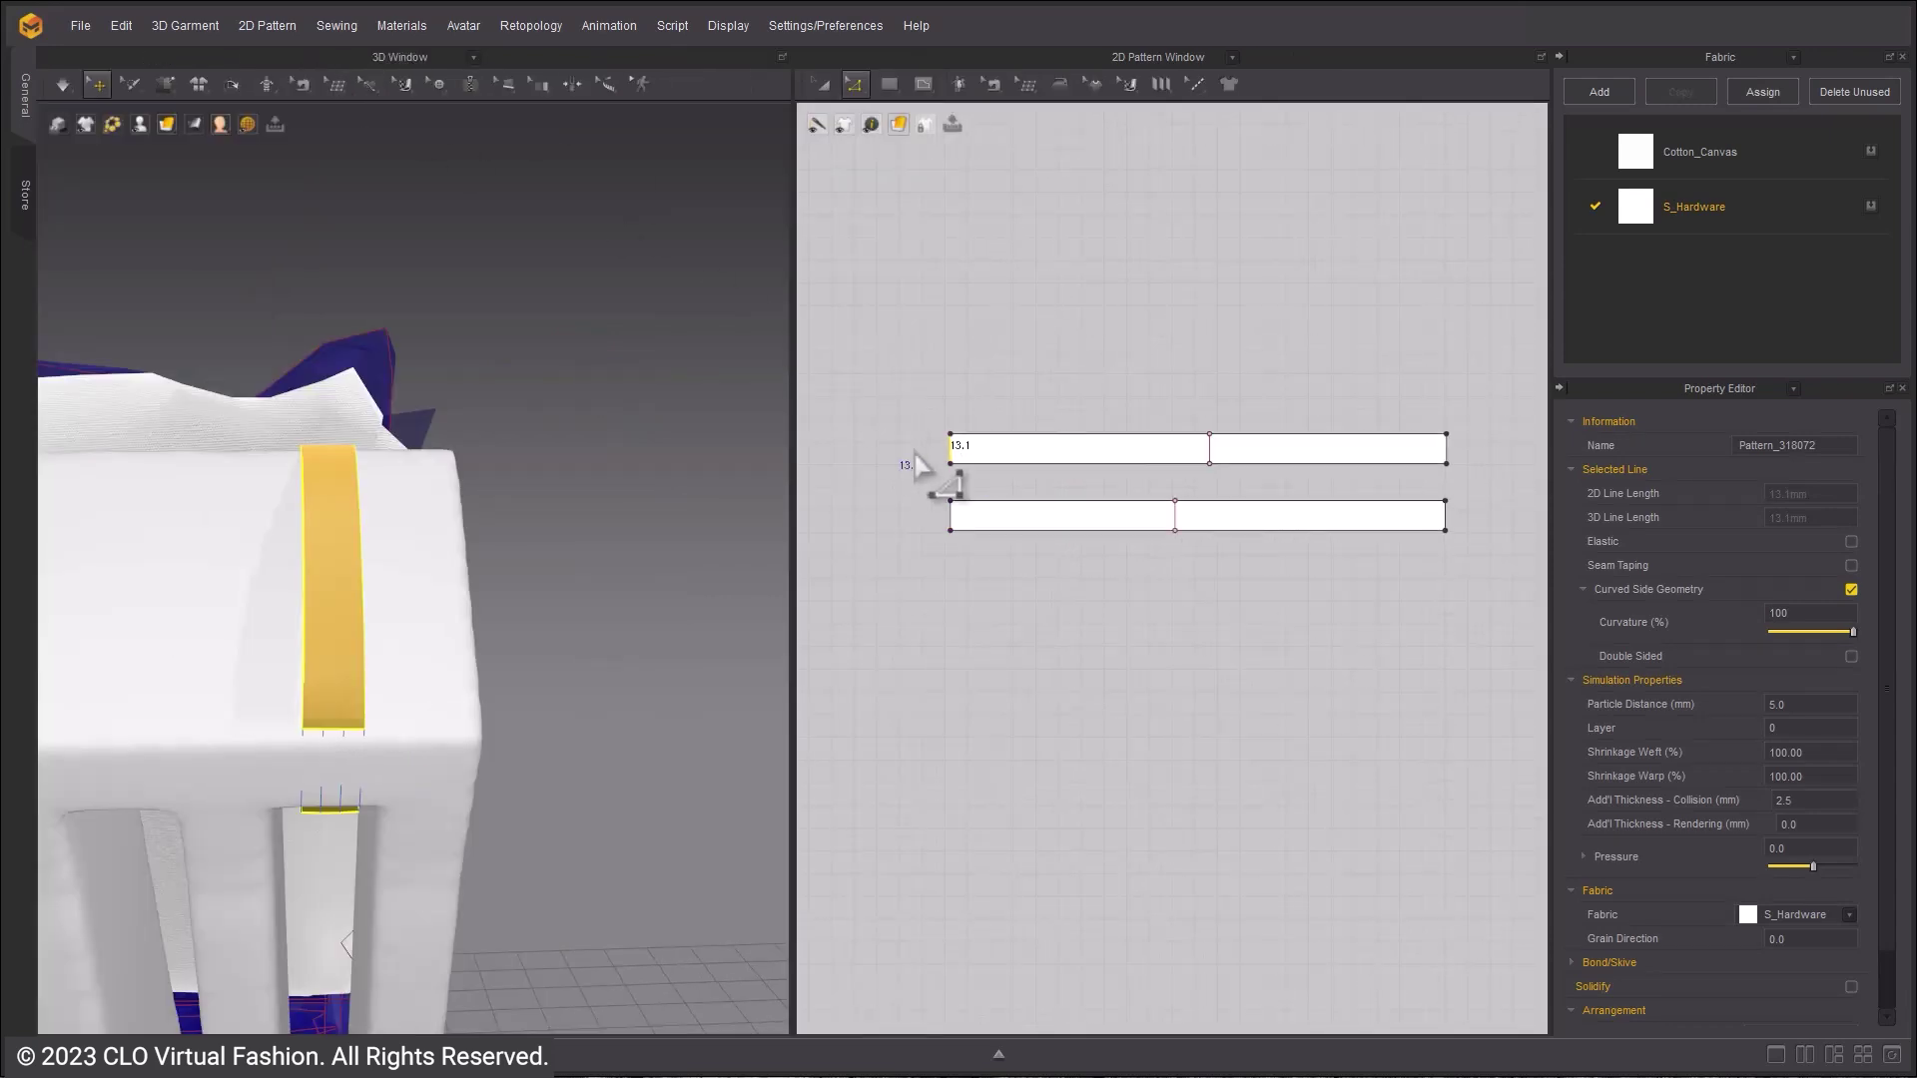
- Align the upper strap's internal line with the lower strap's internal line and simulate the straps around the rail
drag(1208, 457, 1182, 460)
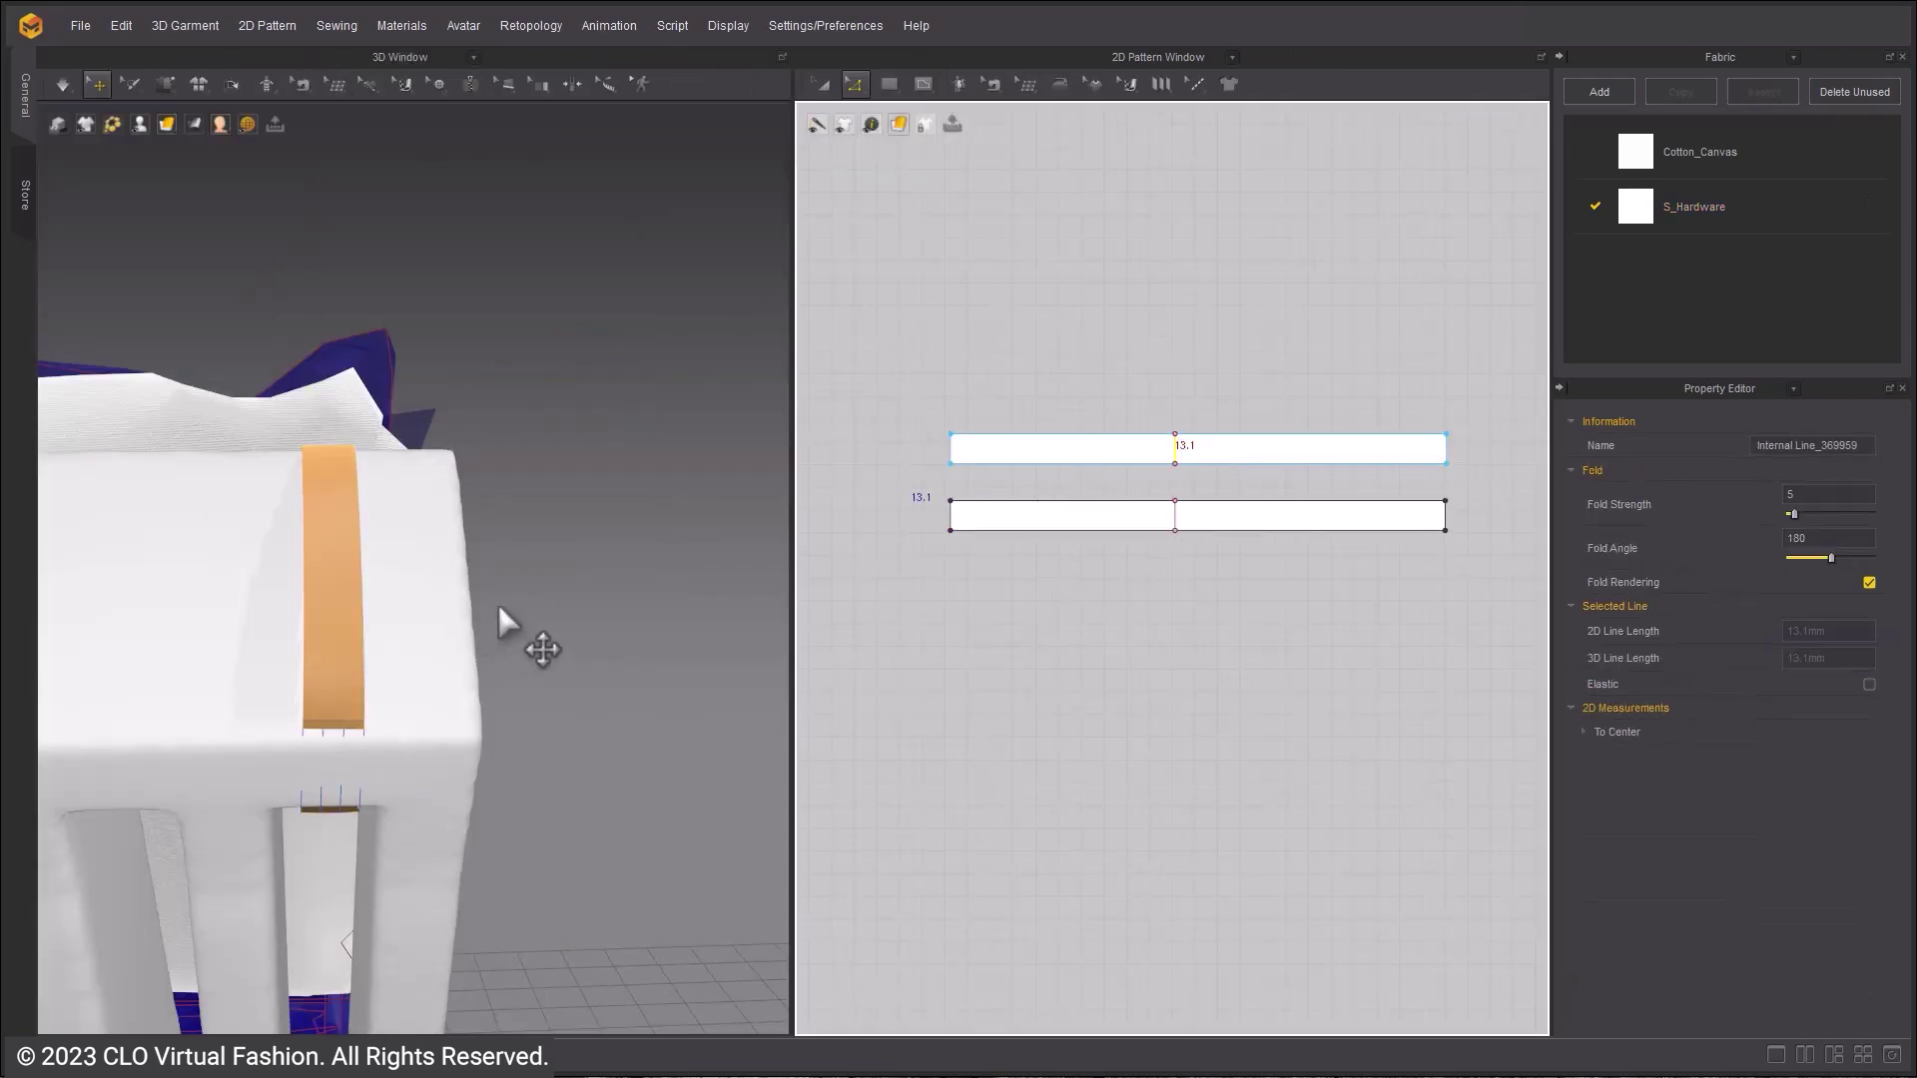
key(space)
right_drag(216, 631, 299, 509)
drag(125, 483, 130, 486)
right_drag(150, 489, 363, 612)
- Select all patterns and reactivate them so the cushion simulates together with the straps
key(ctrl+a)
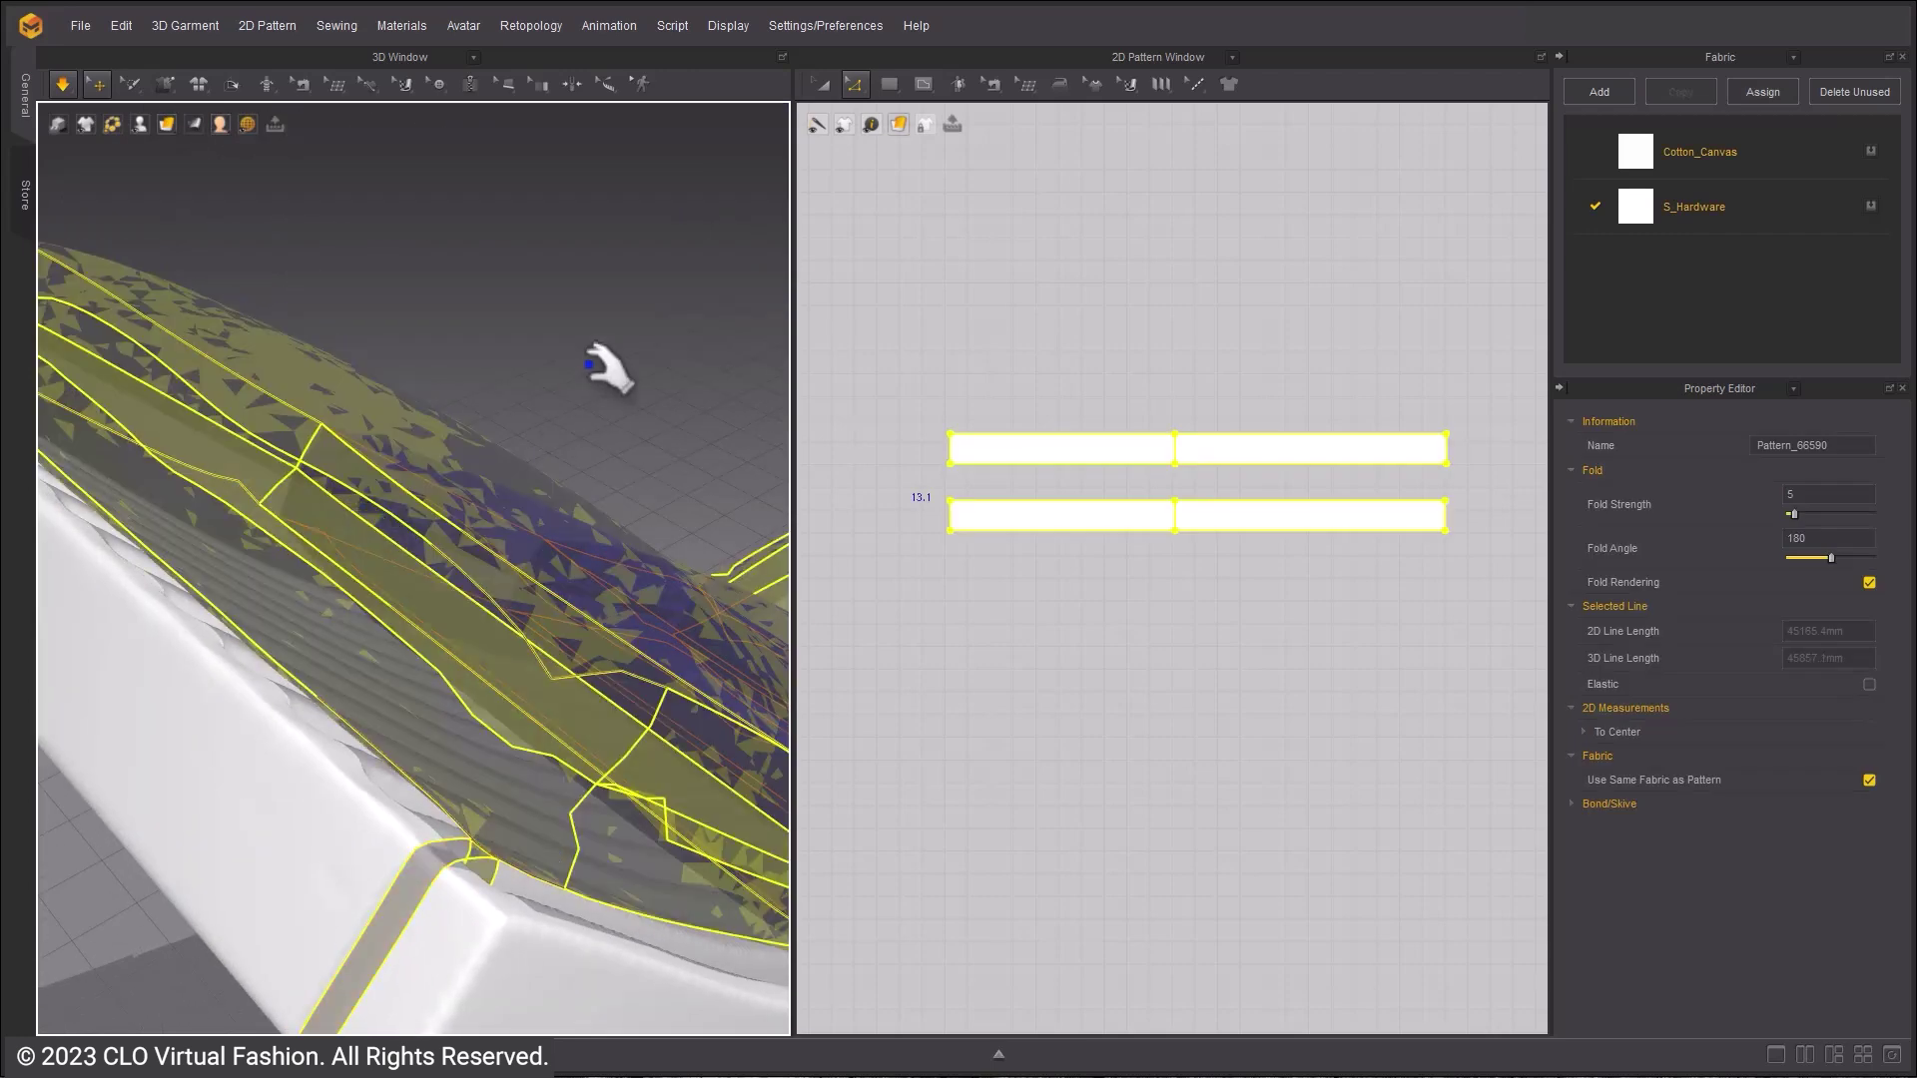
key(ctrl+j)
scroll(560, 411, down, 5)
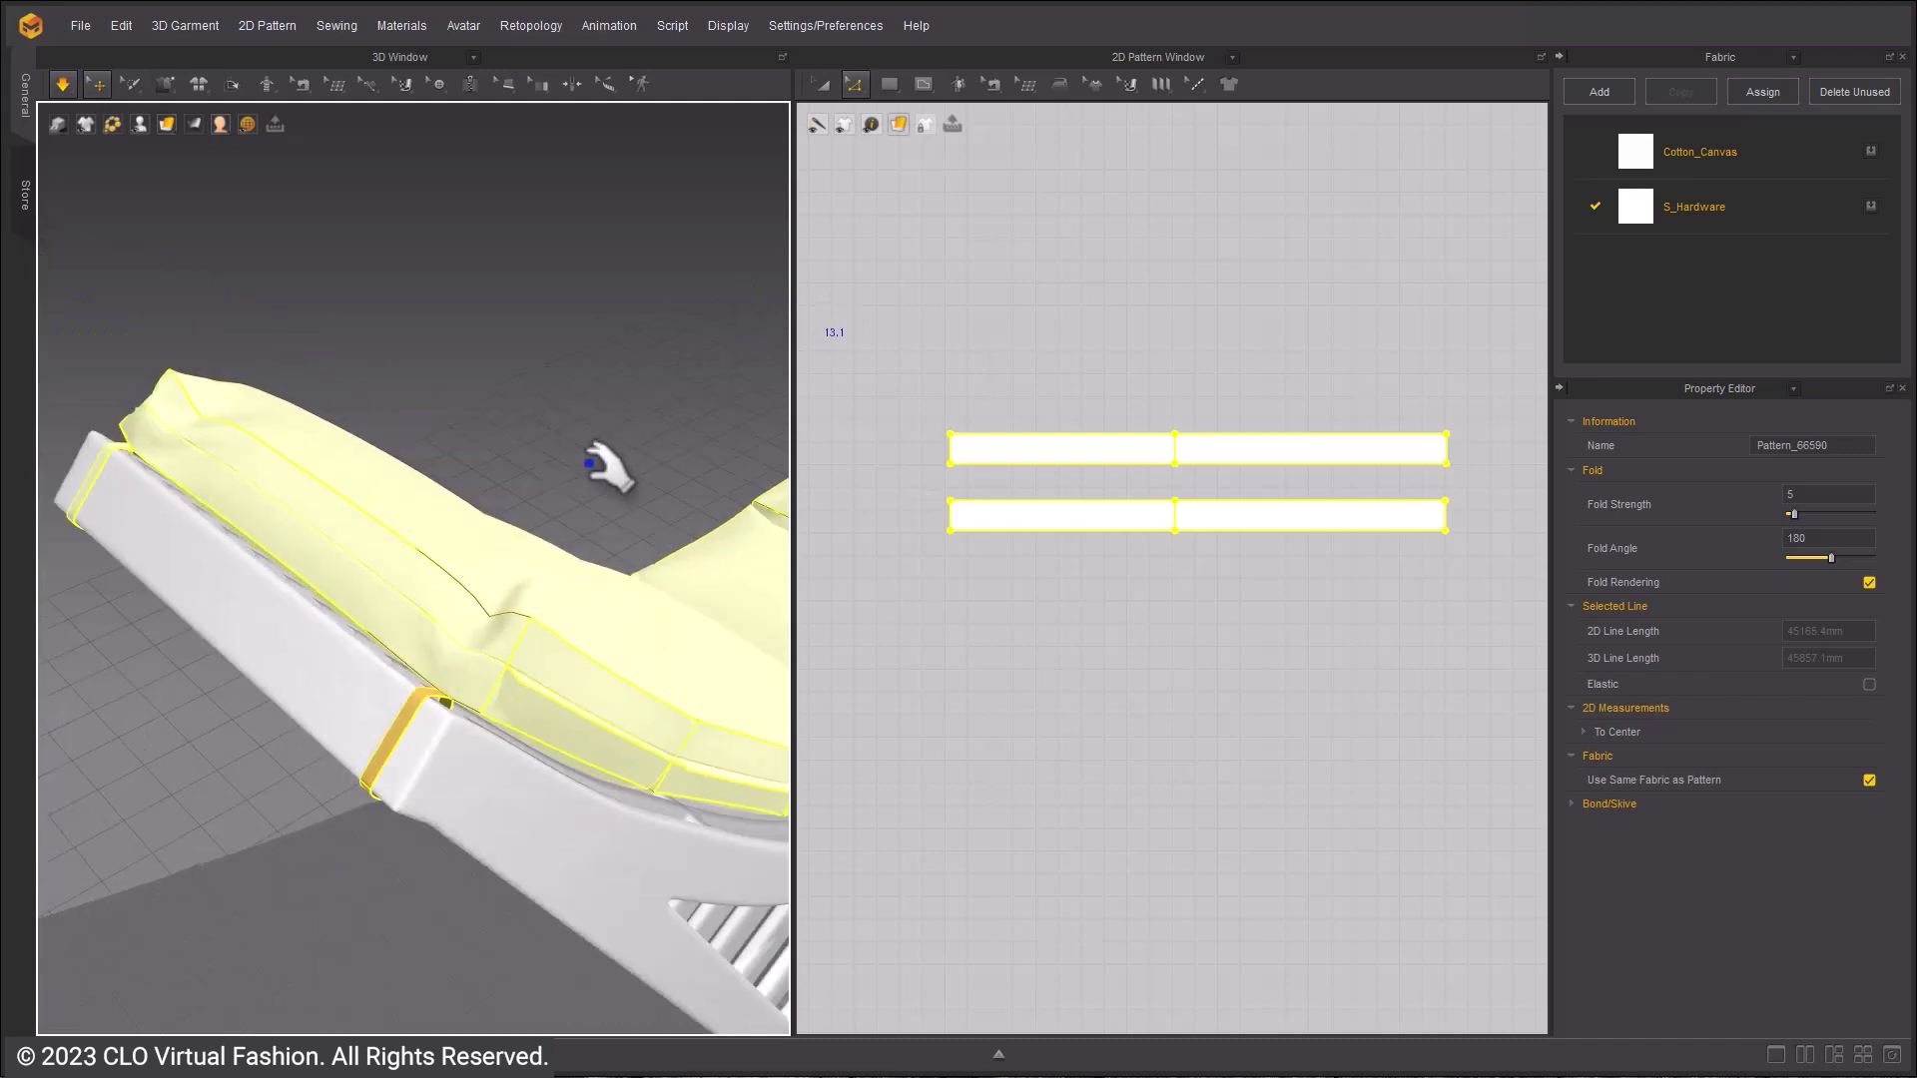
- Copy the lower strap pattern and place the copy below the two existing straps
click(1082, 518)
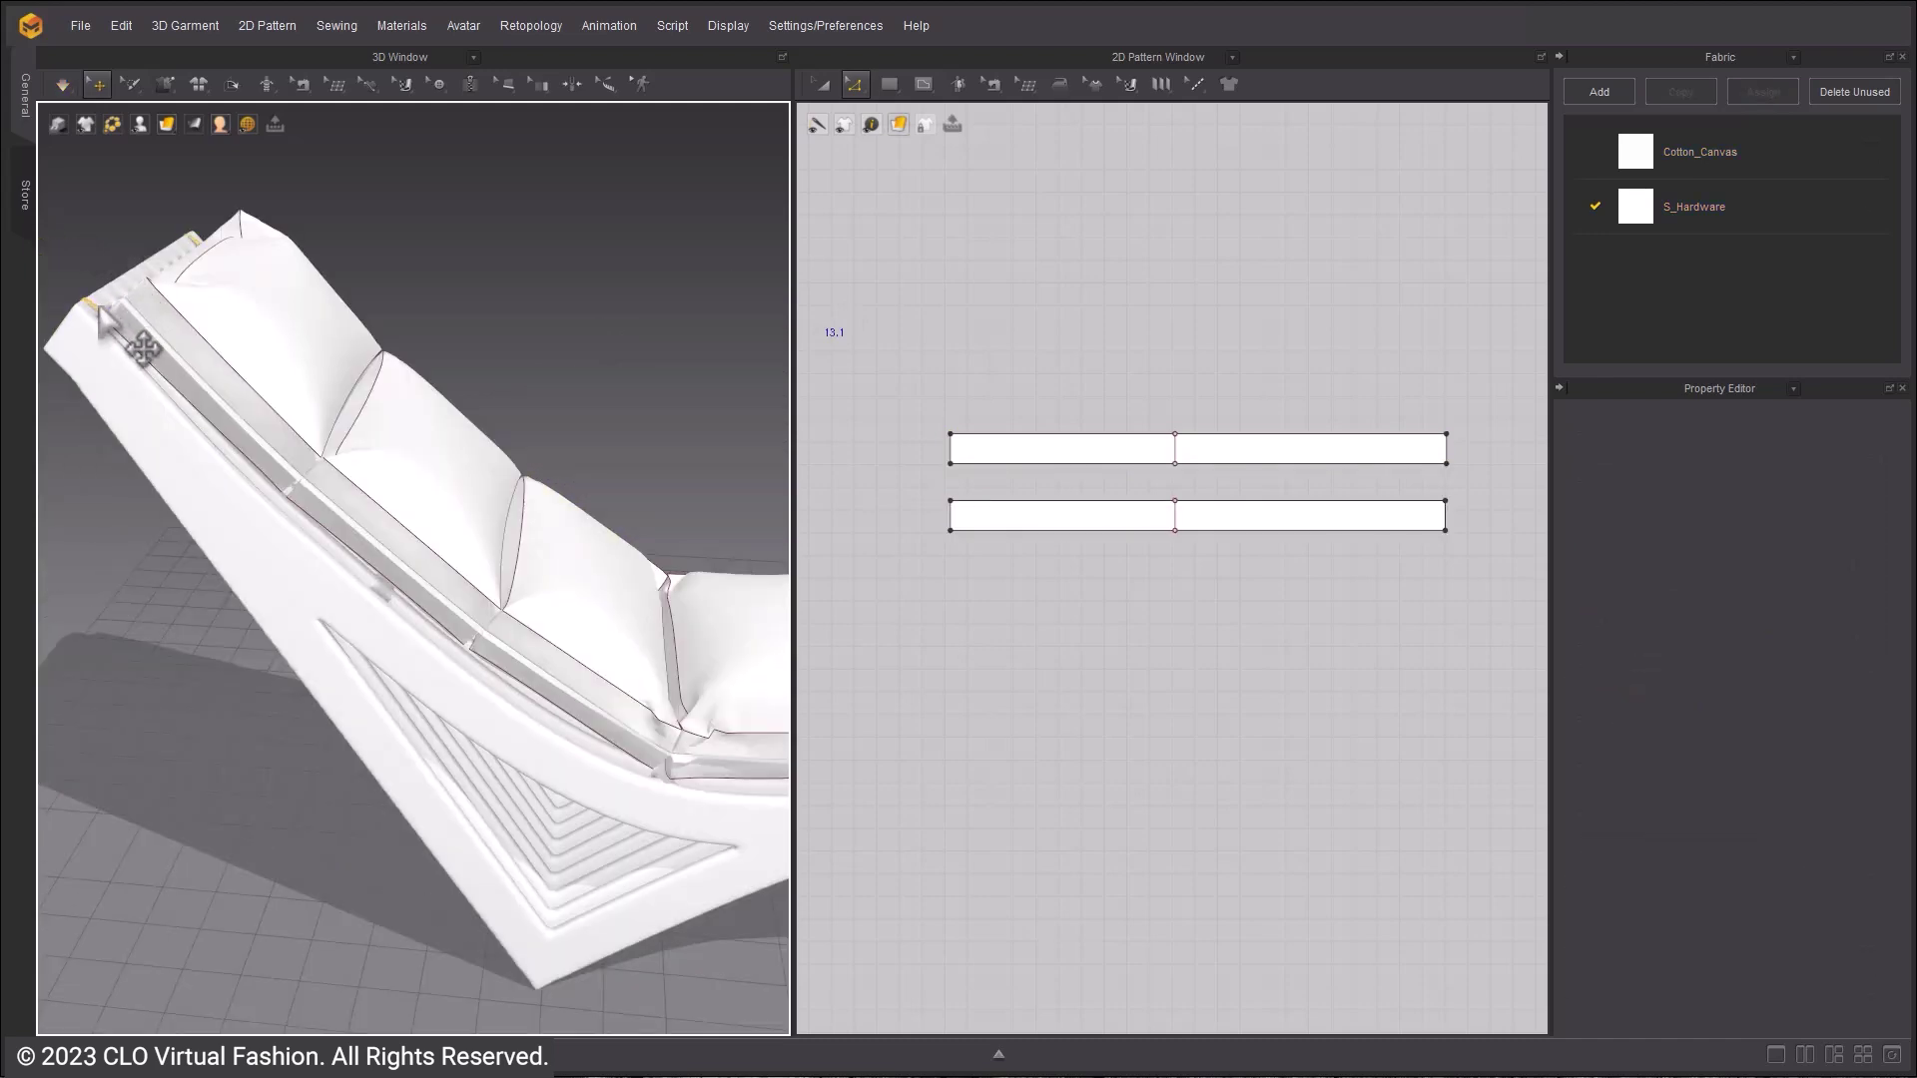
click(212, 200)
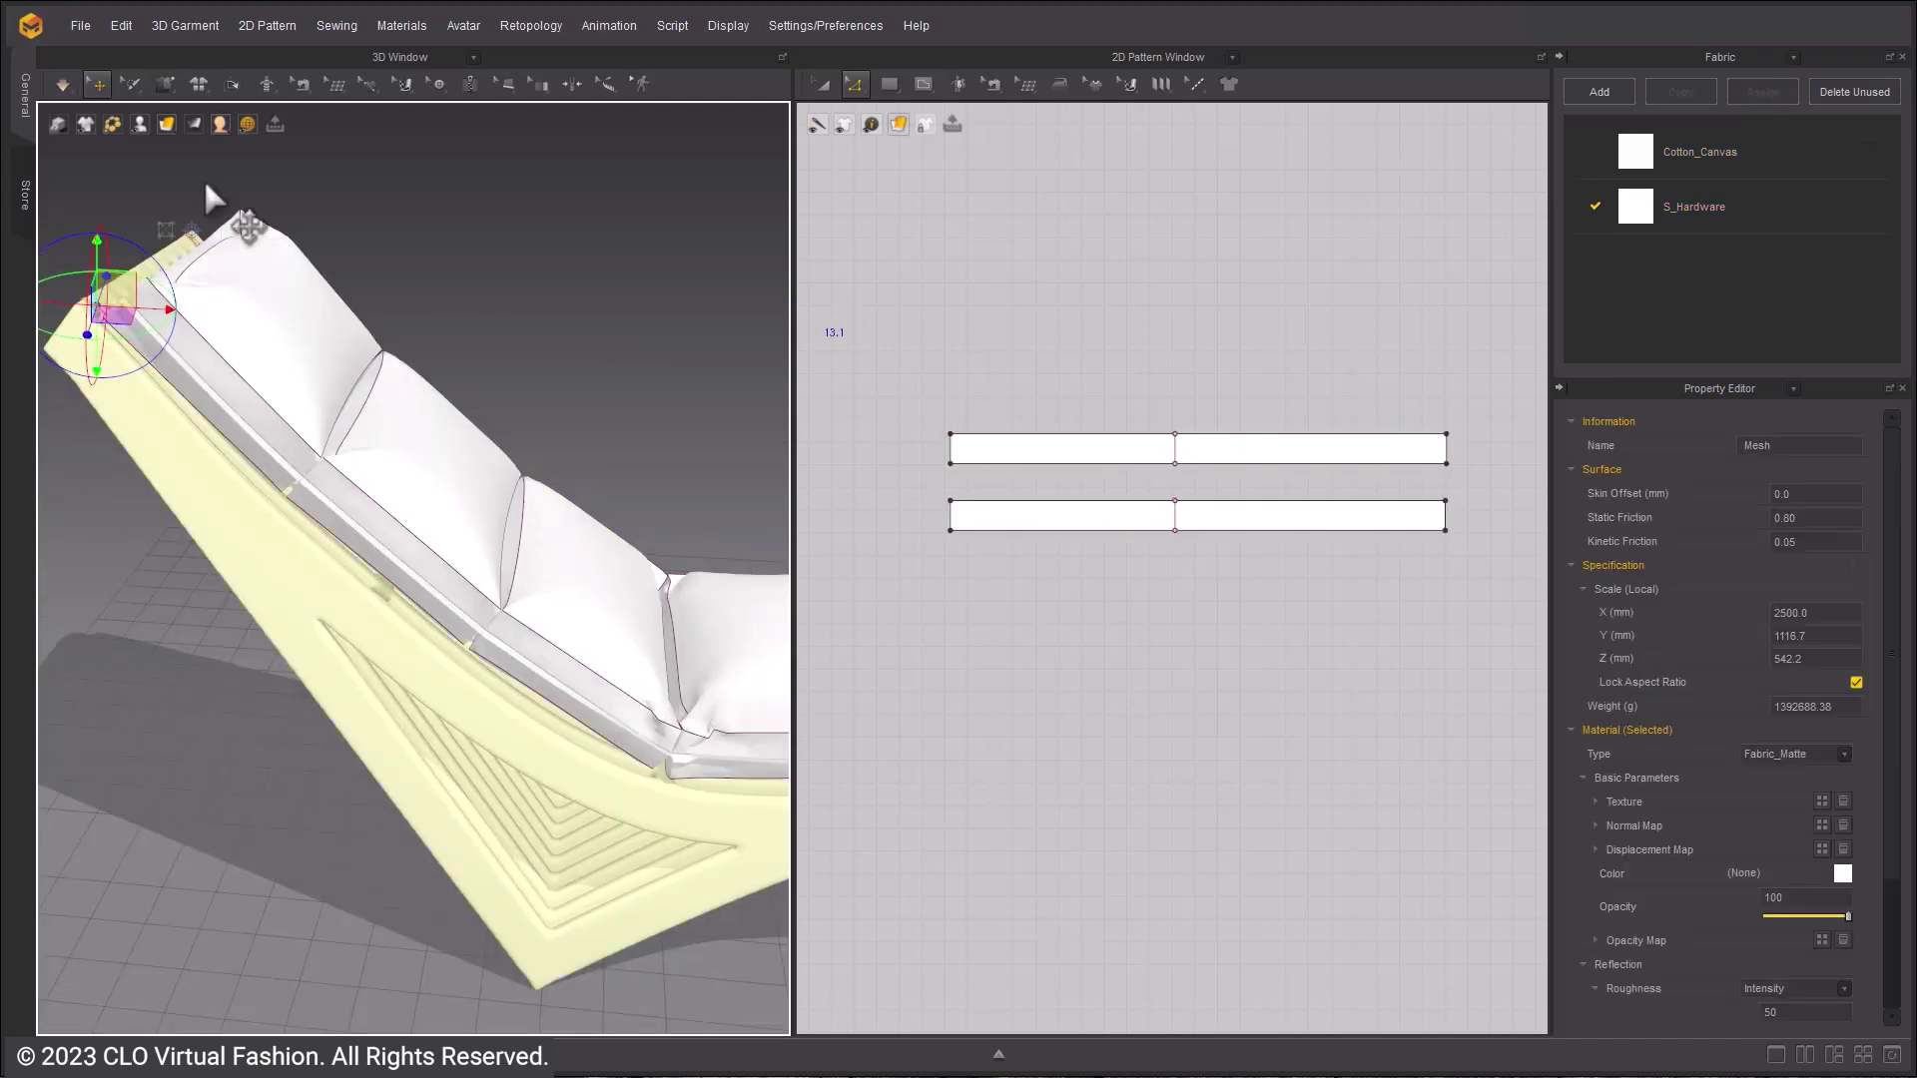
click(1087, 504)
key(a)
click(1096, 517)
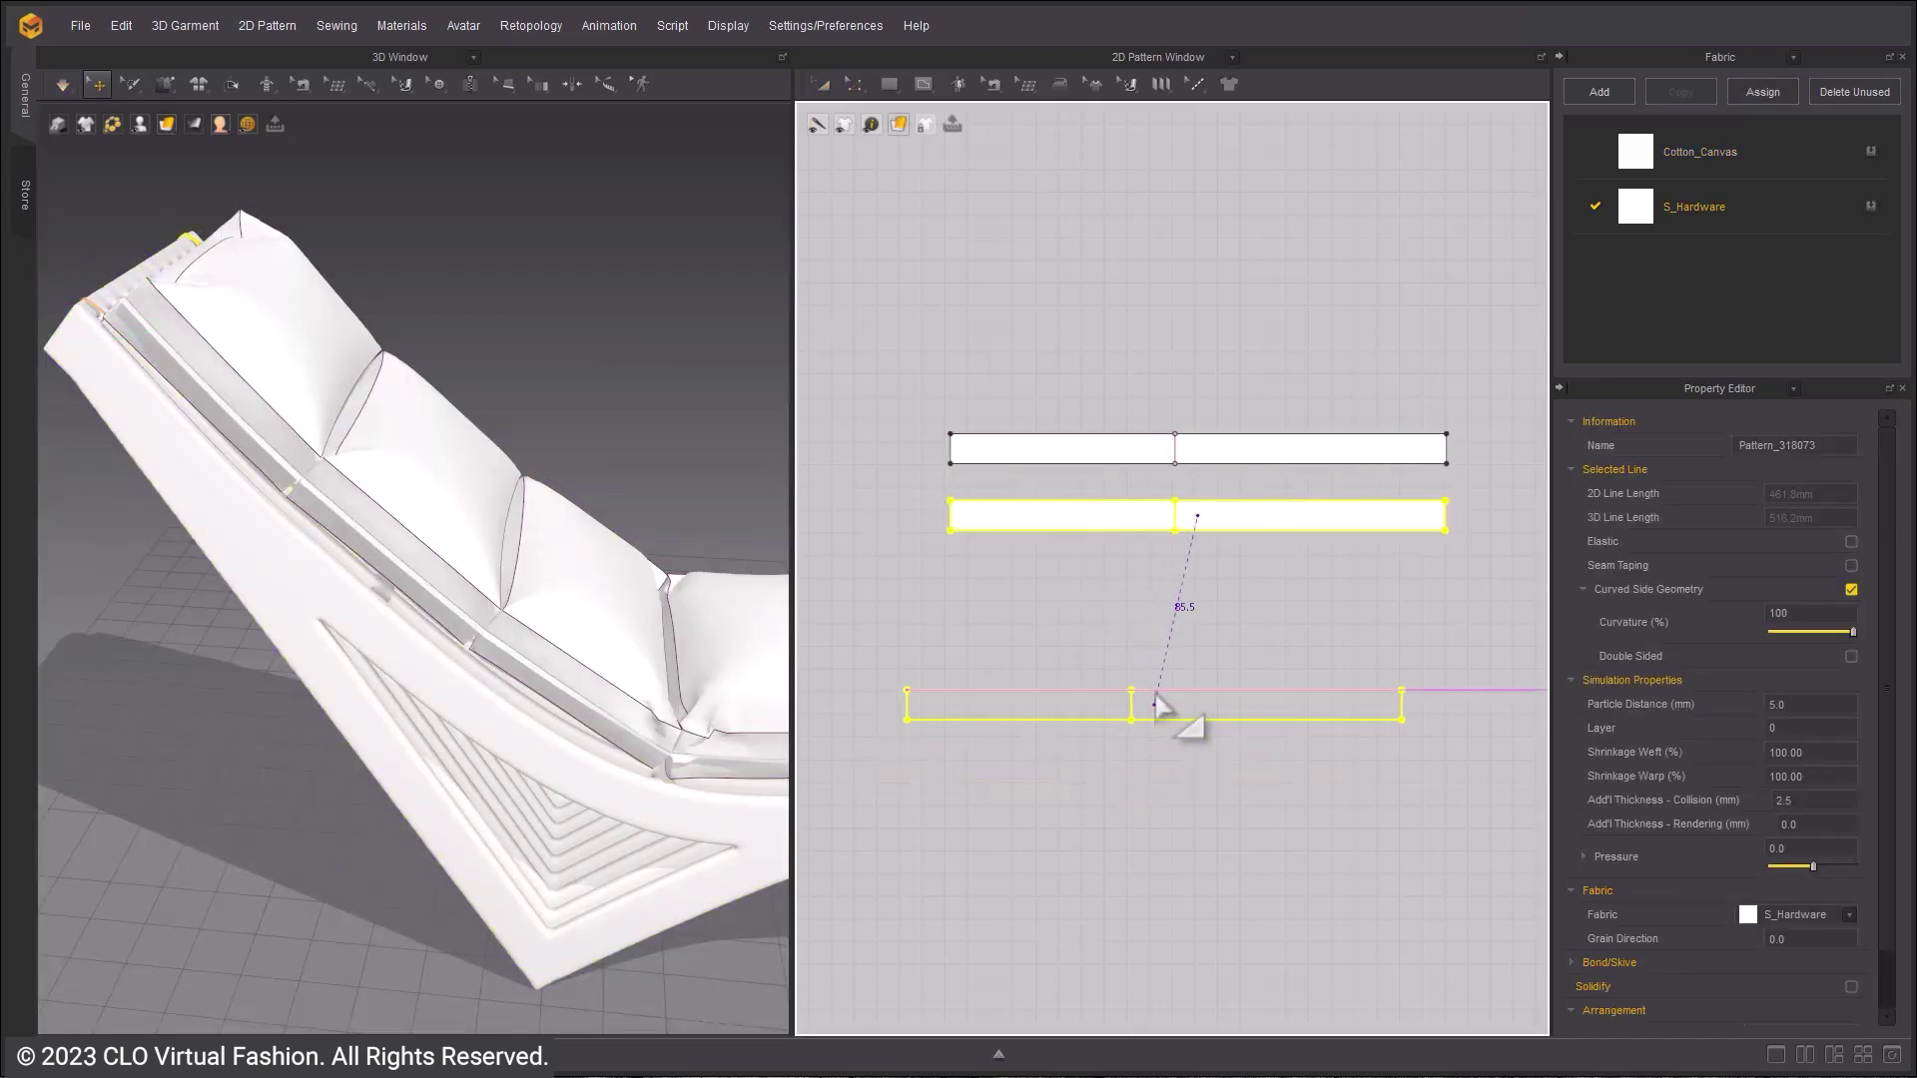
drag(1156, 704, 1188, 655)
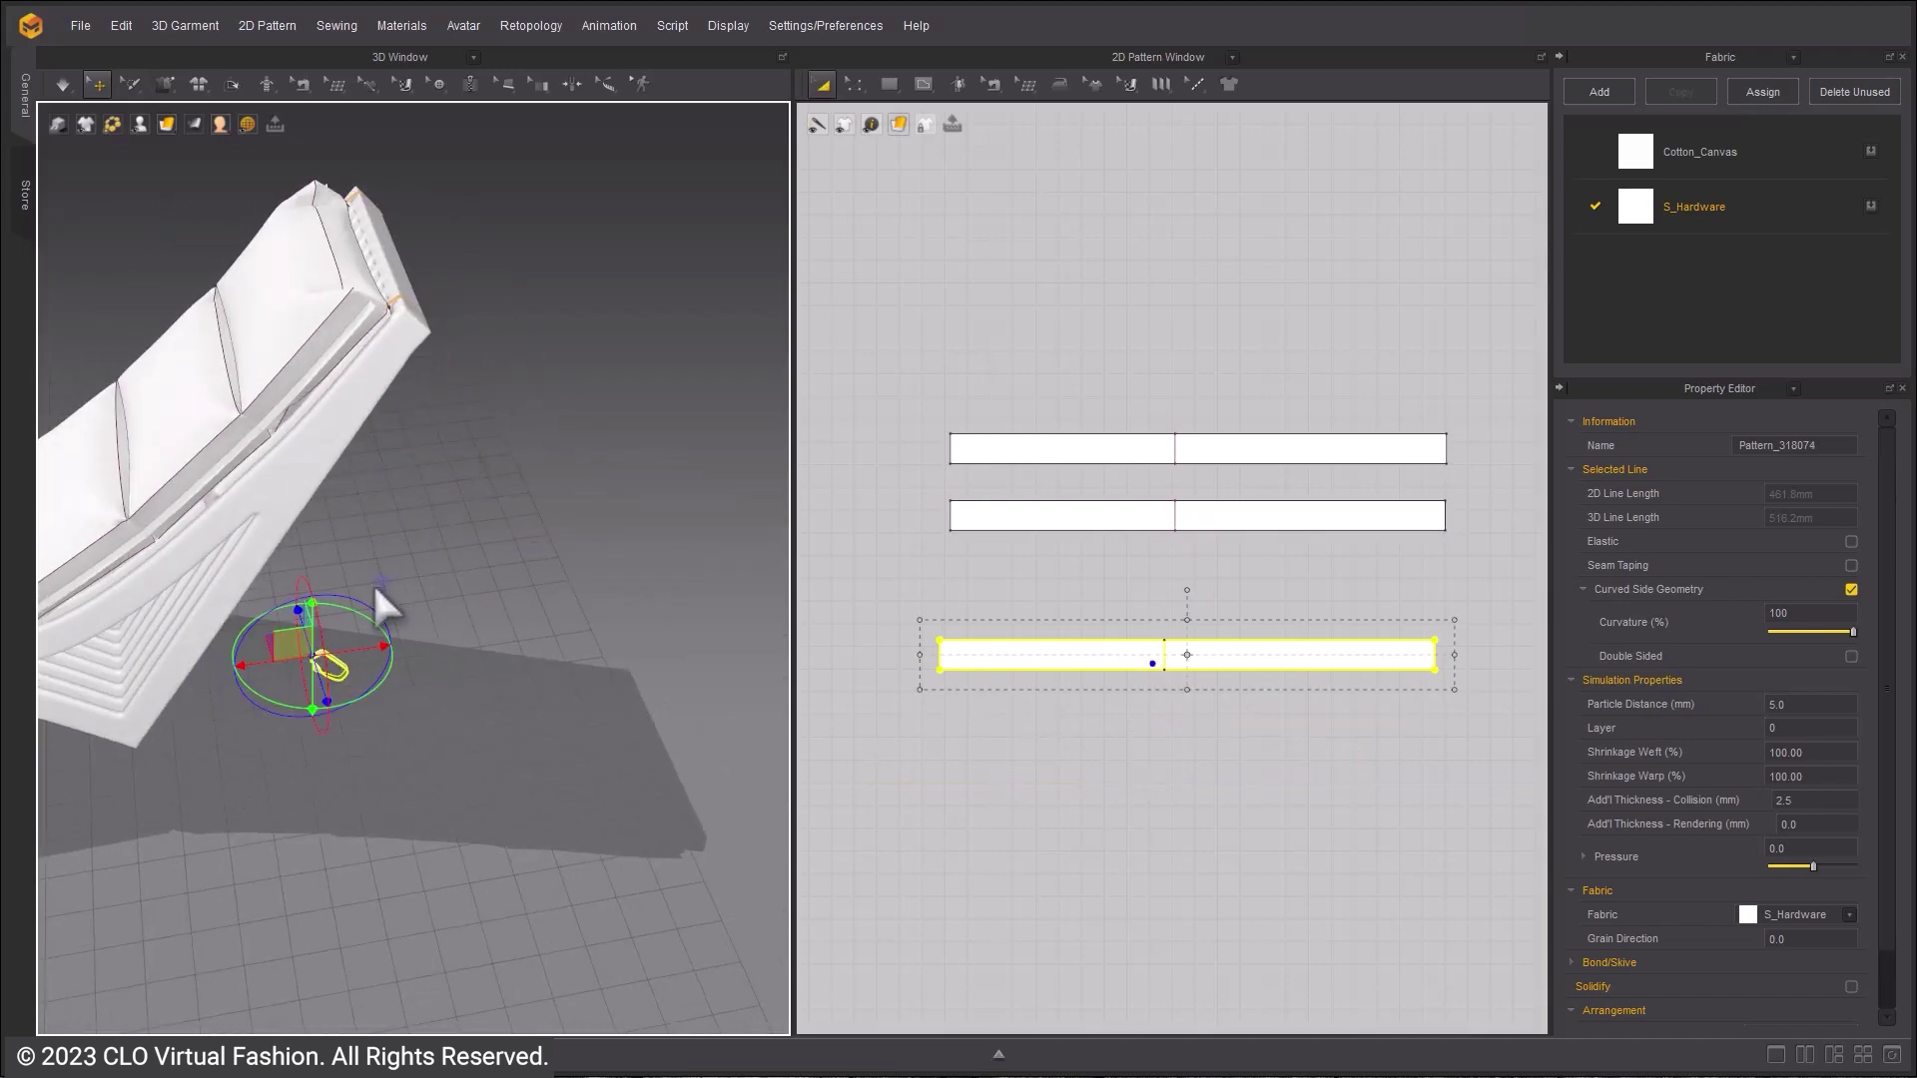
- Move the copied strap in 3D onto the frame's side rail, below the cushion joint where seat and backrest meet
scroll(98, 606, down, 2)
middle_drag(98, 606, 426, 607)
scroll(252, 591, up, 4)
right_drag(239, 671, 343, 684)
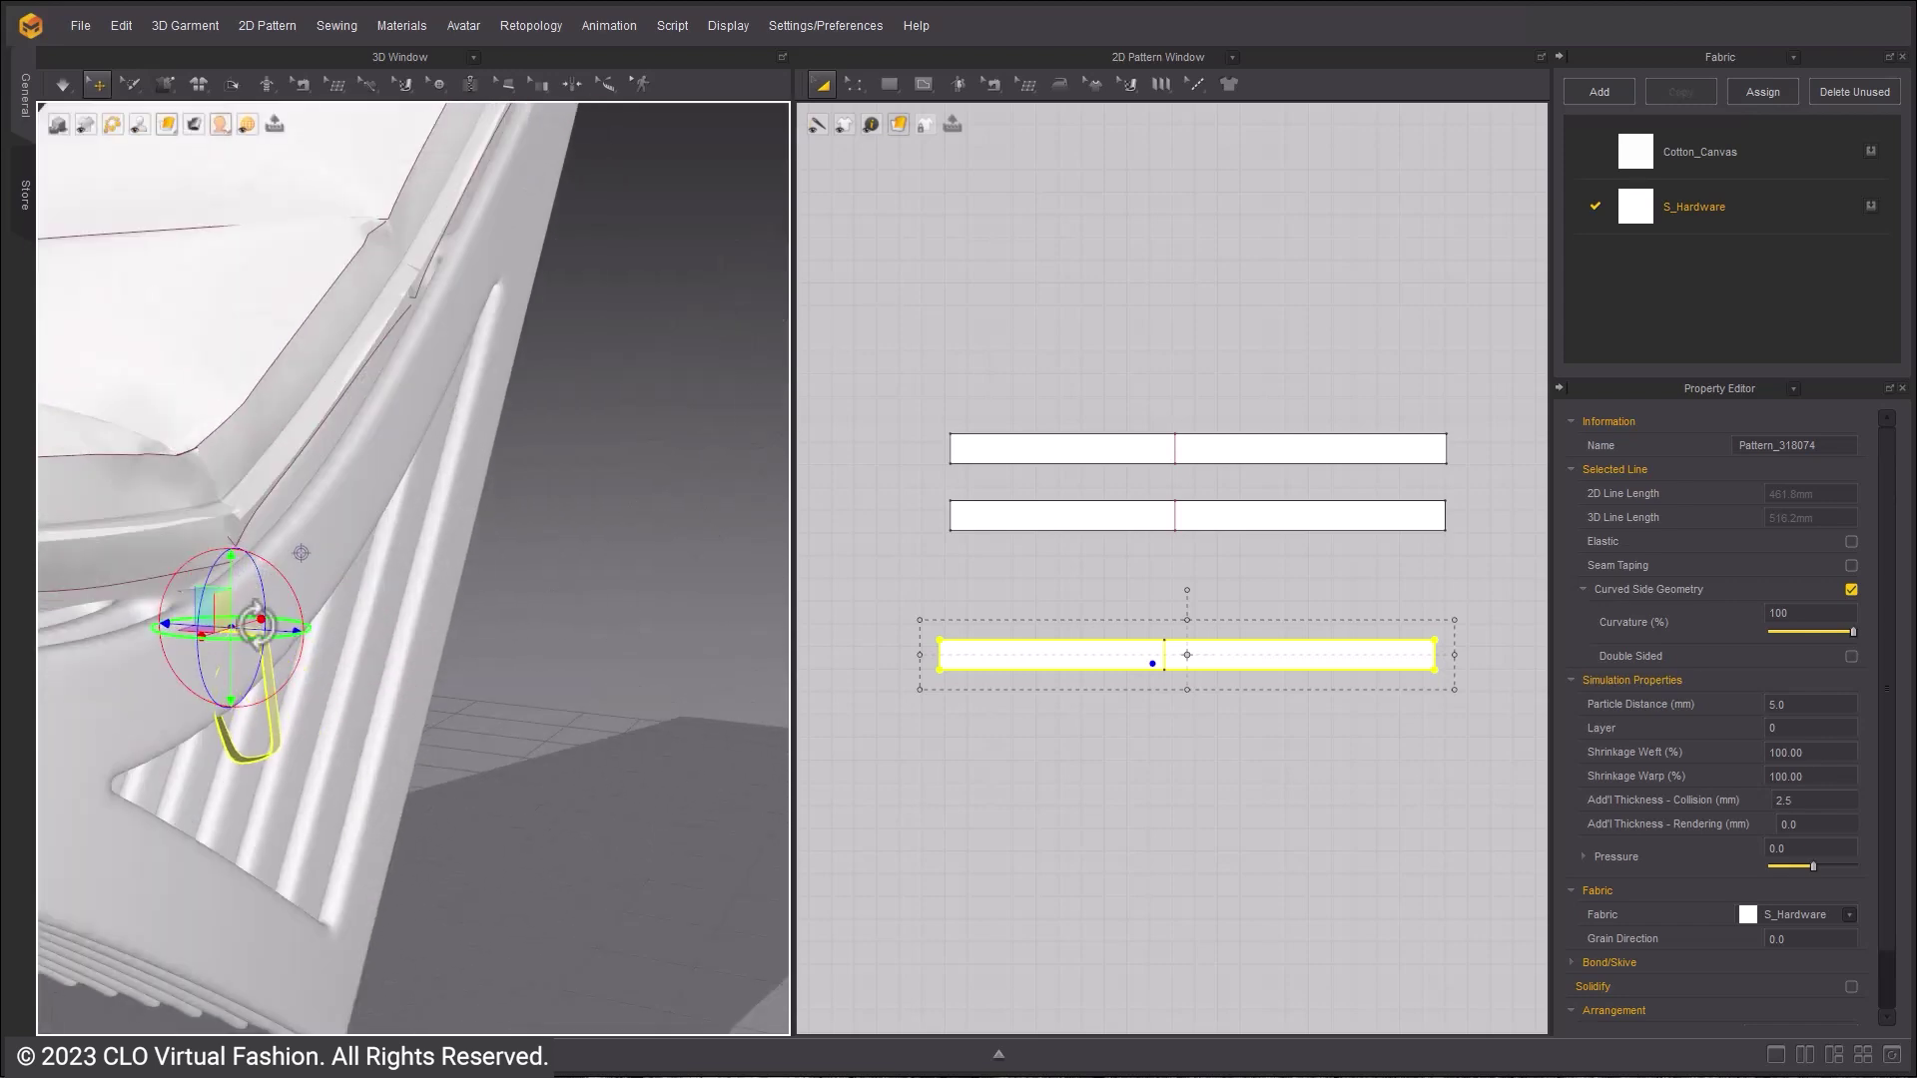
drag(231, 560, 231, 520)
right_drag(355, 616, 237, 641)
drag(220, 649, 265, 675)
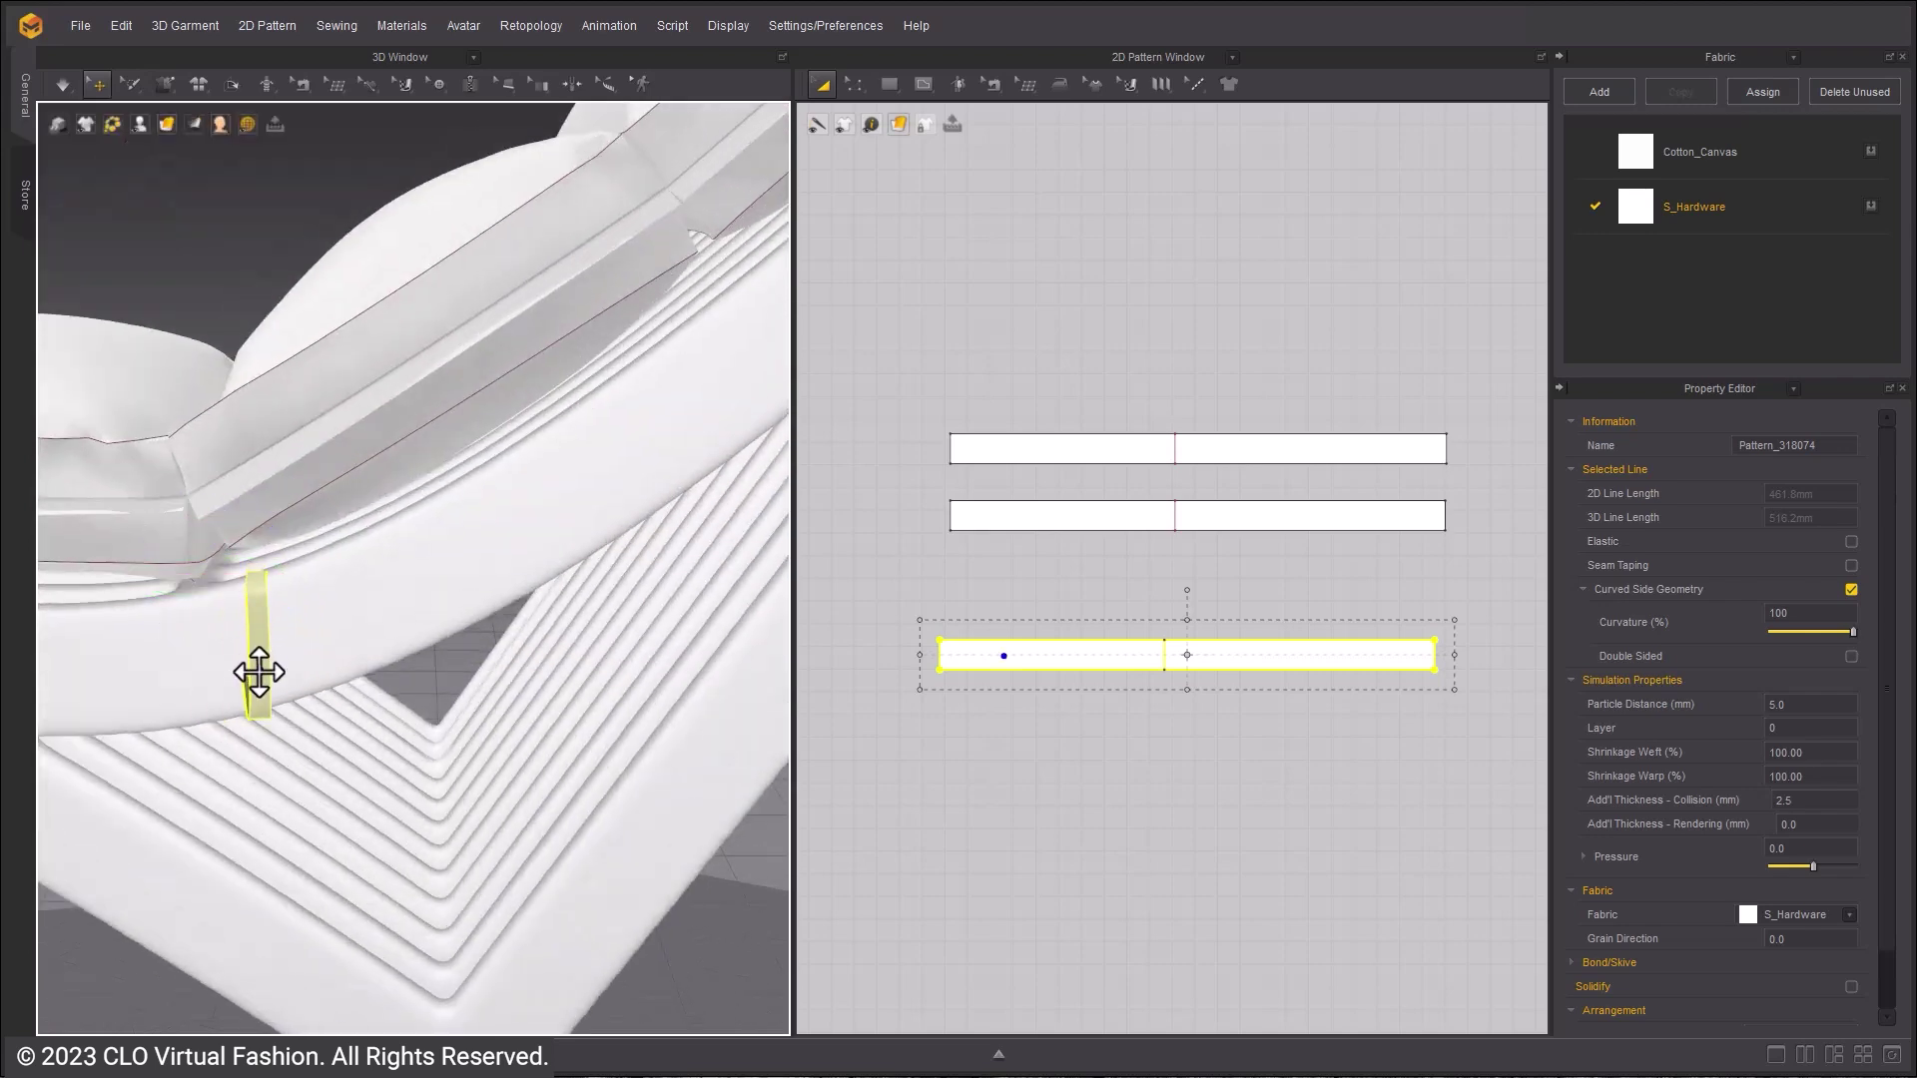
- Fine-tune the copied strap's position and angle in 3D so that it wraps the side rail beneath the cushion's corner
right_drag(258, 671, 253, 674)
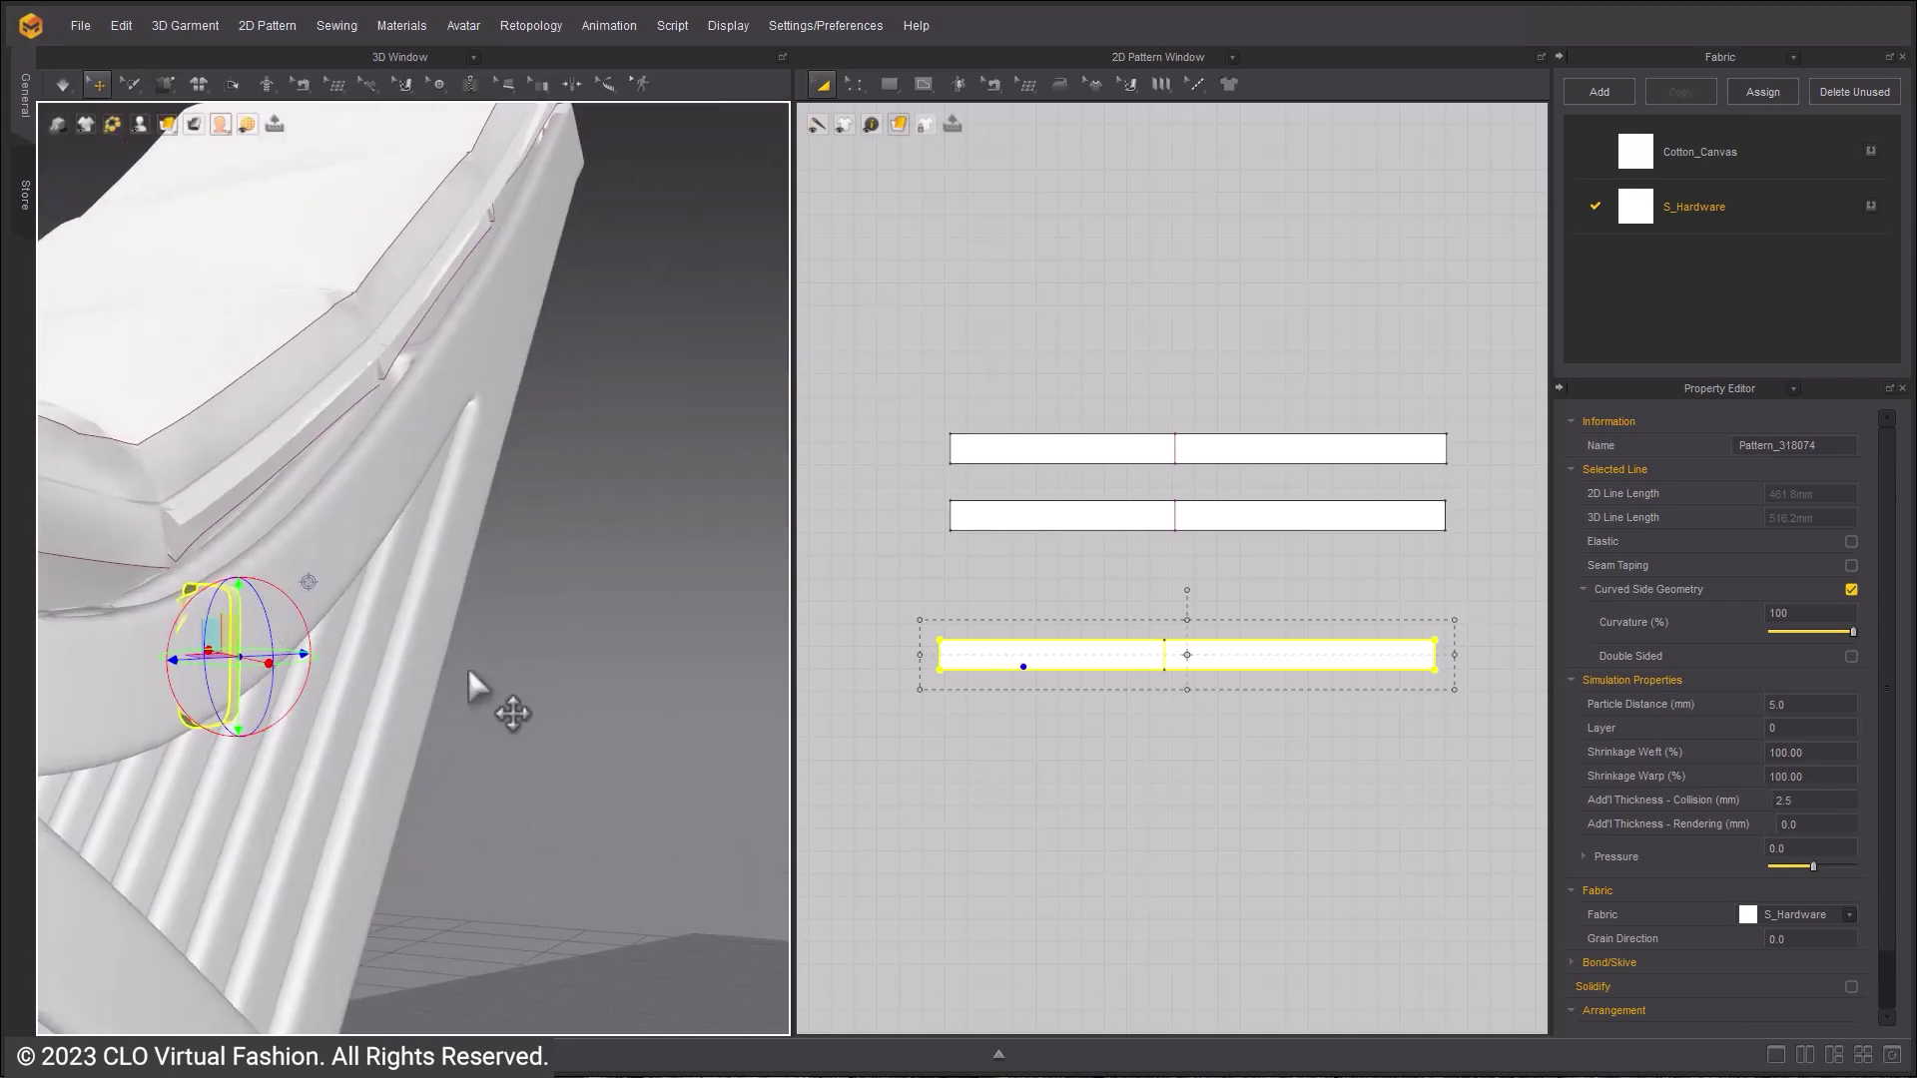
mouse_move(469, 684)
right_down()
mouse_move(300, 685)
mouse_move(415, 633)
mouse_move(428, 877)
mouse_move(488, 838)
mouse_move(376, 838)
mouse_move(363, 706)
mouse_move(792, 792)
mouse_move(438, 788)
right_up()
mouse_move(351, 671)
right_down()
mouse_move(346, 552)
mouse_move(363, 612)
mouse_move(355, 585)
mouse_move(332, 687)
right_up()
drag(305, 677, 326, 663)
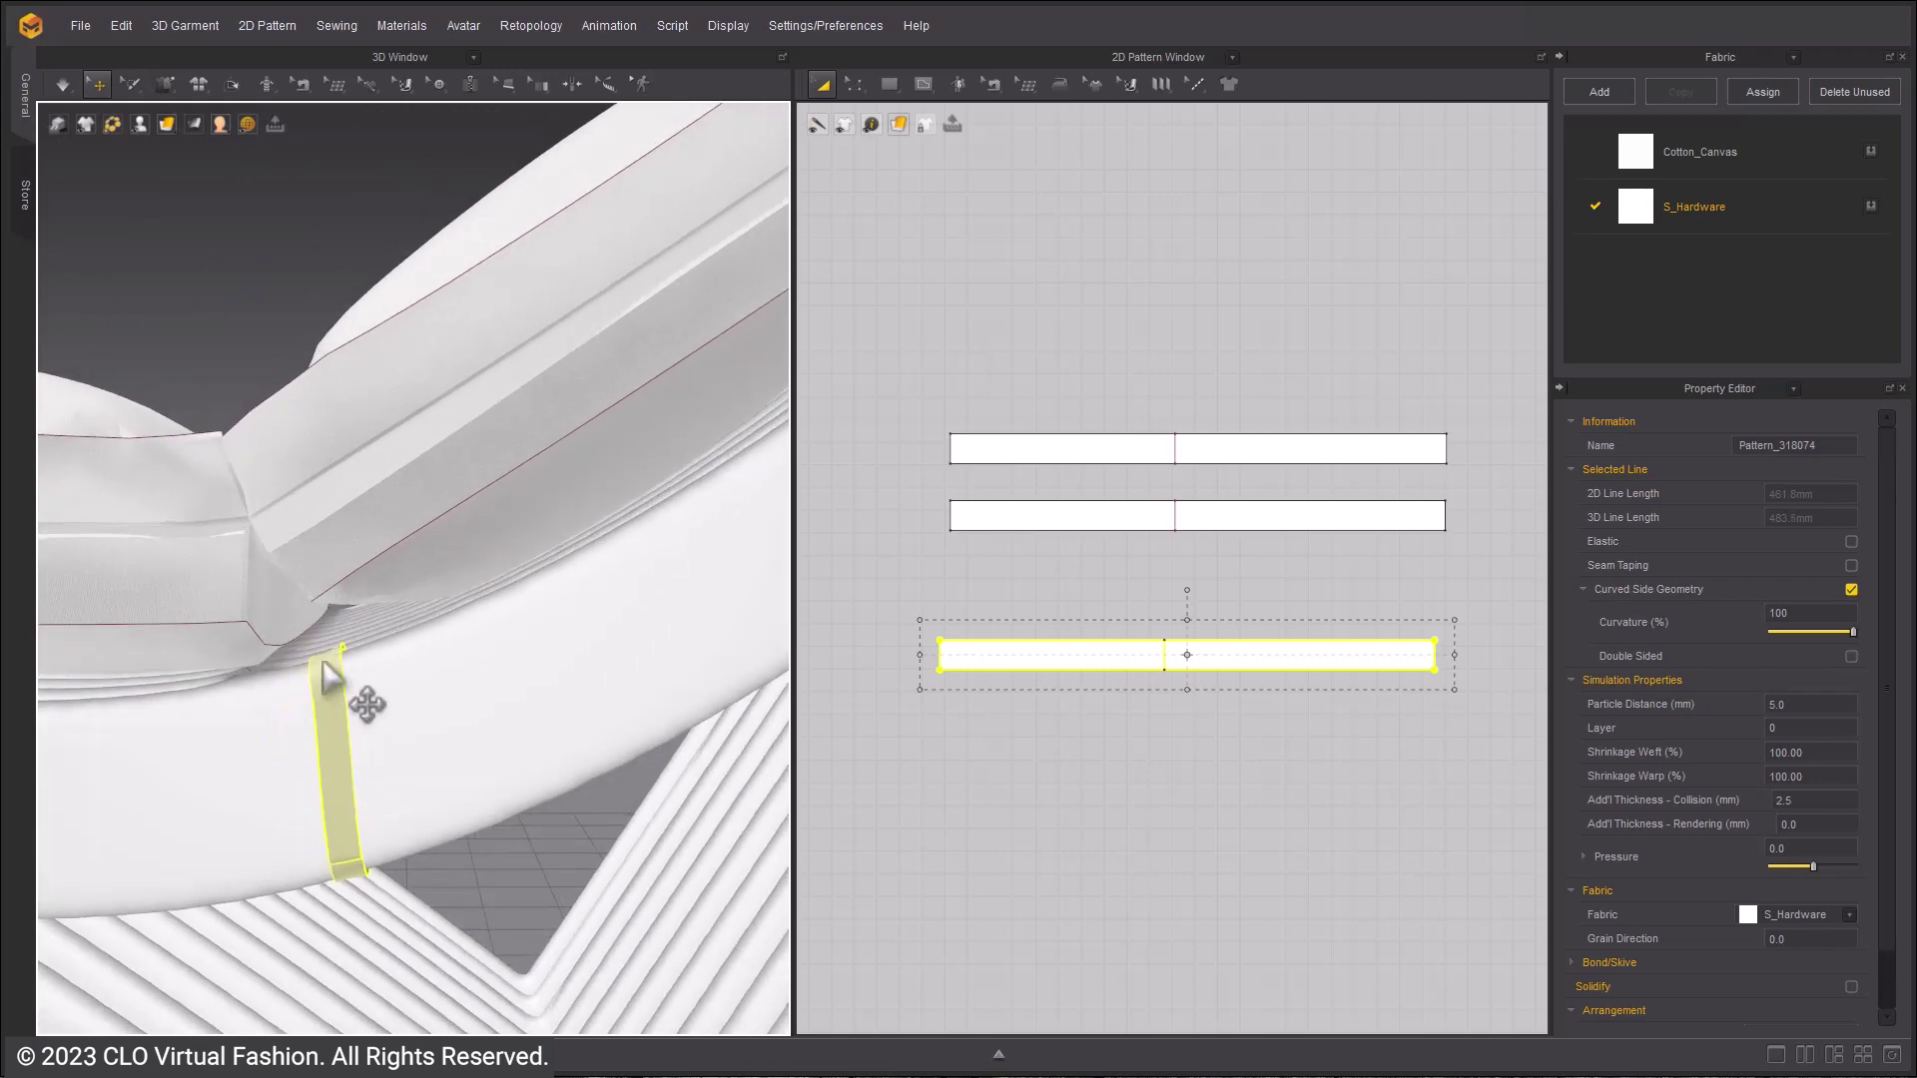
click(403, 135)
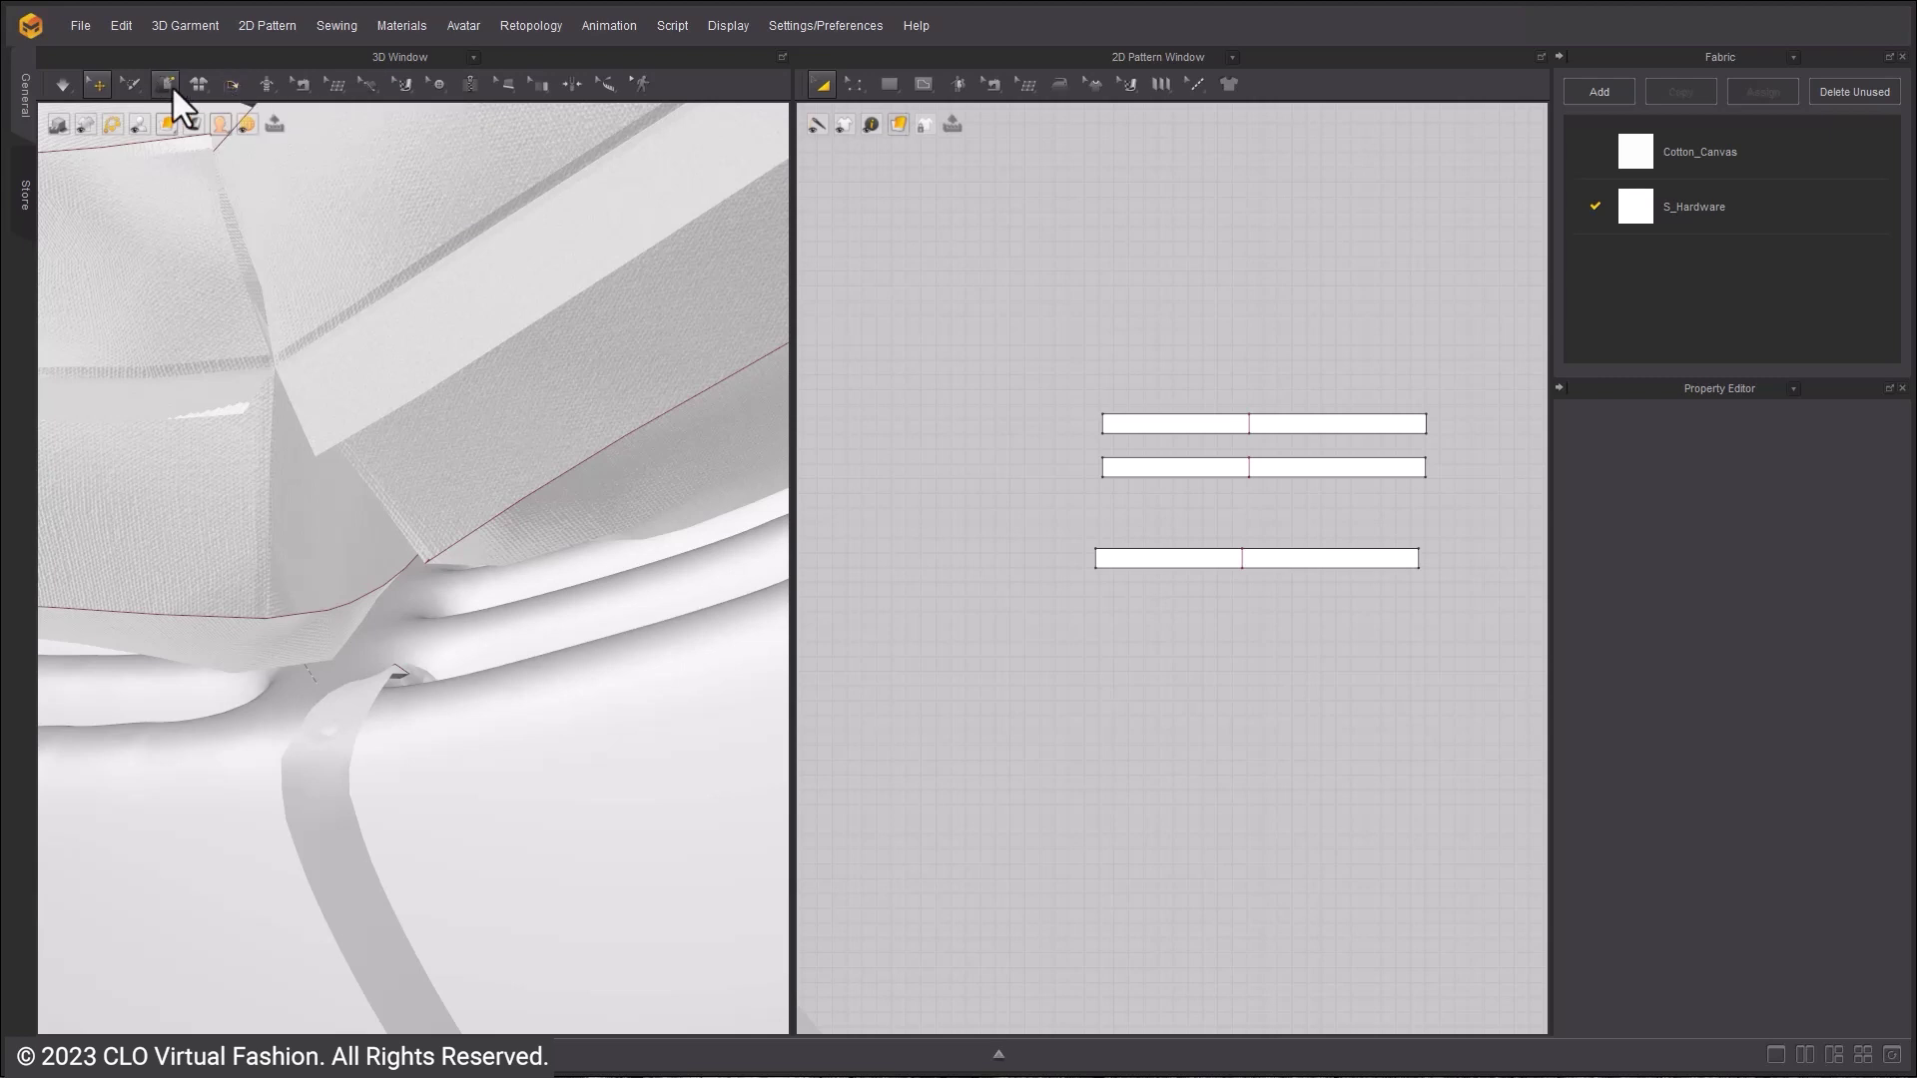
- Identify the cushion side panel above the copied strap and move the strap's pattern next to that panel
middle_drag(1409, 565, 962, 353)
scroll(951, 378, down, 8)
click(387, 591)
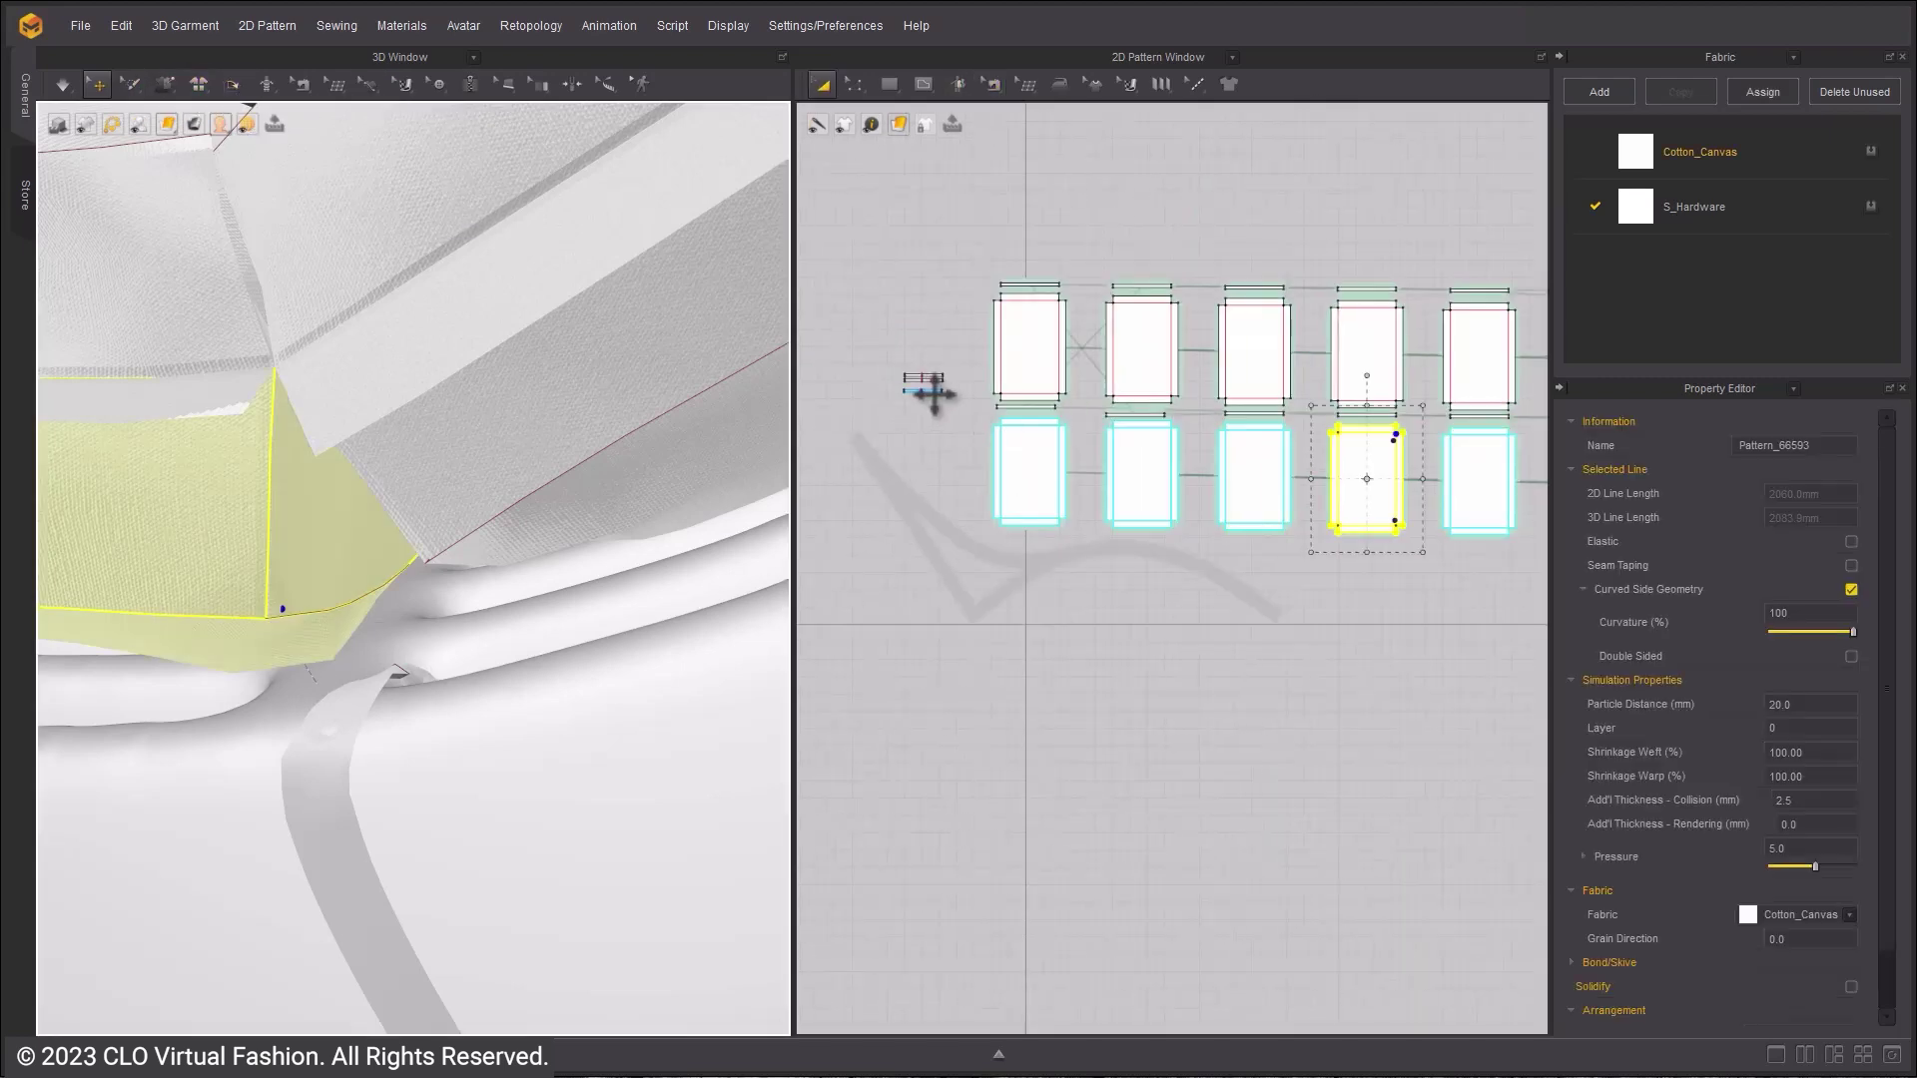
drag(908, 374, 1380, 559)
middle_drag(1425, 533, 1196, 549)
scroll(1196, 549, up, 4)
scroll(1166, 564, up, 5)
drag(1095, 721, 1198, 565)
- Free-sew the copied strap's internal line to the side fold line of the adjacent cushion panel
click(1052, 124)
scroll(1068, 545, up, 4)
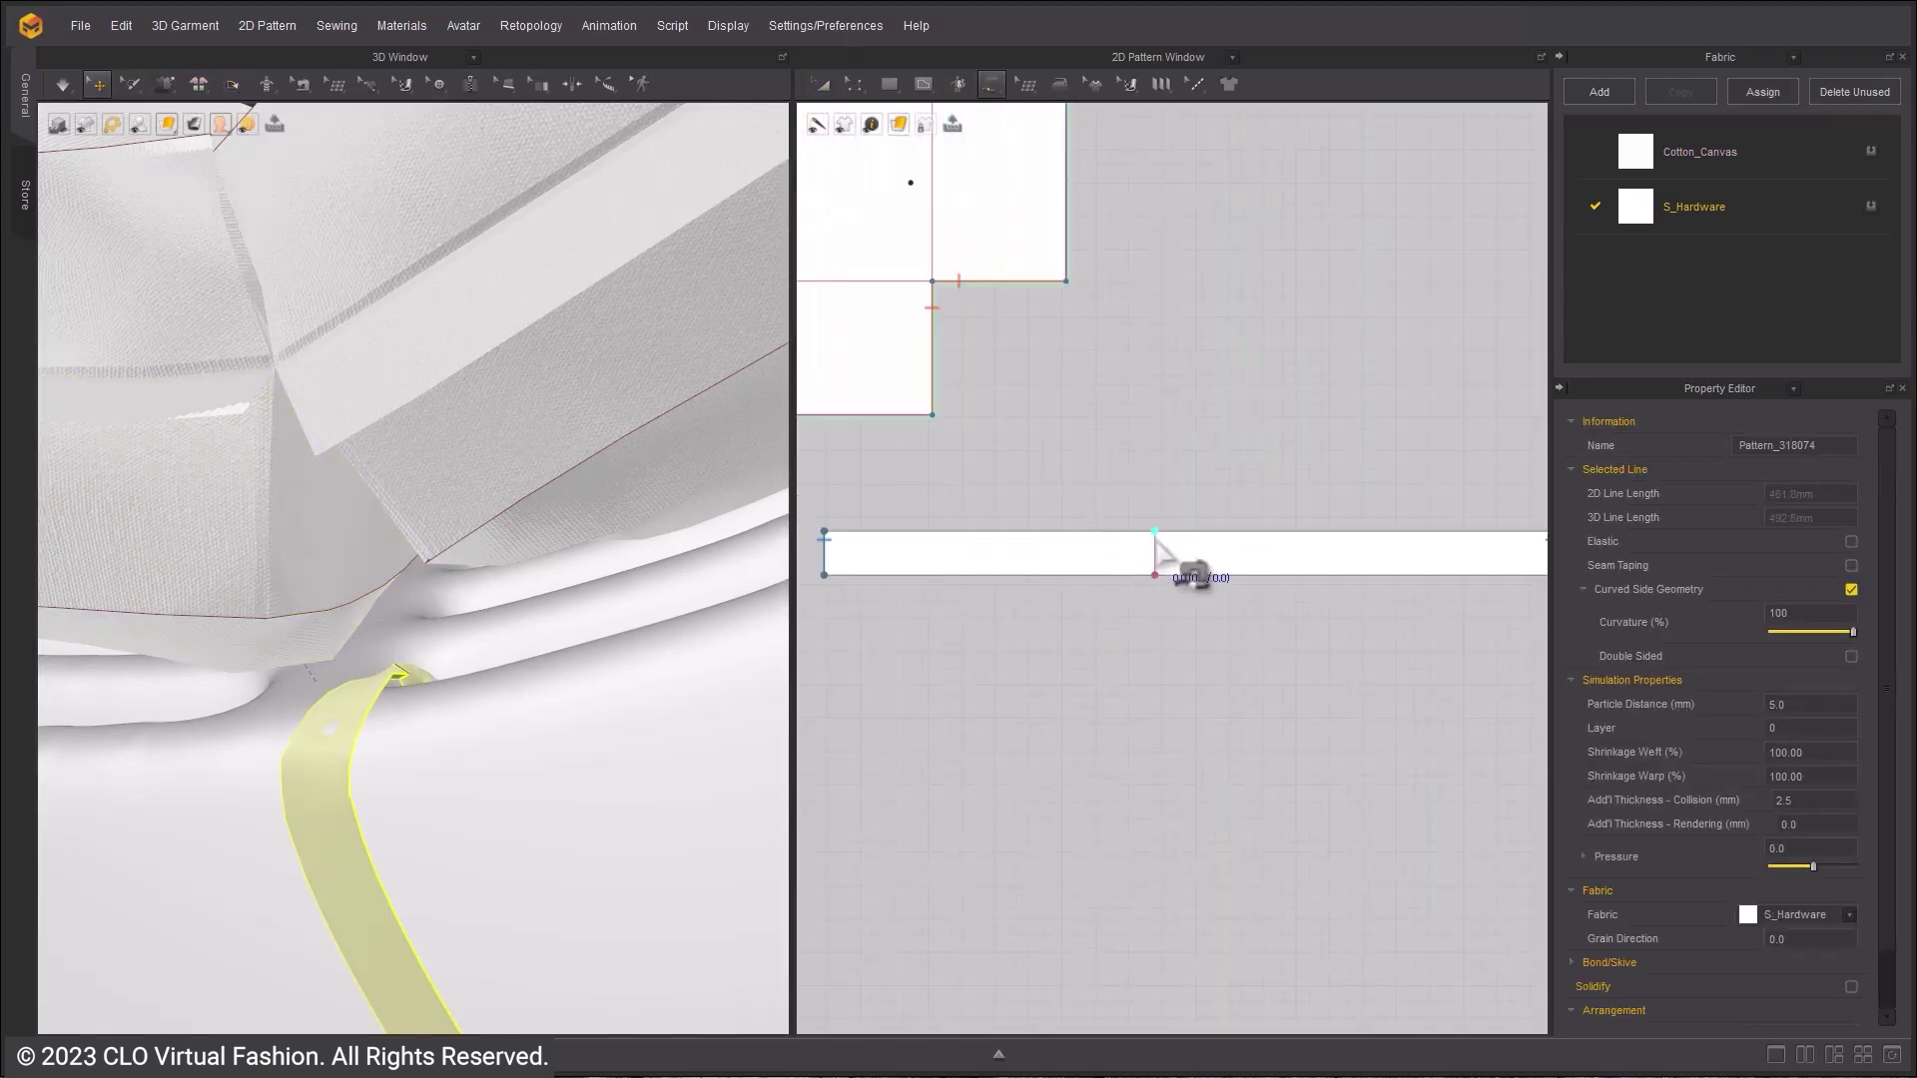
click(1155, 542)
middle_drag(1014, 275, 1093, 414)
scroll(996, 350, up, 2)
scroll(1005, 372, down, 3)
- Shift the copied strap's seam along the cushion panel's side fold line toward the panel's corner
key(b)
drag(1005, 516, 1125, 561)
scroll(1016, 230, down, 5)
scroll(1086, 373, up, 5)
scroll(1125, 561, up, 5)
drag(1125, 654, 1125, 424)
- Simulate the sewn strap copy and pull its loop outward around the side rail
right_drag(620, 843, 574, 689)
key(a)
key(space)
right_drag(376, 757, 402, 728)
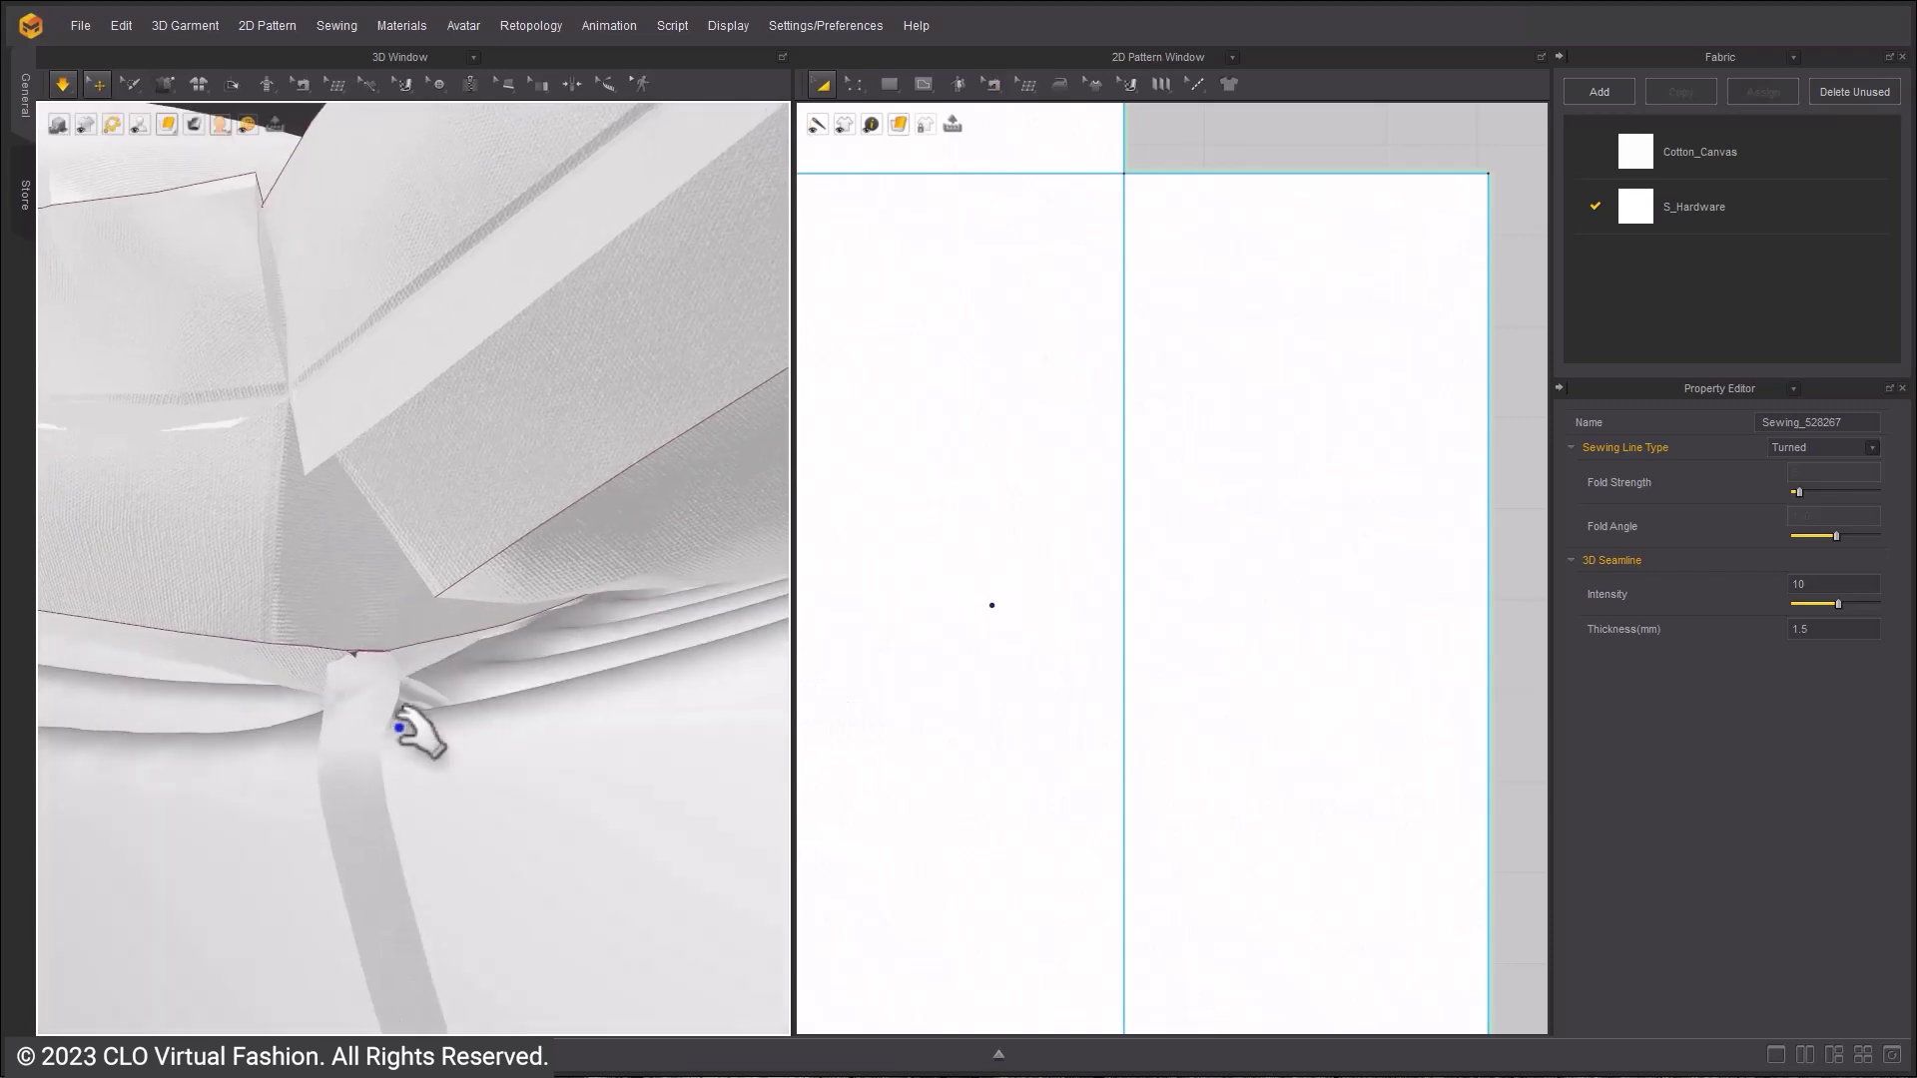
drag(400, 726, 504, 784)
scroll(411, 741, down, 4)
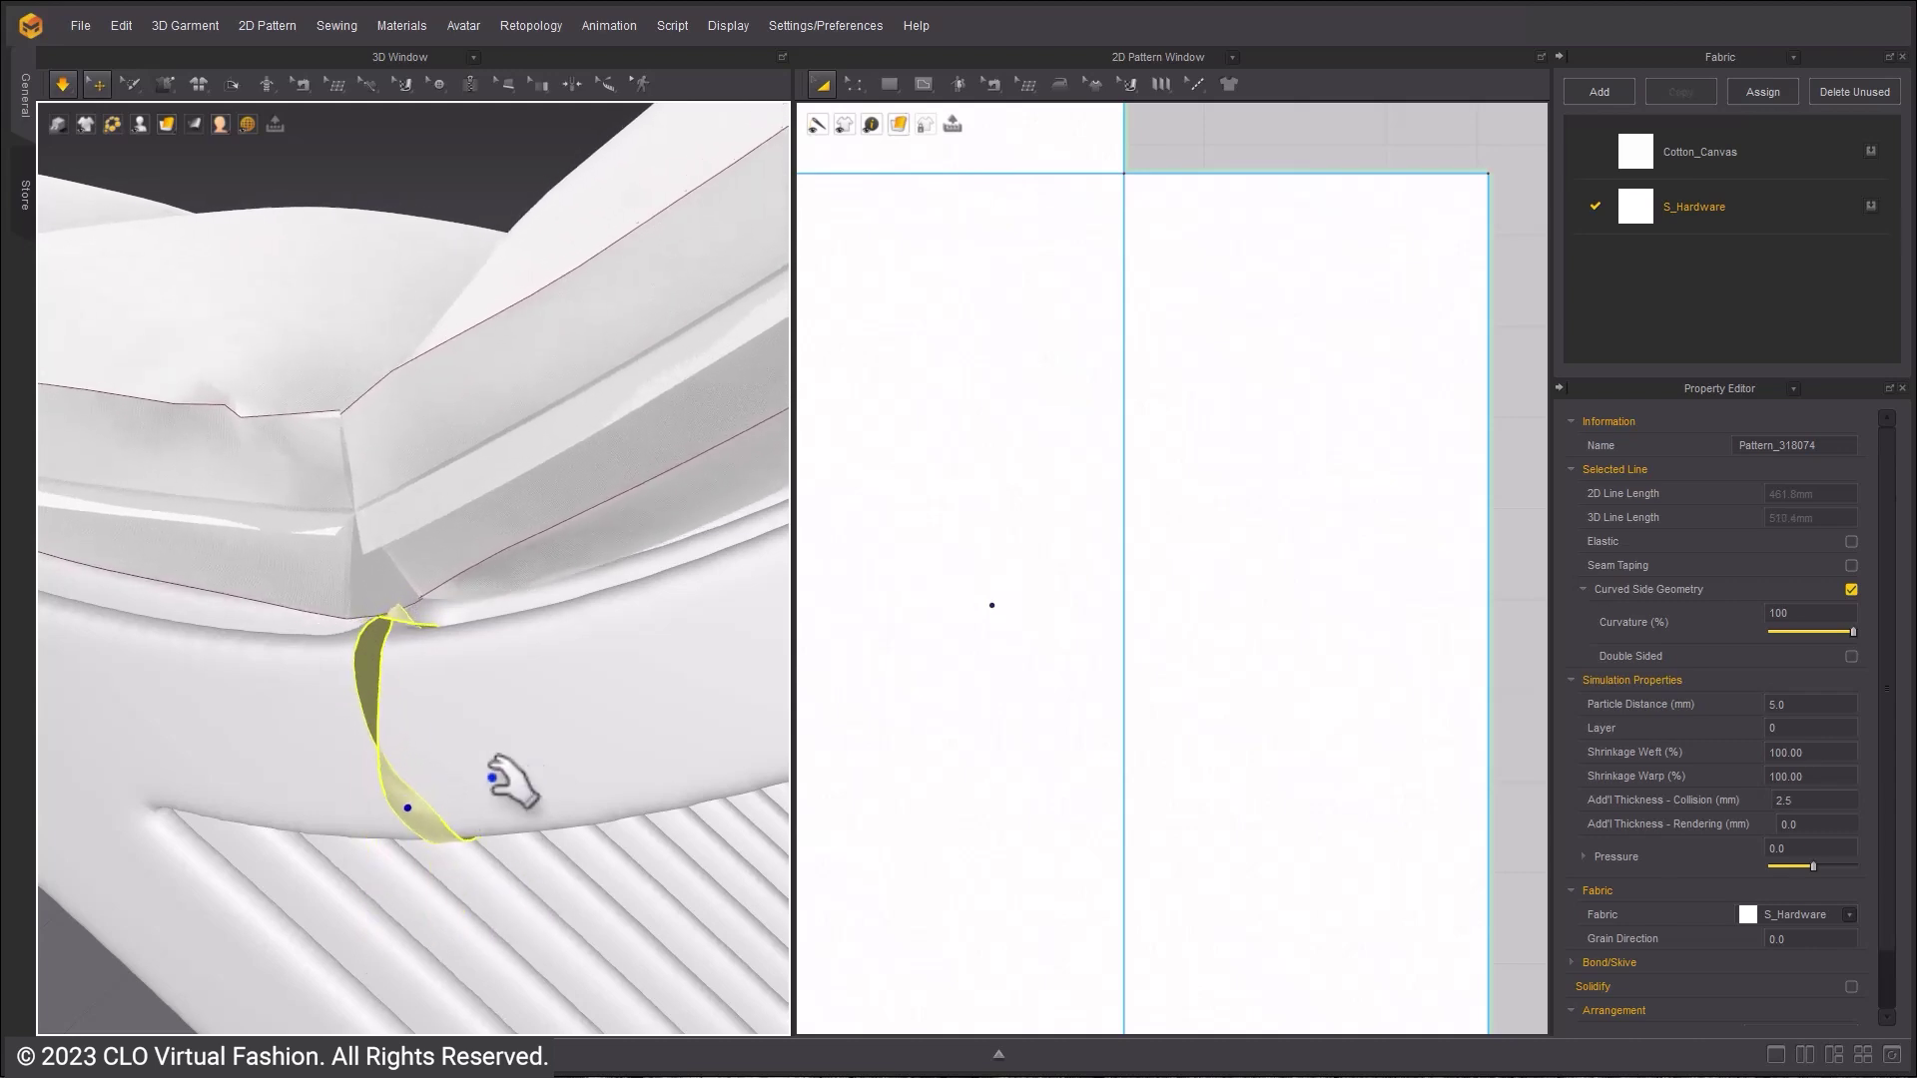
- Settle the sewn strap copy around the side rail and stop the simulation
right_drag(491, 777, 483, 792)
scroll(483, 792, down, 2)
key(space)
right_drag(611, 734, 499, 769)
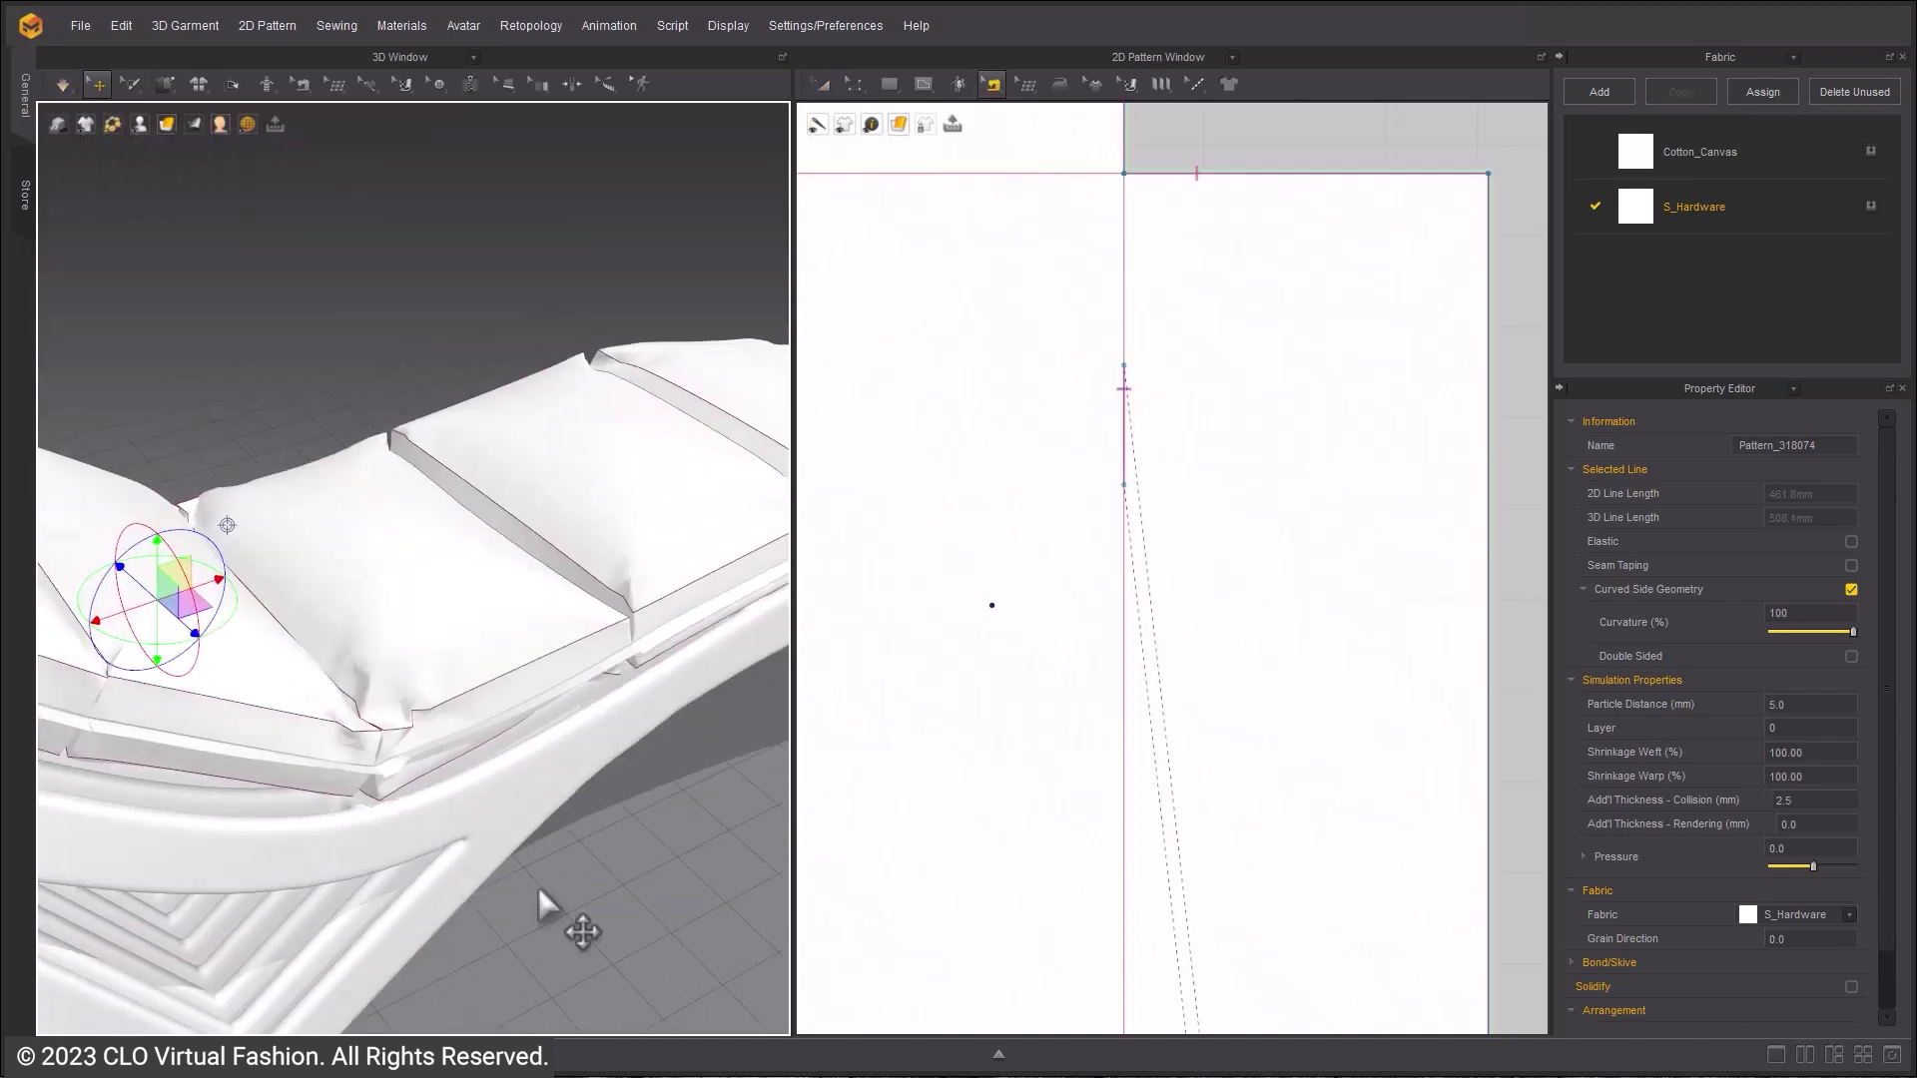
right_drag(517, 924, 243, 702)
- Select the other strap copy and pull it into place around the side rail beneath the cushion corner
key(space)
drag(177, 641, 174, 639)
scroll(177, 641, up, 3)
right_drag(177, 641, 213, 788)
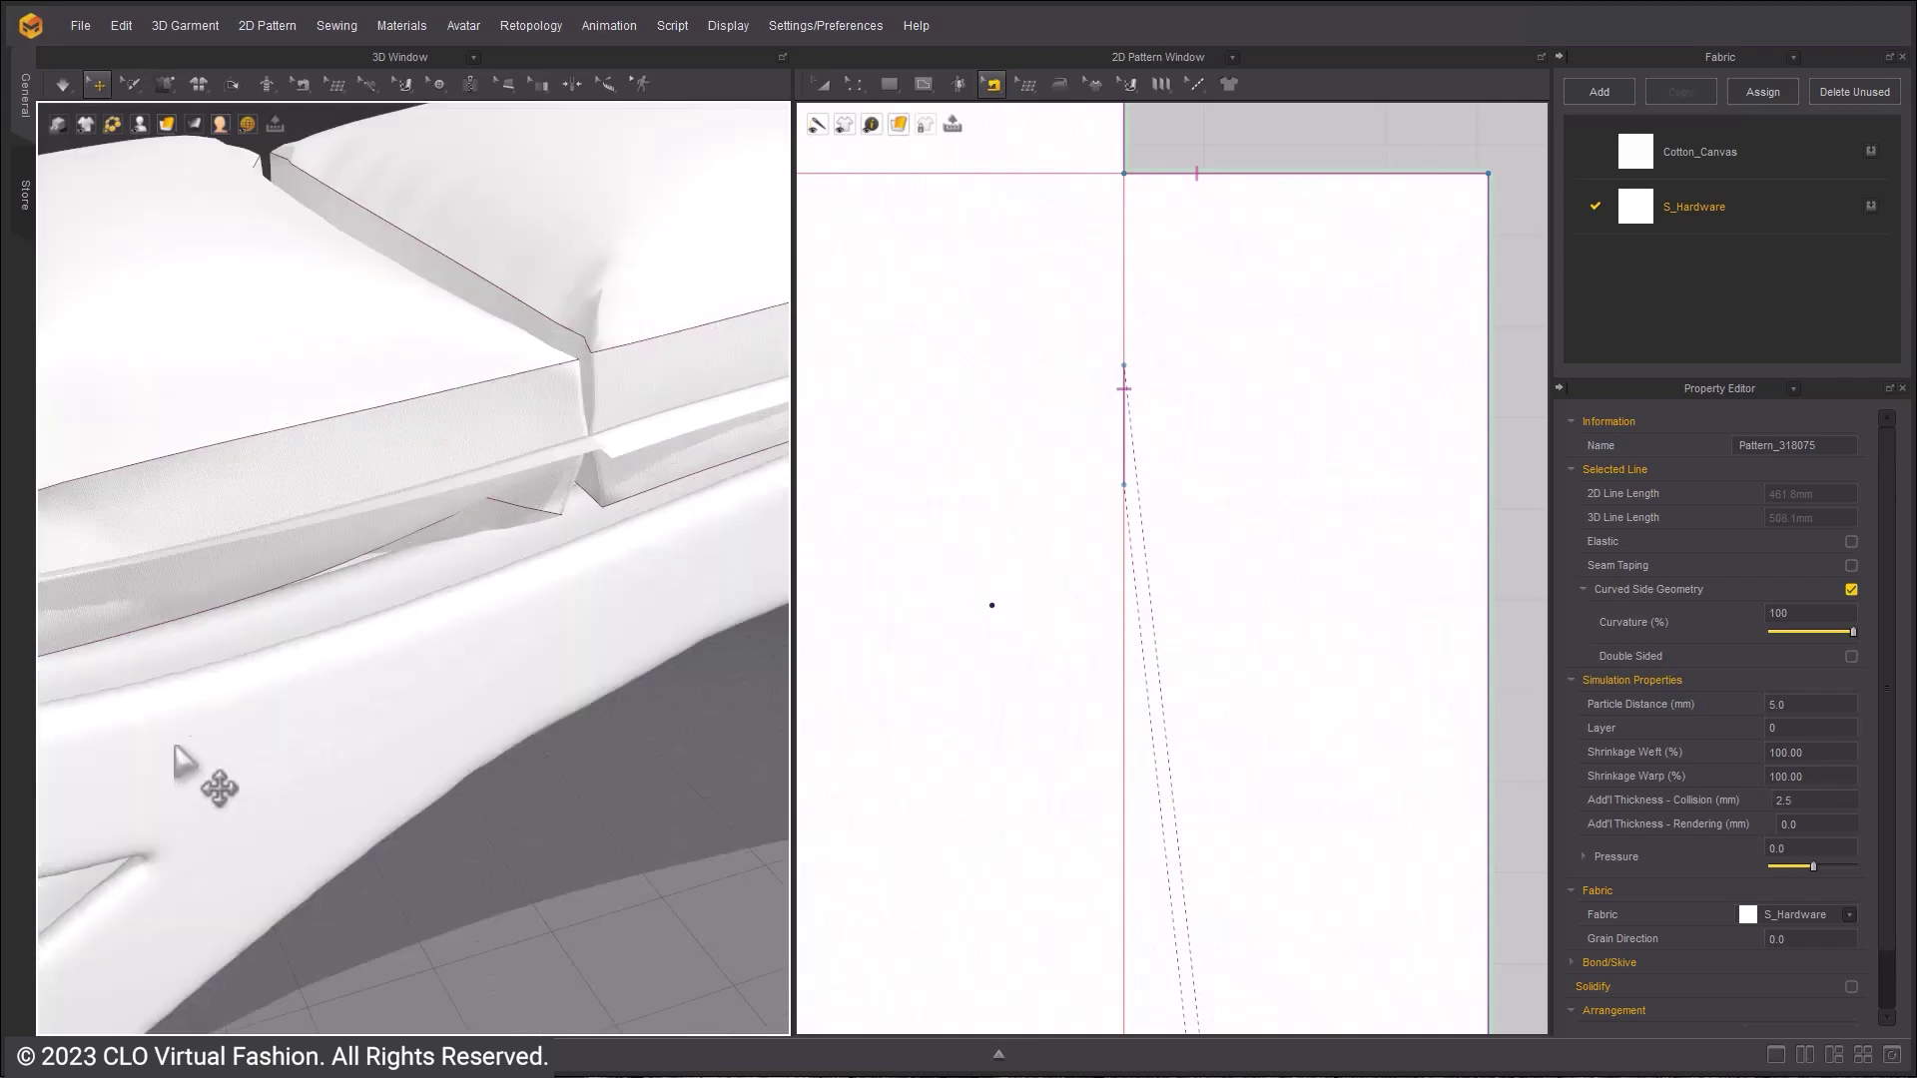
middle_drag(213, 788, 440, 754)
drag(300, 770, 200, 783)
right_drag(200, 784, 286, 812)
drag(302, 751, 180, 745)
right_drag(180, 743, 258, 704)
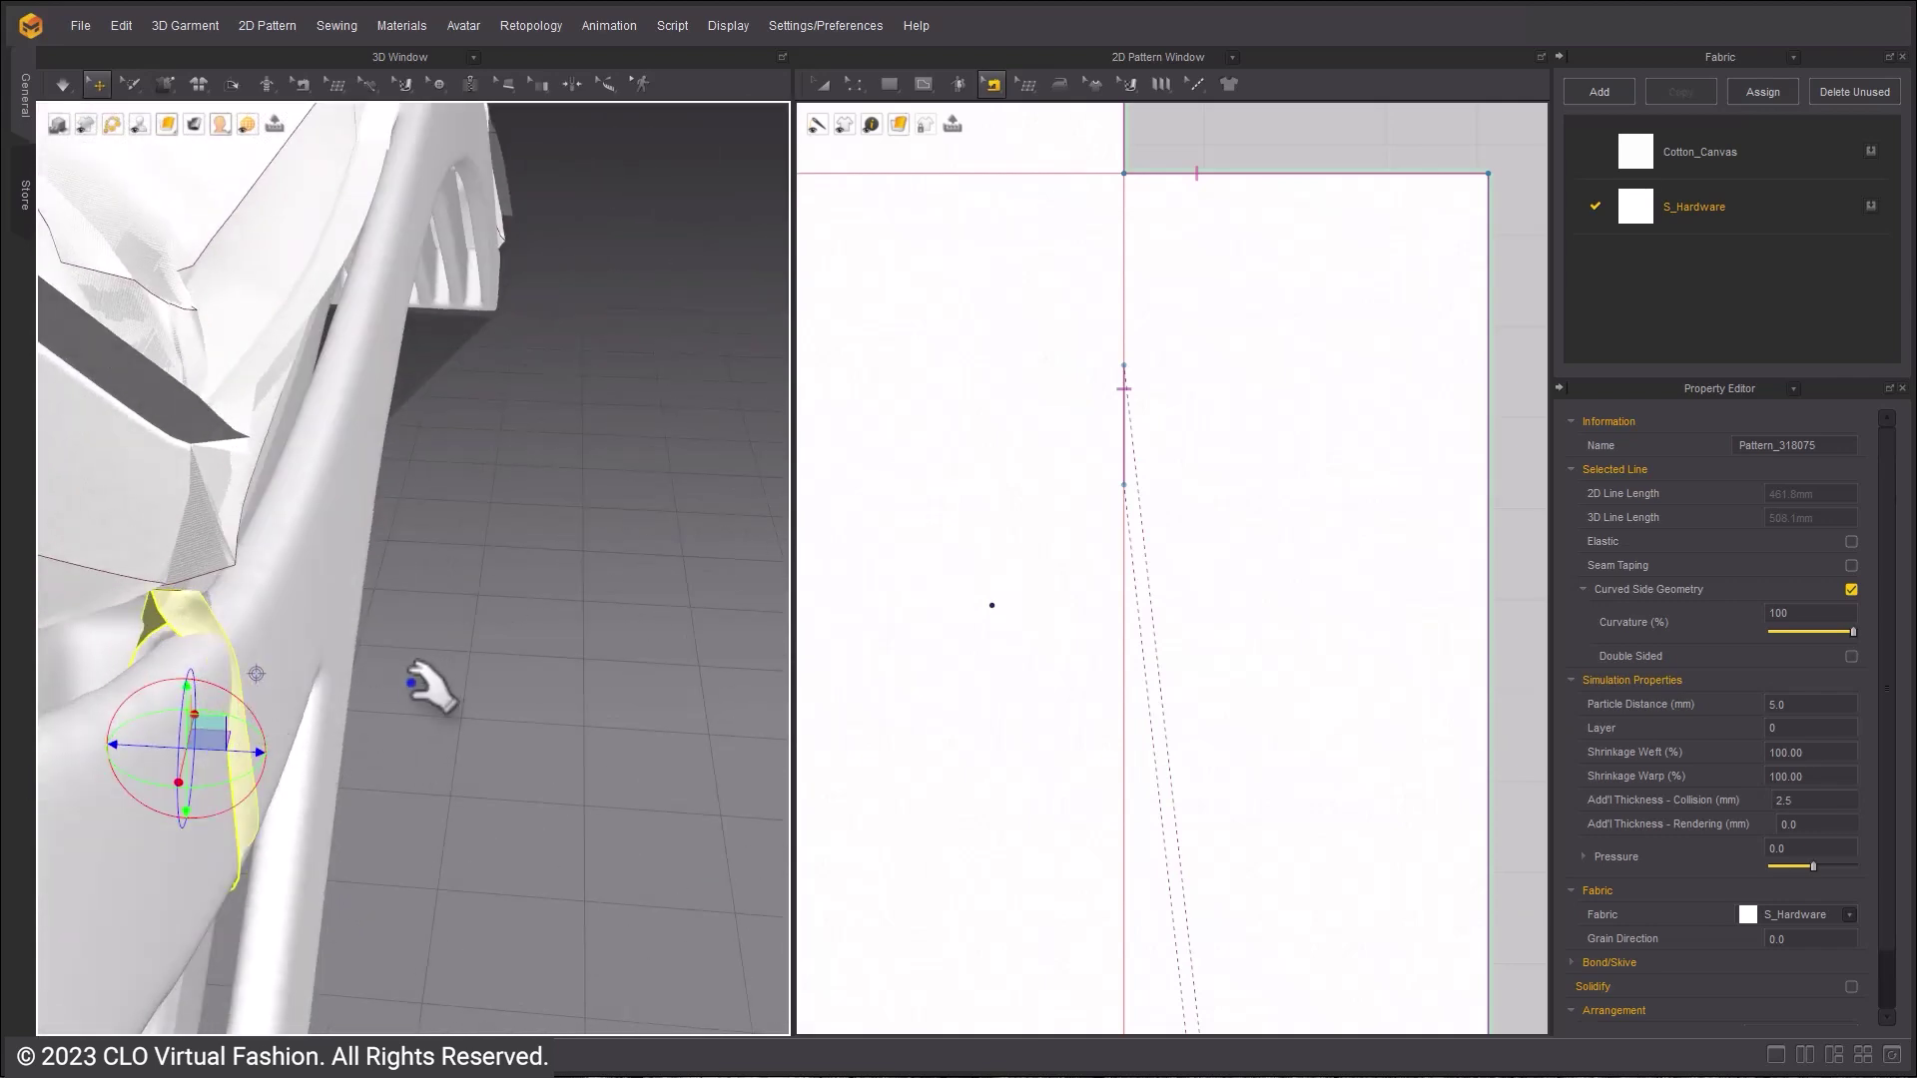
- Sew this strap to the adjacent cushion panel's corner and simulate it around the side rail
scroll(1123, 728, down, 4)
key(n)
right_drag(170, 624, 231, 596)
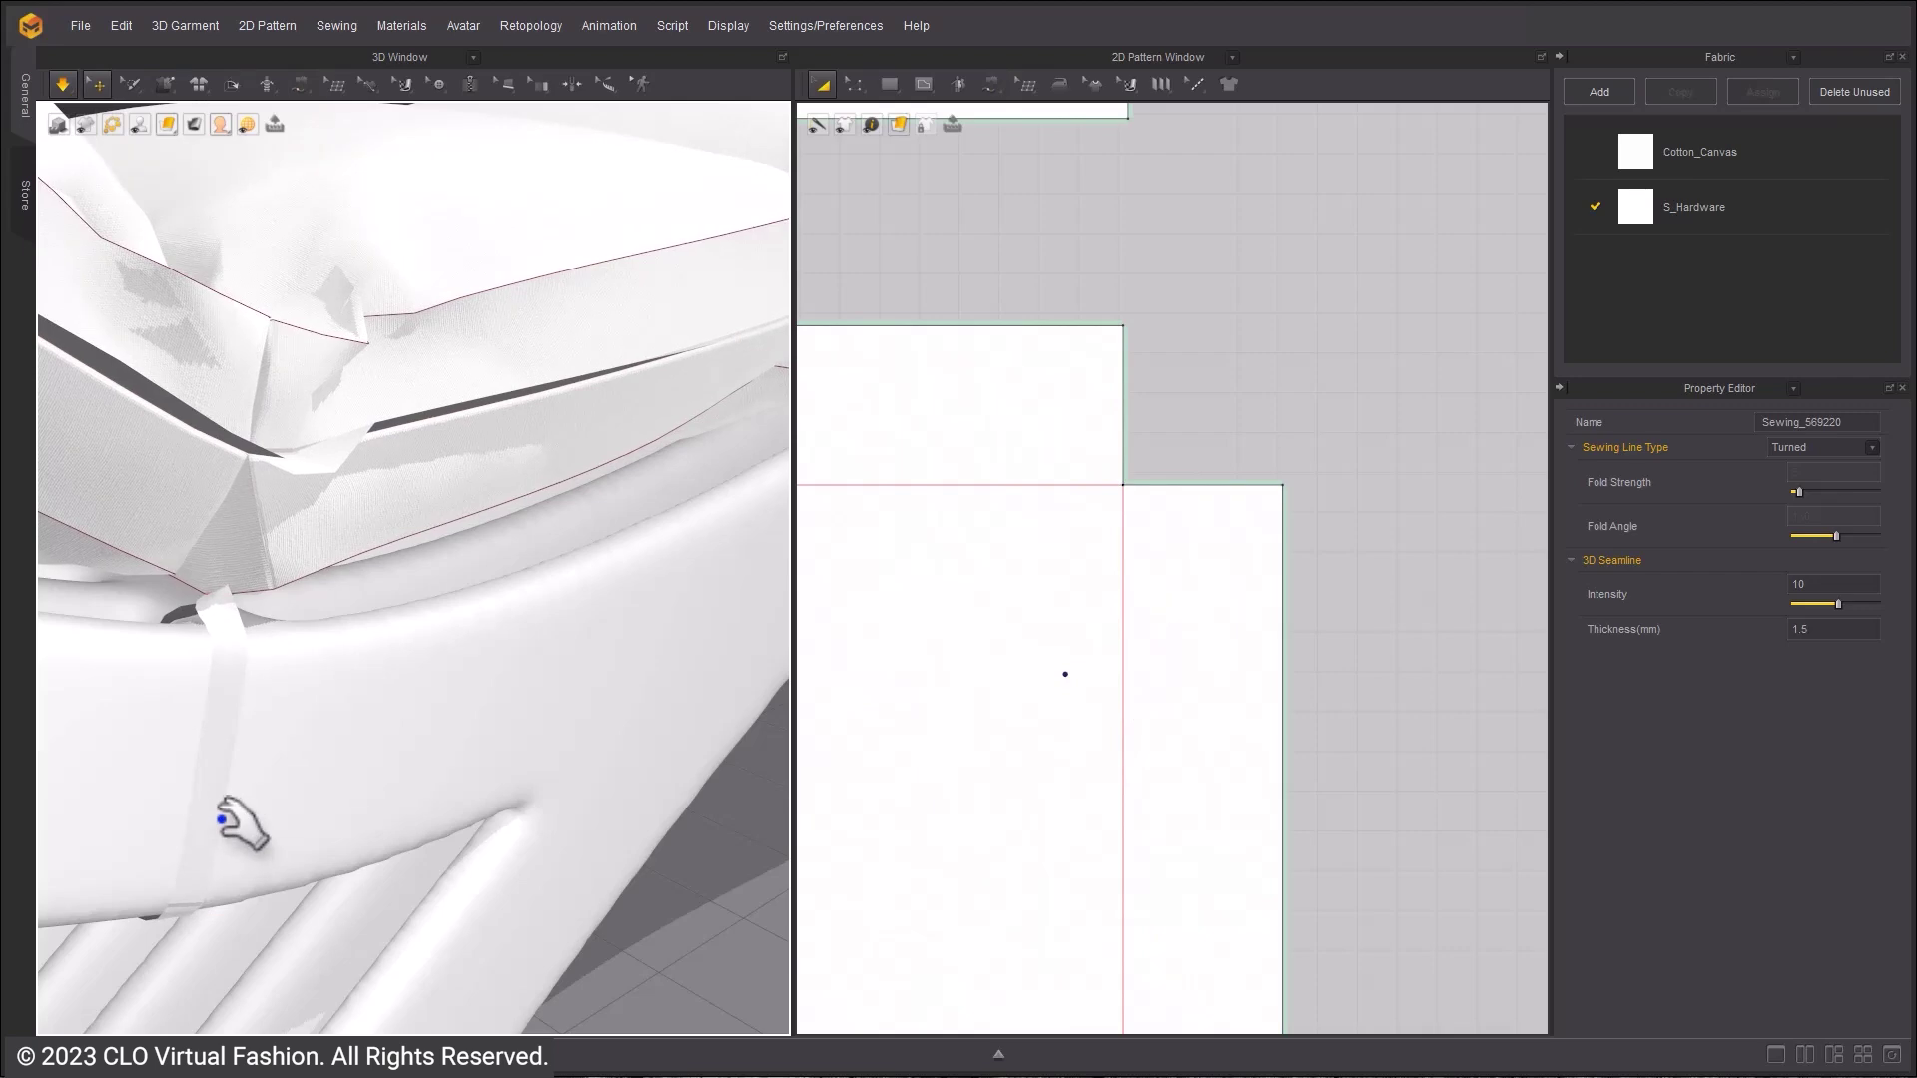
right_drag(222, 821, 449, 739)
- Select the strap patterns below the middle cushion panel and copy them
scroll(1203, 189, down, 8)
key(a)
drag(1463, 841, 1326, 674)
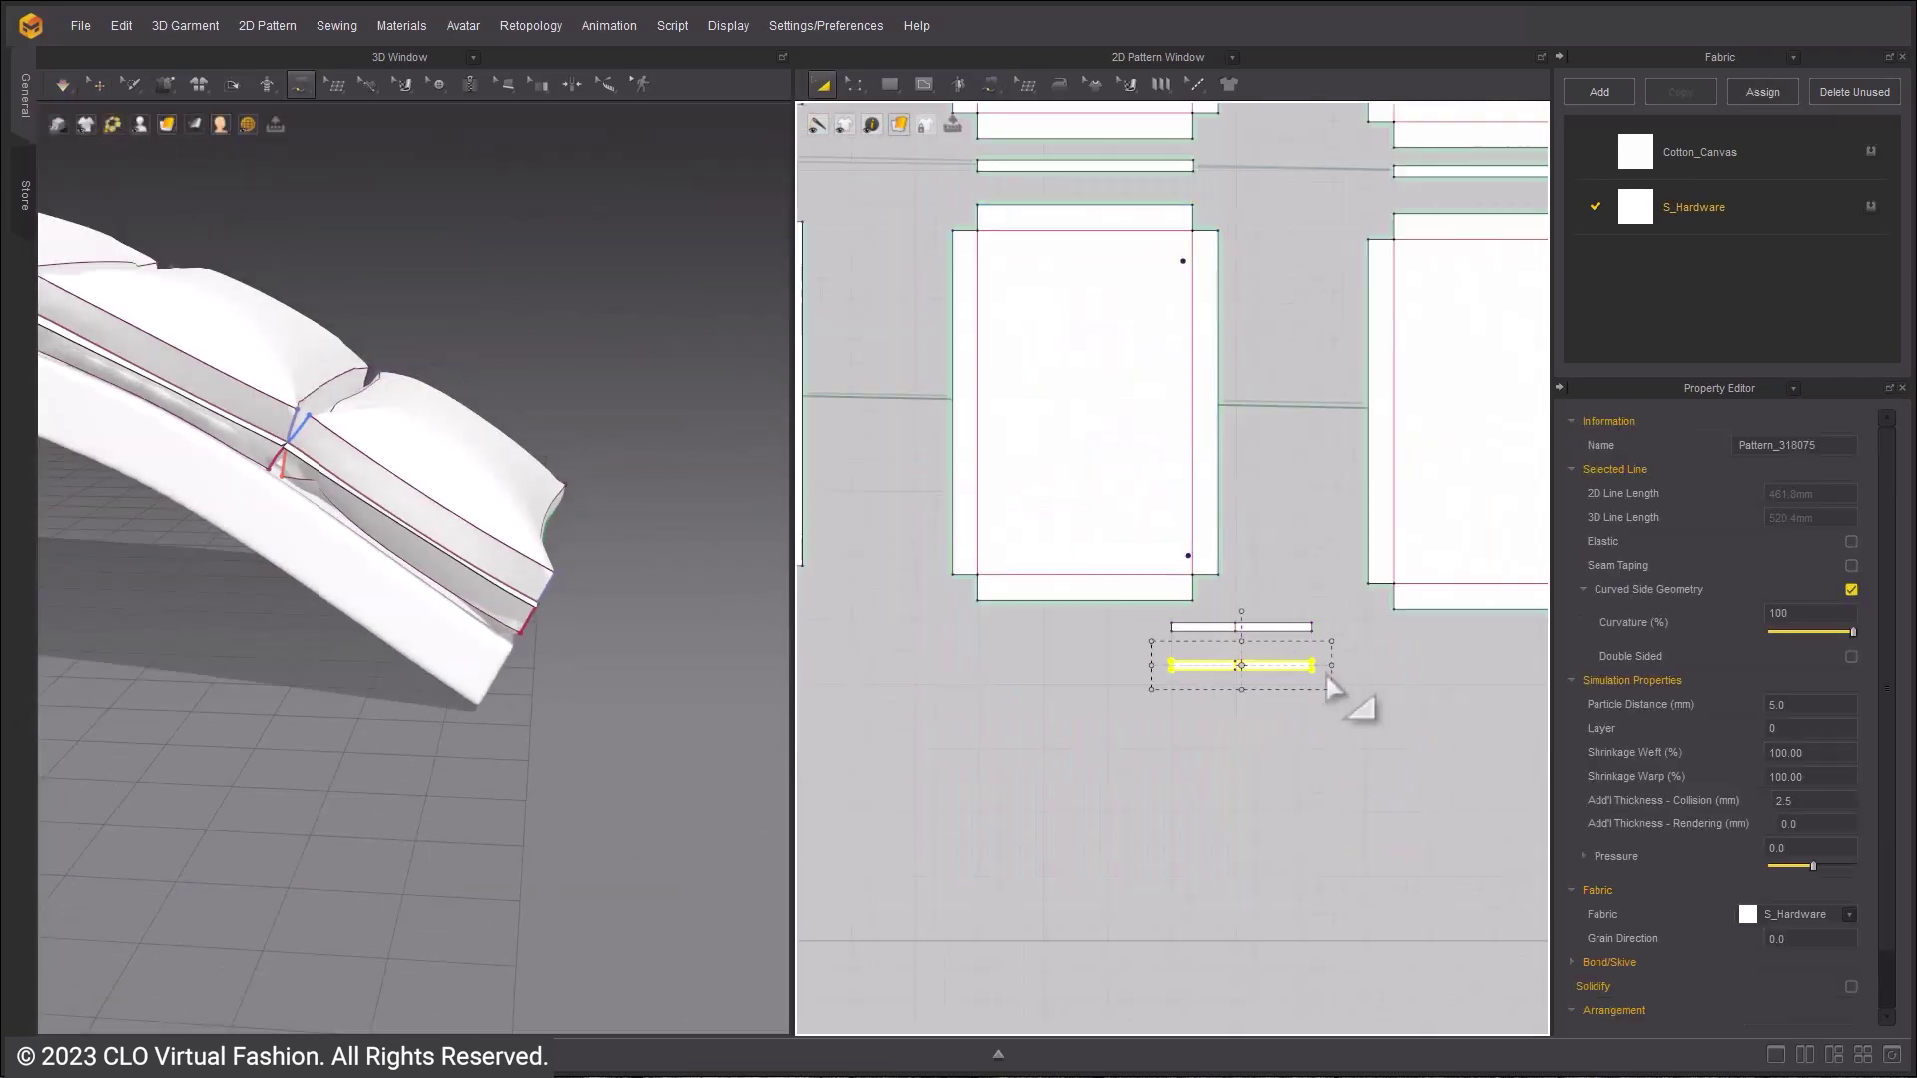
scroll(1049, 492, down, 8)
click(1310, 566)
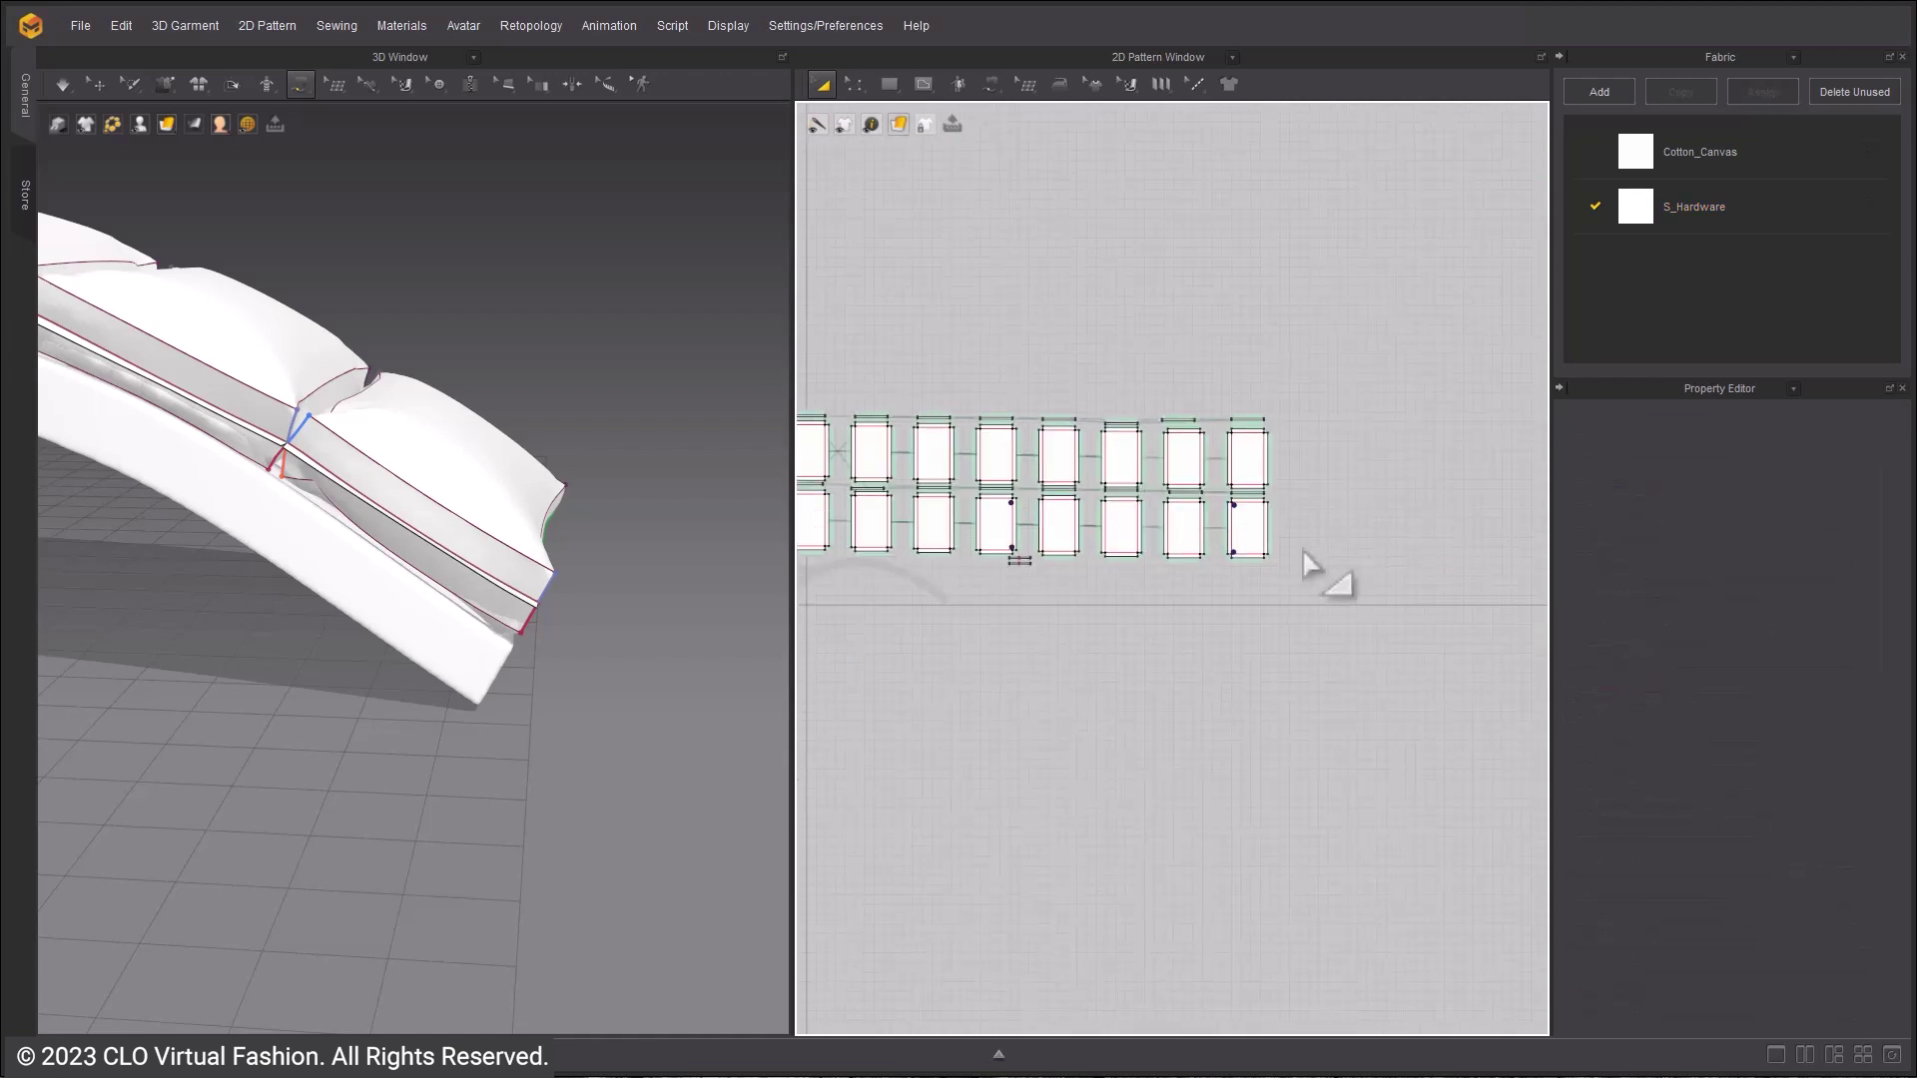
- Paste the copied pair of strap patterns beside the last cushion panels in the pattern layout
scroll(1302, 526, up, 8)
scroll(1306, 527, down, 5)
middle_drag(1032, 559, 1335, 509)
middle_drag(826, 393, 897, 426)
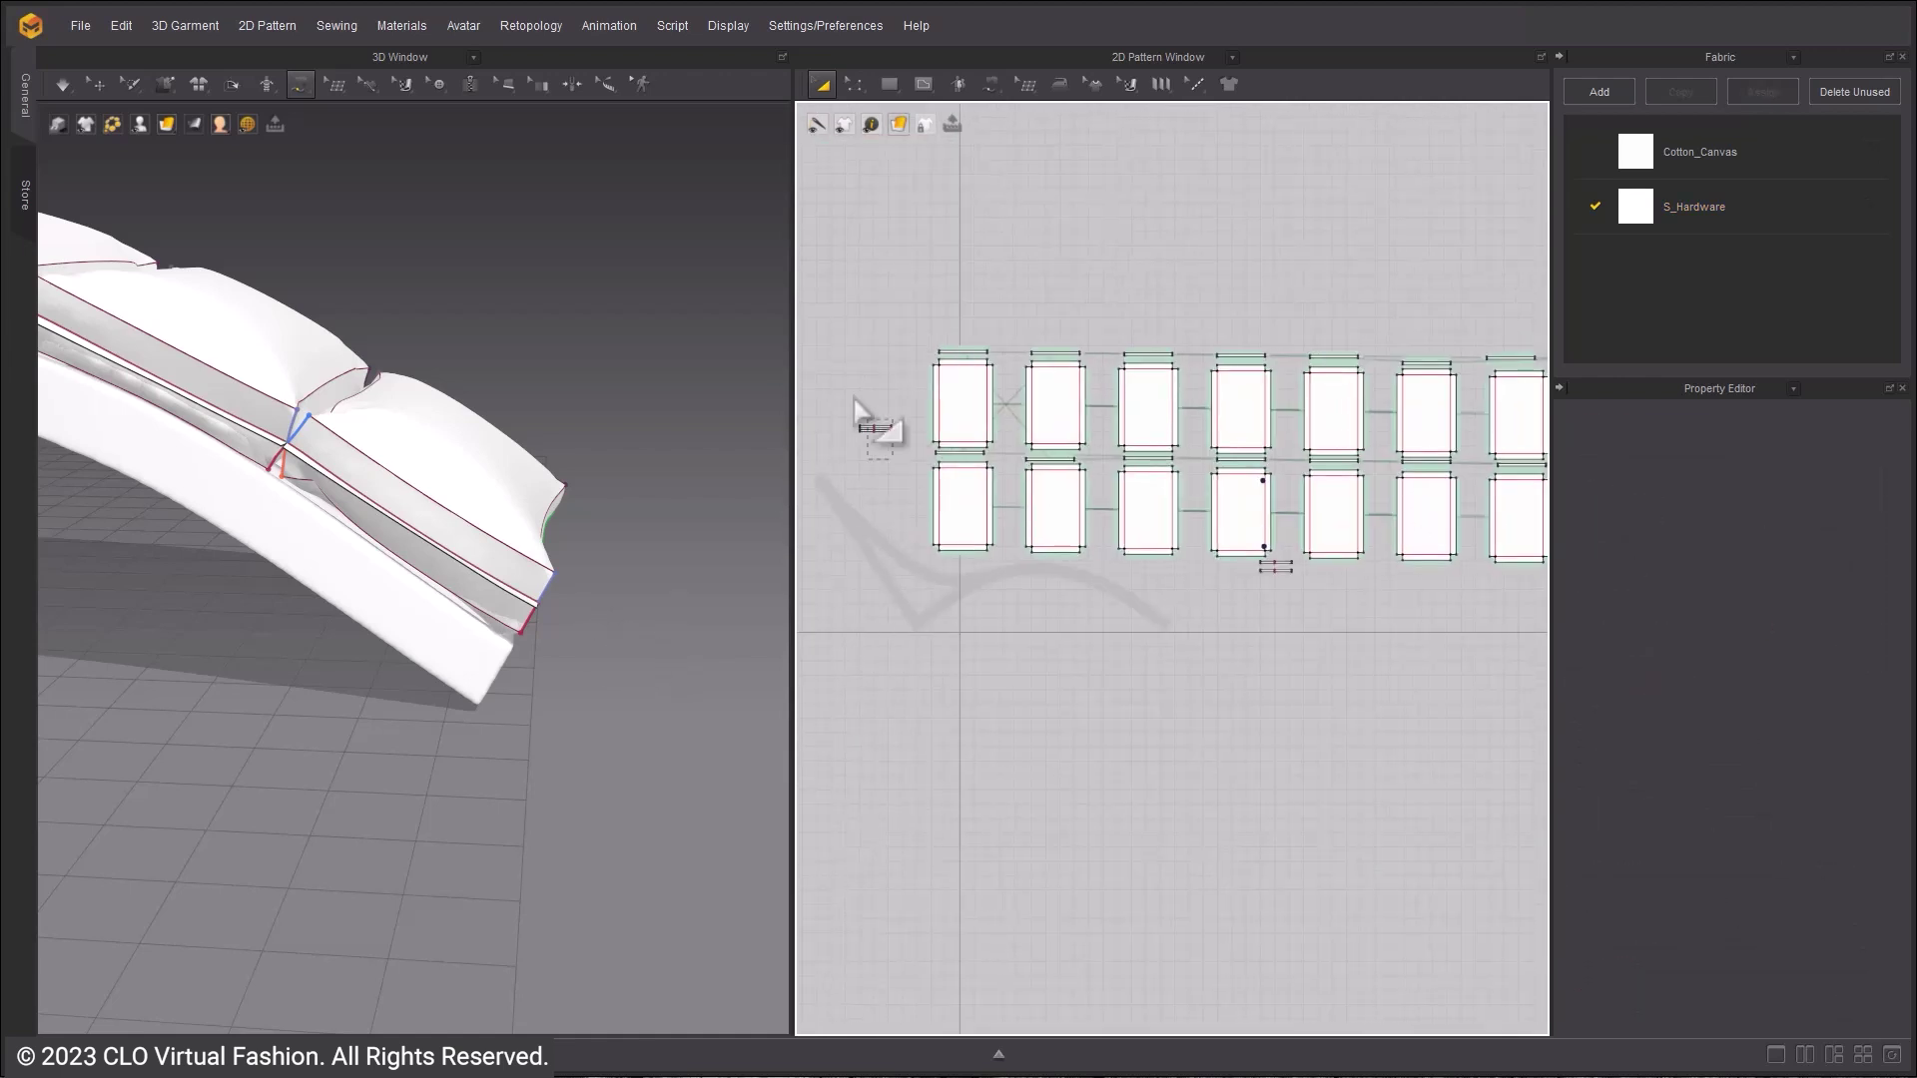
click(870, 427)
scroll(1028, 435, up, 5)
click(1048, 474)
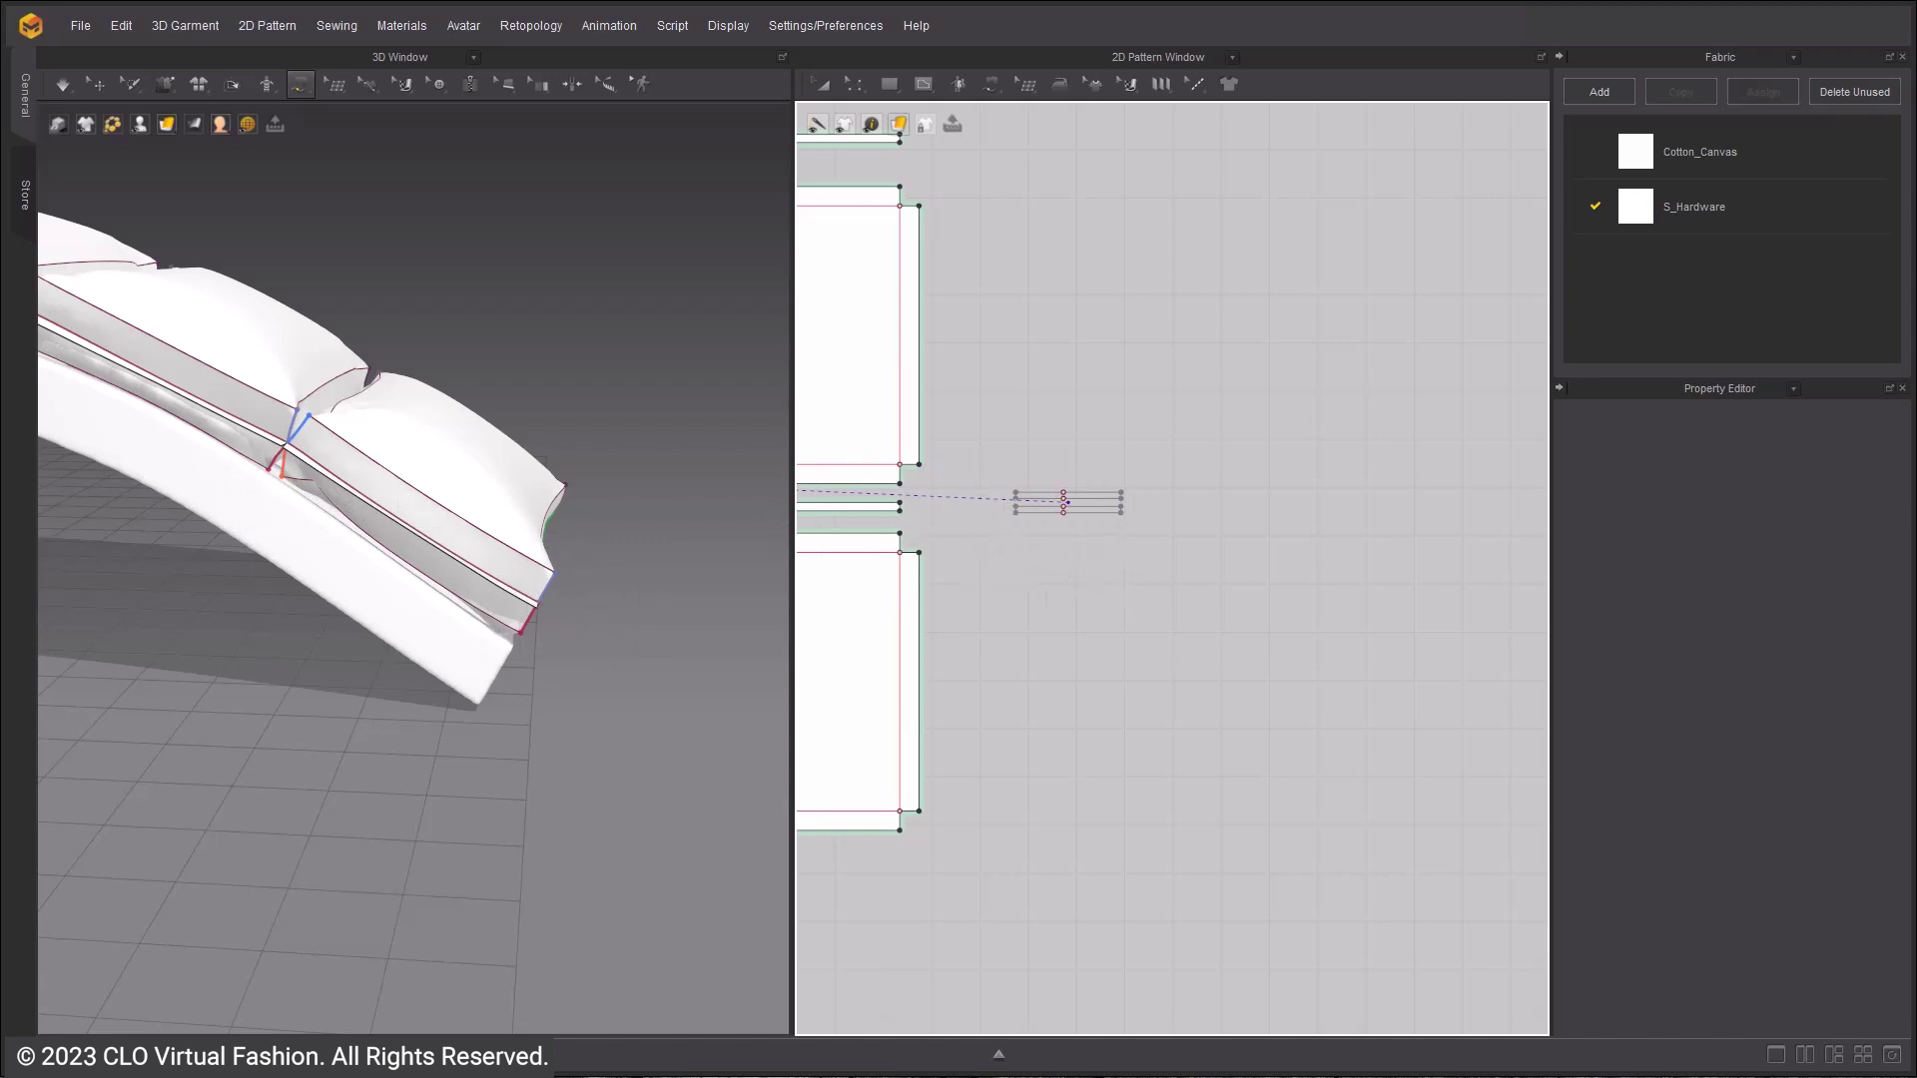
click(1067, 502)
- Select the pasted strap patterns and check their seams with Edit Sewing
right_drag(163, 684, 582, 633)
scroll(582, 633, down, 5)
click(821, 83)
click(1087, 495)
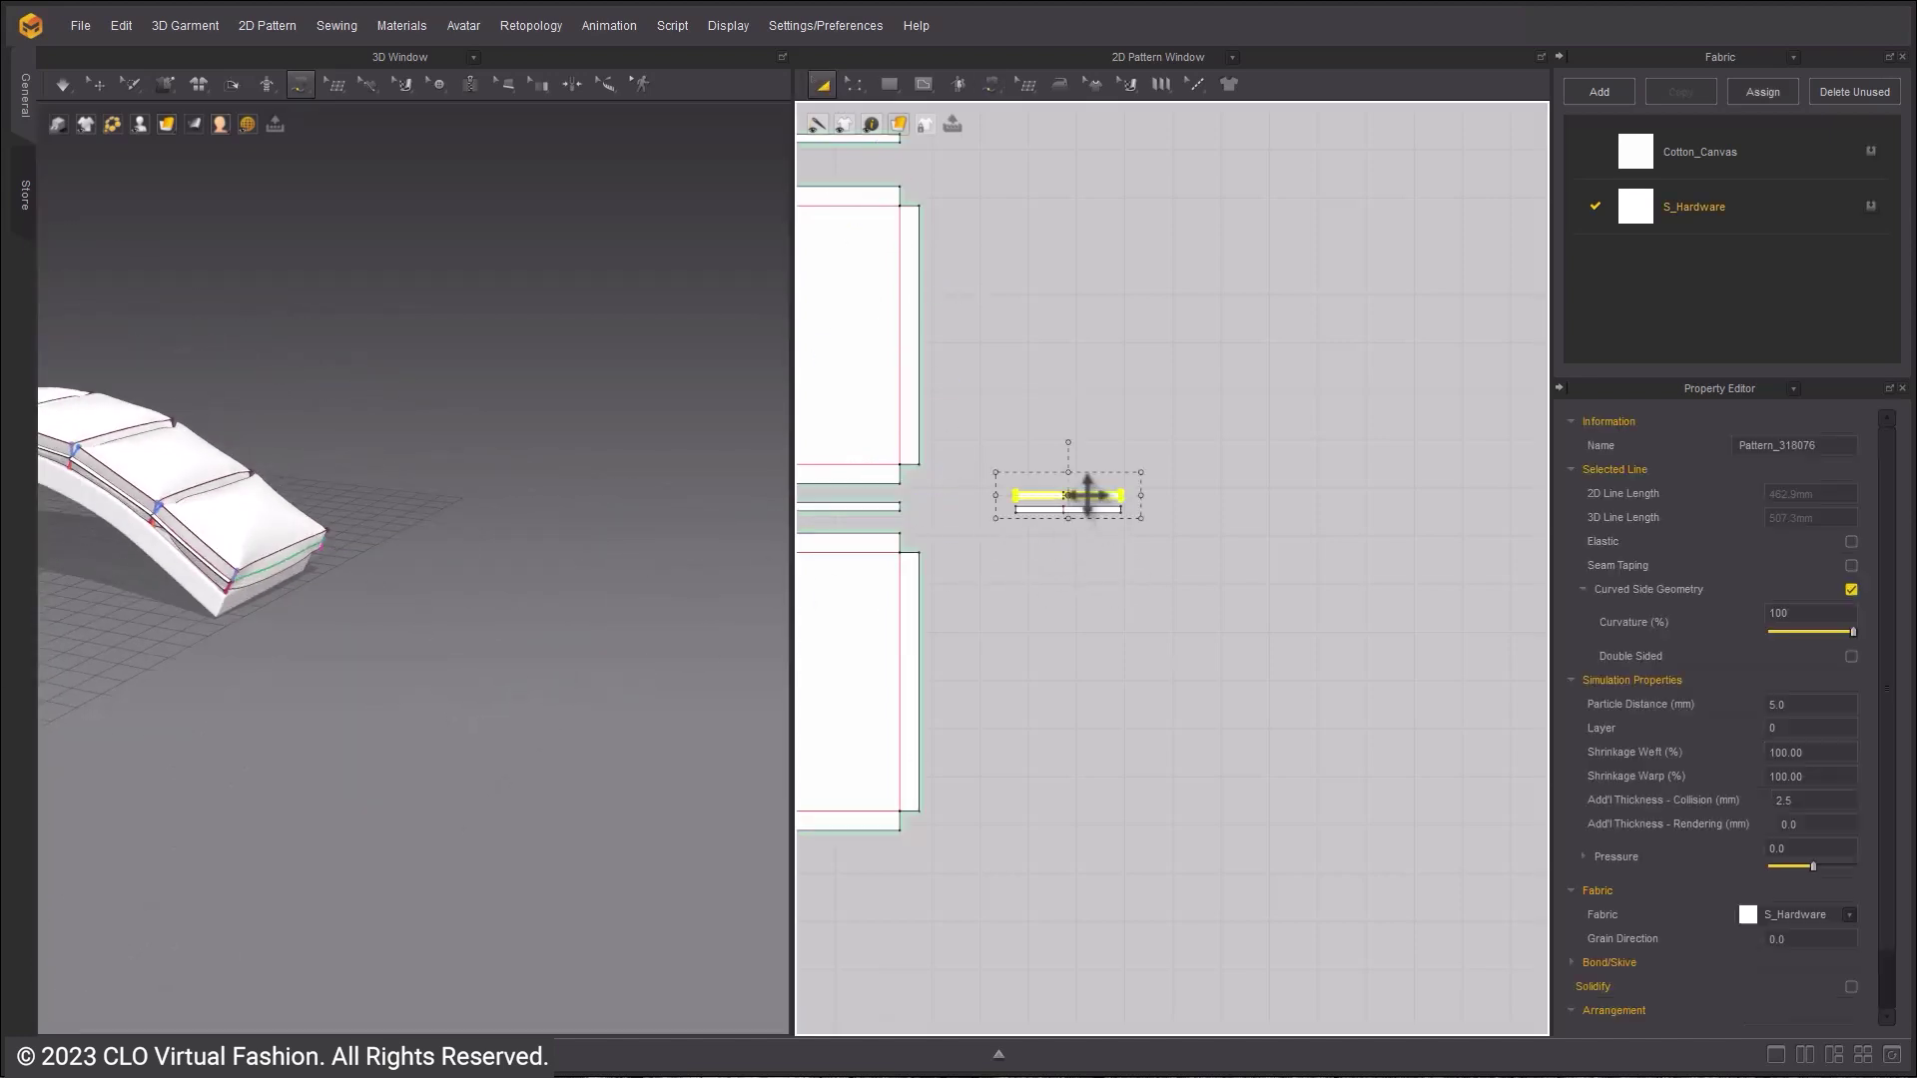
scroll(1098, 619, down, 5)
scroll(493, 561, down, 5)
click(990, 84)
click(821, 84)
click(1083, 574)
click(990, 84)
- Select both pasted straps in 3D and bring them to the lower end of the chair frame
scroll(479, 479, up, 5)
right_drag(479, 479, 287, 446)
scroll(399, 559, down, 3)
click(411, 823)
click(98, 84)
click(396, 561)
scroll(342, 672, down, 5)
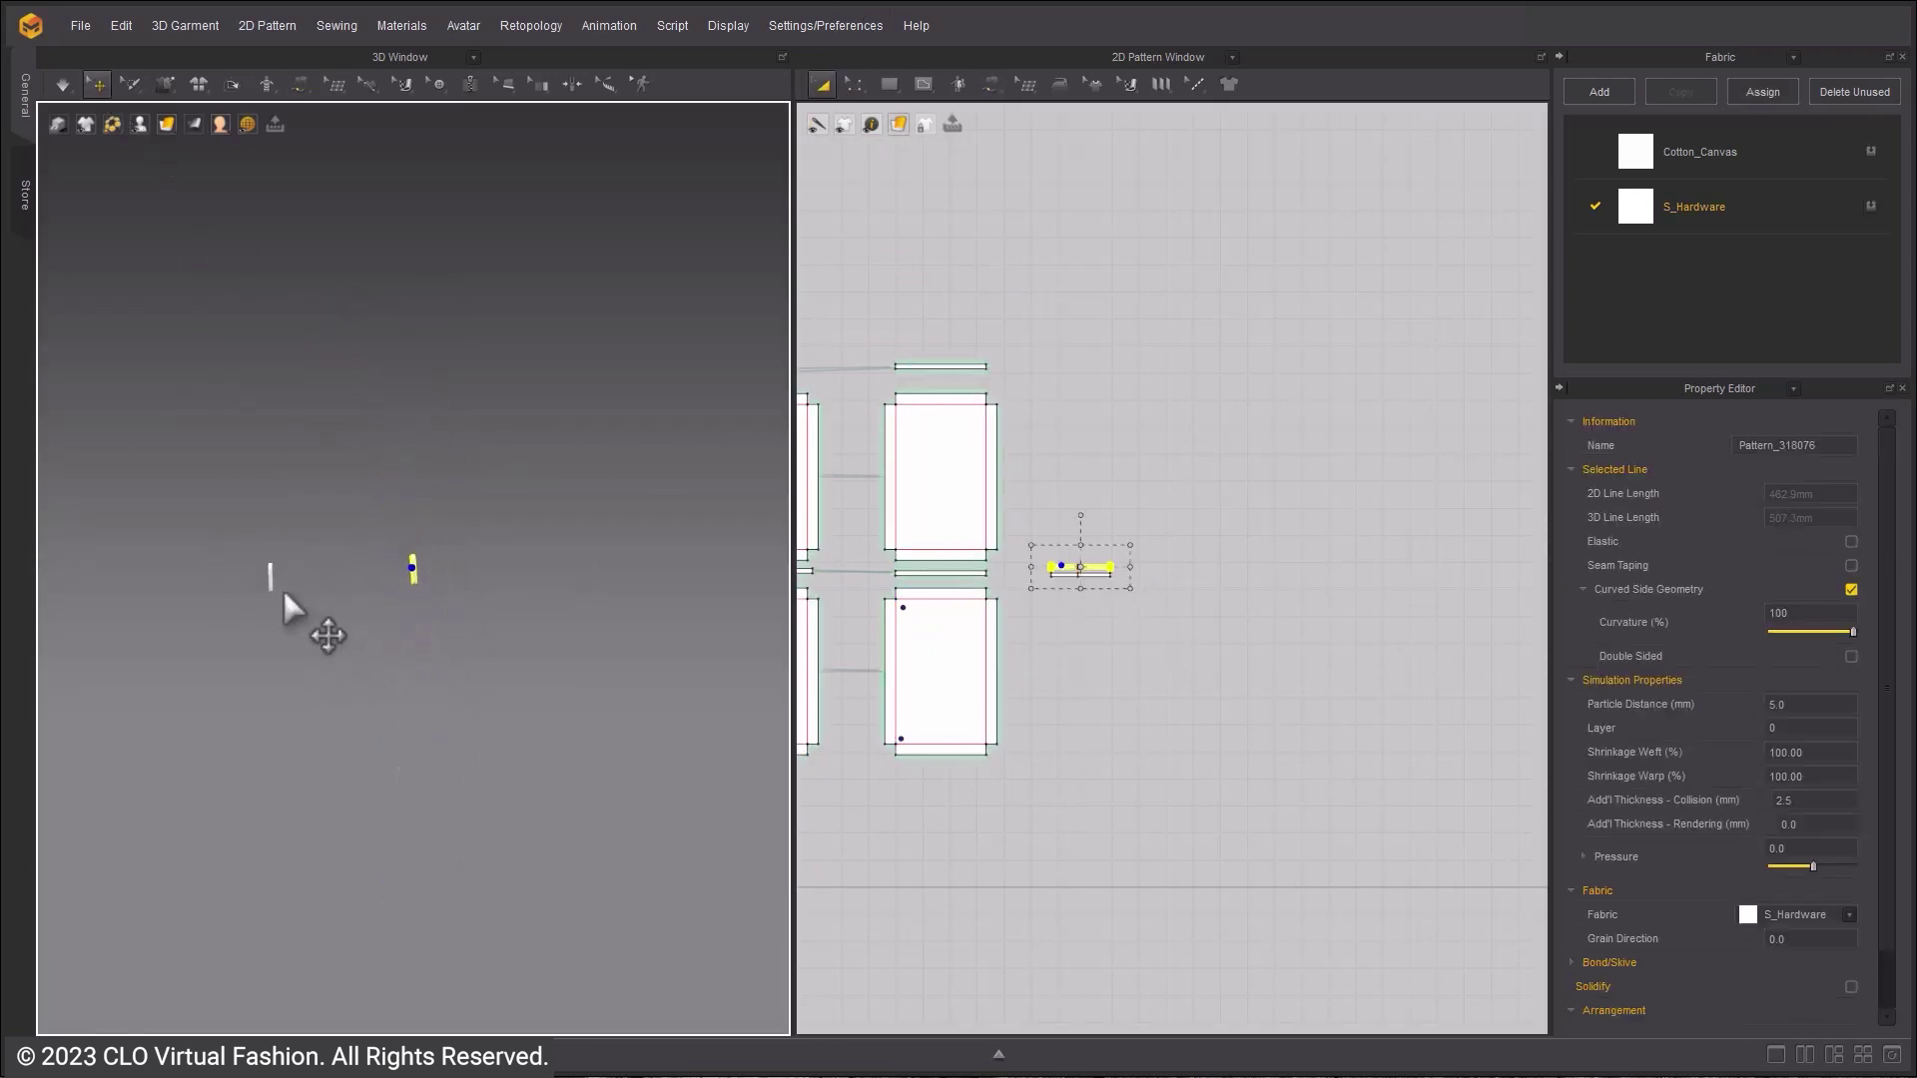
shift+click(270, 579)
scroll(283, 590, down, 5)
right_drag(283, 591, 500, 663)
scroll(340, 604, up, 5)
scroll(380, 590, down, 4)
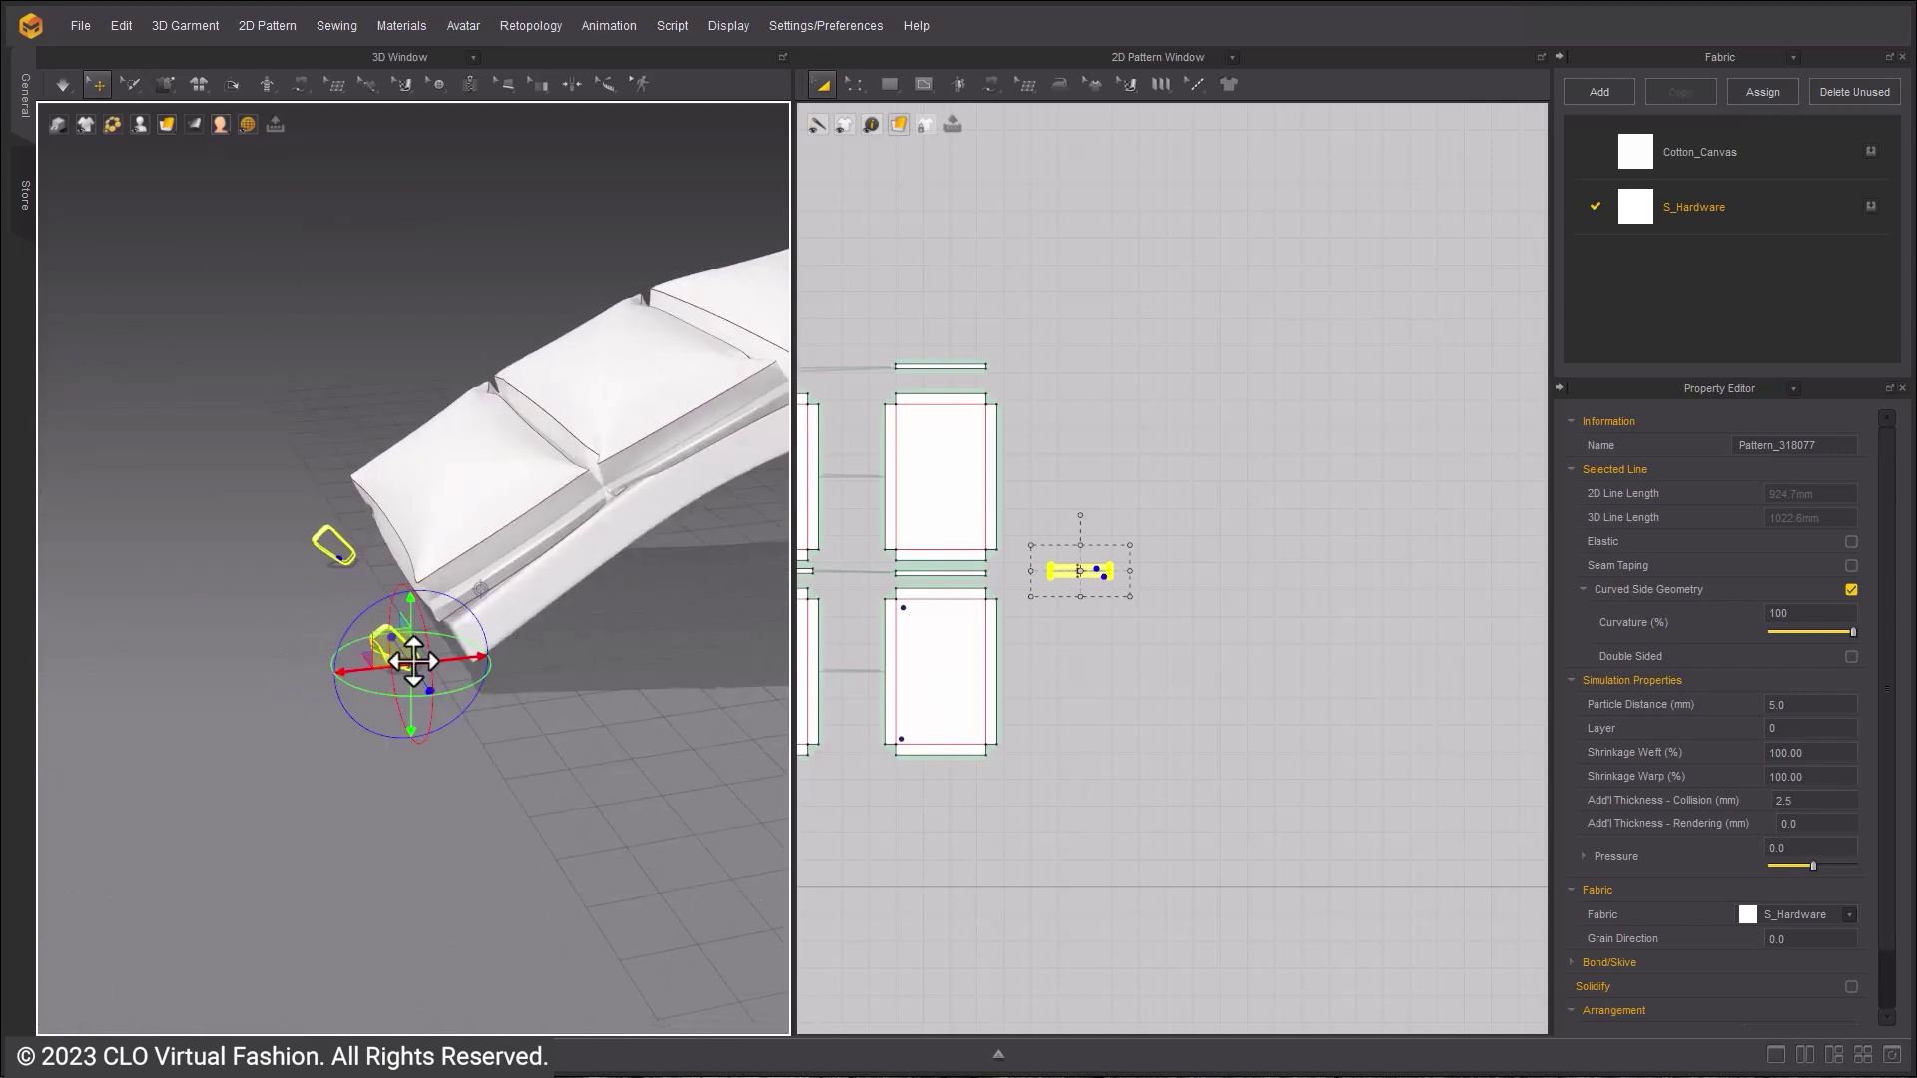
- Try to move one pasted strap toward the side rail, and undo the move
click(385, 651)
drag(454, 586, 539, 624)
key(ctrl+z)
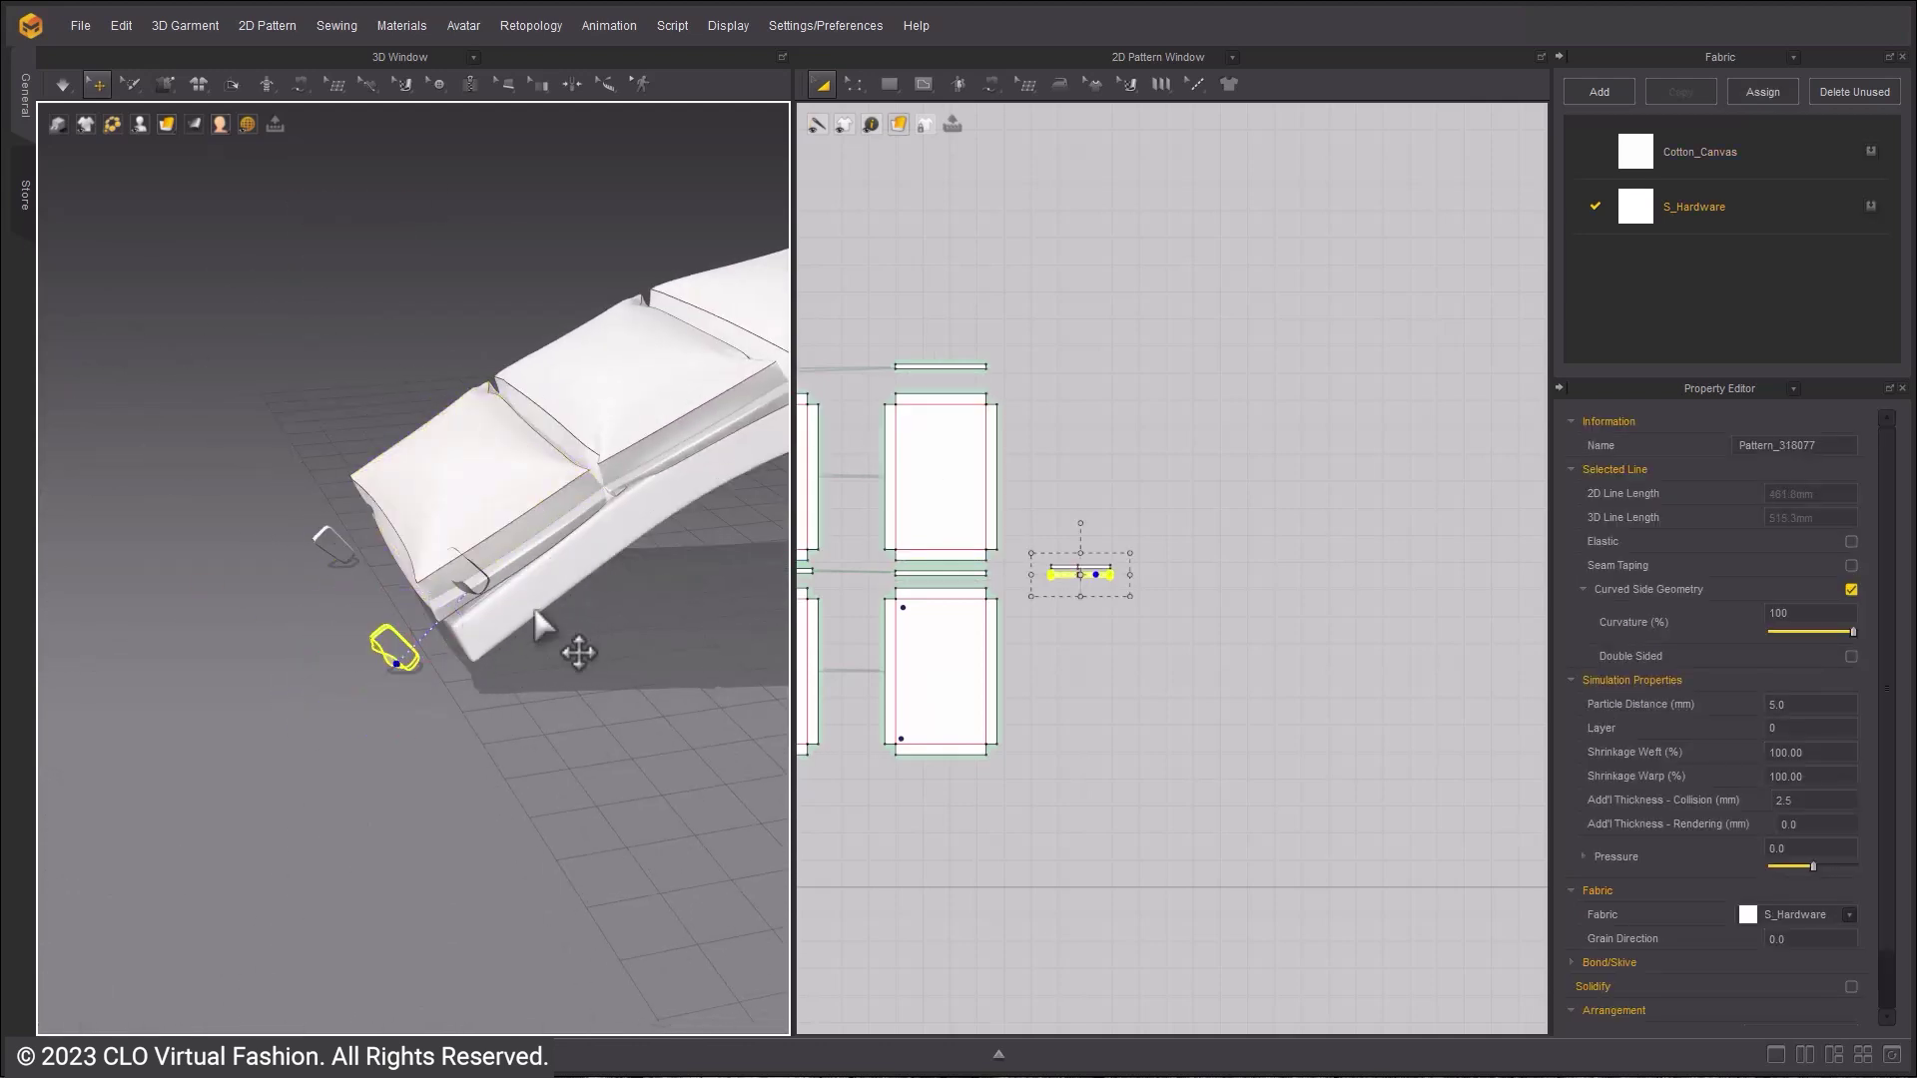
- Position the first pasted strap around the side rail at the chair's lower end
click(328, 560)
right_drag(329, 560, 253, 570)
click(307, 561)
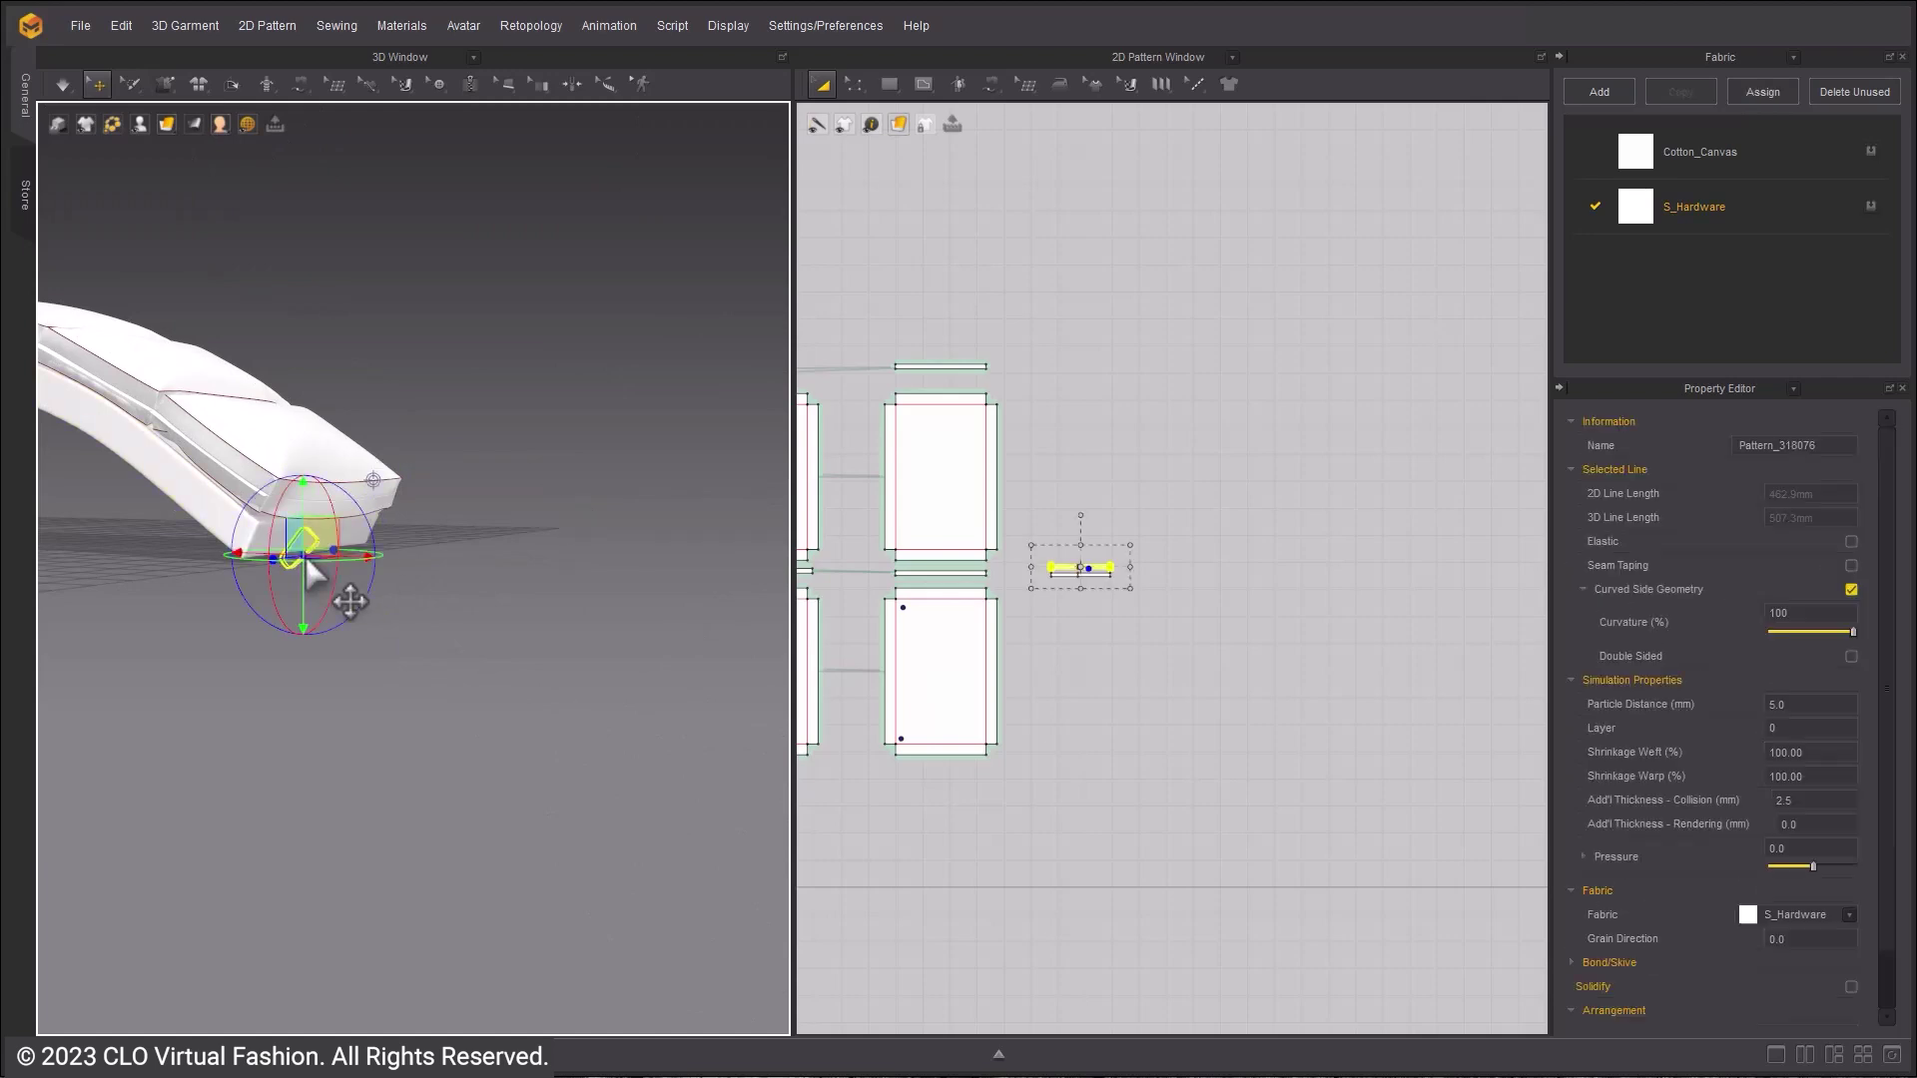
scroll(252, 559, up, 6)
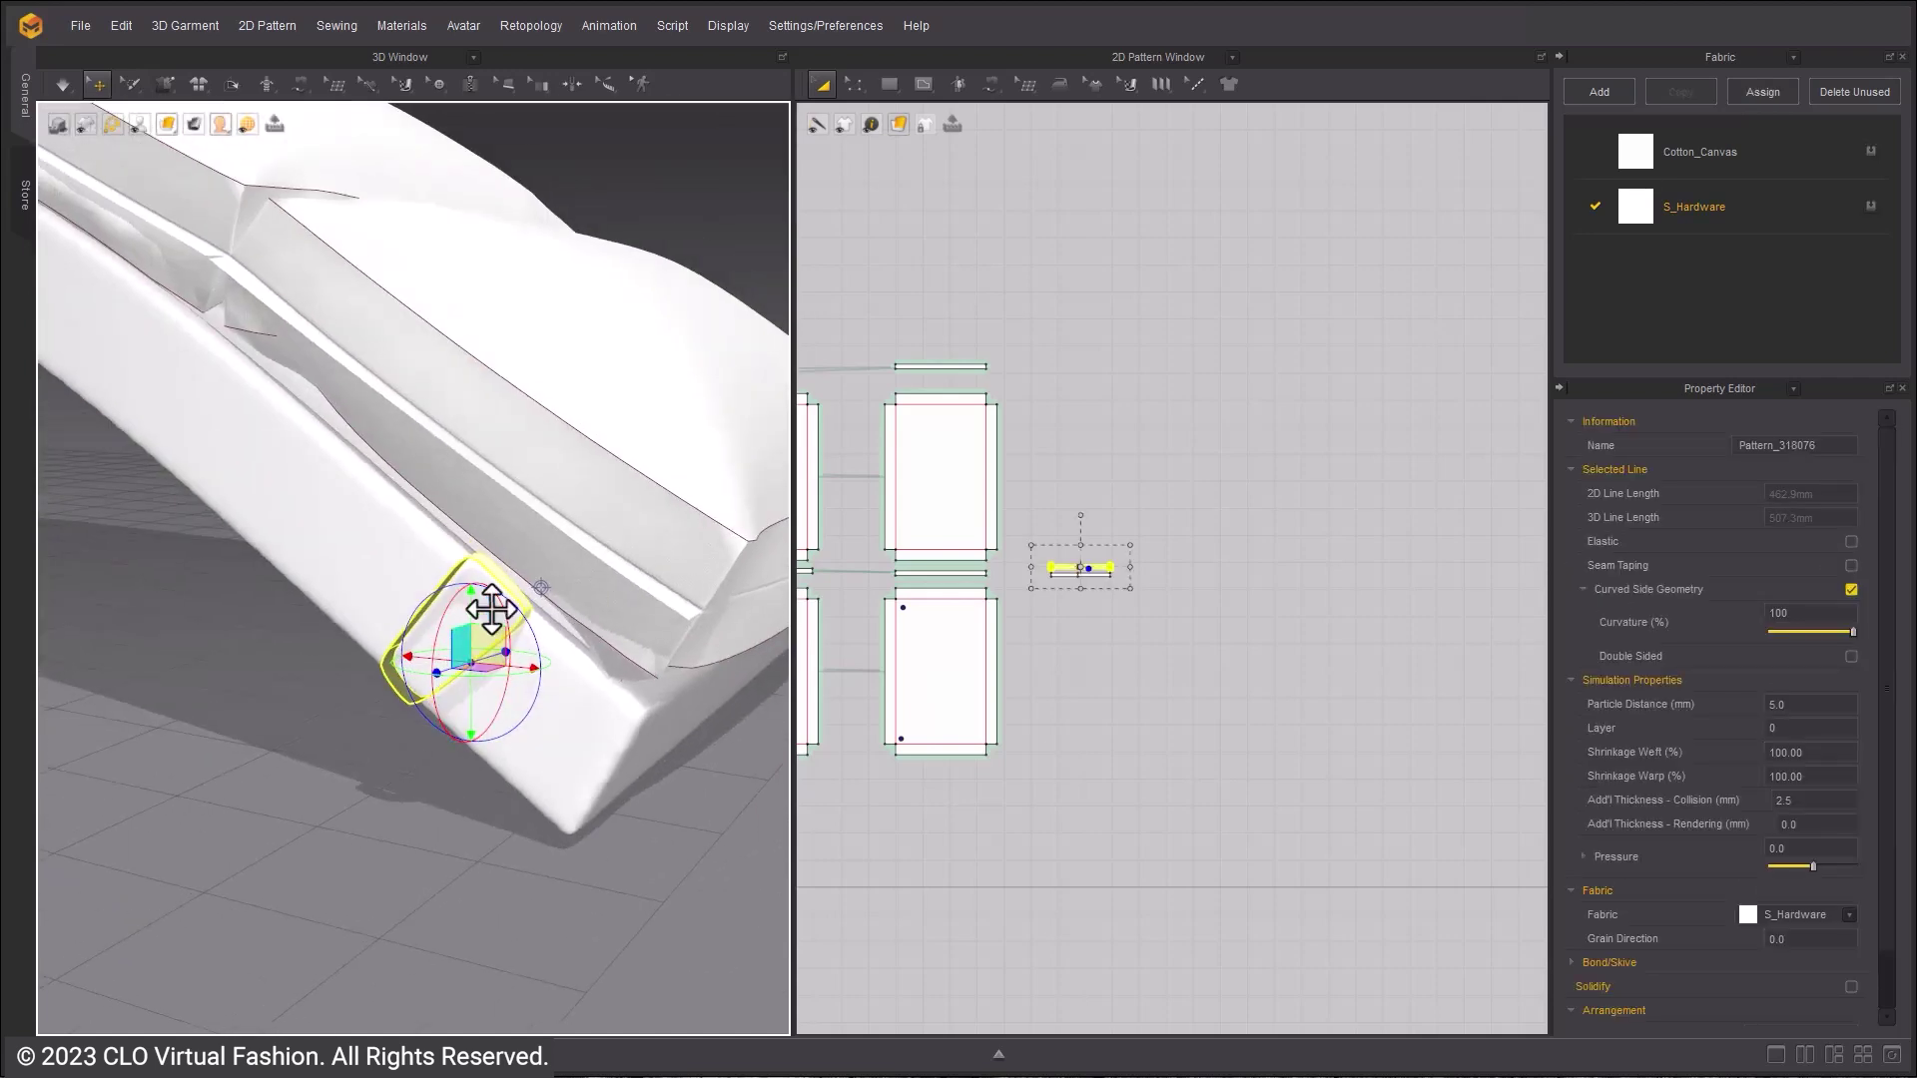
drag(540, 682, 589, 711)
right_drag(589, 711, 497, 689)
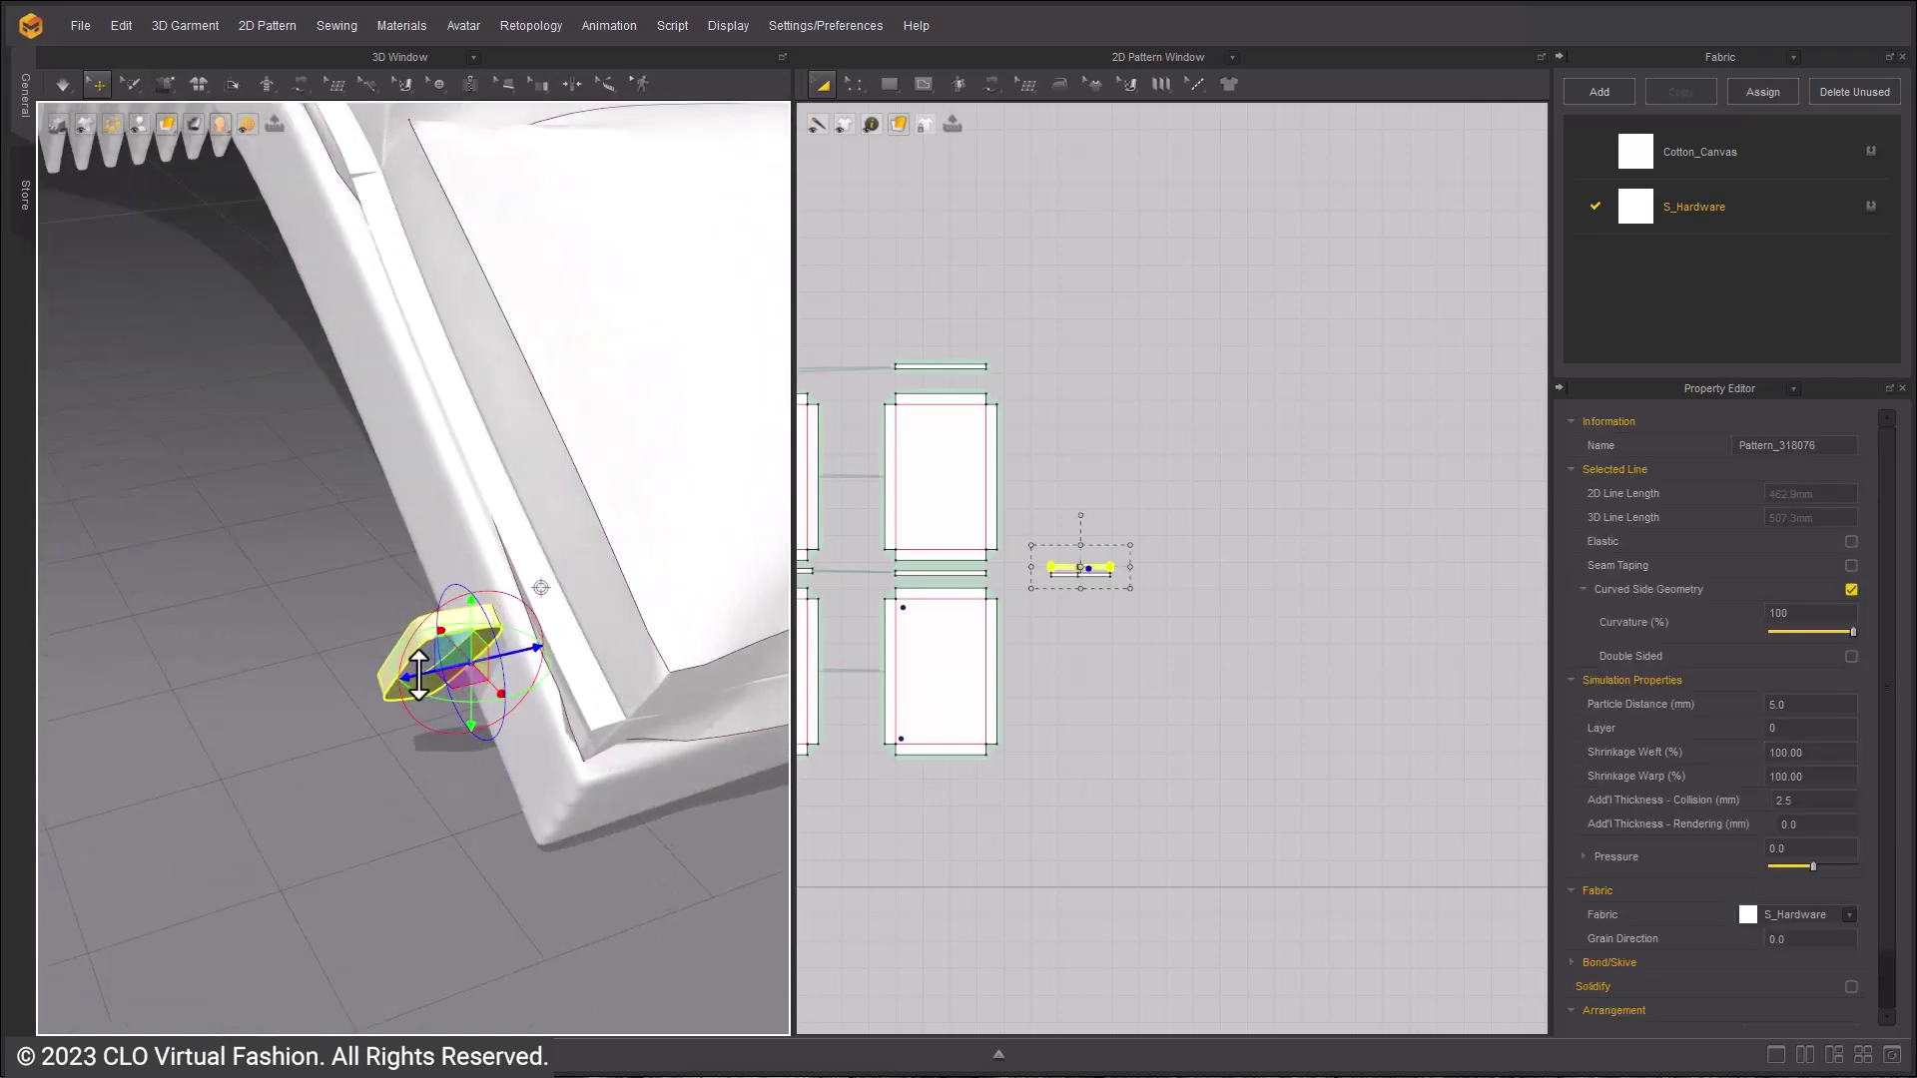
drag(497, 671, 549, 659)
right_drag(549, 659, 353, 784)
drag(383, 731, 383, 746)
- Position the second pasted strap around the opposite side rail and run a simulation to fit it
right_drag(383, 747, 417, 603)
click(426, 596)
click(429, 594)
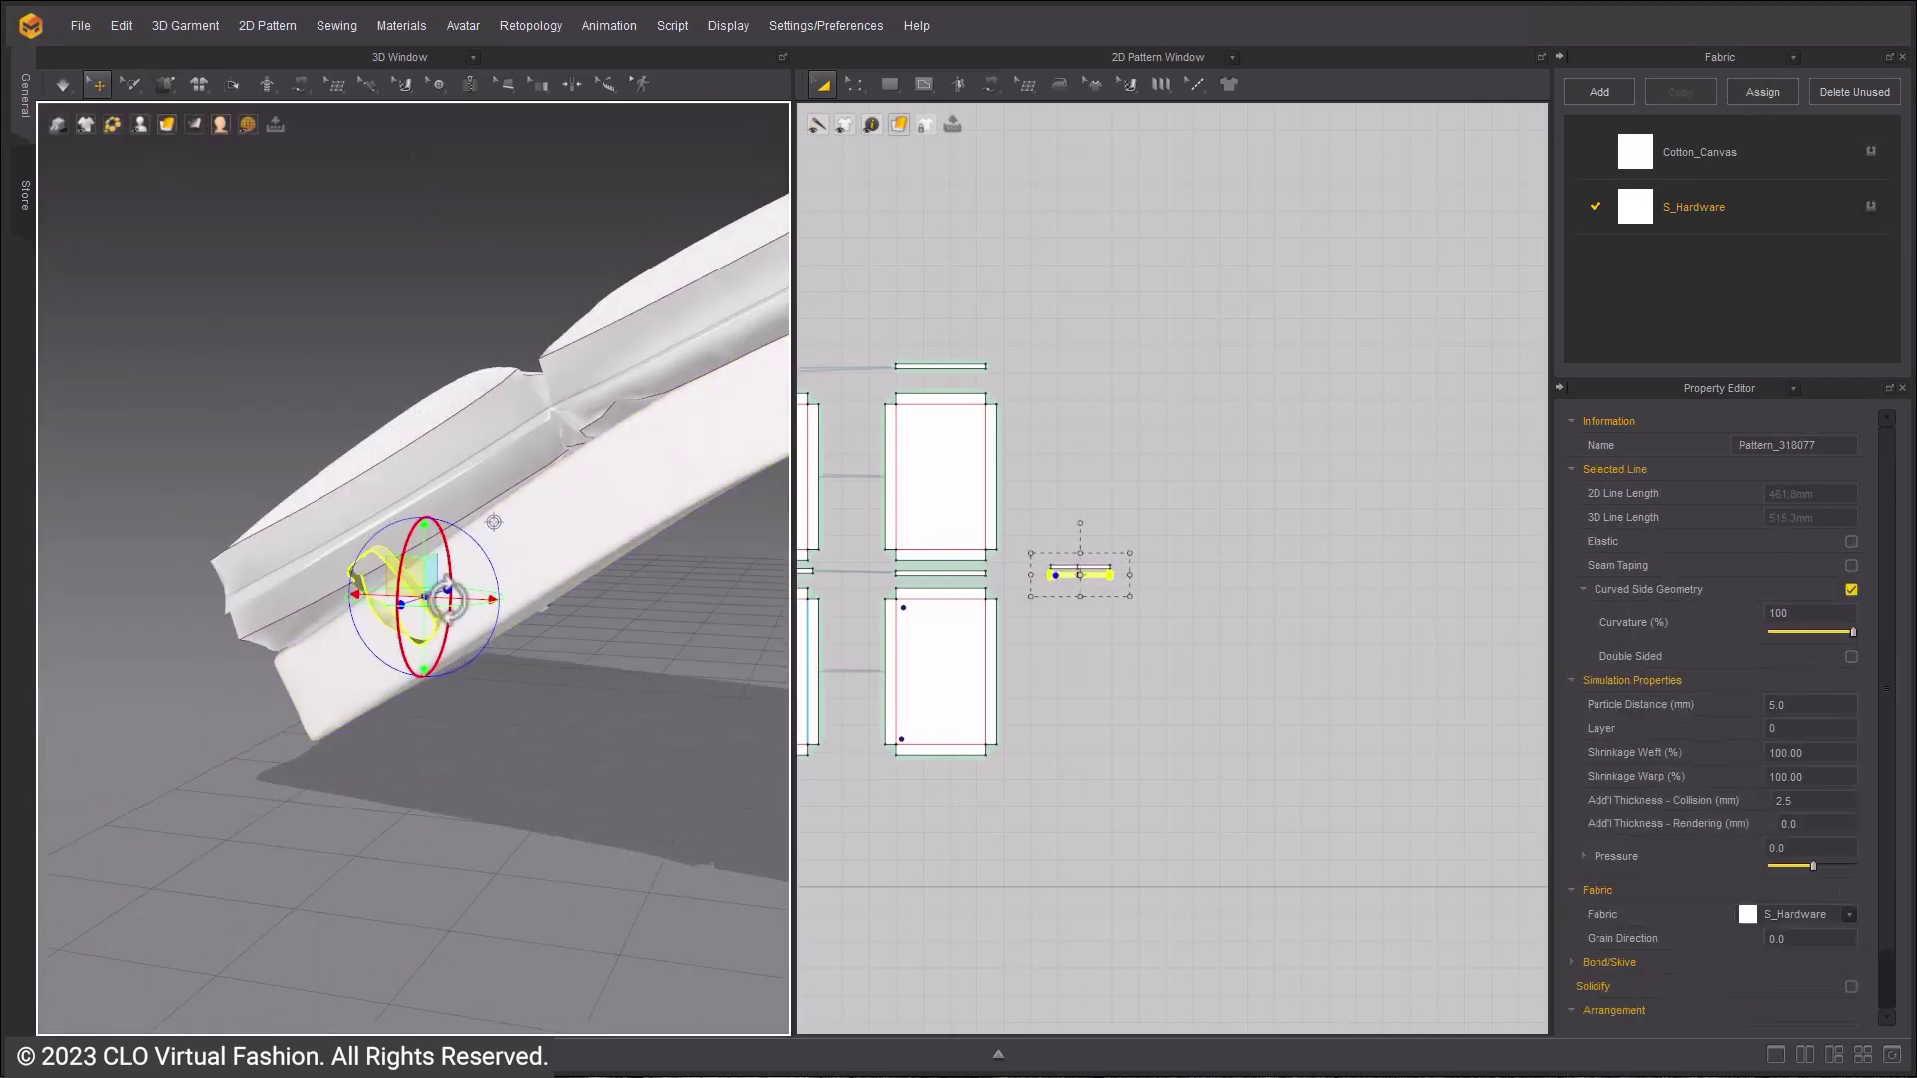
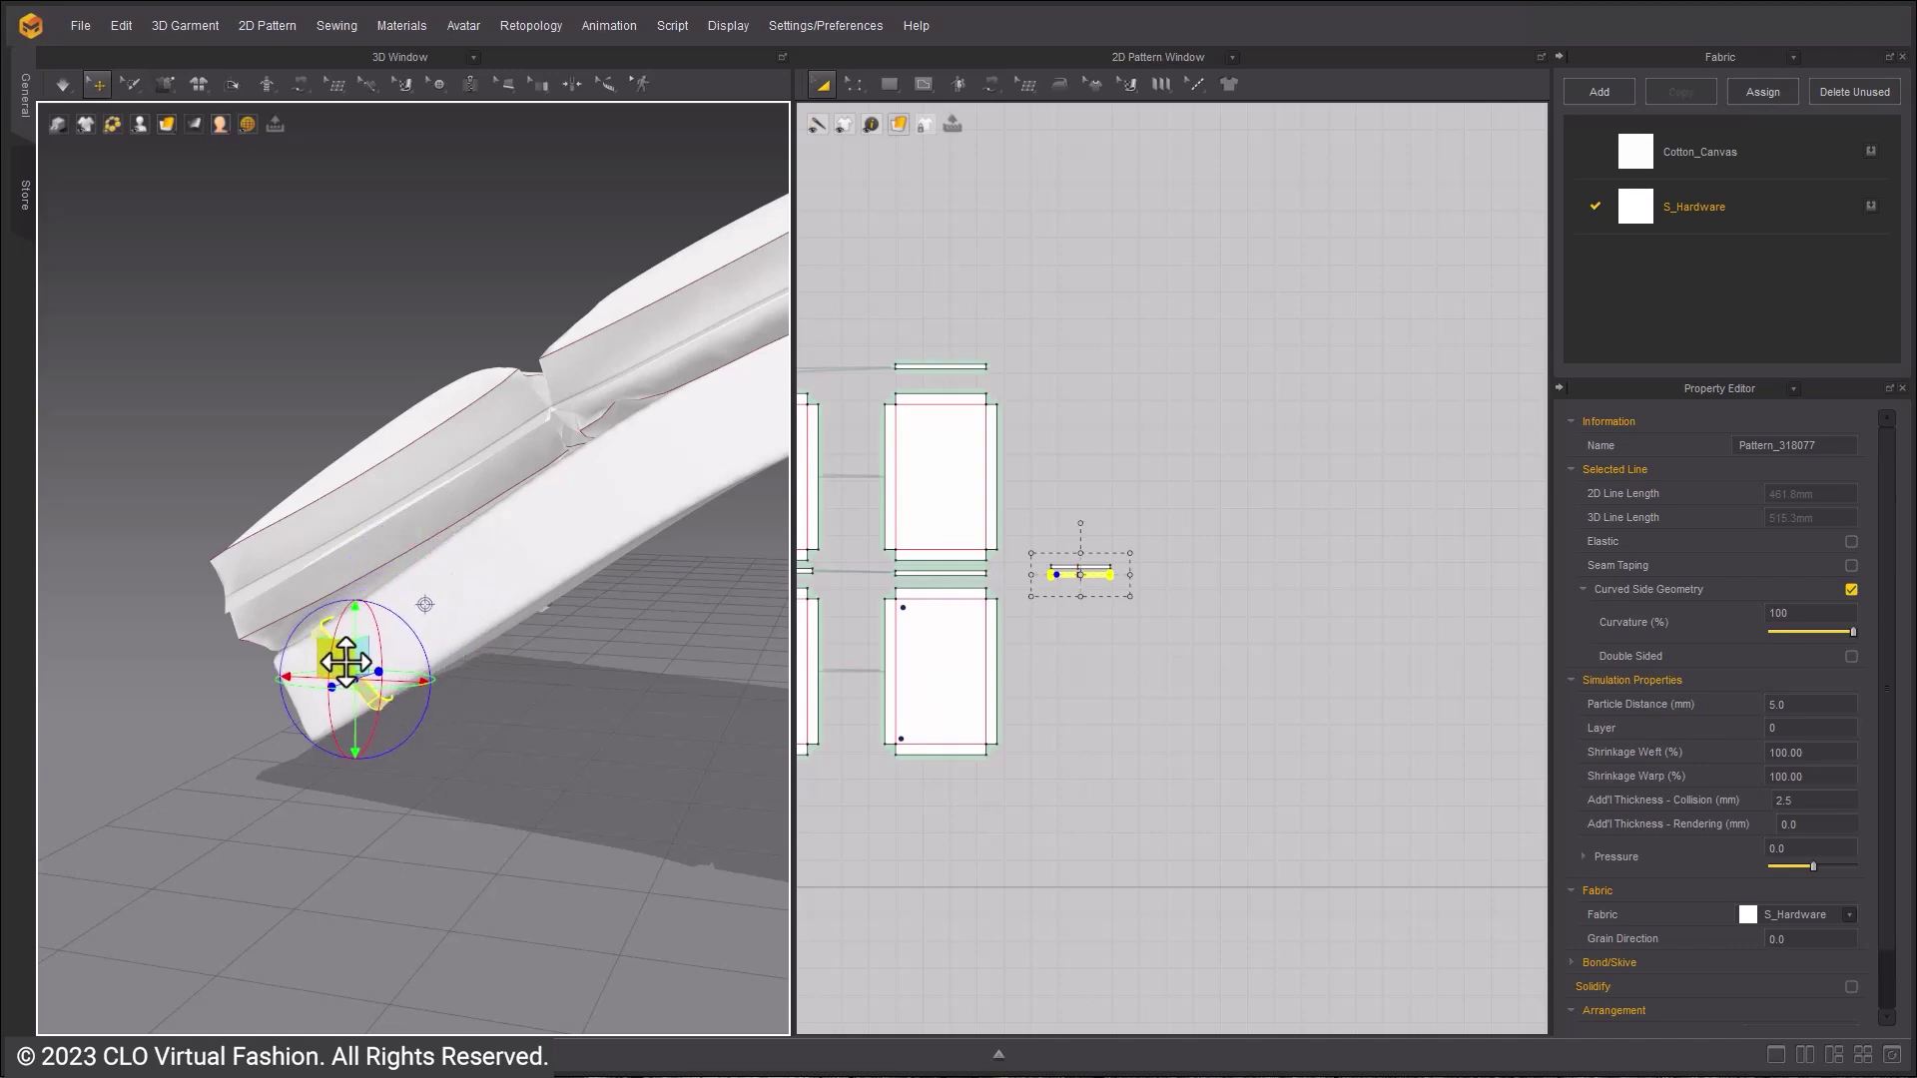
right_drag(344, 661, 401, 756)
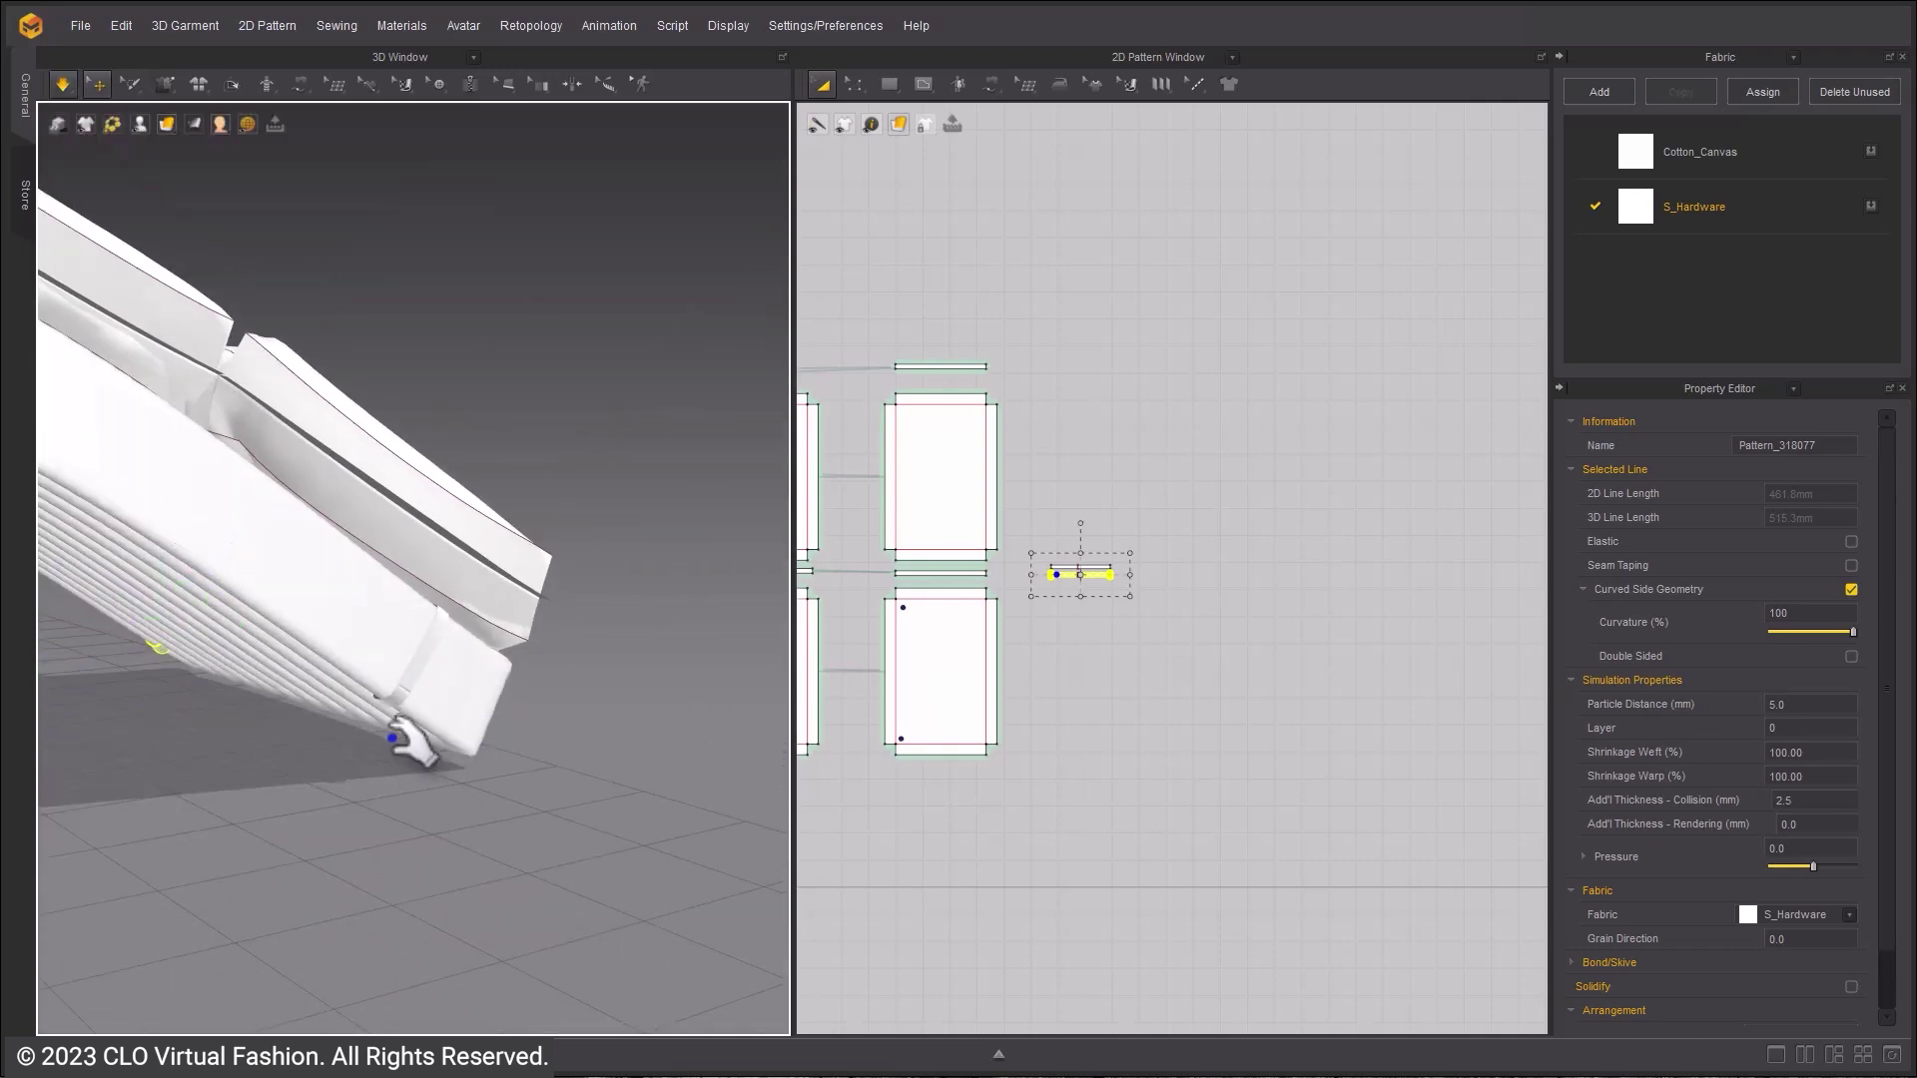
key(space)
- Move one pasted strap's pattern below the last cushion panel
scroll(412, 741, up, 5)
click(943, 689)
scroll(1002, 659, up, 4)
click(1184, 415)
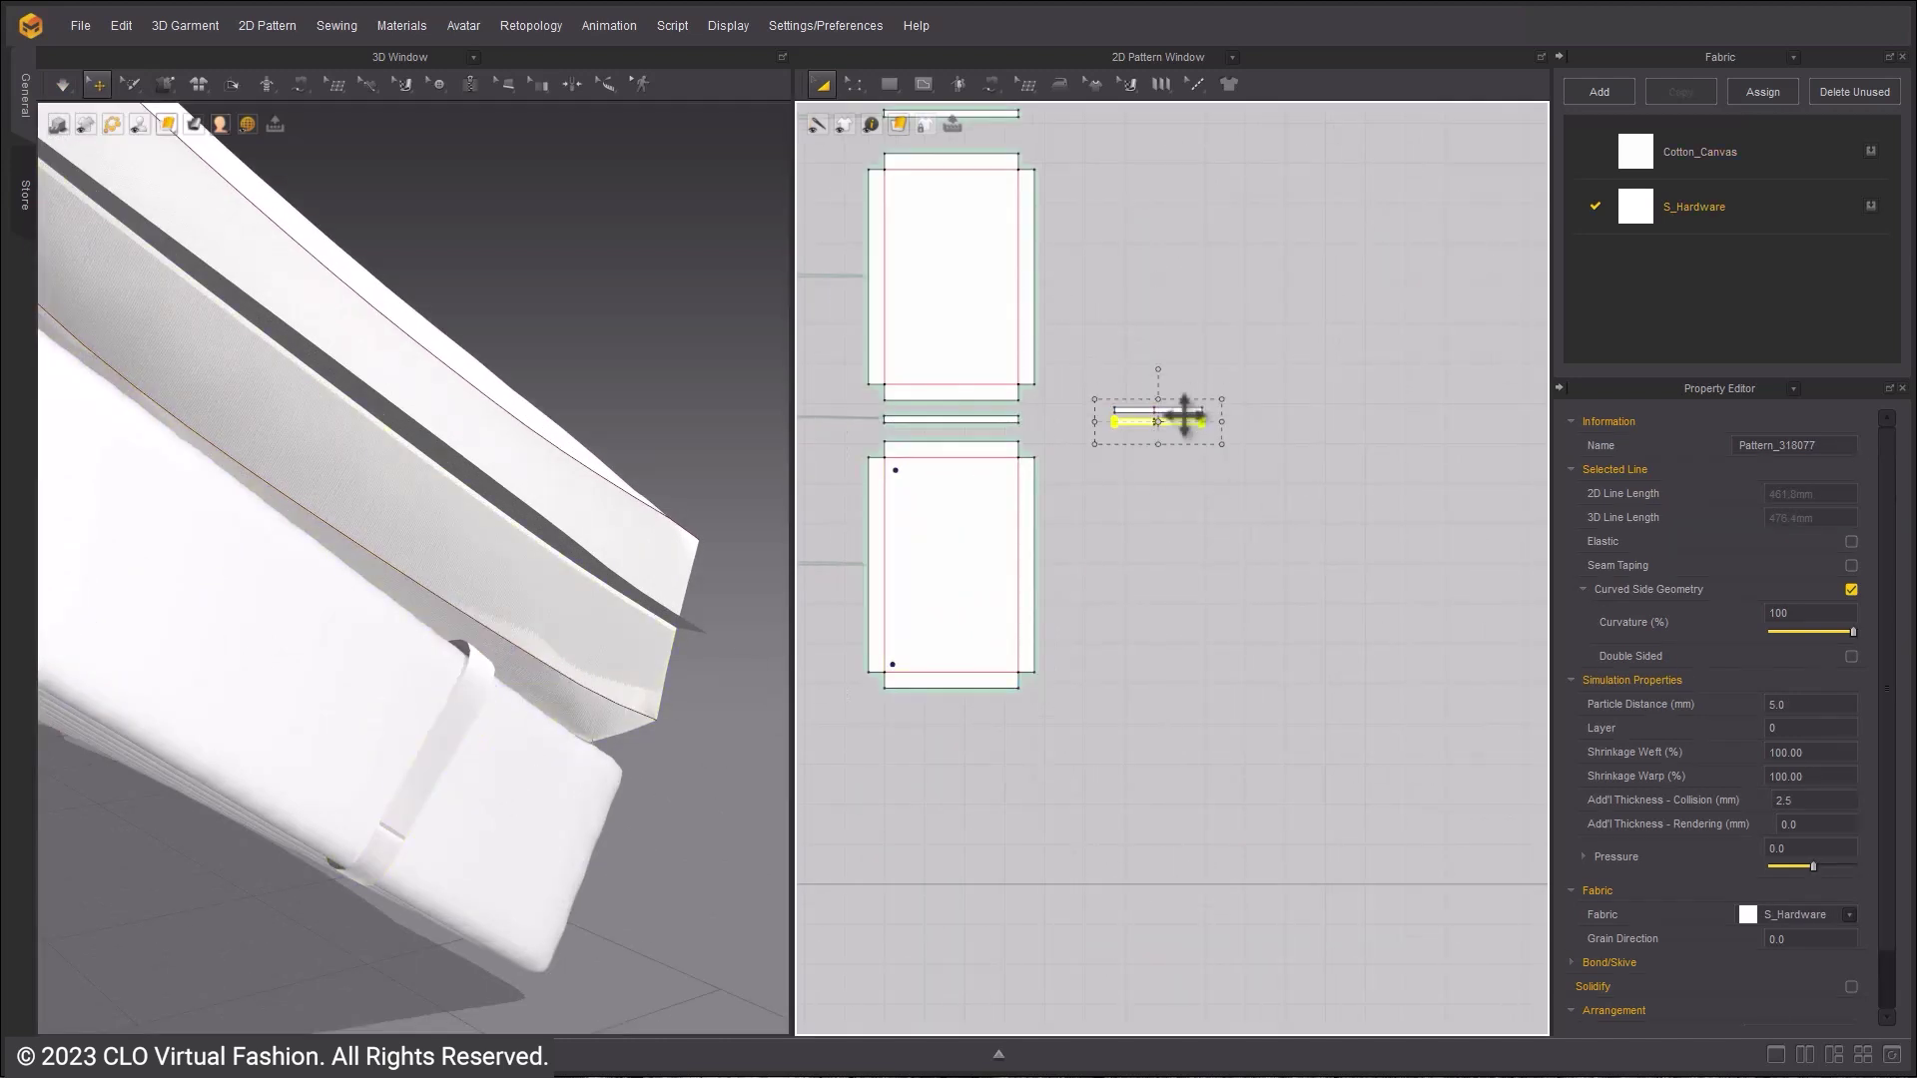
drag(1184, 414, 934, 738)
click(917, 672)
middle_drag(847, 804, 983, 773)
scroll(1040, 659, up, 5)
- Free-sew the strap's internal line to the lower fold line of the last cushion panel, near its corner
key(m)
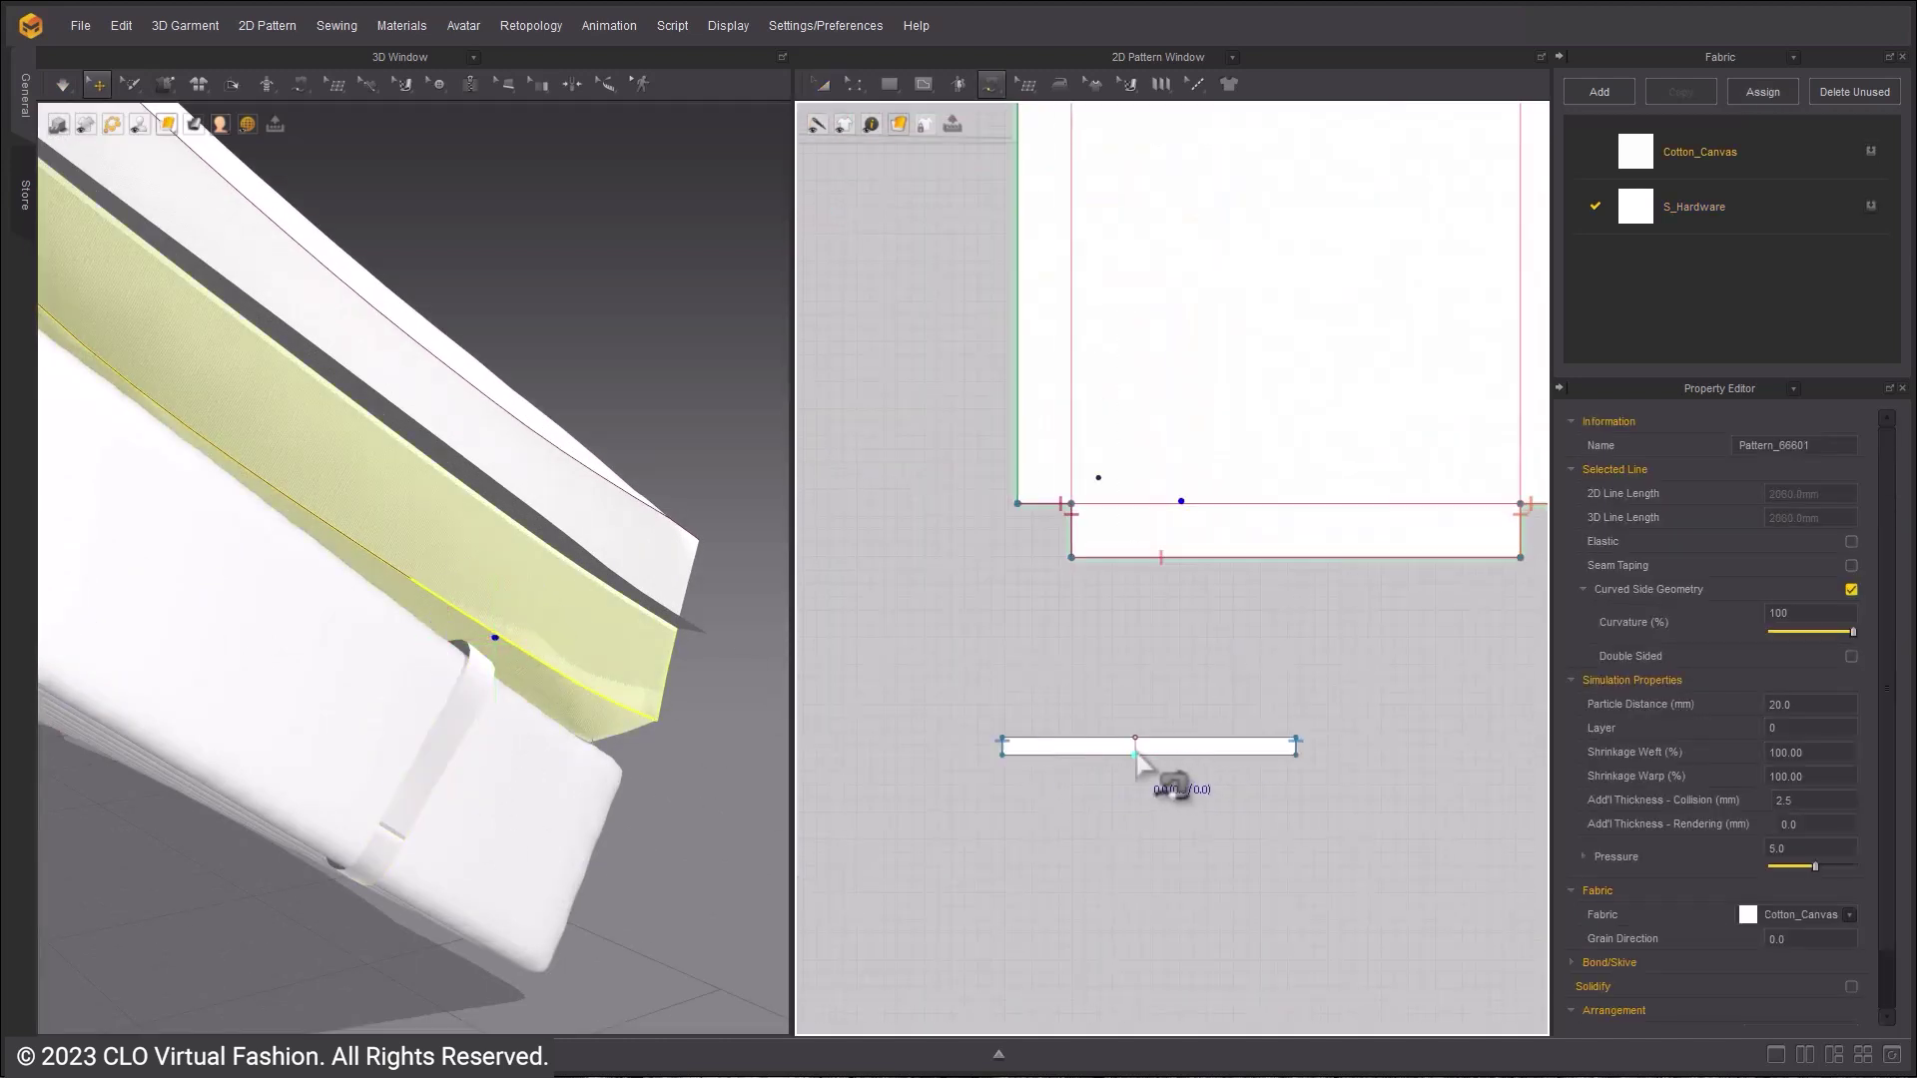
click(1135, 756)
click(1135, 738)
click(1160, 504)
click(1142, 504)
right_drag(423, 719, 510, 775)
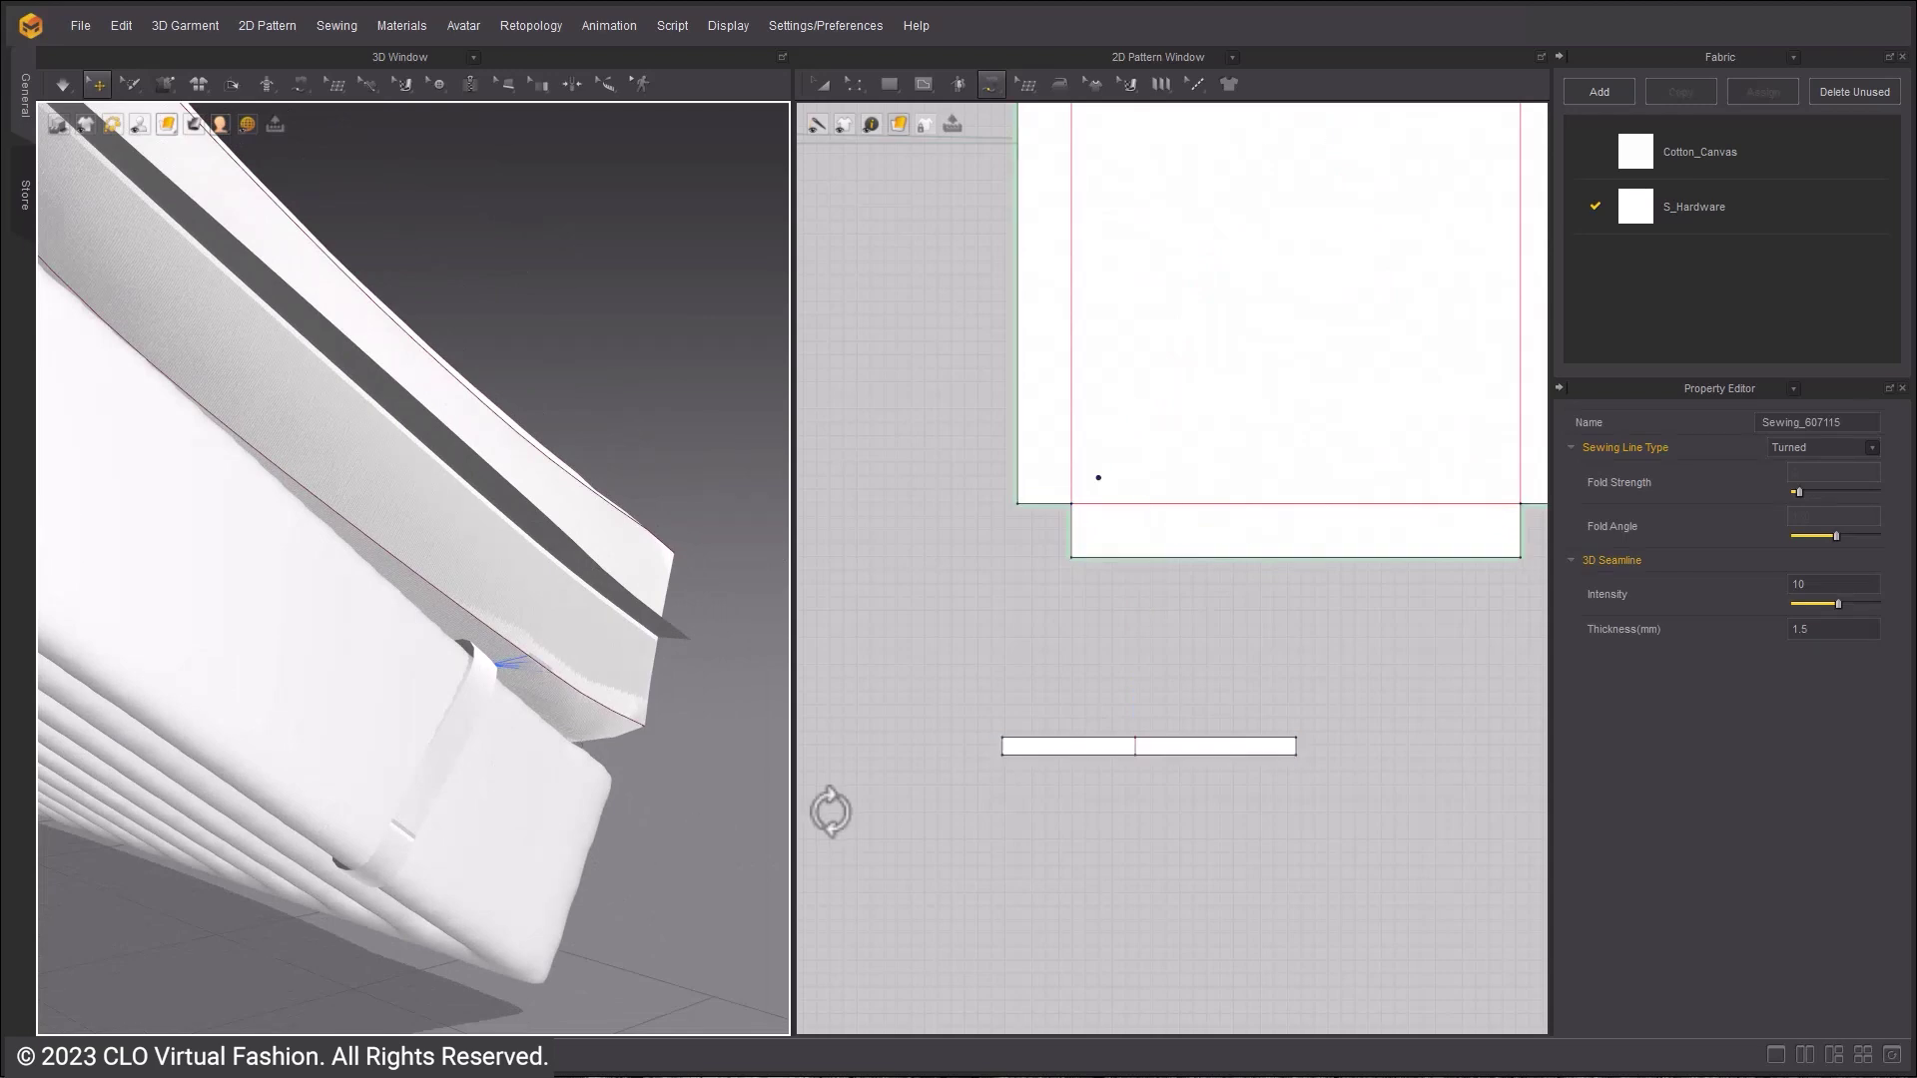
- Simulate the newly sewn strap so it draws up to the cushion's edge around the rail
right_drag(830, 811, 625, 890)
key(space)
key(2)
scroll(432, 911, down, 5)
right_drag(432, 911, 339, 749)
scroll(449, 689, up, 5)
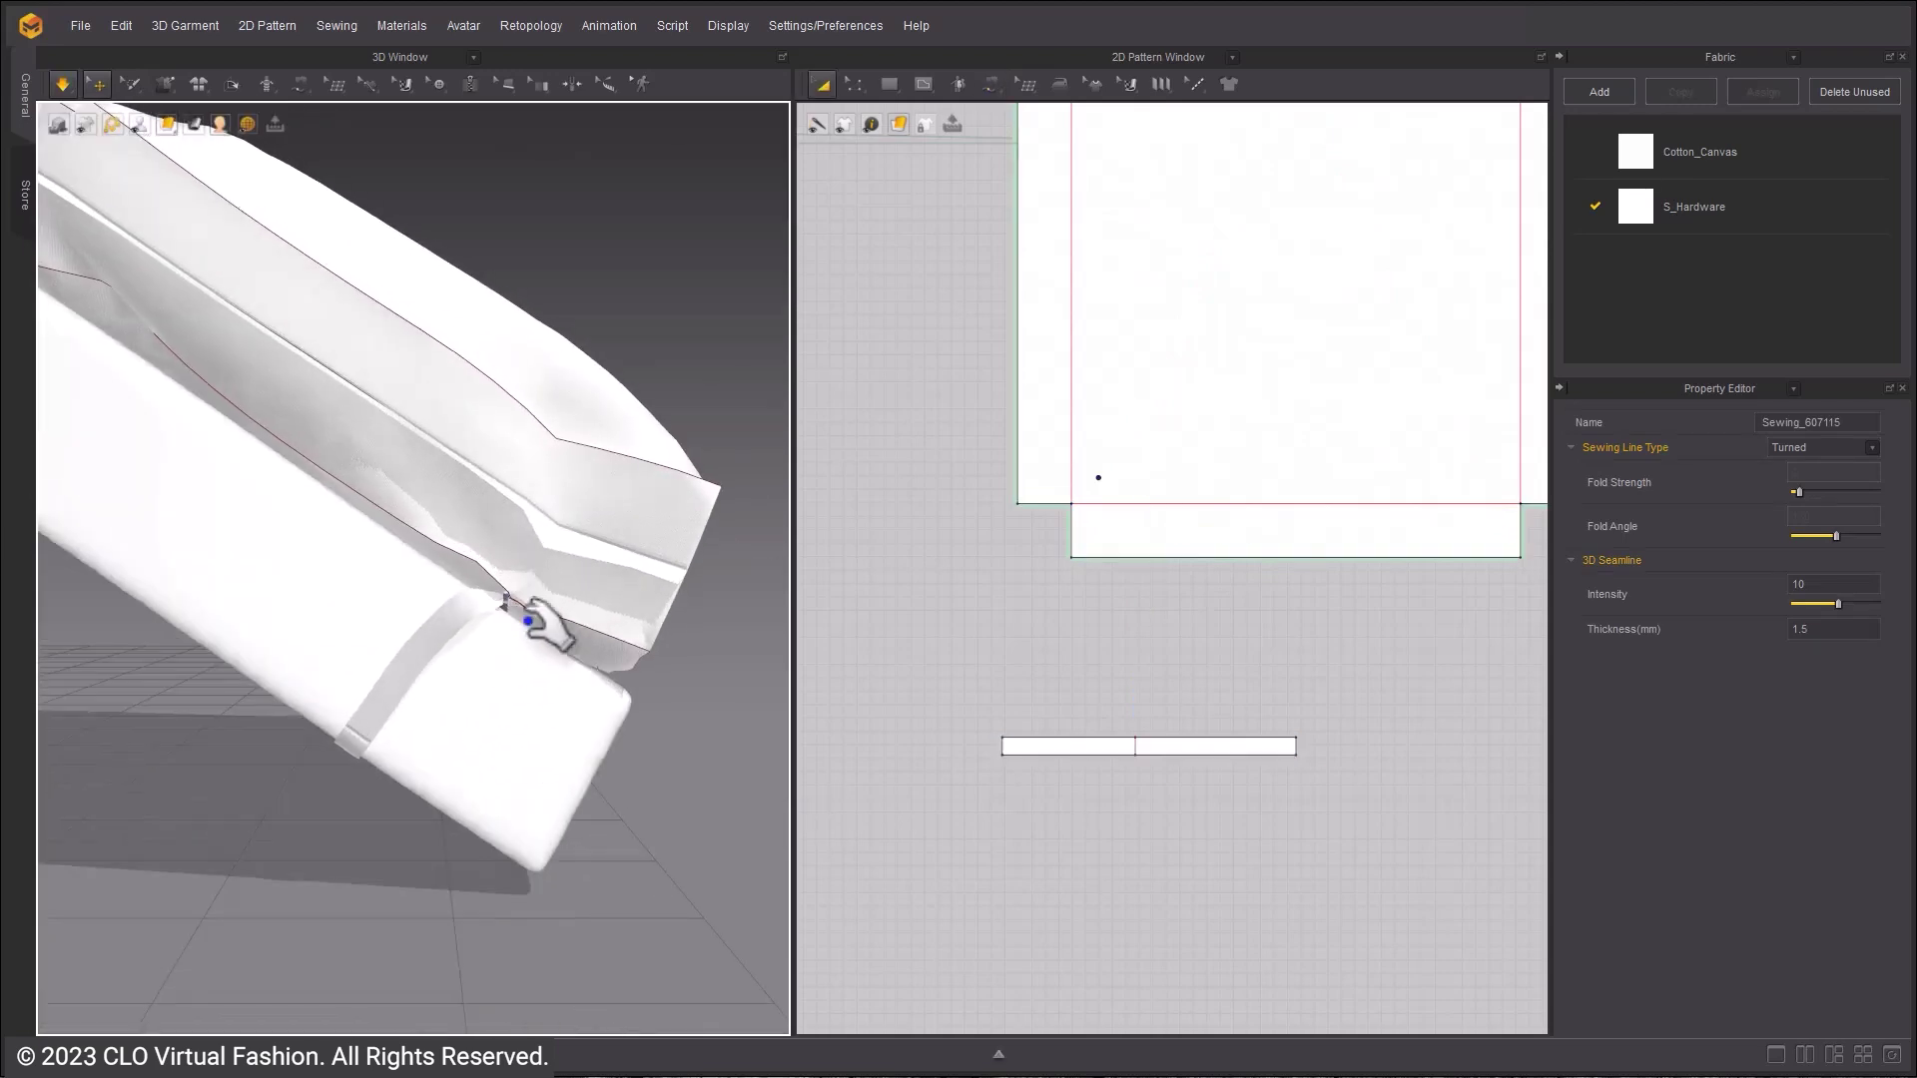
scroll(528, 621, up, 2)
right_drag(528, 620, 522, 650)
- Examine the strap's seam with the last cushion panel up close using Edit Sewing
click(420, 757)
scroll(483, 852, up, 5)
click(393, 830)
key(b)
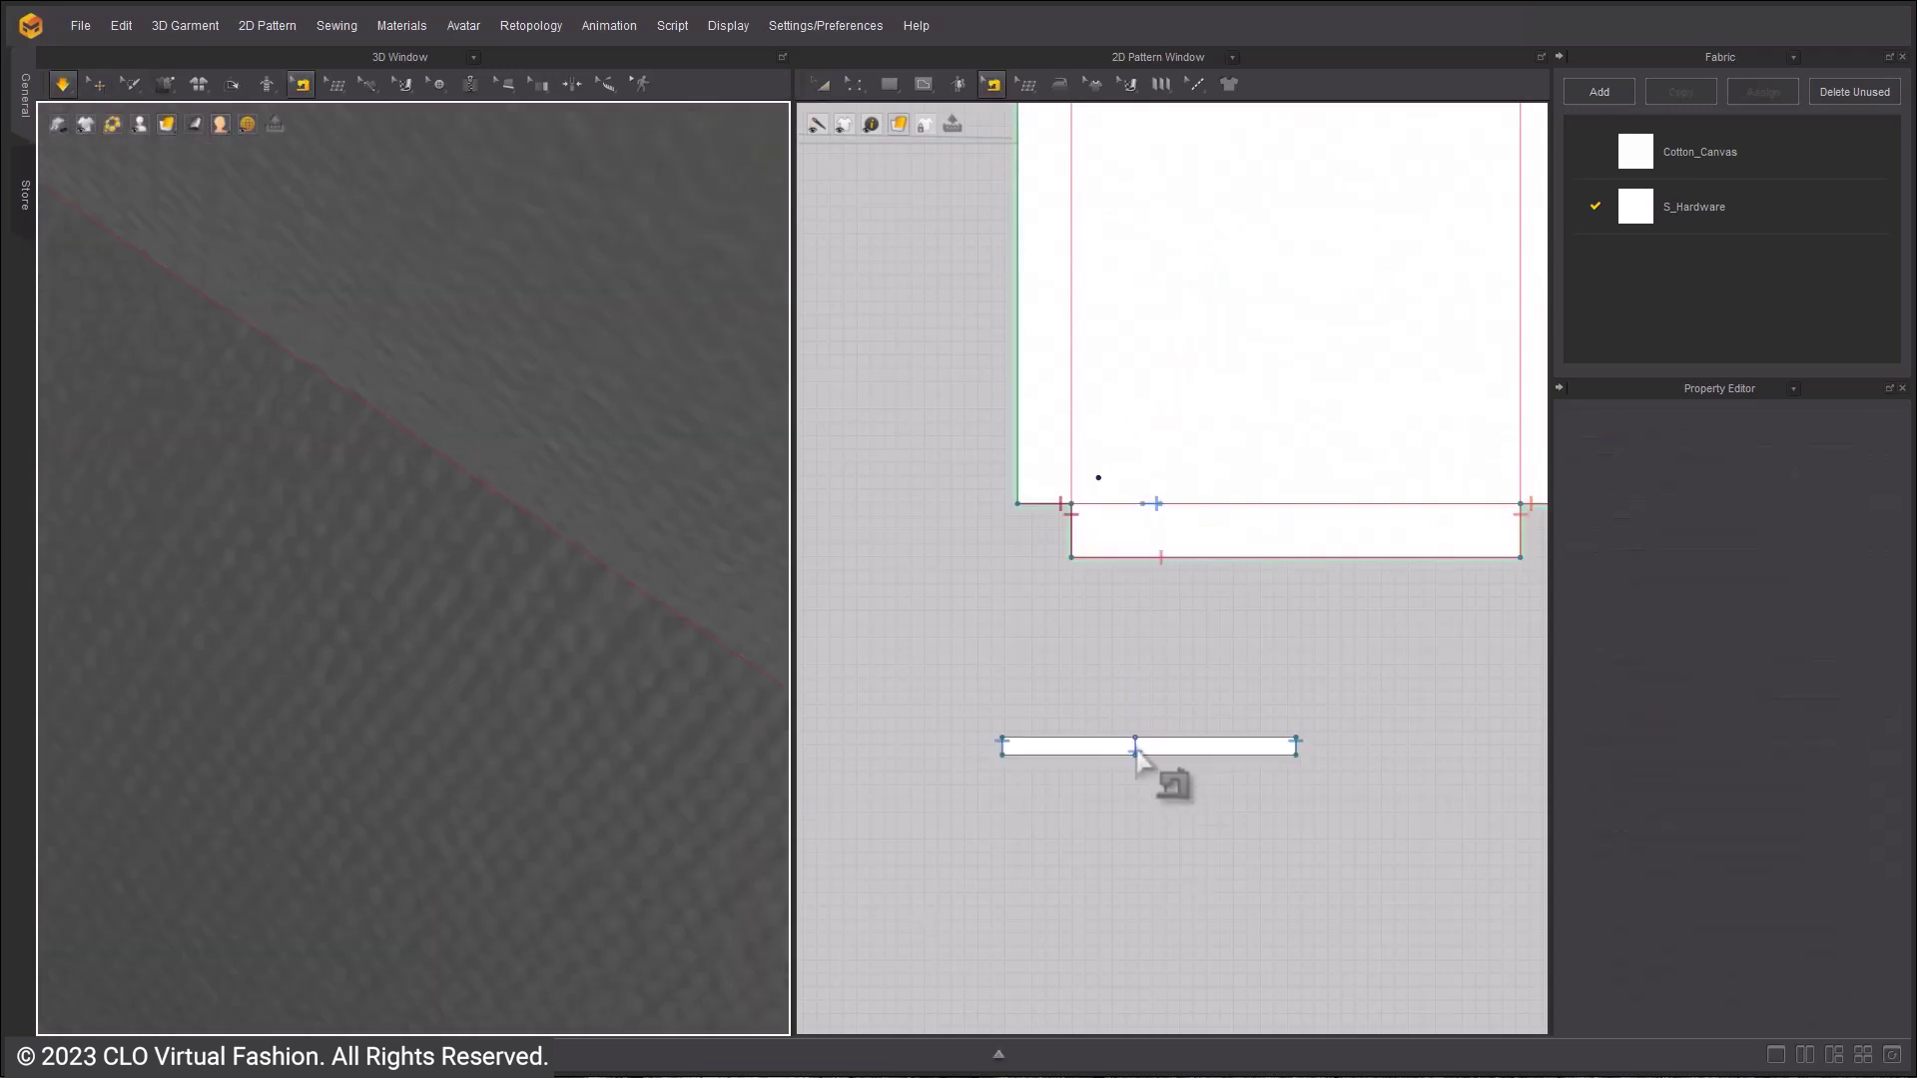
click(1186, 755)
key(space)
key(f)
right_drag(768, 741, 492, 206)
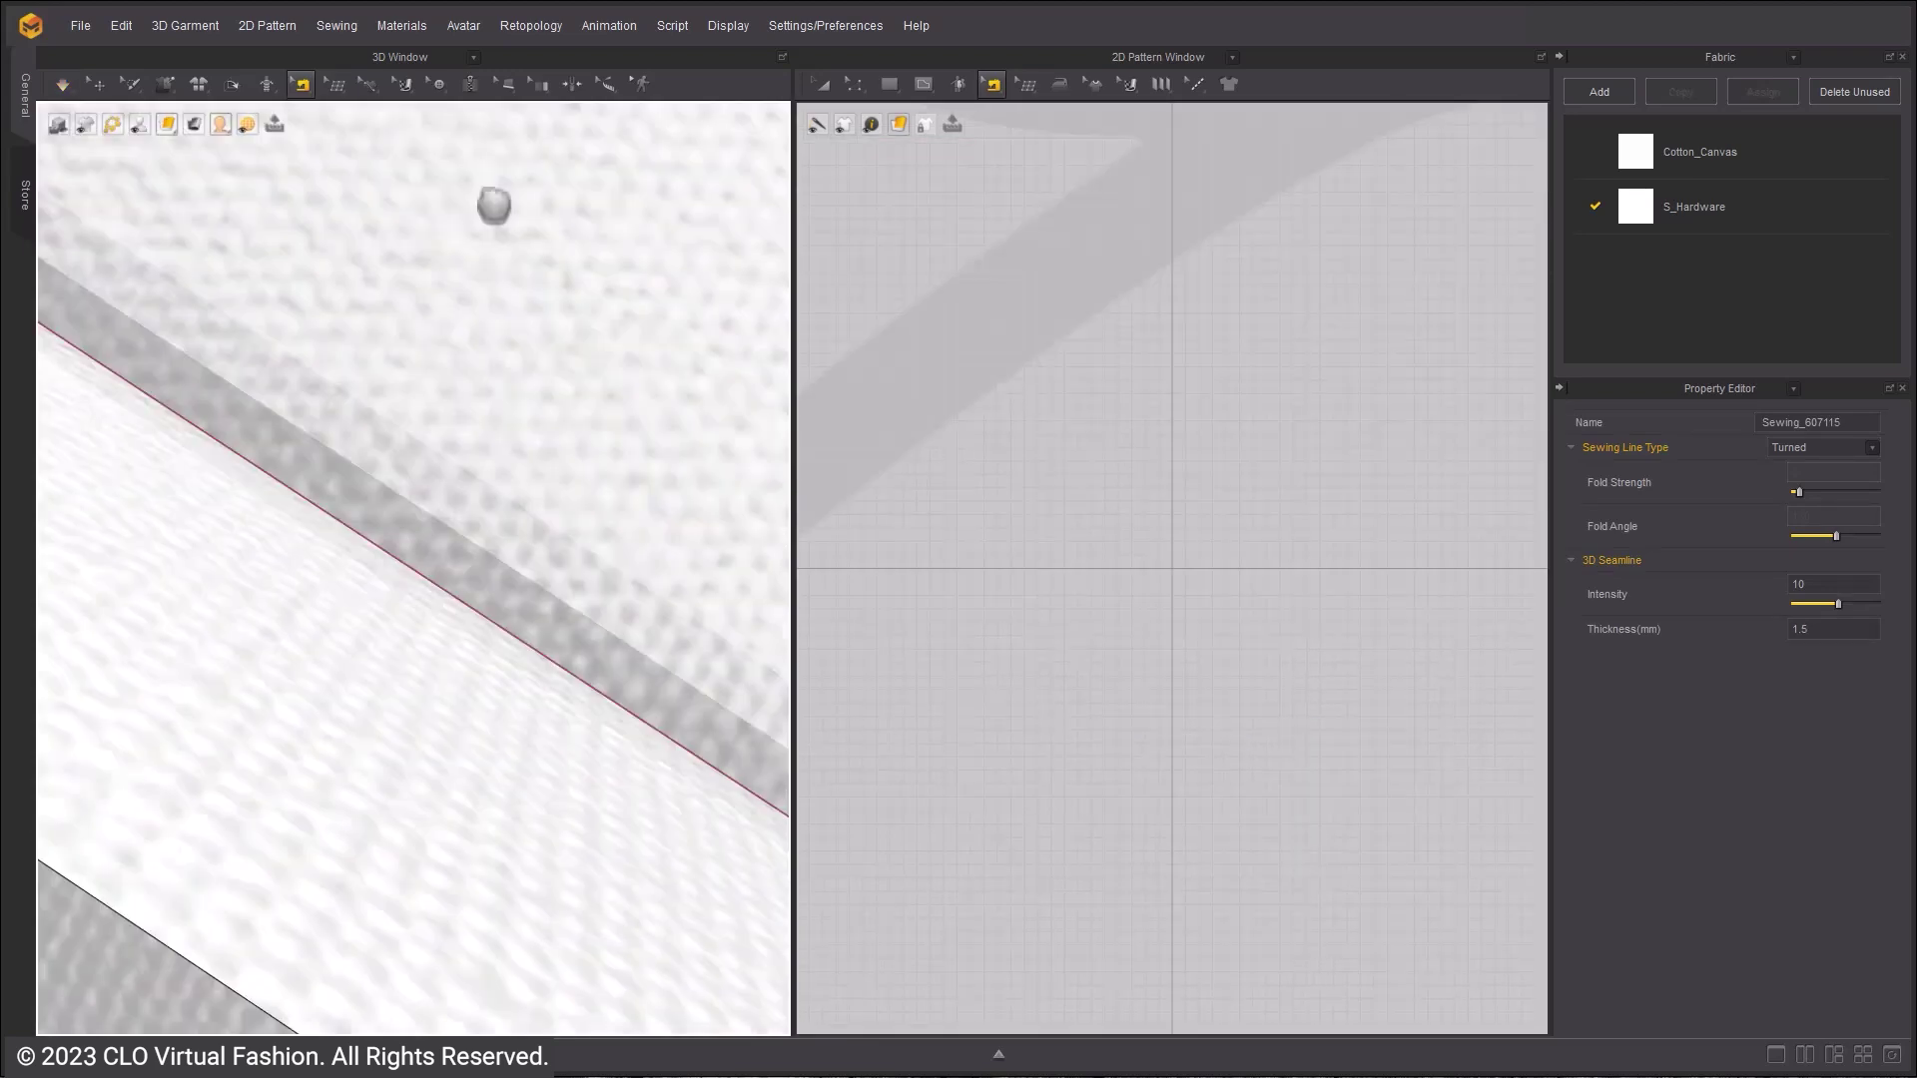
- Pull the strap away from the rail and reverse its seam on the last panel's fold line
scroll(467, 679, down, 5)
click(97, 86)
drag(364, 748, 479, 797)
scroll(884, 741, down, 5)
scroll(884, 740, down, 3)
scroll(1129, 620, up, 5)
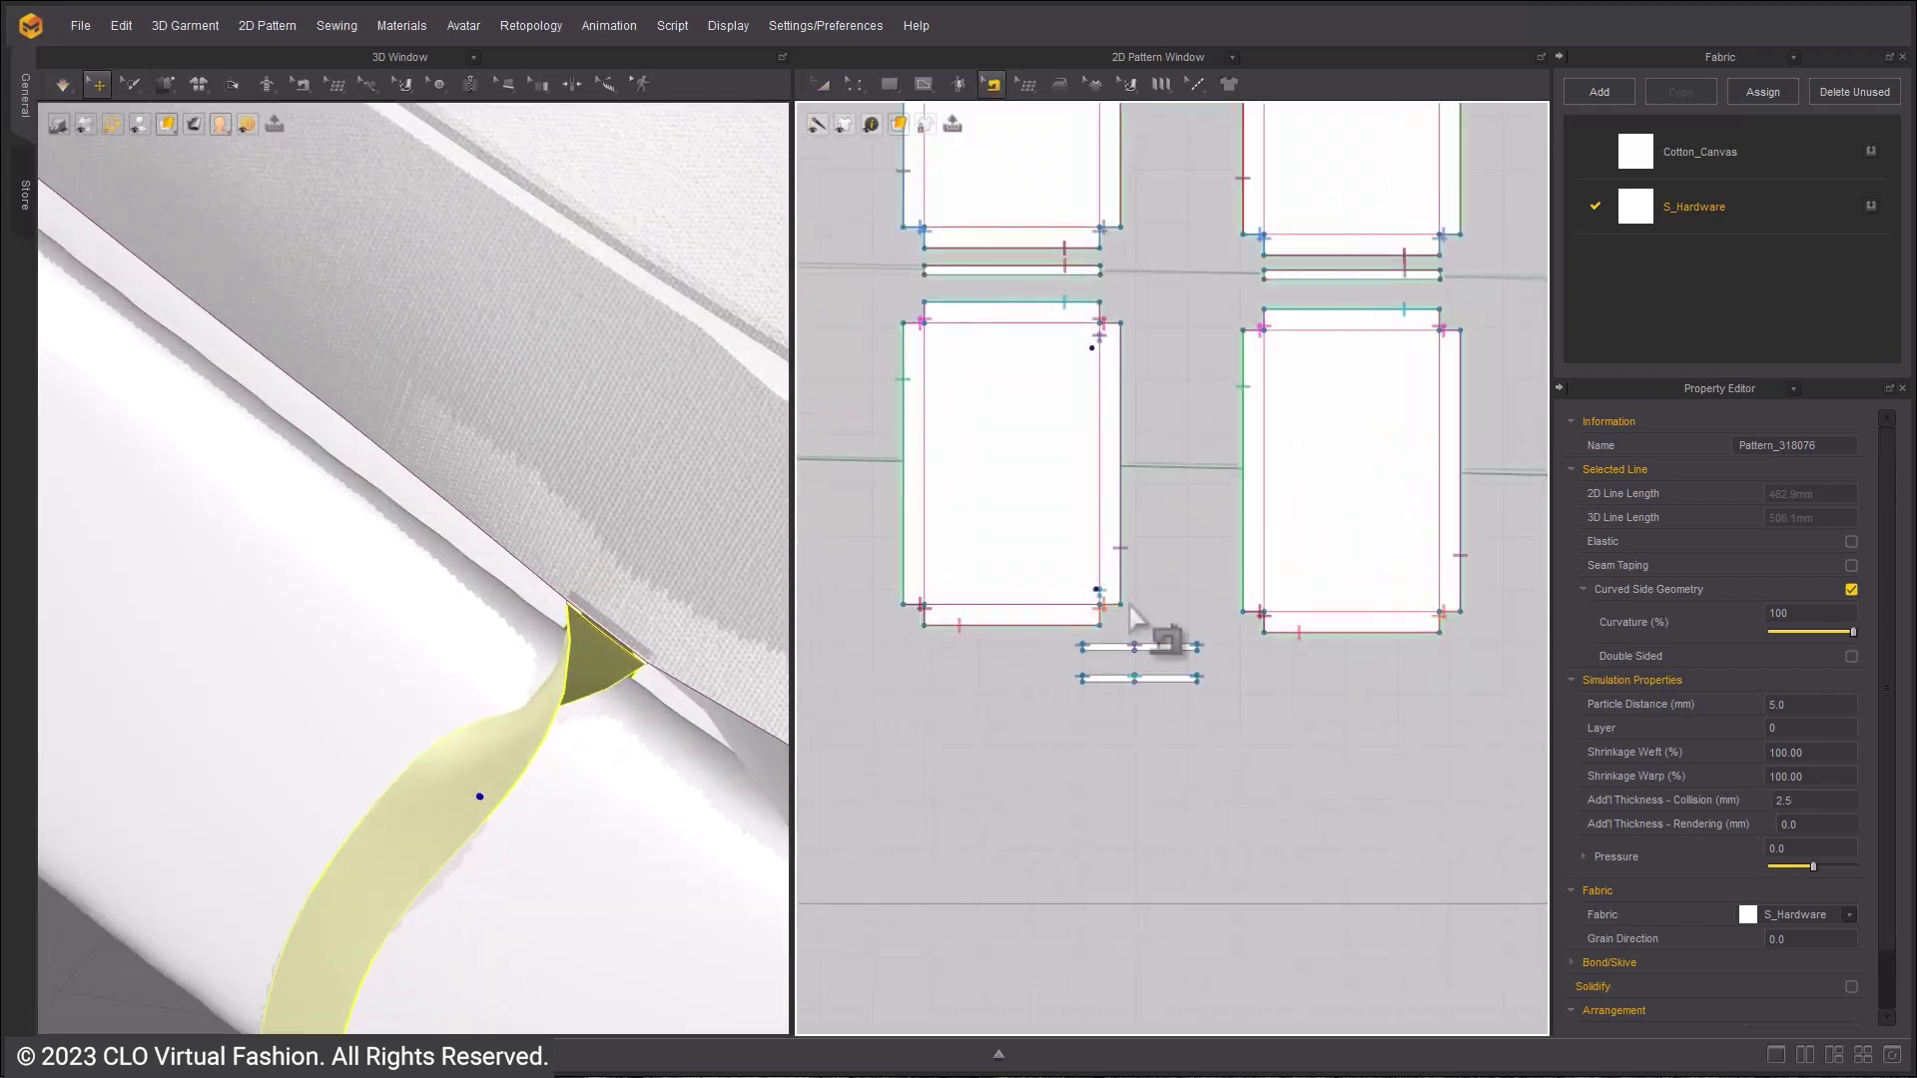
middle_drag(1305, 654, 1587, 467)
right_click(1182, 511)
click(1238, 567)
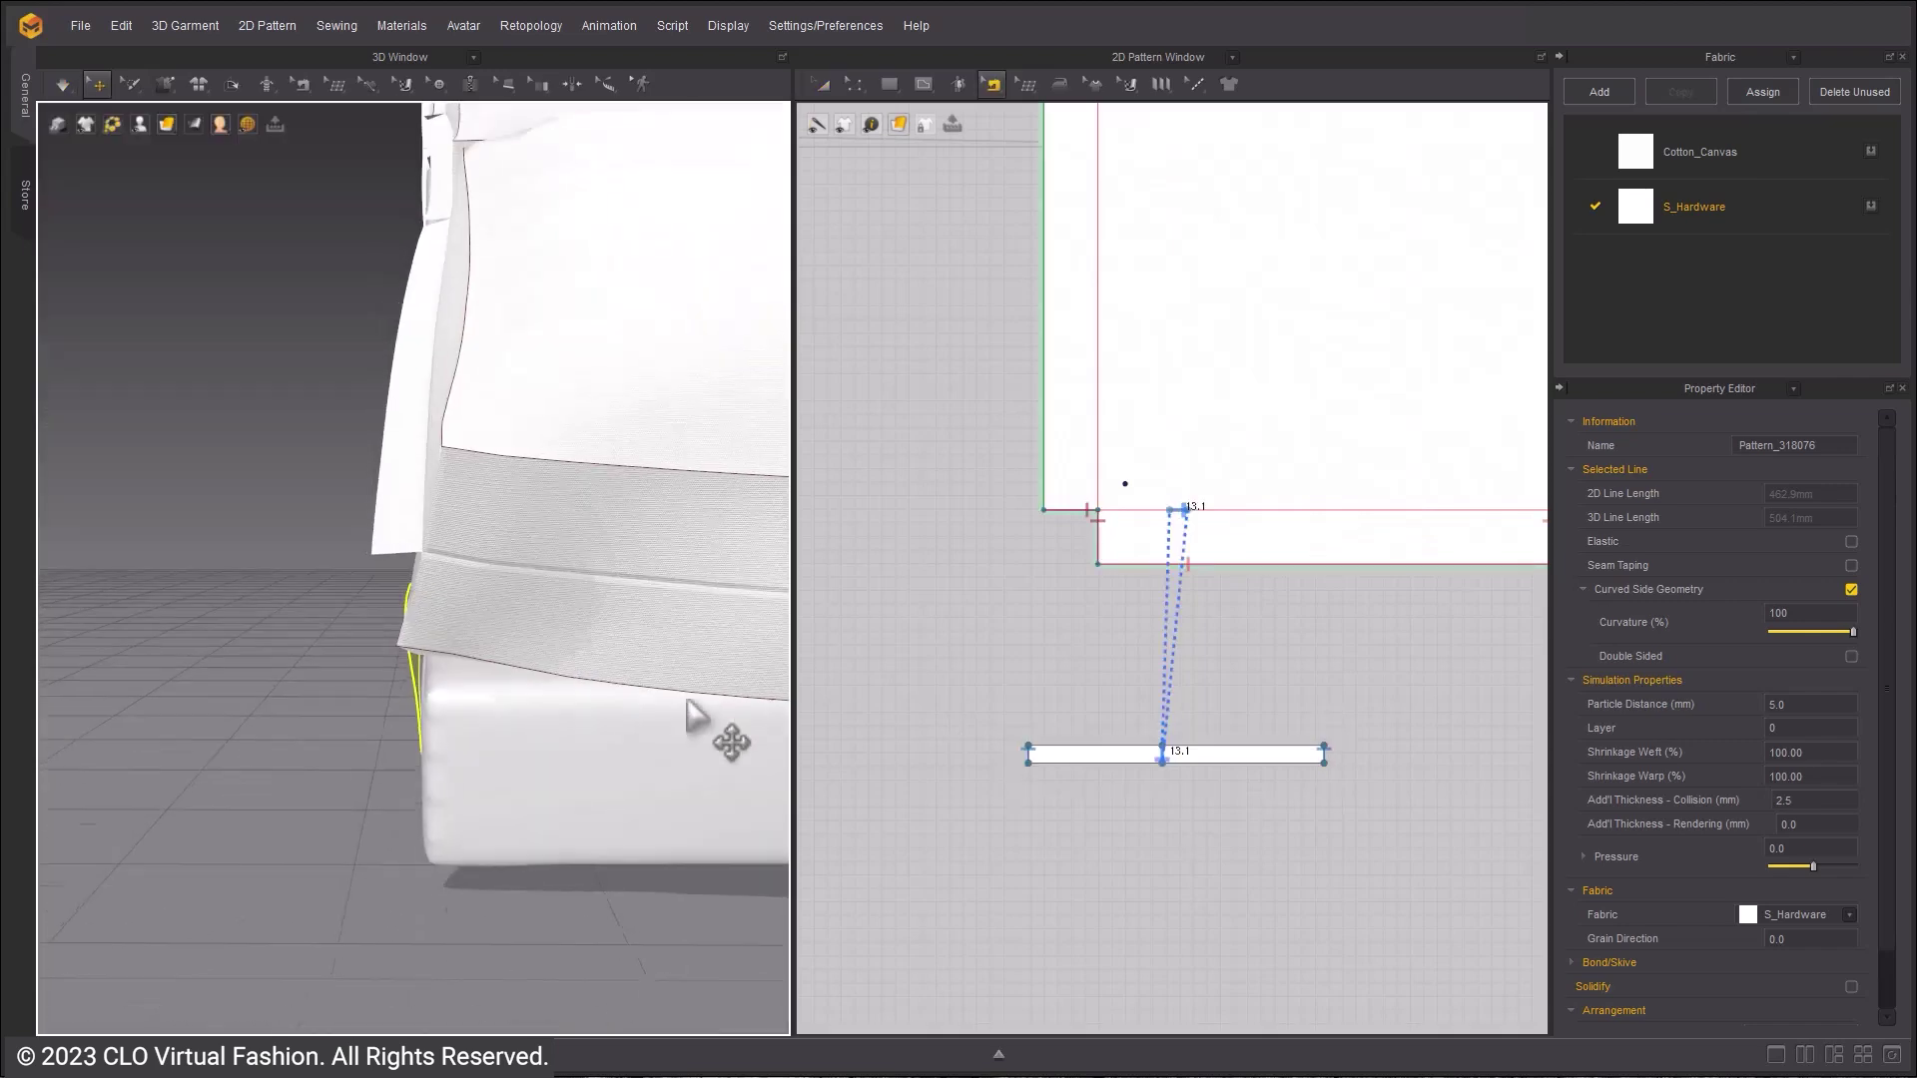
- Free-sew the remaining strap's internal line to the upper fold line of the last cushion panel, near its corner
right_drag(698, 722, 1200, 507)
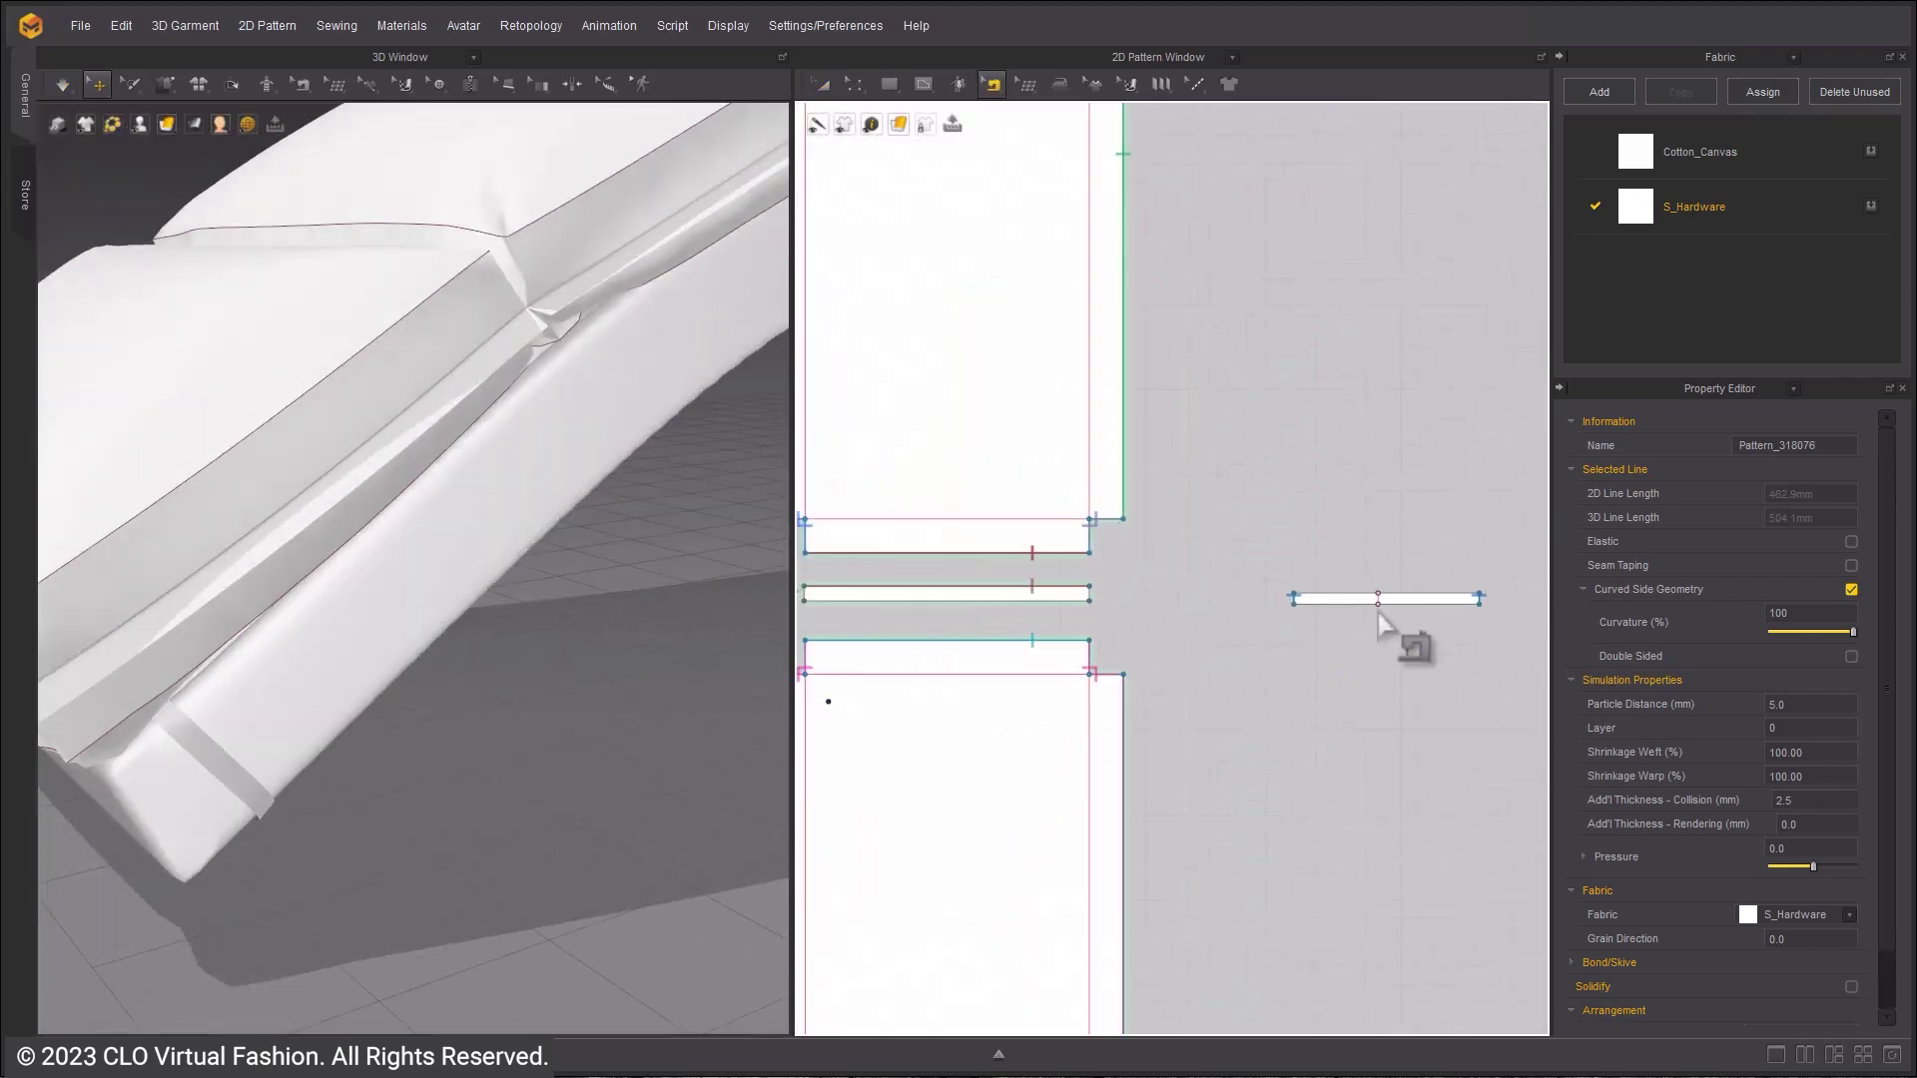
click(1390, 633)
scroll(1398, 634, up, 3)
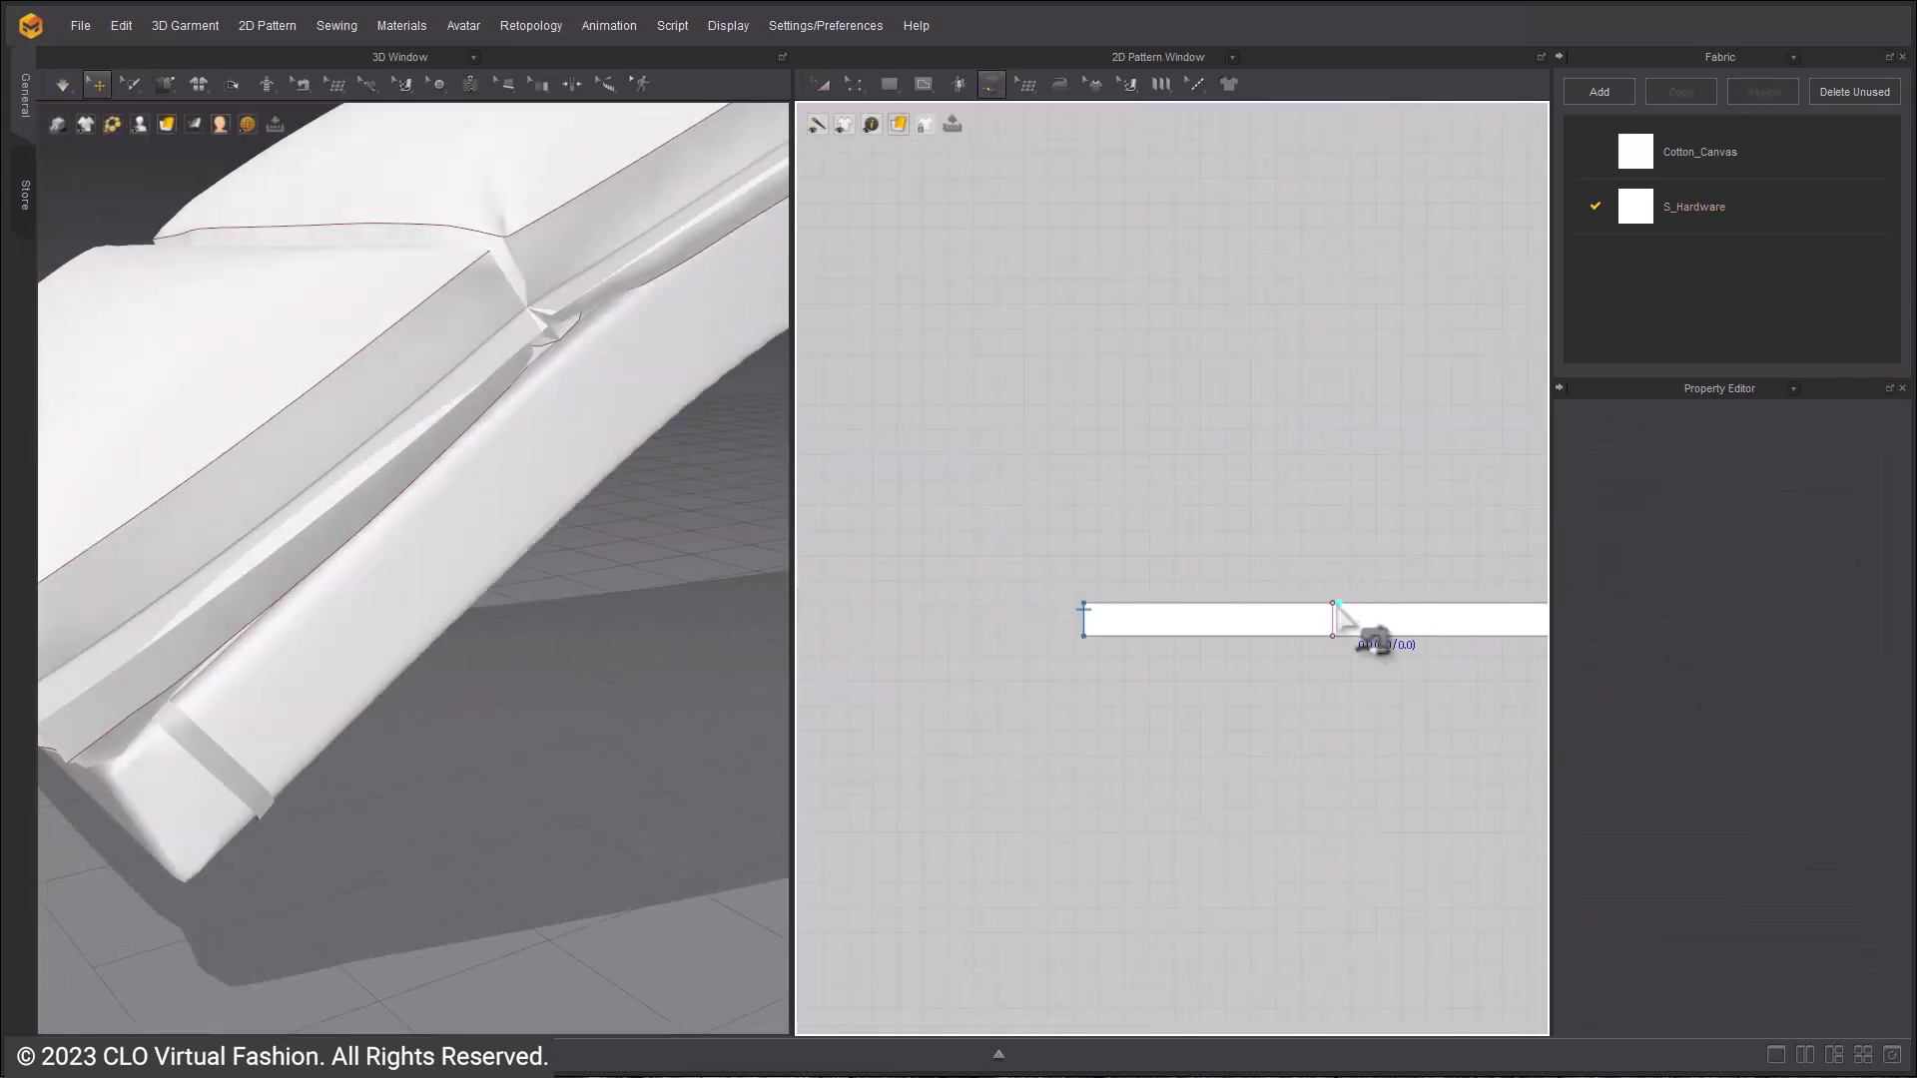
scroll(1343, 624, up, 2)
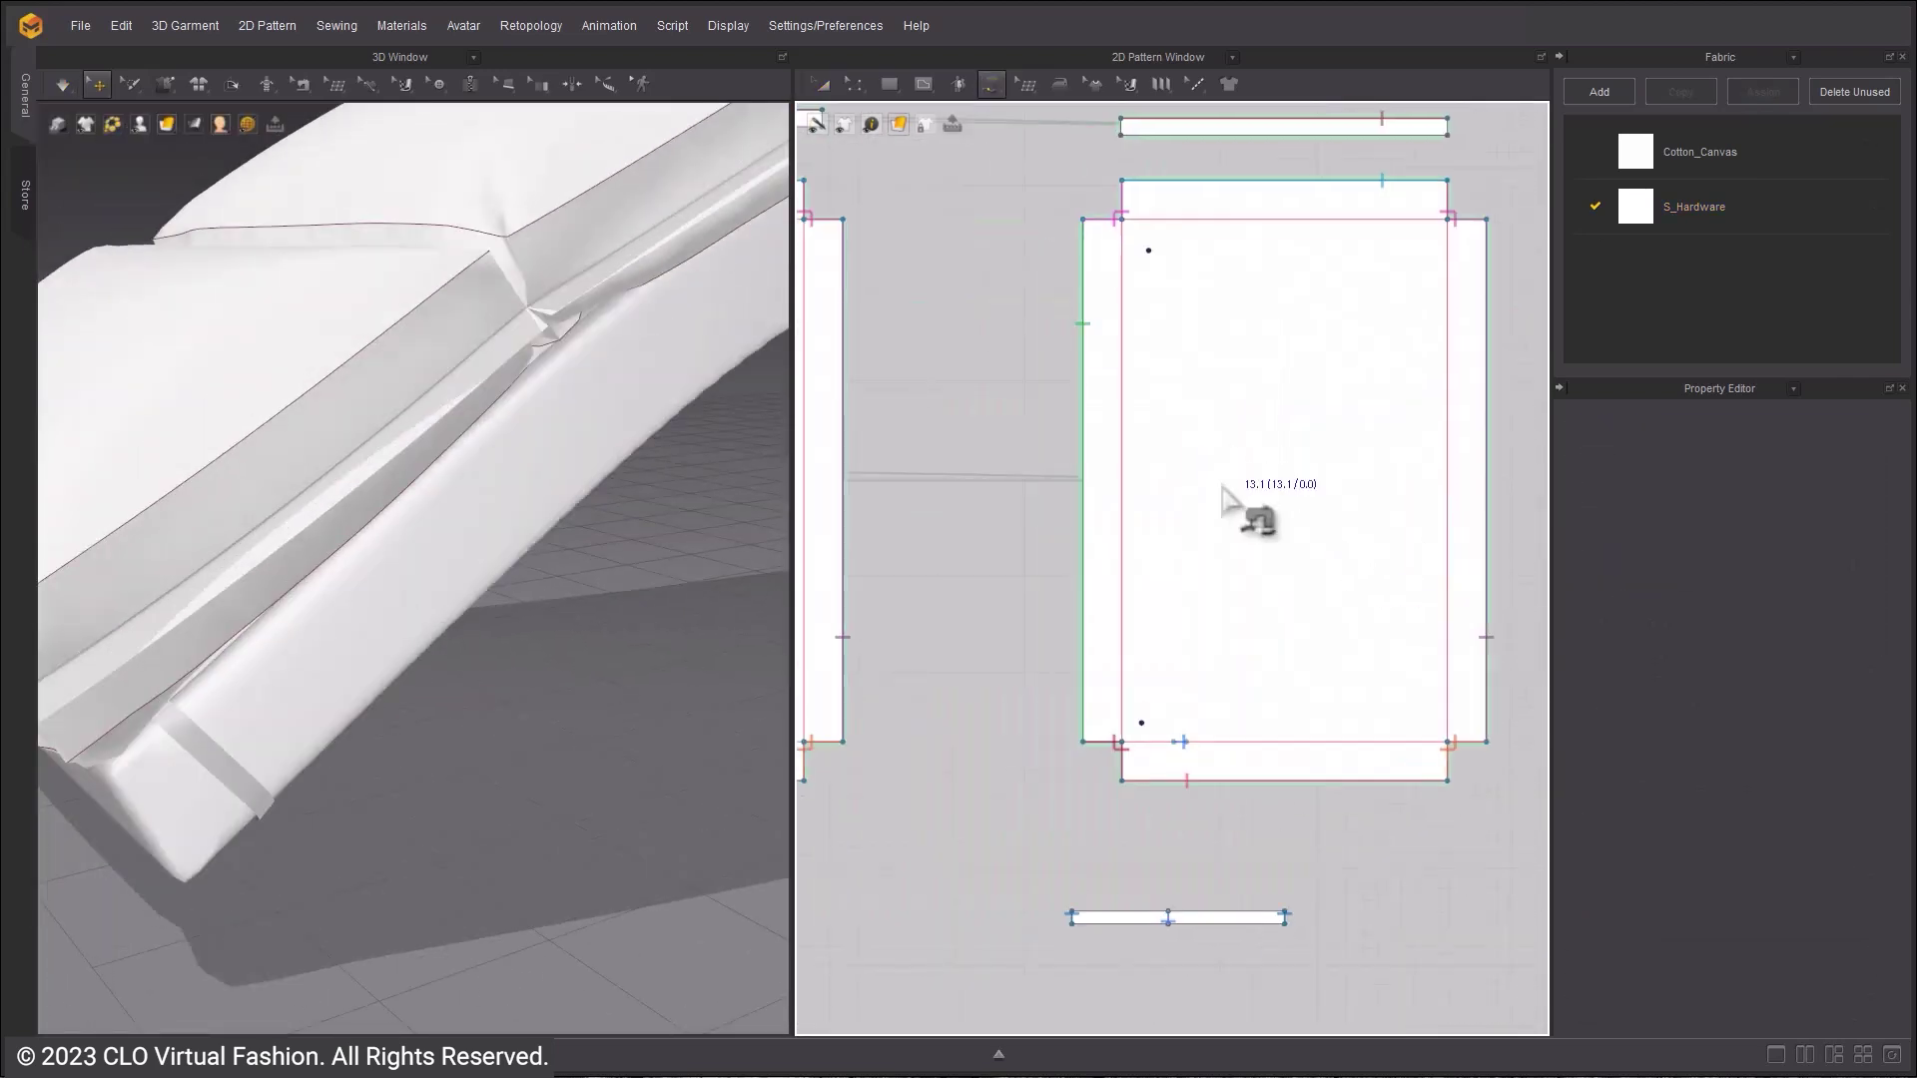
scroll(1237, 500, up, 3)
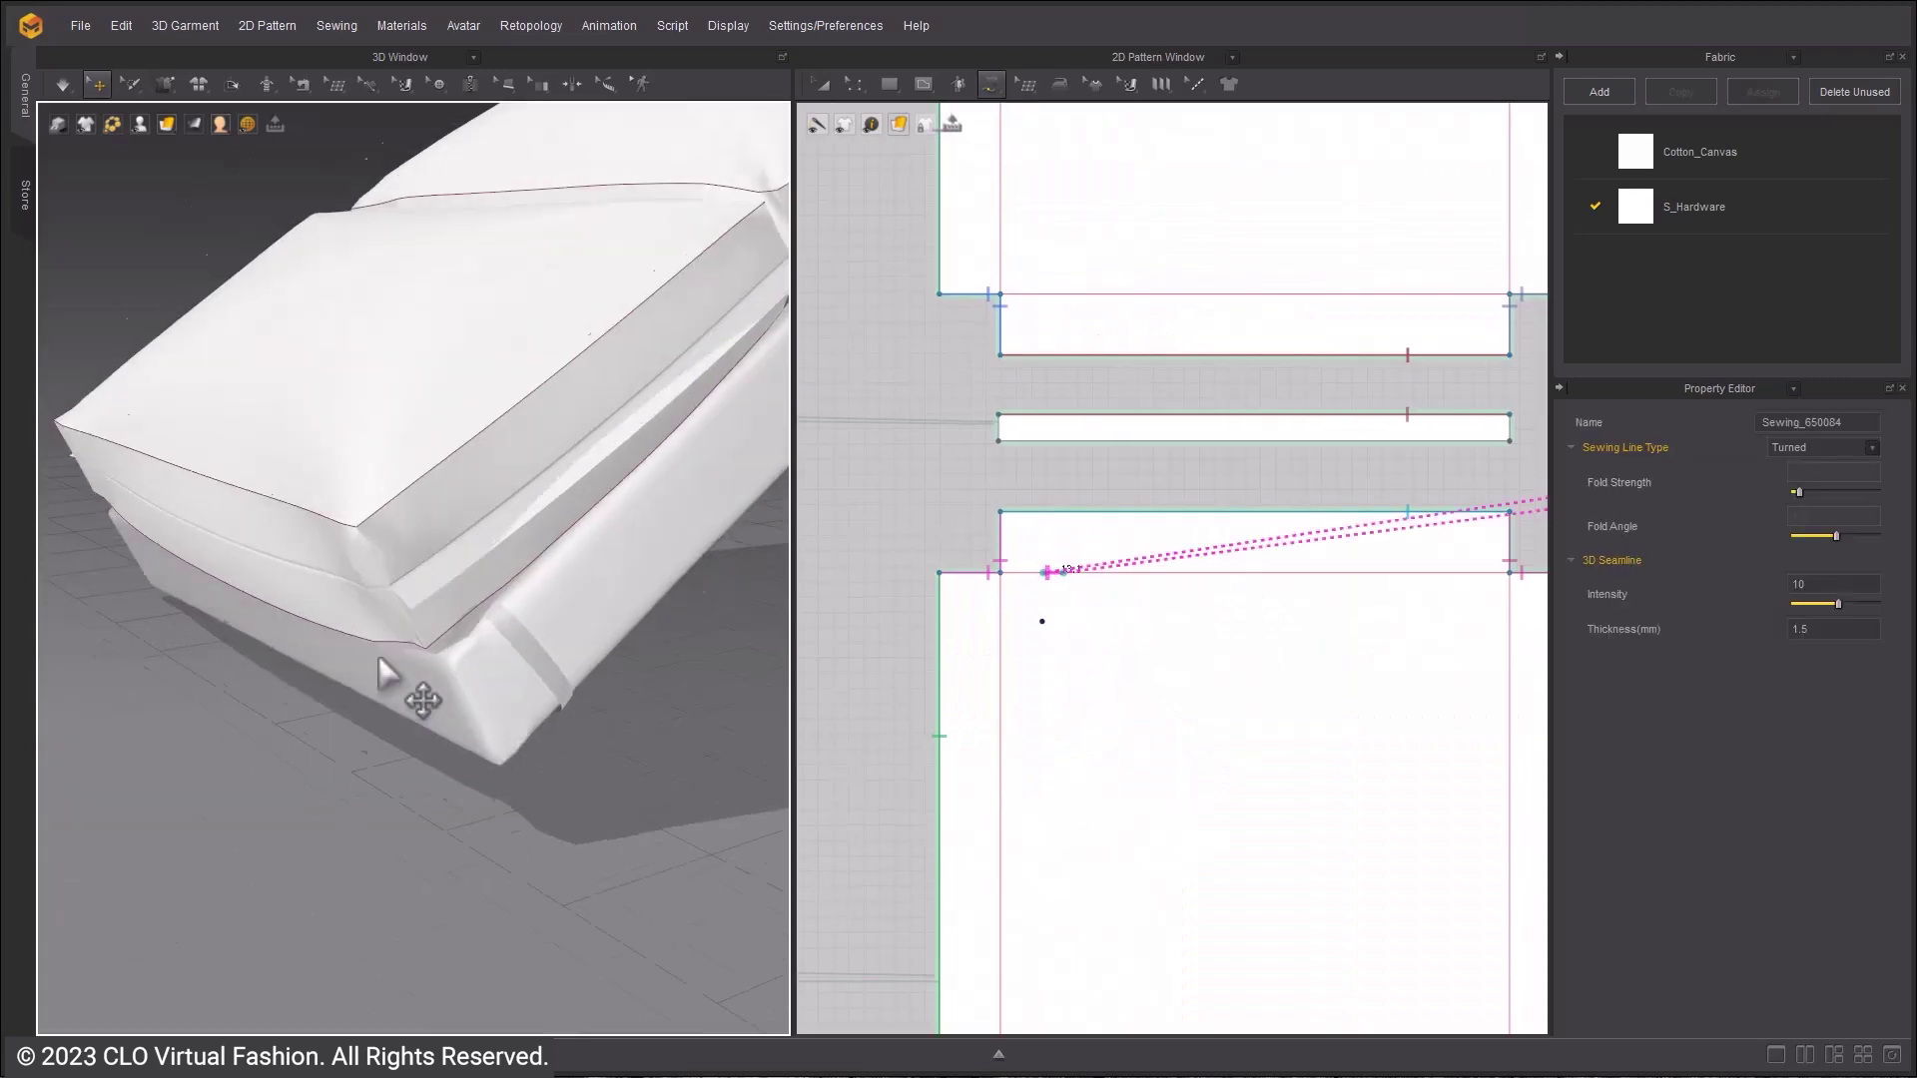
- Simulate the second end strap and pull it and the cushion's edge into place around the side rail
mouse_move(379, 655)
right_down()
mouse_move(754, 739)
mouse_move(367, 633)
right_up()
scroll(320, 642, up, 5)
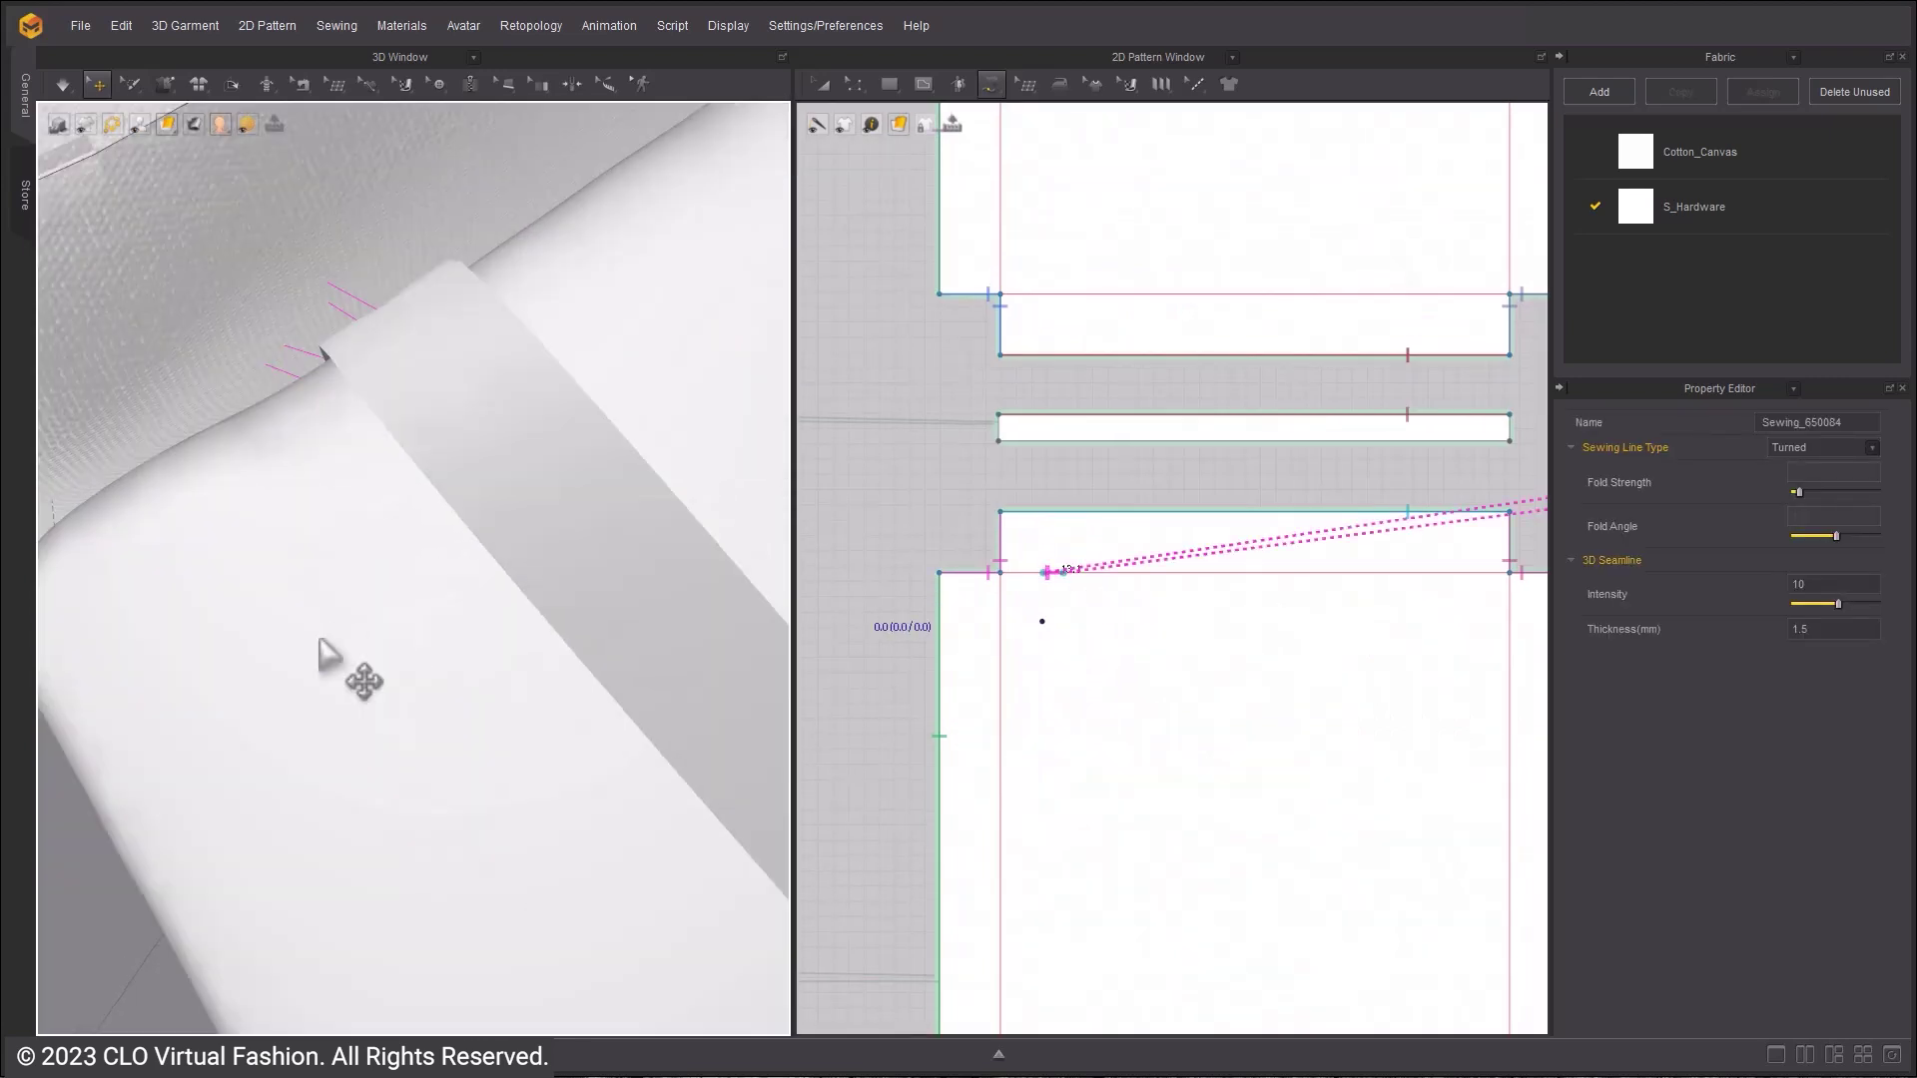
scroll(376, 746, down, 3)
key(space)
drag(352, 866, 375, 912)
scroll(345, 689, down, 5)
right_drag(326, 595, 260, 440)
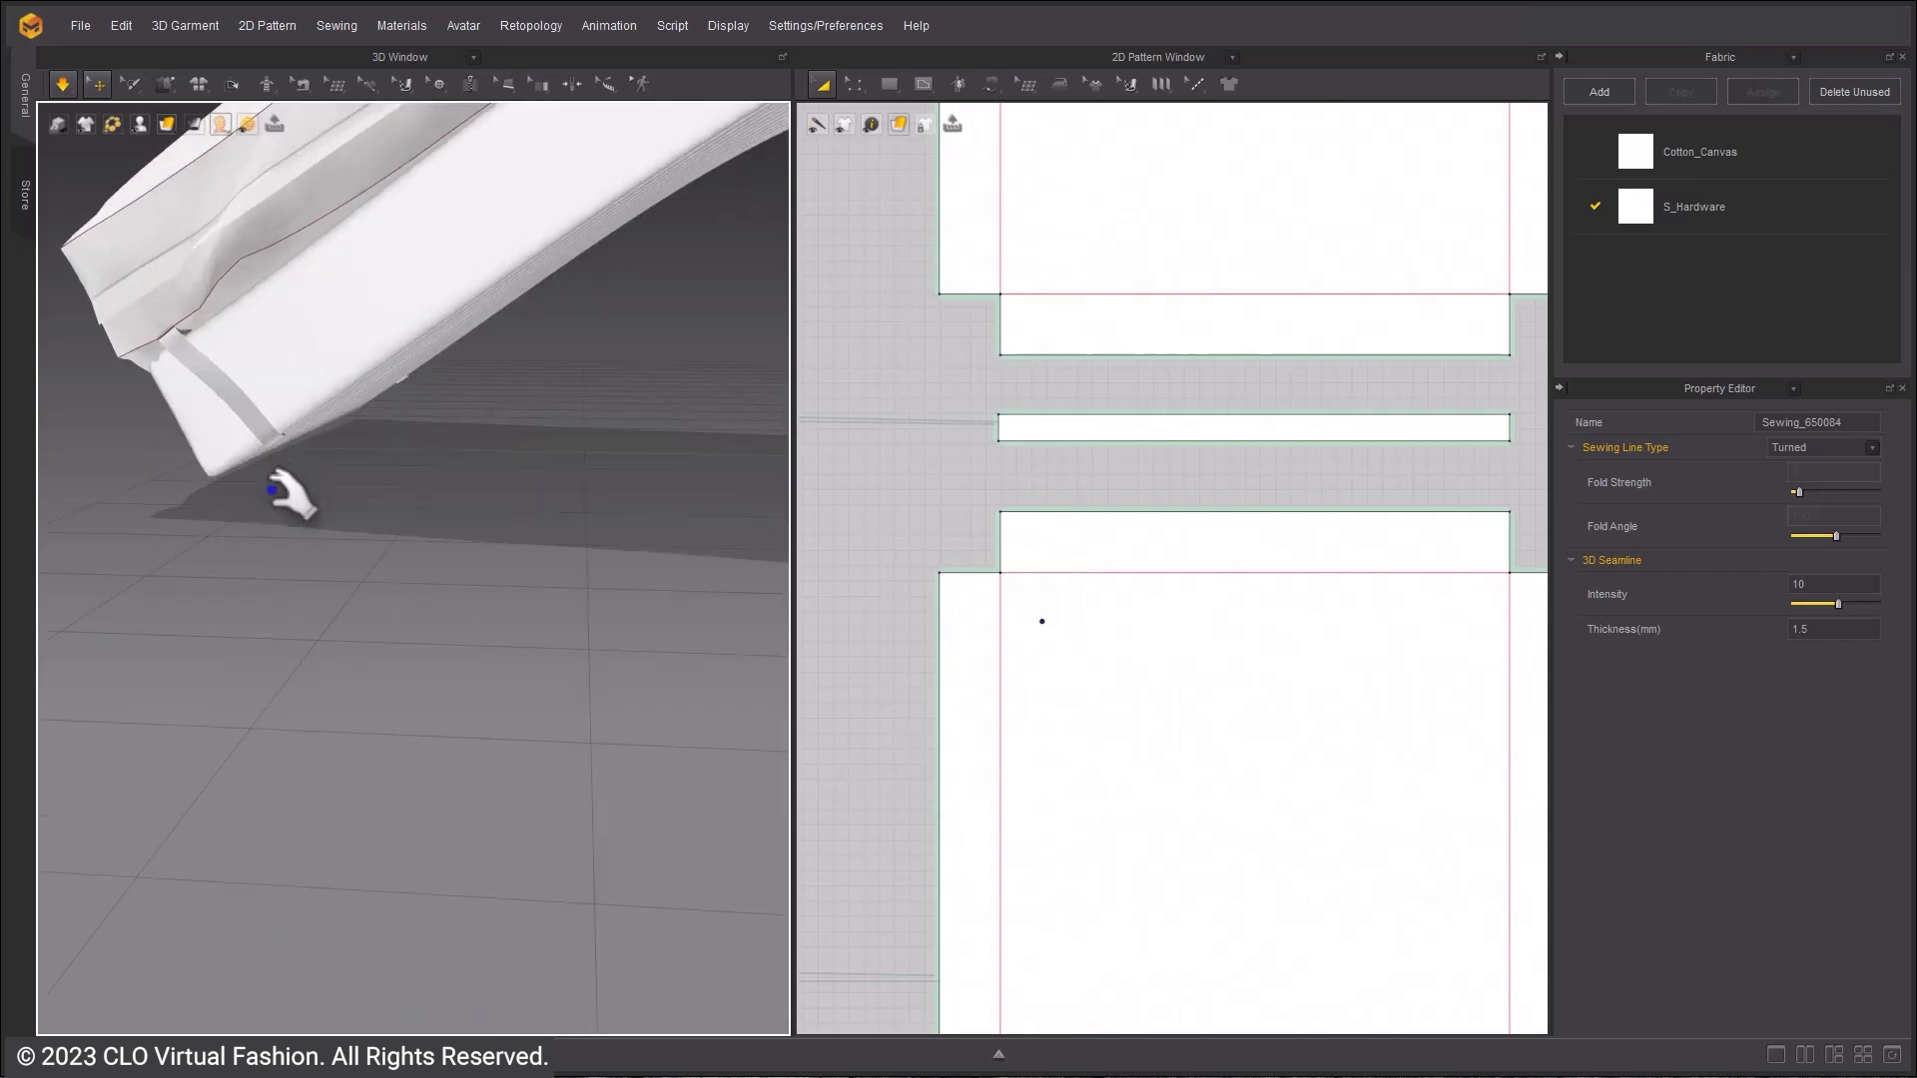
drag(264, 436, 255, 521)
drag(260, 266, 208, 485)
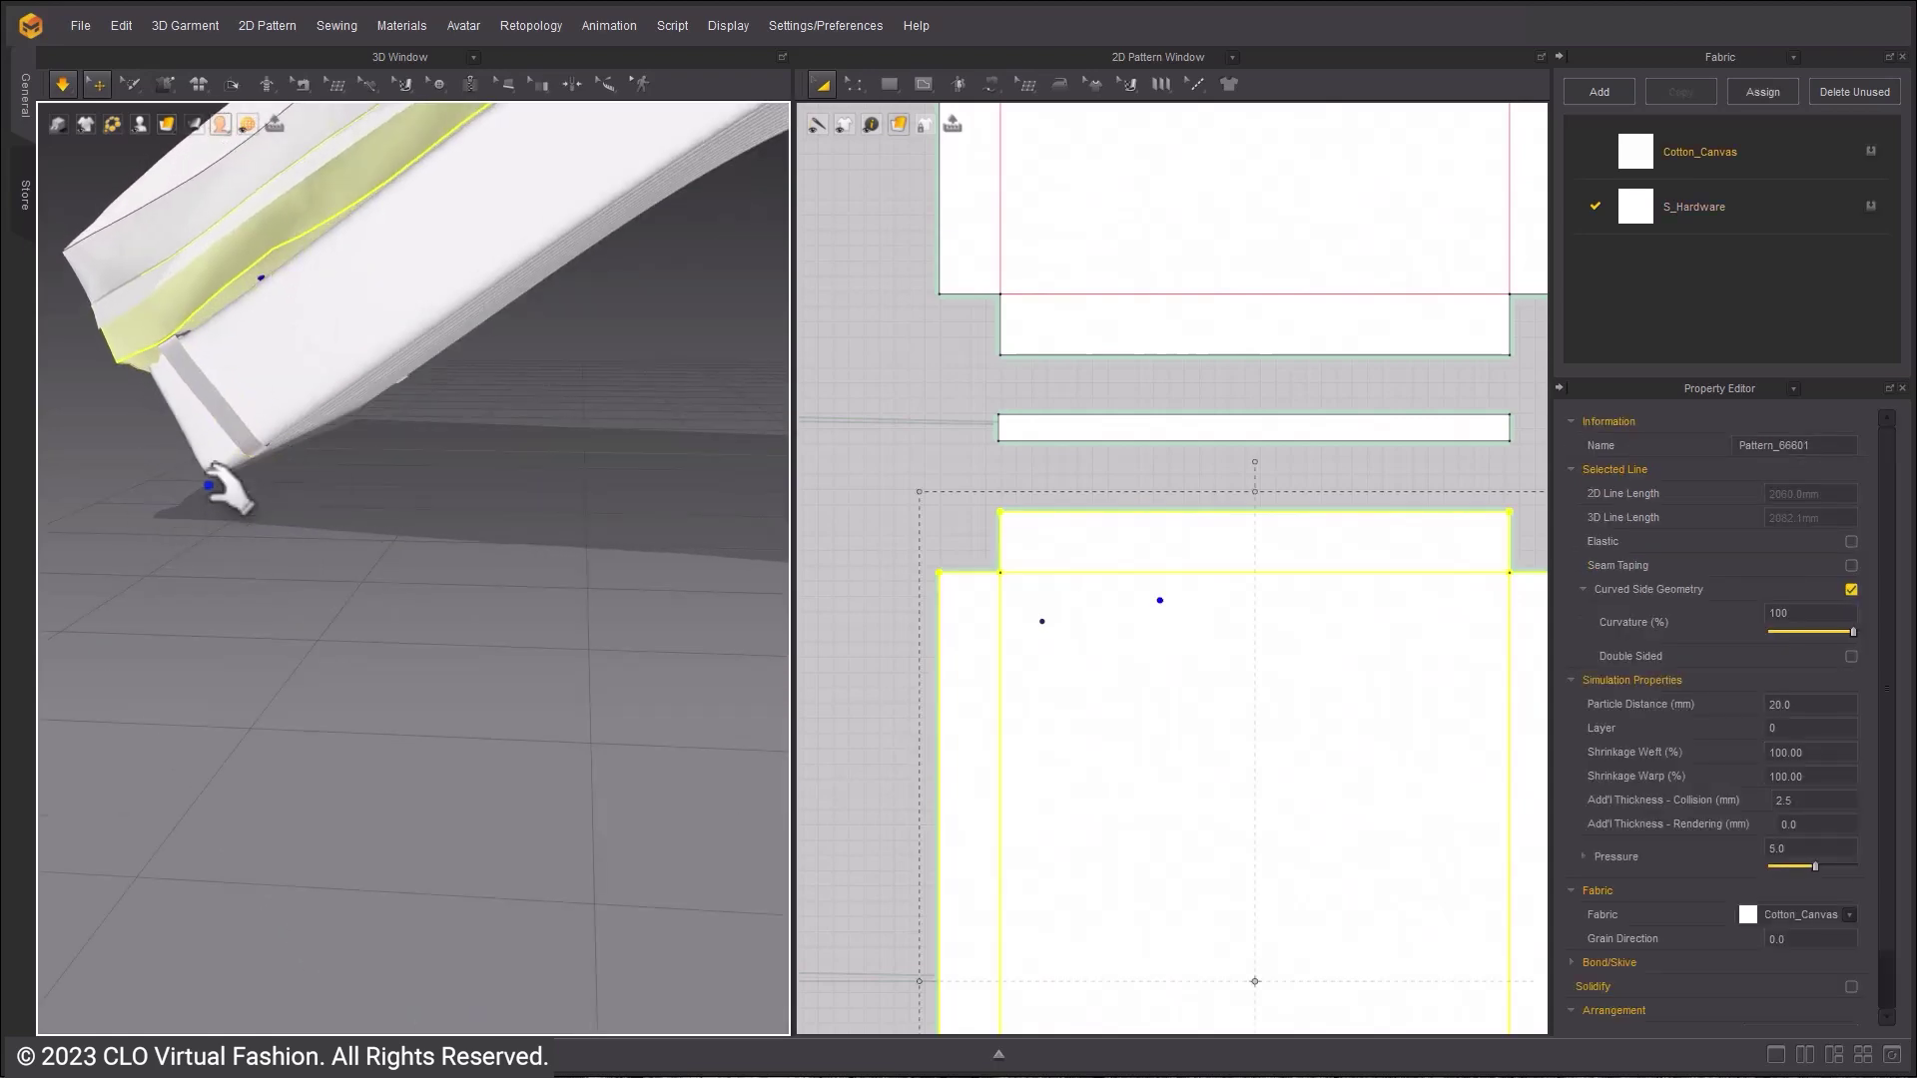
- Load the thin bow-shaped ribbon trim from the Hardware_and_Trims library into the workspace
right_drag(225, 490, 550, 691)
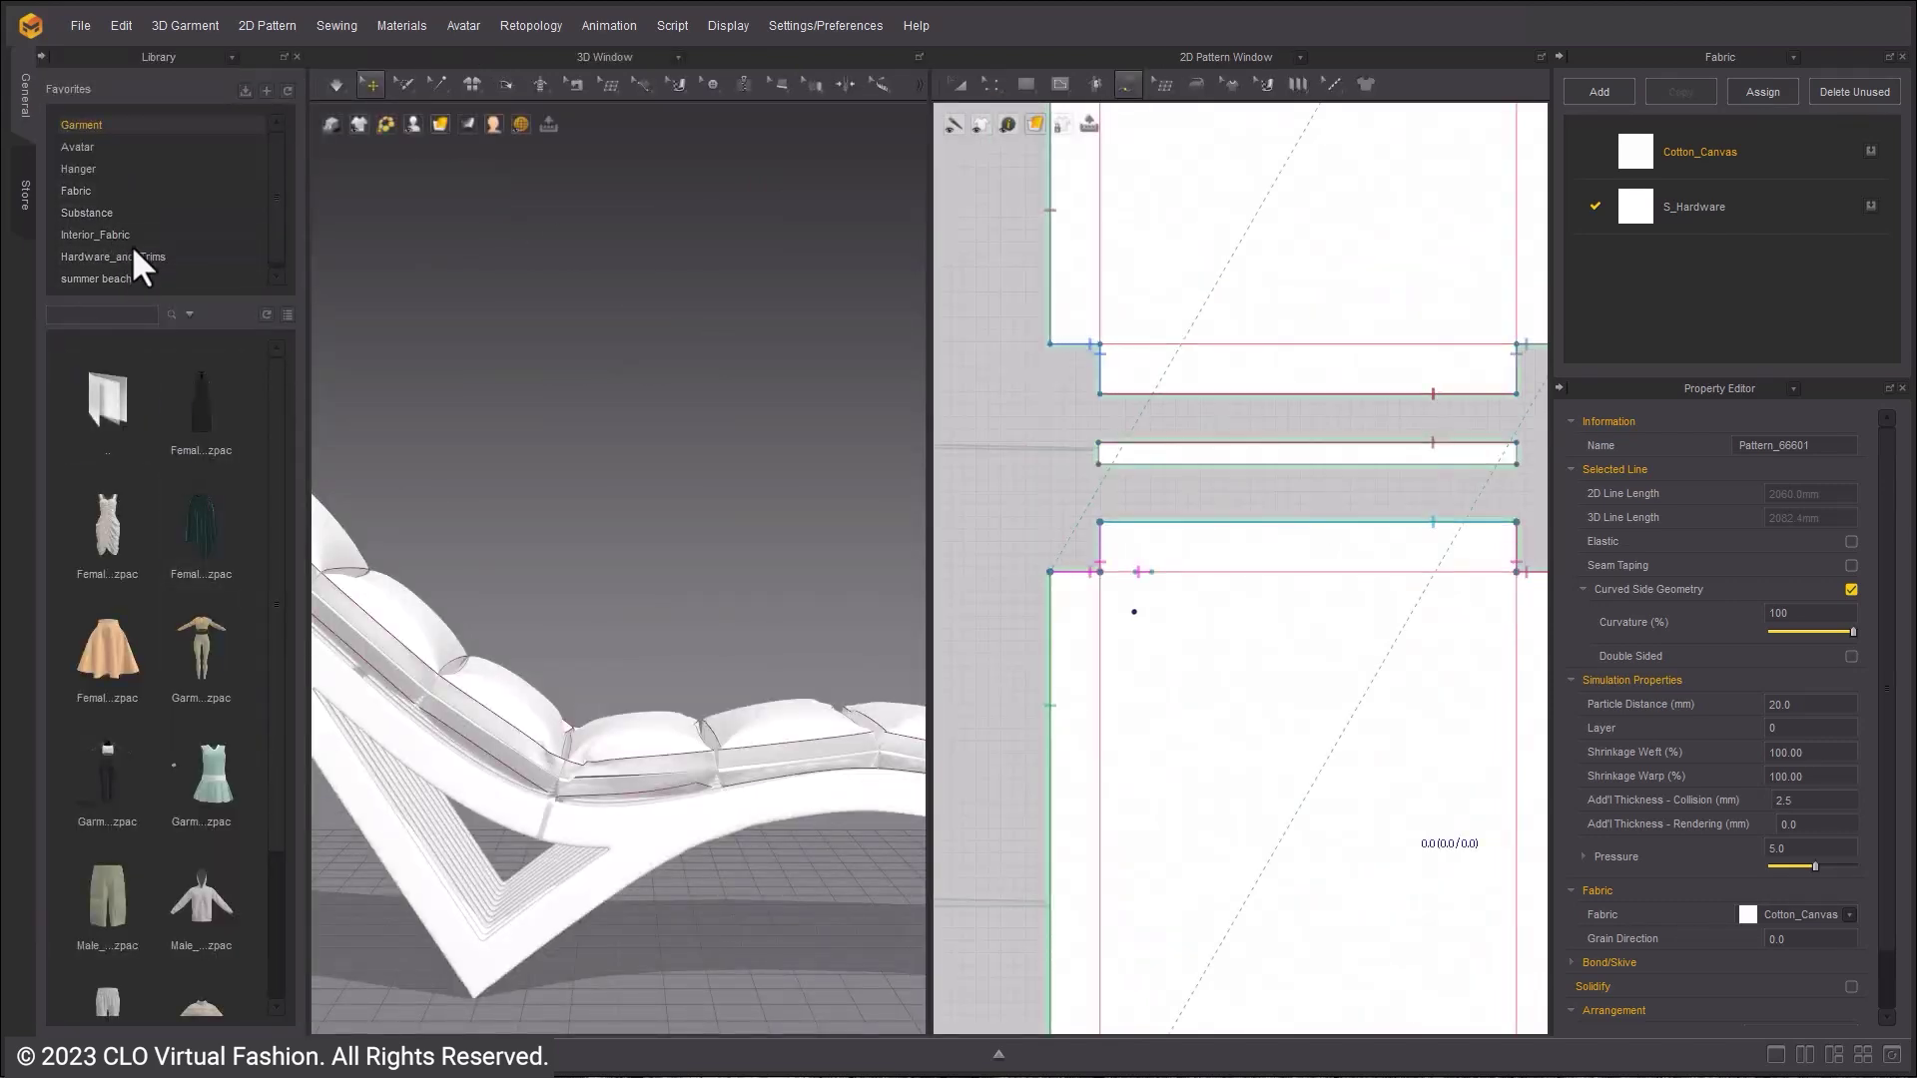
click(132, 255)
double_click(100, 649)
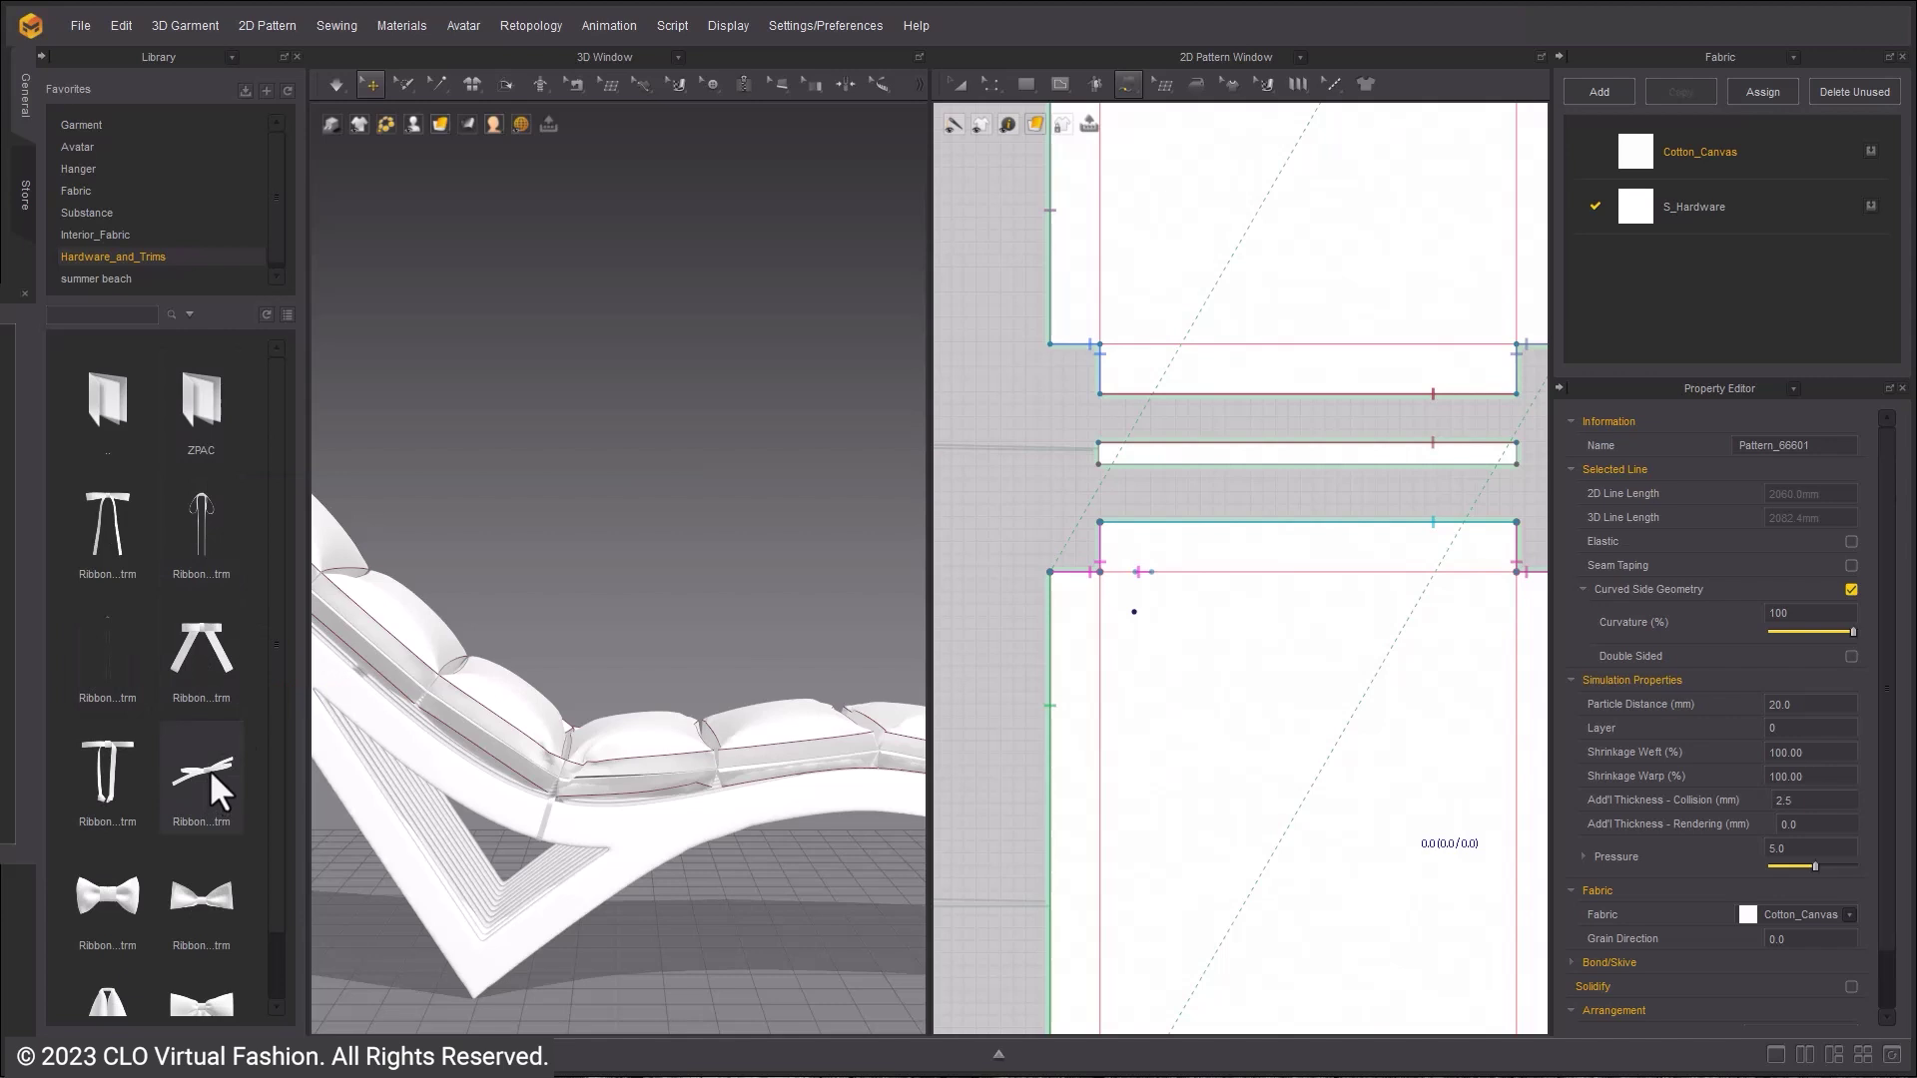
right_click(287, 767)
click(309, 776)
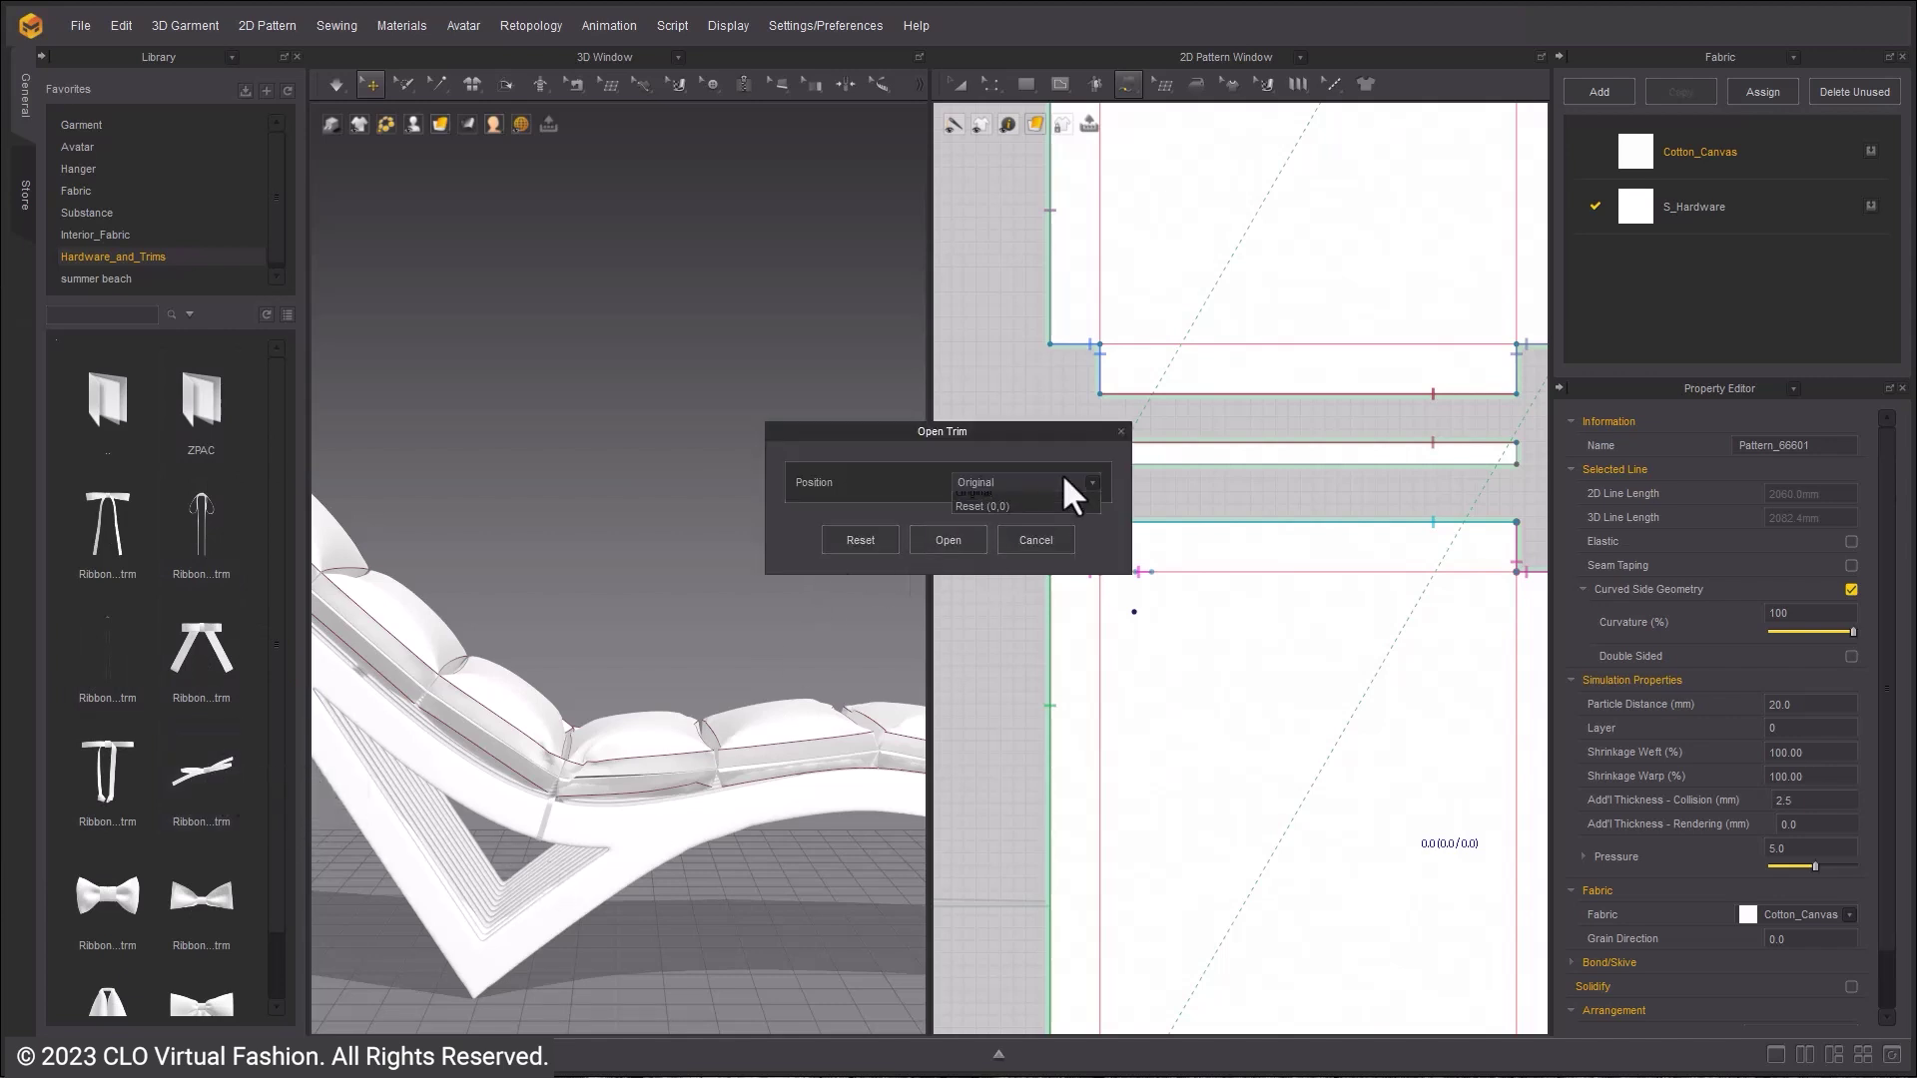
click(1063, 473)
click(956, 538)
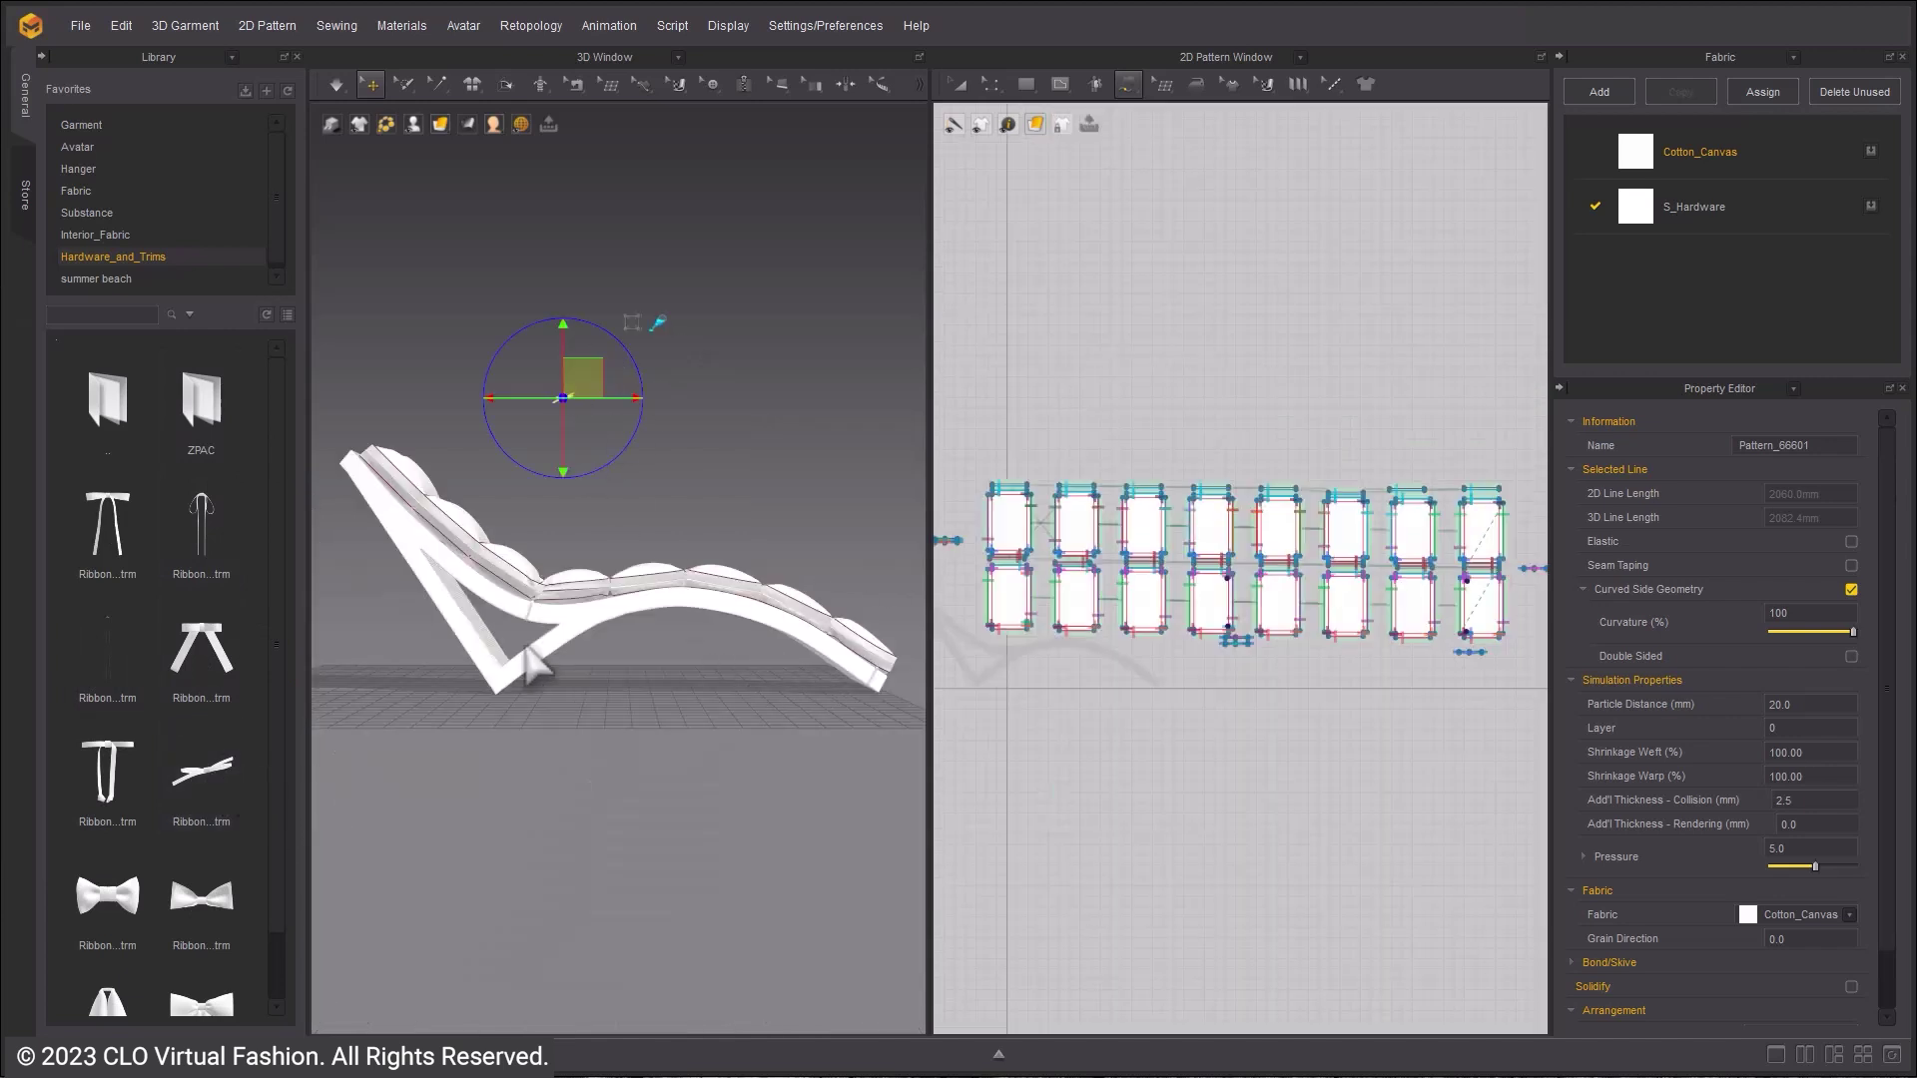
- Move and rotate the ribbon onto the strap around the side rail, at the bend between backrest and seat
scroll(536, 667, up, 10)
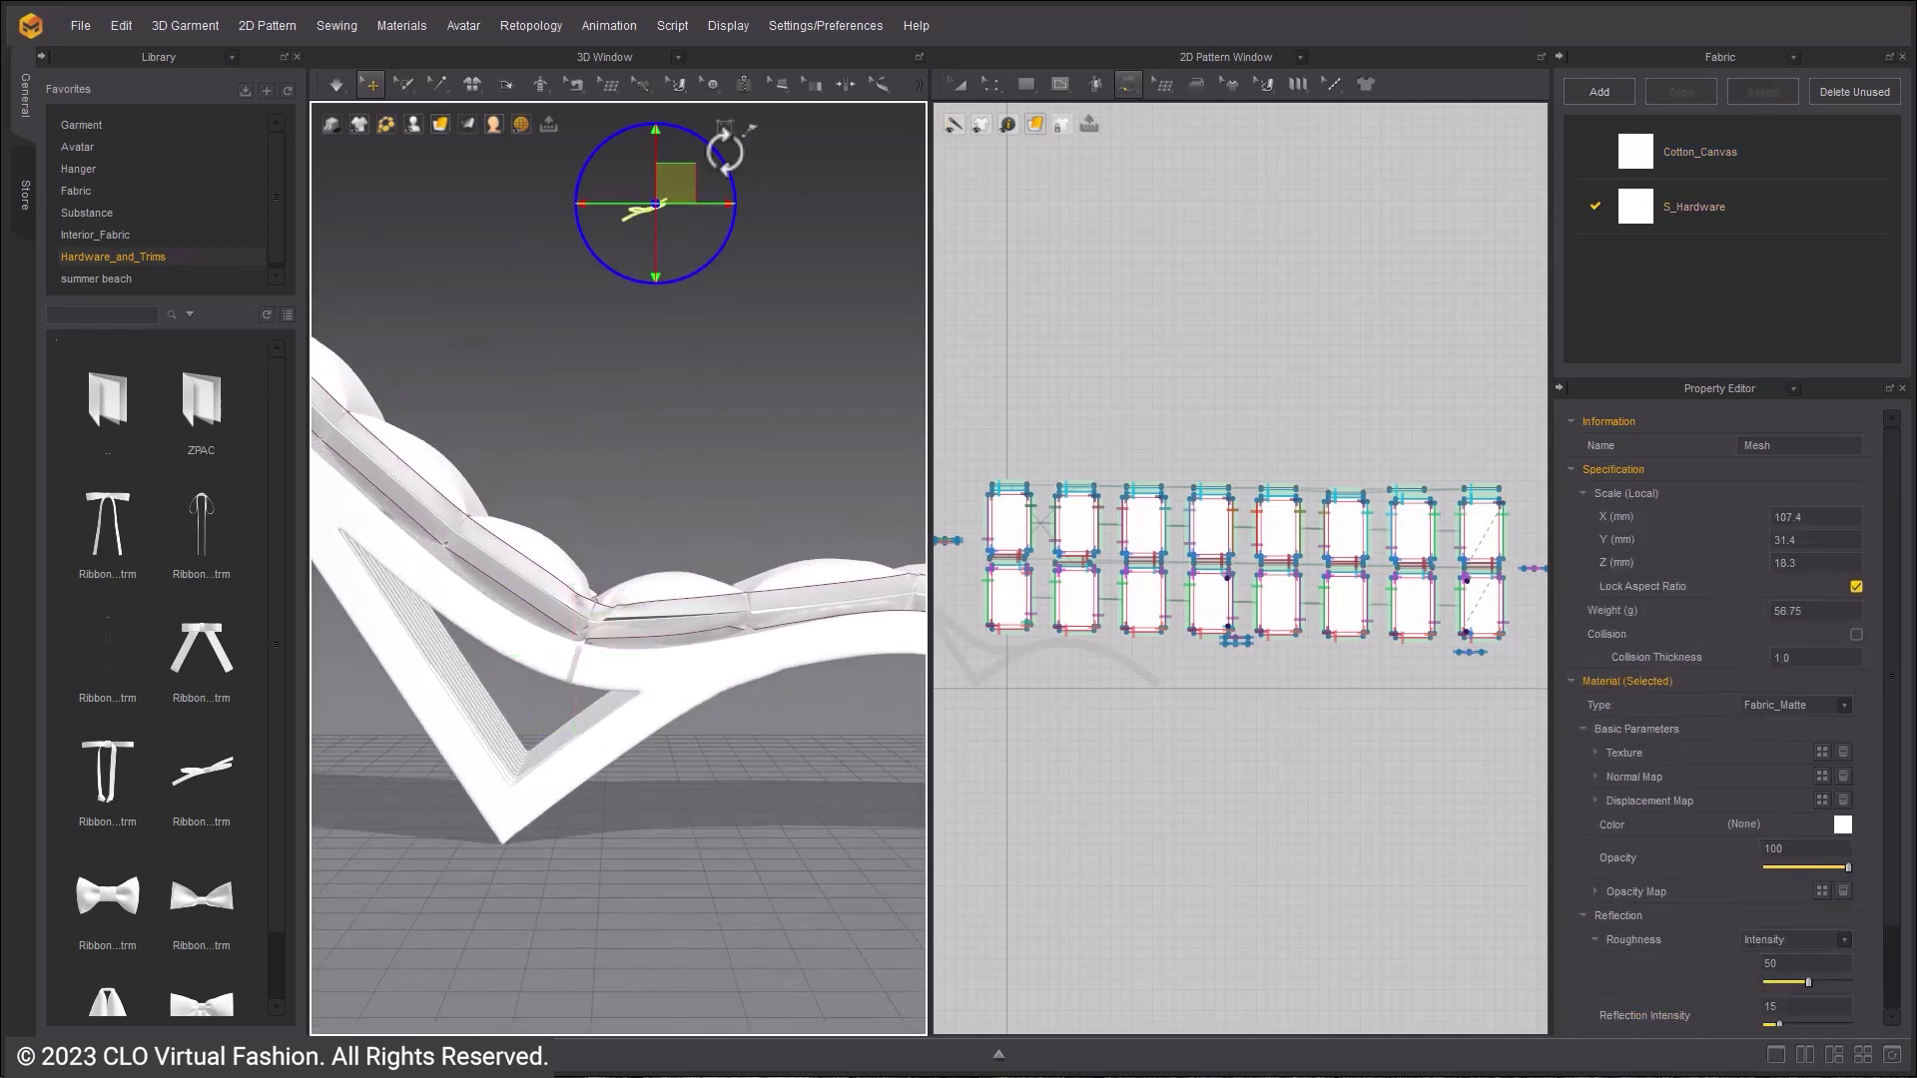
scroll(568, 747, up, 3)
scroll(603, 747, up, 6)
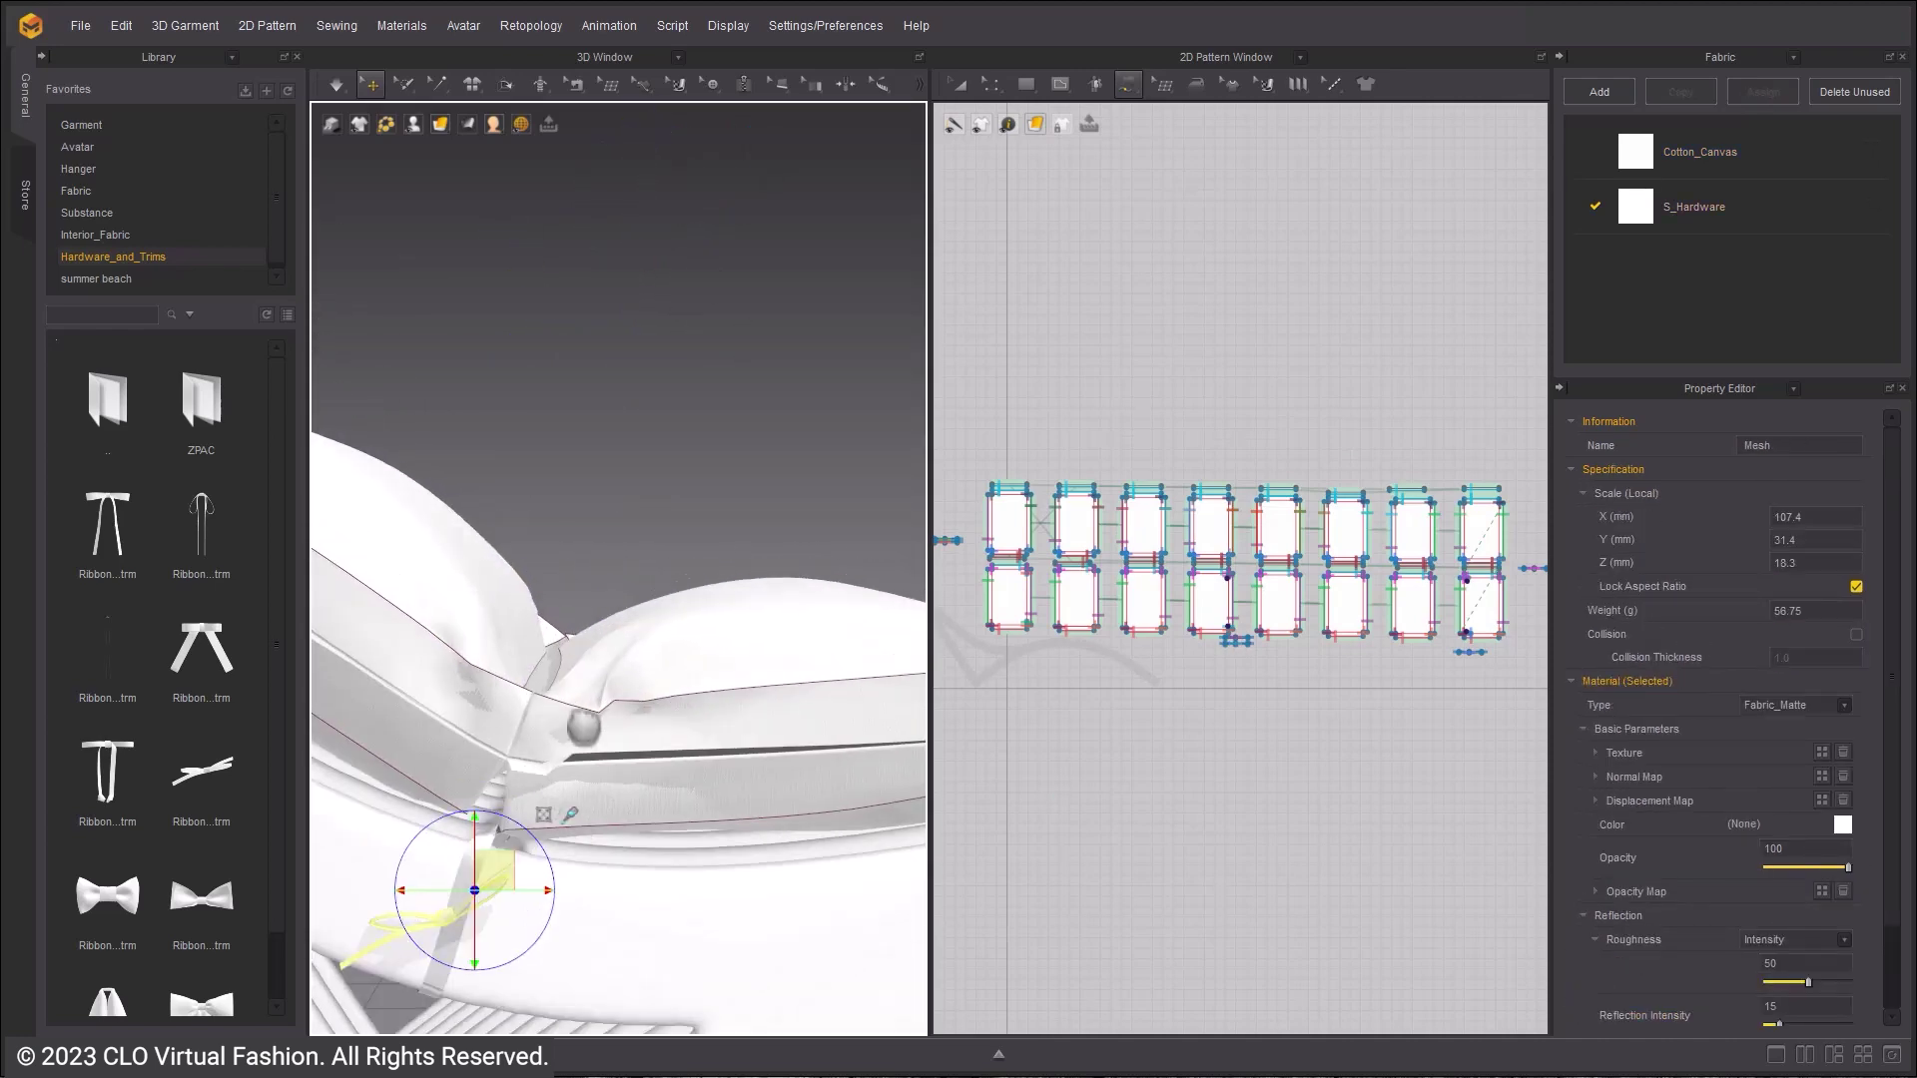
right_drag(580, 729, 595, 712)
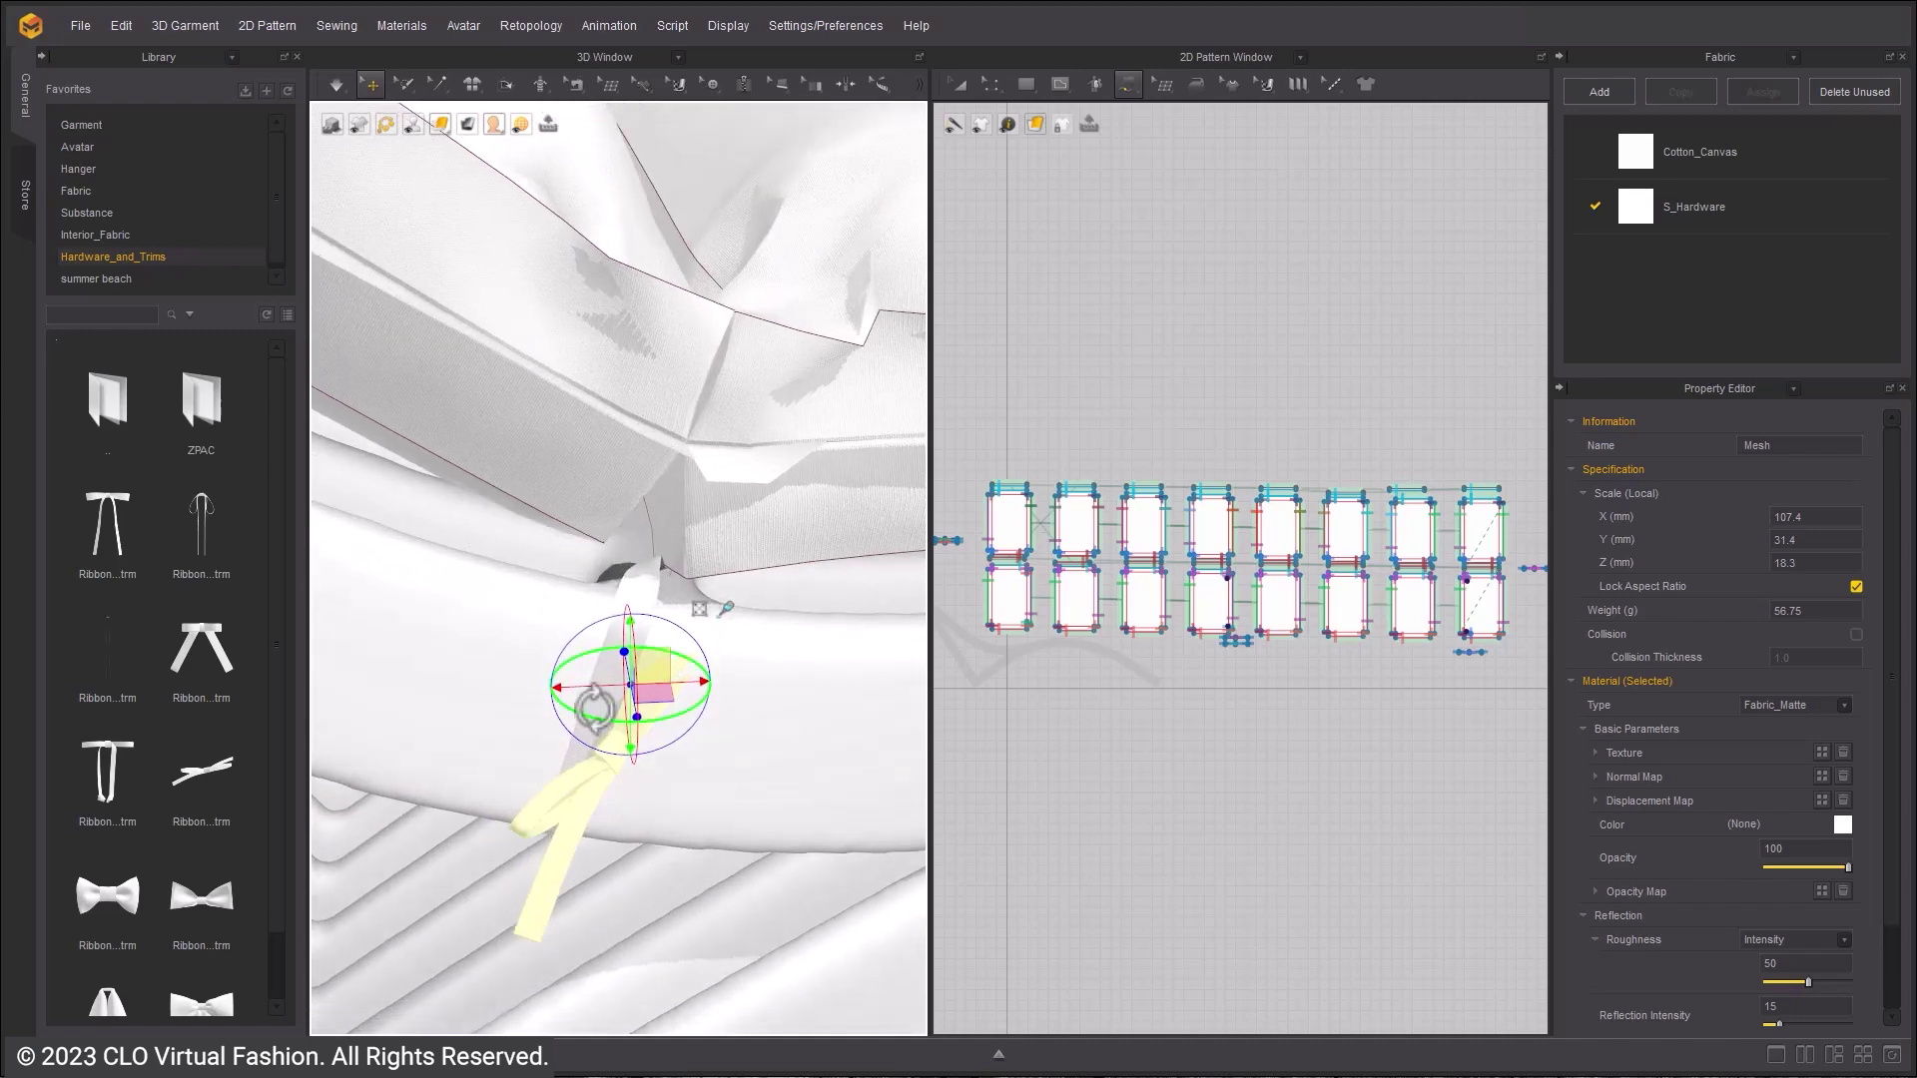
drag(595, 712, 666, 744)
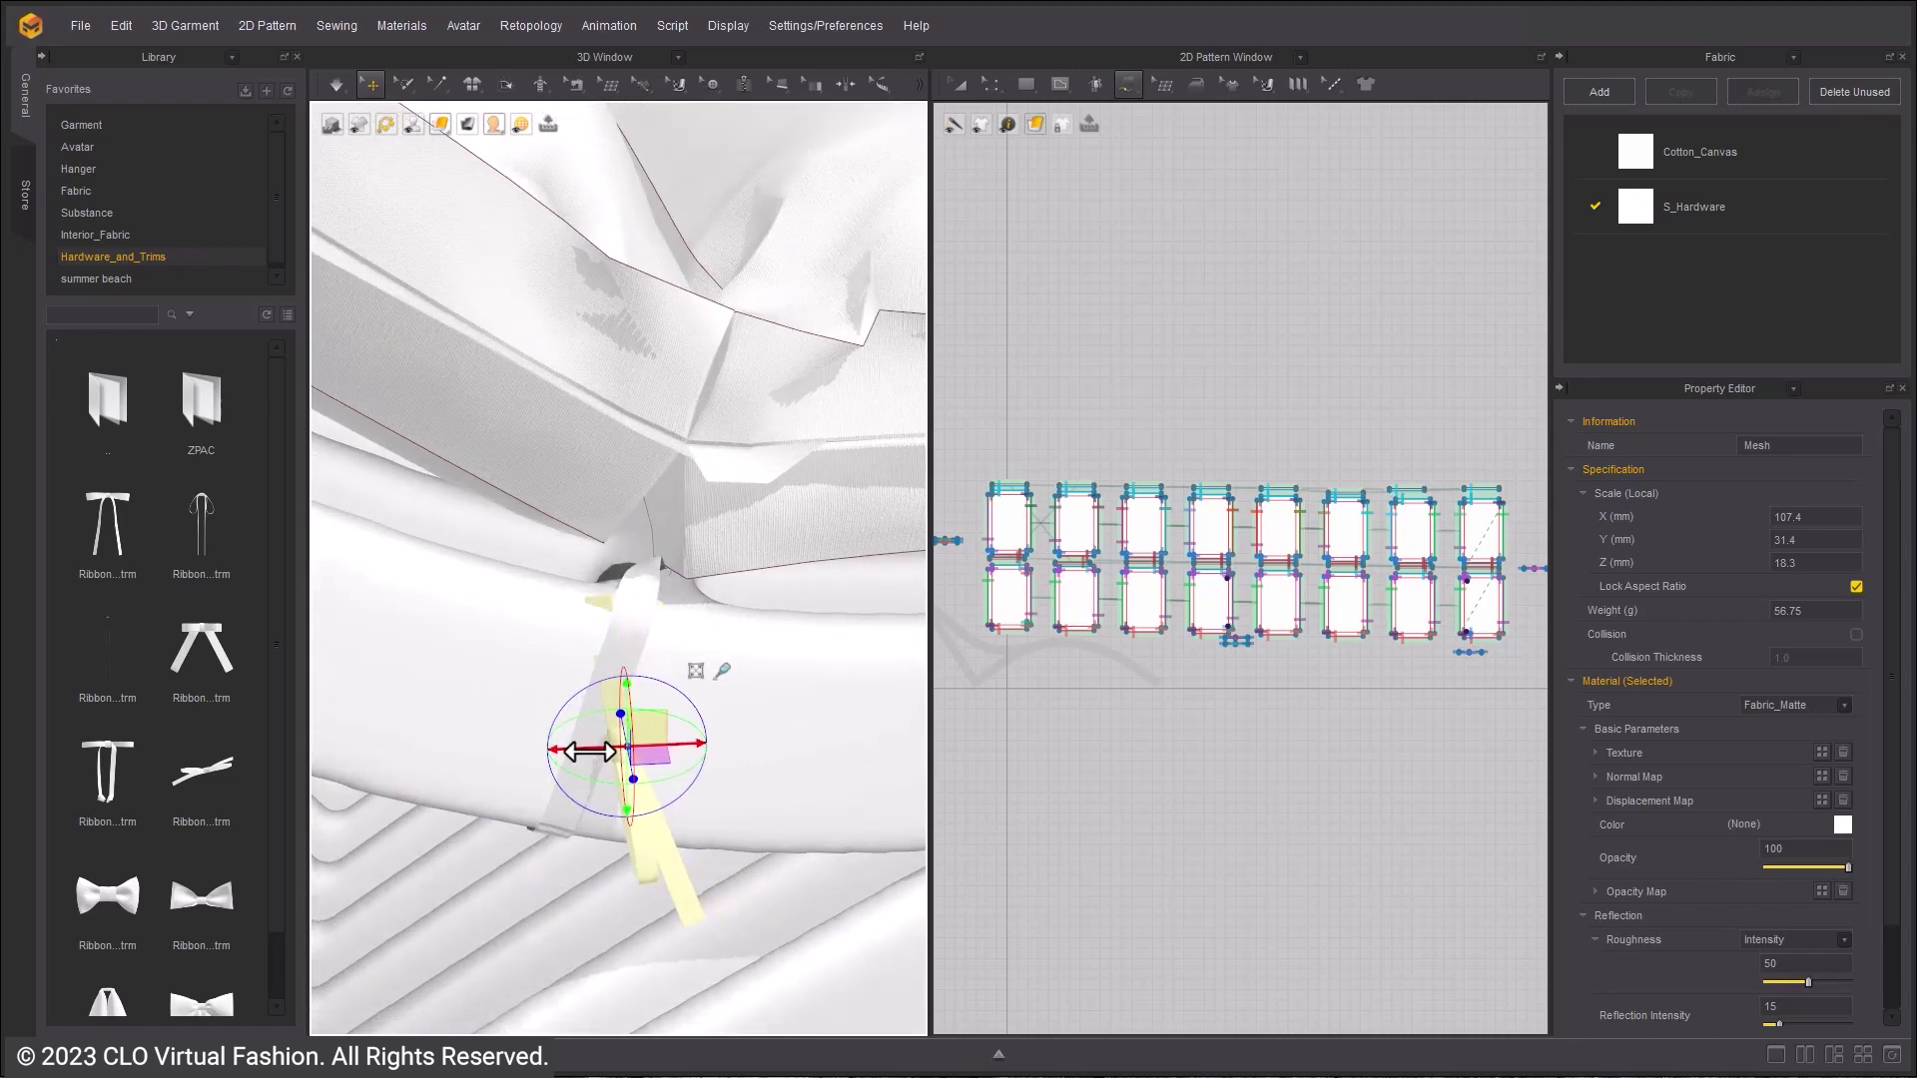
right_drag(658, 746, 455, 864)
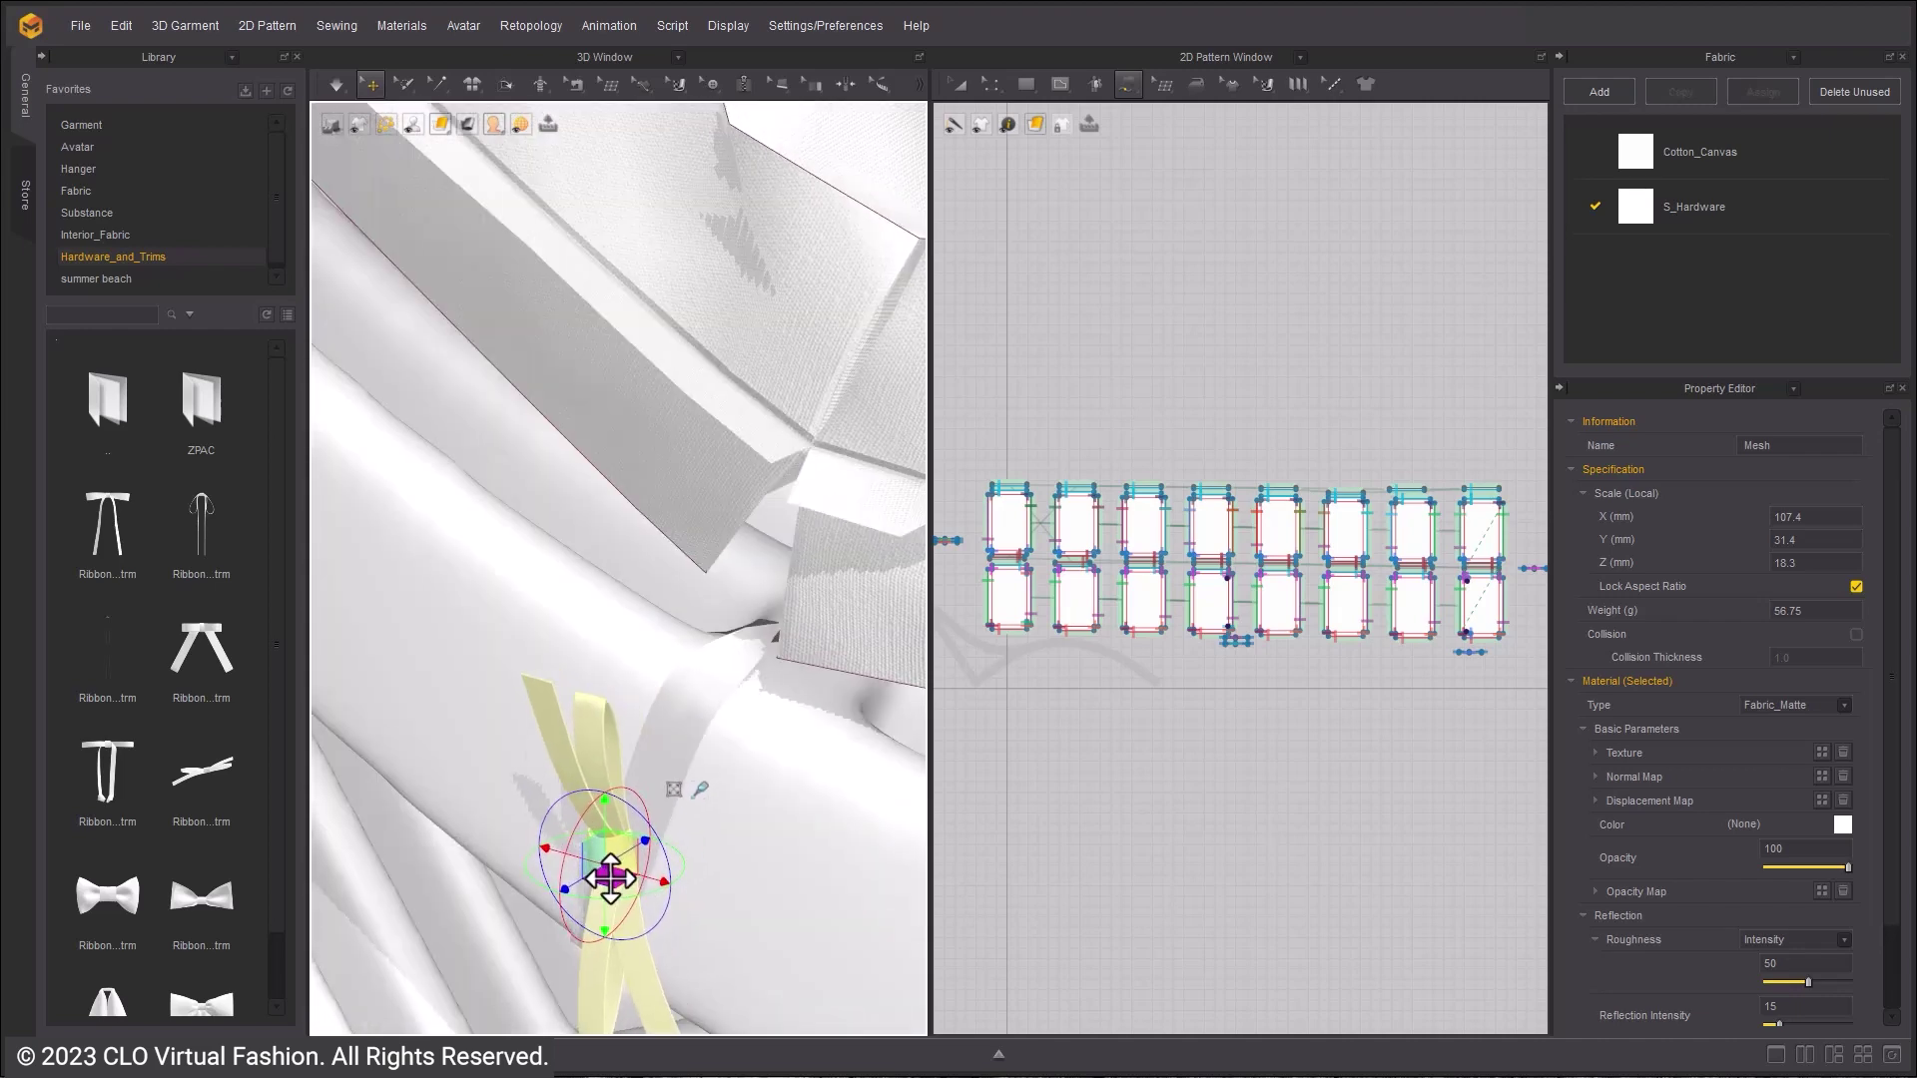
click(555, 922)
right_drag(555, 922, 530, 761)
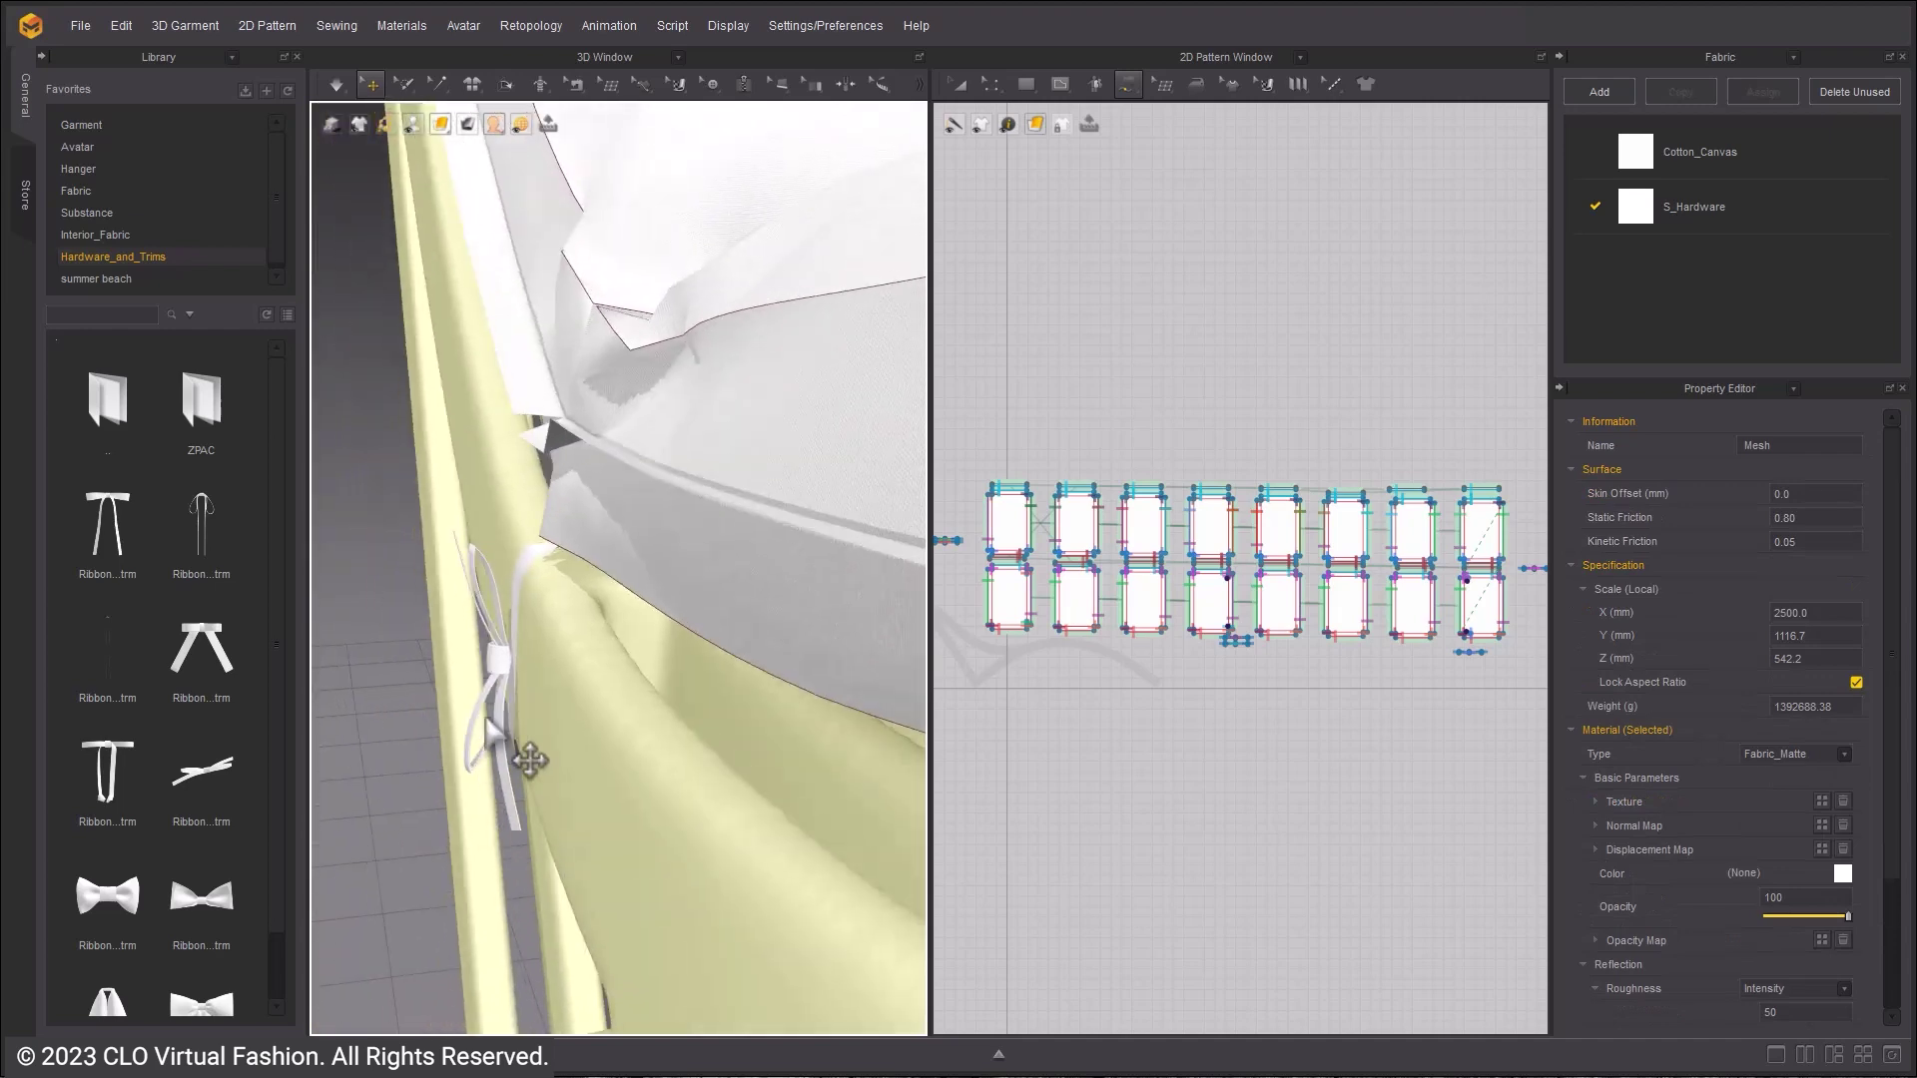
click(502, 653)
- Add a second copy of the same thin ribbon trim to the workspace
scroll(597, 631, down, 6)
right_drag(599, 633, 548, 650)
scroll(548, 650, down, 2)
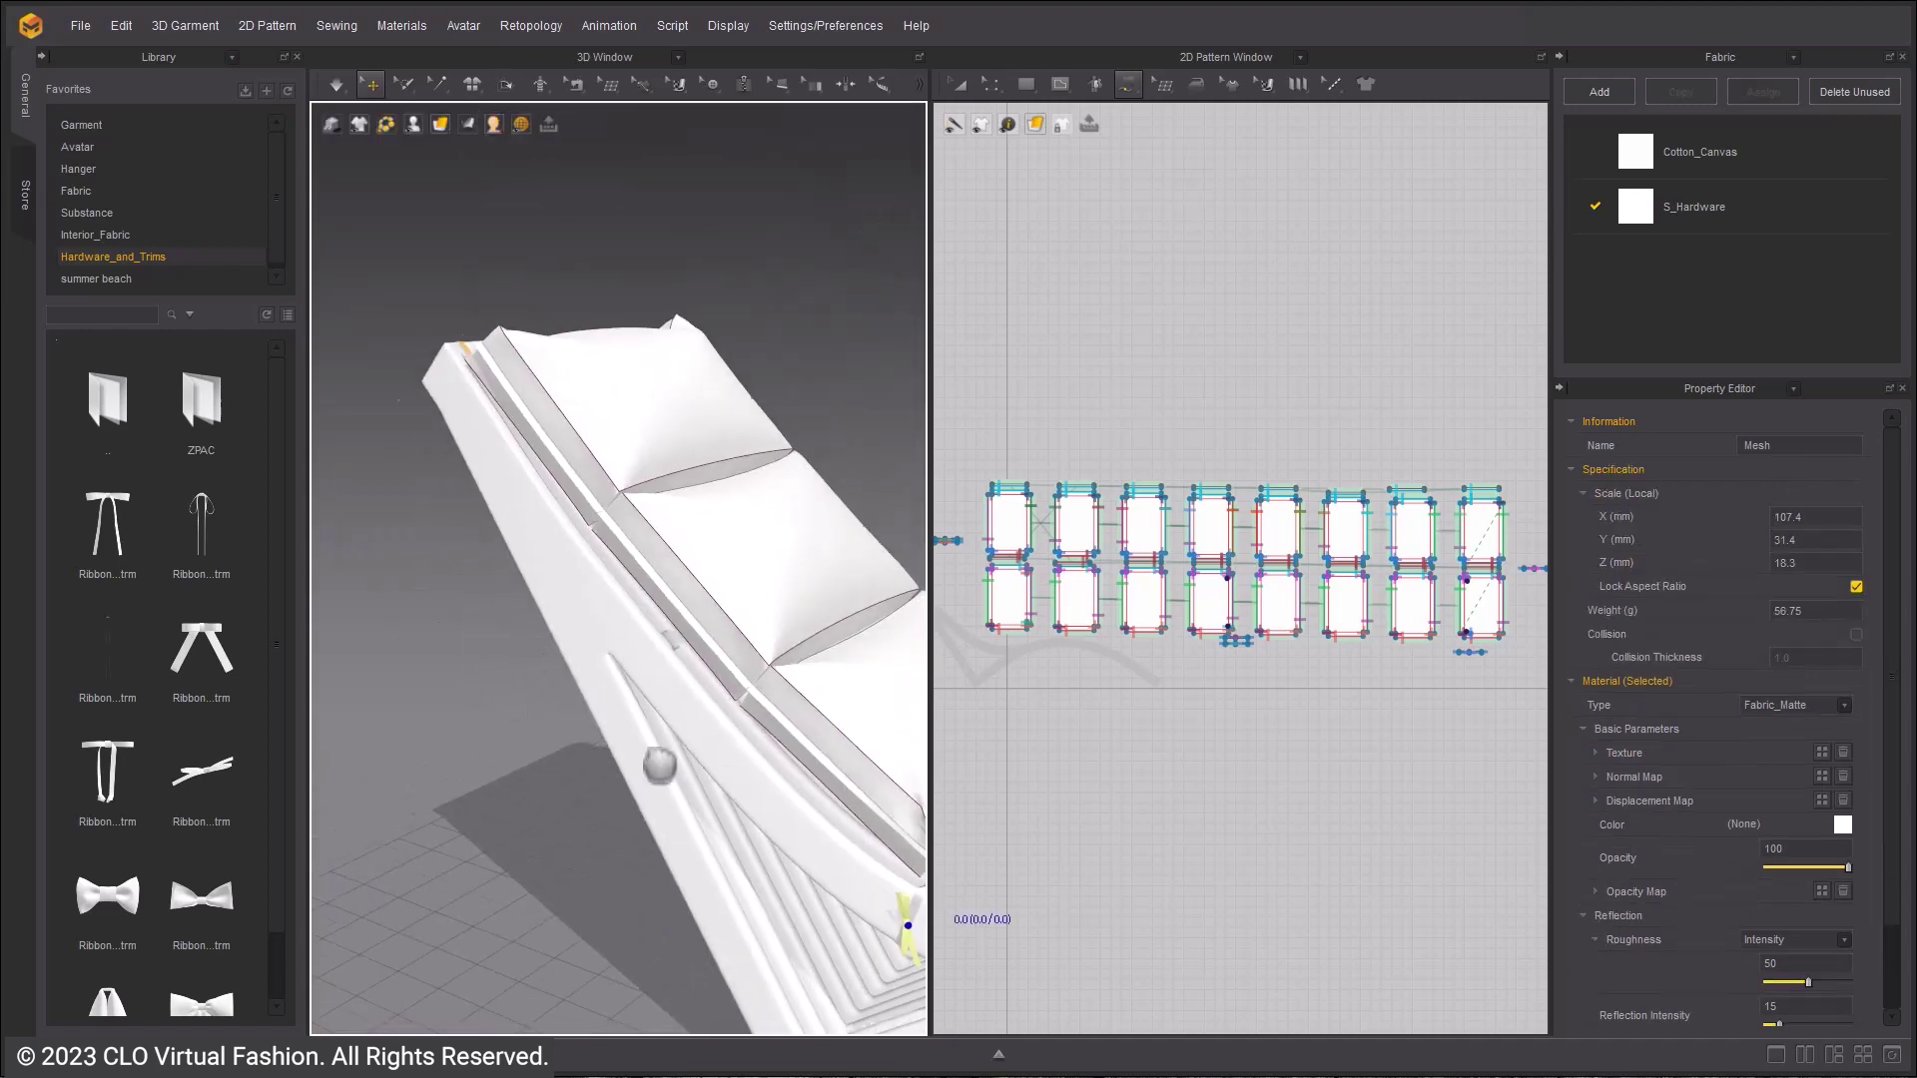
right_drag(659, 766, 517, 779)
scroll(518, 847, down, 2)
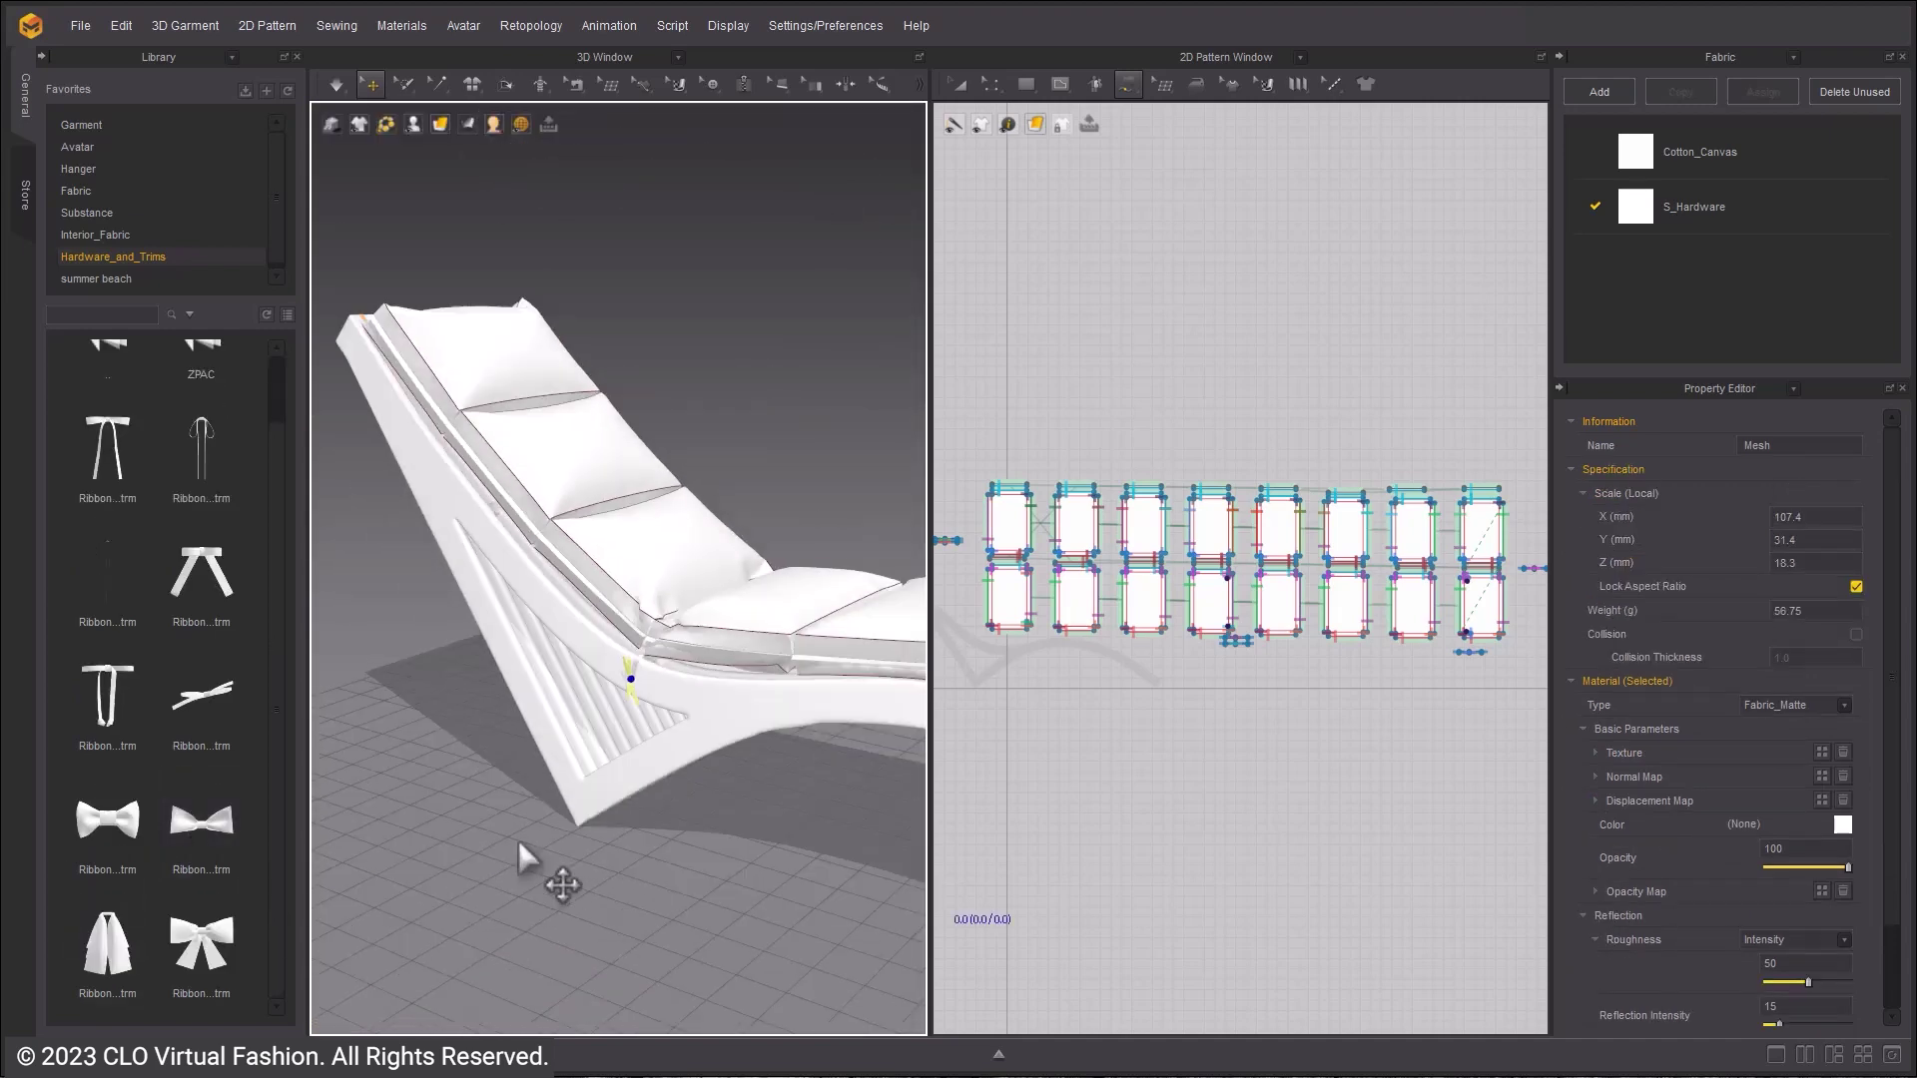
right_drag(518, 846, 501, 915)
scroll(659, 757, up, 5)
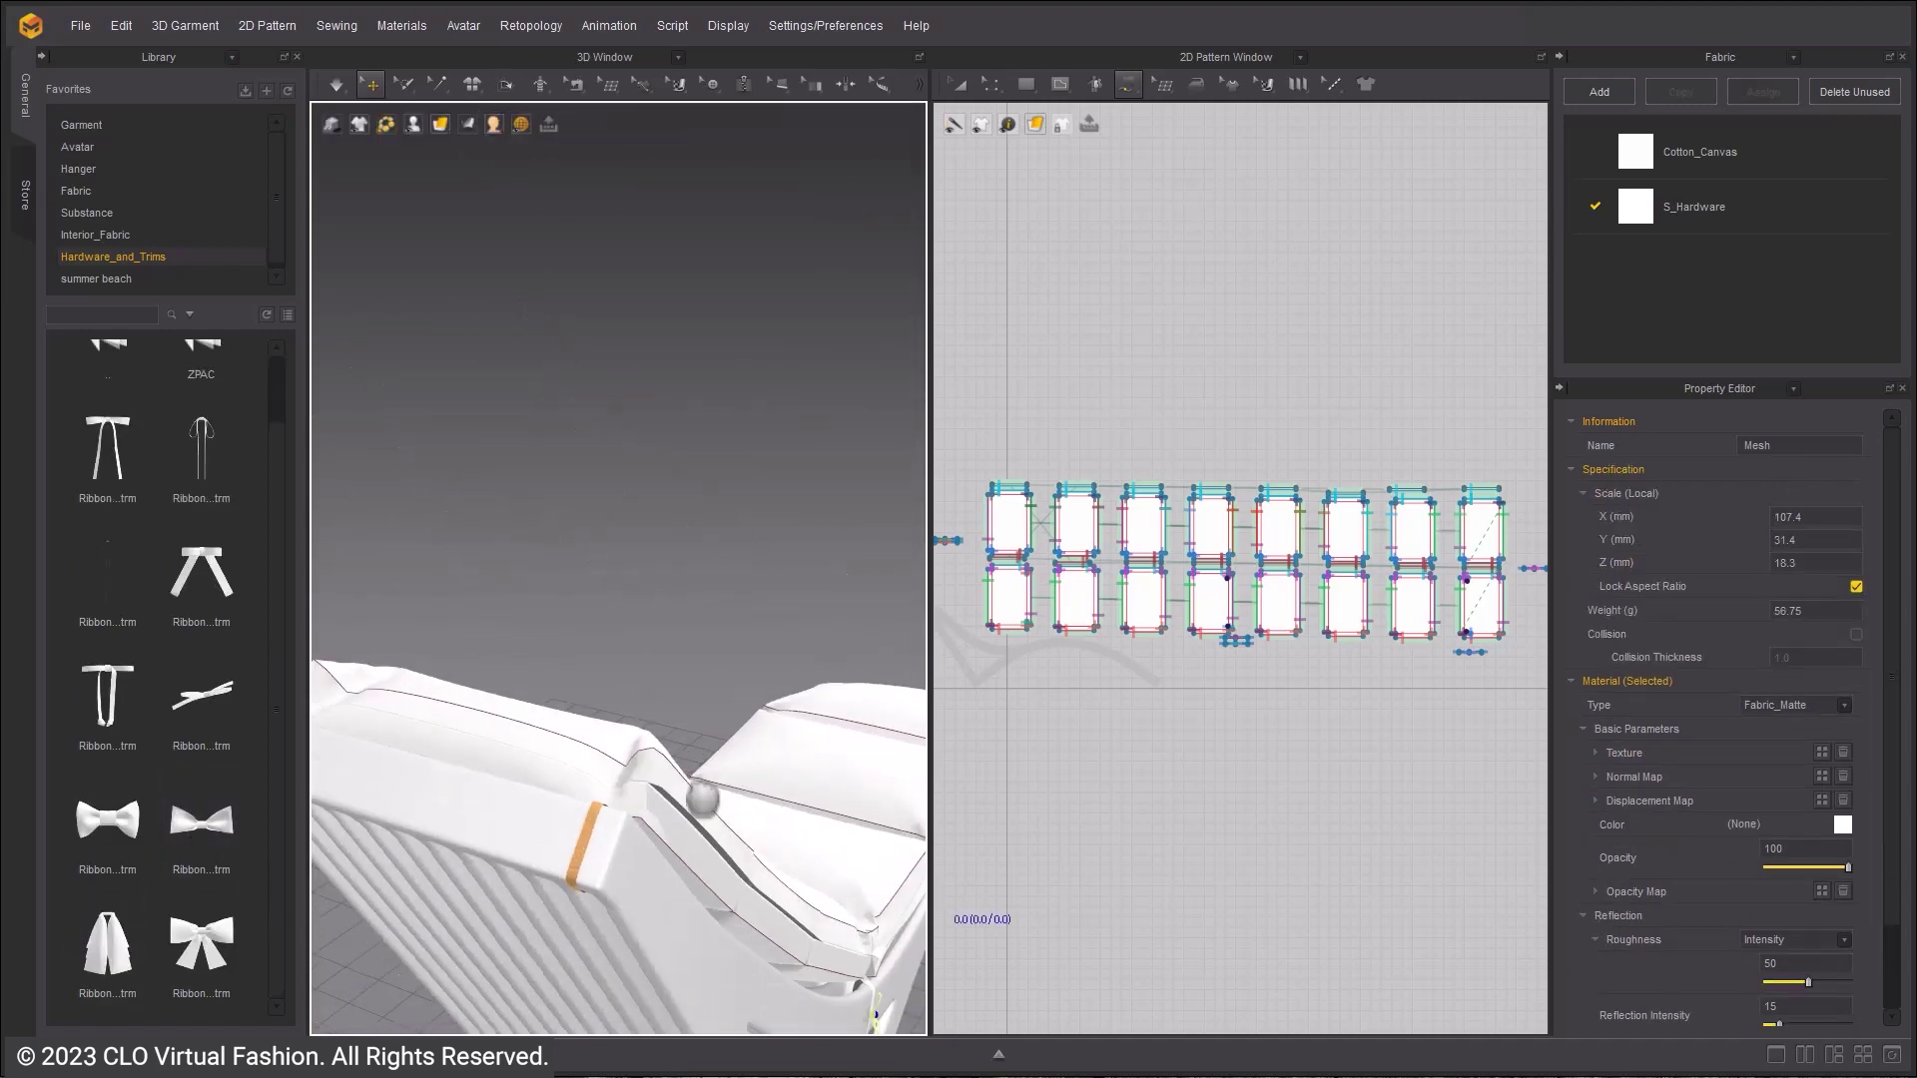
middle_drag(658, 756, 733, 689)
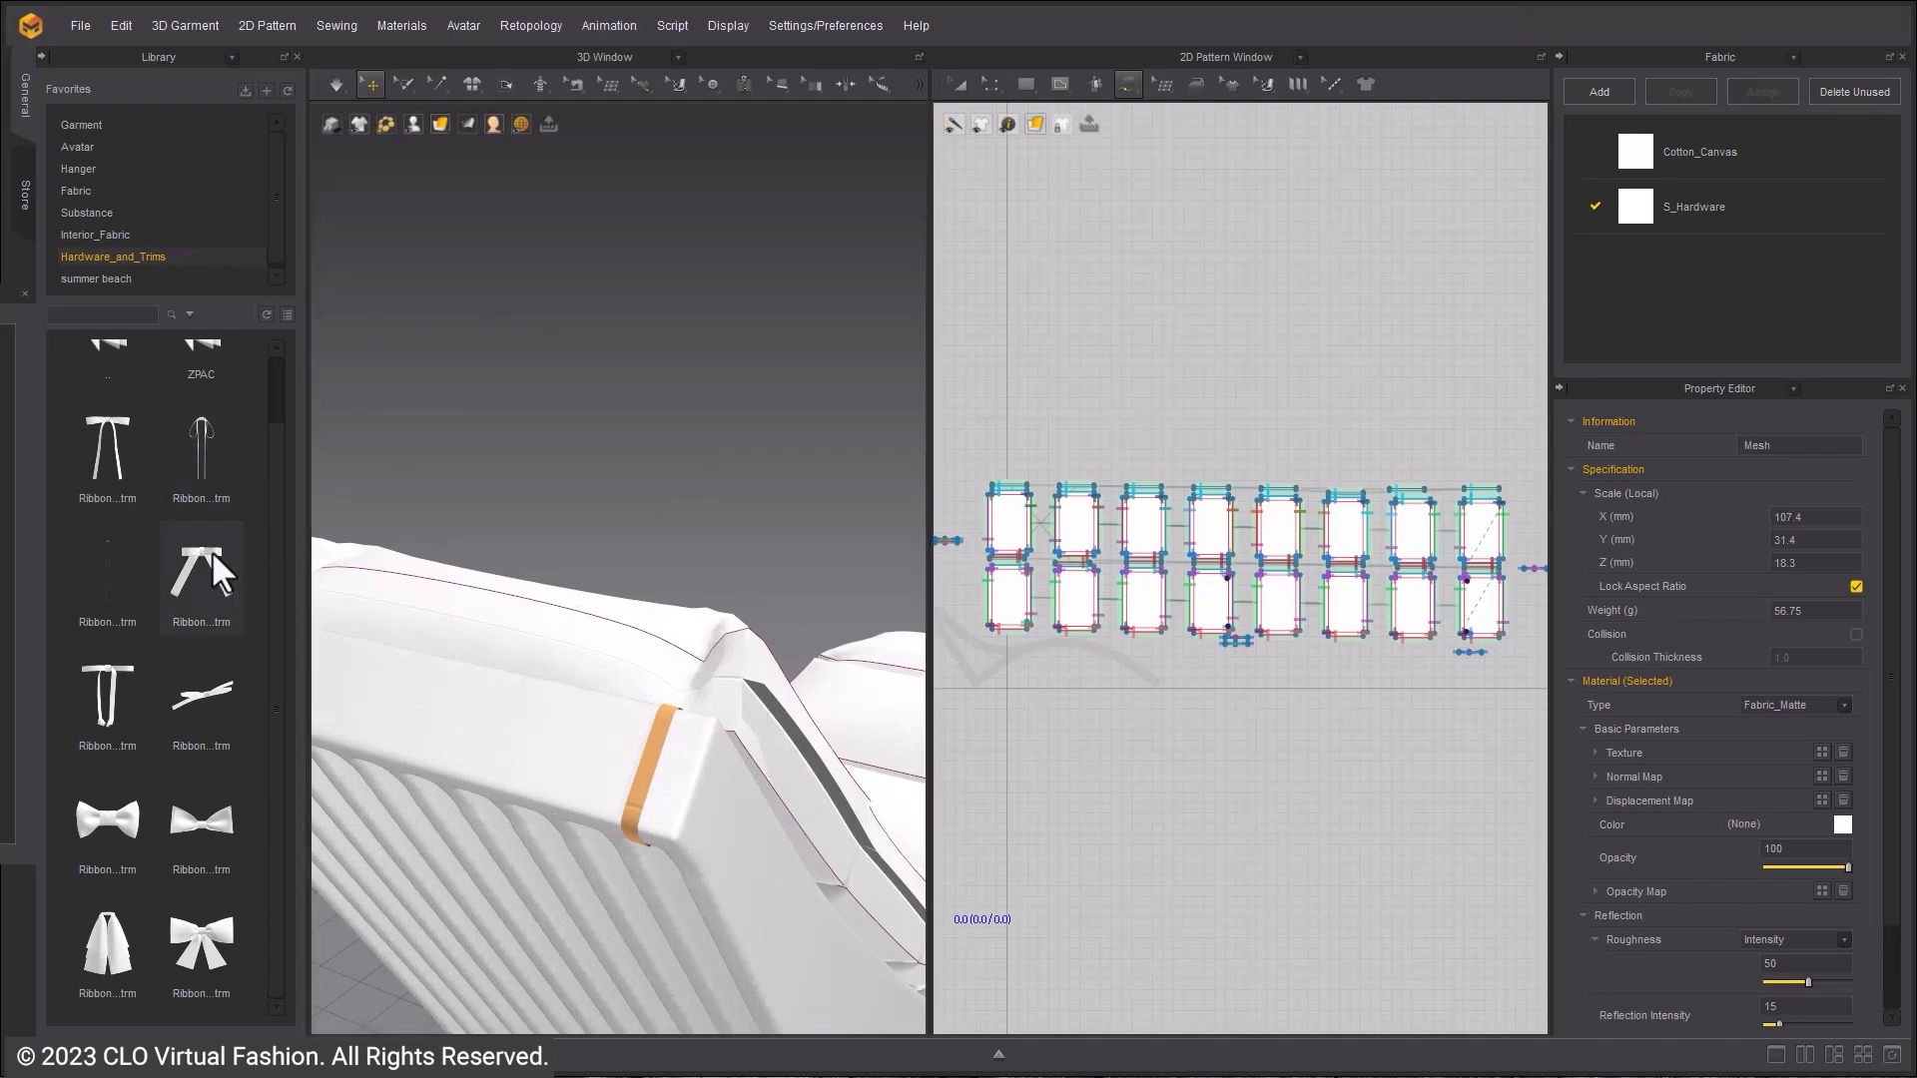
drag(206, 698, 647, 771)
click(949, 547)
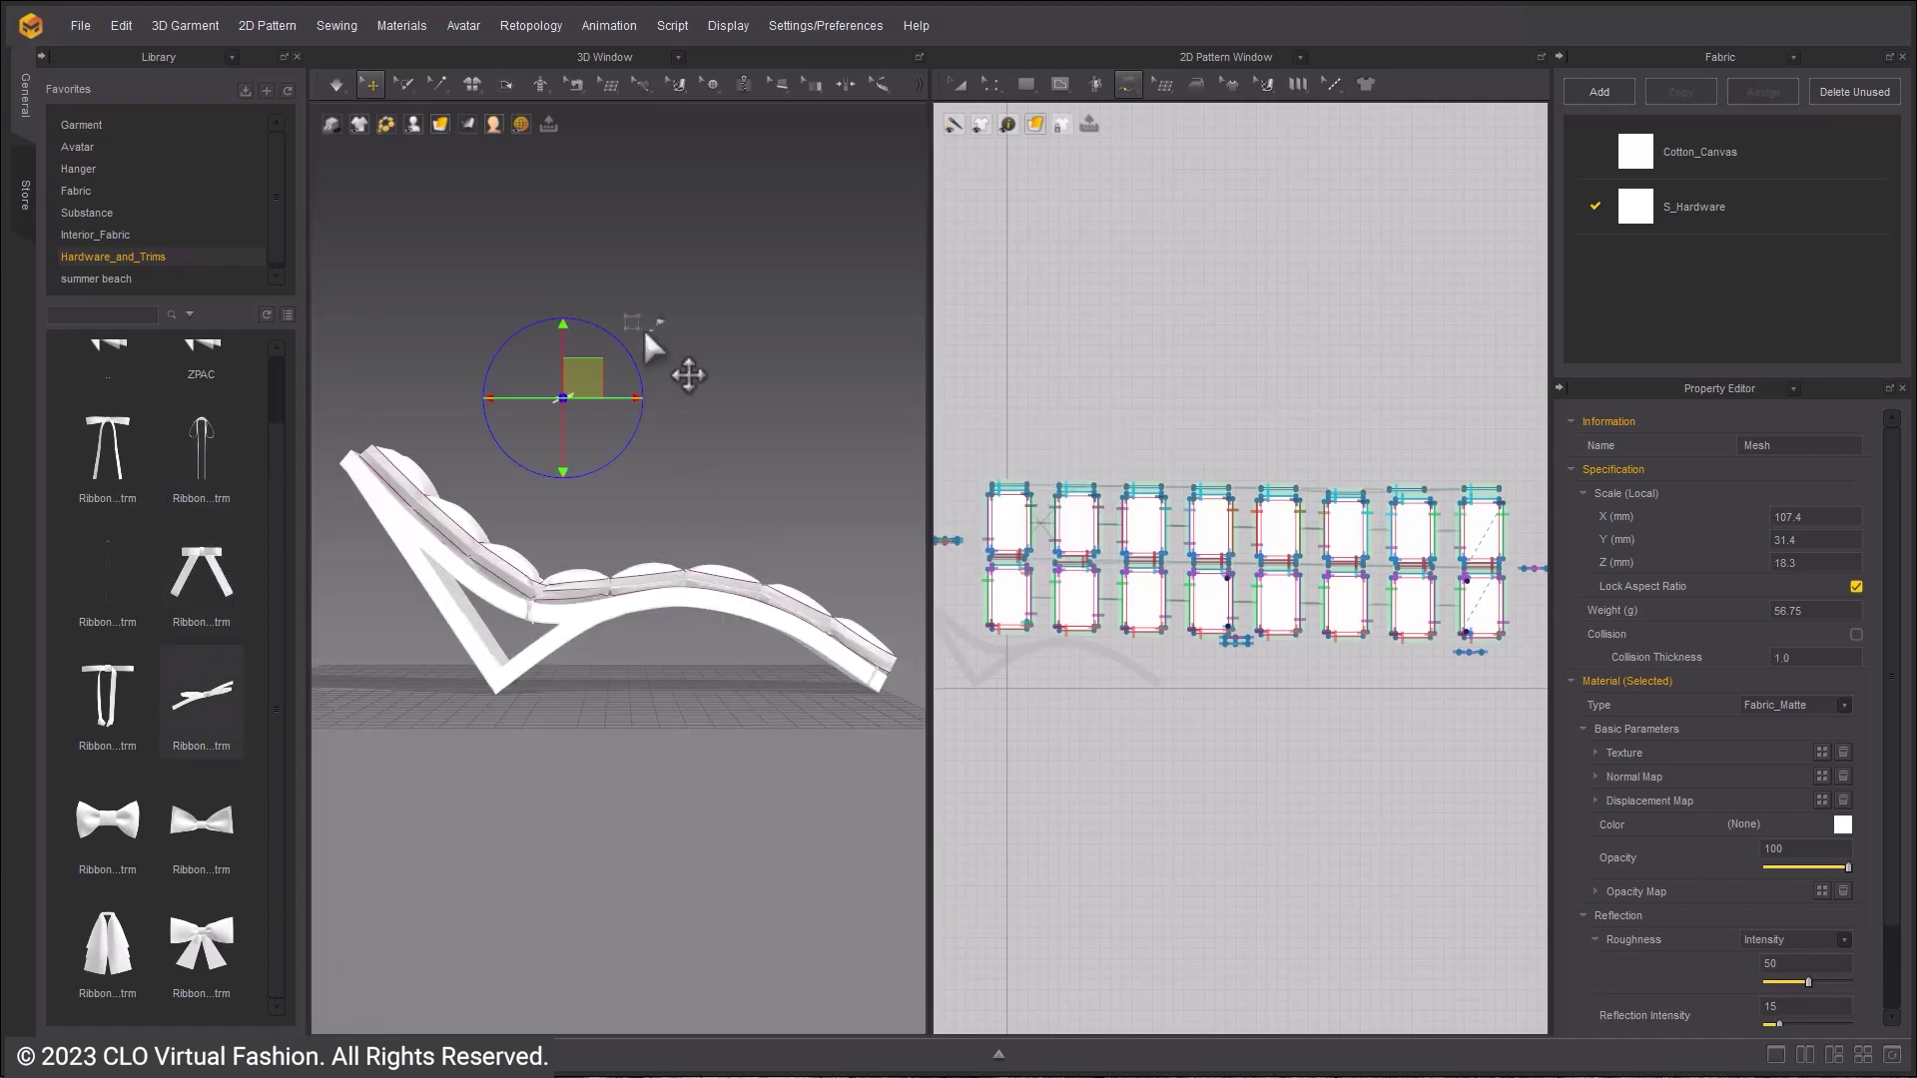
- Move and rotate the second ribbon onto the strap at one corner of the backrest's top rail
right_drag(424, 490, 478, 532)
scroll(477, 532, up, 4)
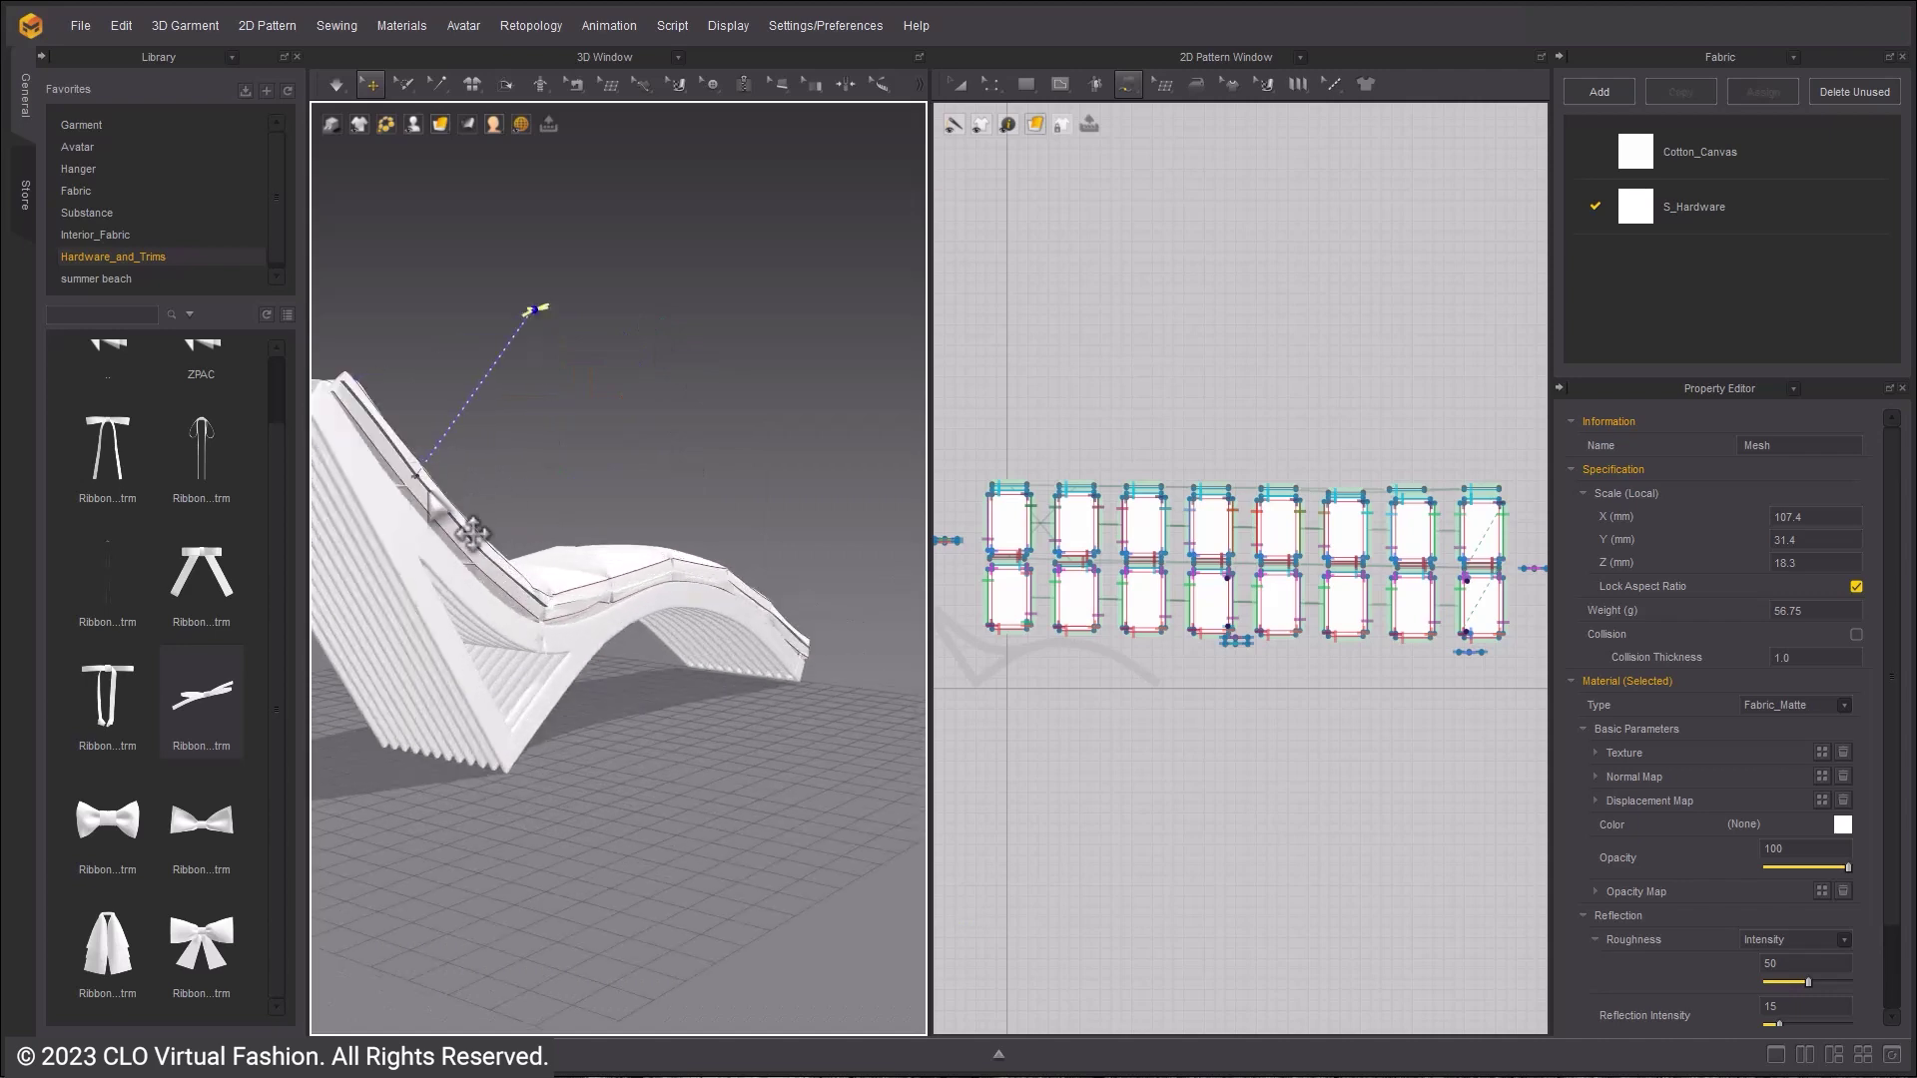
scroll(649, 539, up, 3)
right_drag(539, 911, 617, 844)
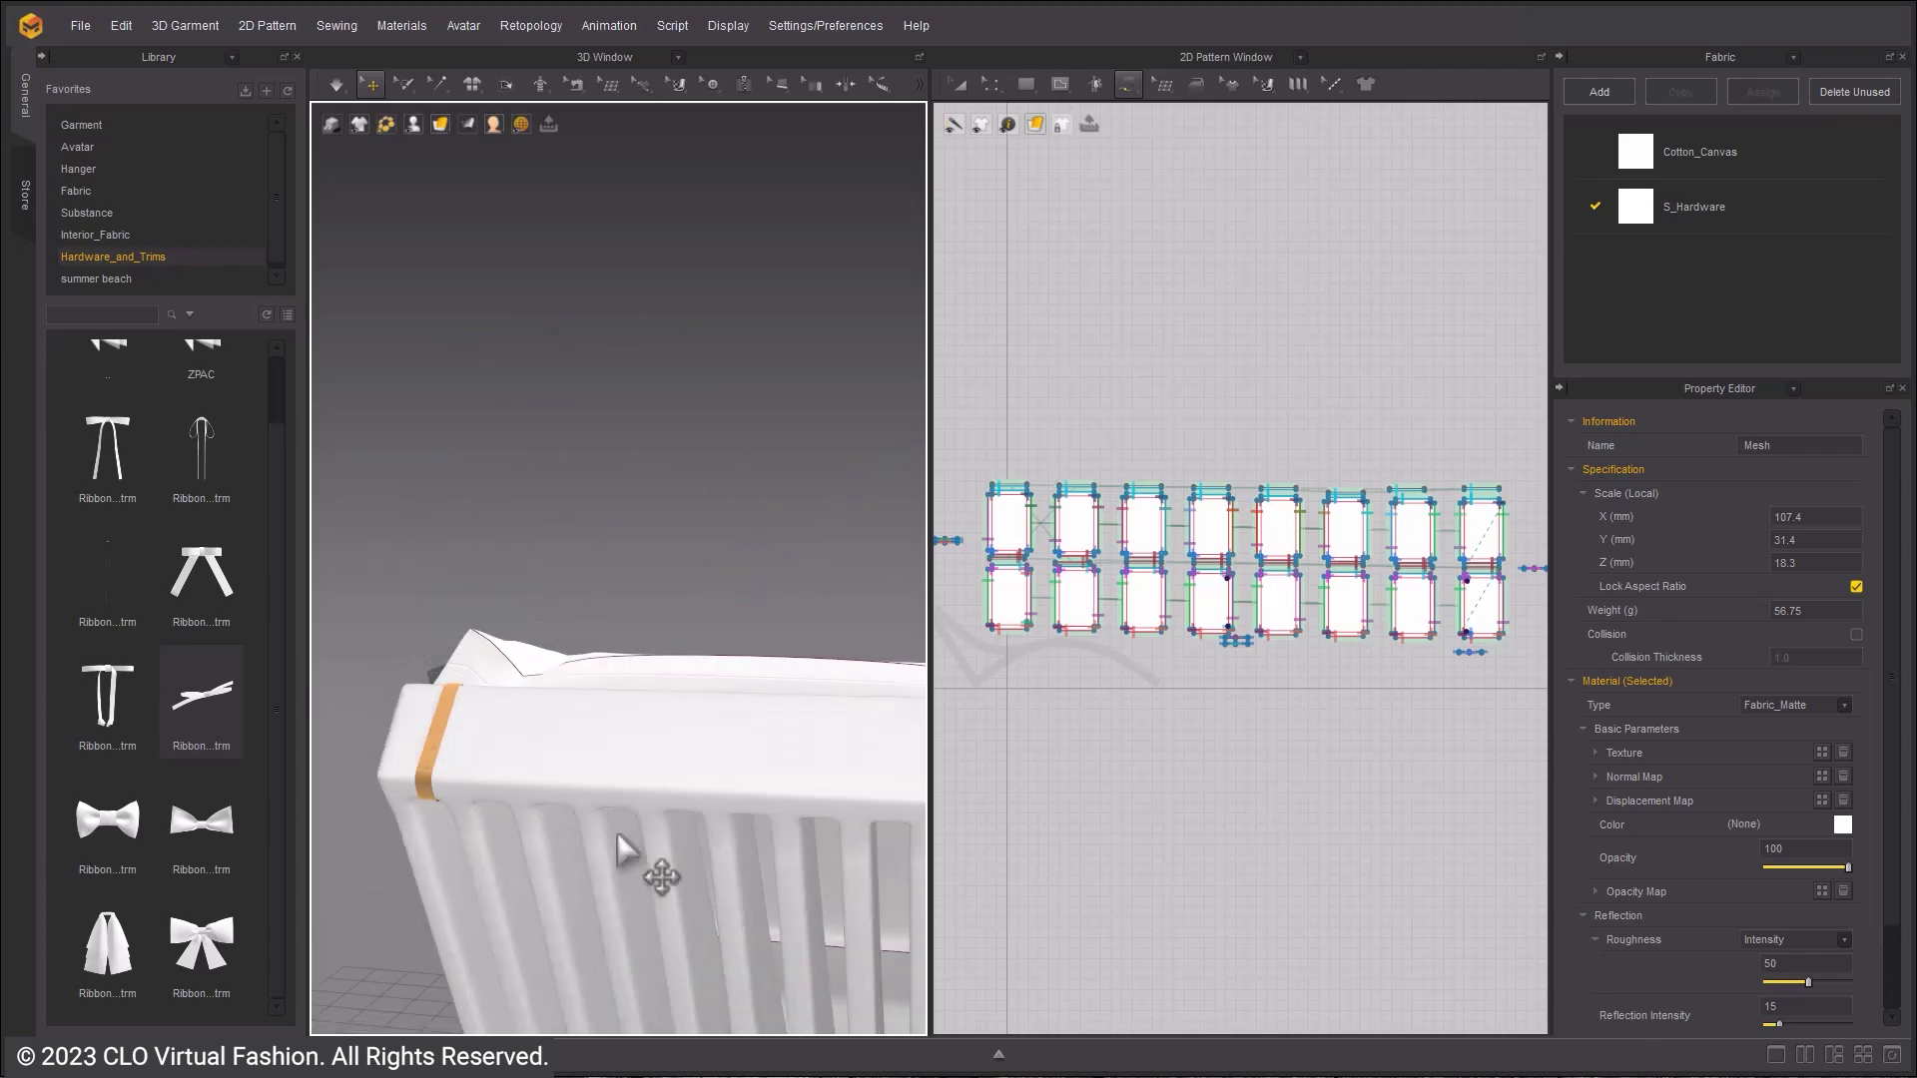
scroll(649, 799, up, 4)
click(683, 761)
mouse_move(683, 761)
right_down()
mouse_move(659, 783)
mouse_move(667, 764)
right_up()
click(557, 569)
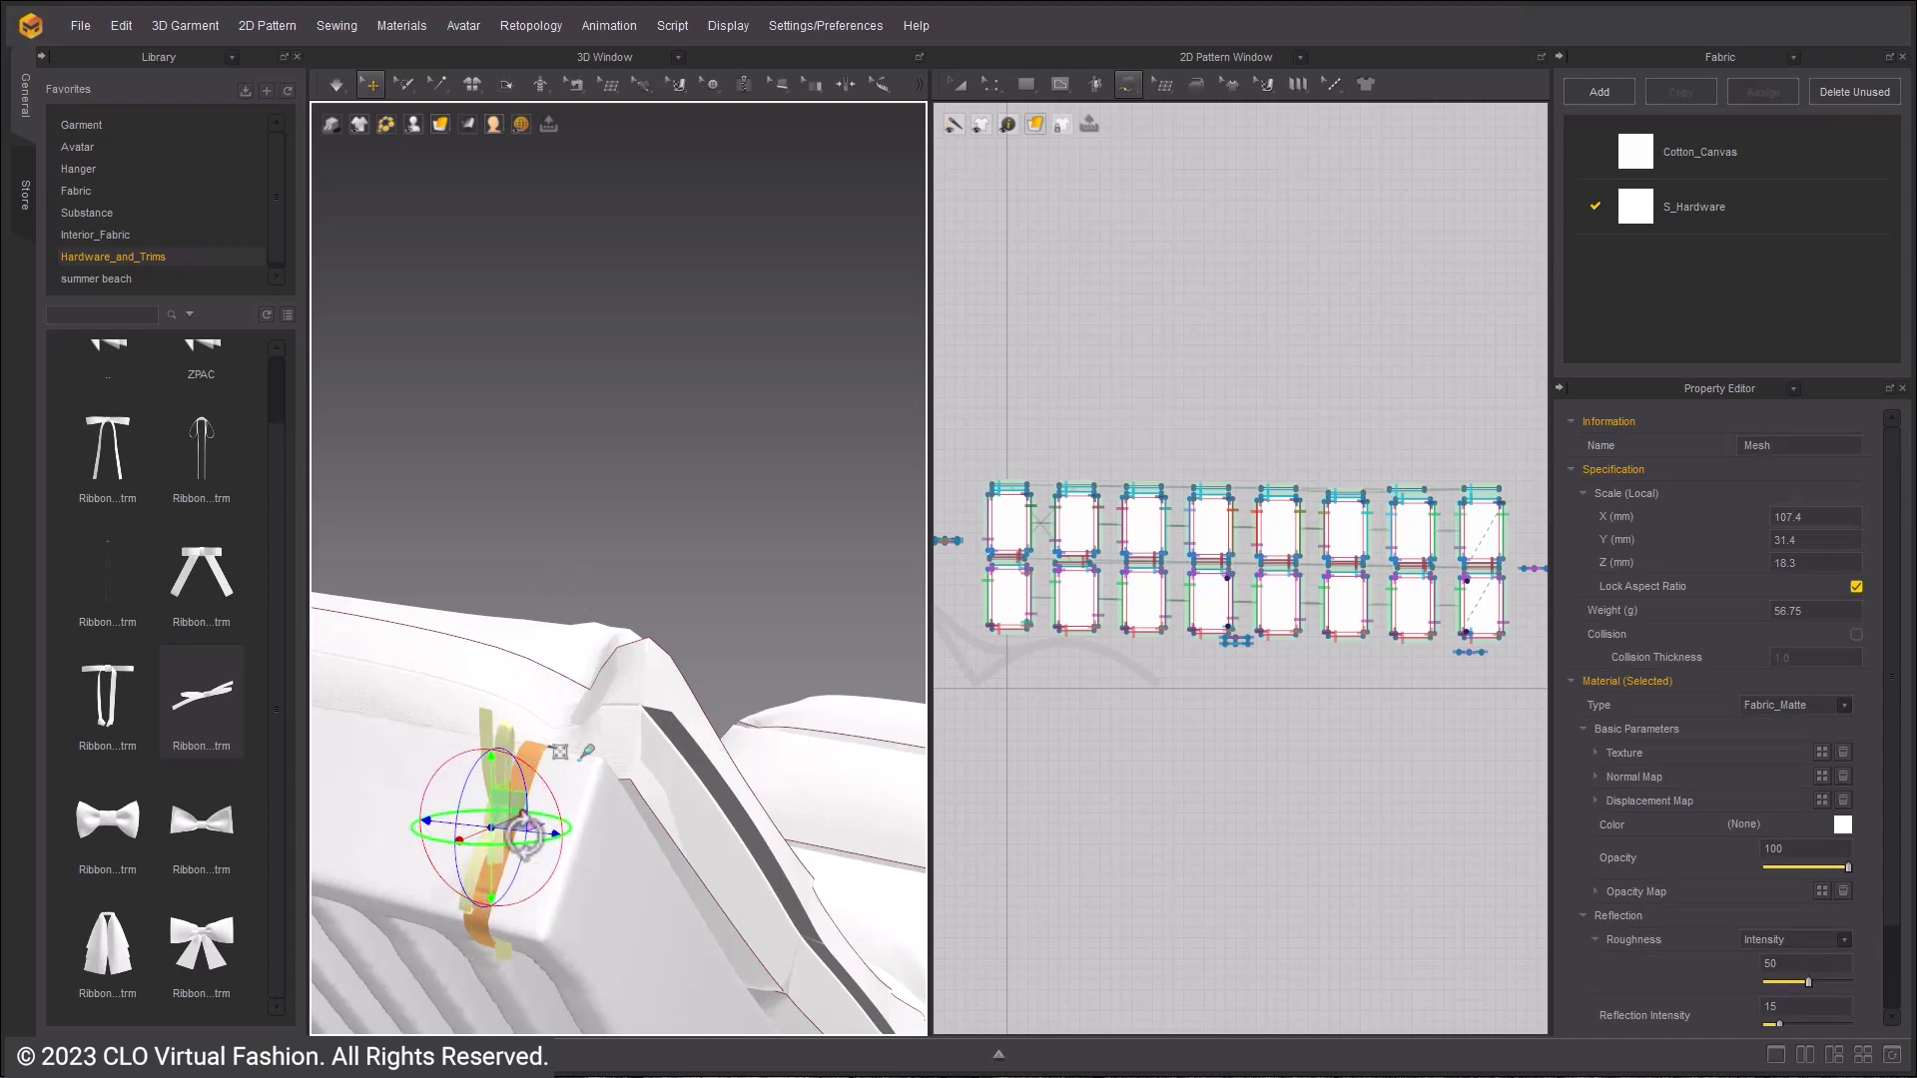
click(412, 793)
mouse_move(413, 793)
right_down()
mouse_move(415, 834)
mouse_move(470, 812)
mouse_move(427, 799)
right_up()
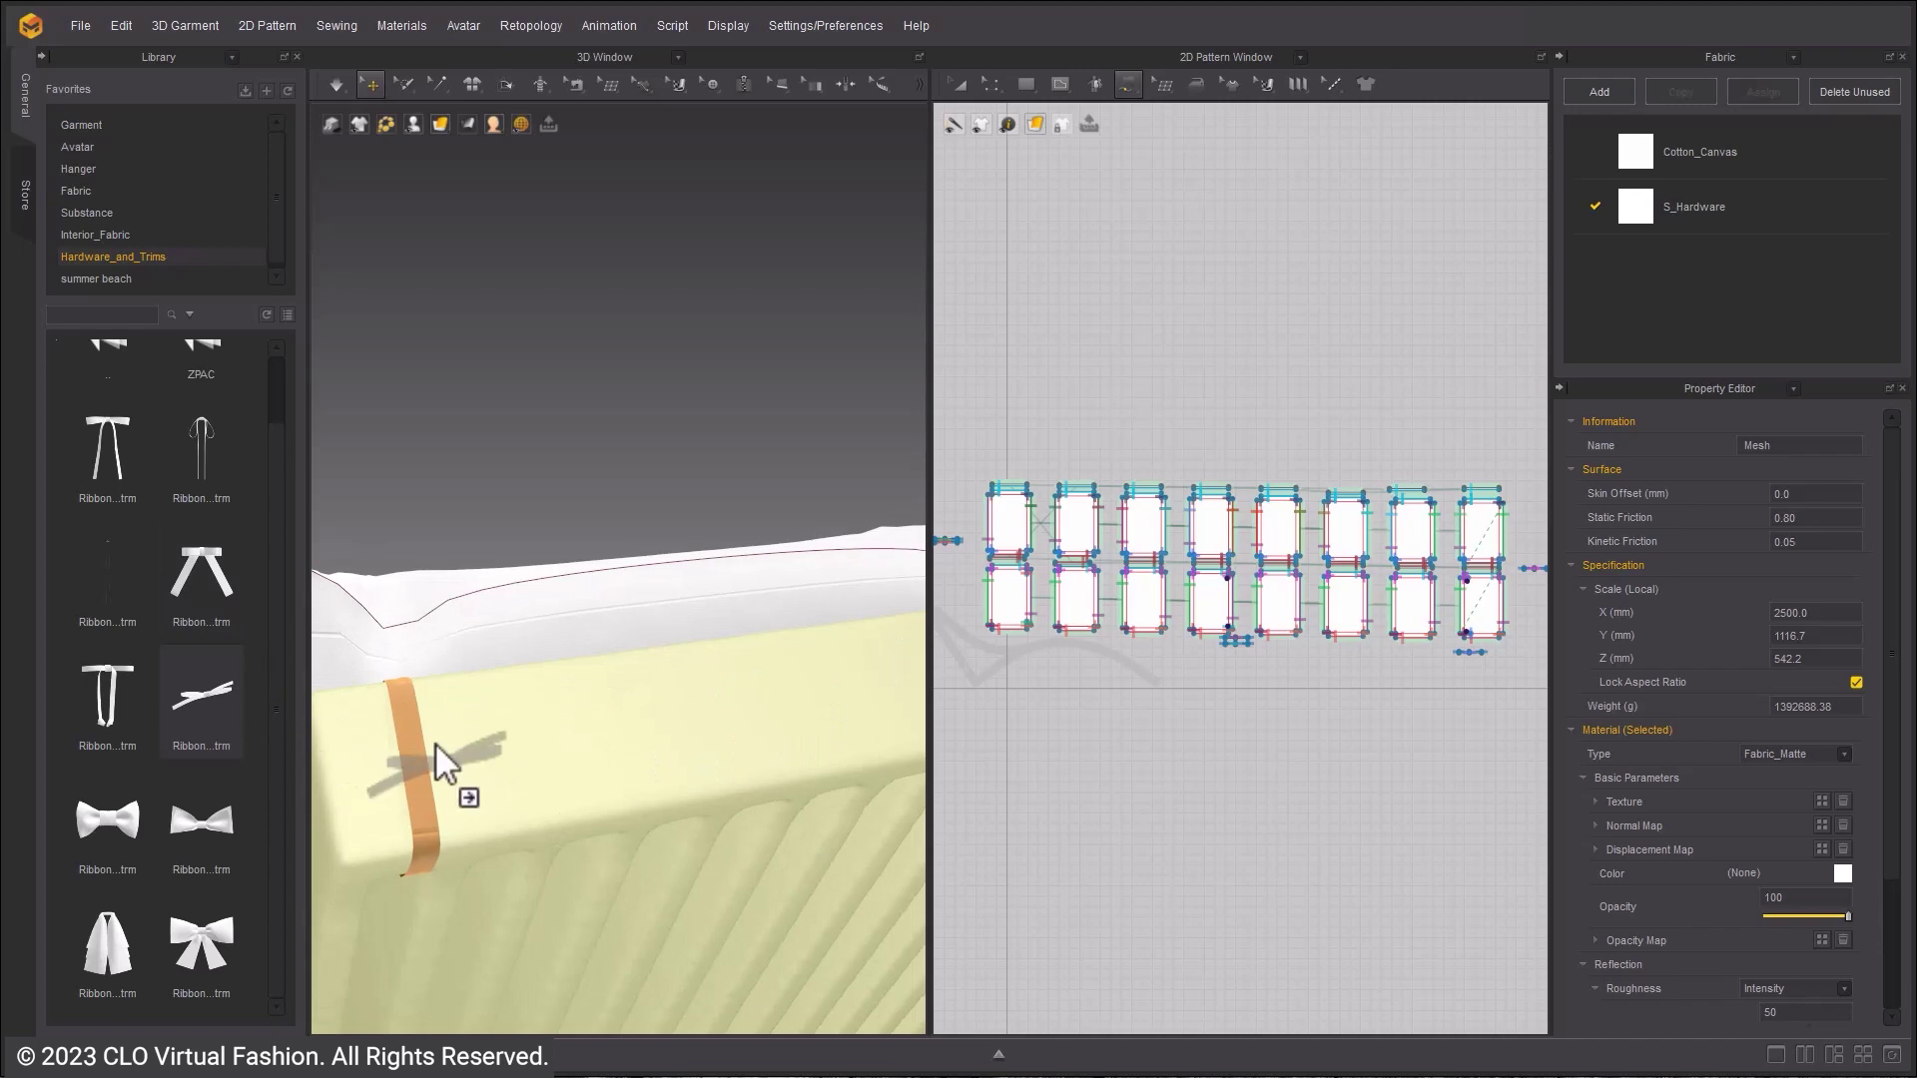
- Add a third copy of the ribbon and place it on the strap at the opposite corner of the backrest's top rail
drag(434, 741, 434, 743)
click(1026, 542)
right_drag(689, 361, 671, 594)
scroll(511, 574, up, 3)
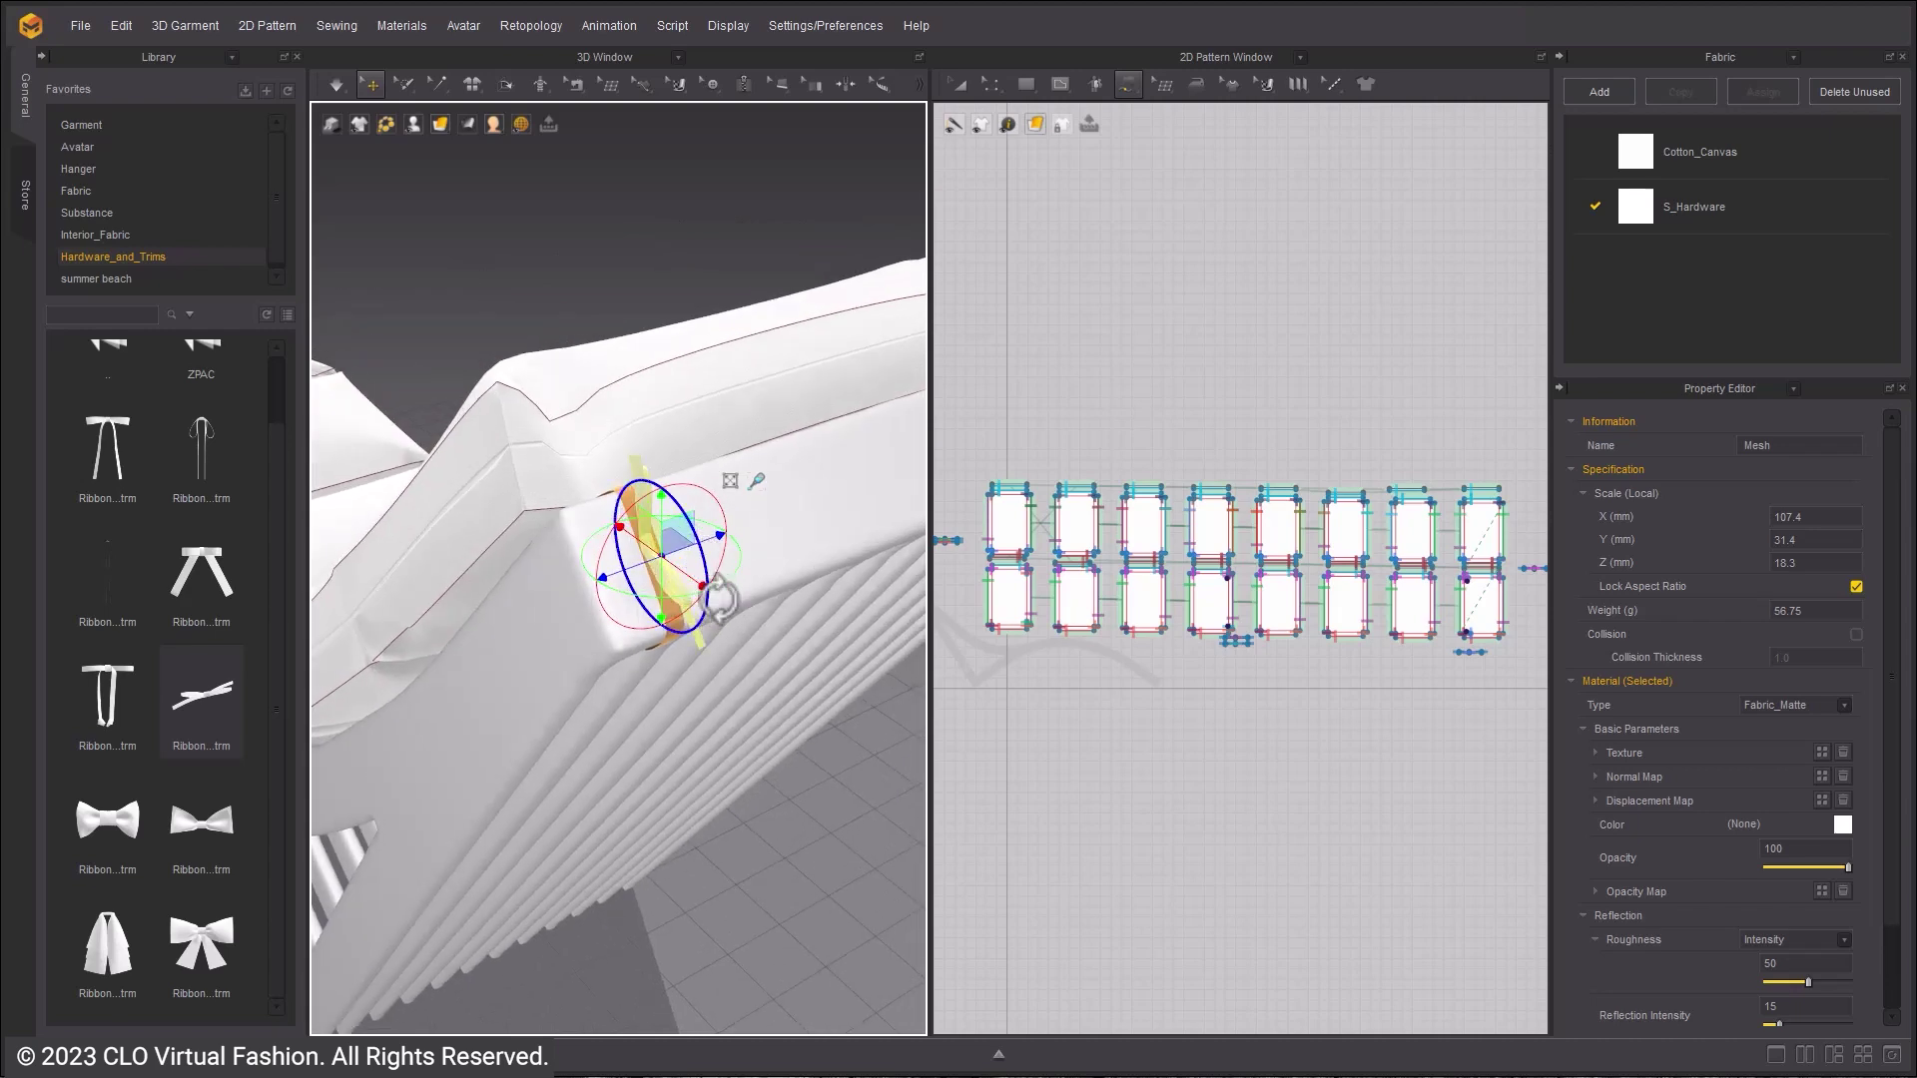
click(554, 637)
drag(644, 545, 669, 589)
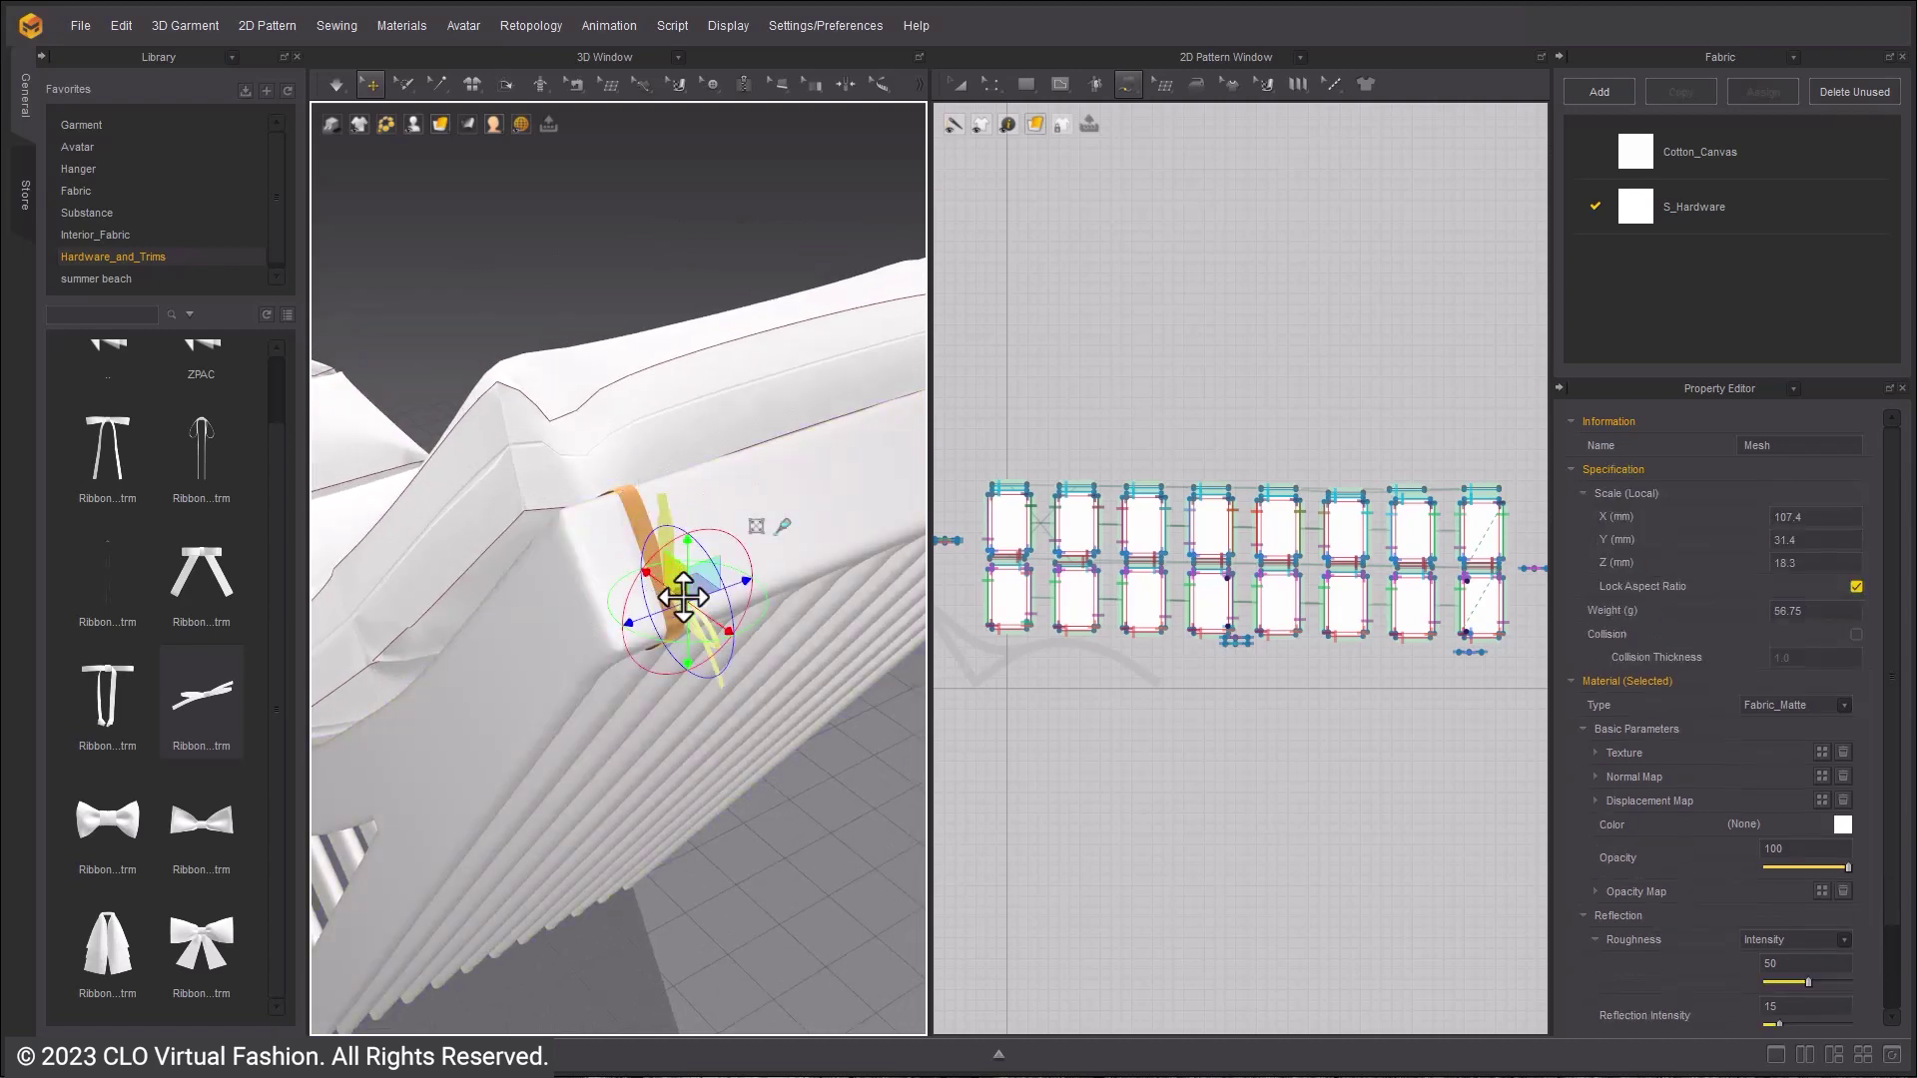
- Fine-tune the third ribbon's position and rotation so it lies along the strap on the rail's outer face
right_drag(708, 627, 769, 629)
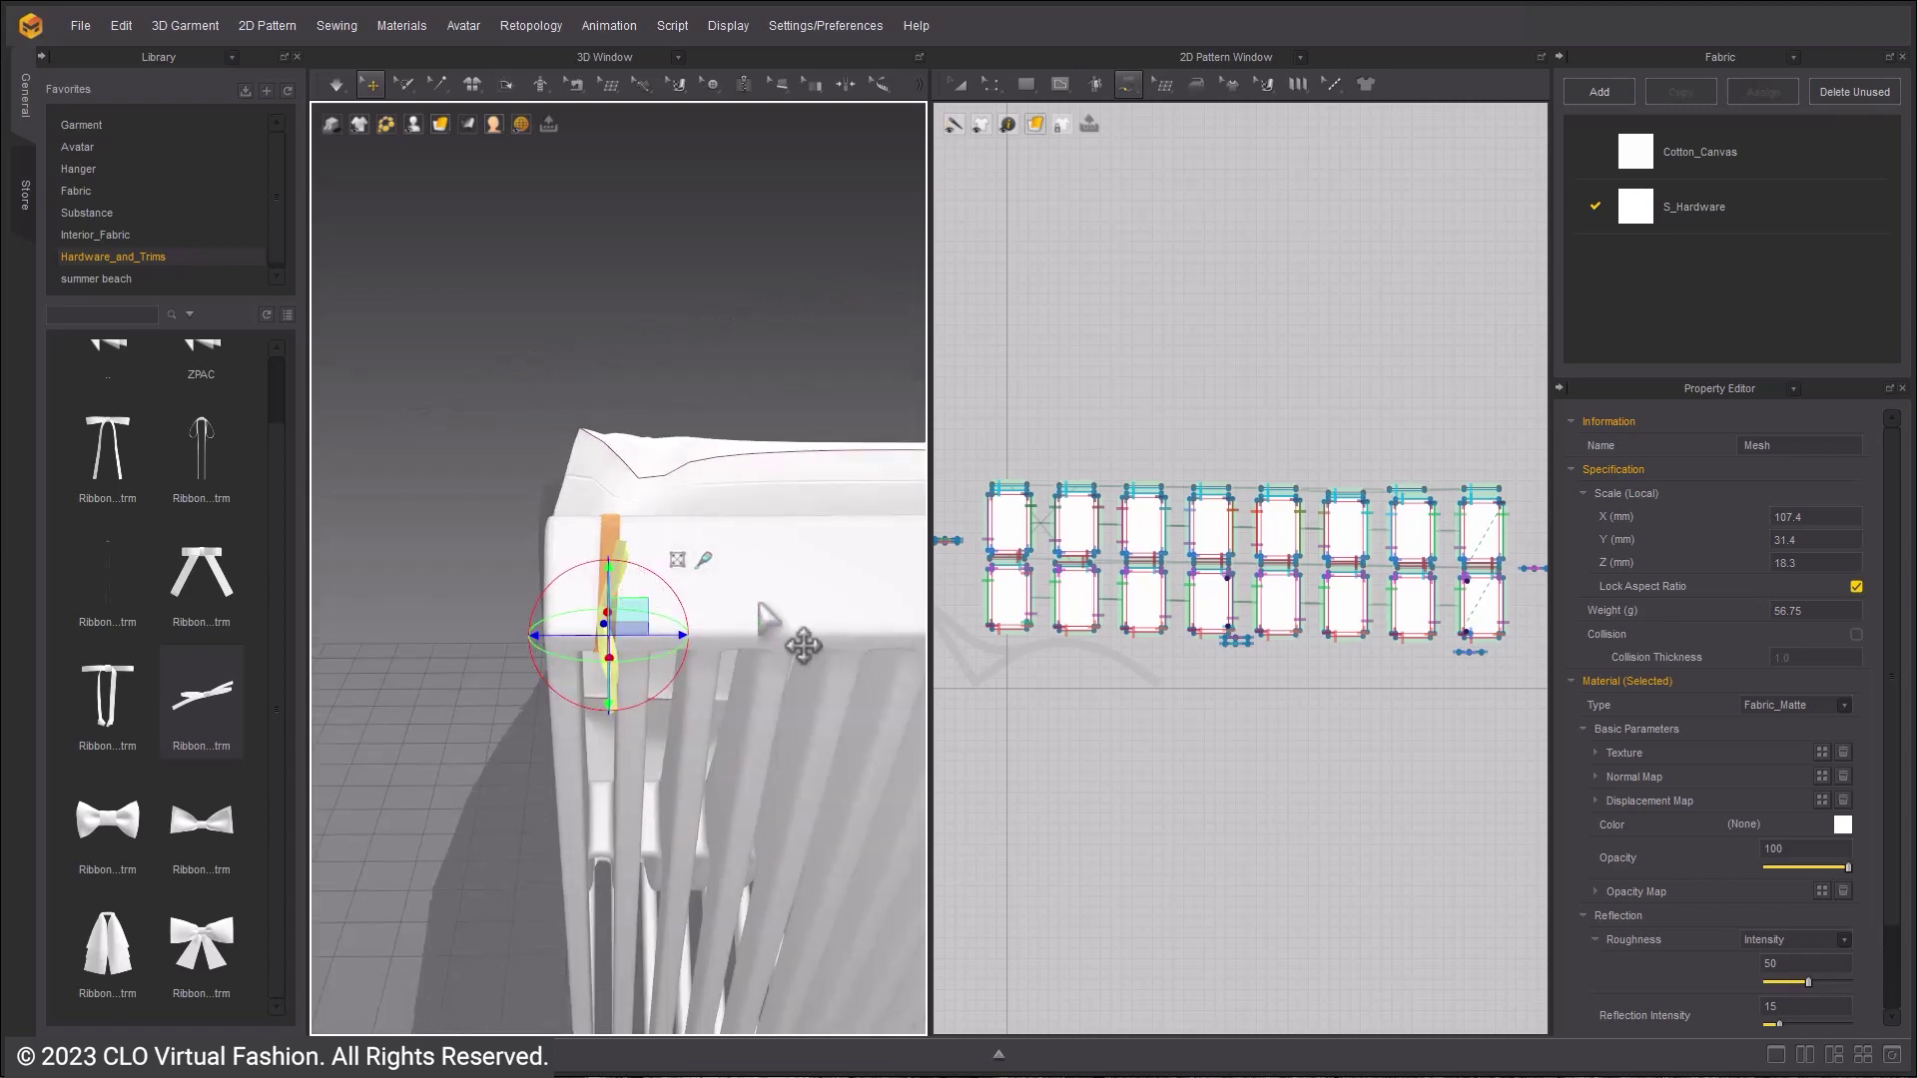
click(577, 682)
click(582, 693)
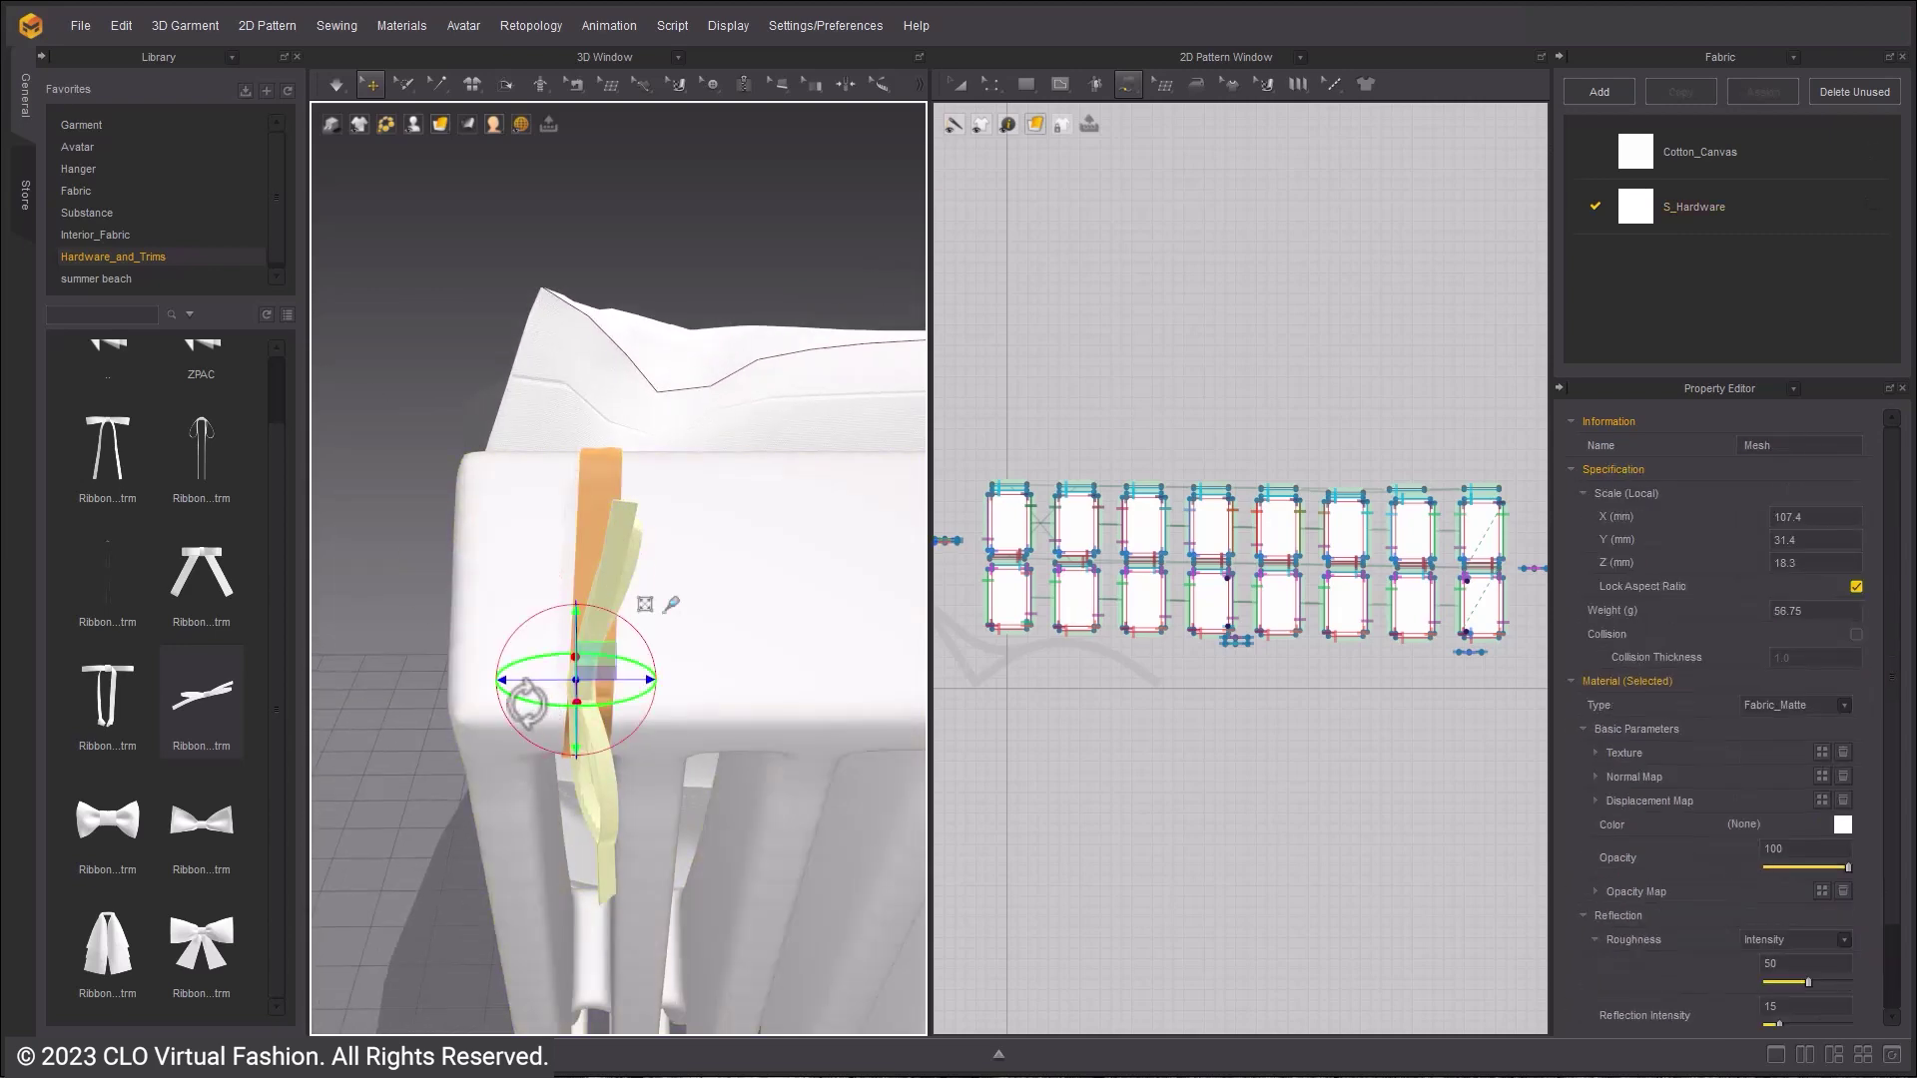
click(531, 689)
right_drag(531, 689, 621, 632)
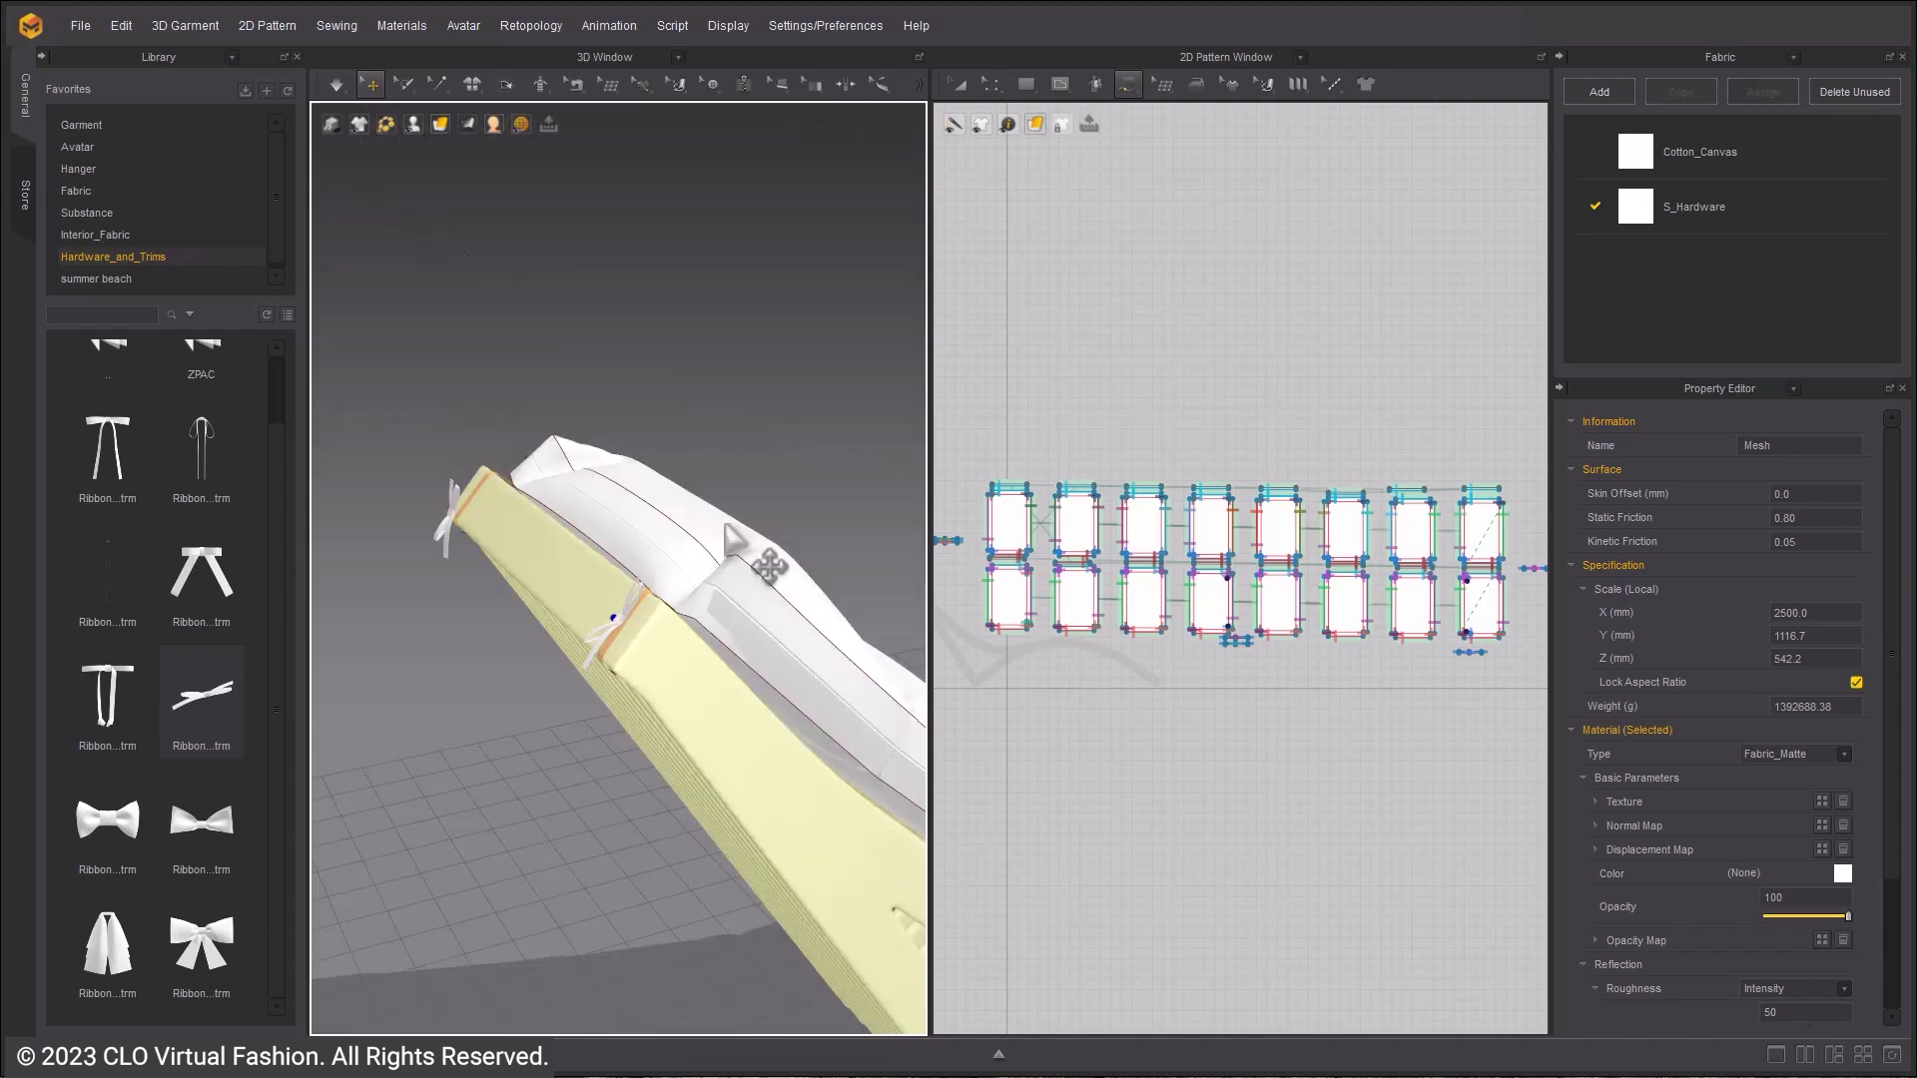
- Adjust the second ribbon's rotation and position against its strap at the backrest's top corner
click(451, 518)
scroll(615, 689, up, 3)
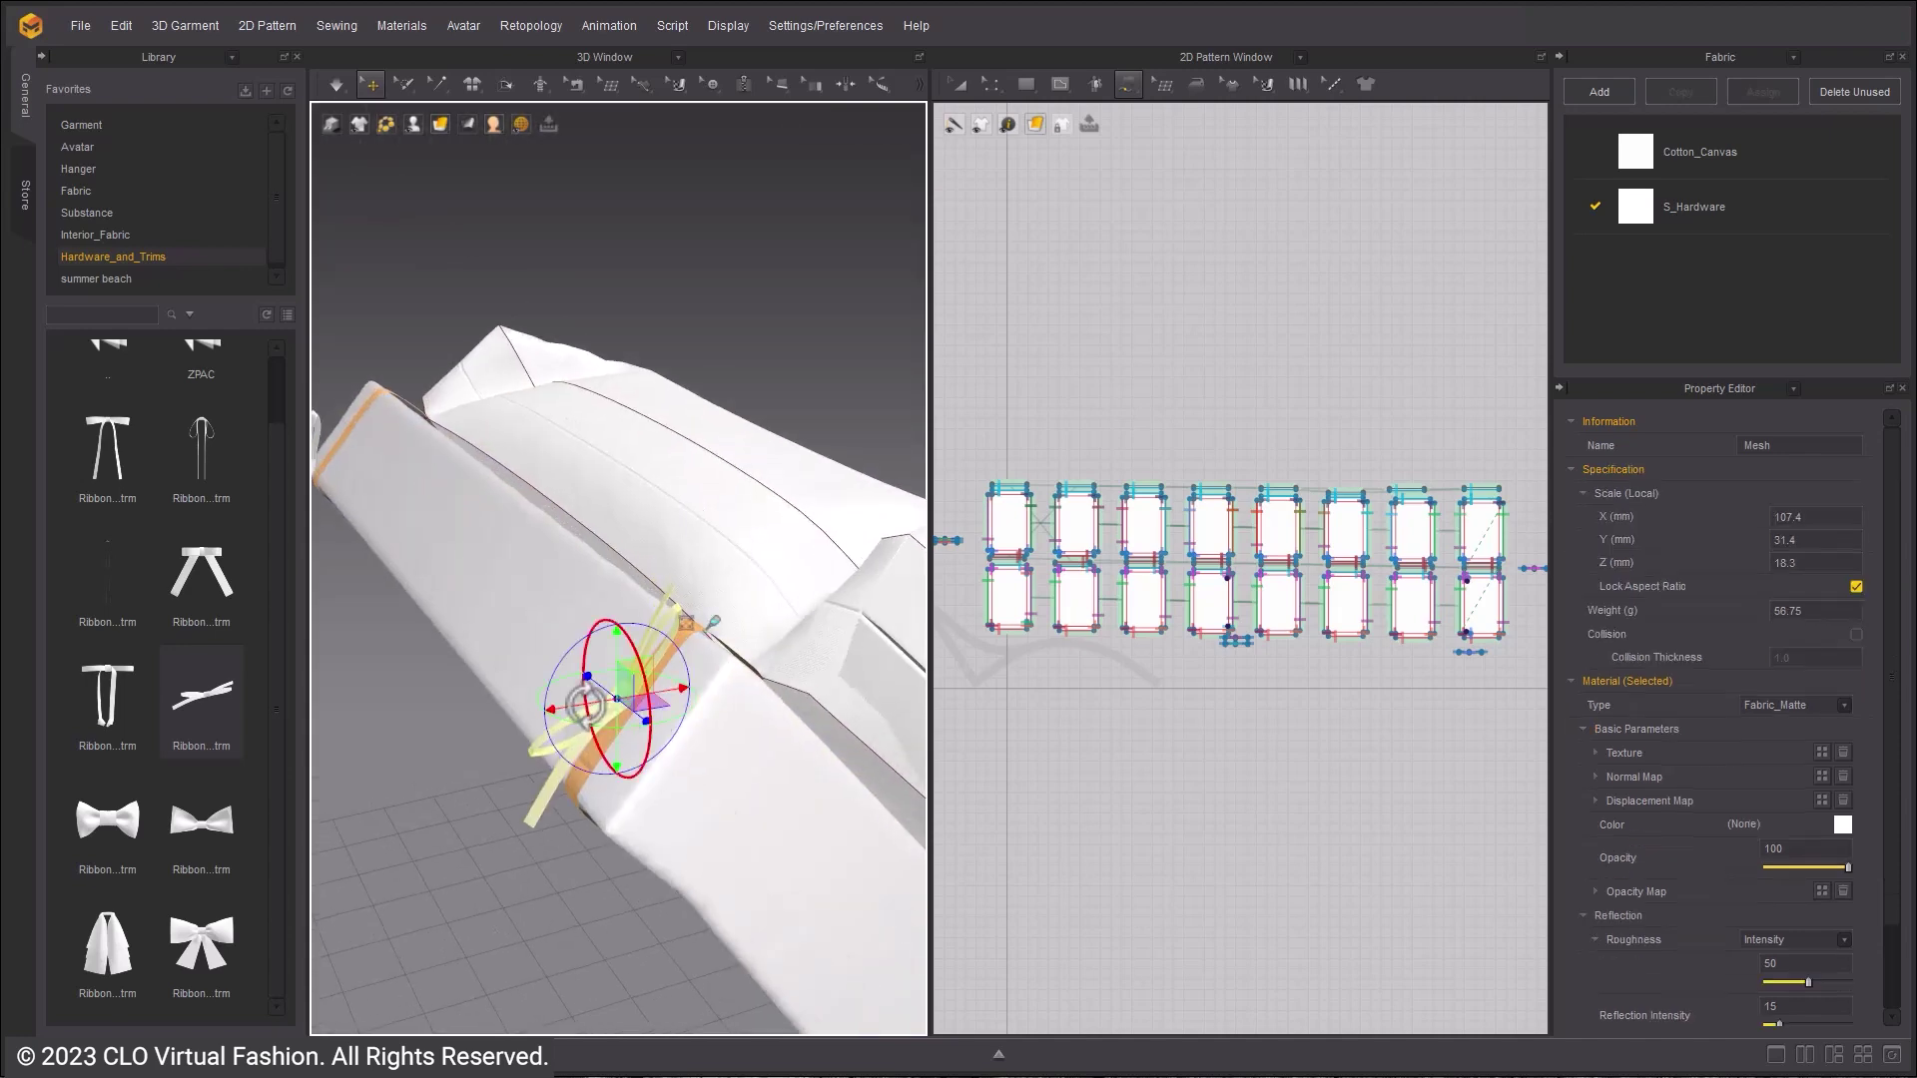
drag(578, 716, 666, 746)
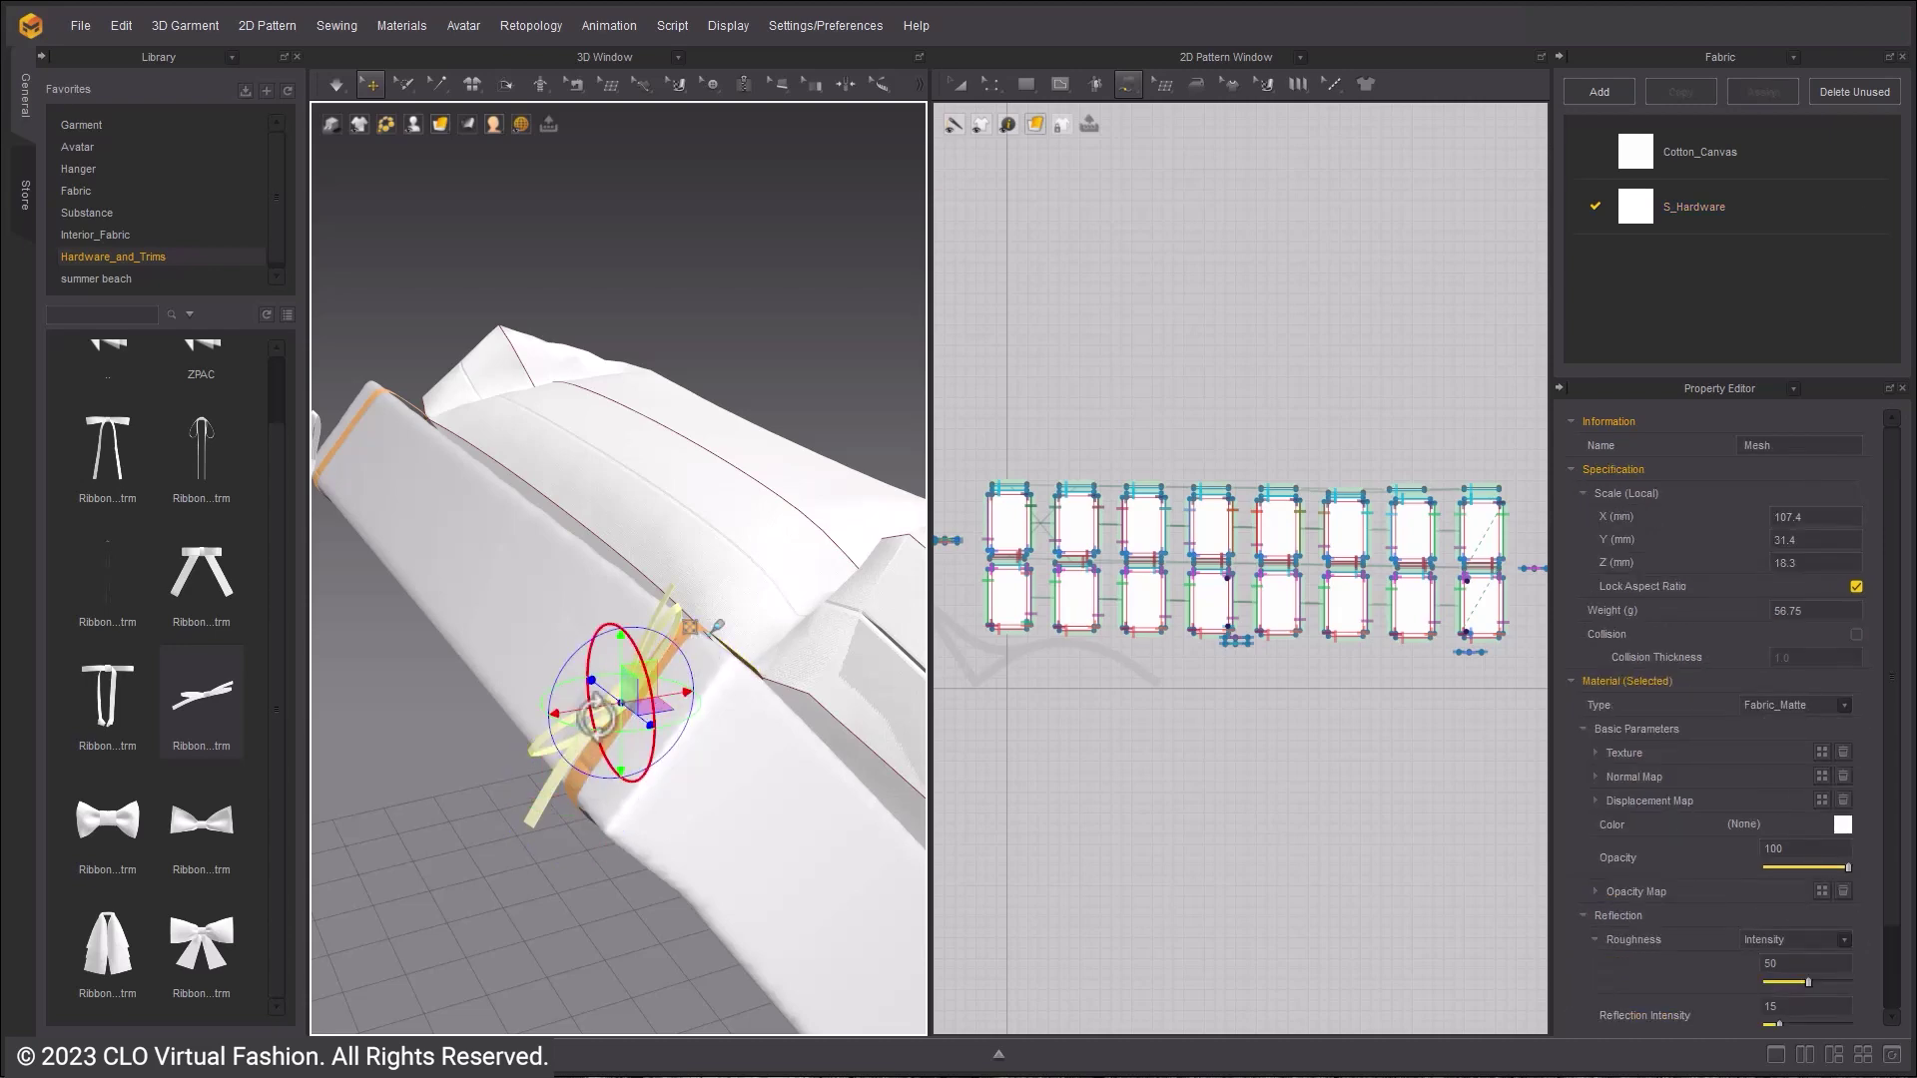
click(705, 479)
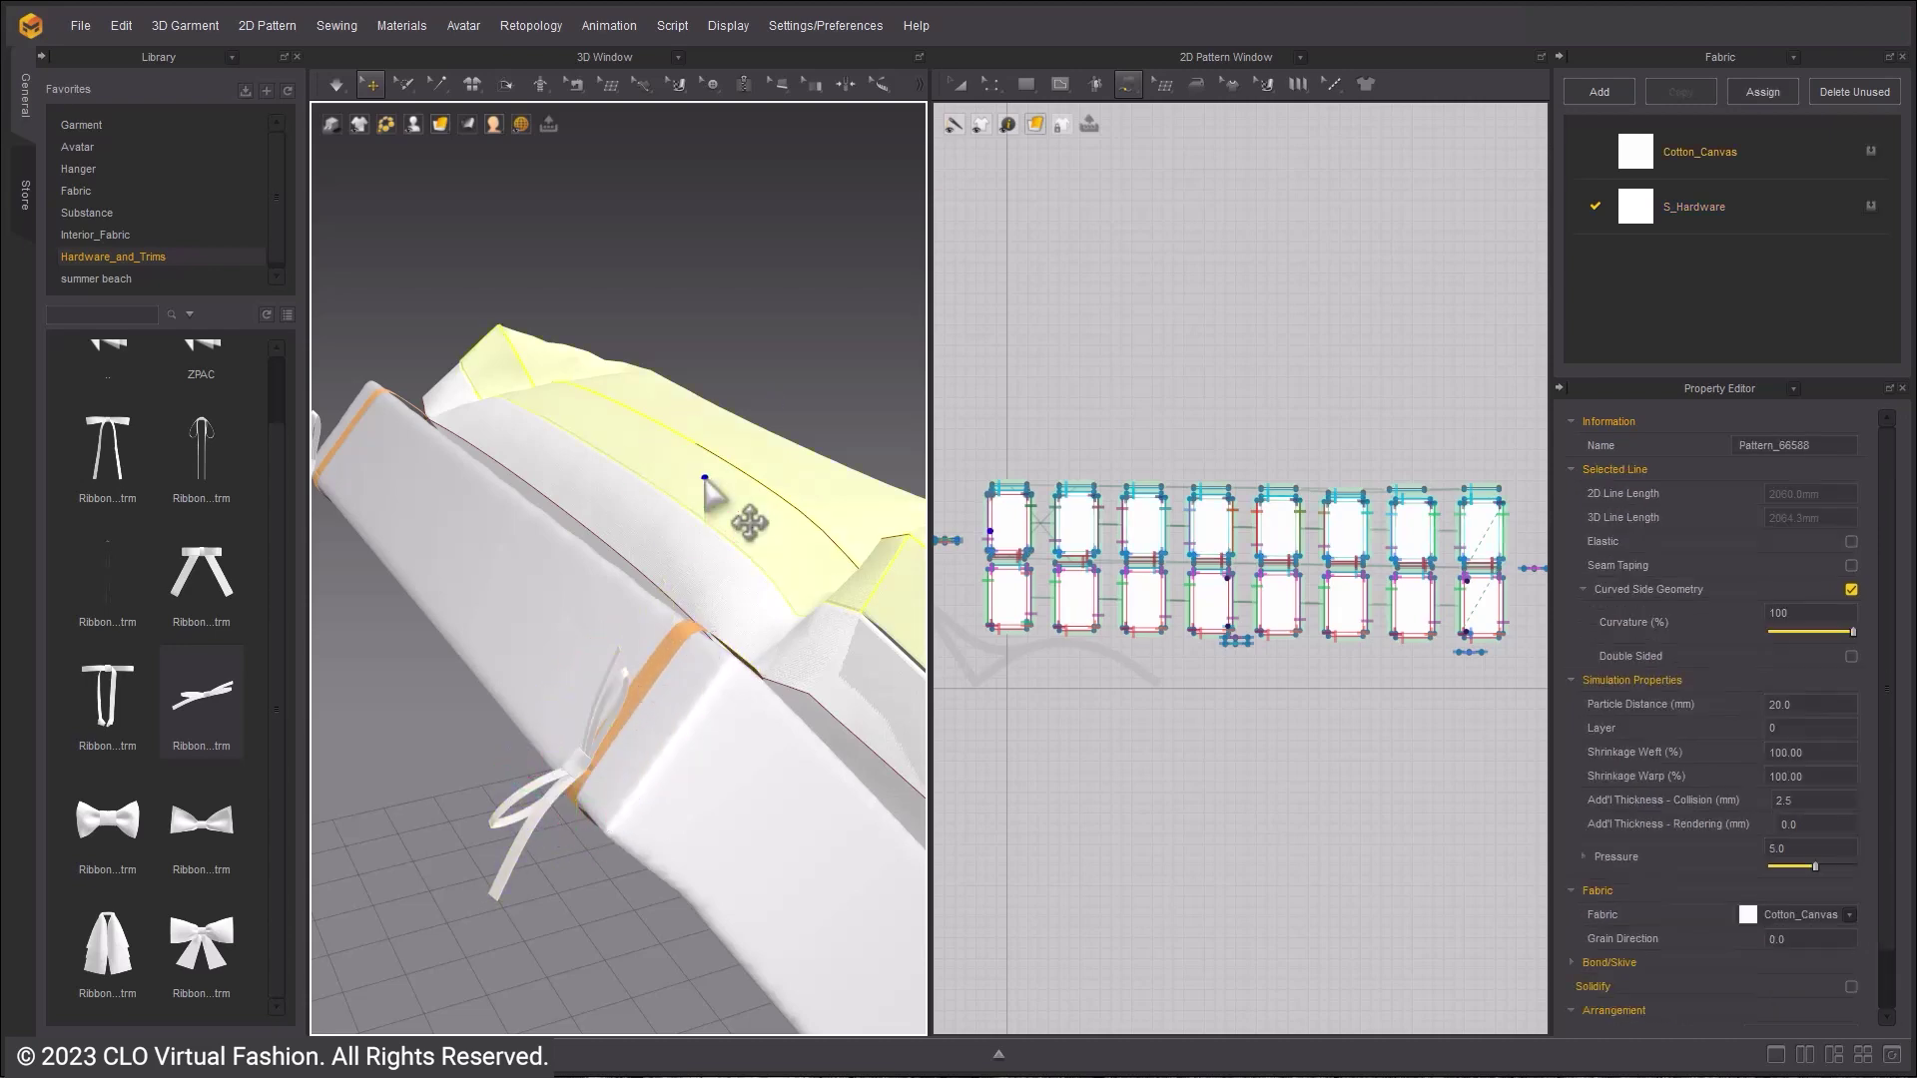
- Add a fourth copy of the thin ribbon trim to the workspace for the chair's foot end
scroll(749, 539, down, 5)
right_drag(749, 540, 552, 611)
scroll(555, 624, up, 5)
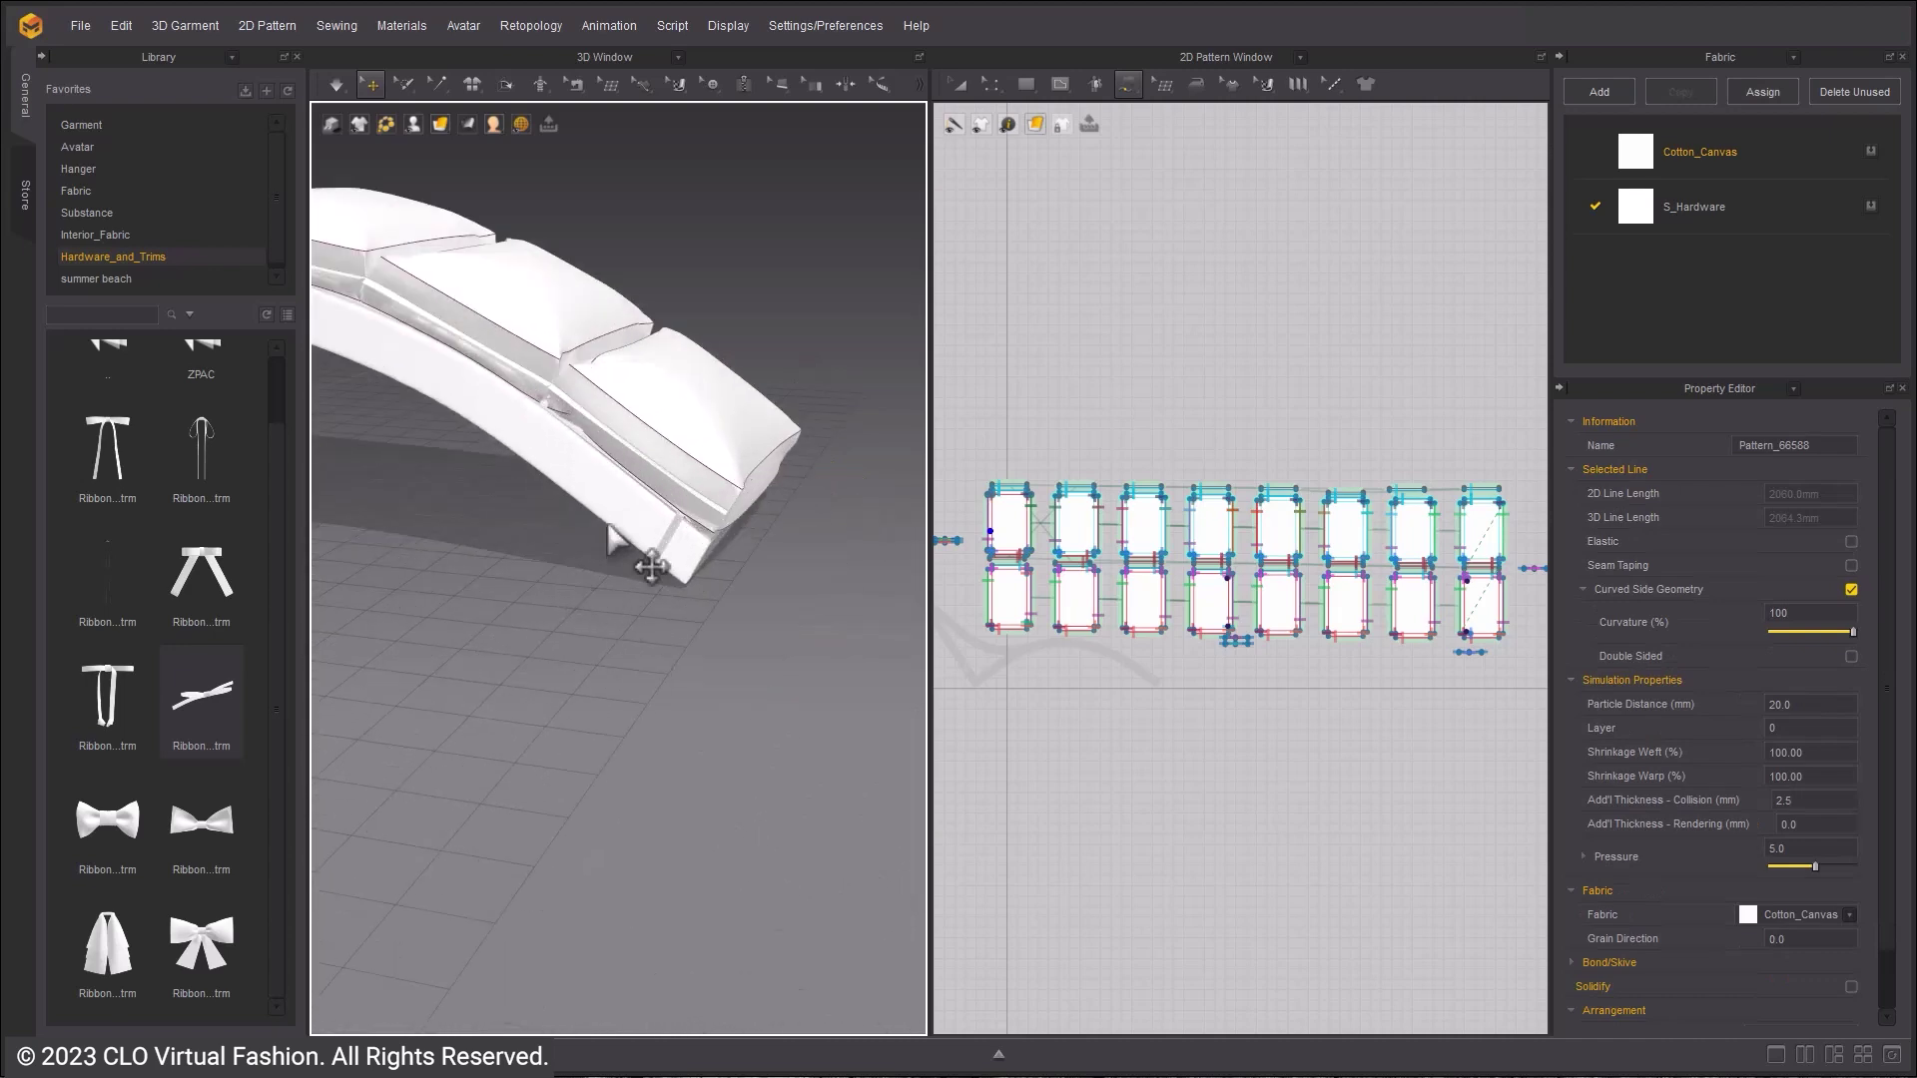
click(288, 720)
click(949, 541)
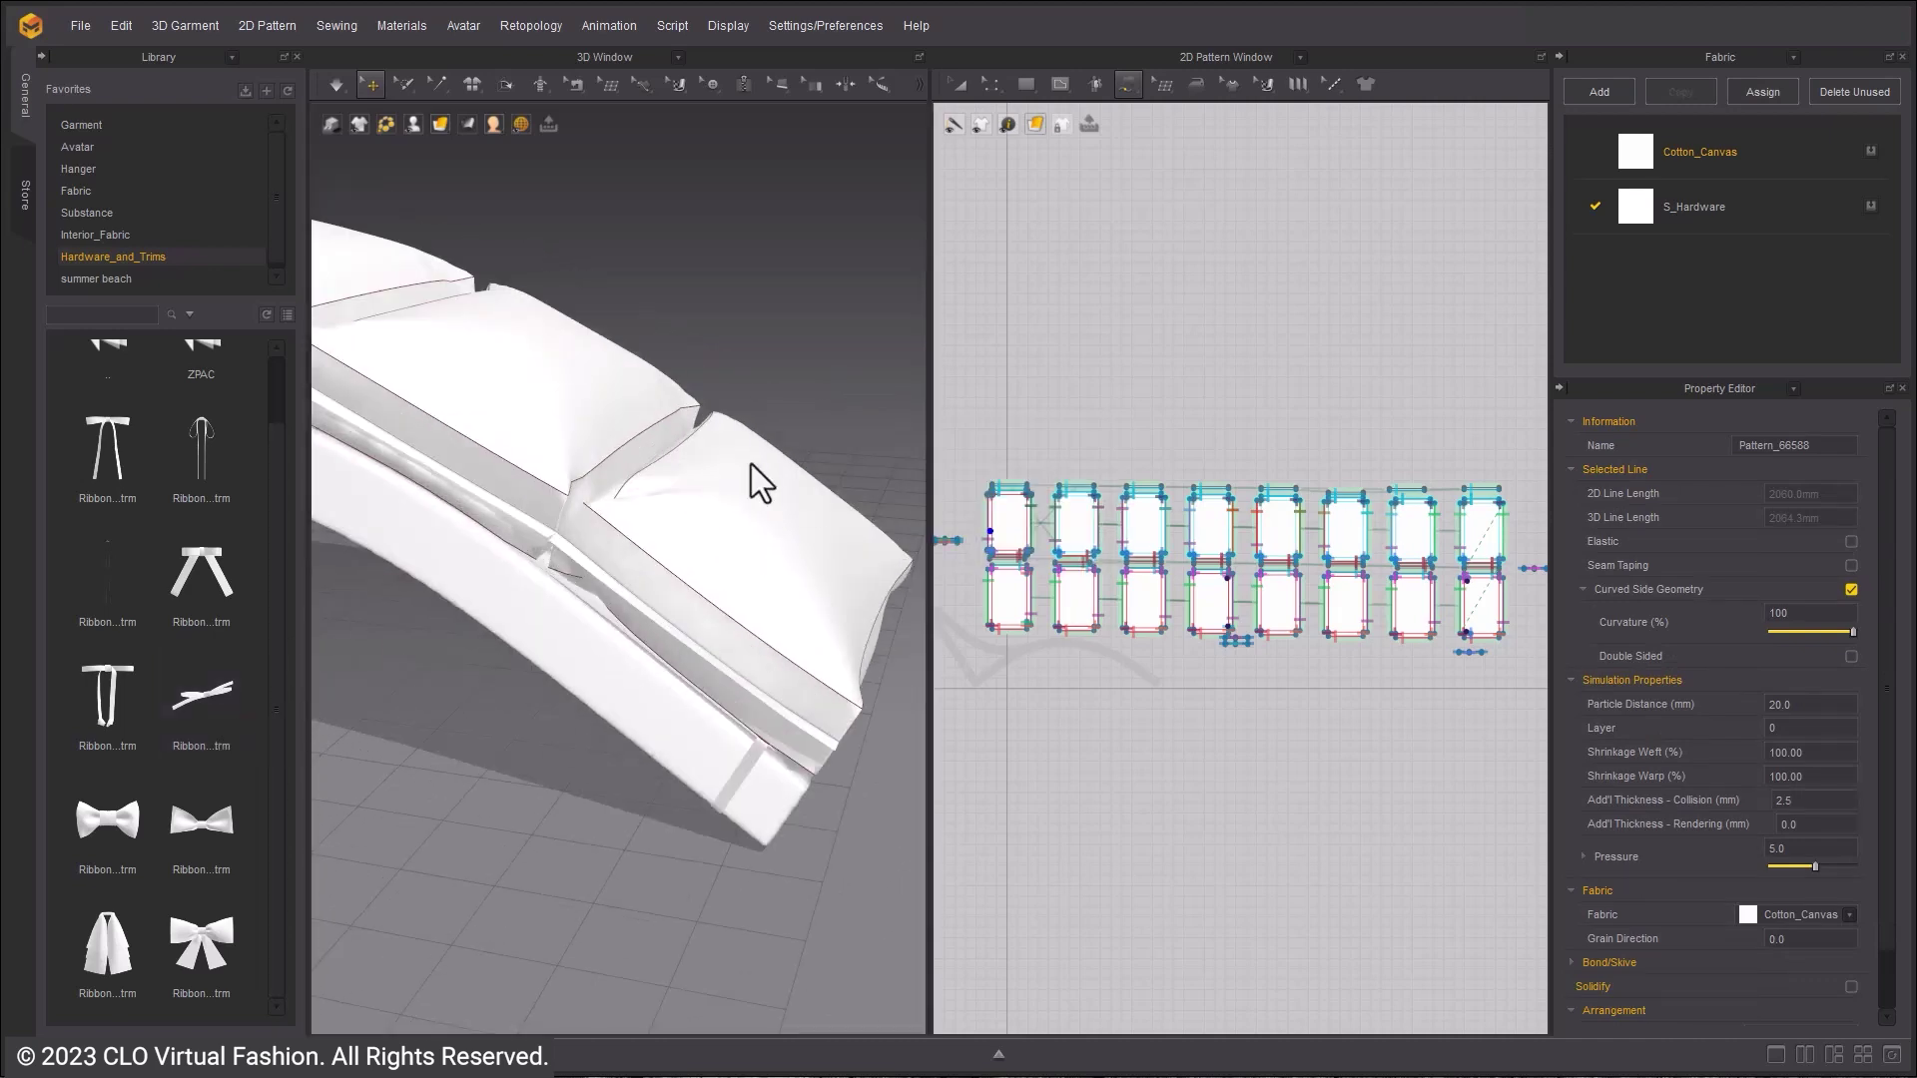
- Place the fourth ribbon on the end strap around the side rail at the lounge chair's foot
key(2)
click(573, 389)
scroll(759, 559, up, 4)
middle_drag(859, 679, 863, 695)
scroll(867, 712, up, 5)
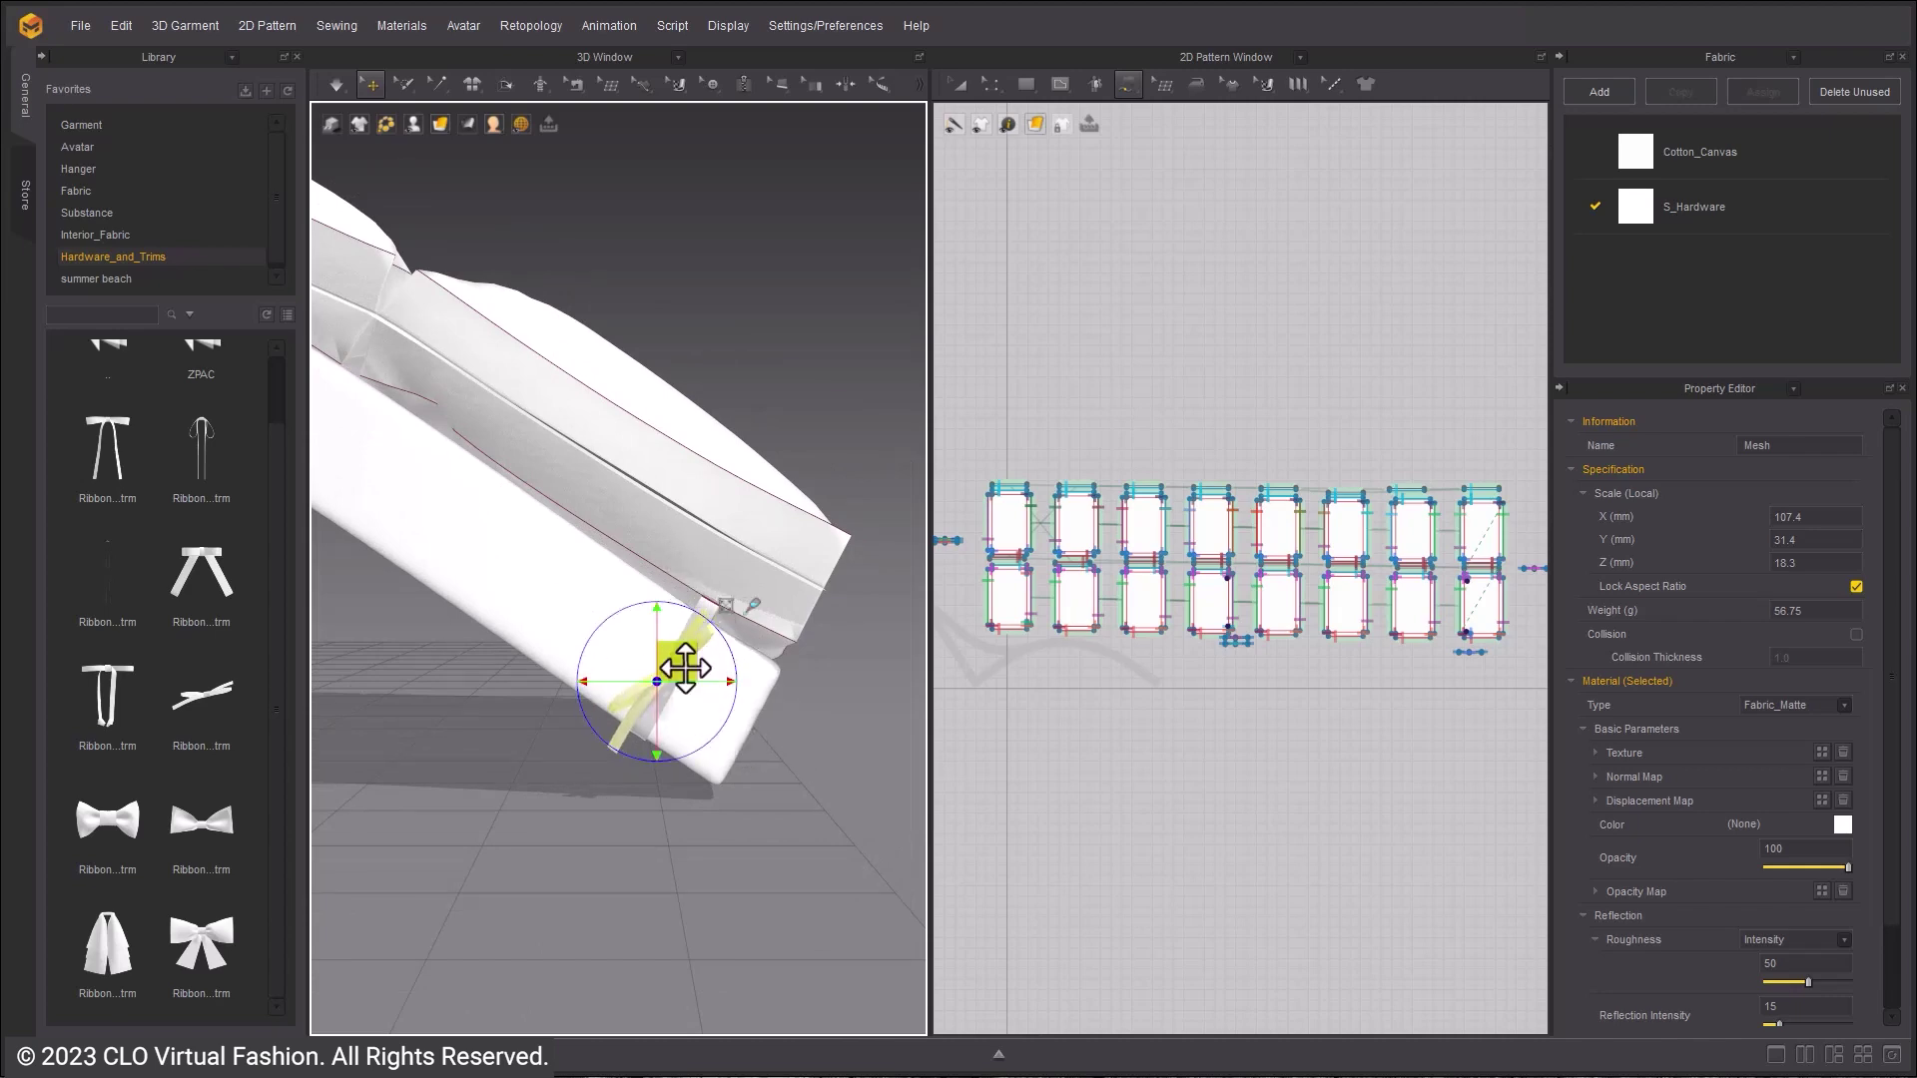
click(815, 484)
- Add a fifth copy of the thin ribbon trim for the end strap on the opposite side rail
right_drag(816, 484, 530, 522)
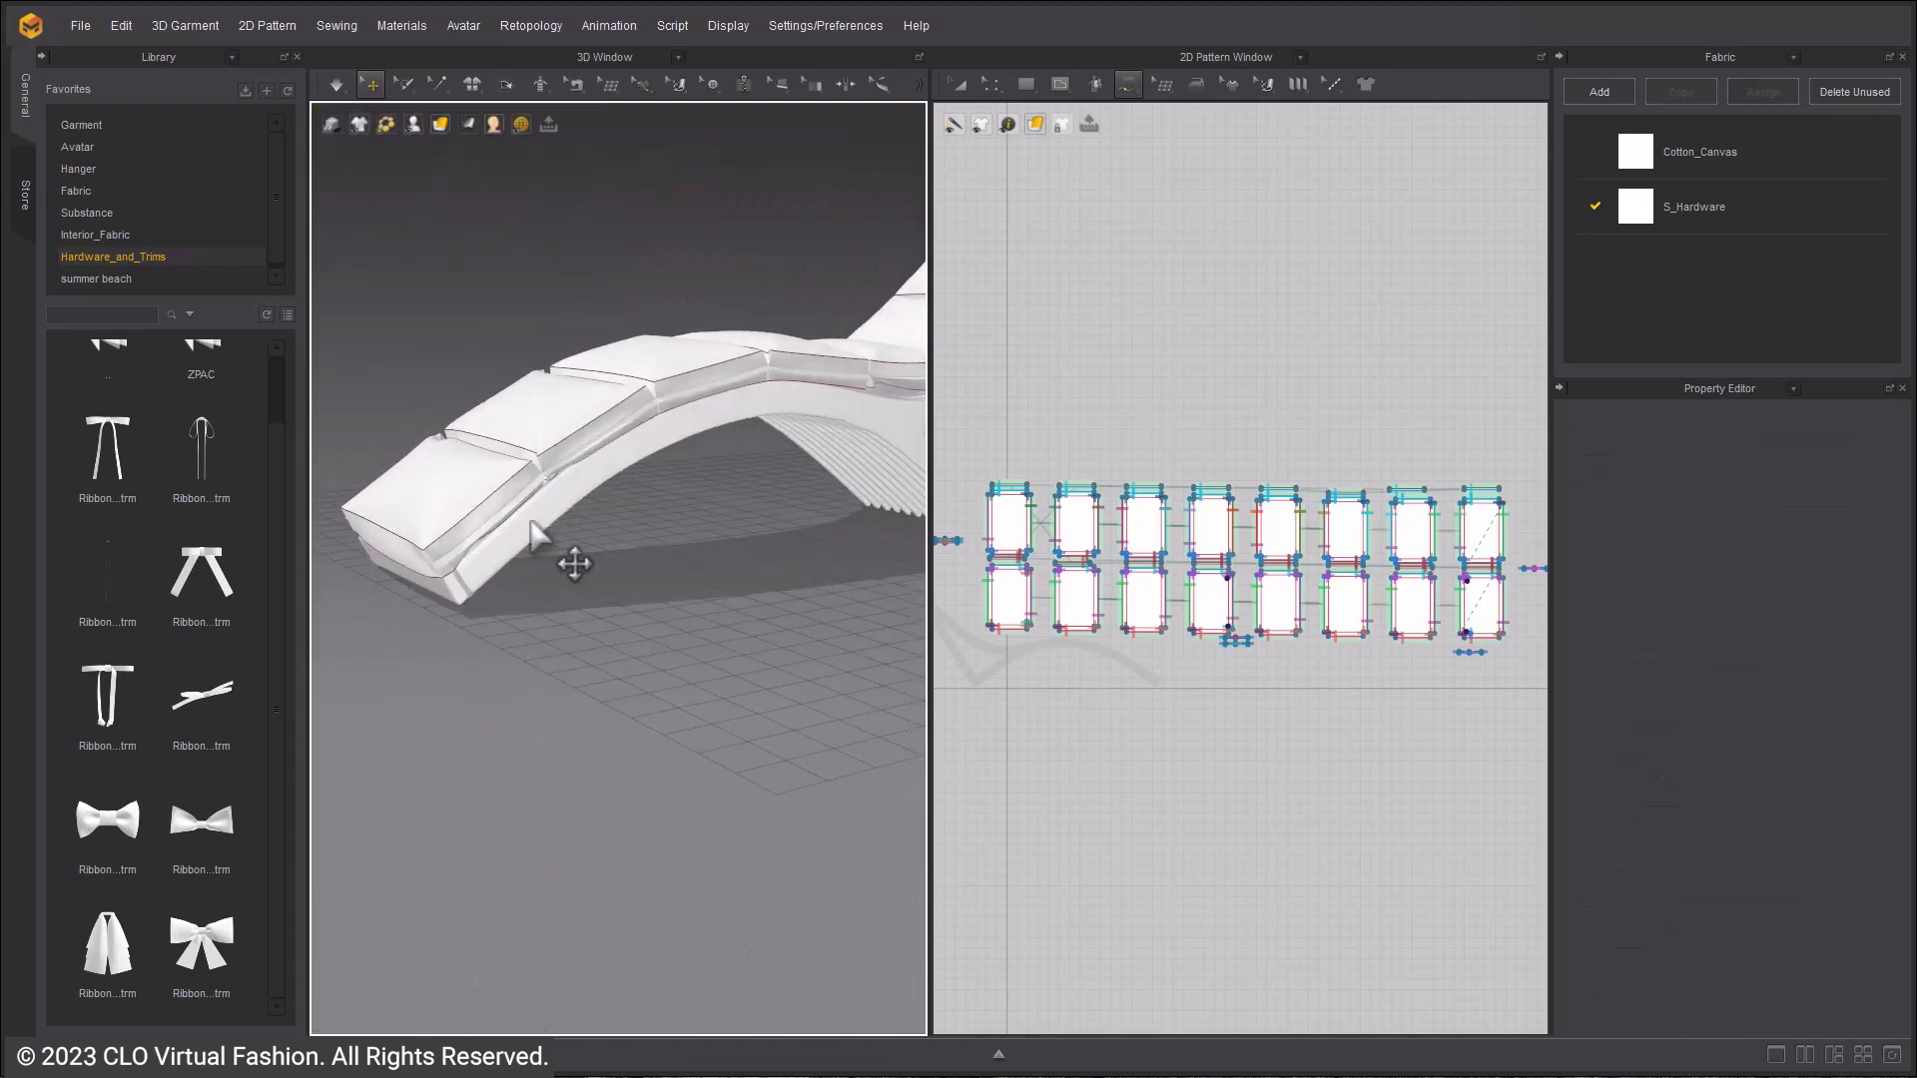
scroll(530, 522, up, 4)
click(342, 602)
middle_drag(388, 644, 575, 685)
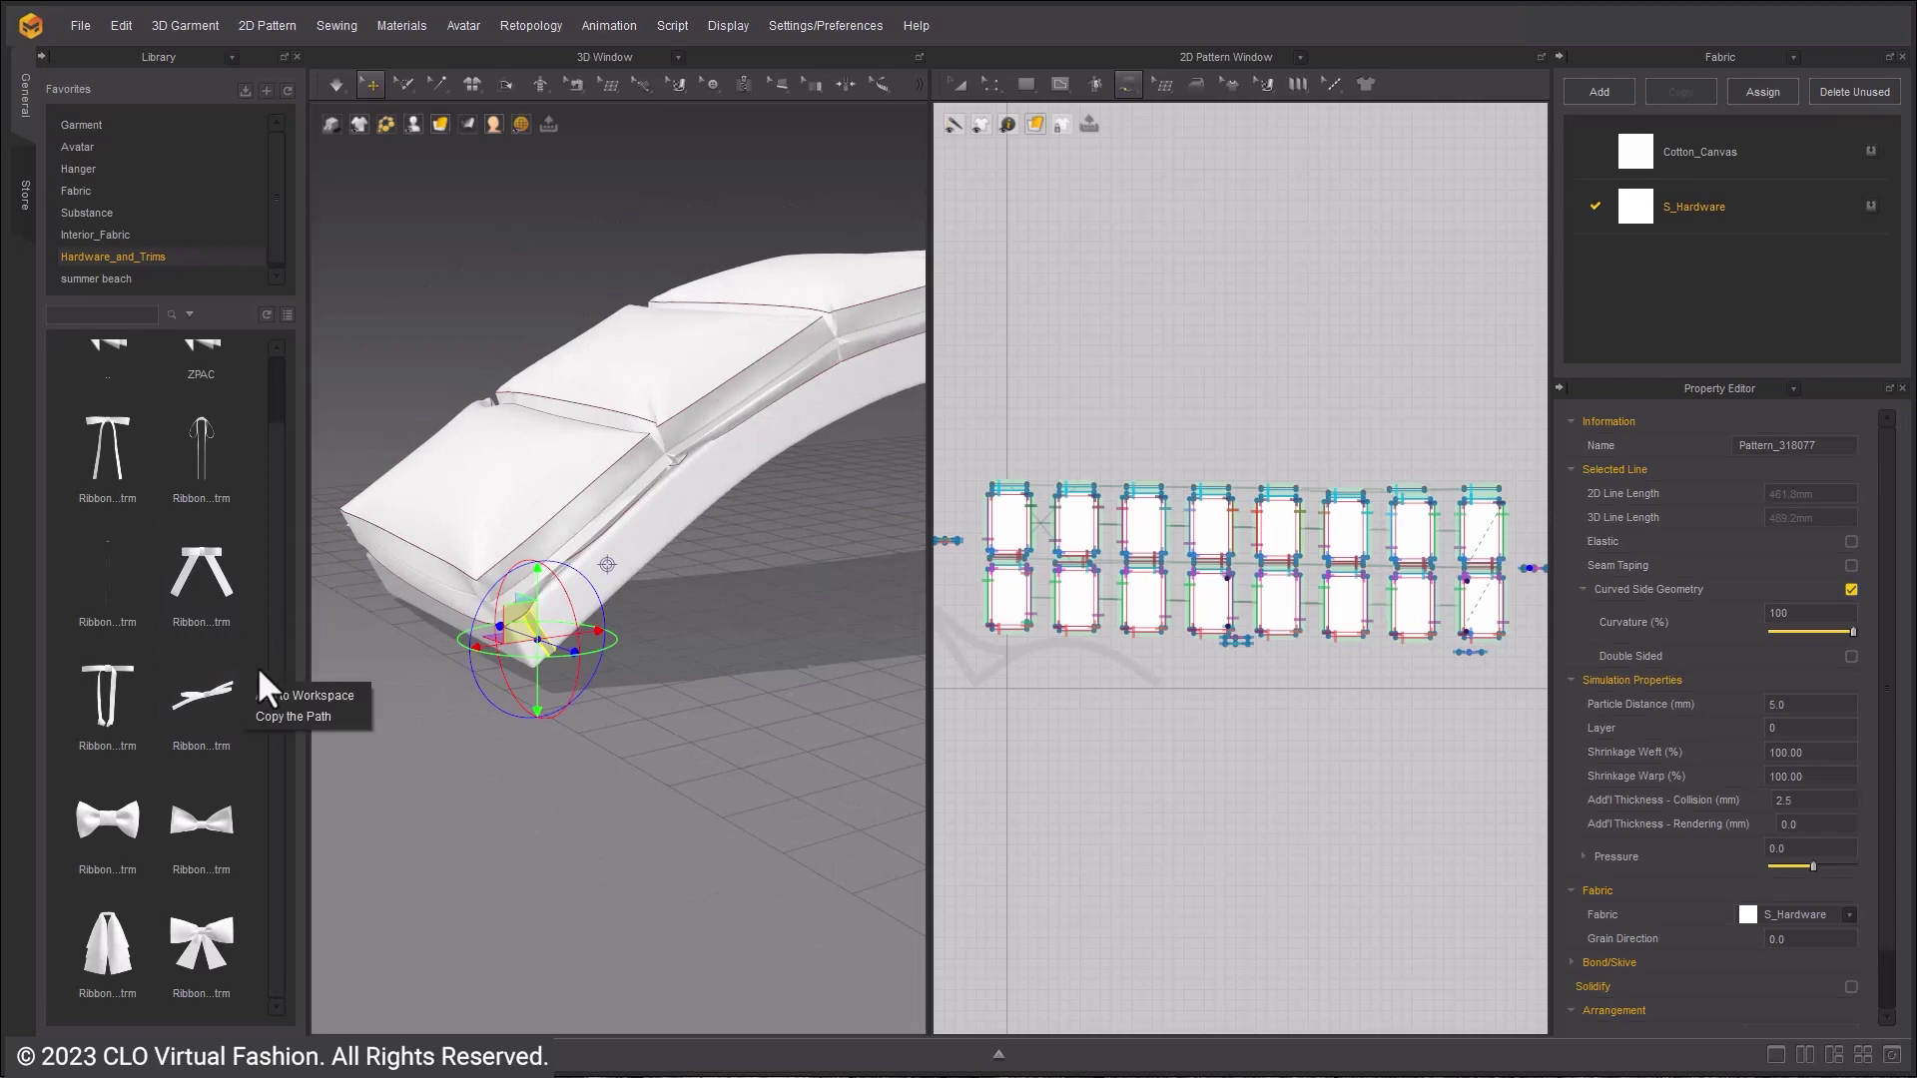
click(289, 696)
click(946, 540)
- Move and rotate the fifth ribbon onto the end strap at the foot of the opposite side rail
click(570, 399)
right_drag(796, 543, 559, 599)
middle_drag(559, 599, 902, 654)
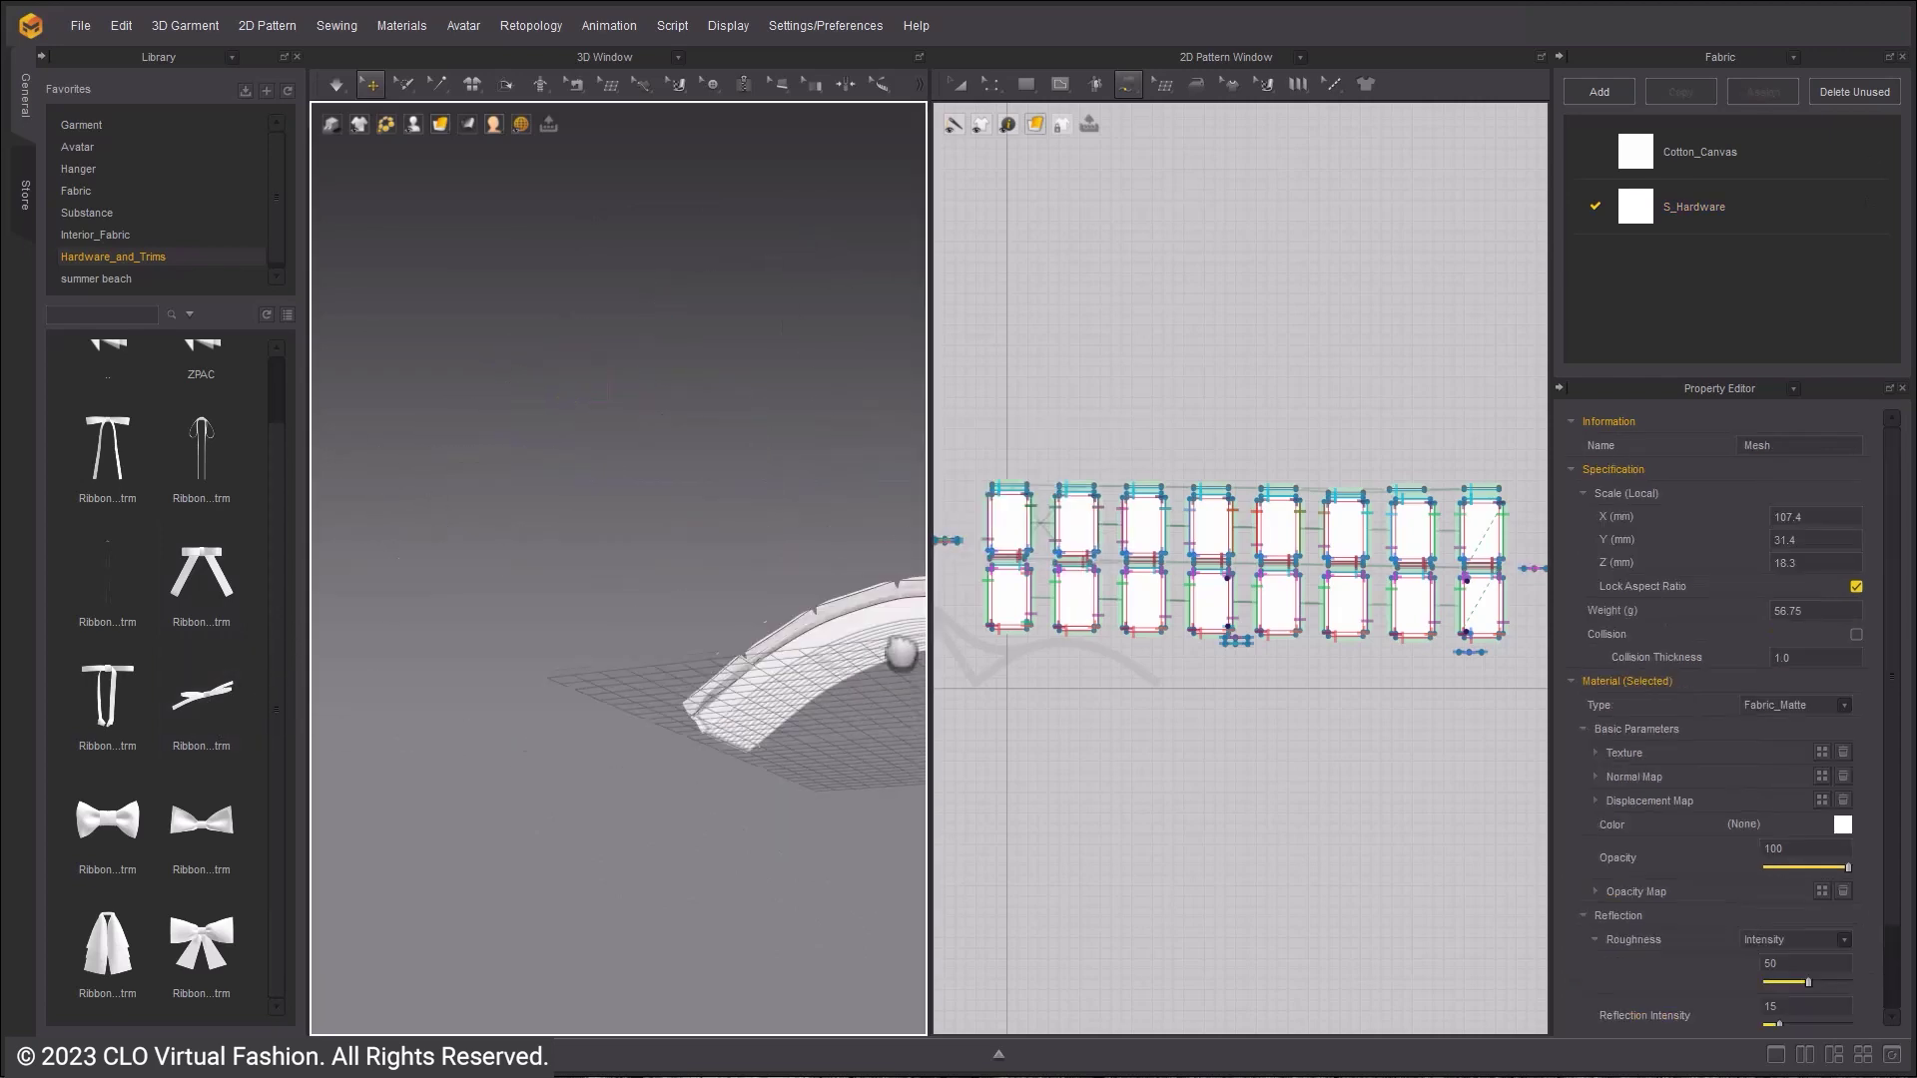
right_drag(901, 654, 849, 878)
middle_drag(849, 878, 560, 719)
scroll(560, 719, up, 4)
click(390, 672)
scroll(390, 673, up, 2)
middle_drag(390, 673, 547, 624)
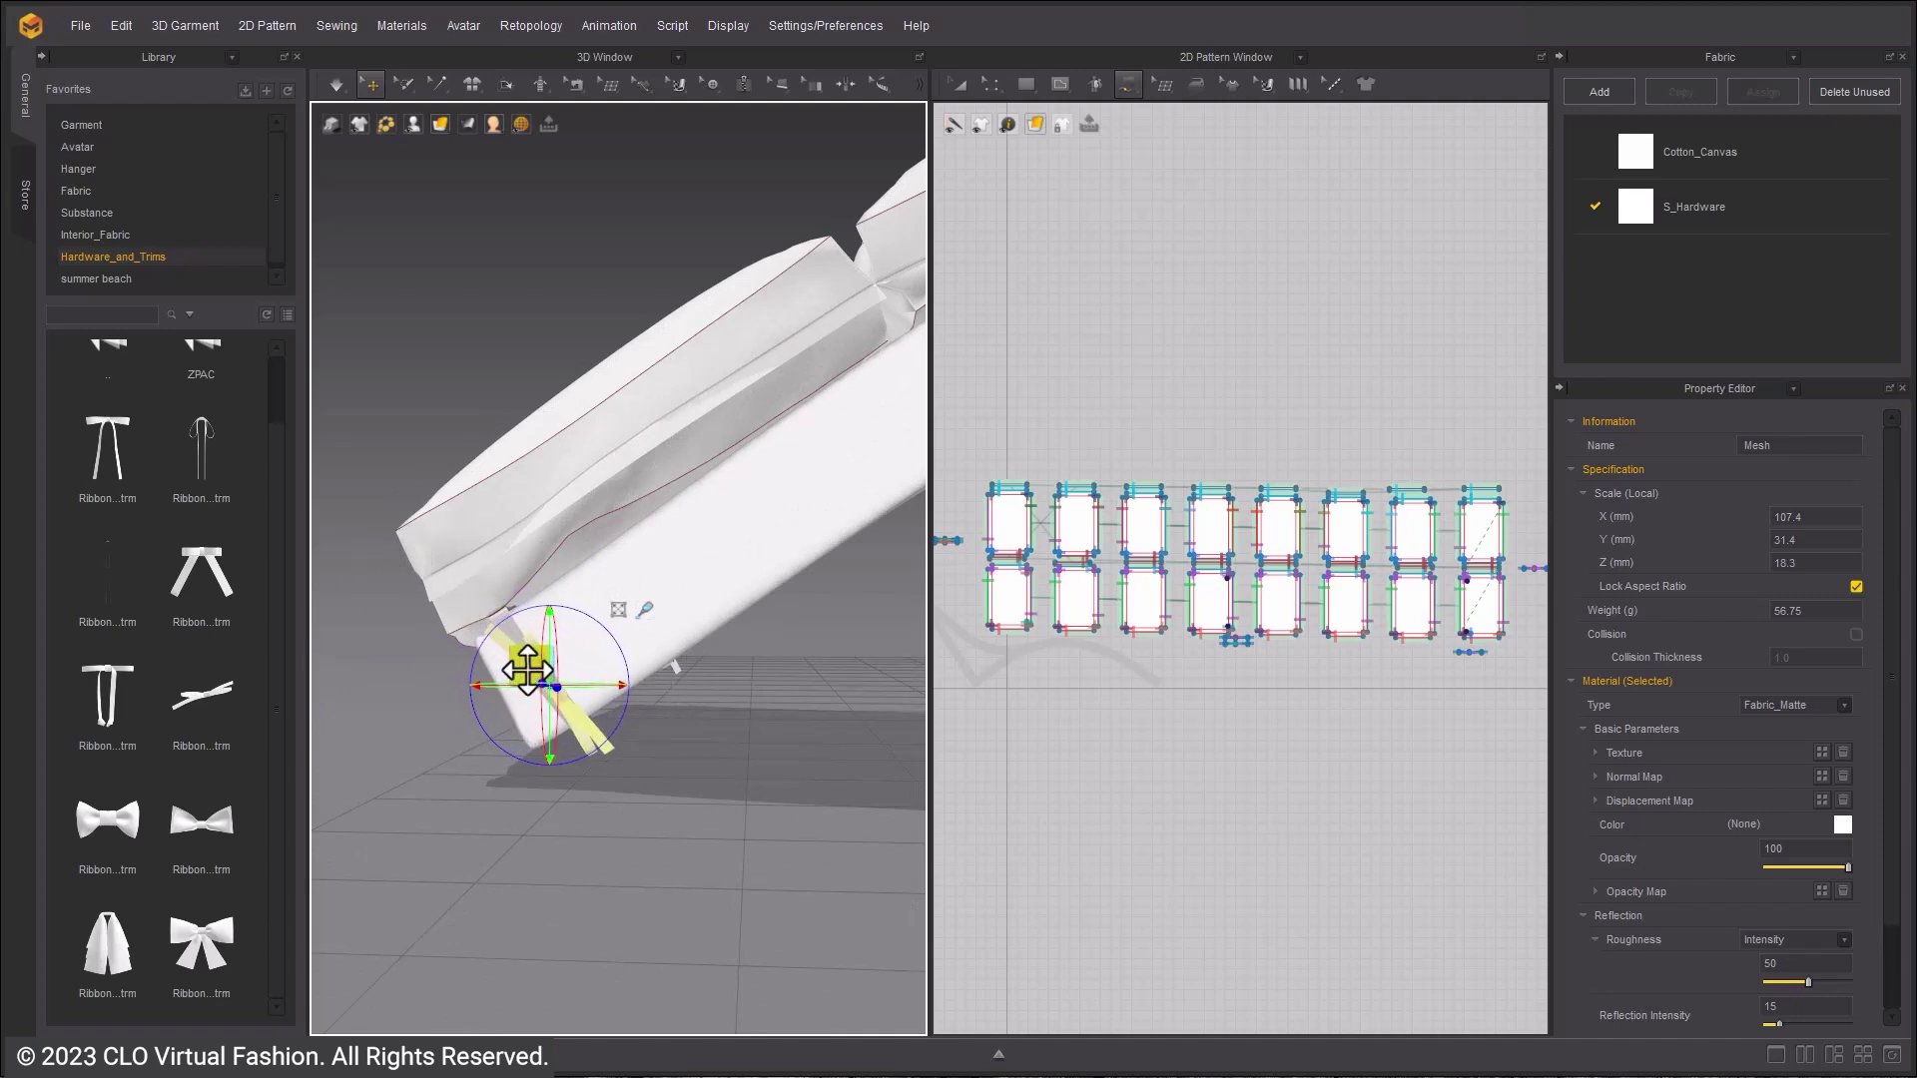
click(765, 719)
scroll(766, 719, down, 4)
middle_drag(739, 713, 561, 631)
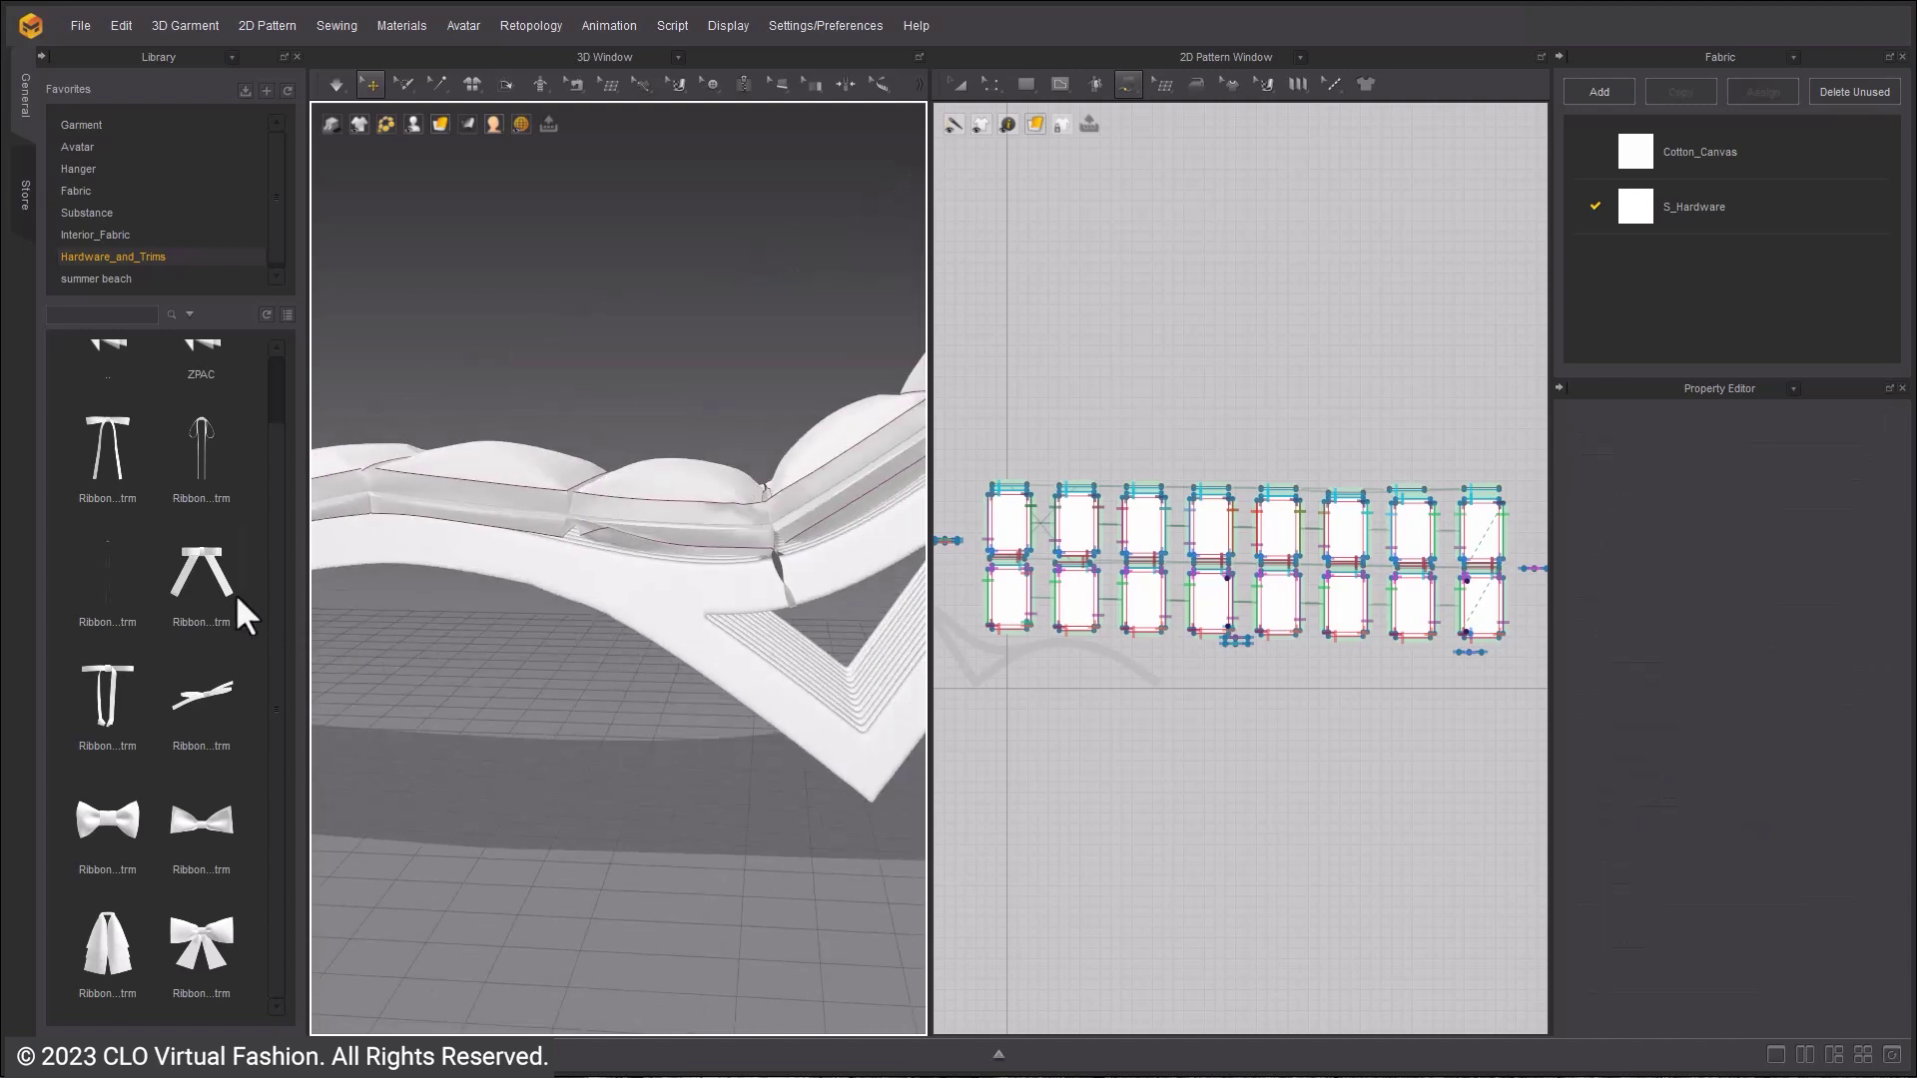
- Add another copy of the thin ribbon trim beside the strap at the bend of the lounge chair's side rail
click(279, 705)
click(946, 540)
click(570, 400)
right_drag(759, 534, 430, 554)
scroll(636, 642, up, 5)
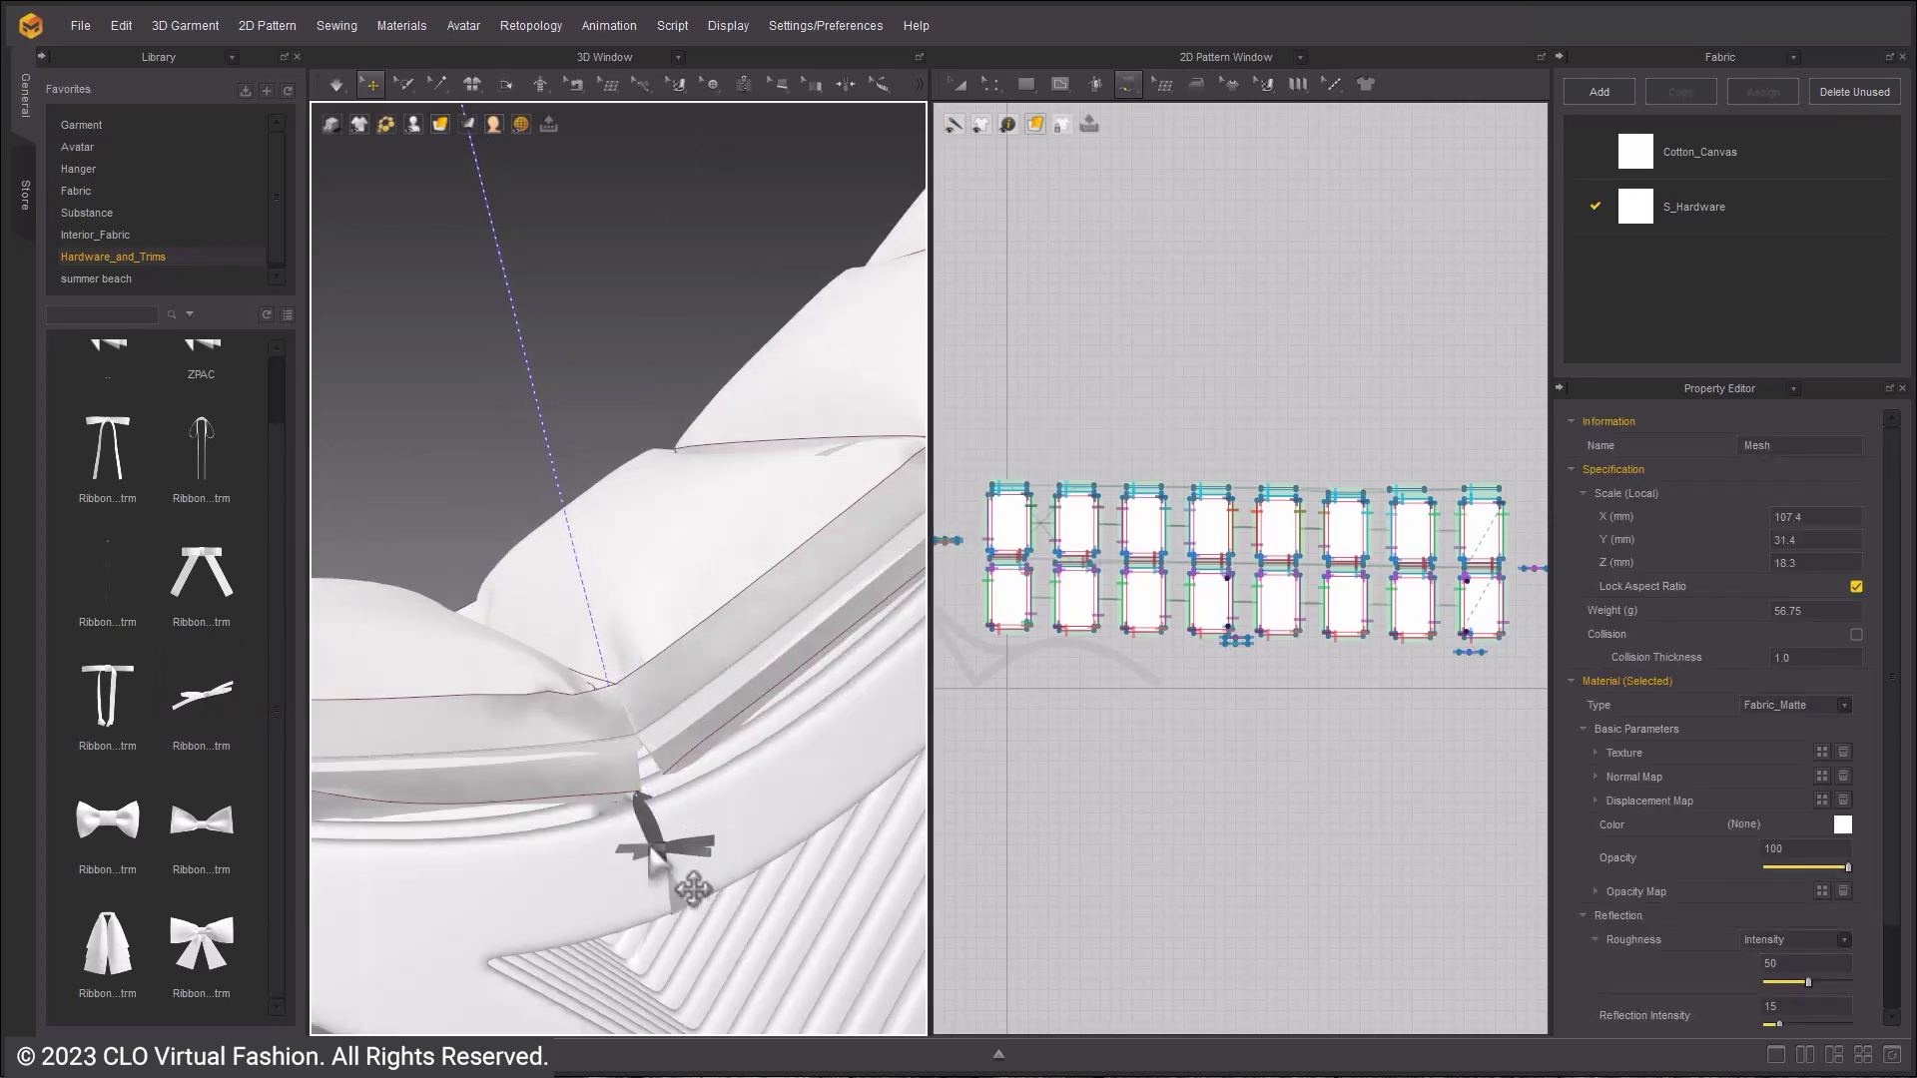
- Rotate and move the new ribbon until it sits against the strap at the side rail's bend
right_drag(707, 871, 739, 914)
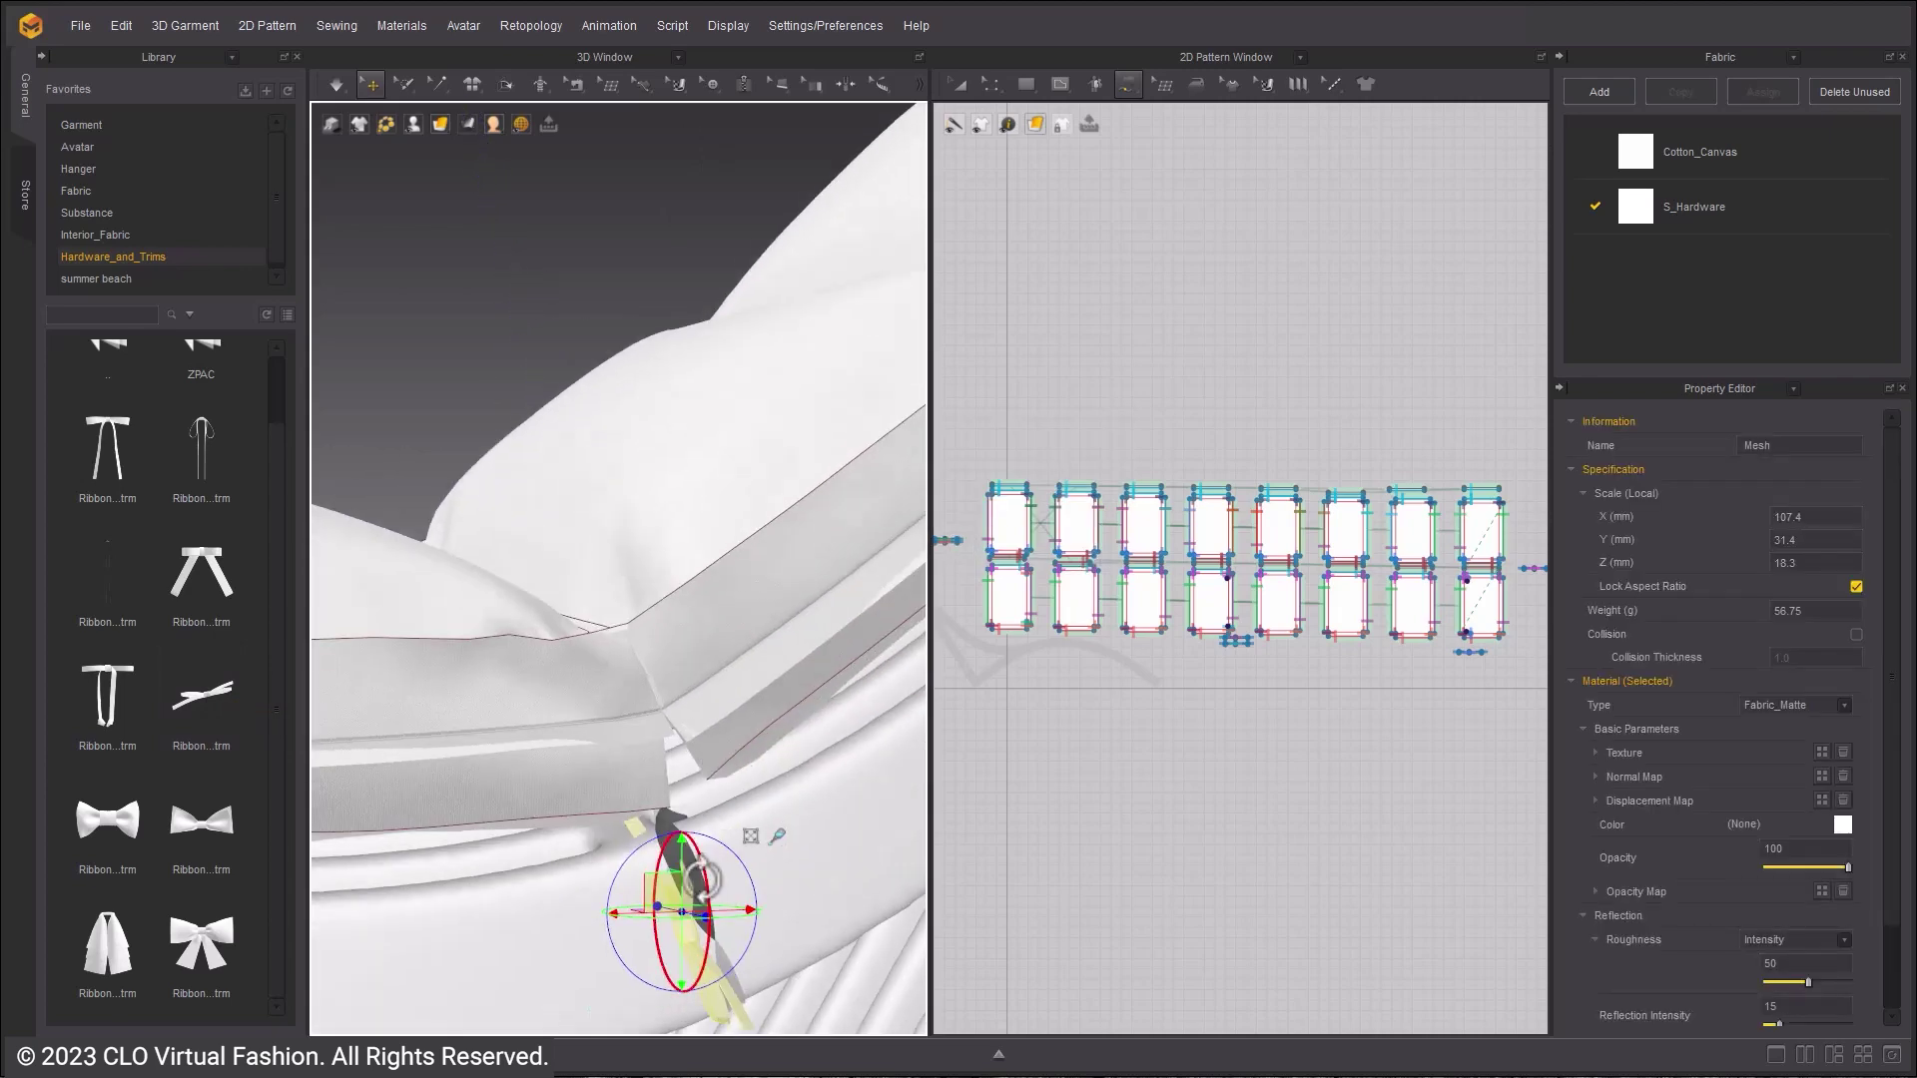
drag(675, 901, 709, 920)
right_drag(737, 913, 844, 953)
drag(754, 867, 768, 924)
click(852, 905)
scroll(713, 869, up, 1)
right_drag(711, 870, 344, 400)
- Duplicate the placed ribbon and put the copy at the strap near the side rail's bend
click(564, 689)
key(ctrl+c)
key(ctrl+v)
click(564, 720)
scroll(560, 781, down, 6)
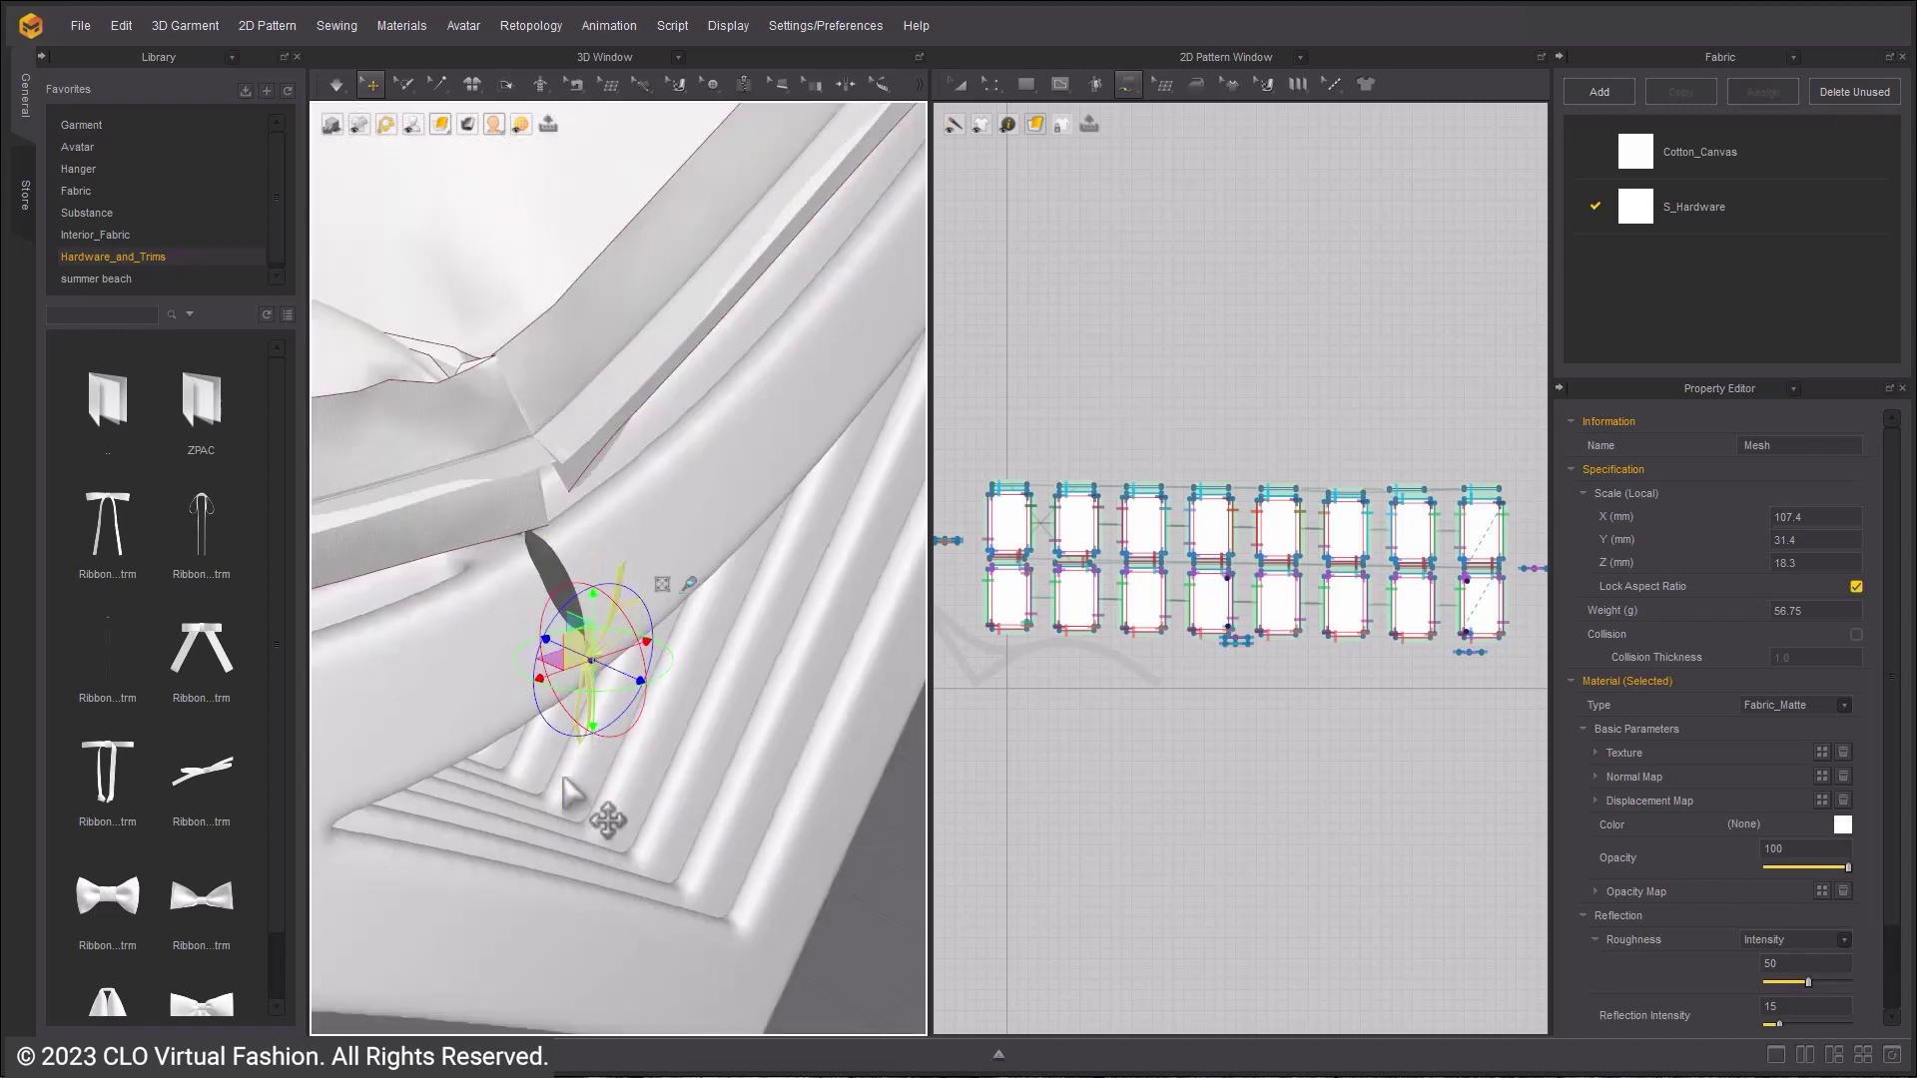
click(762, 853)
right_drag(762, 854, 603, 770)
- Select all the cushion and strap patterns and freeze them on the lounge chair
scroll(794, 670, down, 3)
right_drag(796, 685, 599, 804)
click(589, 673)
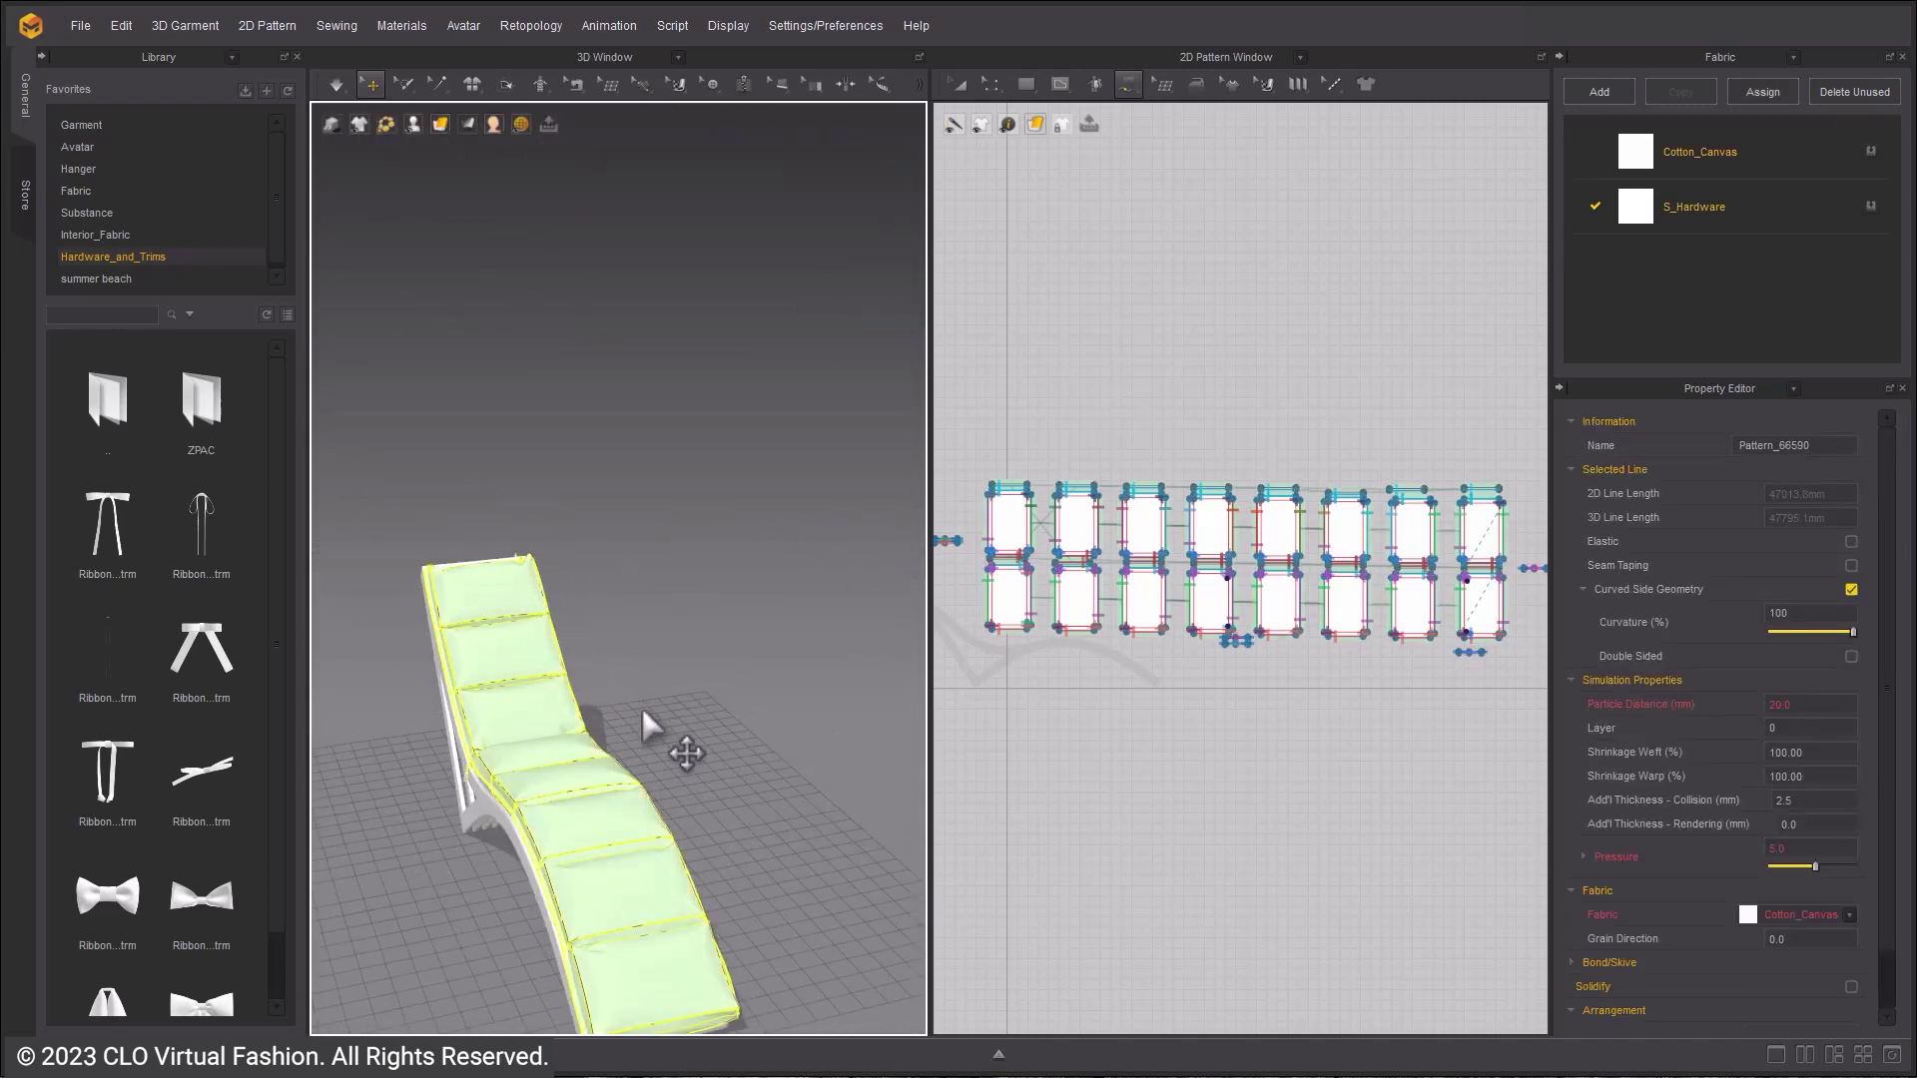
click(640, 711)
right_drag(640, 710, 621, 579)
middle_drag(629, 559, 825, 238)
- Draw a rectangular towel pattern about 4340 mm around below the cushion pieces, discarding a larger first attempt, and raise it above the chair
click(1023, 90)
middle_drag(1129, 473, 1141, 461)
right_drag(1141, 461, 1215, 352)
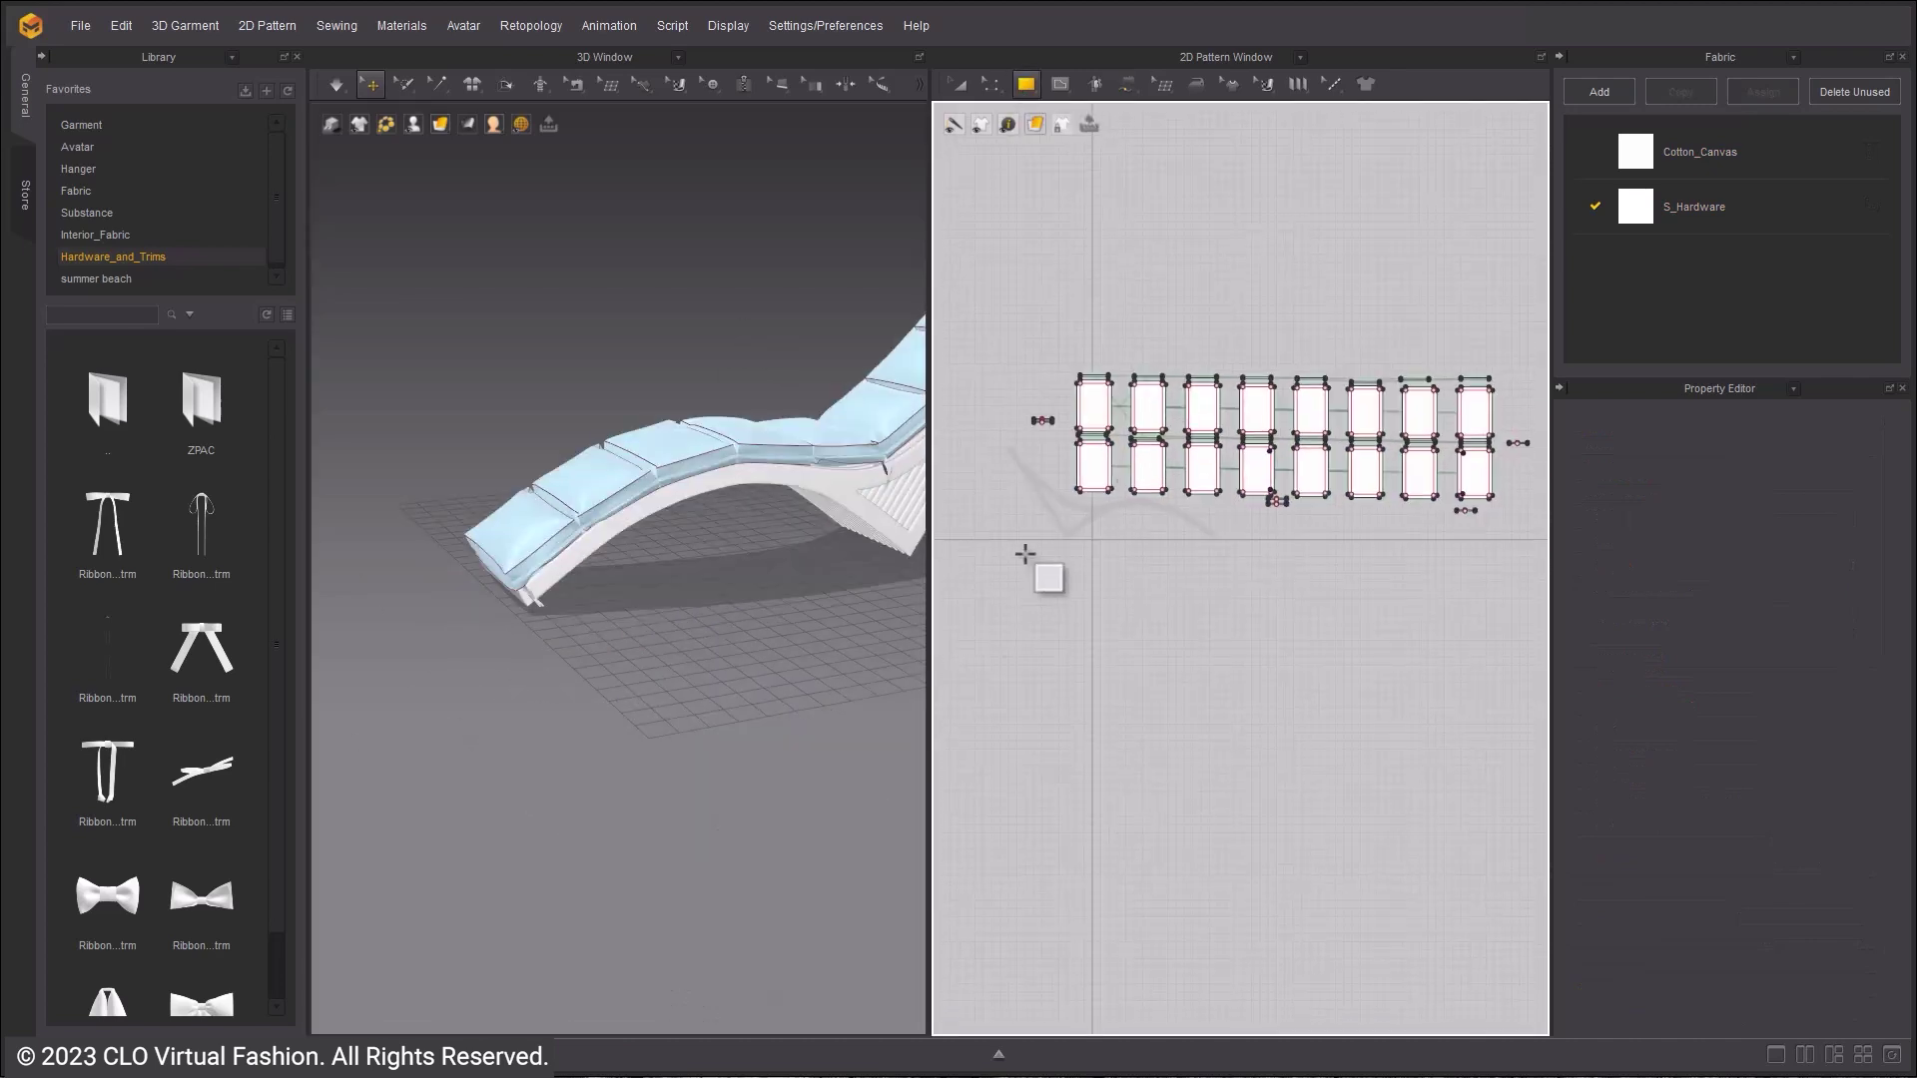
drag(1027, 538, 1189, 610)
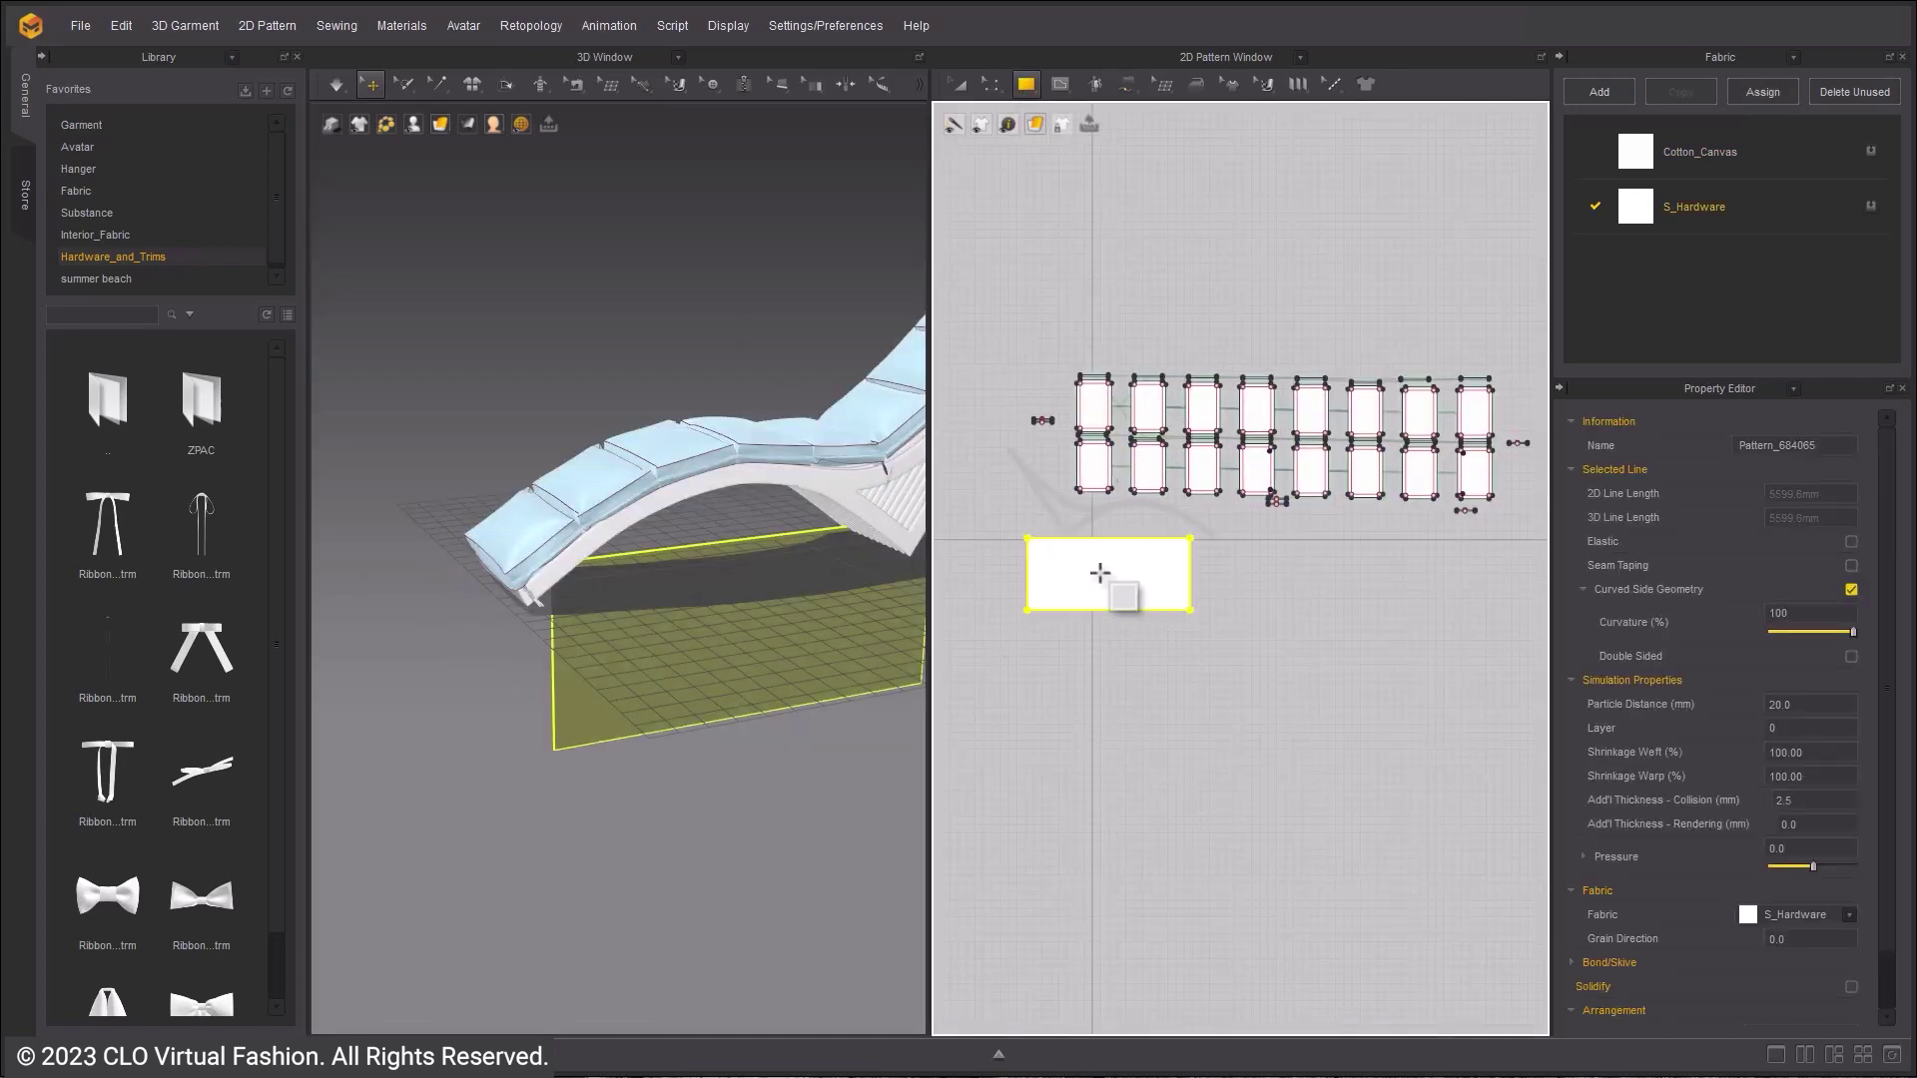
middle_drag(595, 641, 443, 653)
key(Delete)
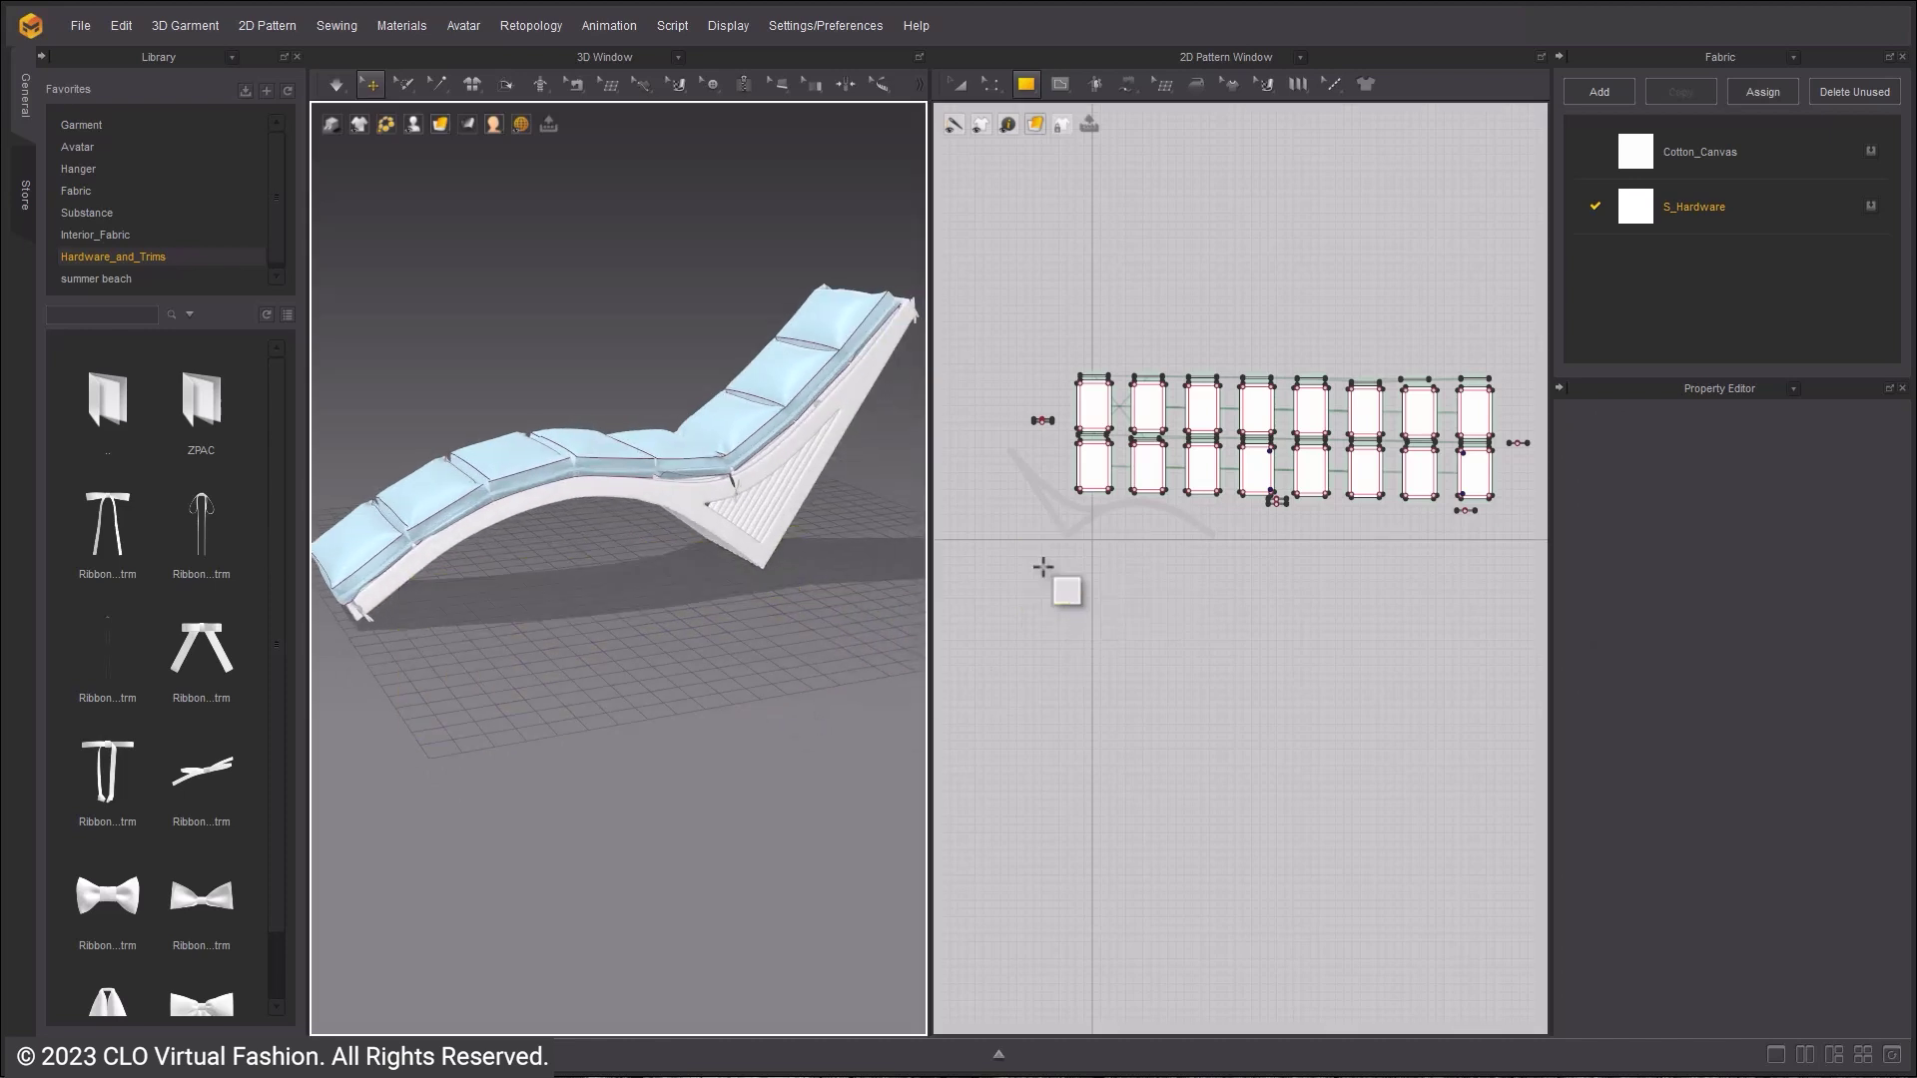
drag(1083, 521, 1209, 577)
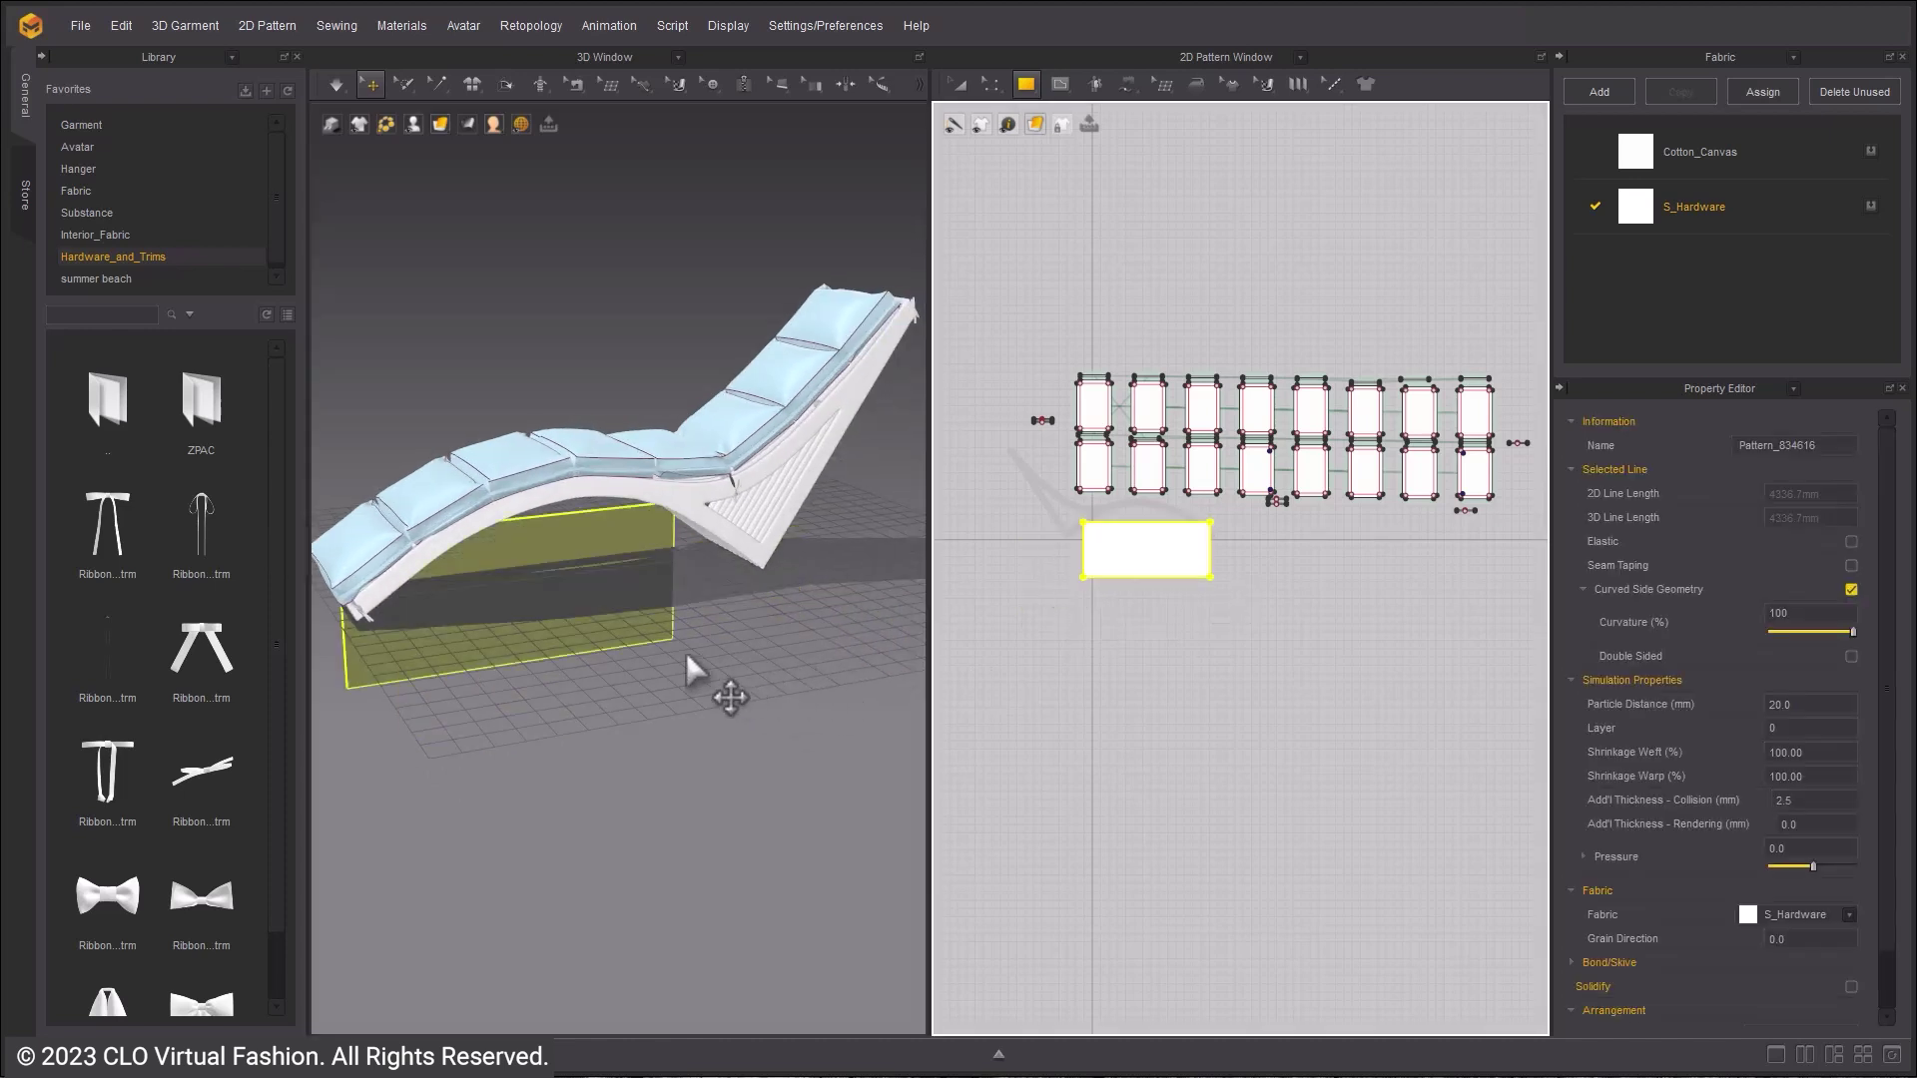
drag(566, 525, 593, 249)
right_drag(635, 282, 733, 329)
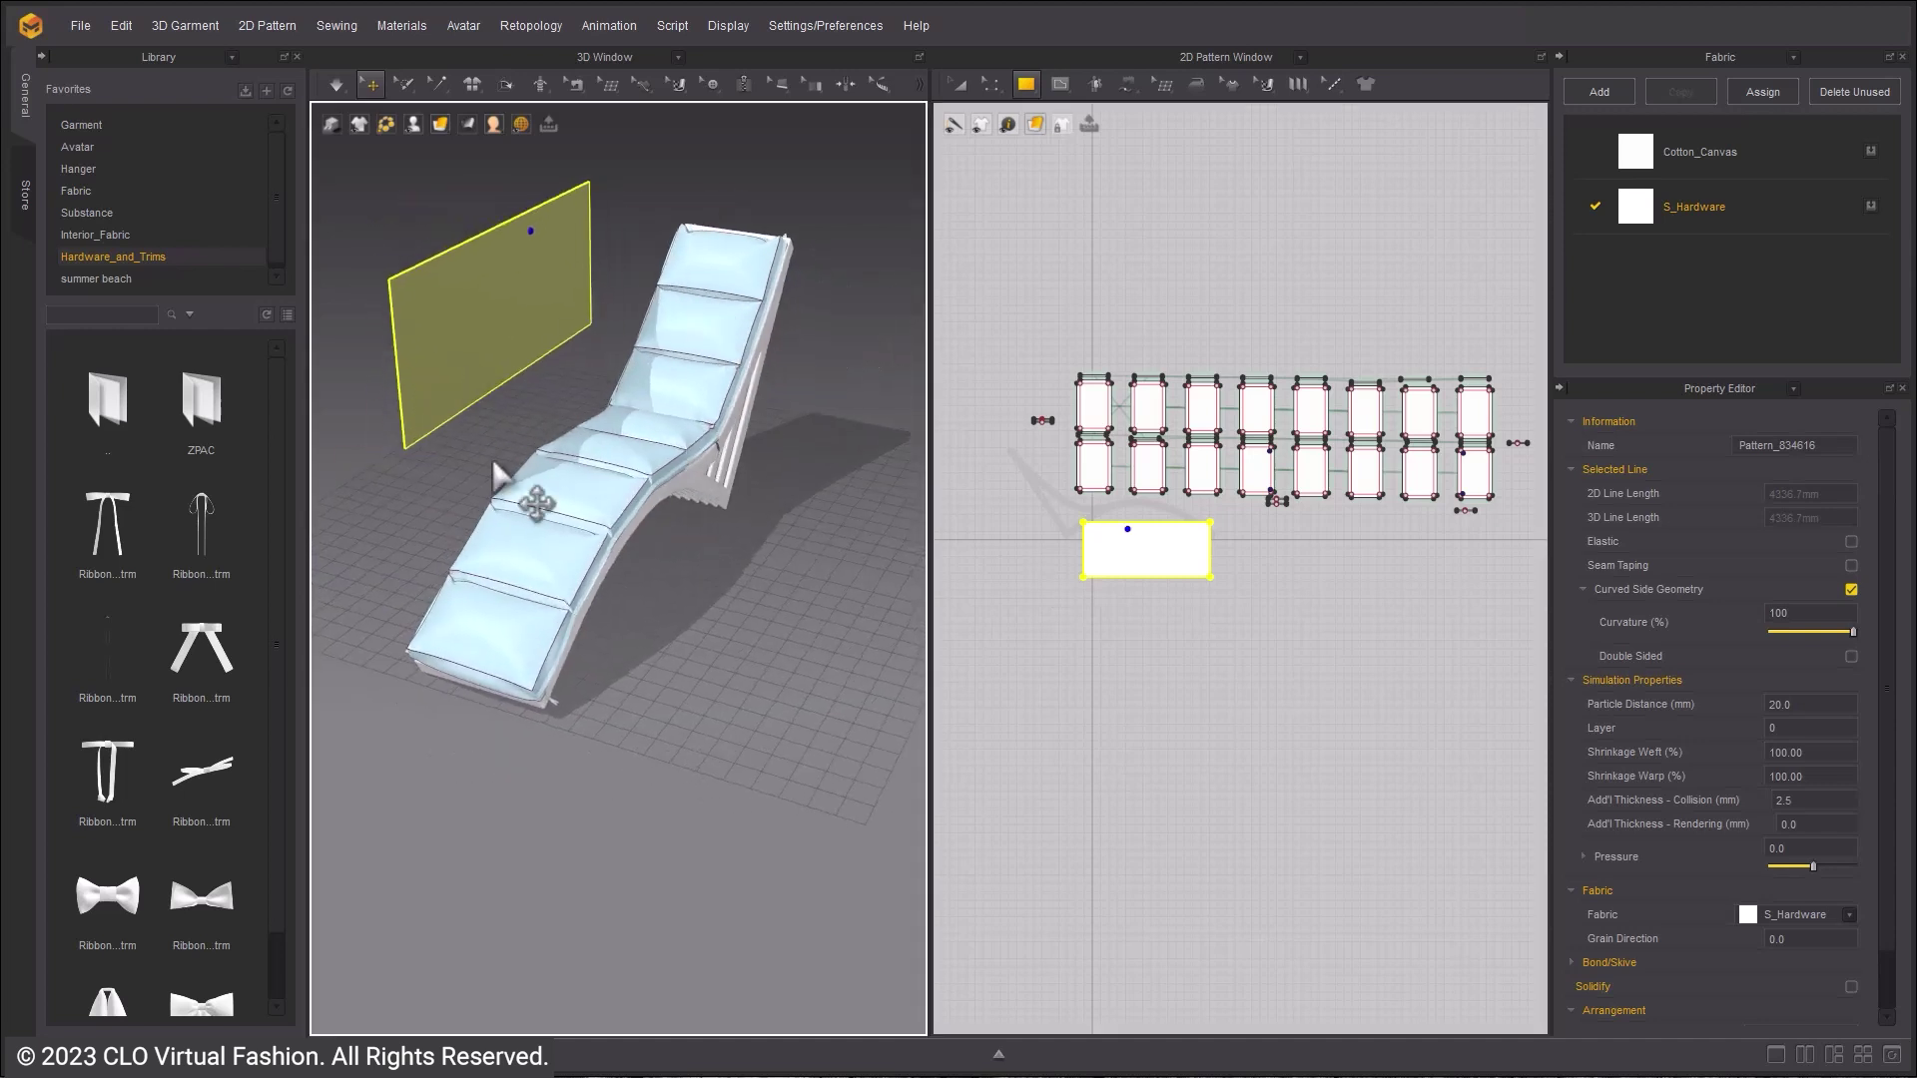
- Search the fabric library for "terry" and apply Cotton_Terry_Cloth to the towel rectangle
click(86, 186)
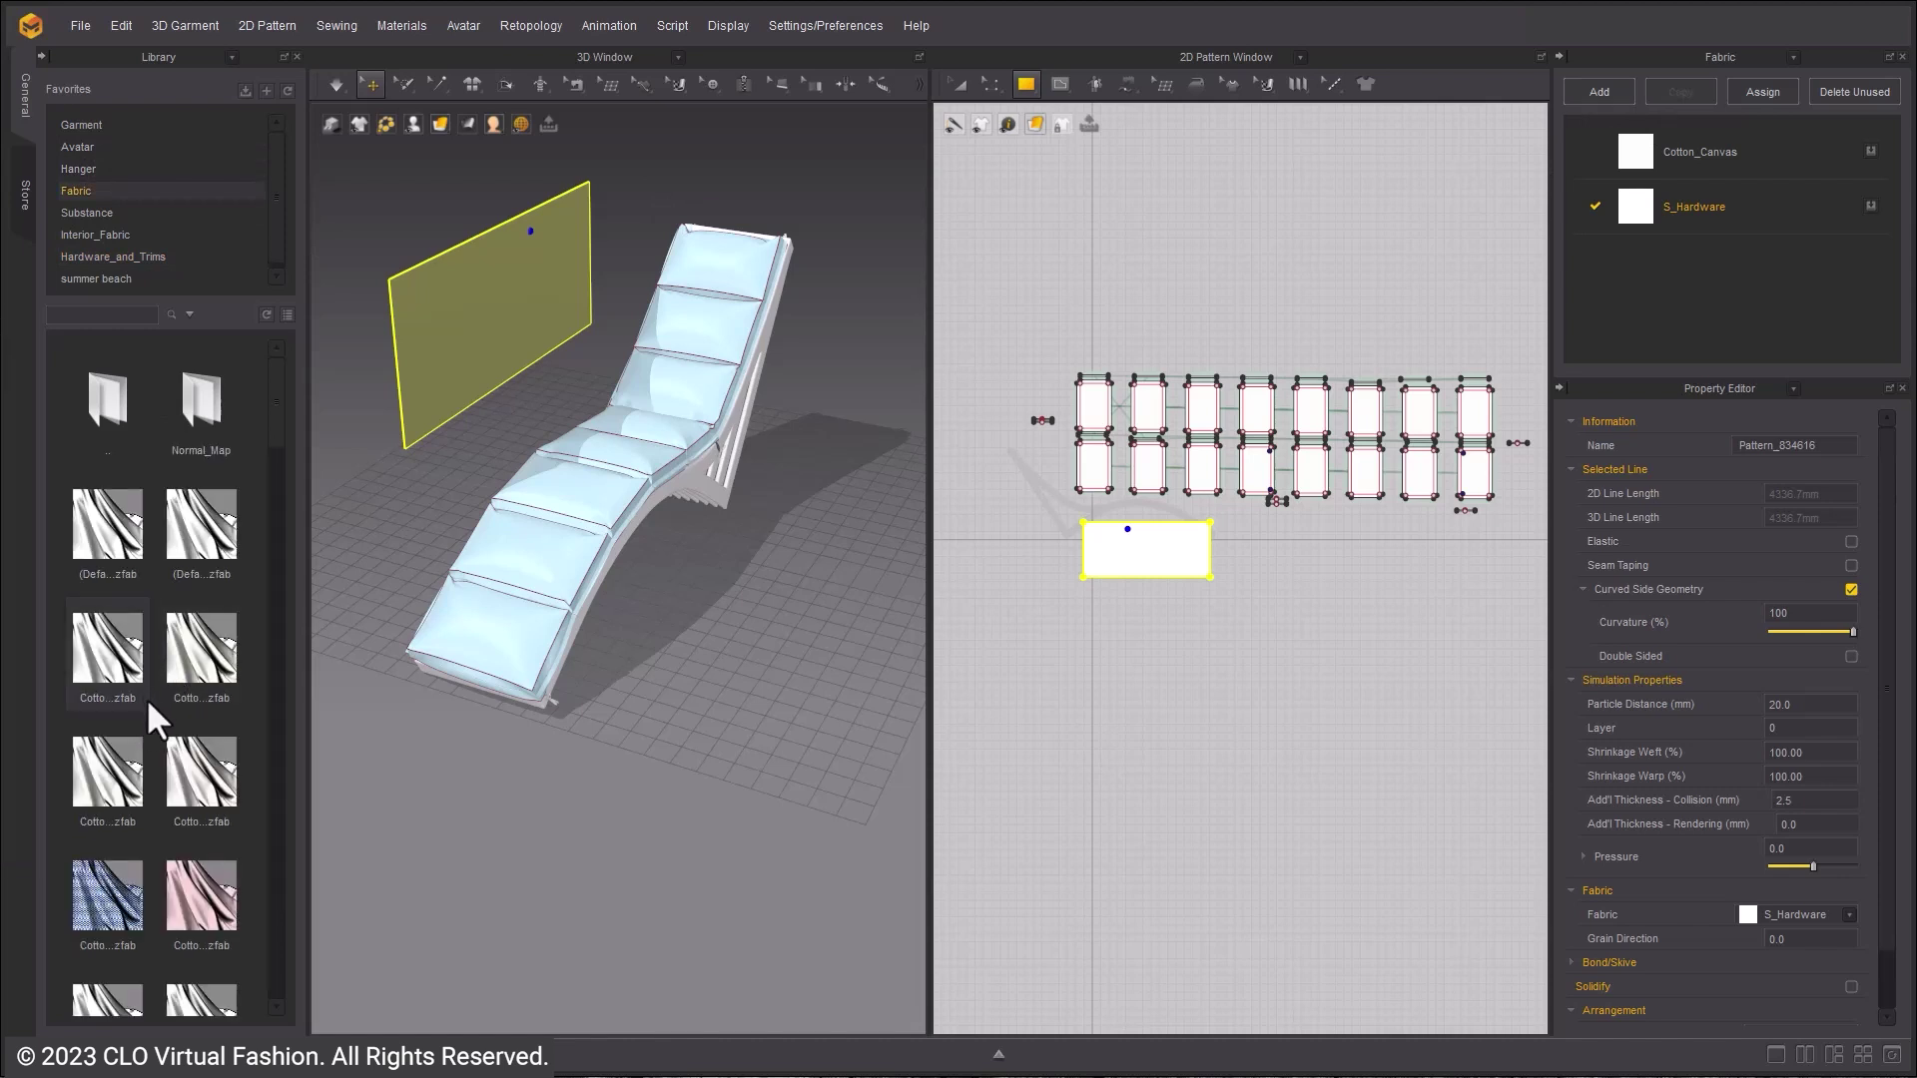
click(286, 314)
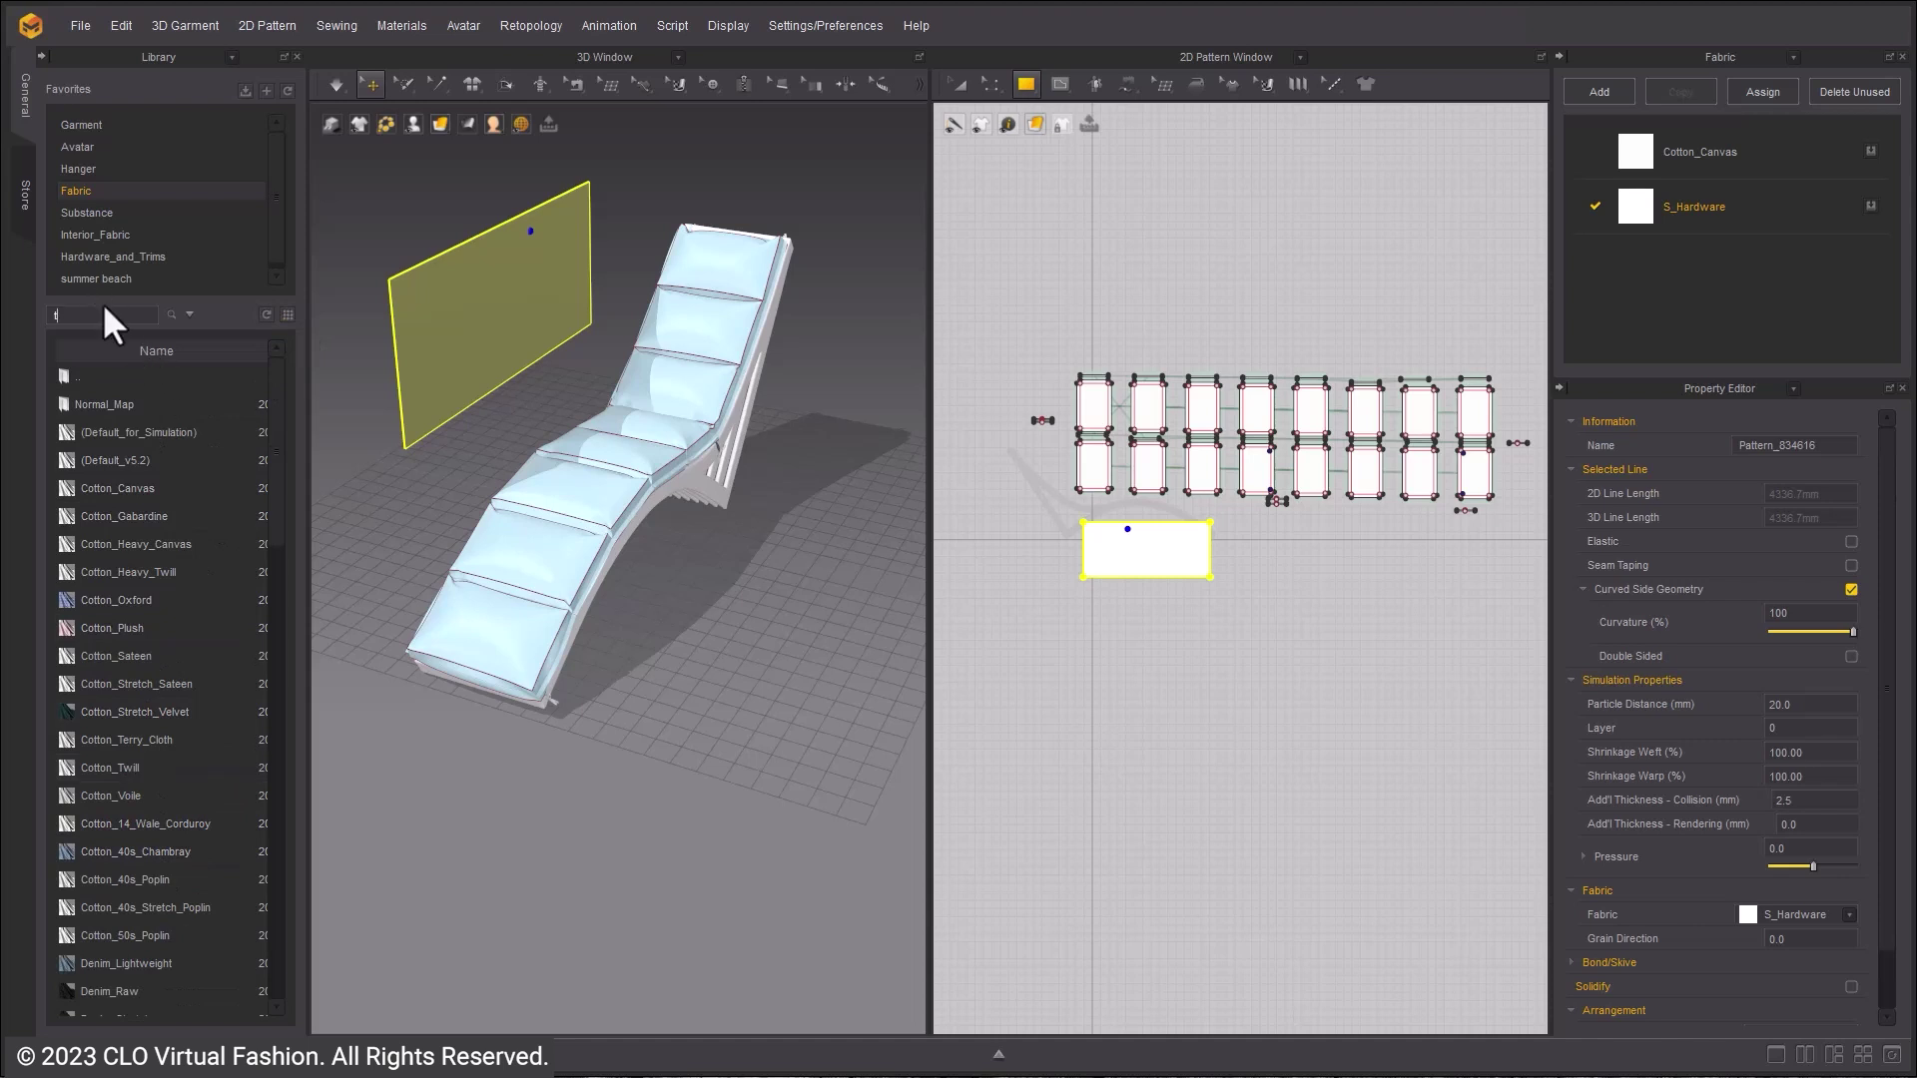
key(Return)
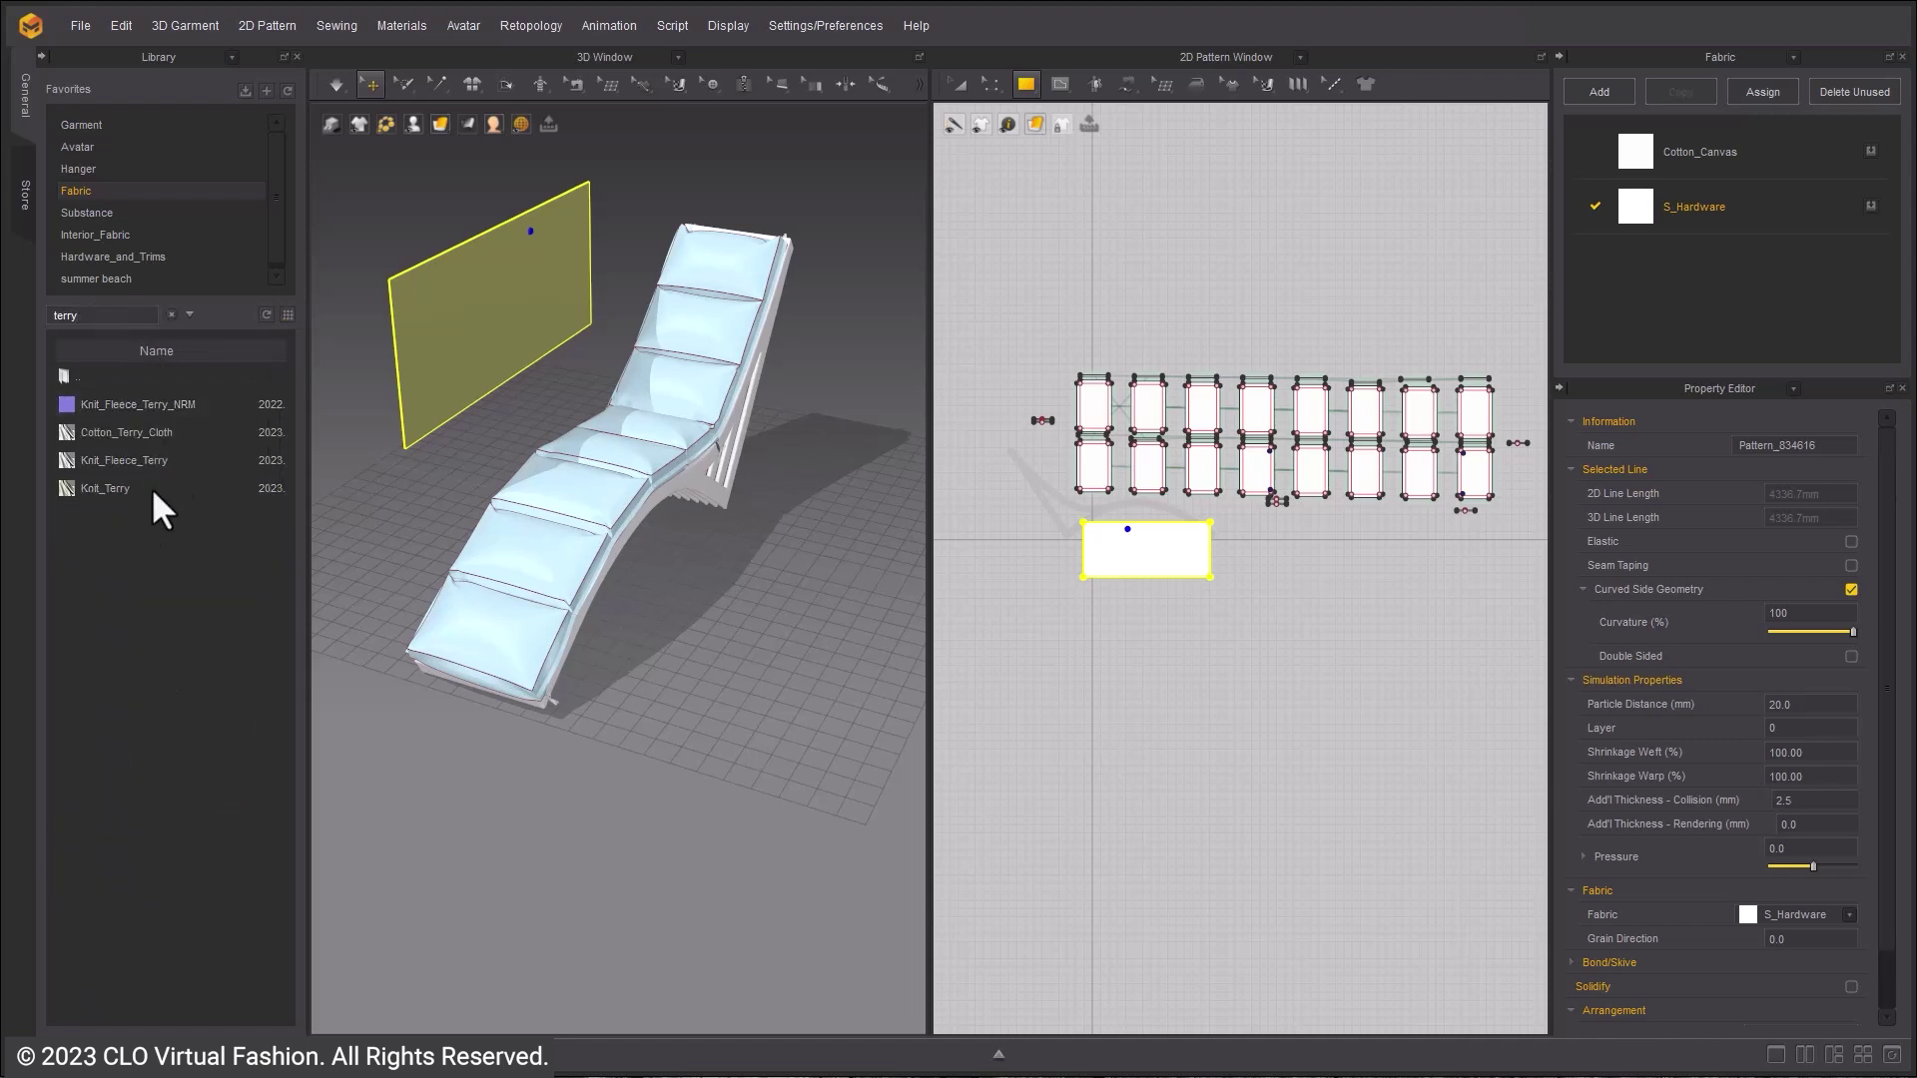
drag(198, 431, 387, 300)
- Tilt and turn the towel so it floats crosswise above the middle of the lounge chair
click(479, 321)
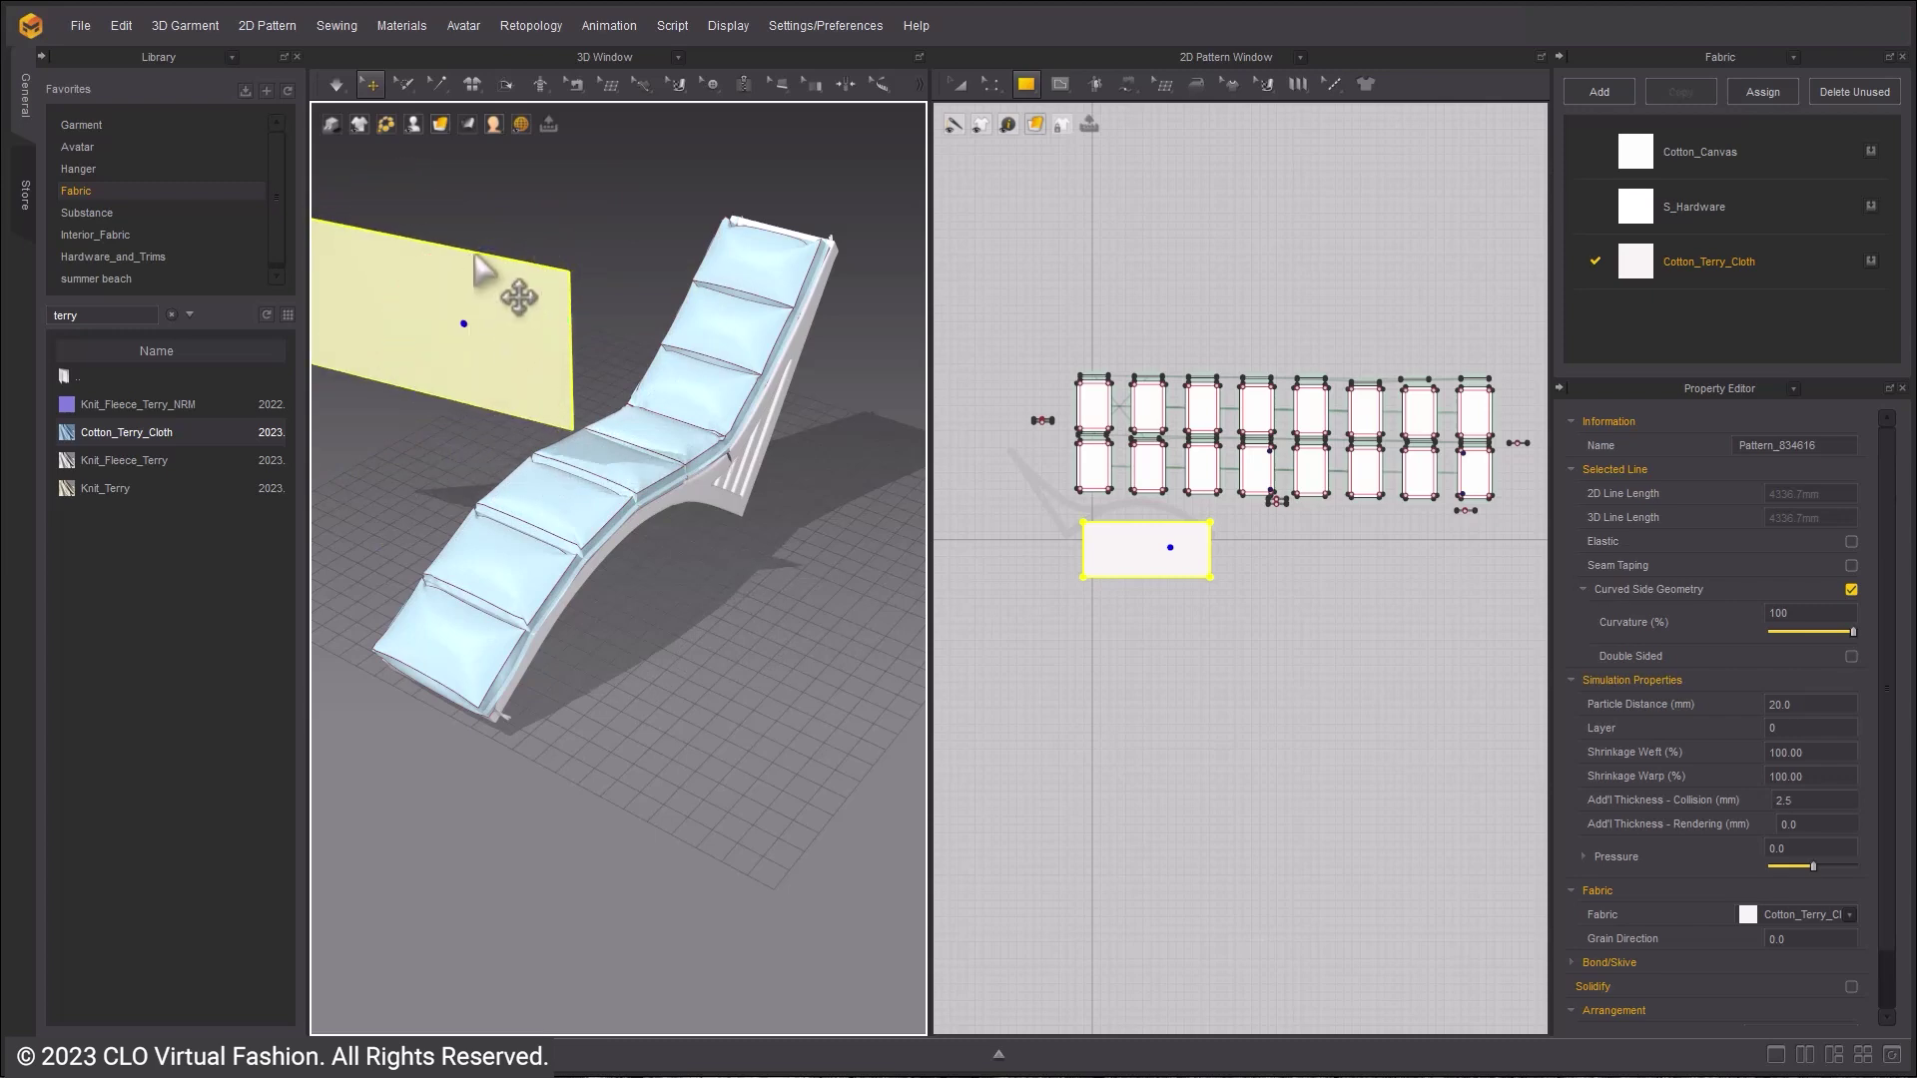
click(441, 318)
click(452, 293)
drag(439, 240, 573, 135)
right_drag(502, 442, 535, 271)
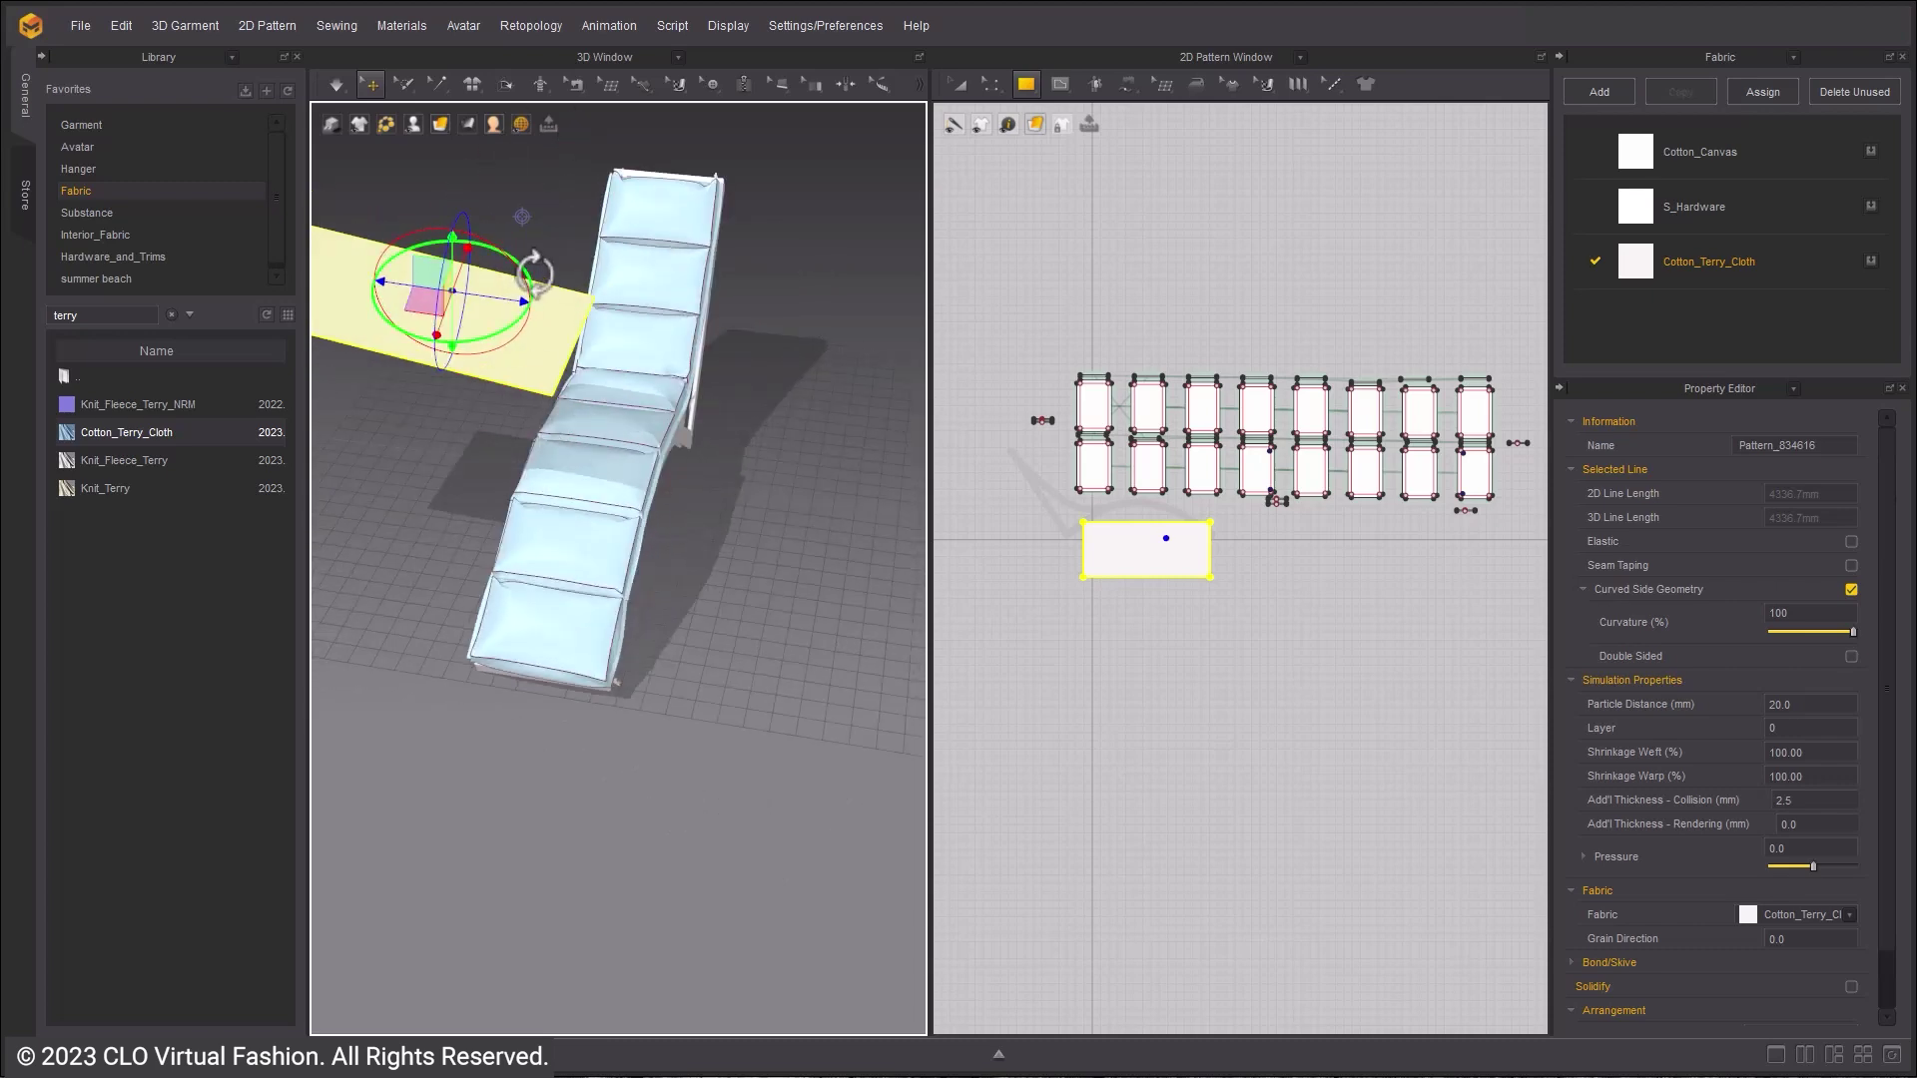
drag(499, 247, 548, 265)
click(739, 418)
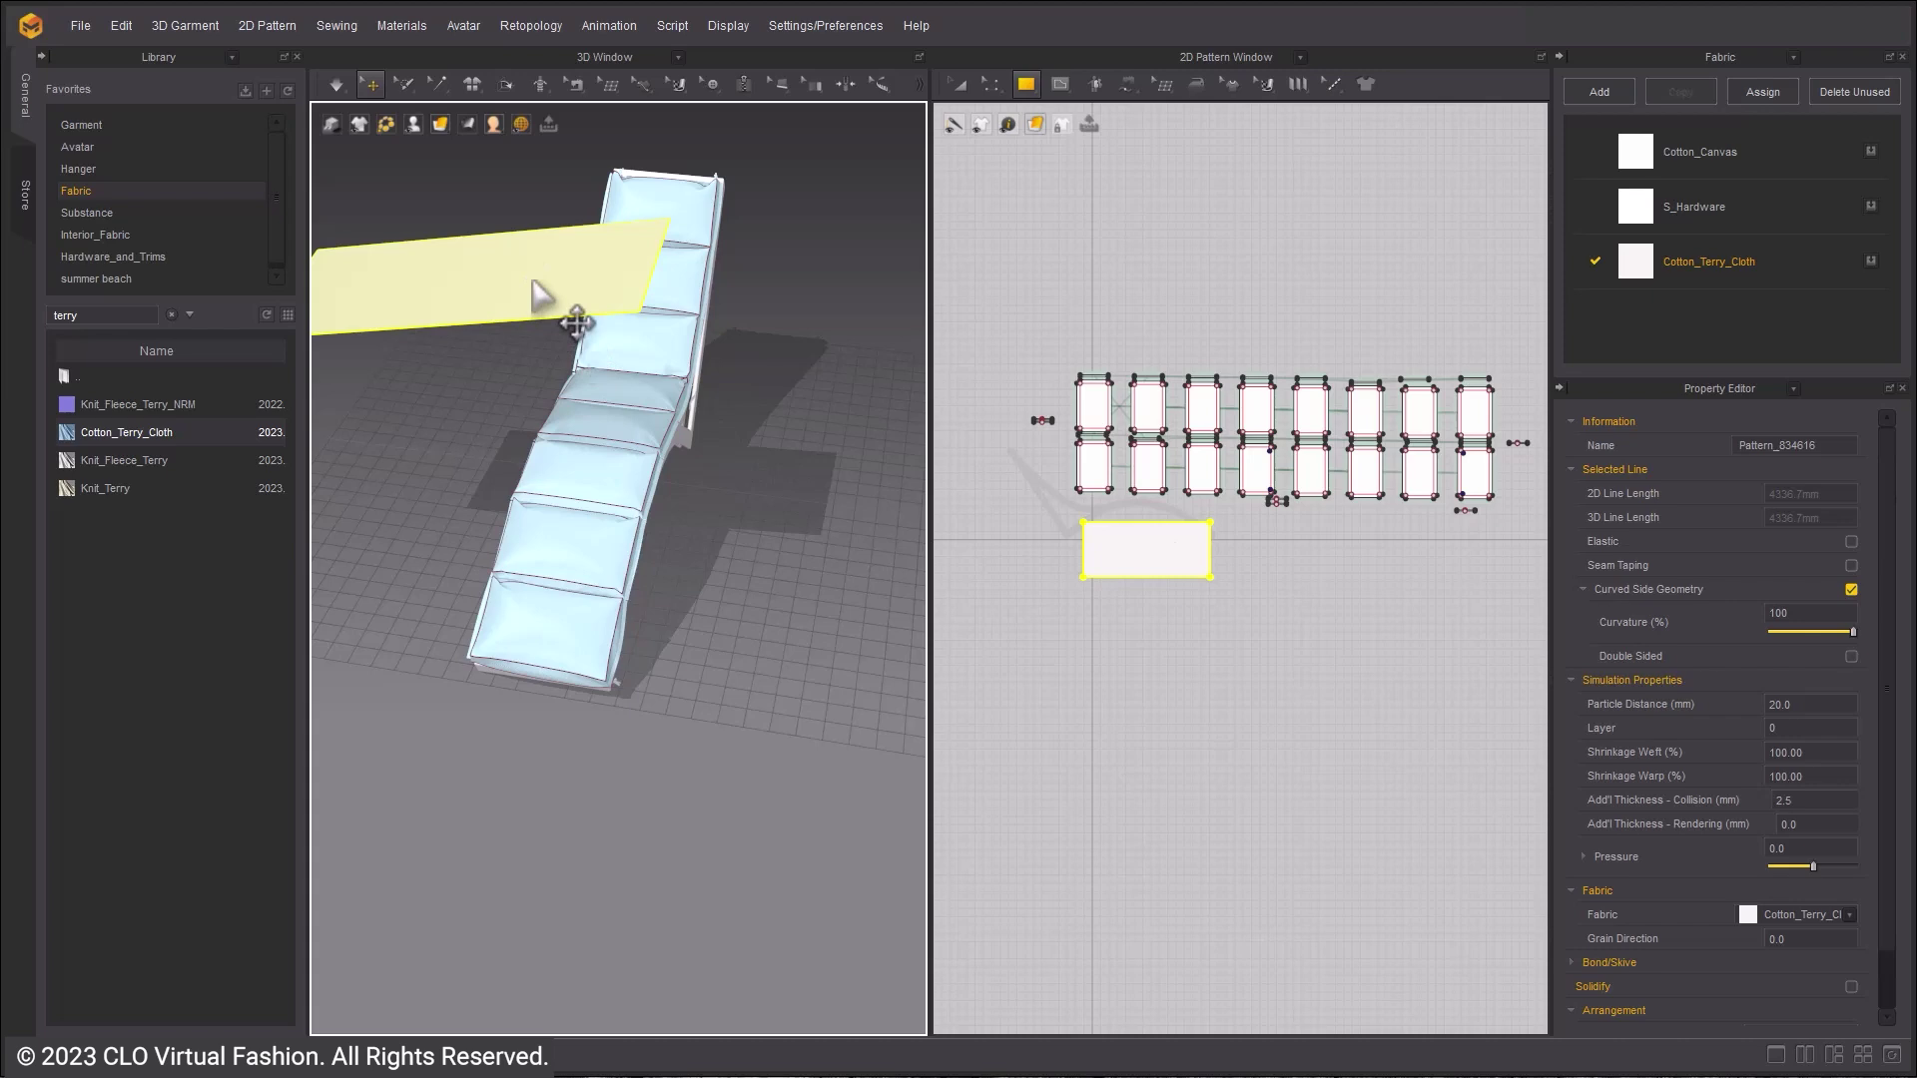
- Simulate the towel and pull it so it drapes across the cushion at the chair's seat bend
drag(540, 297, 471, 216)
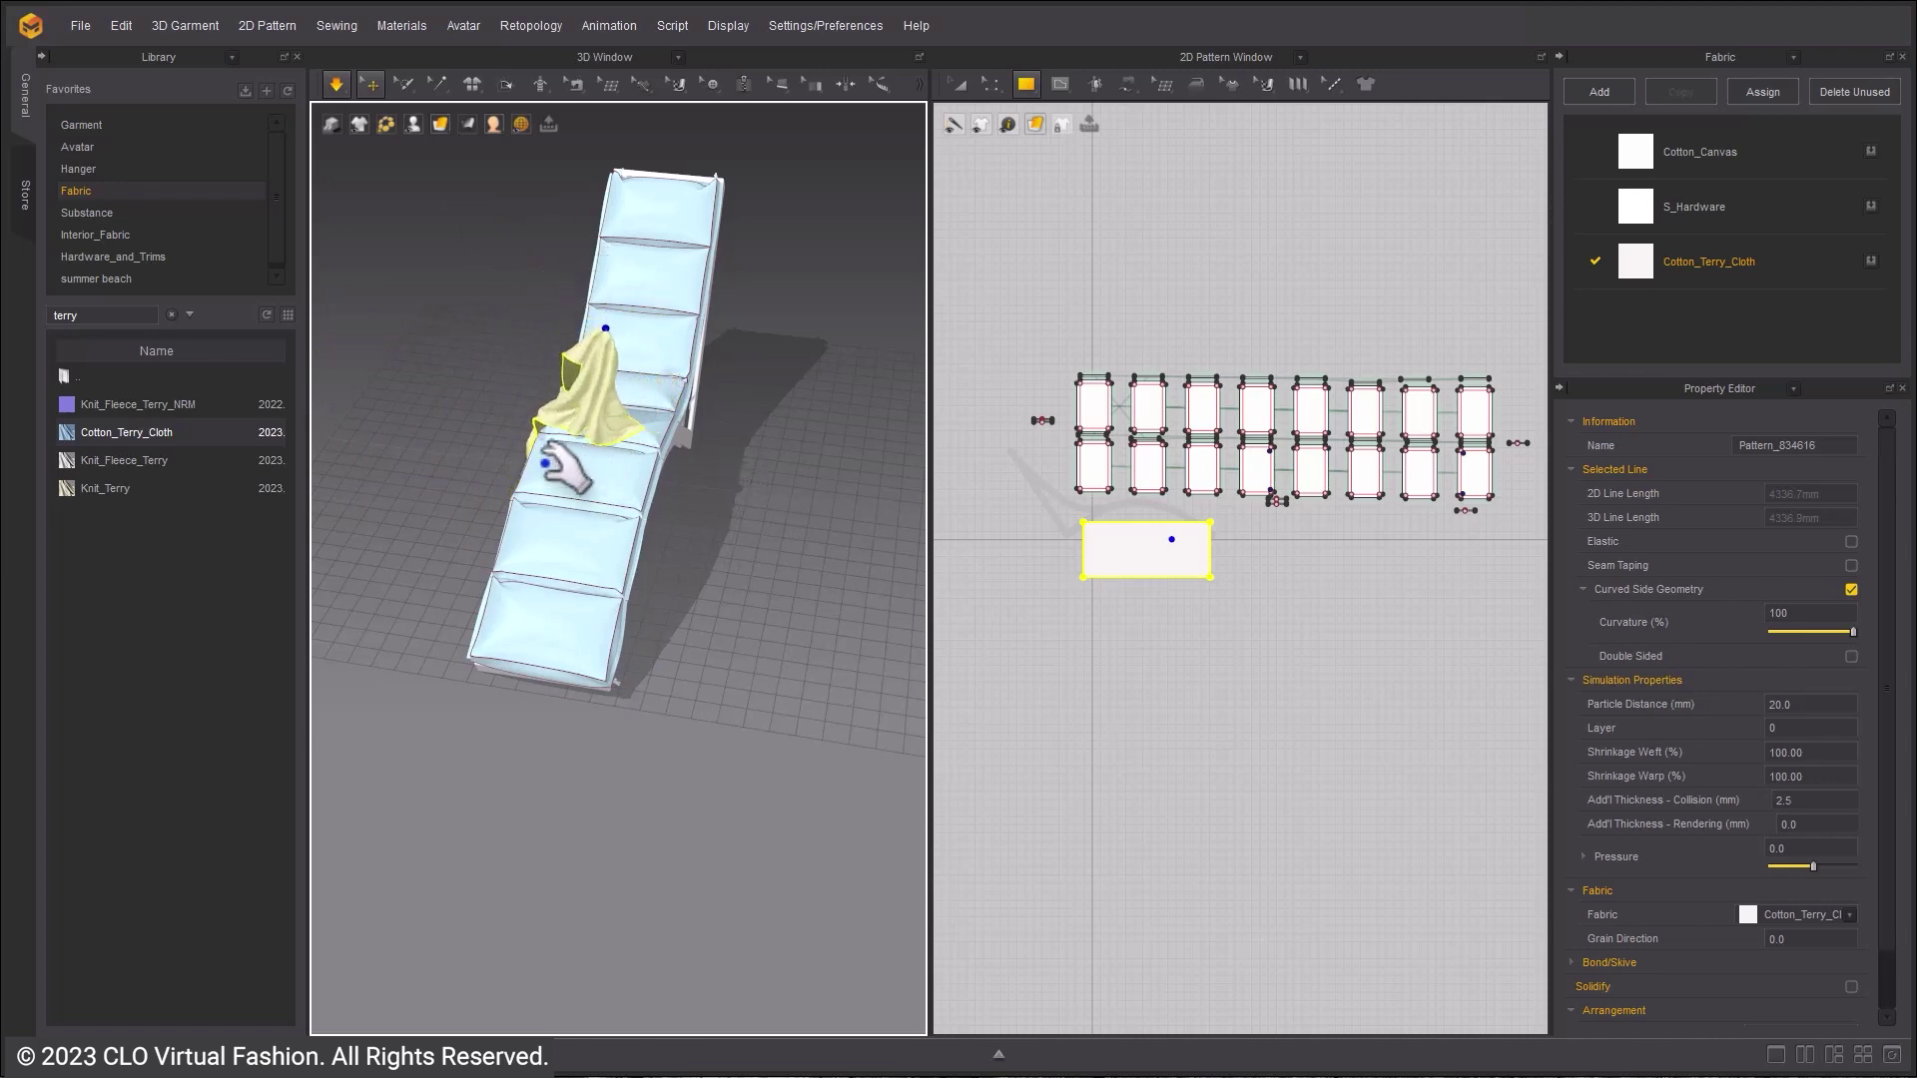
right_drag(538, 395, 609, 536)
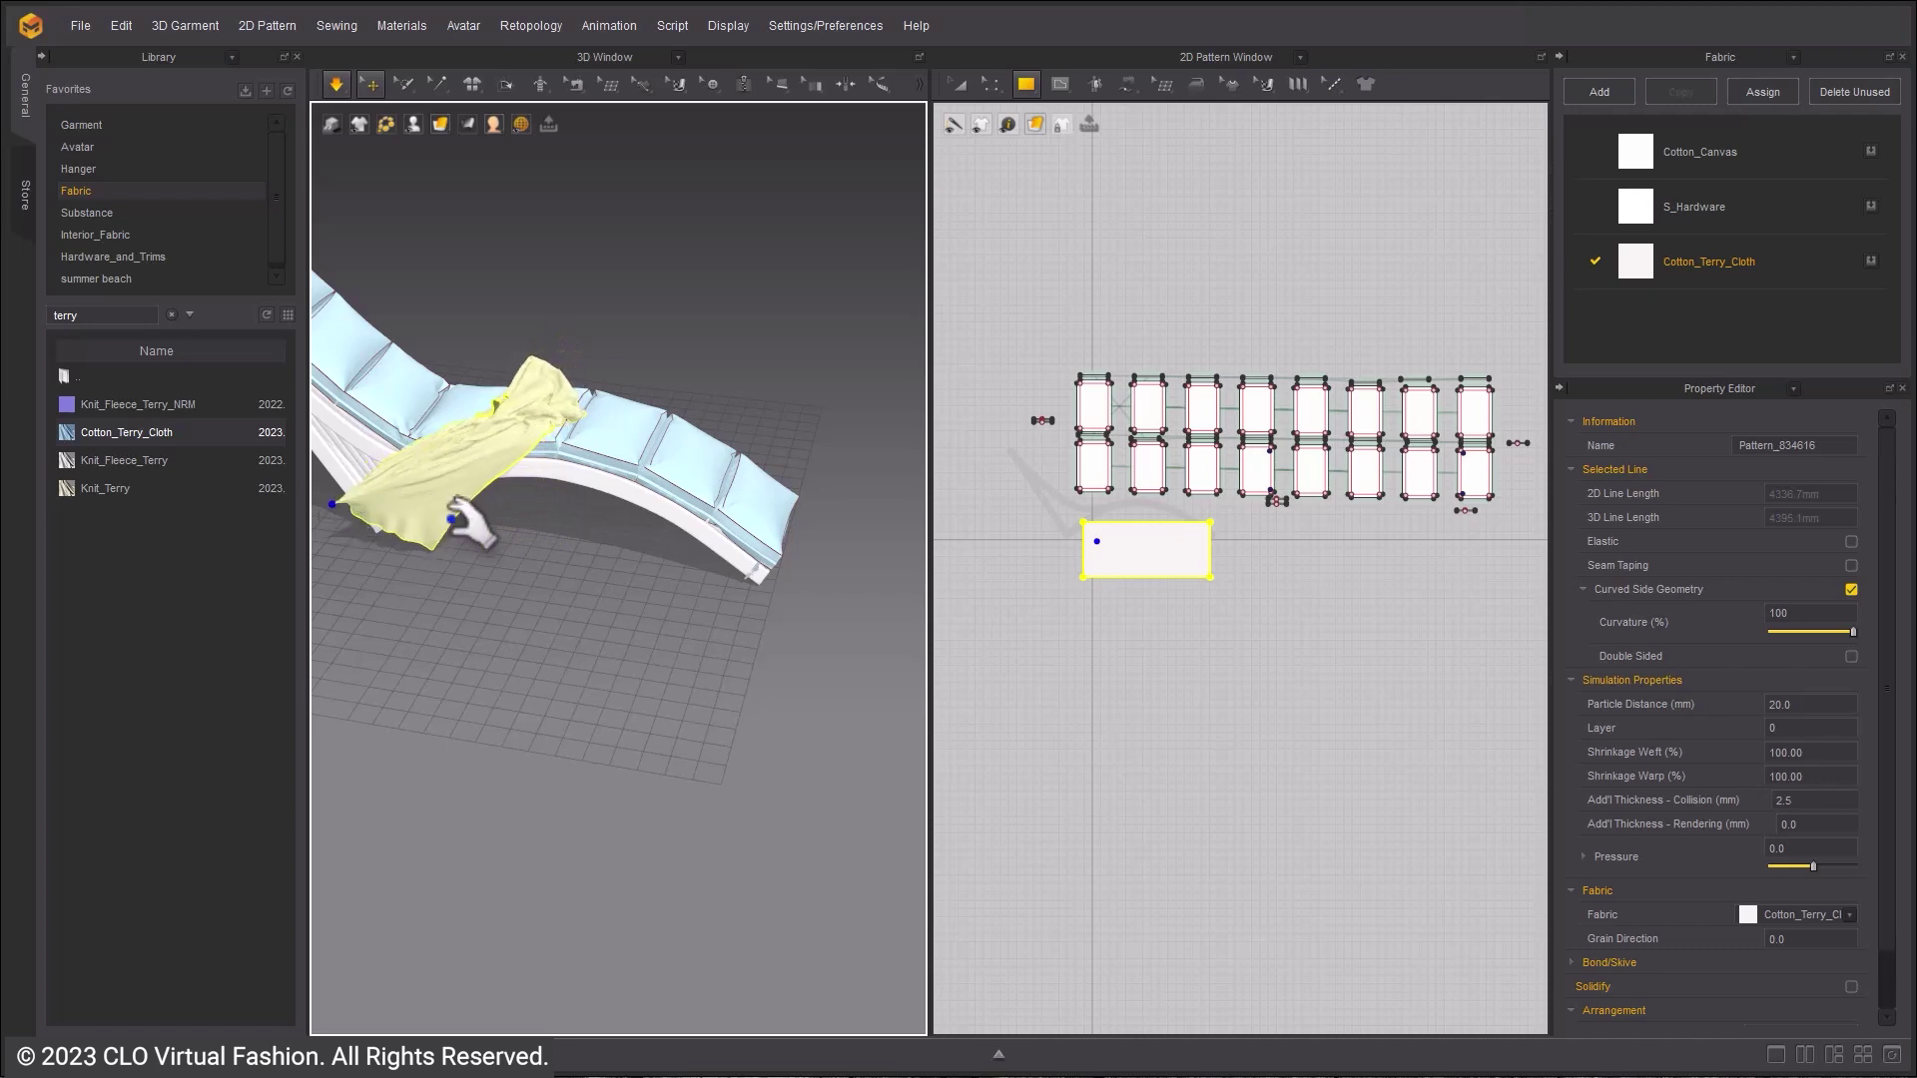
right_drag(524, 544, 388, 543)
scroll(567, 544, up, 3)
scroll(540, 539, down, 2)
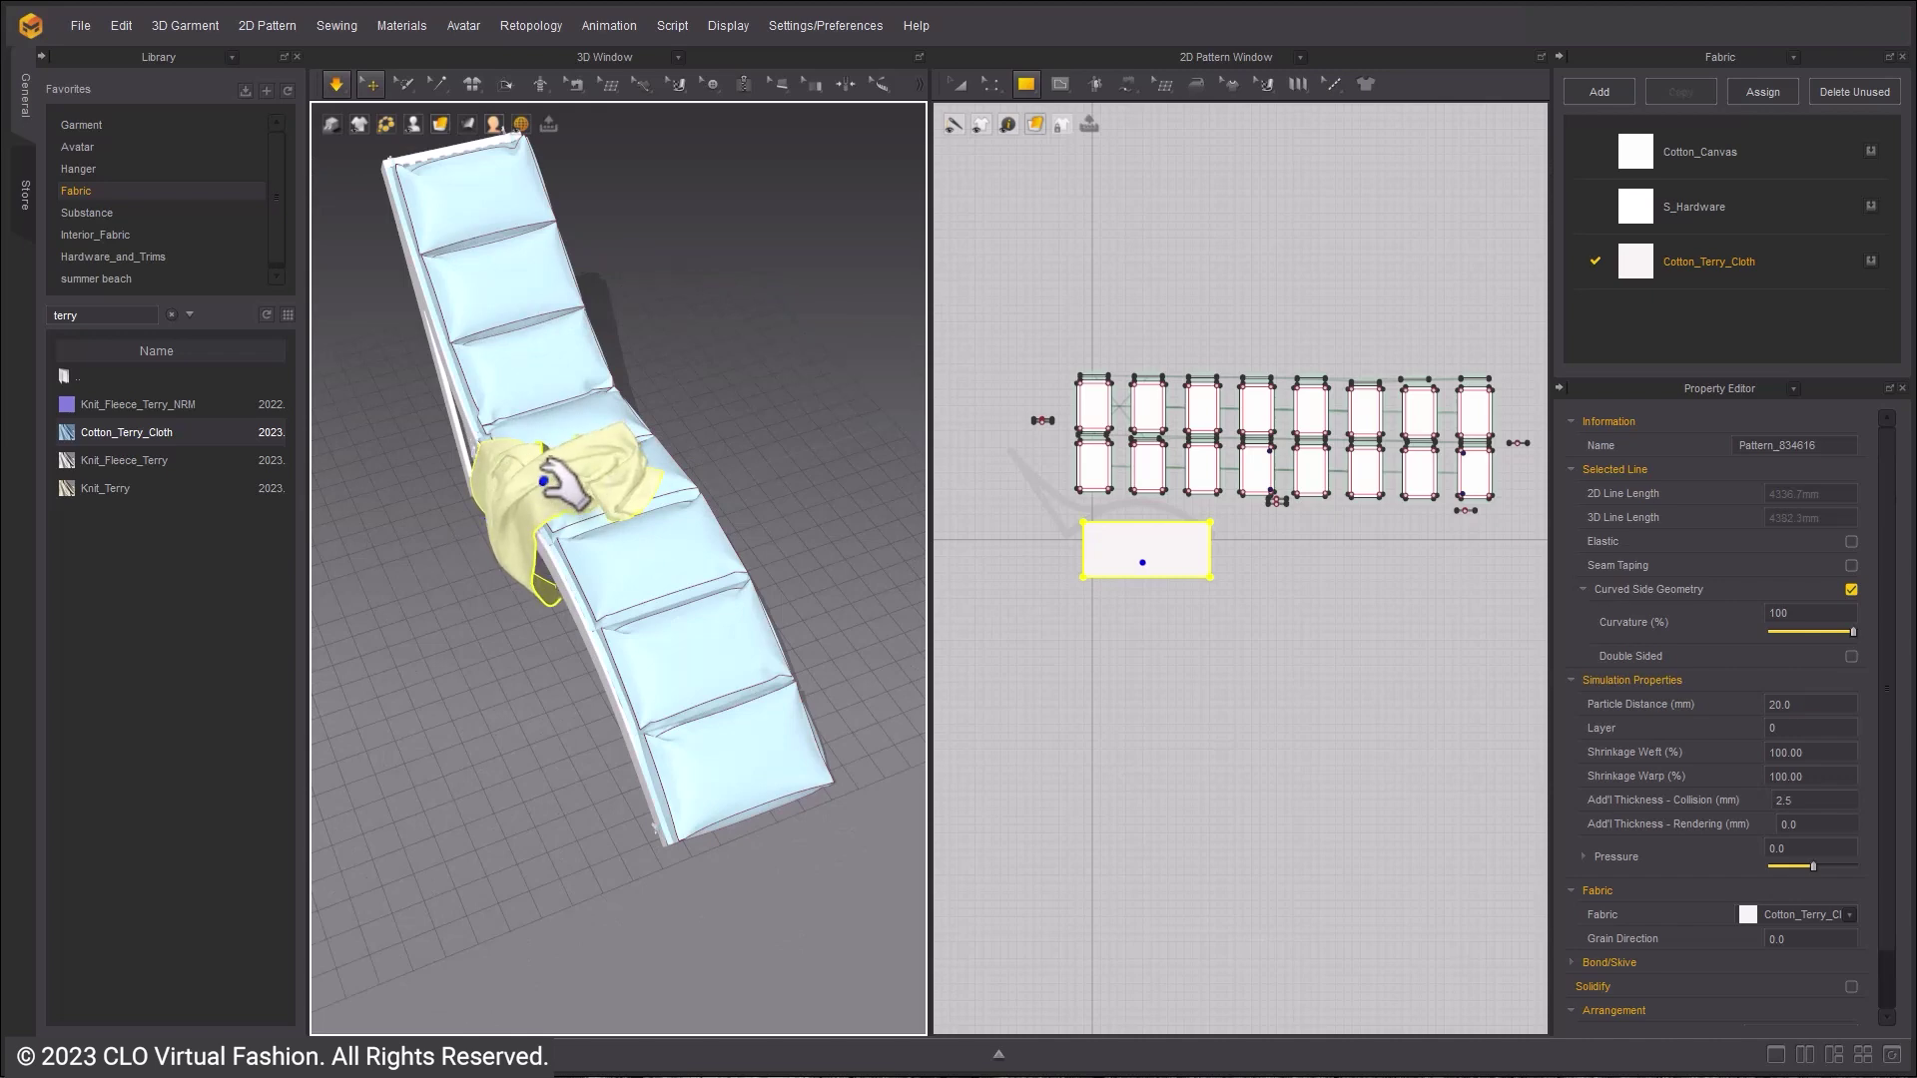
- Tug the simulated towel's folds and lower edge so it bunches on the seat and hangs over the side rail
right_drag(543, 481, 499, 489)
drag(519, 494, 557, 482)
right_drag(539, 569, 710, 521)
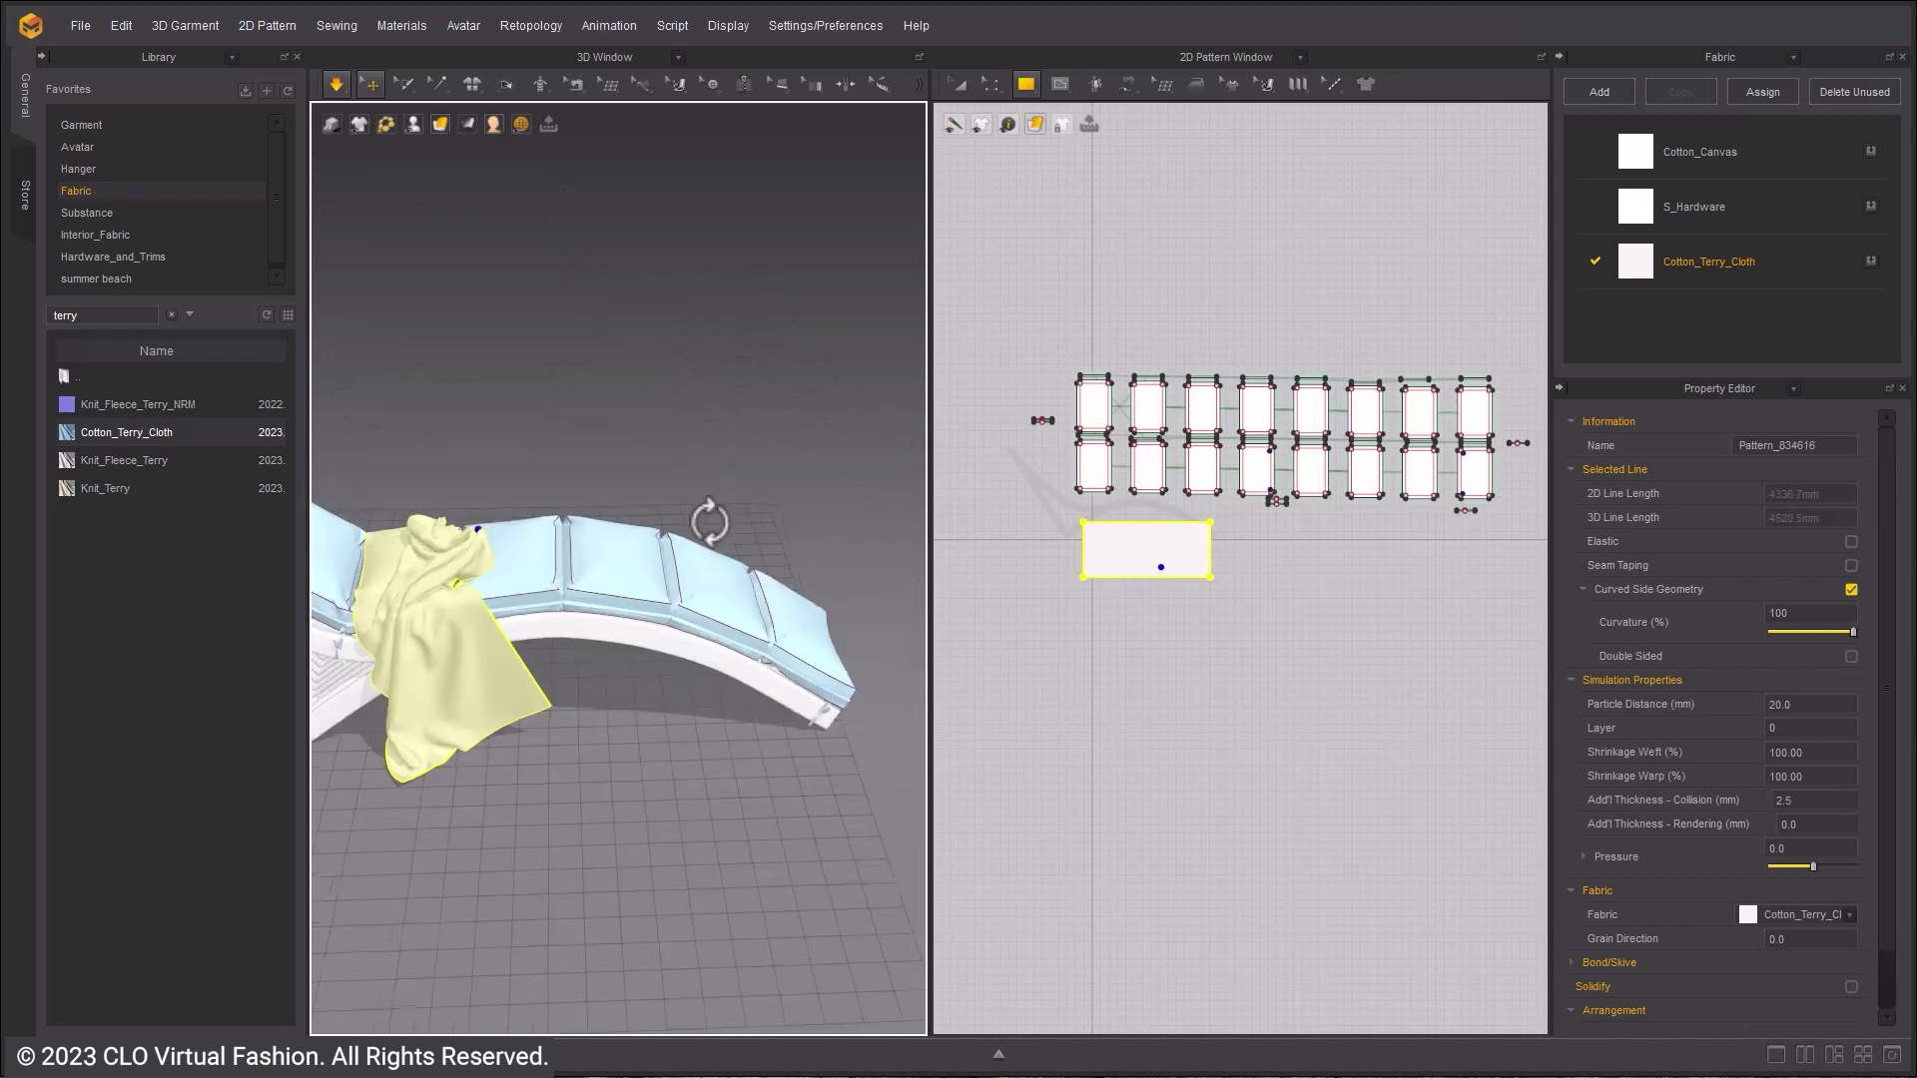
scroll(557, 556, up, 2)
mouse_move(621, 563)
mouse_down()
mouse_move(642, 568)
mouse_move(629, 597)
mouse_up()
drag(637, 693, 604, 627)
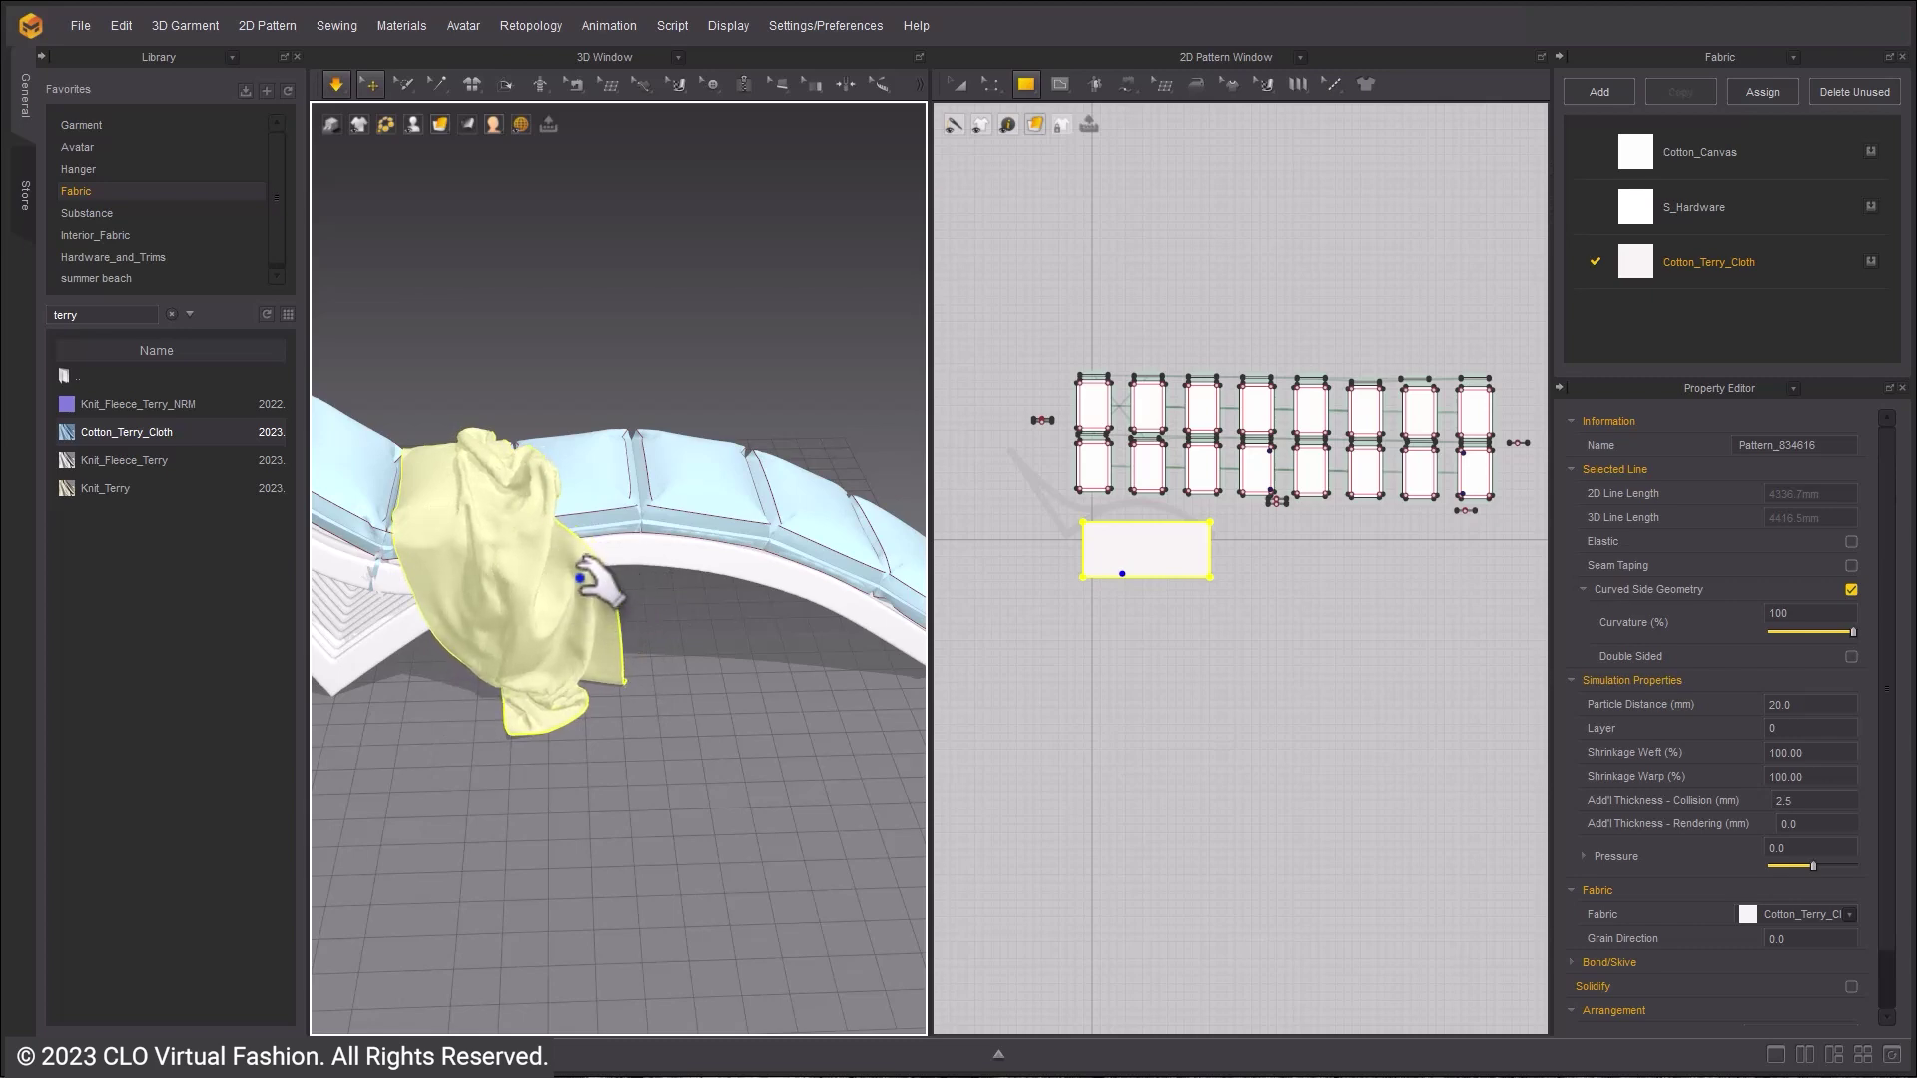
right_drag(599, 586, 440, 642)
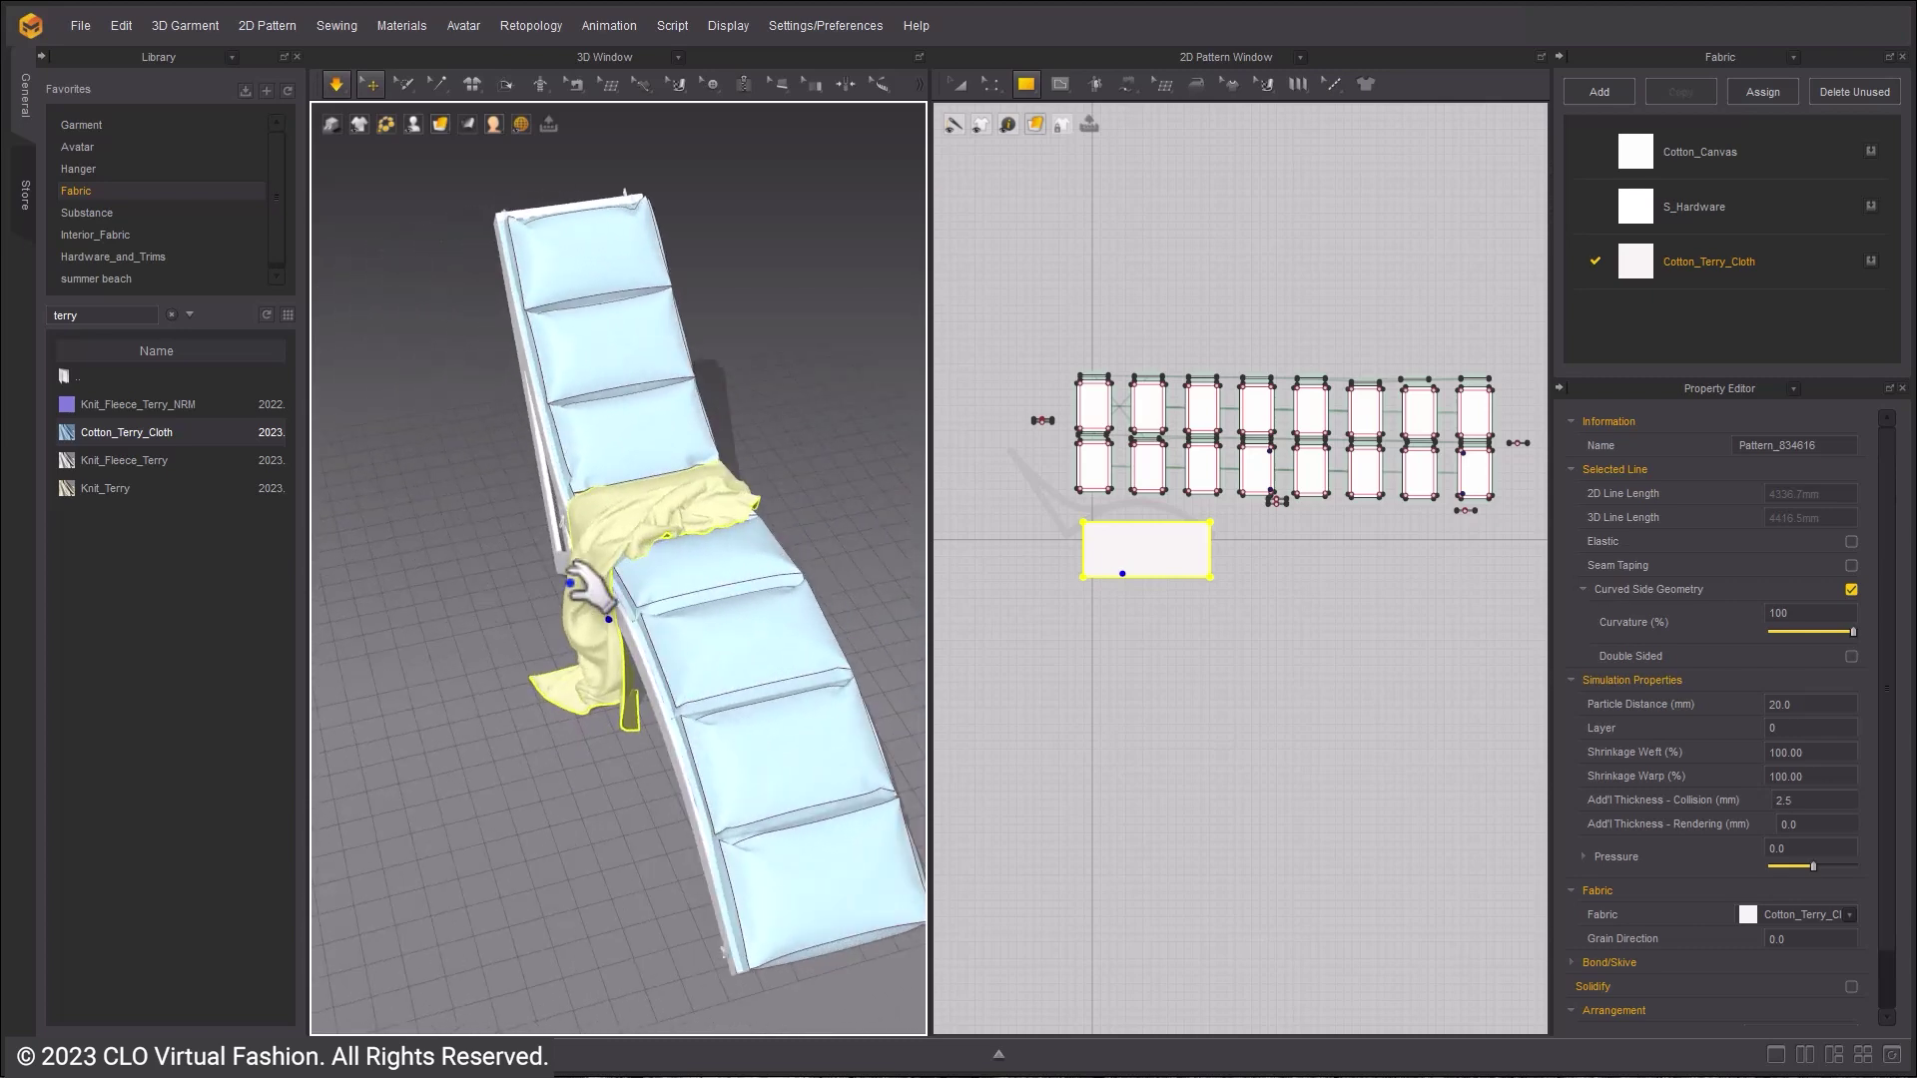
- Stop the simulation and save the project
right_drag(583, 591, 649, 599)
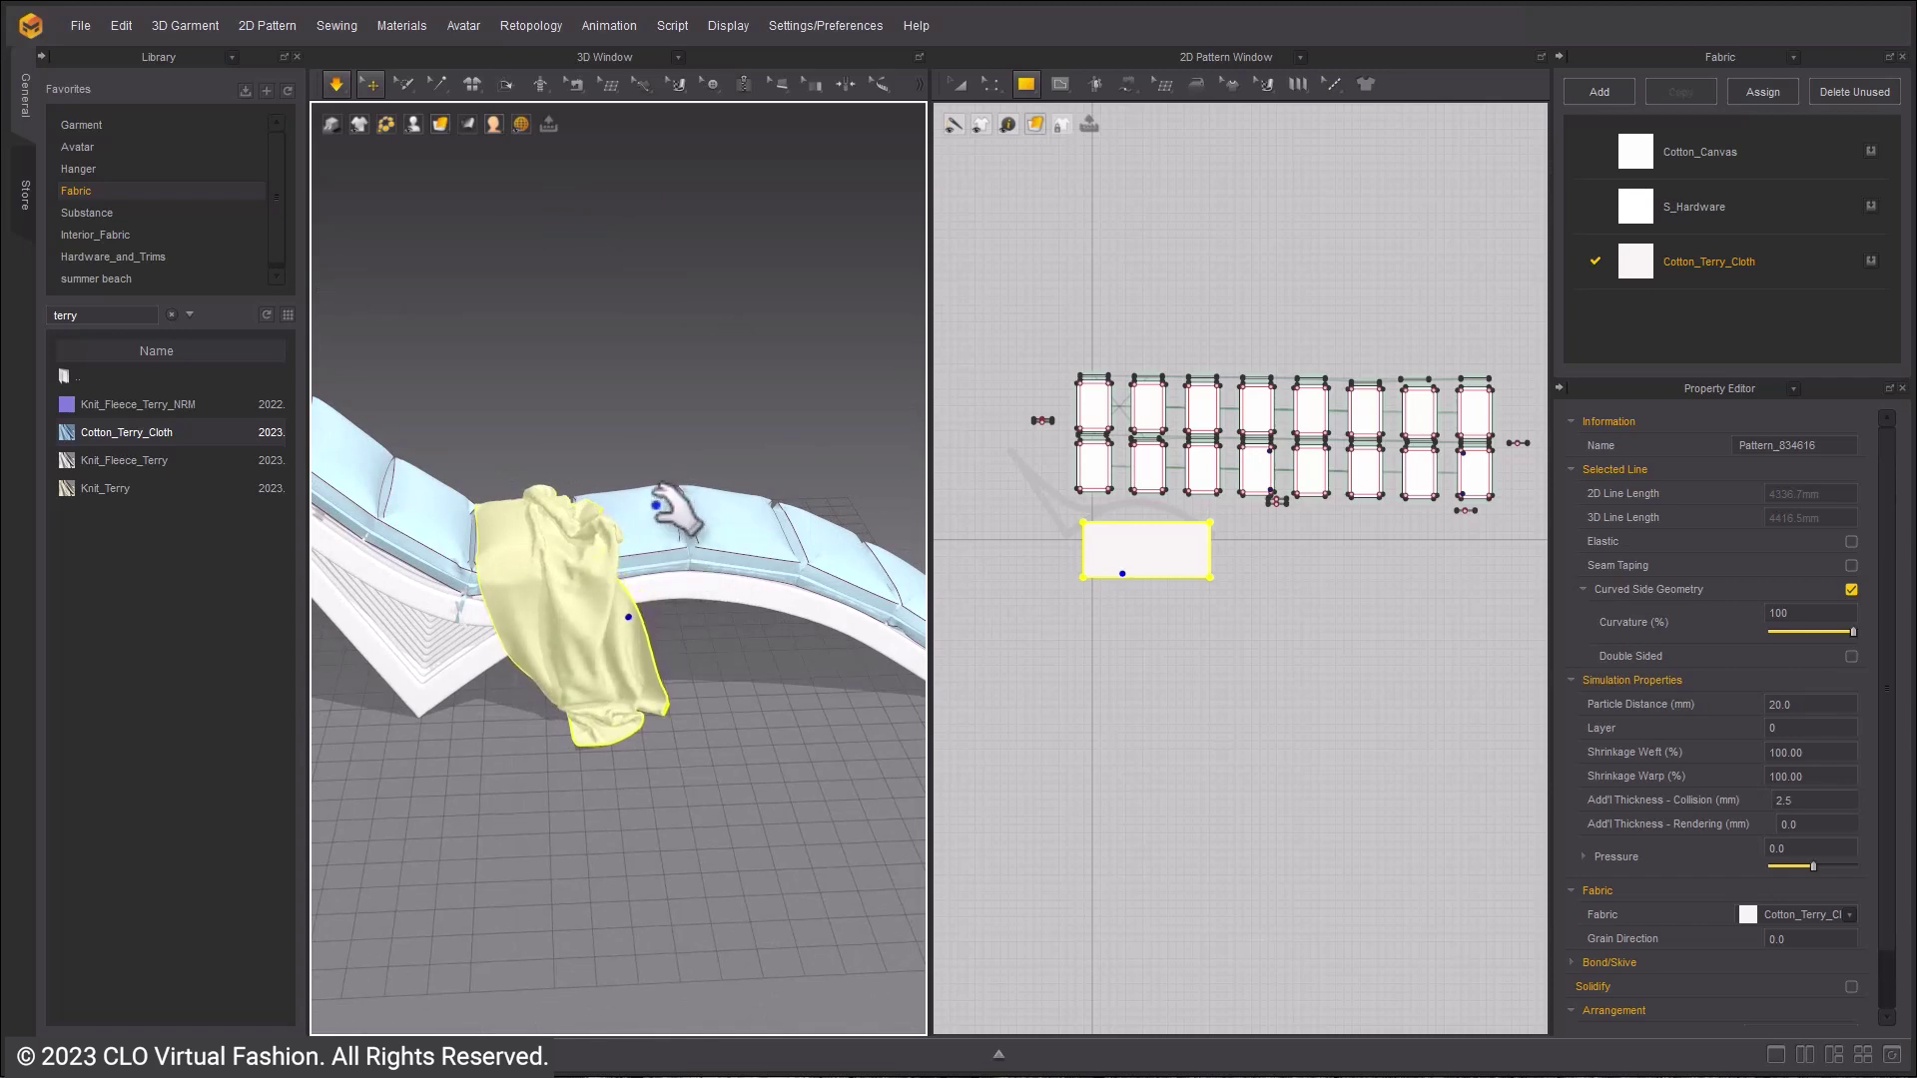
click(84, 24)
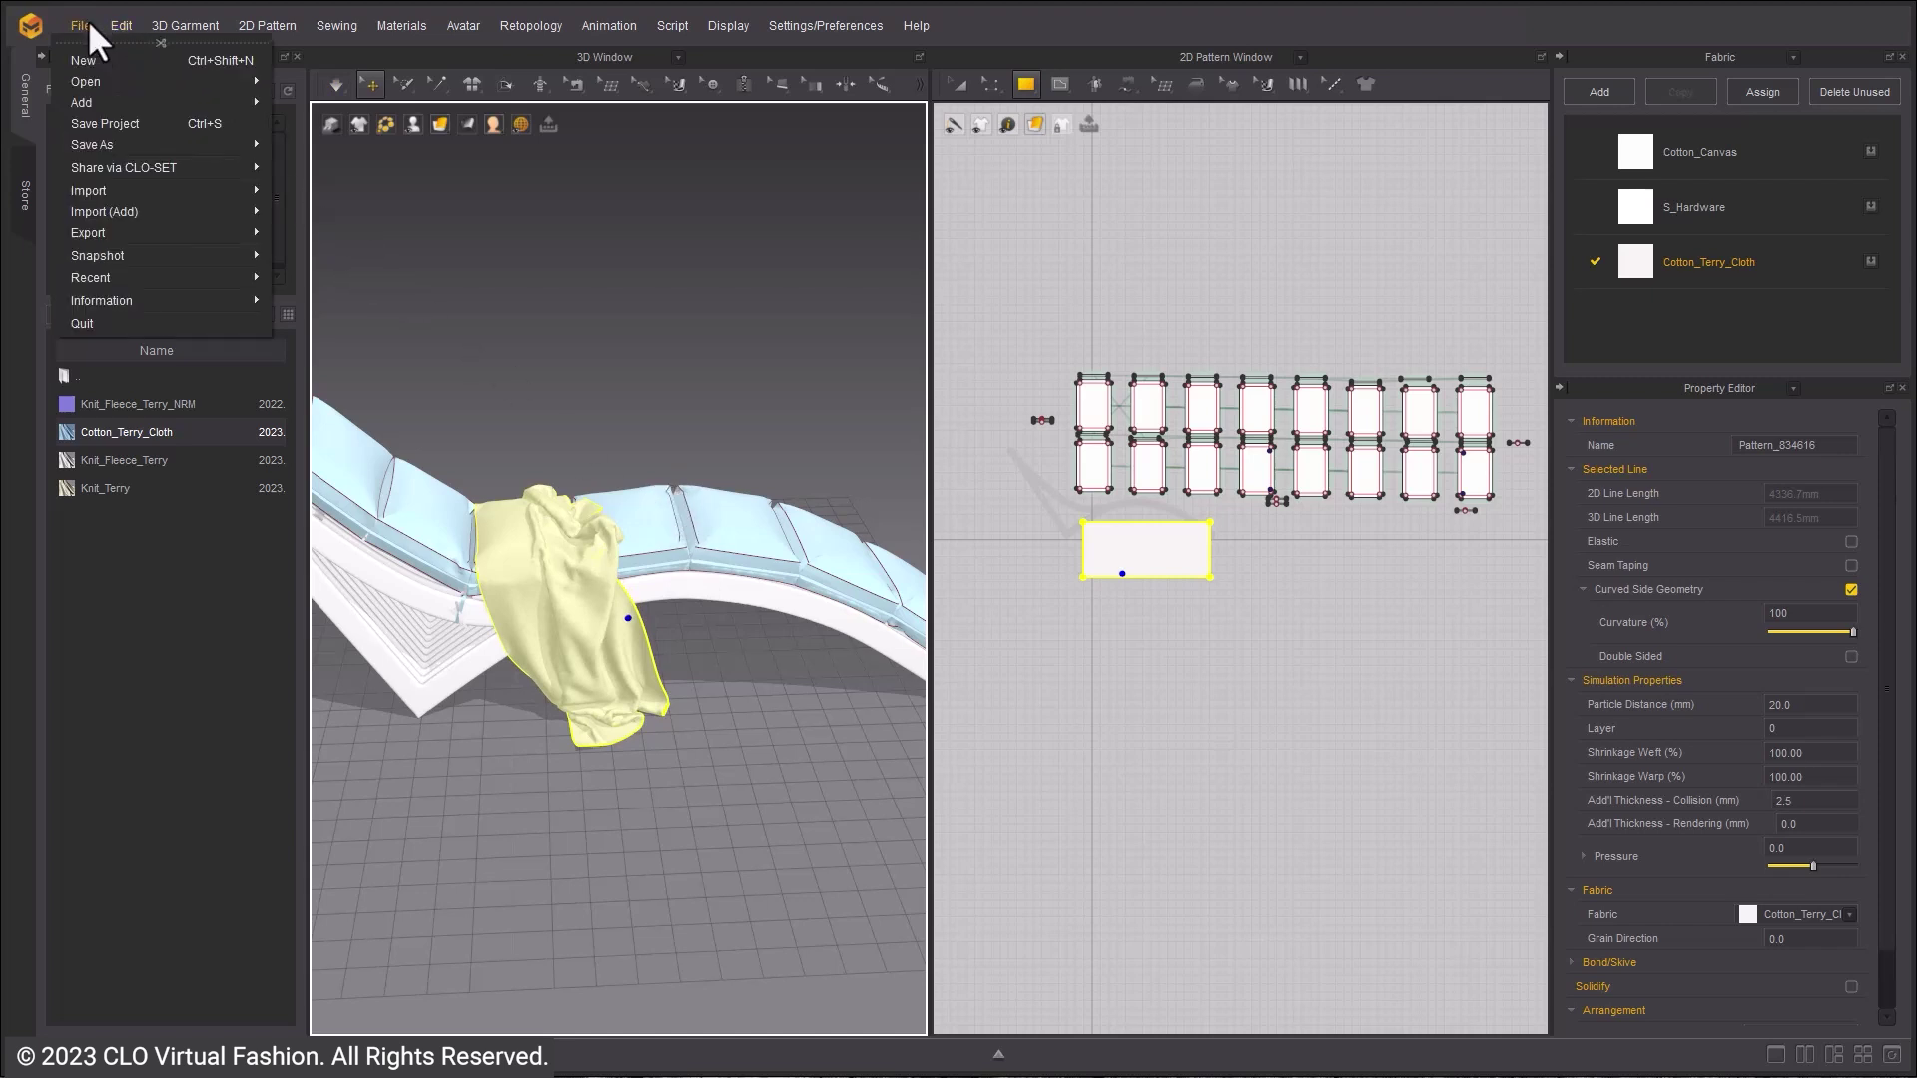
click(97, 124)
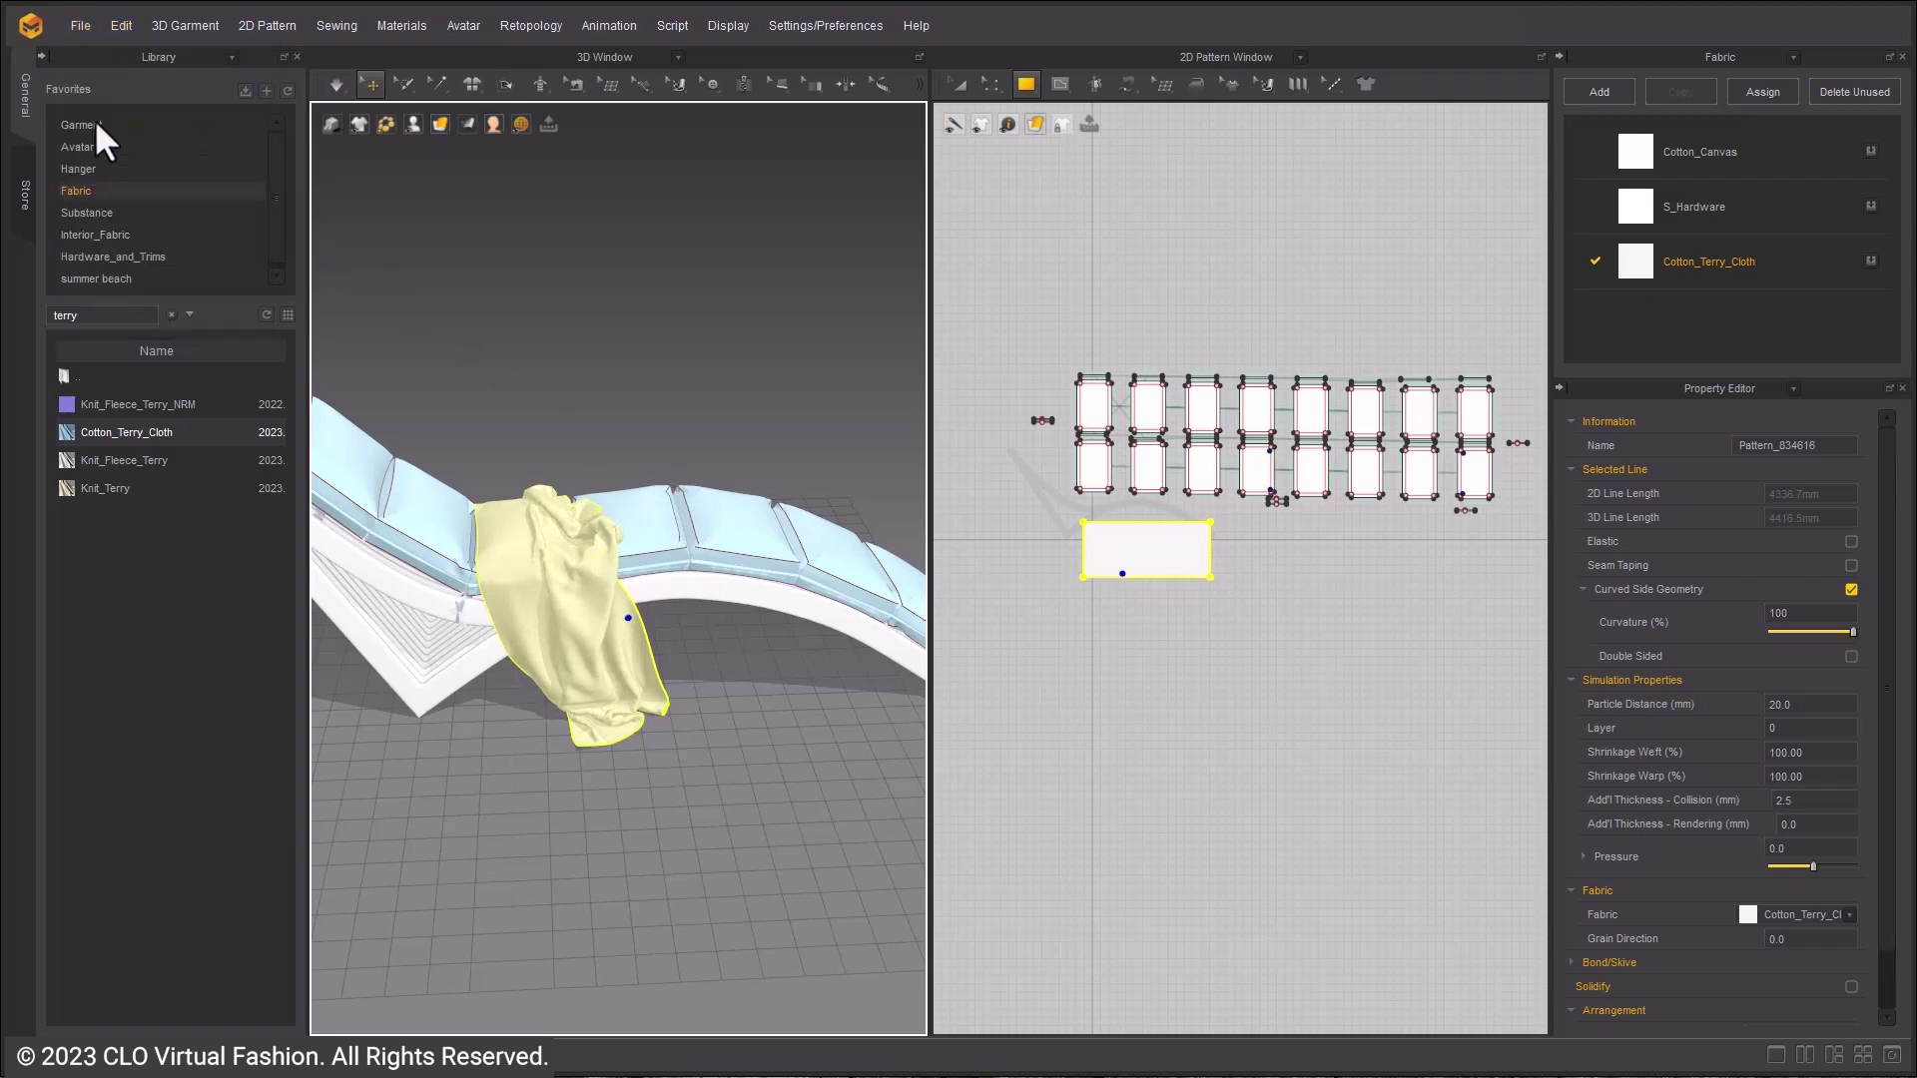